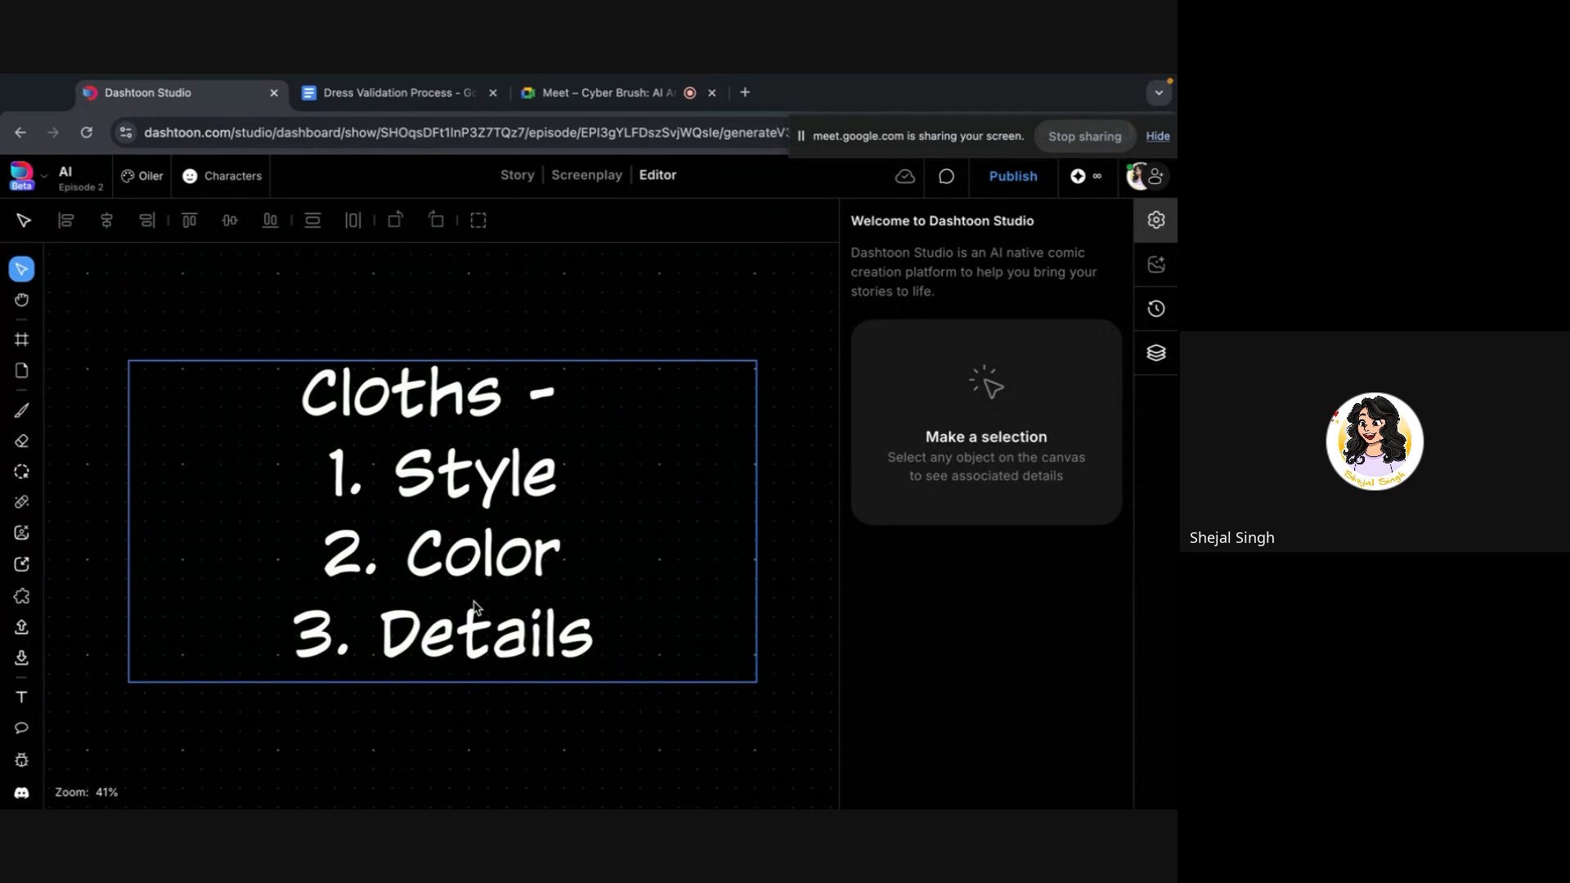
Set the Hard Brush colour to bright red, #f20a0aa6
scroll(460, 750, right, 5)
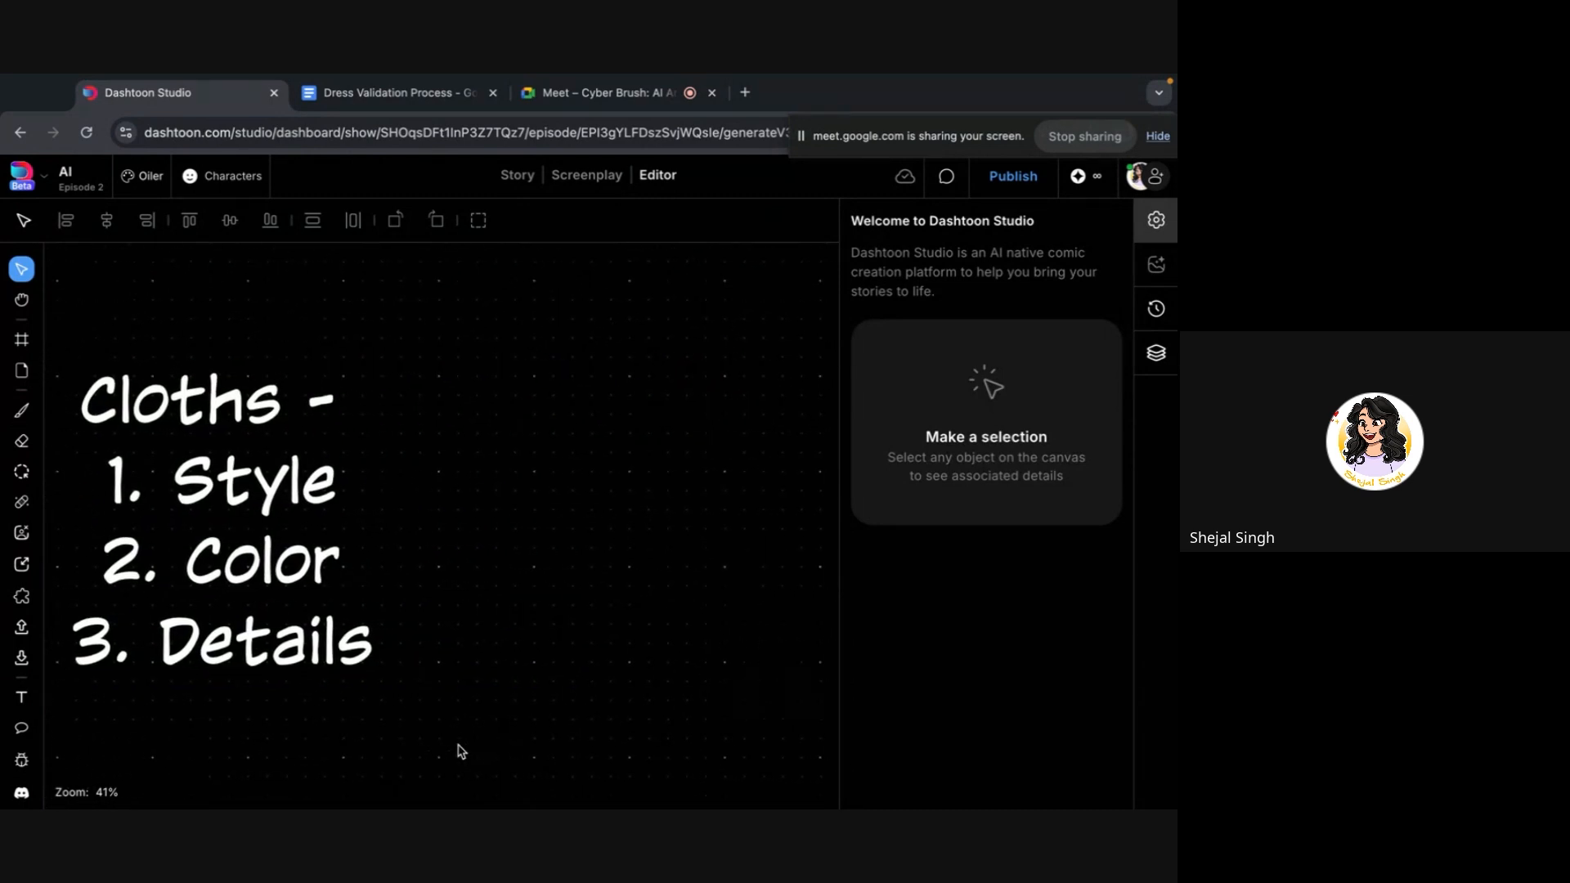
scroll(460, 751, right, 1)
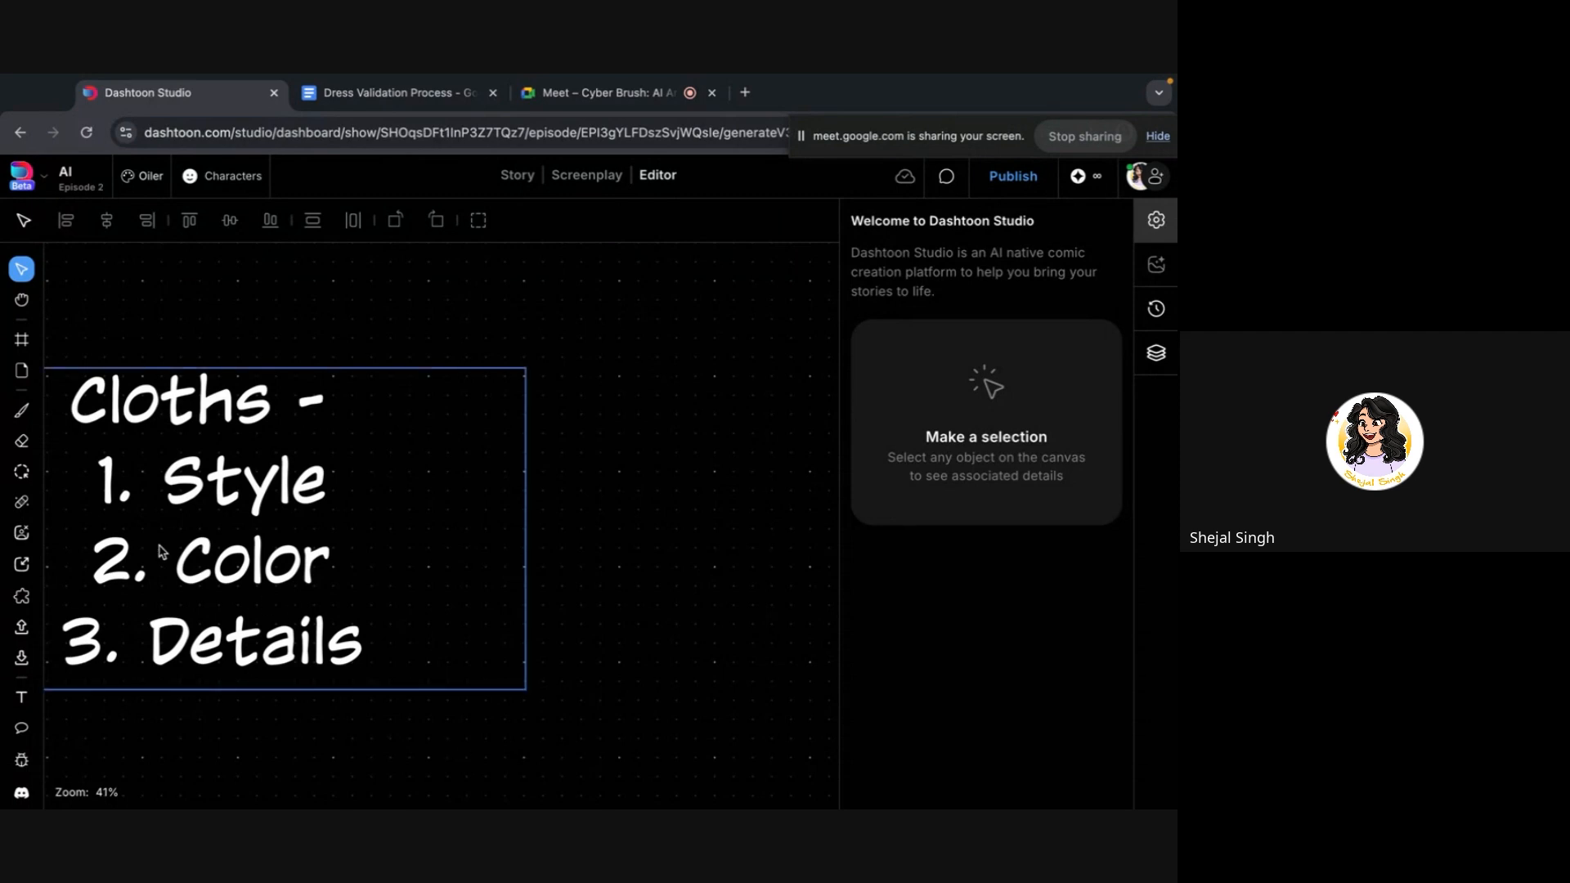
click(22, 410)
click(255, 367)
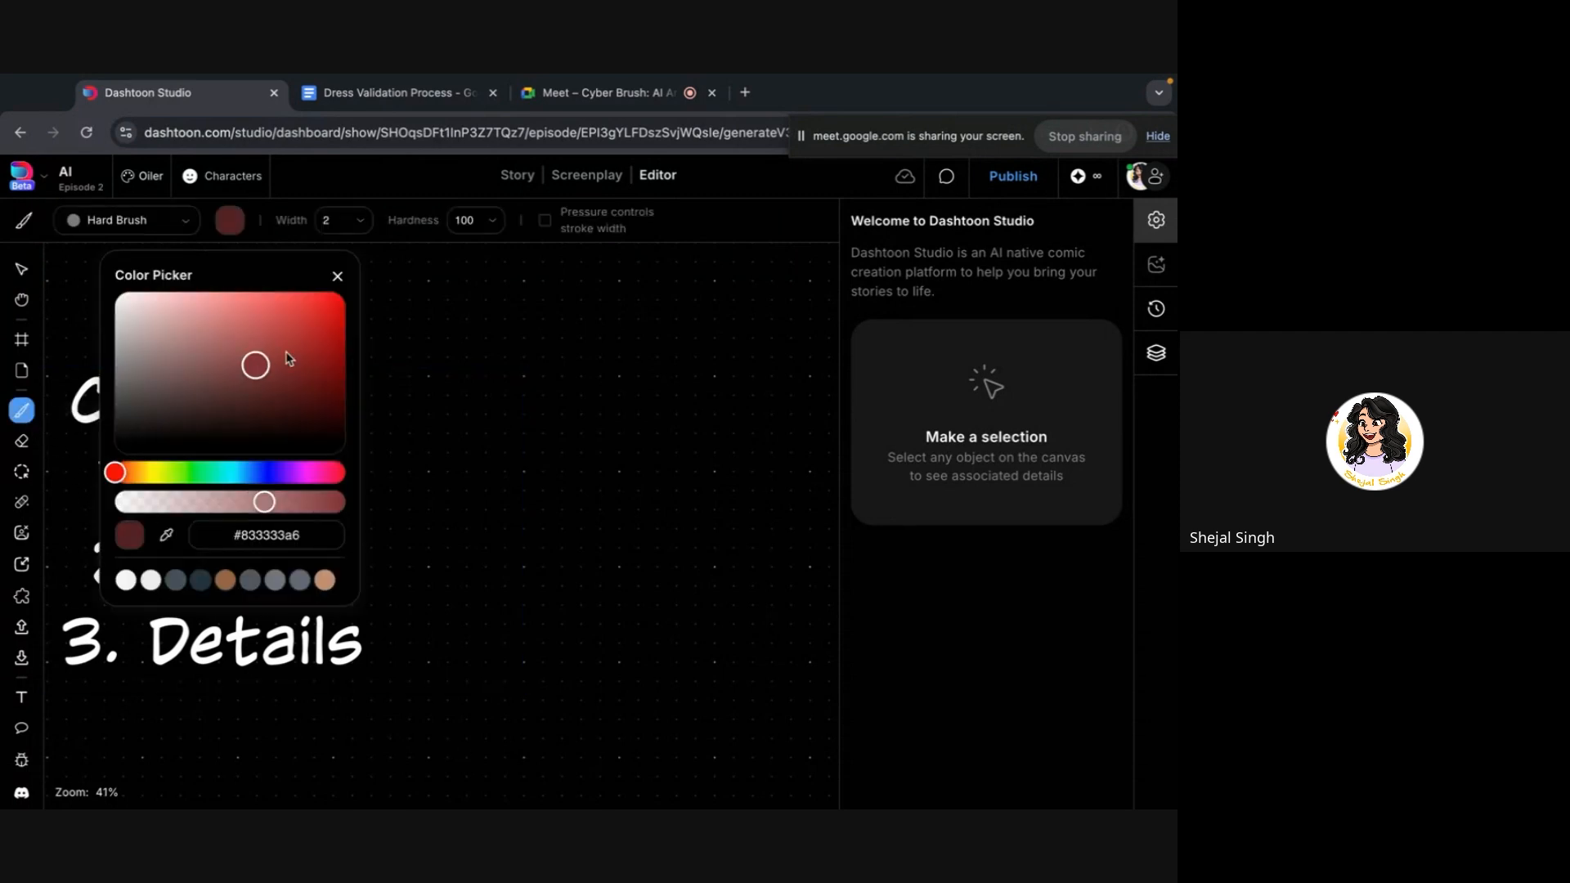
click(335, 301)
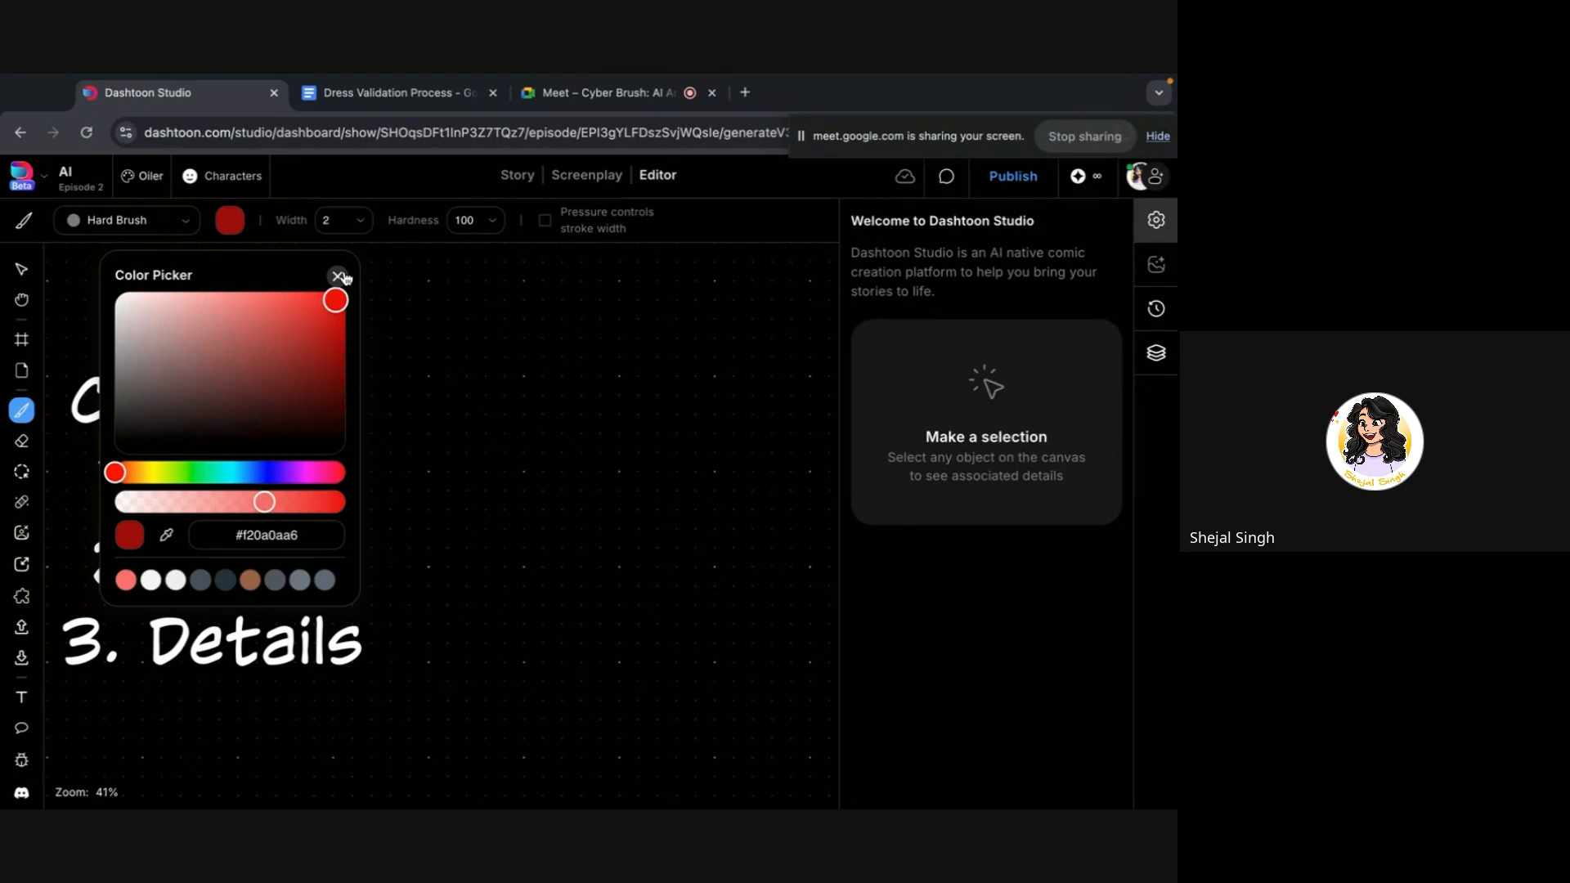
click(340, 277)
Switch back to the selection tool and select the white 1370 x 1692 frame below the Cloths notes
scroll(376, 391, down, 3)
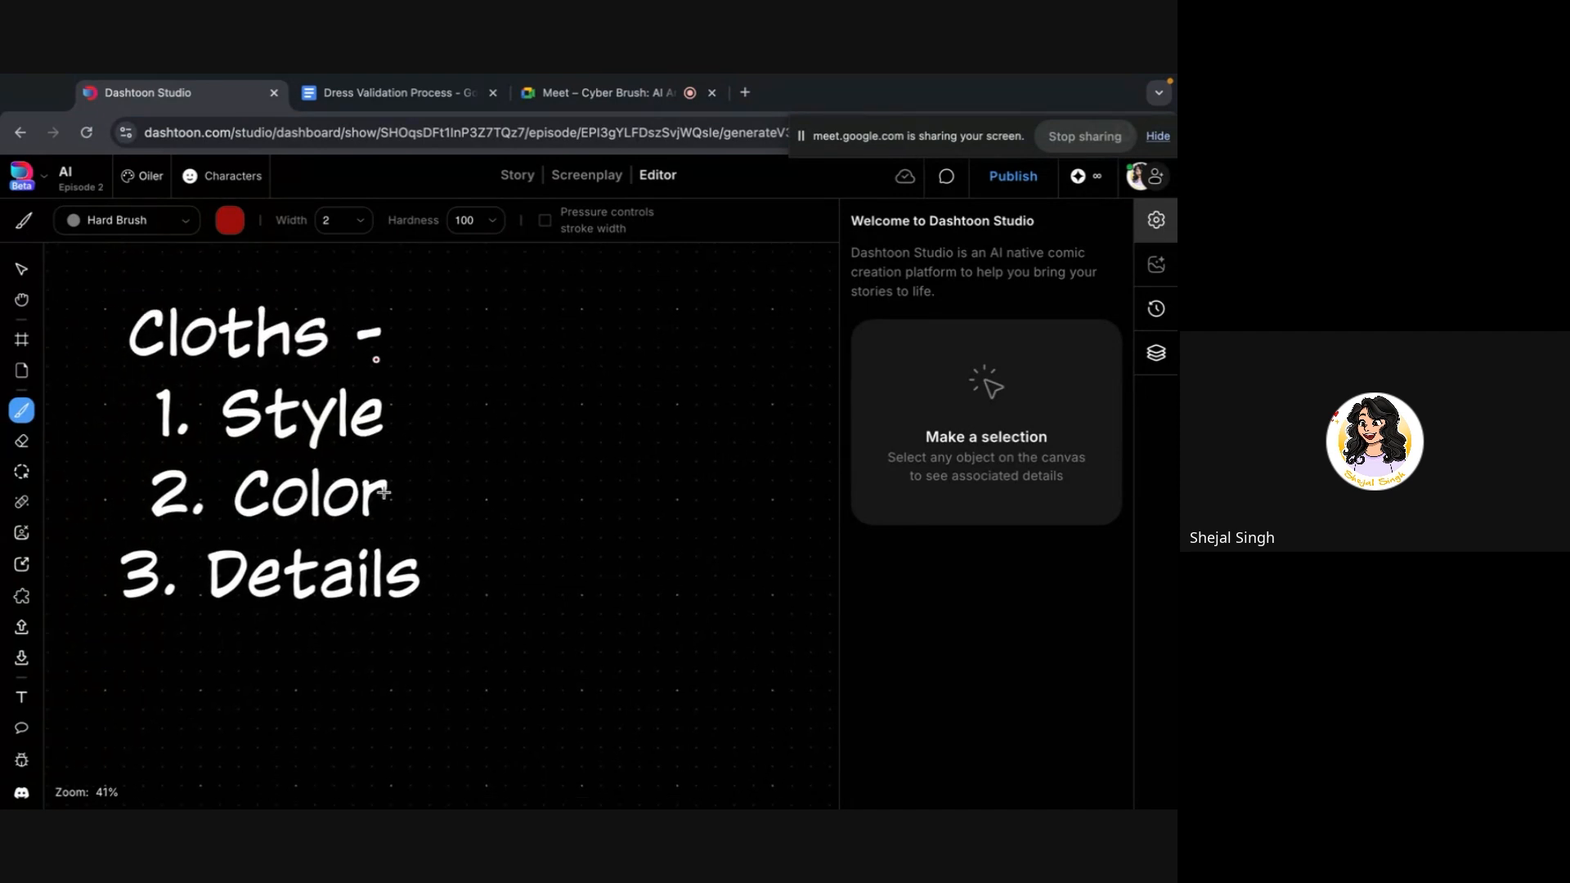
scroll(390, 413, down, 8)
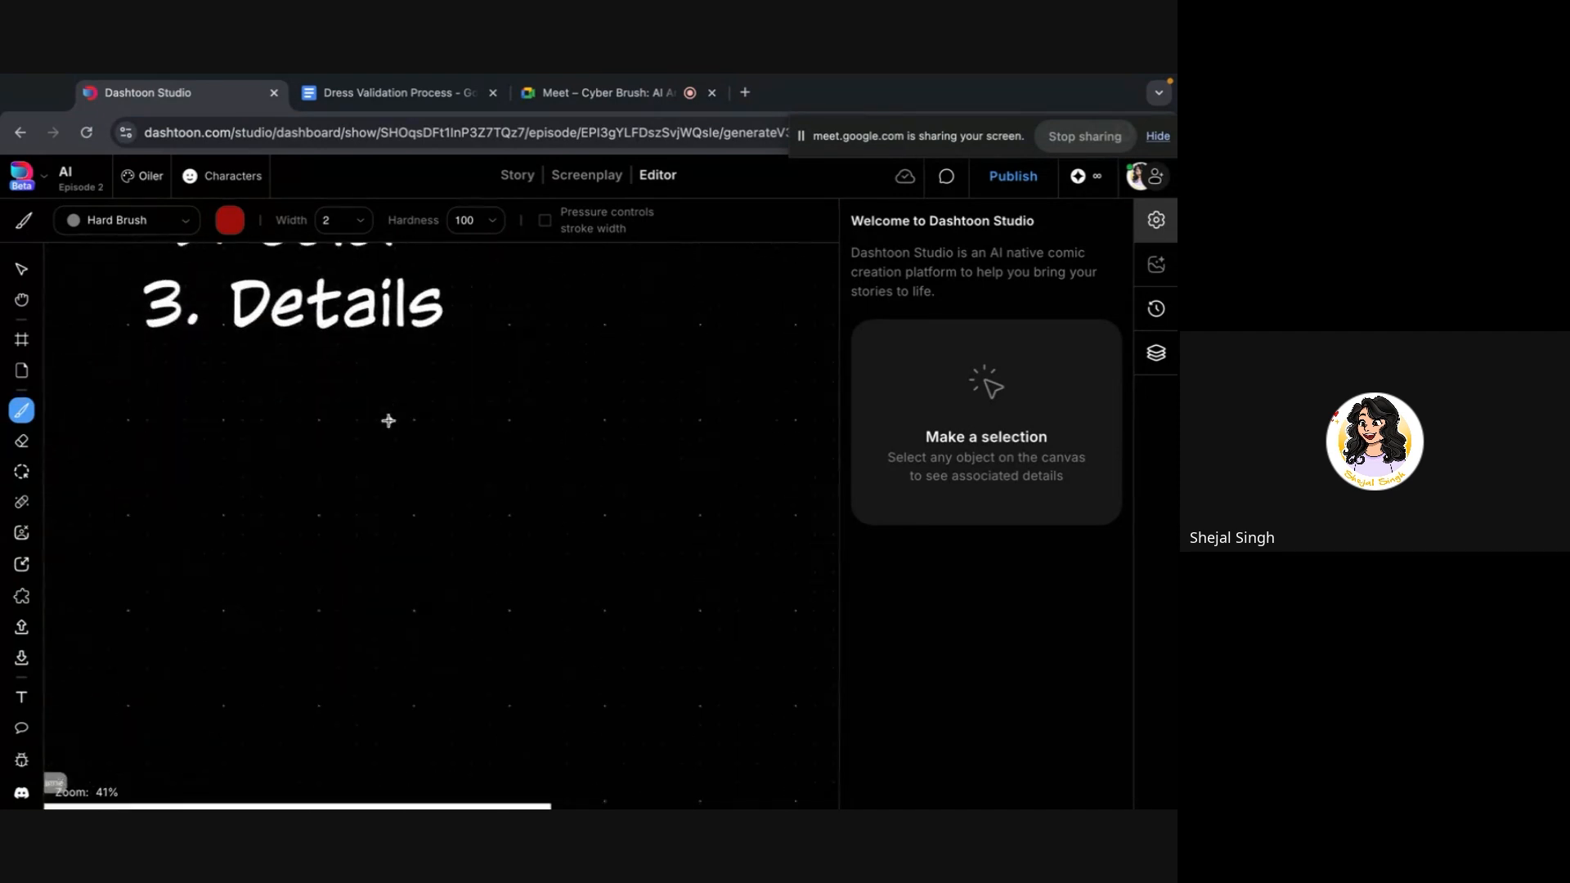
scroll(389, 420, down, 3)
scroll(389, 421, down, 3)
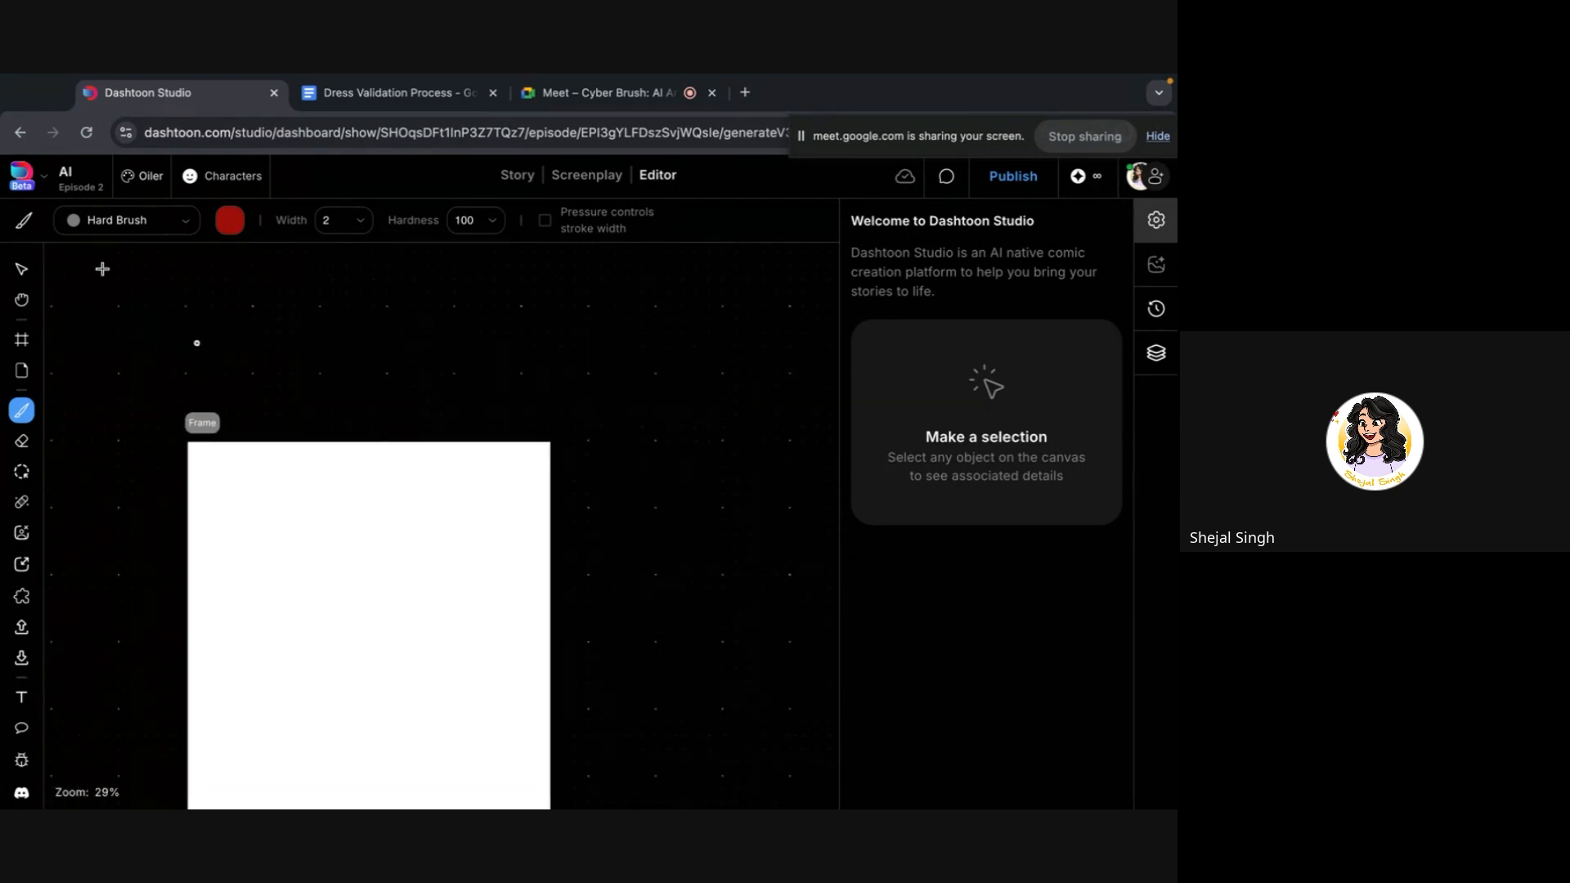
click(23, 269)
scroll(344, 408, down, 2)
click(455, 458)
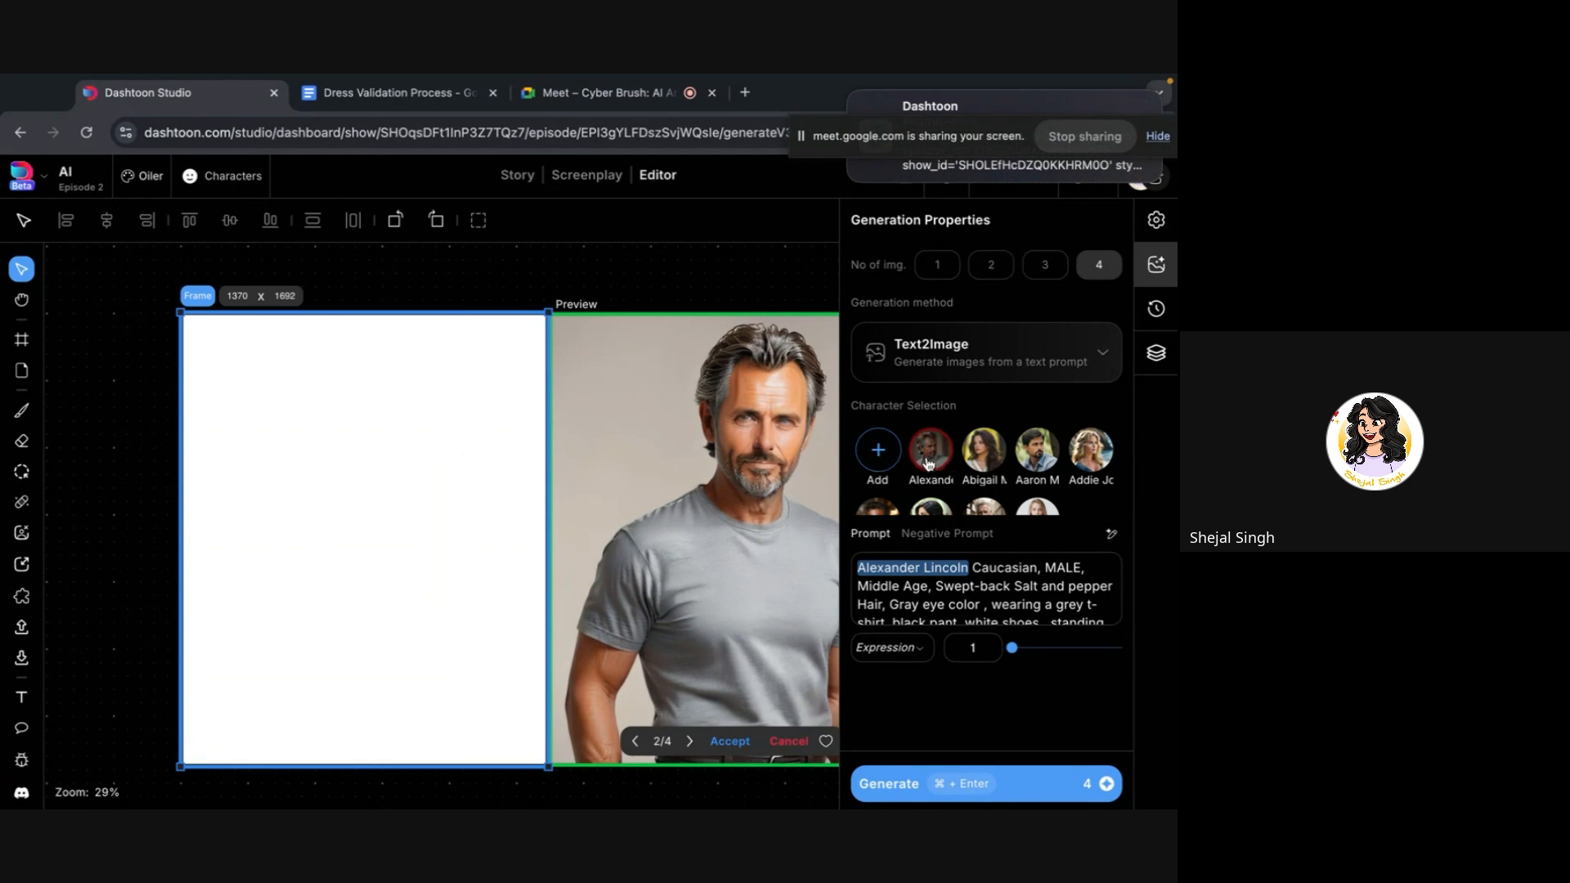
Review the selected frame's Text2Image prompt, from the character description to the clothing and full body shot wording
click(910, 570)
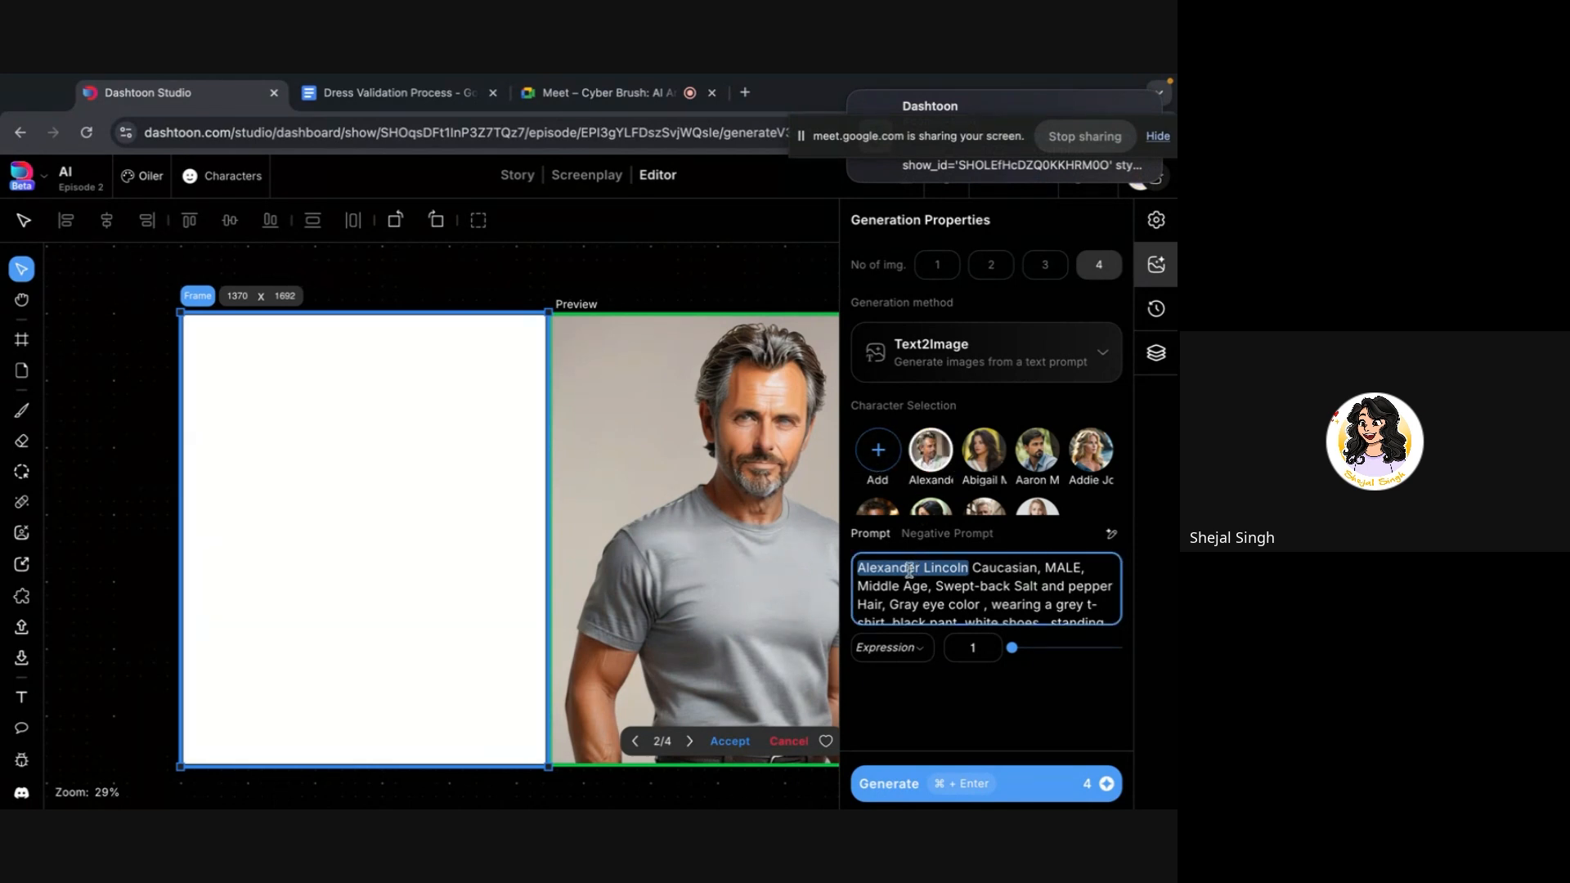
click(776, 528)
scroll(516, 438, right, 1)
click(994, 583)
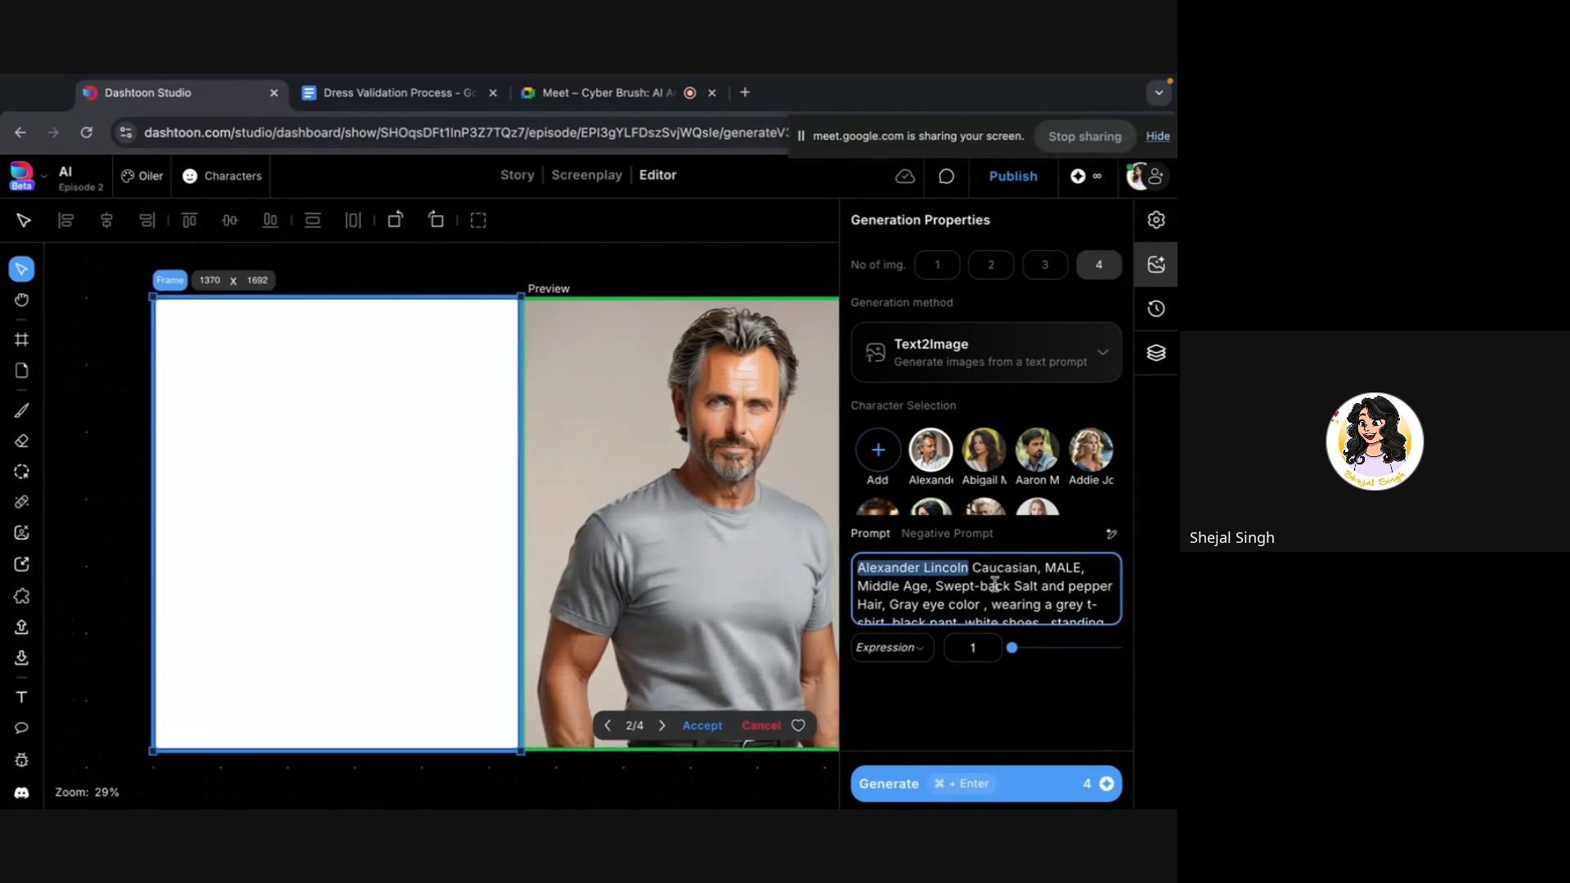
scroll(998, 582, down, 1)
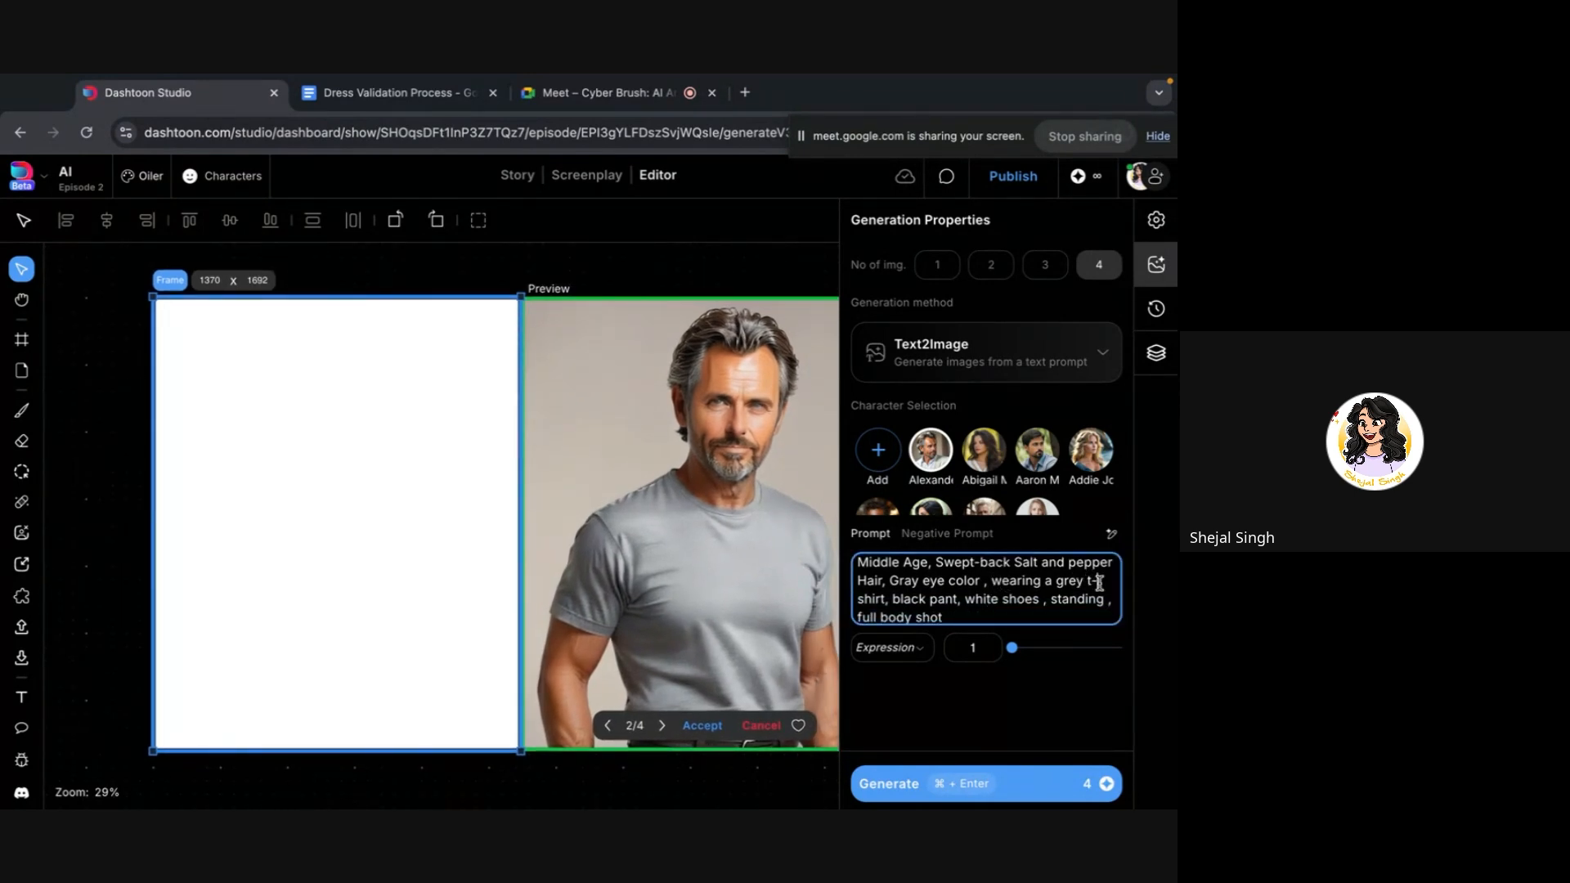
click(1023, 598)
drag(893, 598, 930, 638)
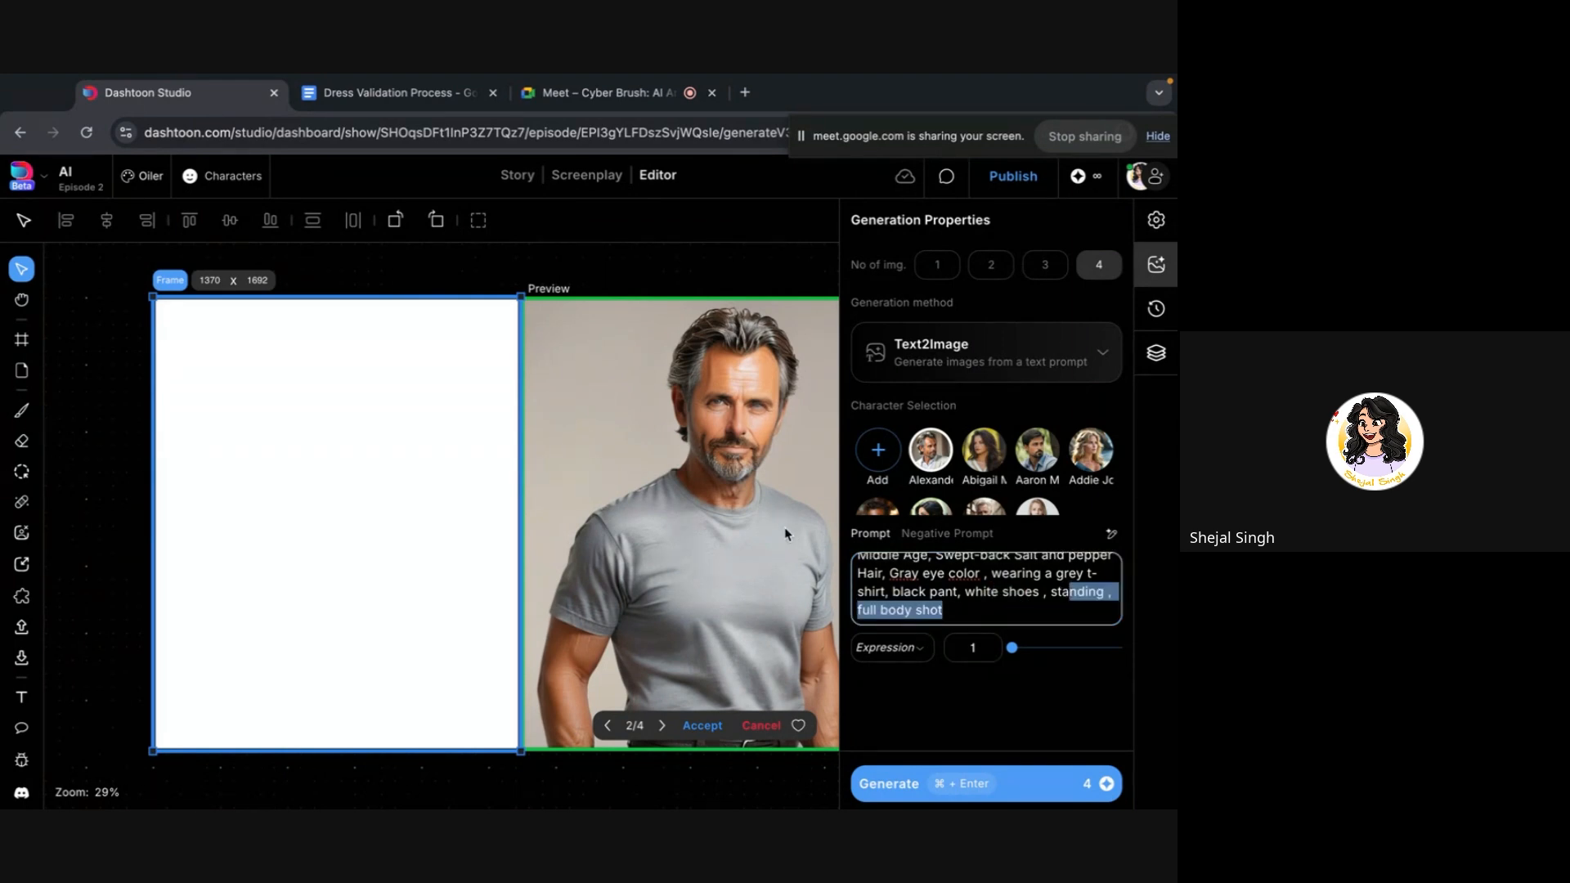
Browse through the four generated preview images beside the selected frame
scroll(536, 573, down, 3)
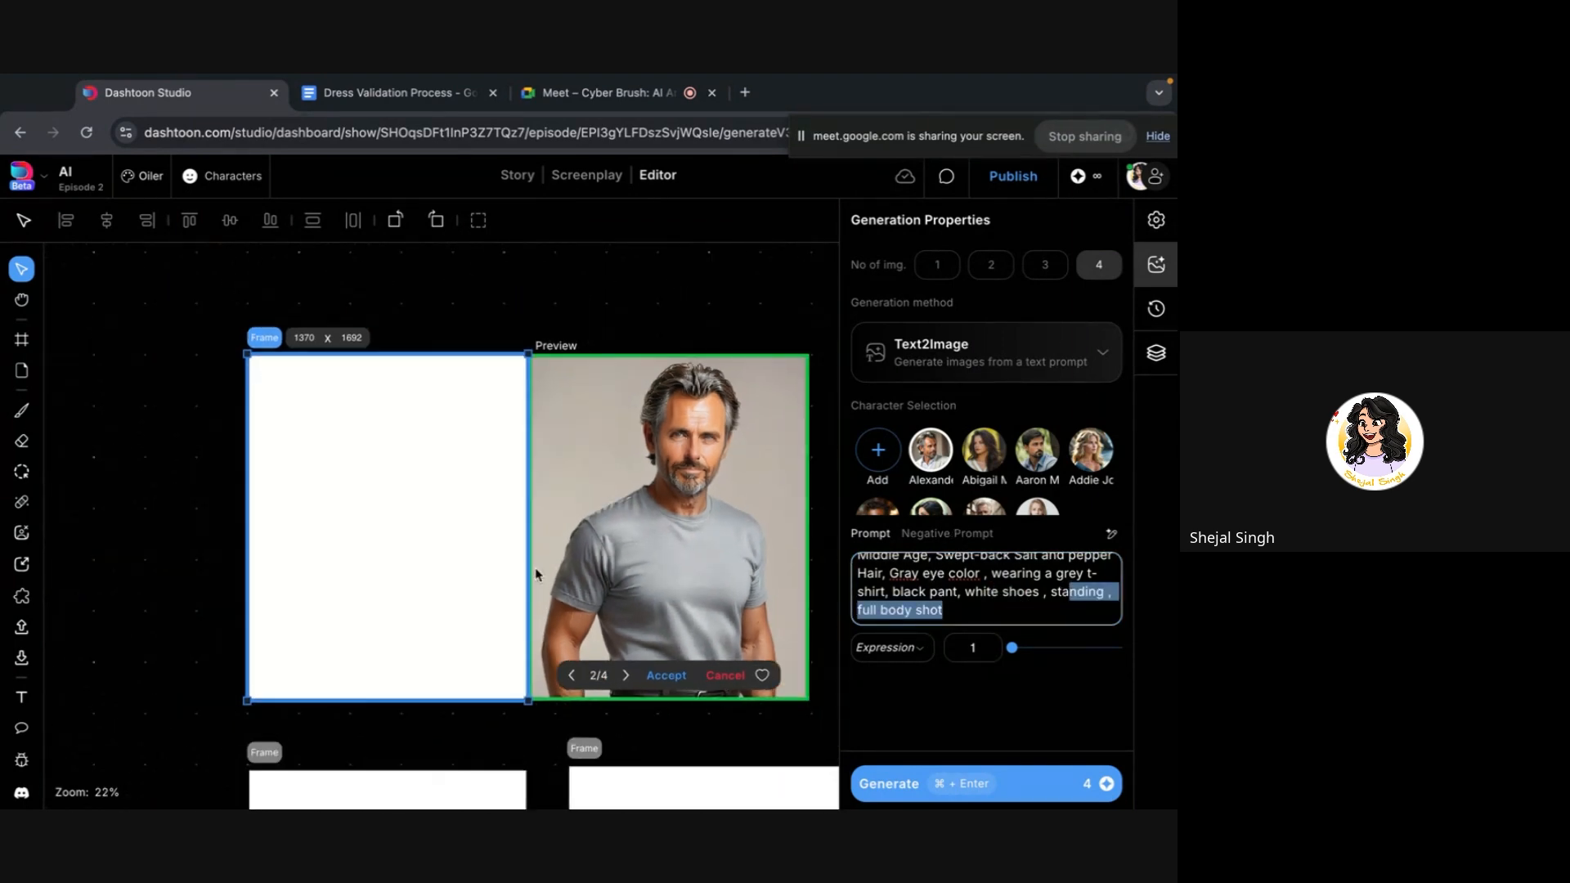
click(626, 676)
click(626, 678)
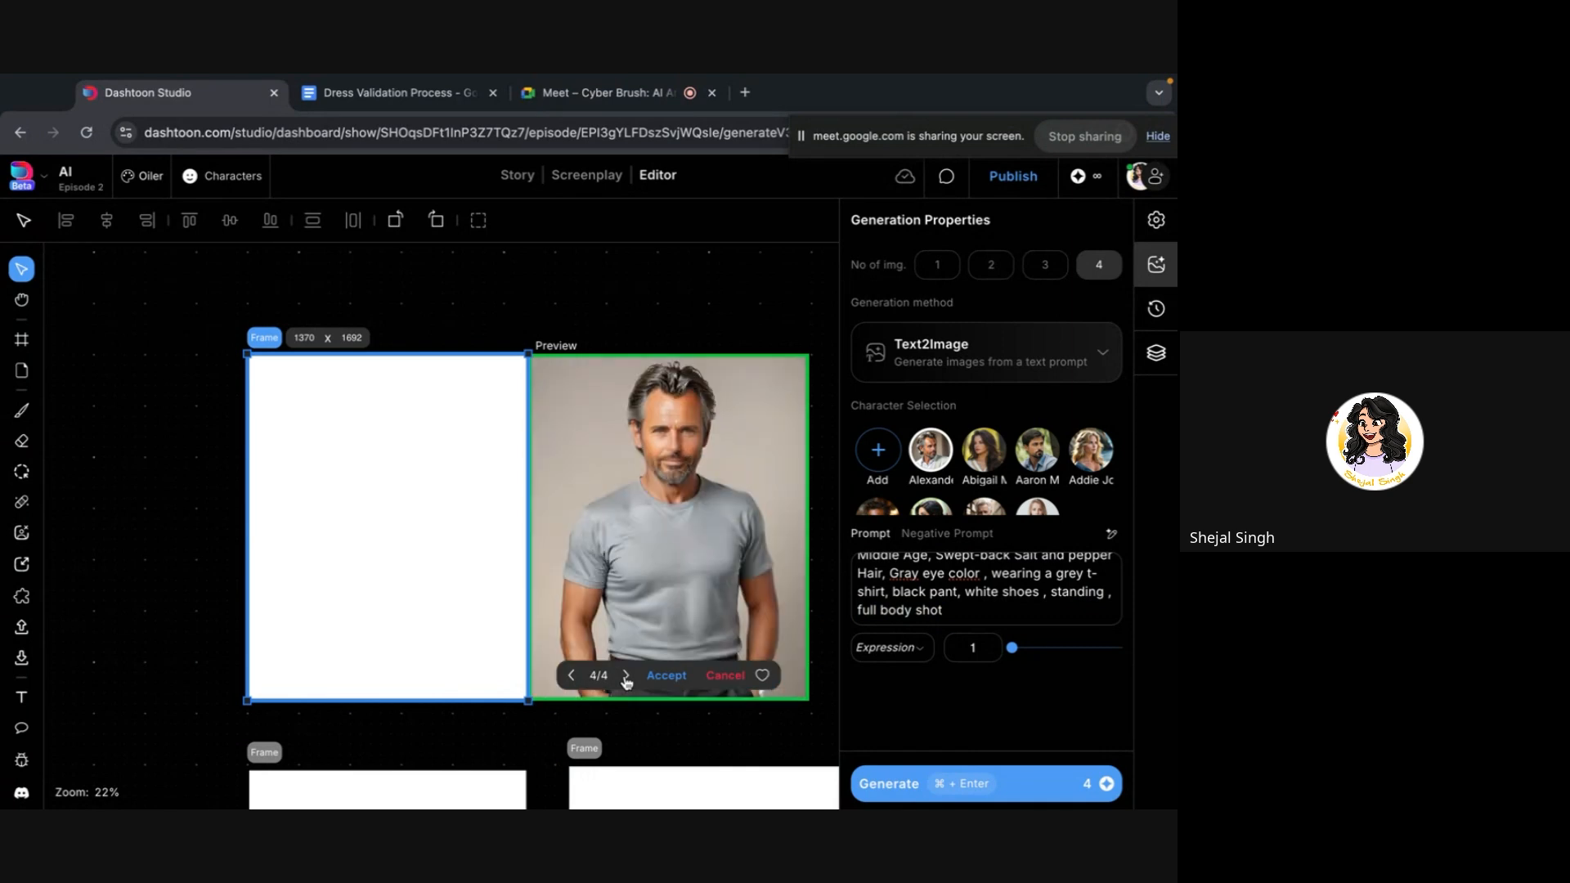
click(626, 678)
Open the frame's generation history and compare the clothing in the four images of the older Text2Image batch
click(1155, 308)
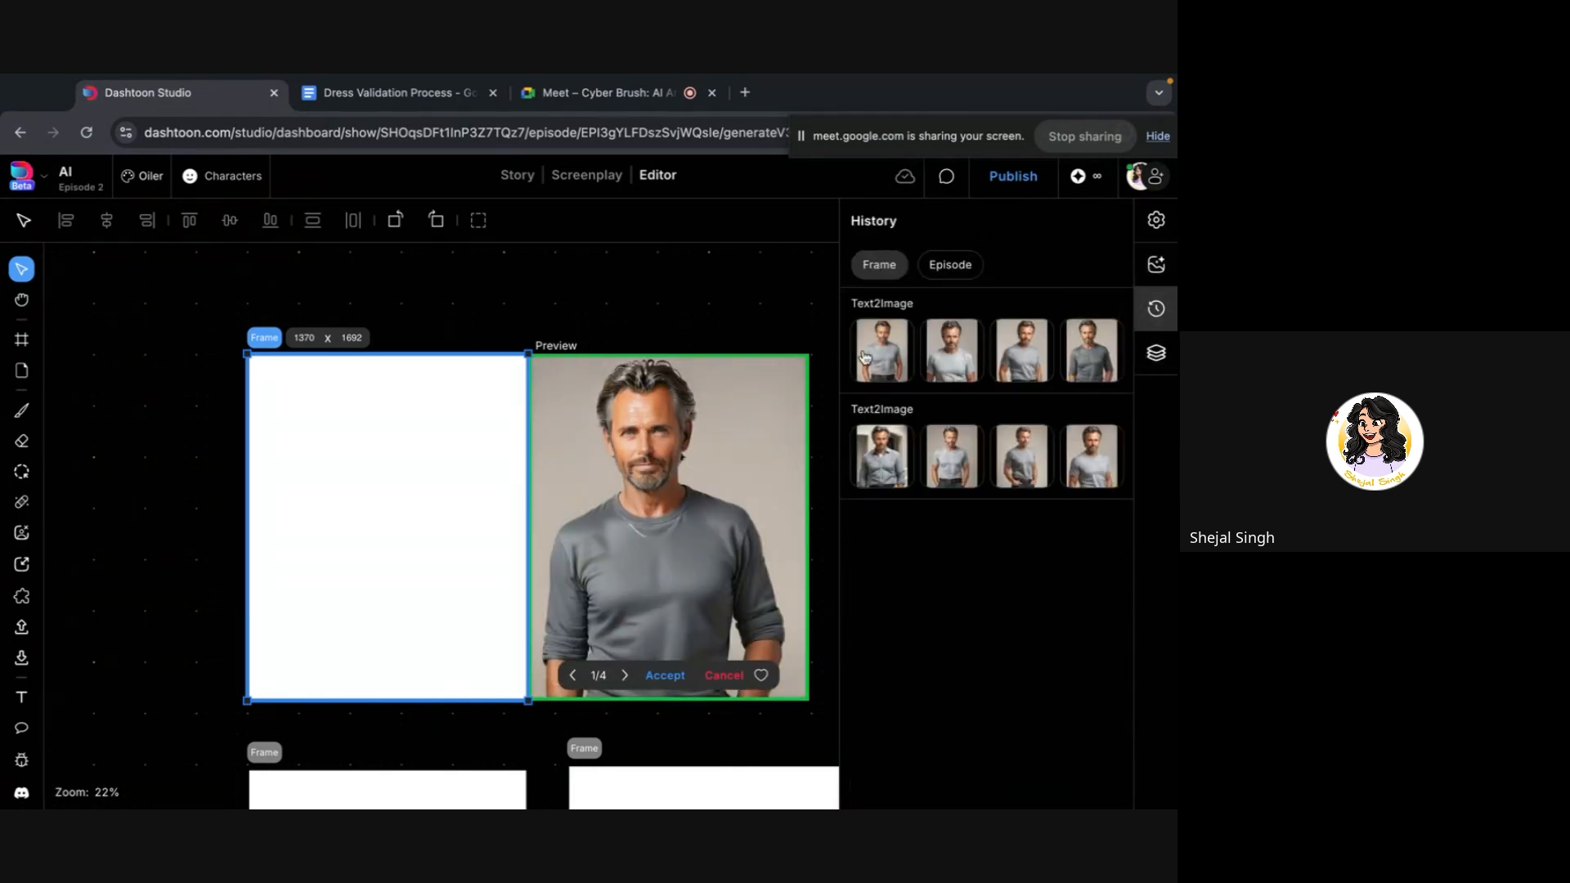
click(876, 484)
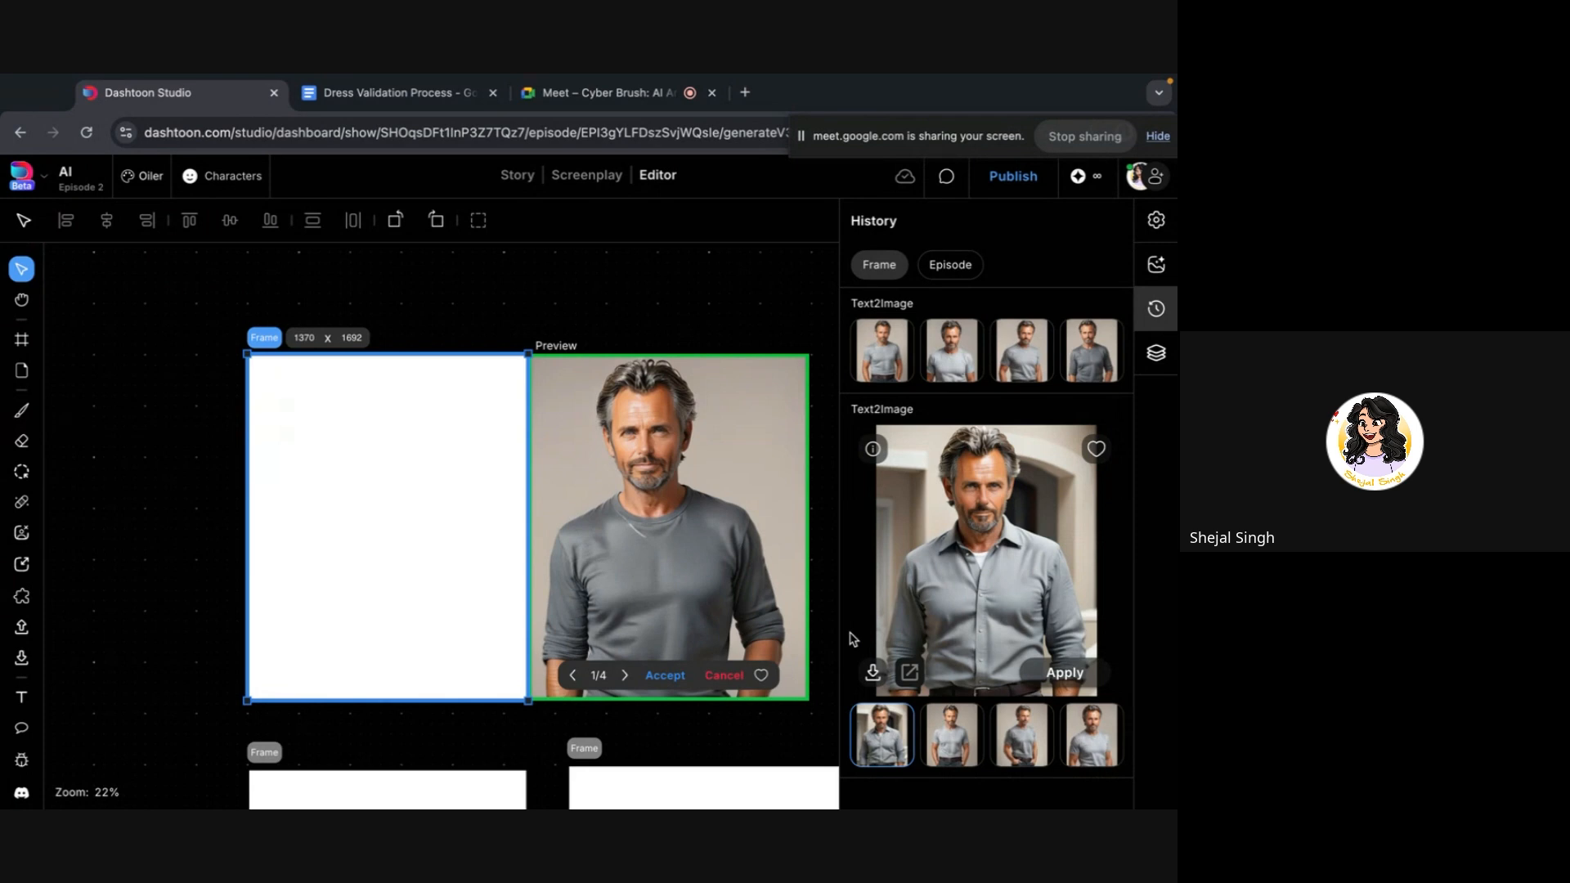
scroll(845, 556, down, 1)
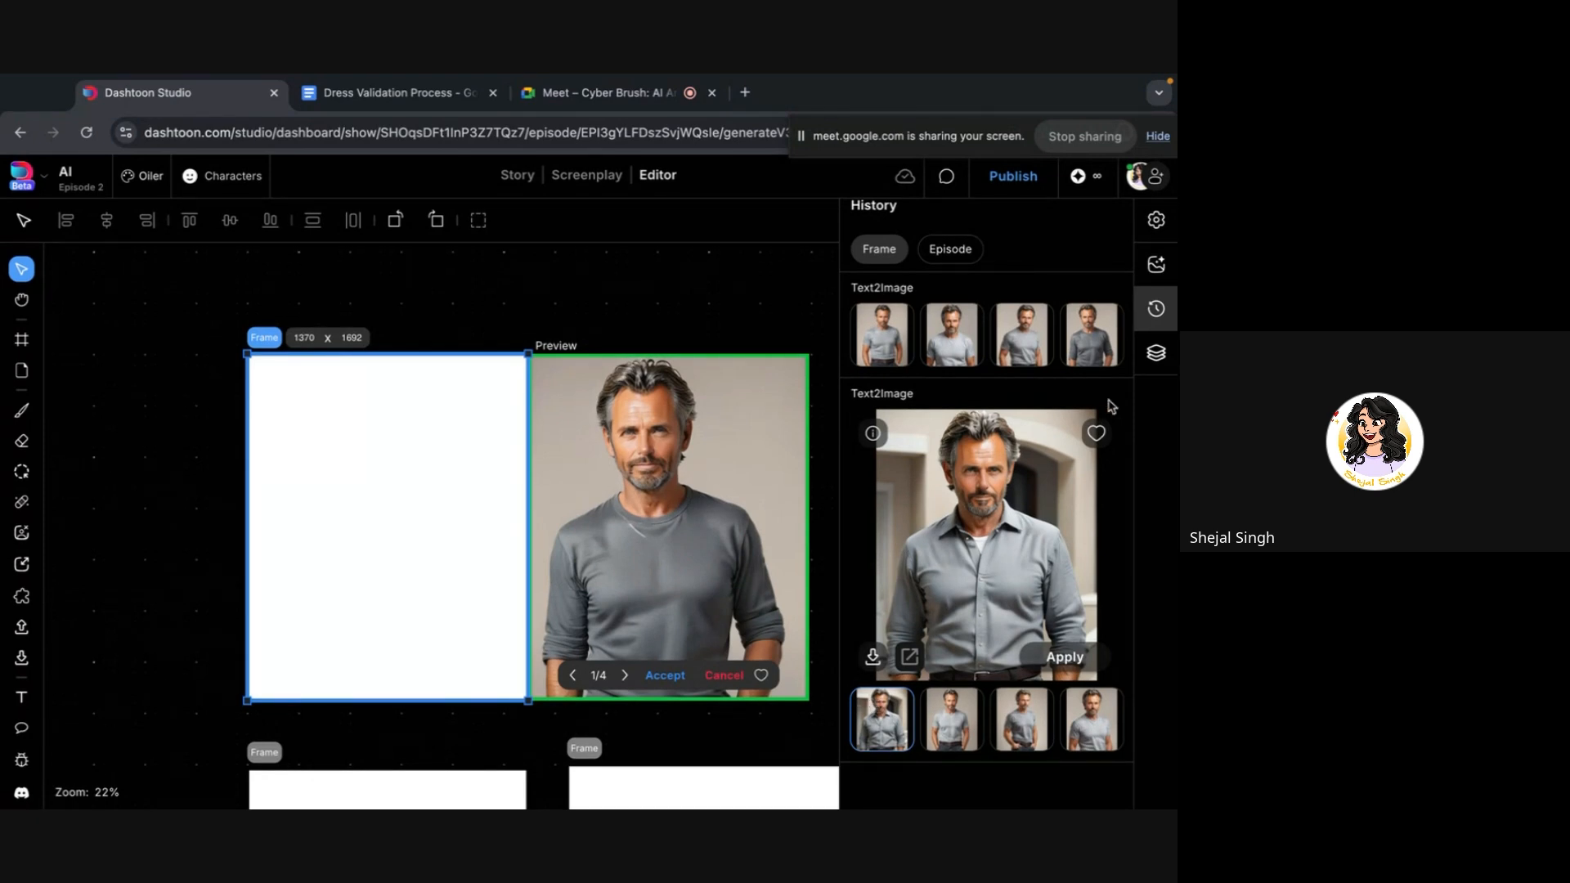
click(967, 731)
click(1094, 727)
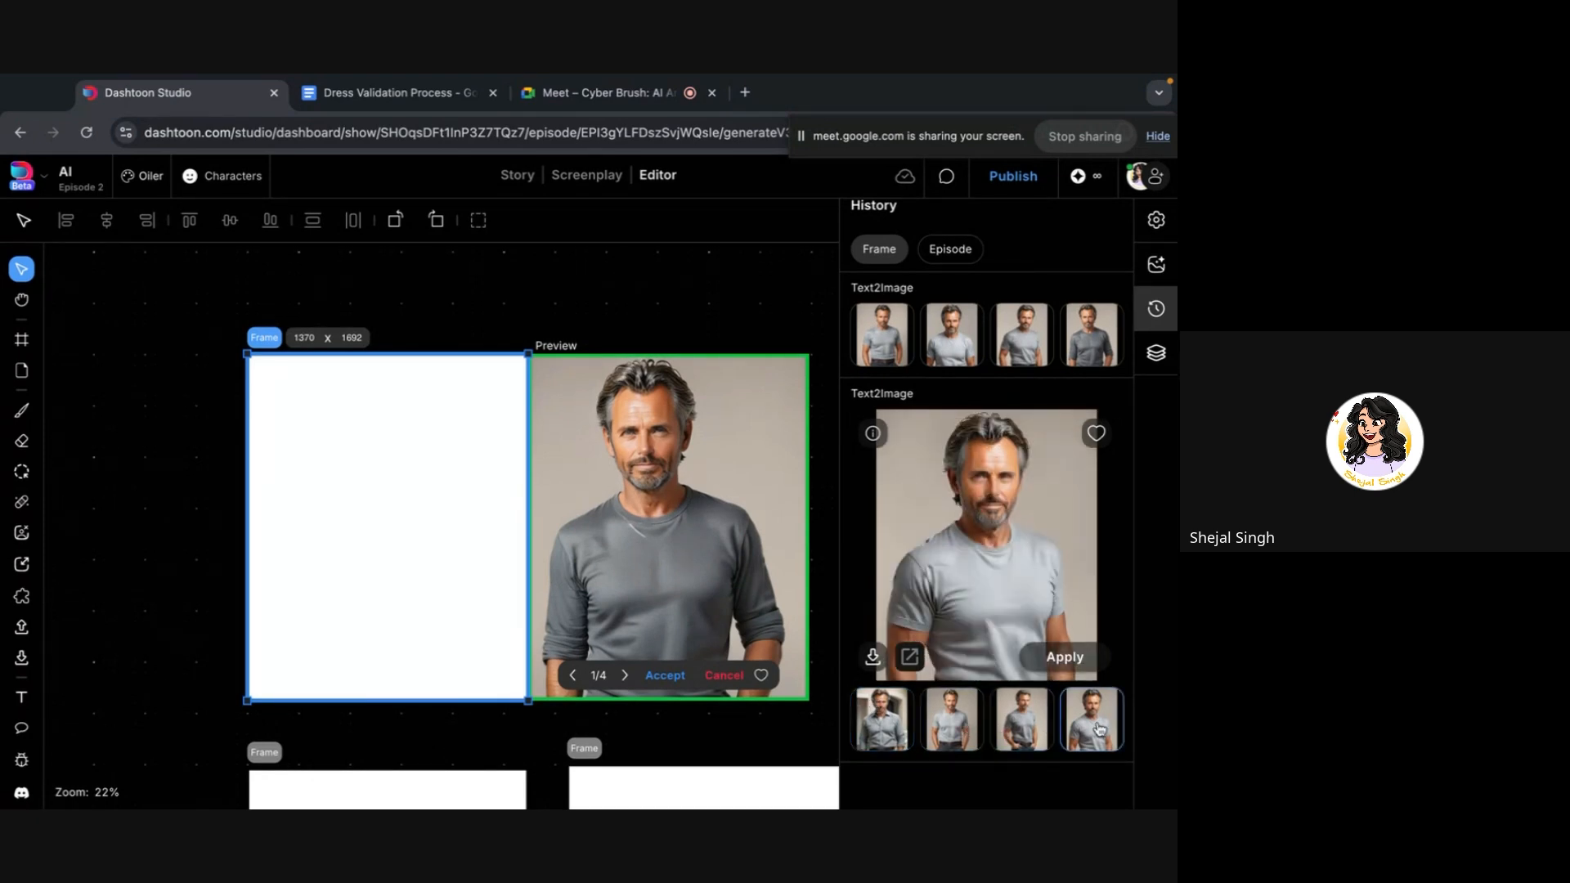
click(895, 734)
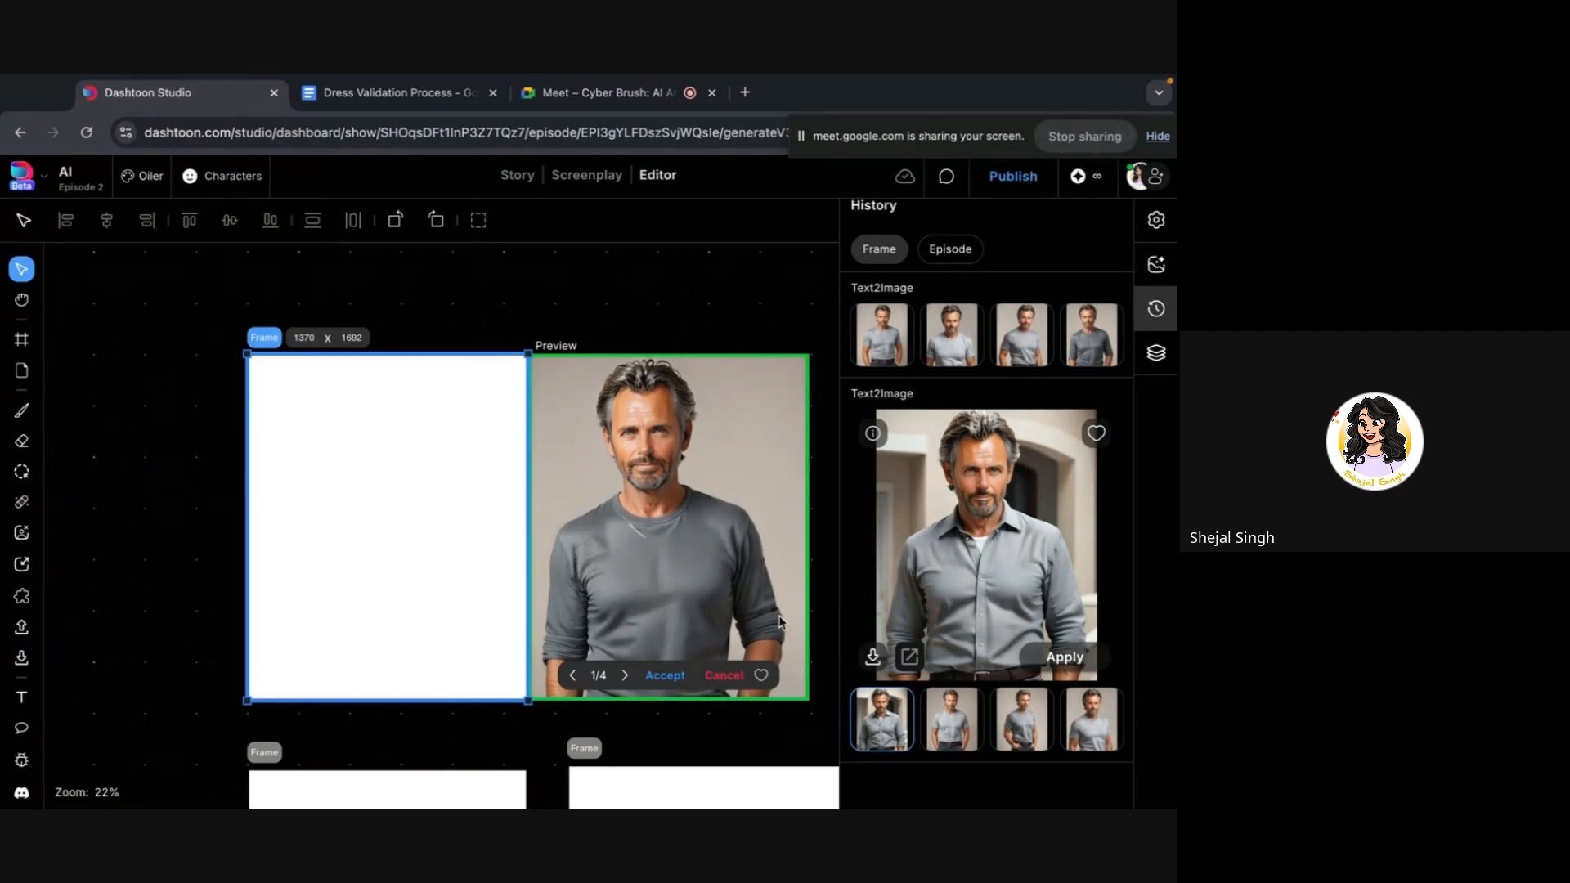
click(973, 744)
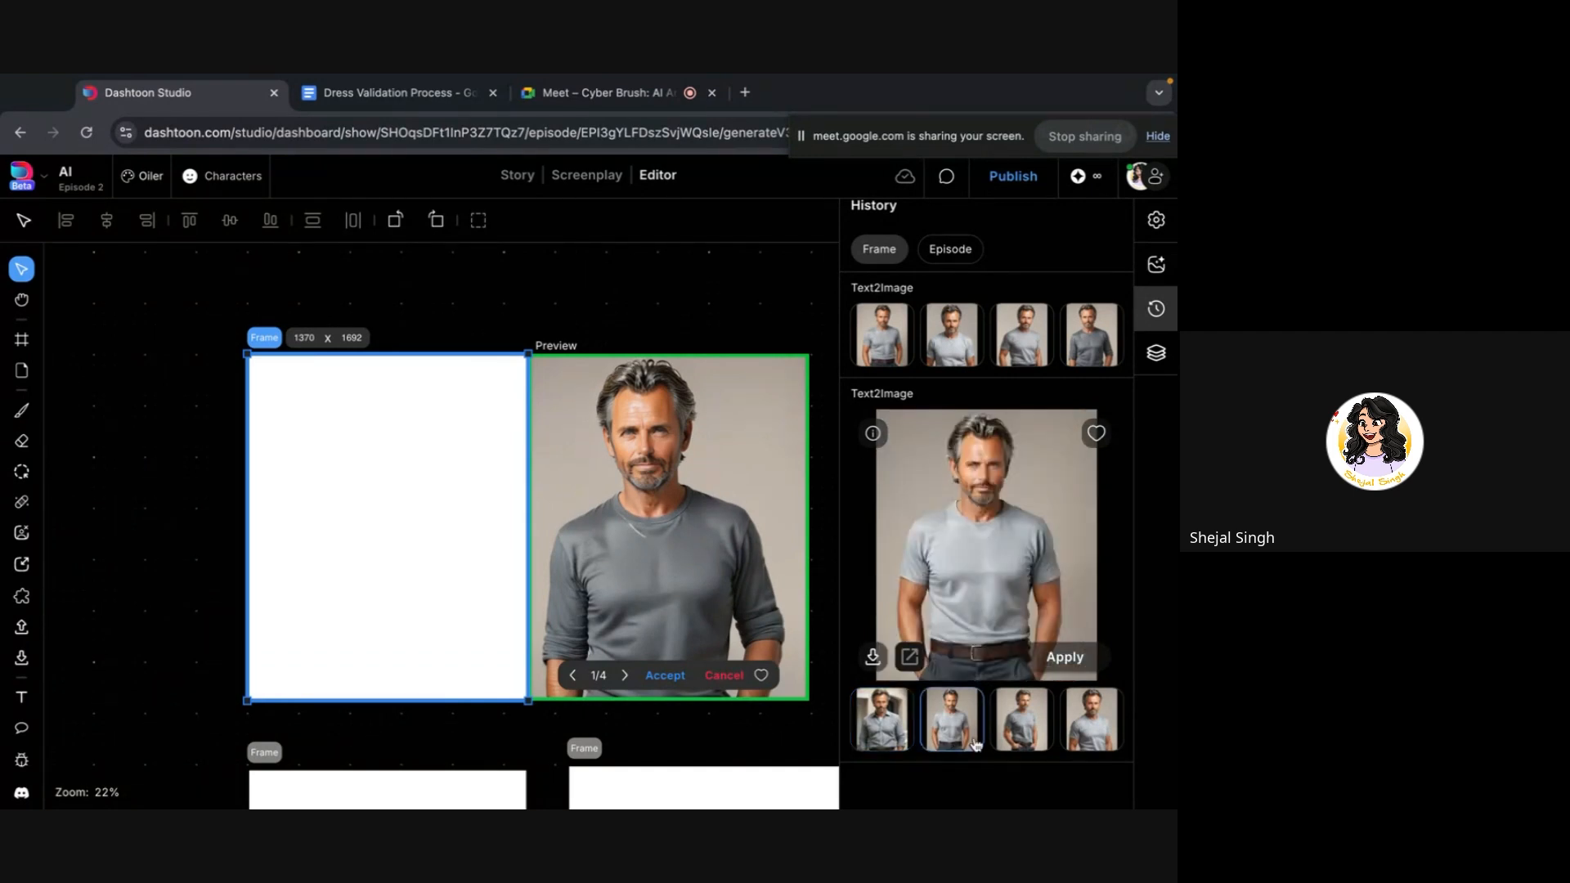
click(1028, 740)
click(1083, 732)
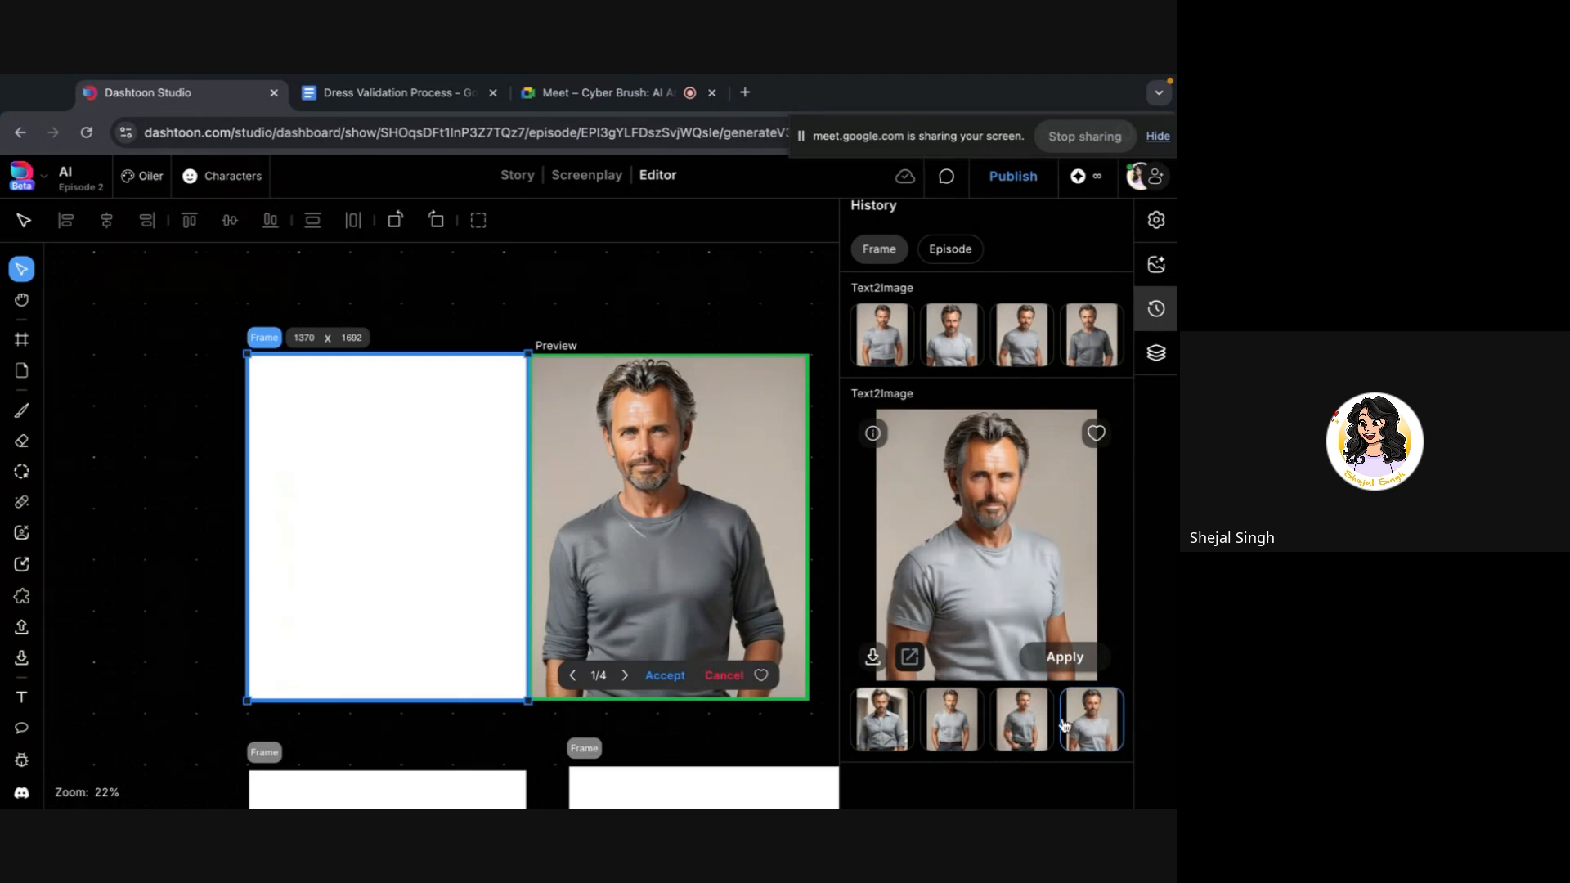
click(934, 736)
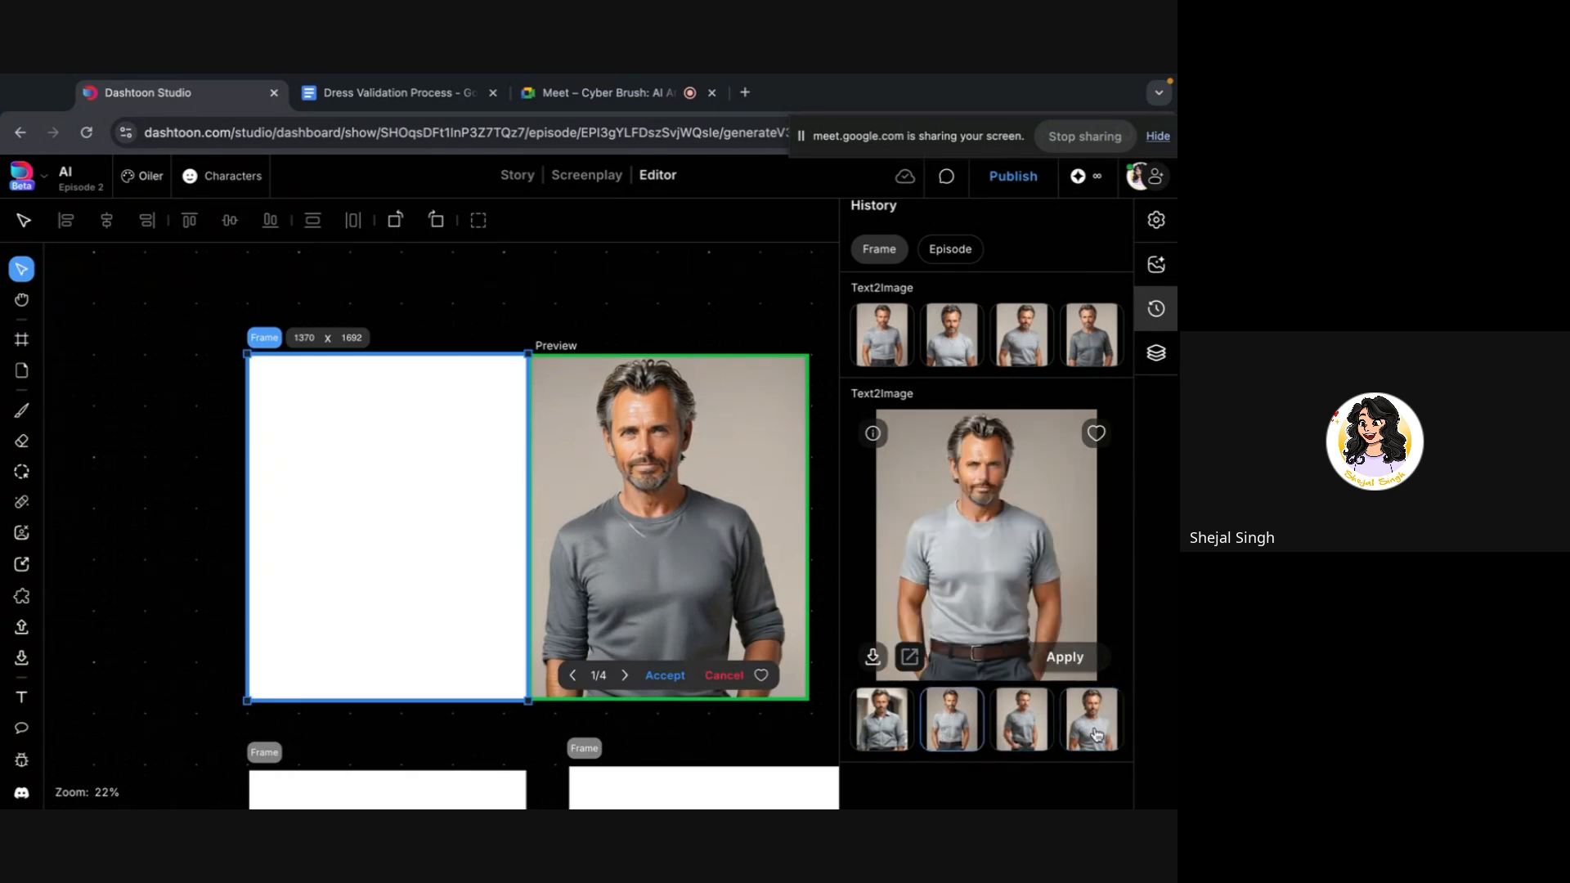
click(1097, 734)
click(948, 721)
click(1024, 722)
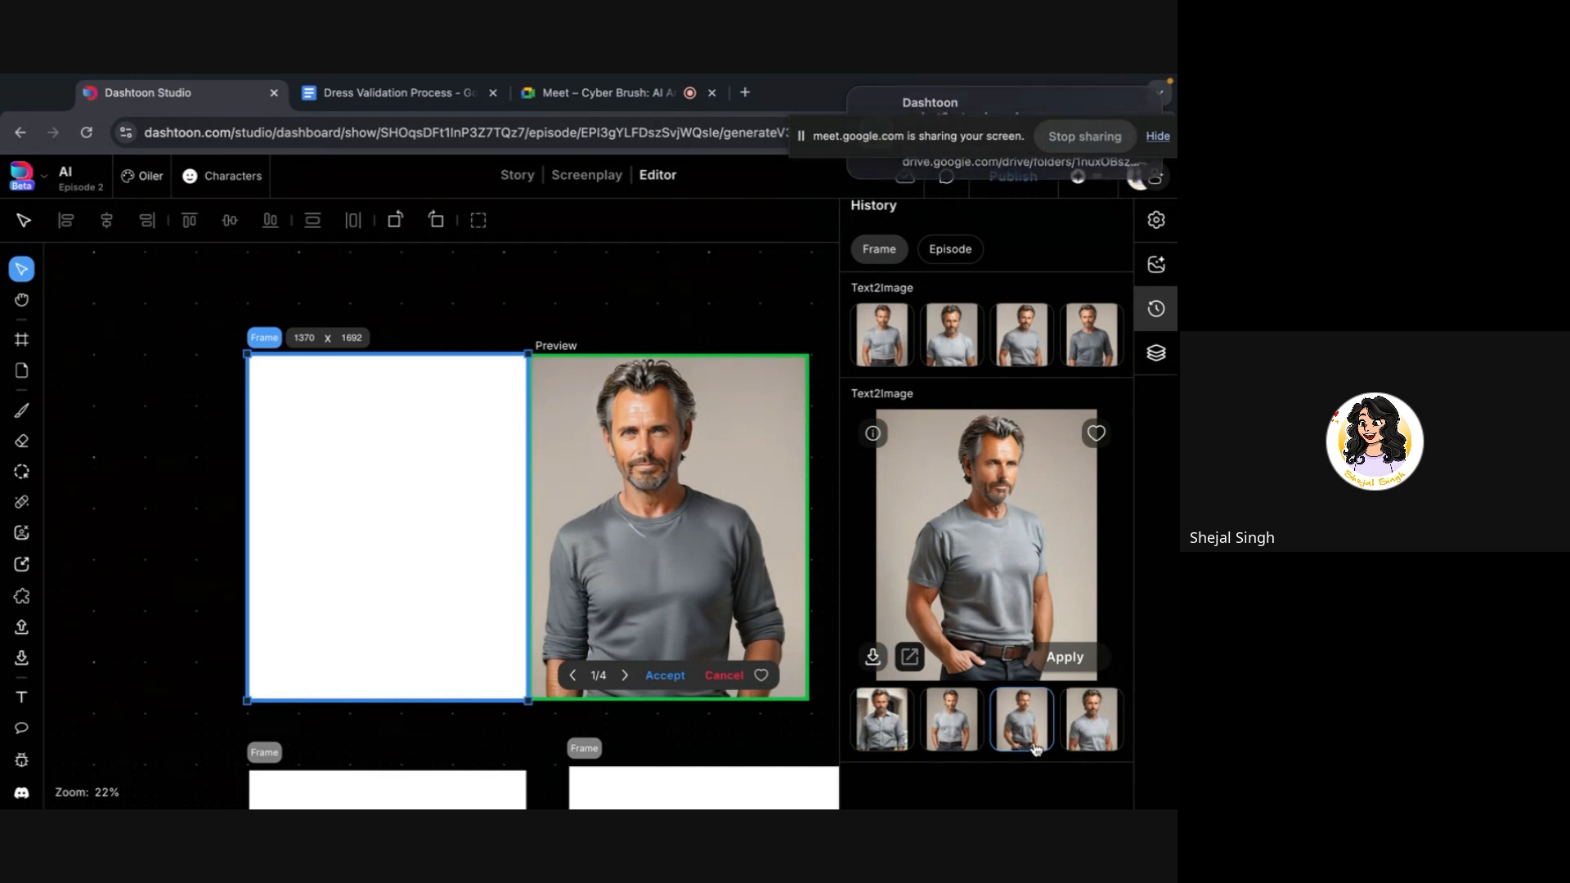
click(961, 716)
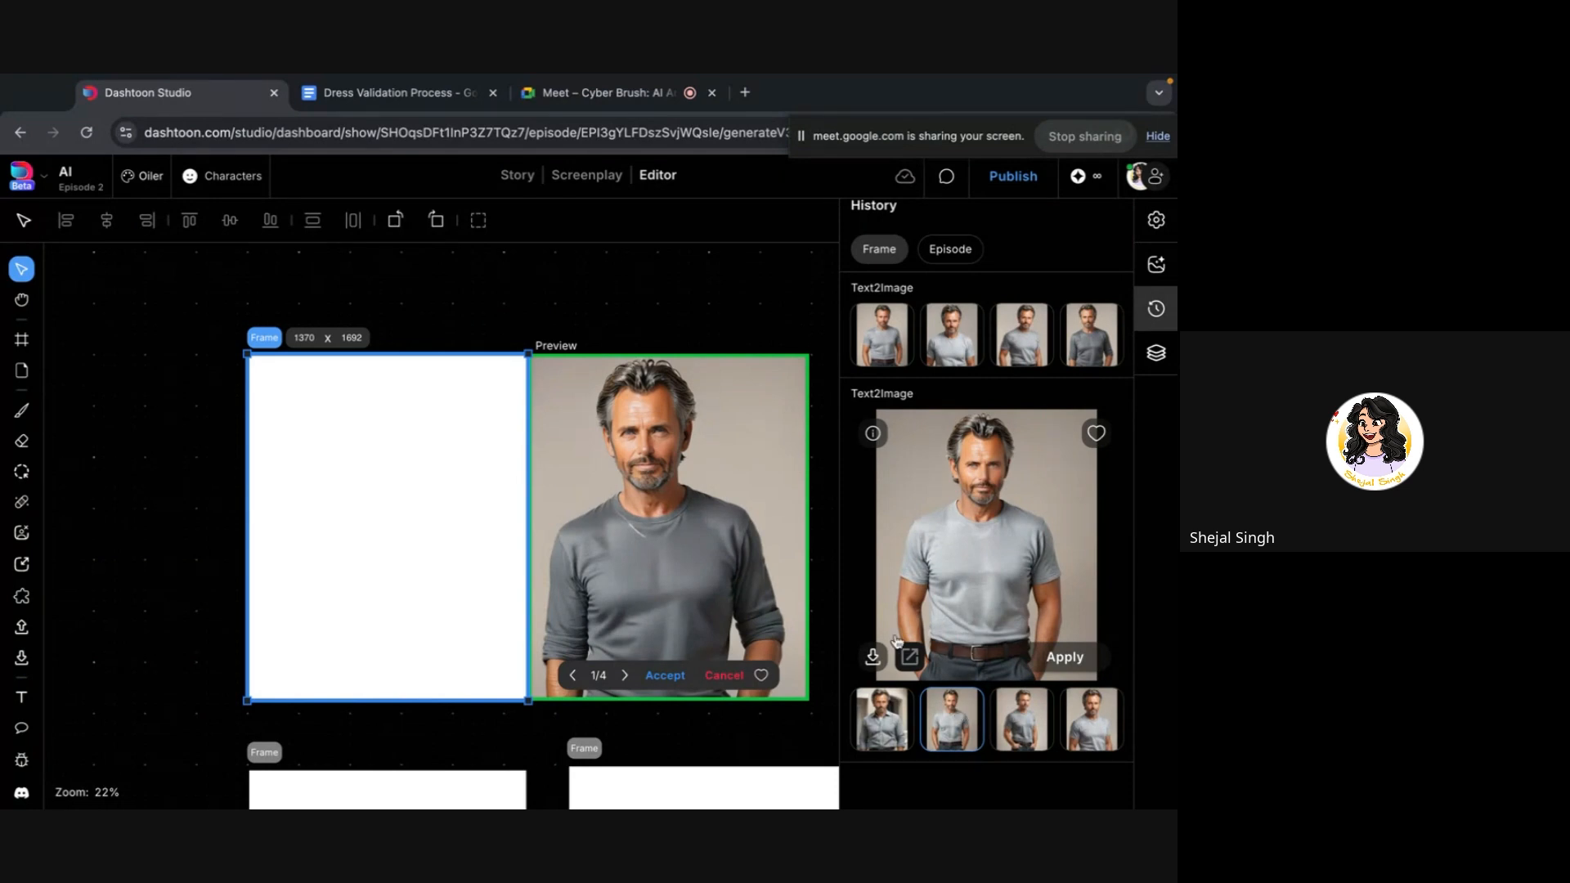
Compare the outfits in the newer Text2Image batch with the first image of the older batch
click(888, 335)
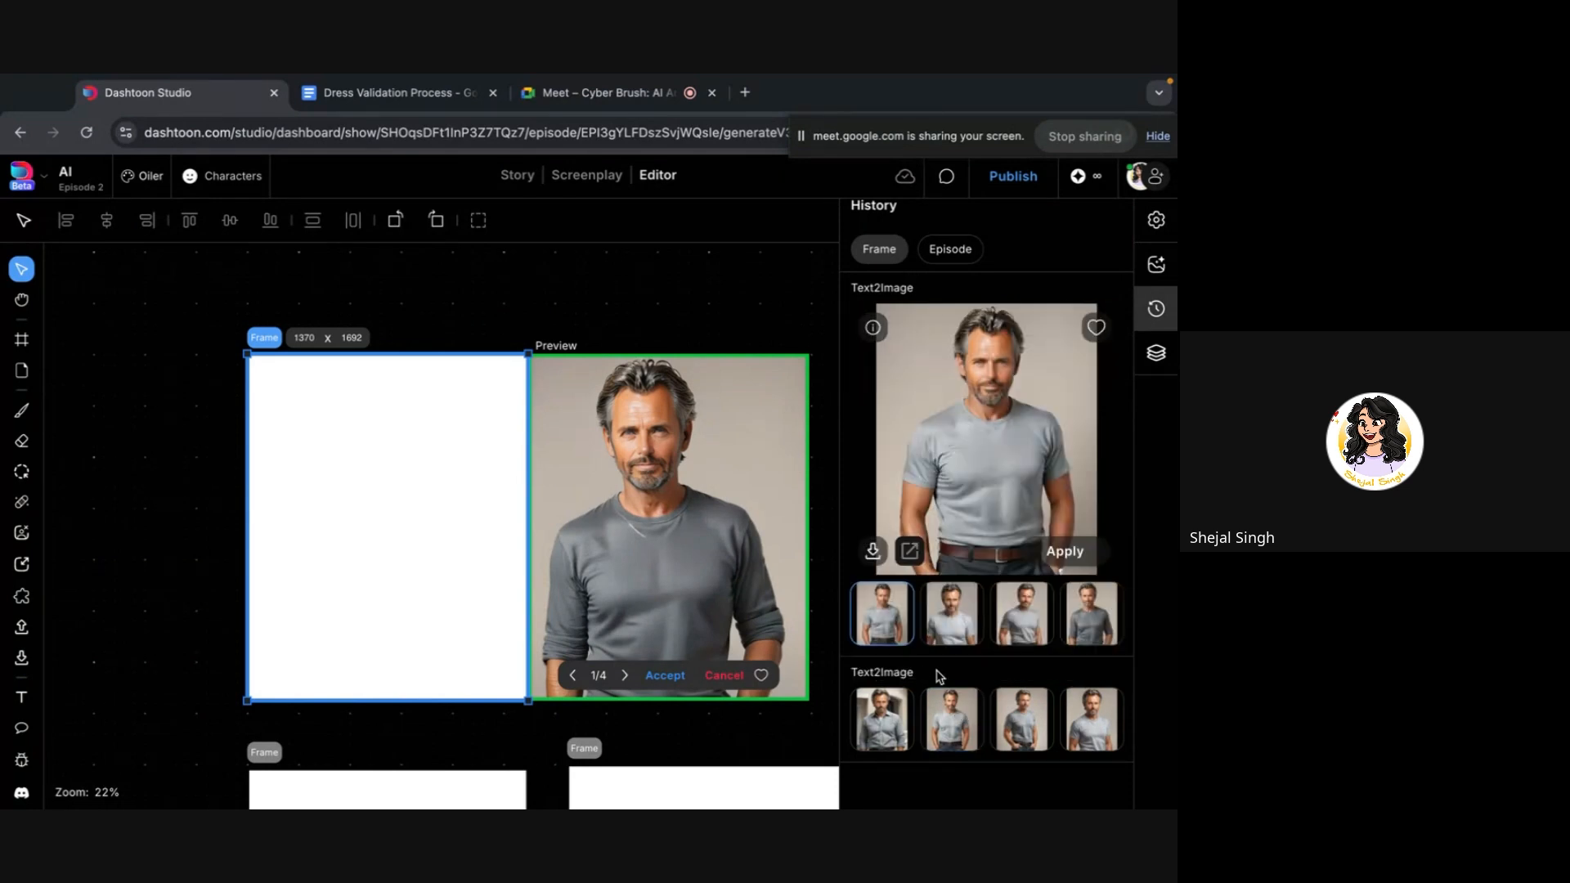
click(956, 634)
click(1039, 624)
click(1109, 626)
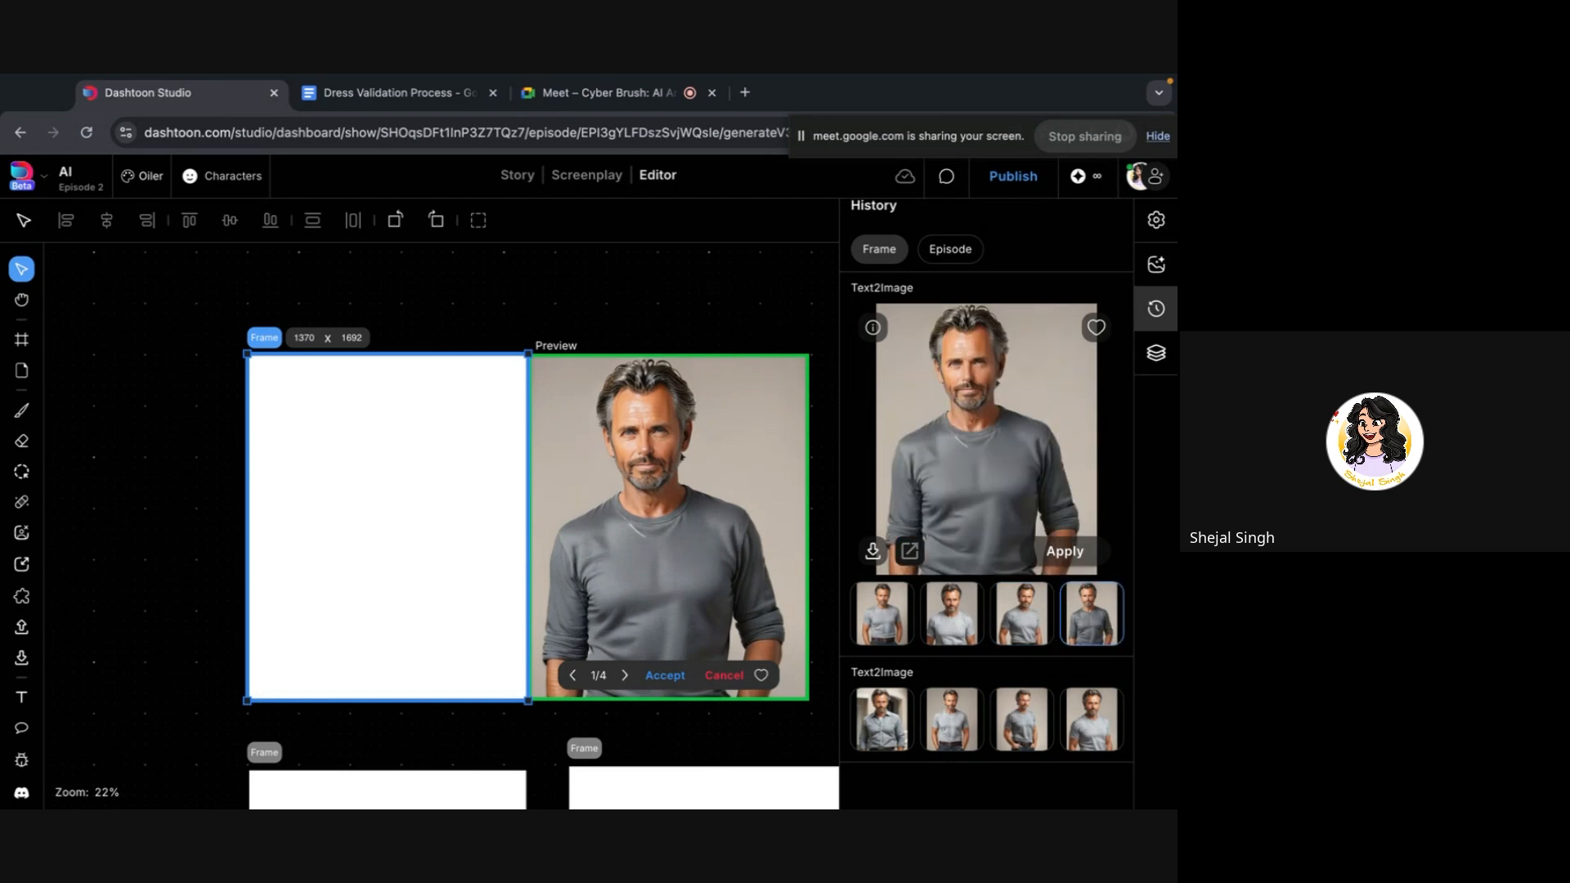
click(875, 749)
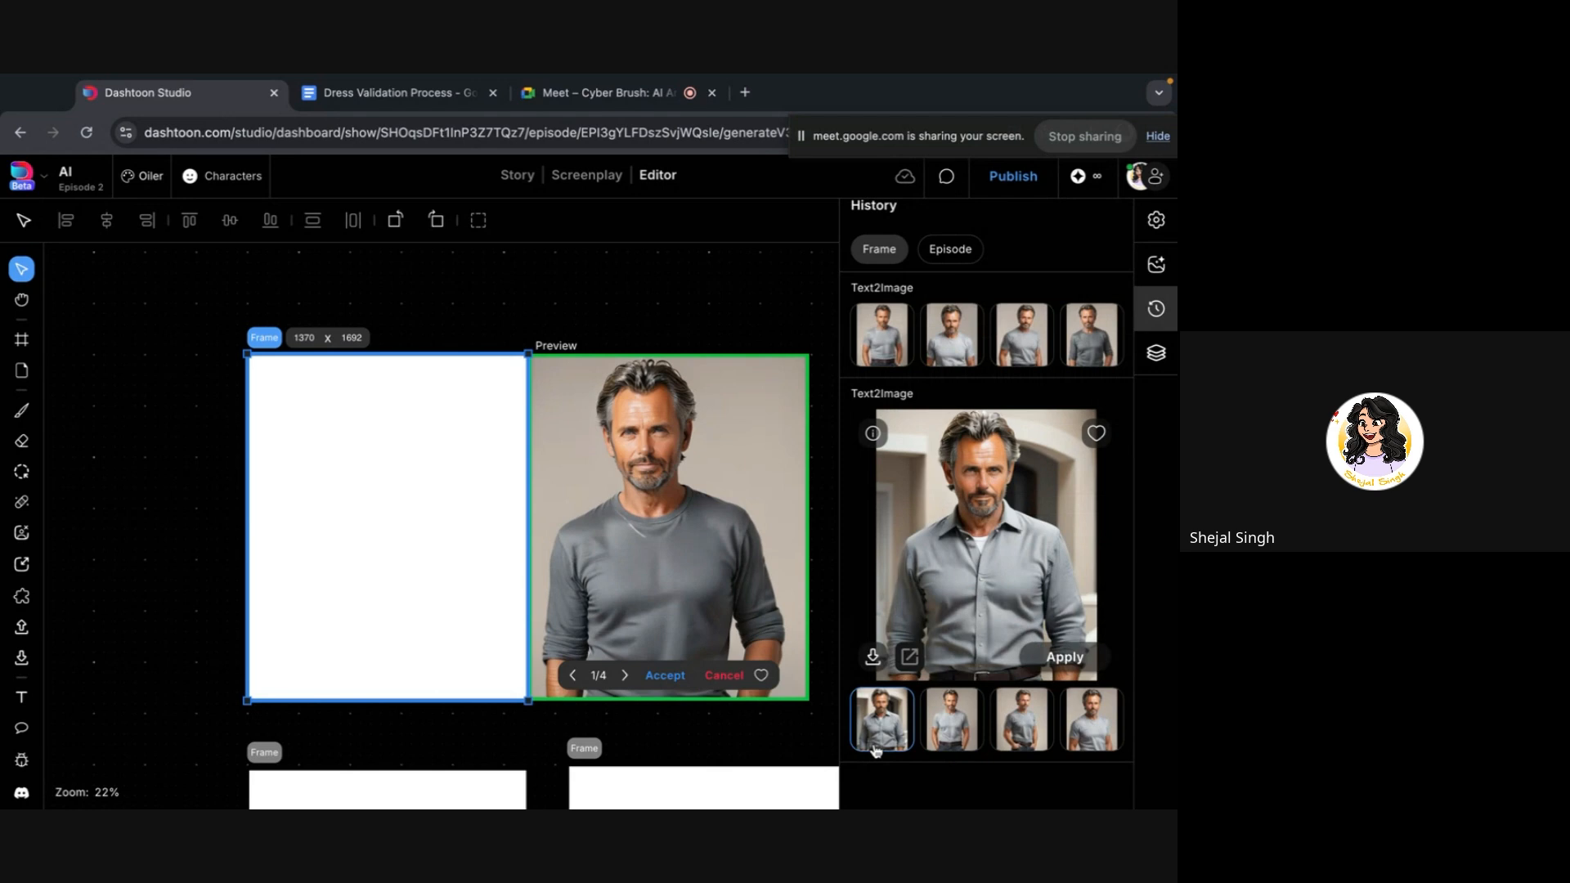
click(892, 309)
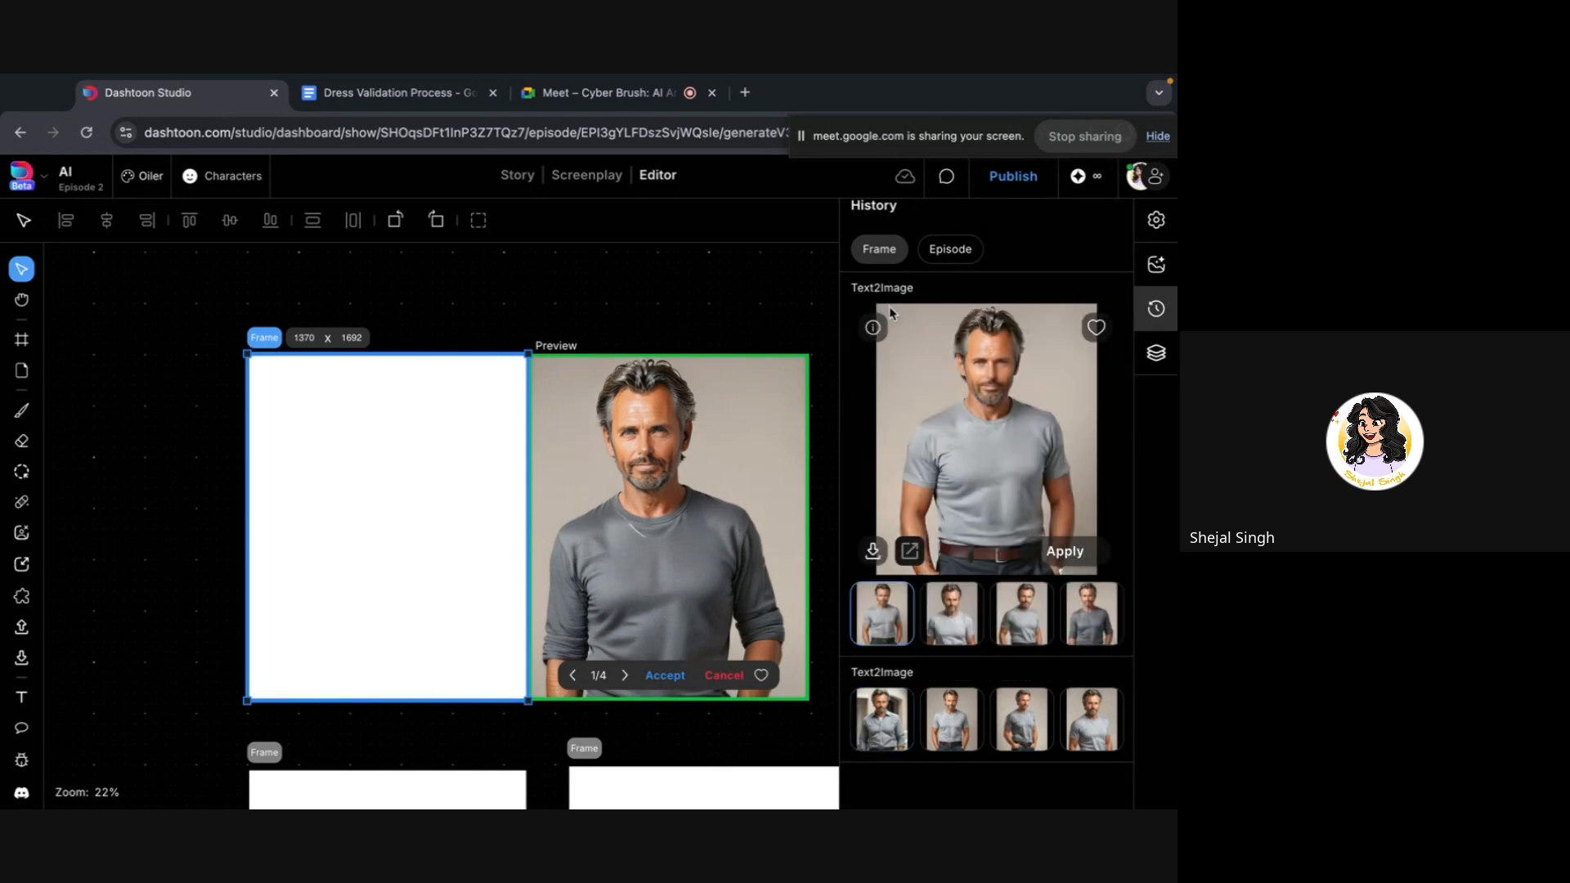
click(959, 624)
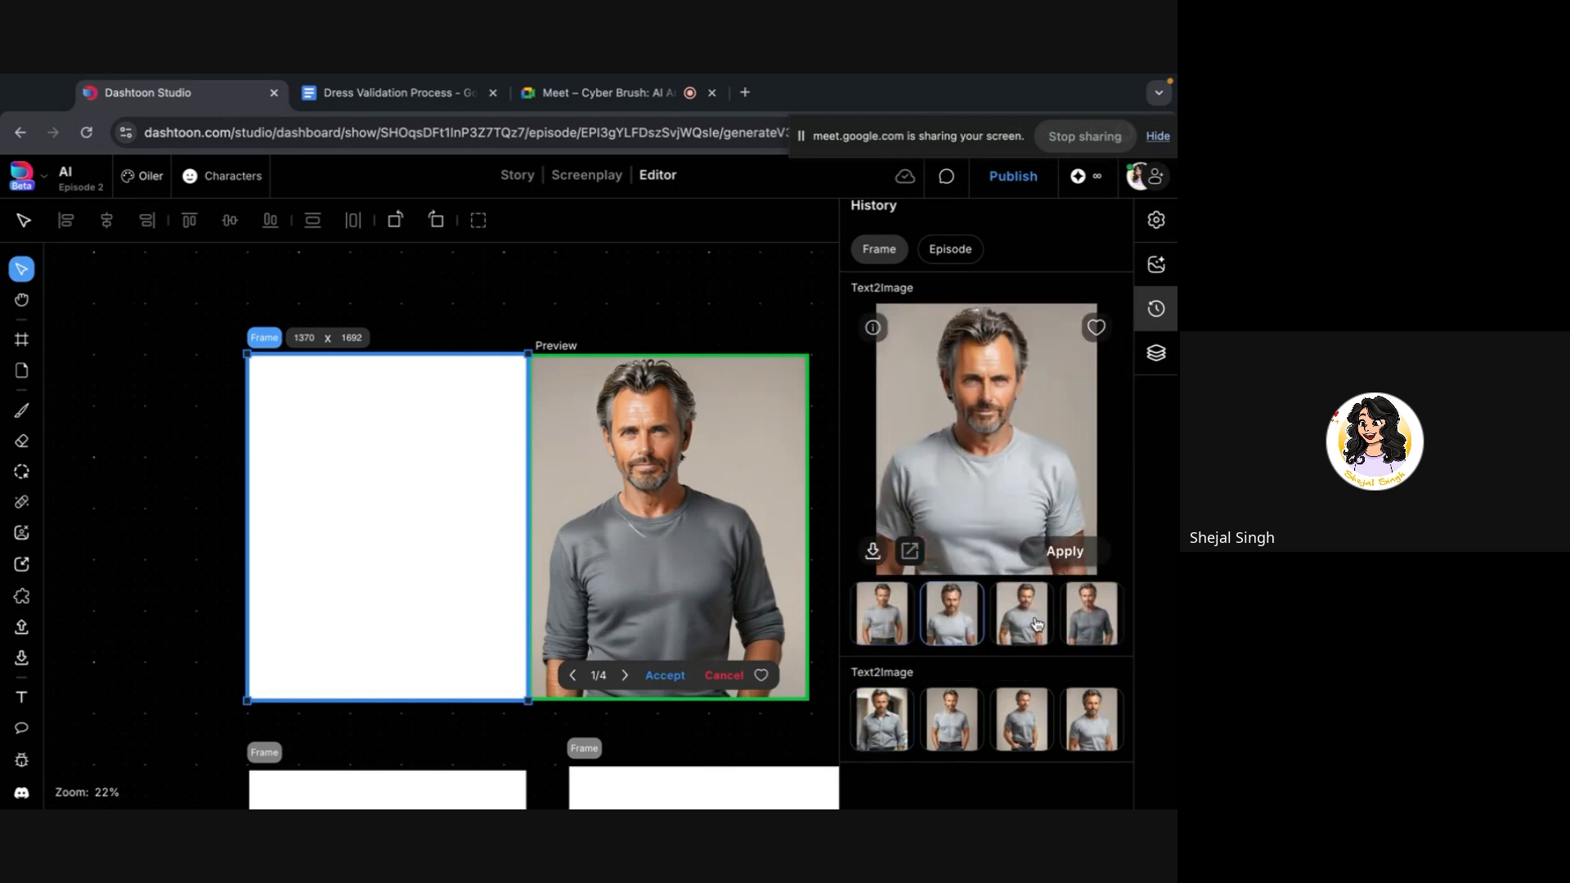
click(1037, 623)
click(1069, 623)
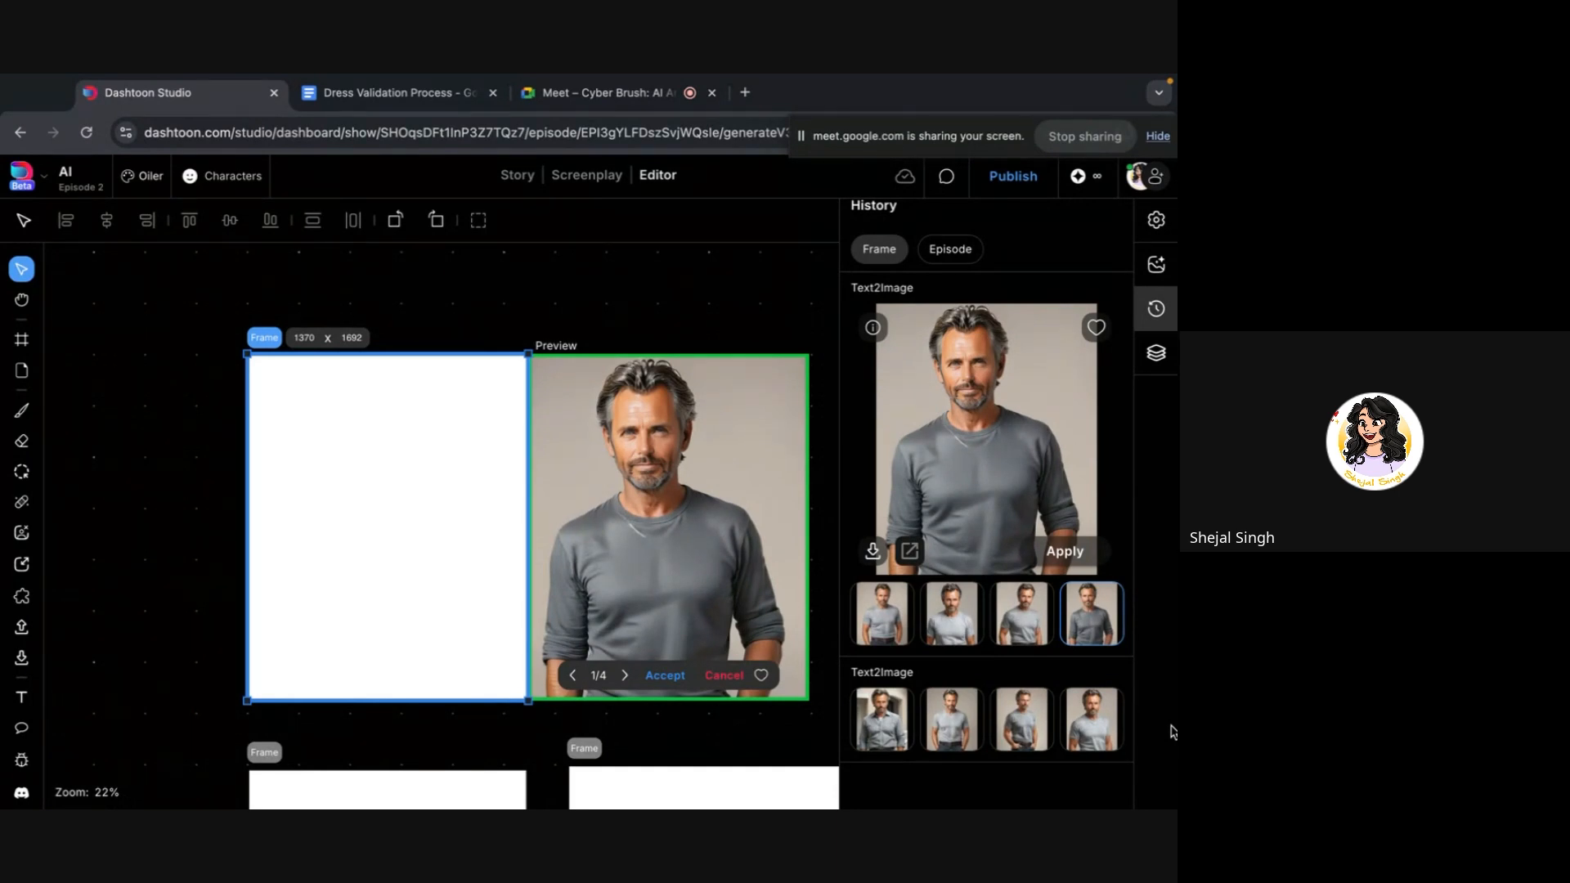
click(951, 620)
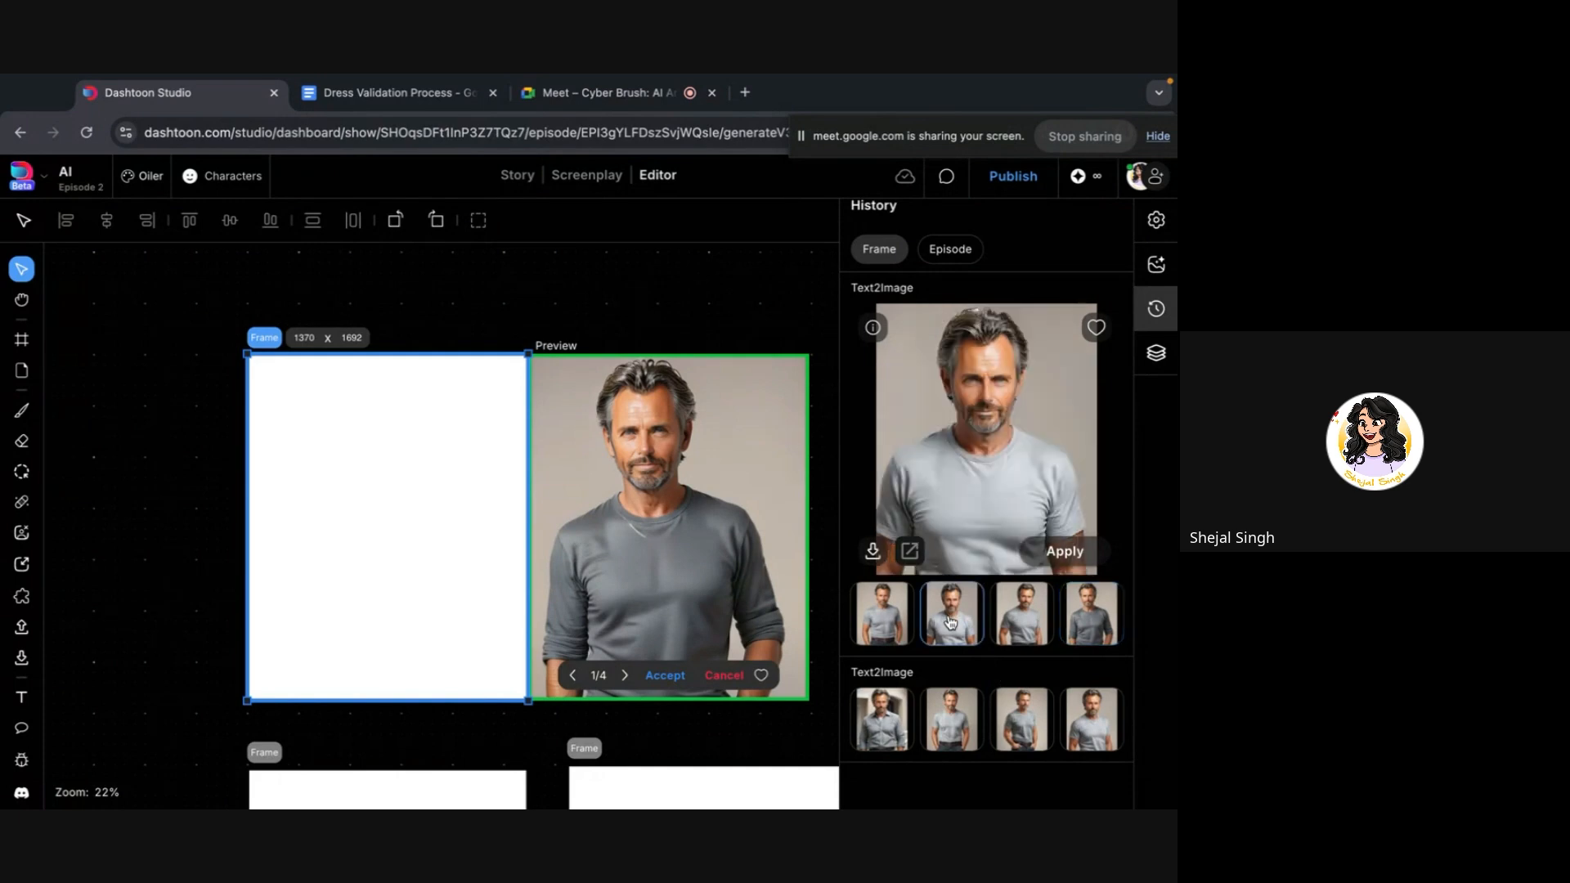
Place the older batch's second image, the grey t-shirt with a brown belt, on the canvas beside the empty frame and select it
click(938, 725)
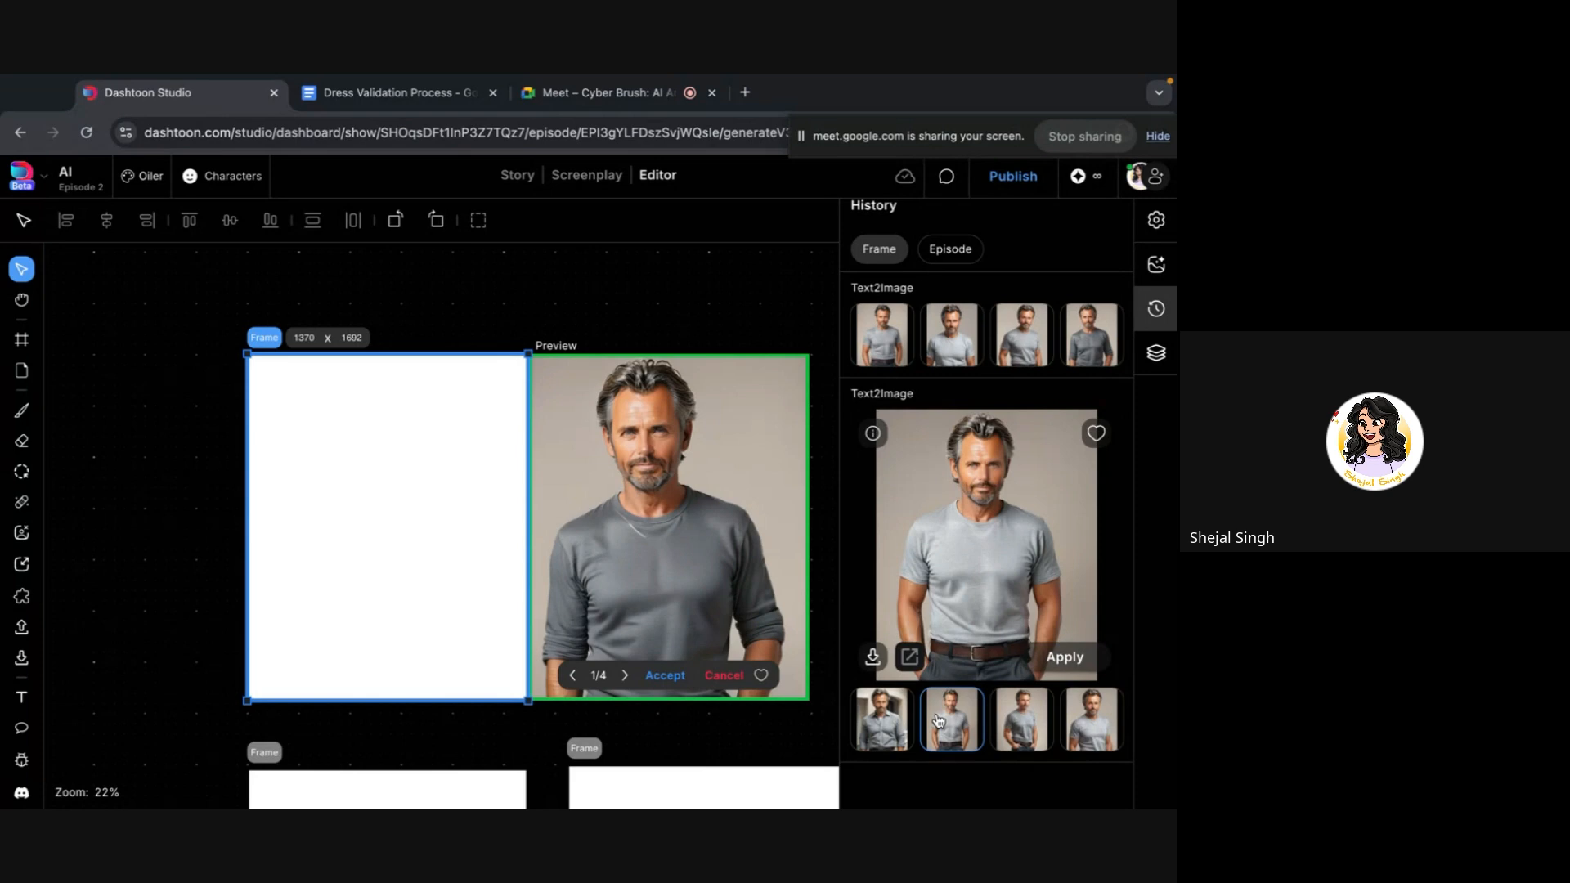
drag(938, 720, 107, 552)
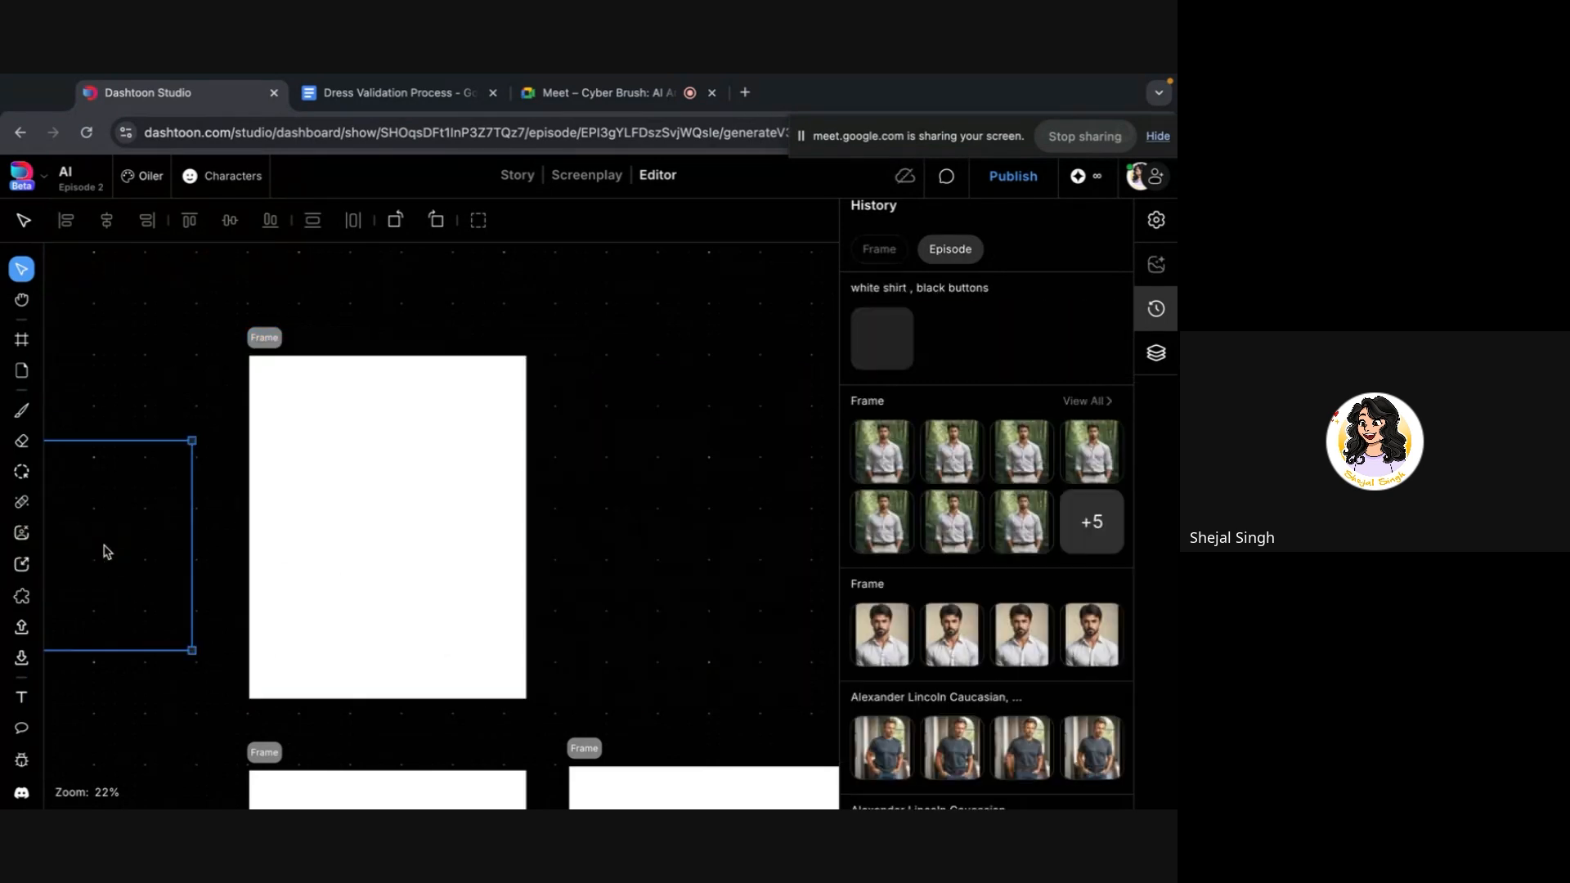
scroll(228, 550, left, 3)
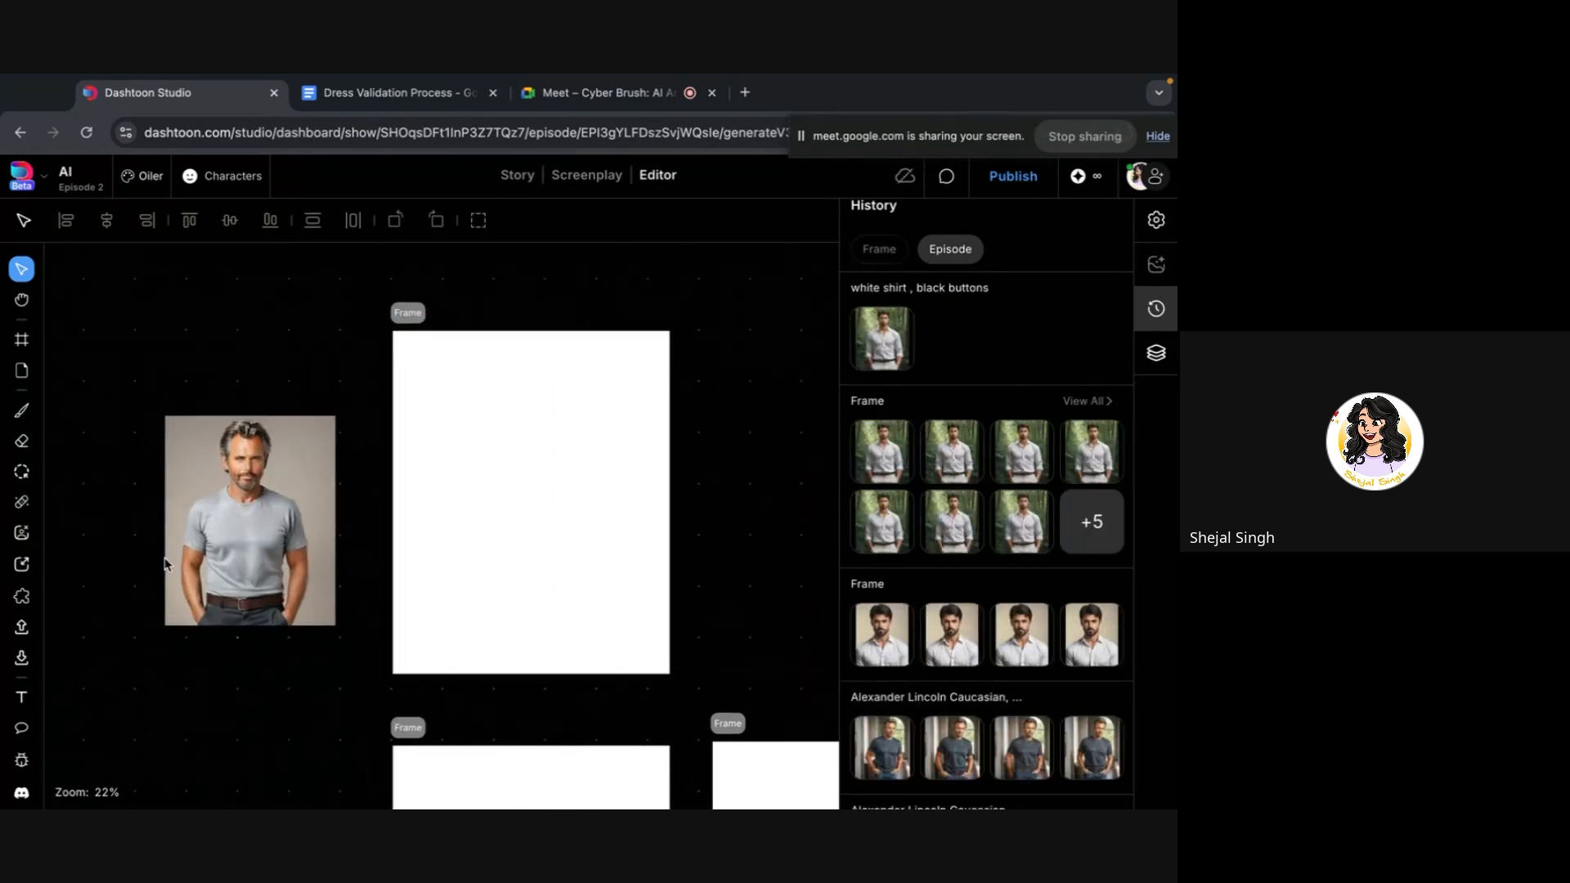
click(226, 563)
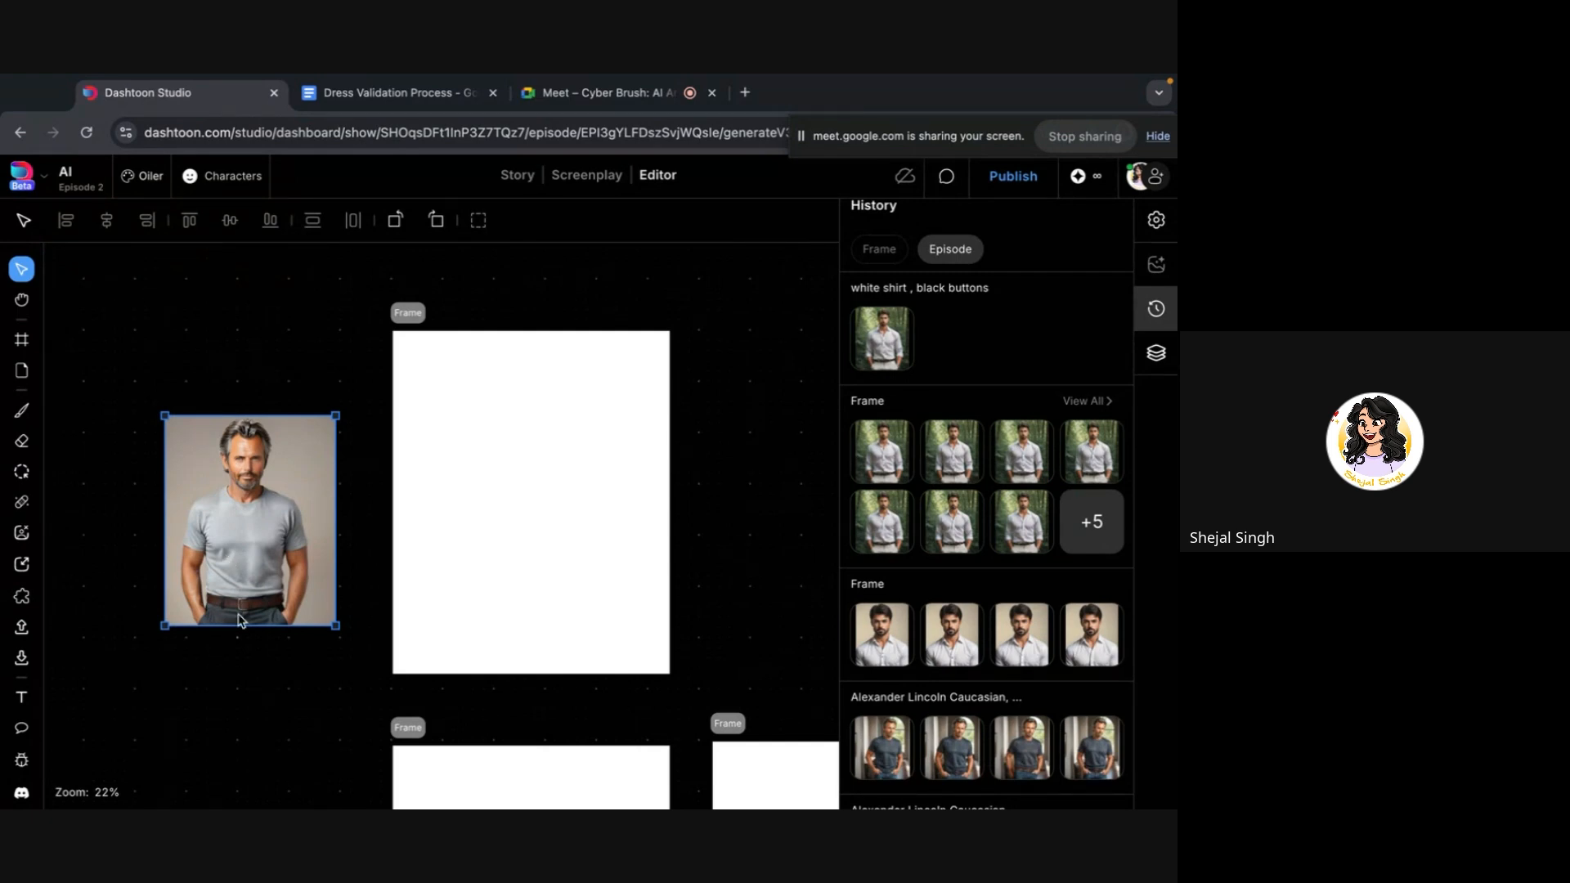
Reselect the empty frame and compare the grey tops and belts across the images of both Text2Image batches in its history
click(593, 506)
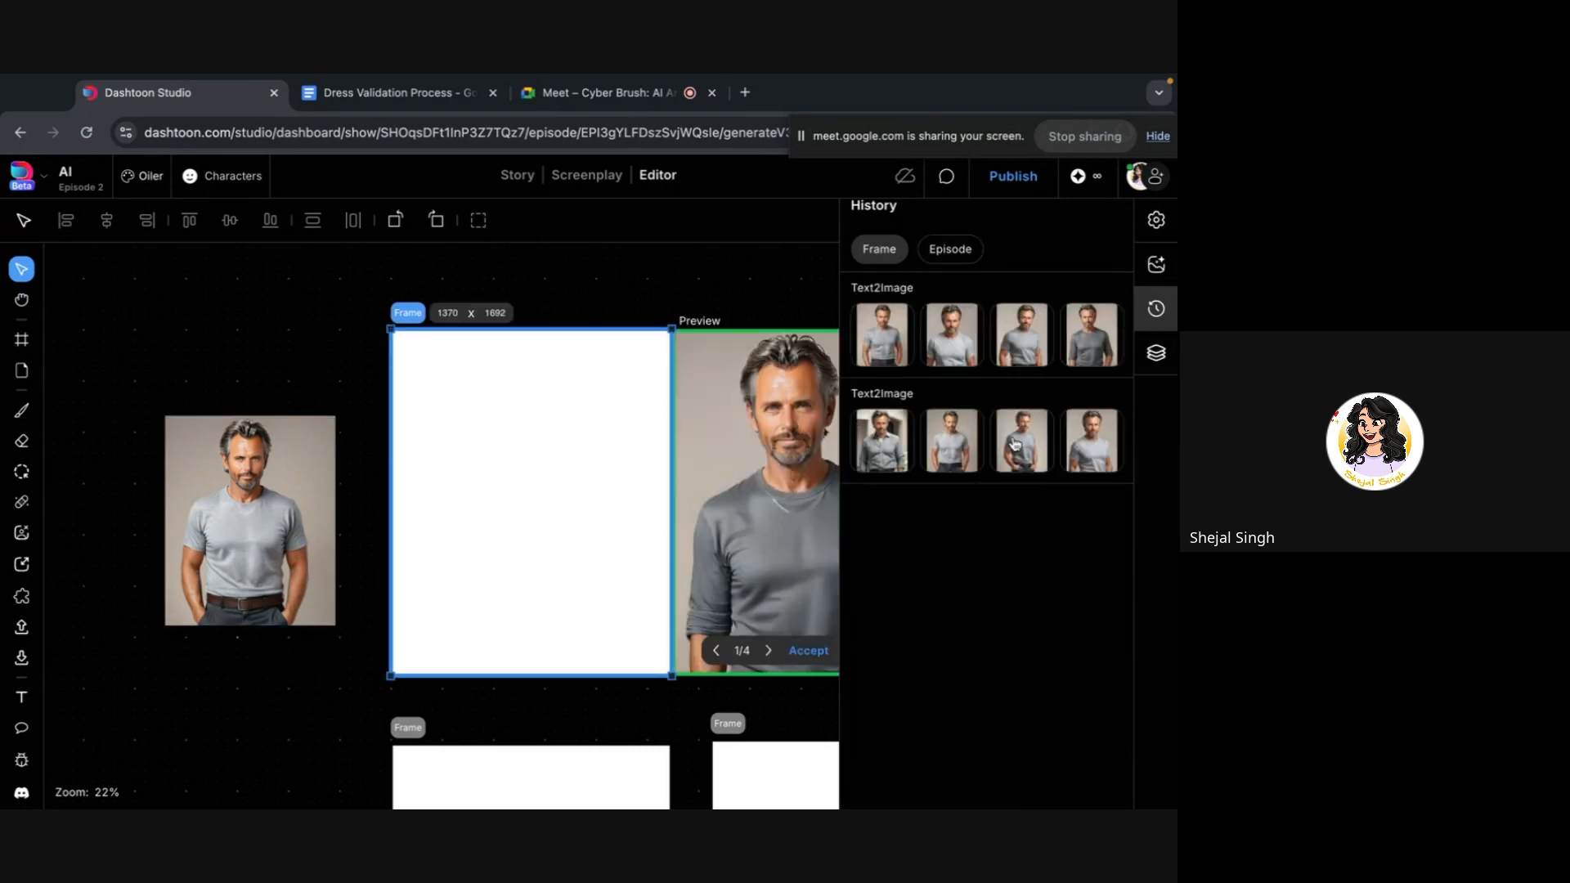
click(881, 351)
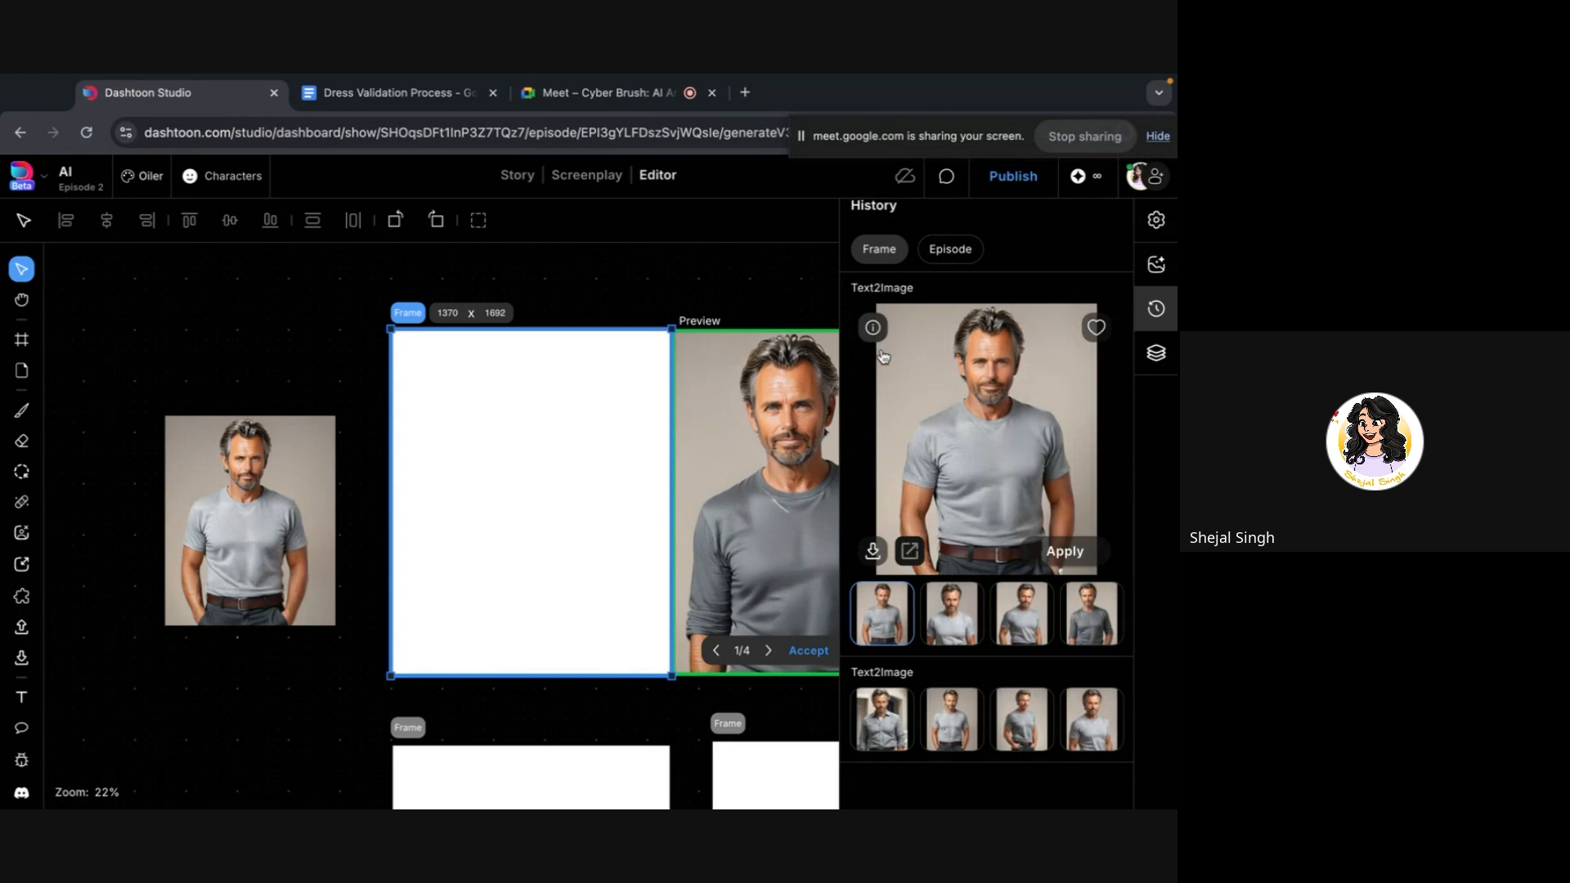
click(1027, 615)
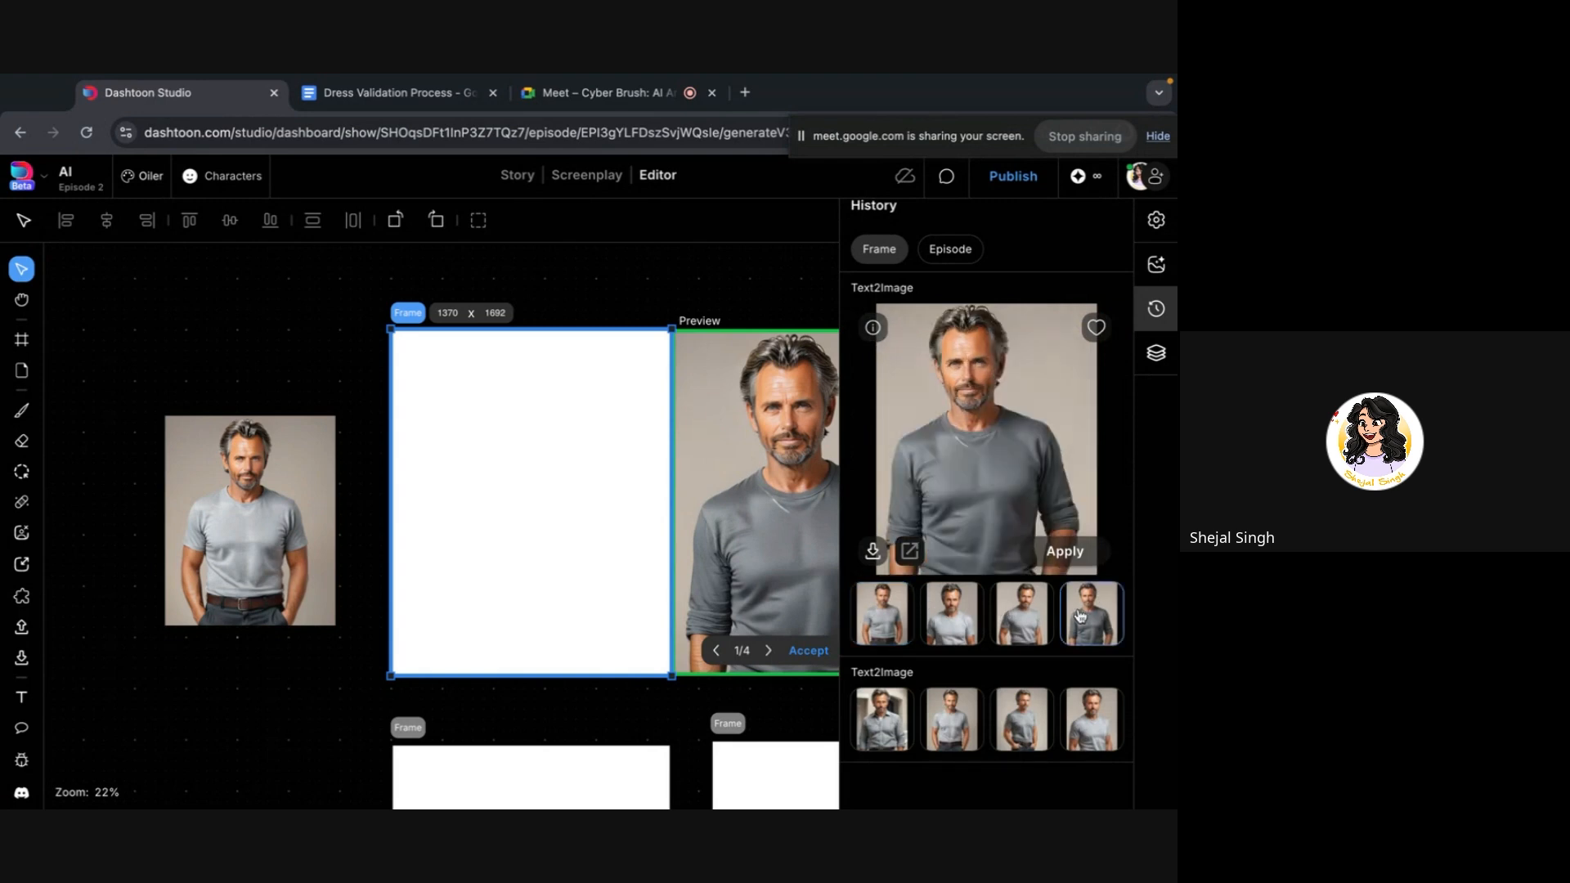
click(1024, 705)
click(960, 714)
click(1108, 736)
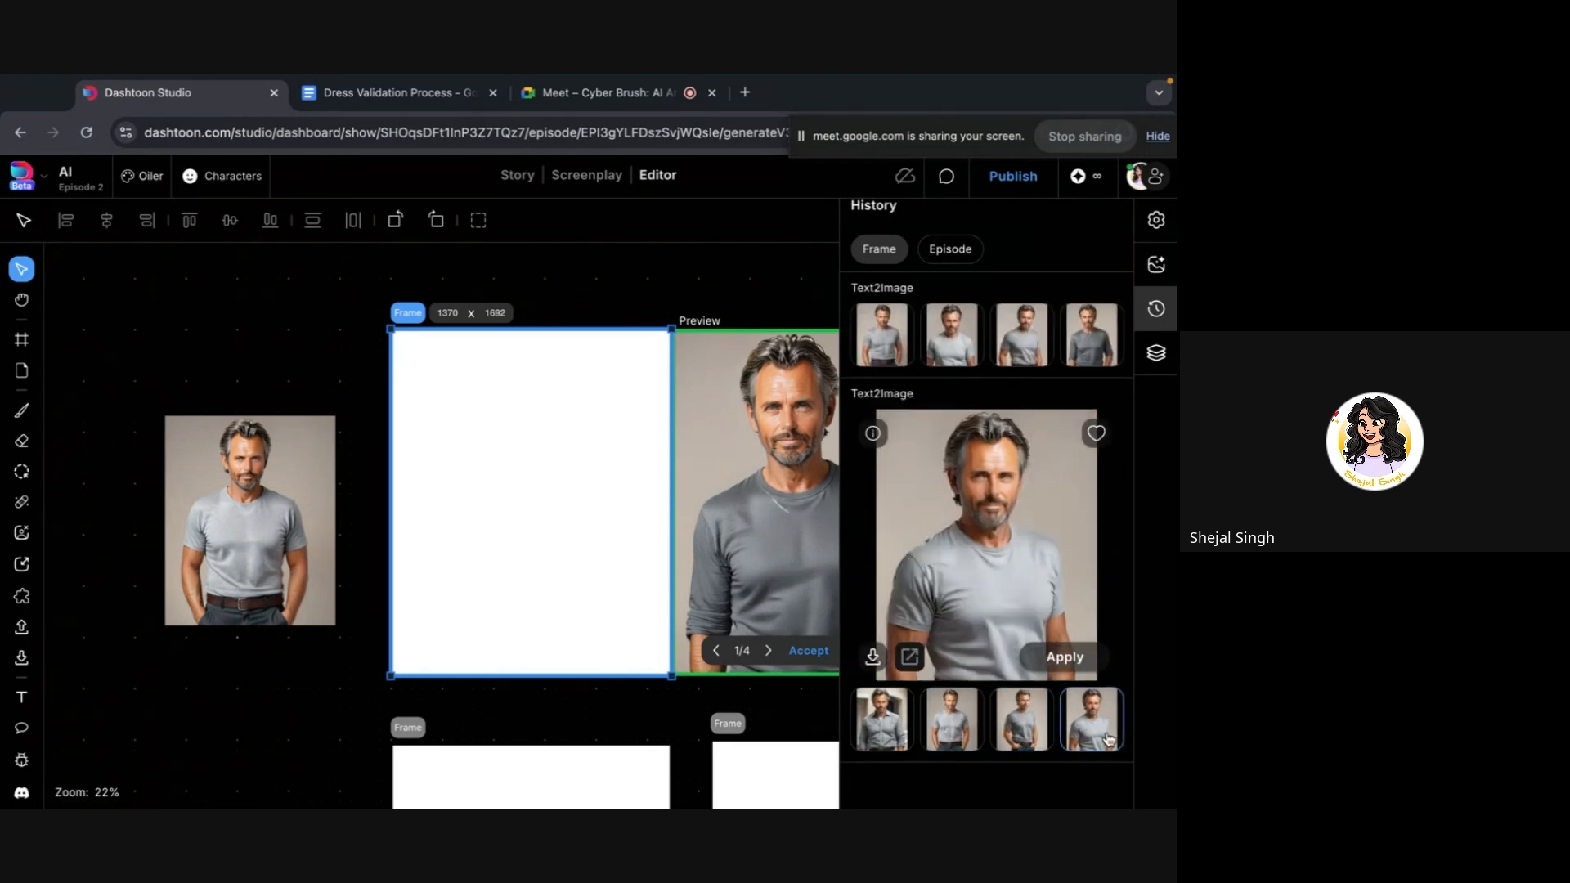
click(1015, 728)
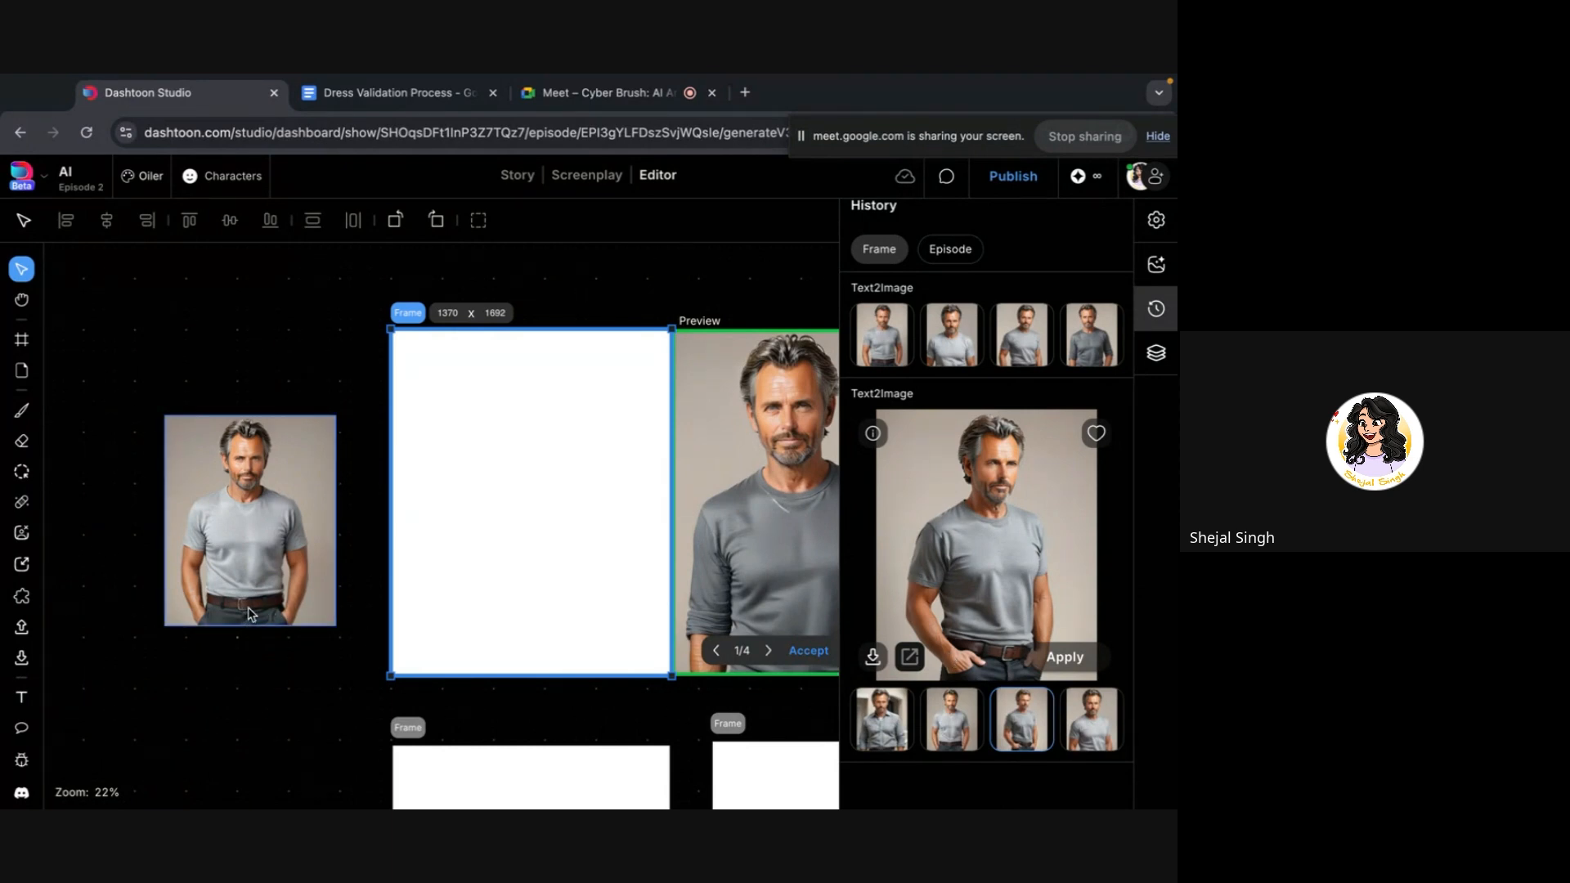
Sample the brown belt's colour from the placed image as the Hard Brush colour, then return to the Select tool
click(19, 411)
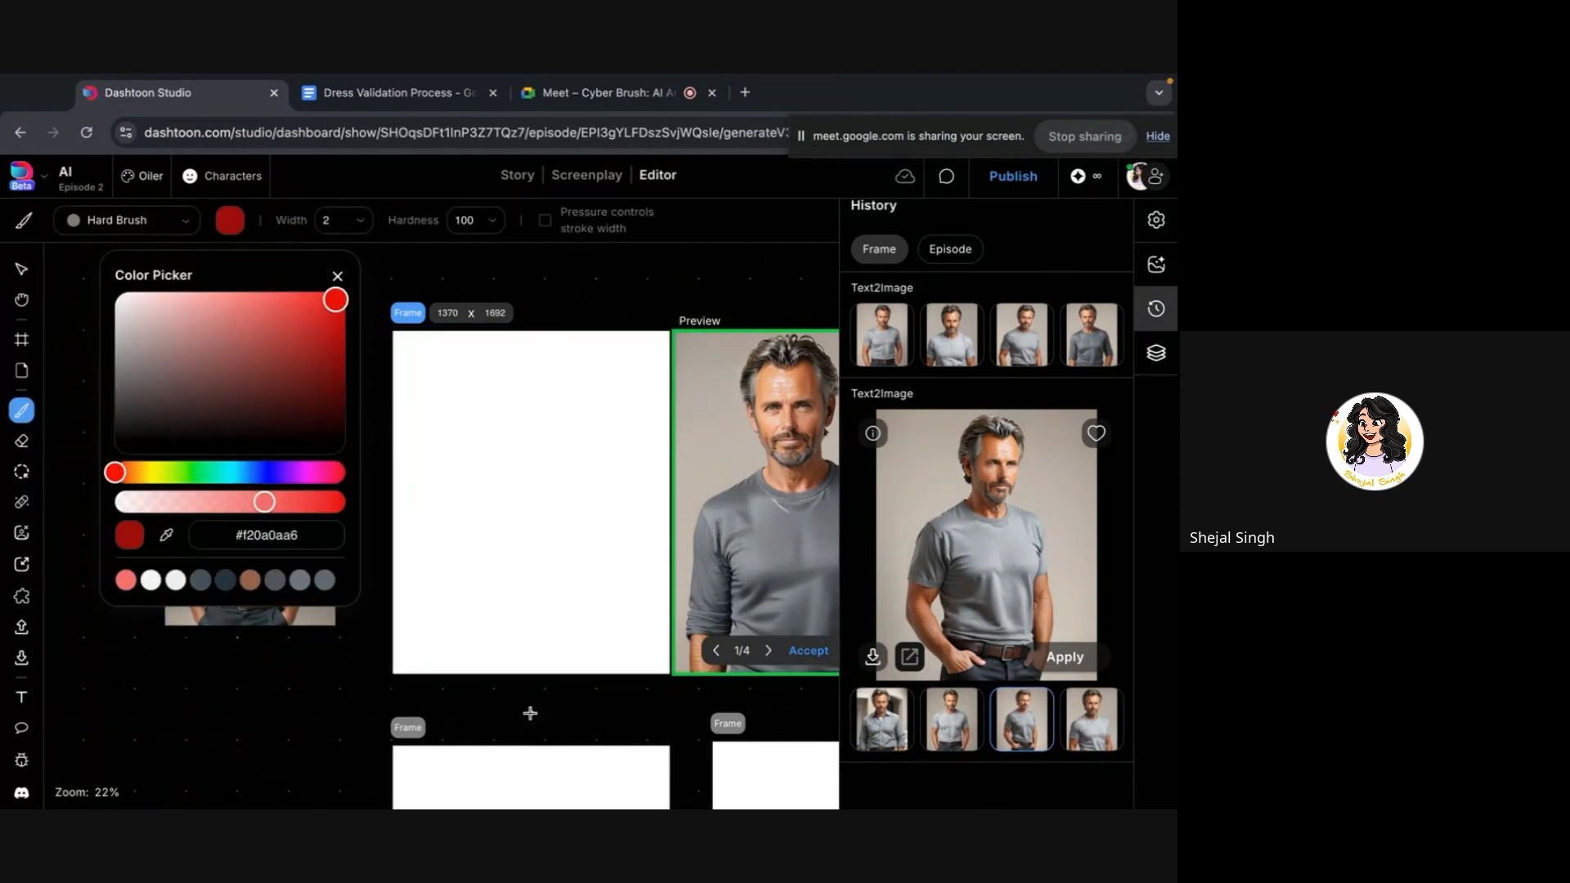
scroll(529, 711, left, 4)
click(166, 535)
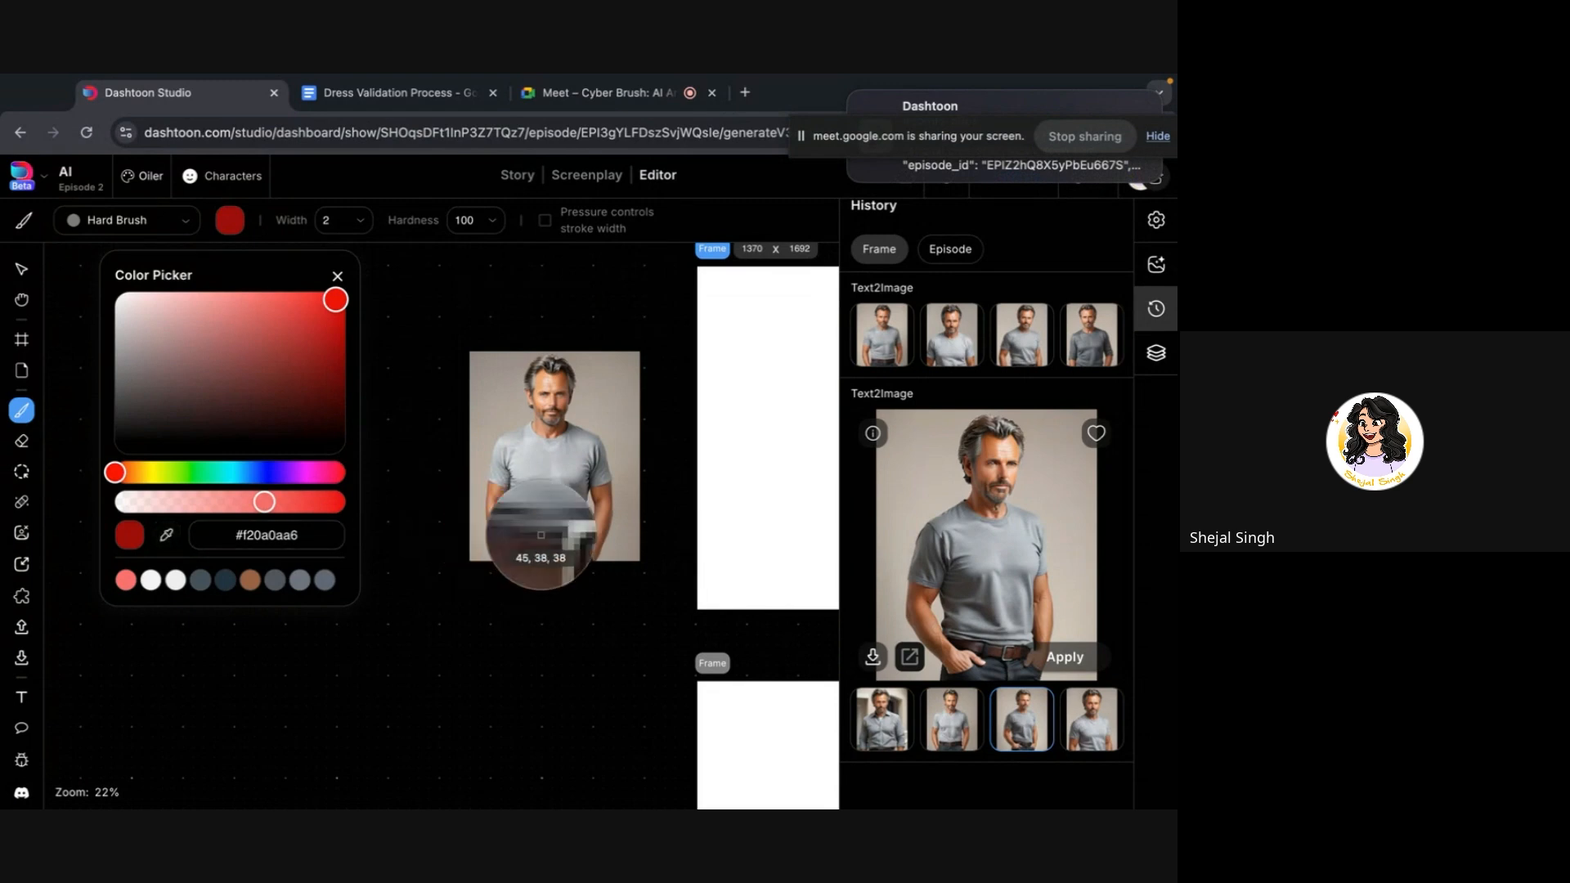
click(560, 540)
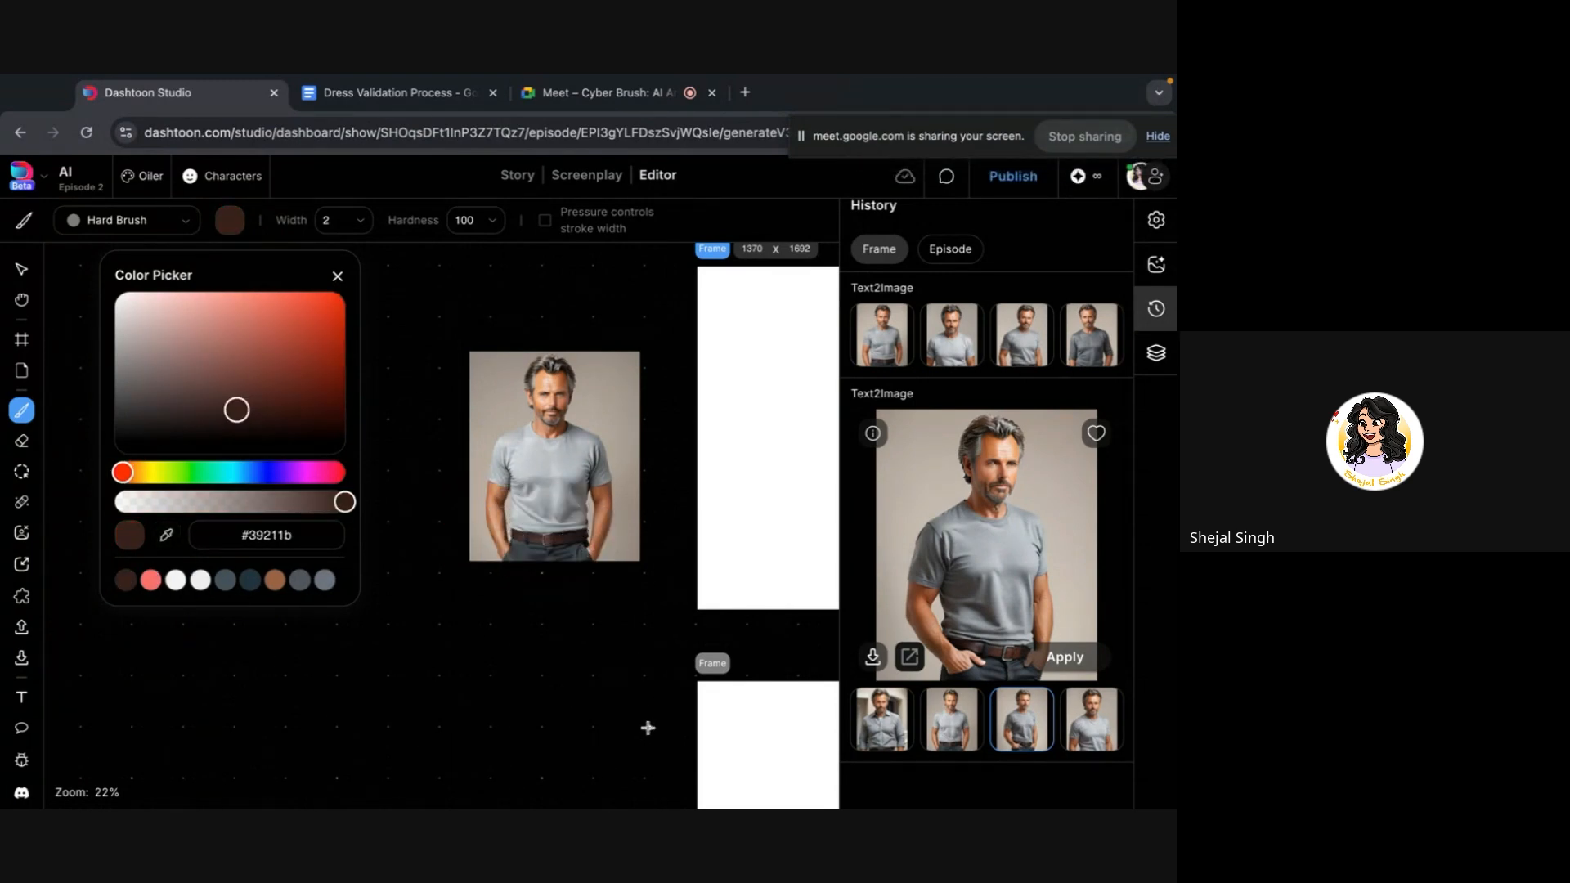
click(336, 276)
click(23, 269)
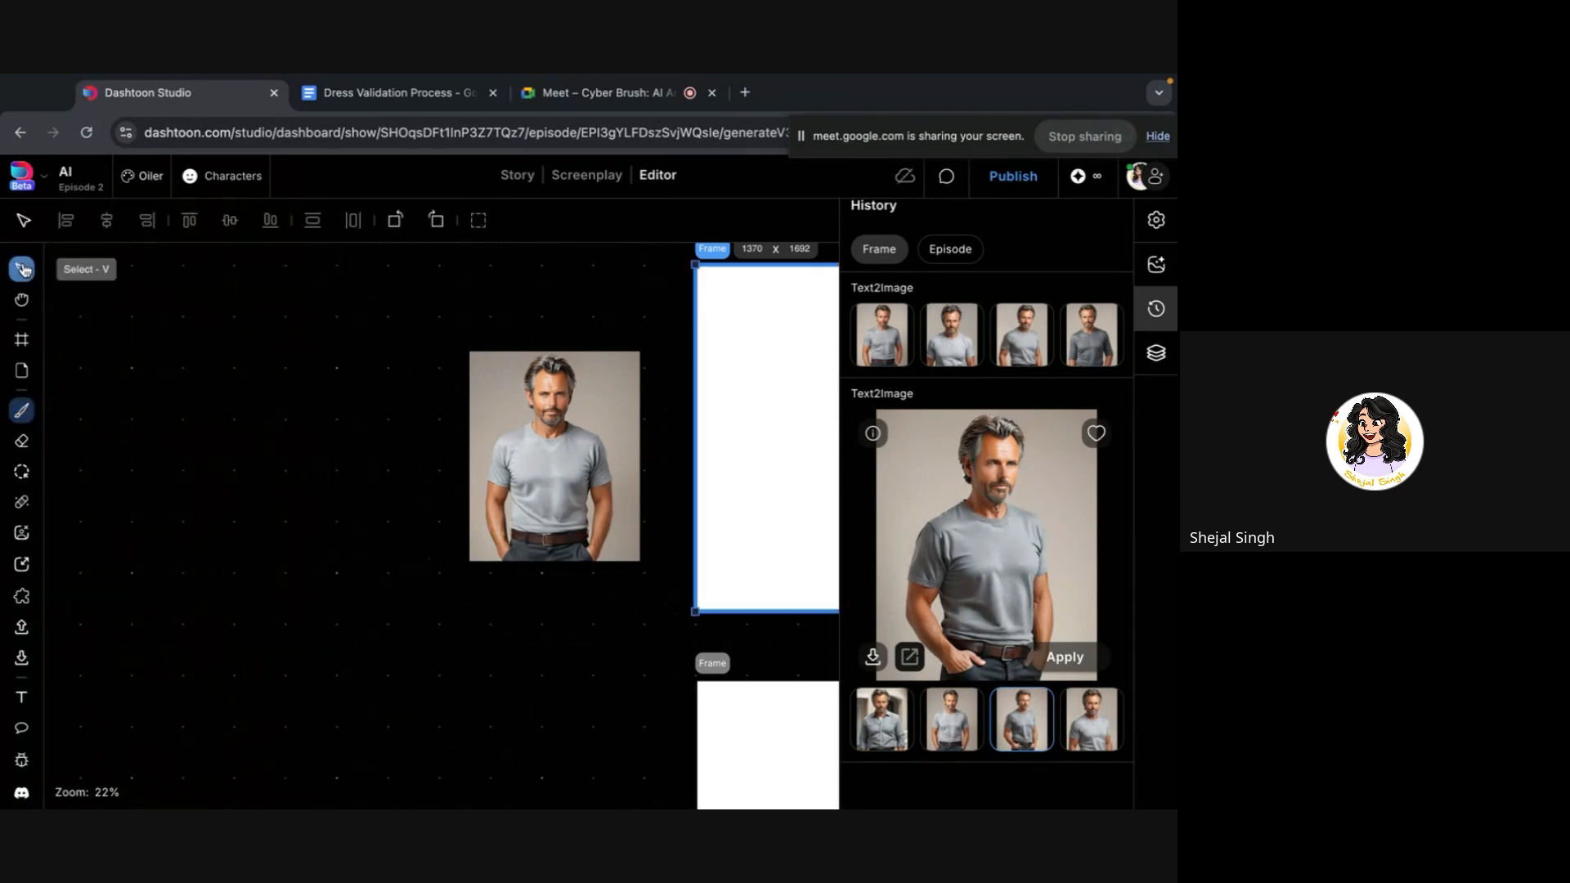
Reopen the upper empty frame's generation prompt and highlight its "wearing a grey t-shirt" wording to check it against the placed image
click(481, 446)
scroll(483, 447, right, 2)
scroll(481, 446, right, 3)
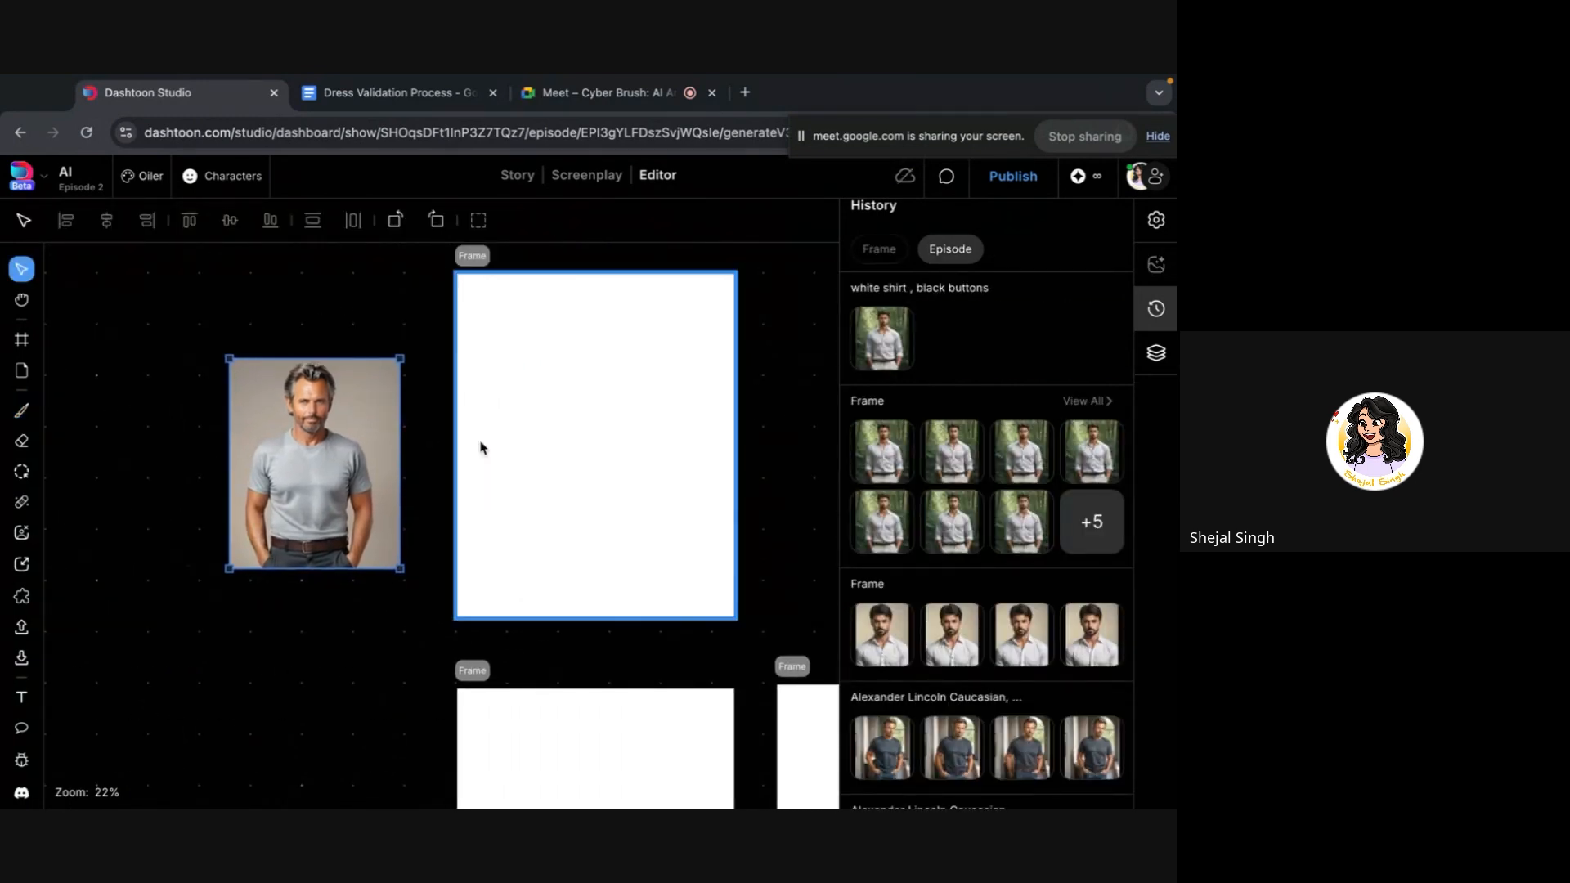
click(678, 432)
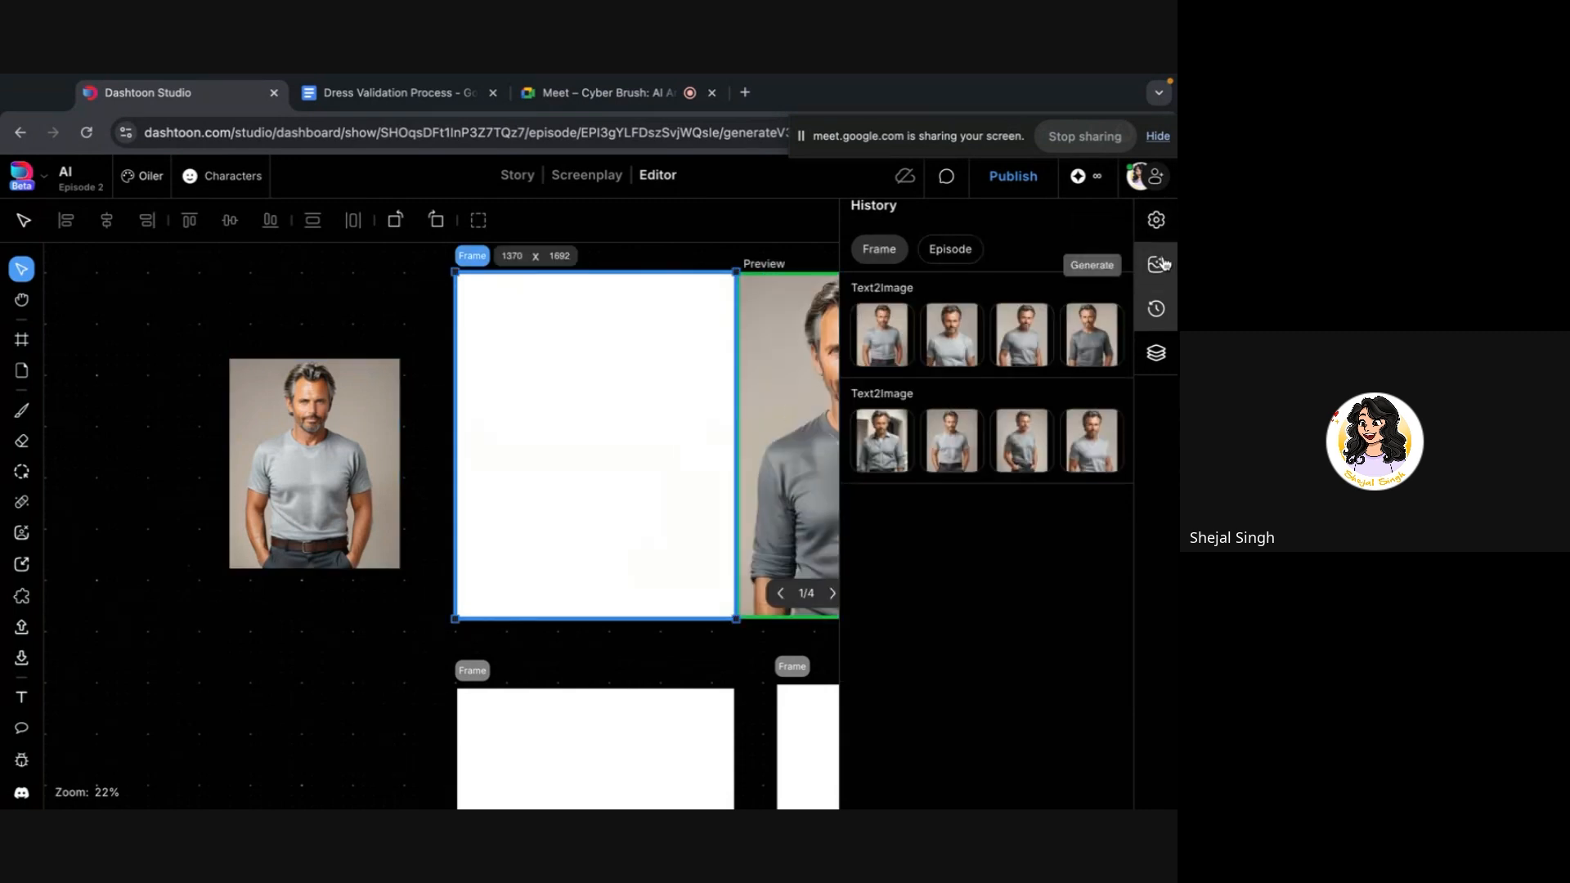
click(1155, 264)
scroll(944, 608, down, 2)
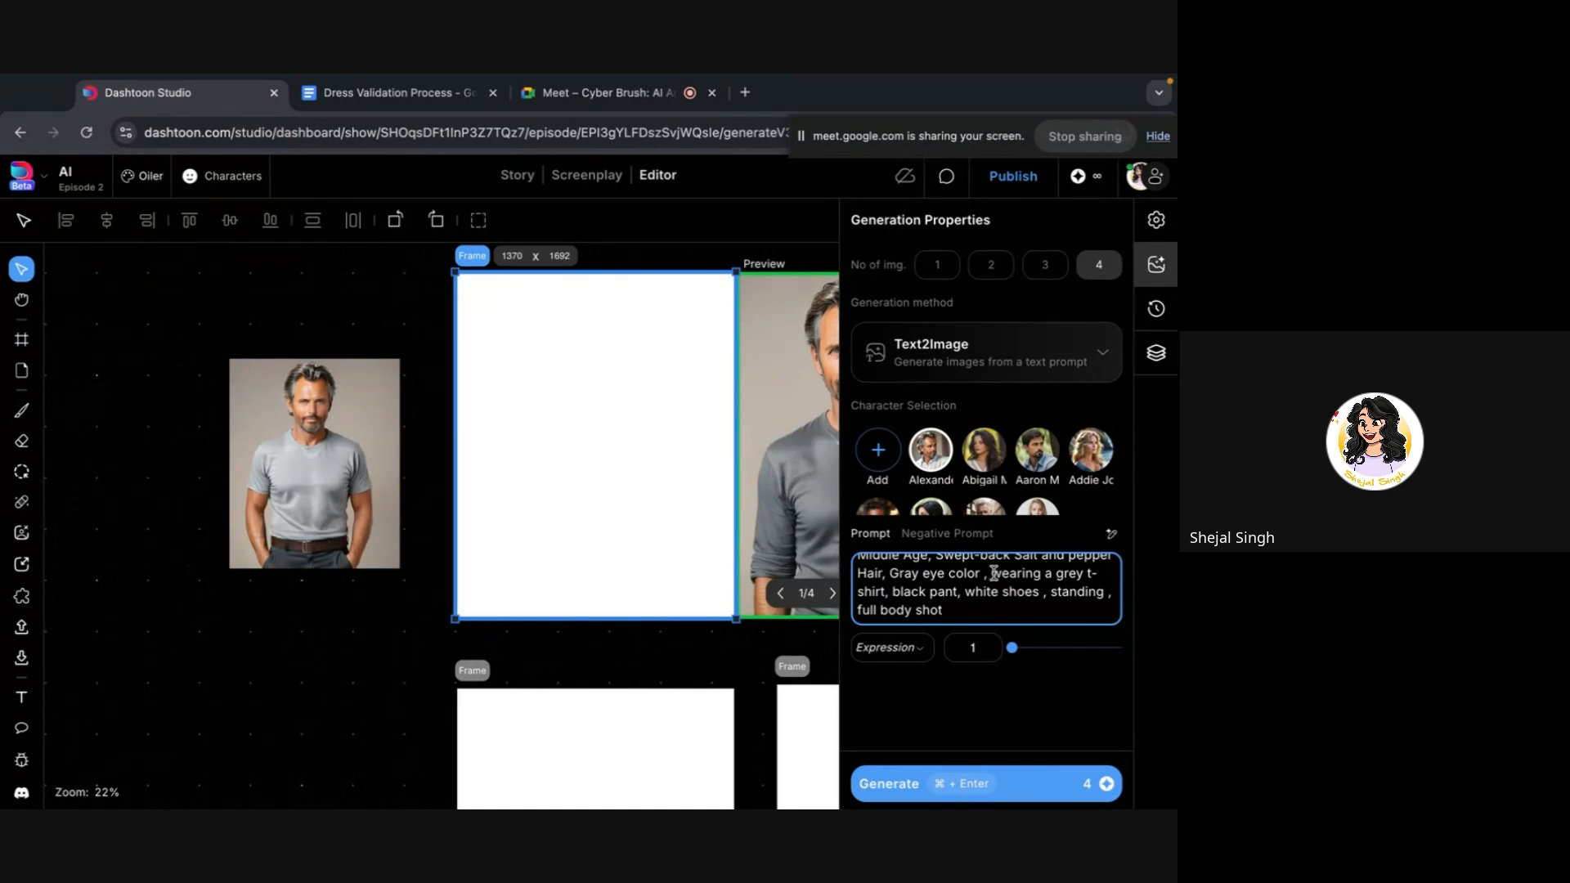
drag(991, 573, 886, 589)
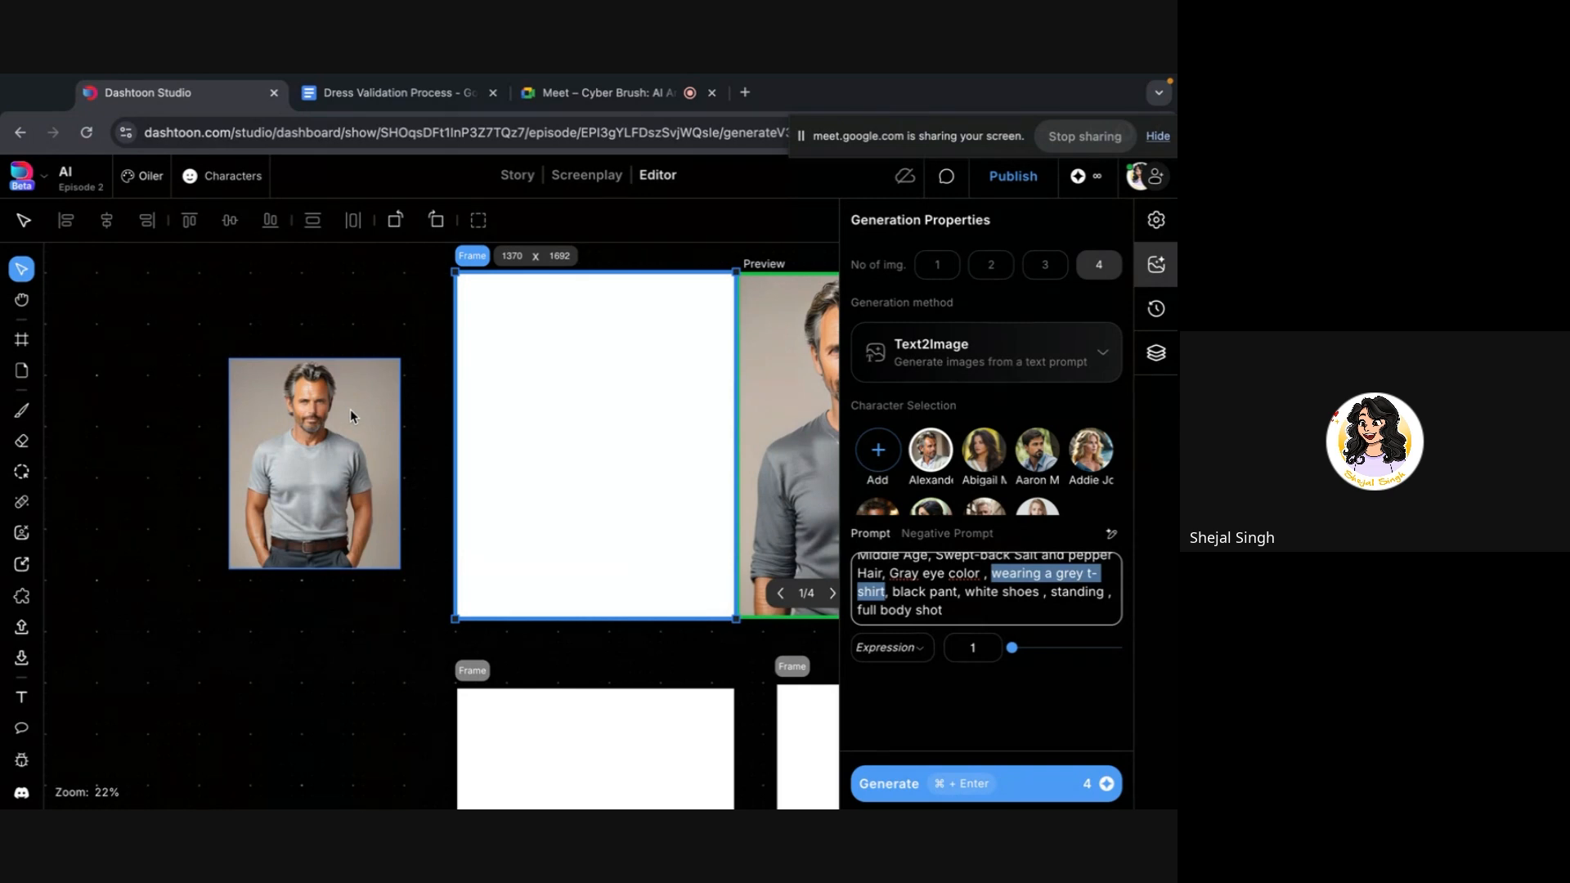
click(898, 602)
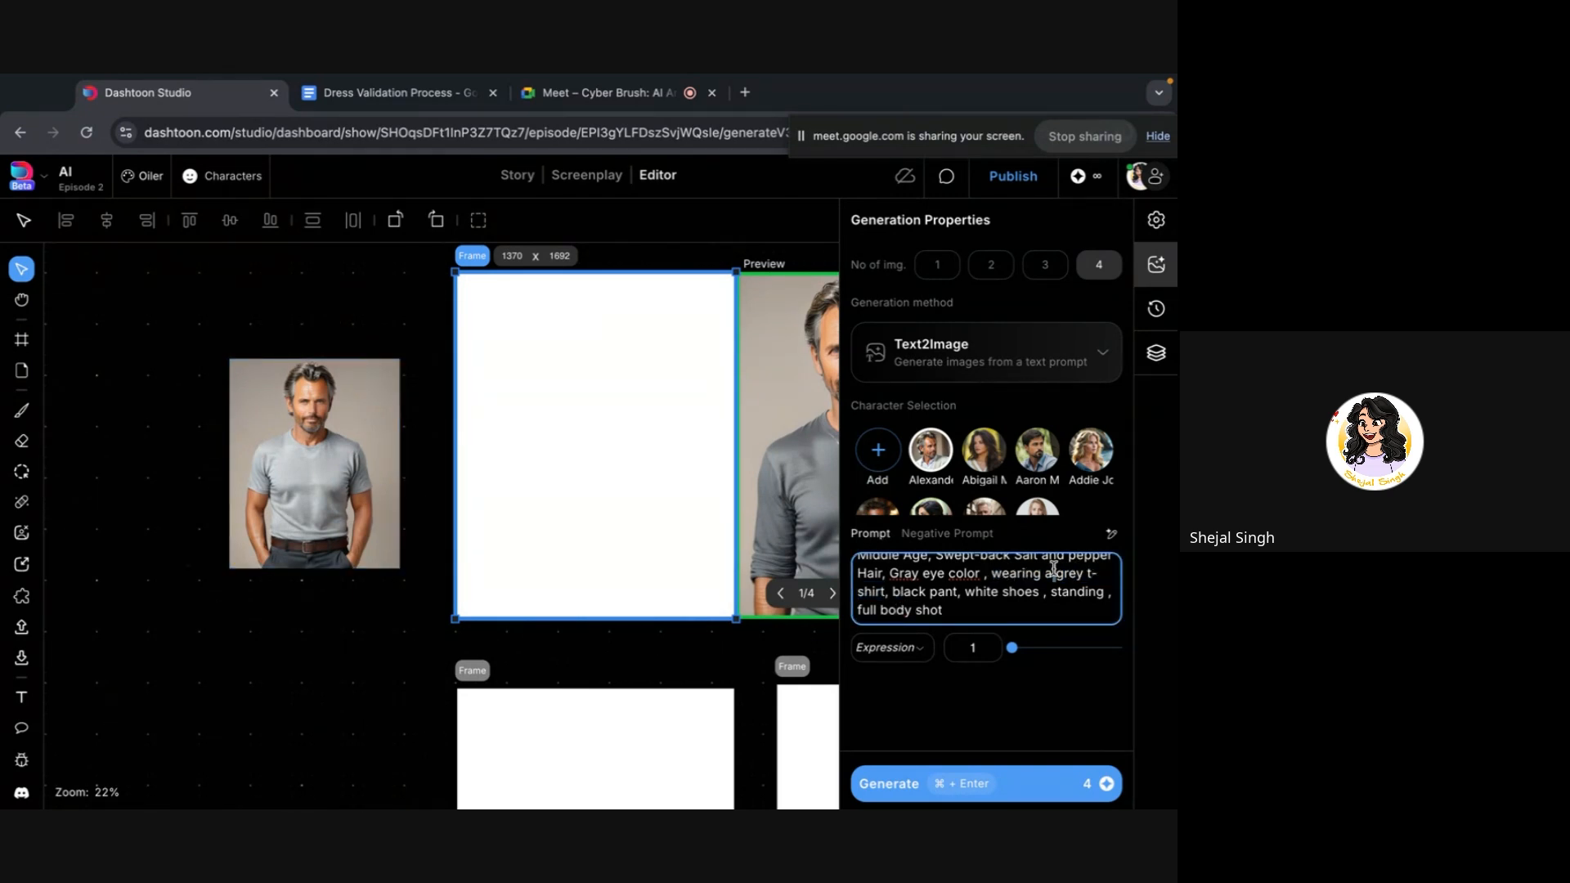
drag(1055, 573, 1102, 576)
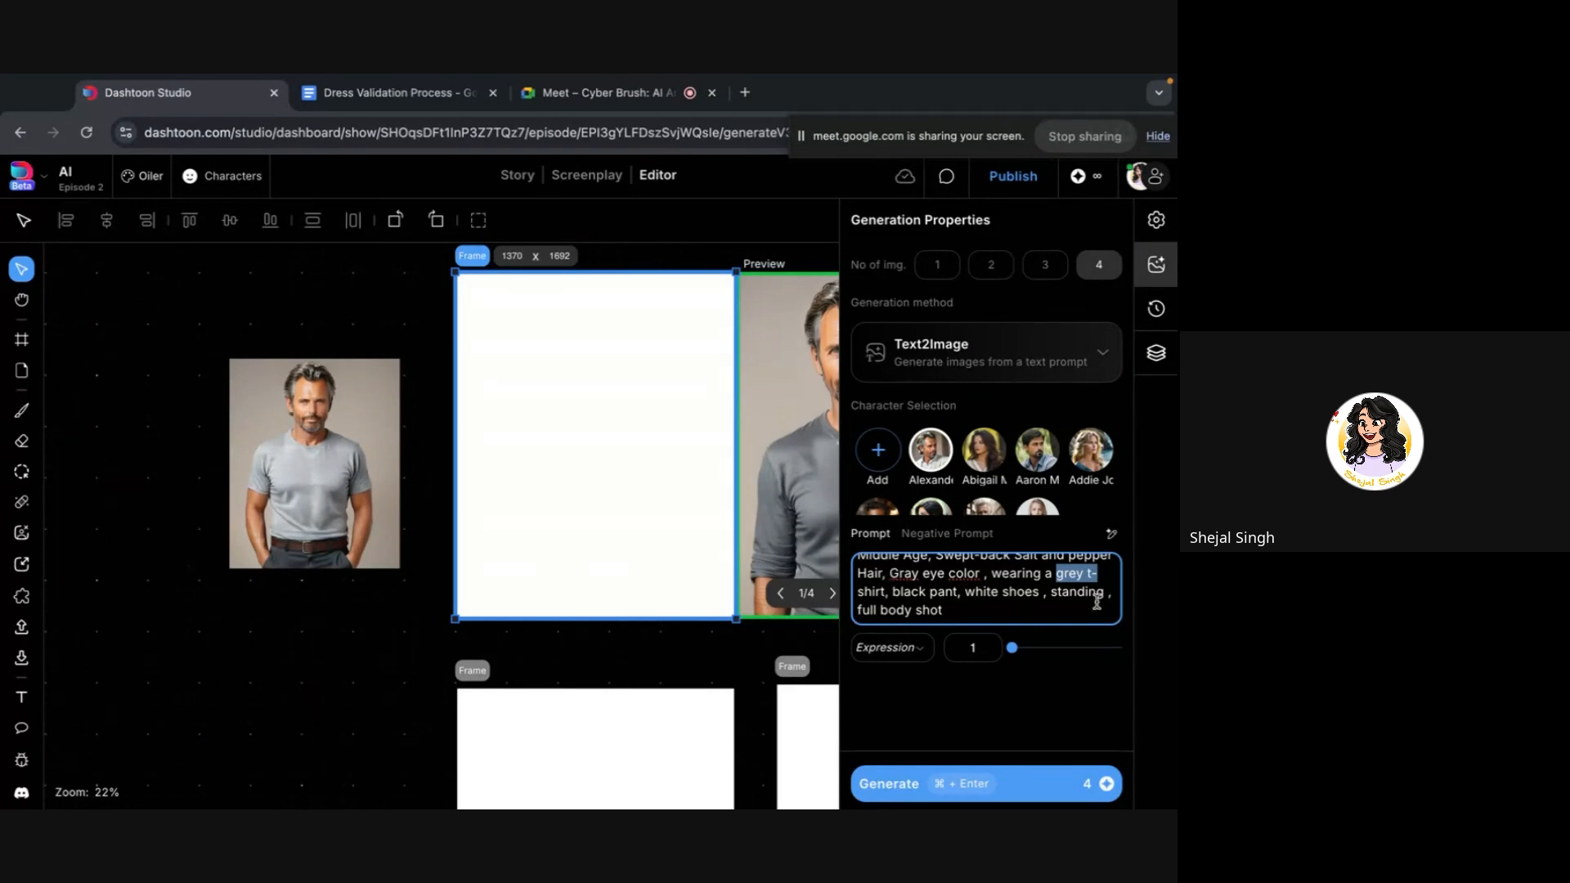
click(1056, 575)
drag(1056, 574, 884, 590)
Select the next frame down and highlight the "white pant" wording in its generation prompt
click(408, 646)
scroll(410, 565, down, 5)
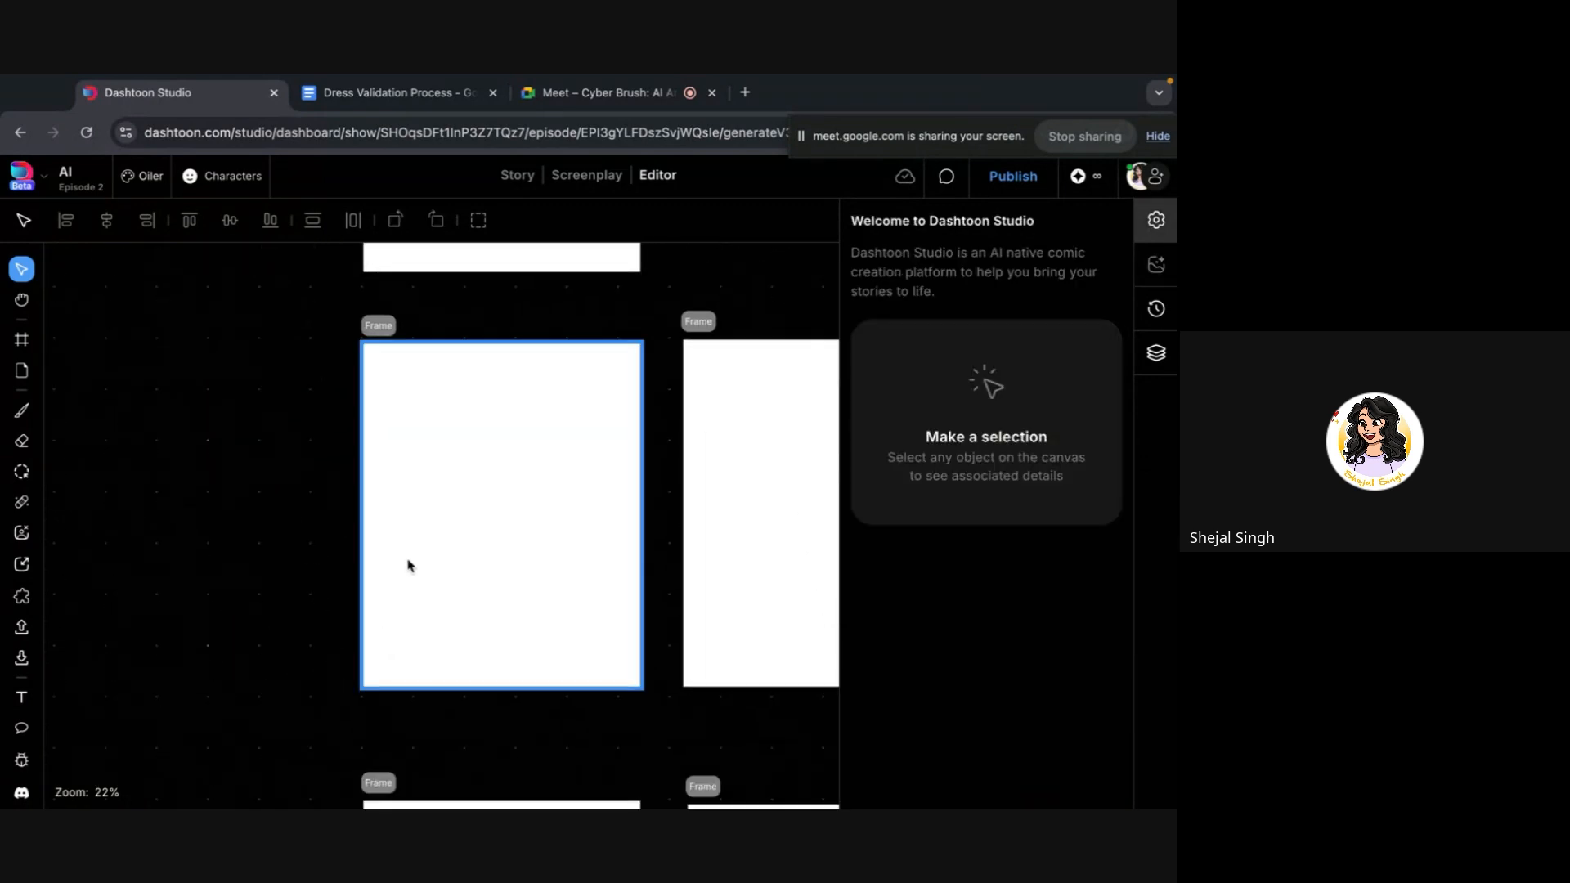
click(430, 557)
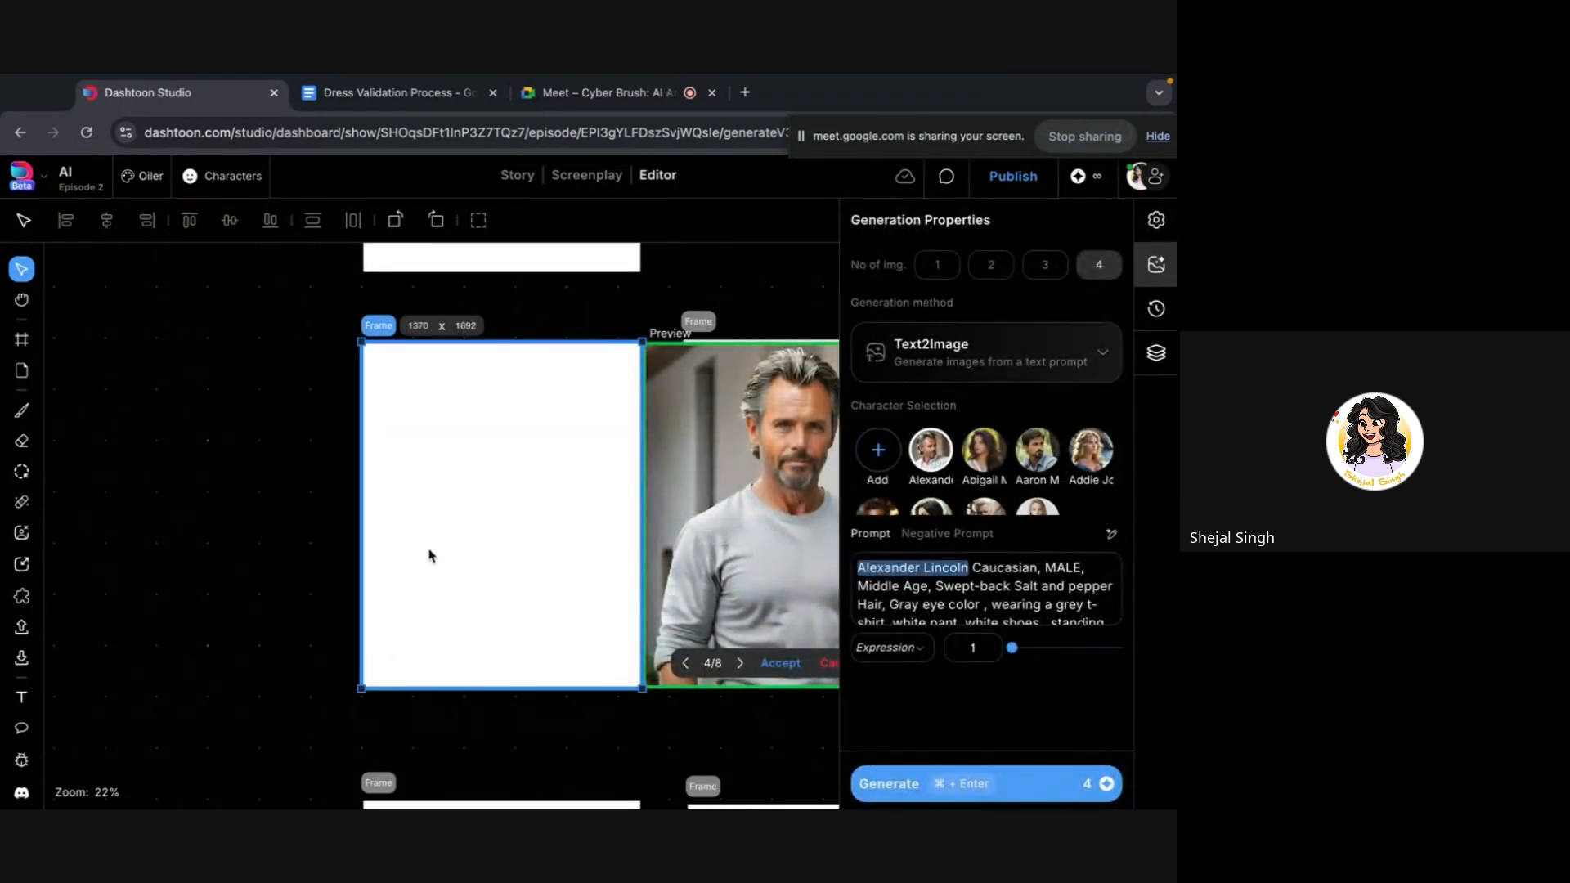
click(927, 594)
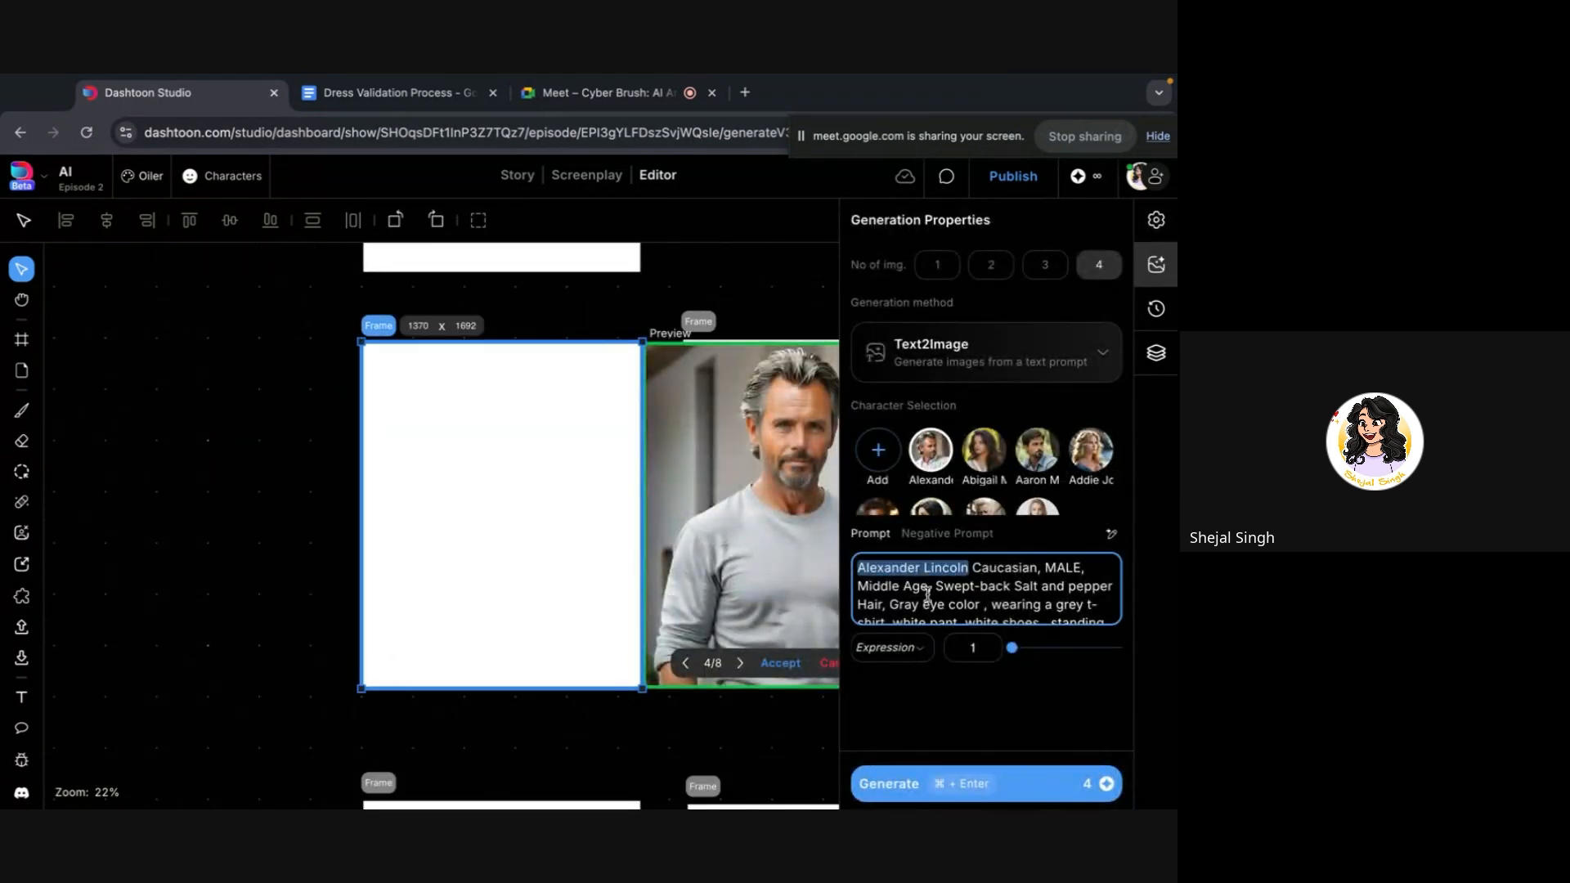
scroll(927, 593, down, 1)
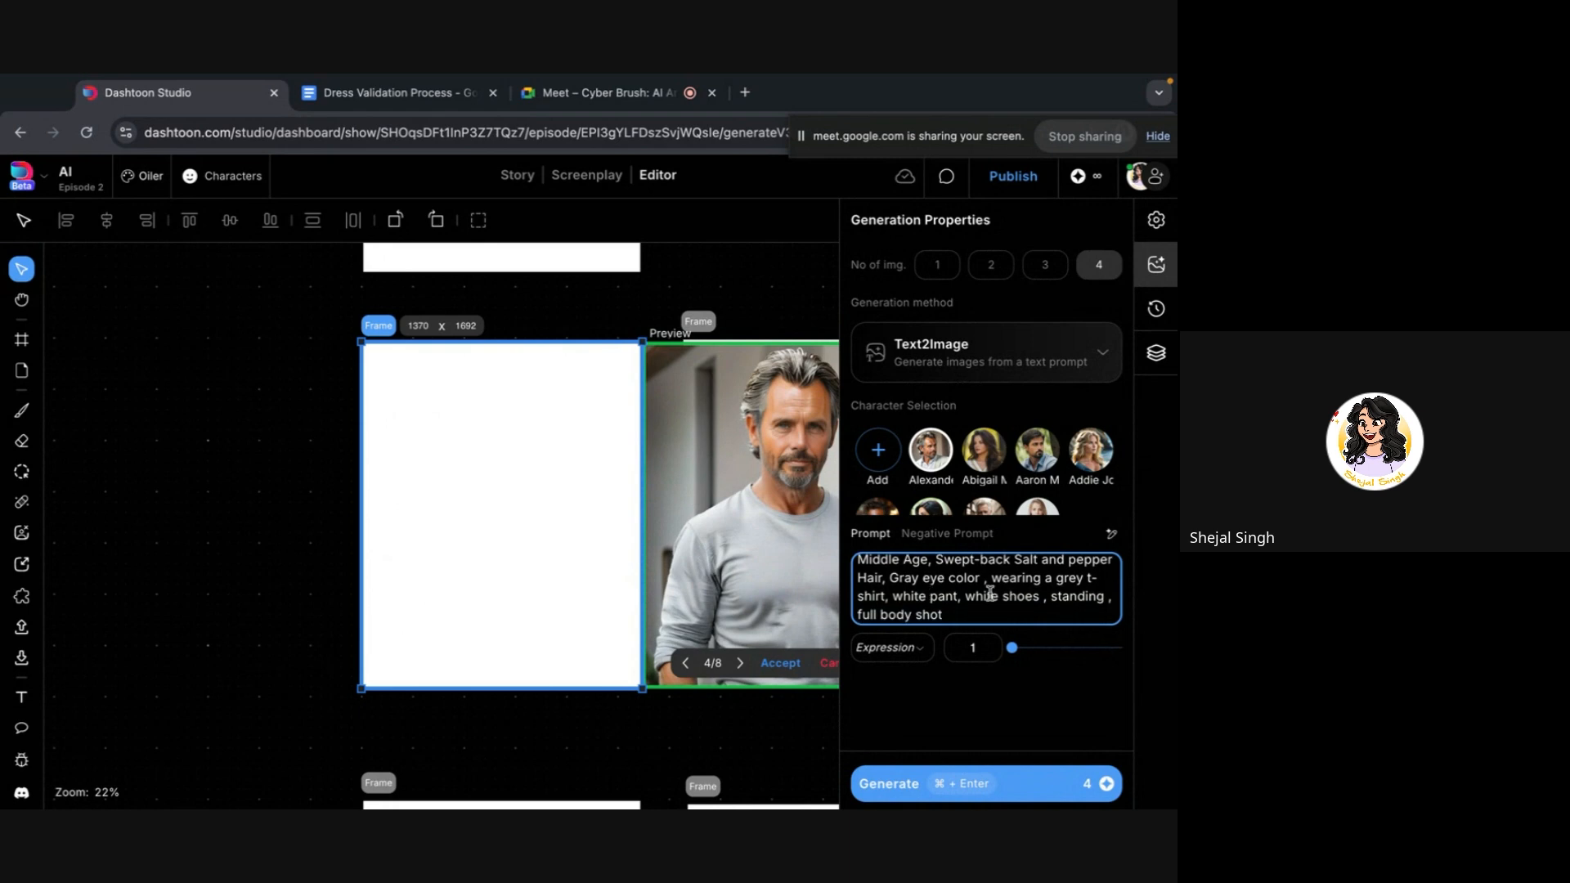
drag(991, 578, 927, 596)
click(894, 596)
drag(957, 596, 898, 598)
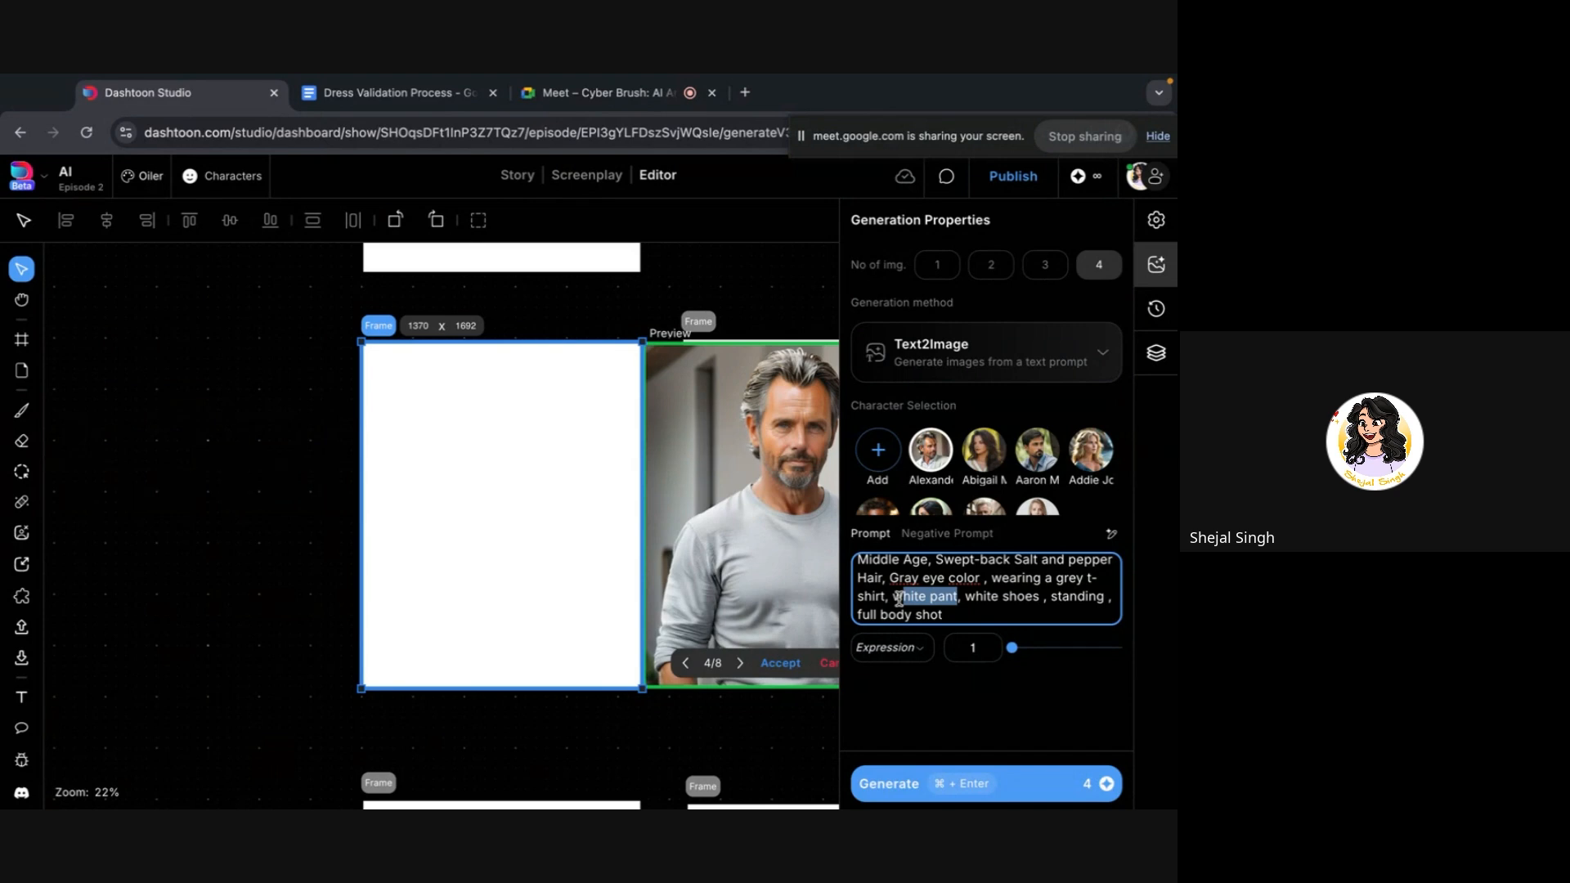
Open this frame's history and browse its preview images up close, checking each top, belt and trousers
click(1155, 308)
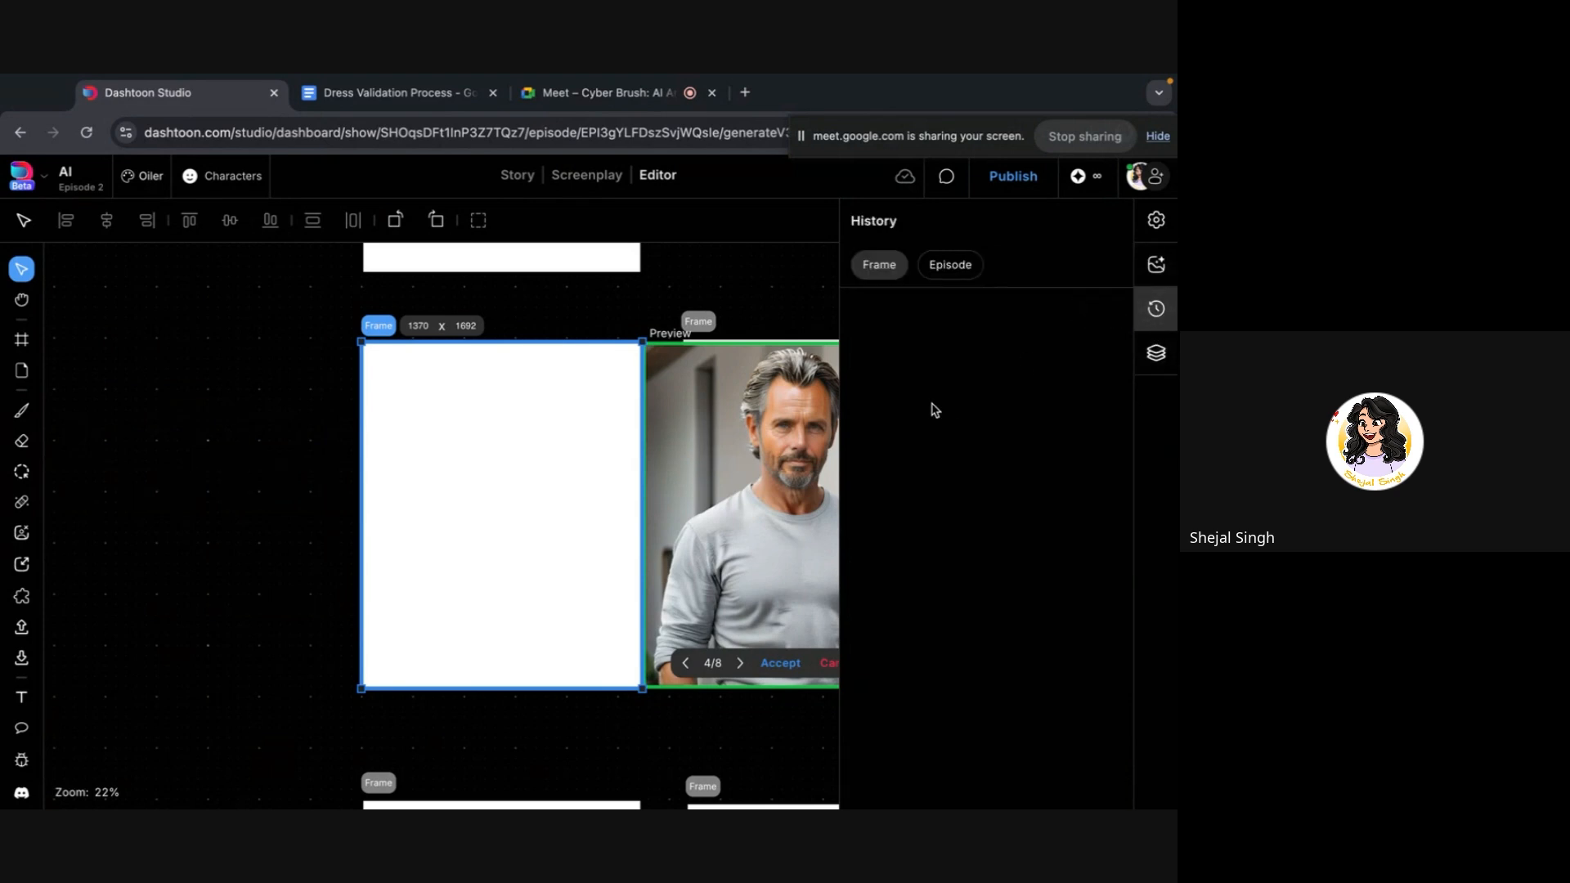
click(244, 651)
click(559, 584)
scroll(750, 508, right, 3)
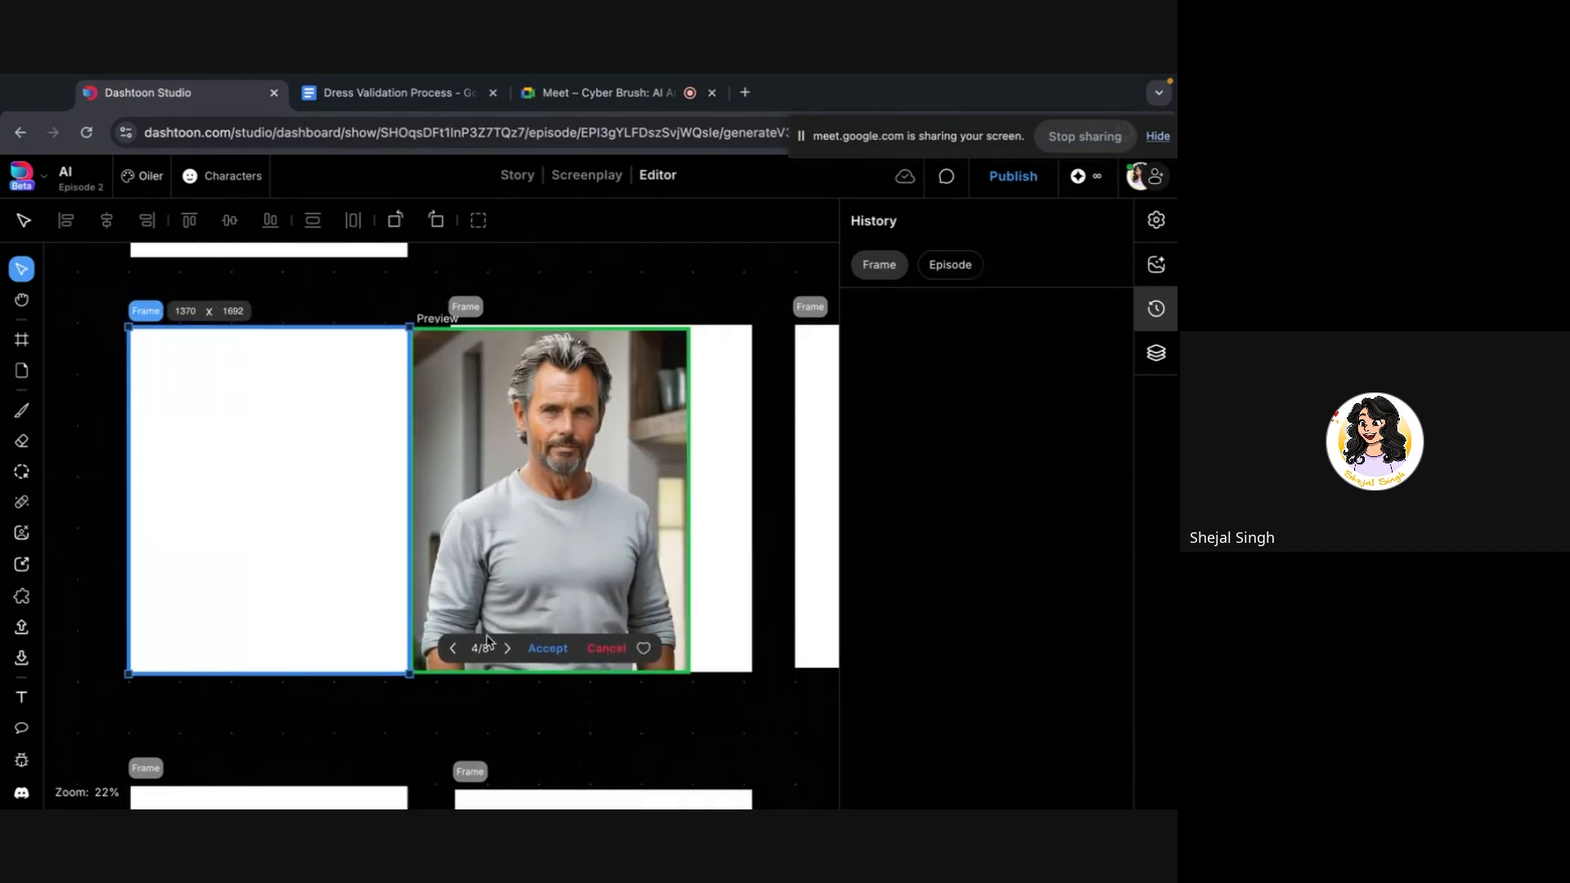
scroll(486, 642, up, 1)
scroll(487, 648, up, 5)
click(511, 690)
click(511, 690)
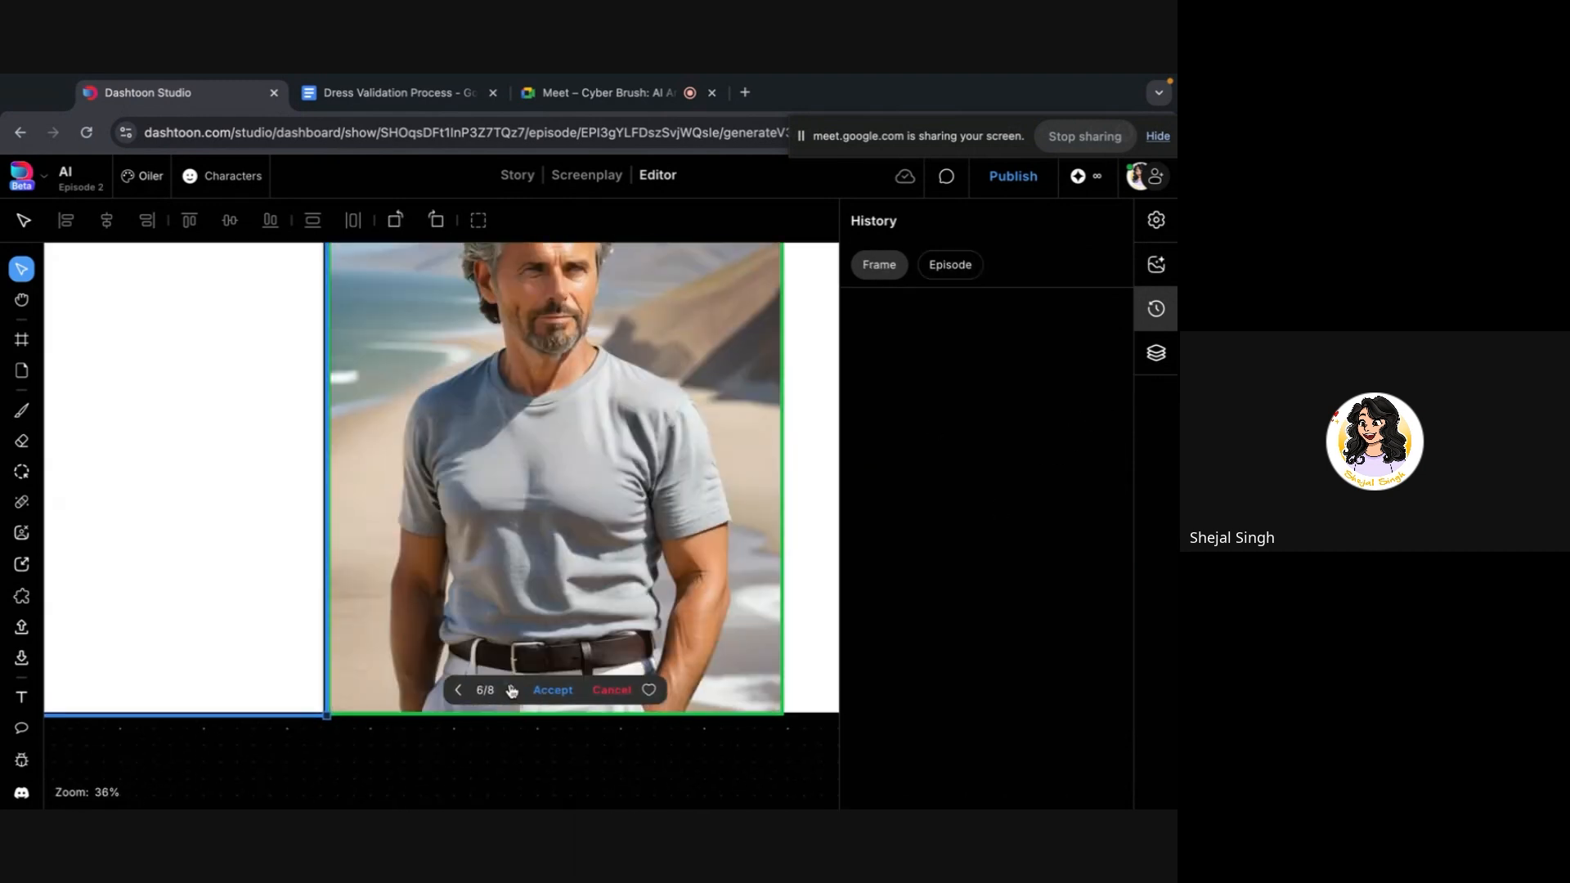
click(511, 690)
click(511, 690)
click(511, 690)
click(511, 690)
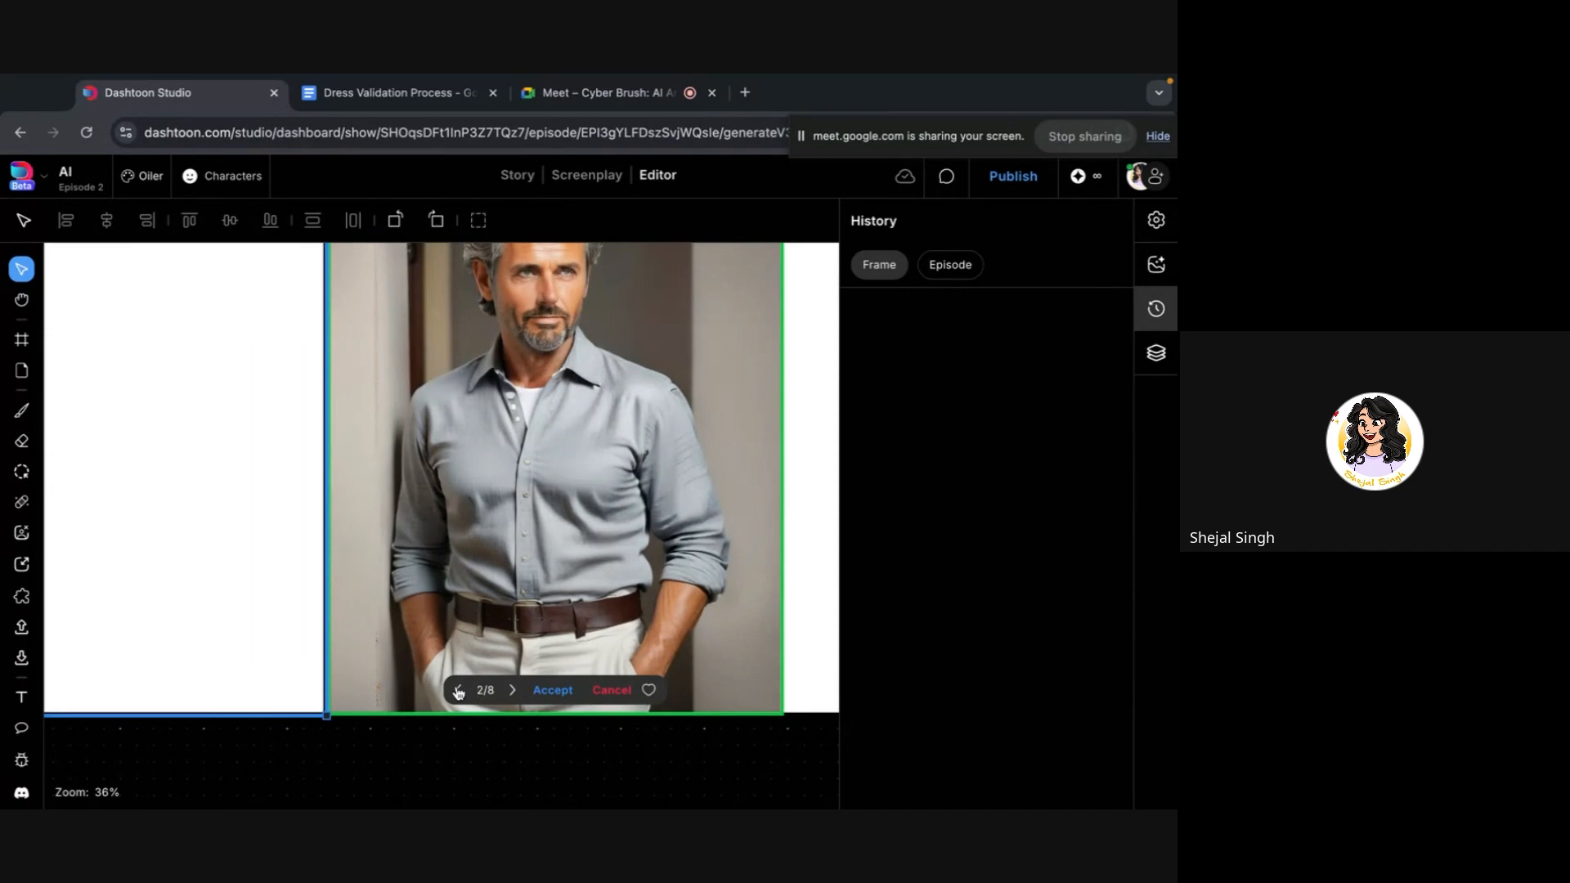
click(459, 690)
scroll(528, 642, down, 4)
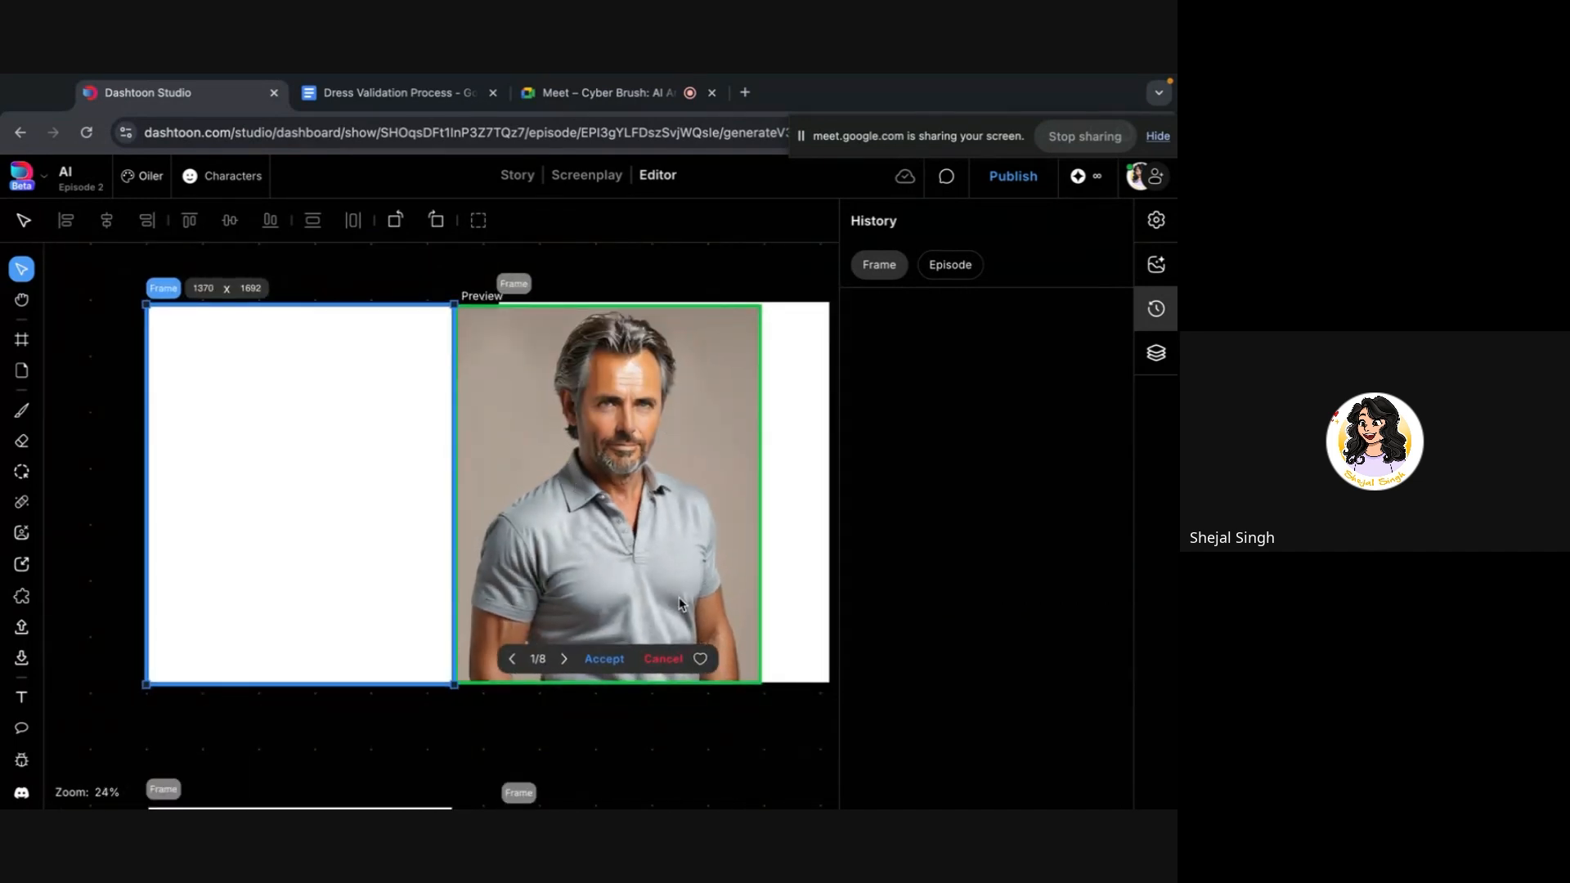
scroll(654, 576, down, 2)
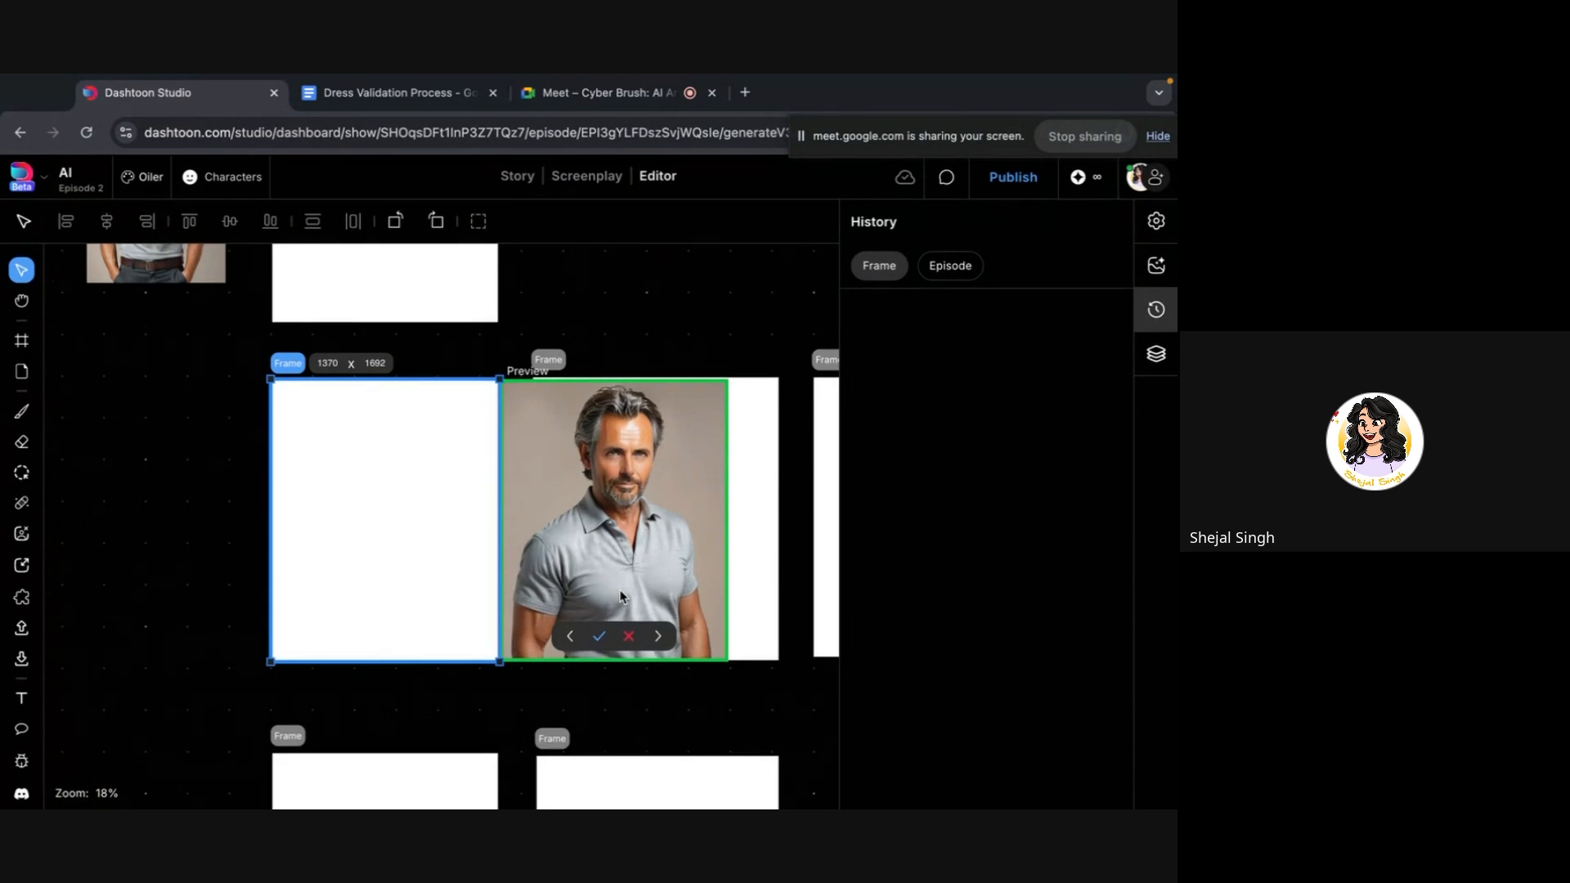
Cycle through the frame's previews from the grey polo image onward and compare the garments with the image placed on the canvas
click(659, 638)
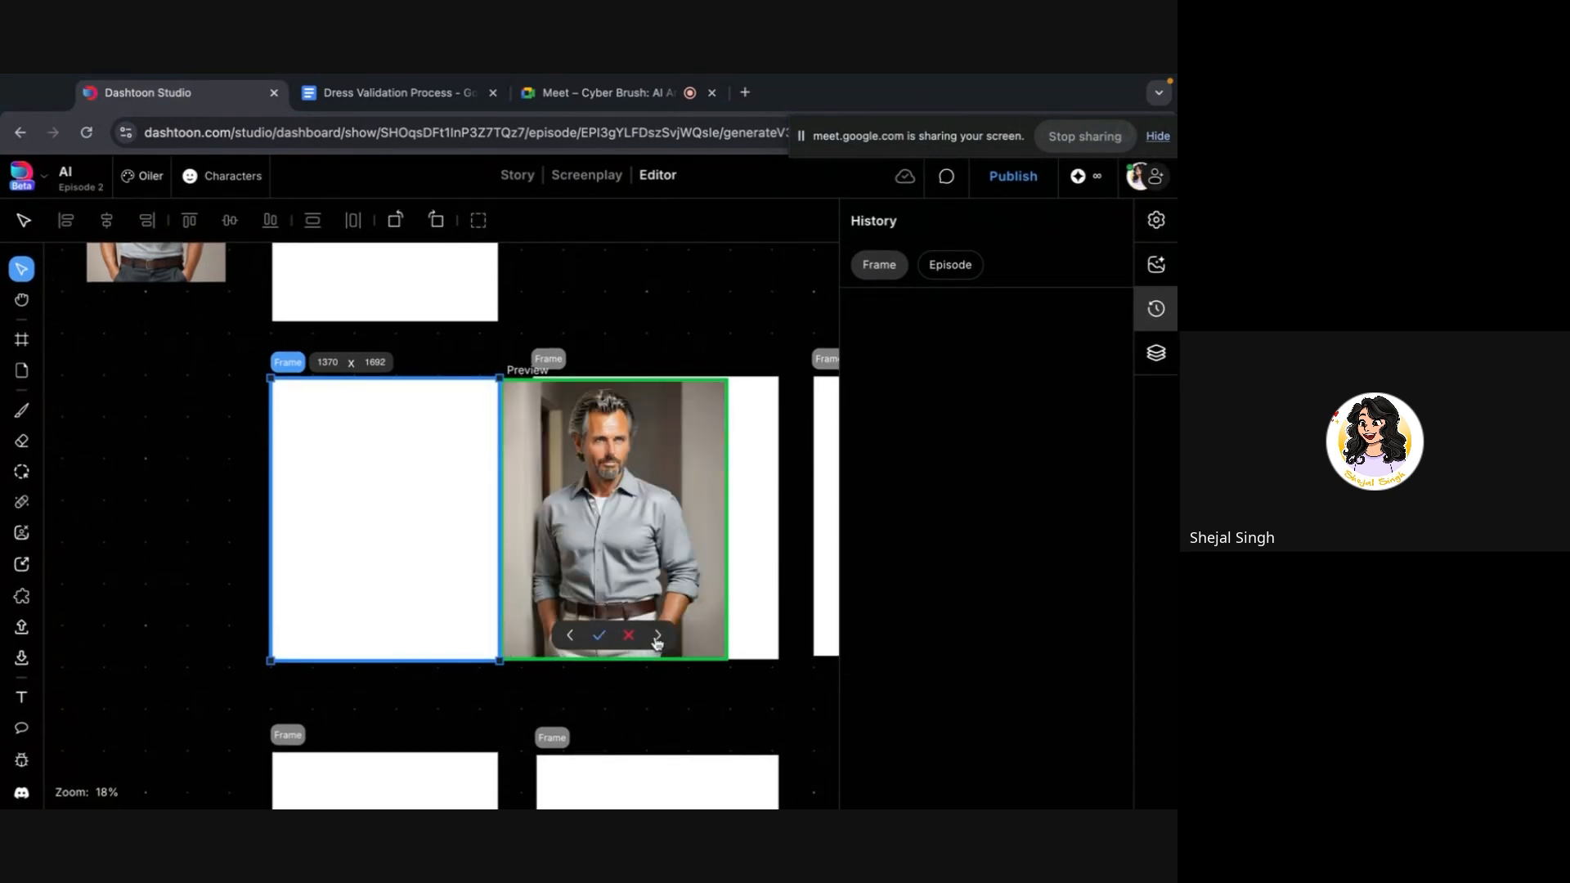
click(657, 638)
click(657, 638)
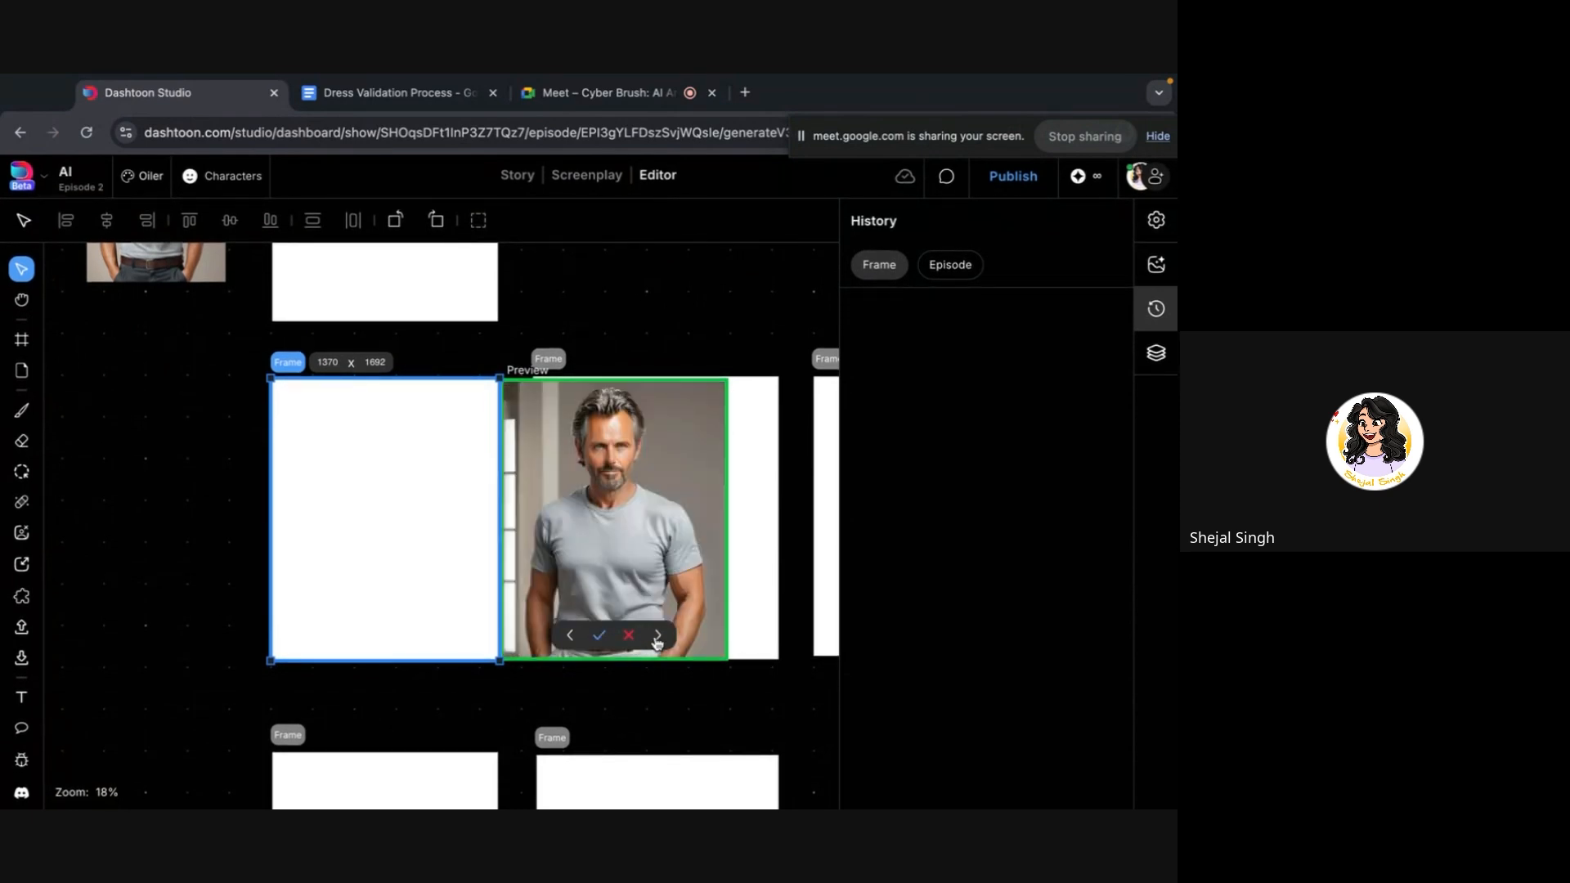
click(658, 639)
click(658, 639)
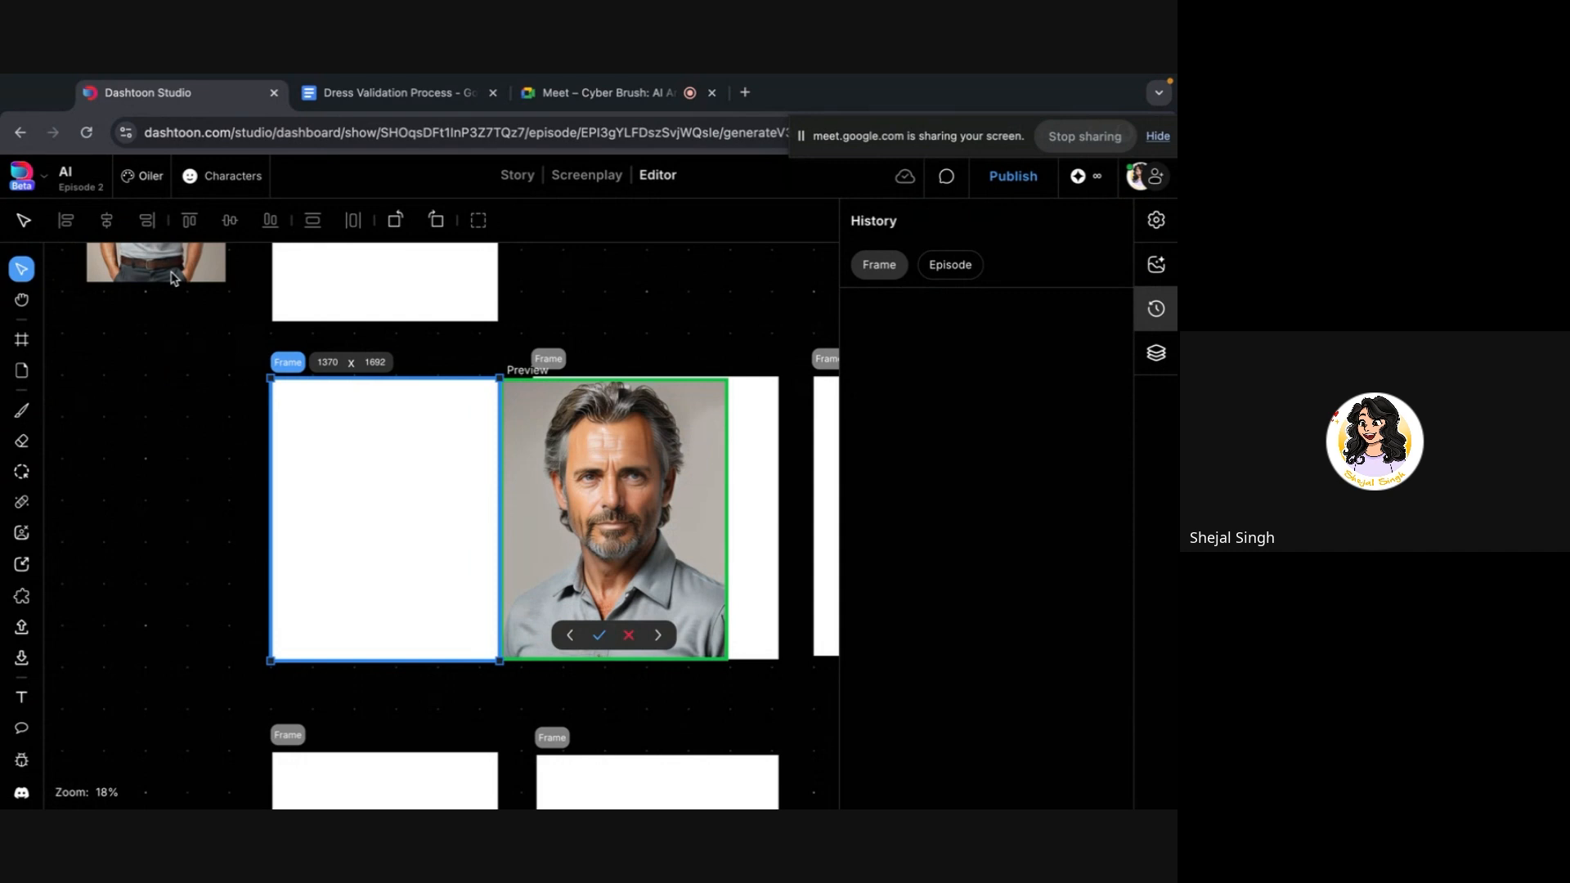
click(658, 635)
click(657, 635)
click(657, 635)
click(657, 635)
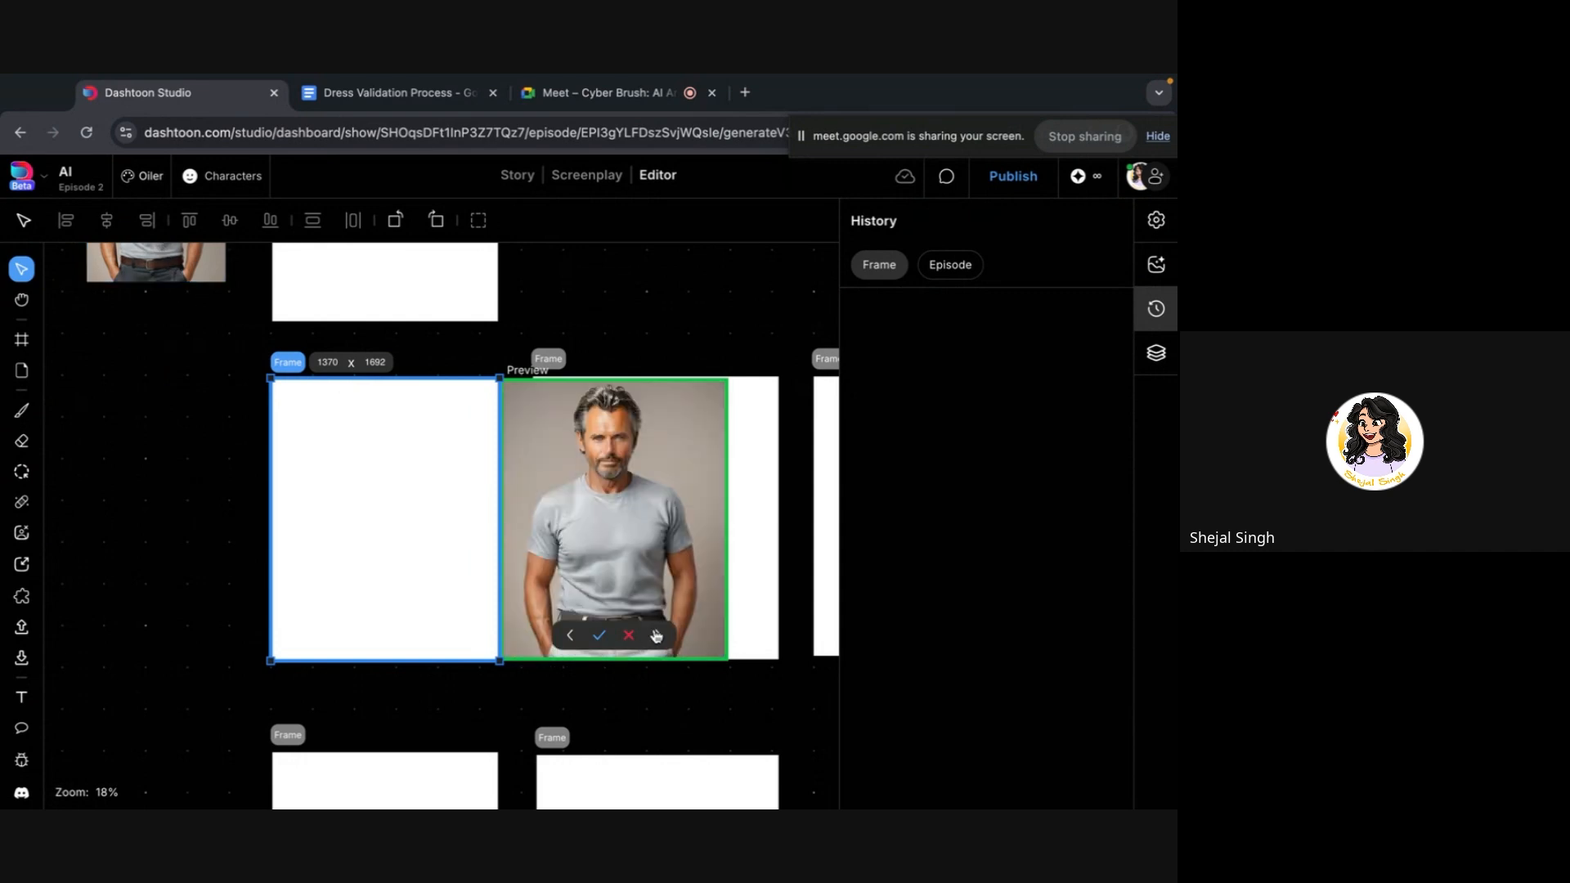
click(656, 635)
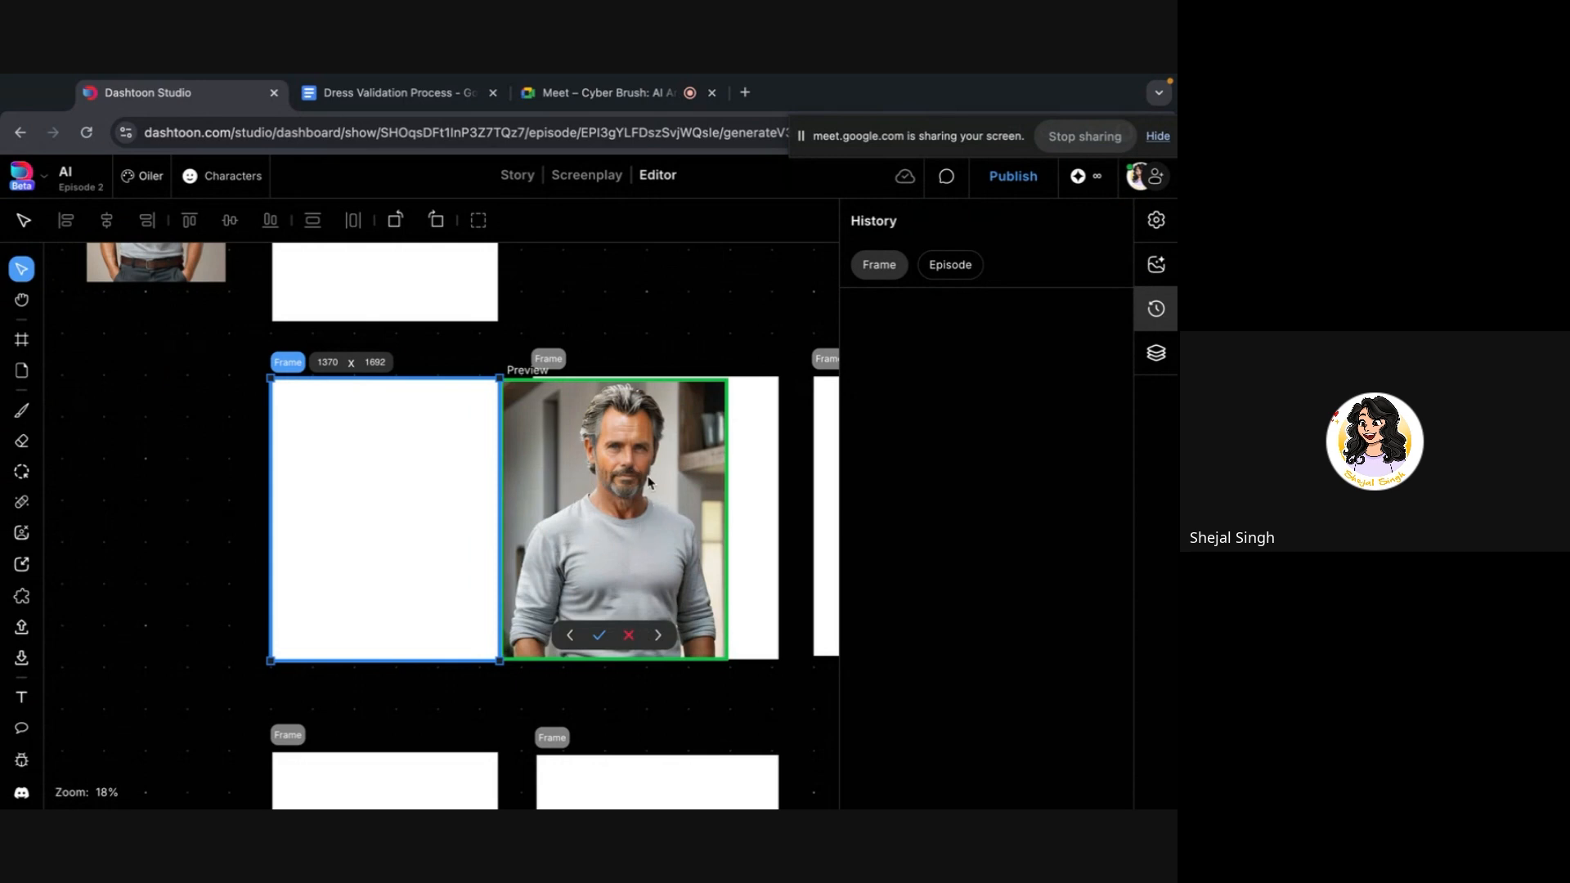
Bring the preview back to the second image, the grey button-up shirt with a brown belt and white trousers, and examine it
click(660, 634)
click(661, 634)
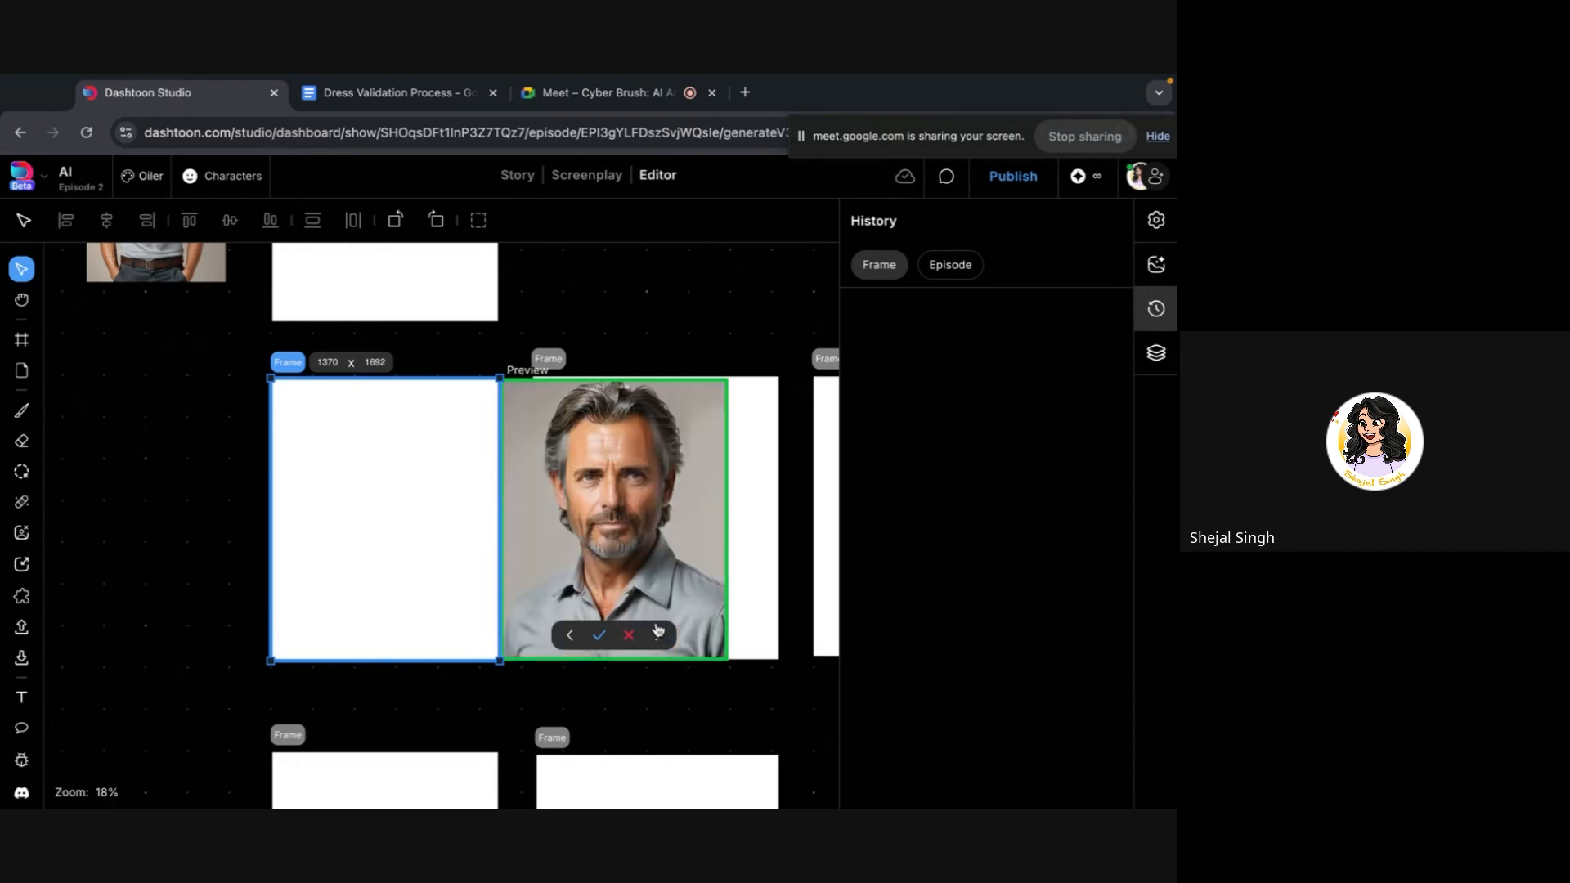
click(656, 637)
click(657, 635)
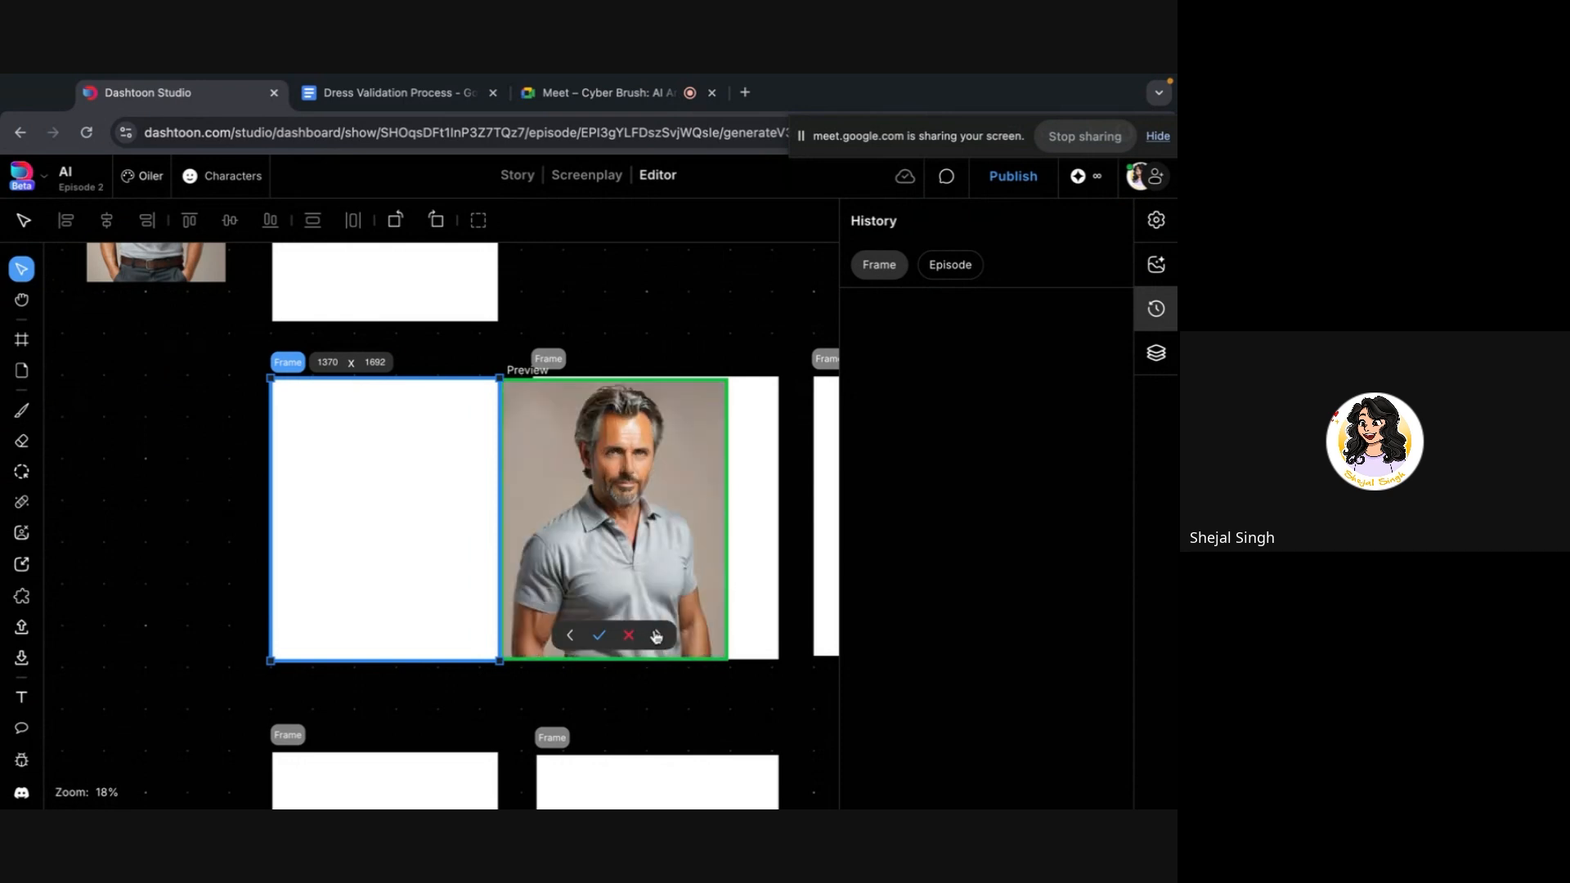
click(658, 636)
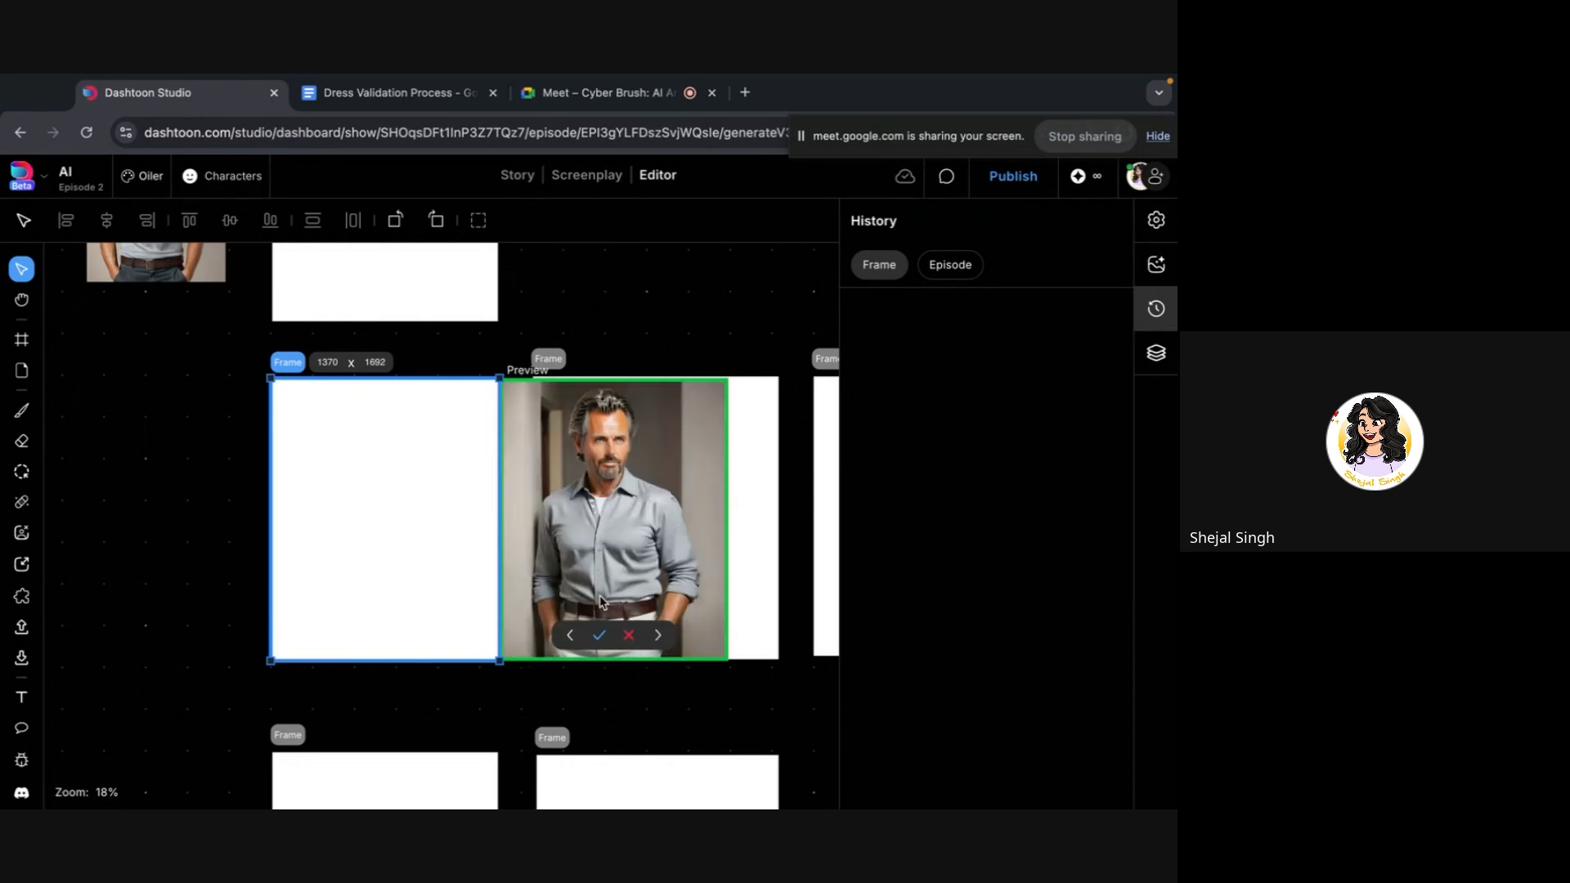
scroll(644, 635, up, 1)
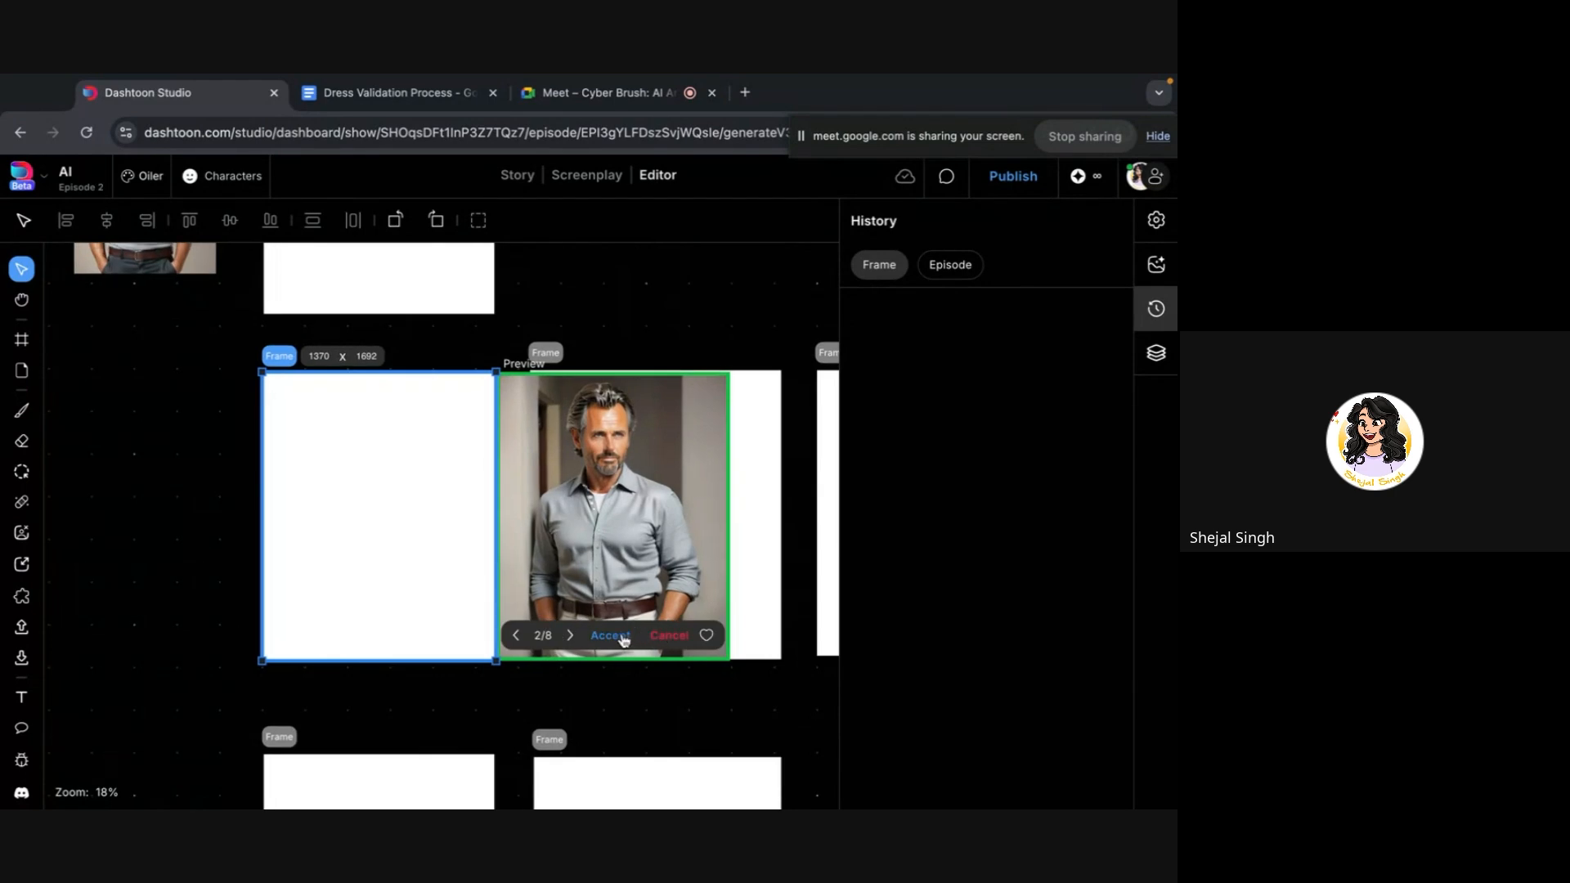
Cycle through all eight previews of the frame, compare the outfits, and keep the third image, the grey round-neck t-shirt, in view
click(571, 636)
click(570, 635)
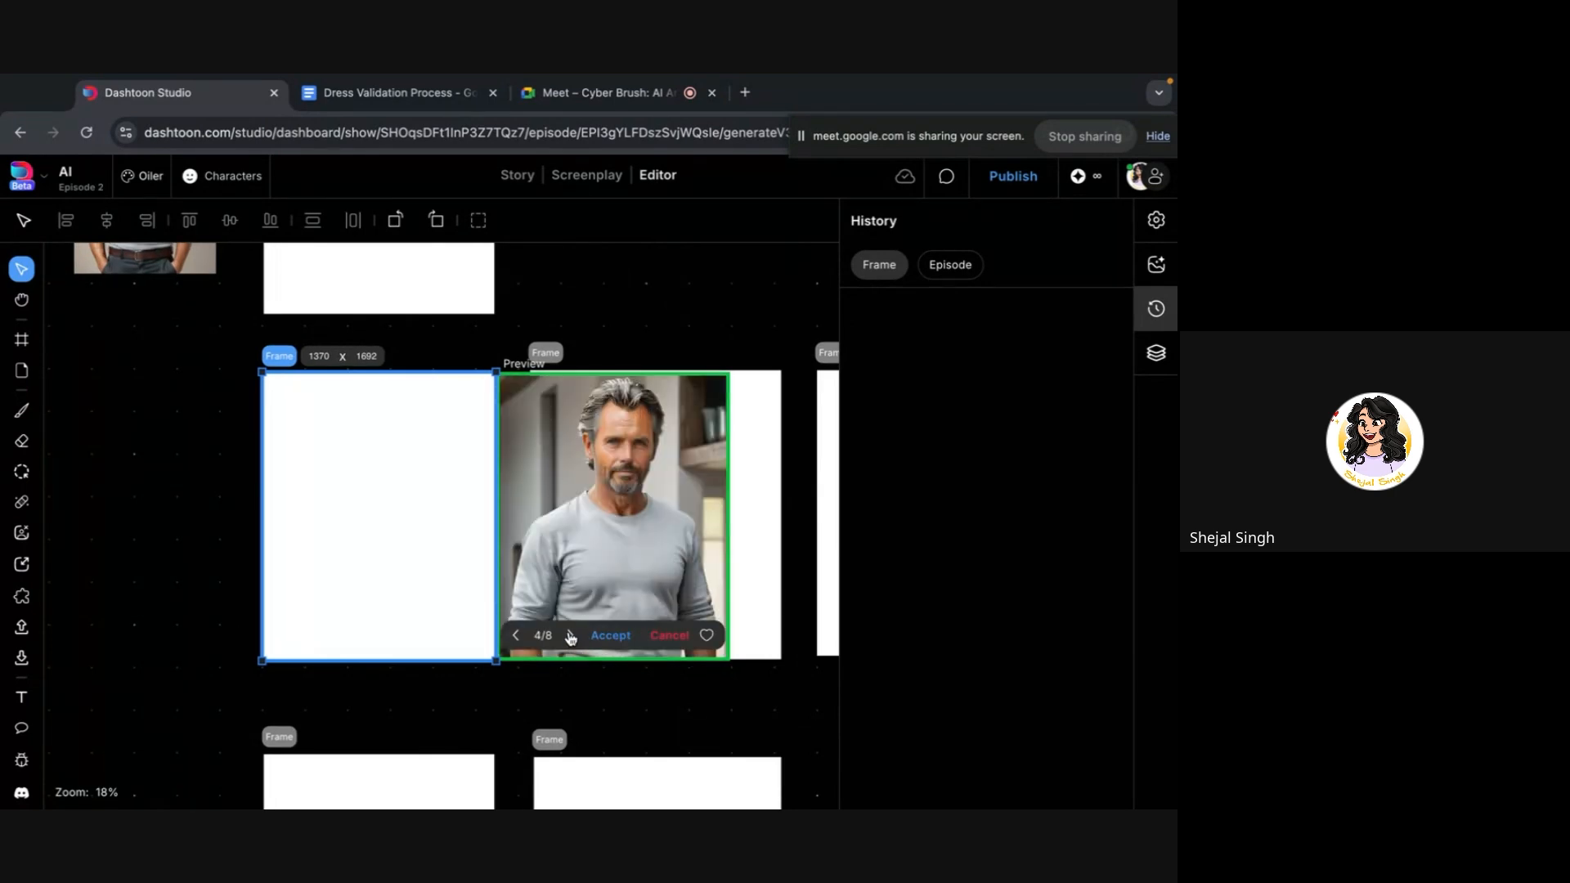
click(571, 636)
click(571, 635)
click(571, 636)
click(571, 635)
click(570, 635)
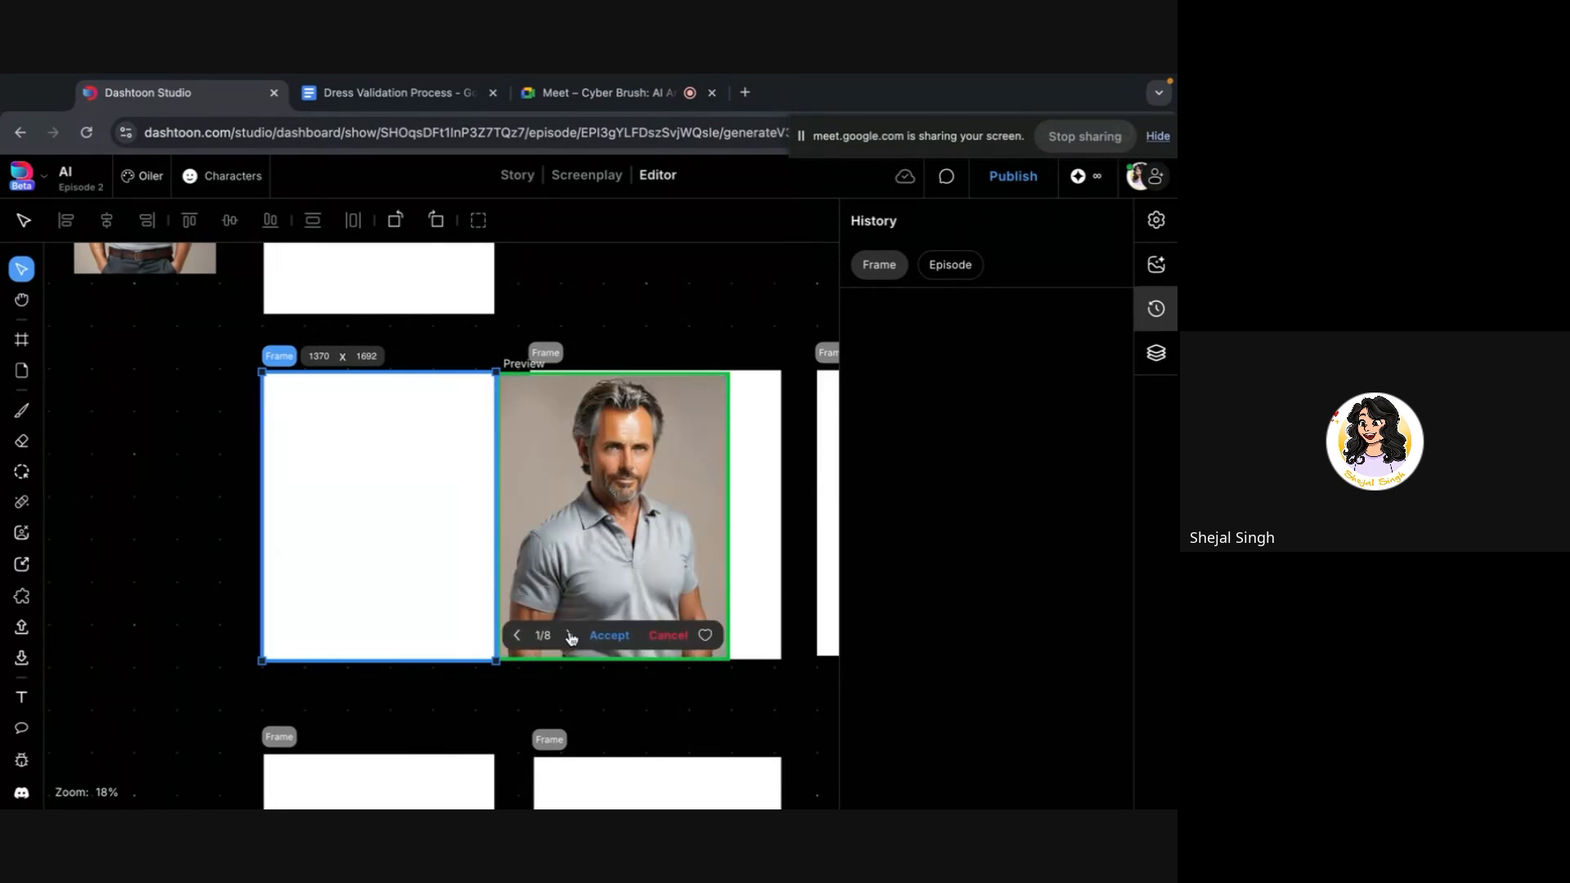
click(570, 635)
click(571, 635)
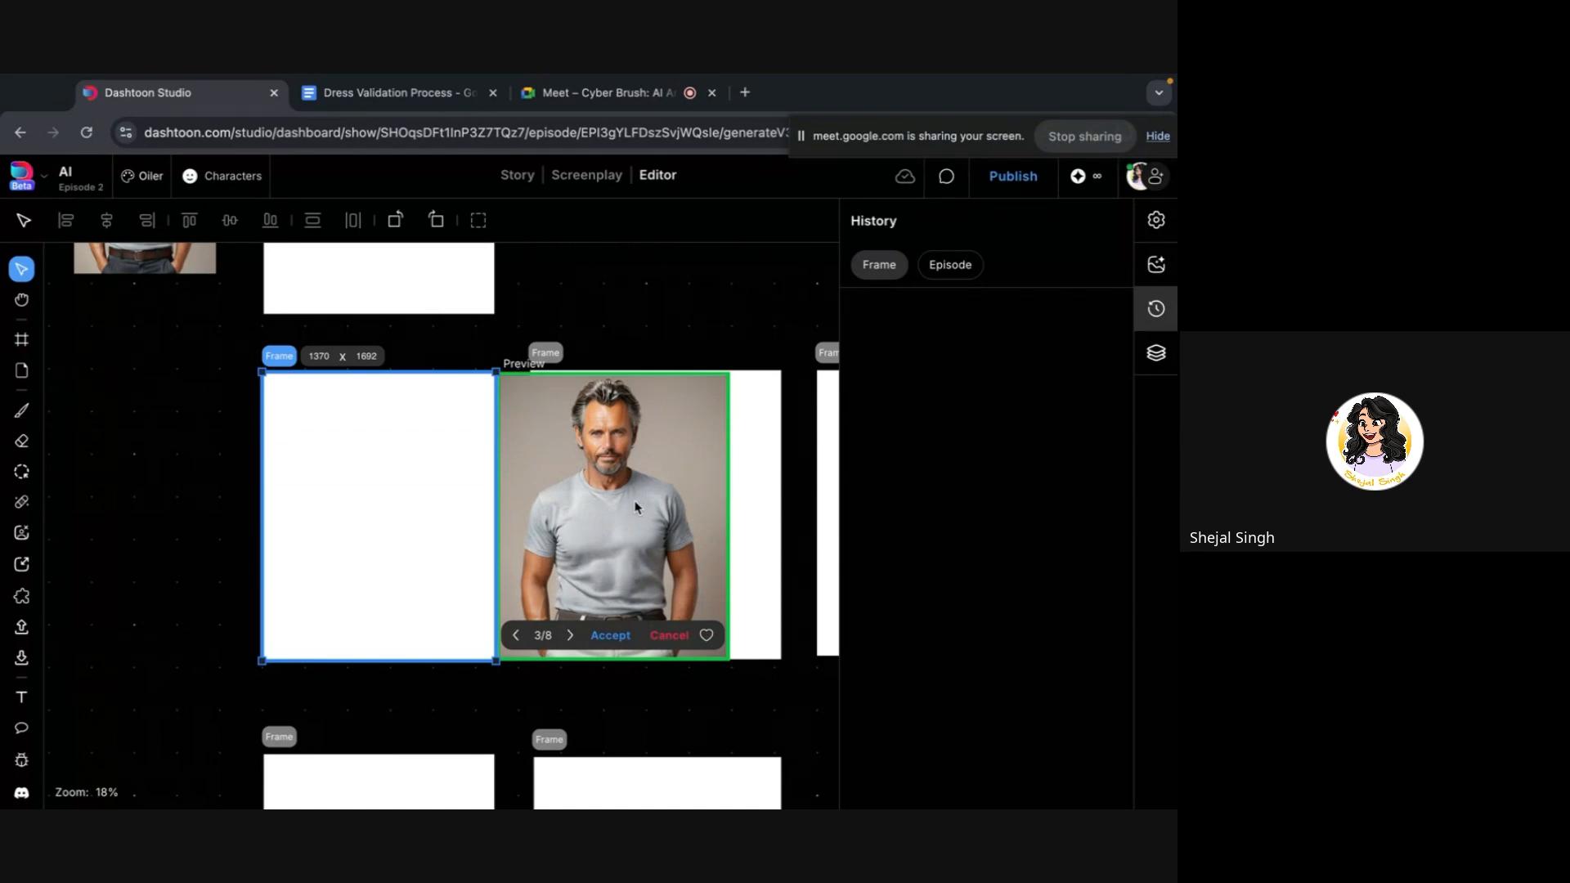
click(570, 635)
click(570, 636)
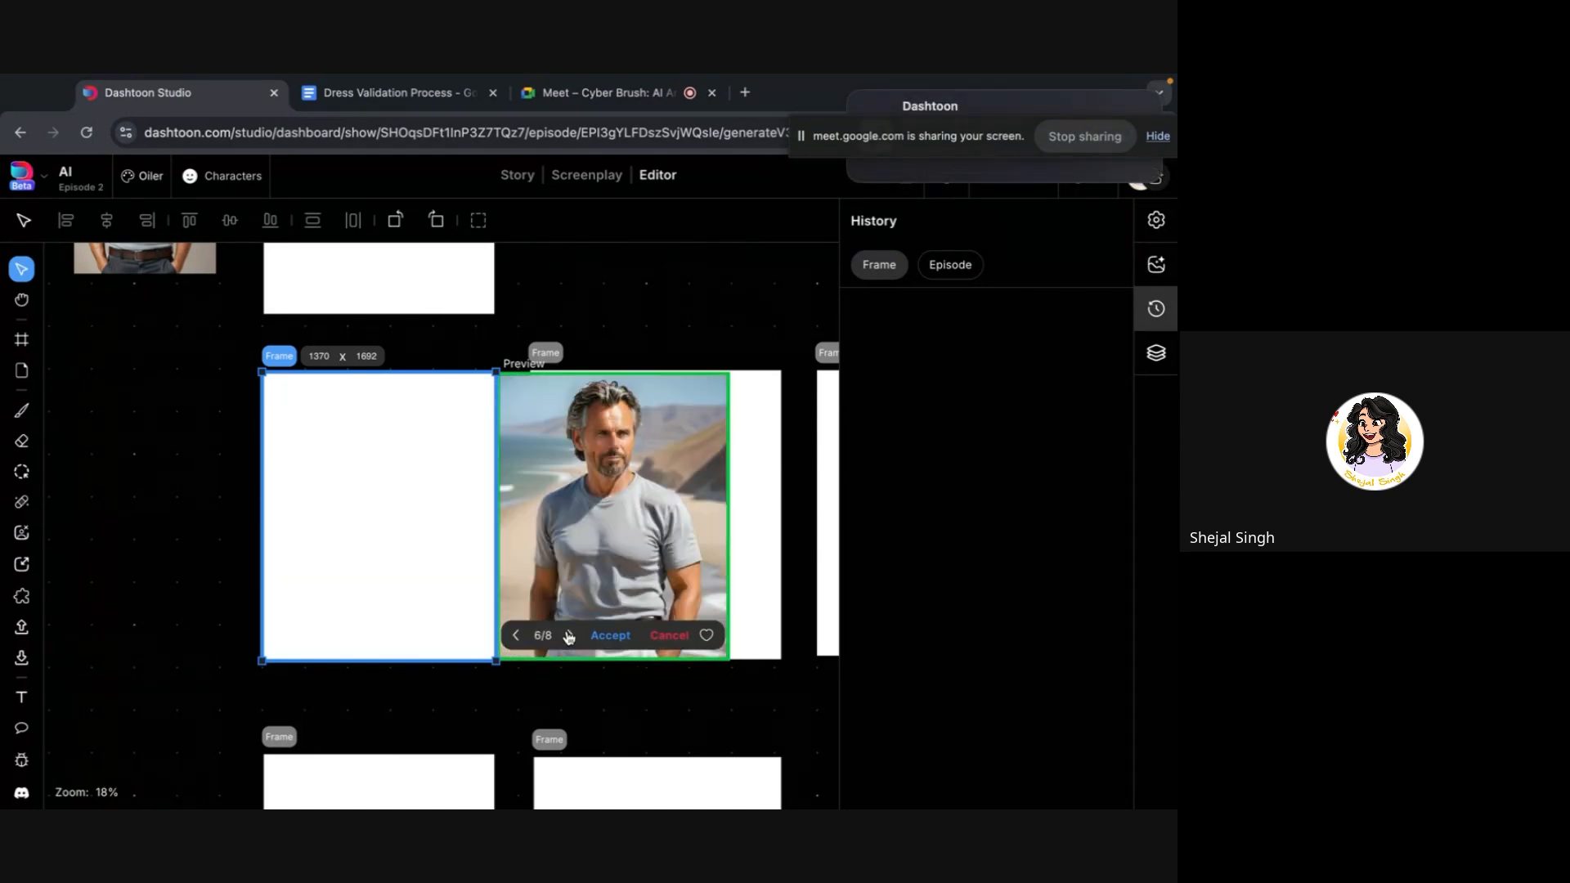
click(570, 635)
click(570, 636)
click(570, 635)
click(570, 636)
click(569, 636)
click(570, 635)
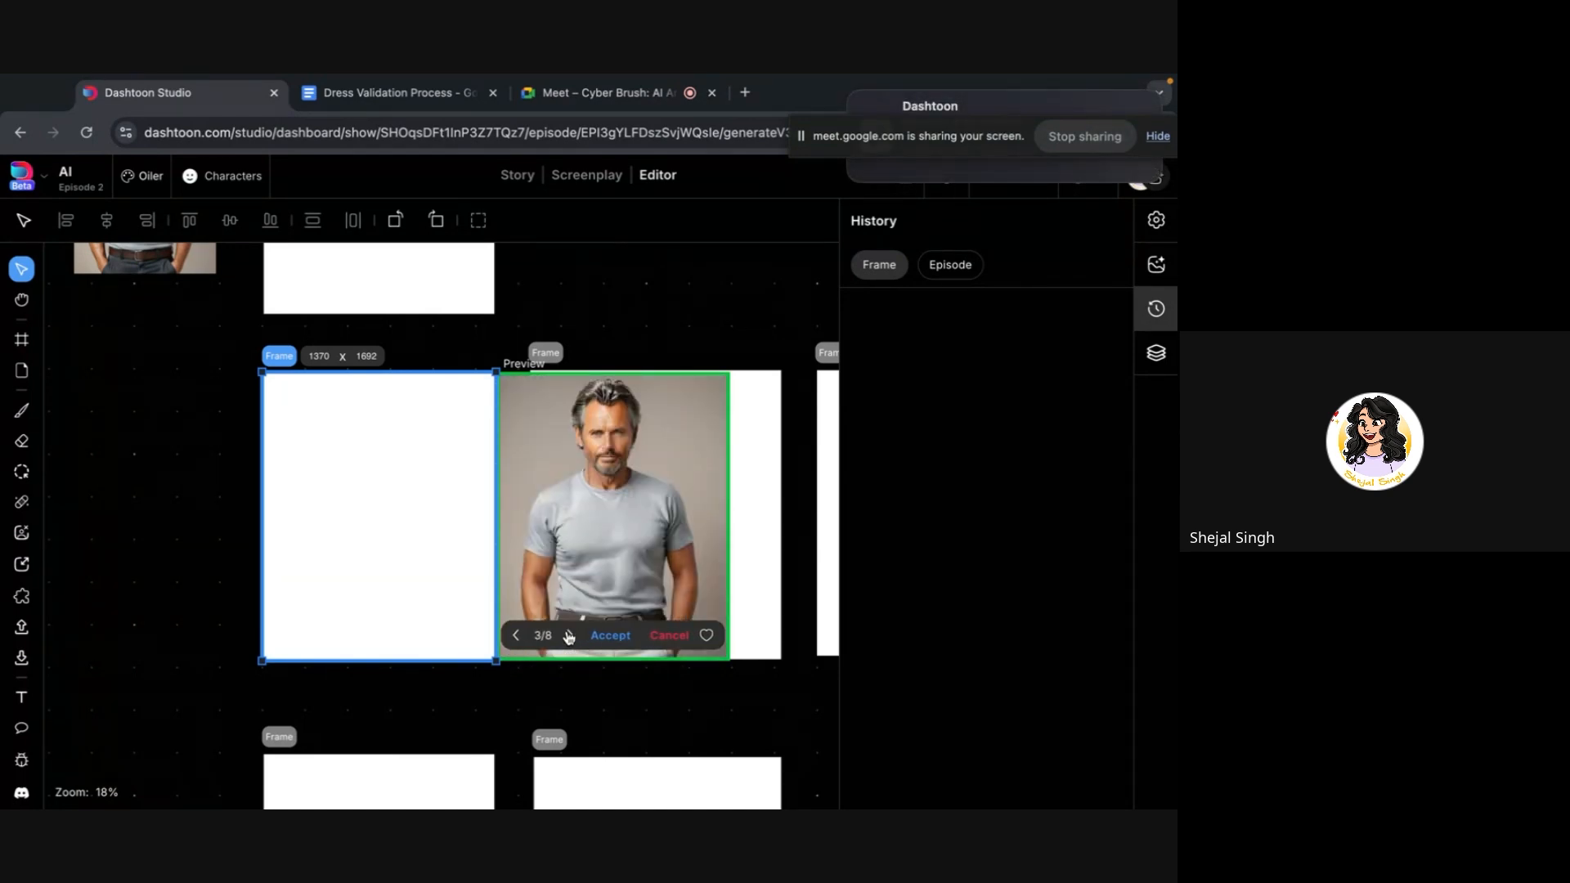
click(625, 307)
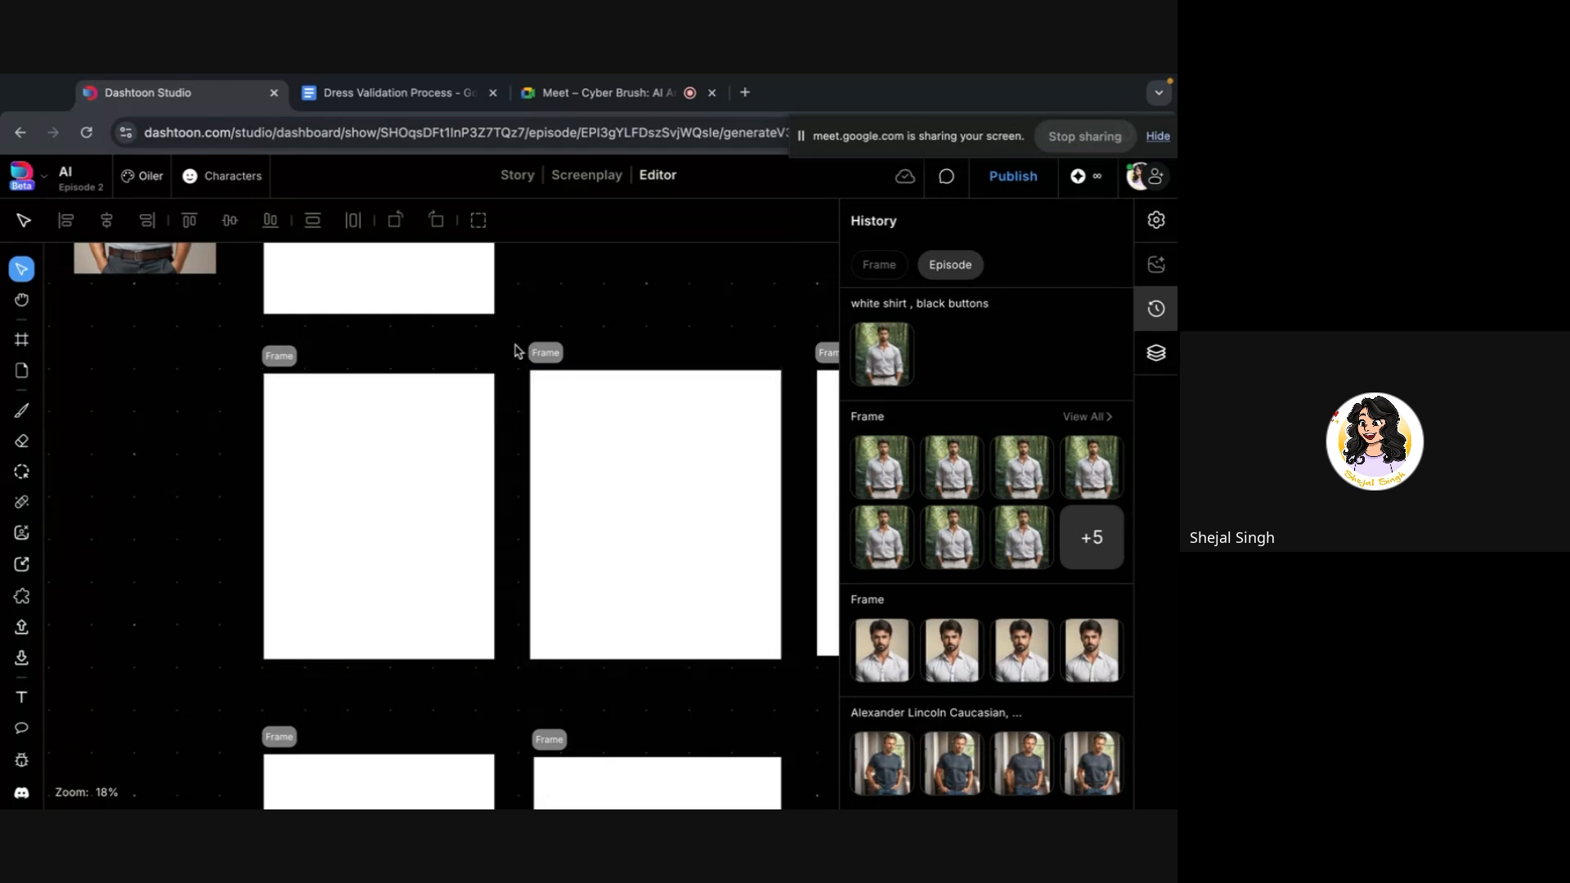
click(432, 483)
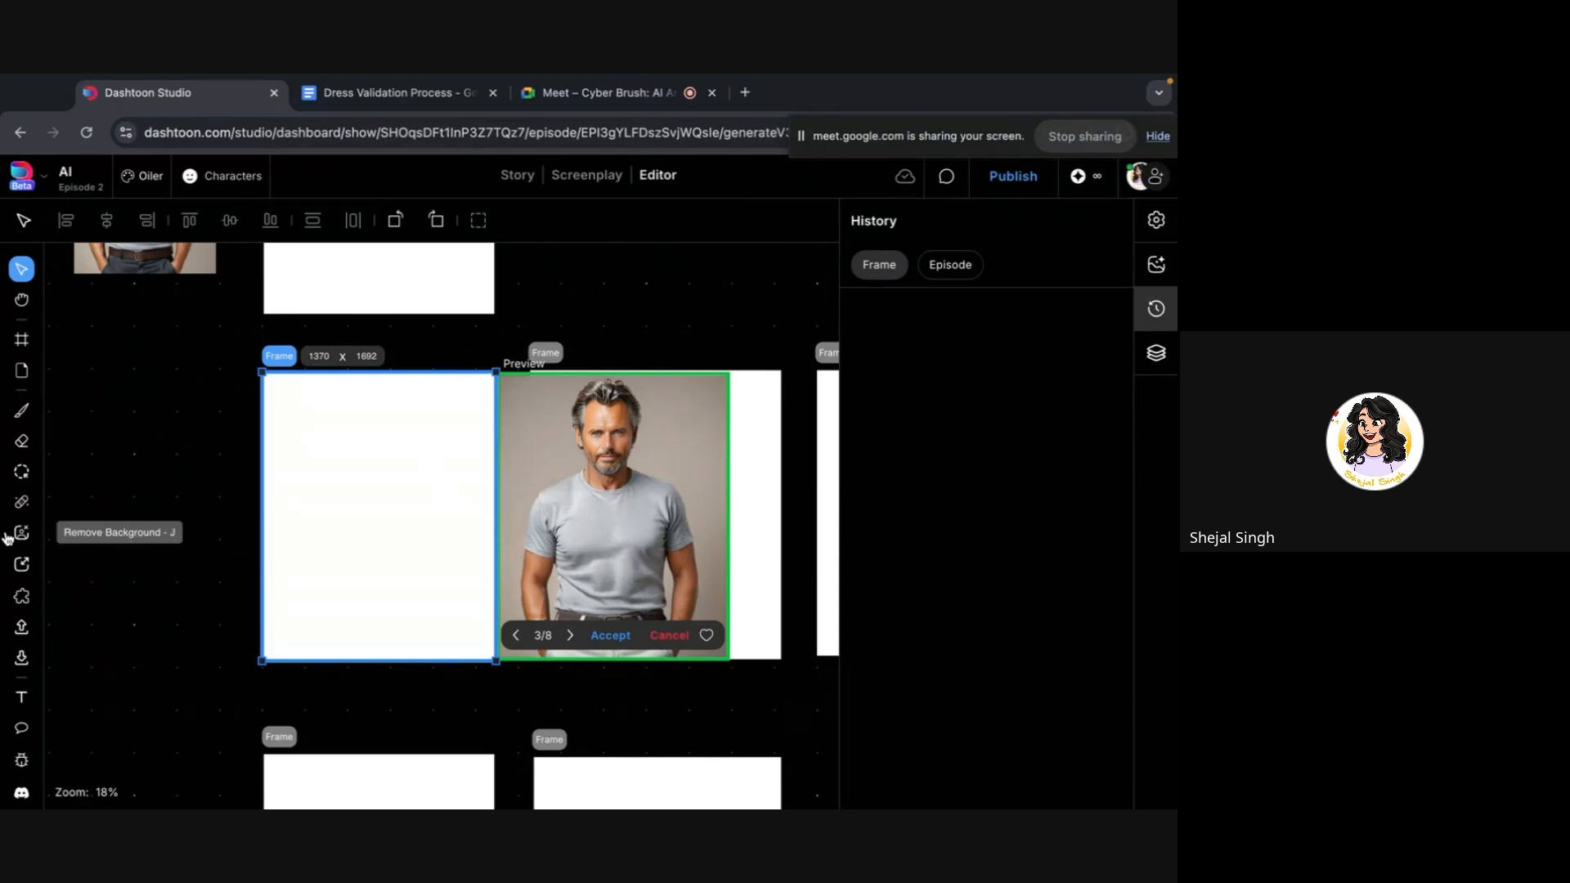
Select the neighbouring 1490 x 1713 frame and highlight the "round neck t-shirt" wording in its generation prompt
click(549, 353)
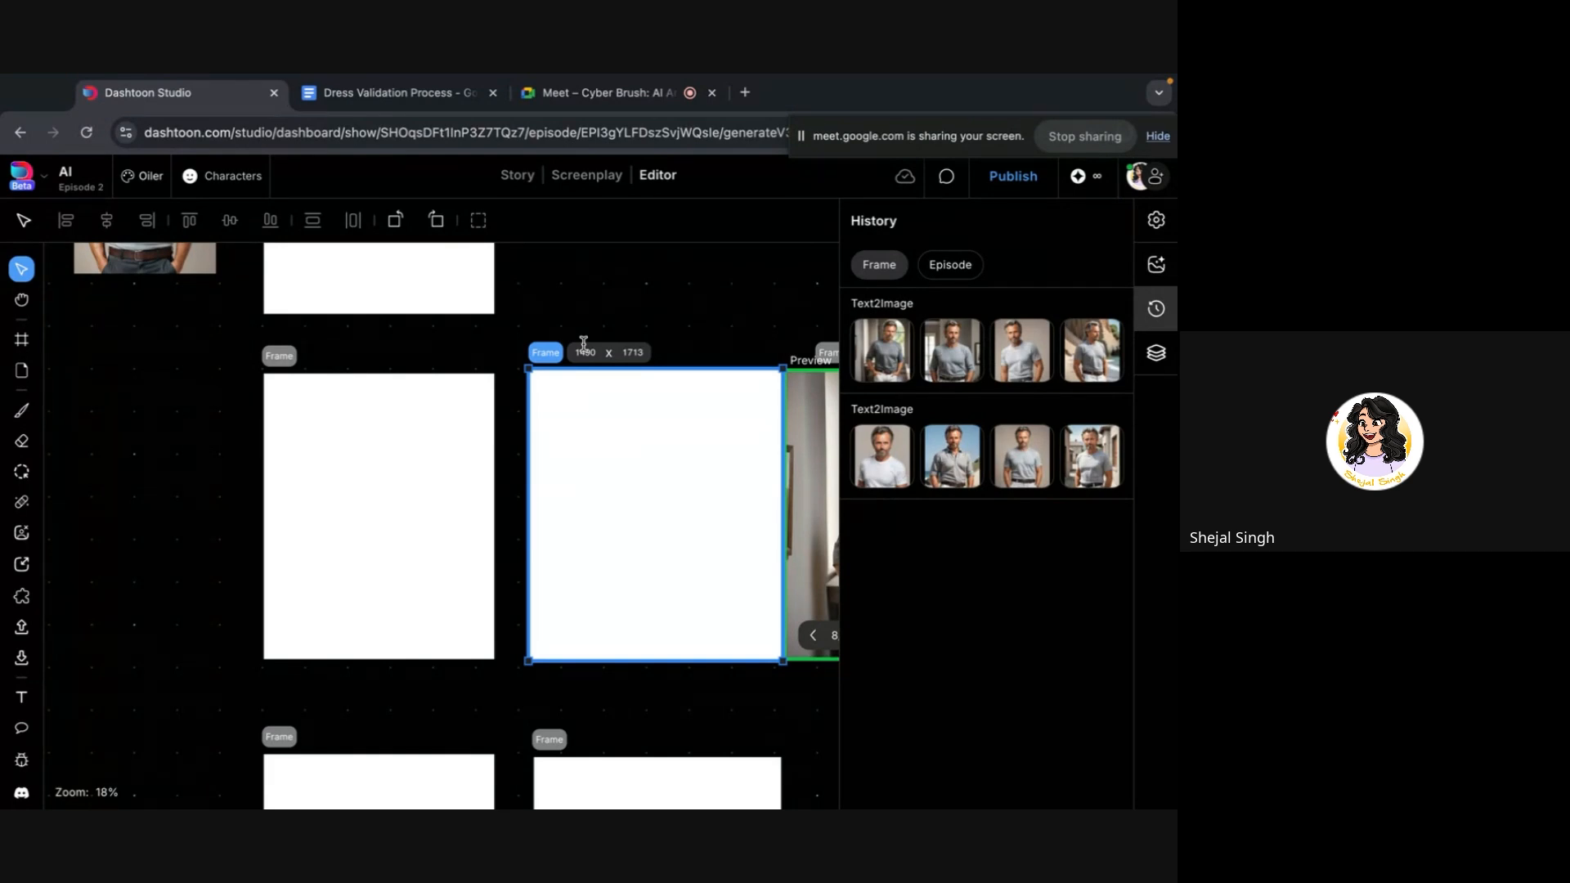
scroll(497, 393, right, 5)
scroll(497, 393, down, 2)
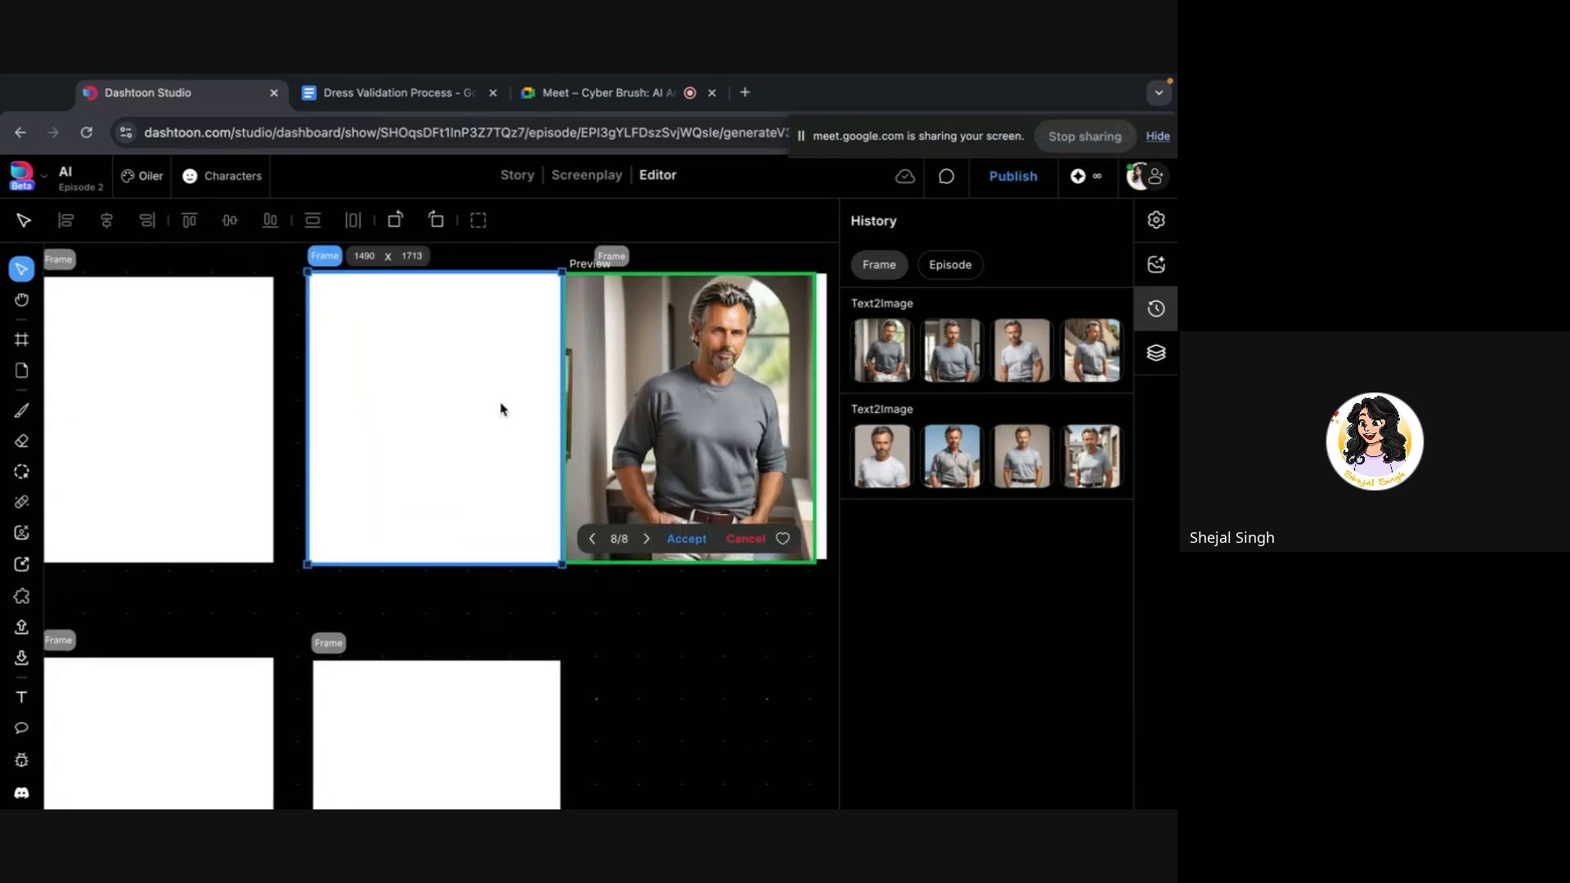
click(1155, 264)
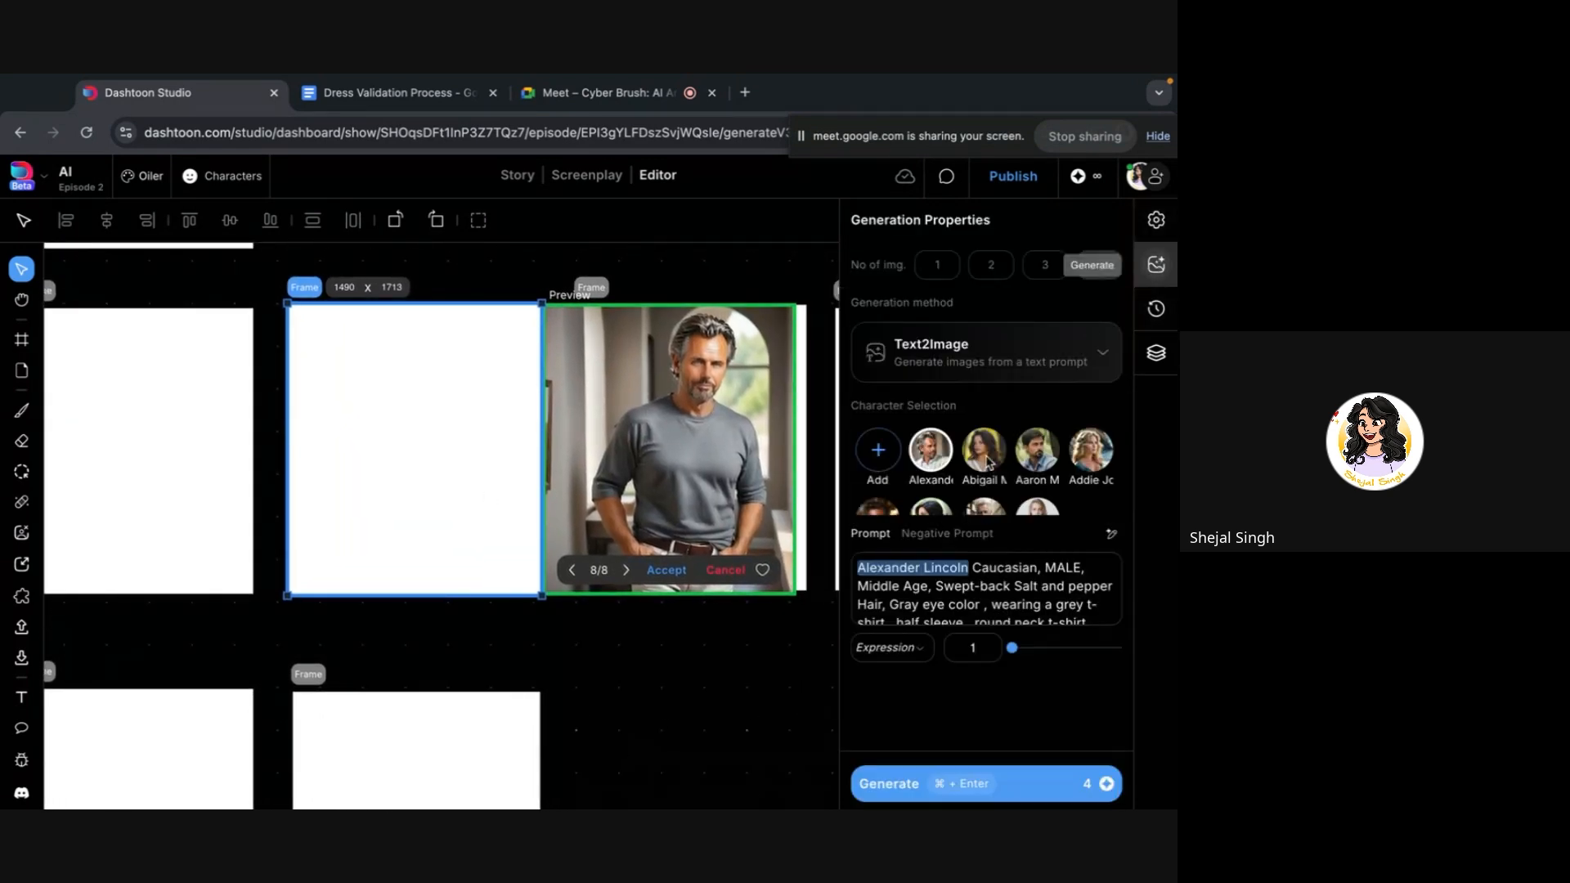
click(1022, 605)
scroll(1022, 605, down, 3)
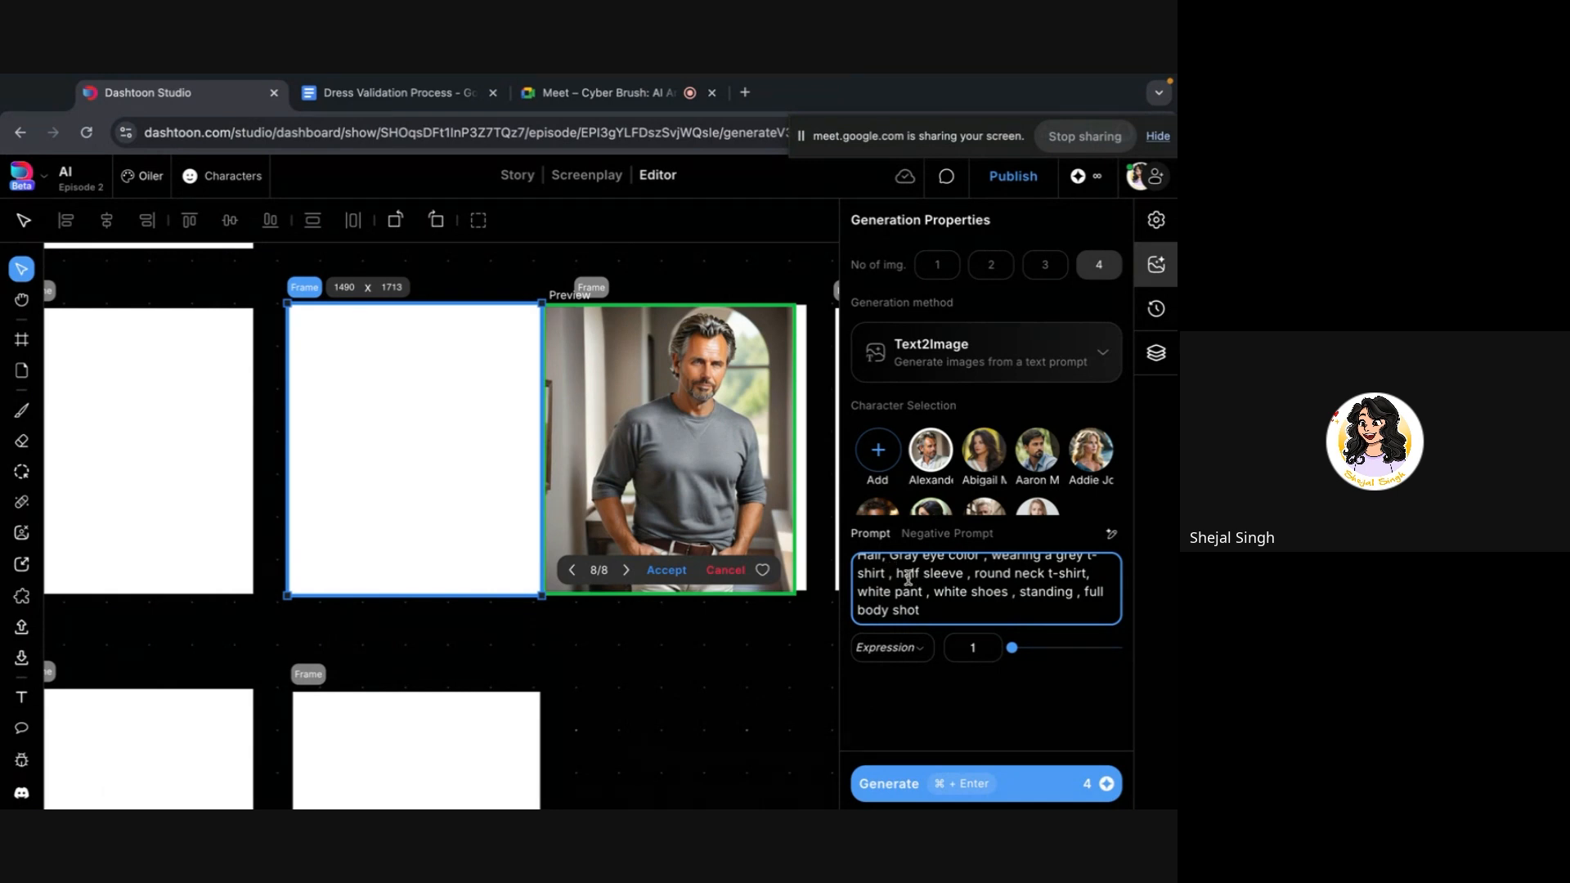
drag(895, 572, 1101, 573)
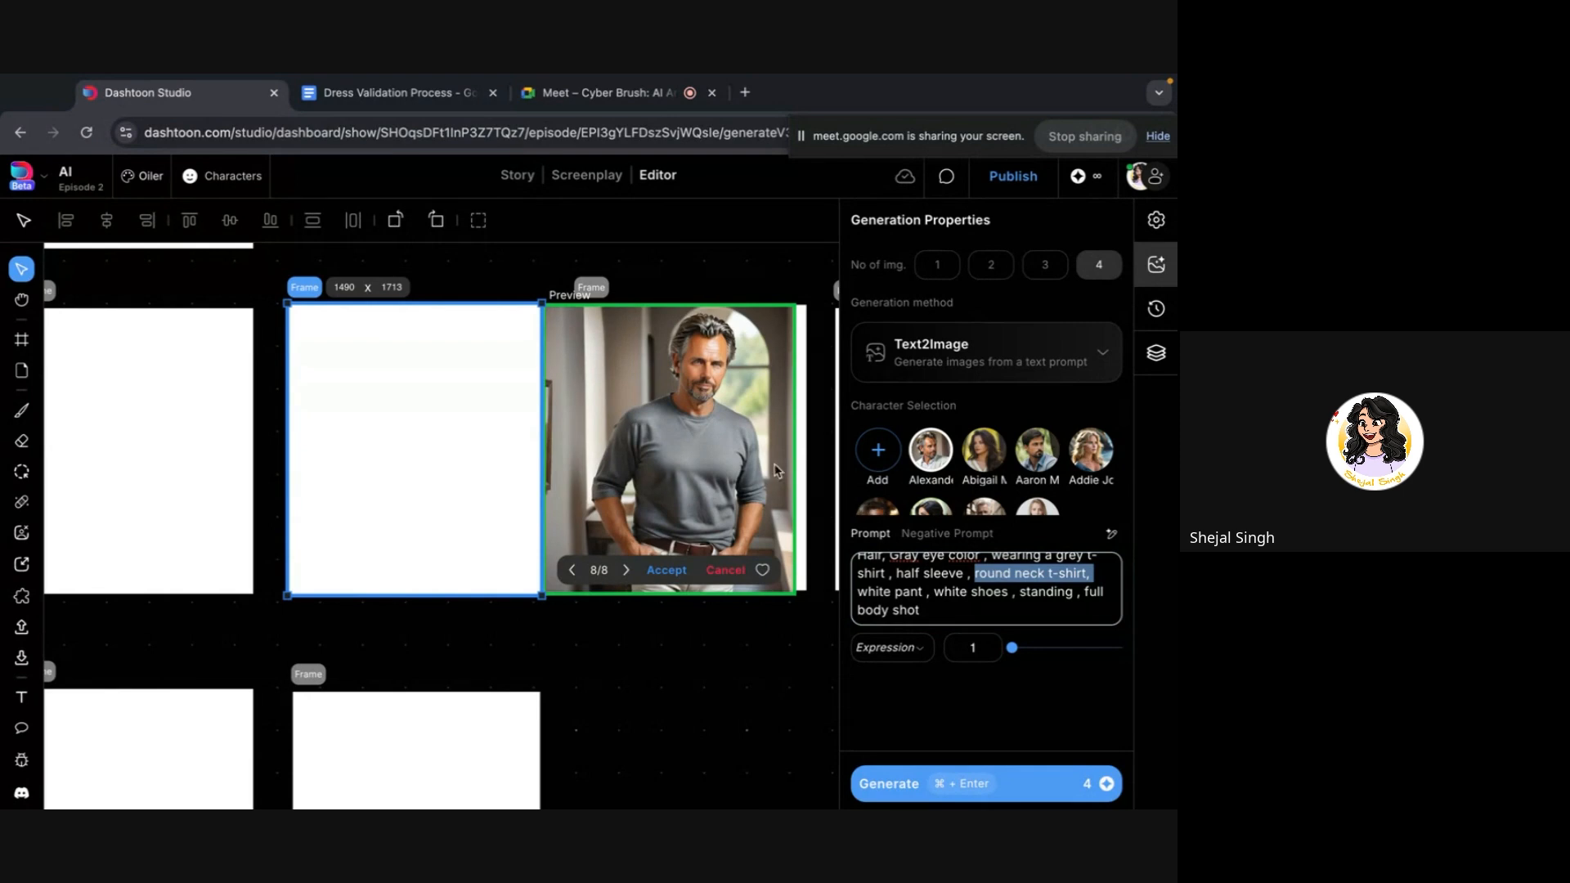
Open this frame's history and enlarge each image of the second Text2Image set to check neckline, sleeves and colour
click(1155, 308)
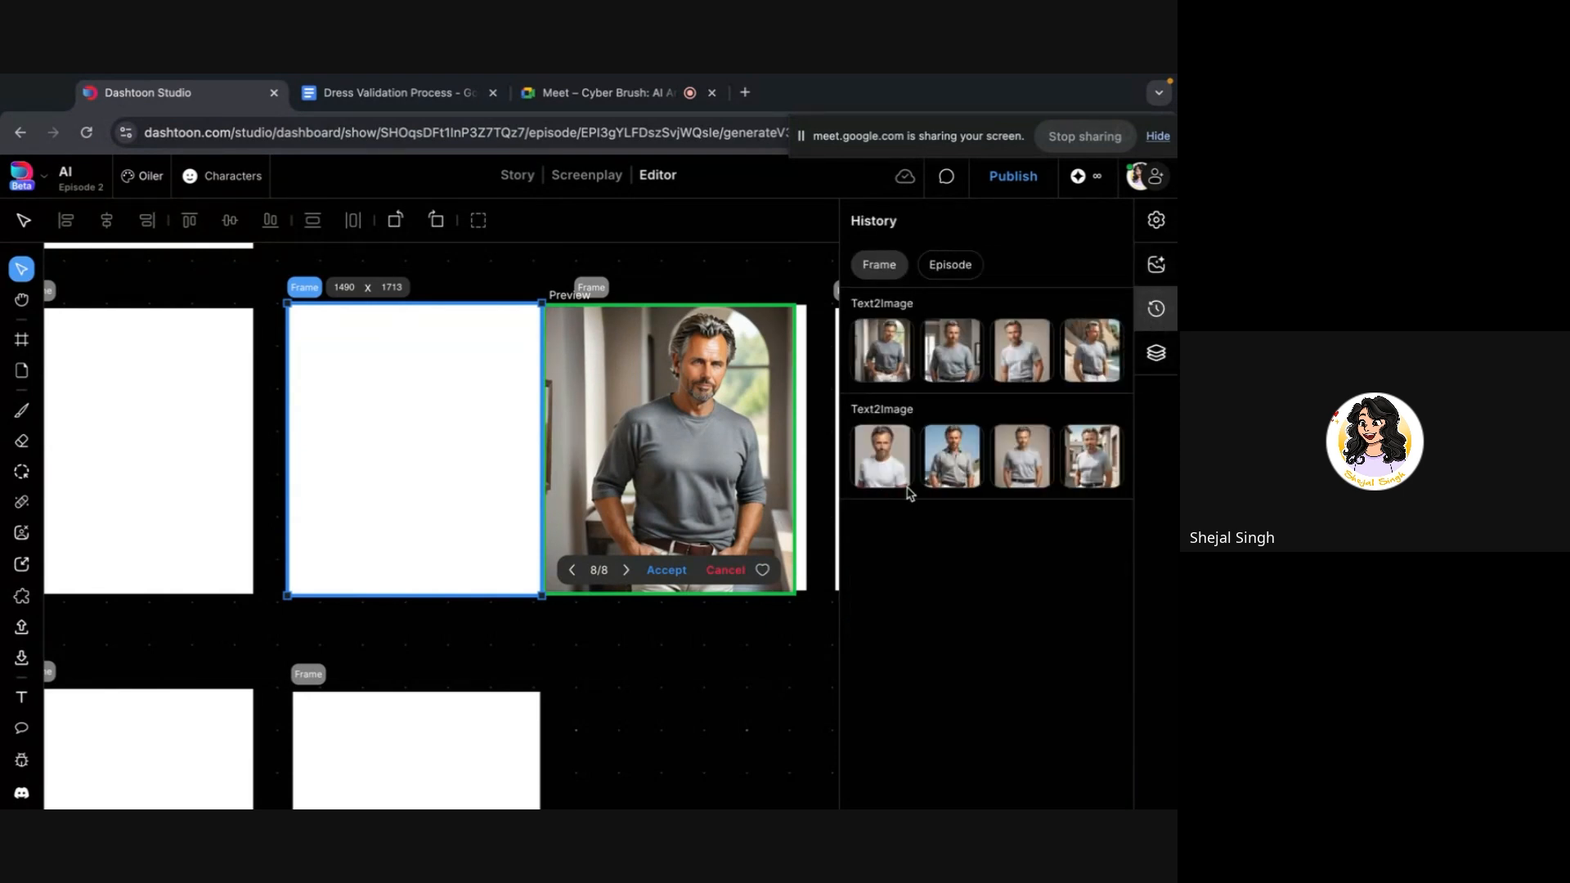
click(880, 475)
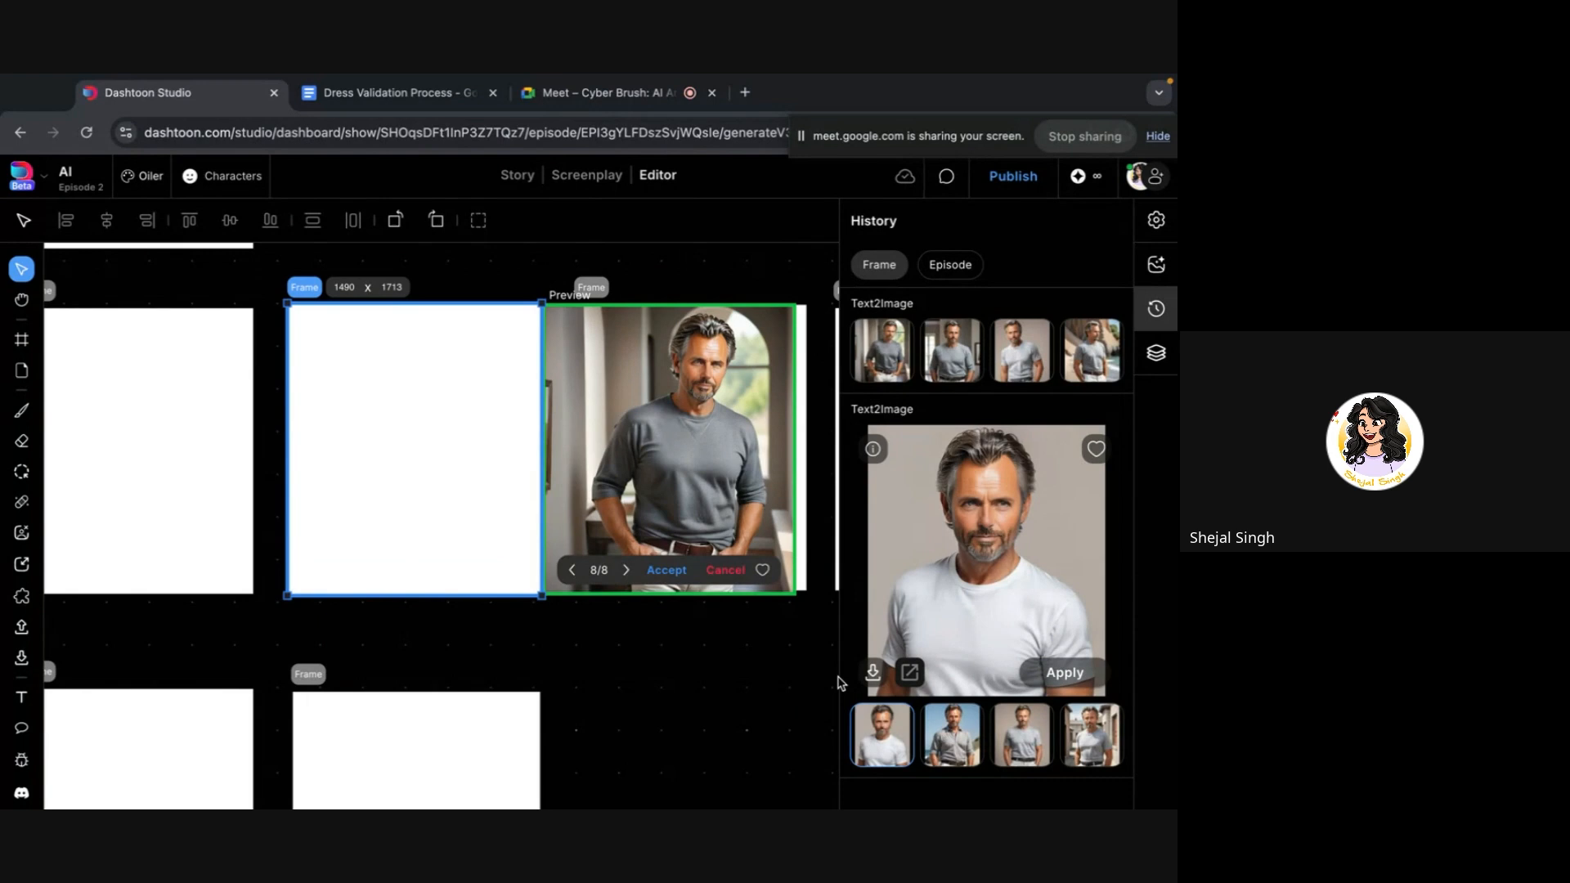
click(946, 739)
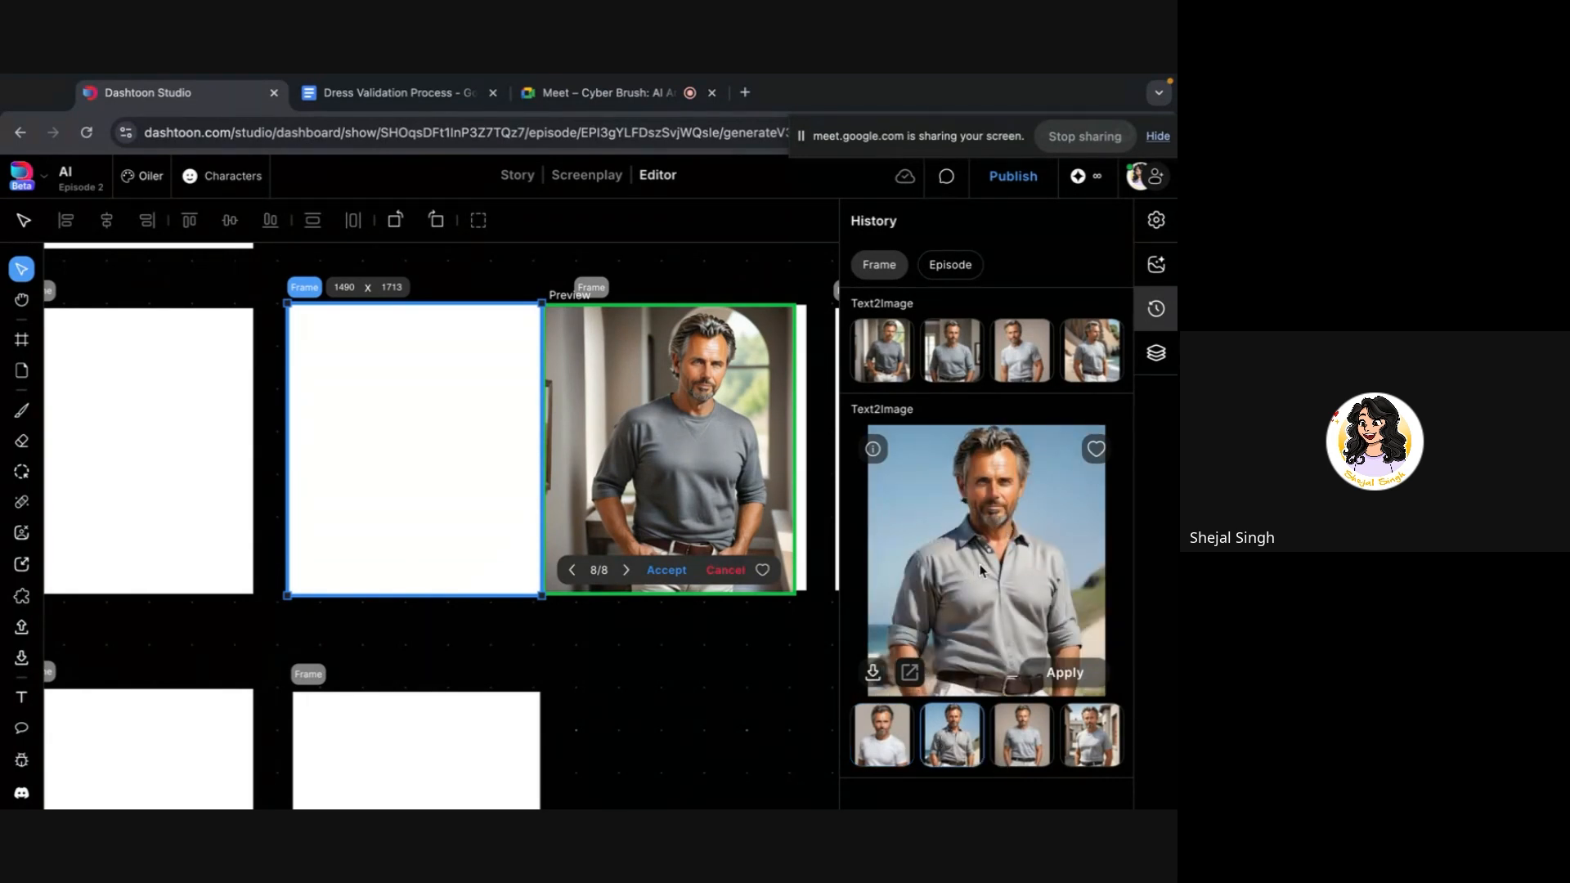
click(1019, 751)
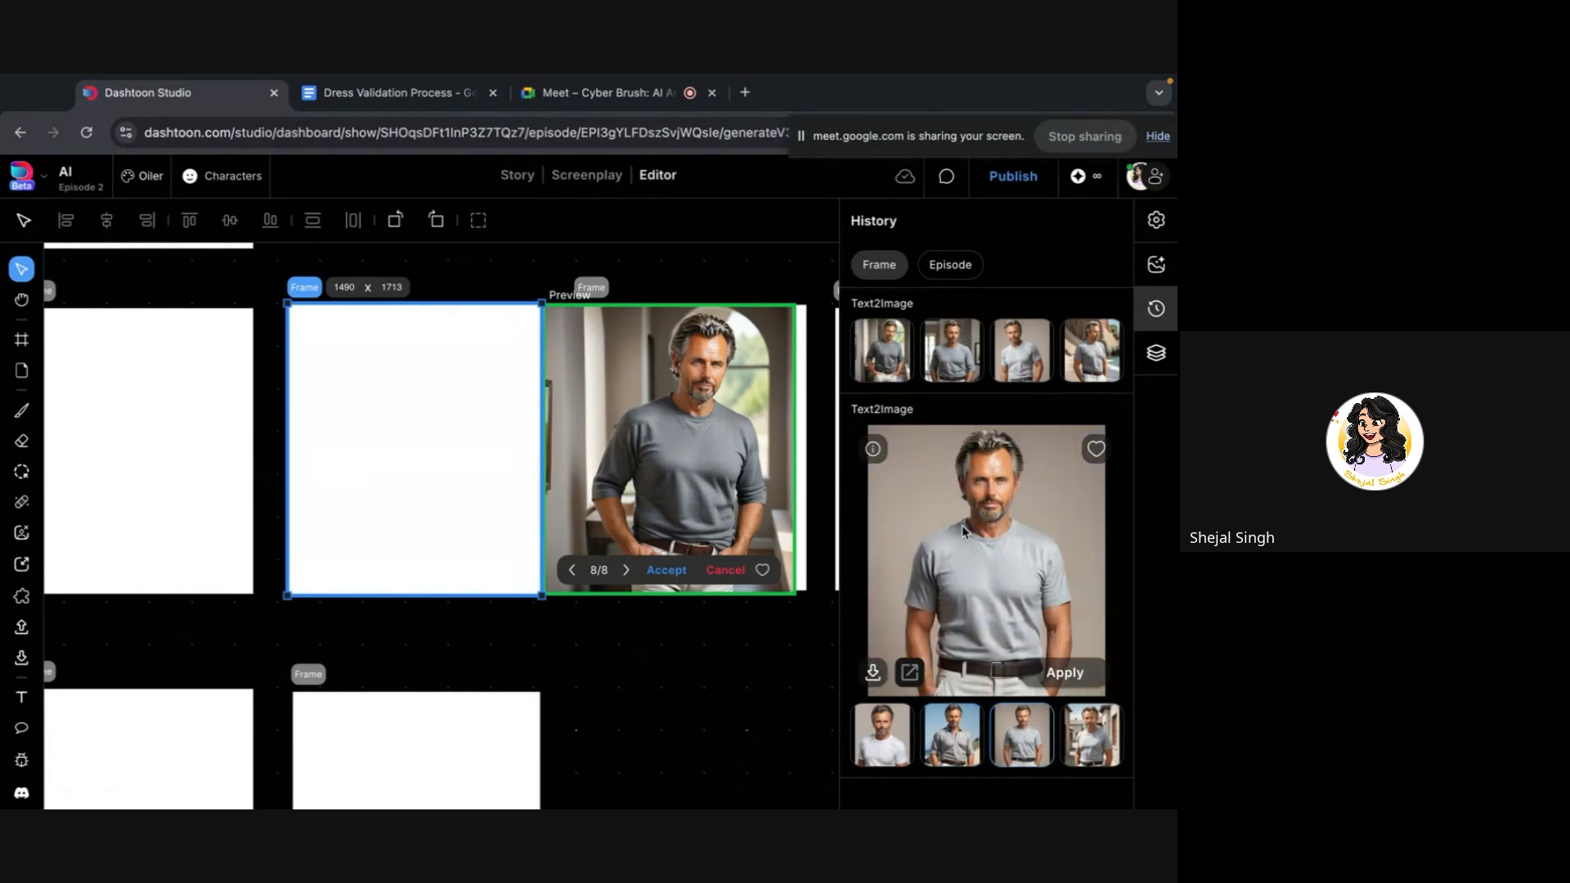
click(1098, 732)
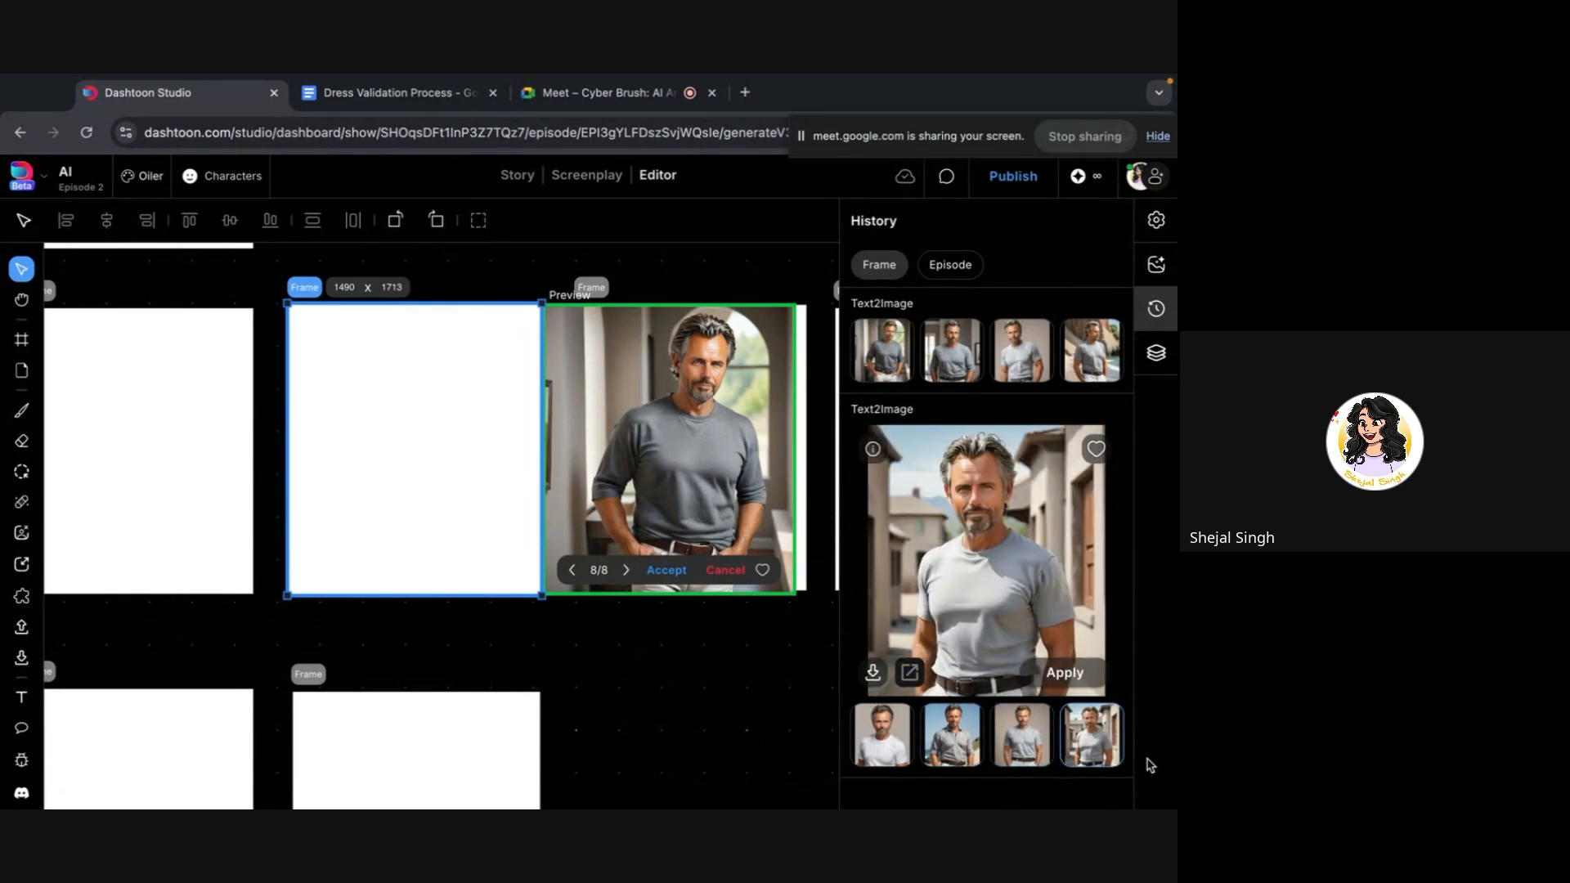
scroll(1070, 760, down, 1)
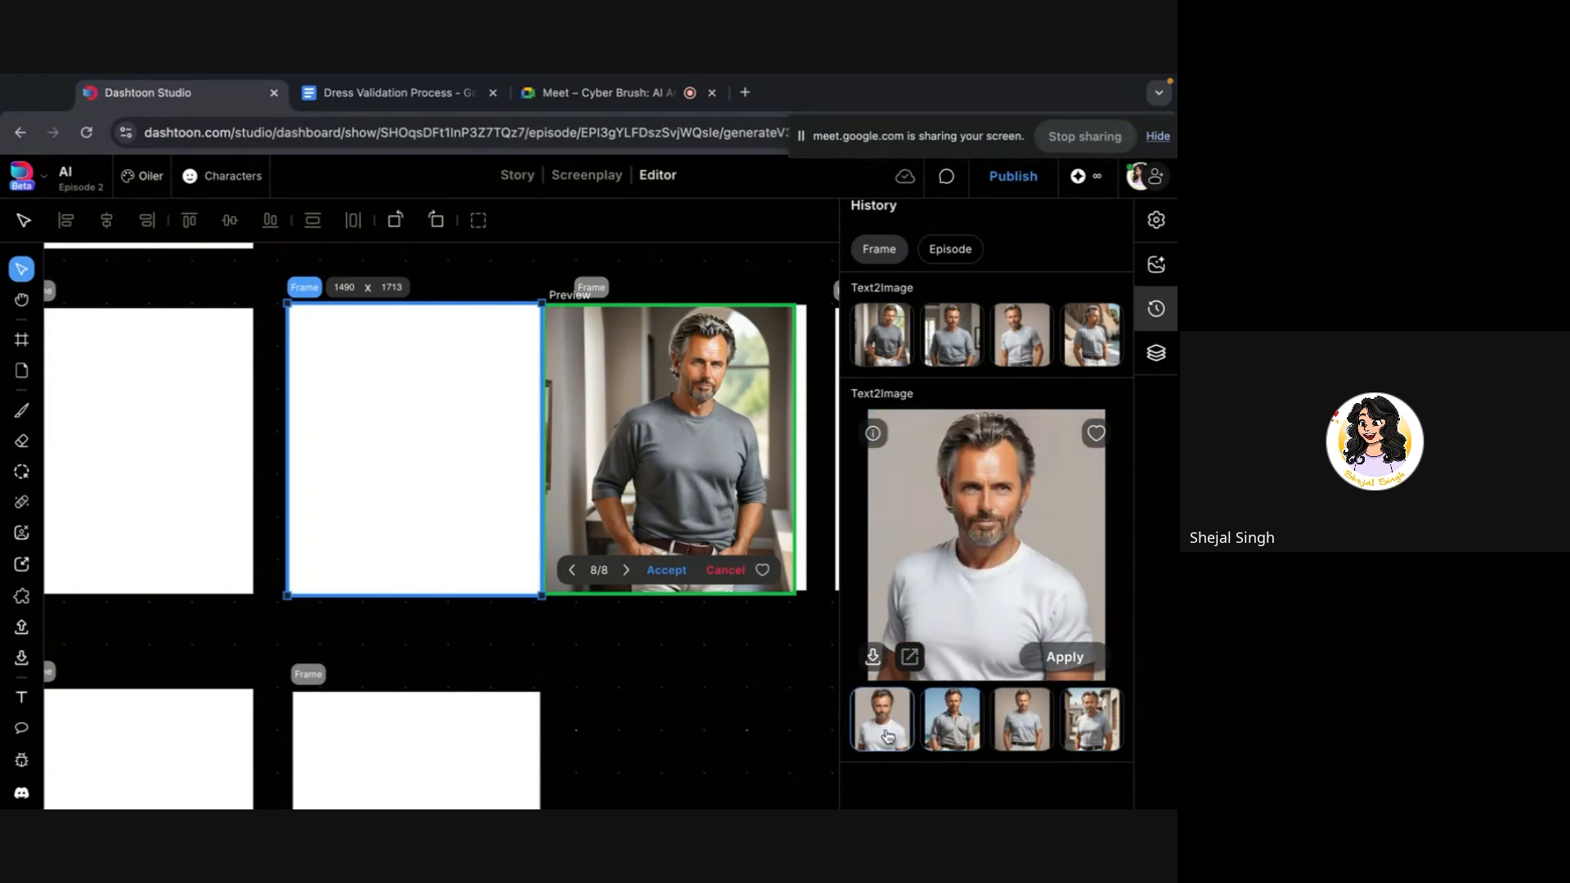
Recheck the wording in the frame's prompt and examine each enlarged image of the first Text2Image set in the history
click(1155, 264)
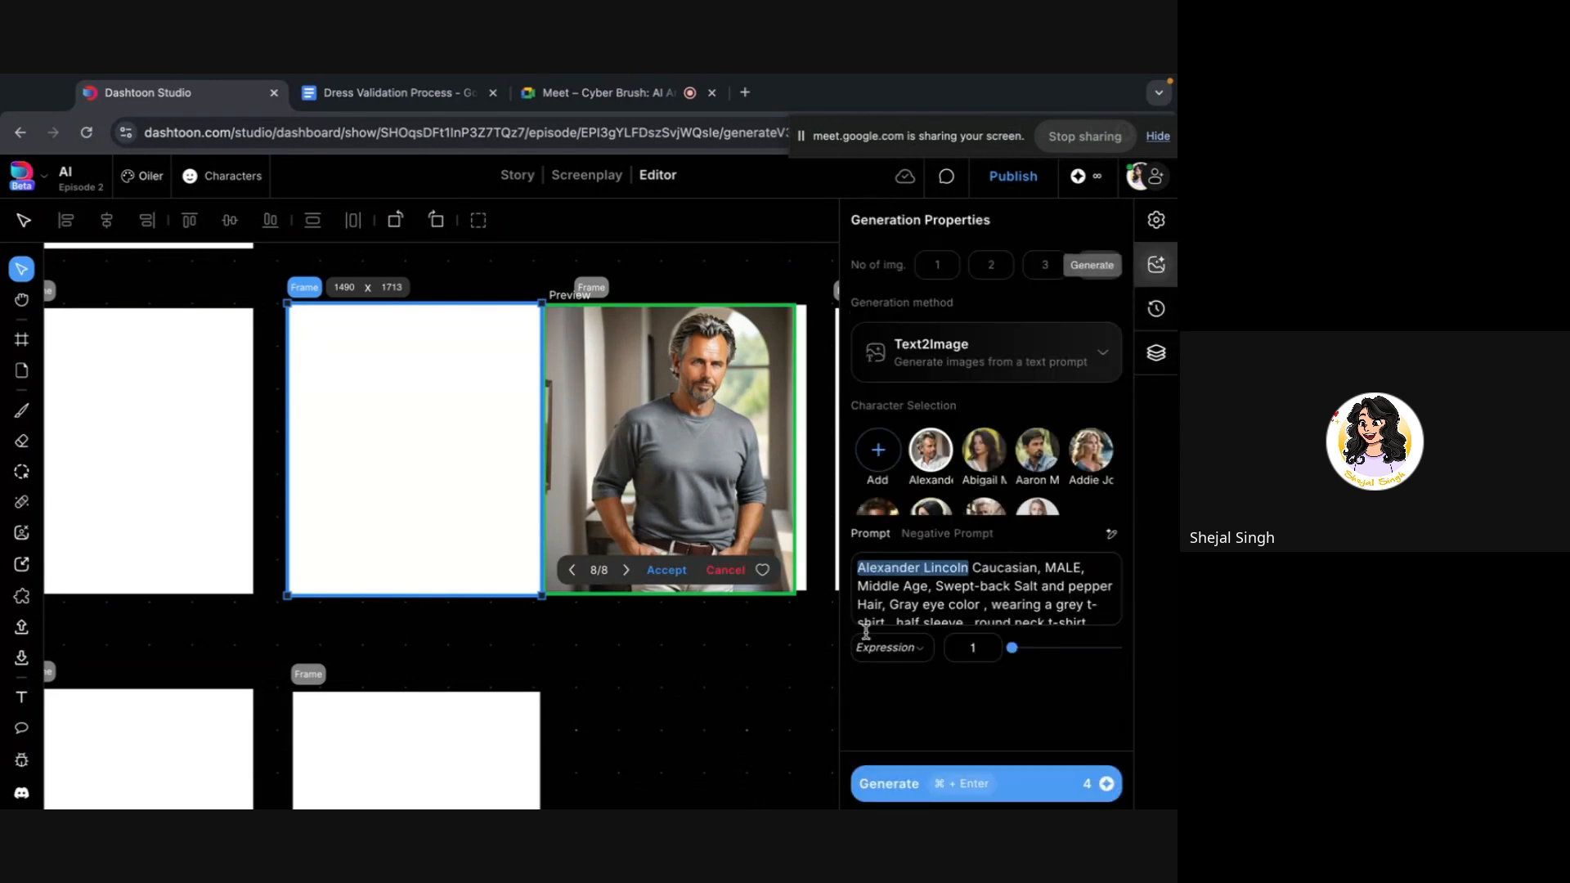
drag(1044, 606, 865, 599)
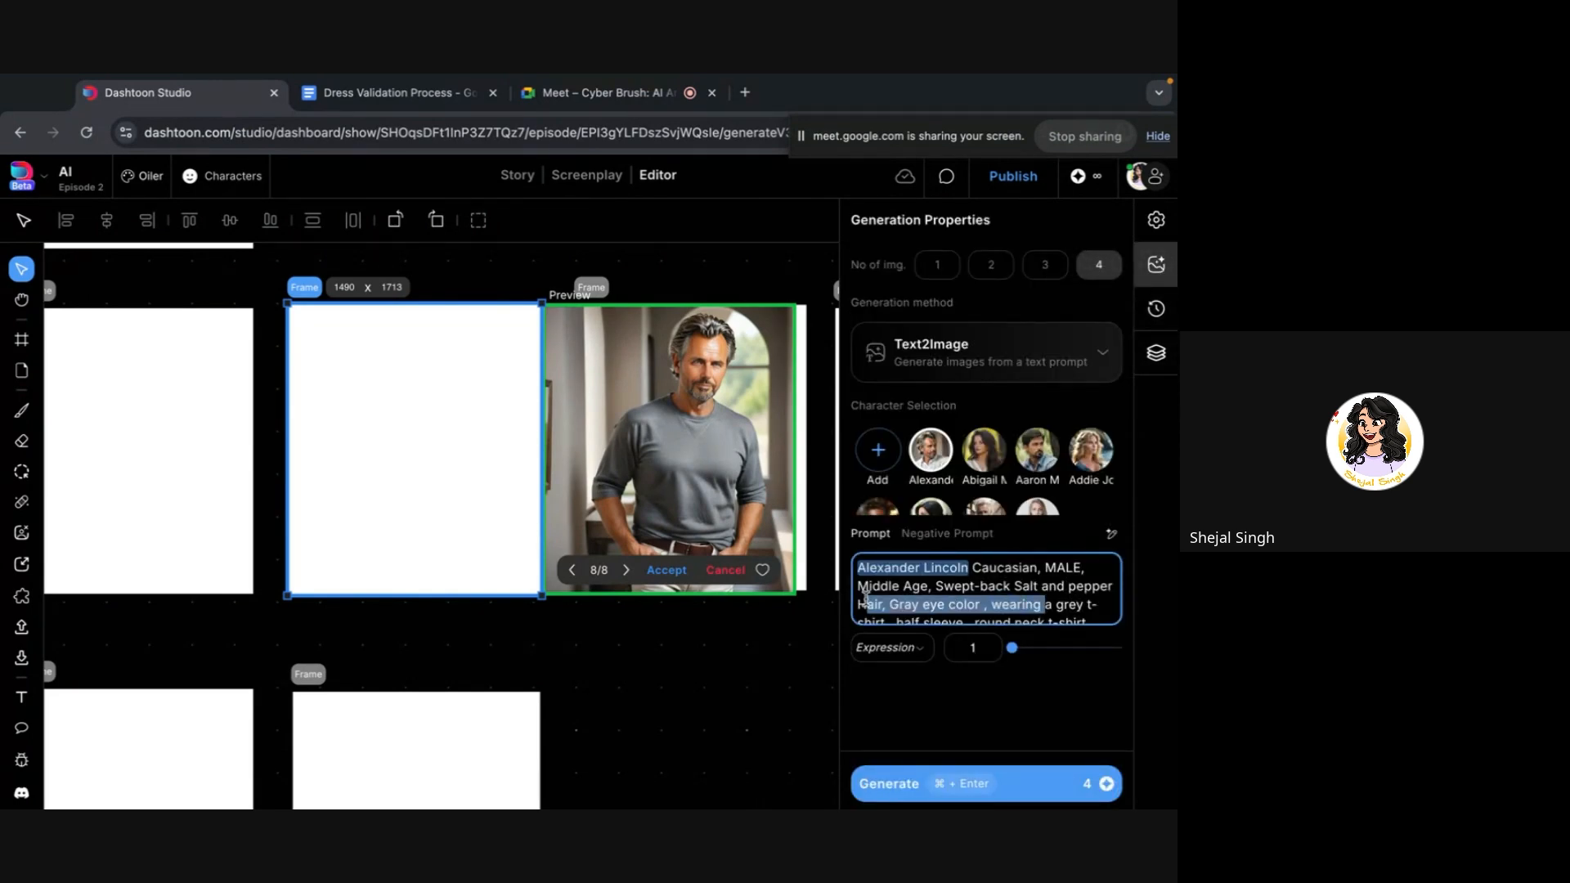
click(1156, 308)
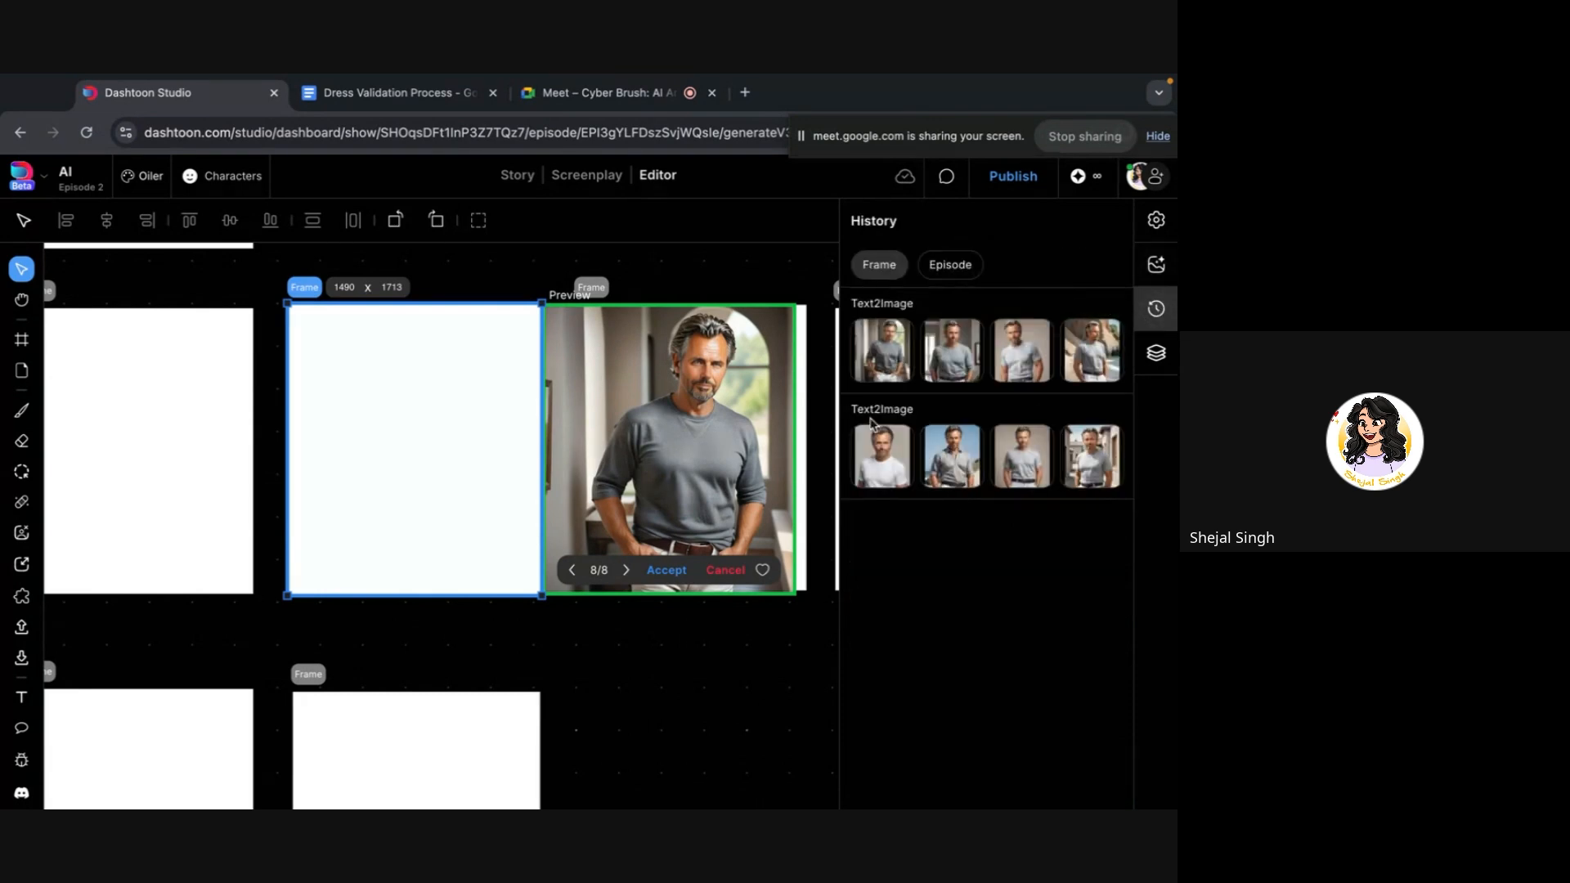
click(883, 365)
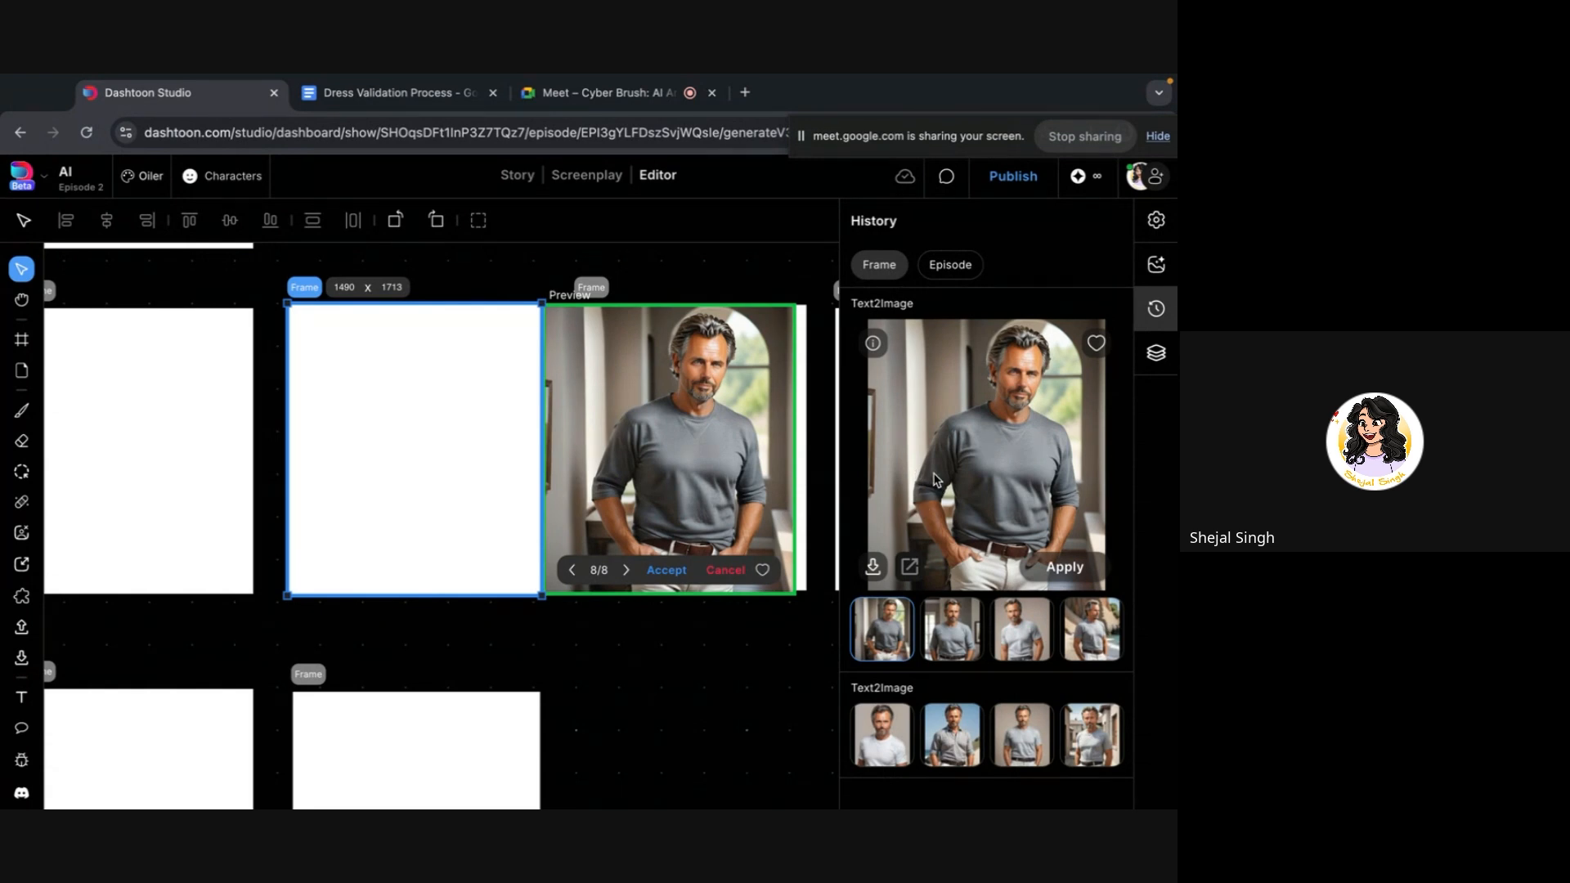
click(963, 638)
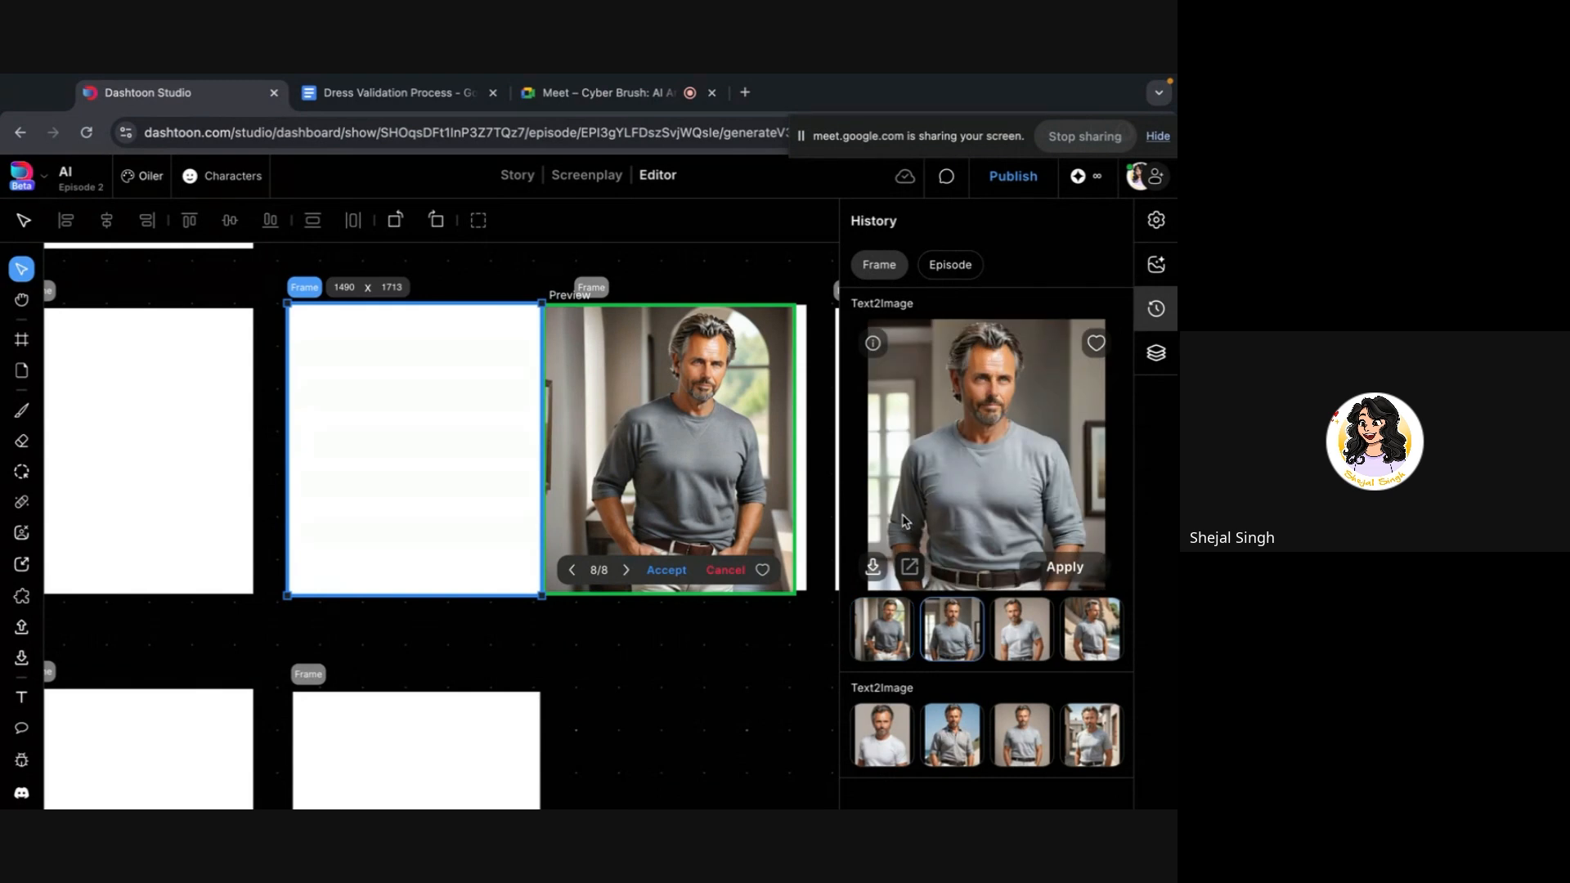
click(1020, 637)
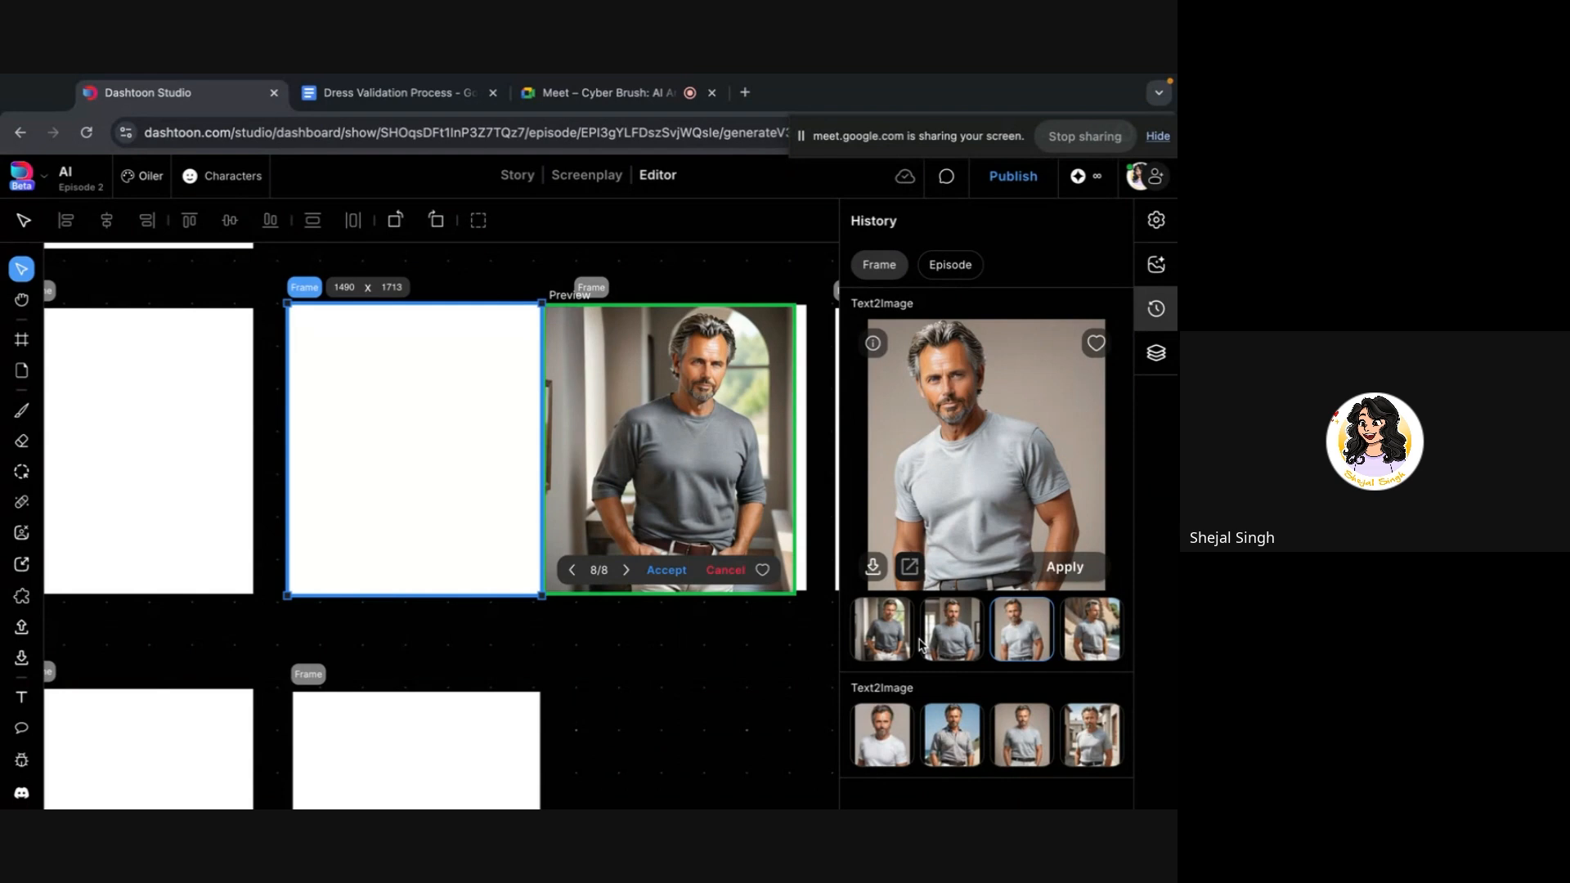
click(951, 646)
click(876, 646)
click(1016, 642)
click(1101, 653)
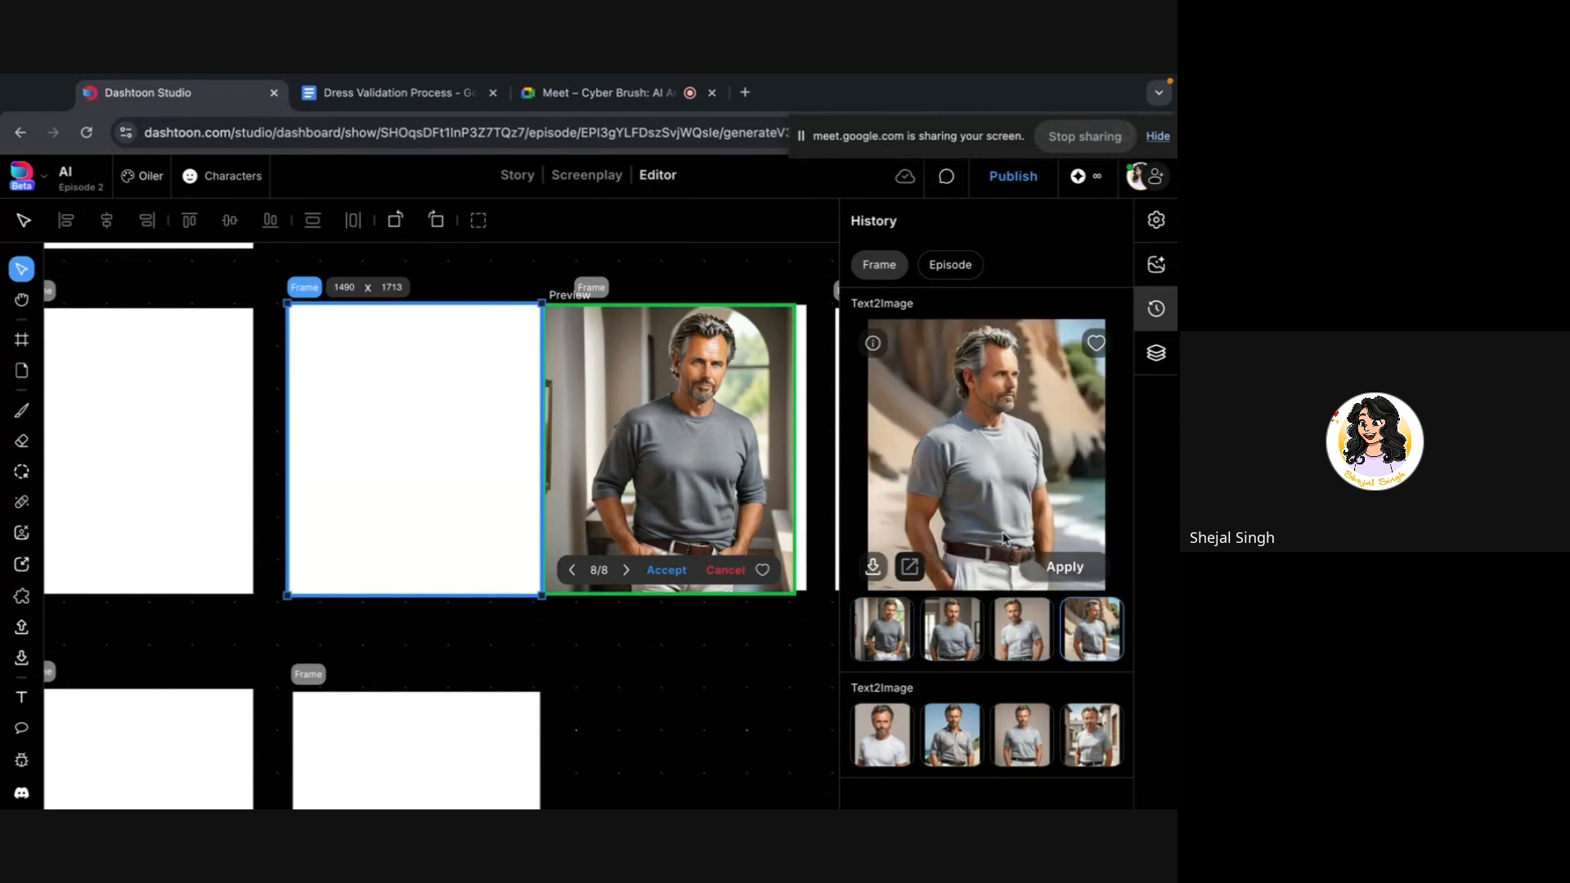
Alternate between the third and fourth images of the first Text2Image set and compare their t-shirts and trousers
click(1032, 639)
click(1090, 639)
click(1035, 637)
click(1075, 638)
click(1019, 638)
scroll(1019, 638, down, 1)
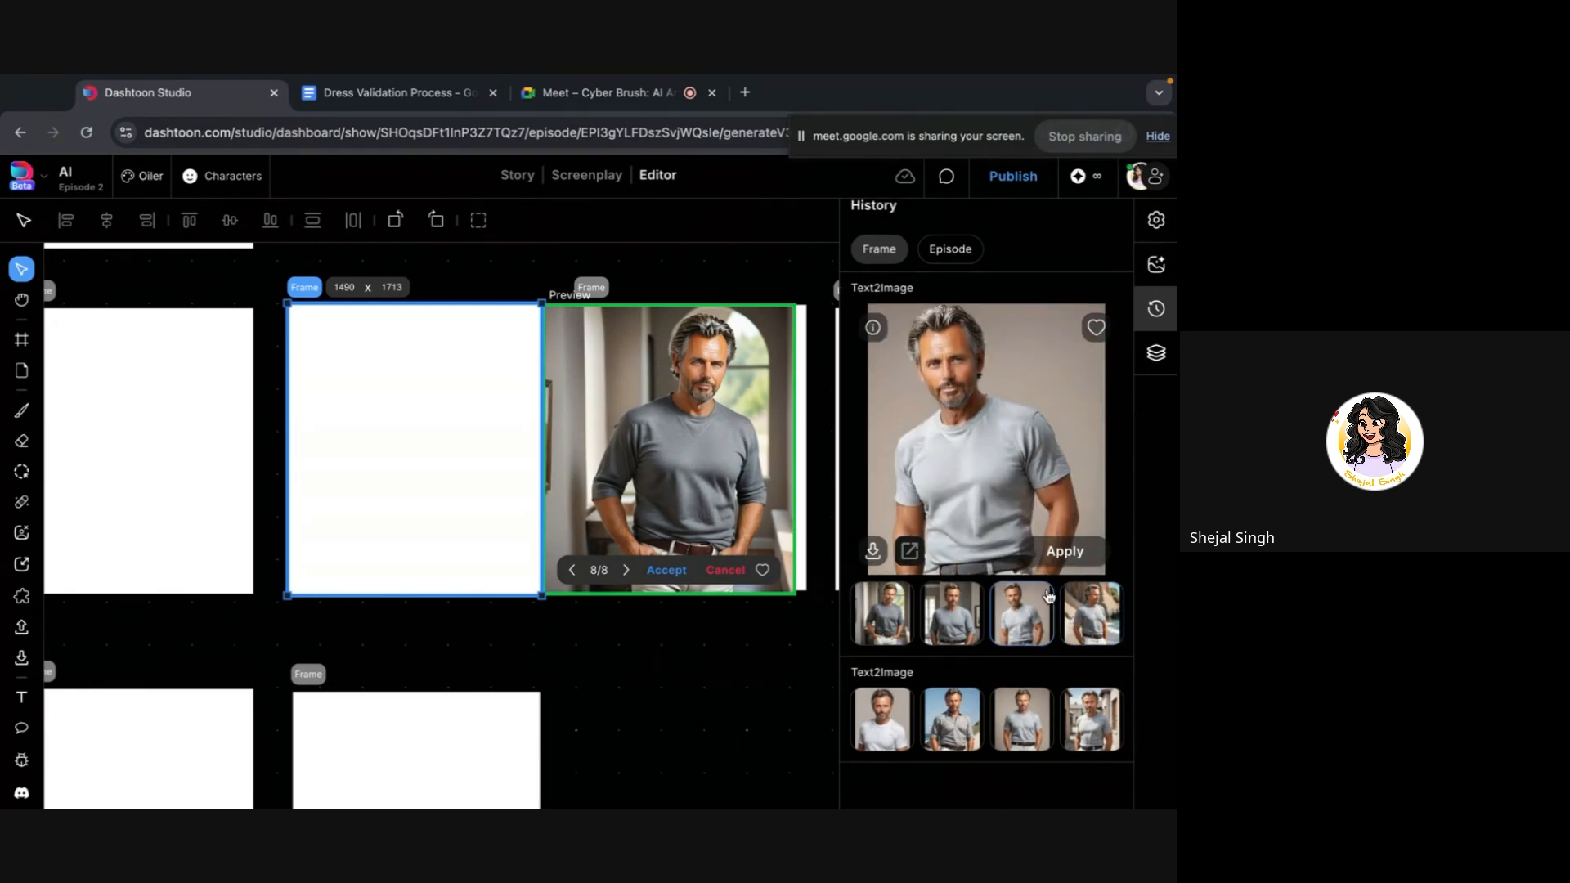
Compare the last two images of both Text2Image sets and enlarge the fourth image of the first set, showing white trousers
click(1074, 645)
click(1037, 724)
click(1104, 733)
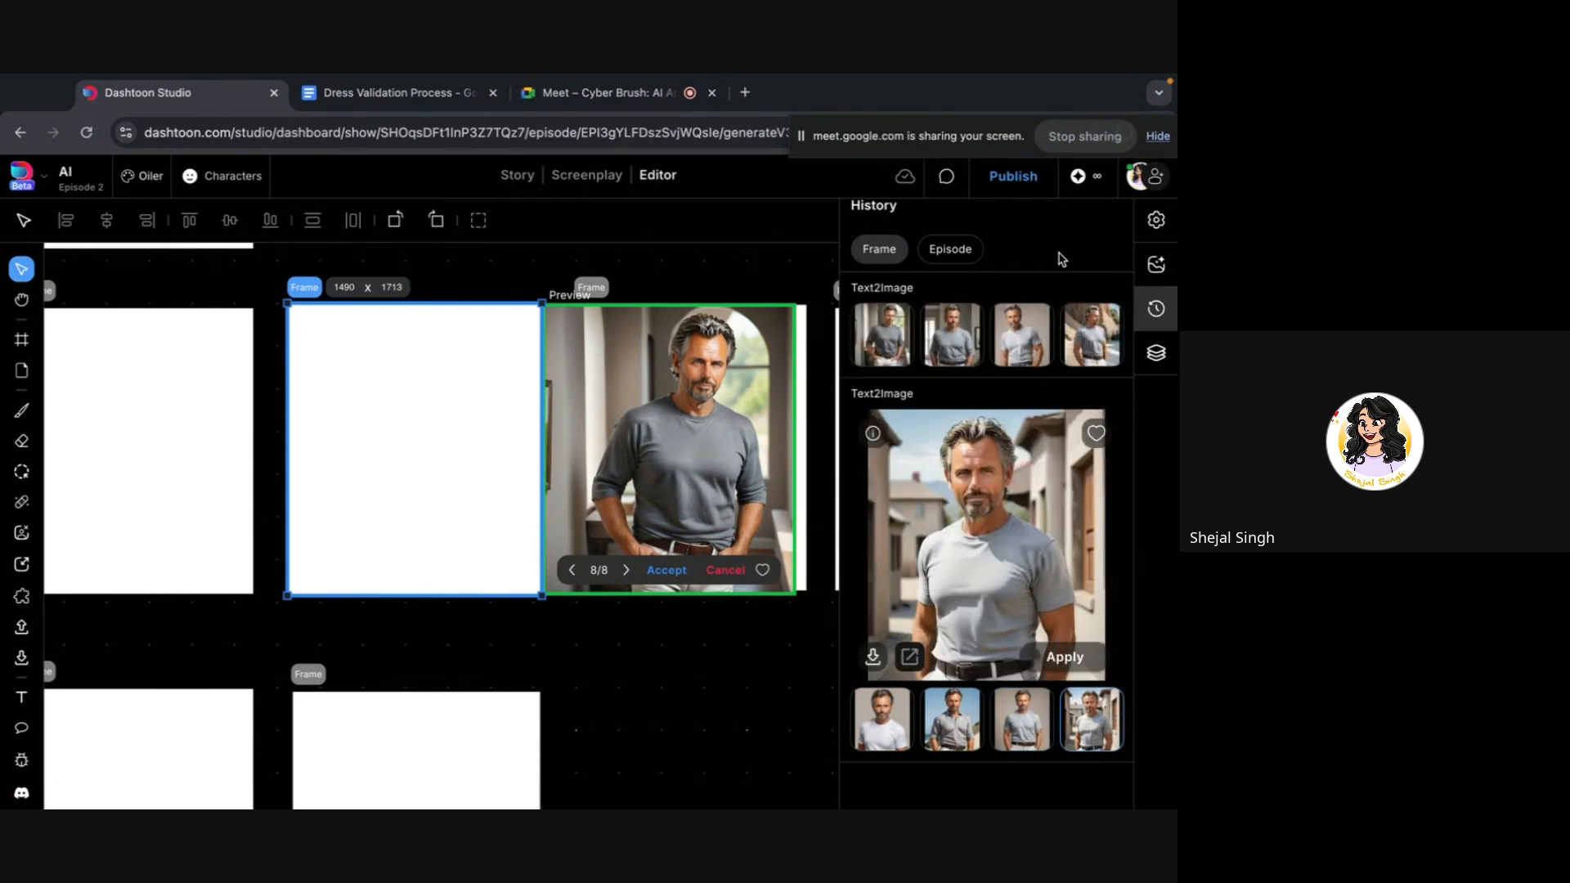
click(1028, 353)
click(1092, 615)
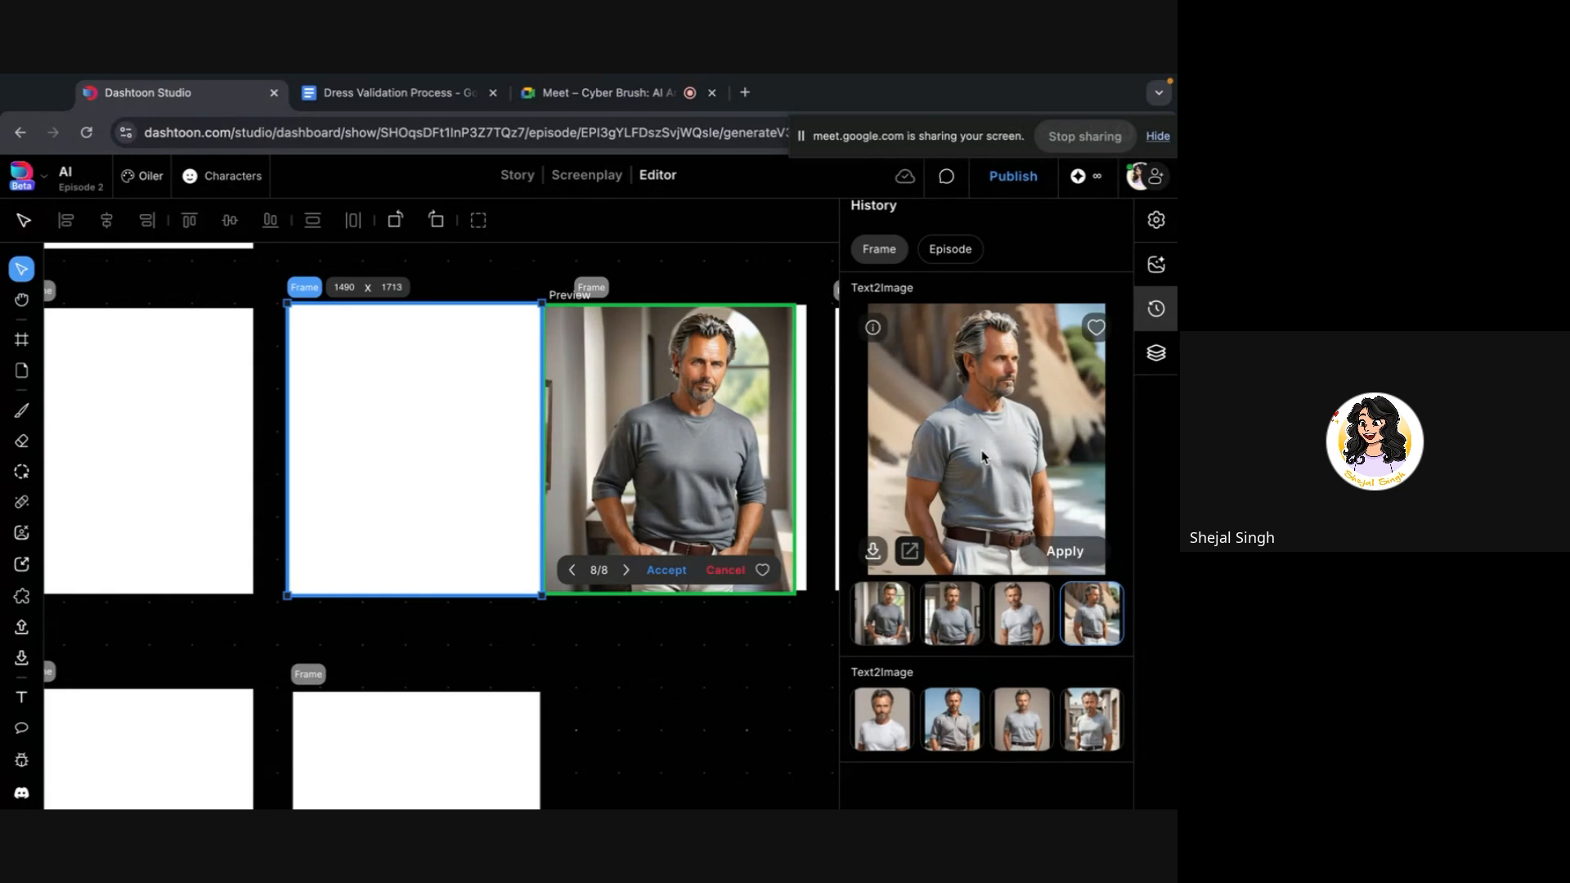
View the neighbouring frame's grey t-shirt preview for comparison, then return to this frame and consult the "Cloths" checklist of style, color and details
click(217, 434)
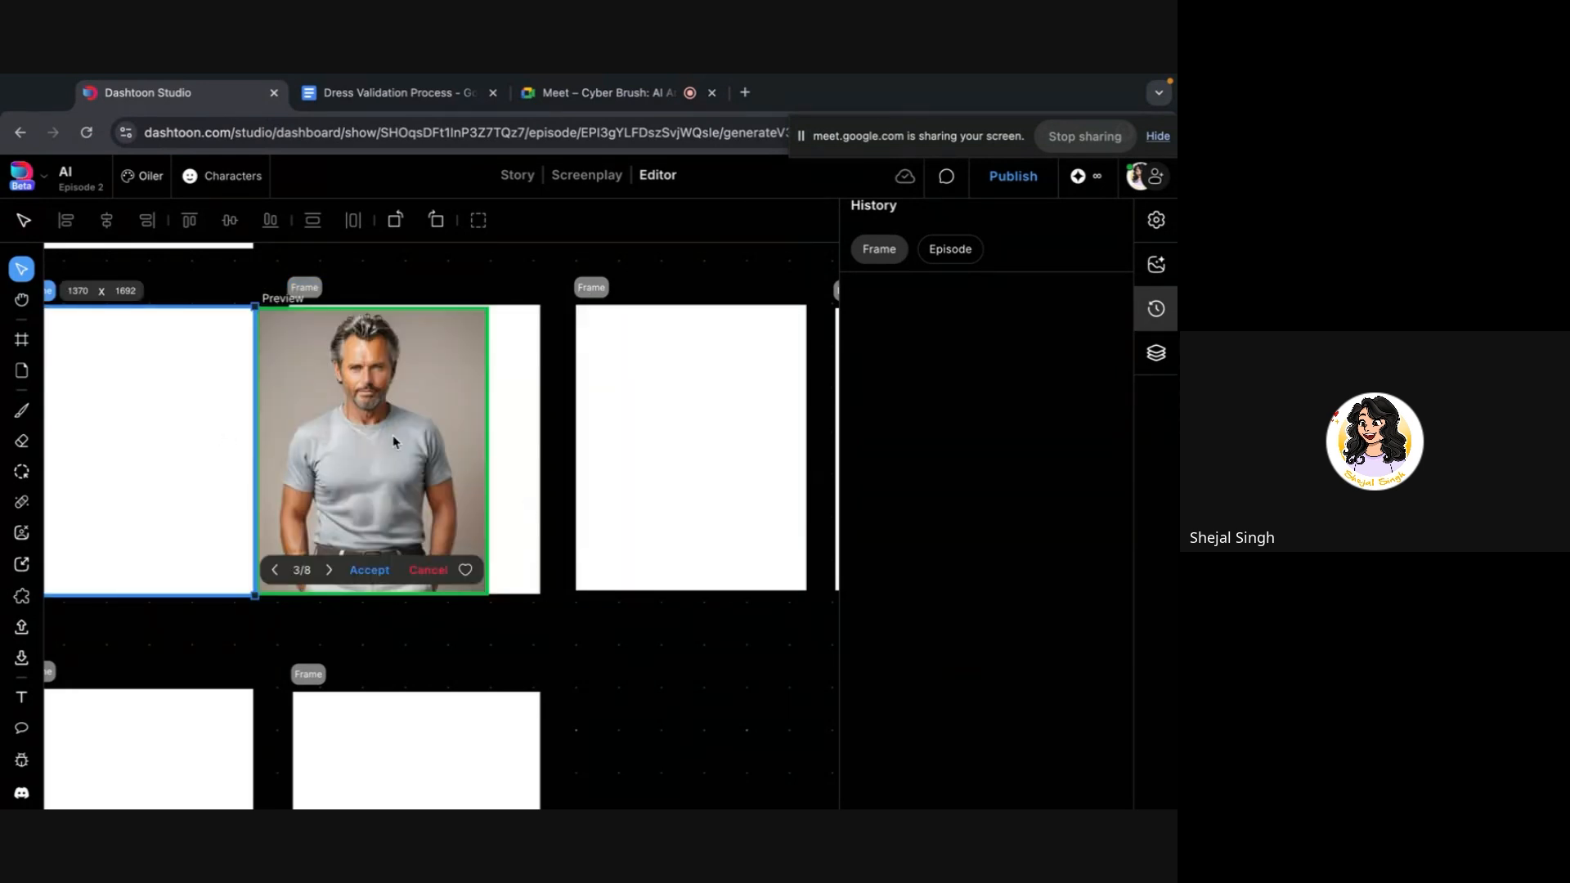
click(519, 541)
scroll(442, 628, down, 5)
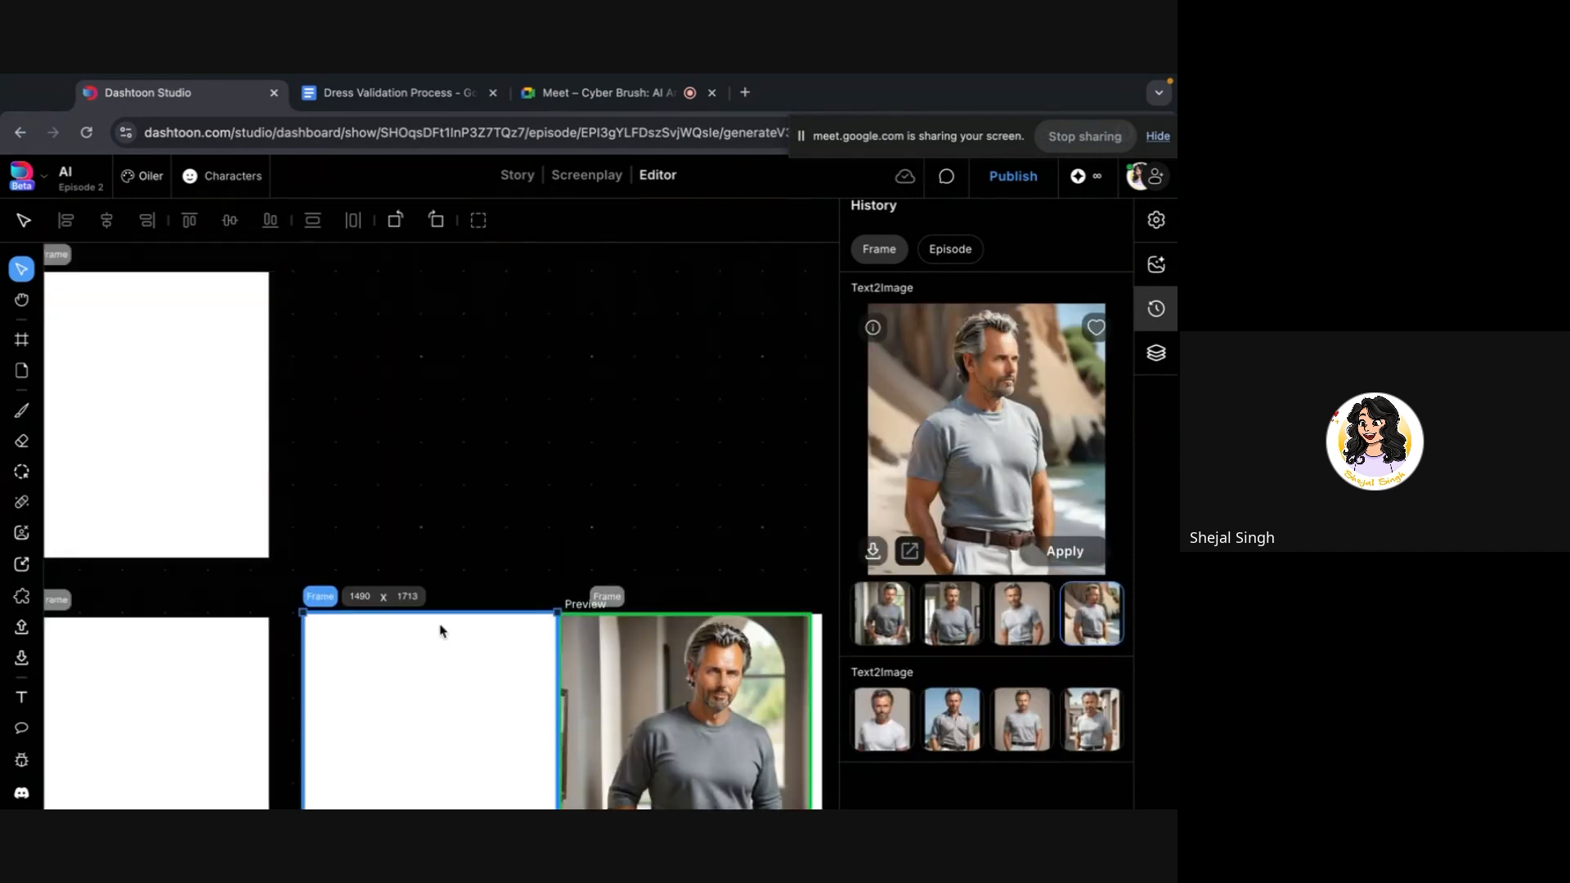
scroll(441, 630, up, 2)
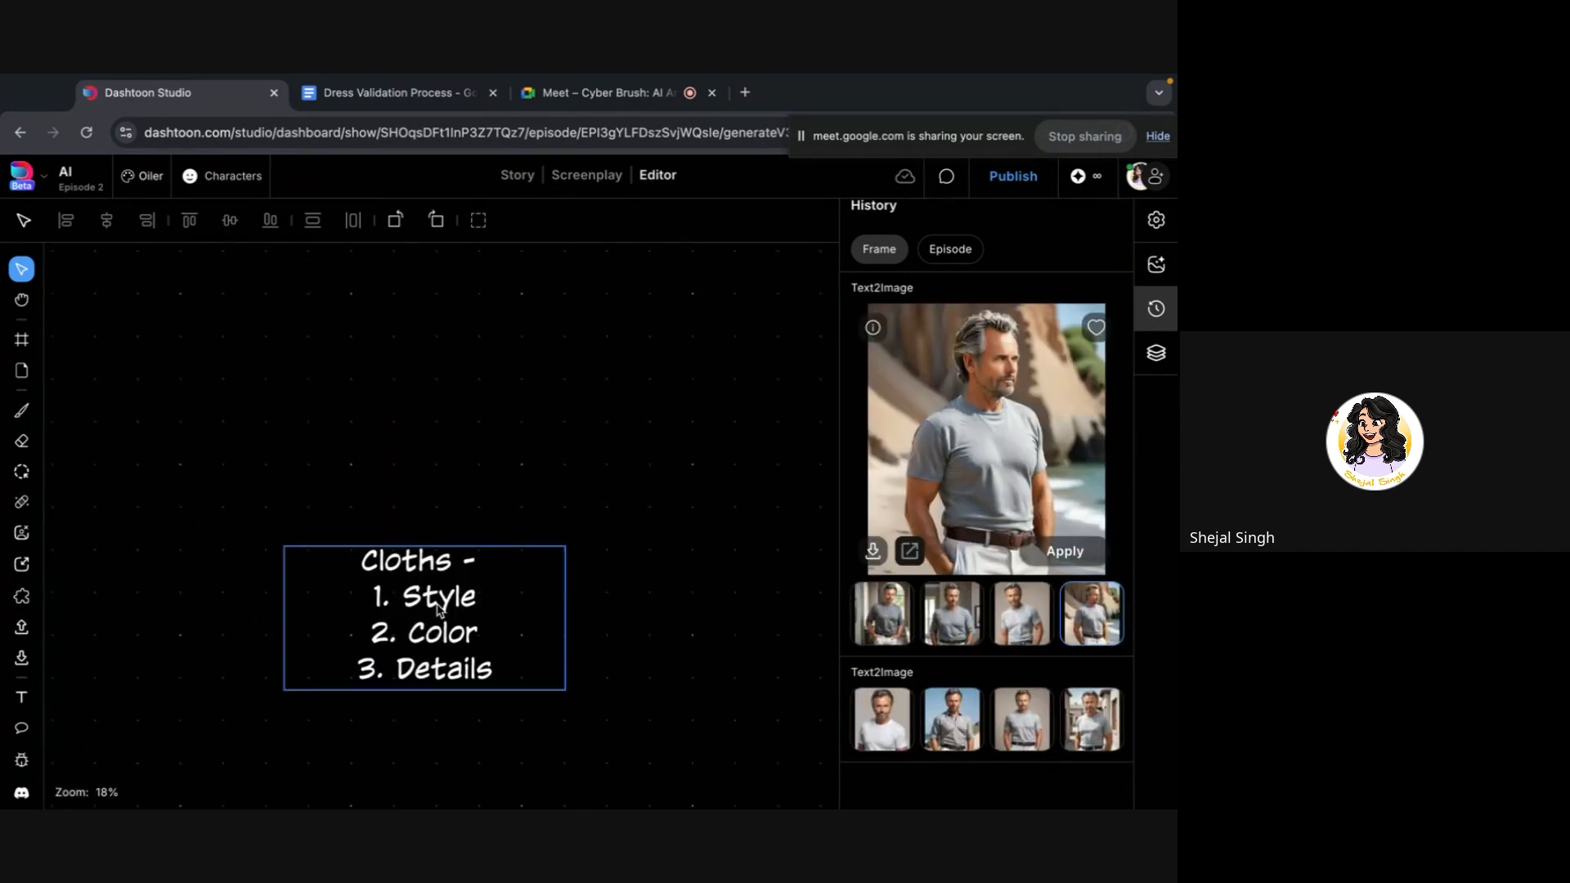
scroll(438, 610, down, 10)
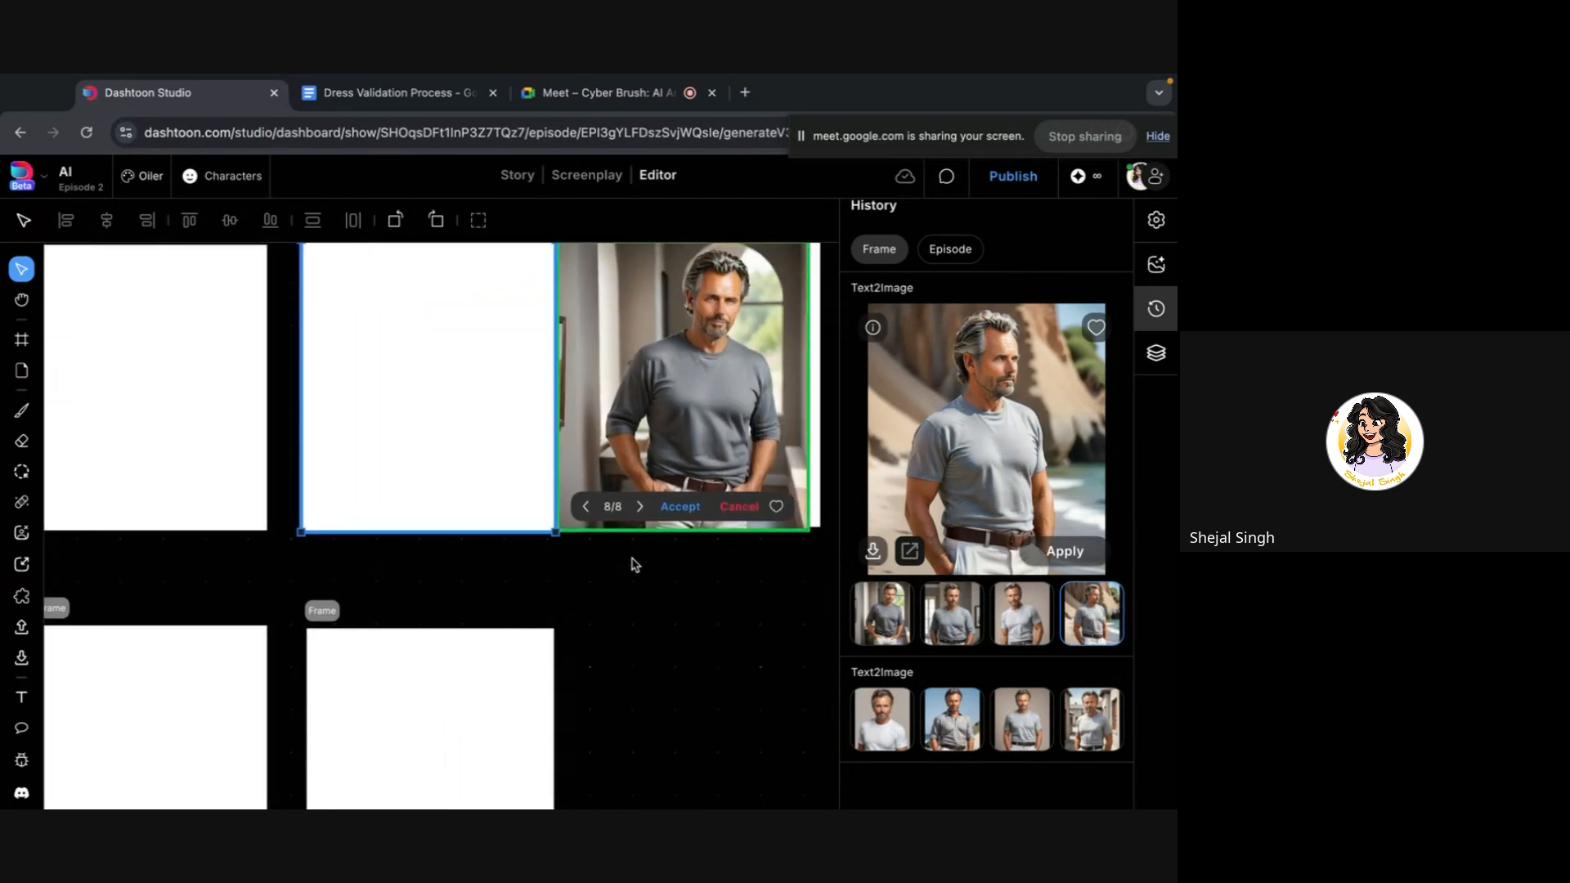
scroll(631, 564, up, 2)
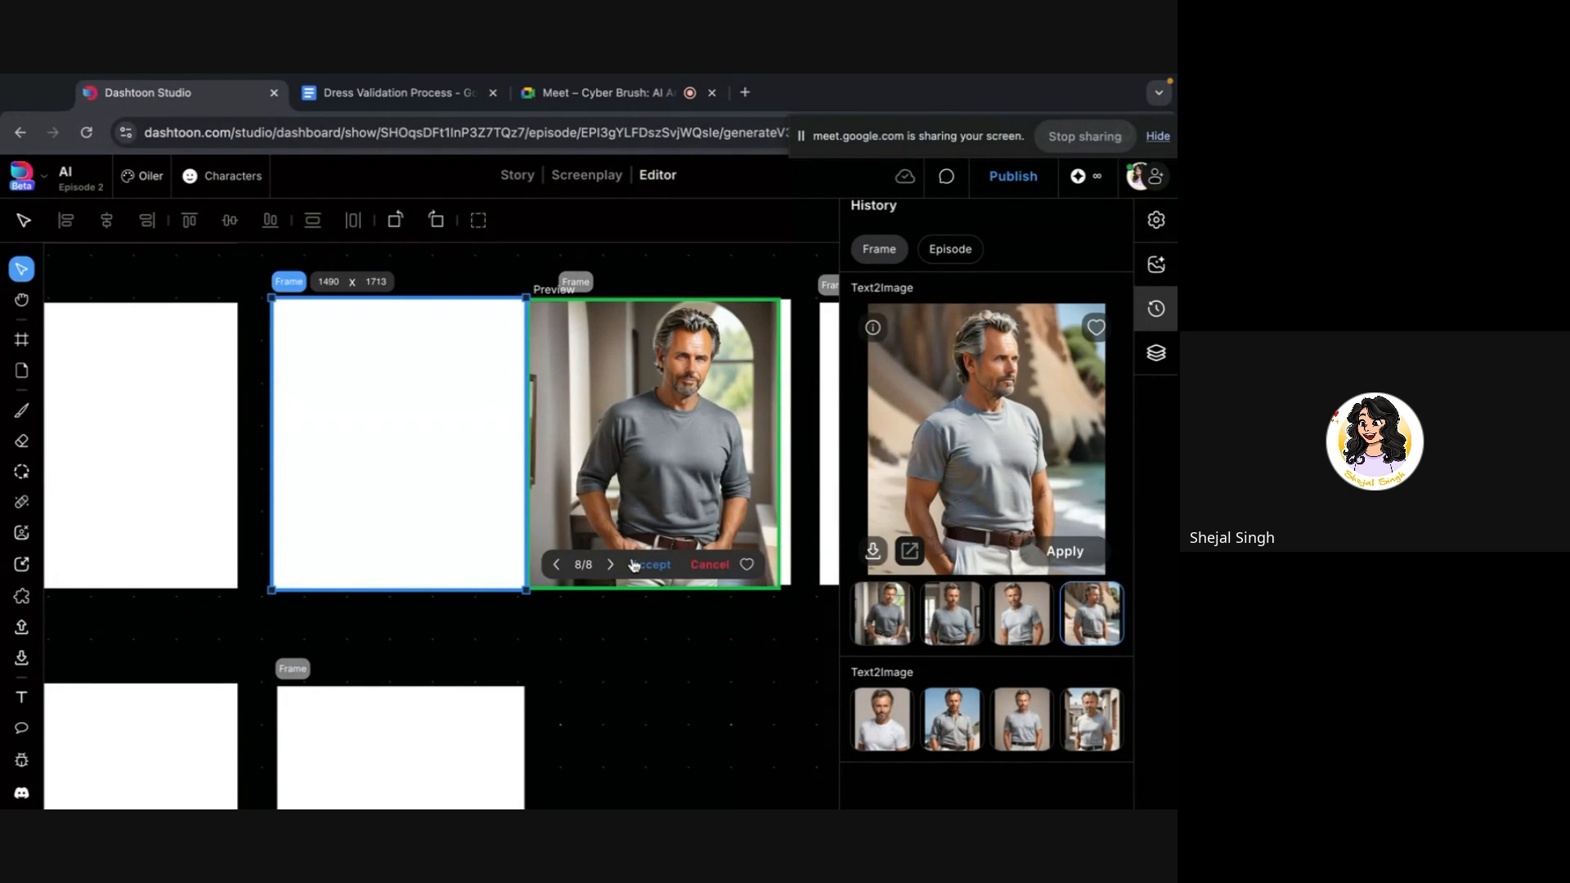
View the grey polo t-shirt preview of the third frame in the middle row
click(667, 642)
scroll(667, 642, right, 4)
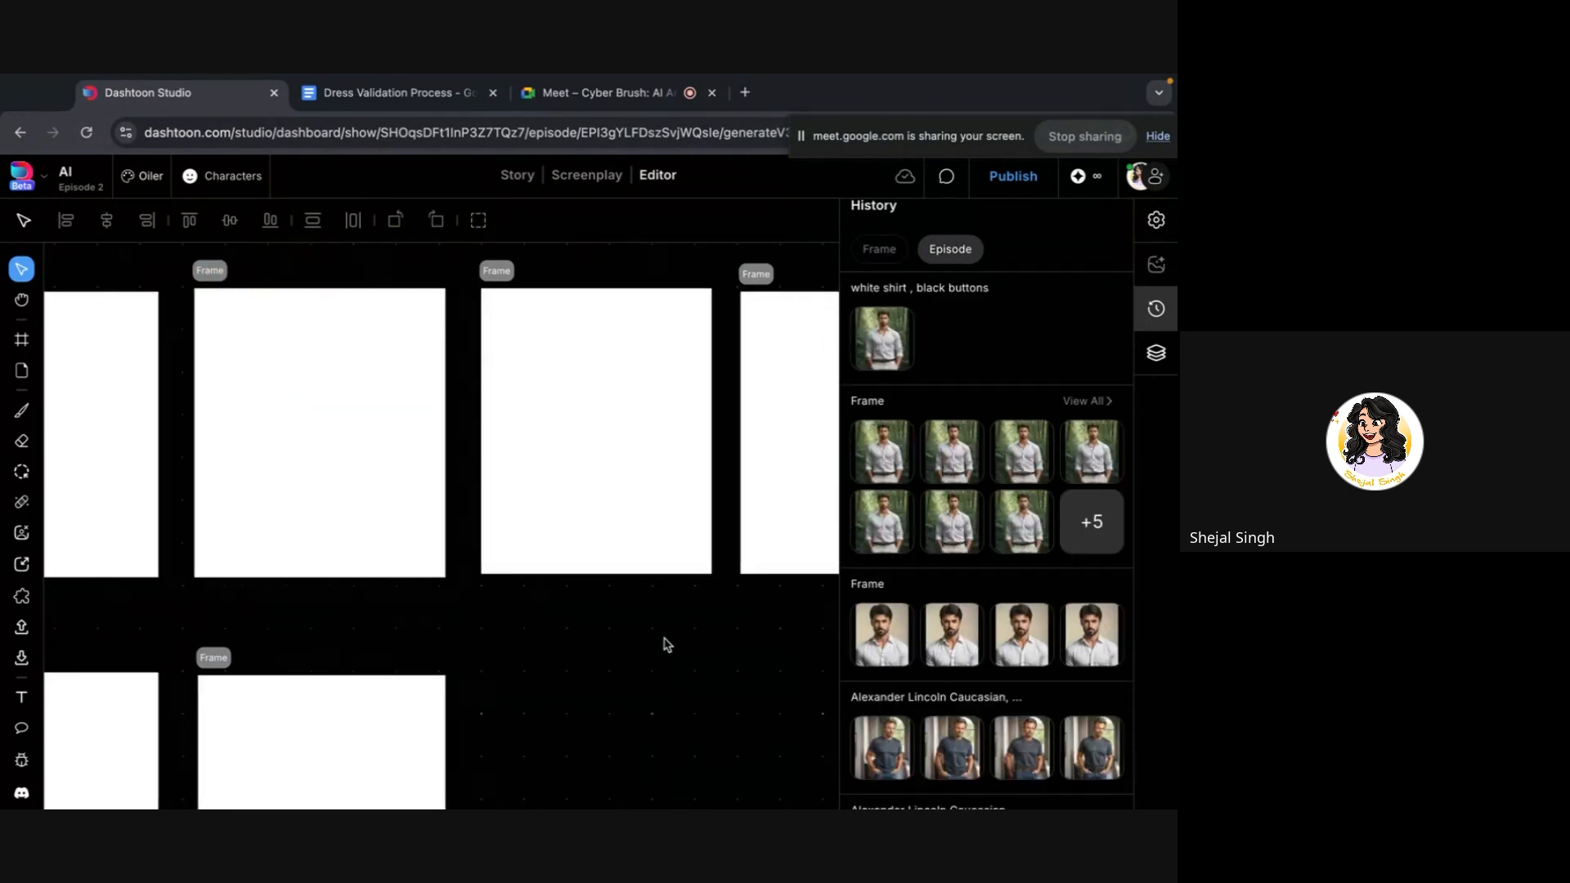
click(490, 469)
scroll(491, 468, right, 3)
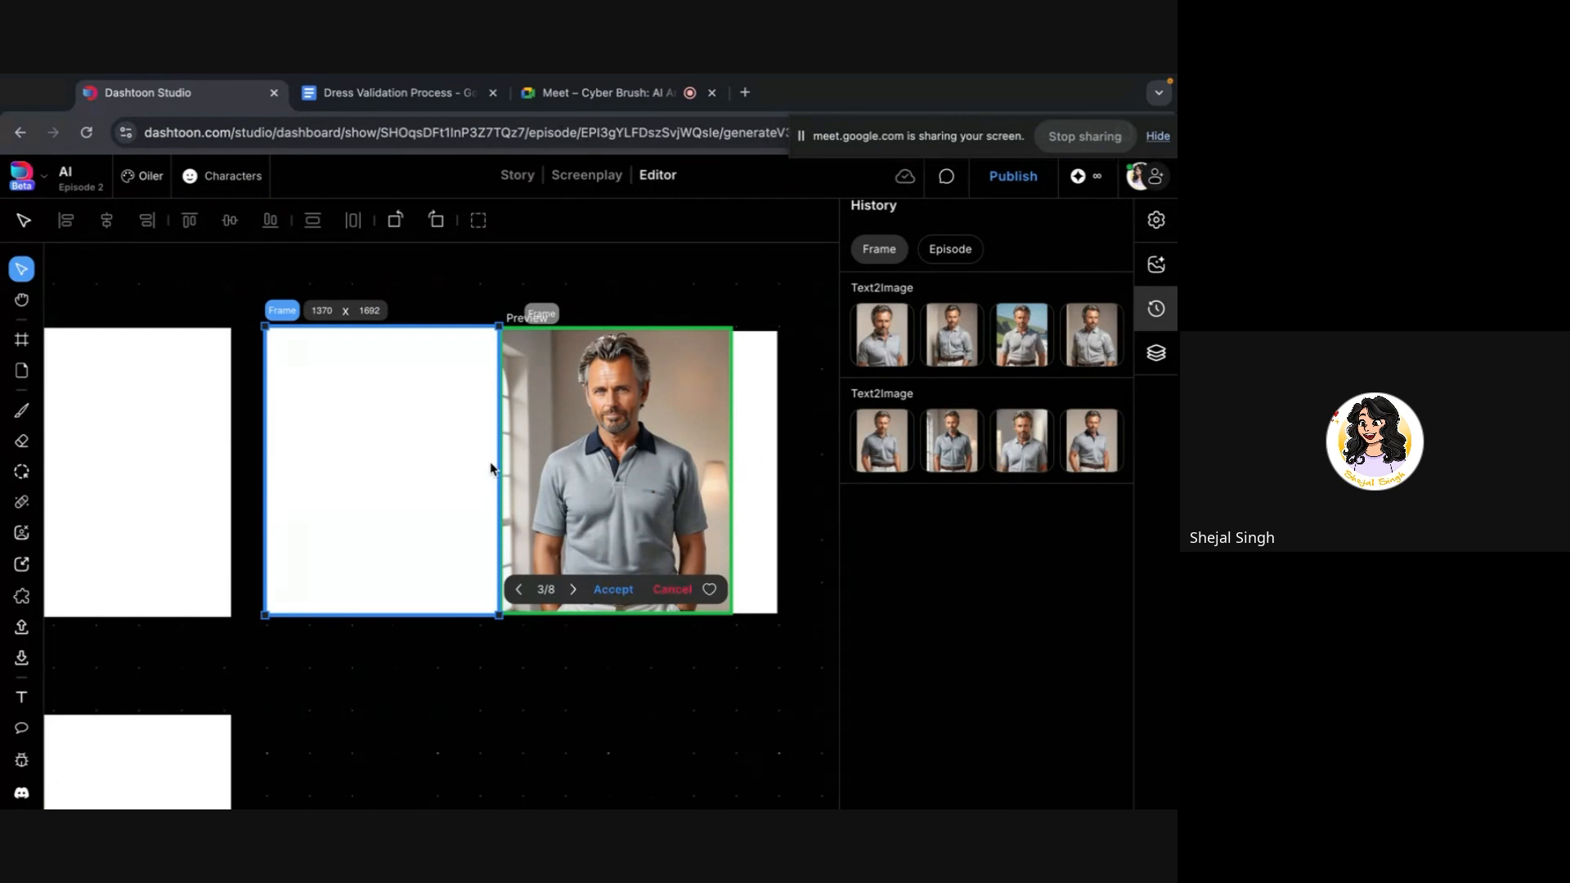
Compare the grey t-shirt previews of the first and second frames in the middle row
click(385, 652)
scroll(385, 652, down, 5)
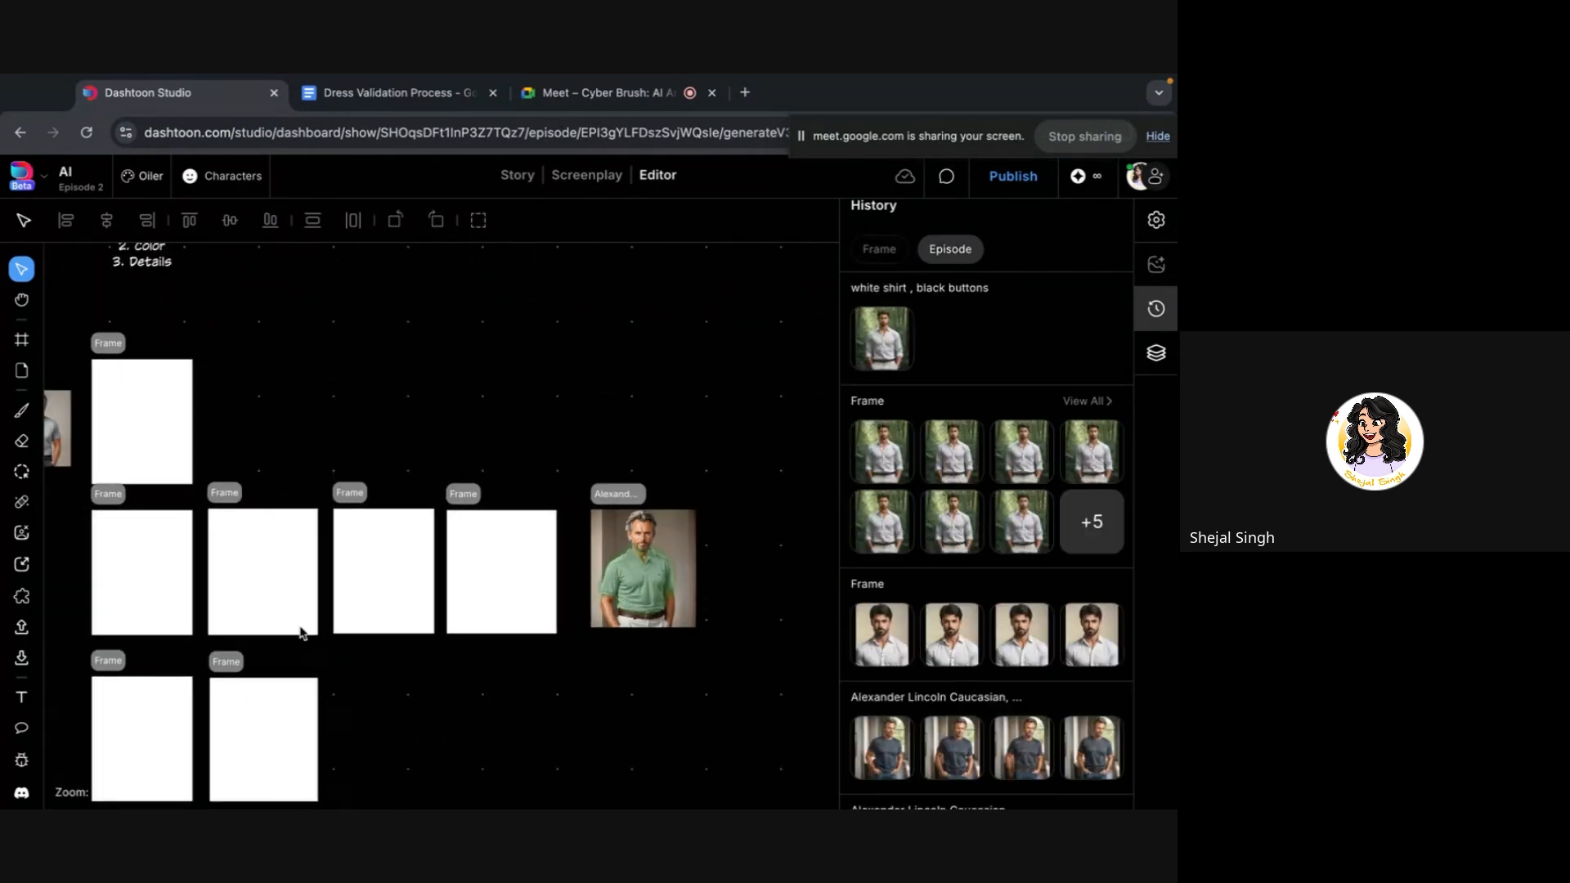
click(275, 621)
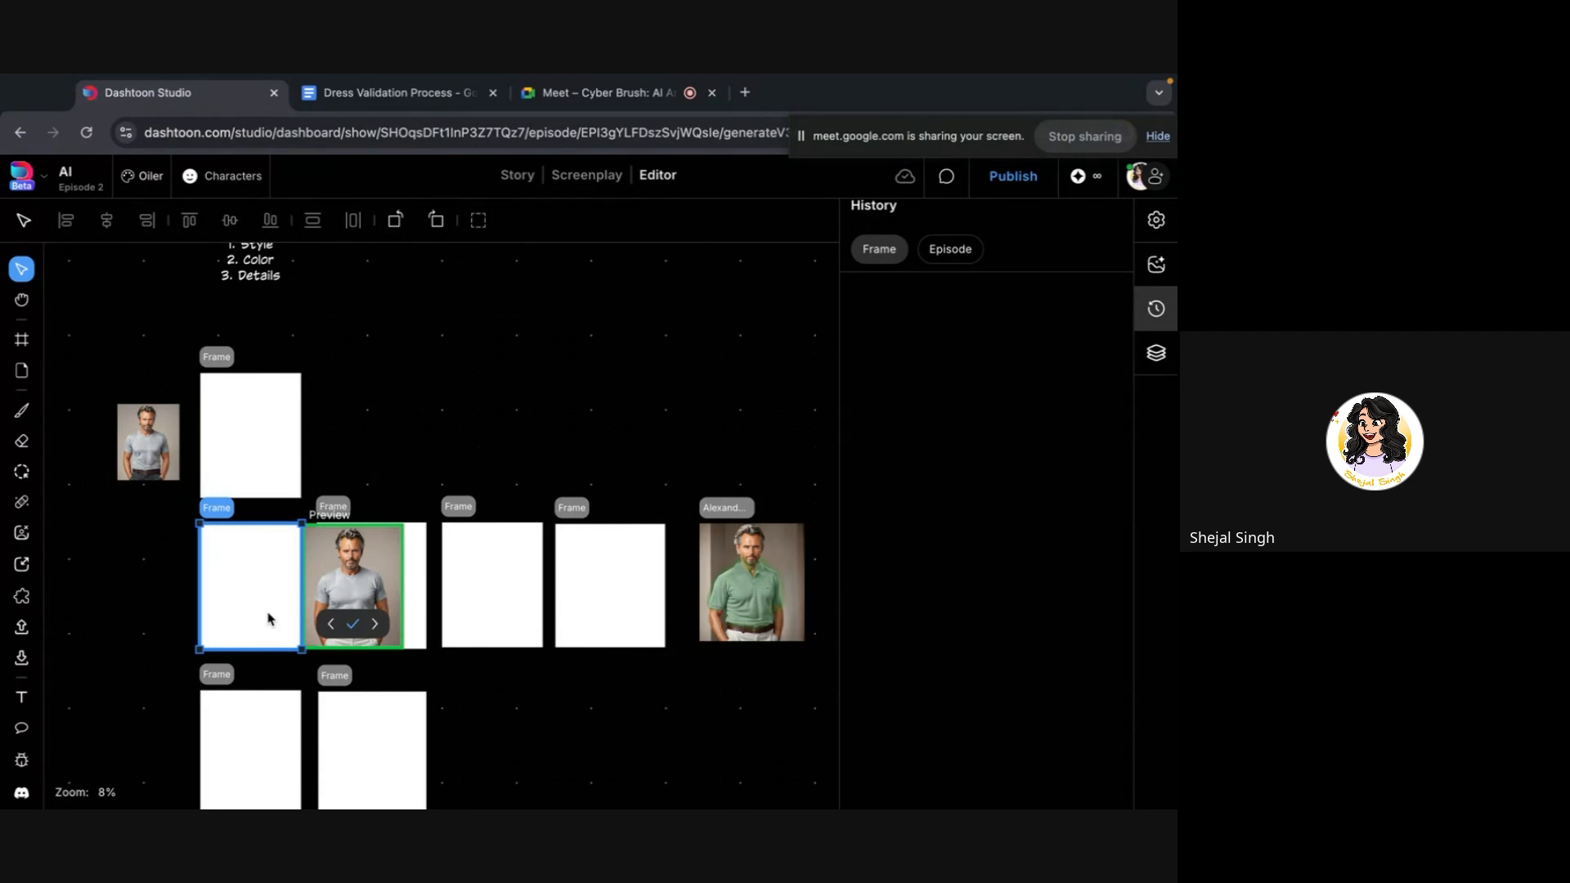
click(444, 654)
click(419, 602)
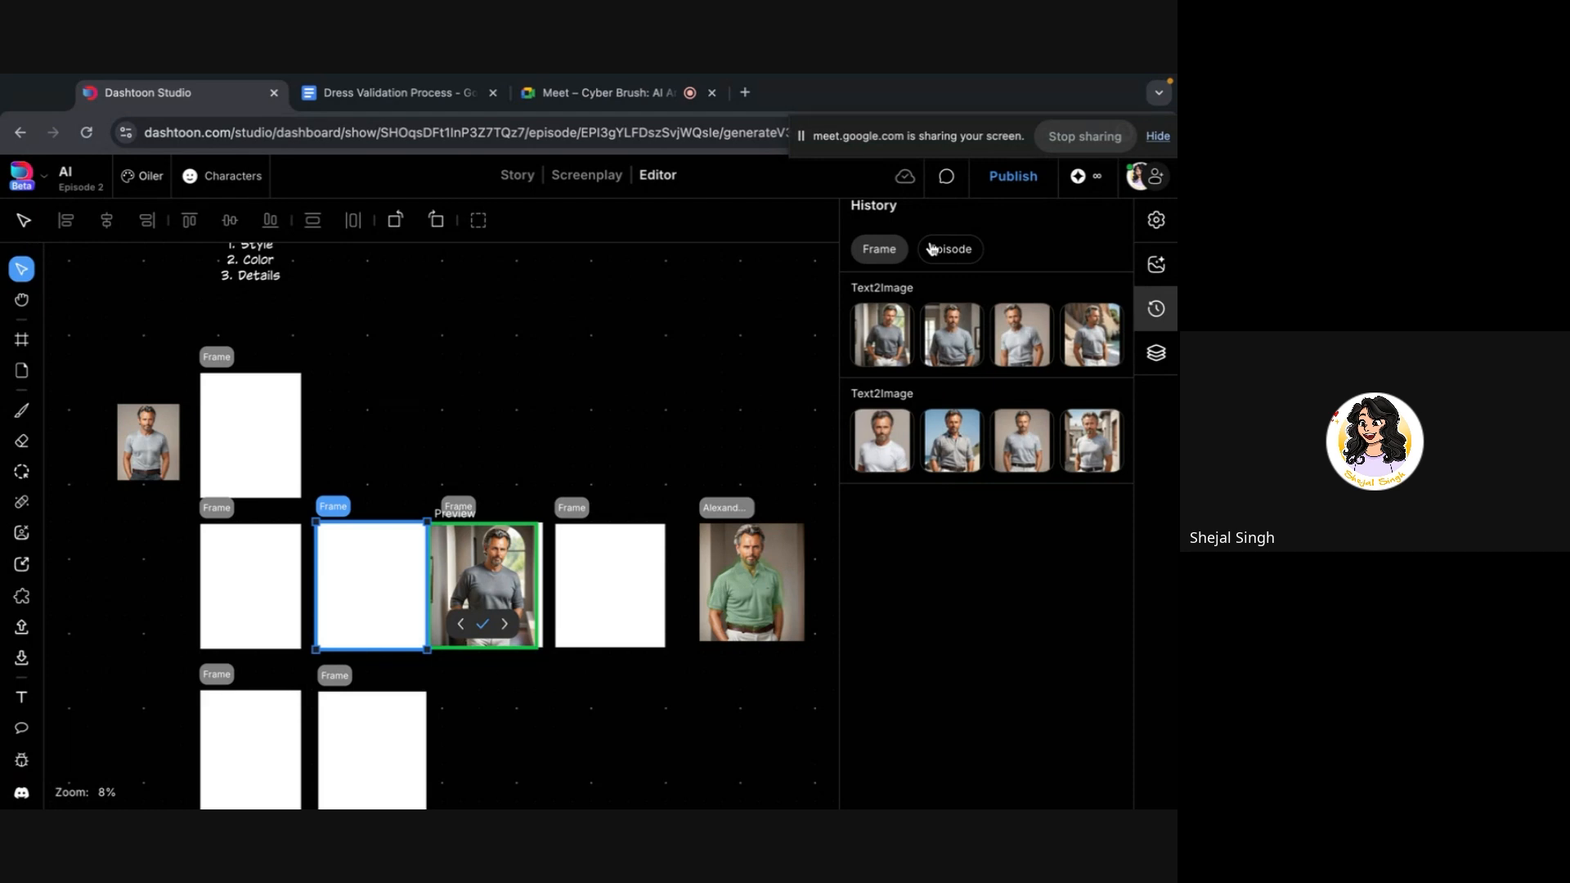
click(514, 419)
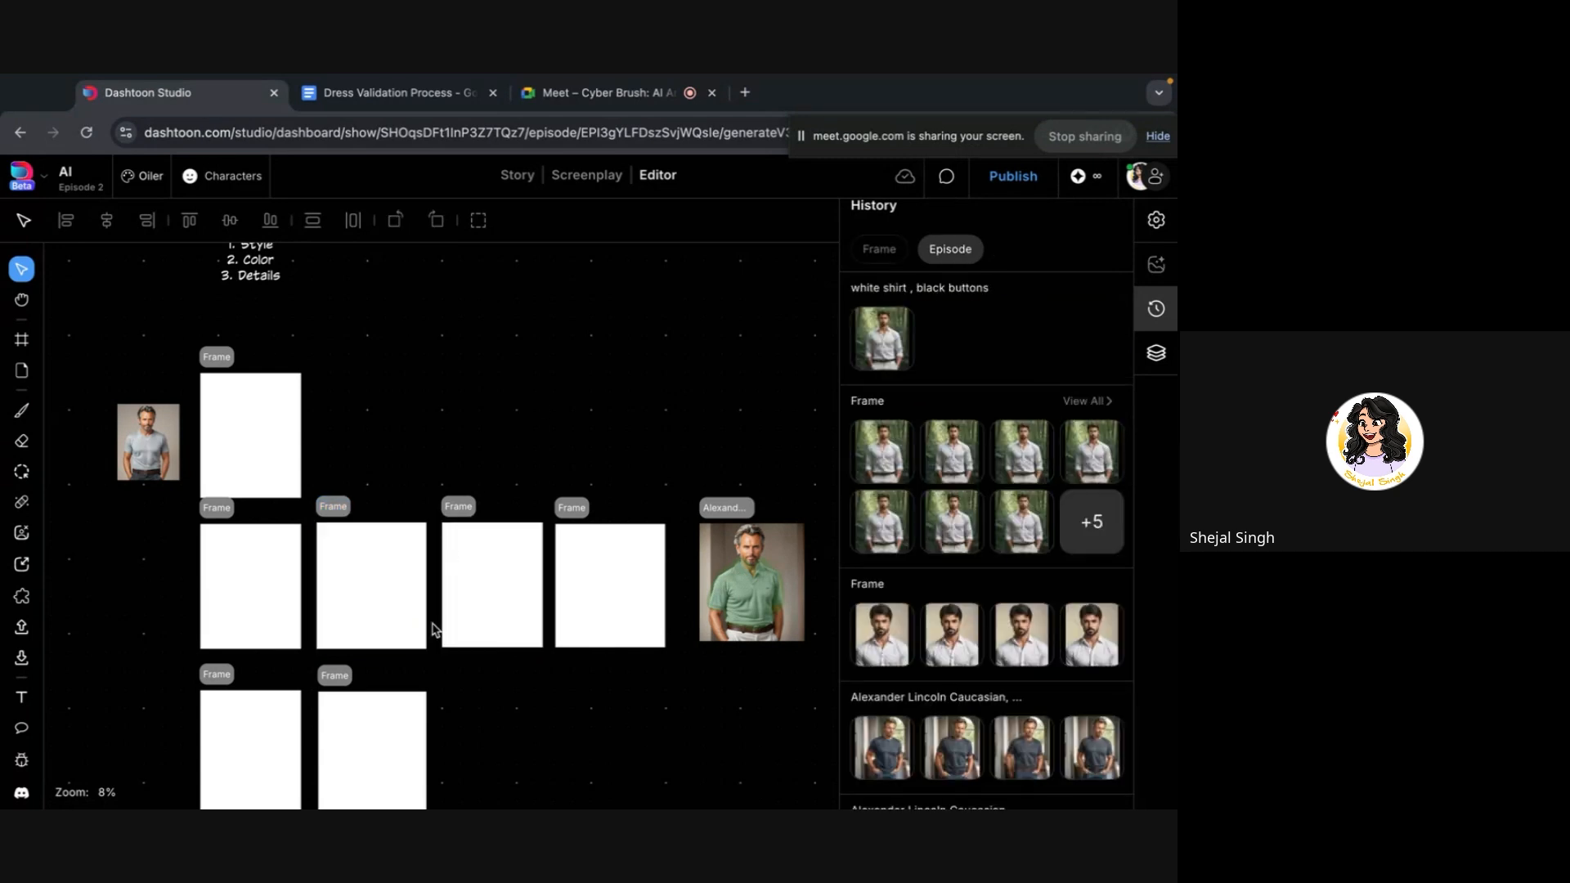
Read the third frame's prompt and highlight its "polo t-shirt" wording
click(494, 599)
click(1157, 264)
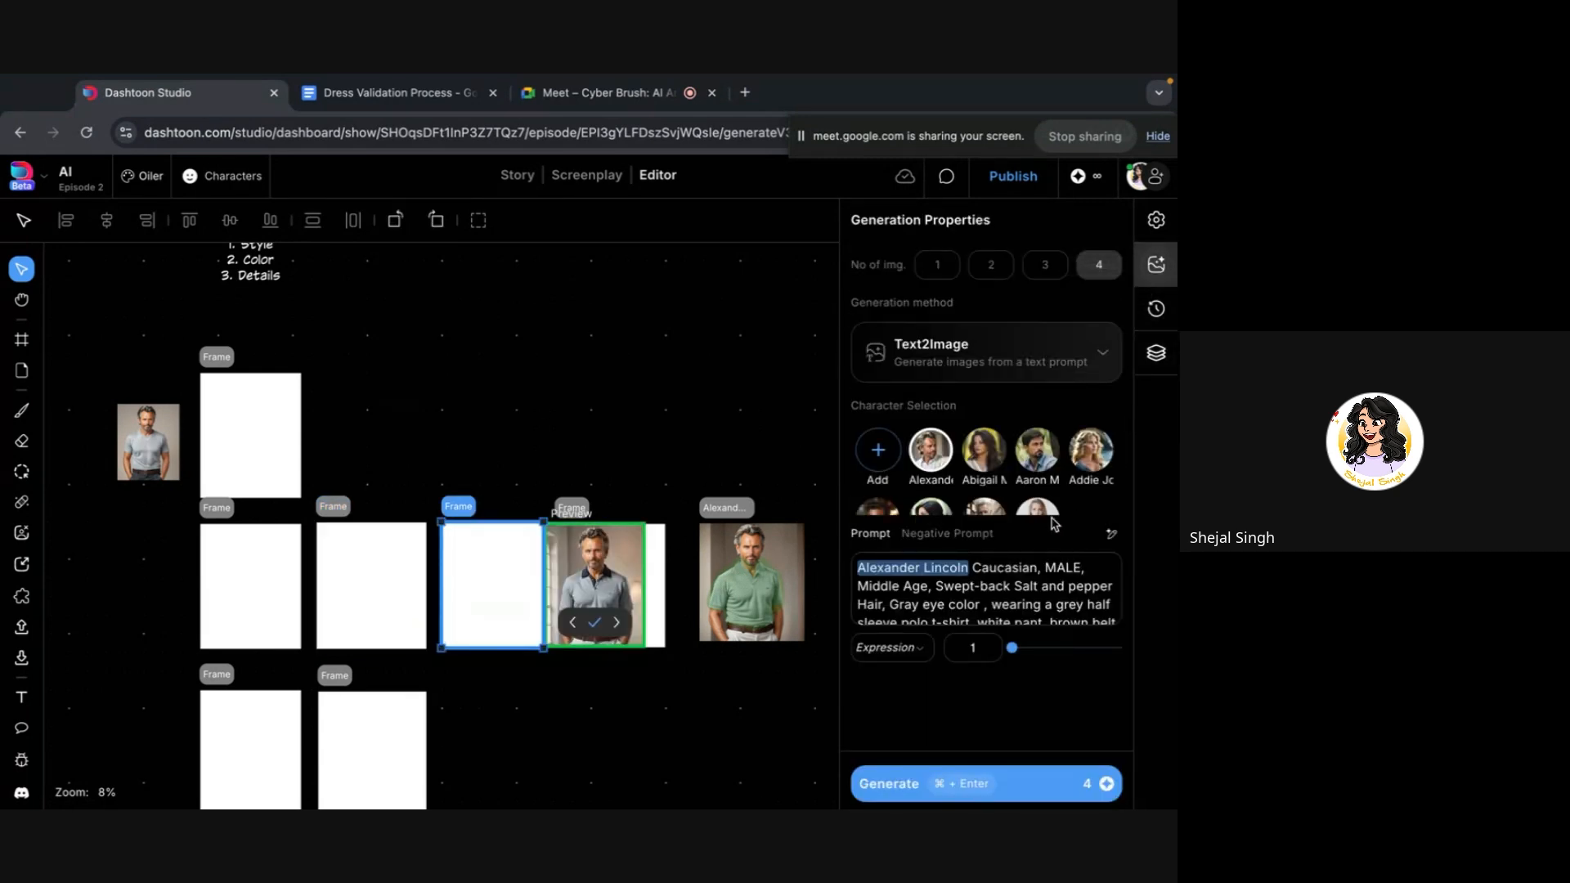
scroll(950, 610, down, 1)
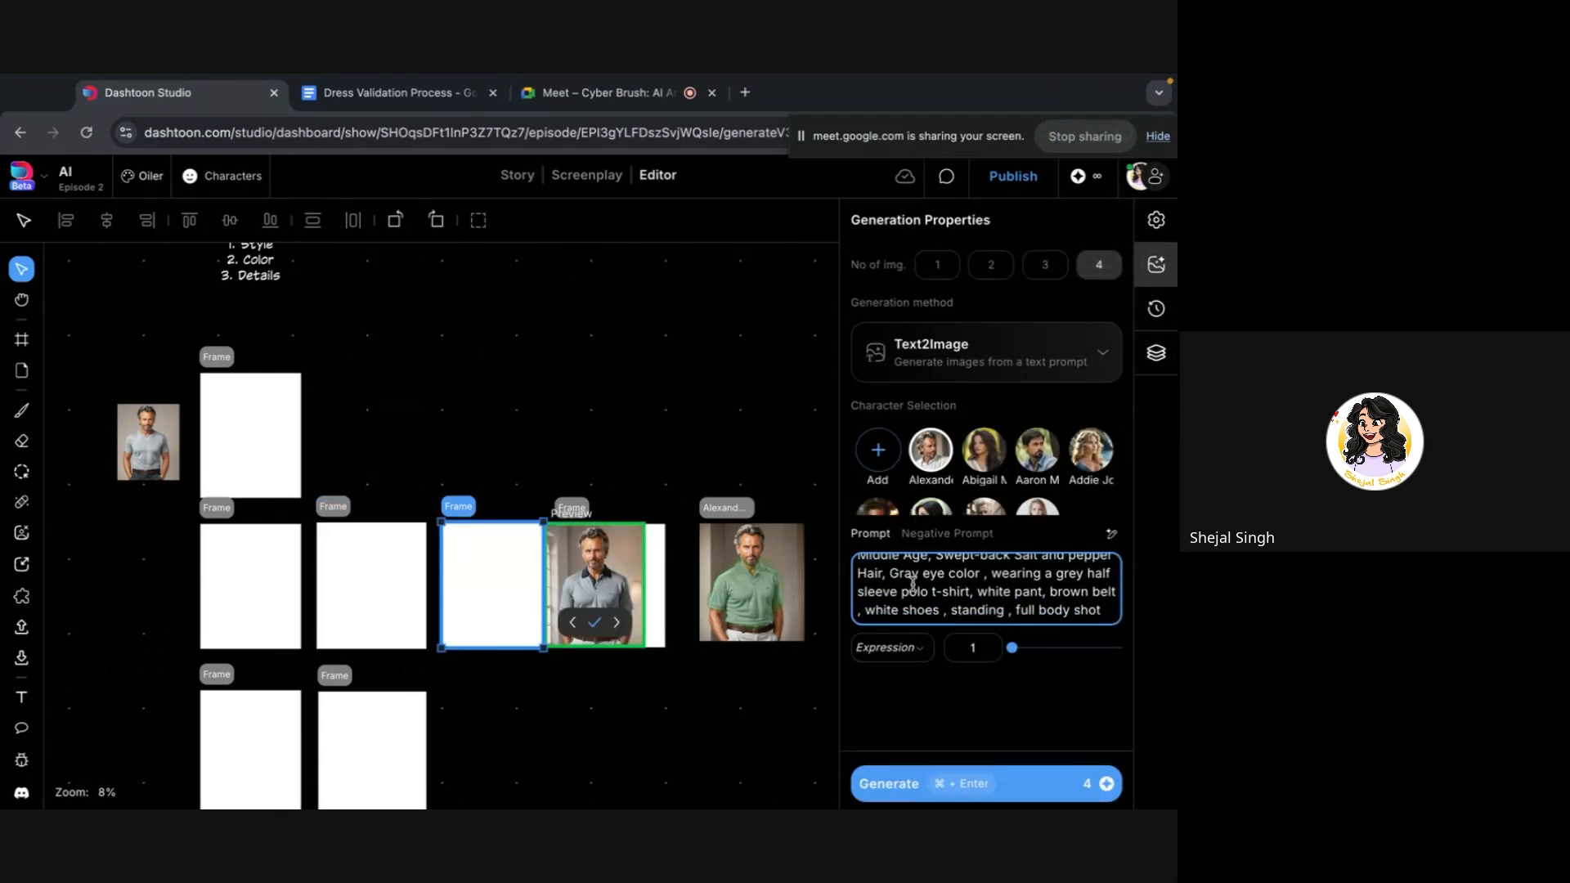
drag(900, 591, 960, 591)
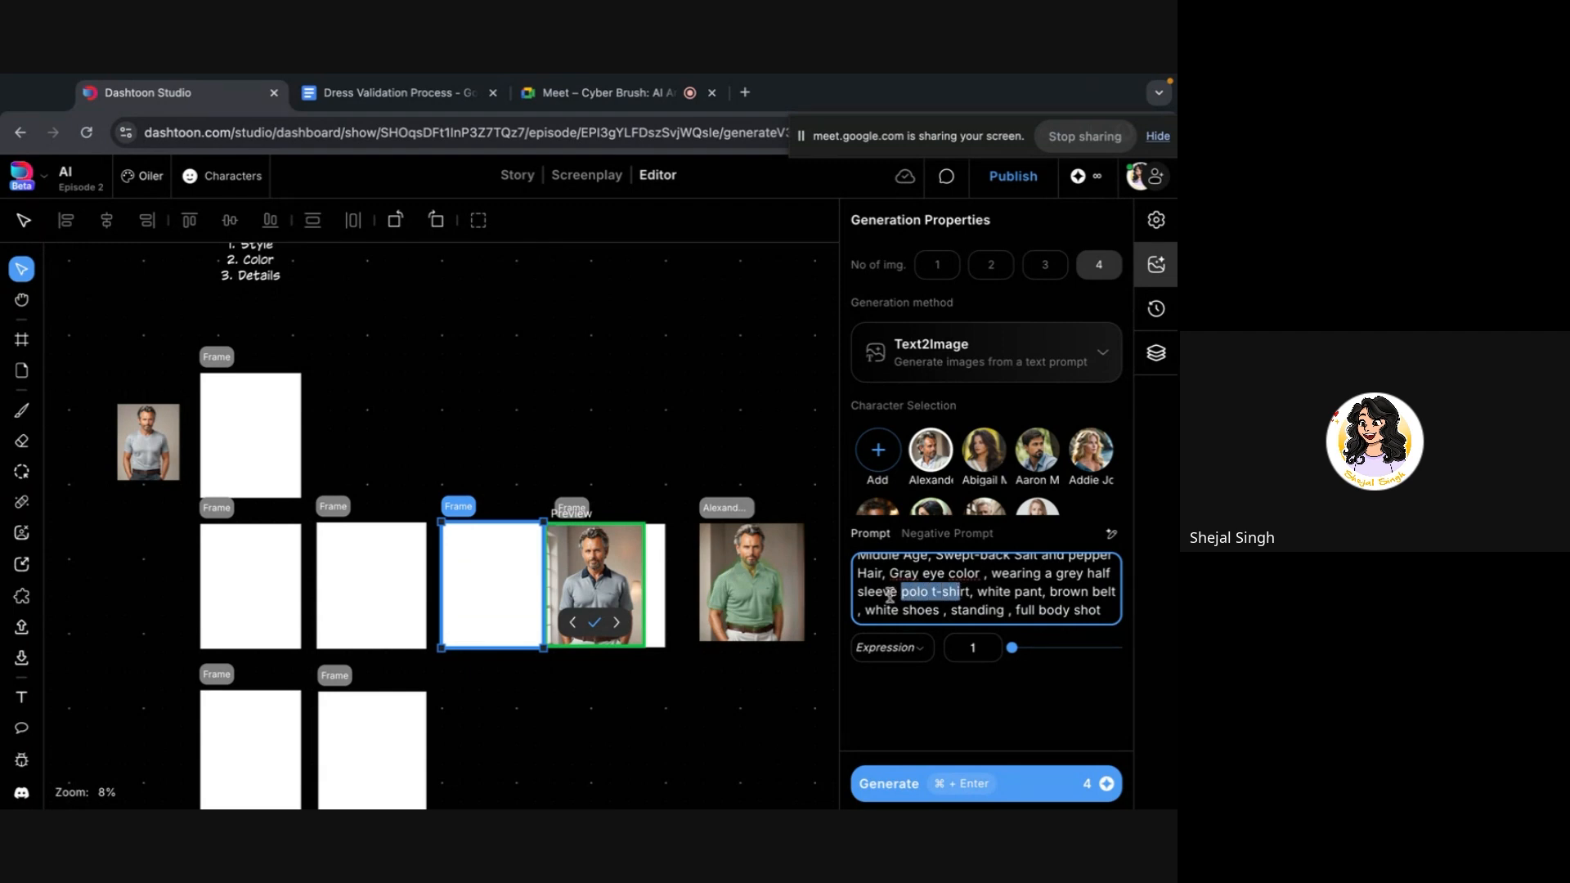
click(815, 705)
Open the third frame's history and examine the second and fourth images of the first Text2Image set enlarged
scroll(439, 654, up, 5)
scroll(627, 543, up, 6)
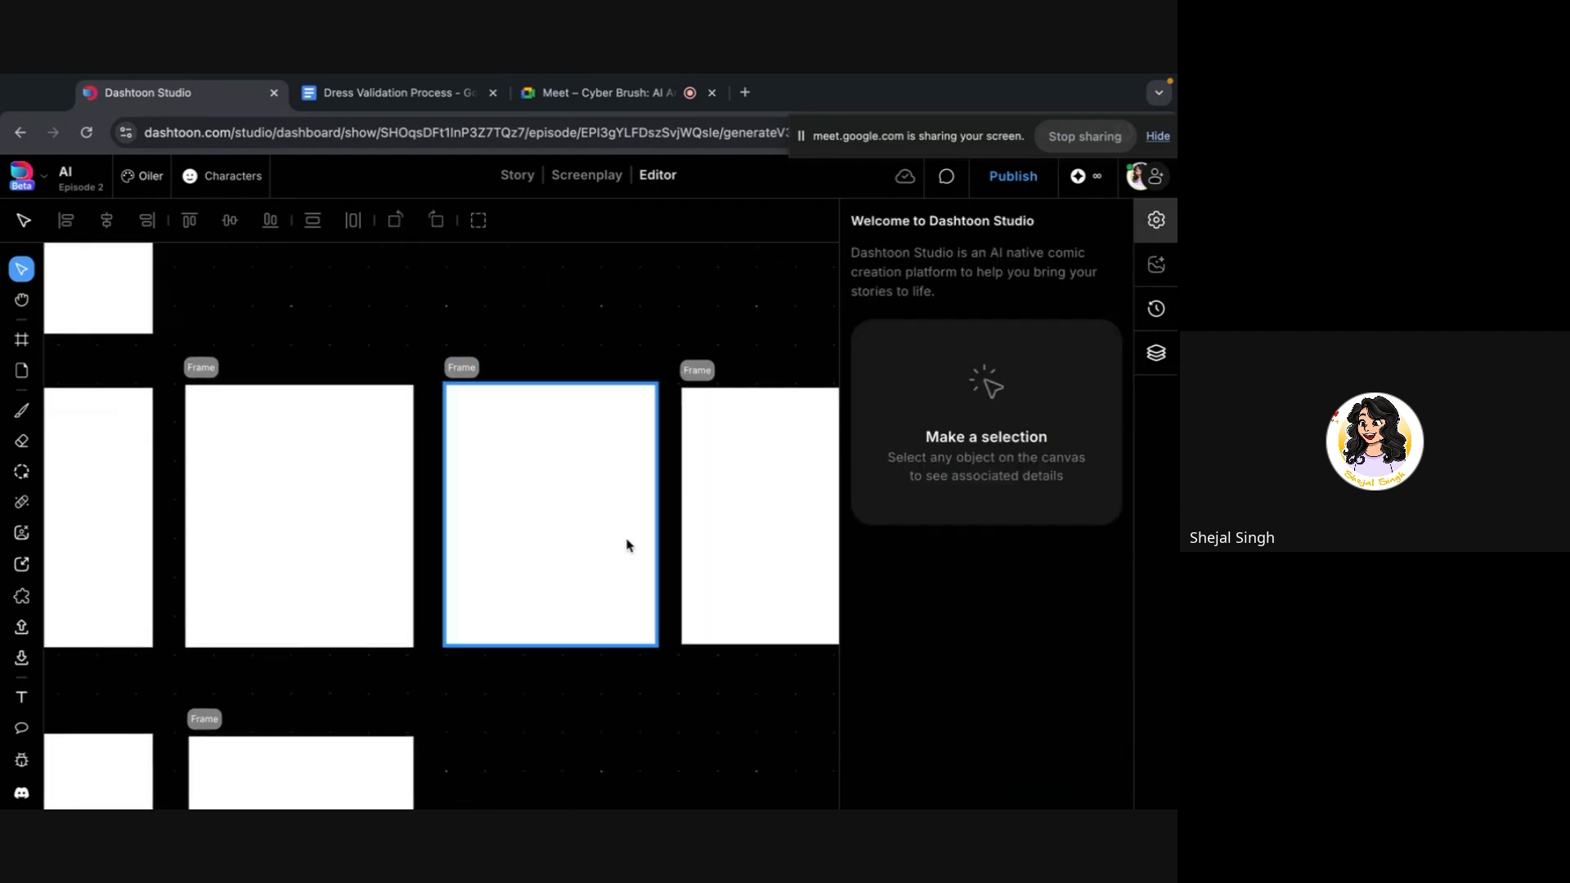
click(627, 543)
scroll(627, 554, down, 3)
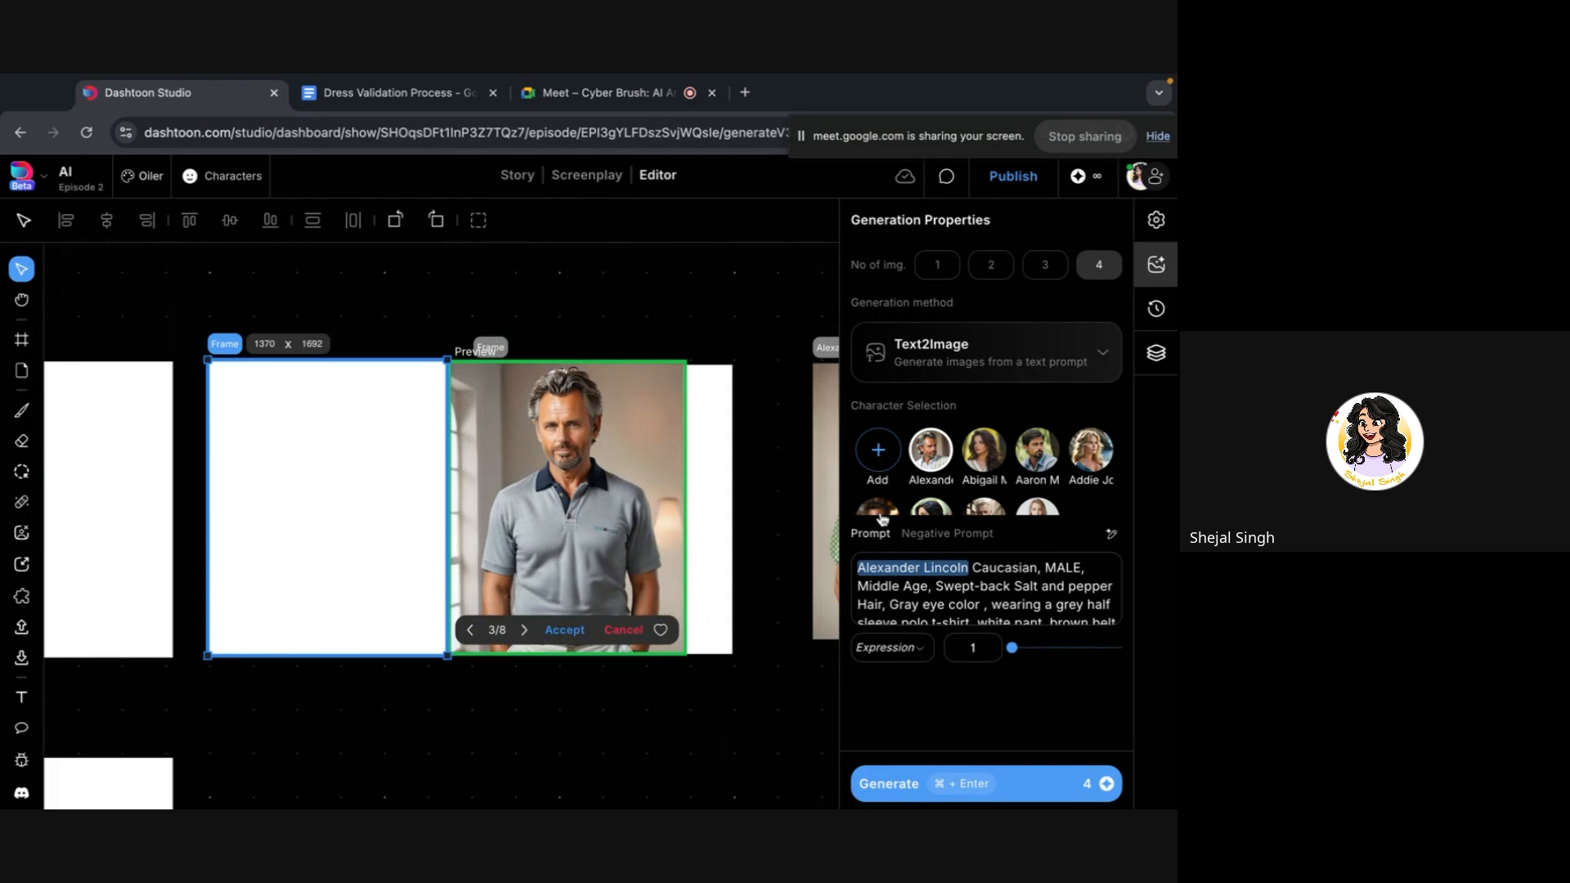
click(1155, 308)
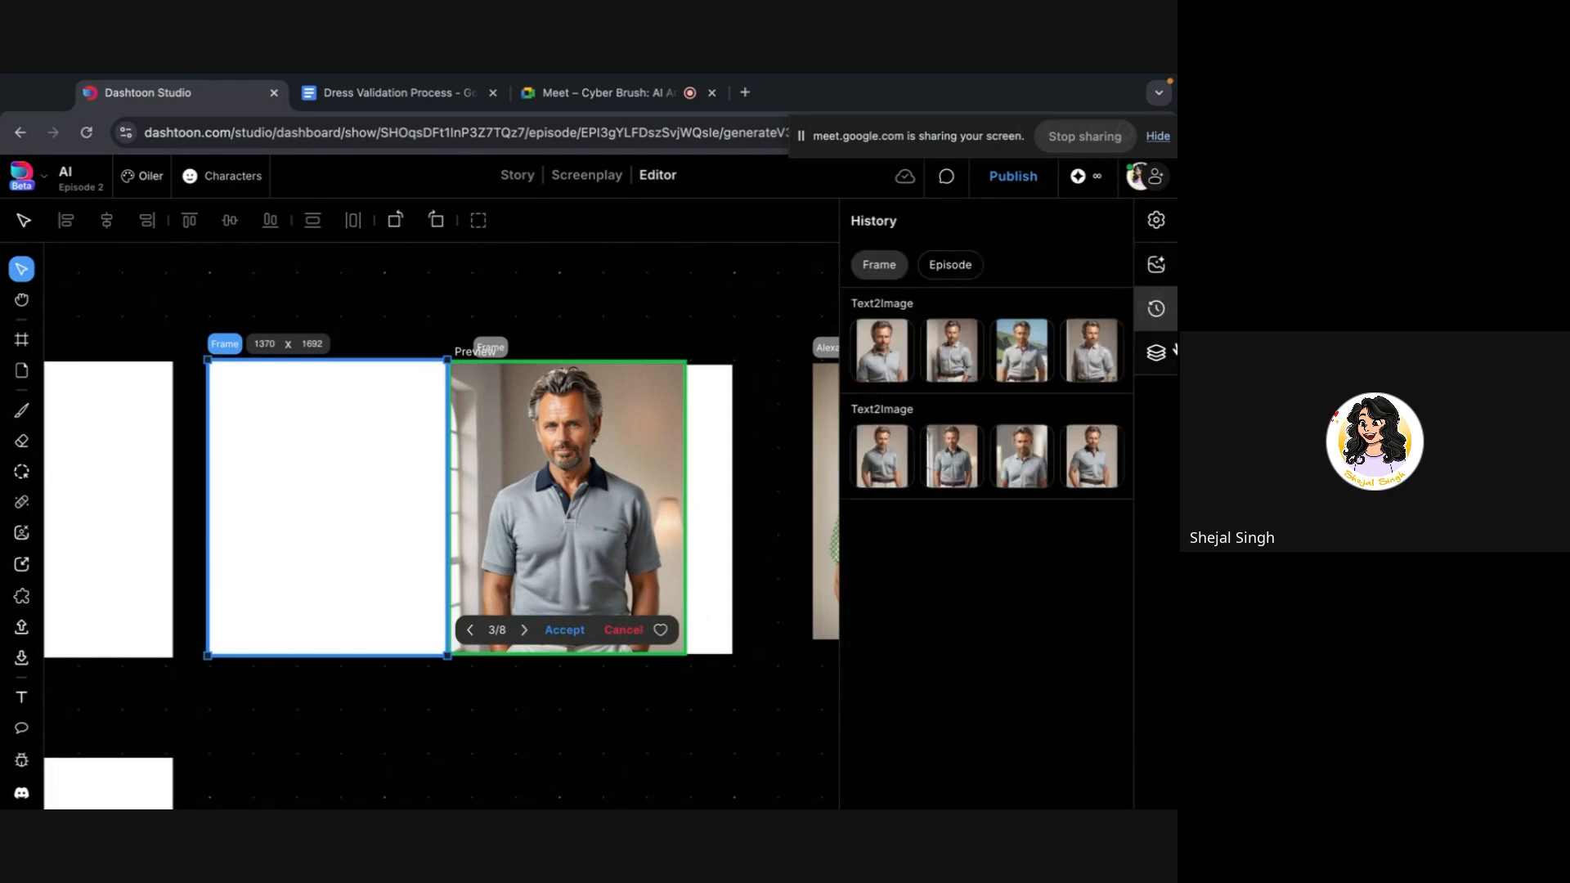
click(932, 357)
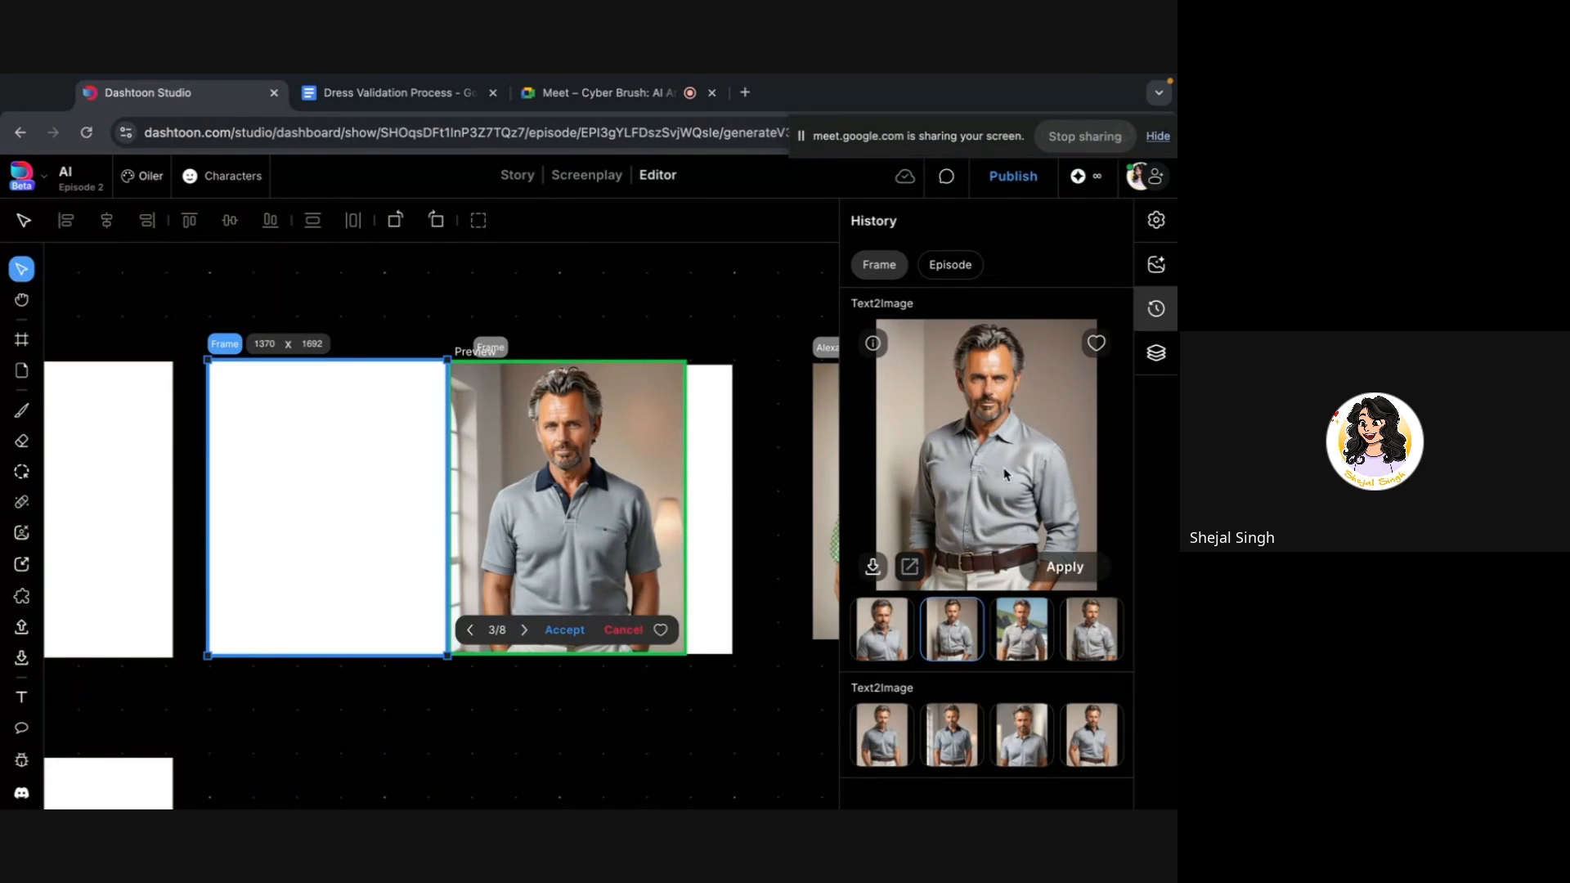
click(1106, 659)
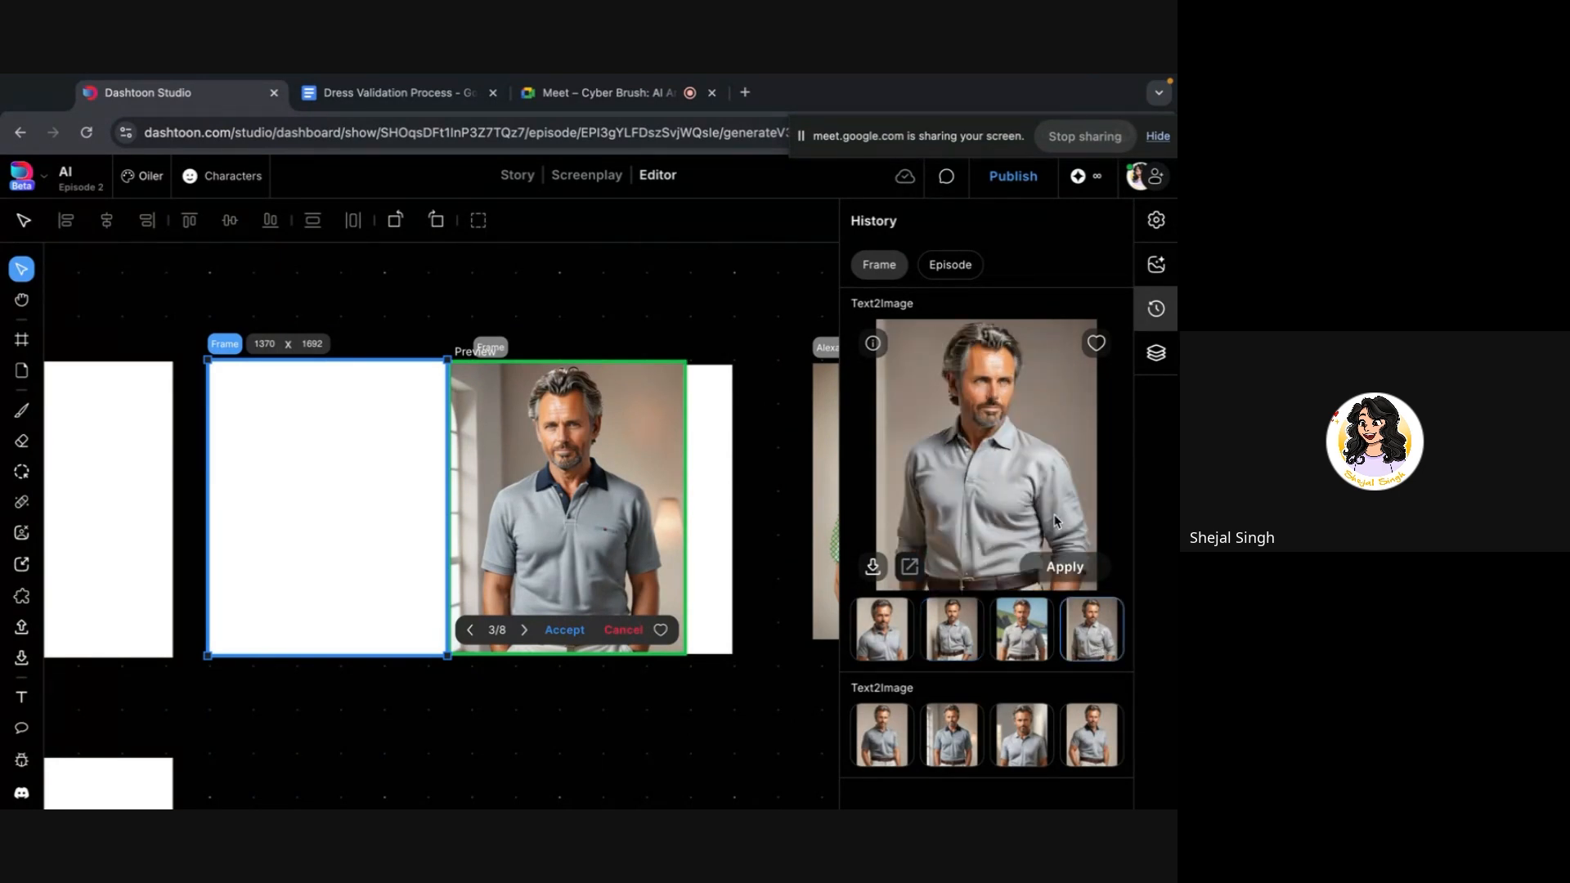
scroll(1038, 635, down, 1)
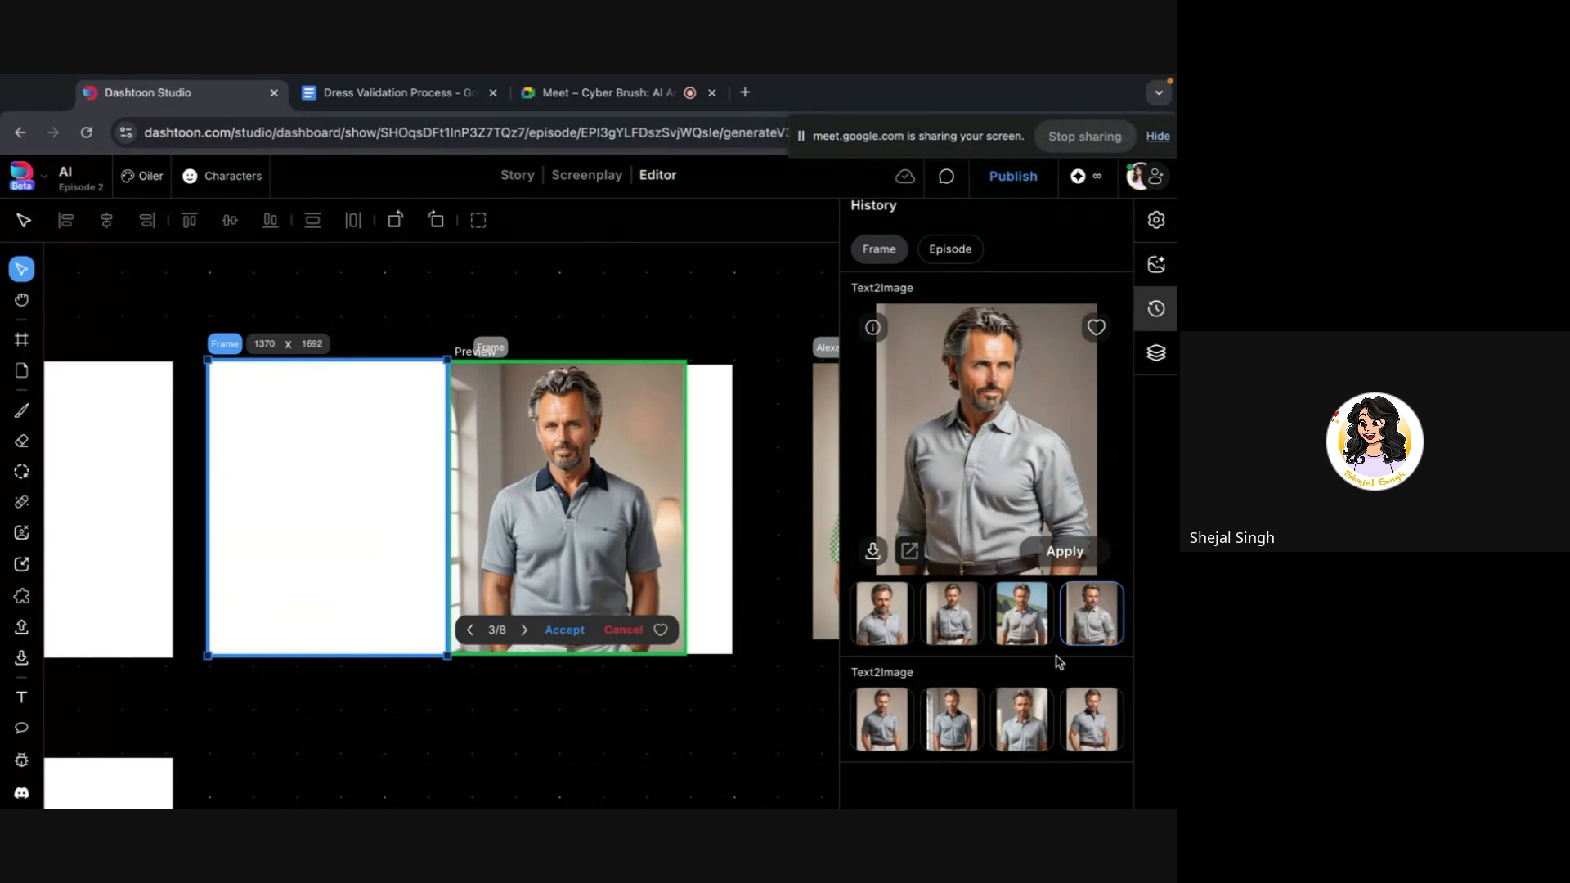
Examine the last three images of the second Text2Image set, plus the first and third images of the first set
click(949, 728)
click(1014, 736)
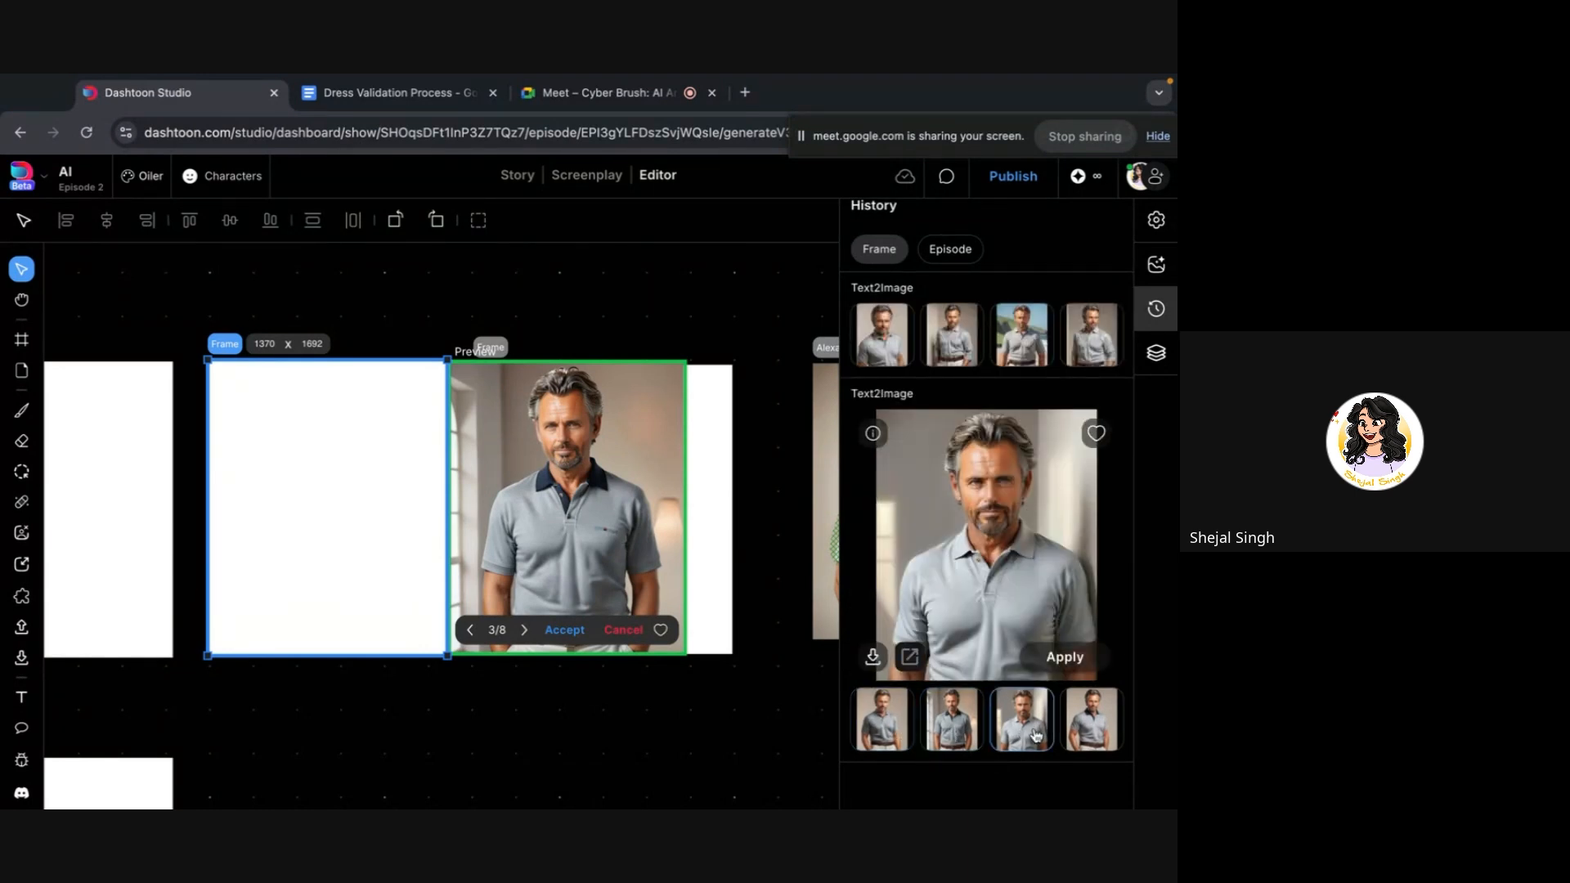
click(1100, 733)
click(883, 350)
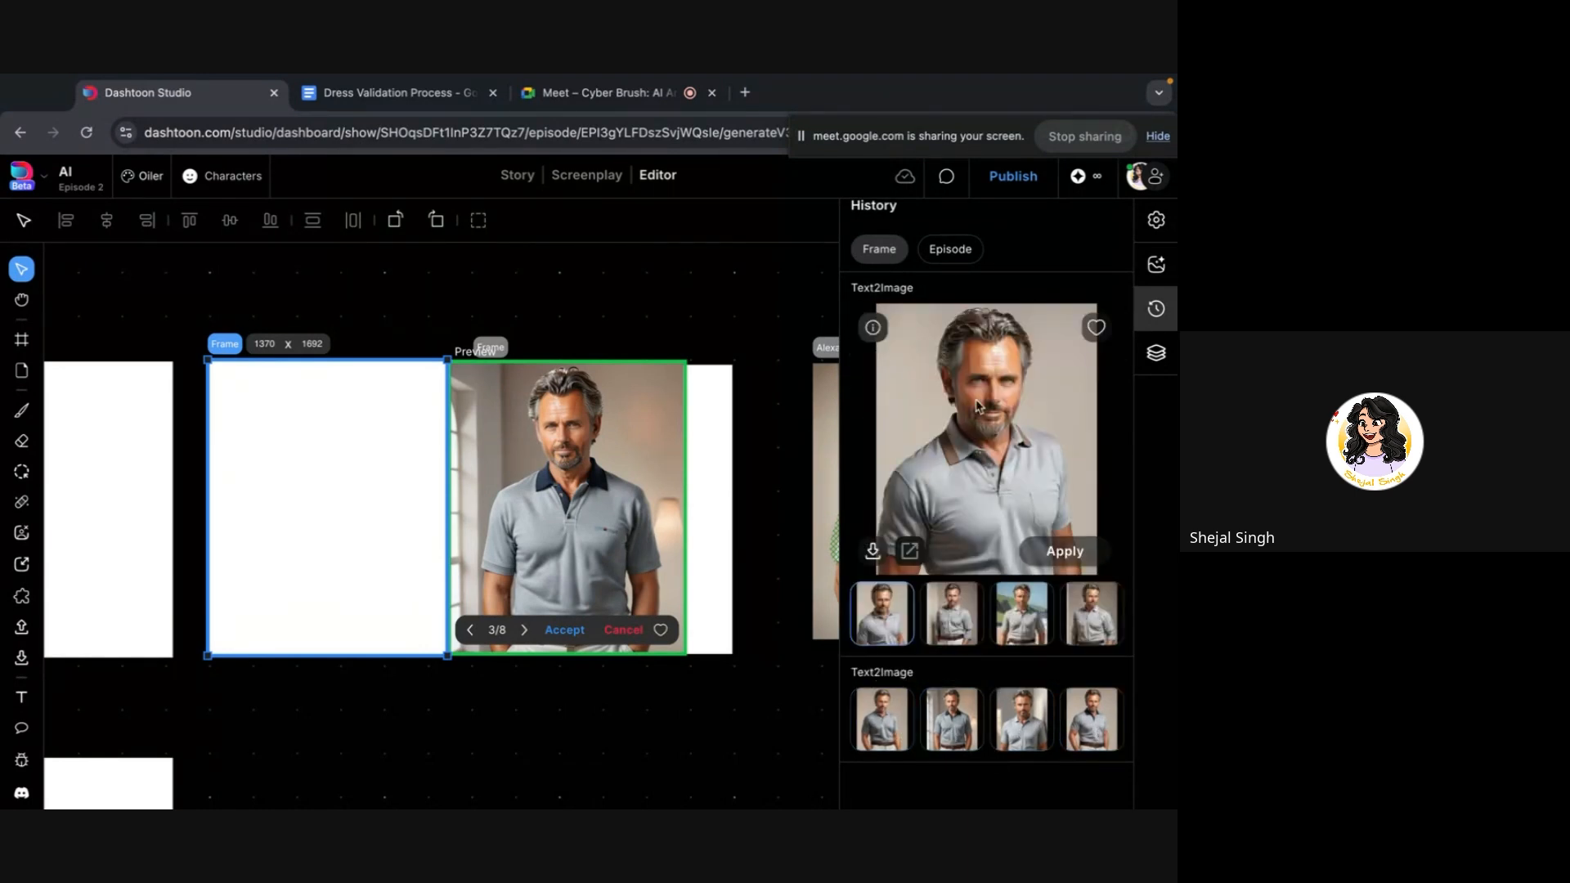
click(1022, 605)
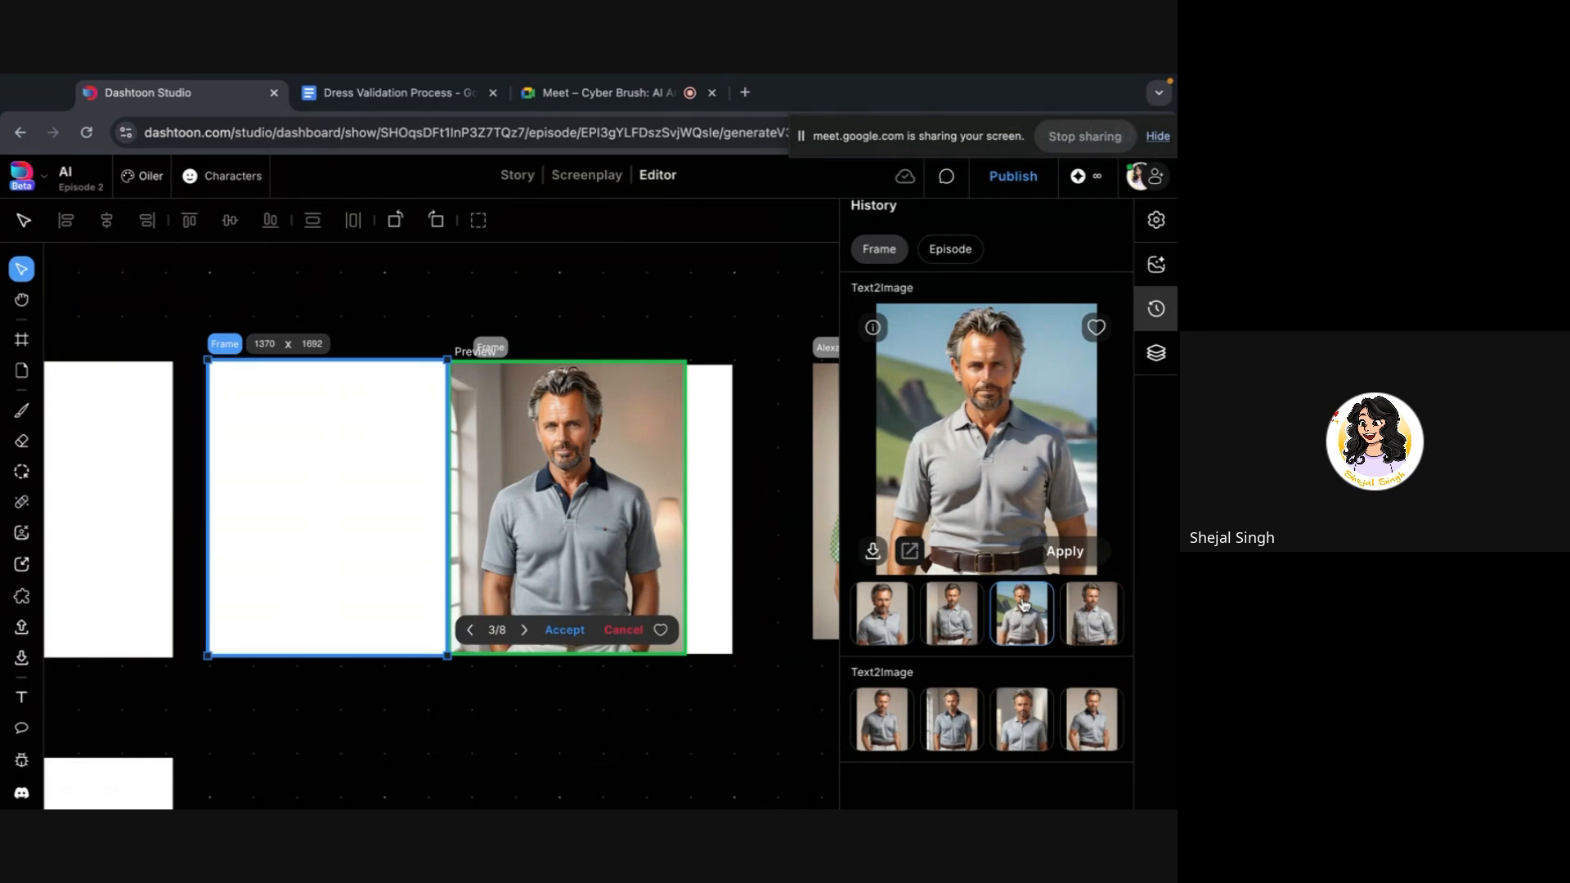
Consult the "Cloths" checklist of style, color and details, and recheck the third frame's polo preview against it
click(612, 723)
scroll(611, 724, down, 5)
scroll(610, 744, up, 2)
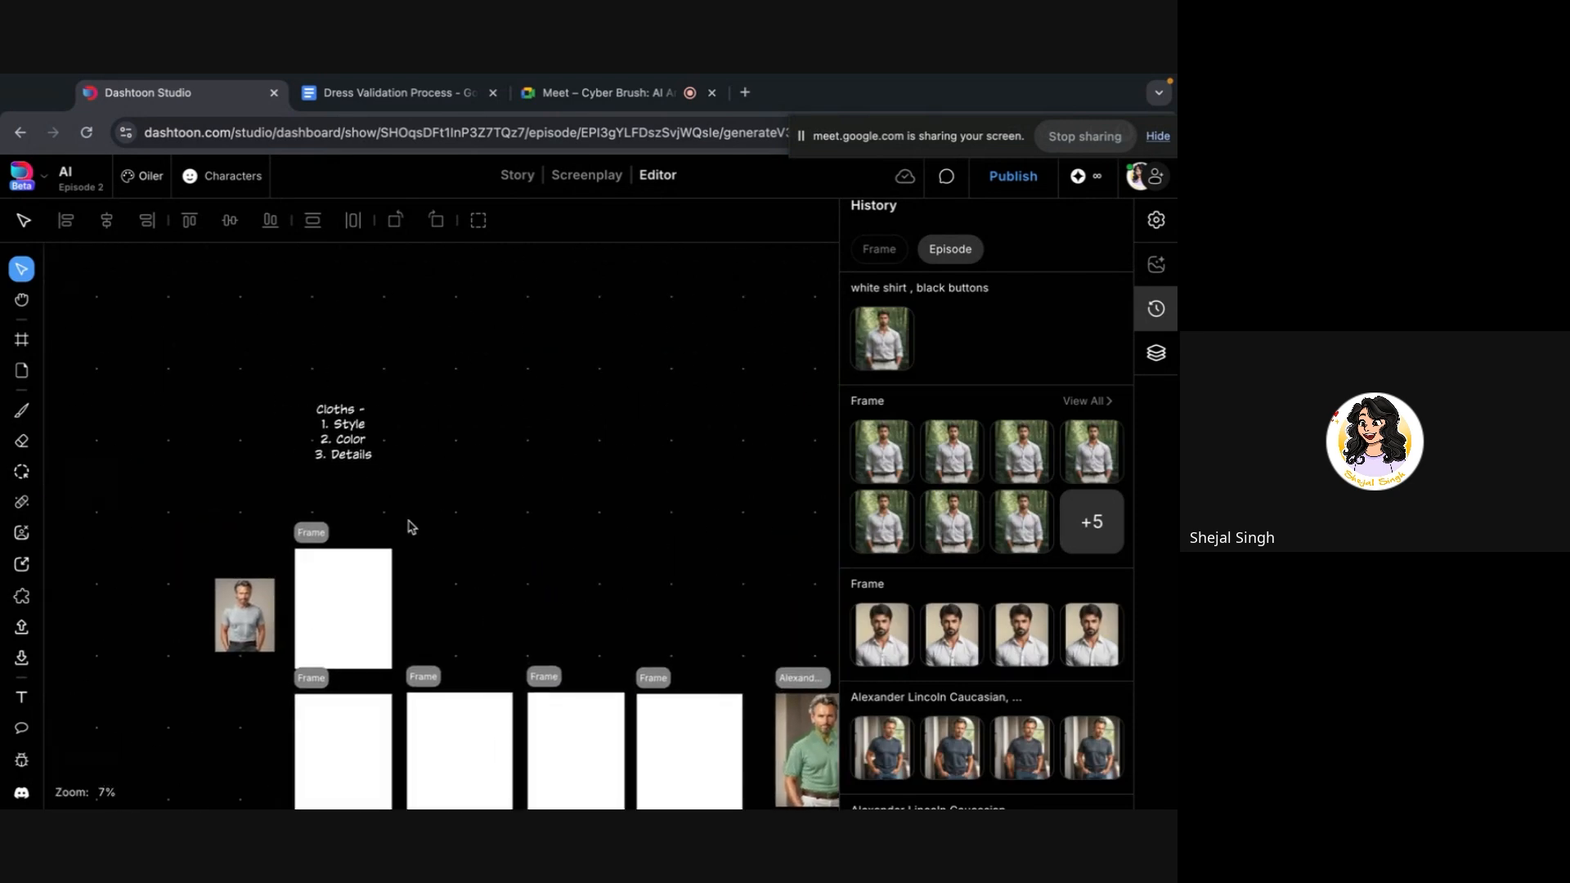
scroll(586, 613, down, 3)
click(543, 638)
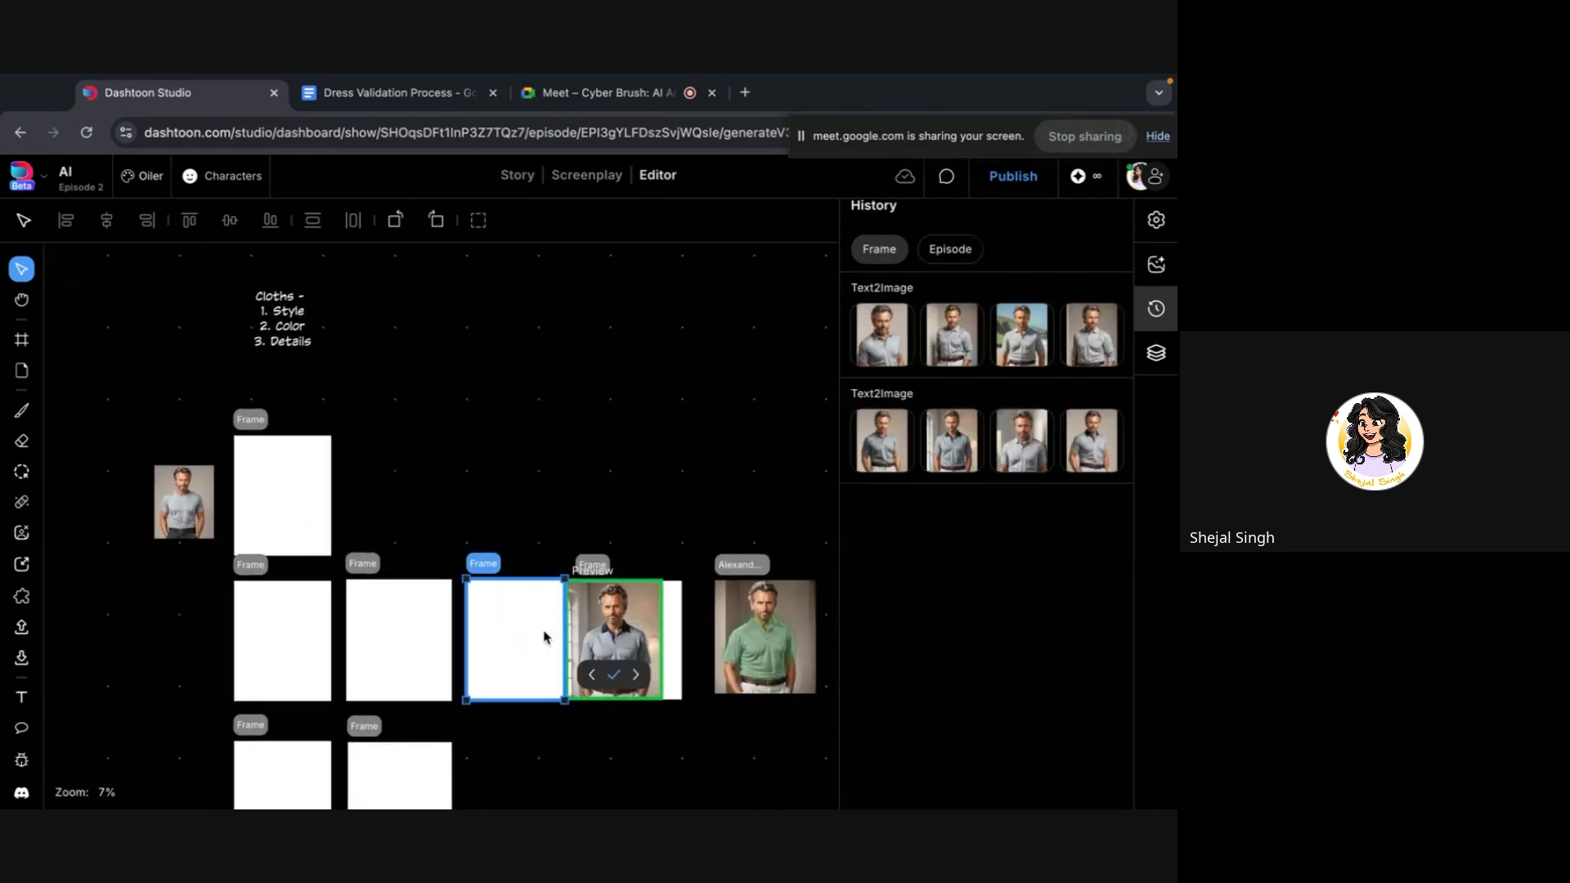
scroll(543, 638, up, 3)
scroll(562, 516, up, 2)
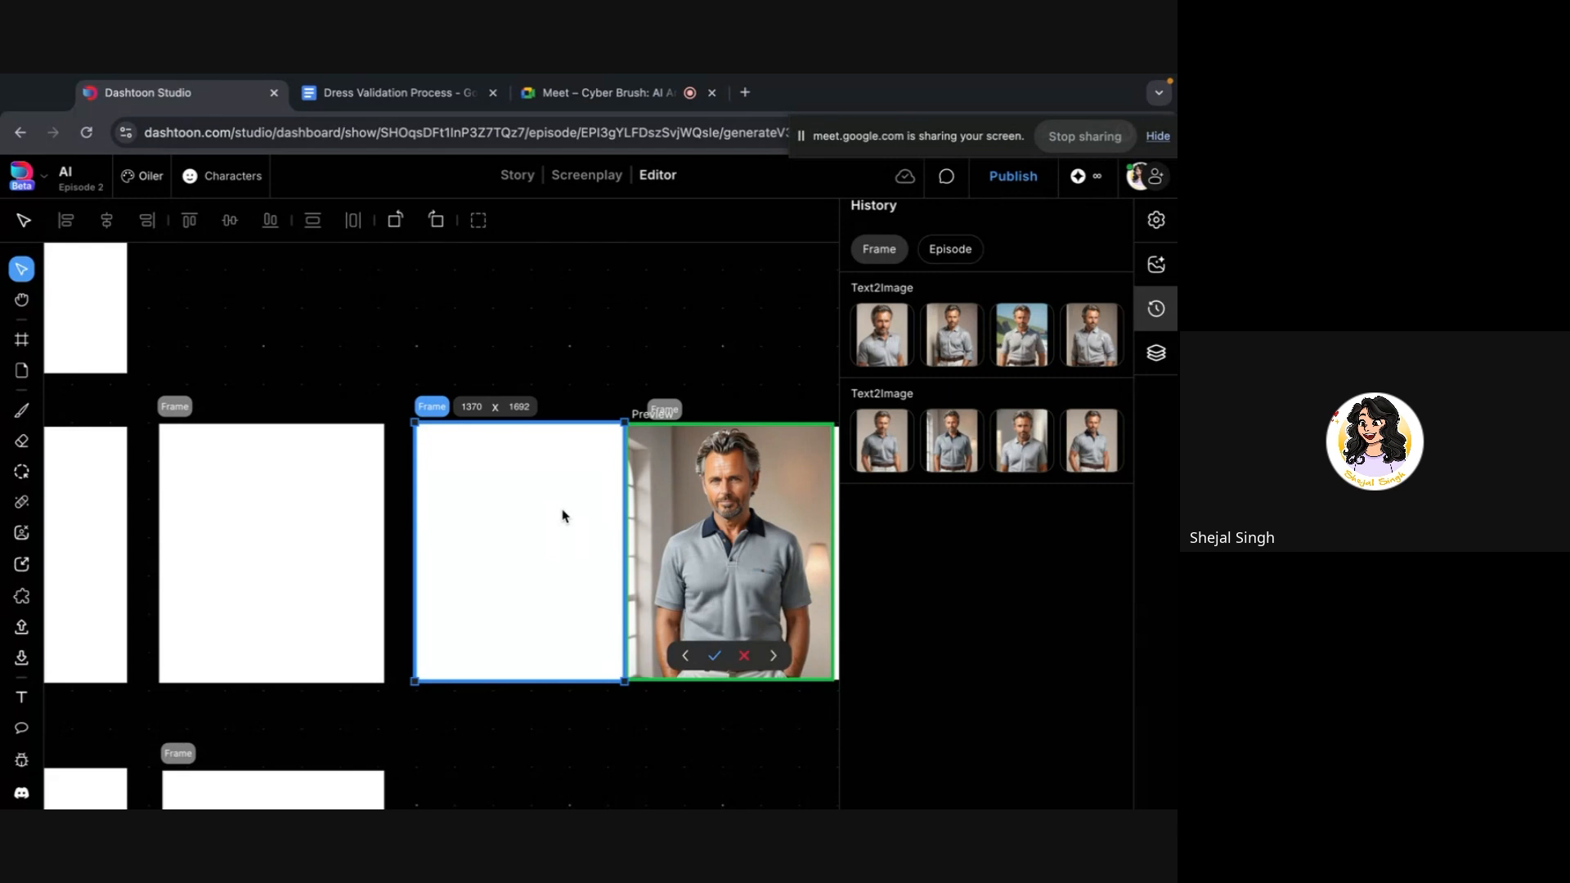
View the generated grey t-shirt preview of the single frame above the middle row
click(361, 375)
scroll(360, 375, down, 3)
scroll(369, 385, left, 2)
scroll(369, 385, up, 2)
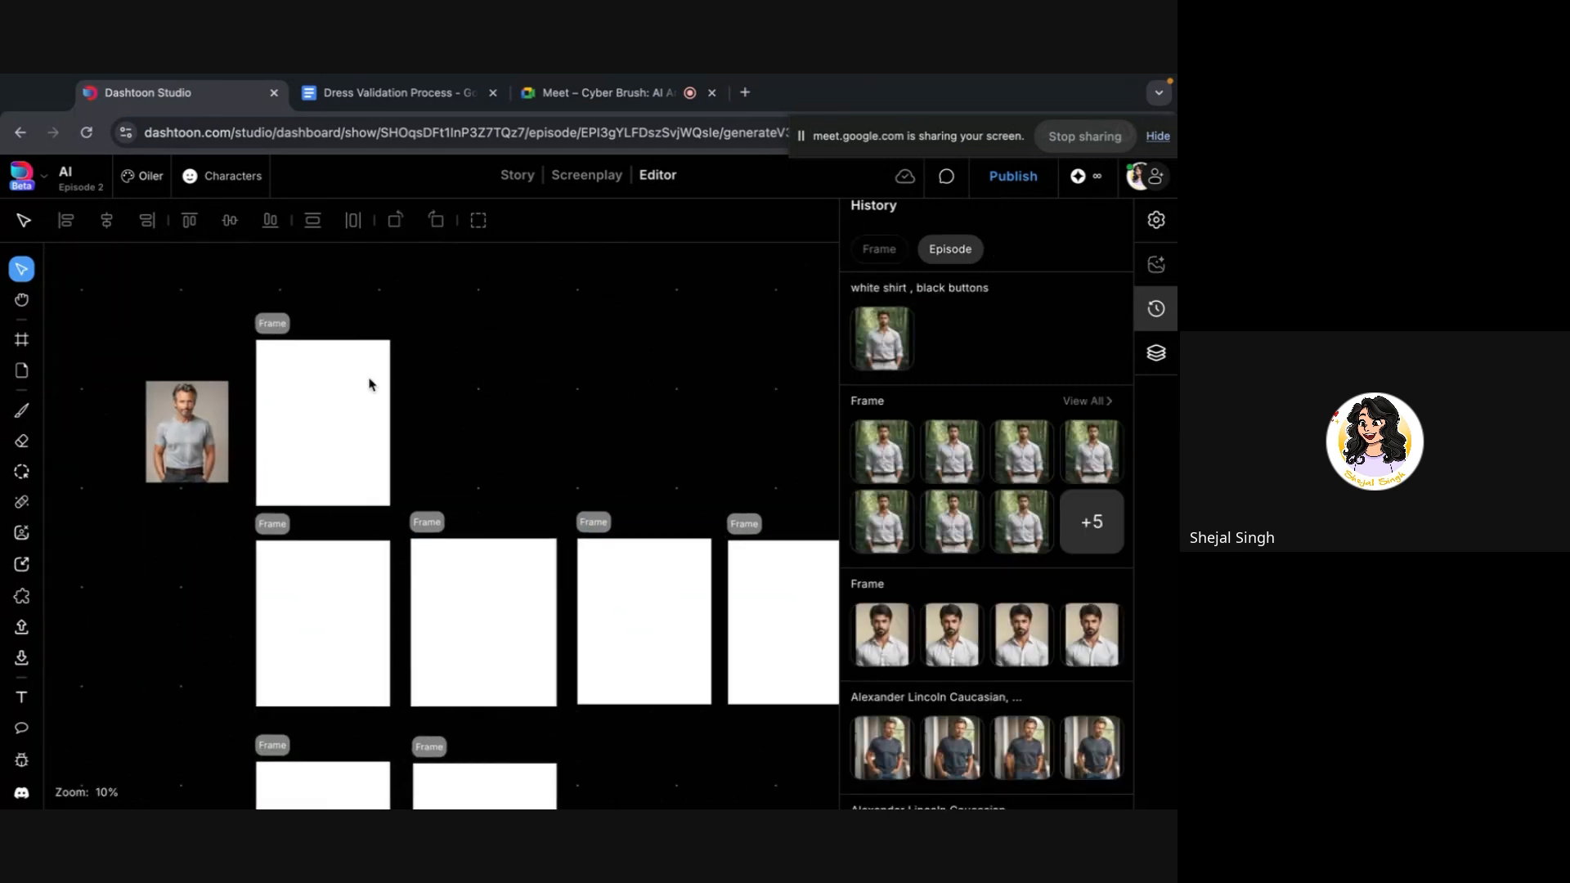
scroll(368, 385, left, 2)
scroll(369, 386, up, 1)
click(354, 472)
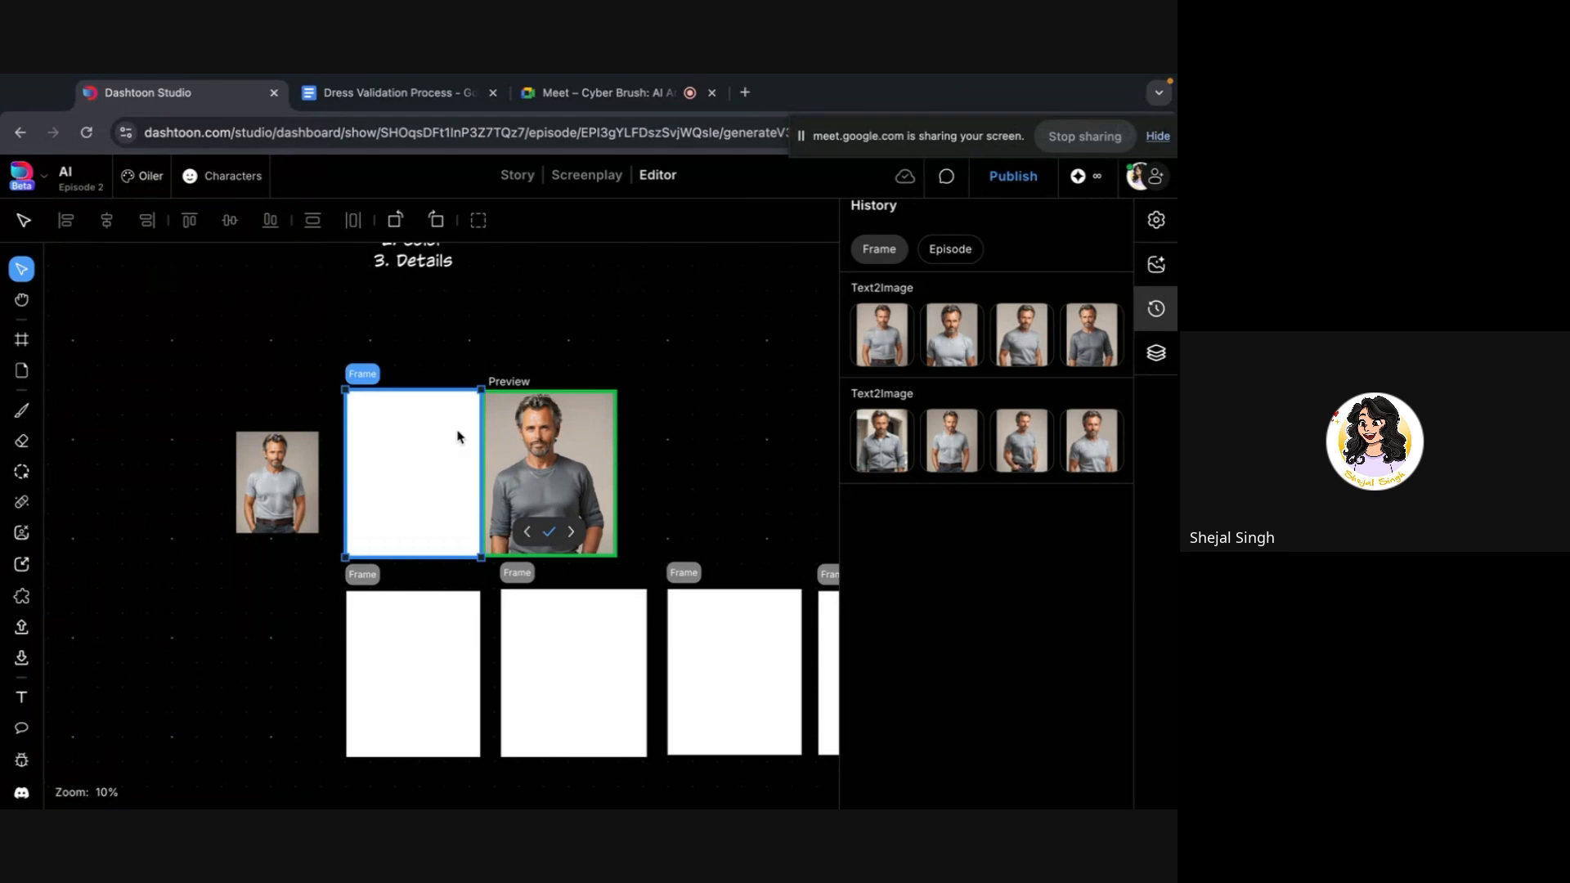
Examine the standalone grey t-shirt image beside the top frame up close
click(286, 495)
scroll(288, 499, up, 3)
scroll(288, 499, up, 4)
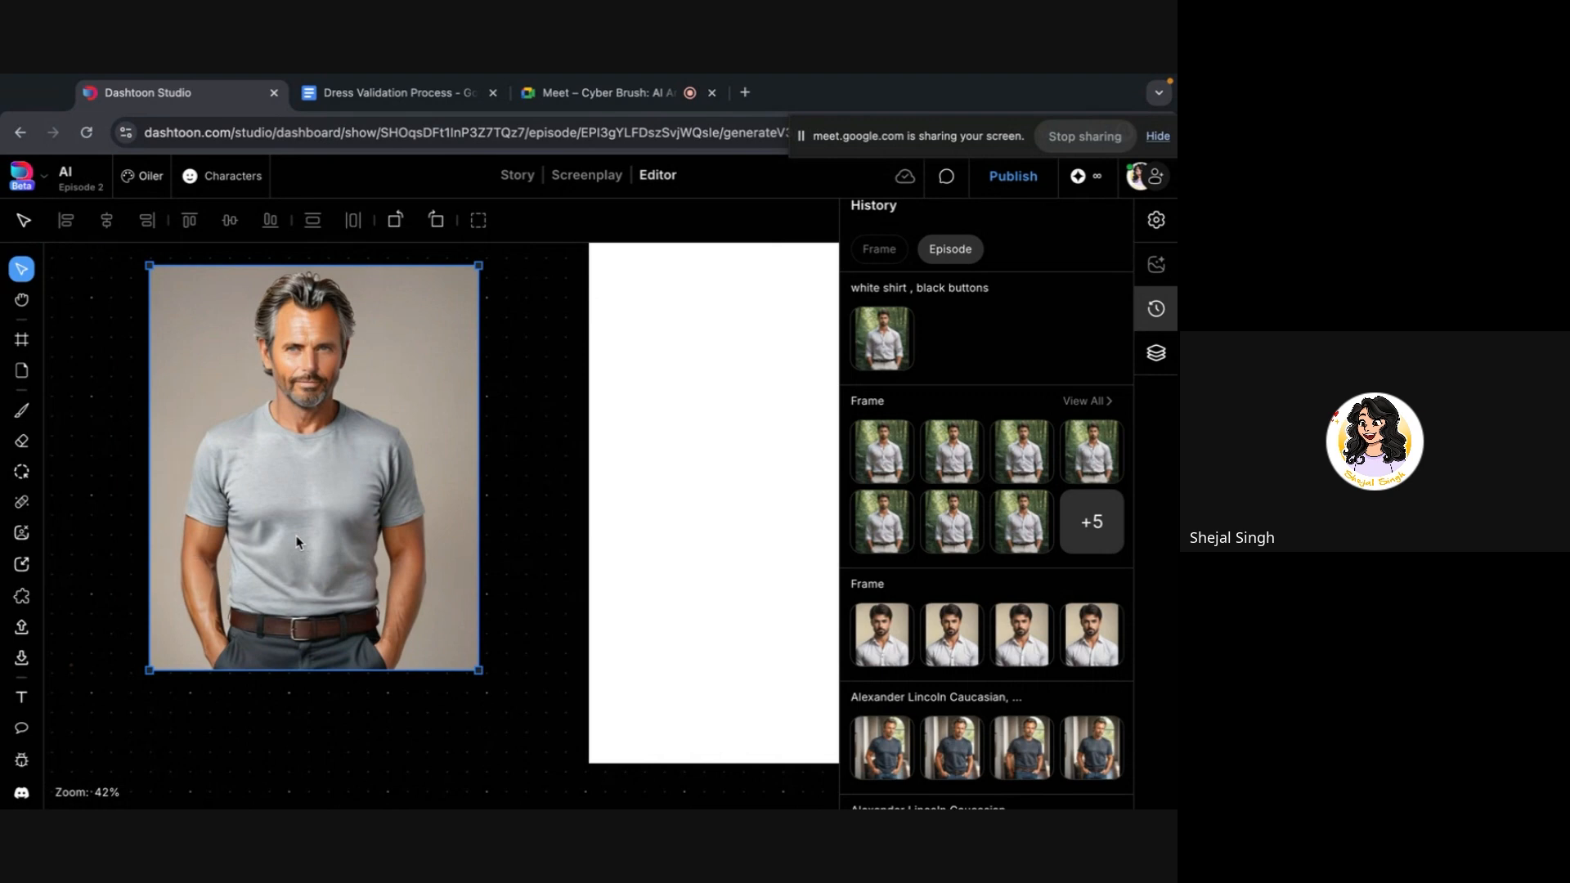
click(445, 742)
scroll(442, 741, down, 3)
scroll(442, 740, down, 3)
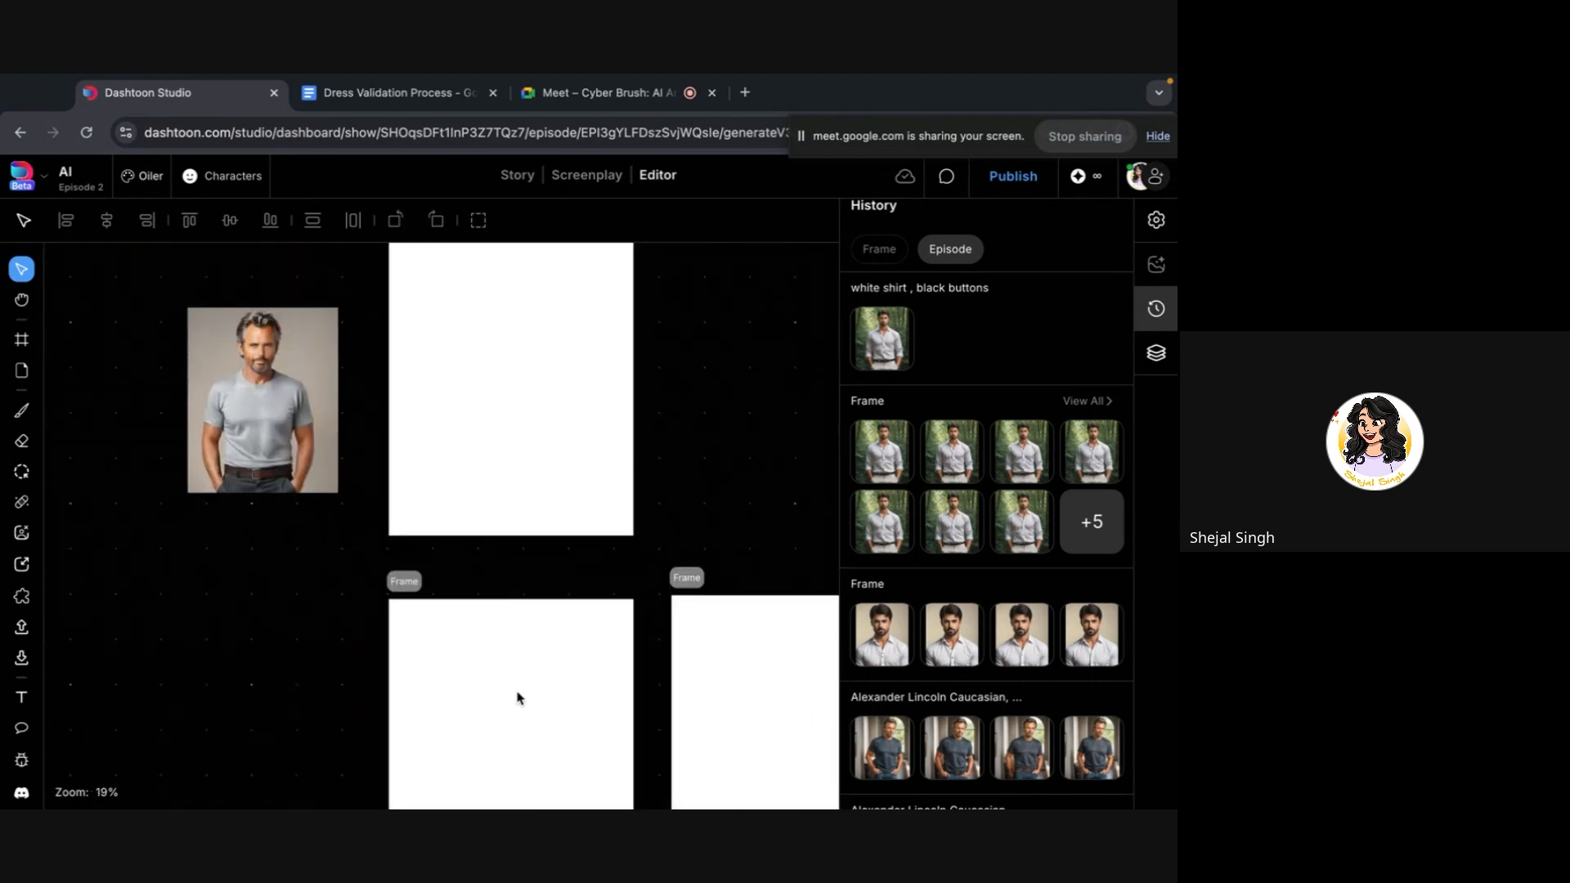
View the second and third frames' previews, and enlarge the third frame's first image and the second image of its second Text2Image set
click(645, 551)
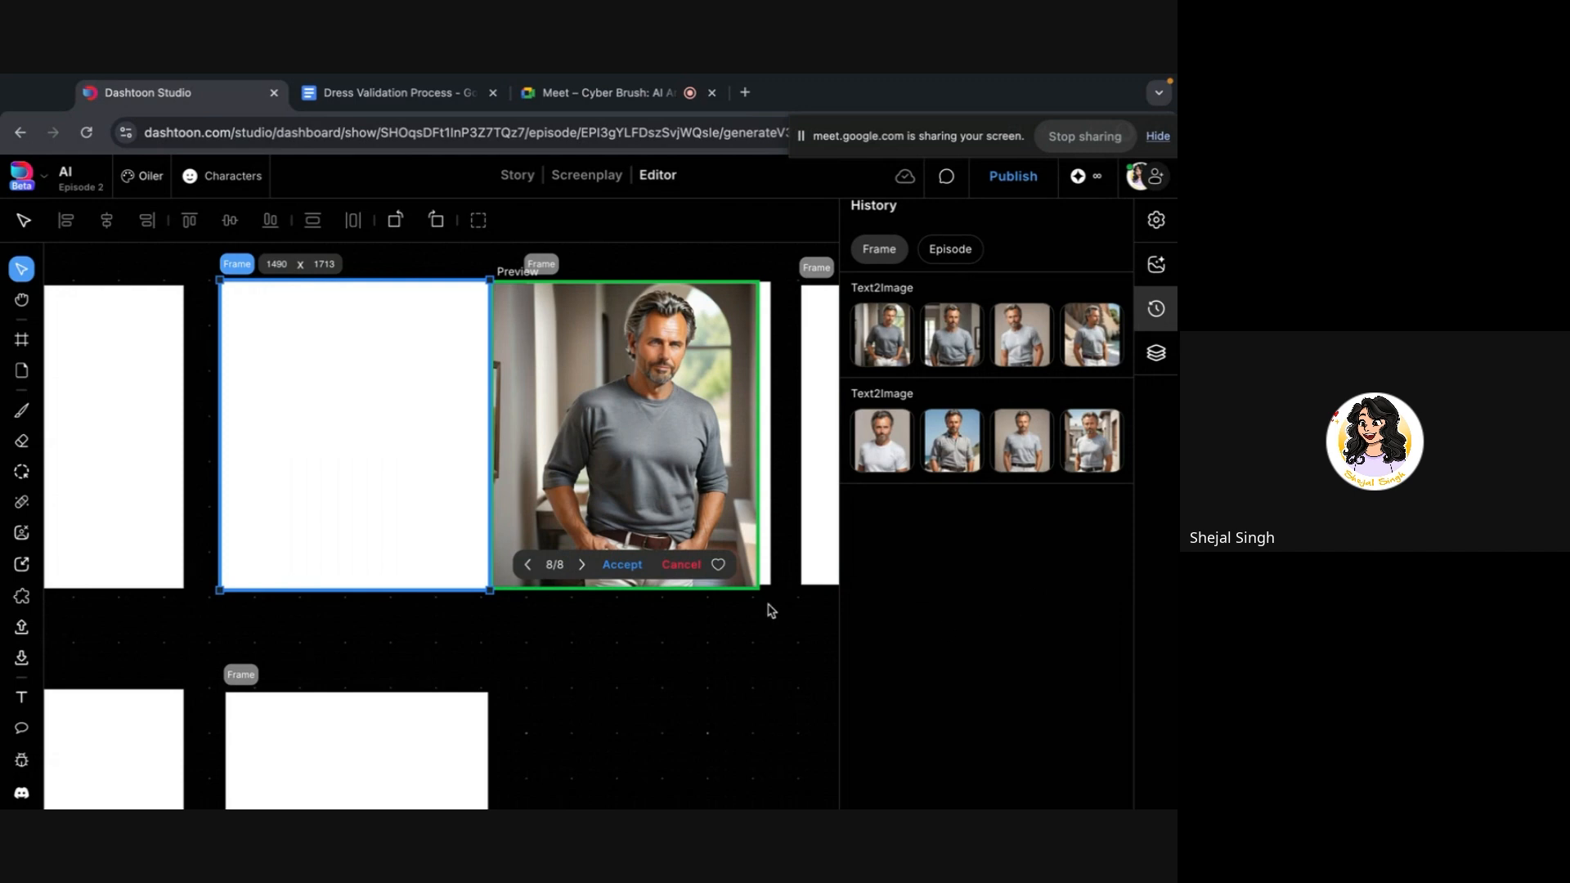
click(695, 498)
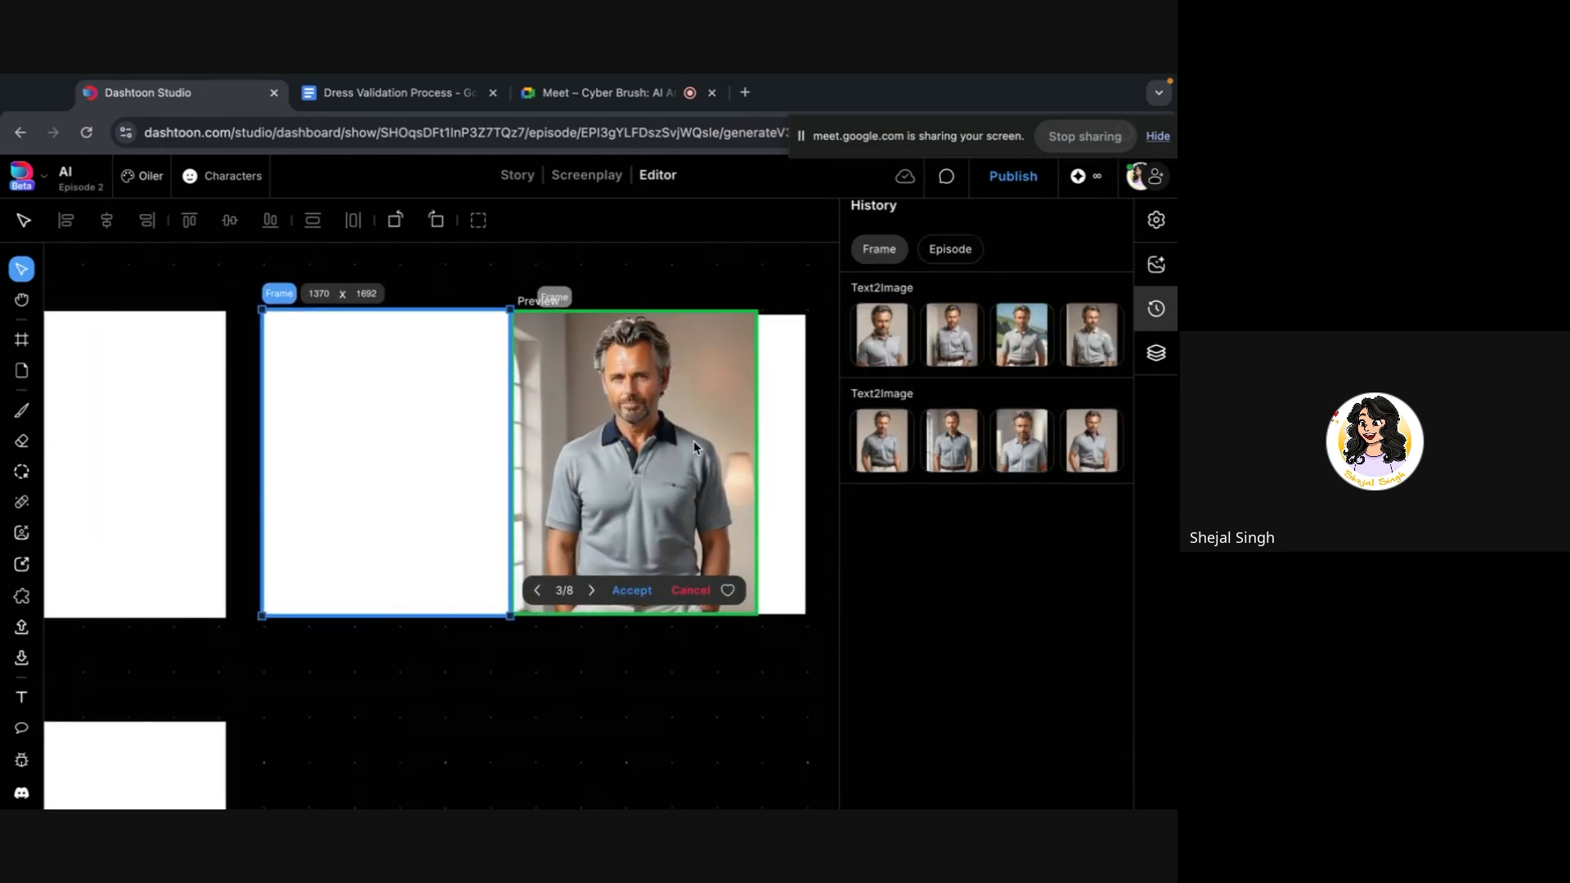
click(837, 334)
click(424, 568)
click(896, 346)
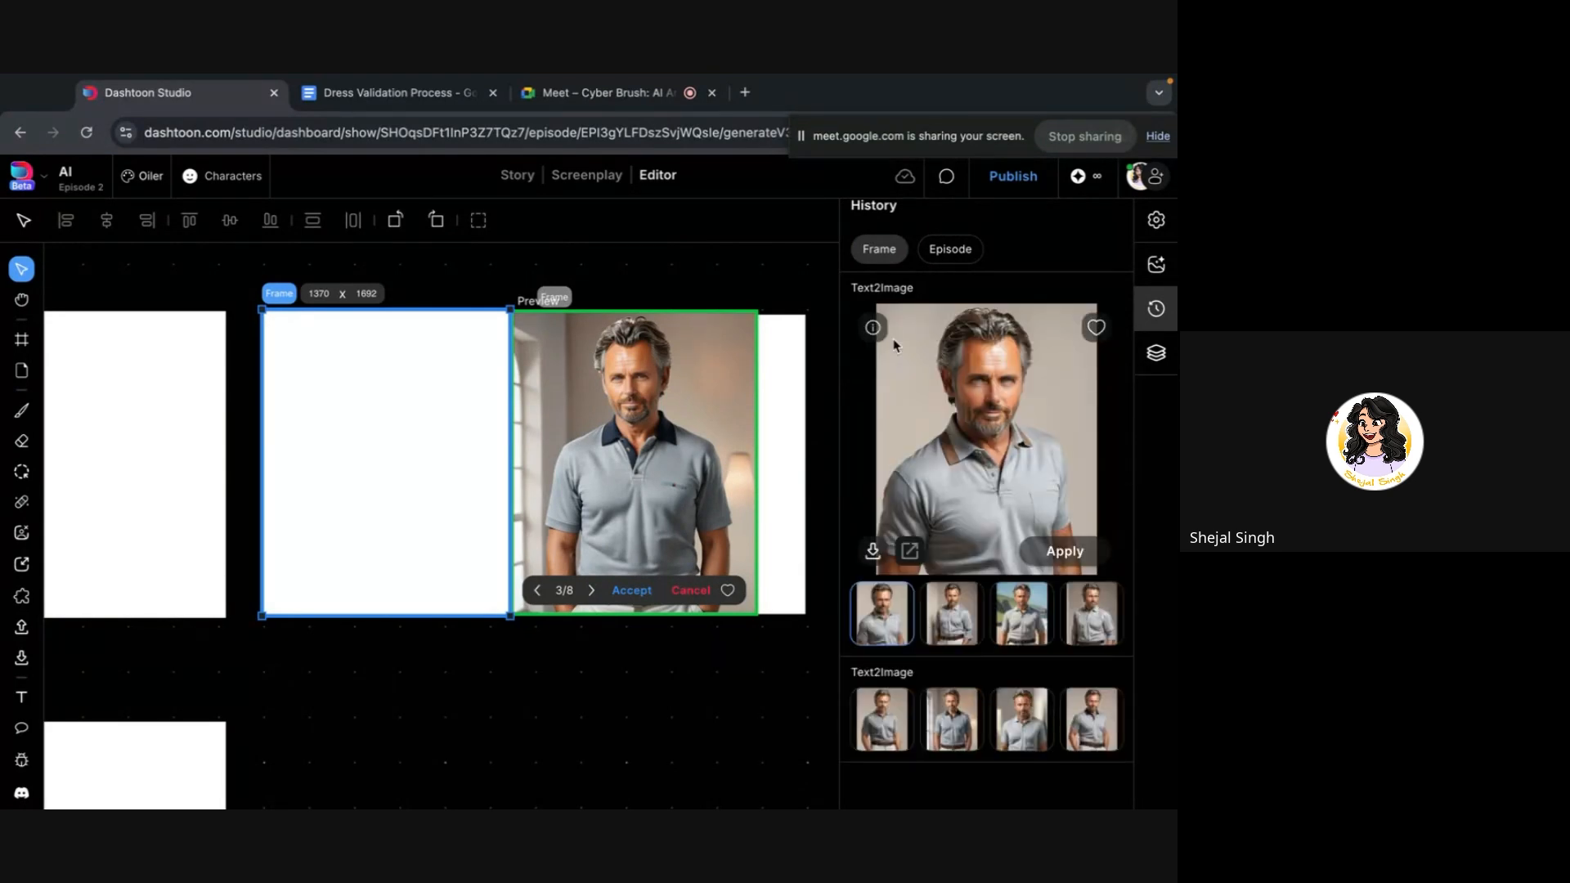
click(973, 742)
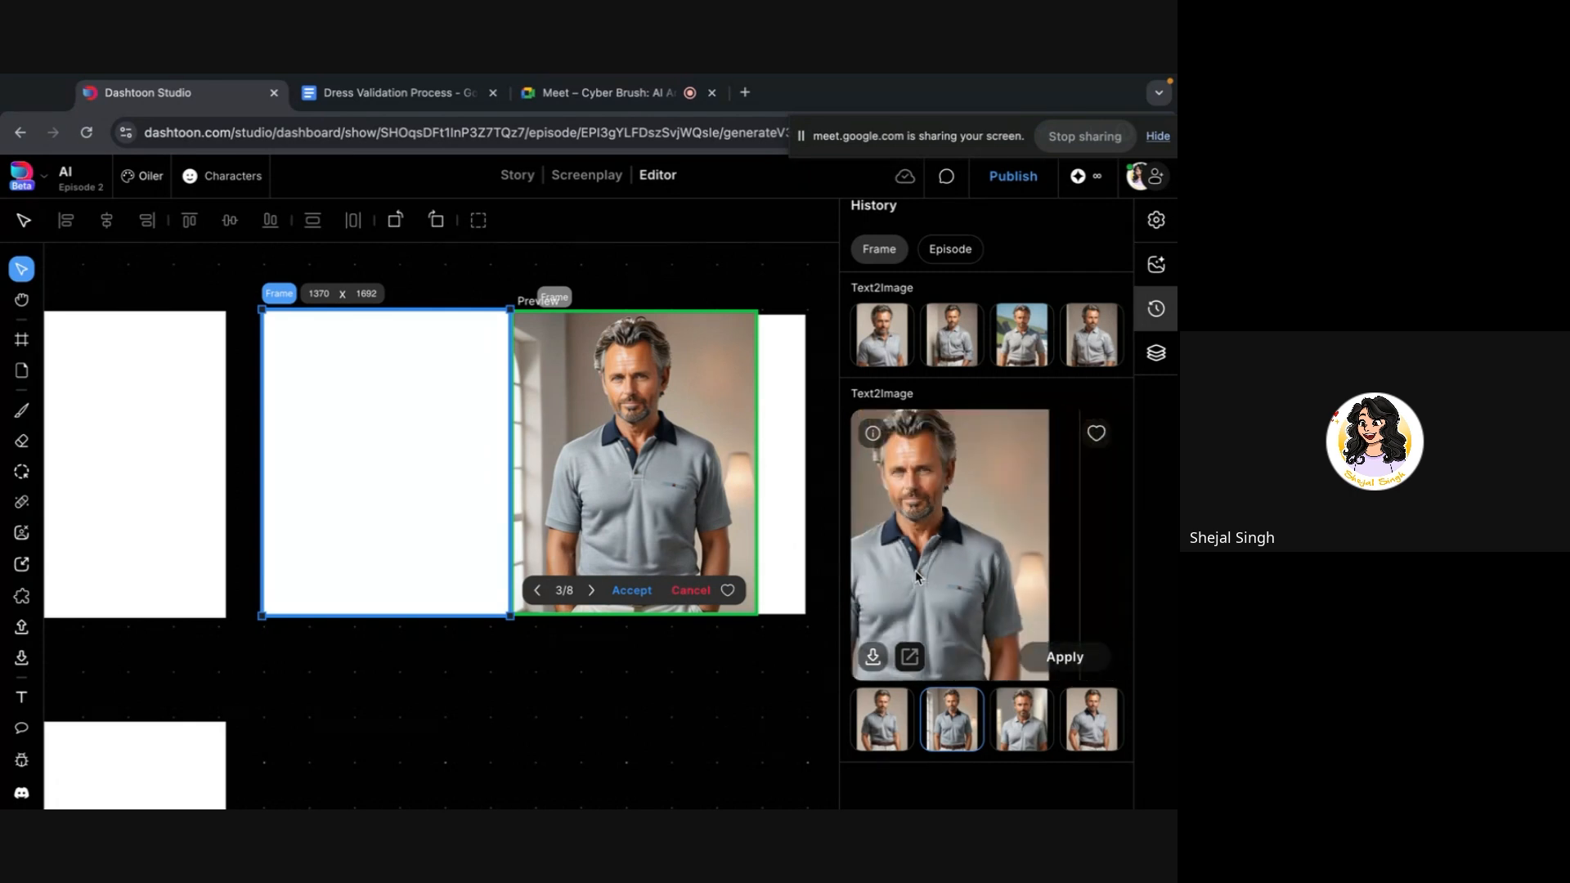
Check the fourth frame's polo preview, prompt and negative prompt, and return to the third frame's prompt for comparison
click(743, 675)
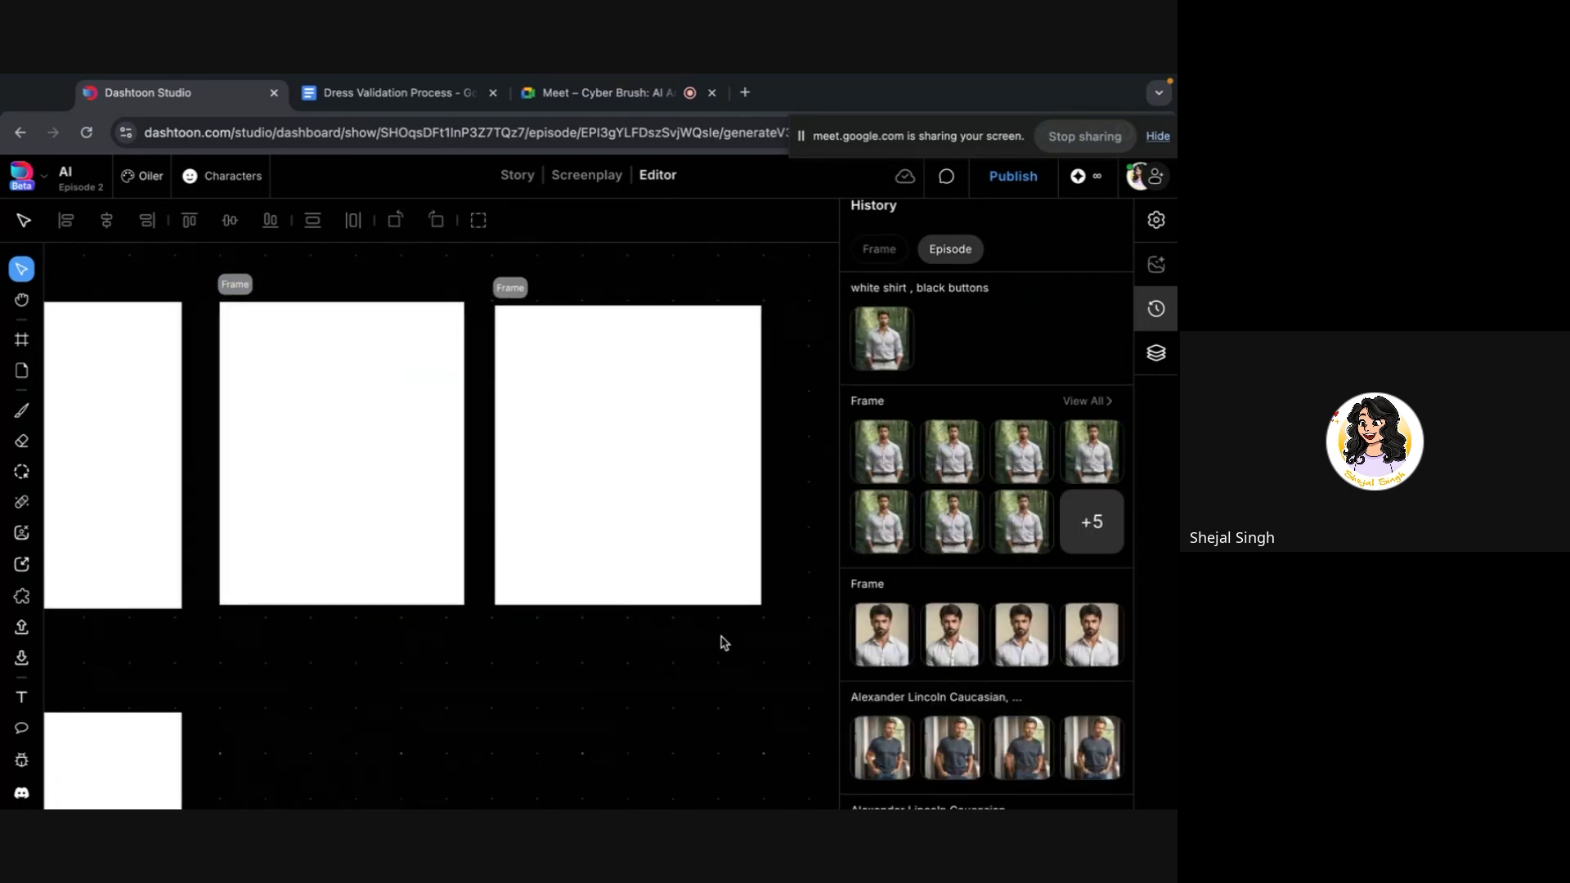
click(690, 537)
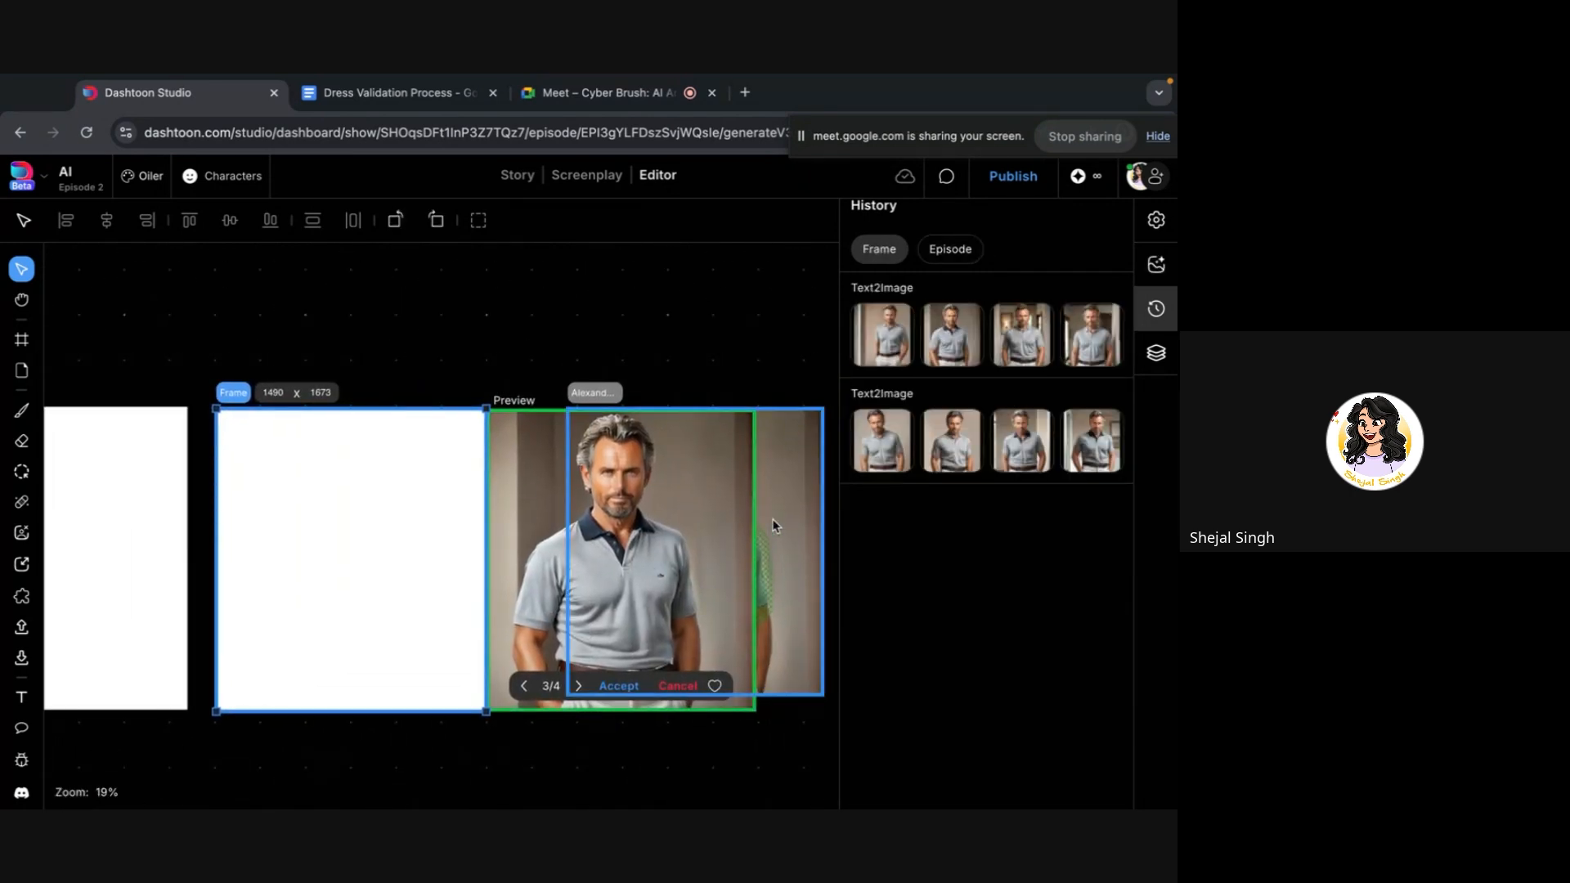
click(1155, 264)
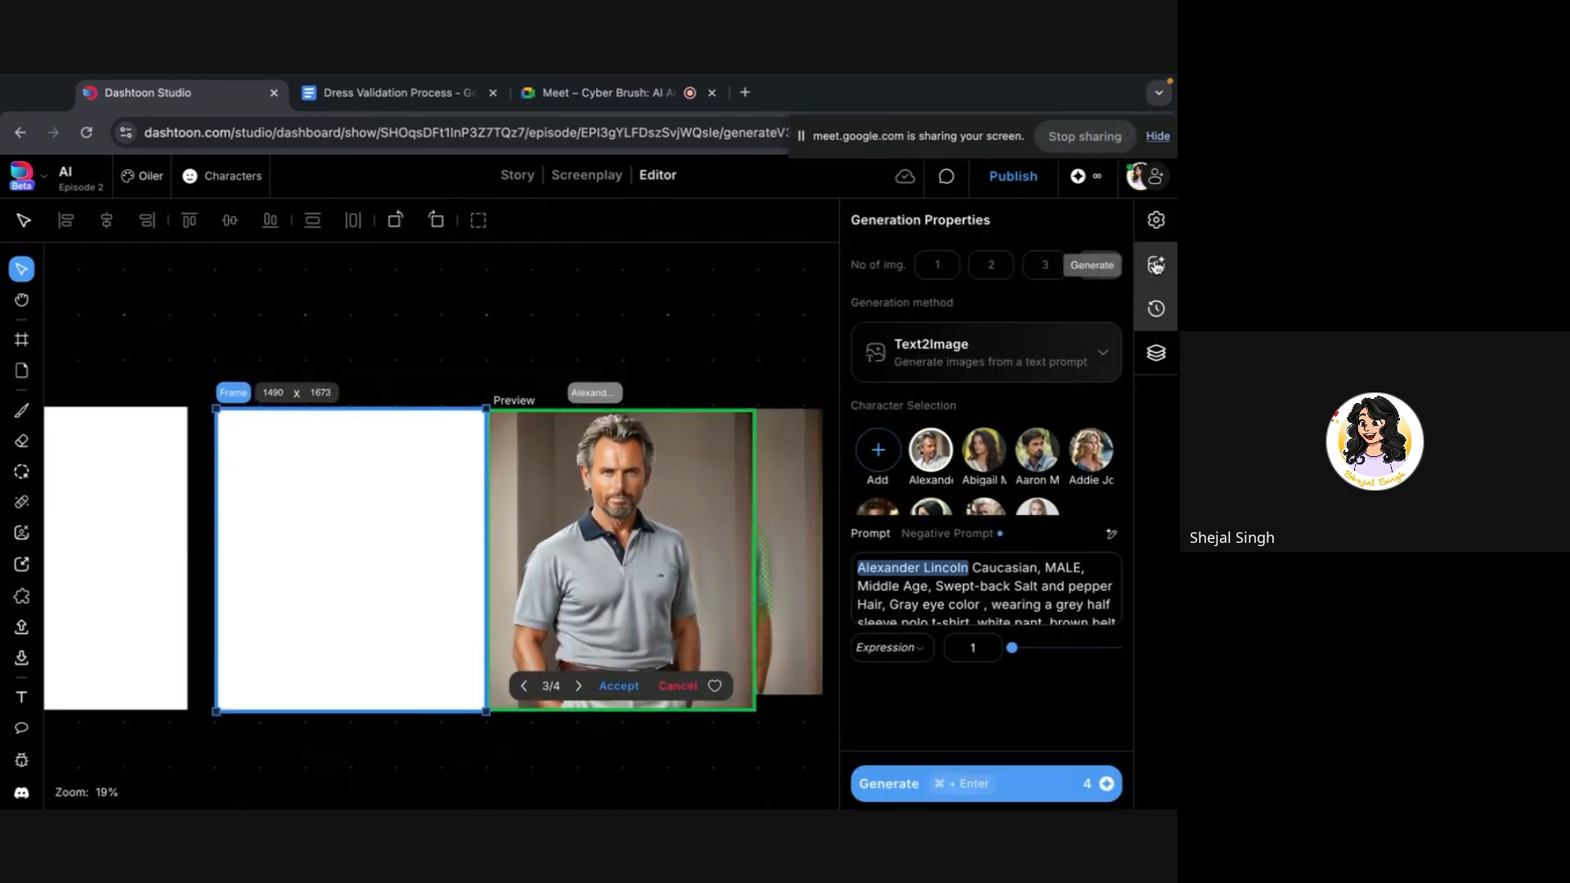
click(947, 532)
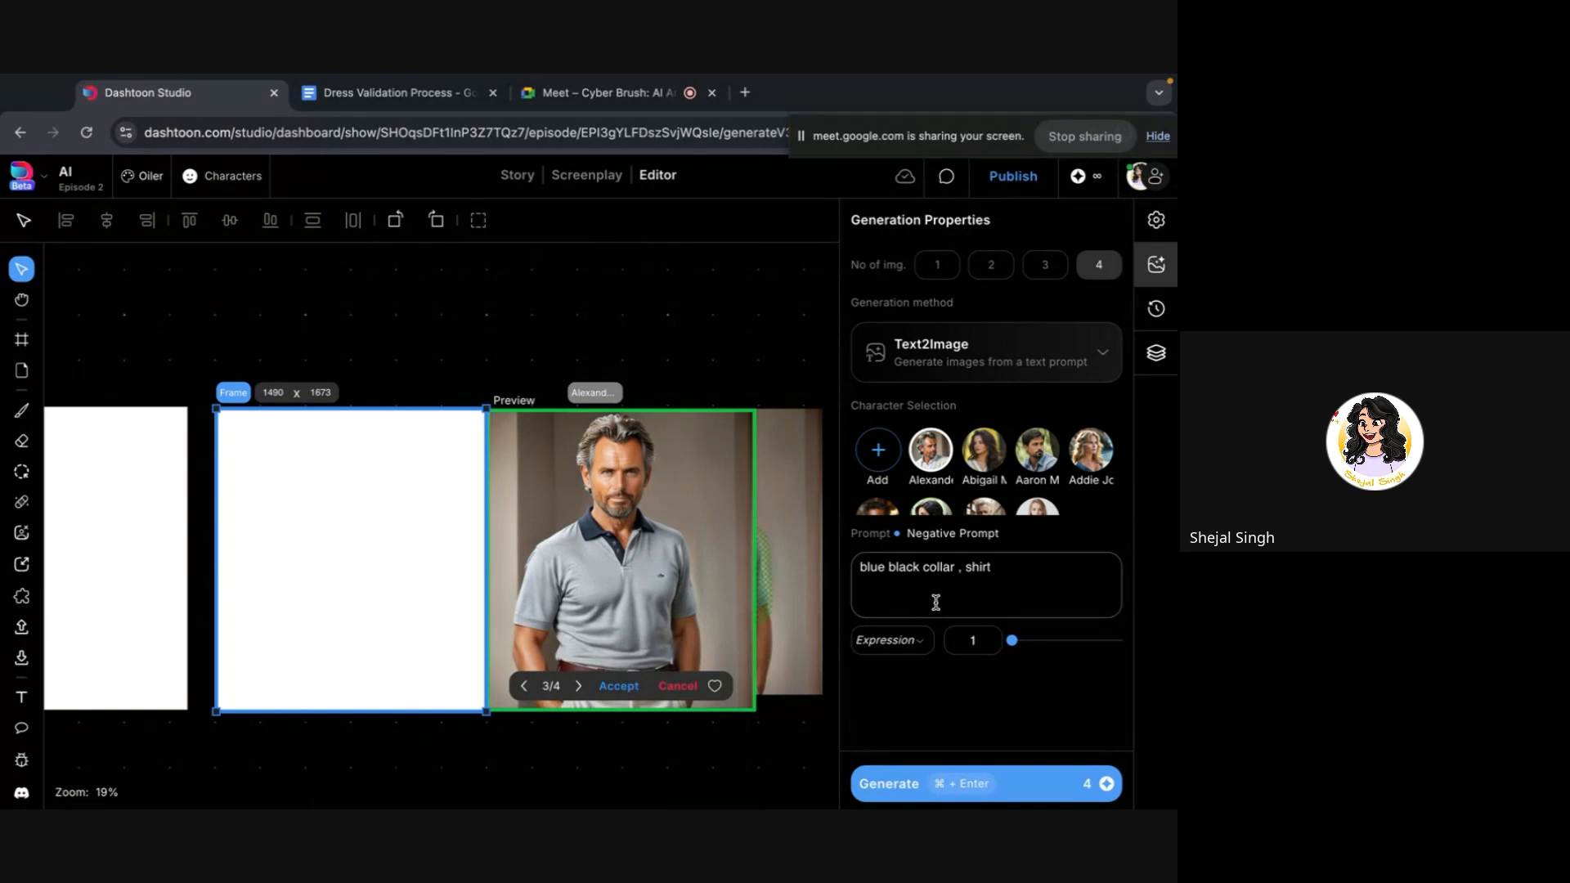
click(168, 532)
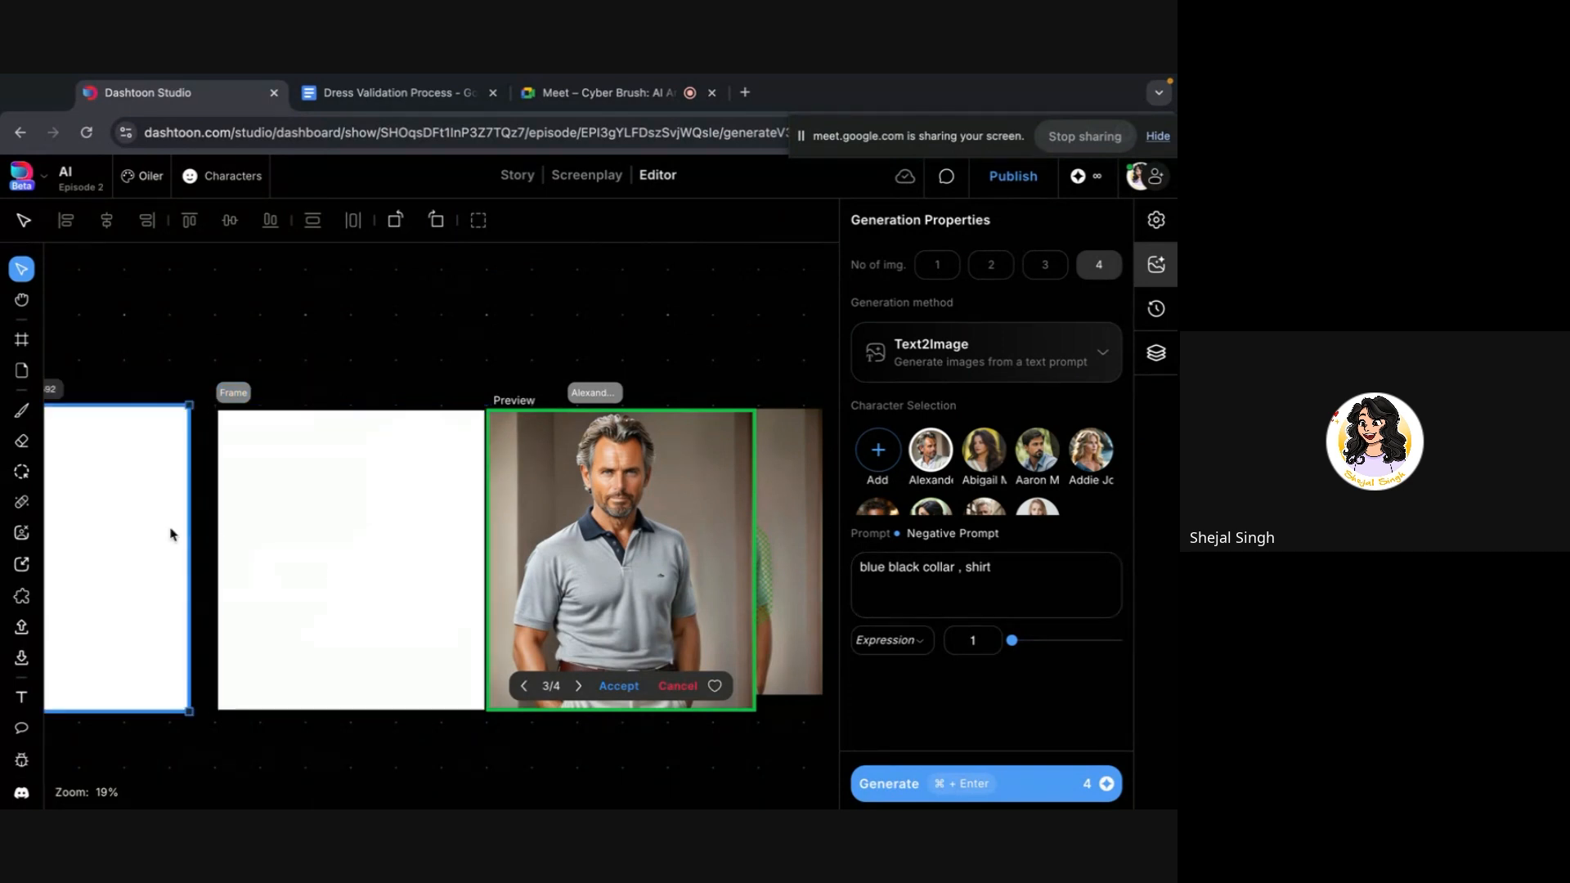
click(871, 534)
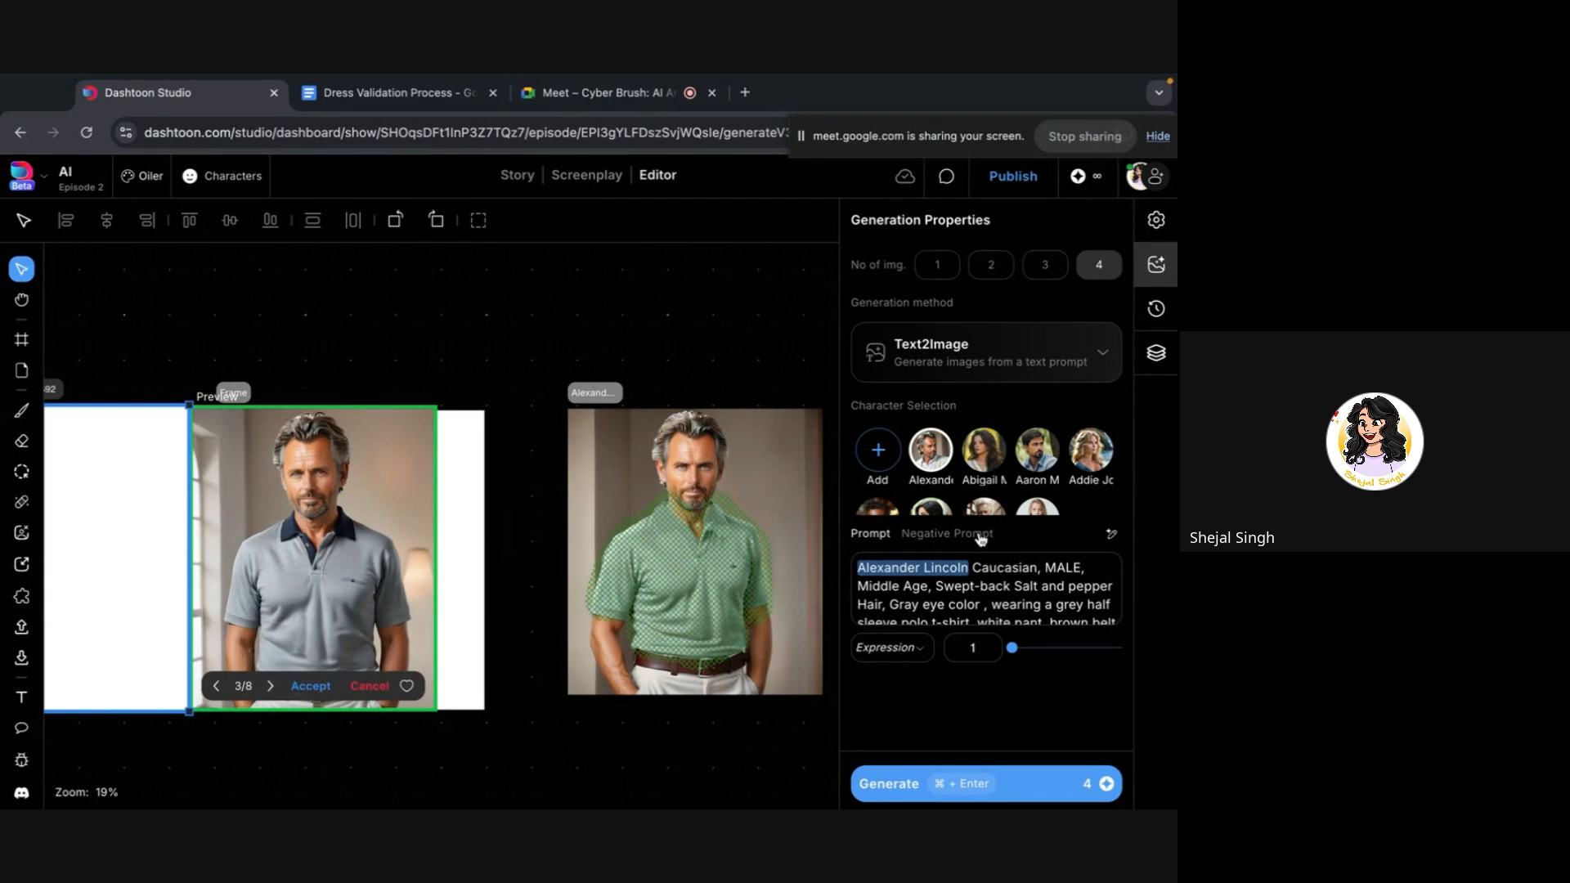
Highlight "polo t-shirt" in the third frame's prompt to check the requested clothing style
scroll(939, 590, down, 2)
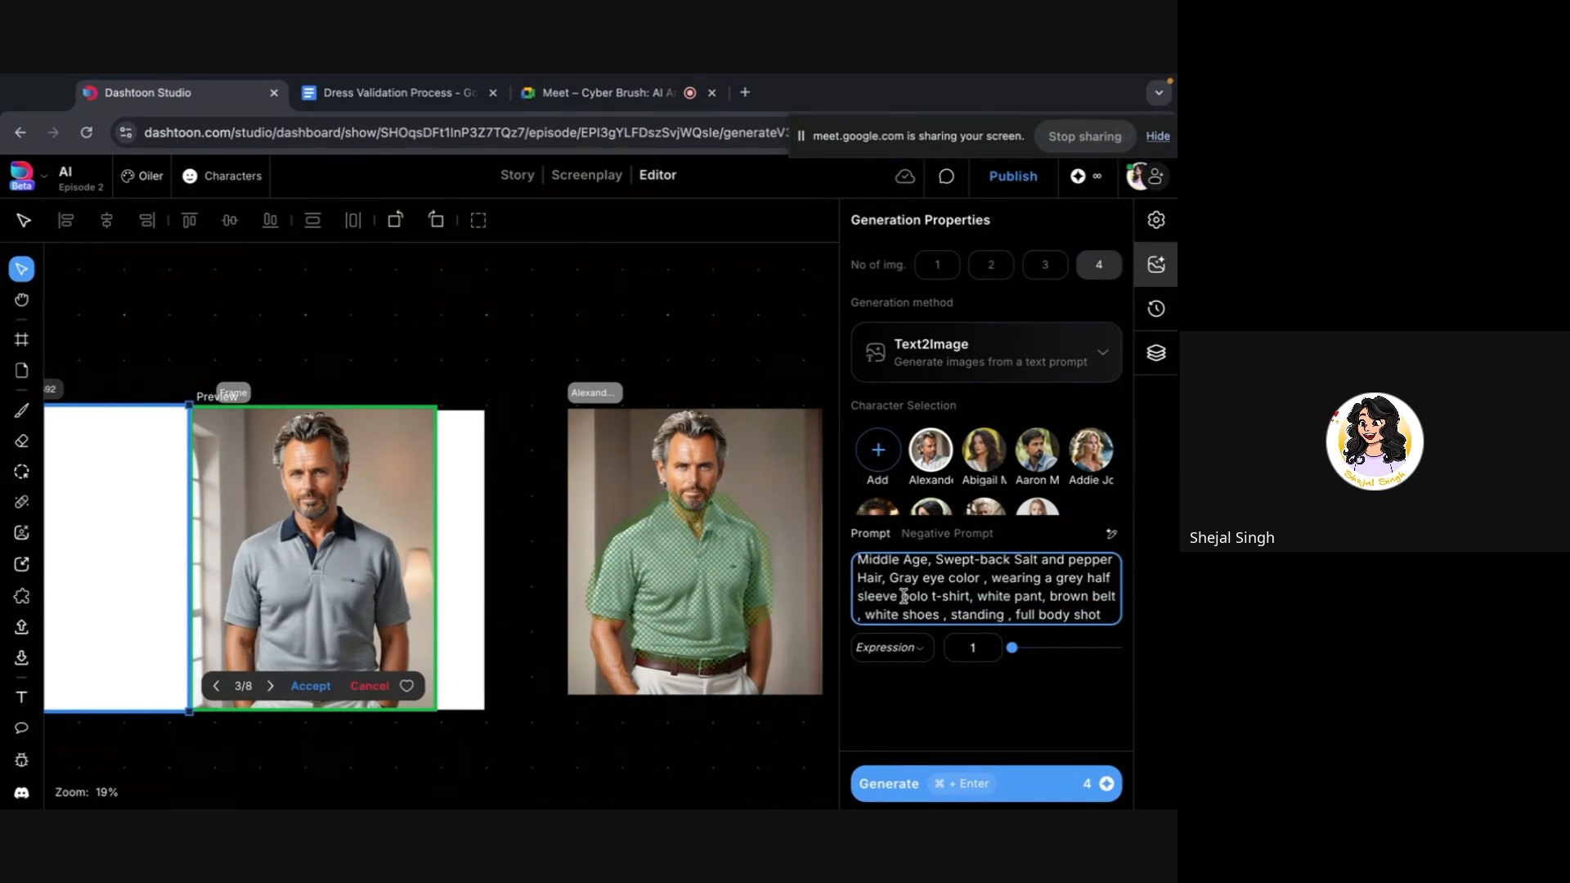
drag(901, 596, 966, 596)
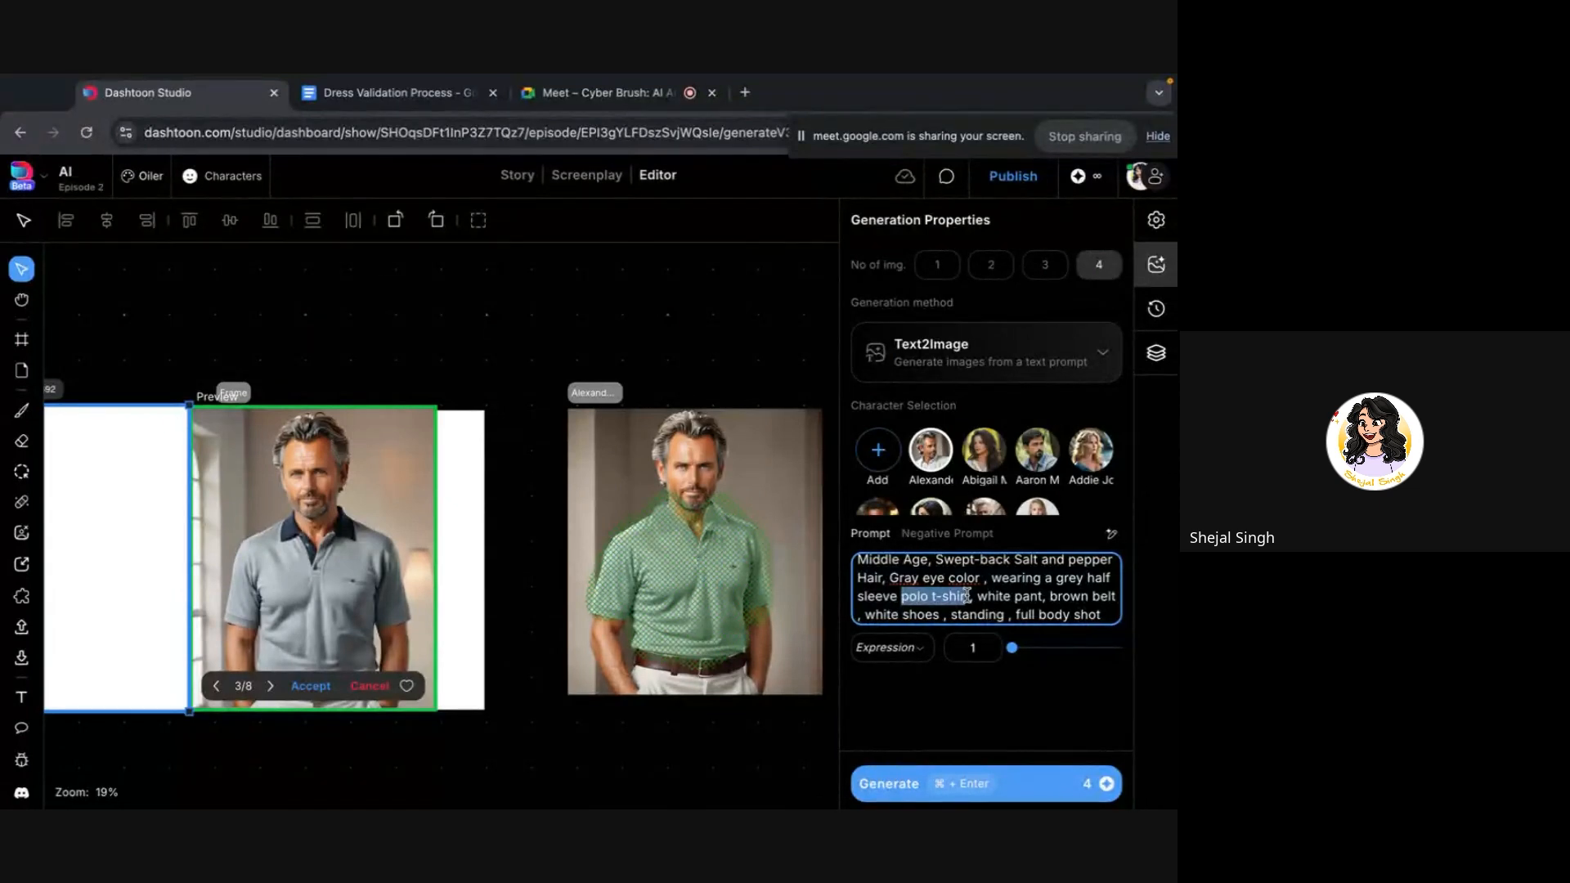
click(502, 354)
Inspect the fourth frame's polo preview and highlight its full negative prompt, "blue black collar , shirt"
click(438, 504)
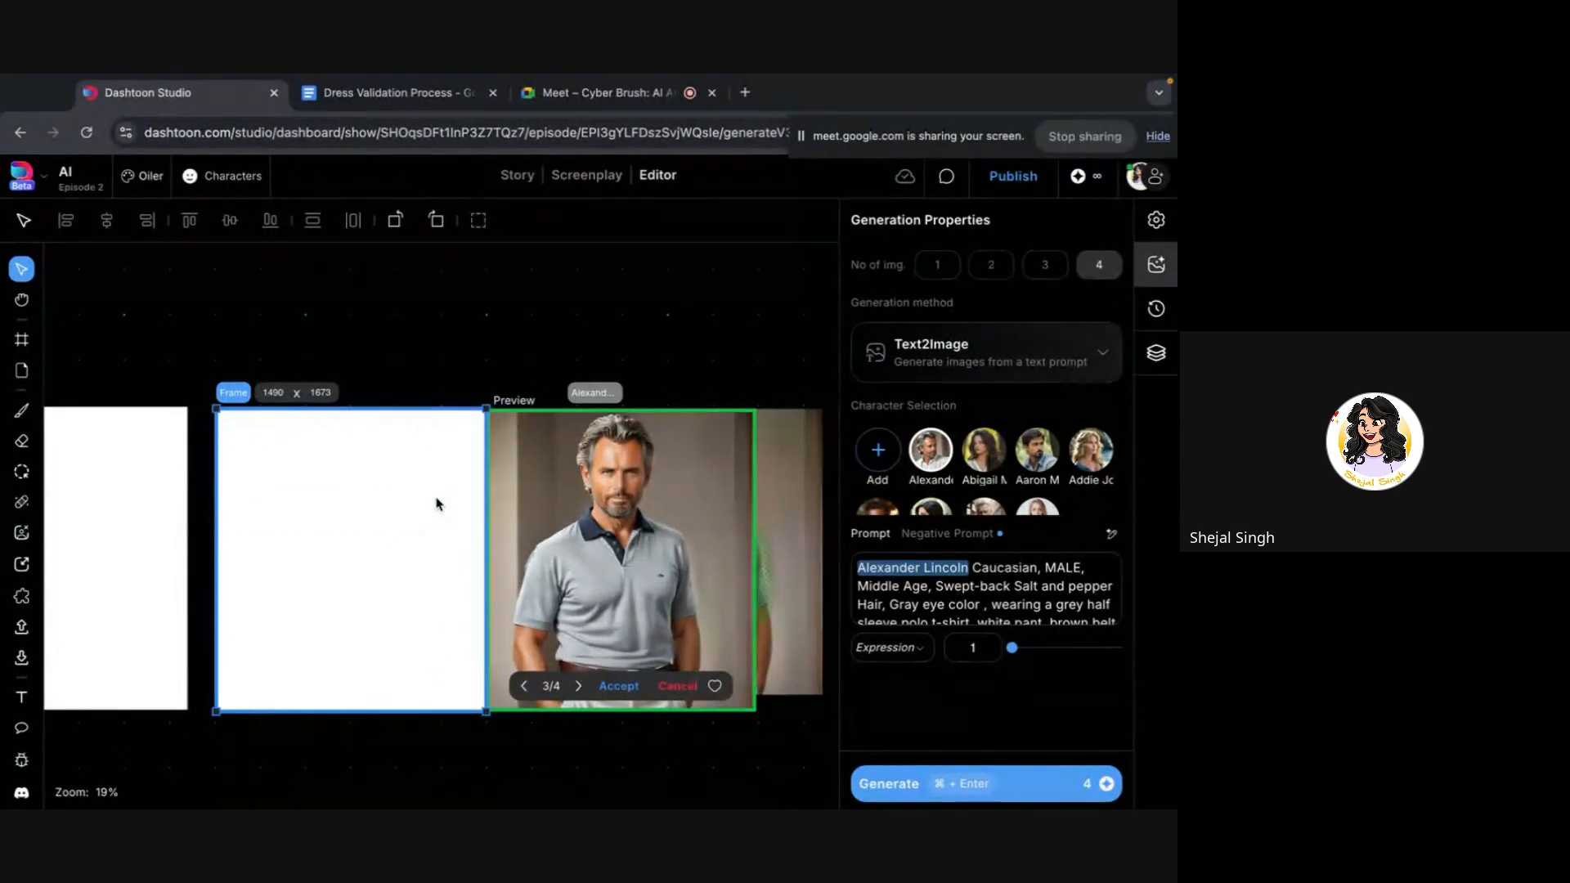
click(959, 540)
drag(1006, 570, 832, 570)
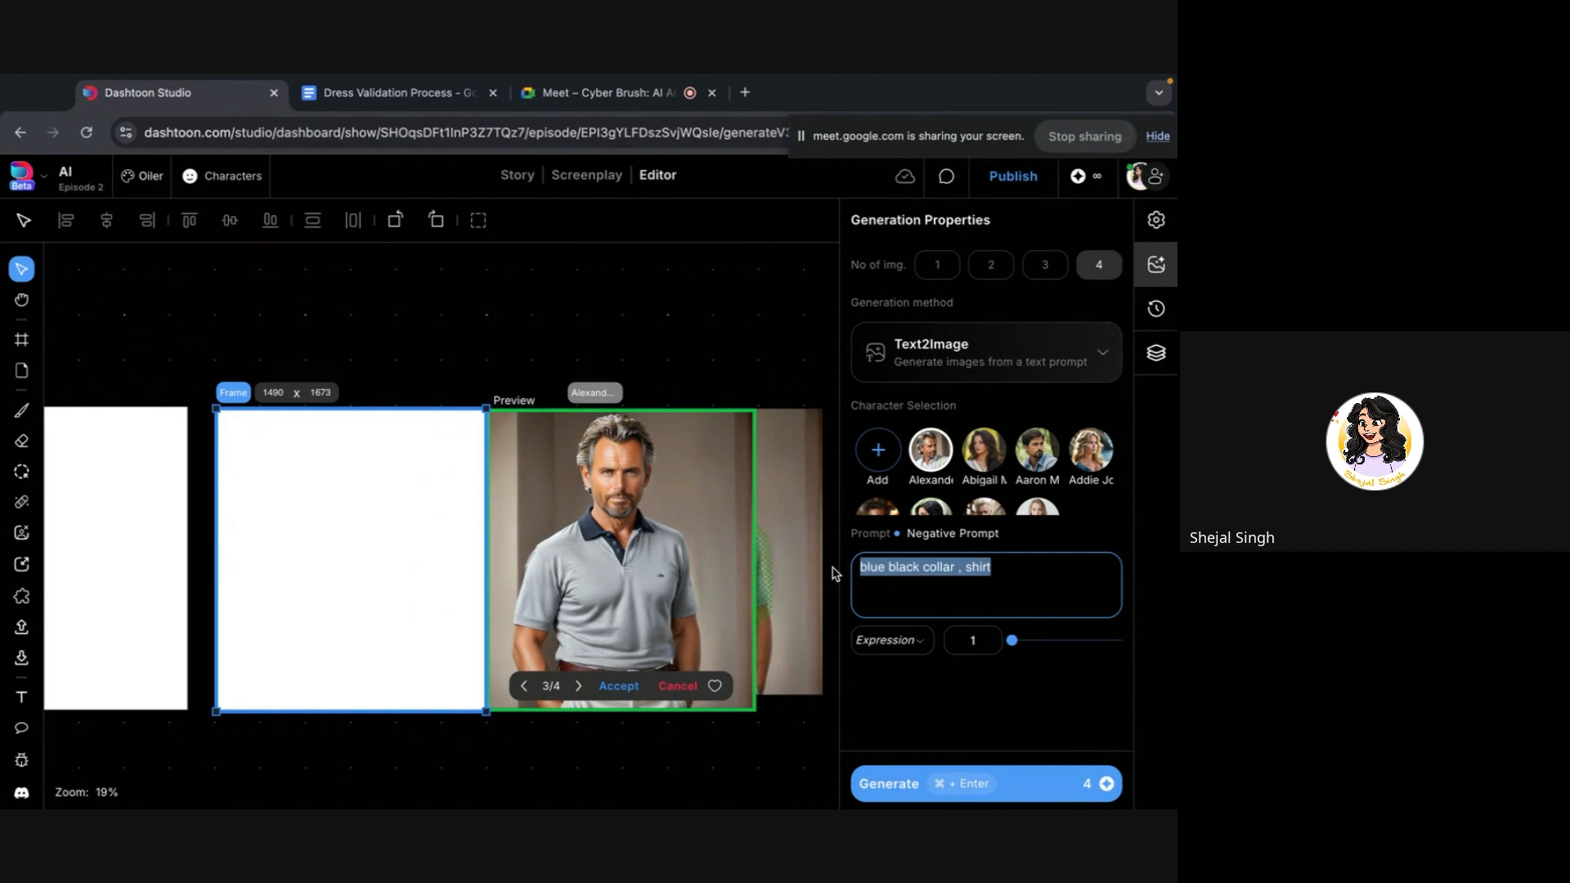
click(561, 360)
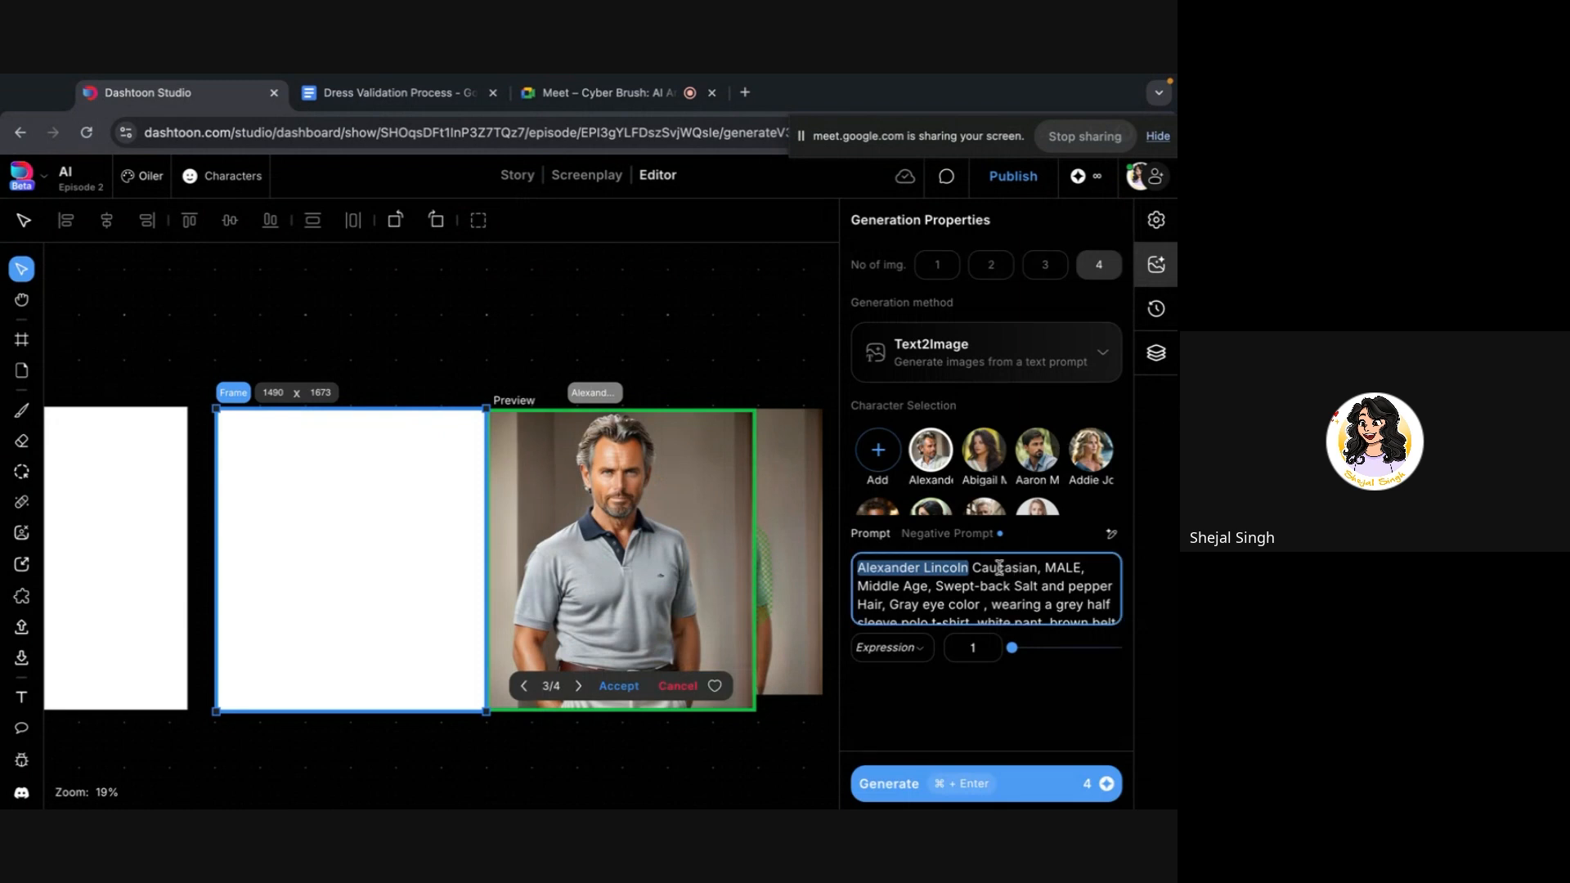
click(949, 533)
click(1033, 567)
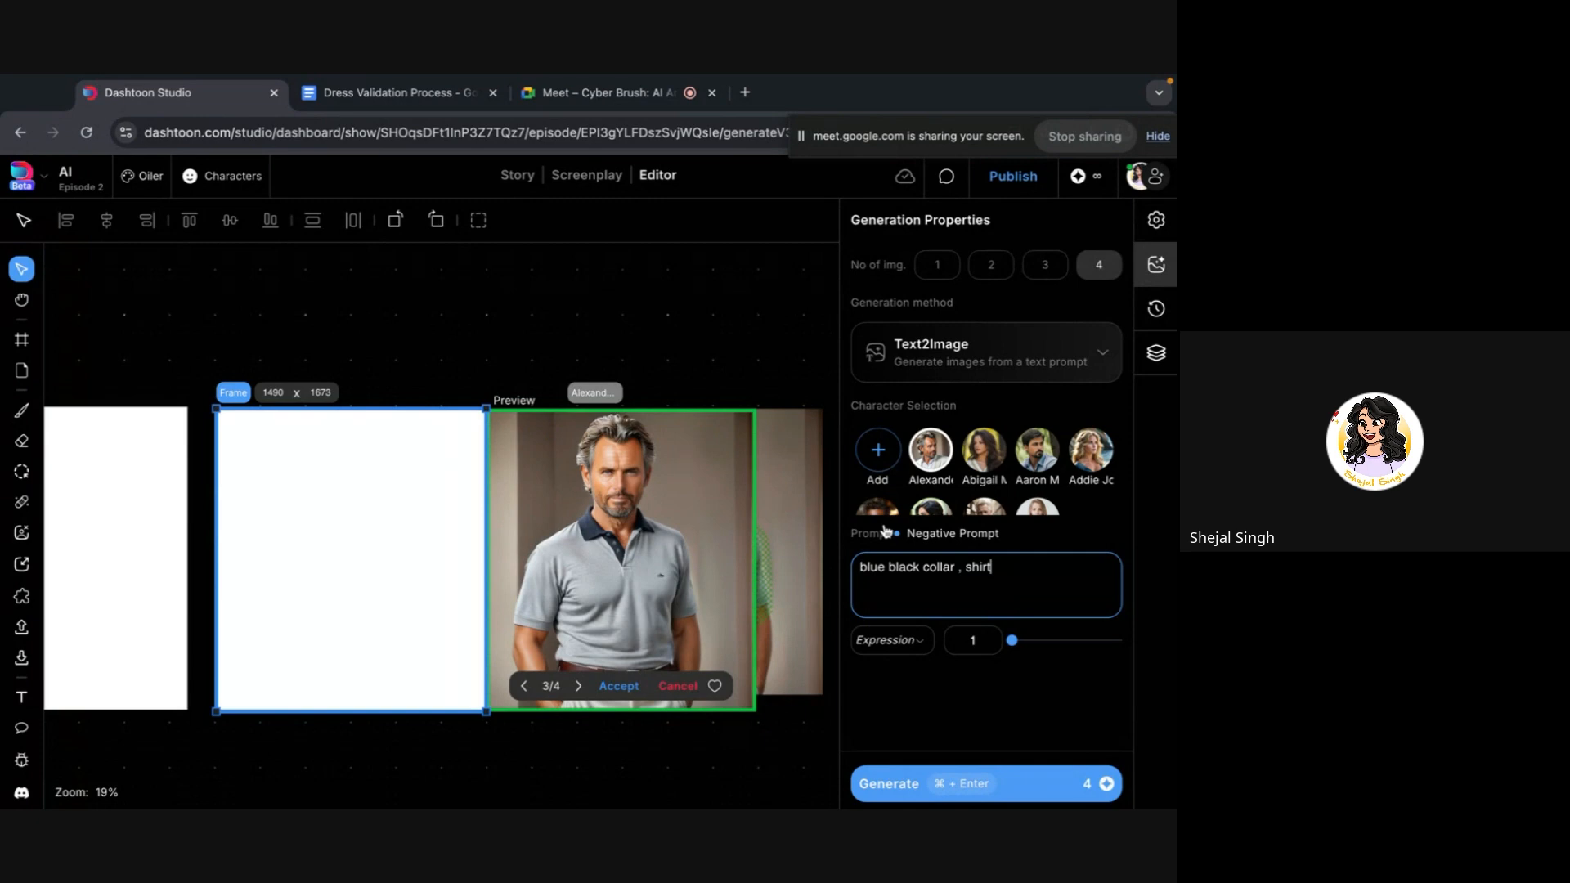
Reread the clothing details in the fourth frame's prompt, comparing them with its negative prompt
click(881, 532)
scroll(997, 587, down, 2)
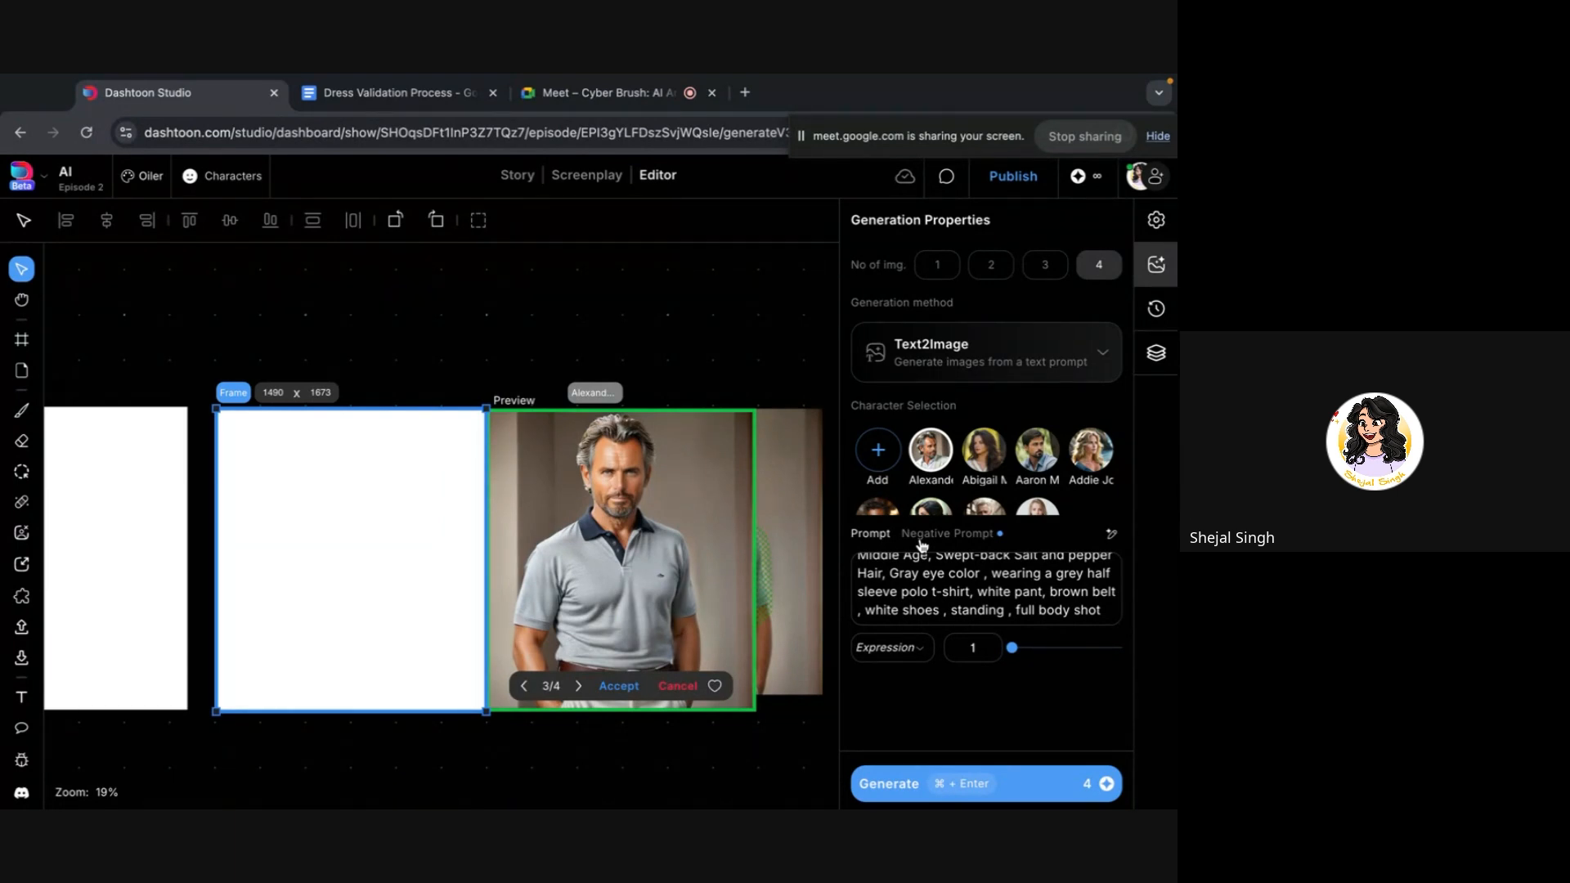
click(509, 396)
click(352, 563)
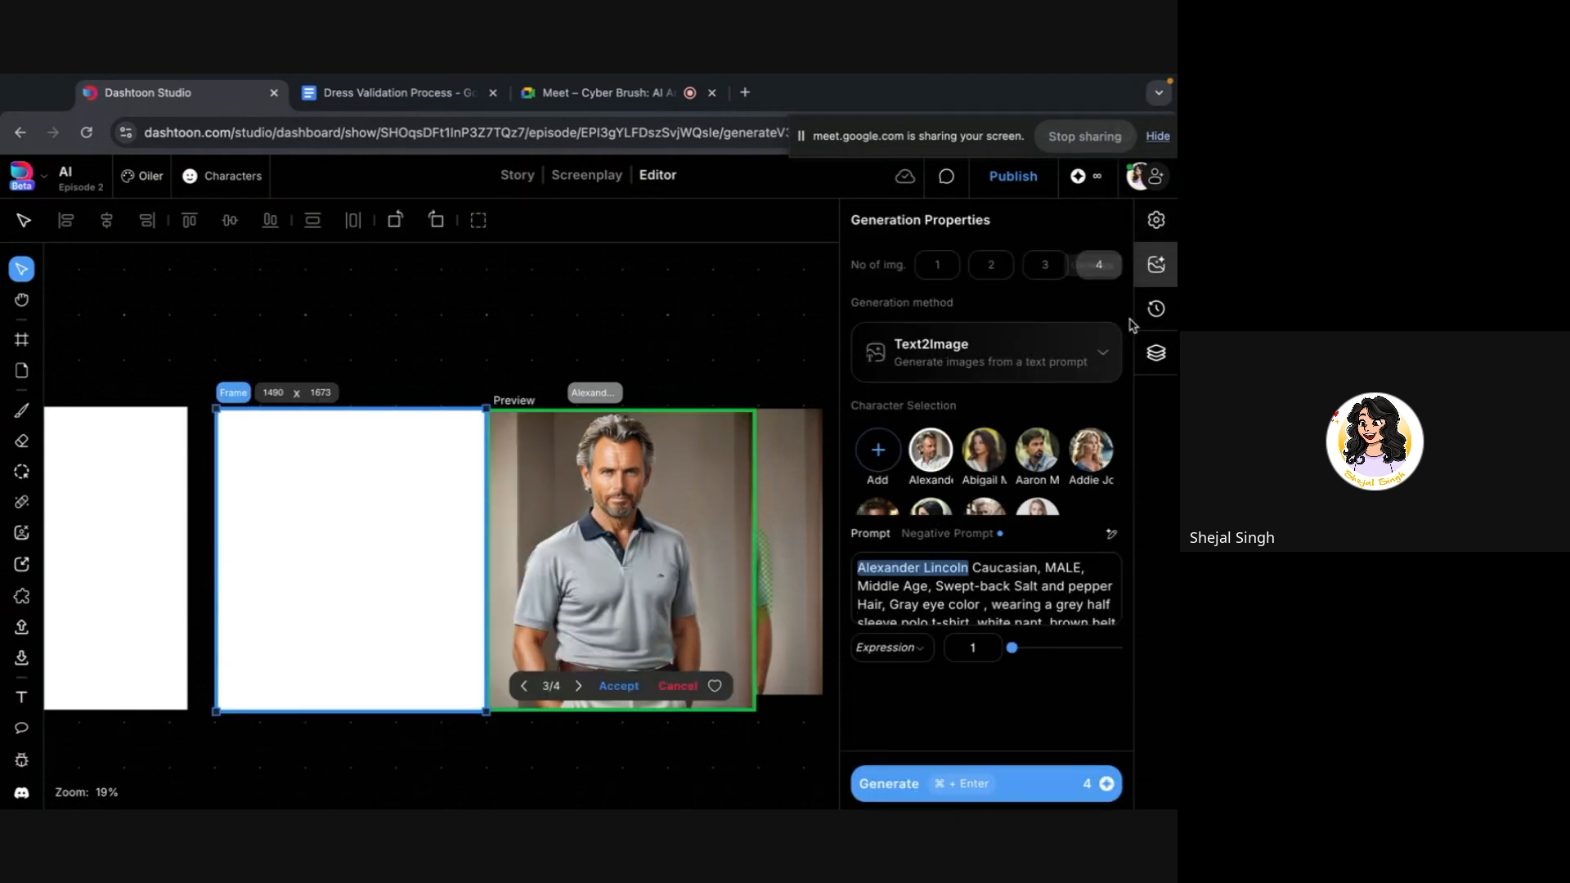
click(947, 533)
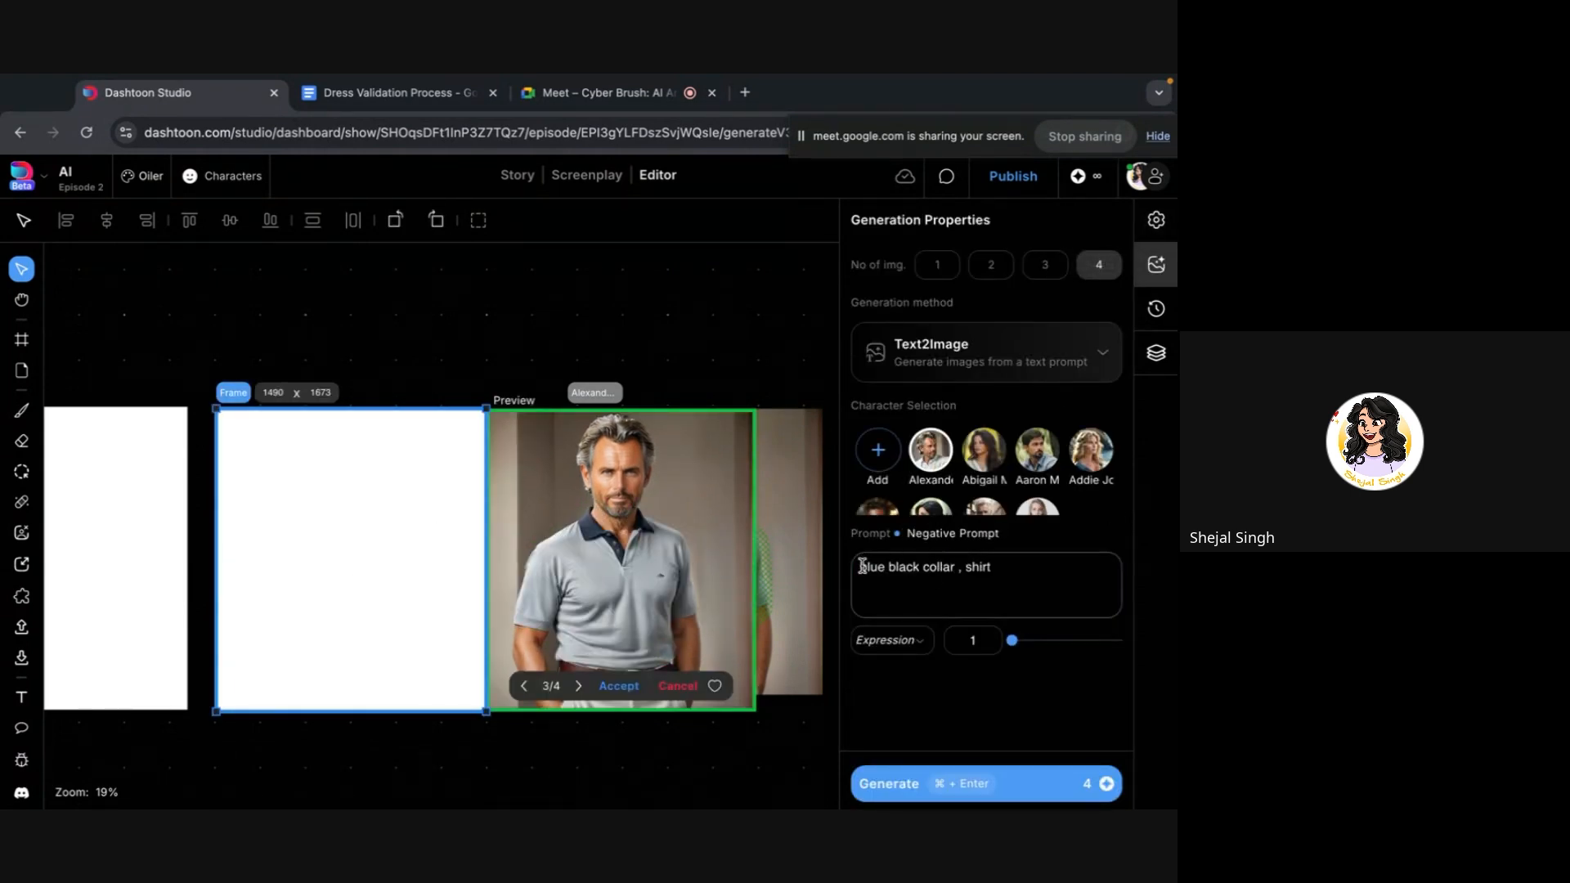
drag(862, 566, 1129, 571)
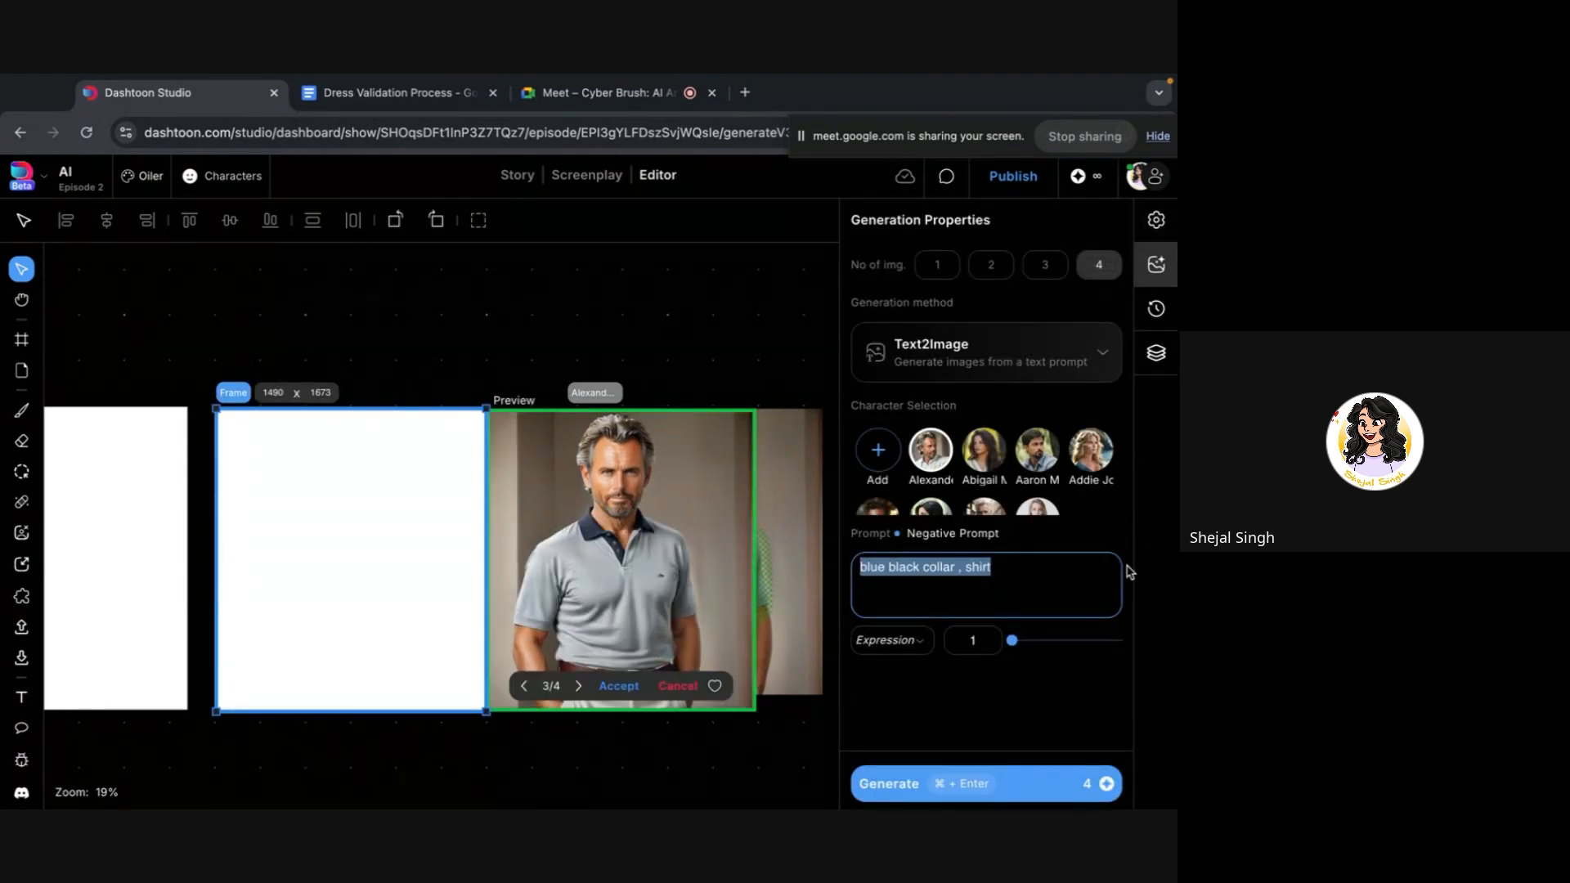
click(971, 572)
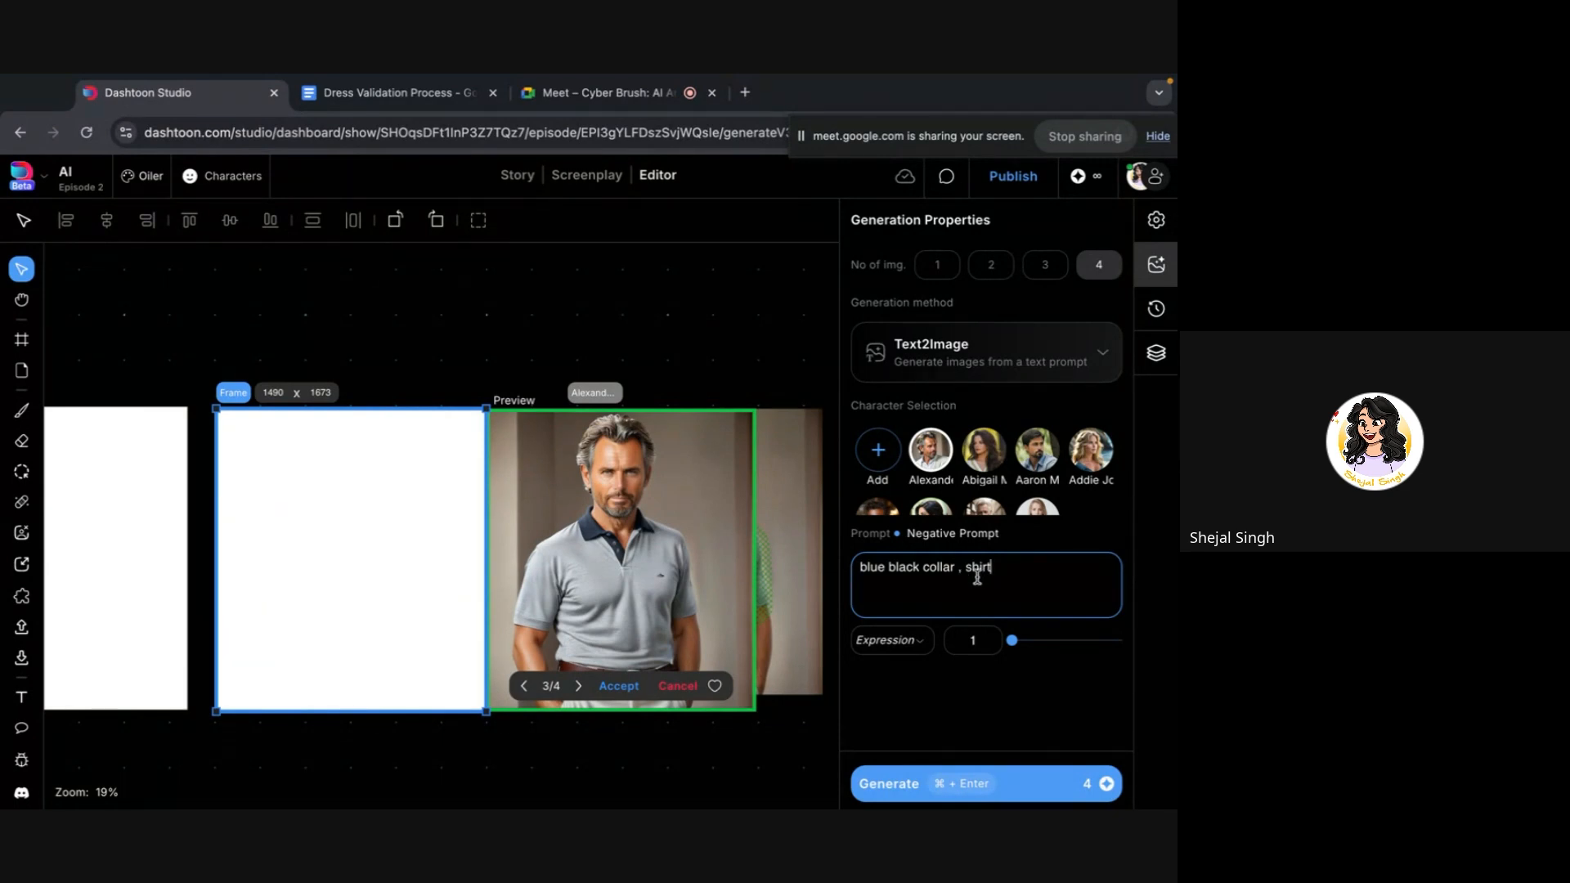
Open the fourth frame's generation history and enlarge each of the four images in the second Text2Image set
click(1155, 308)
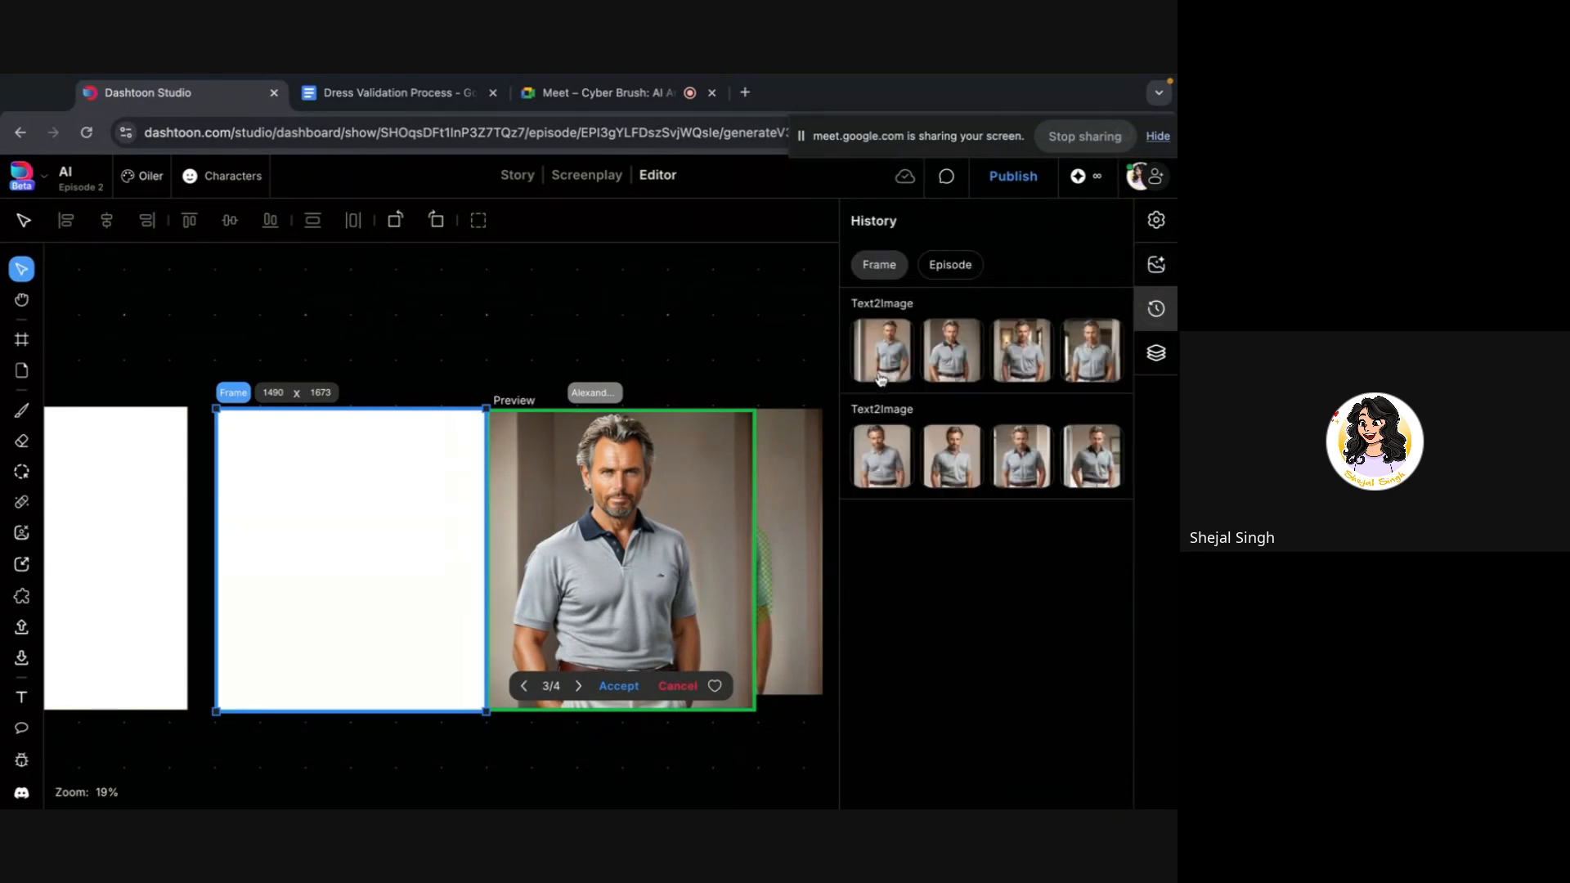
click(882, 455)
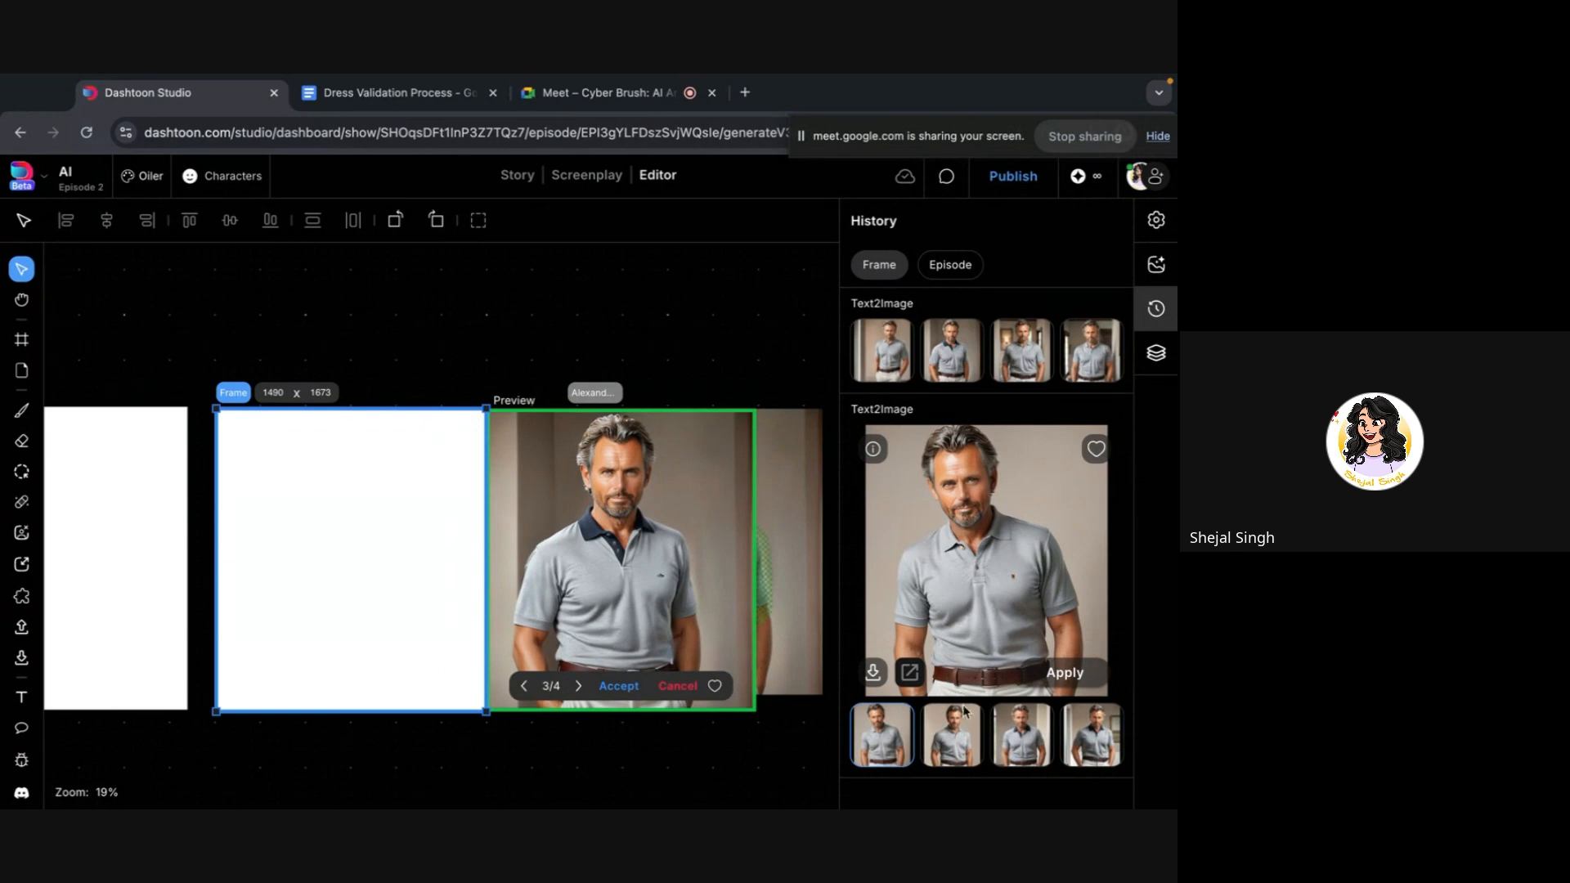
click(960, 753)
click(1022, 736)
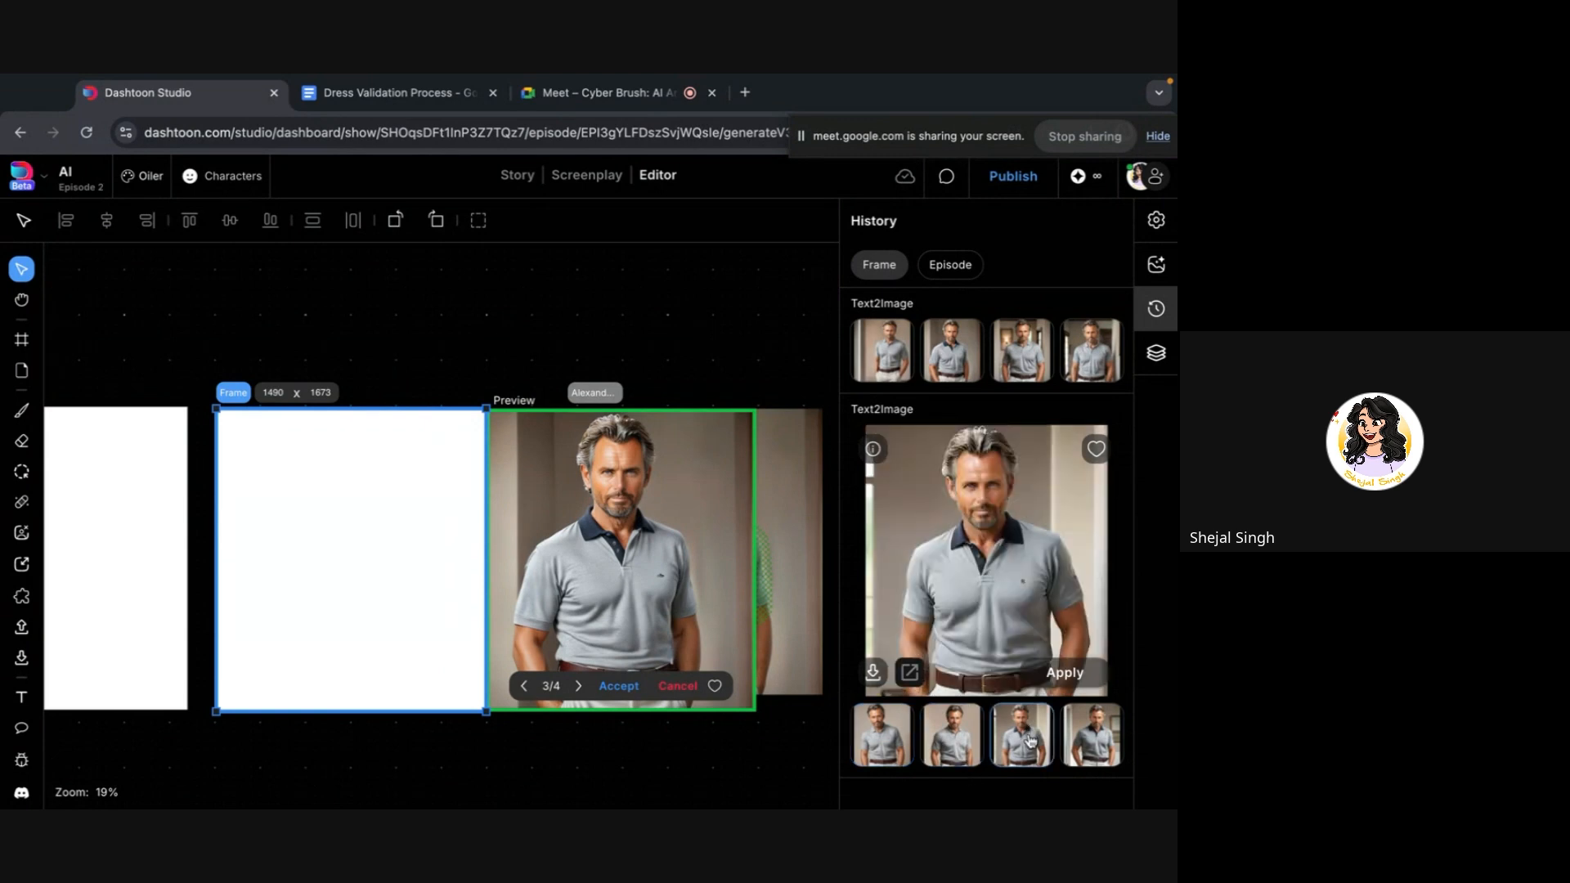
click(1092, 736)
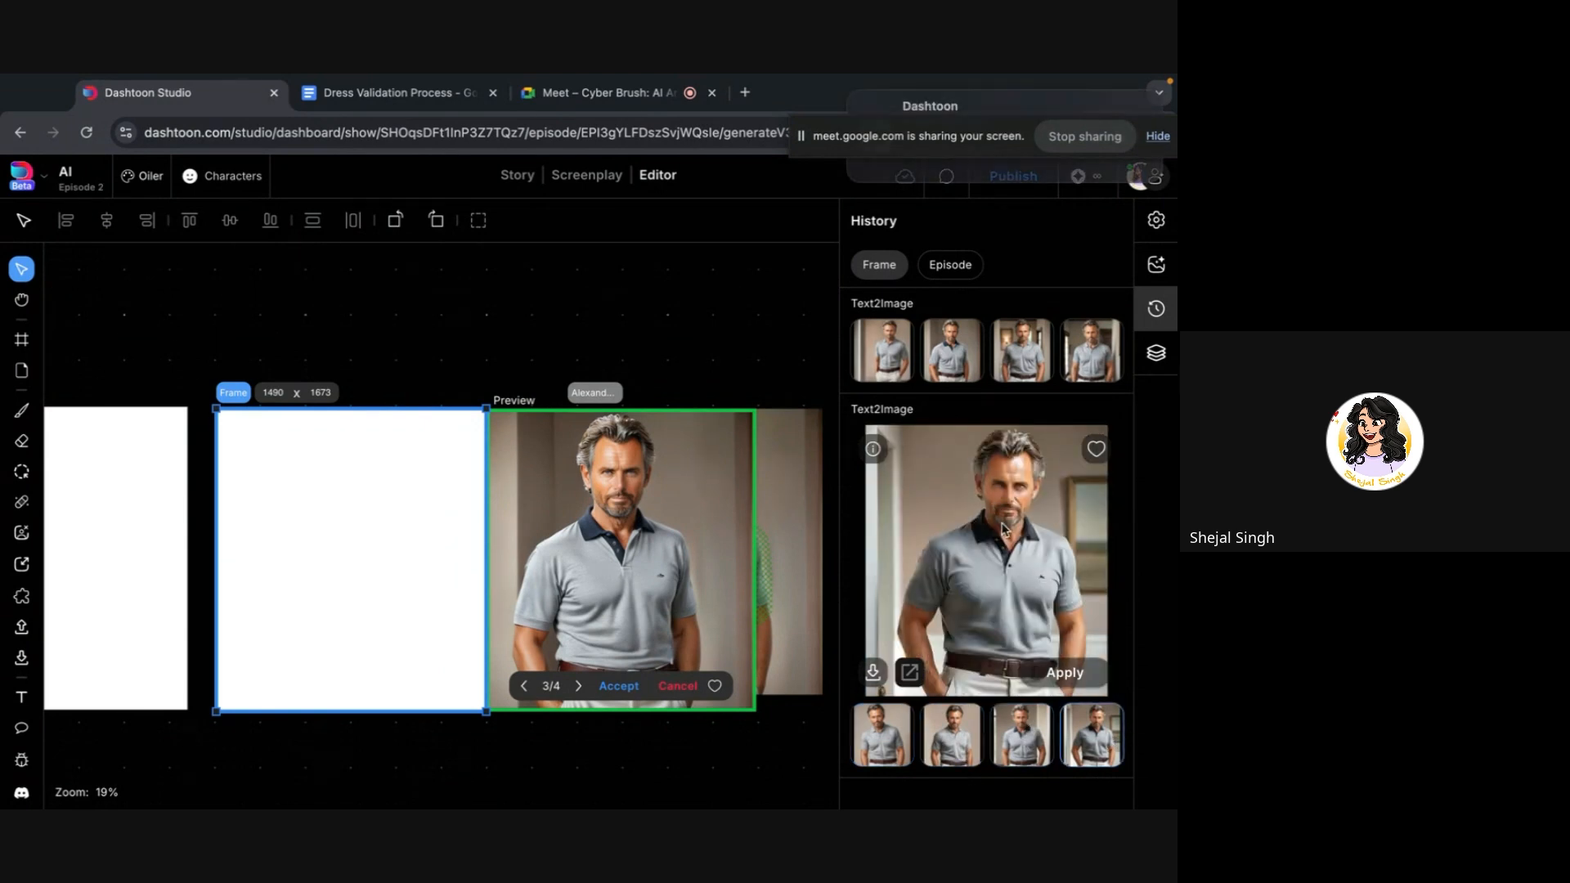
Enlarge each of the four images in the fourth frame's first Text2Image set
click(900, 360)
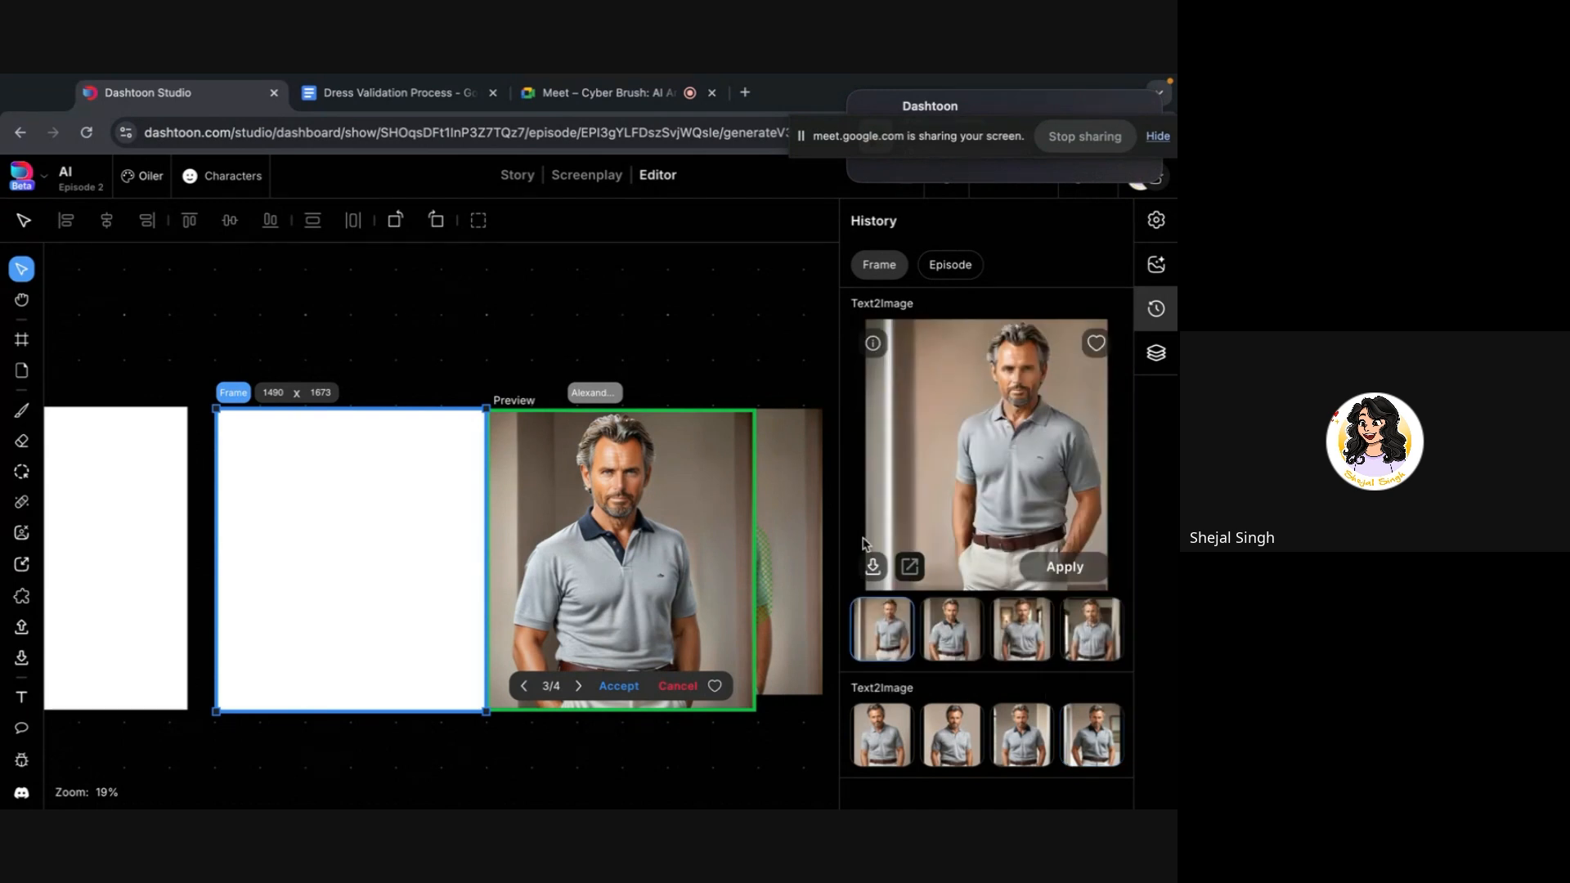
click(942, 654)
click(1014, 647)
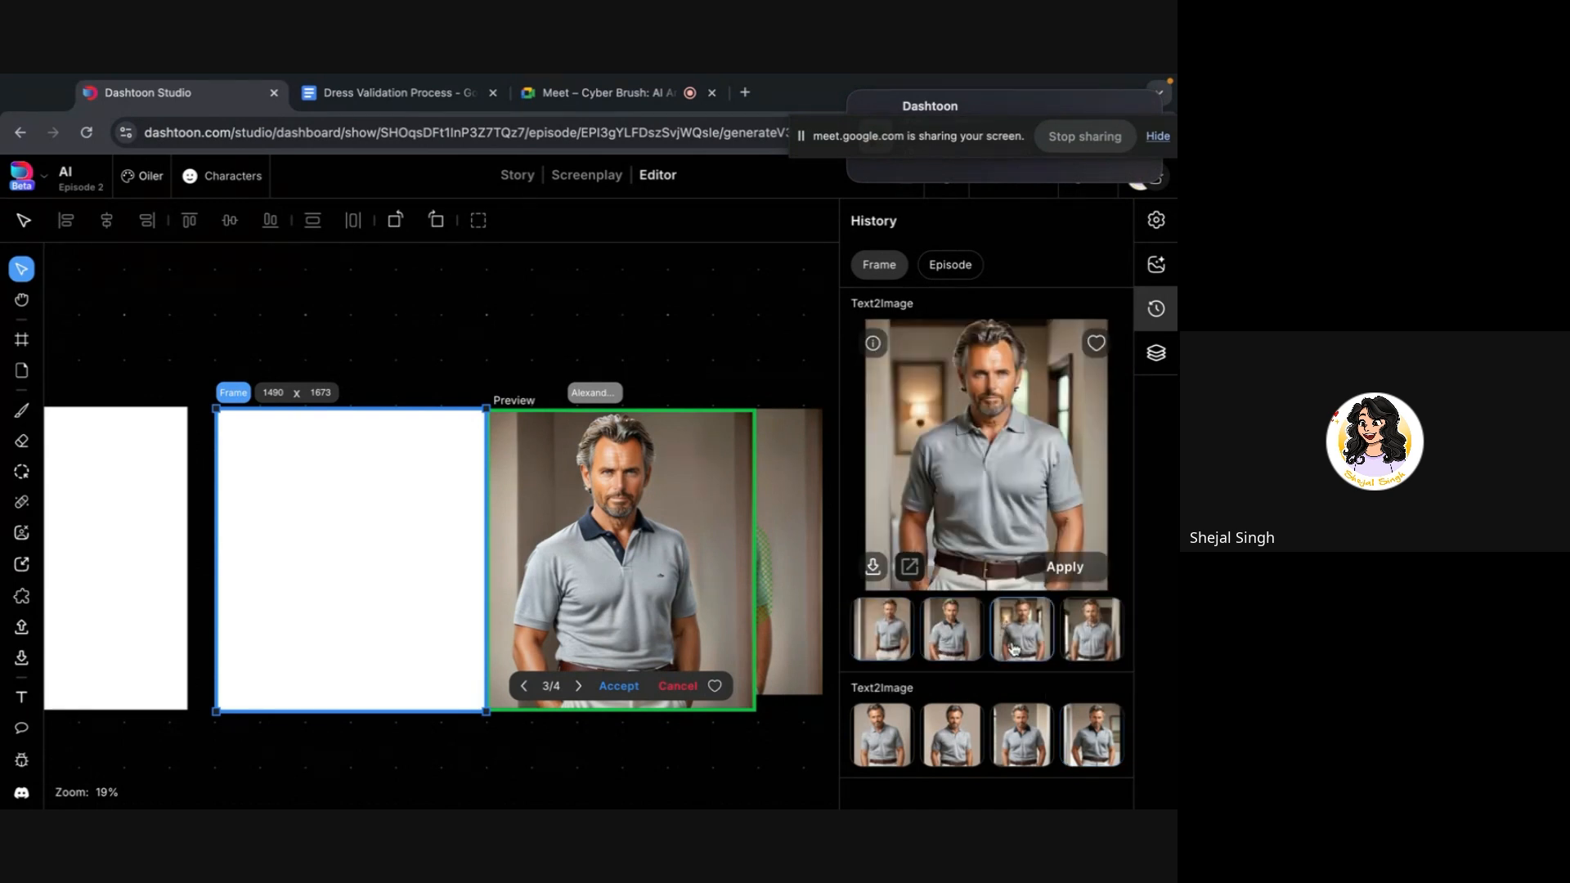
click(1100, 635)
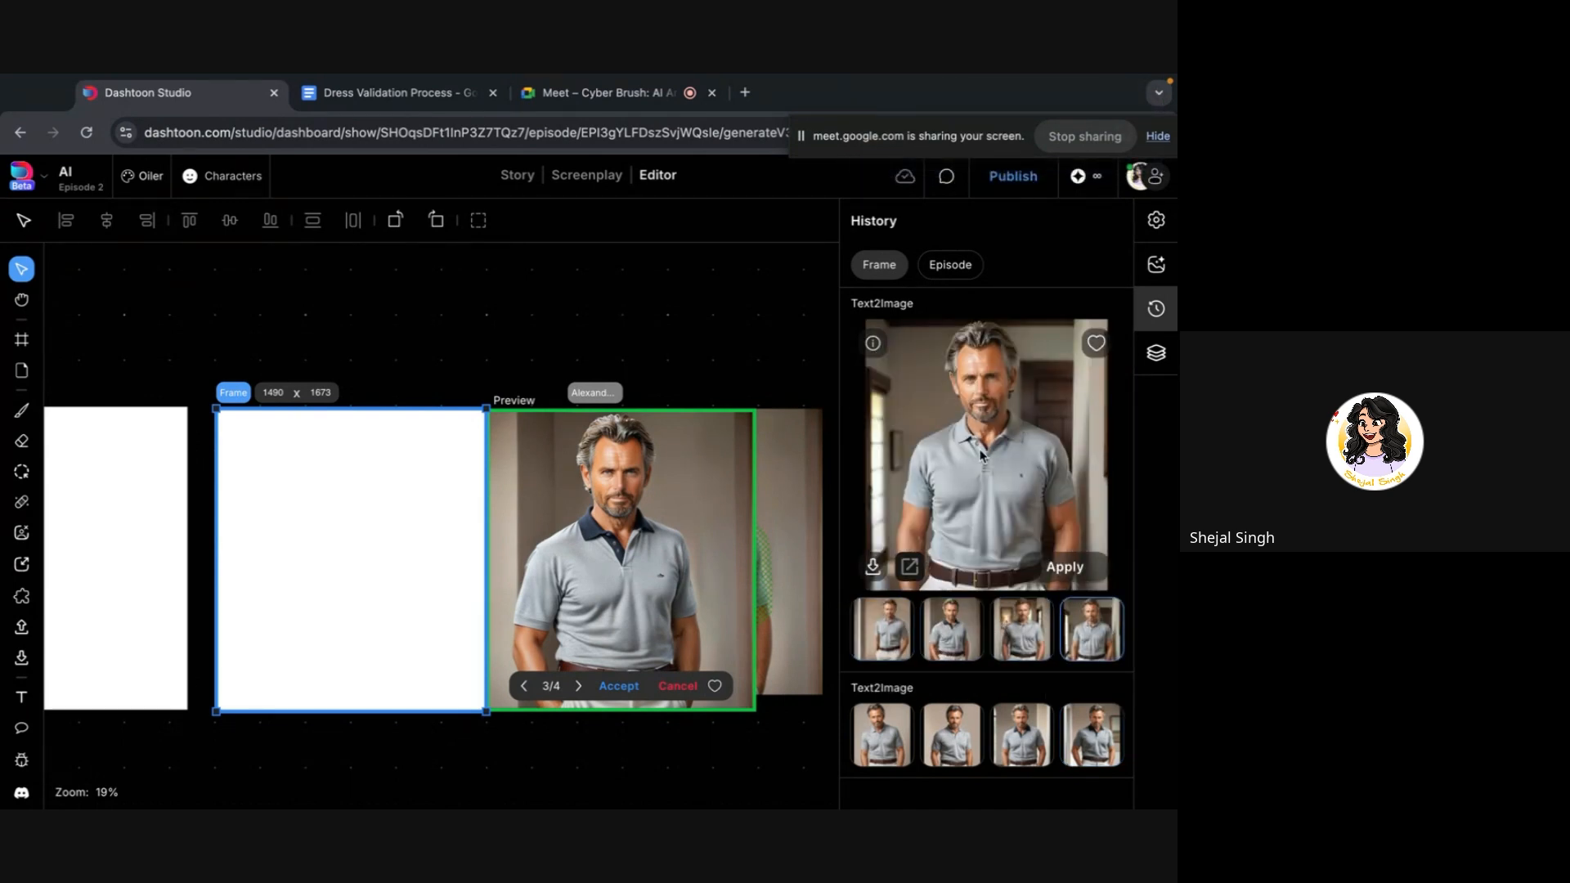
Compare the collars in the first and second images of the first Text2Image set by alternating between them
click(956, 615)
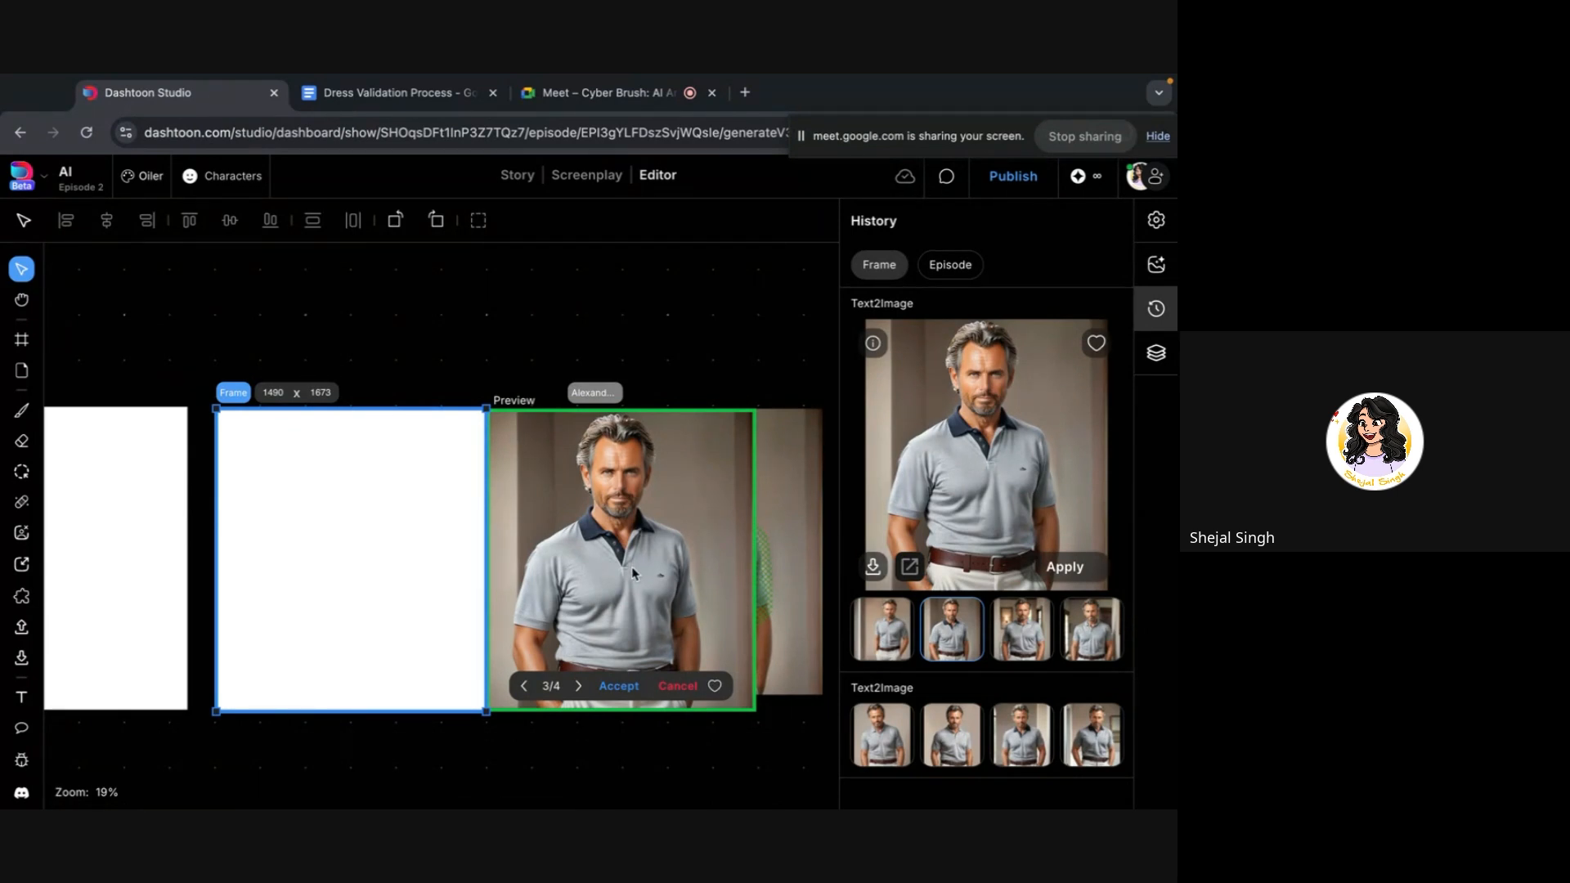
click(895, 636)
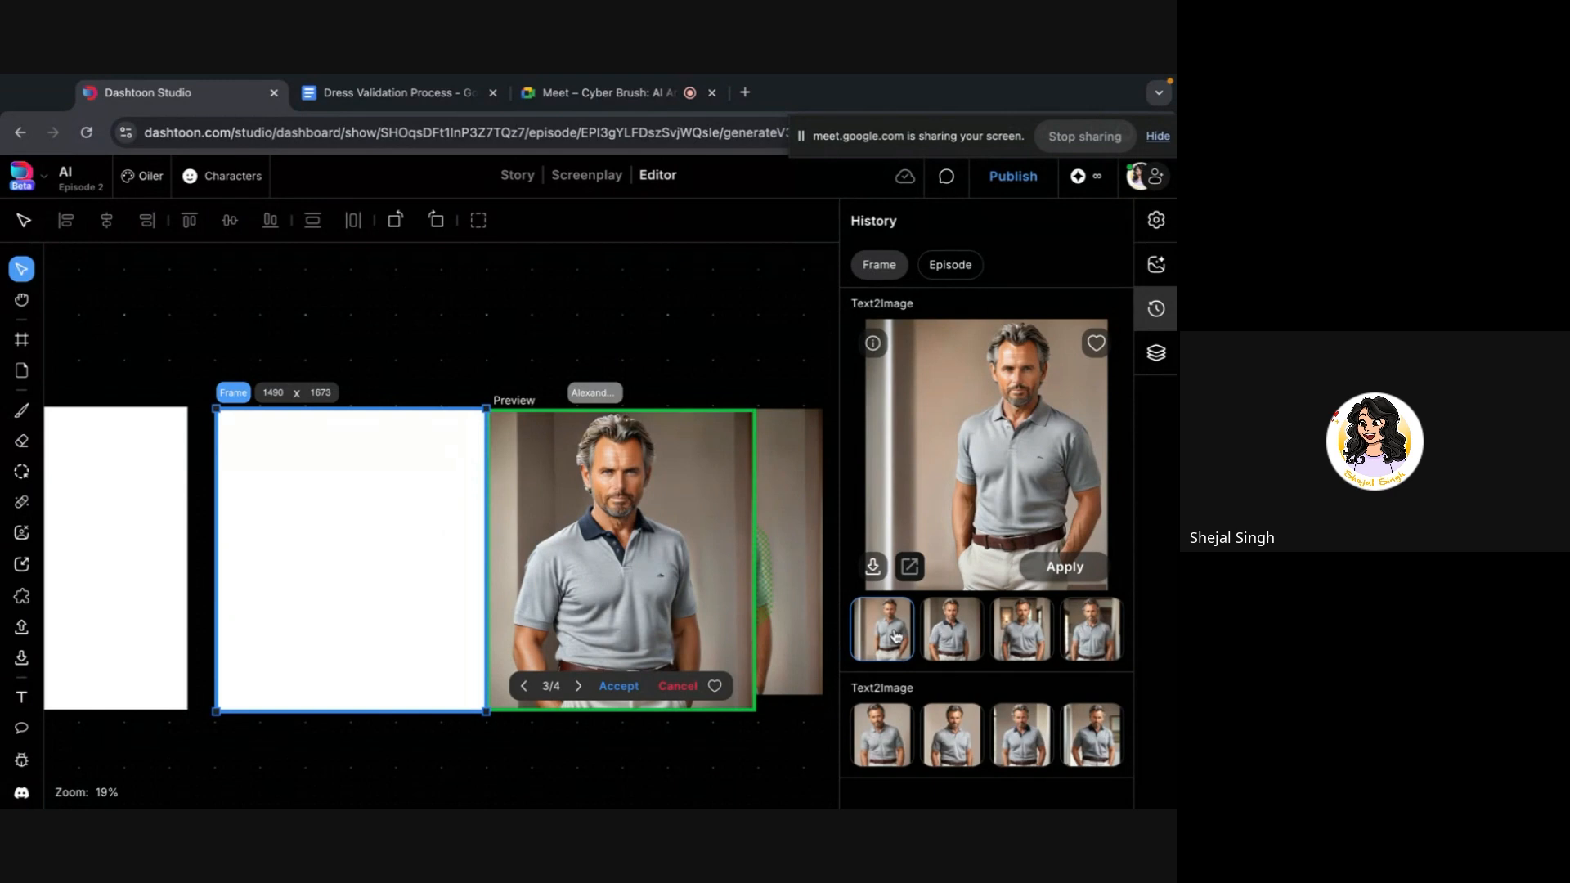
click(967, 651)
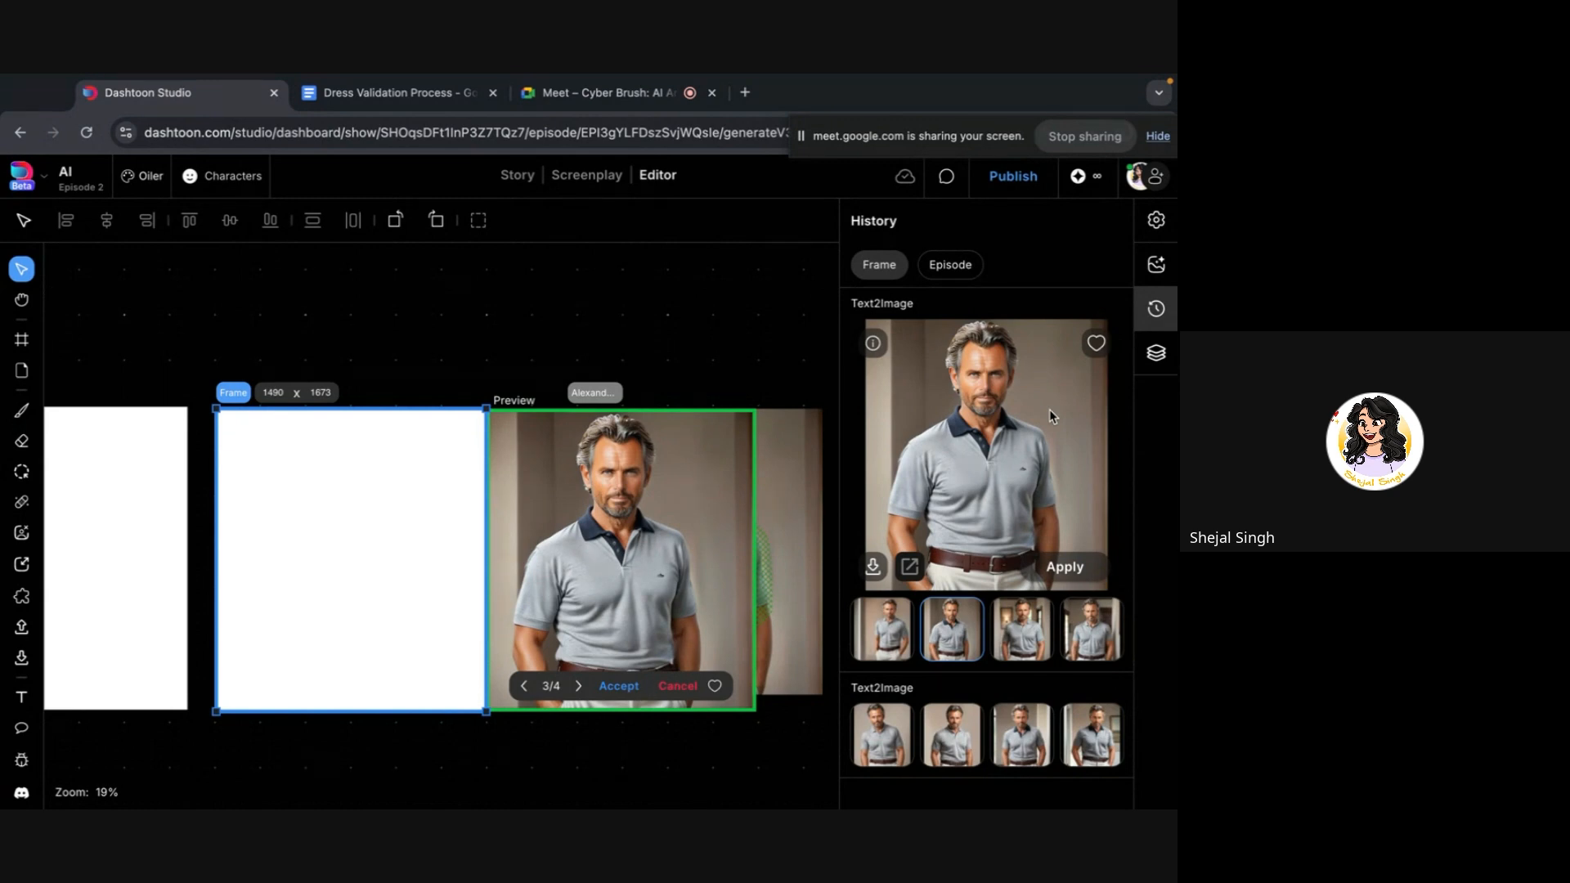
click(875, 640)
click(958, 643)
click(881, 621)
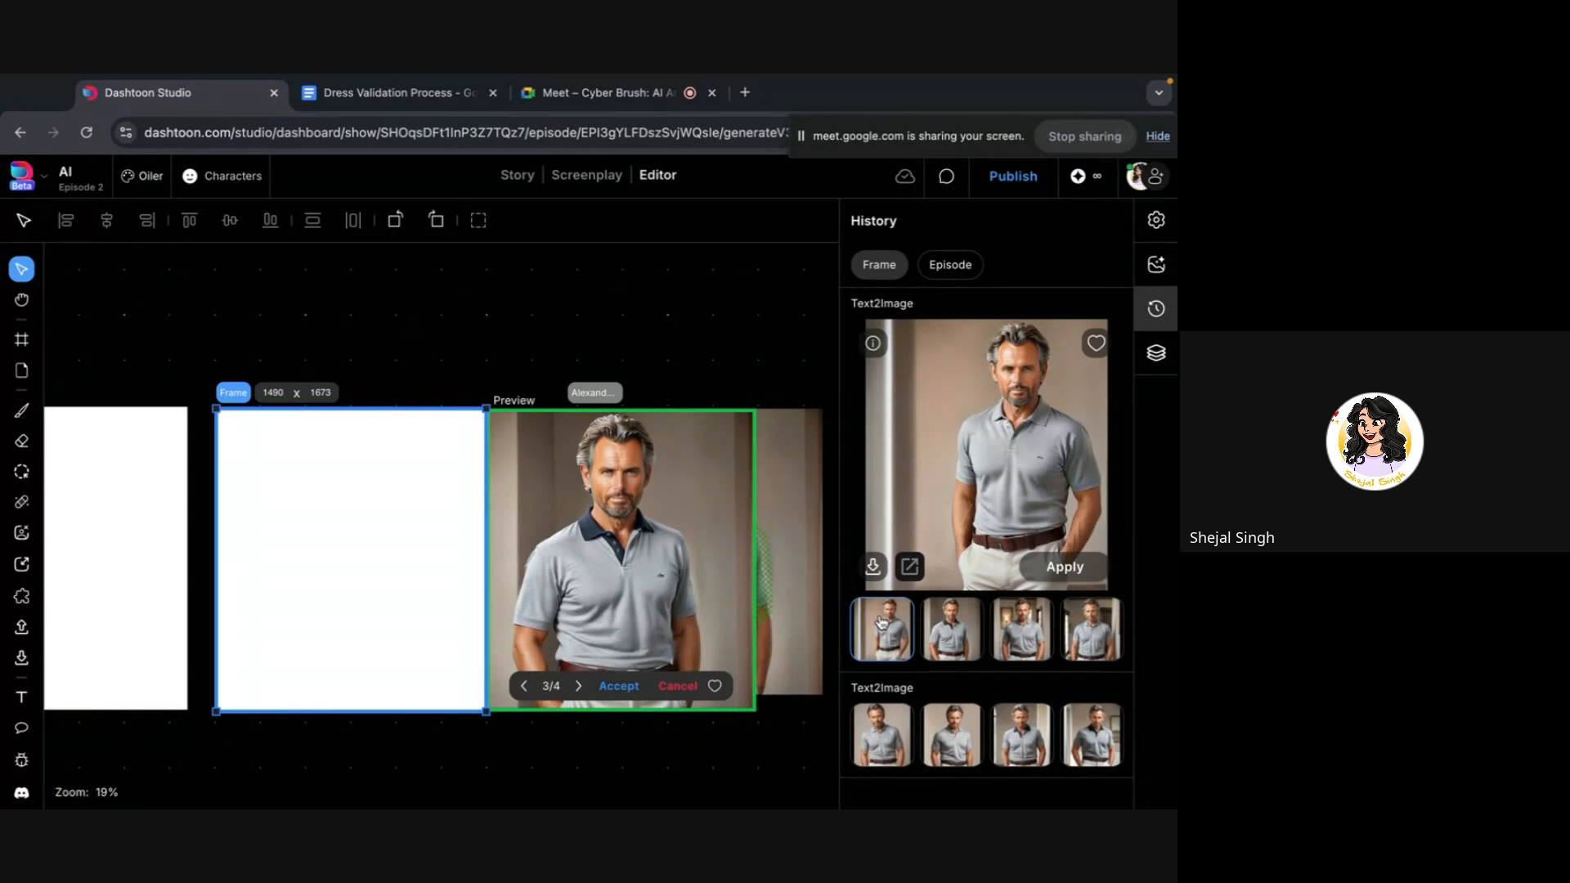
Compare the third and fourth images of the first Text2Image set with its first two, finishing on the second
click(1032, 632)
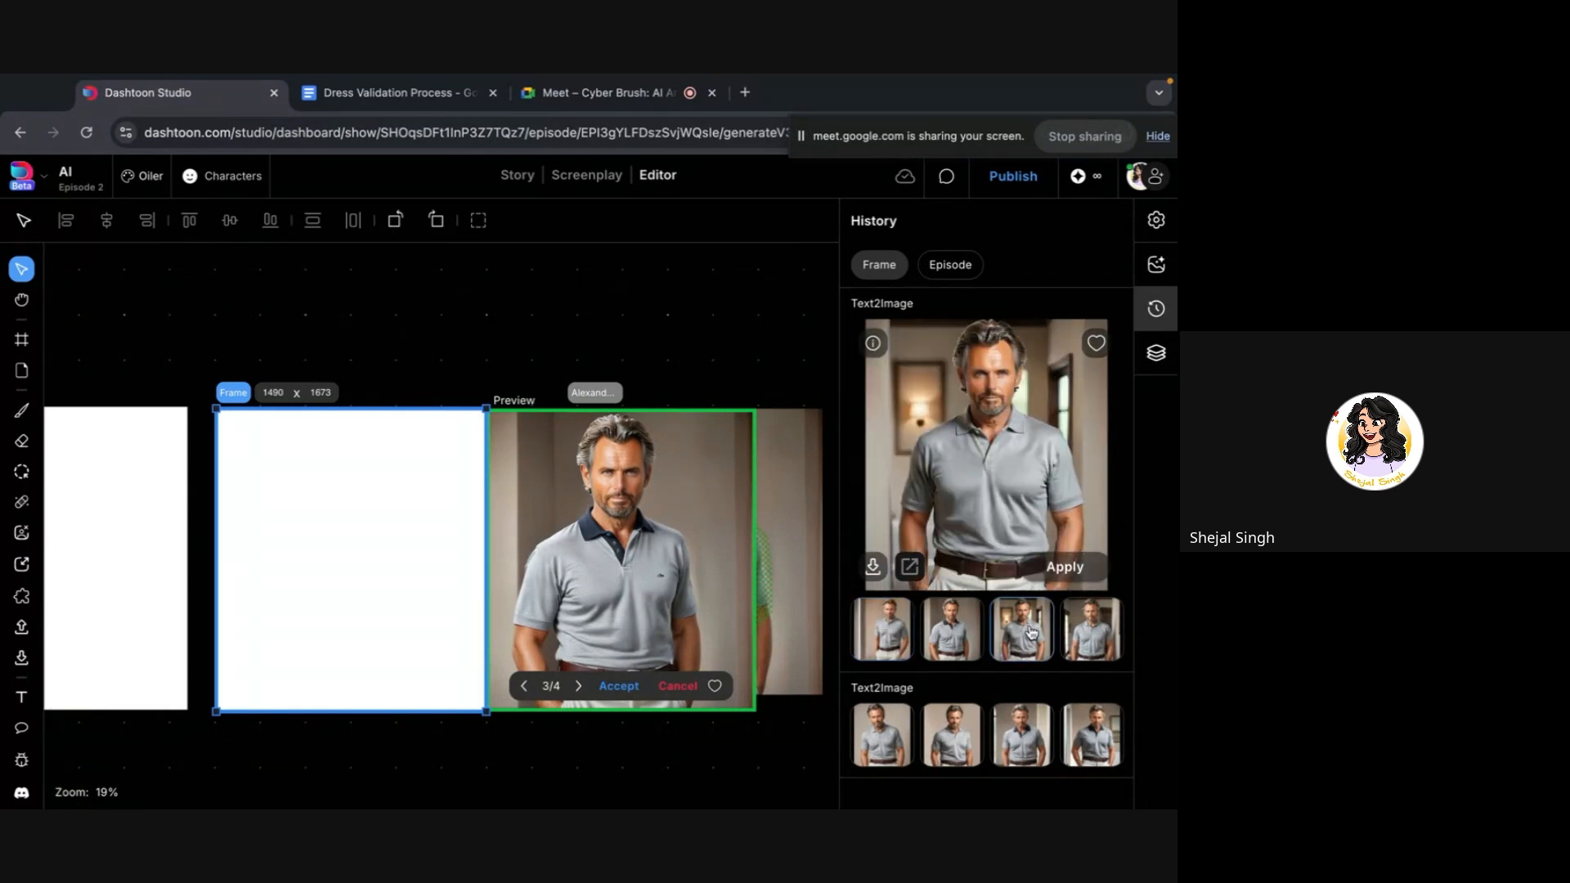
click(1090, 637)
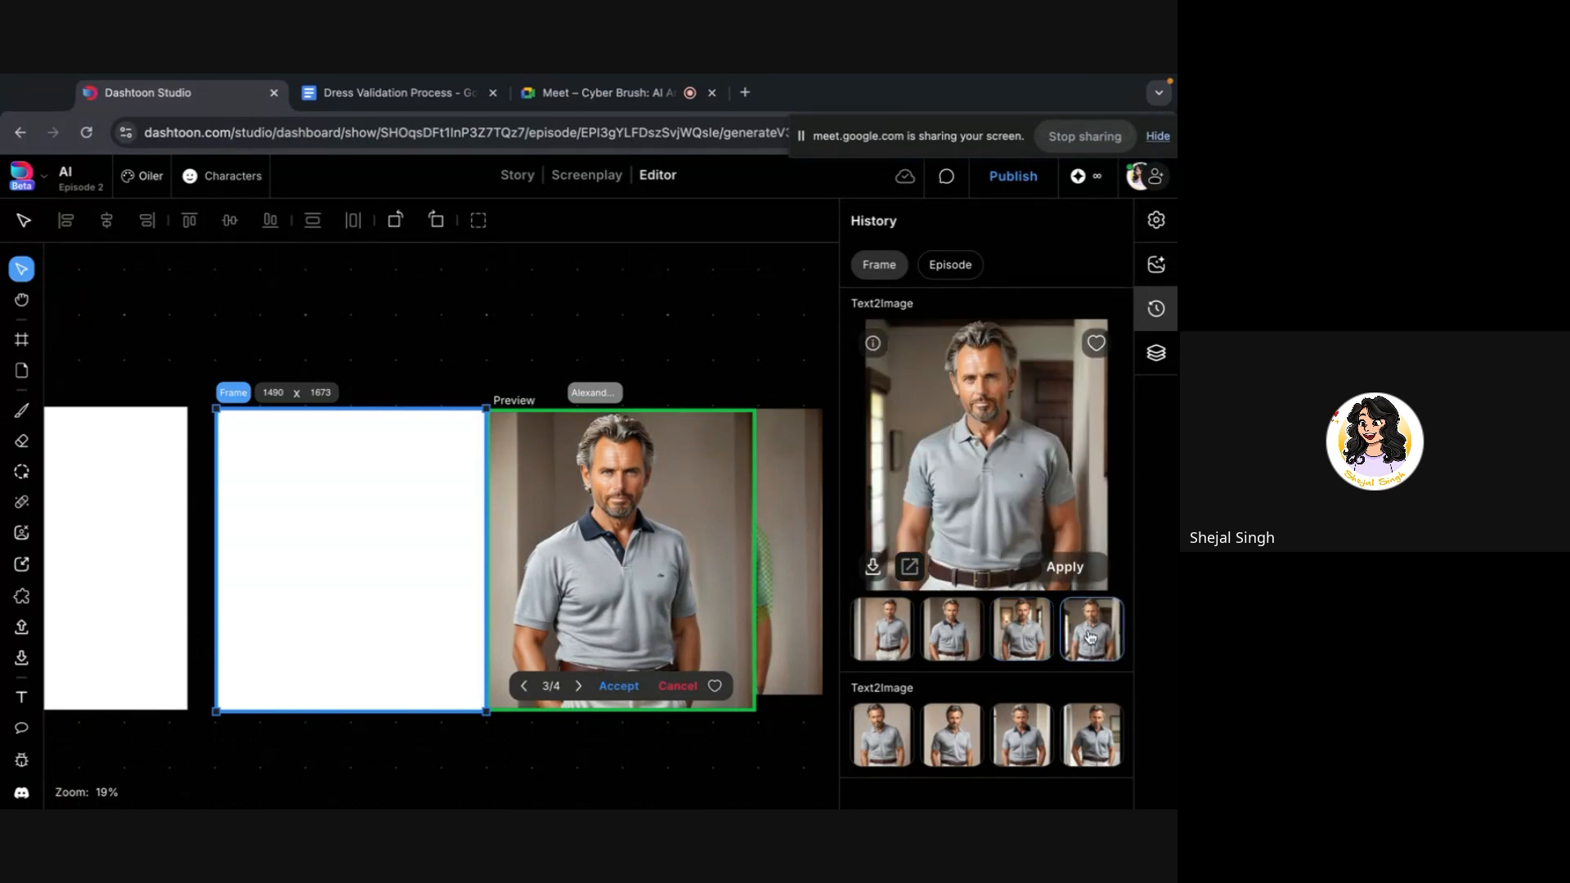
click(938, 640)
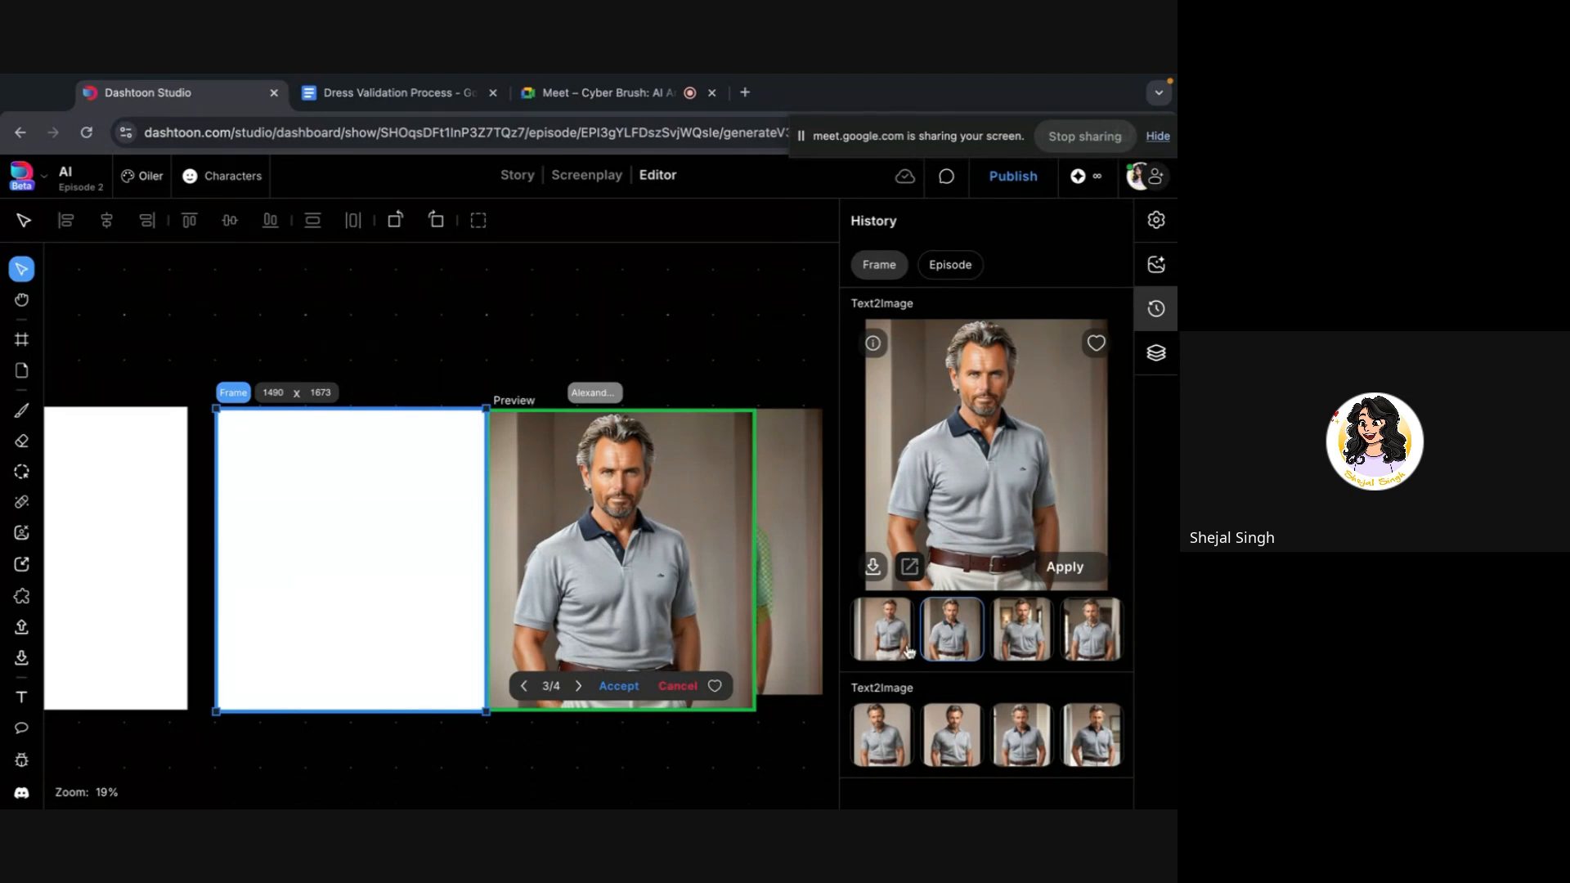
click(899, 650)
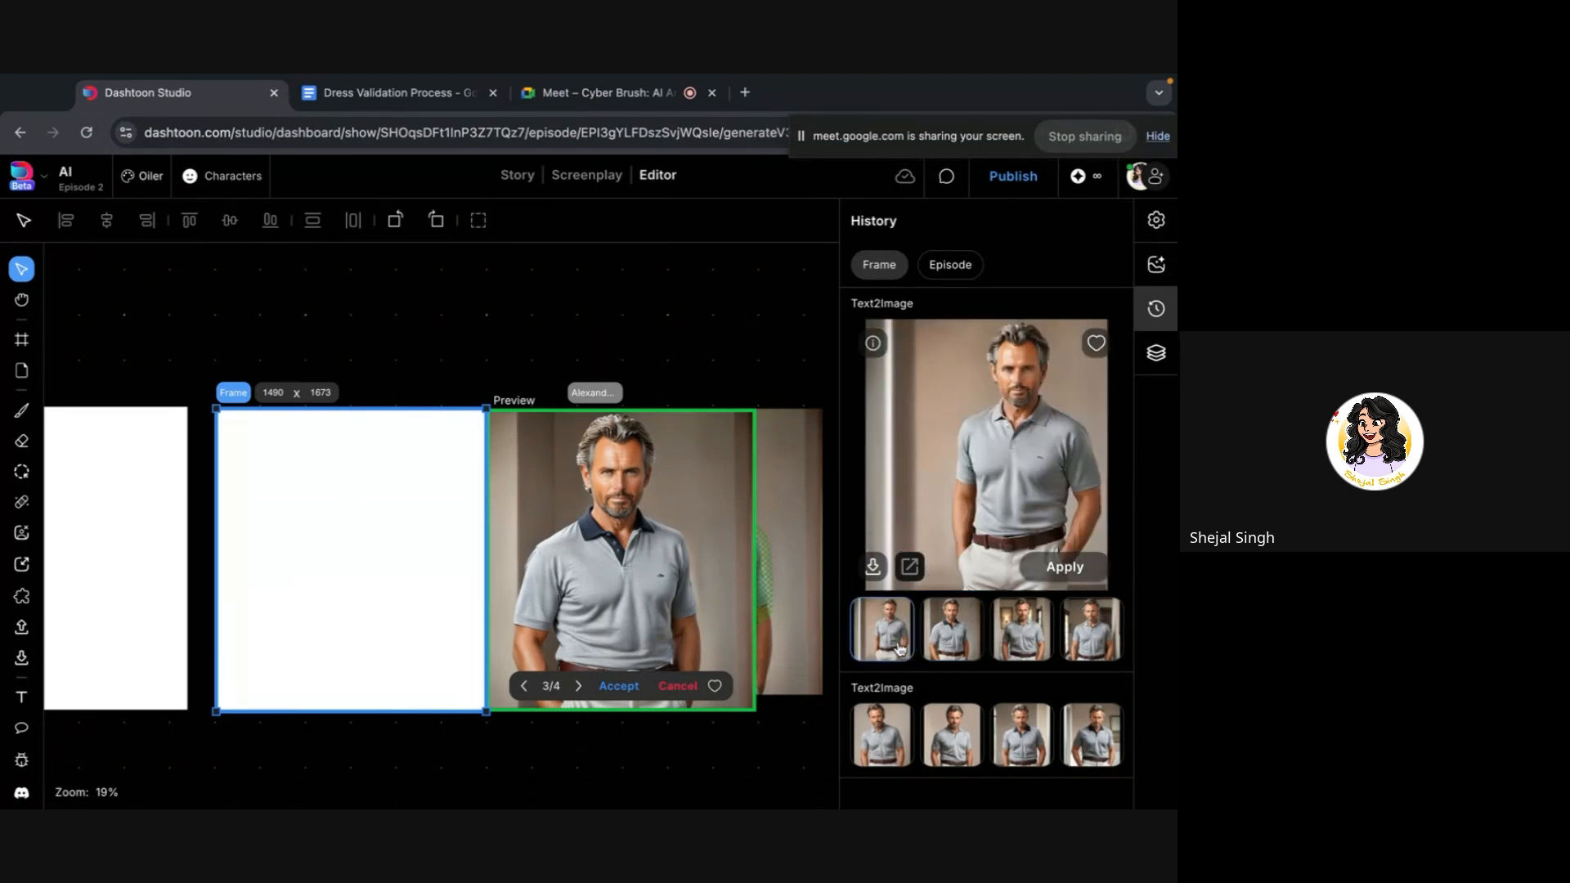
click(1034, 626)
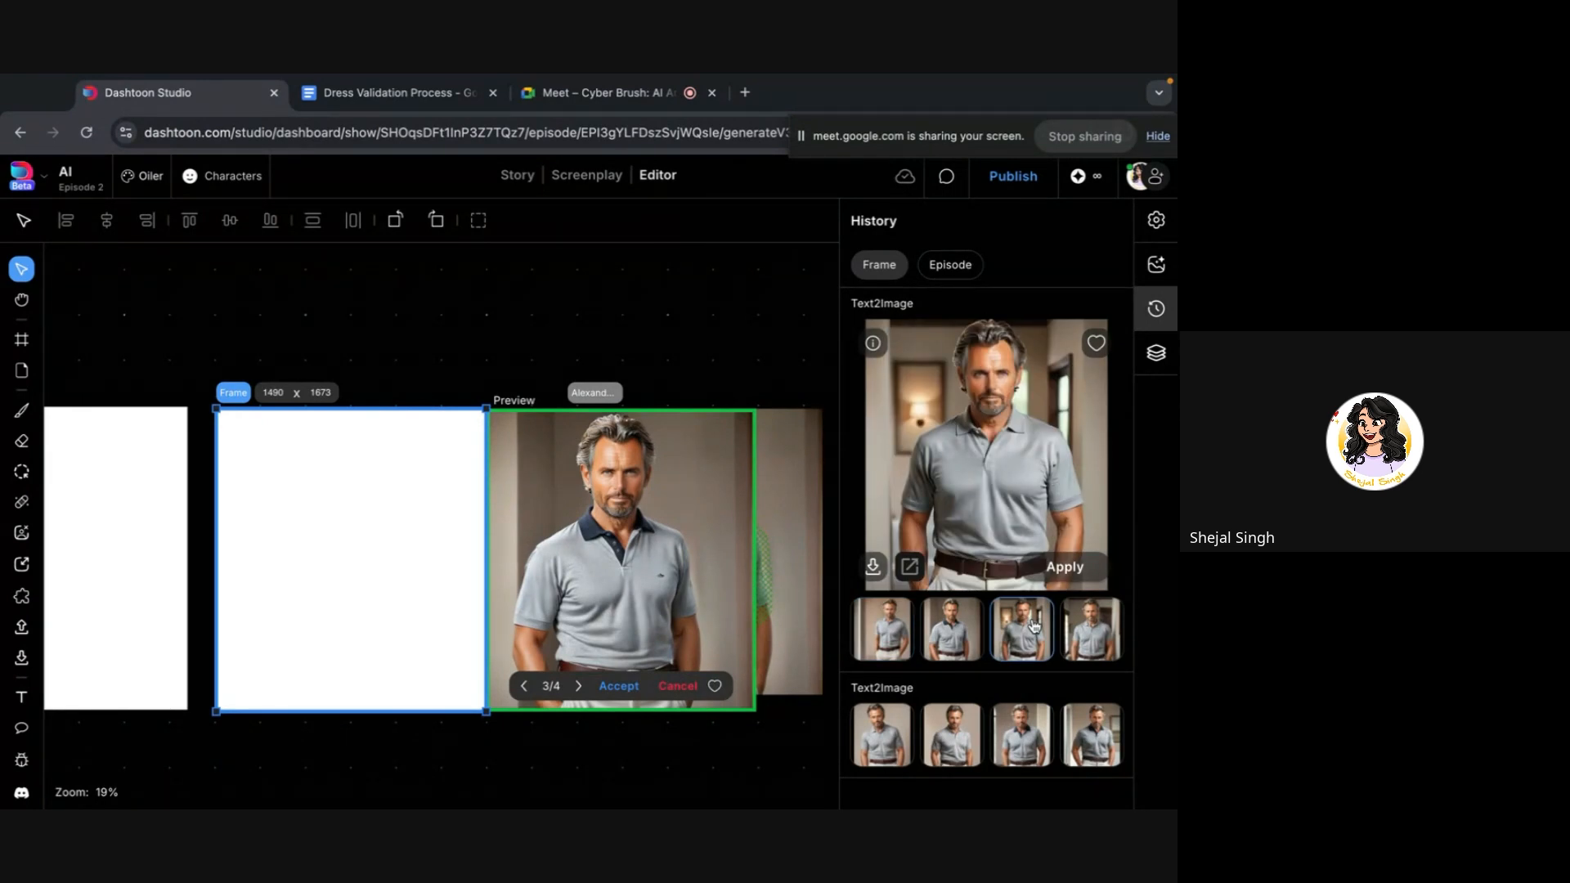
click(960, 627)
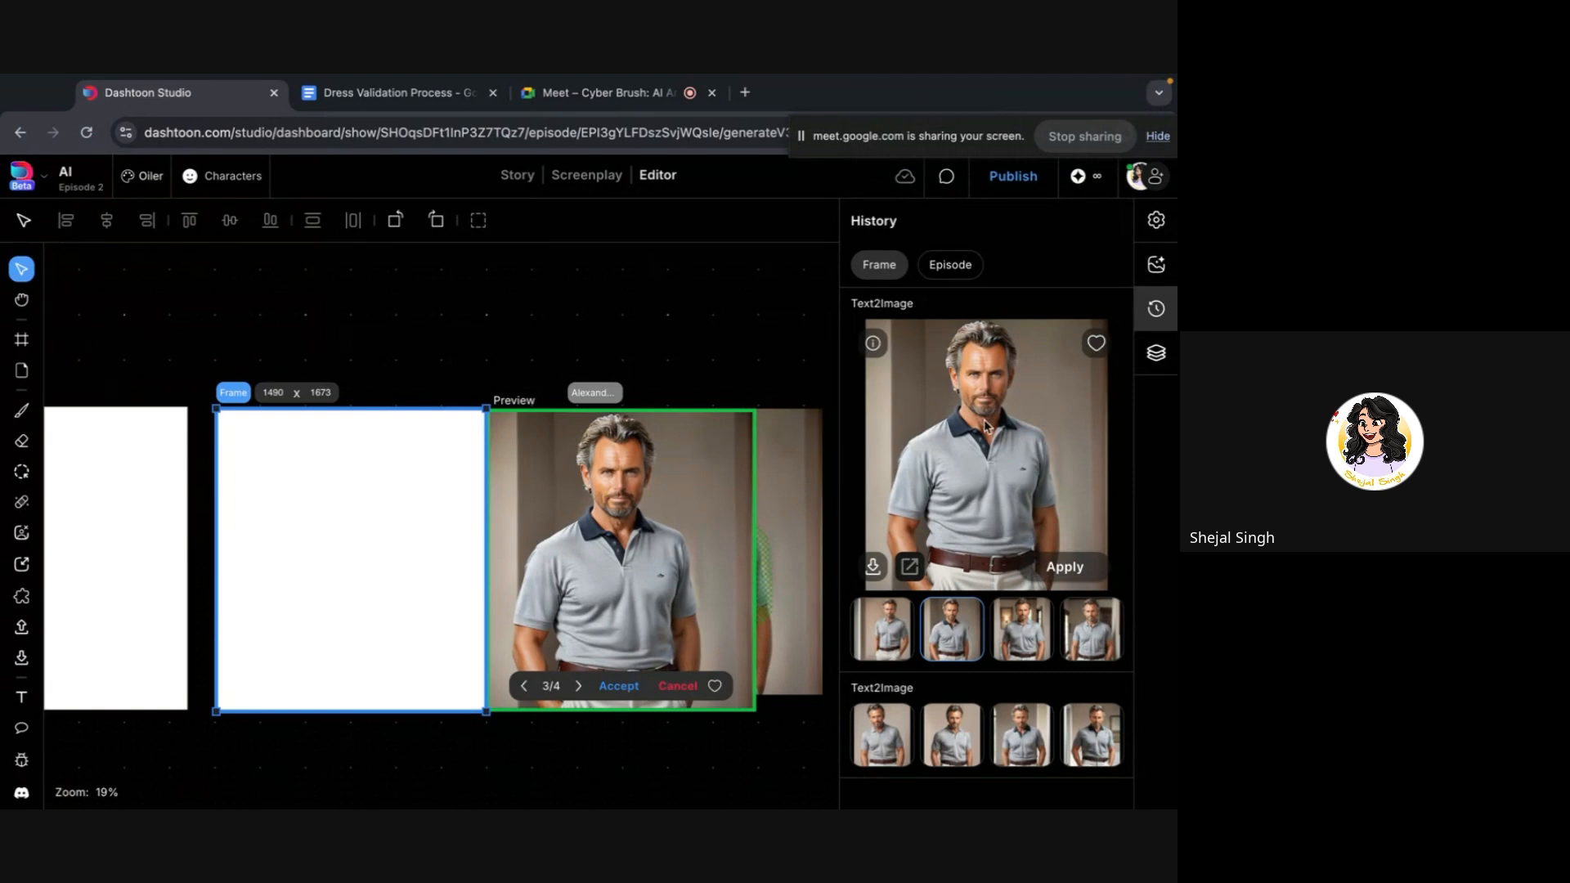
Remove the green inpaint mask covering the polo shirt in the standalone image beside the fourth frame
click(564, 356)
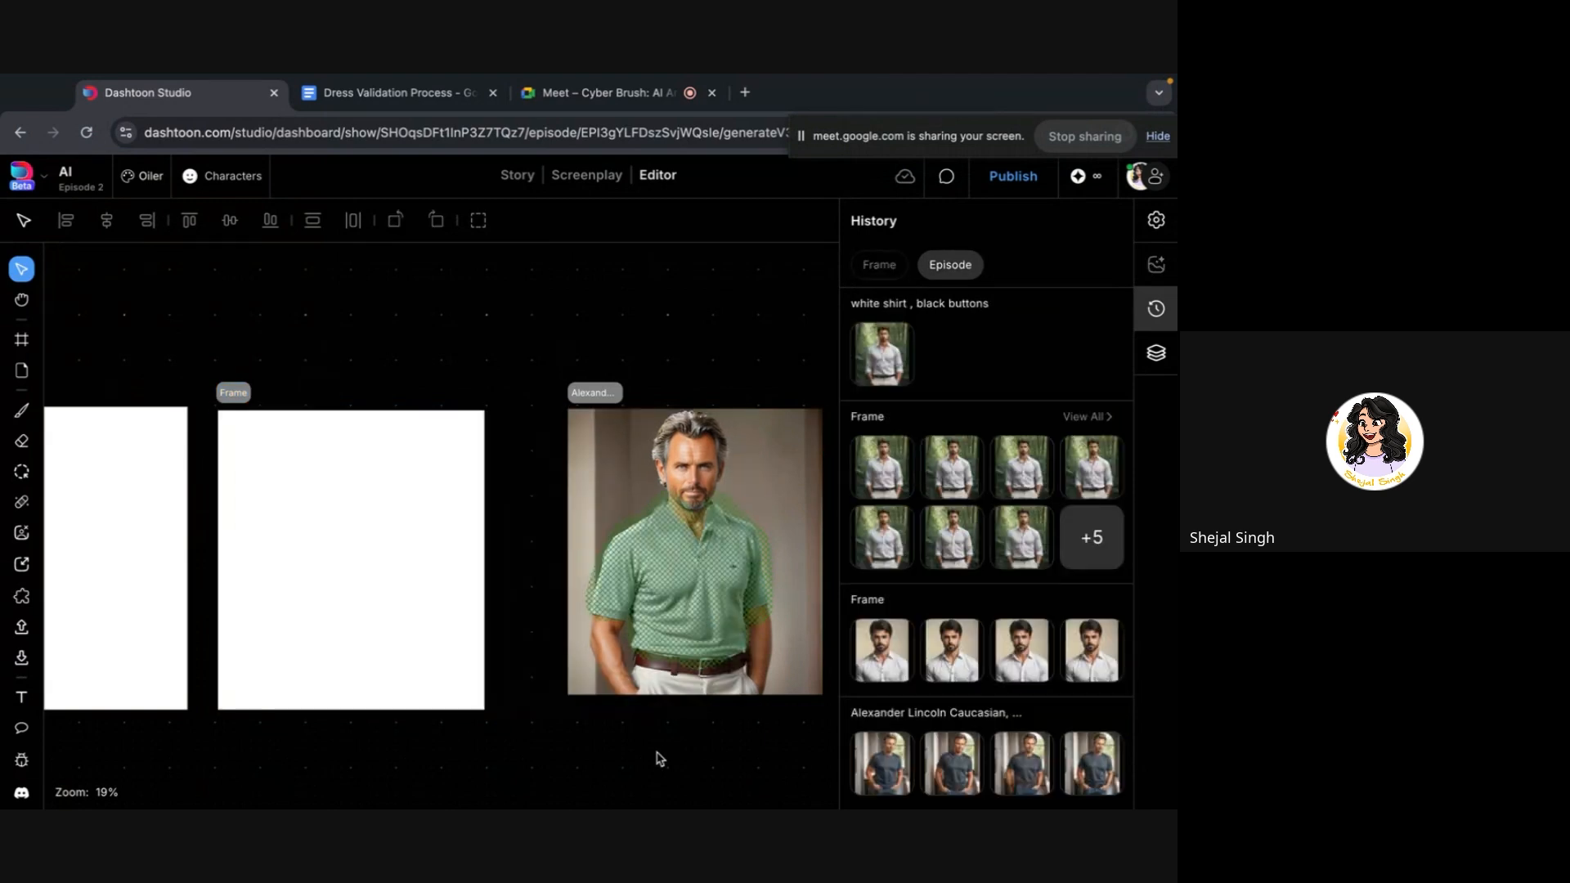
click(428, 511)
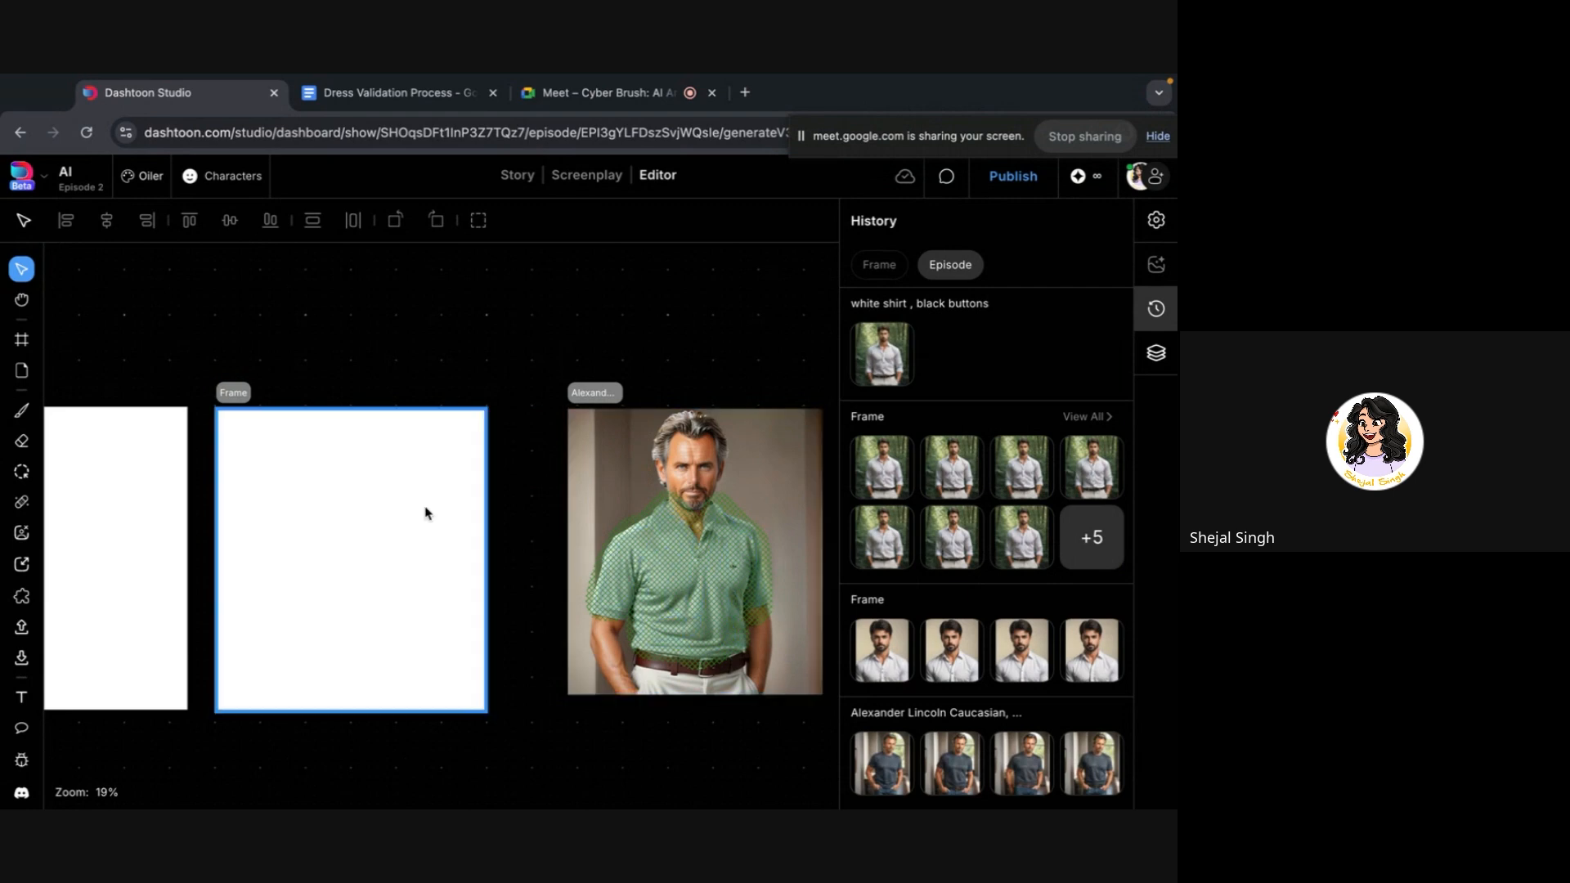
click(763, 315)
scroll(679, 450, up, 2)
scroll(619, 551, up, 2)
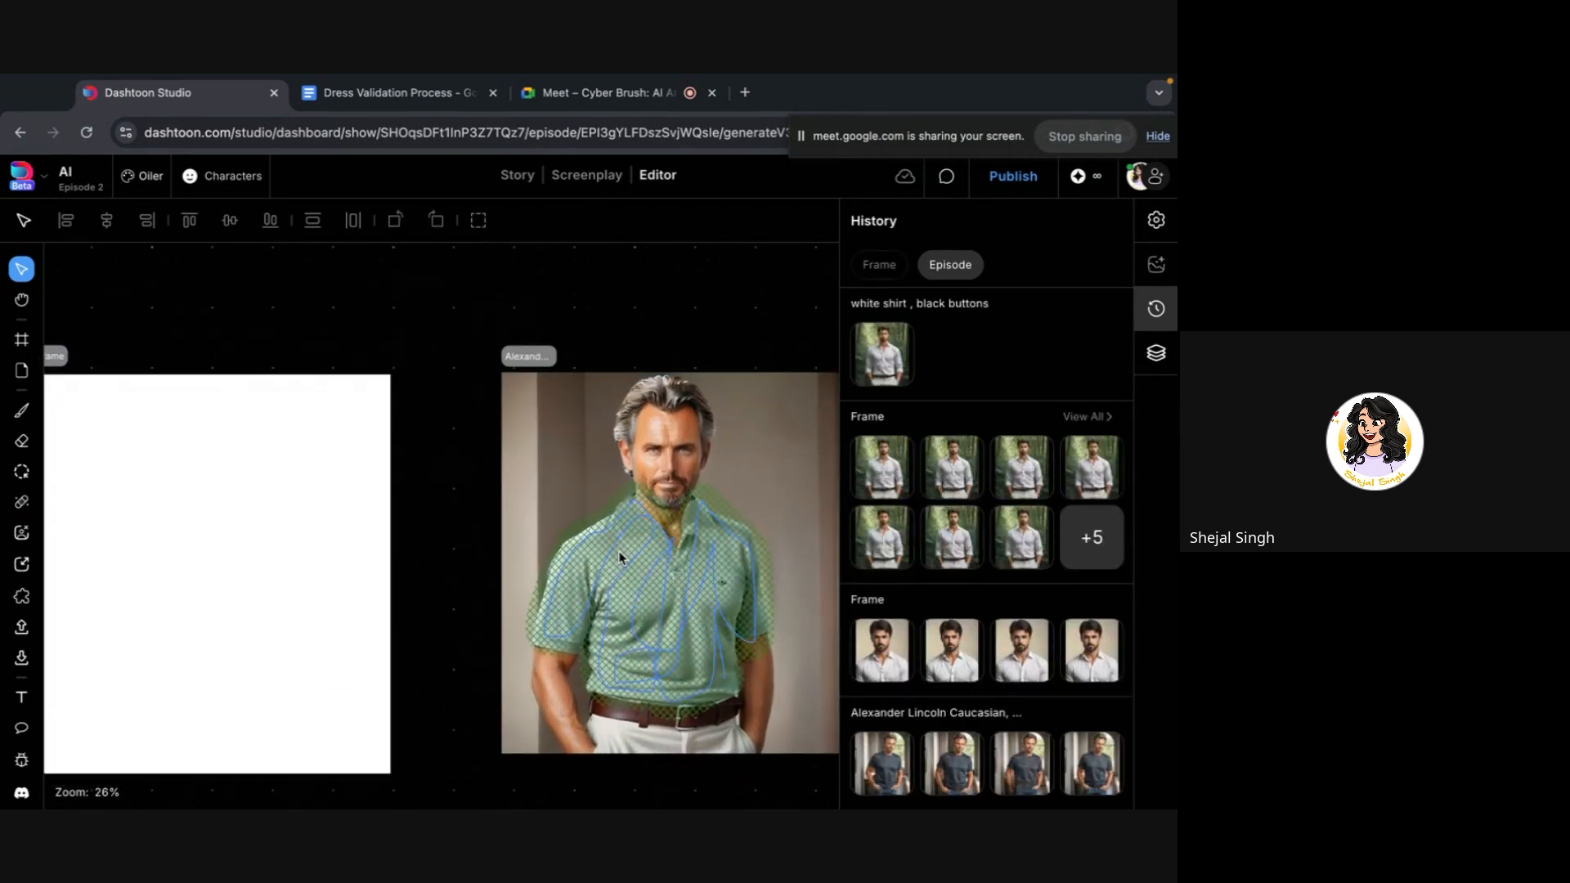
click(618, 551)
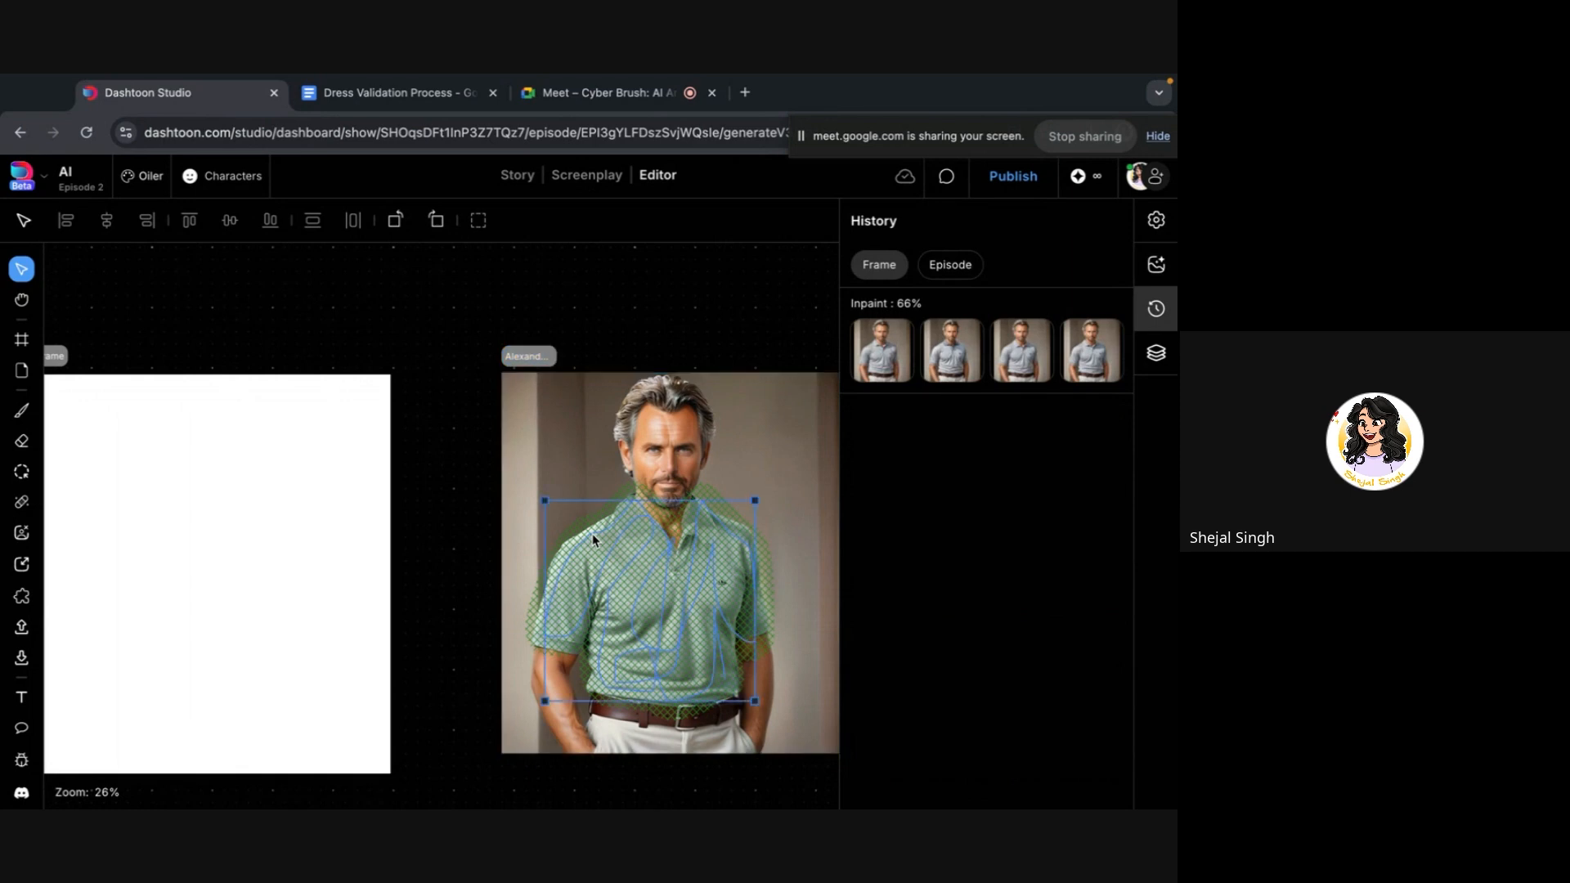
scroll(611, 533, up, 8)
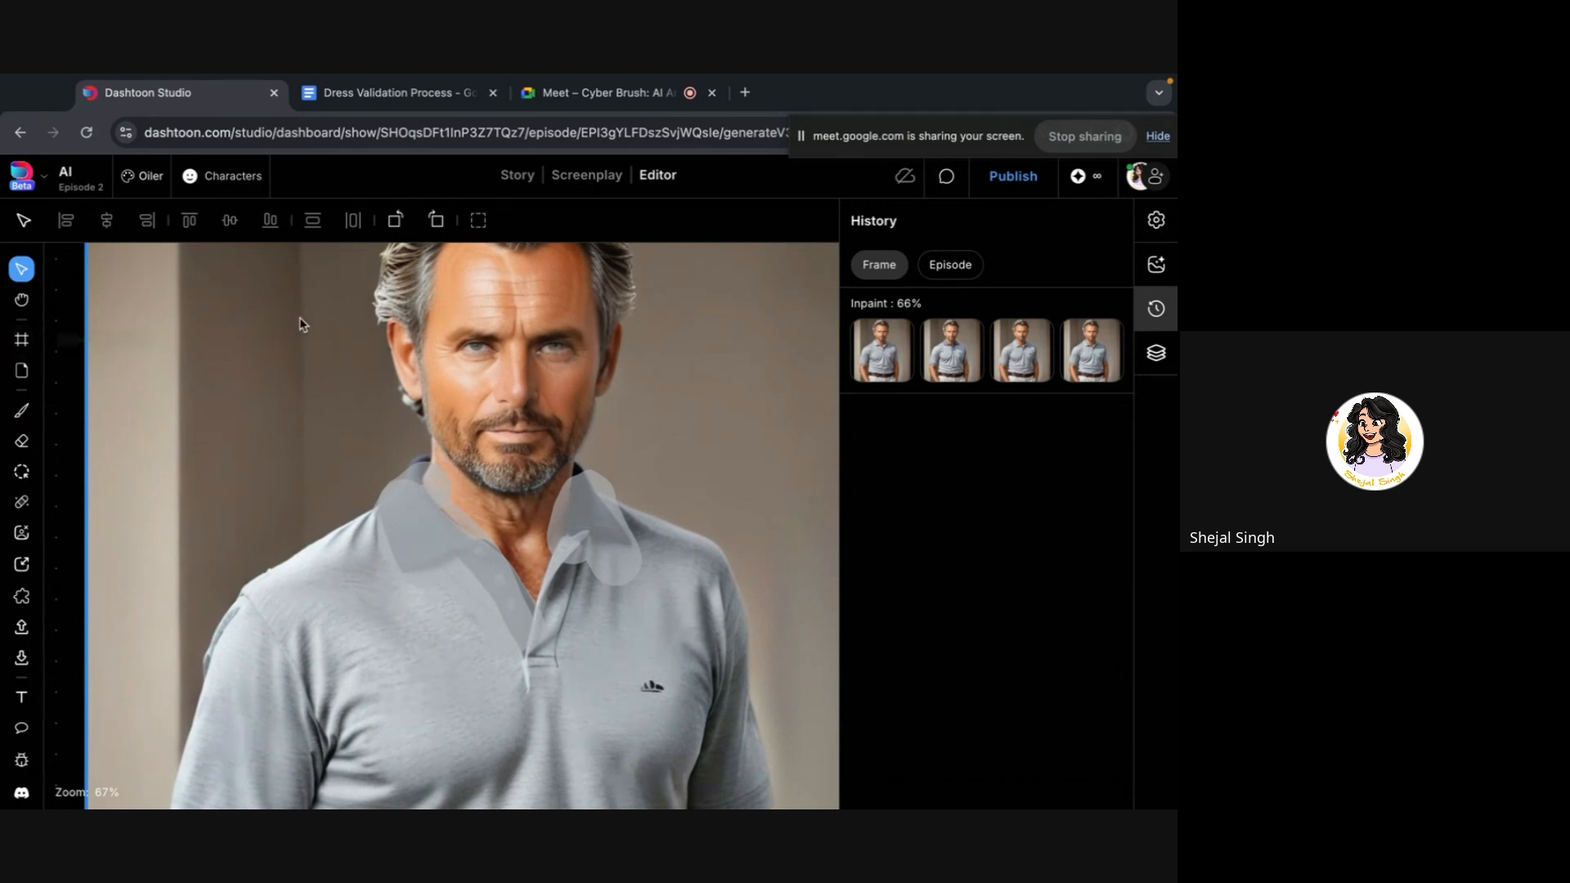
Activate the Hard Brush and lower its colour opacity to #38201aba for painting on the polo collar
click(20, 413)
drag(323, 501, 283, 503)
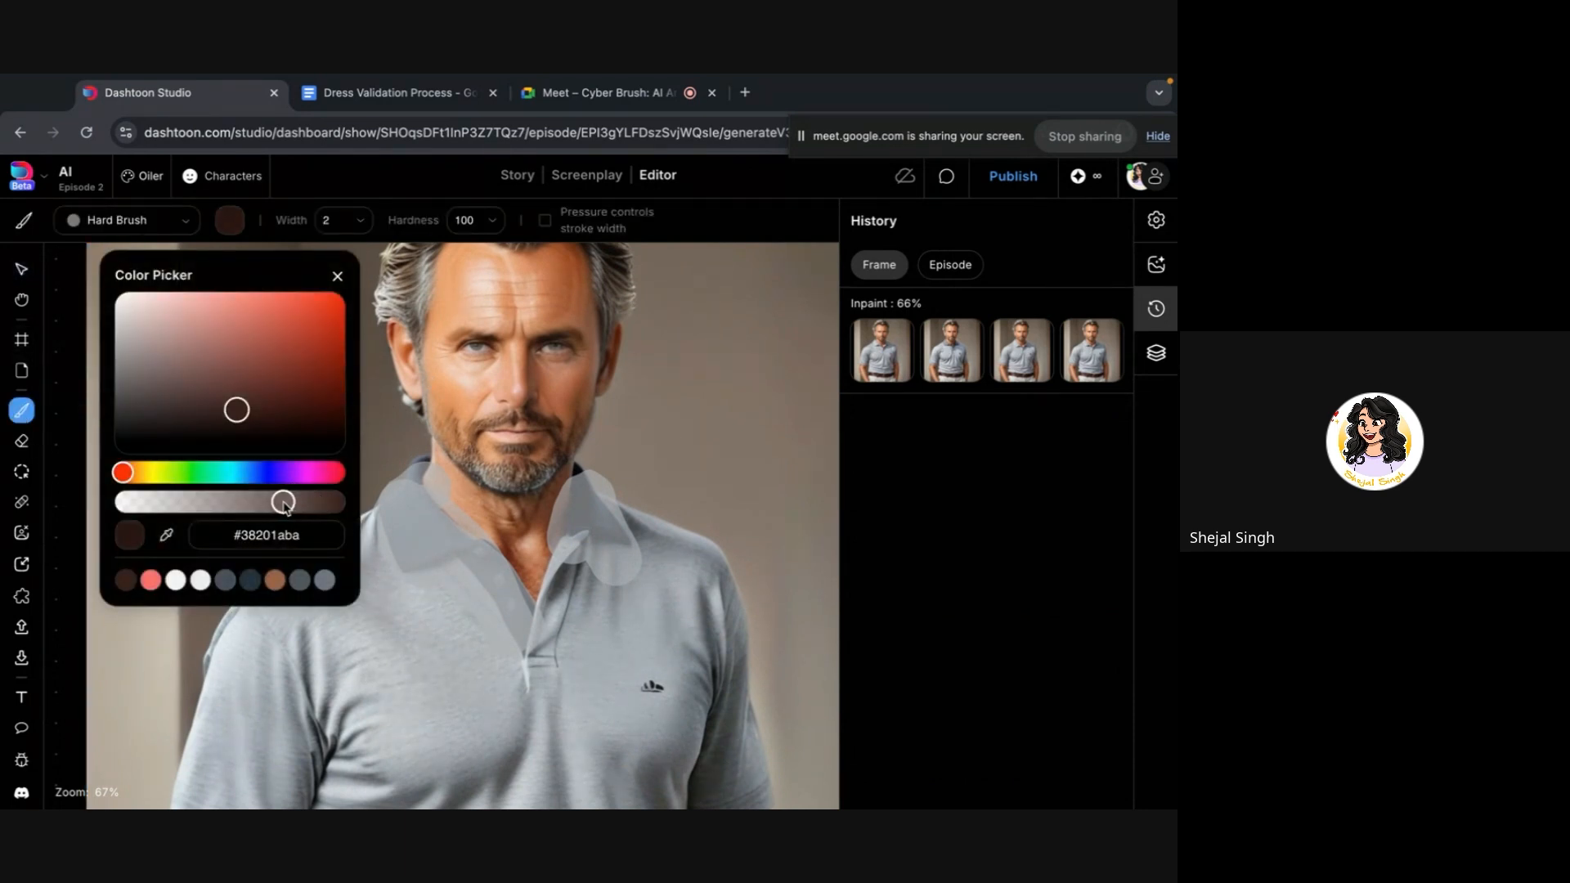
click(337, 276)
scroll(458, 531, up, 5)
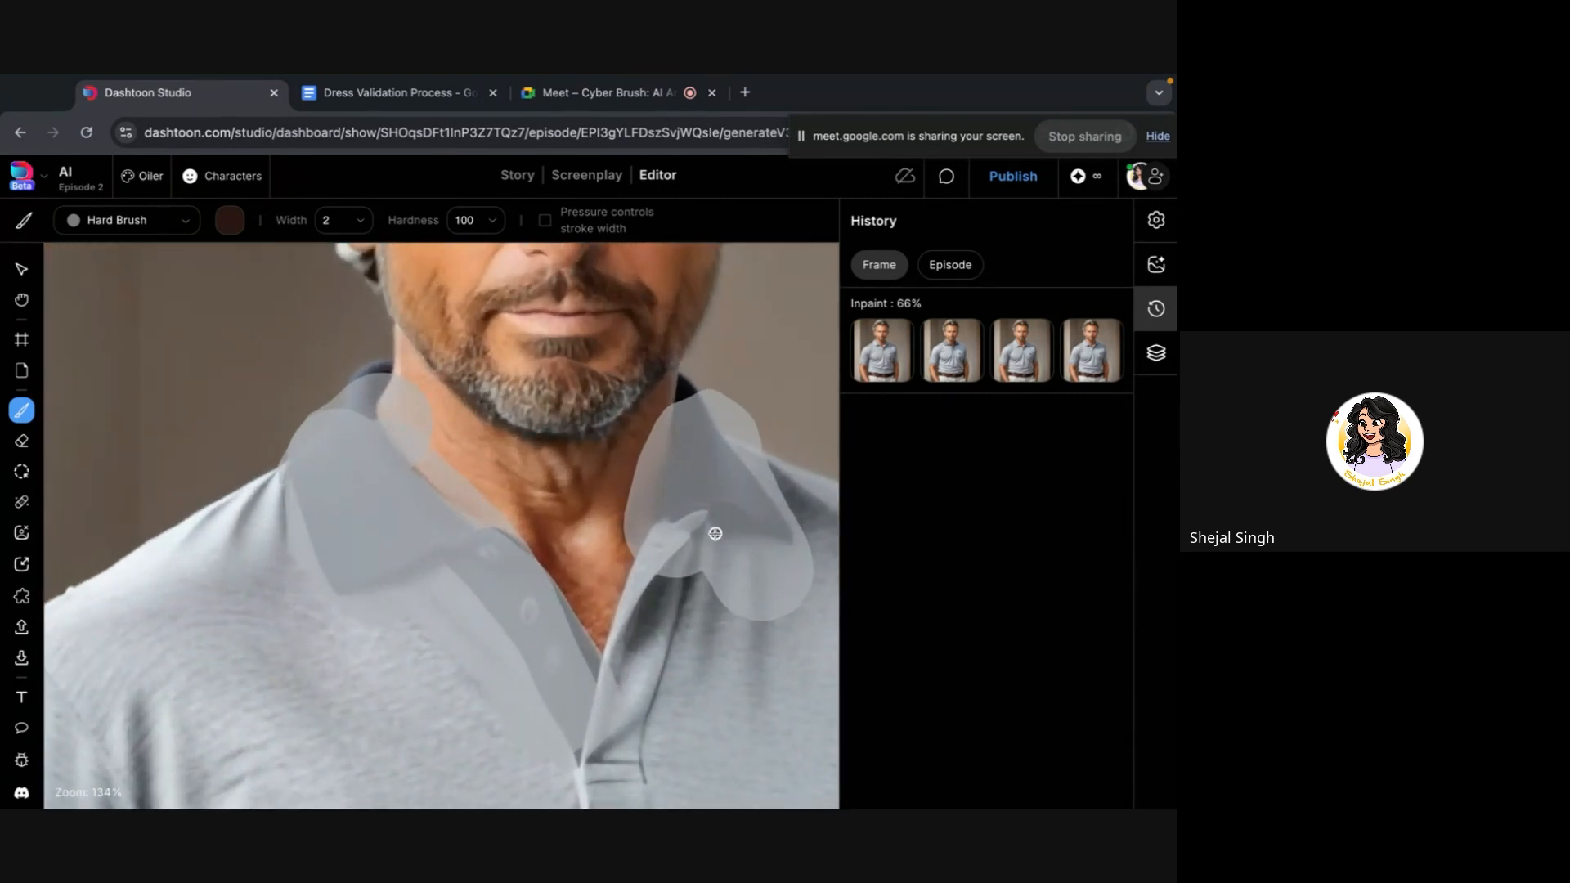
Compare the hand-painted collar on the standalone polo image with the inpainted preview beside it
scroll(716, 533, down, 5)
scroll(741, 534, down, 1)
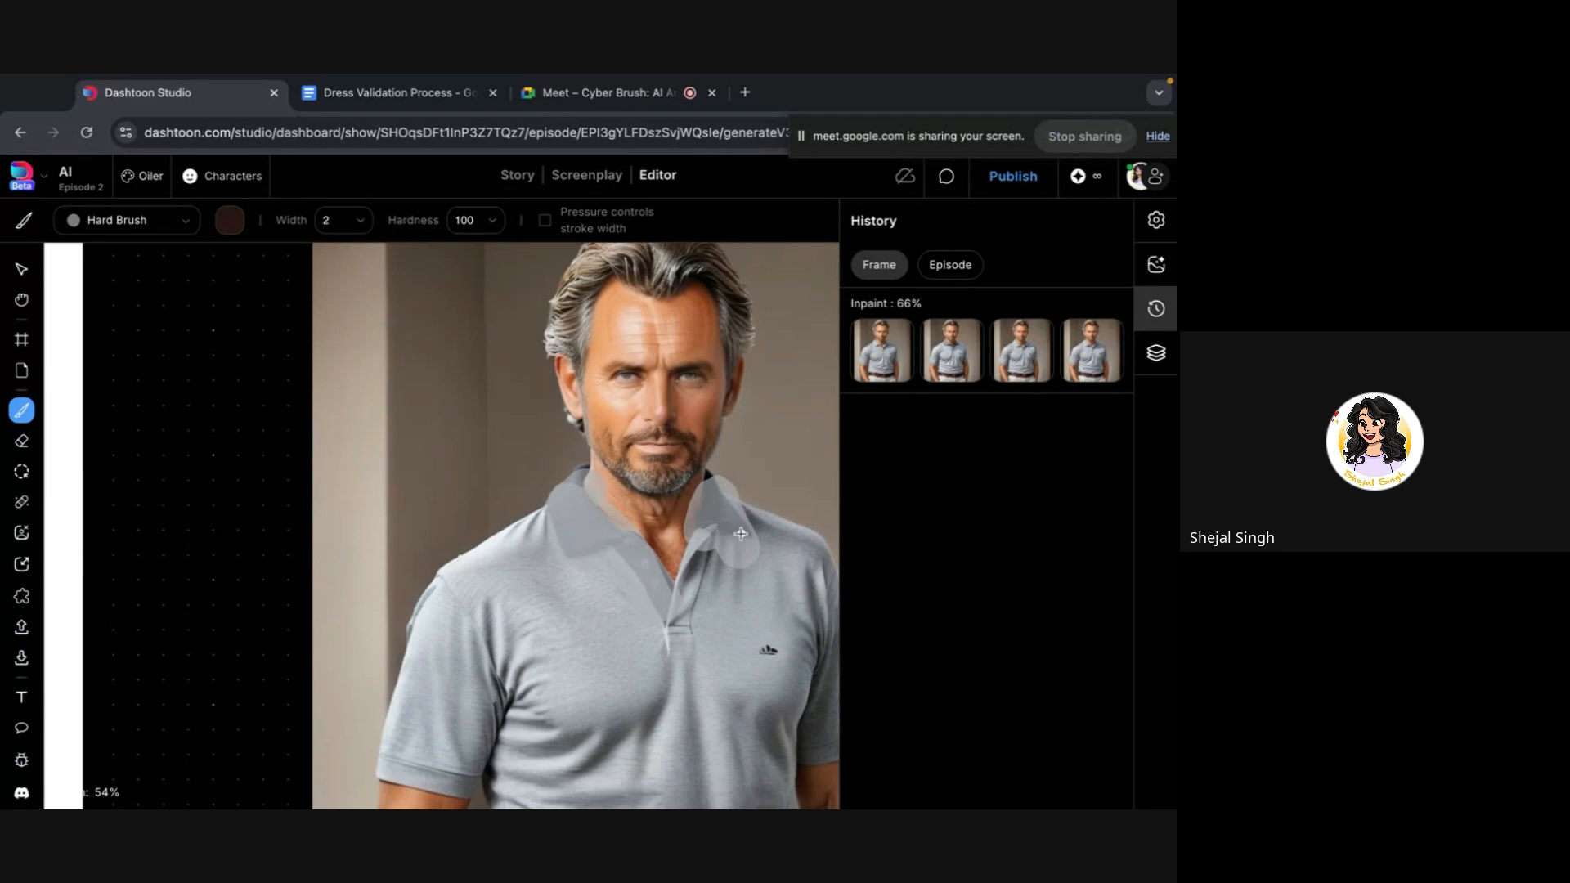
scroll(667, 534, right, 3)
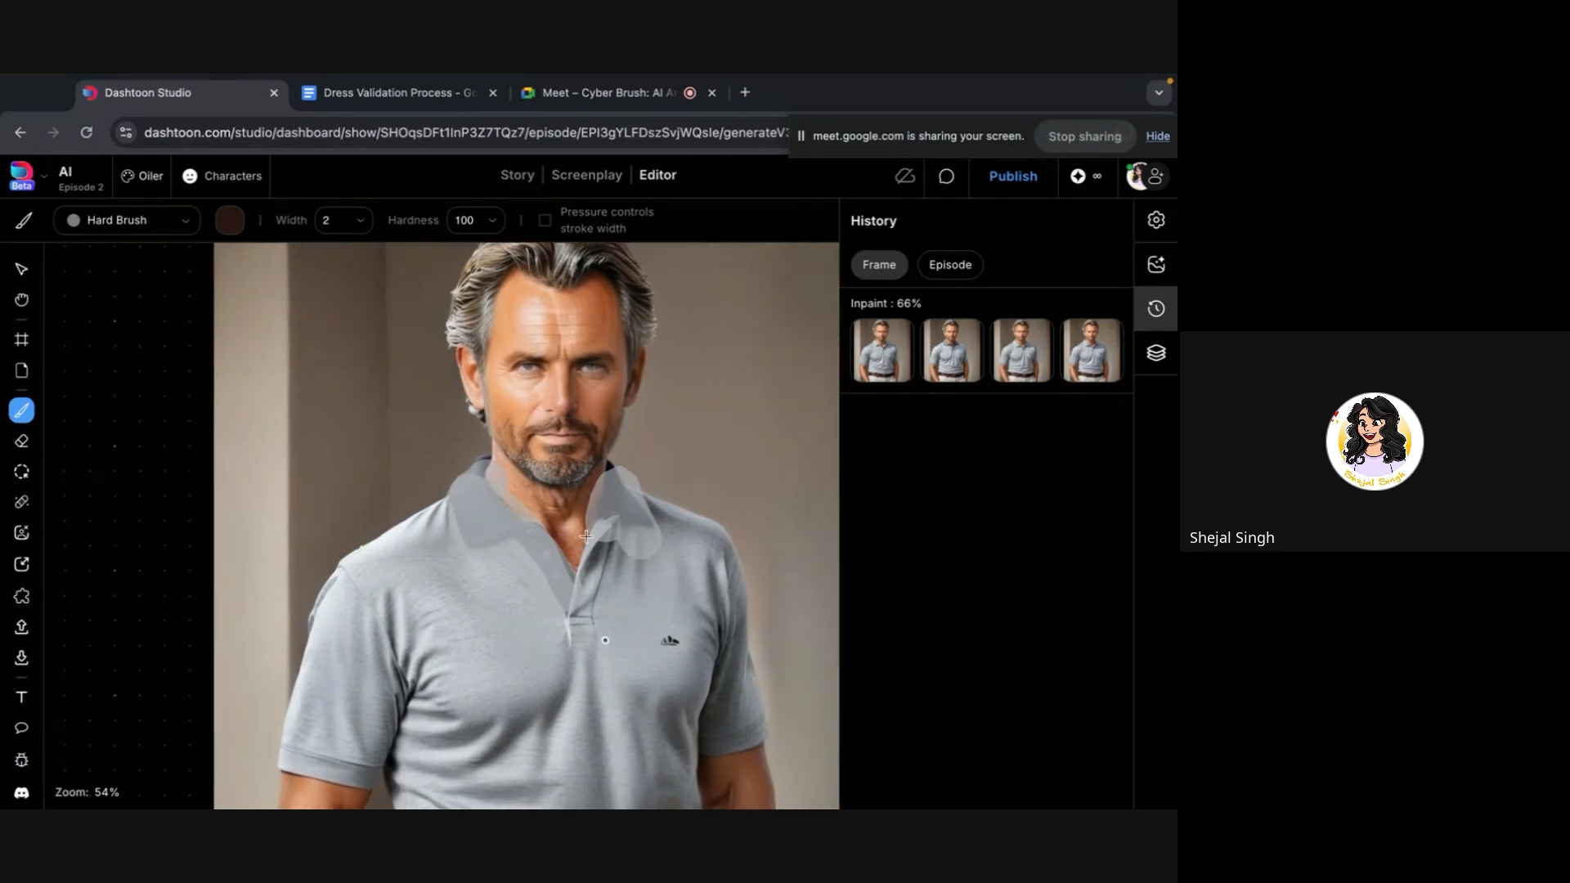
scroll(589, 584, down, 6)
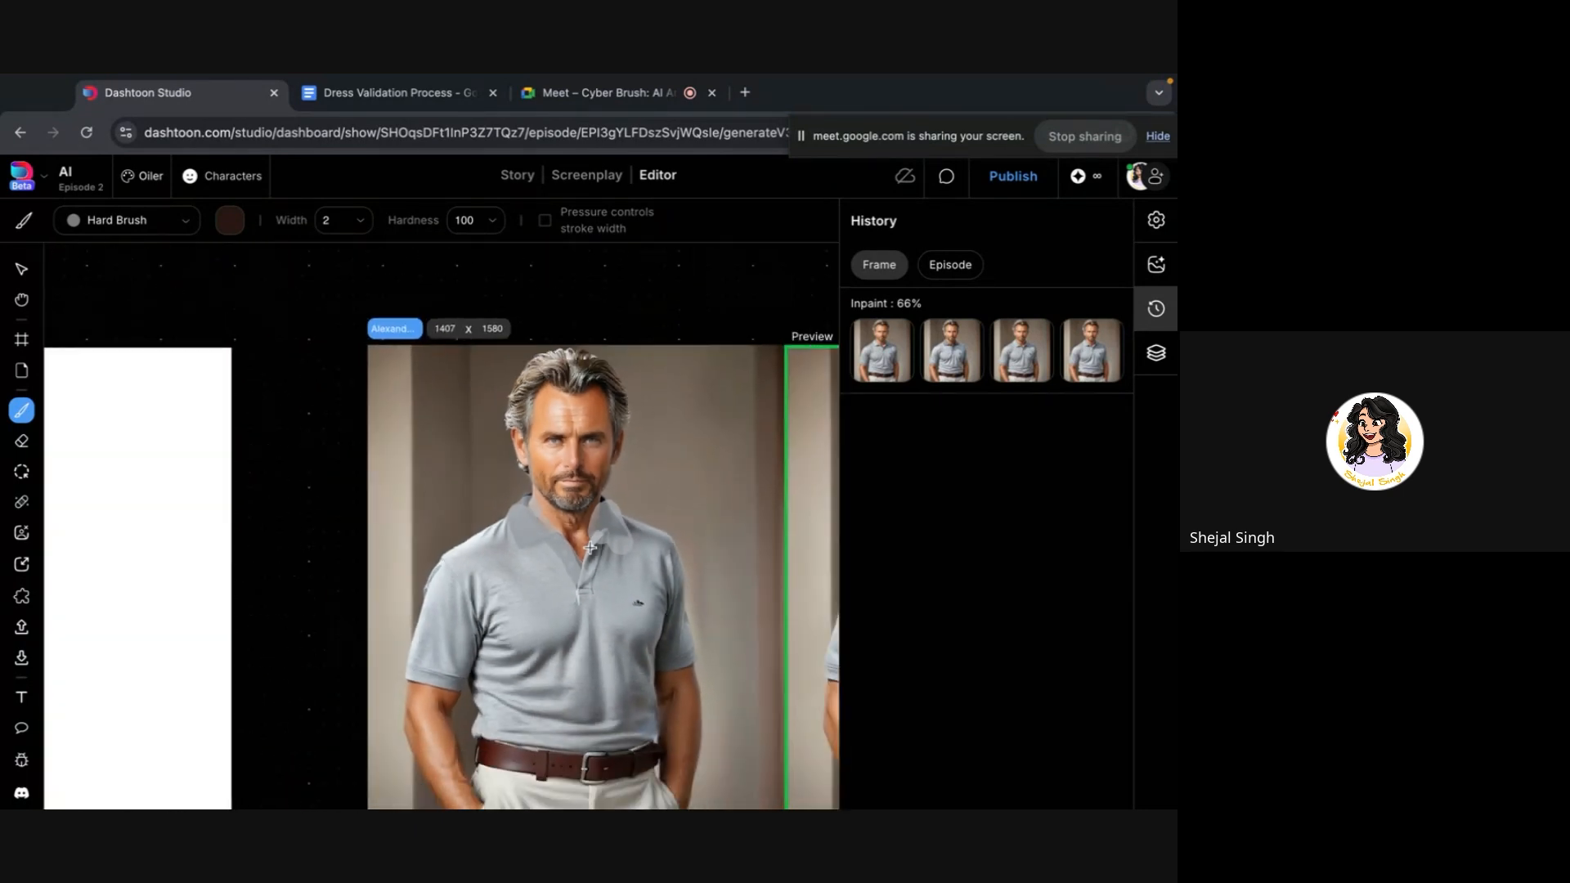
scroll(597, 548, right, 2)
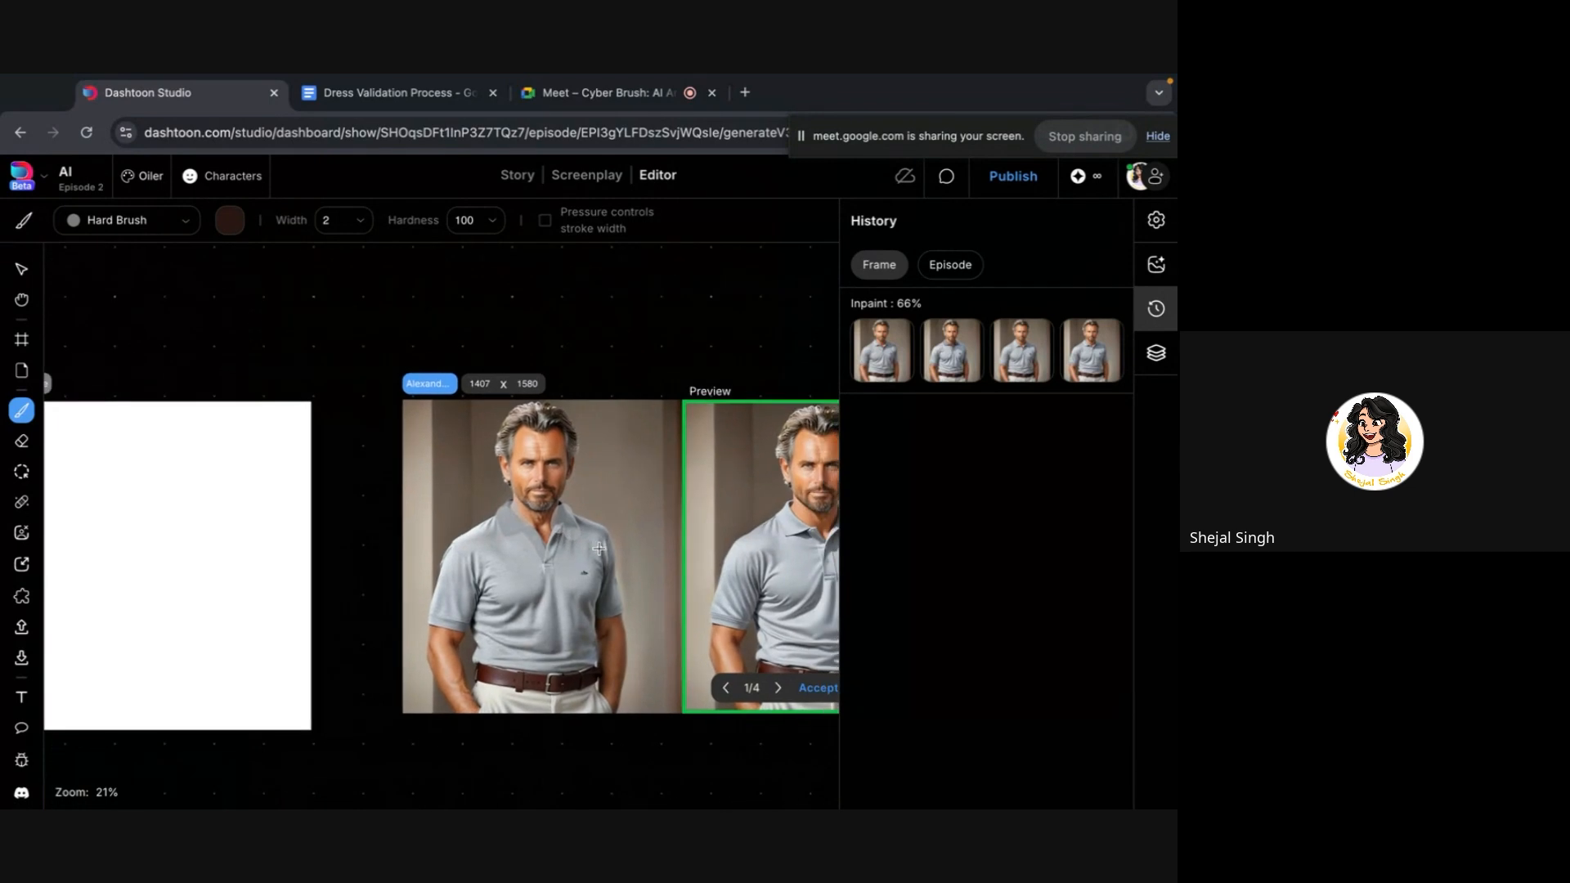
scroll(671, 631, right, 5)
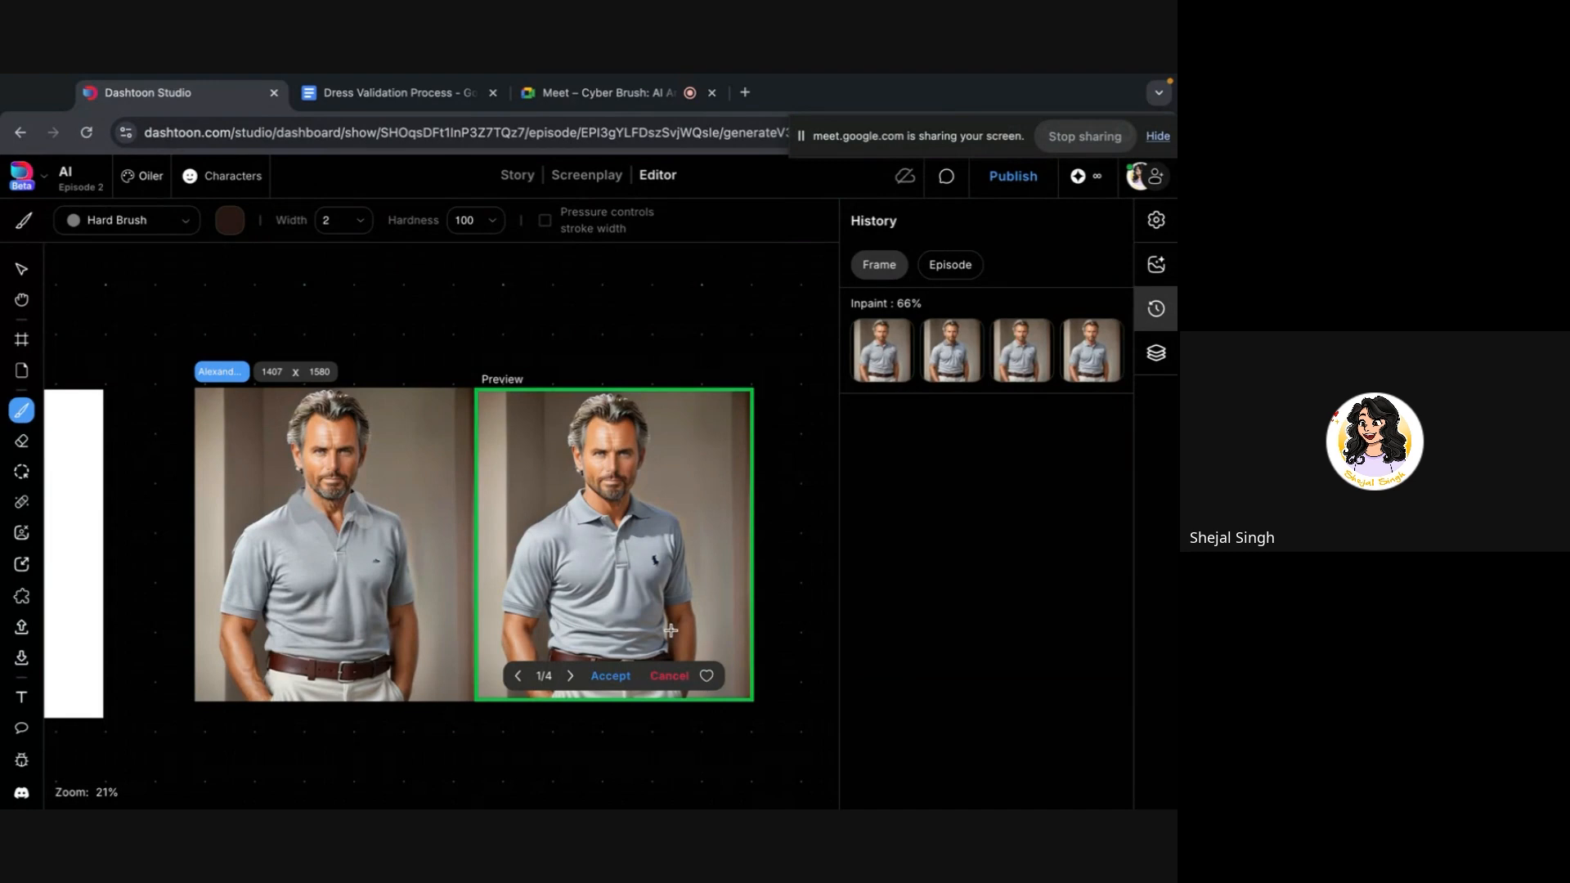
scroll(670, 631, down, 5)
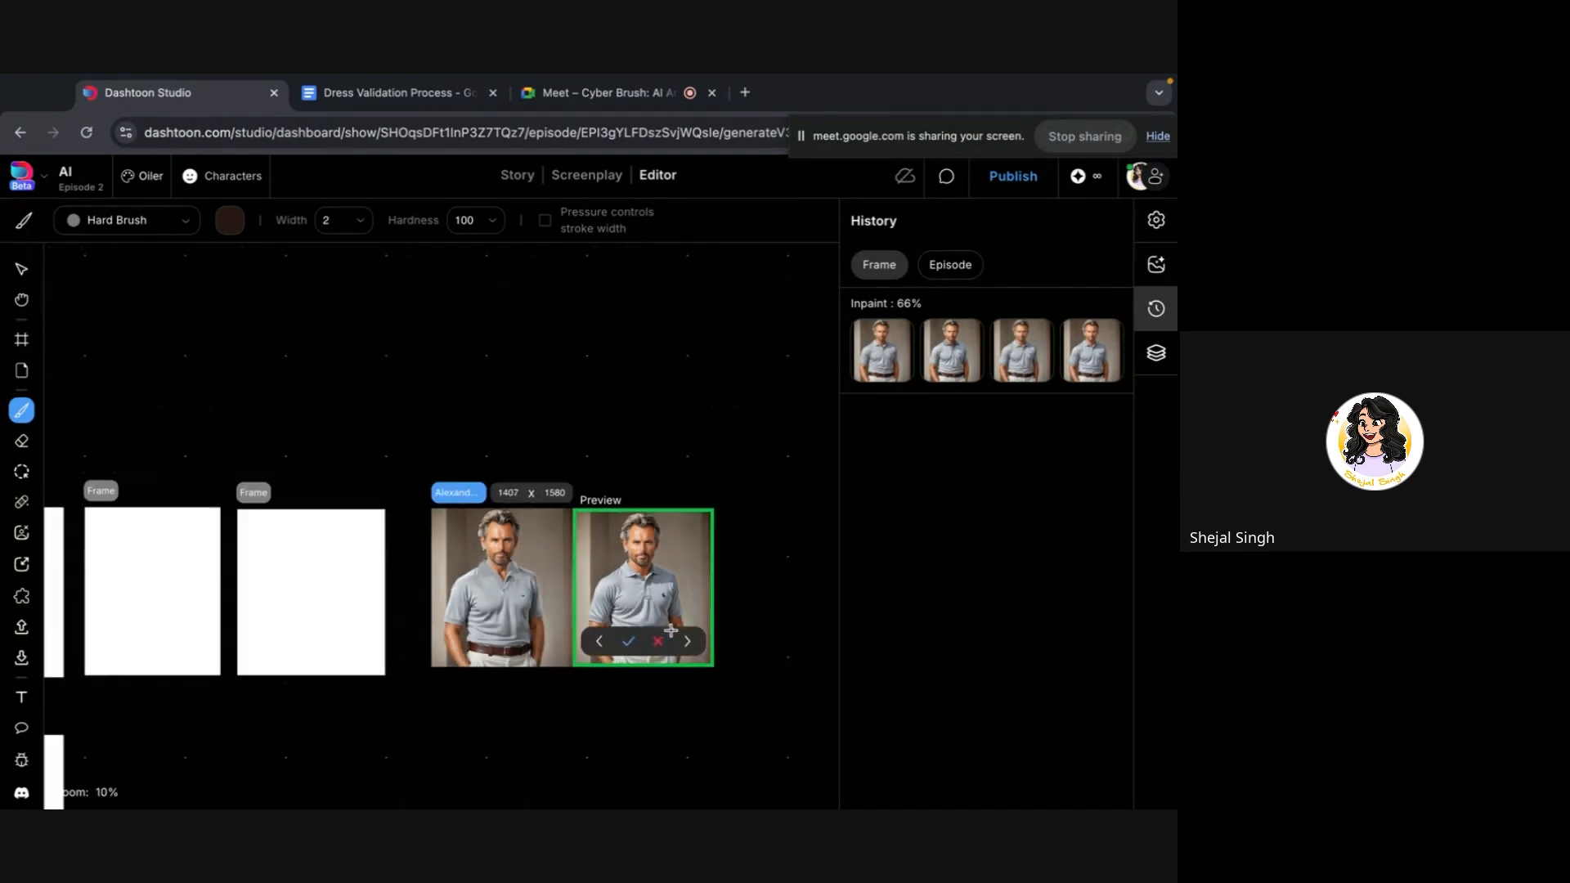
Leave the brush and view the top frame's generated preview alongside the standalone grey T-shirt image
click(25, 271)
click(291, 473)
scroll(293, 473, down, 3)
scroll(320, 477, left, 5)
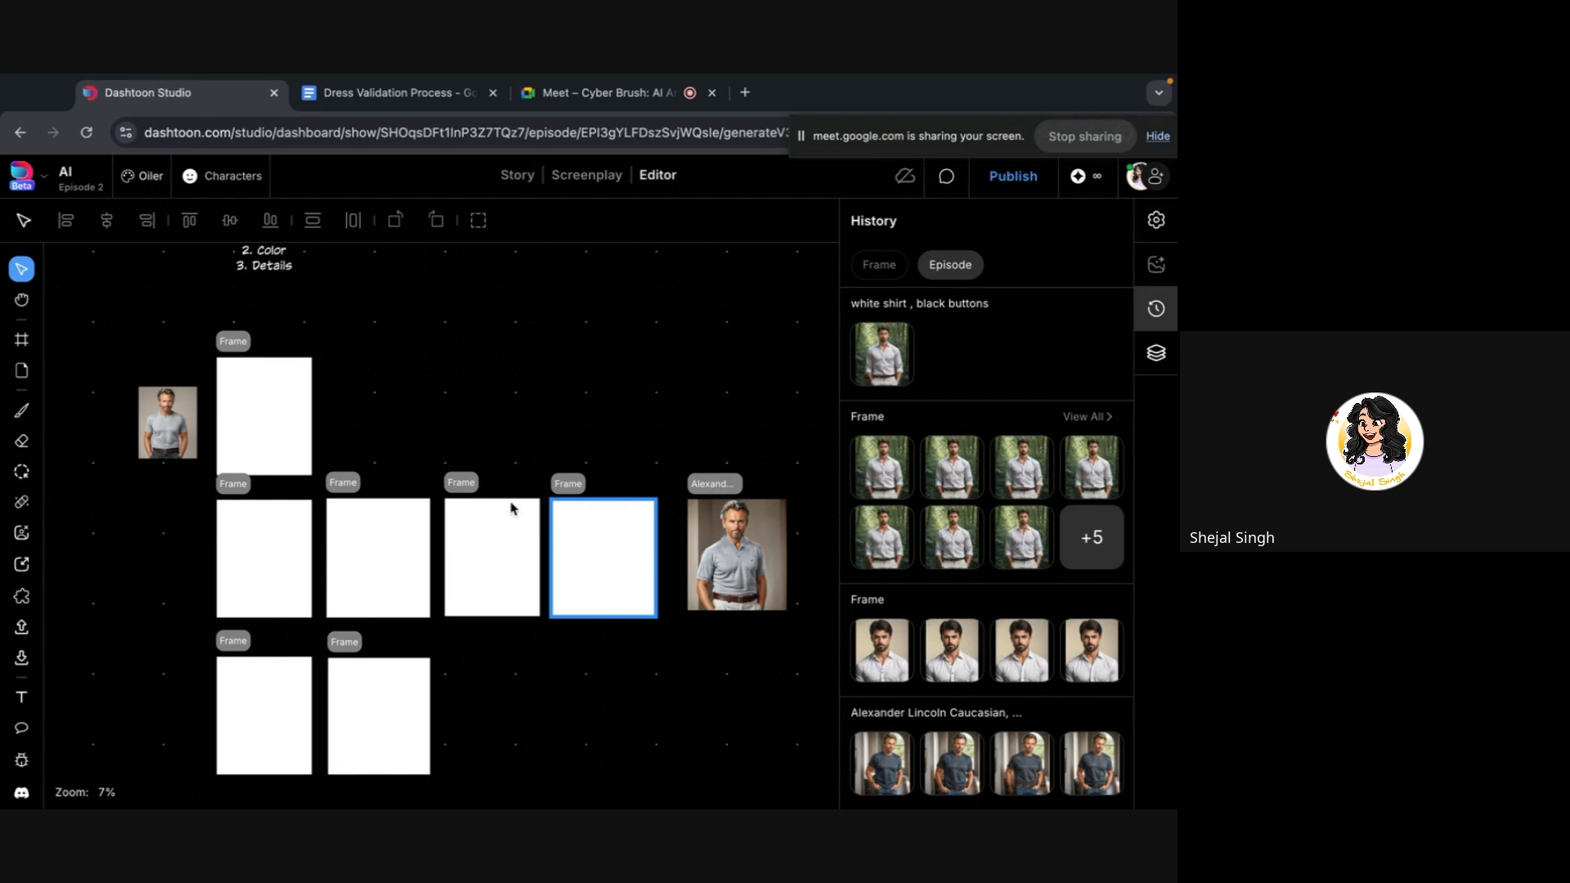
click(294, 431)
scroll(294, 426, up, 4)
scroll(294, 429, up, 3)
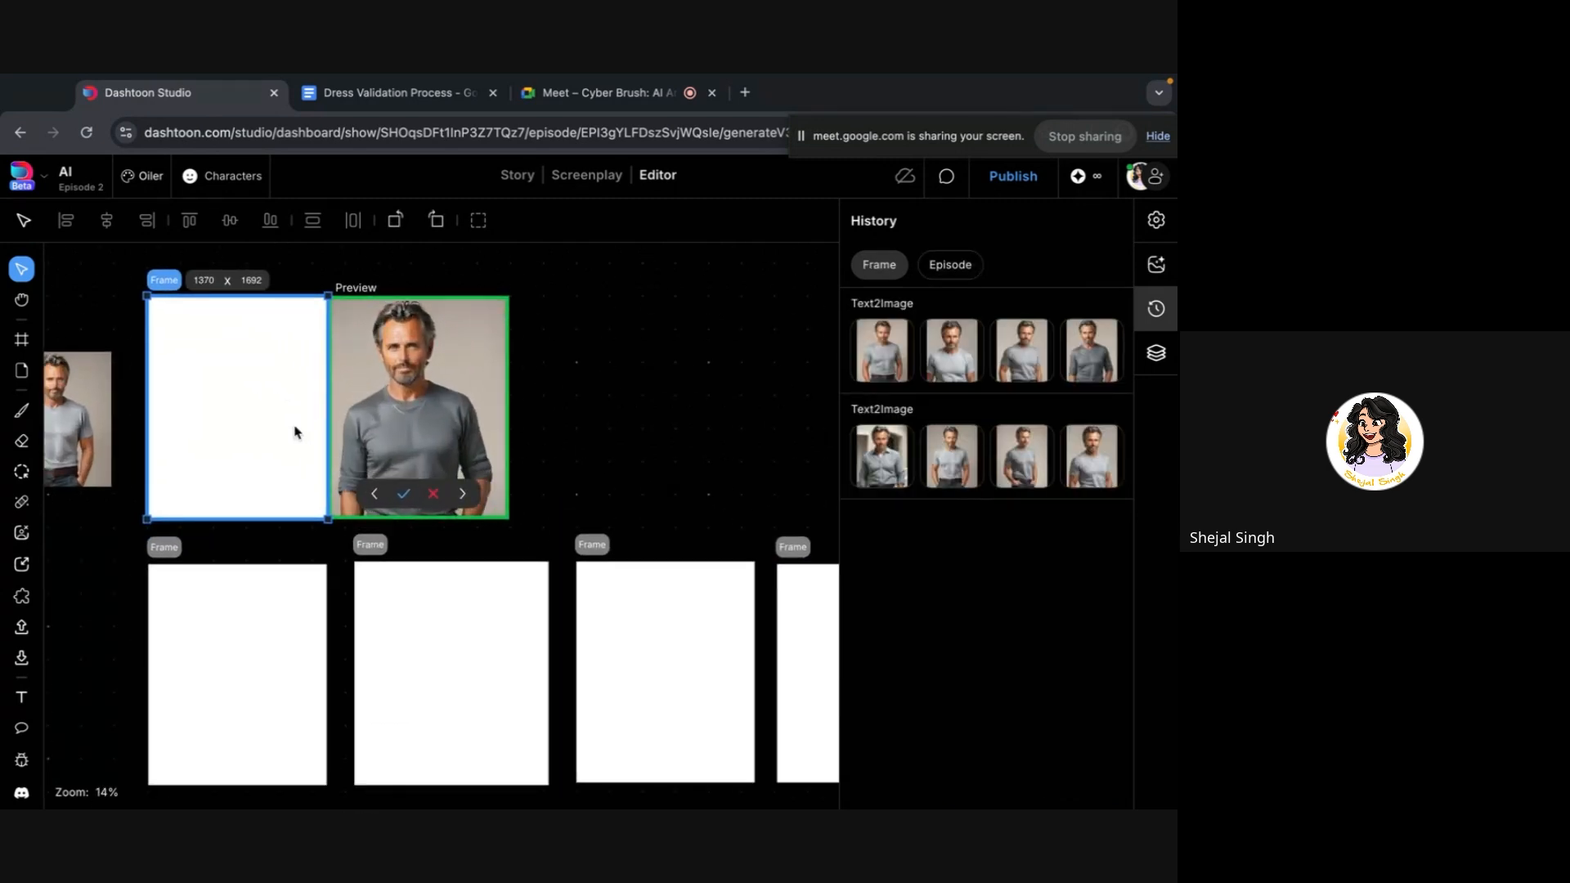
drag(295, 428, 452, 403)
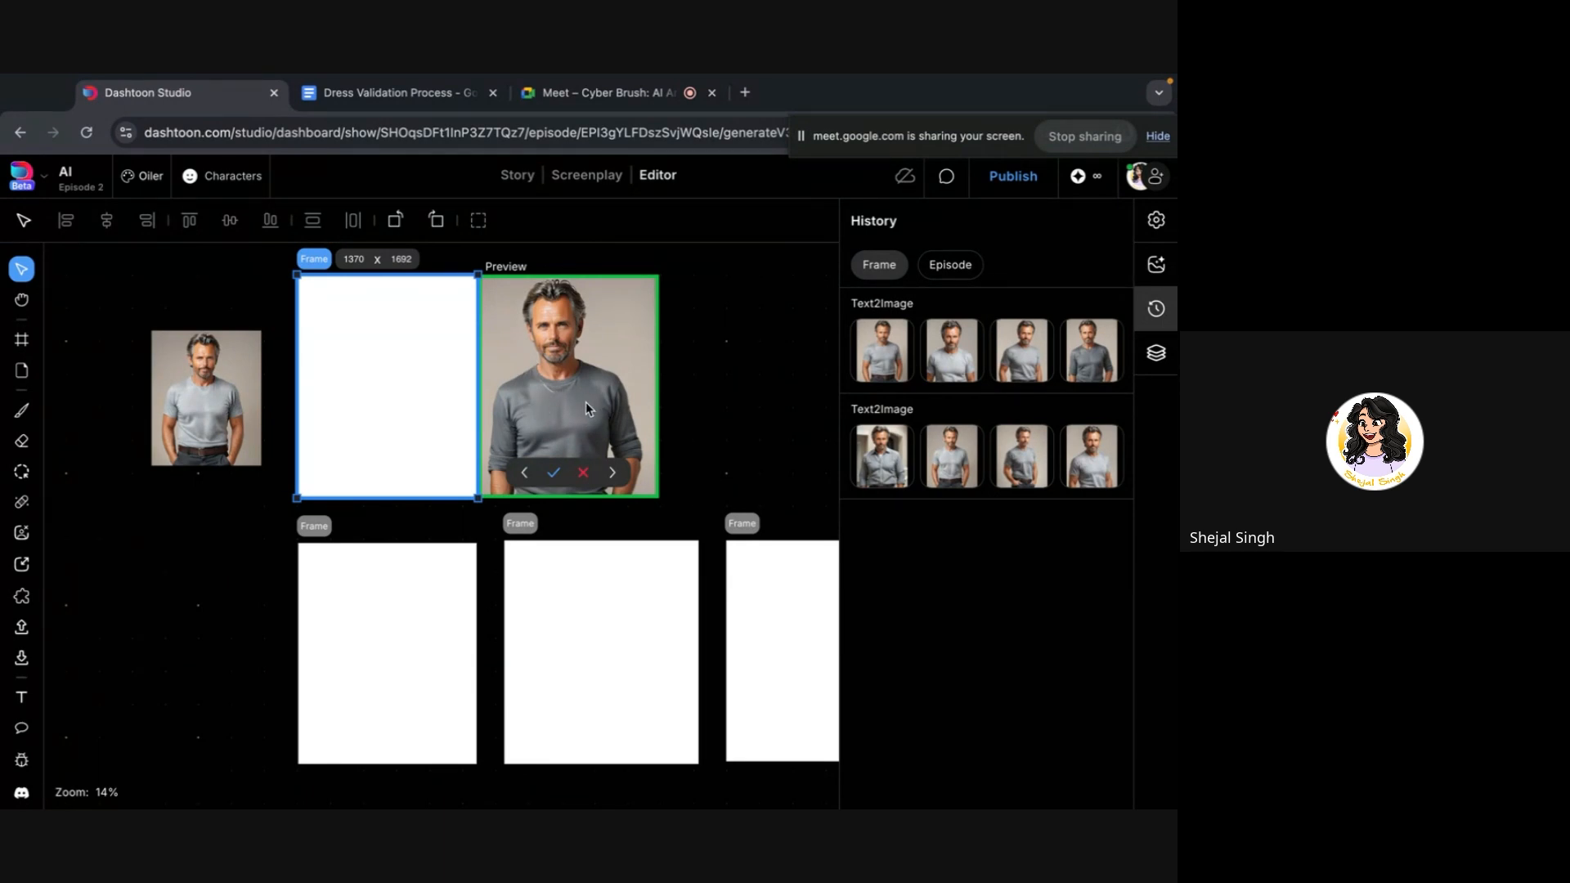
scroll(585, 401, up, 2)
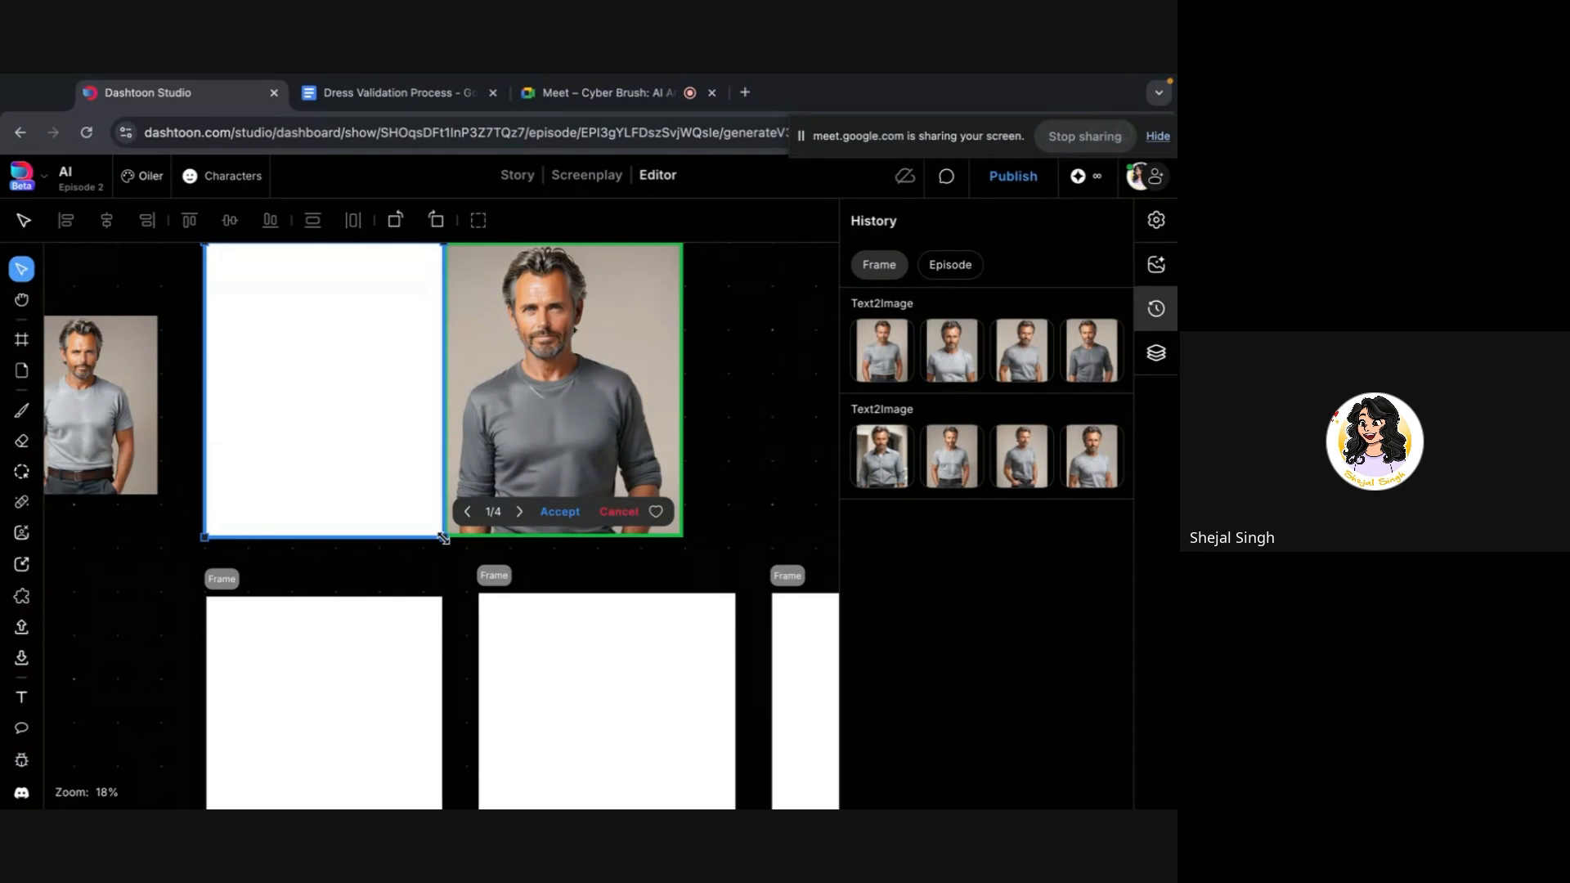
scroll(443, 560, down, 1)
scroll(442, 560, right, 1)
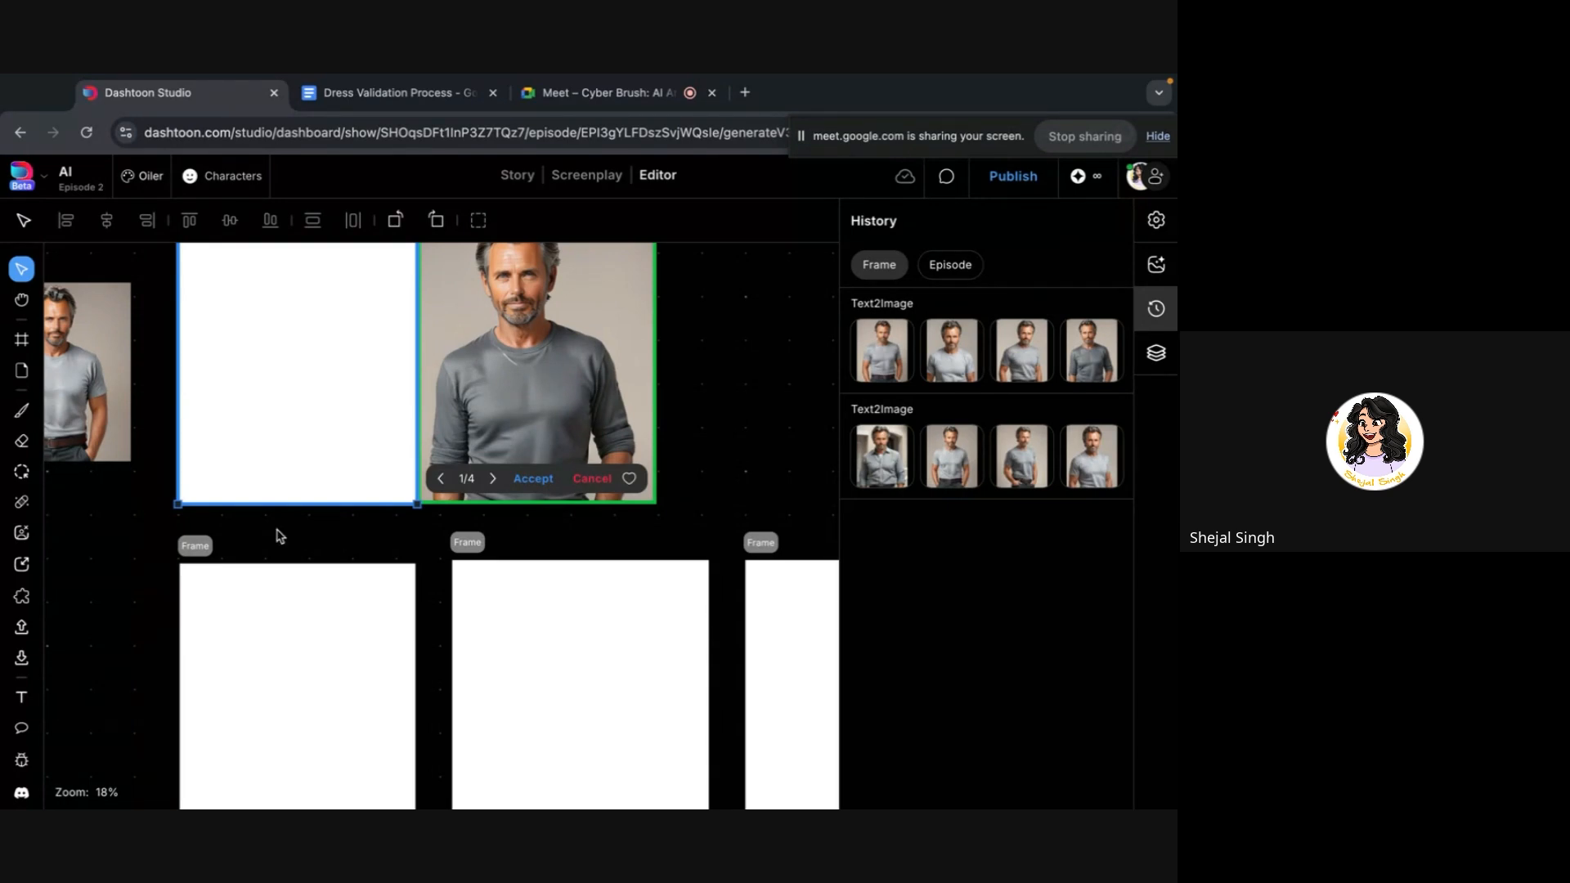
View the generated previews of the first and third frames in the middle row, then deselect the frame
click(319, 634)
scroll(319, 634, down, 2)
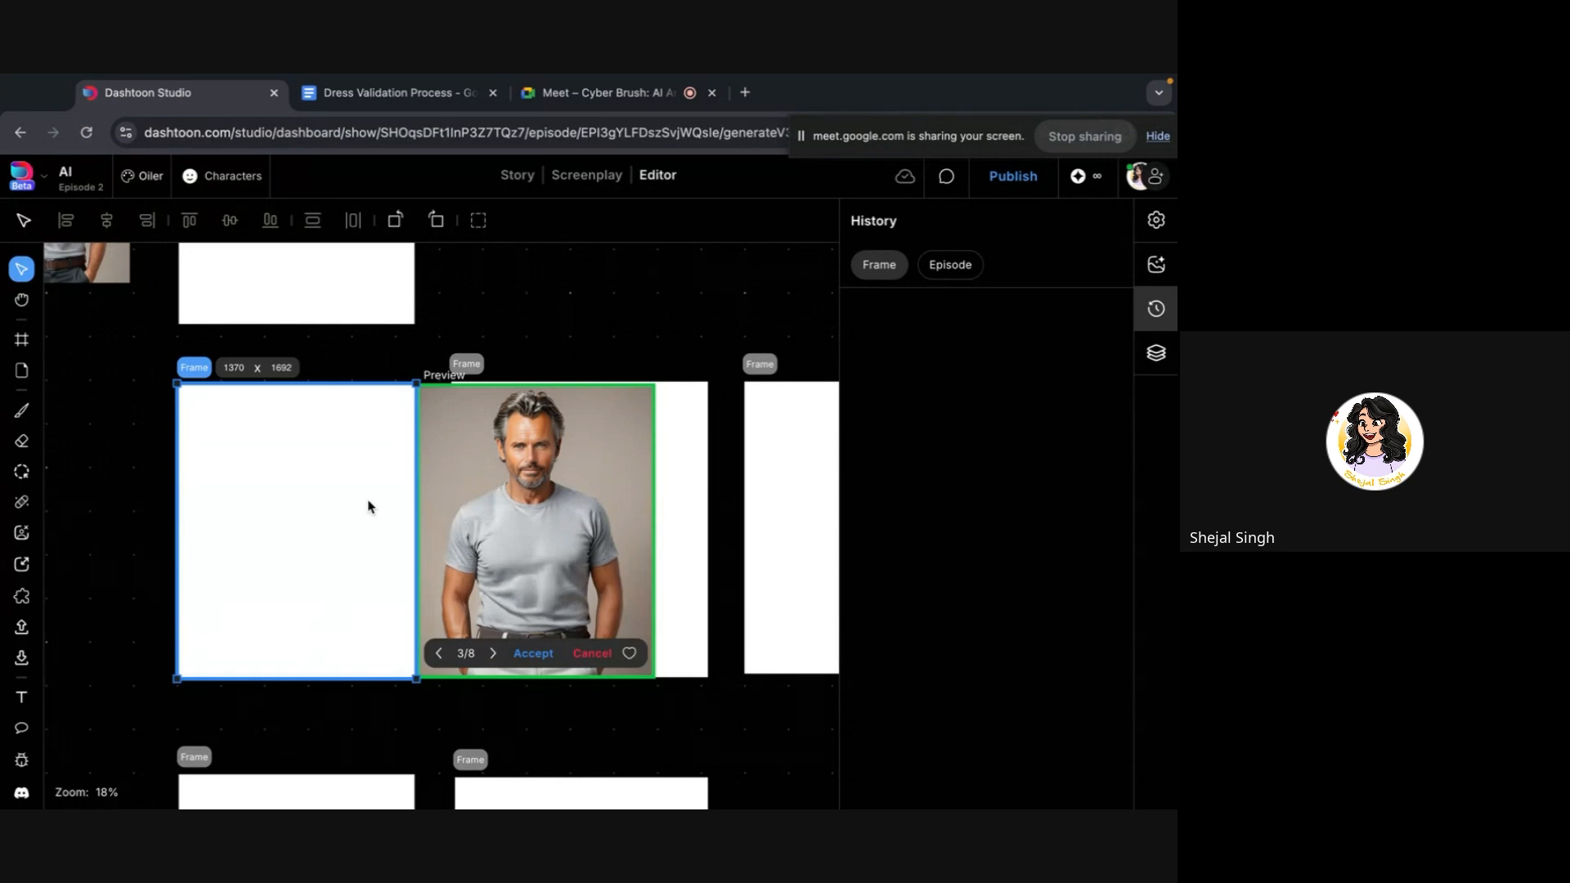
click(672, 322)
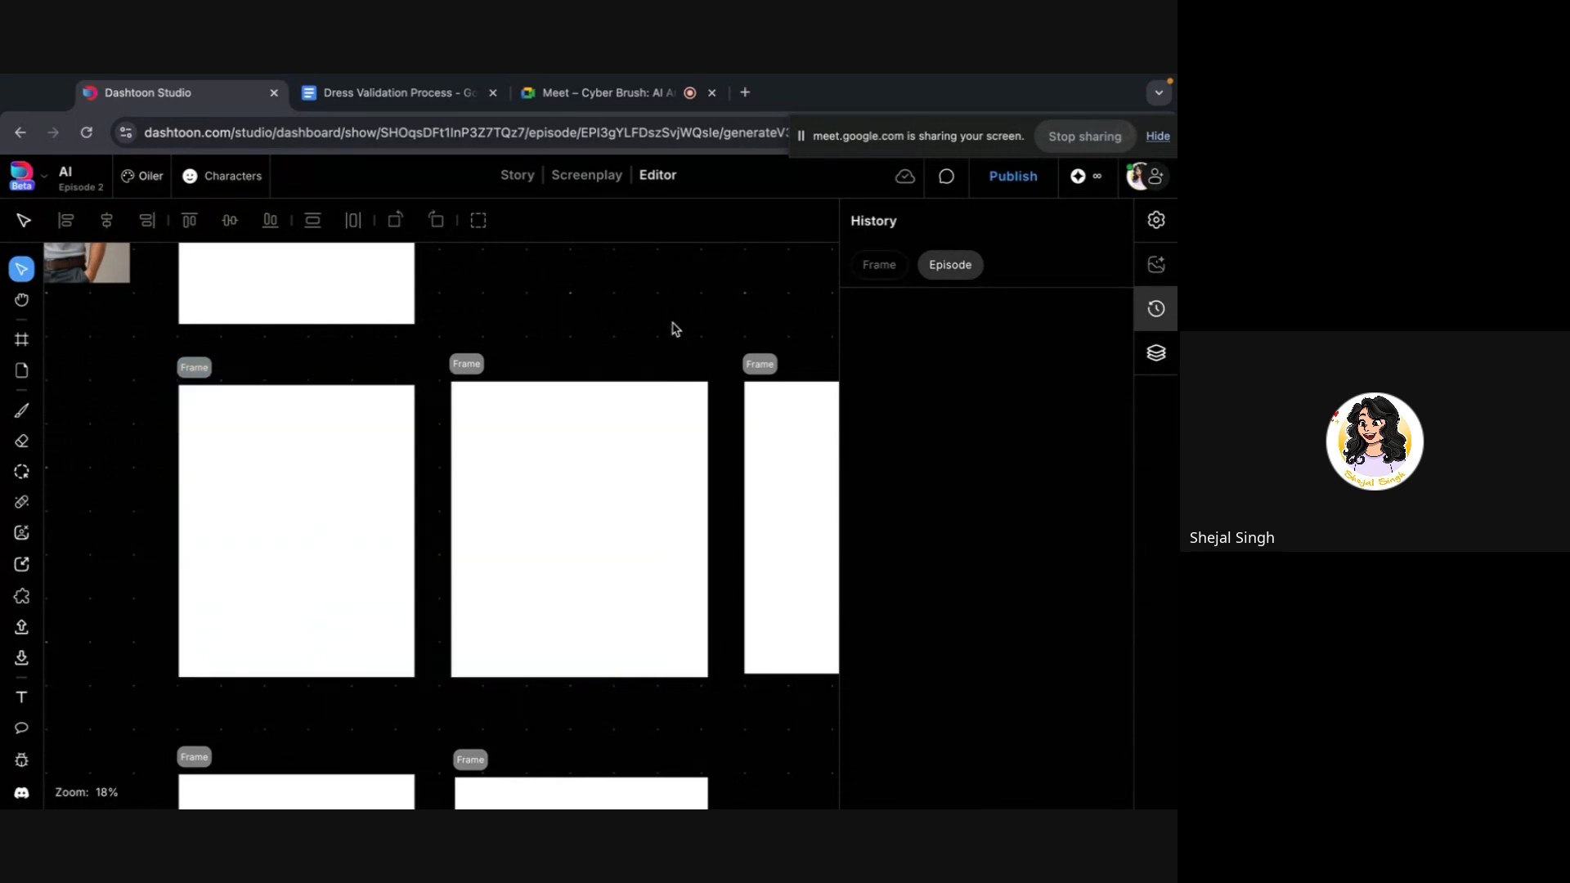
scroll(672, 323, right, 5)
click(434, 490)
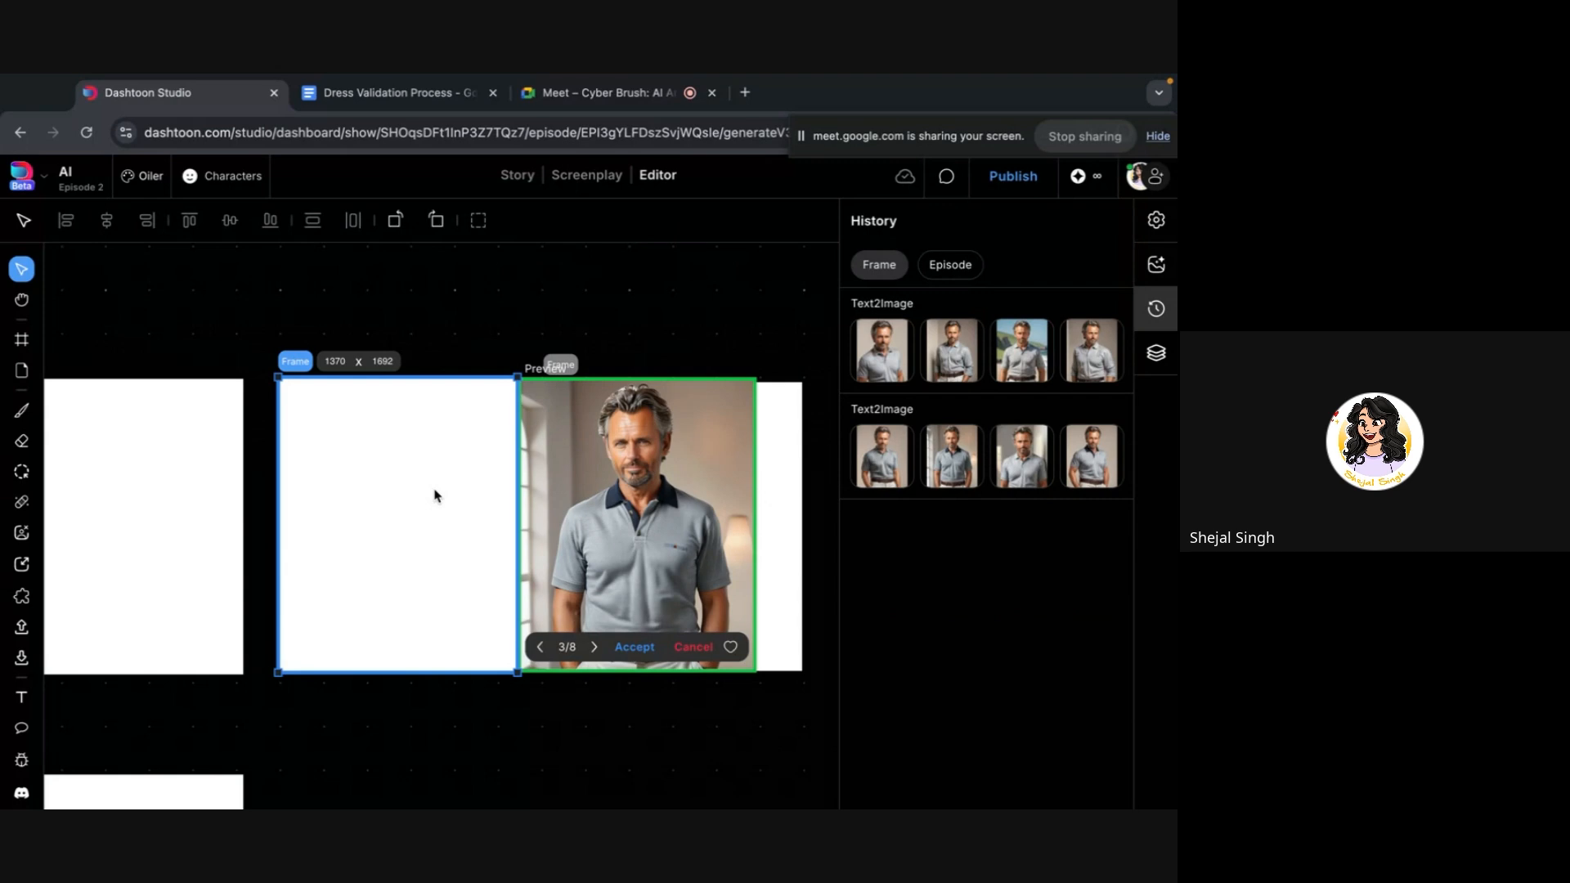
click(608, 335)
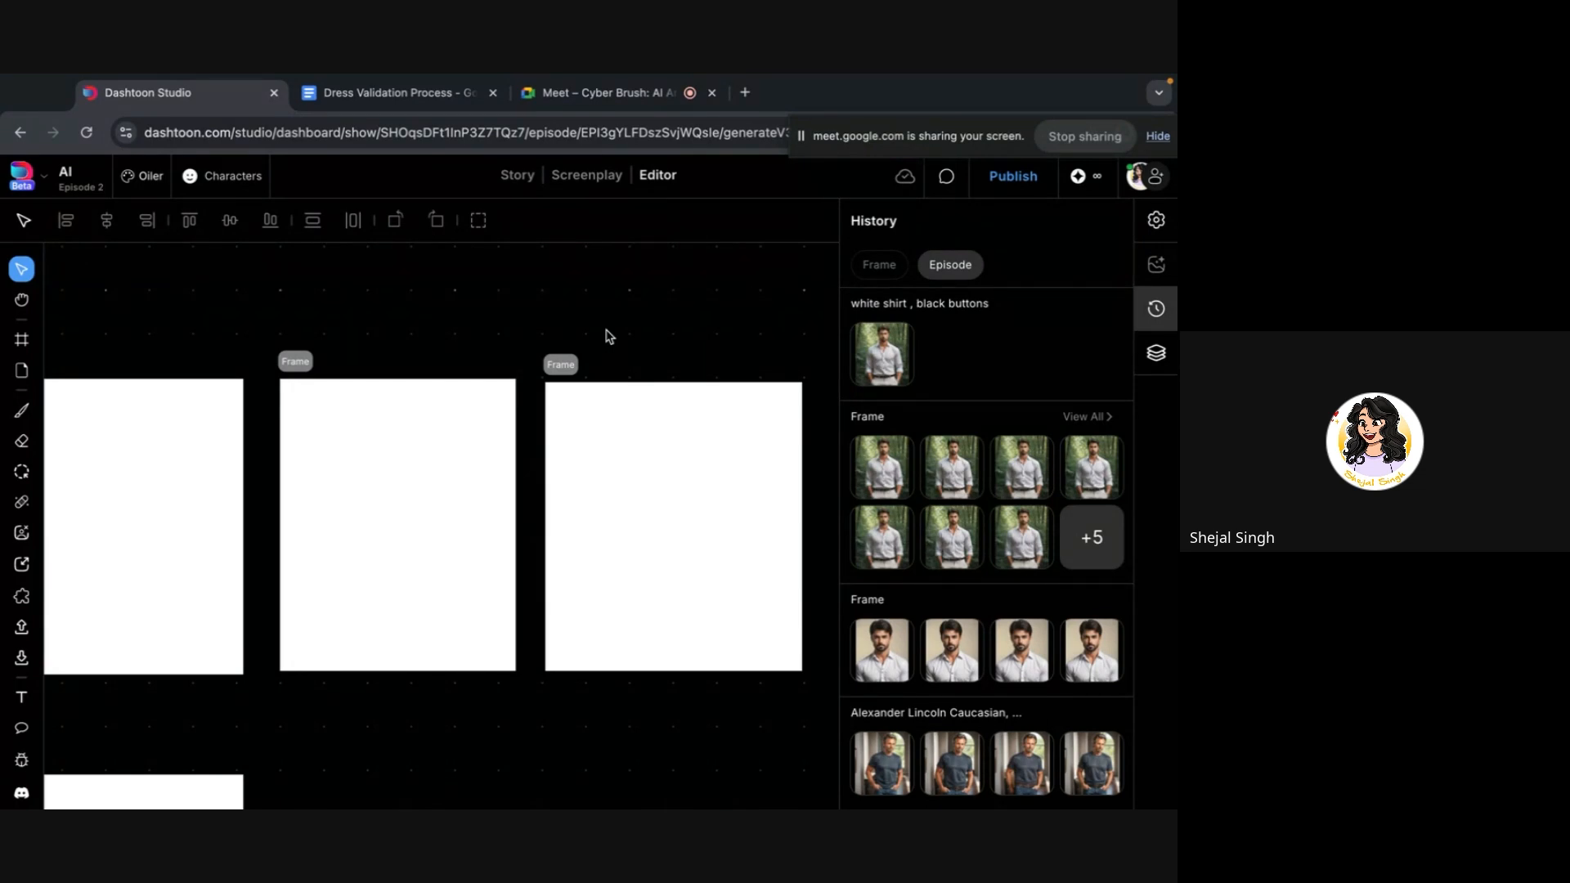
Check the prompt of the first frame in the lowest row, highlighting the word "blue" before "jeans"
scroll(352, 759, down, 3)
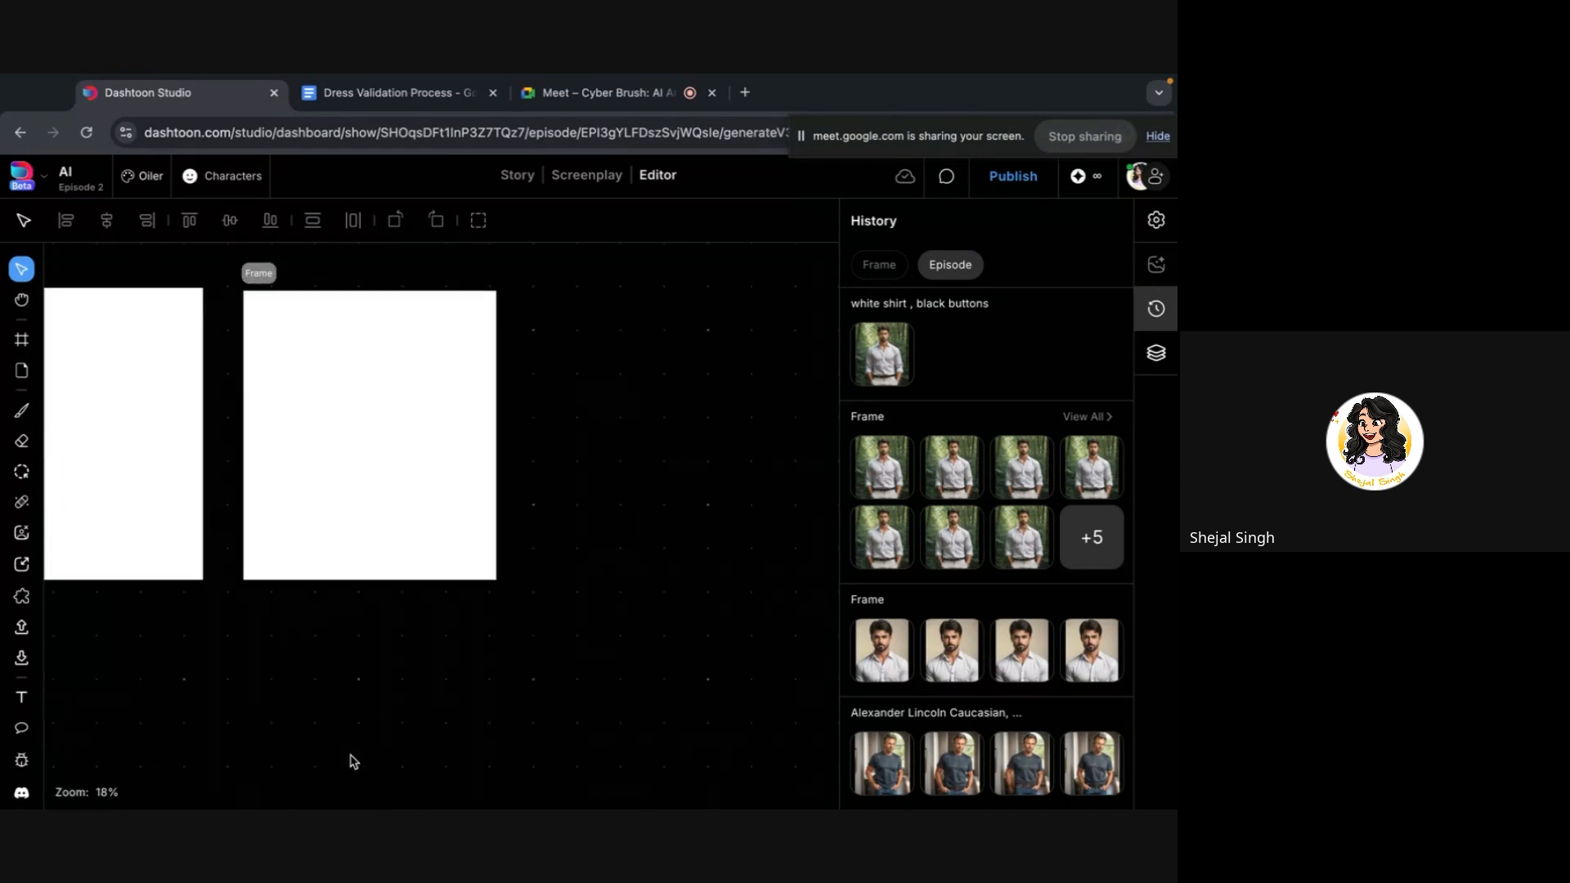
scroll(328, 735, down, 2)
scroll(311, 654, left, 3)
click(422, 550)
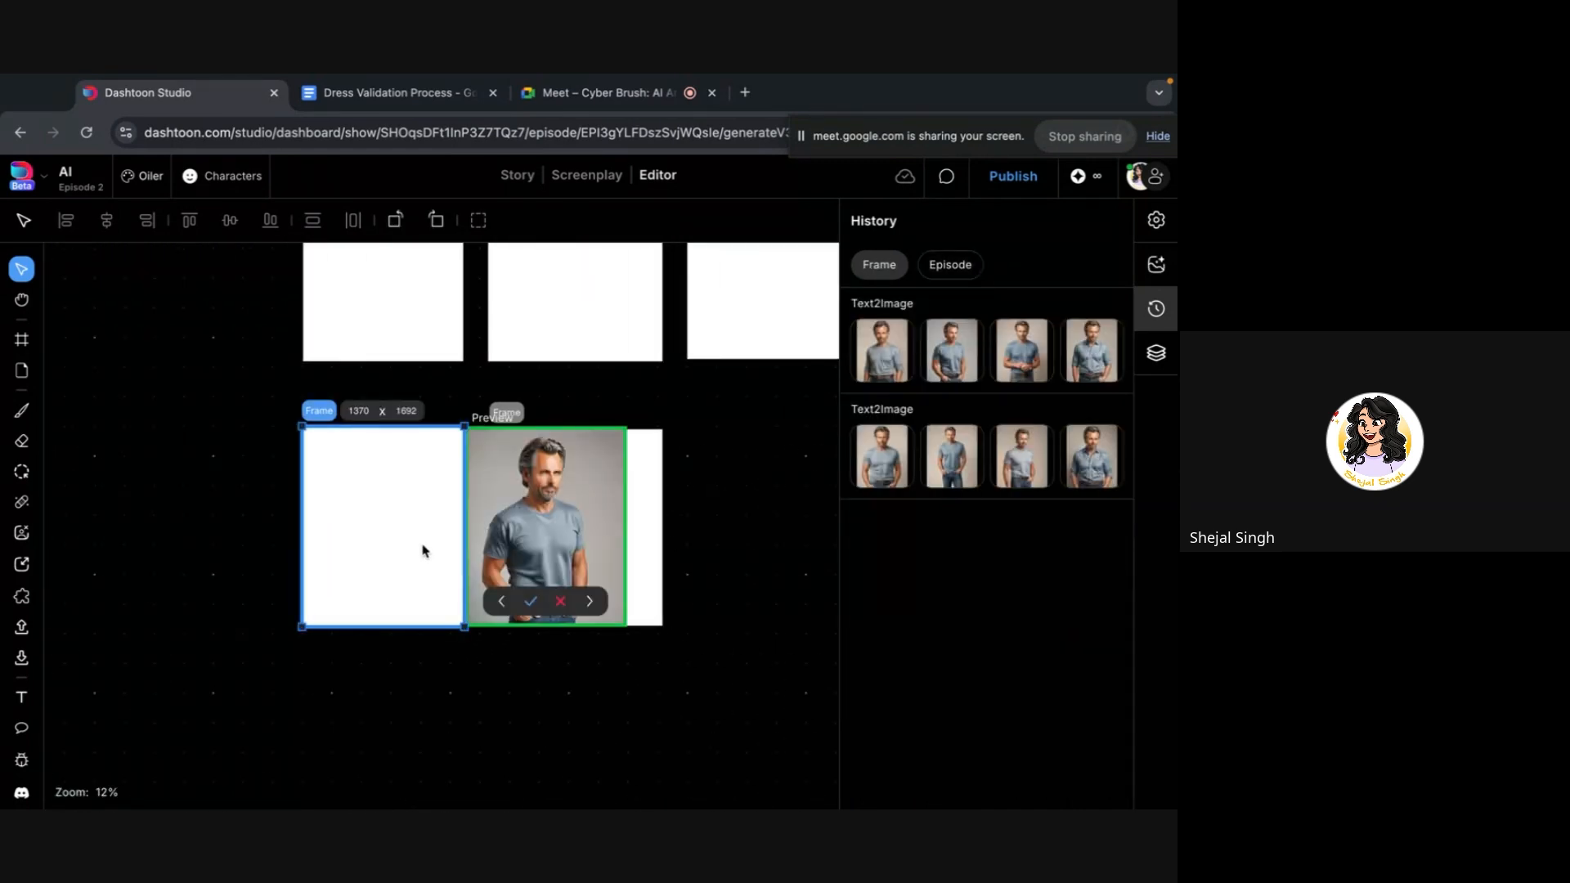
scroll(452, 549, up, 4)
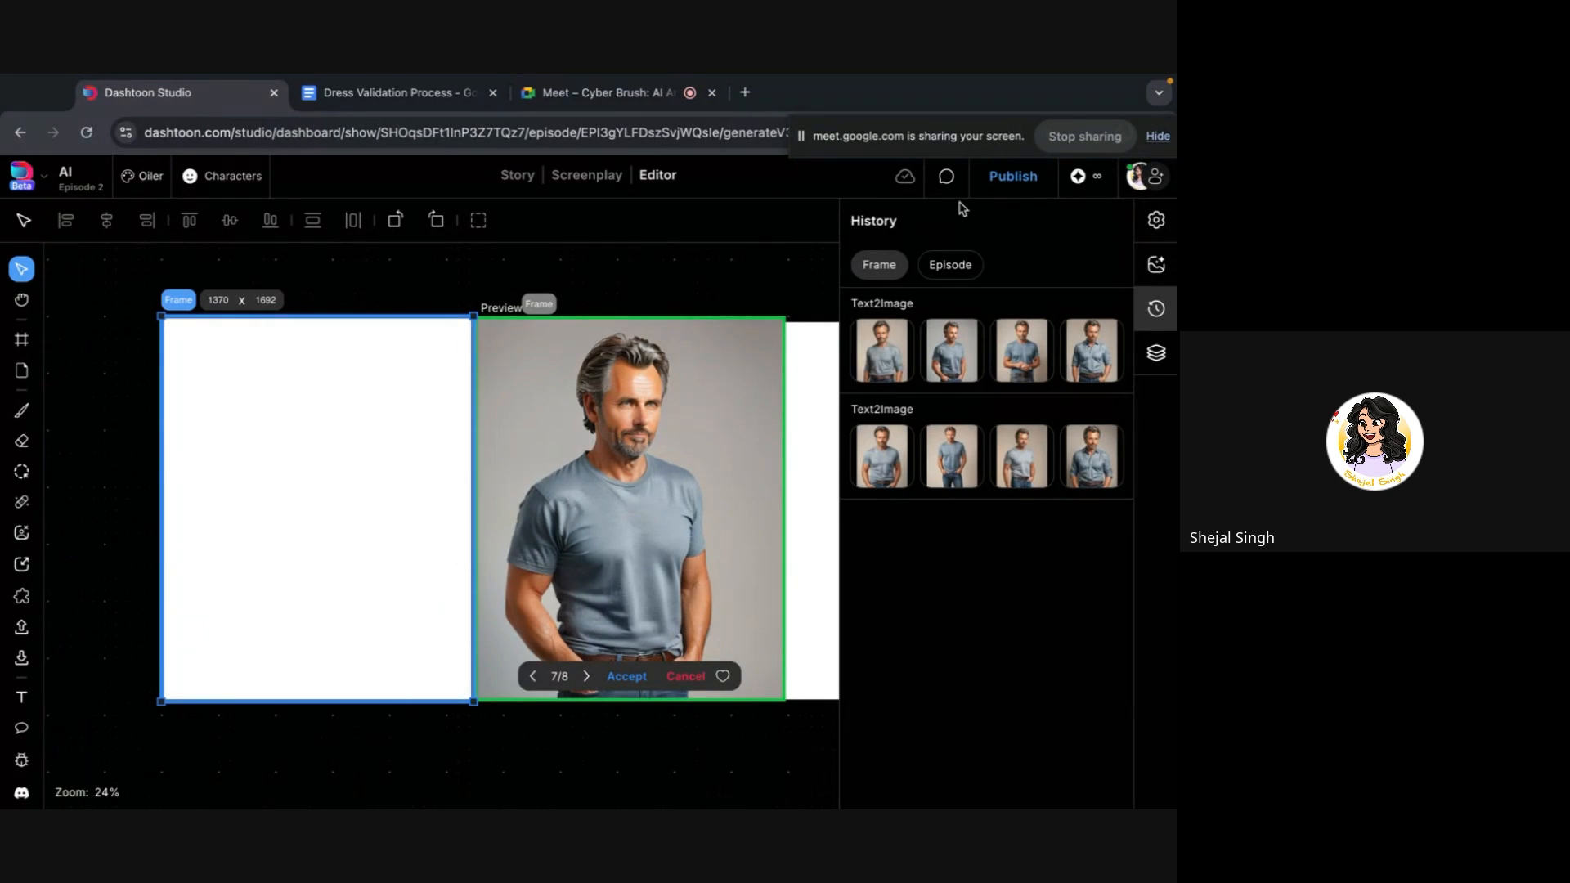
click(1155, 264)
click(951, 622)
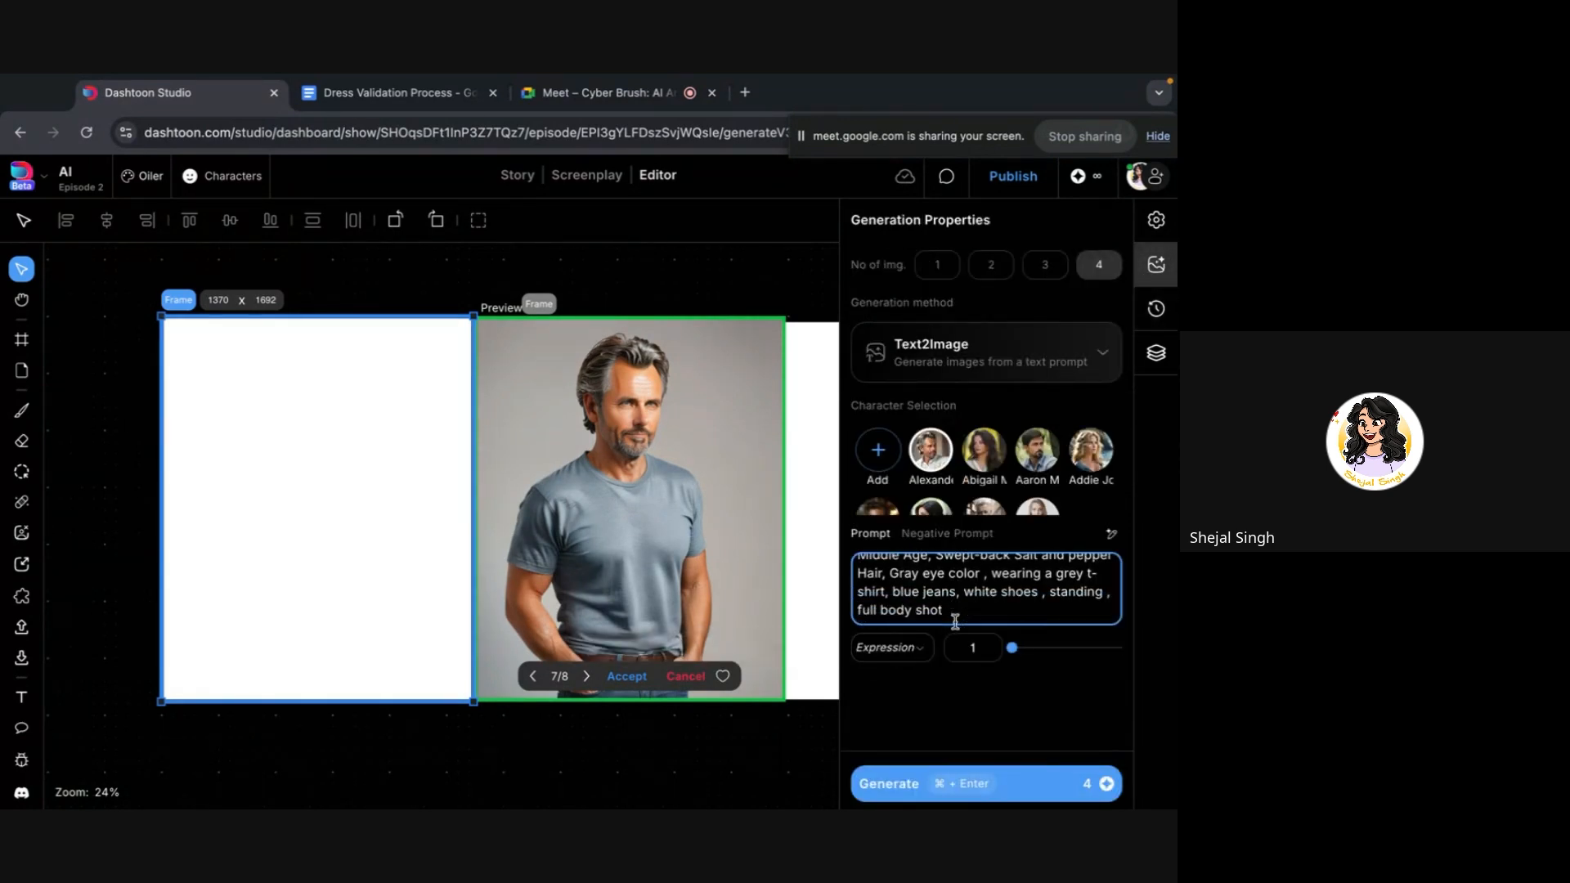
drag(893, 591, 922, 592)
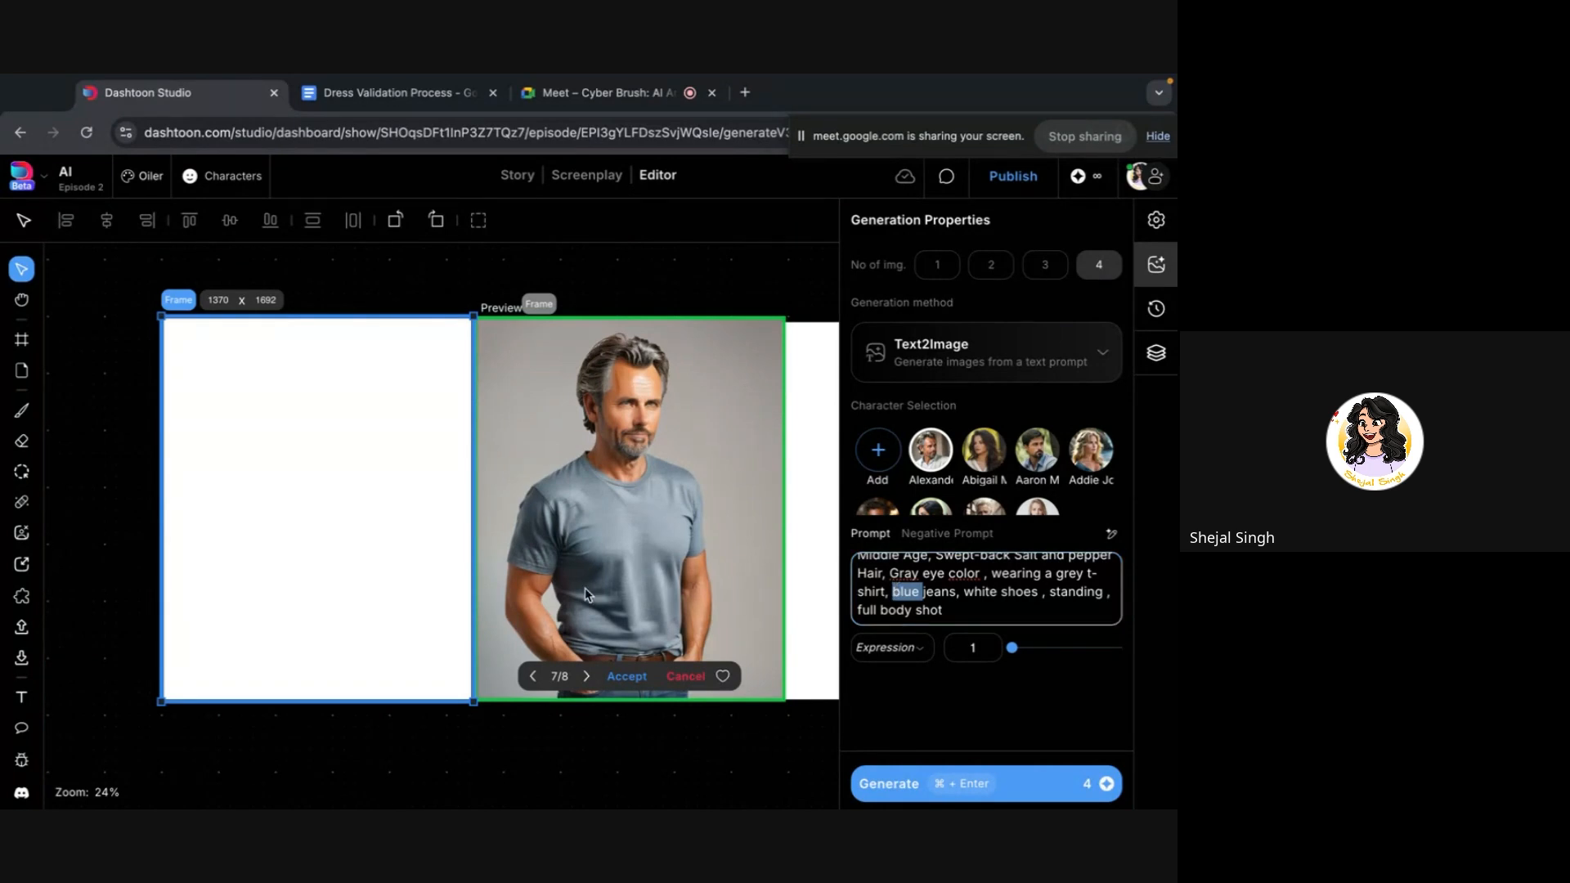
Compare the lowest row's T-shirt preview with the standalone images, then examine its shirt, belt and jeans up close
scroll(826, 323, down, 5)
scroll(541, 540, up, 5)
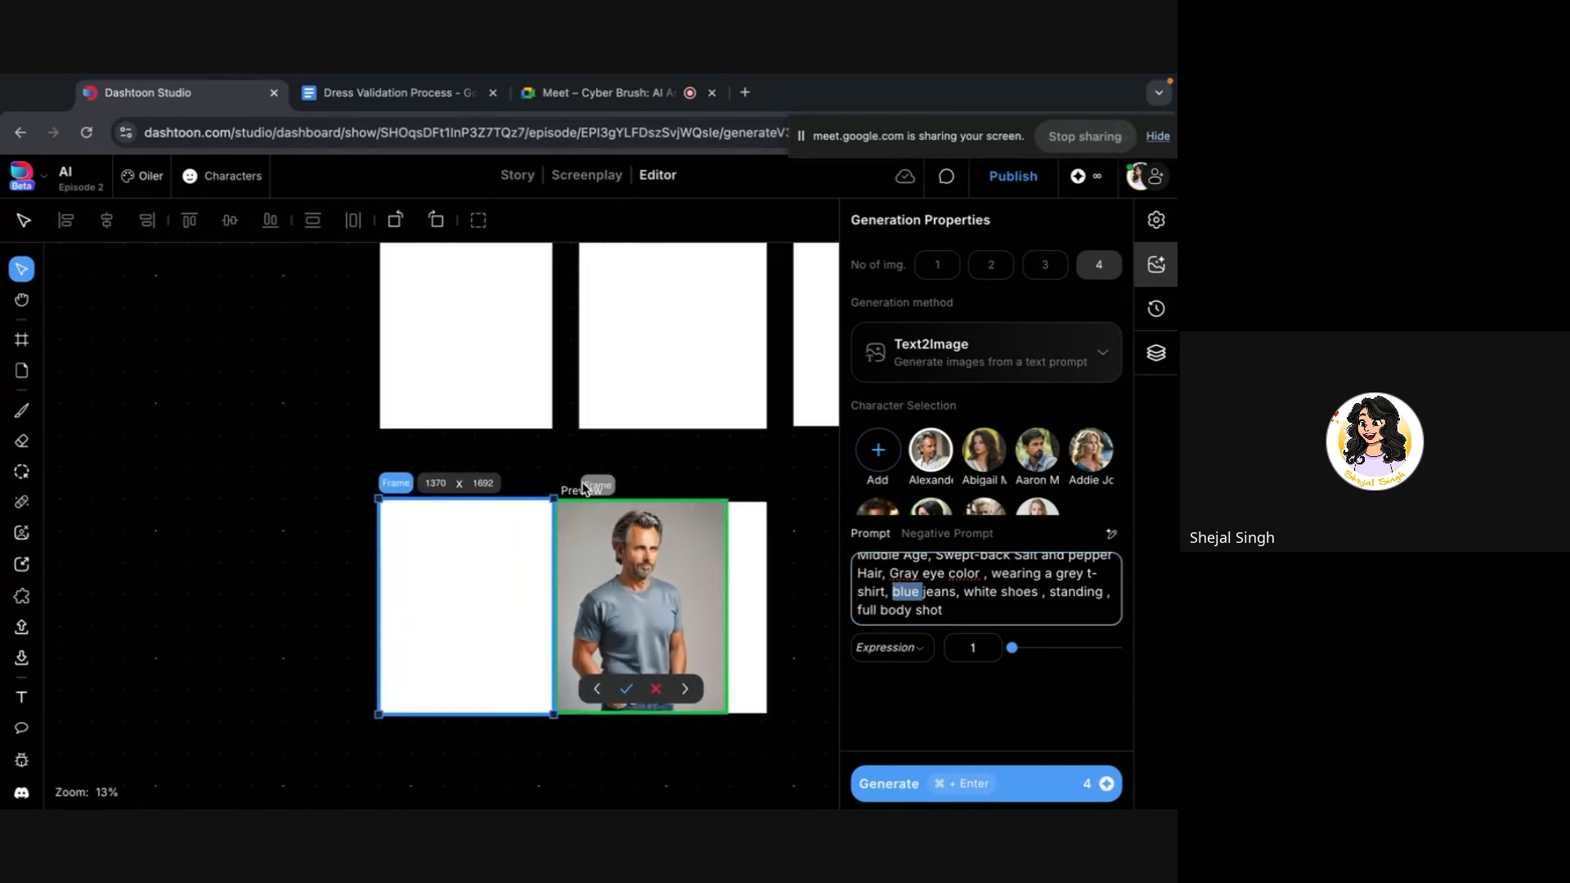
scroll(542, 540, up, 3)
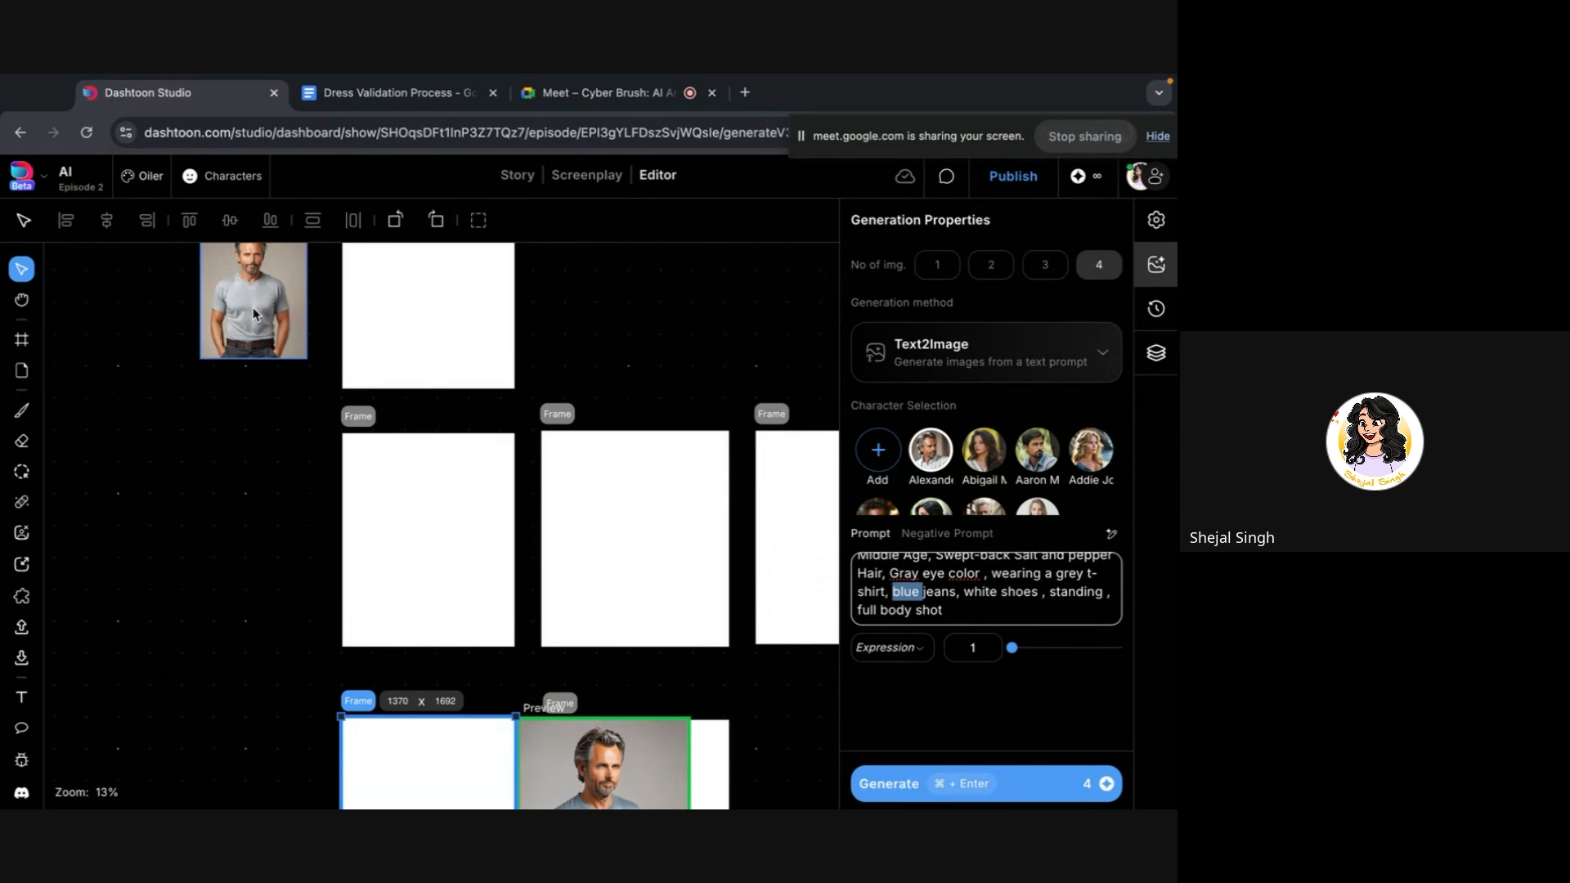
scroll(638, 531, right, 5)
scroll(636, 525, down, 3)
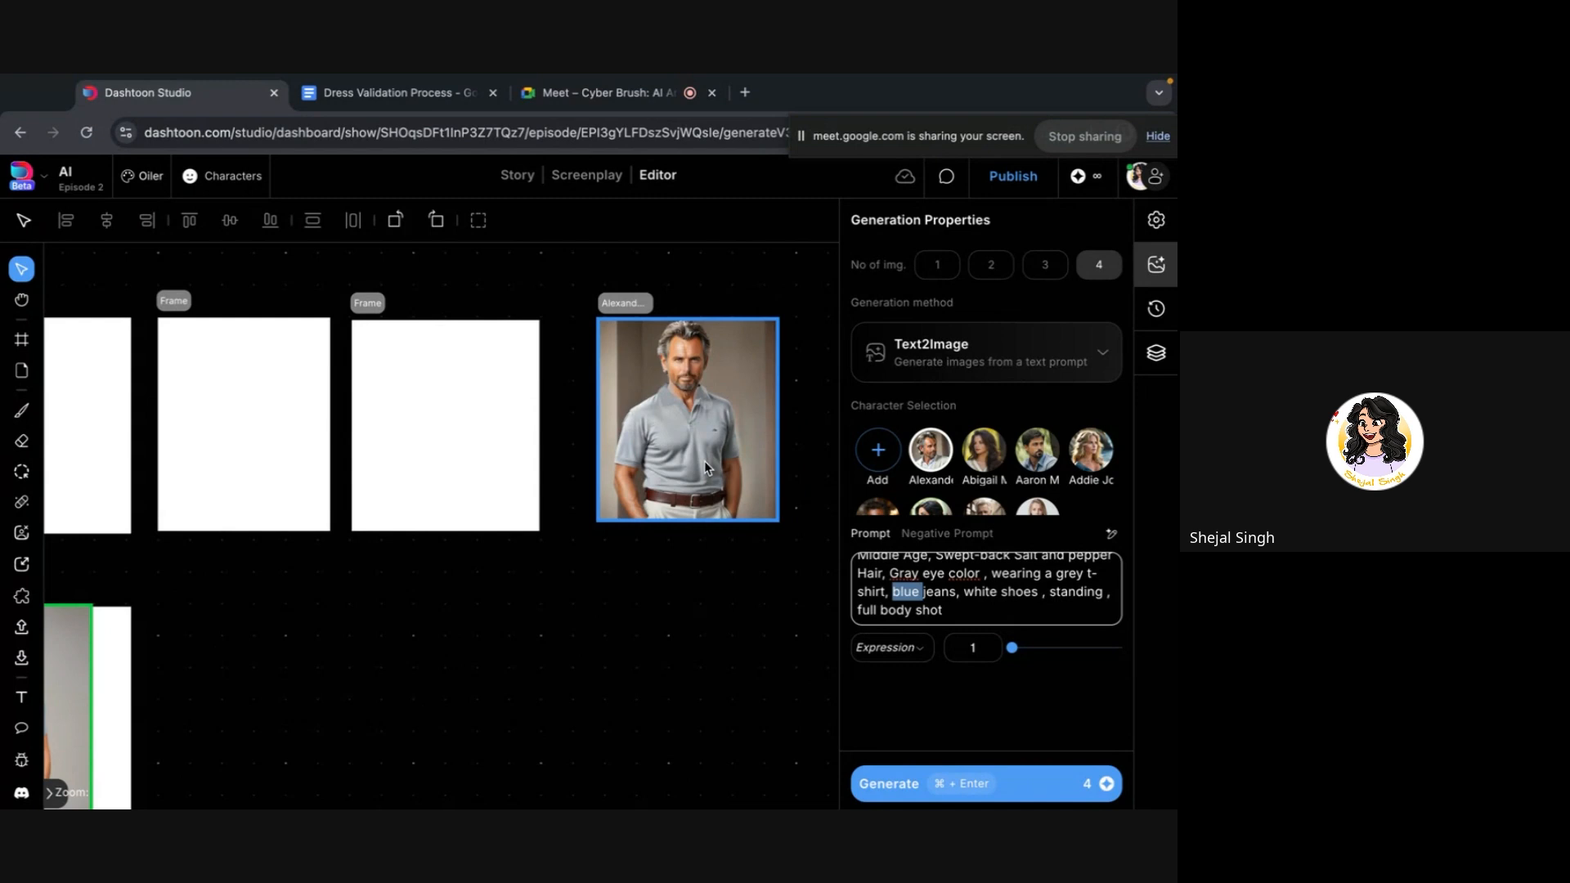
scroll(702, 464, down, 3)
scroll(695, 483, left, 4)
scroll(311, 480, up, 3)
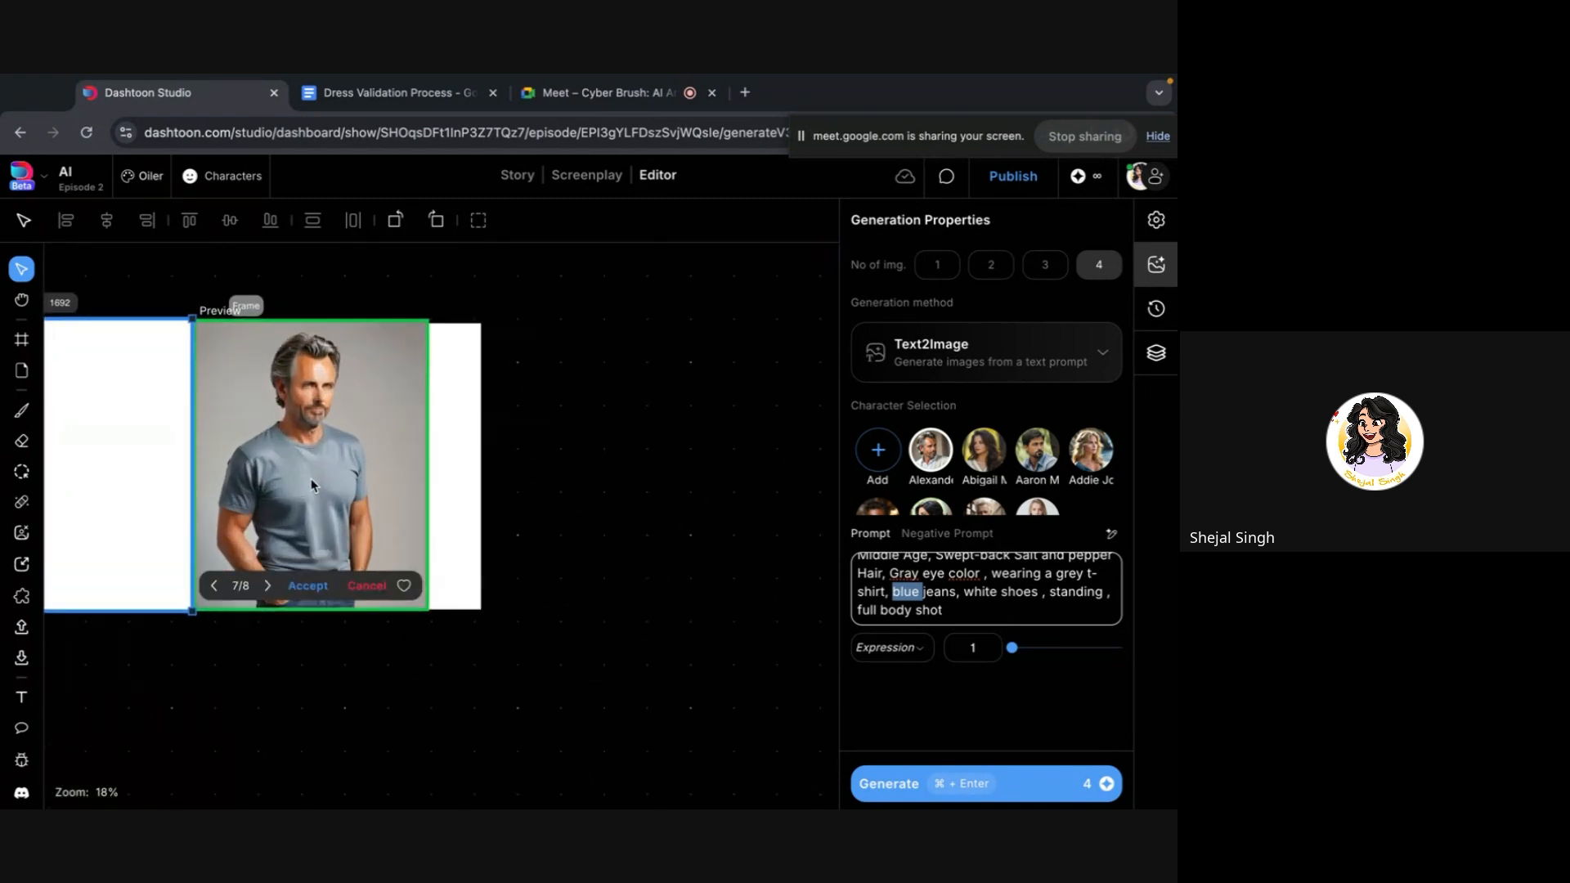
scroll(310, 478, up, 5)
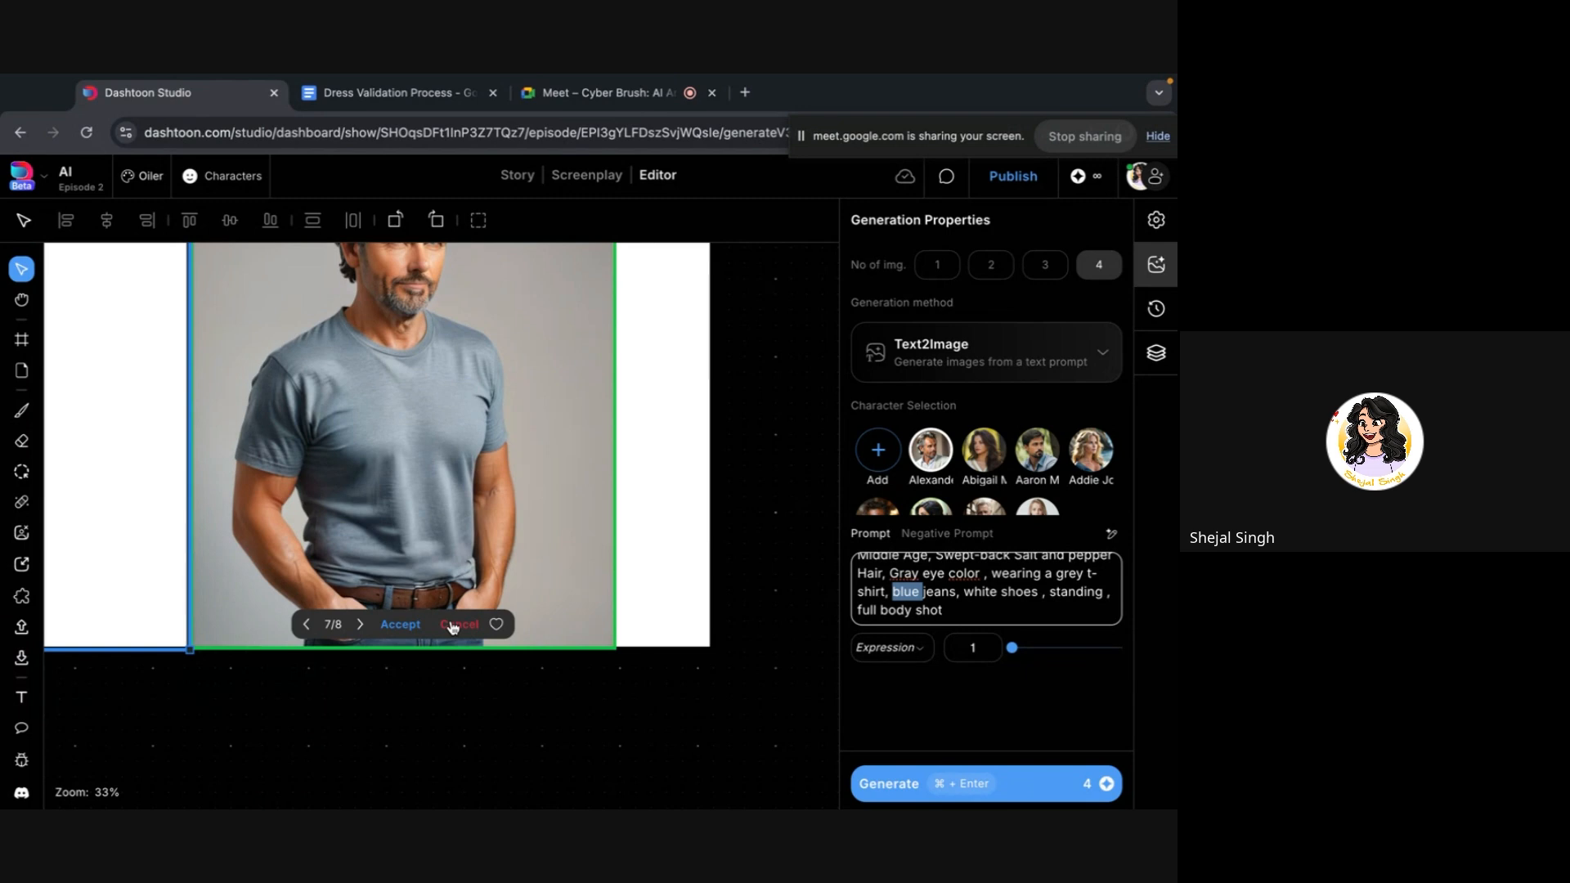
scroll(439, 591, up, 3)
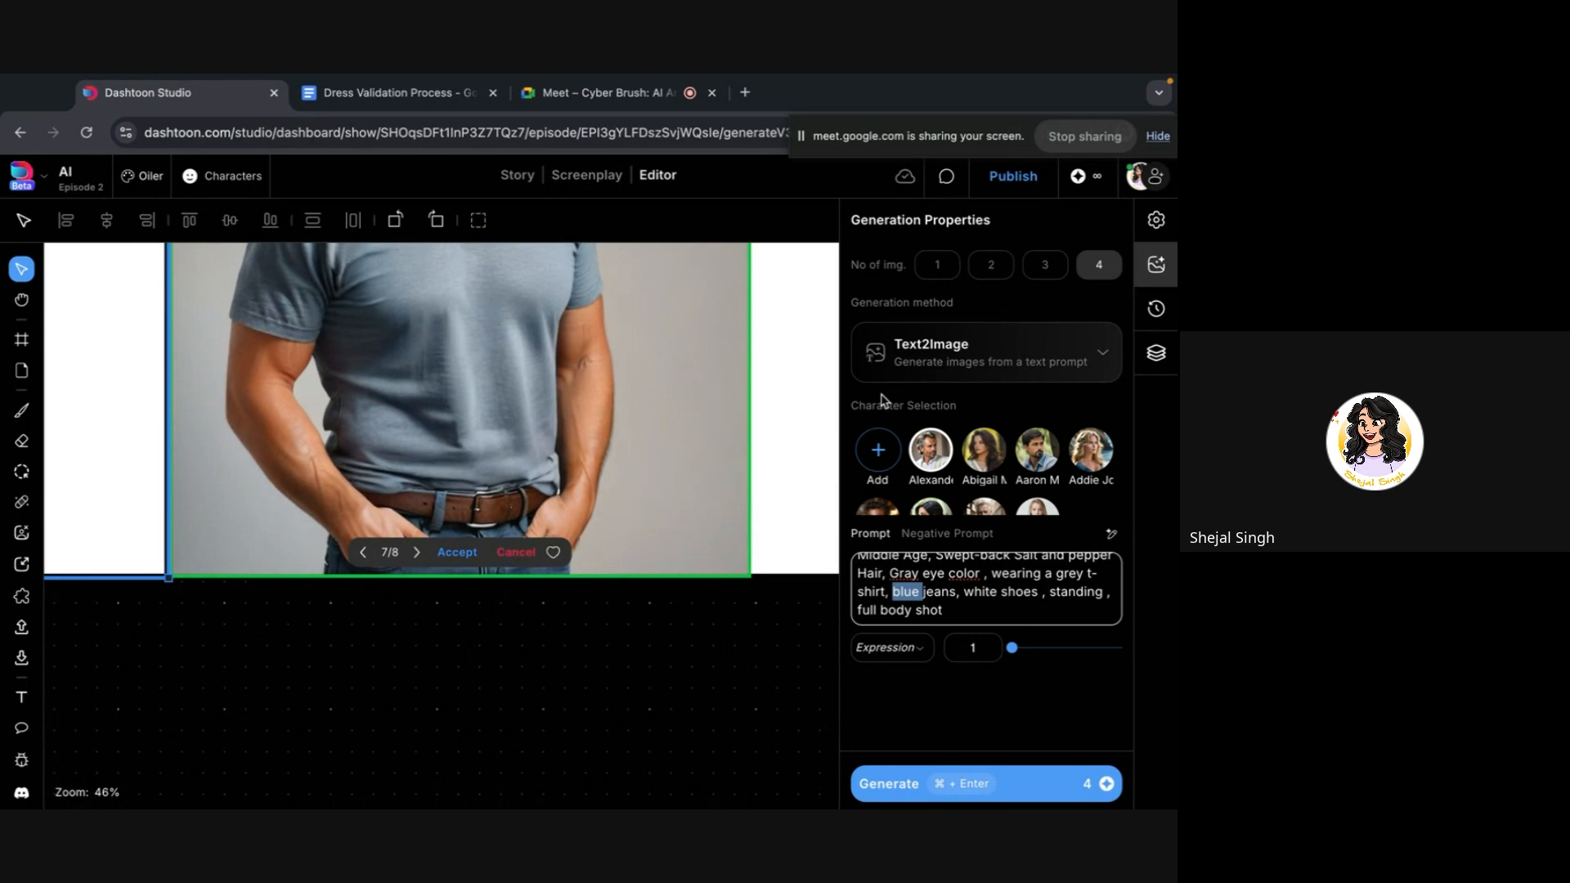
Enlarge the second image of the frame's second Text2Image set and compare it with the preview on the canvas
click(1153, 307)
click(950, 468)
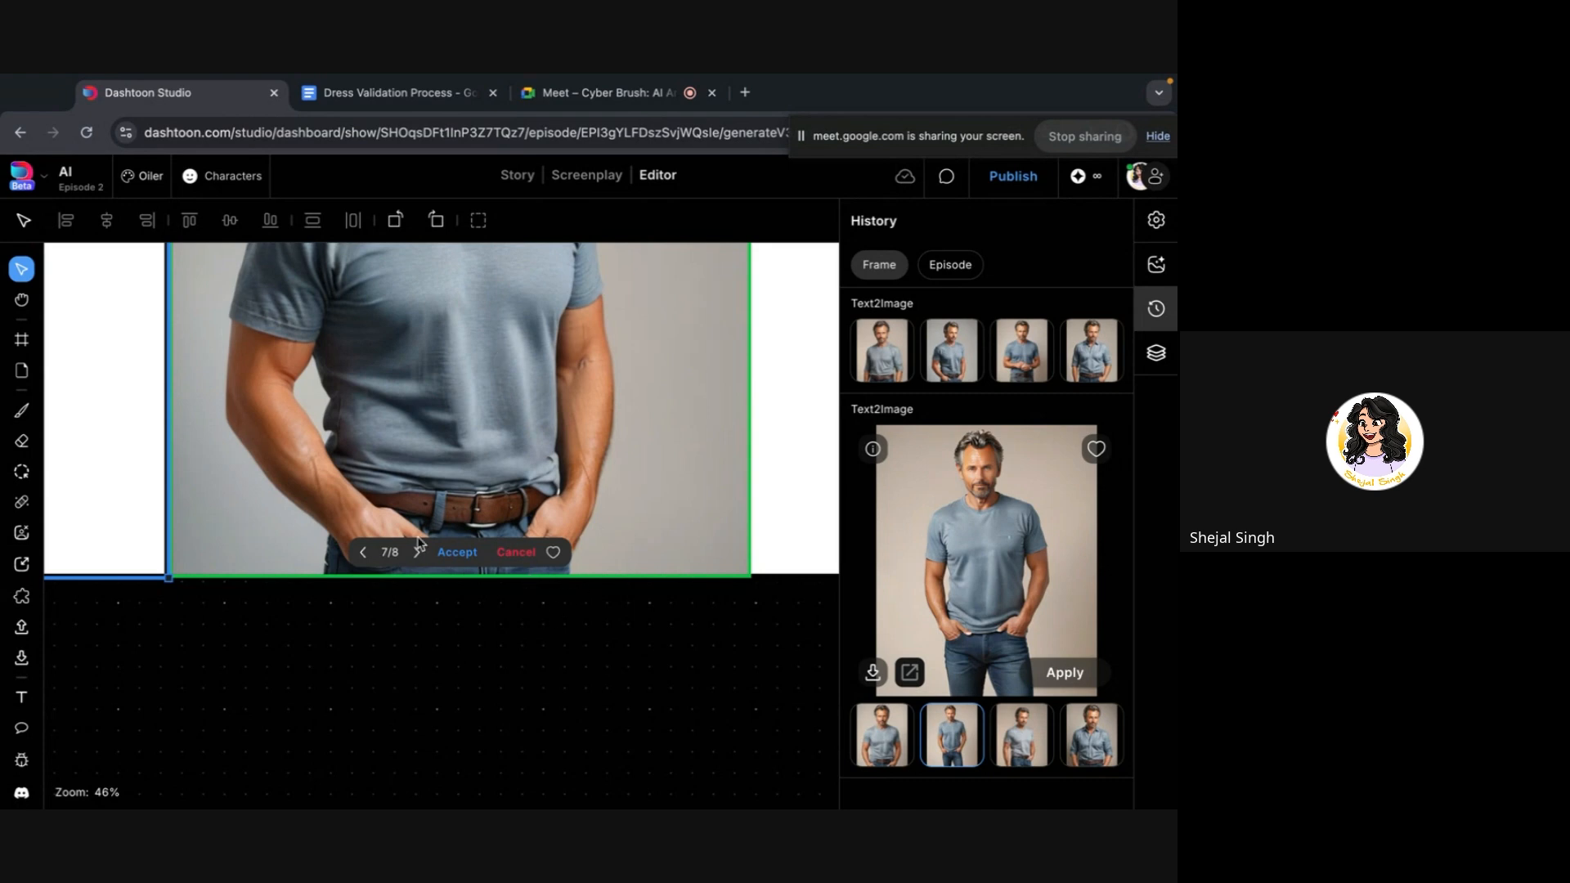
scroll(746, 561, down, 5)
scroll(695, 555, down, 3)
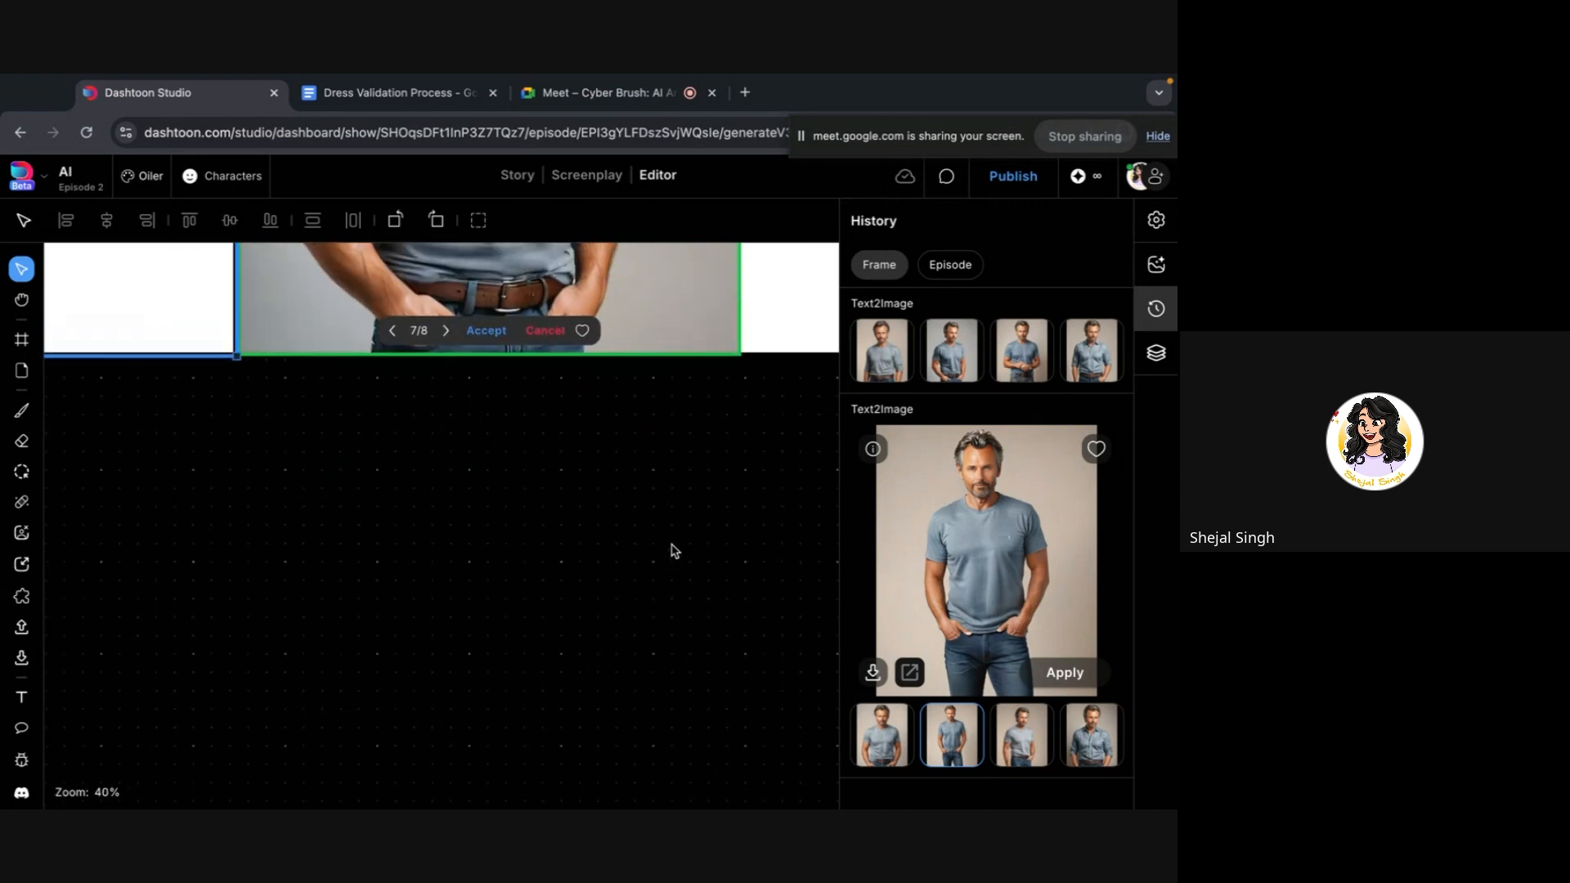
scroll(658, 542, down, 2)
scroll(645, 511, up, 5)
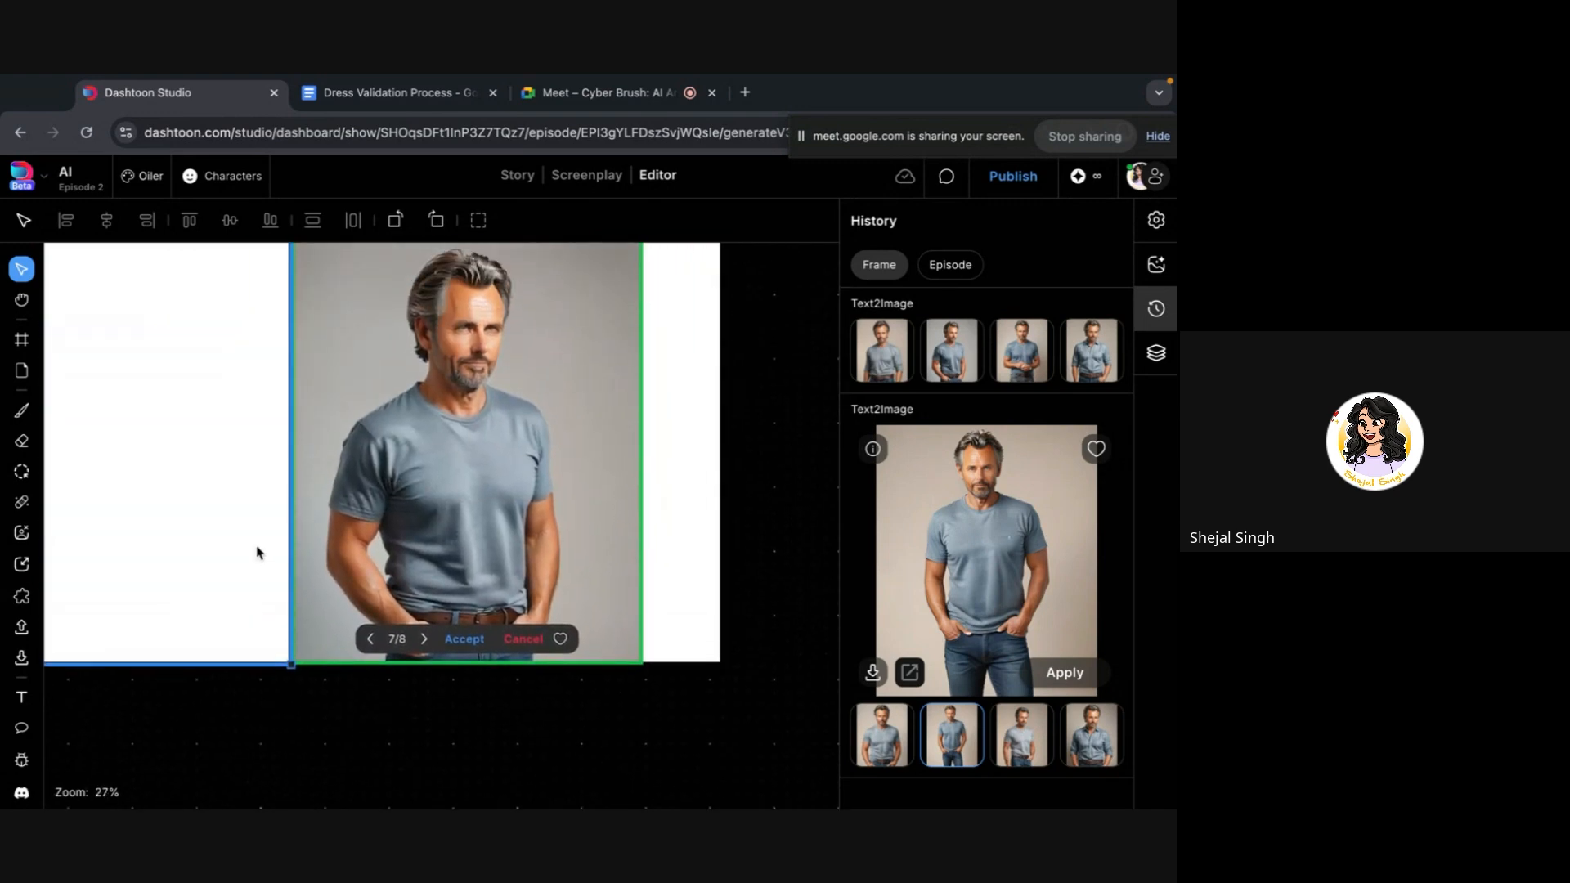
Place the second image of the second Text2Image set on the canvas below the lowest row of frames
click(255, 727)
click(216, 537)
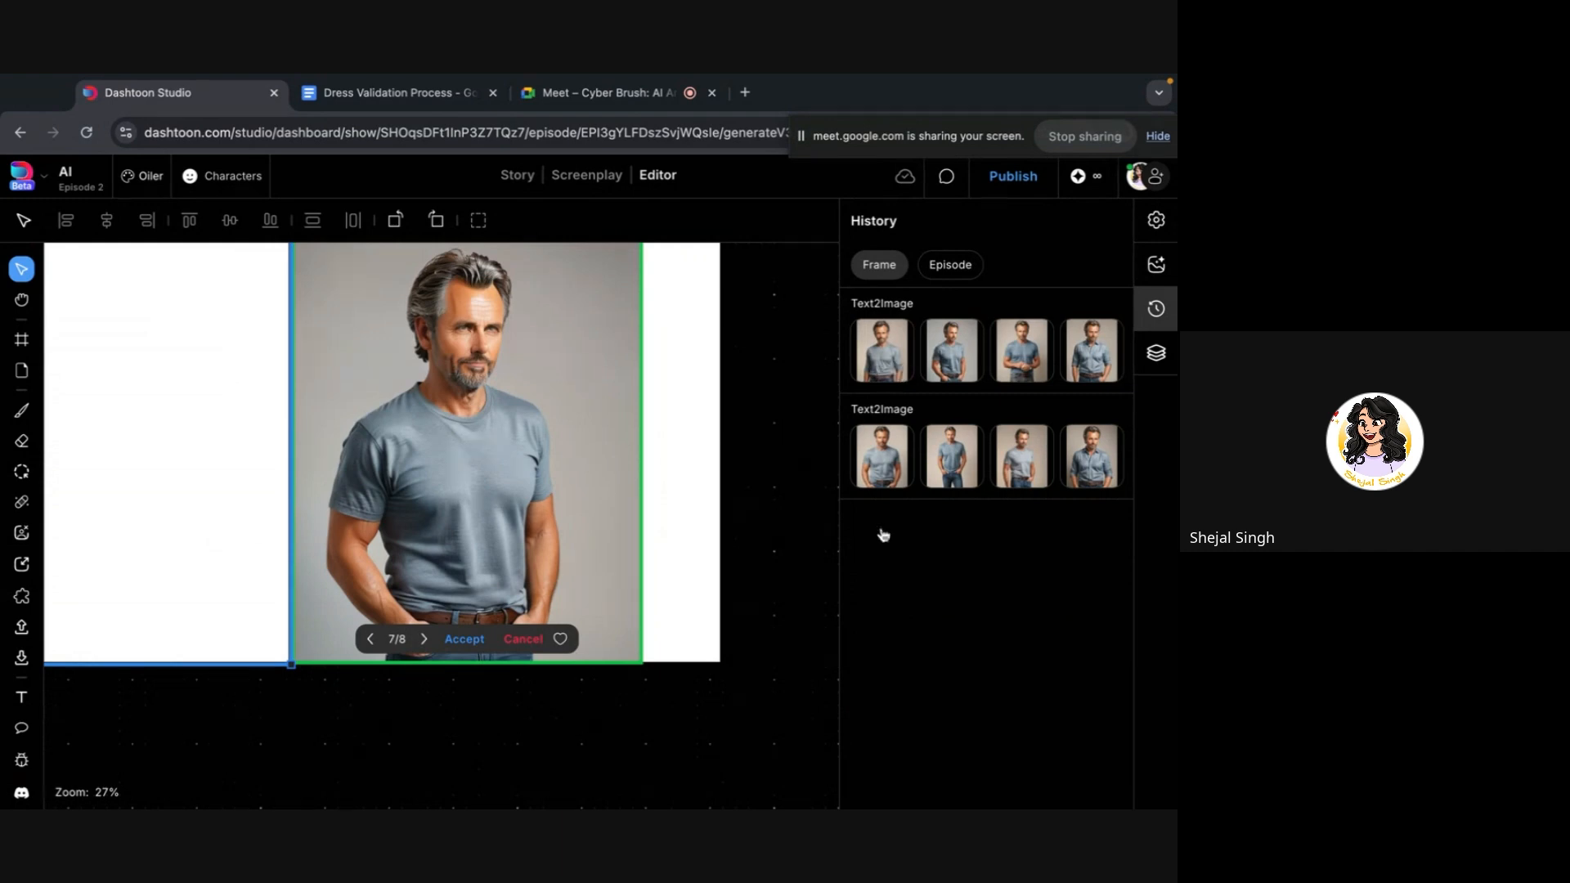
click(881, 454)
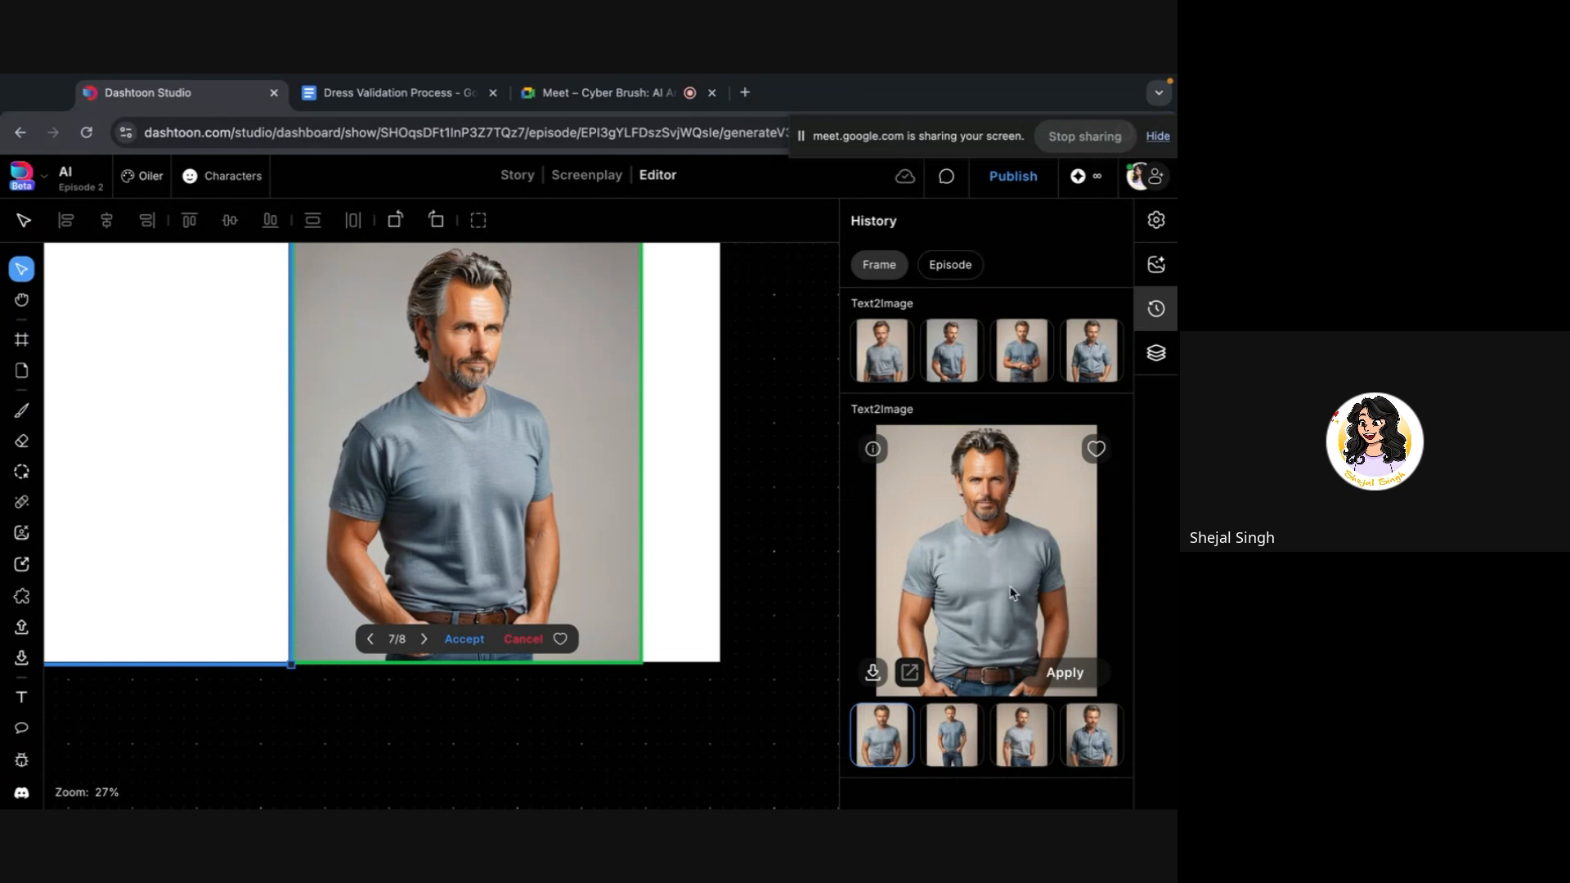
scroll(824, 645, down, 3)
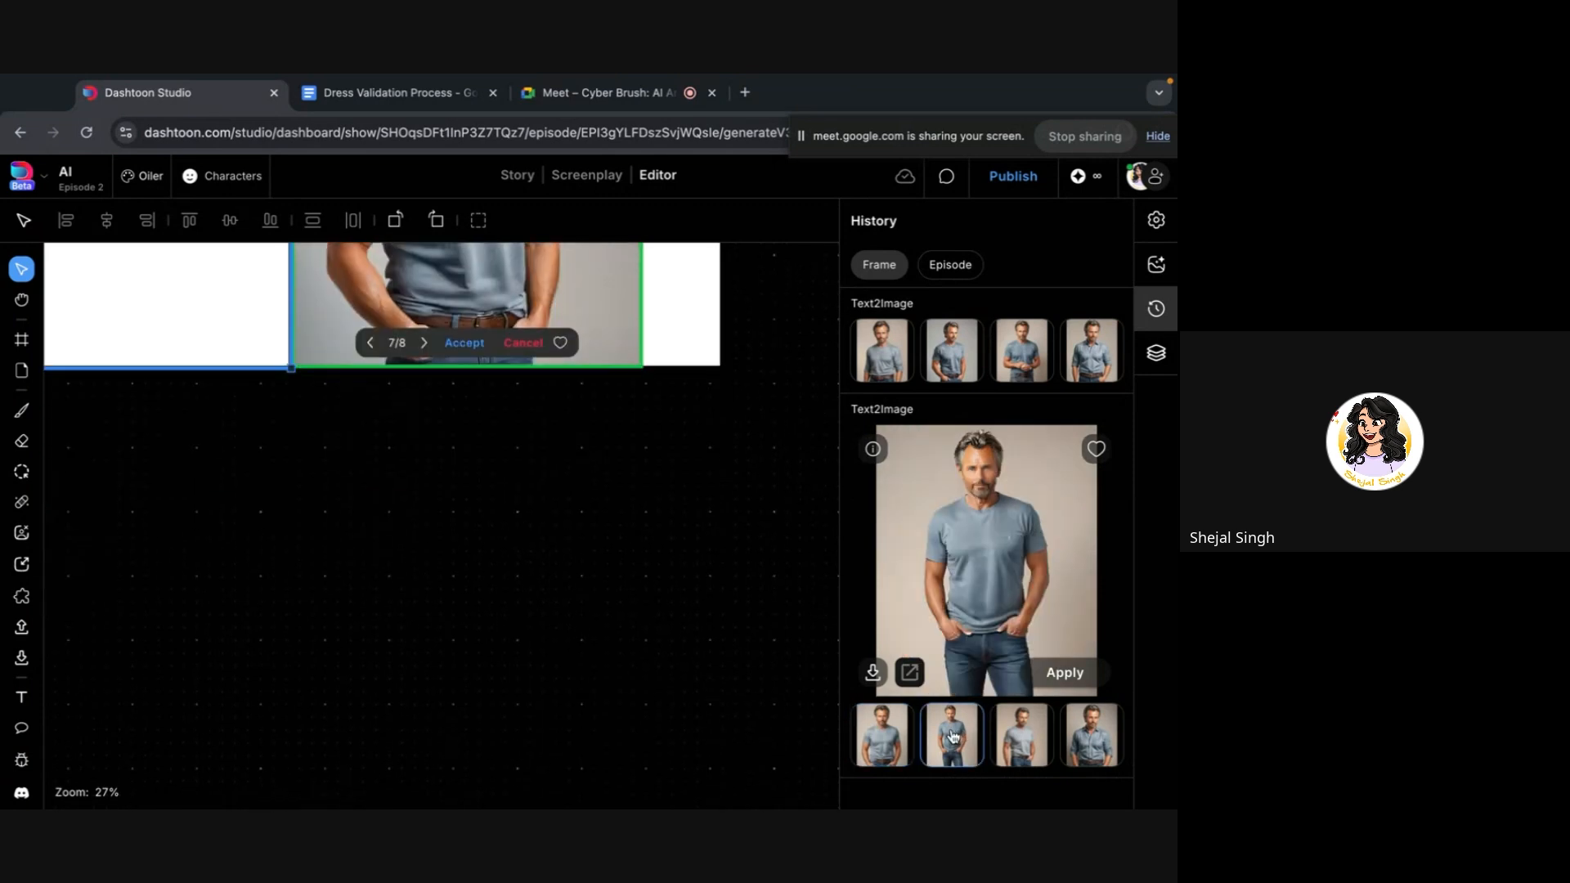
click(415, 633)
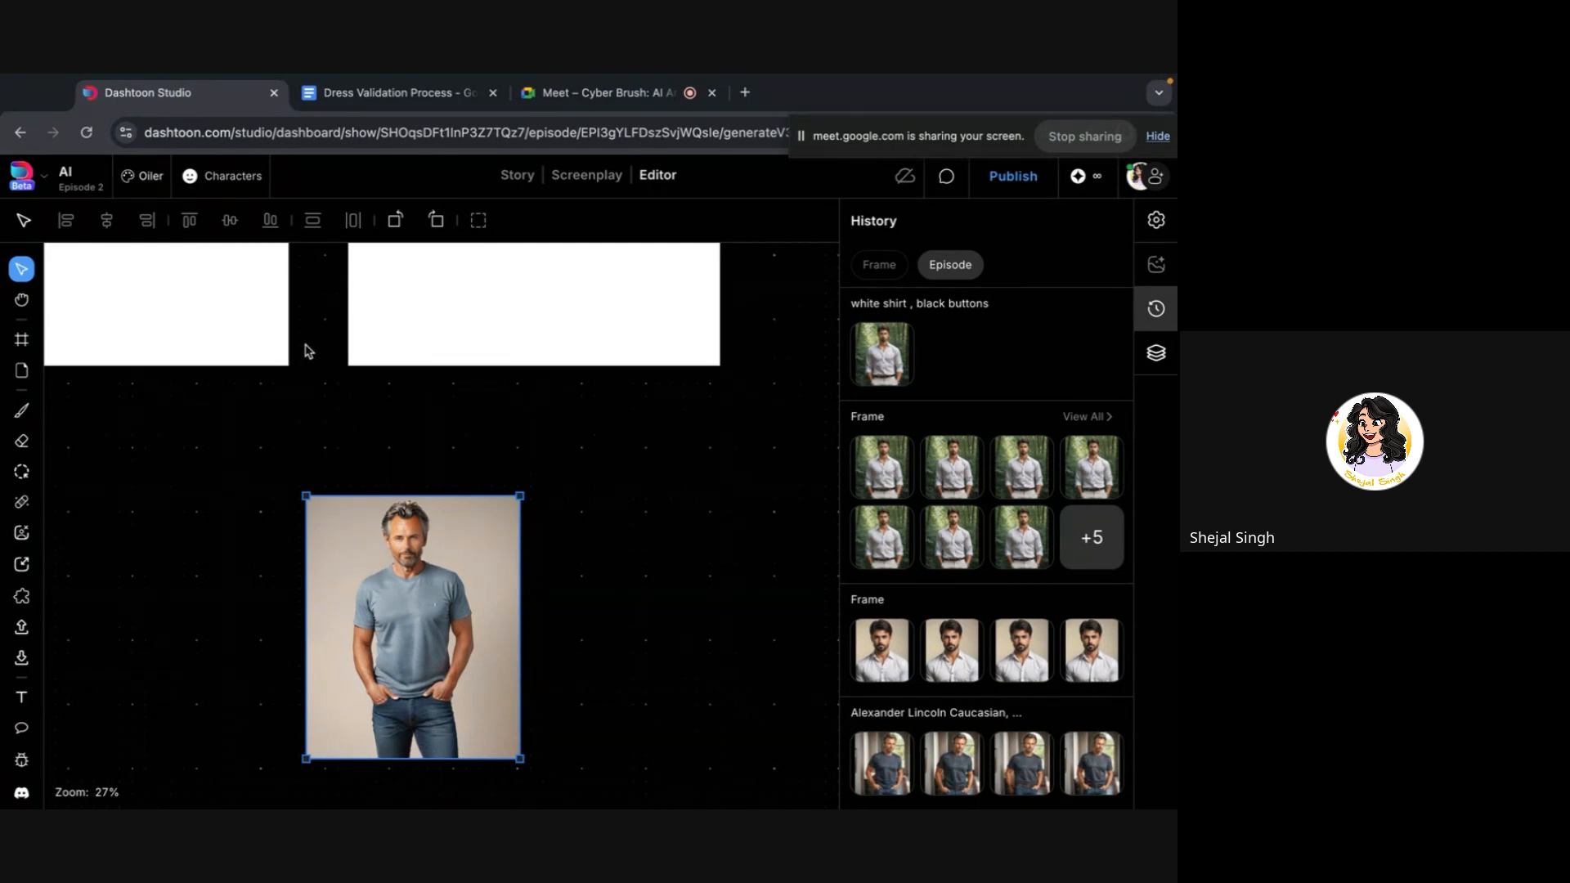
Reselect the frame and inspect the belt and jeans in the third image of its second Text2Image set
click(248, 340)
click(1022, 468)
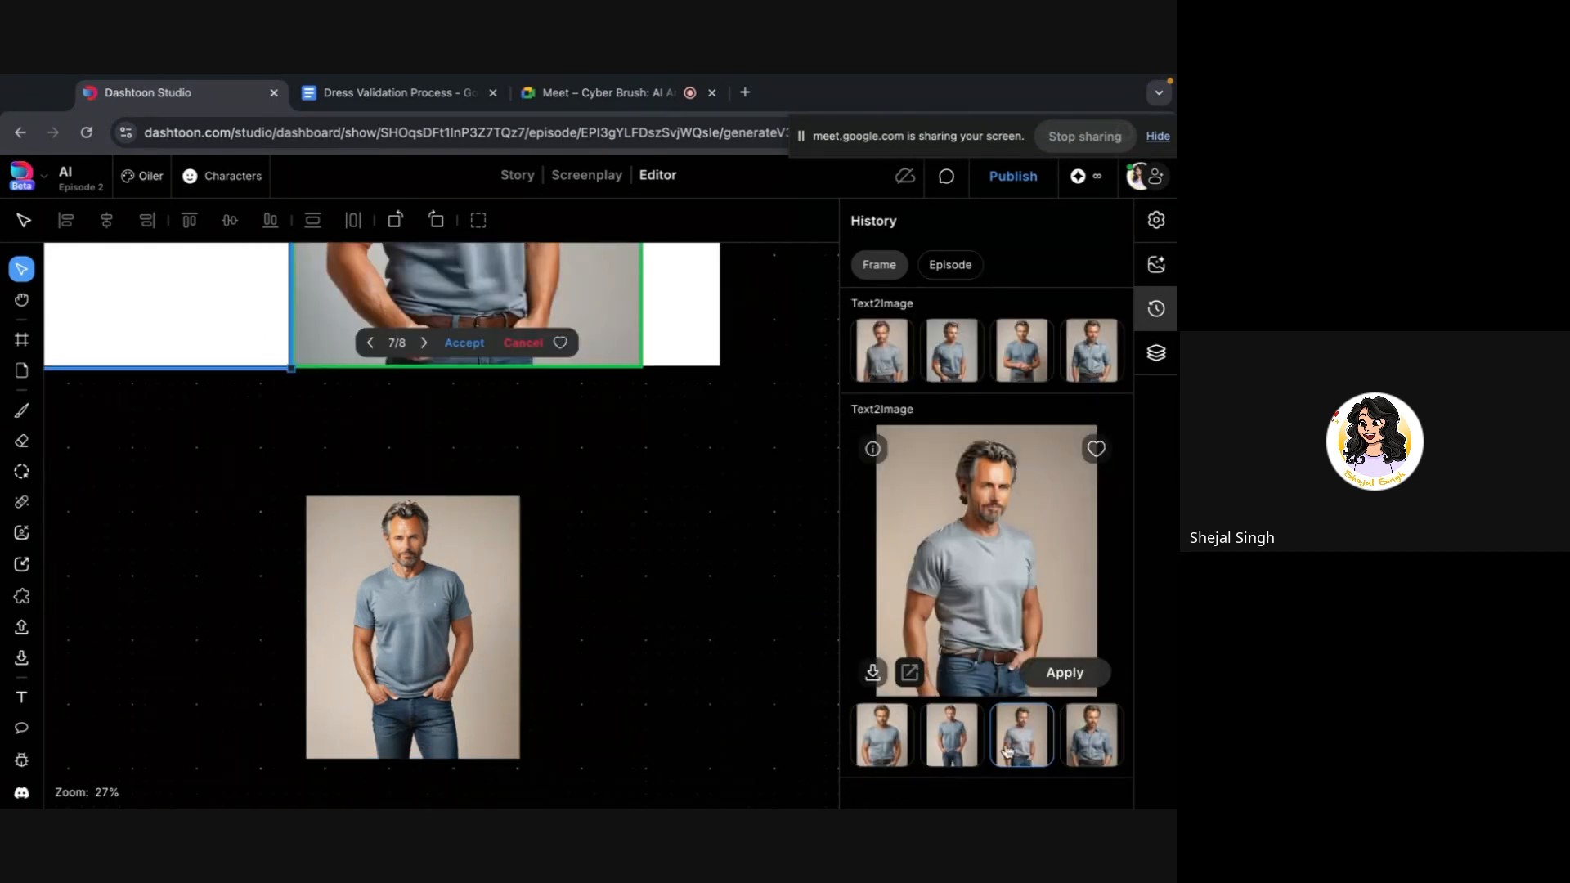
scroll(979, 665, up, 5)
drag(979, 664, 983, 523)
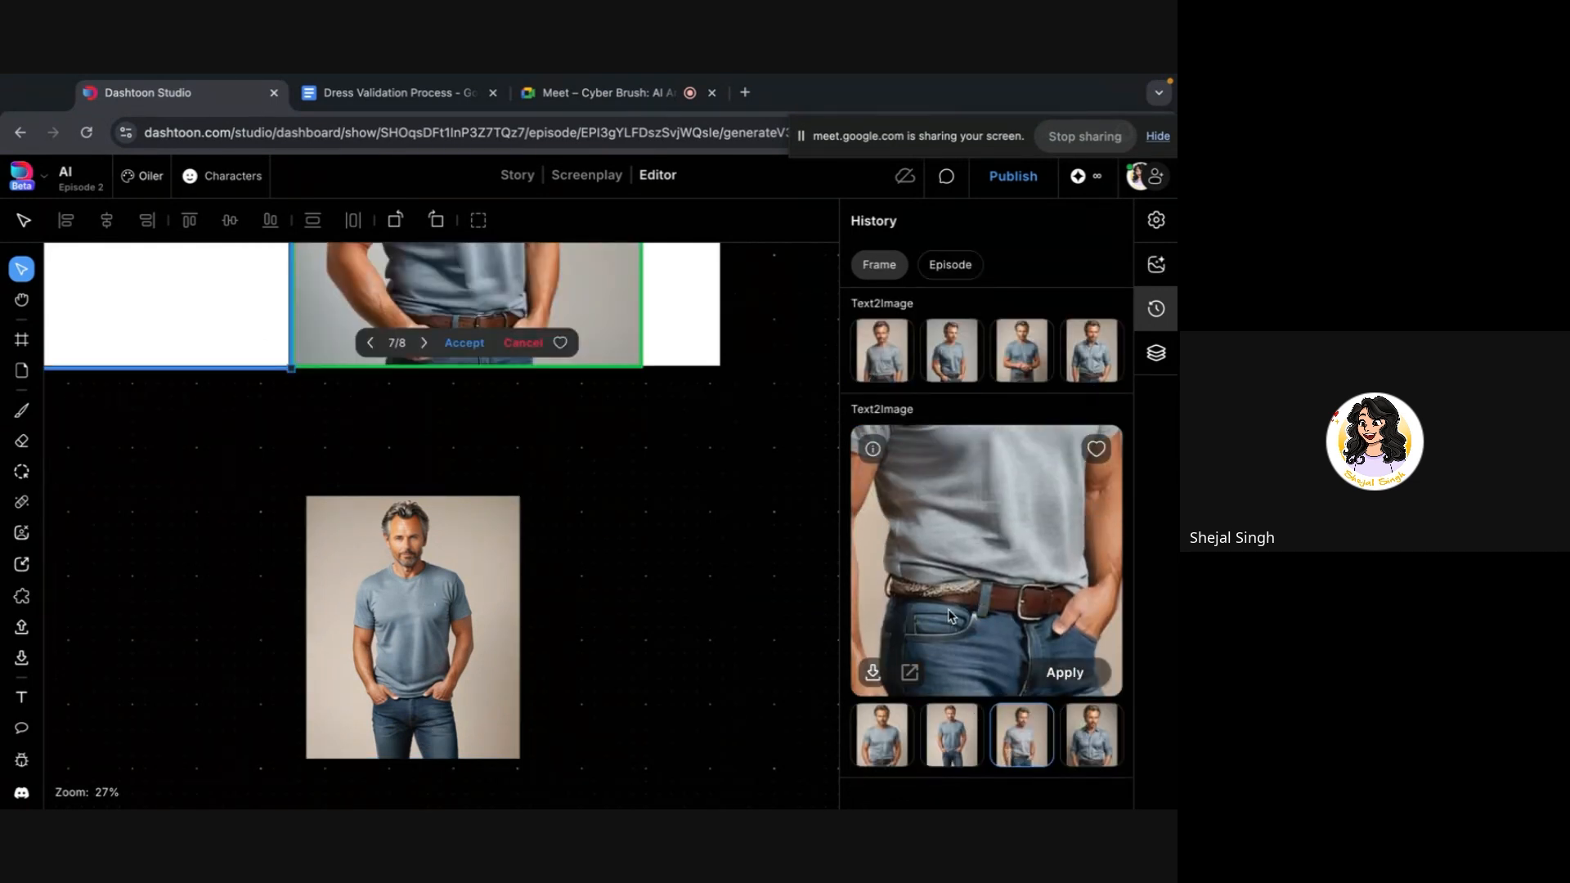
Inspect the belt in the second image of the first Text2Image set and compare it with the standalone T-shirt image below the frames
click(963, 368)
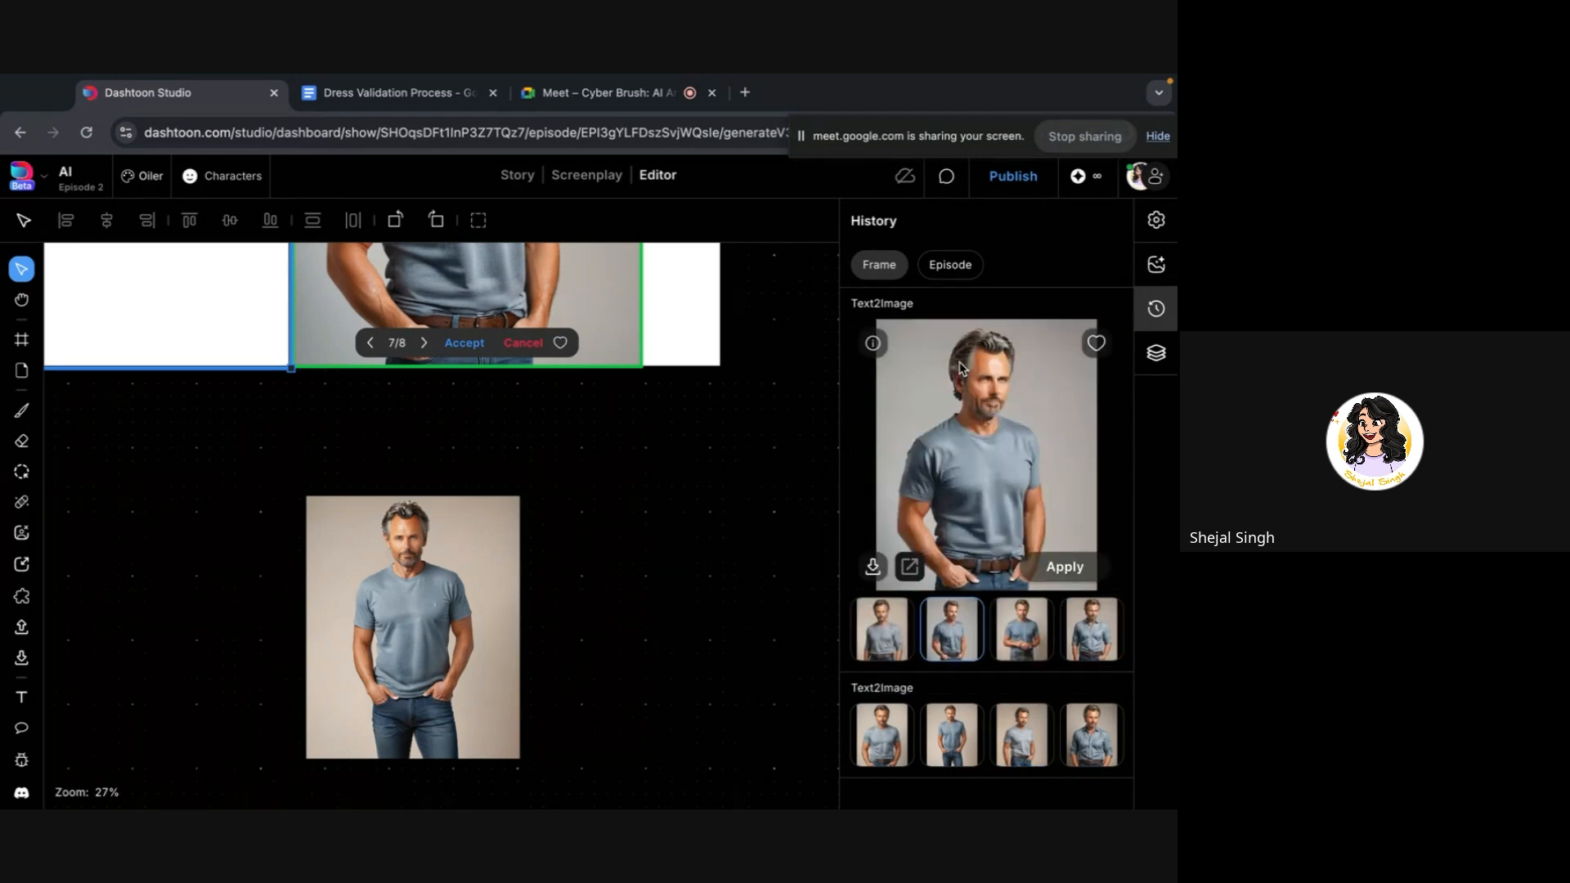
scroll(953, 572, up, 5)
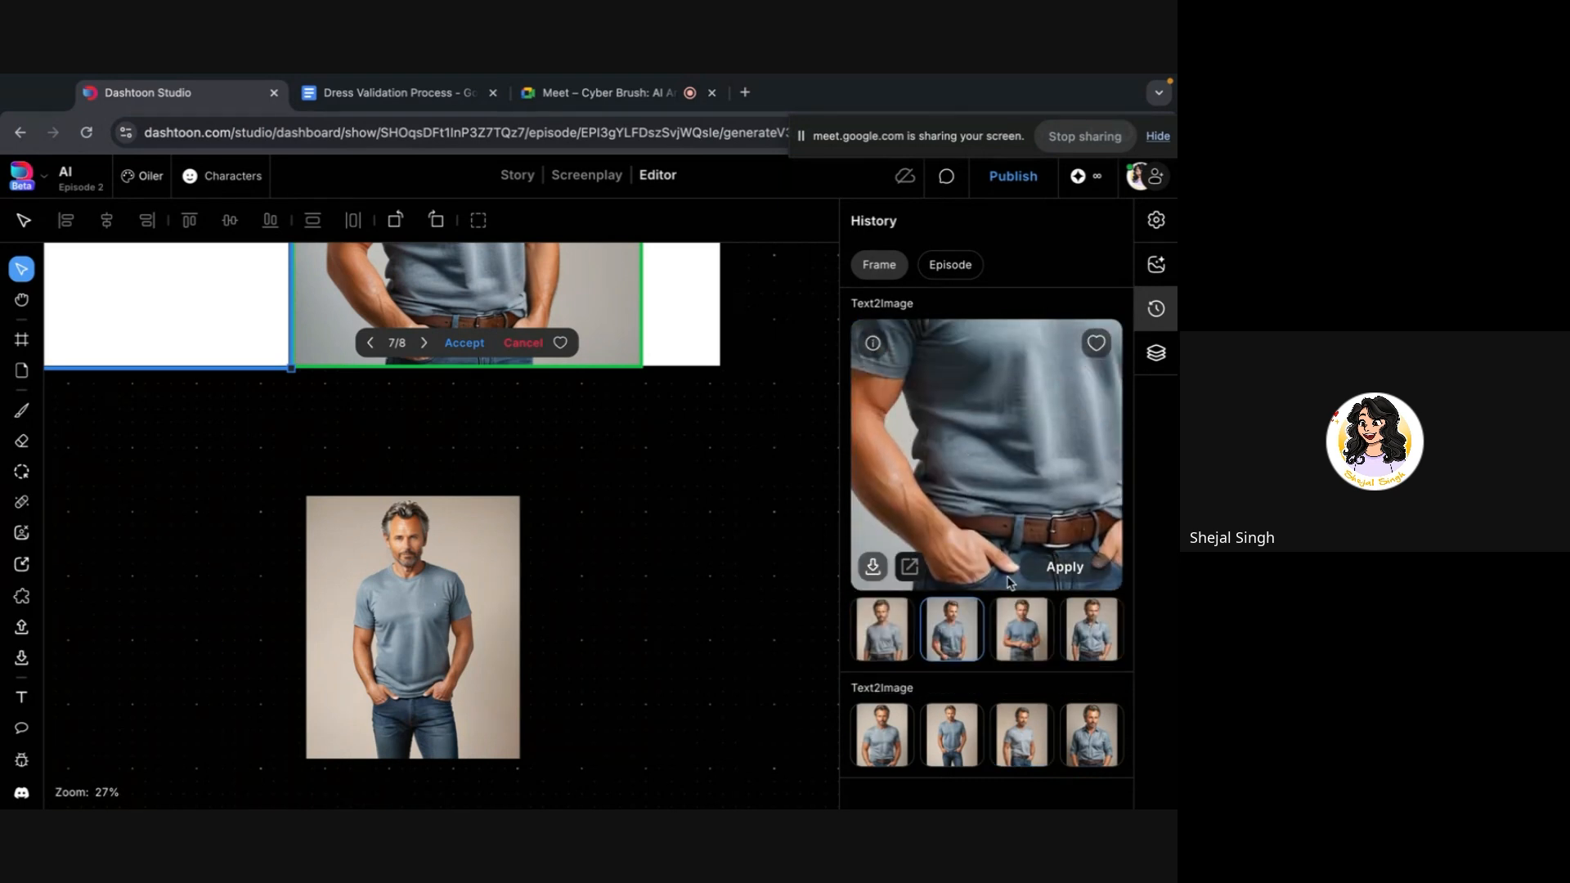
click(497, 598)
scroll(495, 599, down, 2)
scroll(494, 598, up, 4)
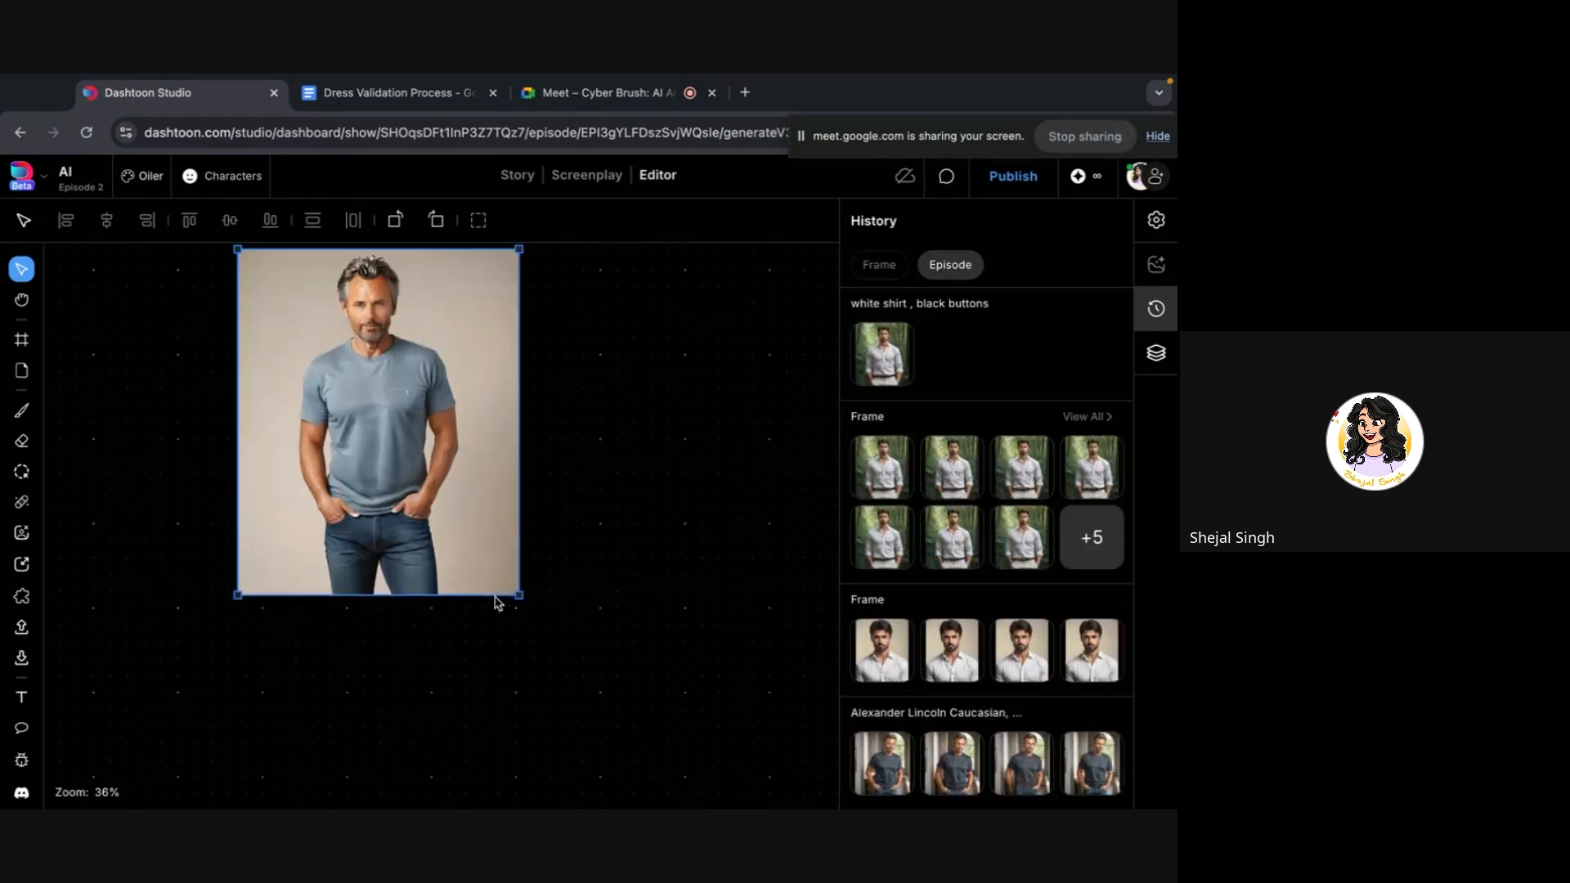
Choose the semi-transparent blue brush colour #2a86da9e and draw a stroke down the jeans in the standalone T-shirt image
click(21, 411)
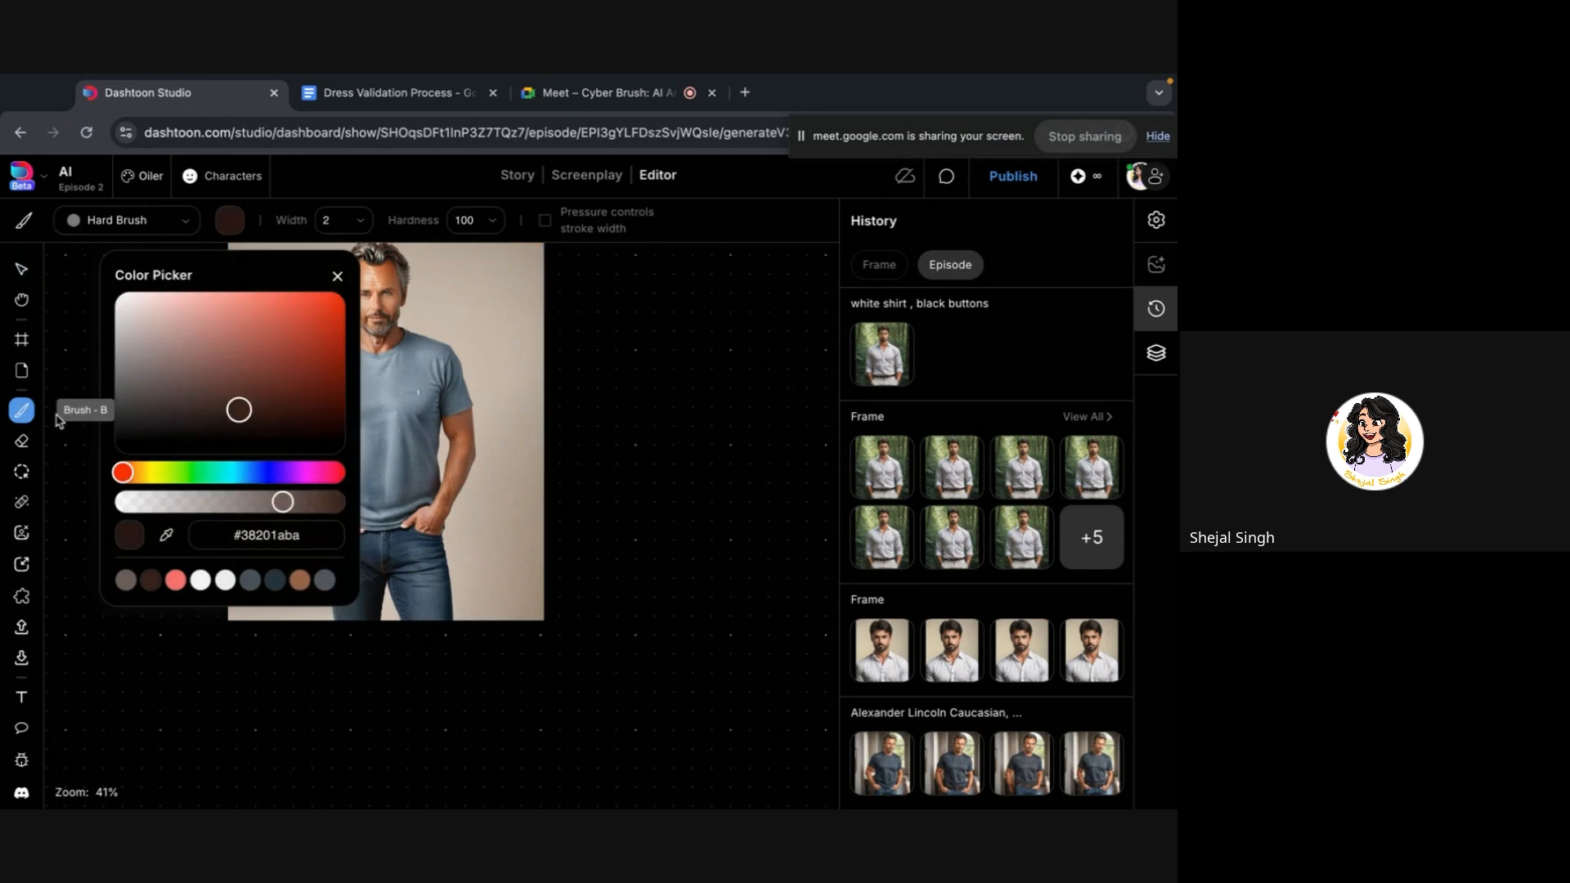
scroll(474, 381, left, 2)
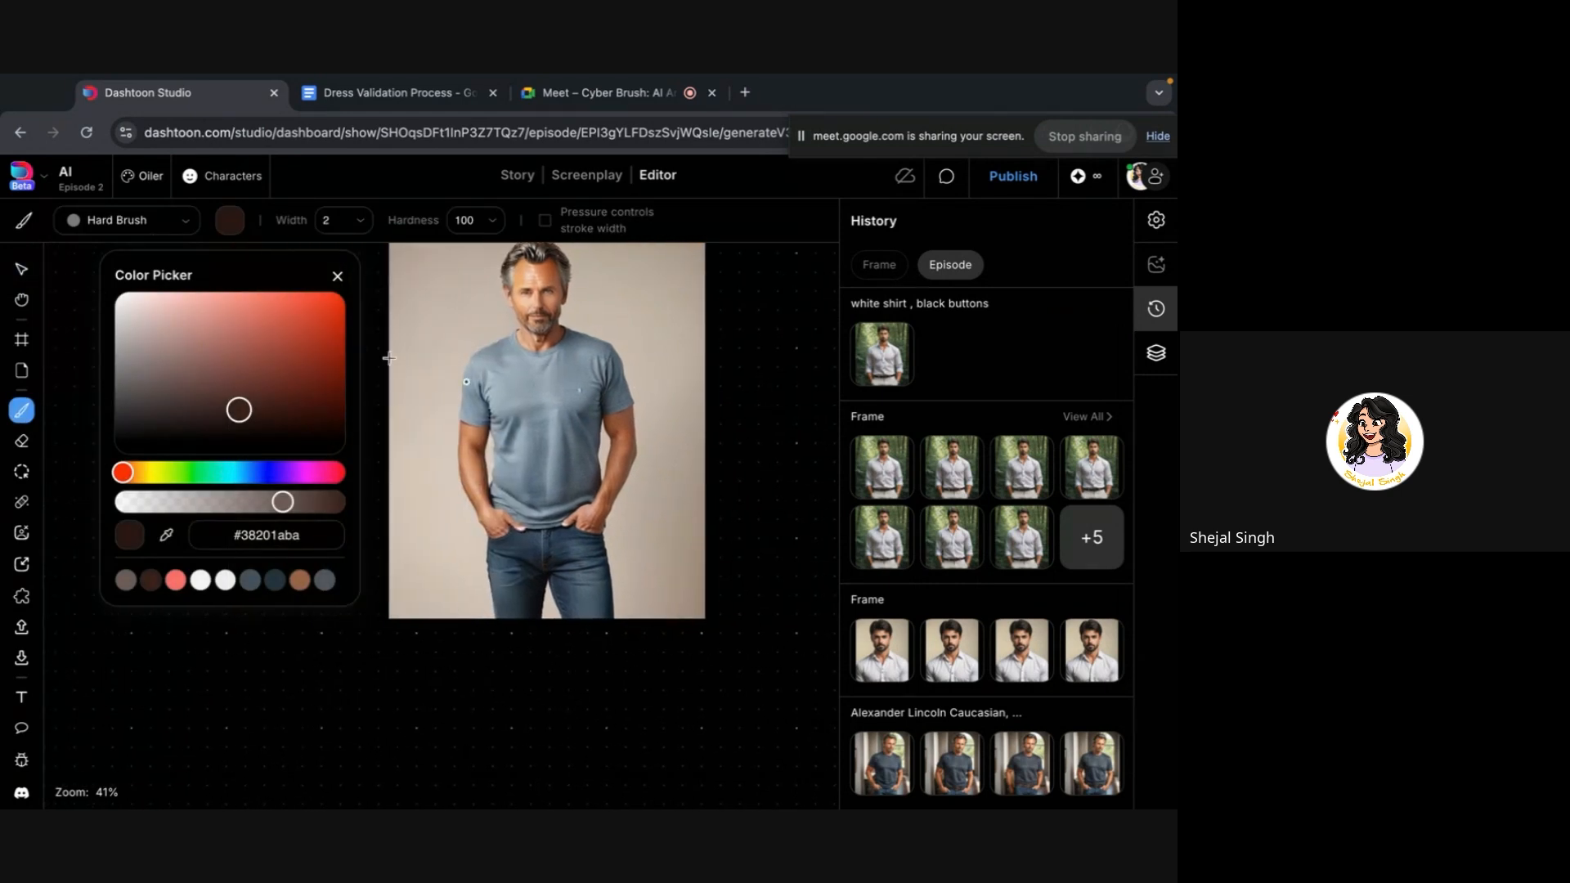
drag(229, 470, 248, 473)
drag(274, 400, 301, 314)
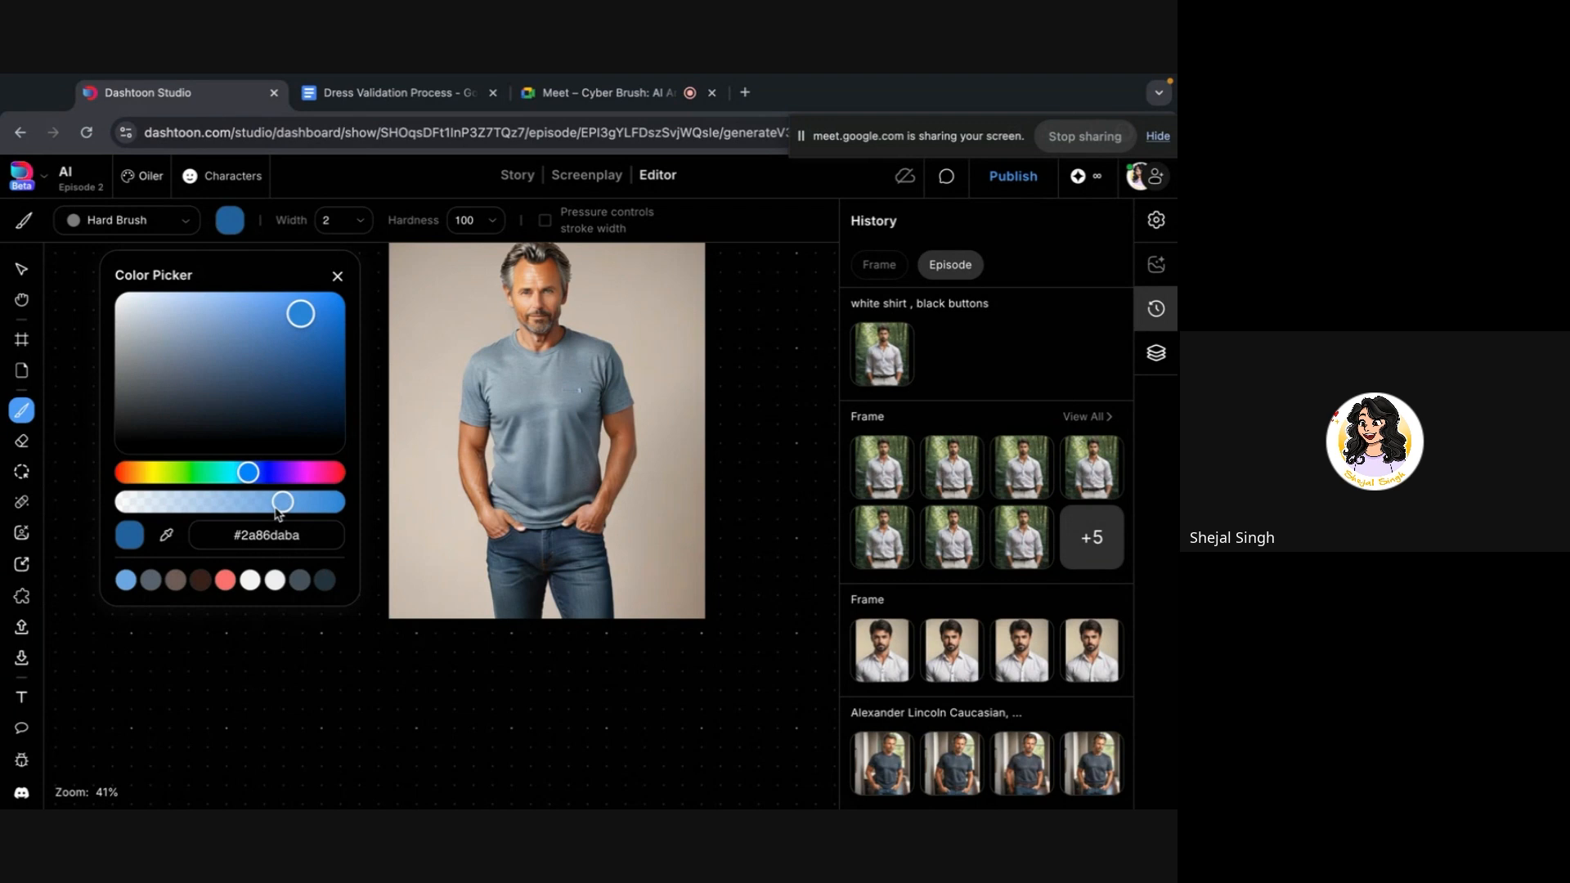
drag(282, 502, 259, 507)
drag(525, 556, 508, 673)
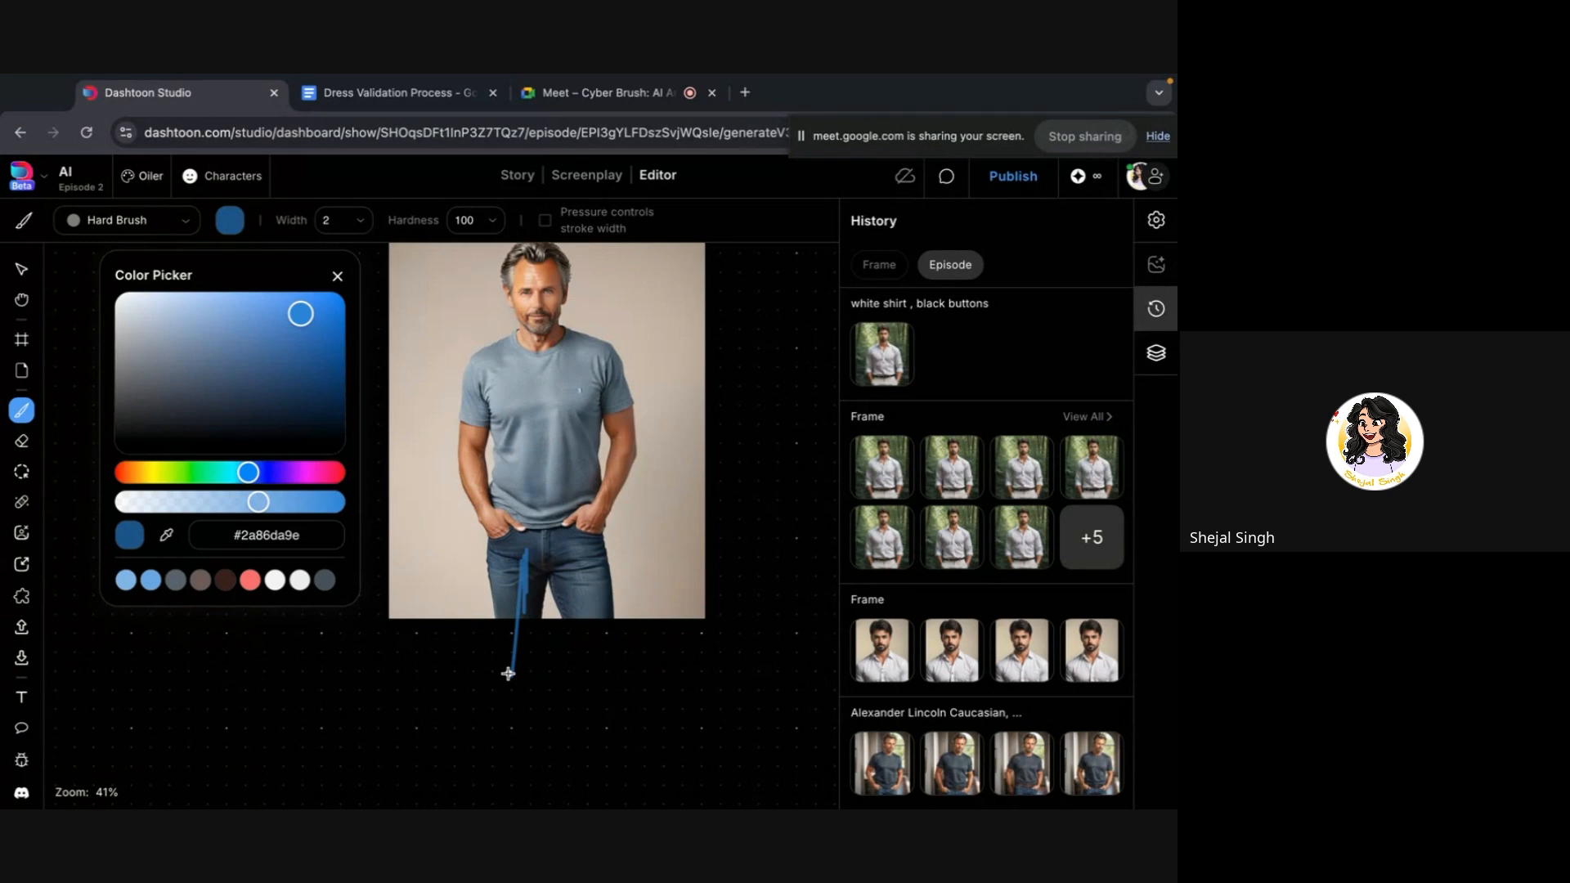
click(337, 275)
click(22, 269)
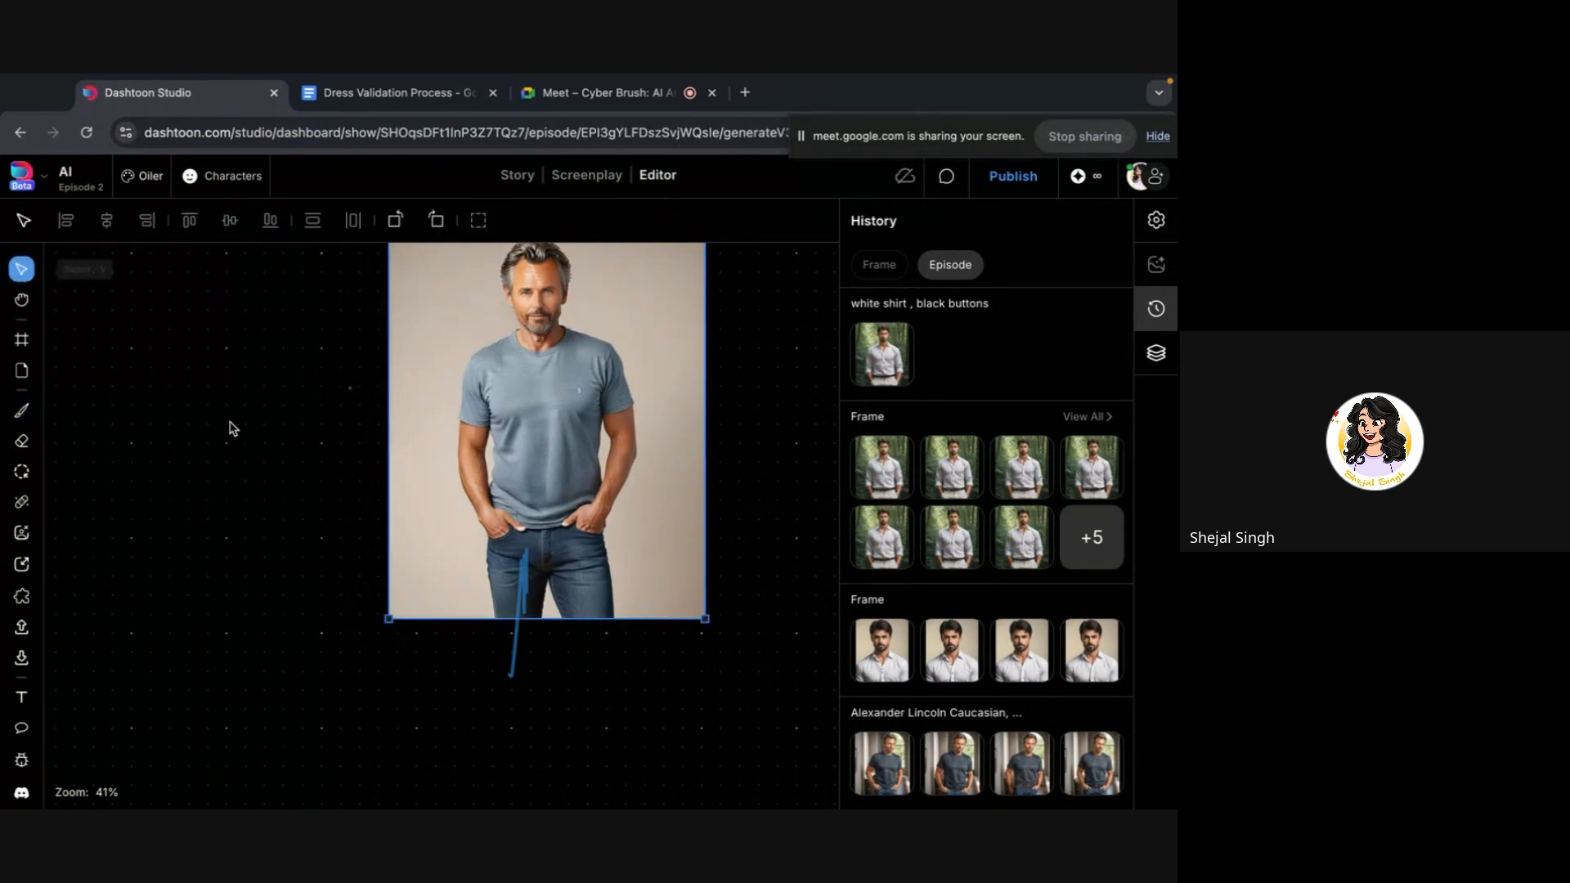
click(479, 481)
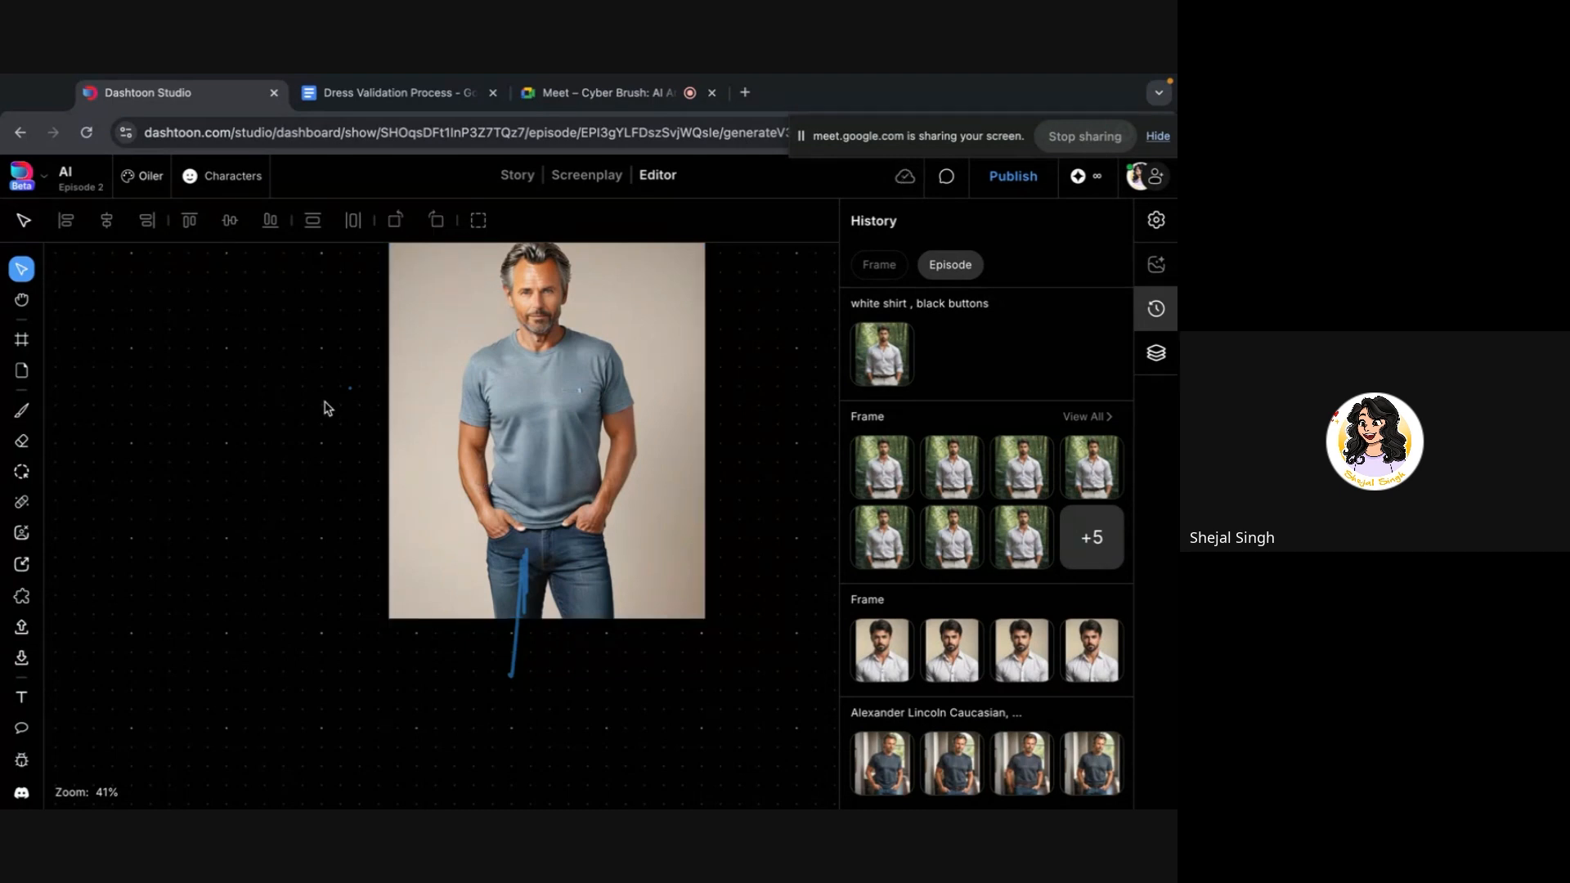
Select the frame above the standalone image and compare its preview's belt and jeans with the image carrying the blue stroke
scroll(325, 402, up, 3)
scroll(323, 425, up, 2)
click(316, 435)
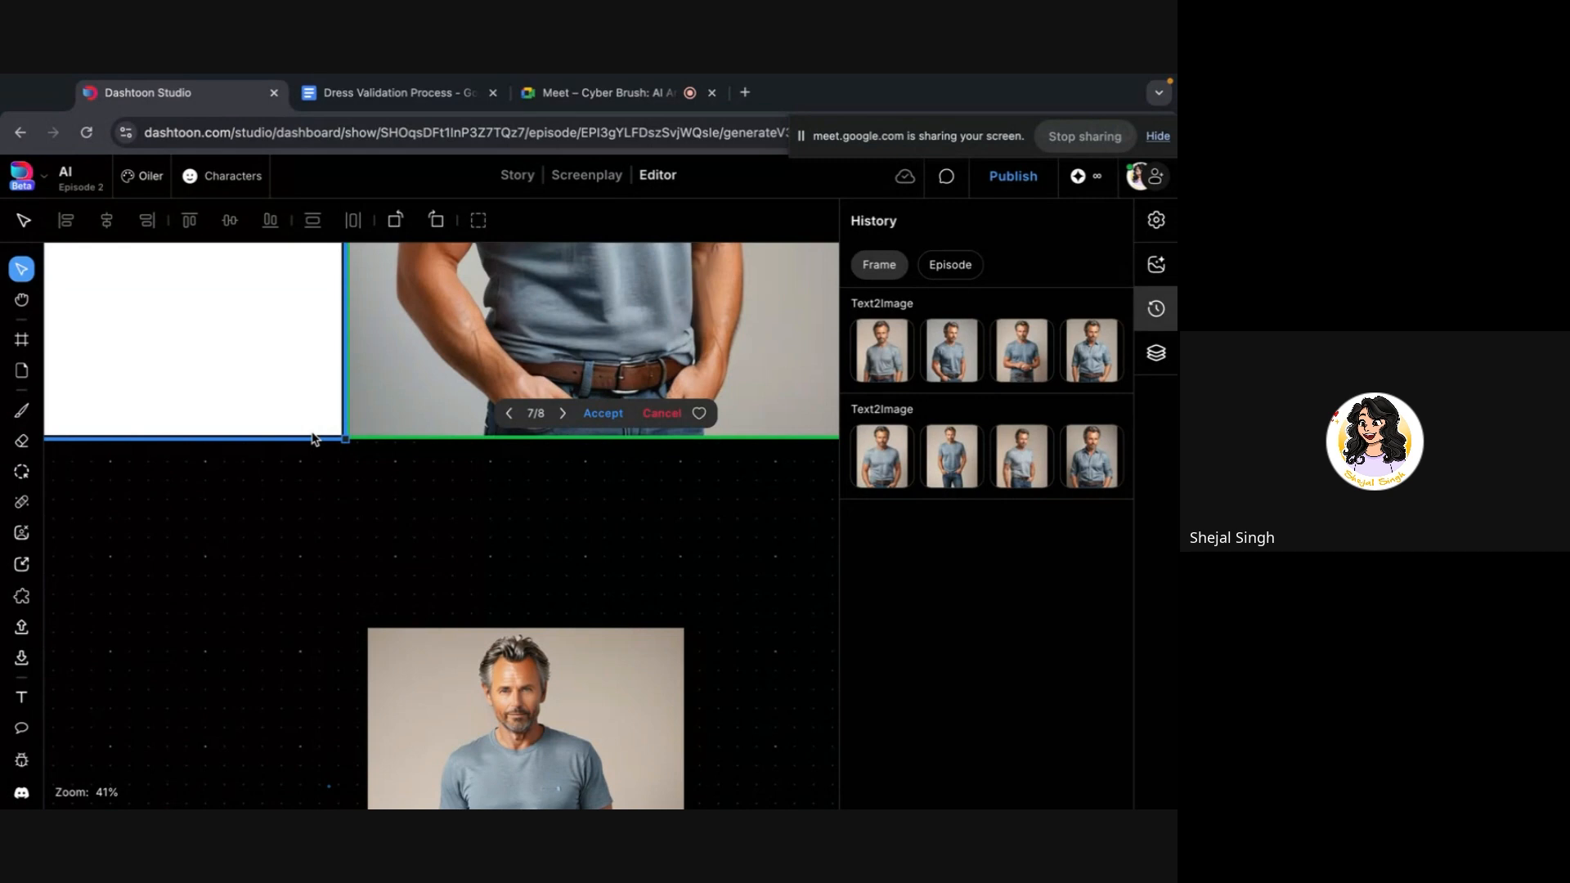
scroll(313, 439, down, 7)
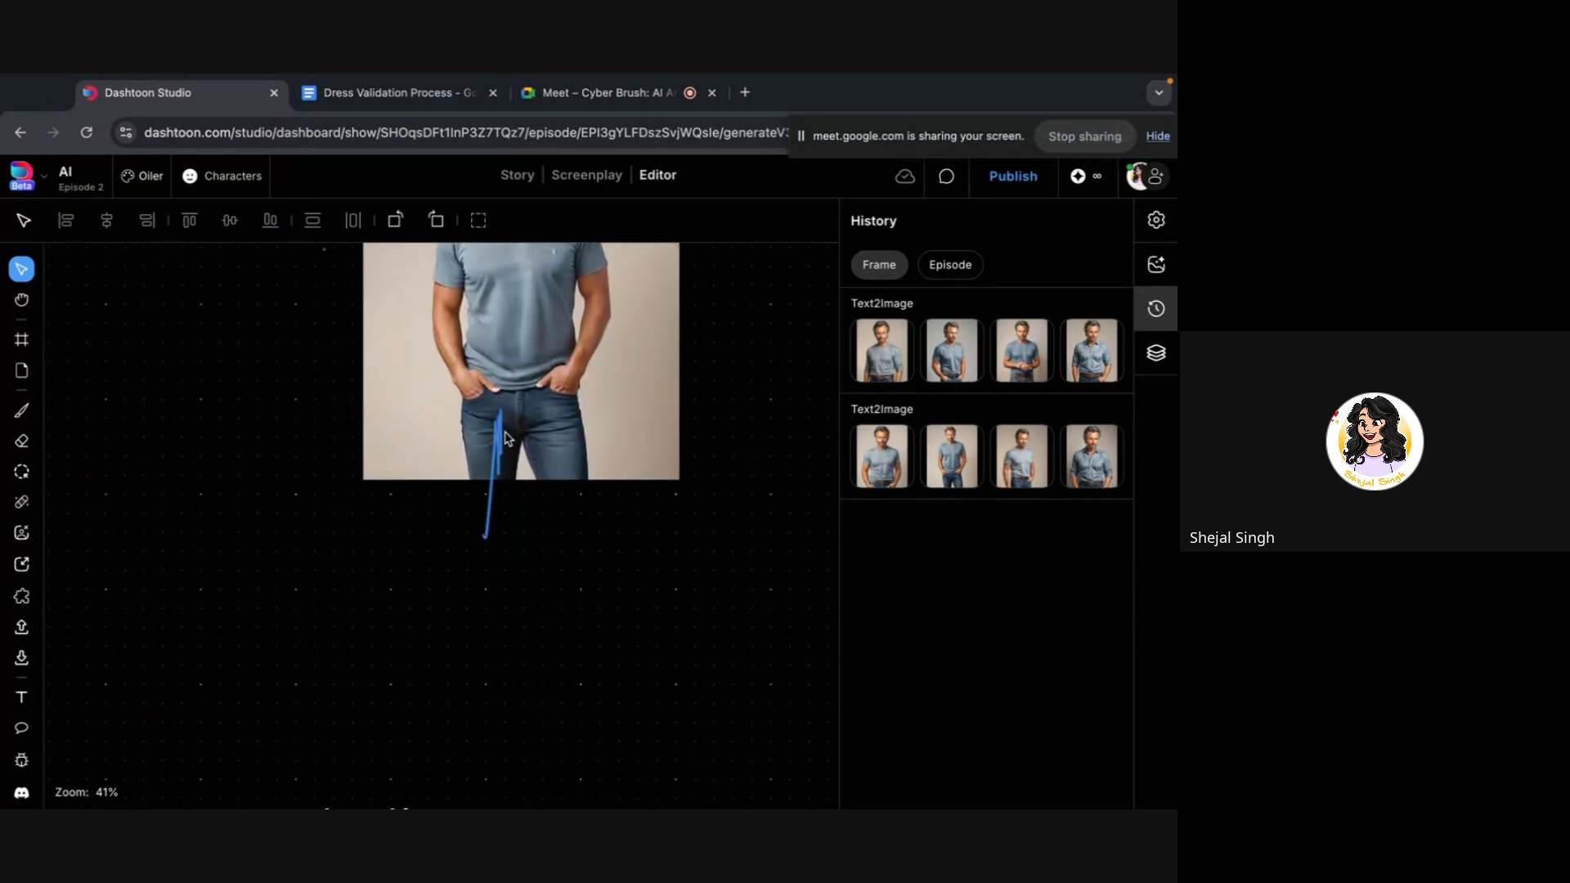
scroll(507, 439, up, 7)
scroll(507, 439, up, 1)
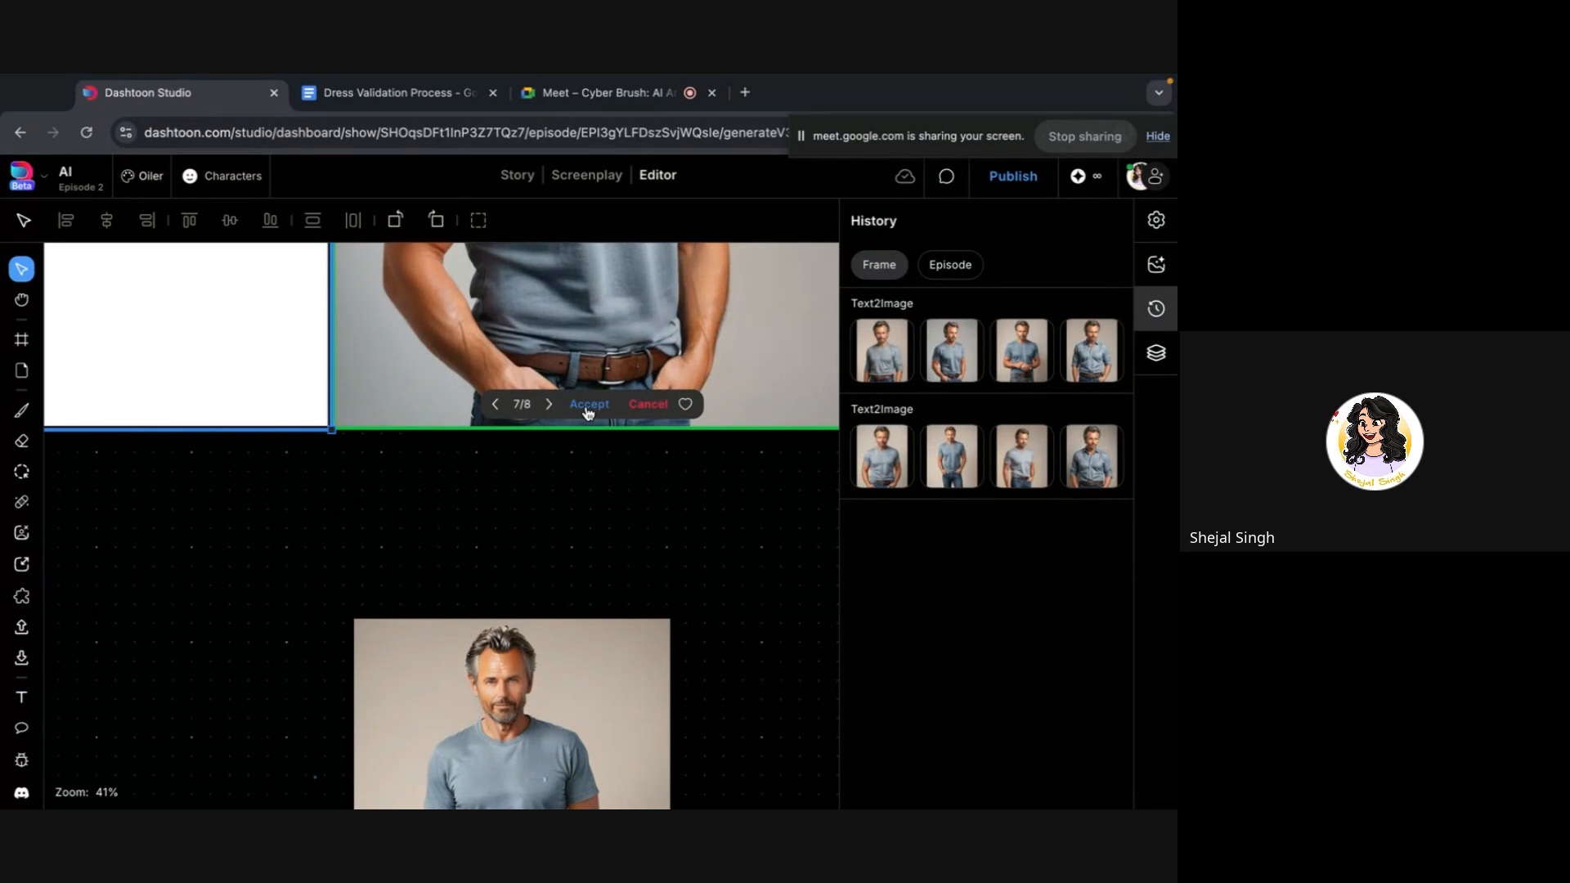
scroll(490, 442, up, 5)
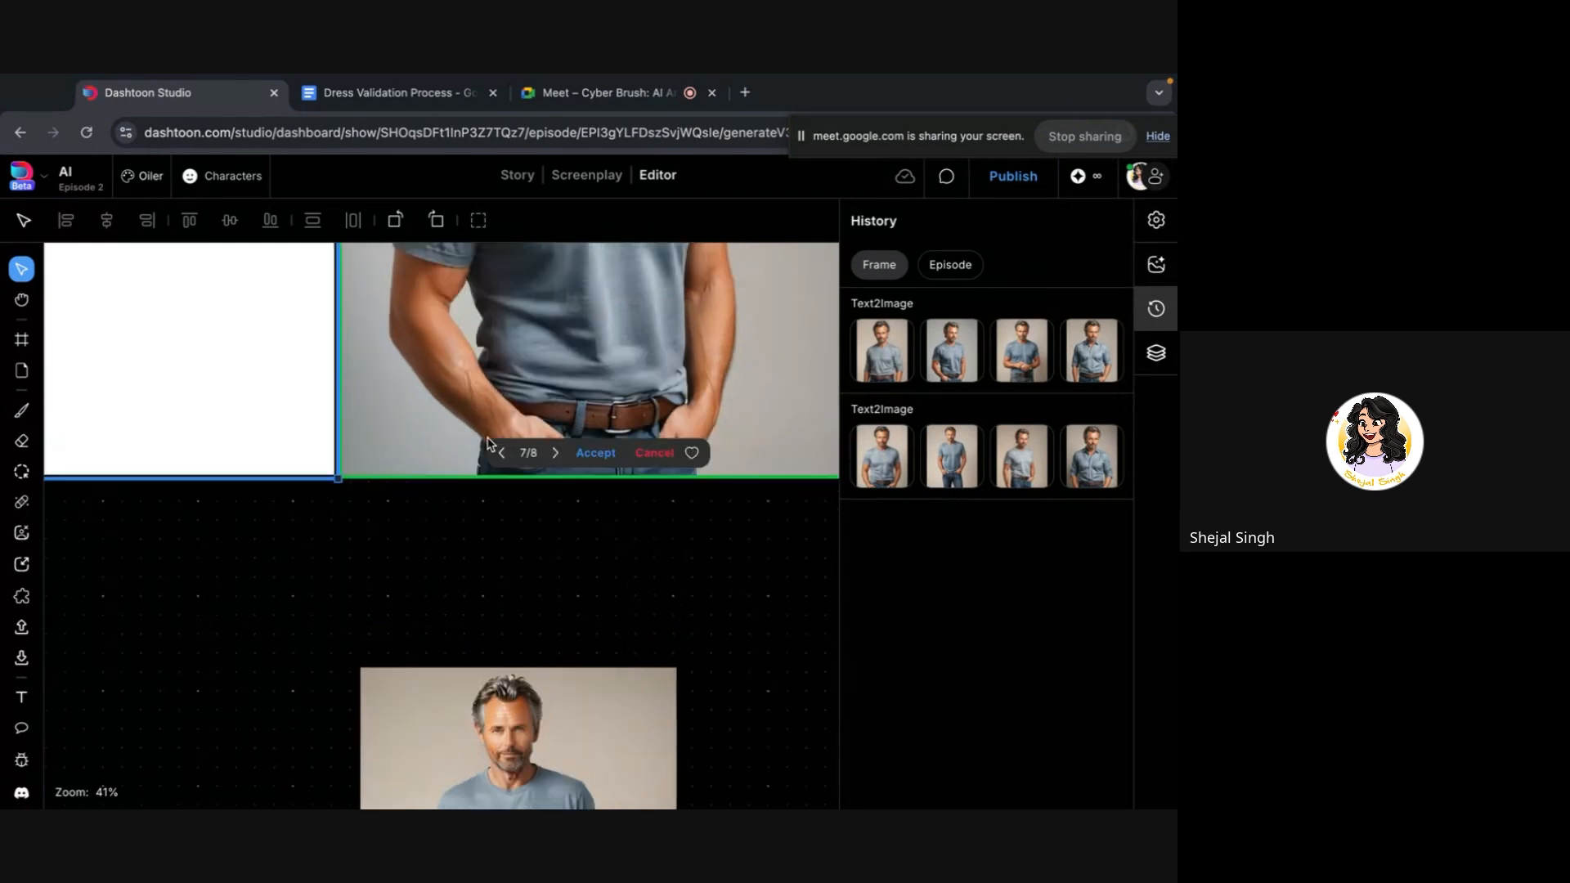
Enlarge the images of both the frame's Text2Image sets in turn to examine their sleeves, collars and belts
mouse_move(900, 351)
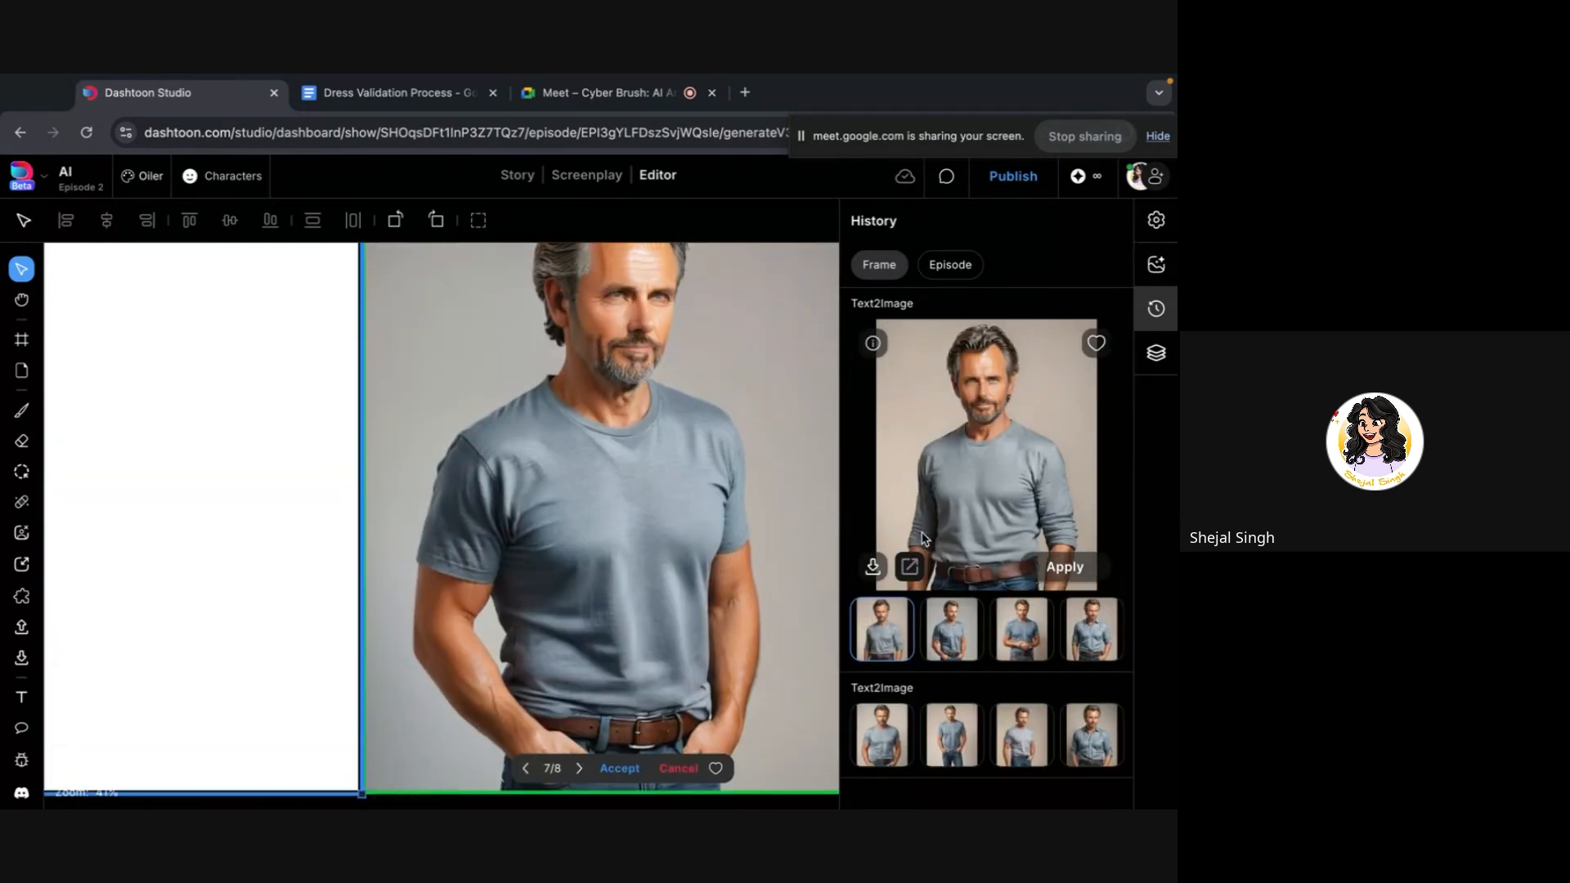
scroll(925, 540, down, 1)
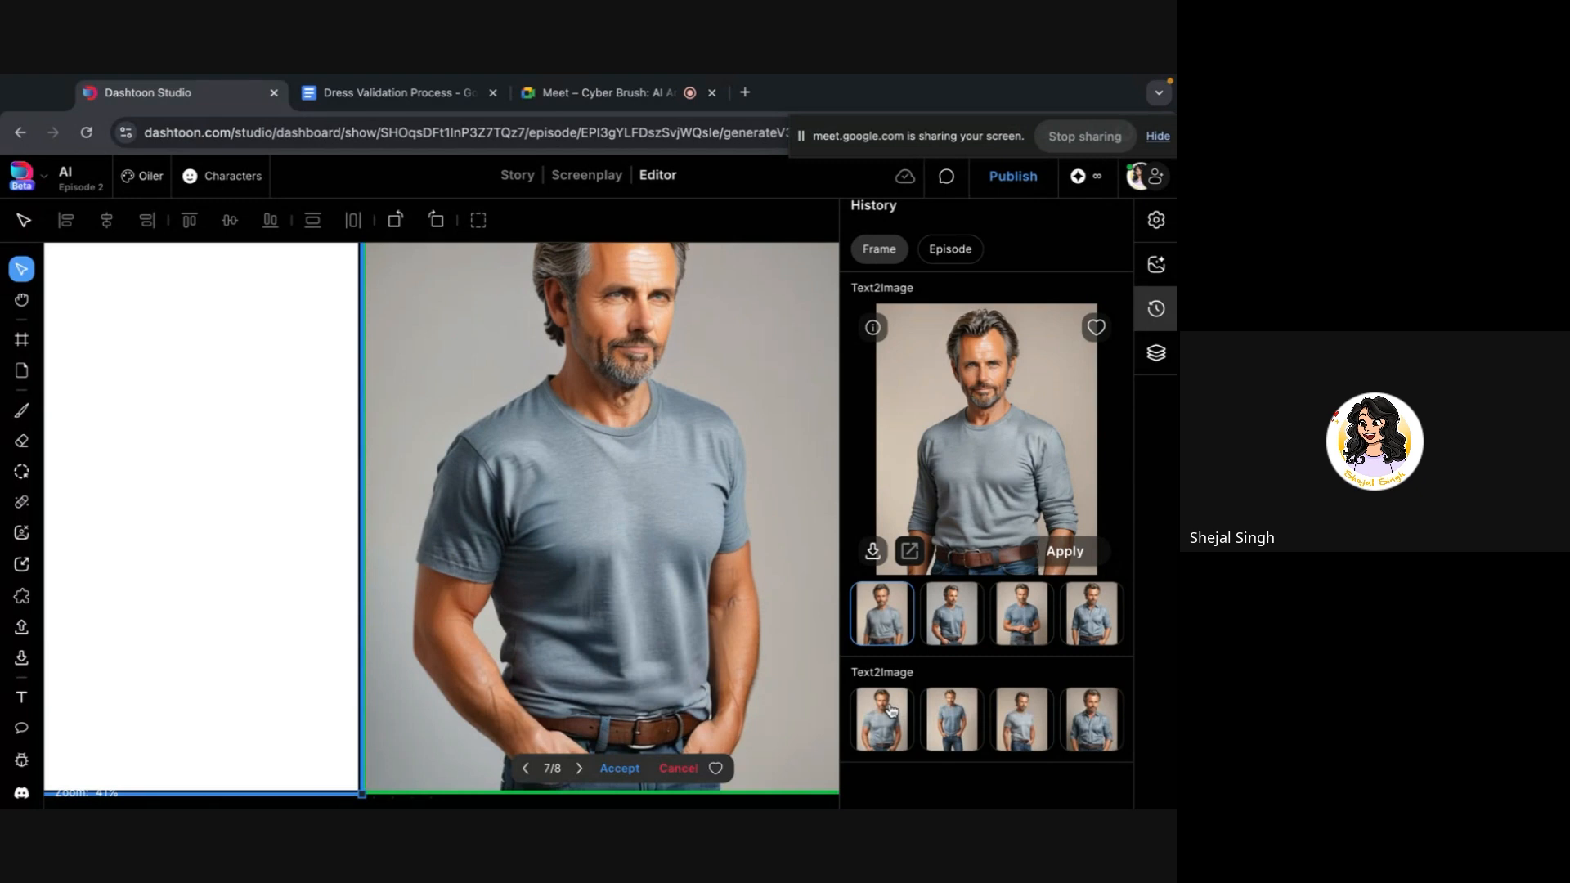
click(935, 624)
click(1010, 638)
click(1081, 643)
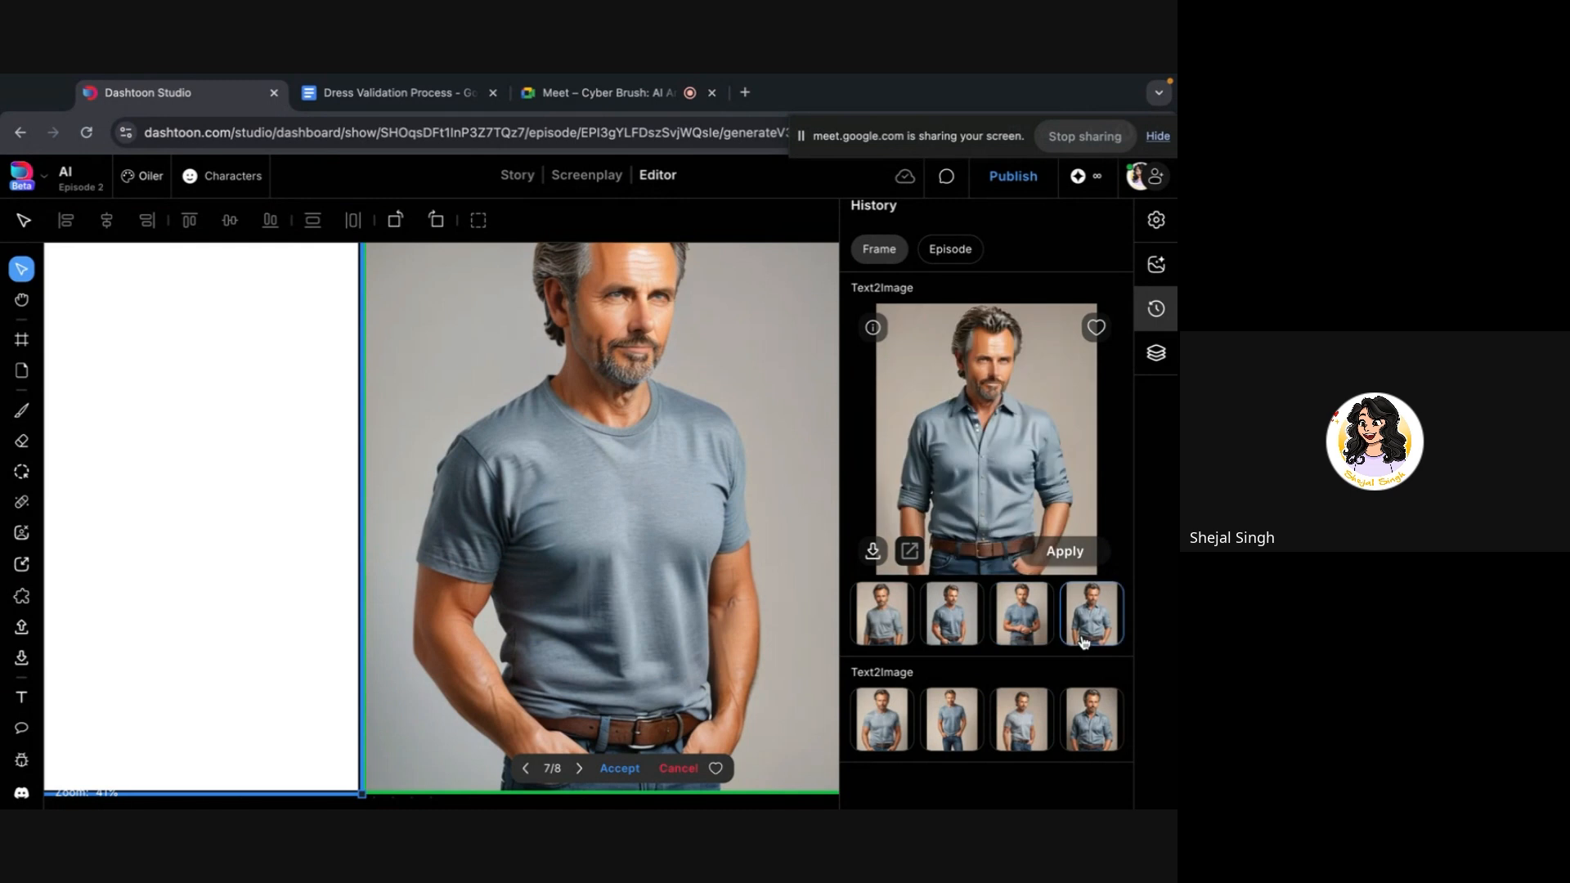
click(876, 723)
click(976, 723)
click(1092, 721)
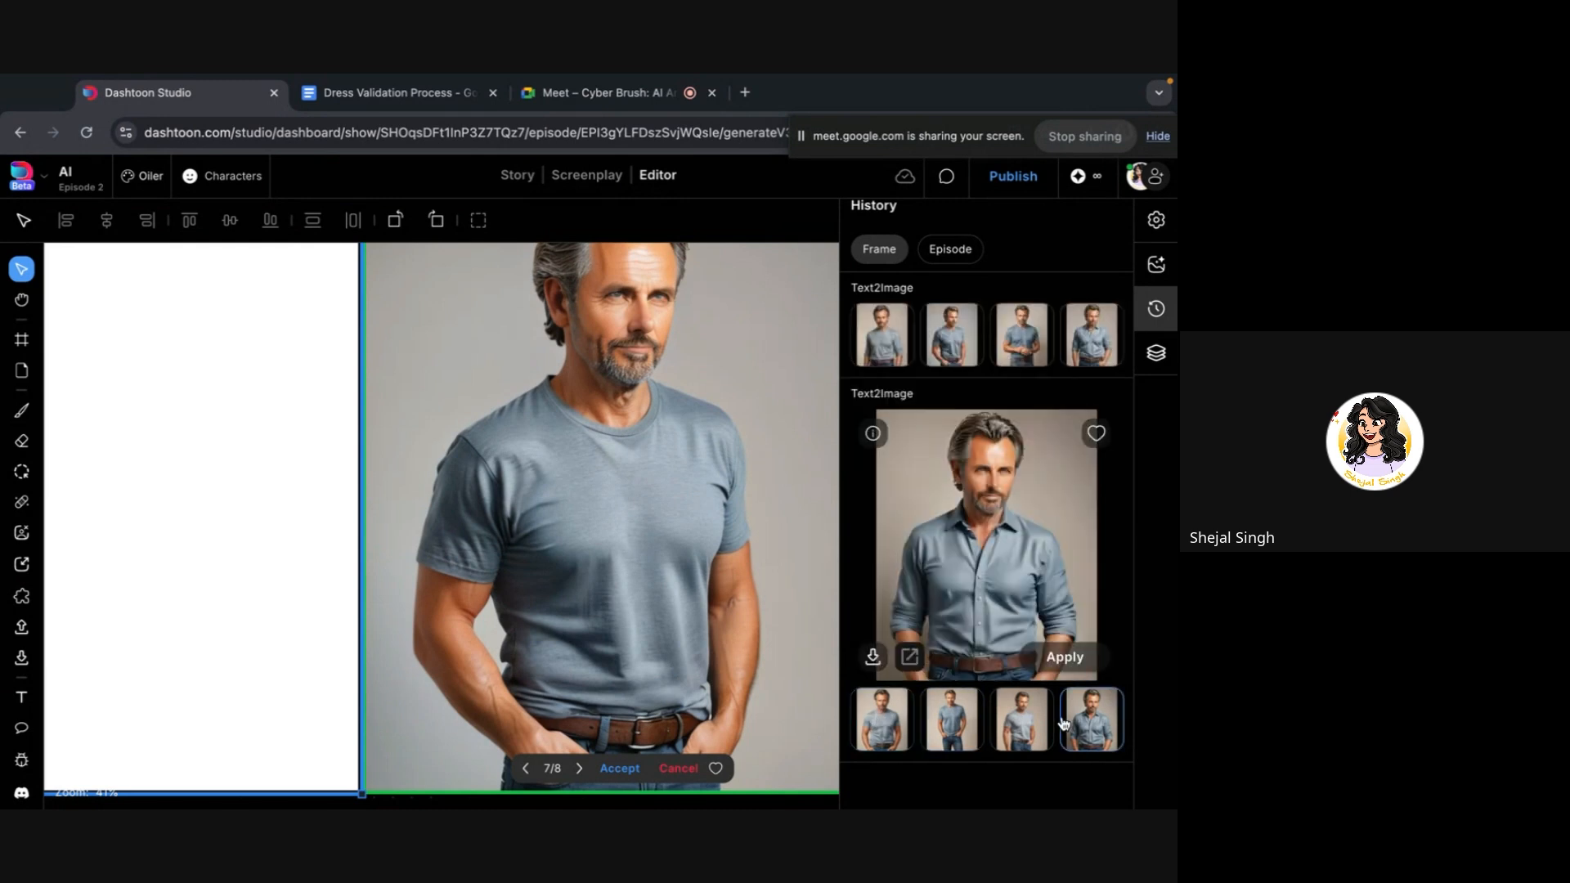
click(1022, 721)
scroll(1004, 501, up, 1)
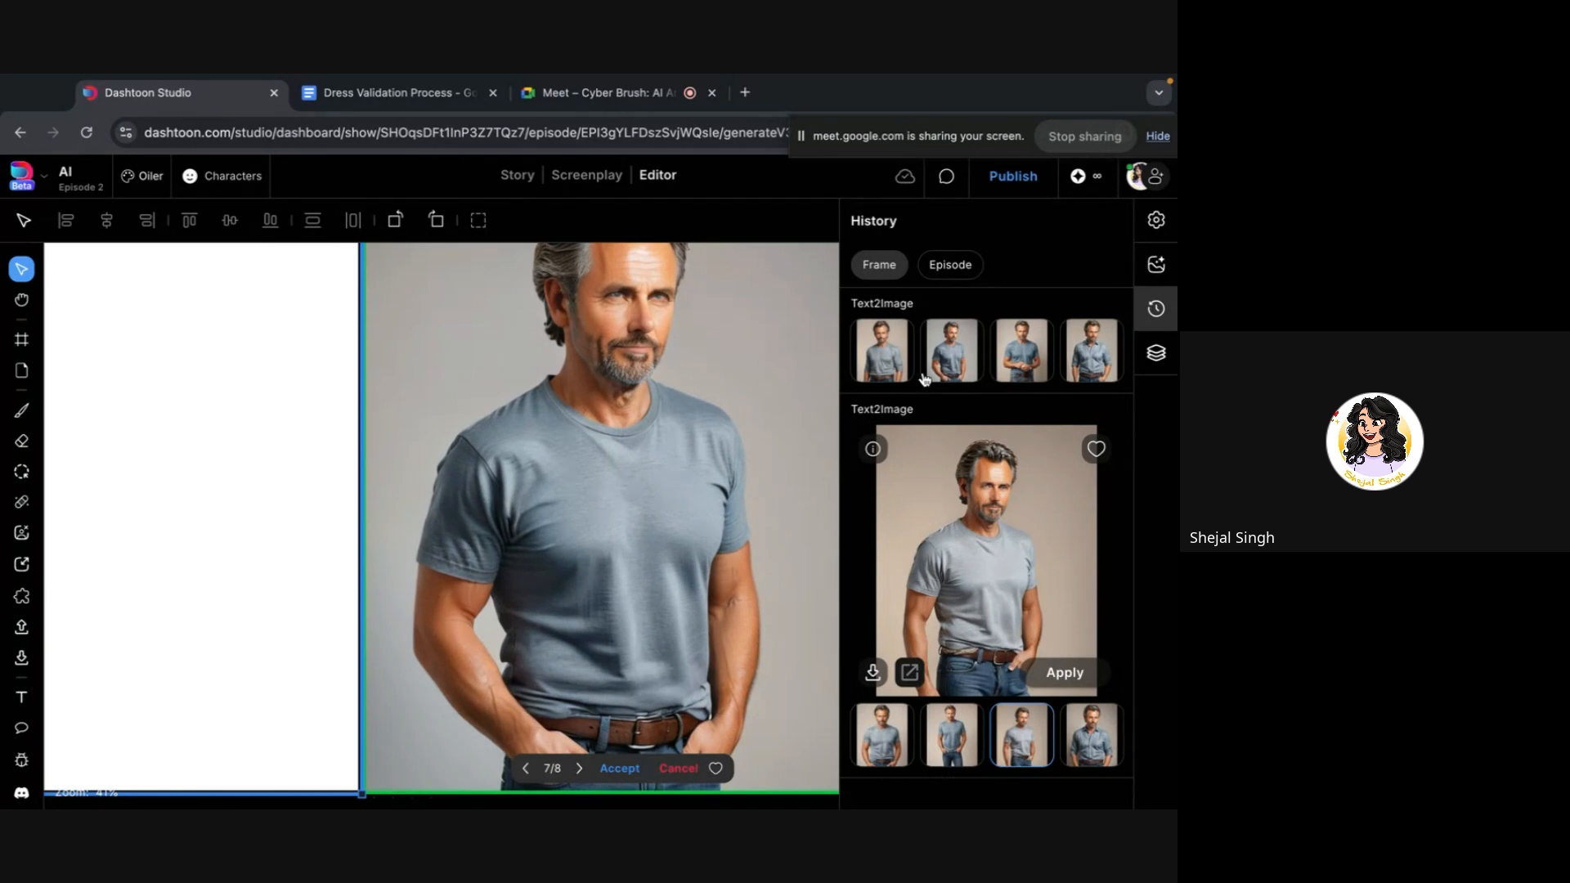
Recheck the first three images of the first set against the second and third images of the second set
click(893, 351)
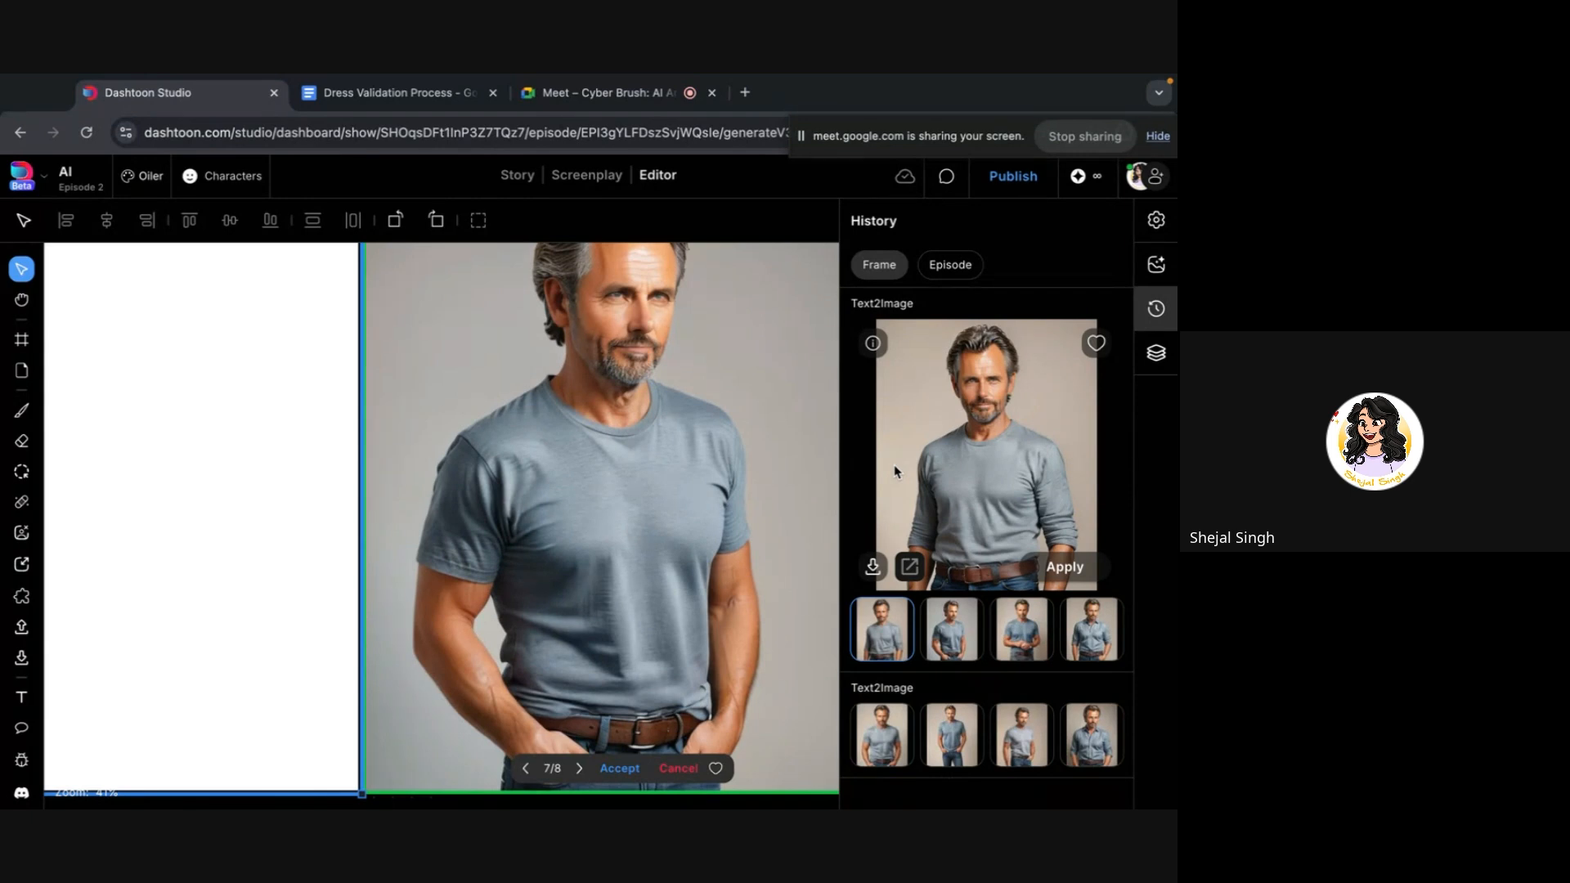
click(955, 661)
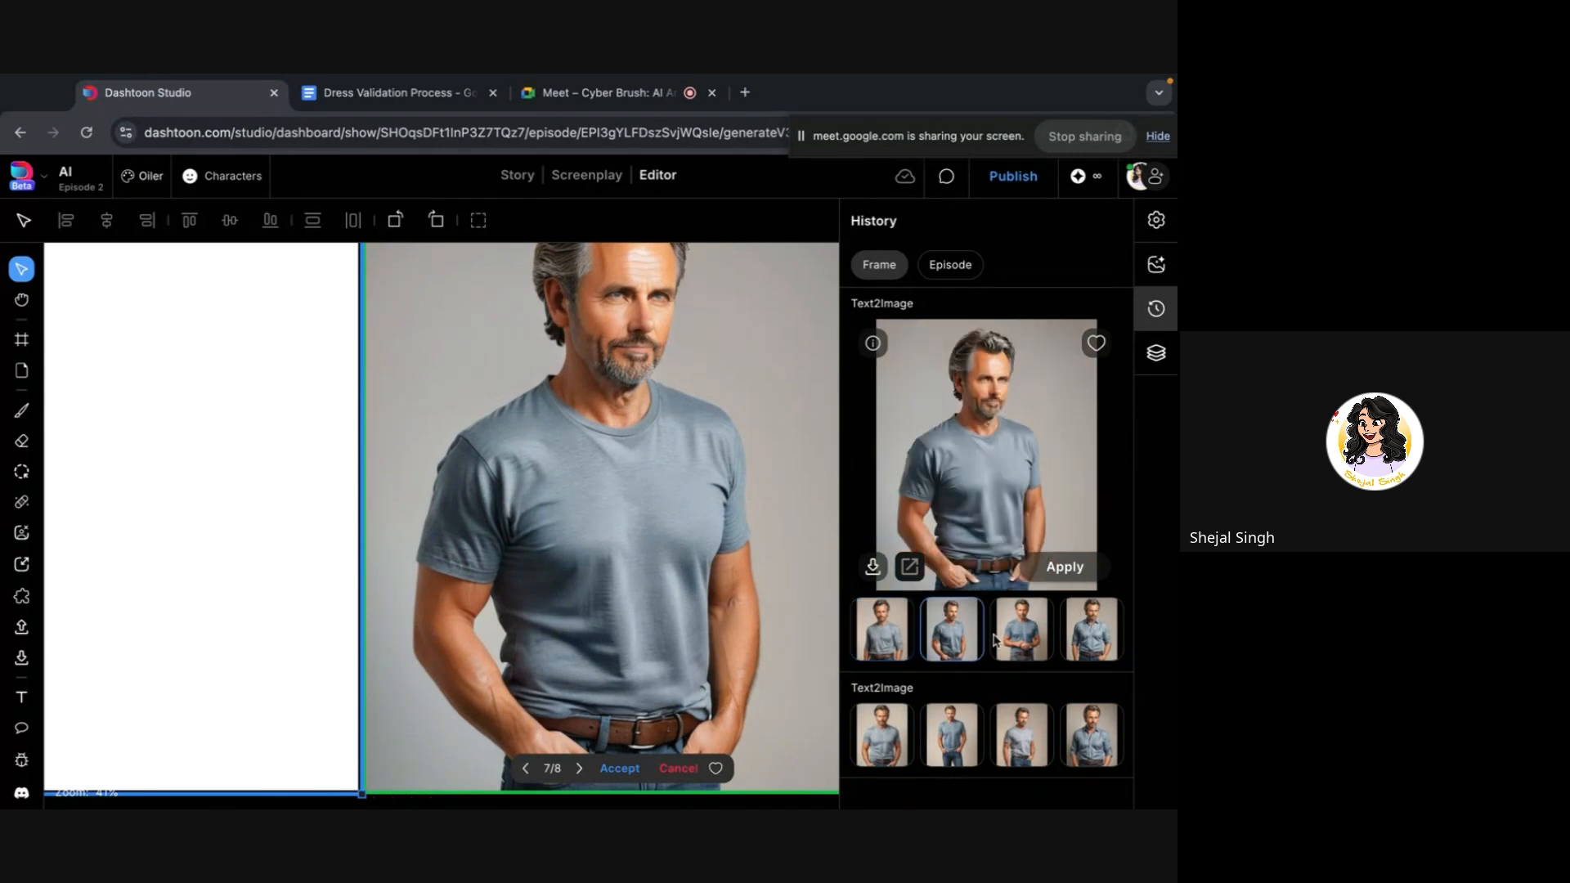
click(1010, 644)
click(1038, 740)
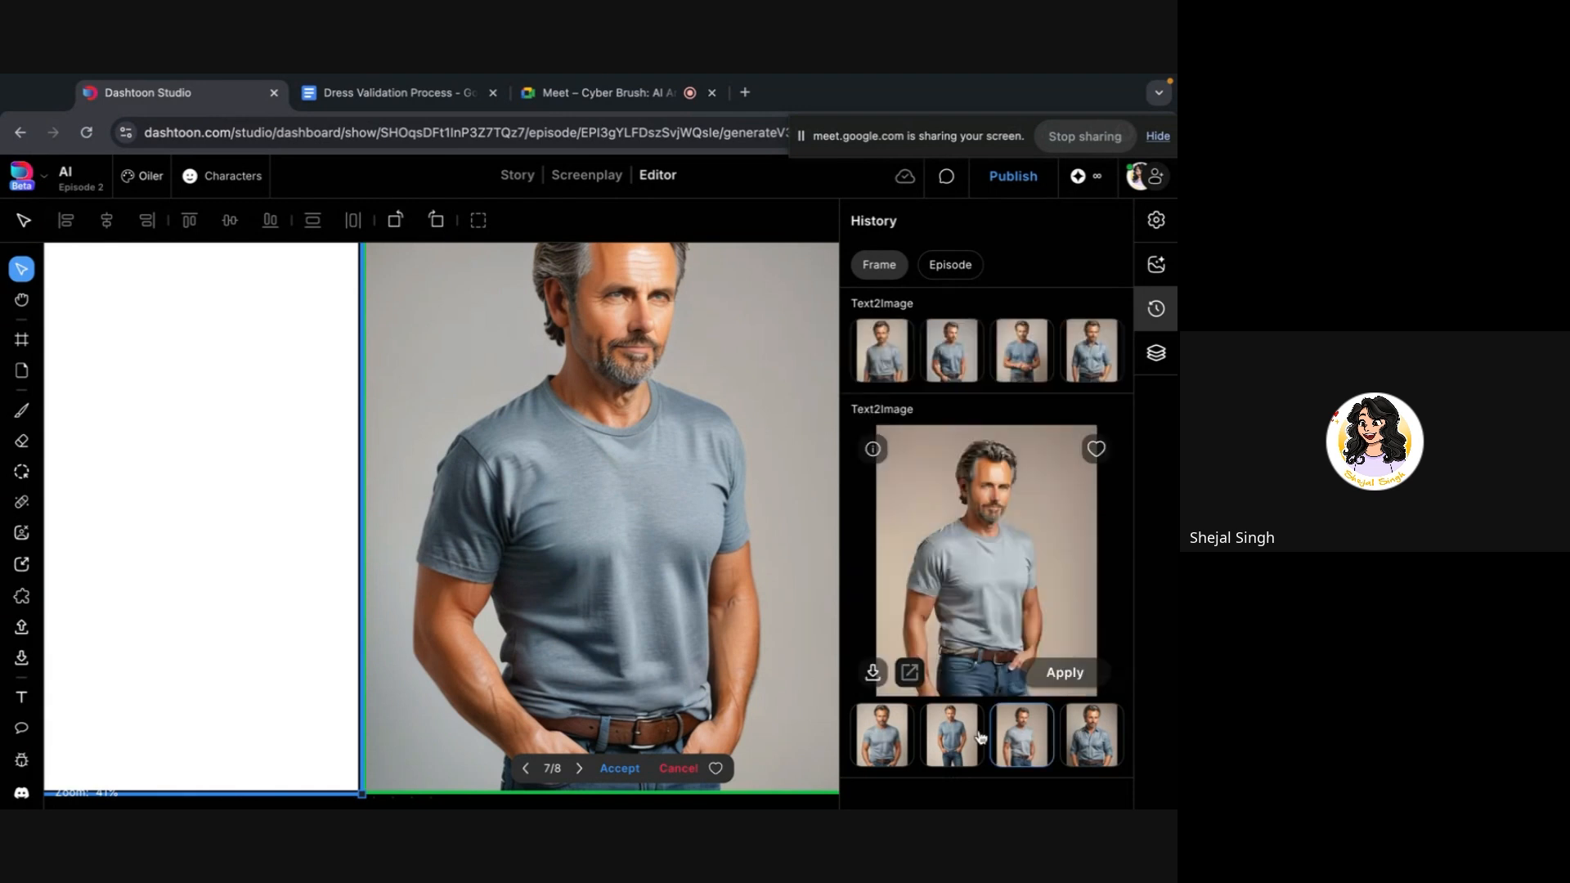
click(958, 744)
click(1023, 381)
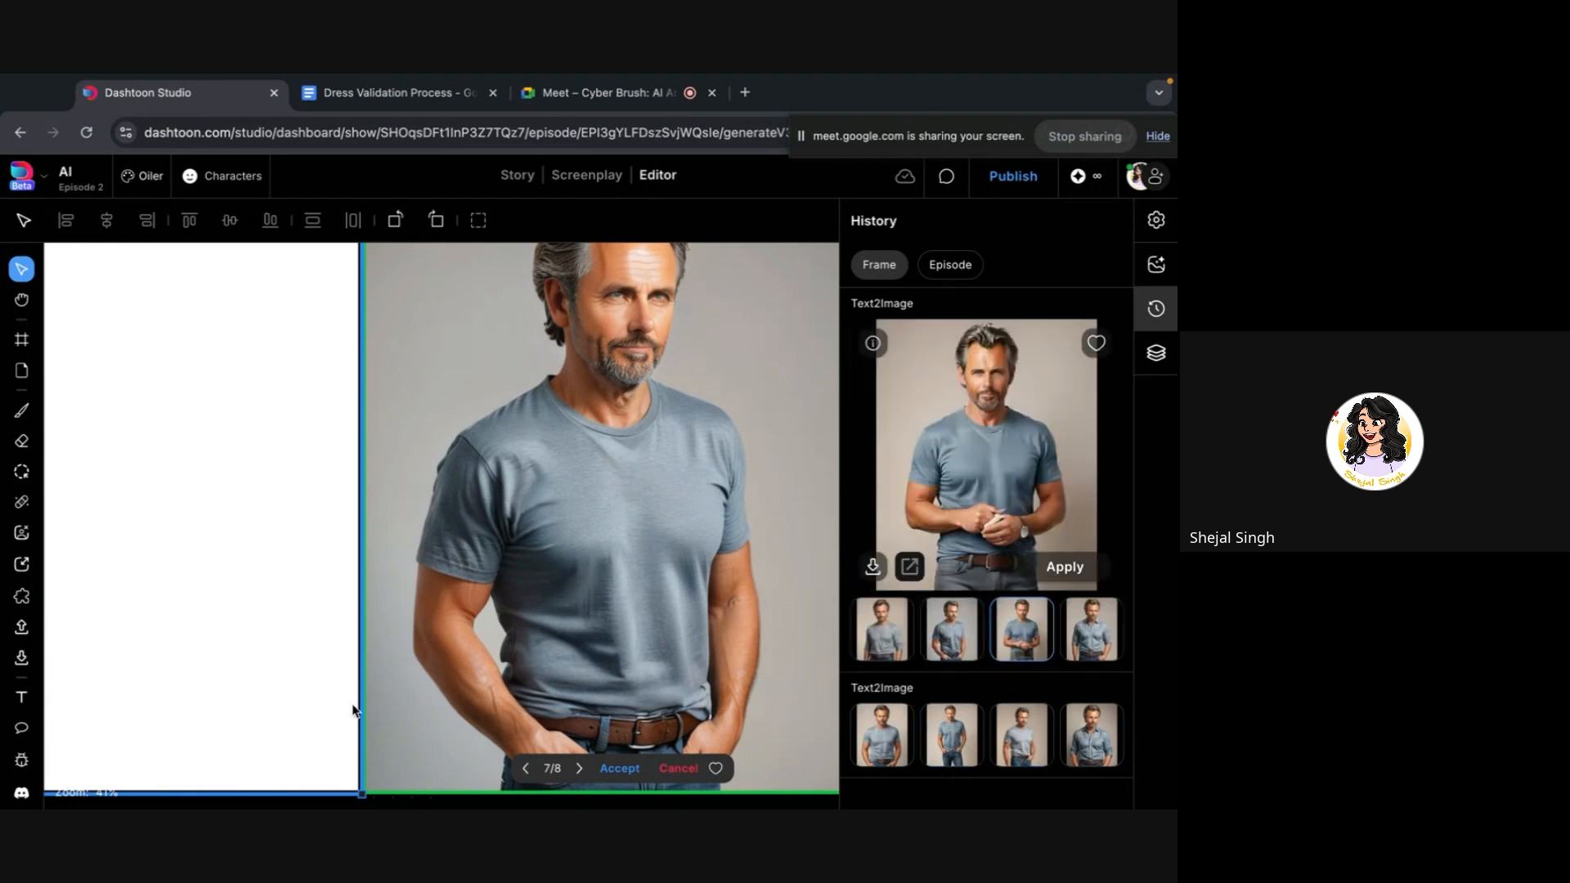
Select the second frame of the lowest row and check the T-shirt colour in its generation prompt
scroll(305, 792, down, 5)
click(609, 426)
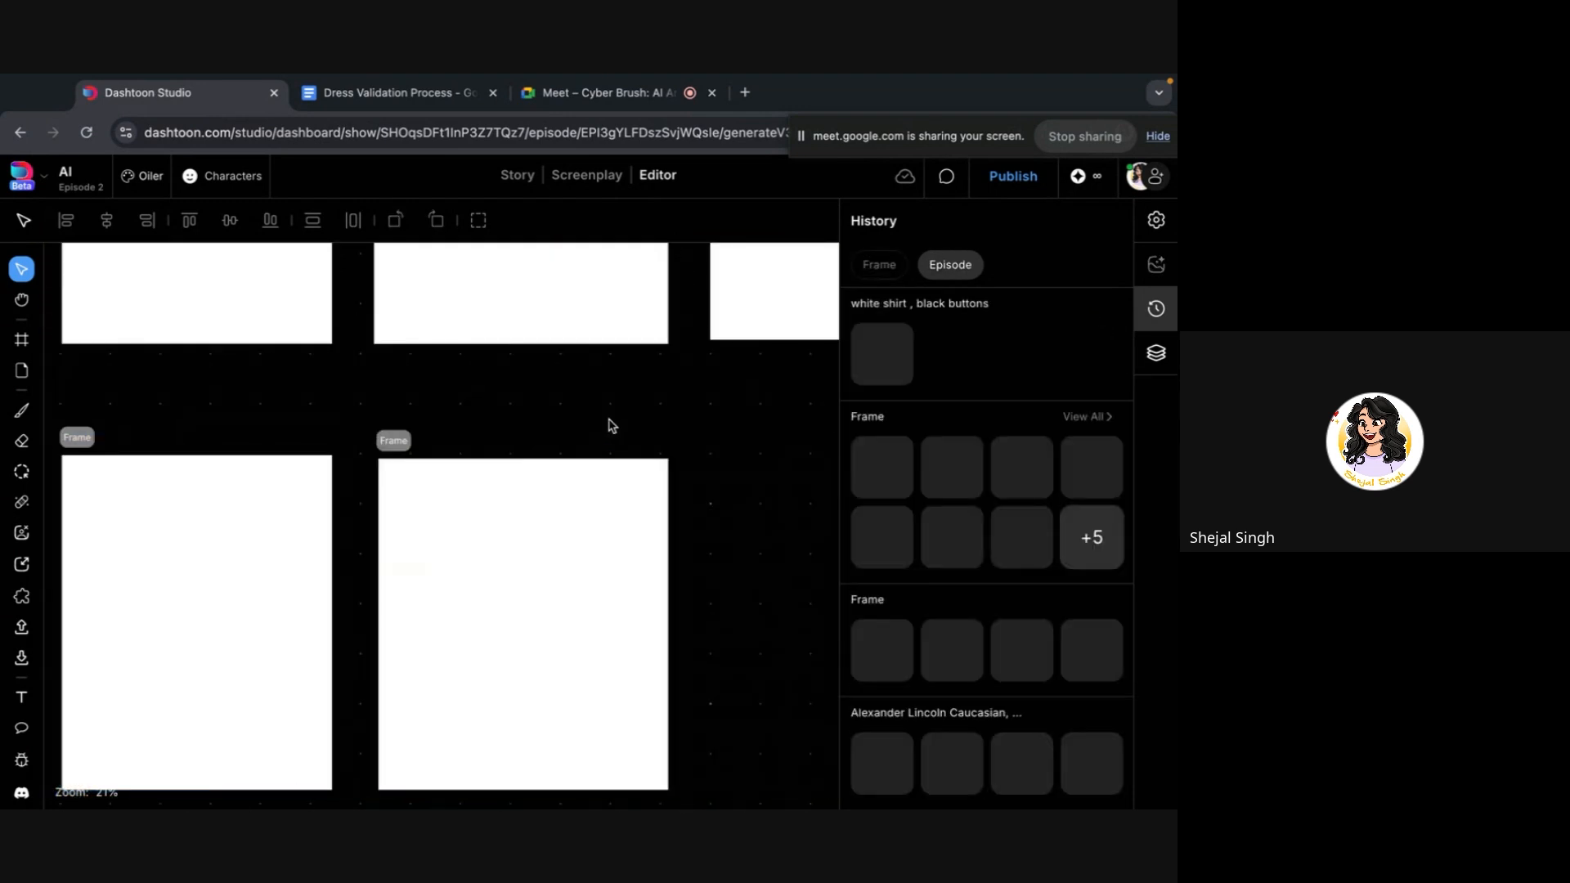
scroll(607, 423, down, 3)
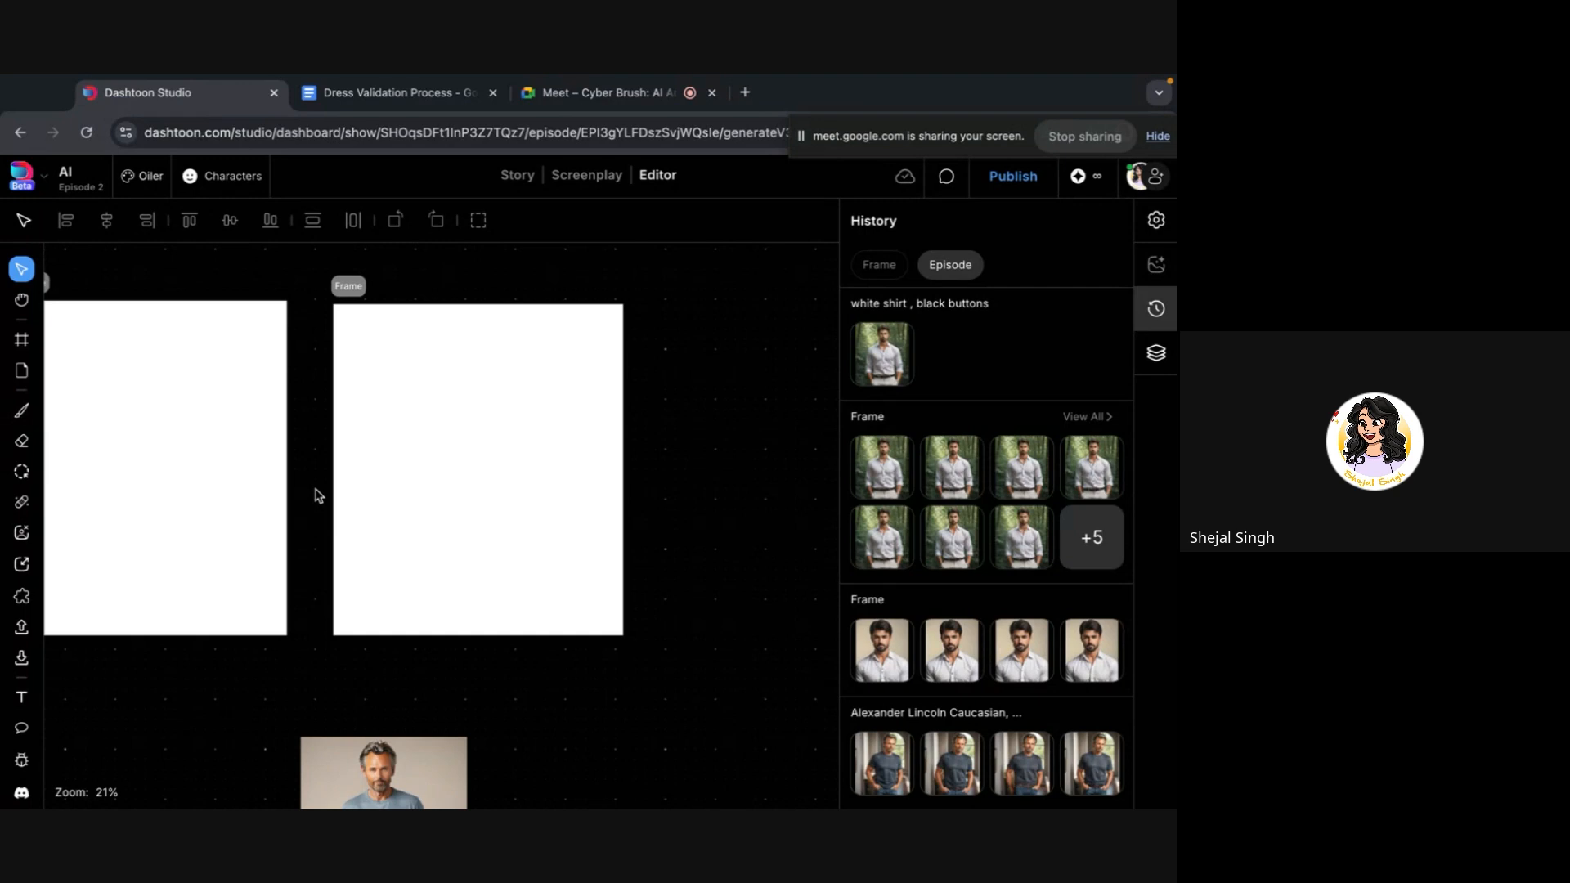
click(369, 499)
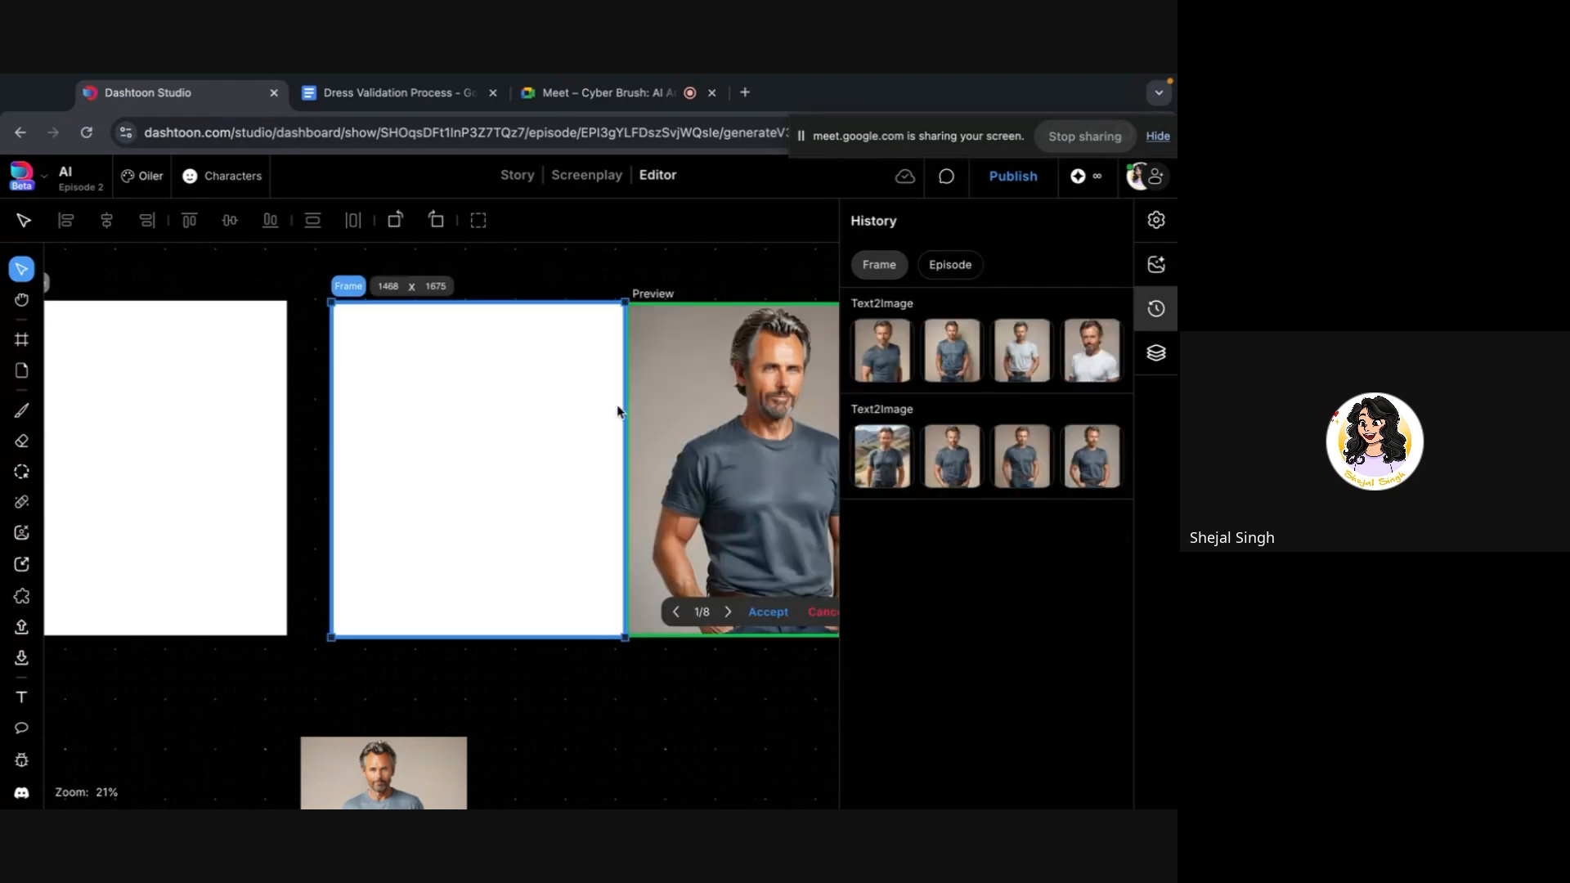
click(1158, 268)
click(1044, 601)
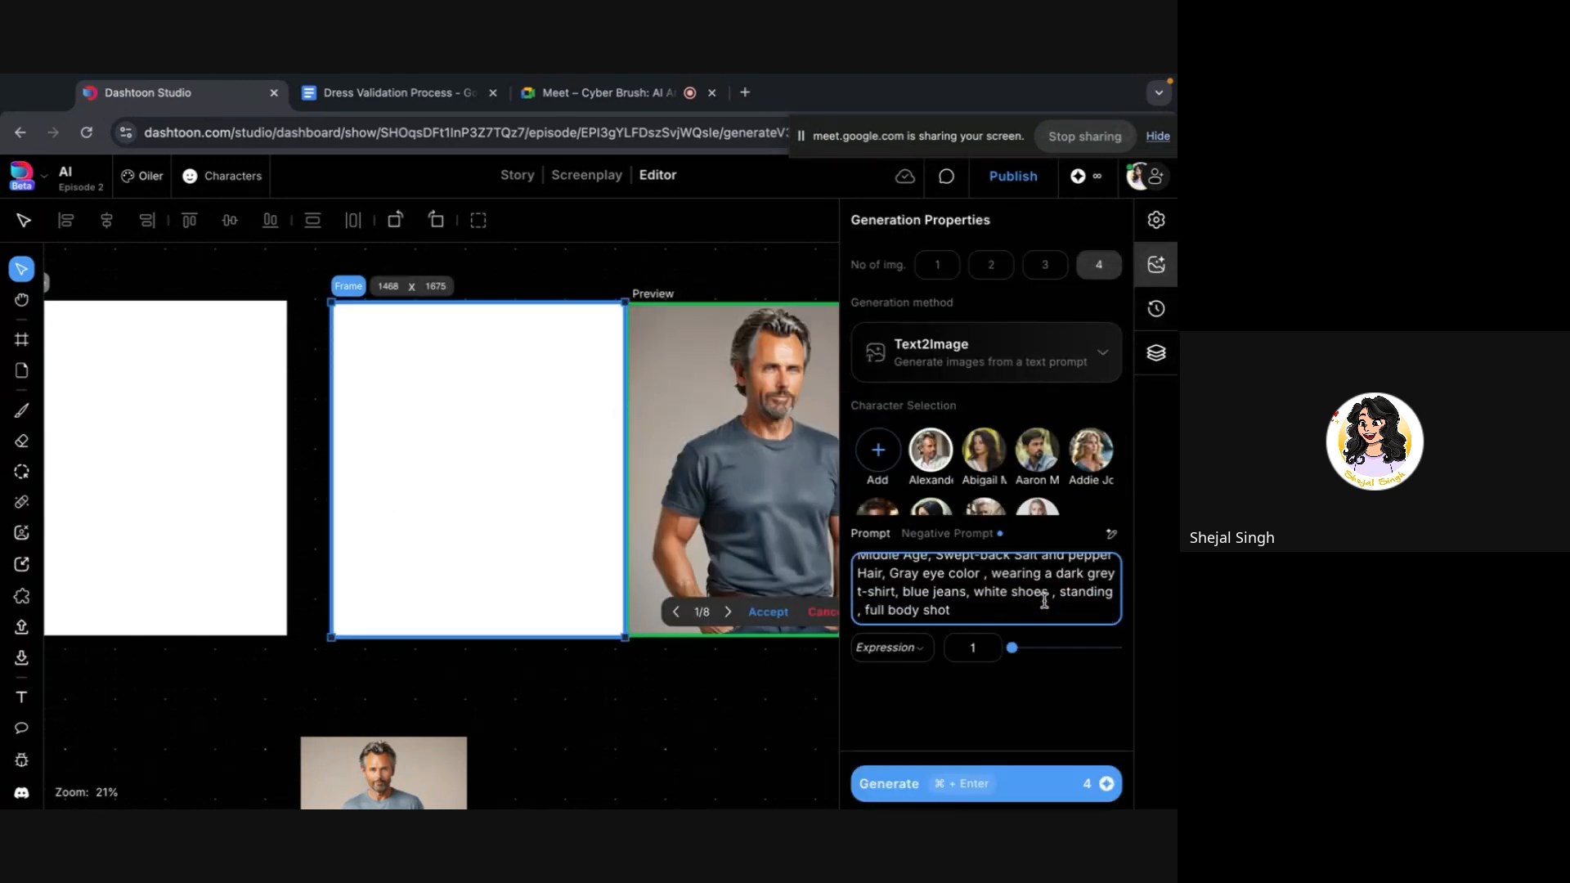
drag(1056, 573, 1086, 578)
click(707, 691)
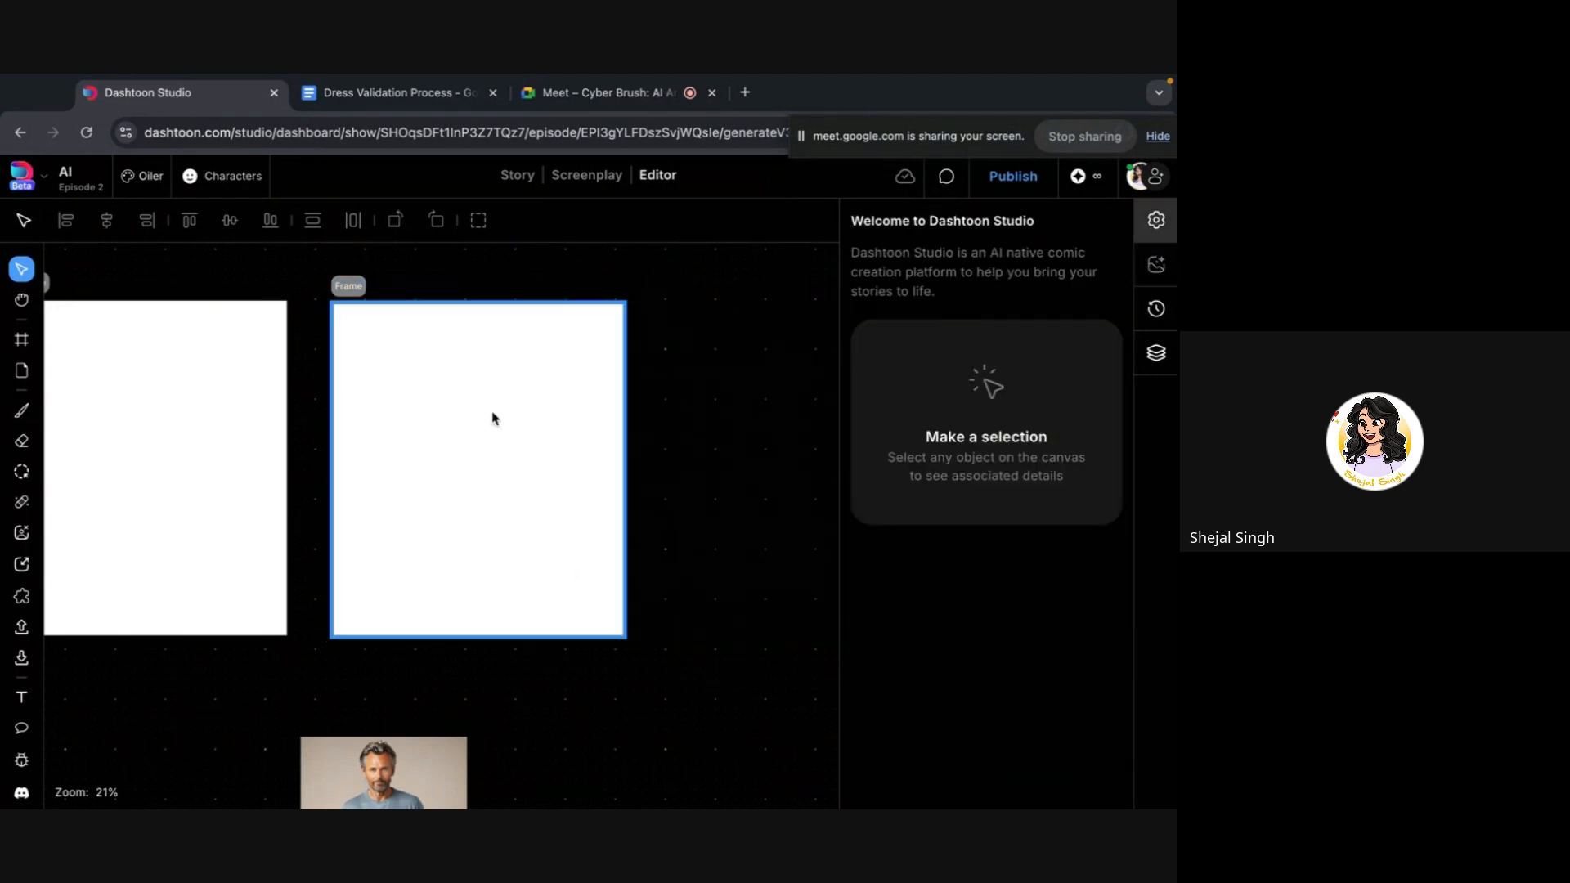
Compare the images in both Text2Image sets of the lowest row's second frame with the prompted dark grey T-shirt and jeans
click(492, 415)
click(1156, 309)
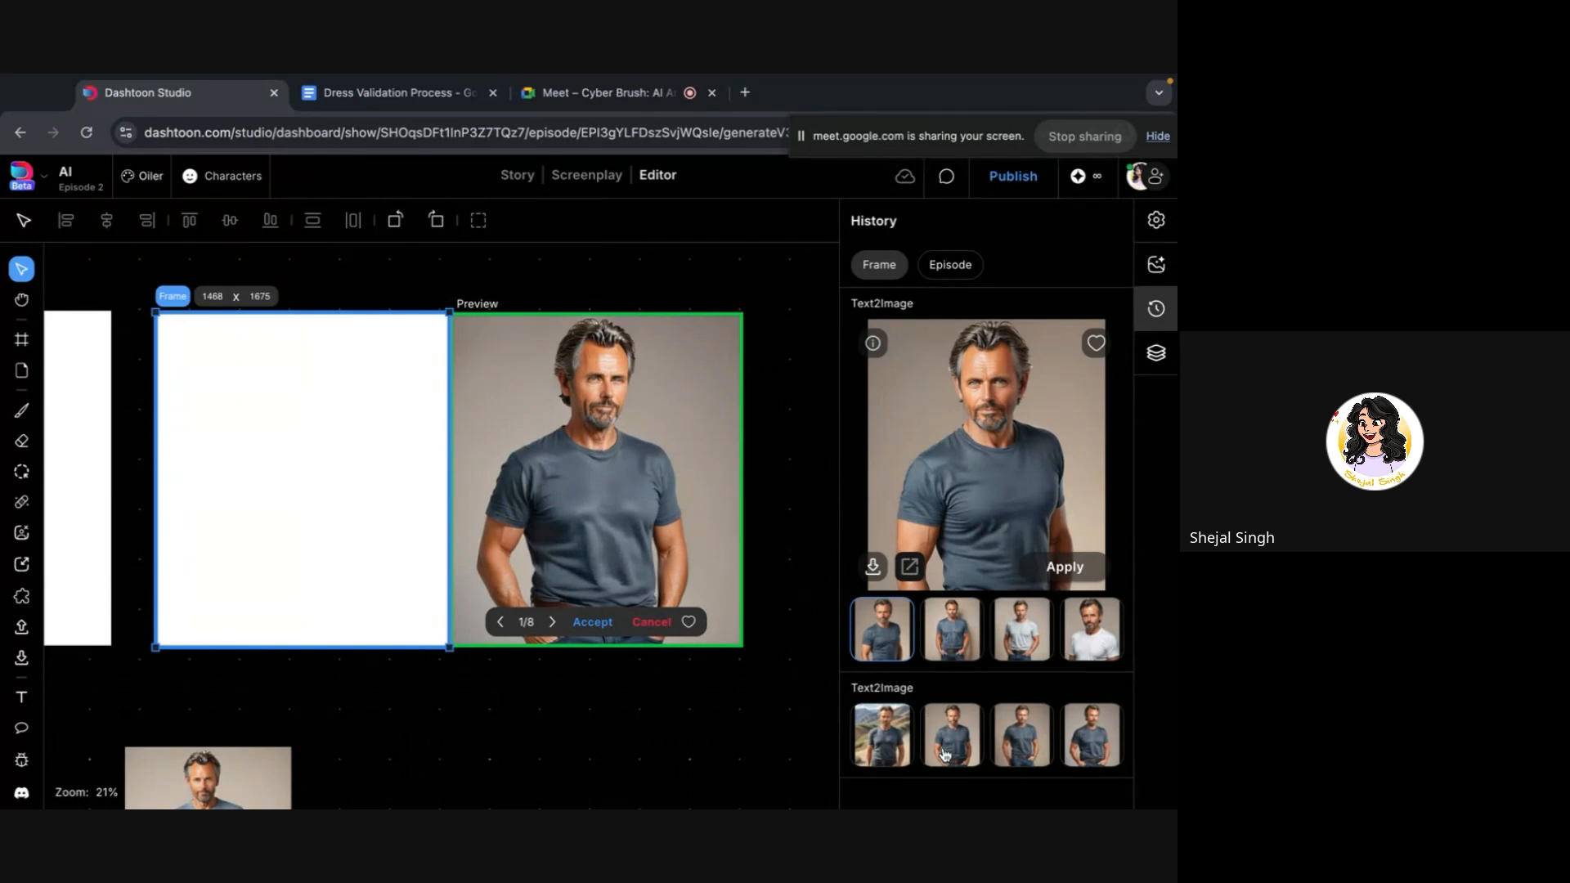
click(1020, 738)
click(1104, 751)
click(936, 736)
click(878, 753)
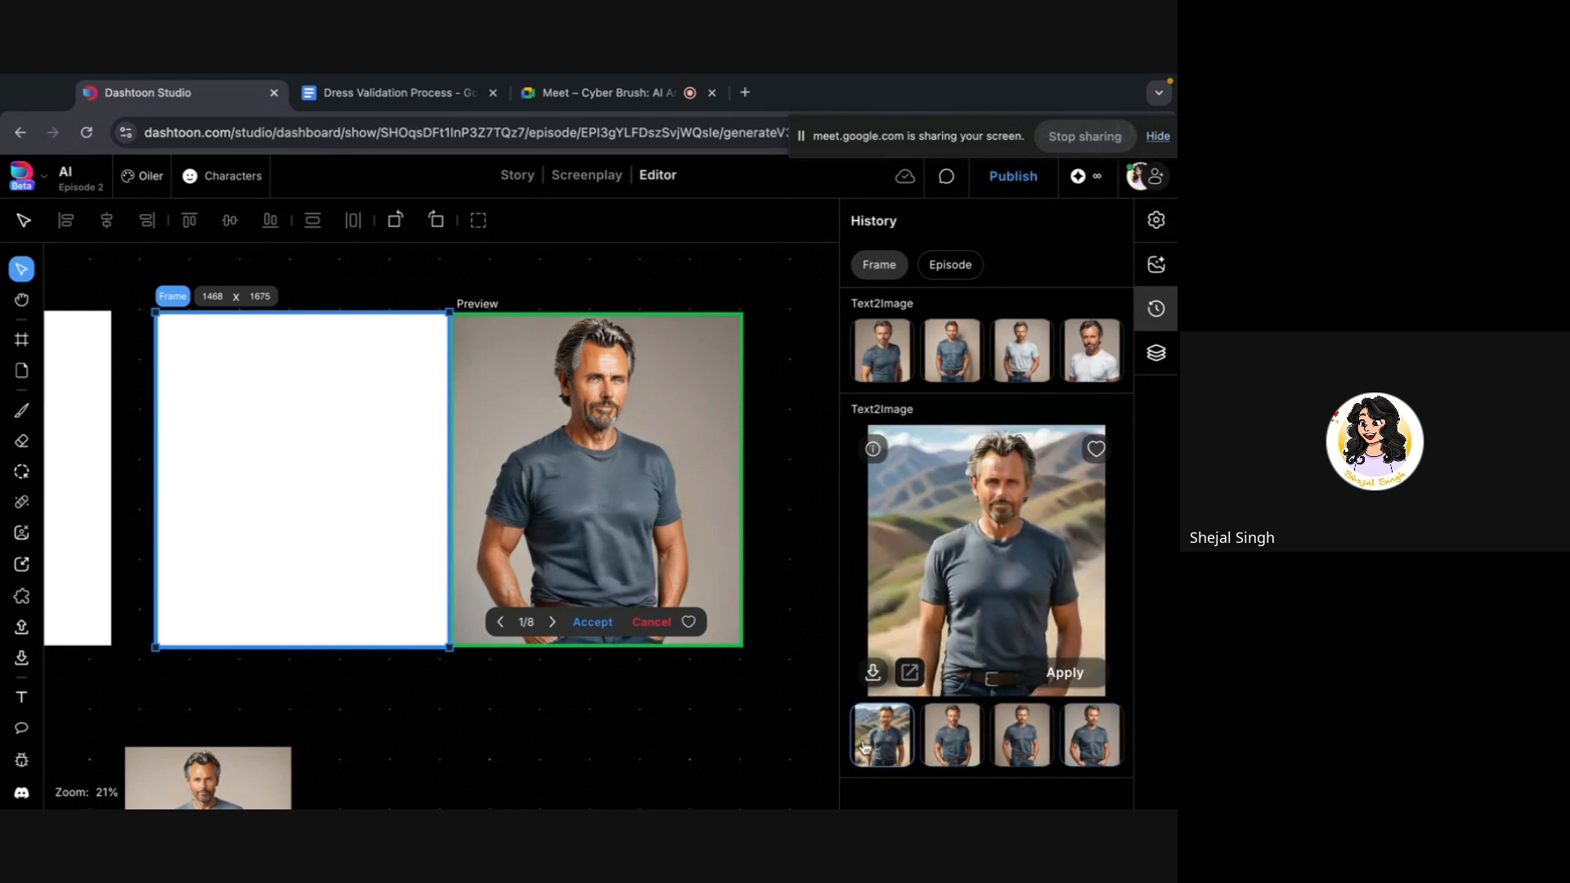
click(871, 354)
click(957, 621)
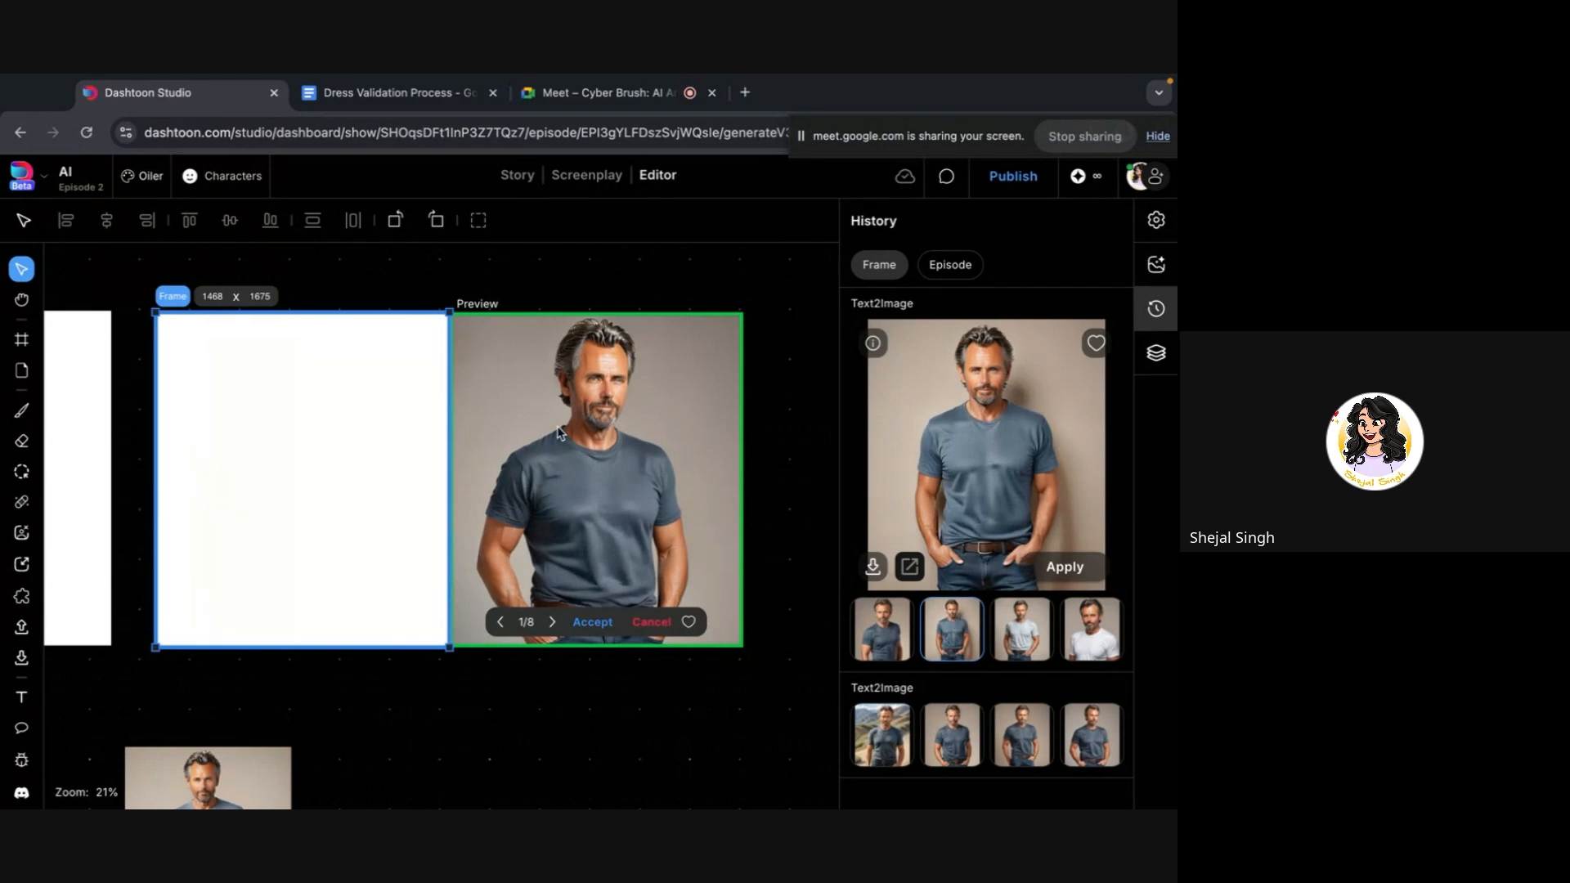
Place the preview image of the second row's first frame on the empty canvas to the left of that frame
click(560, 713)
scroll(561, 710, down, 5)
scroll(620, 617, down, 2)
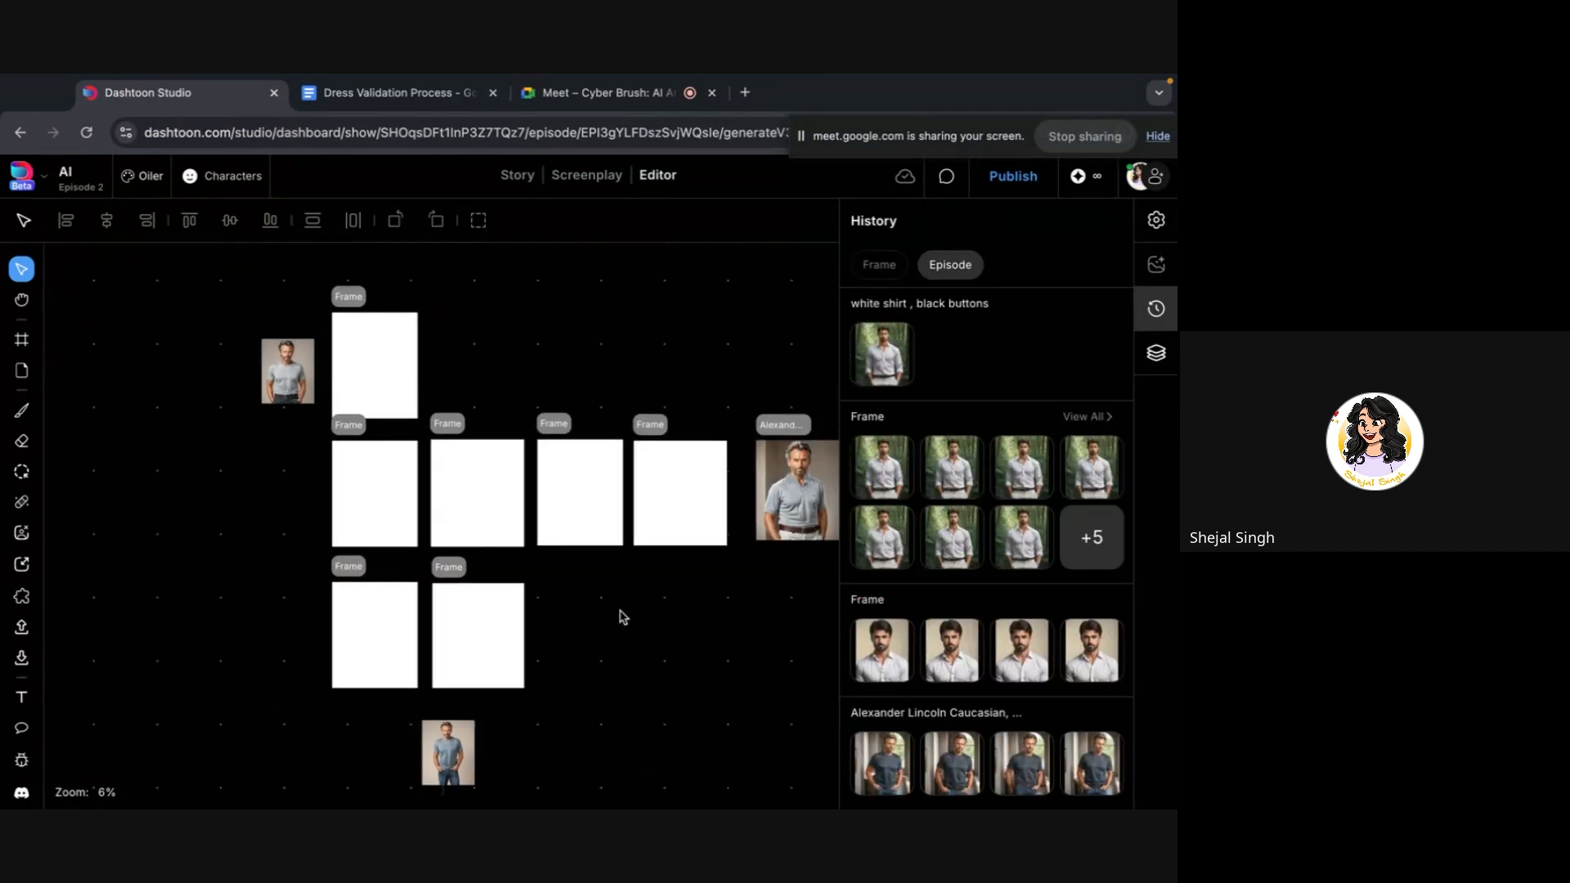
scroll(624, 617, up, 1)
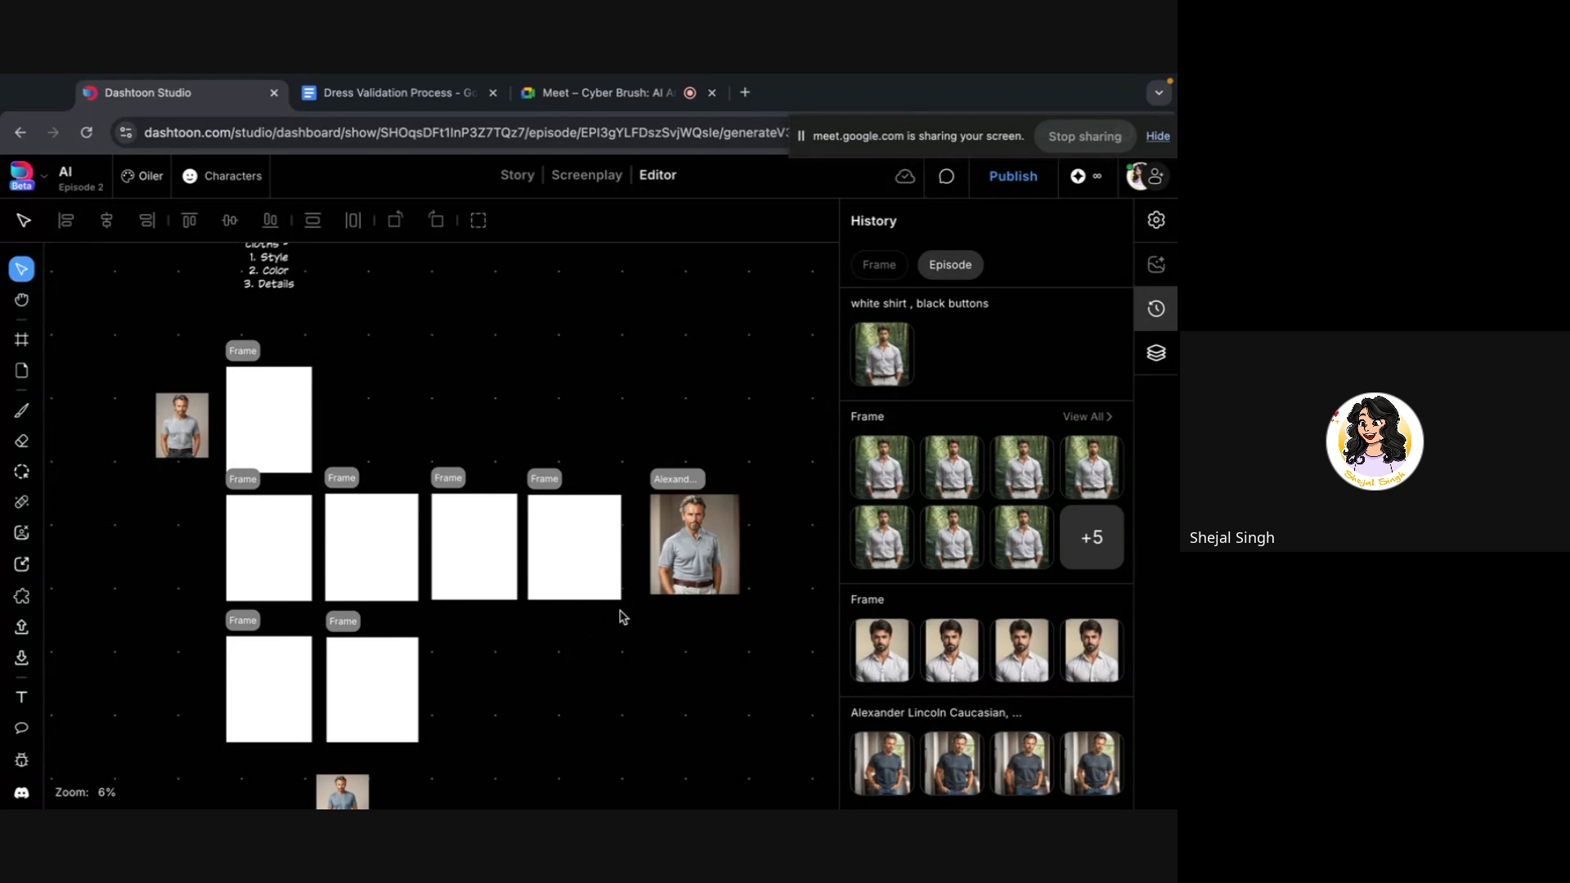
click(256, 728)
scroll(271, 712, up, 2)
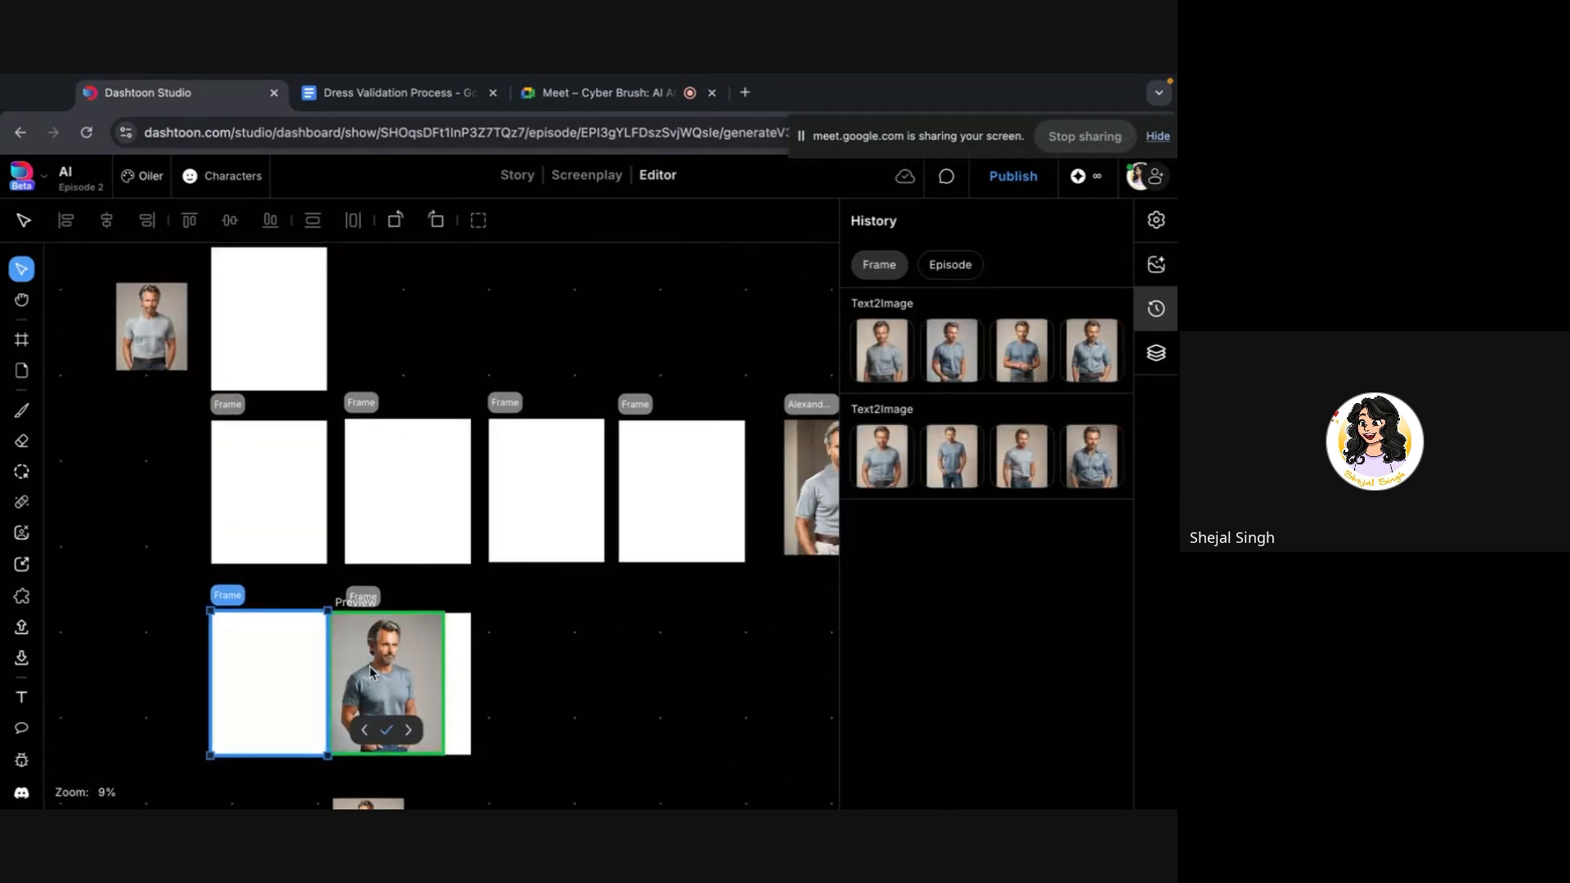
click(256, 490)
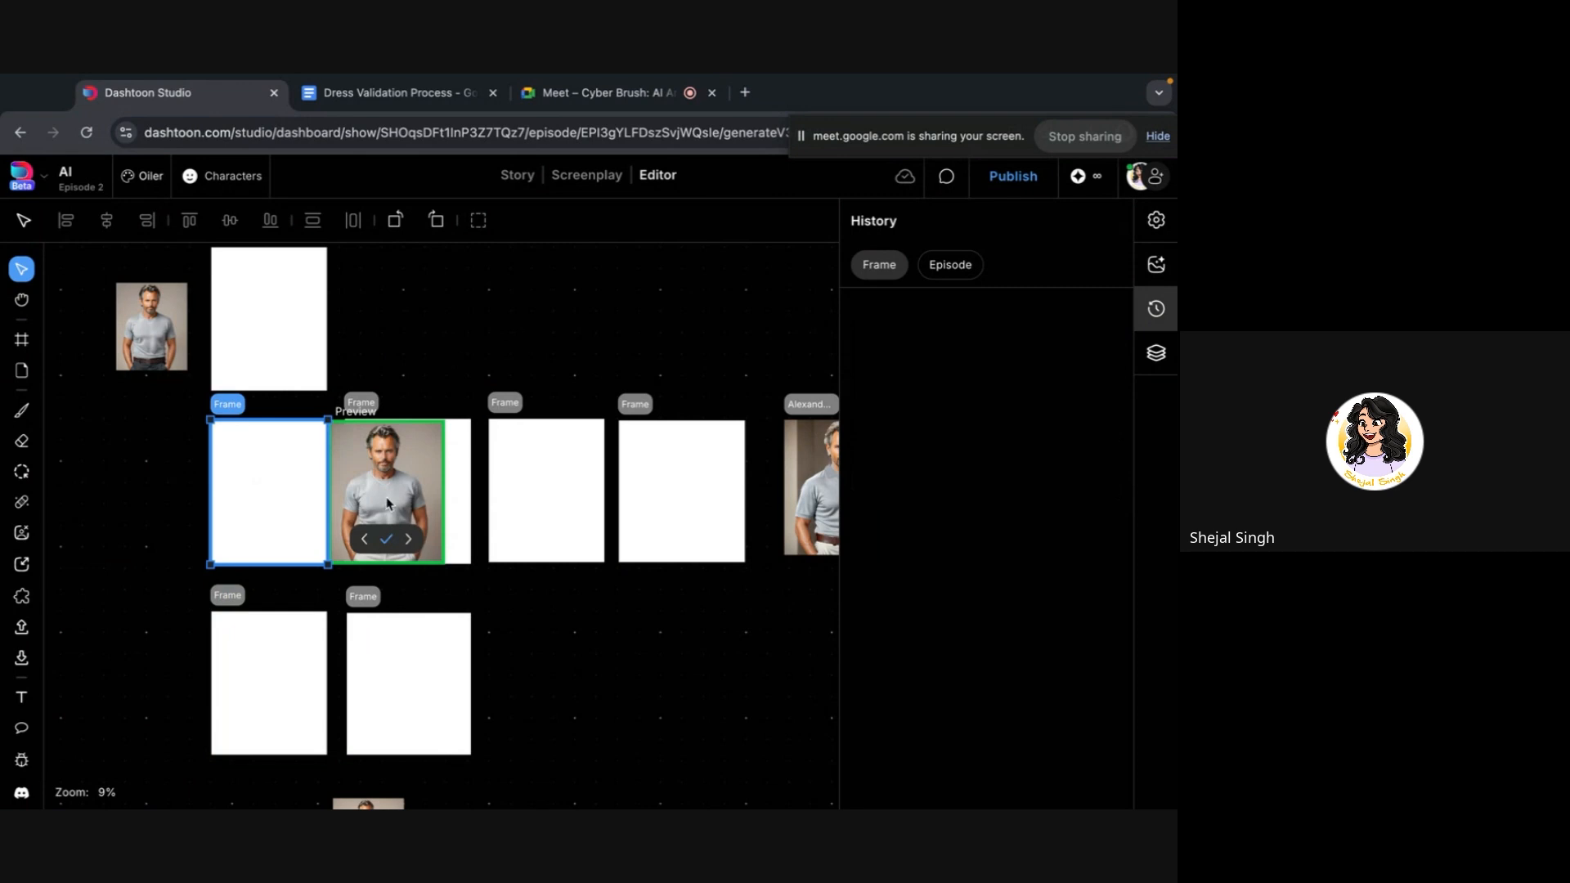
drag(391, 505, 104, 502)
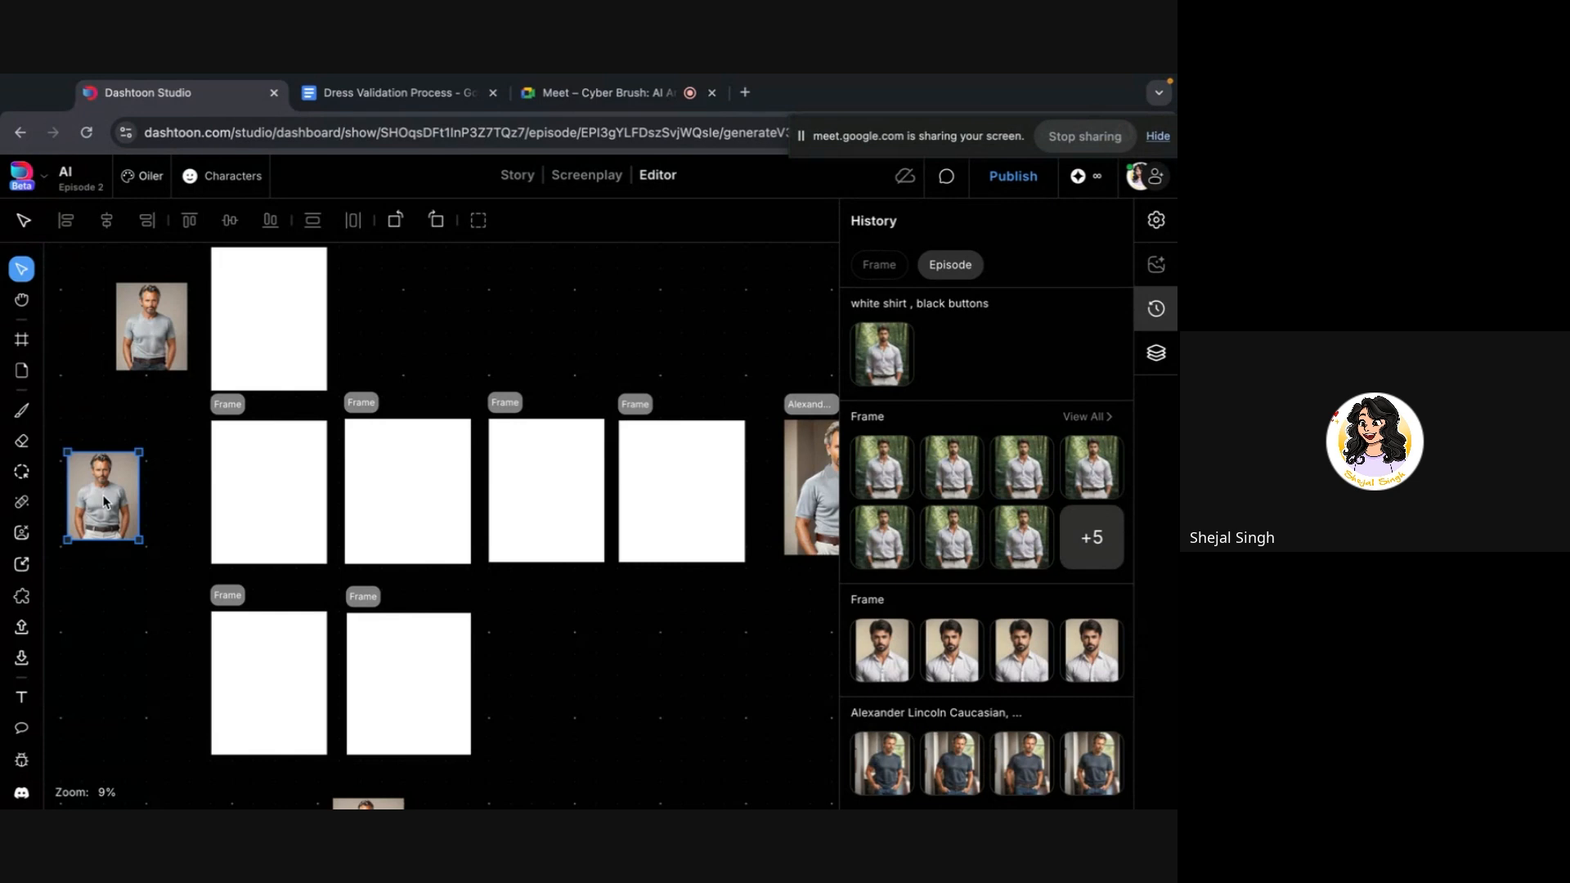
scroll(104, 502, down, 15)
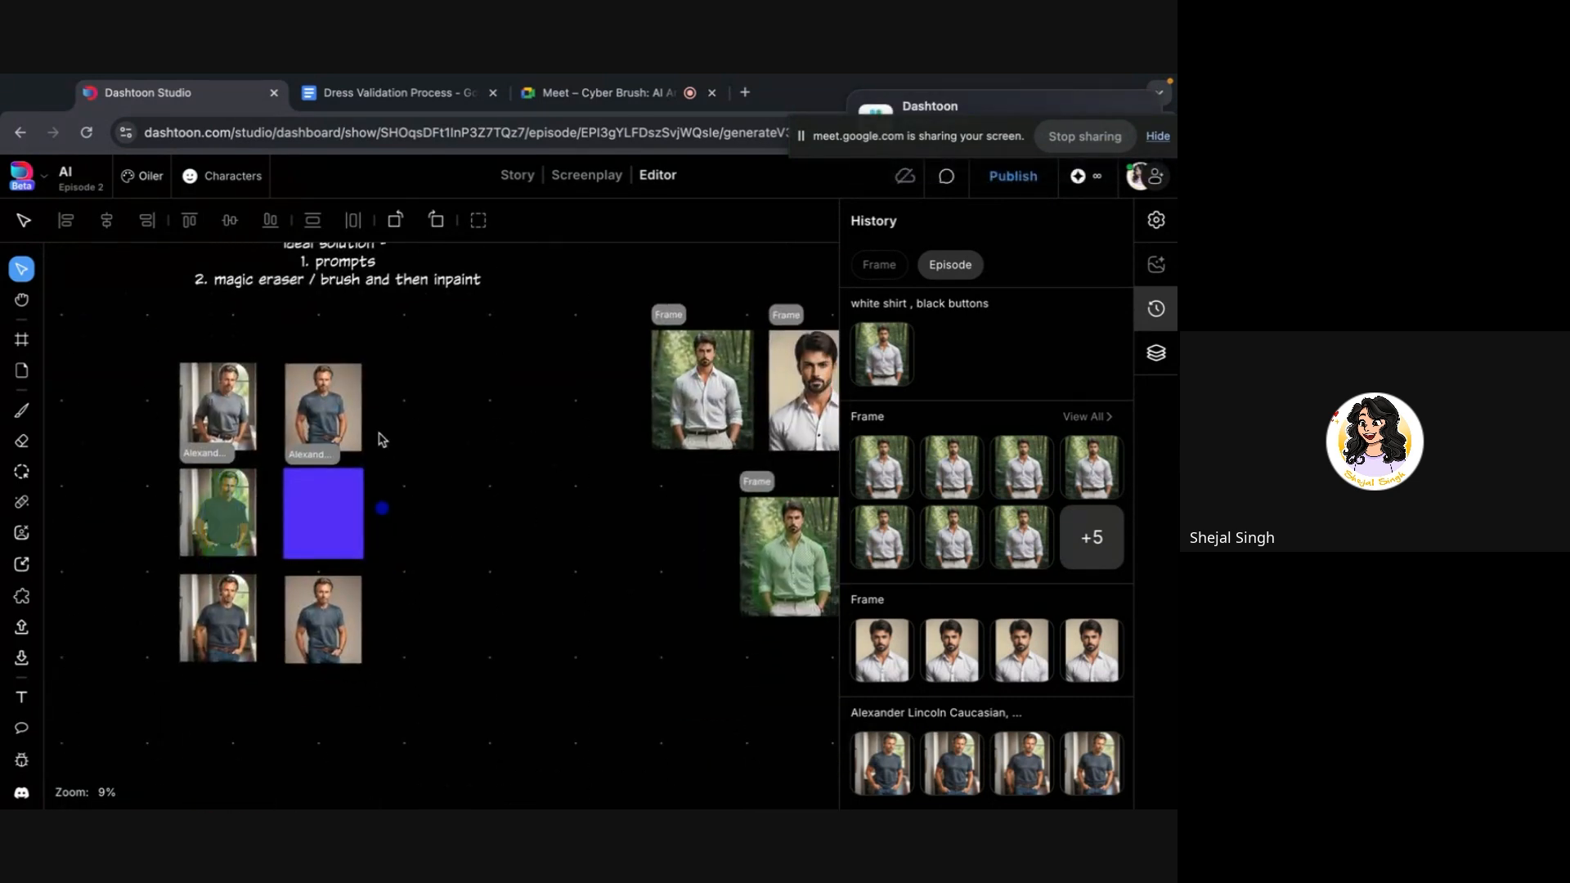
scroll(381, 440, up, 3)
scroll(381, 440, up, 5)
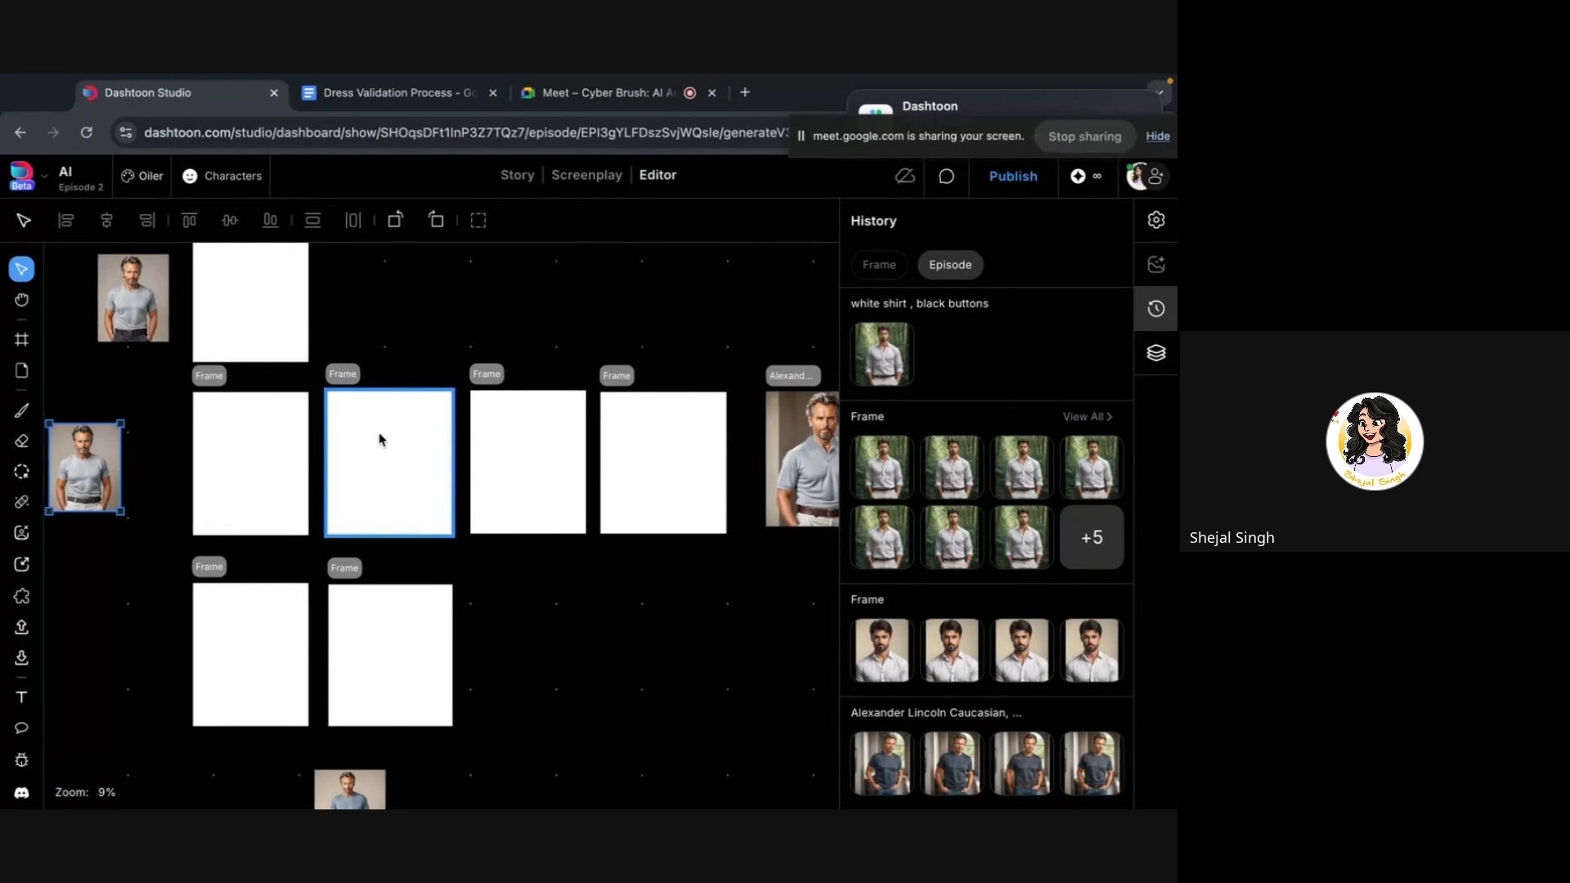
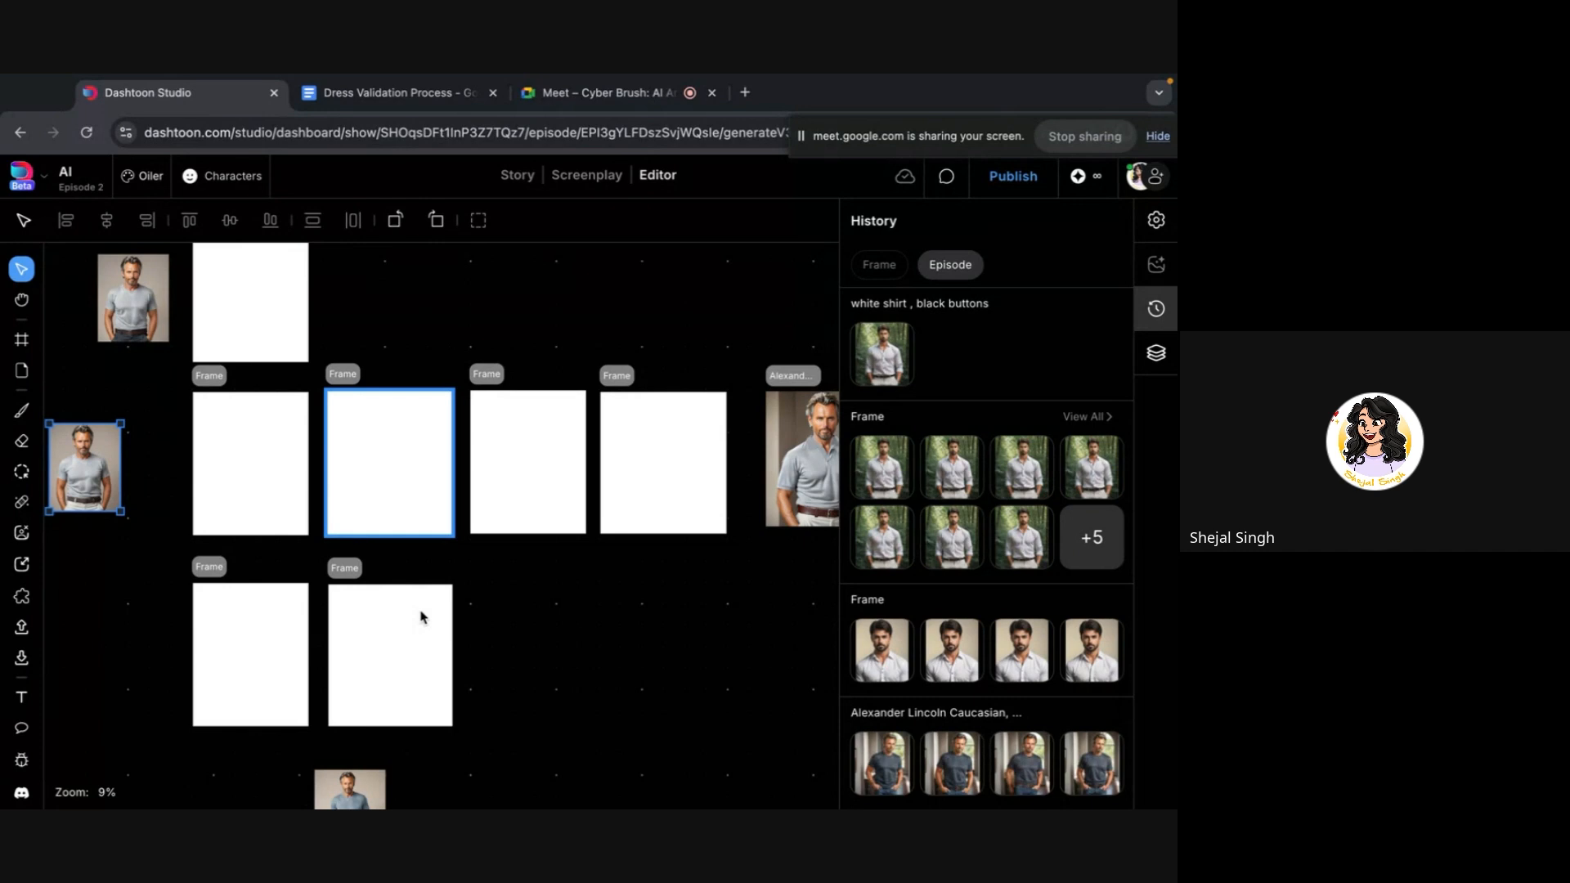
Select the first frame of the gown group's upper row and read the dress and shoe details in its generation prompt
click(565, 665)
scroll(564, 666, down, 3)
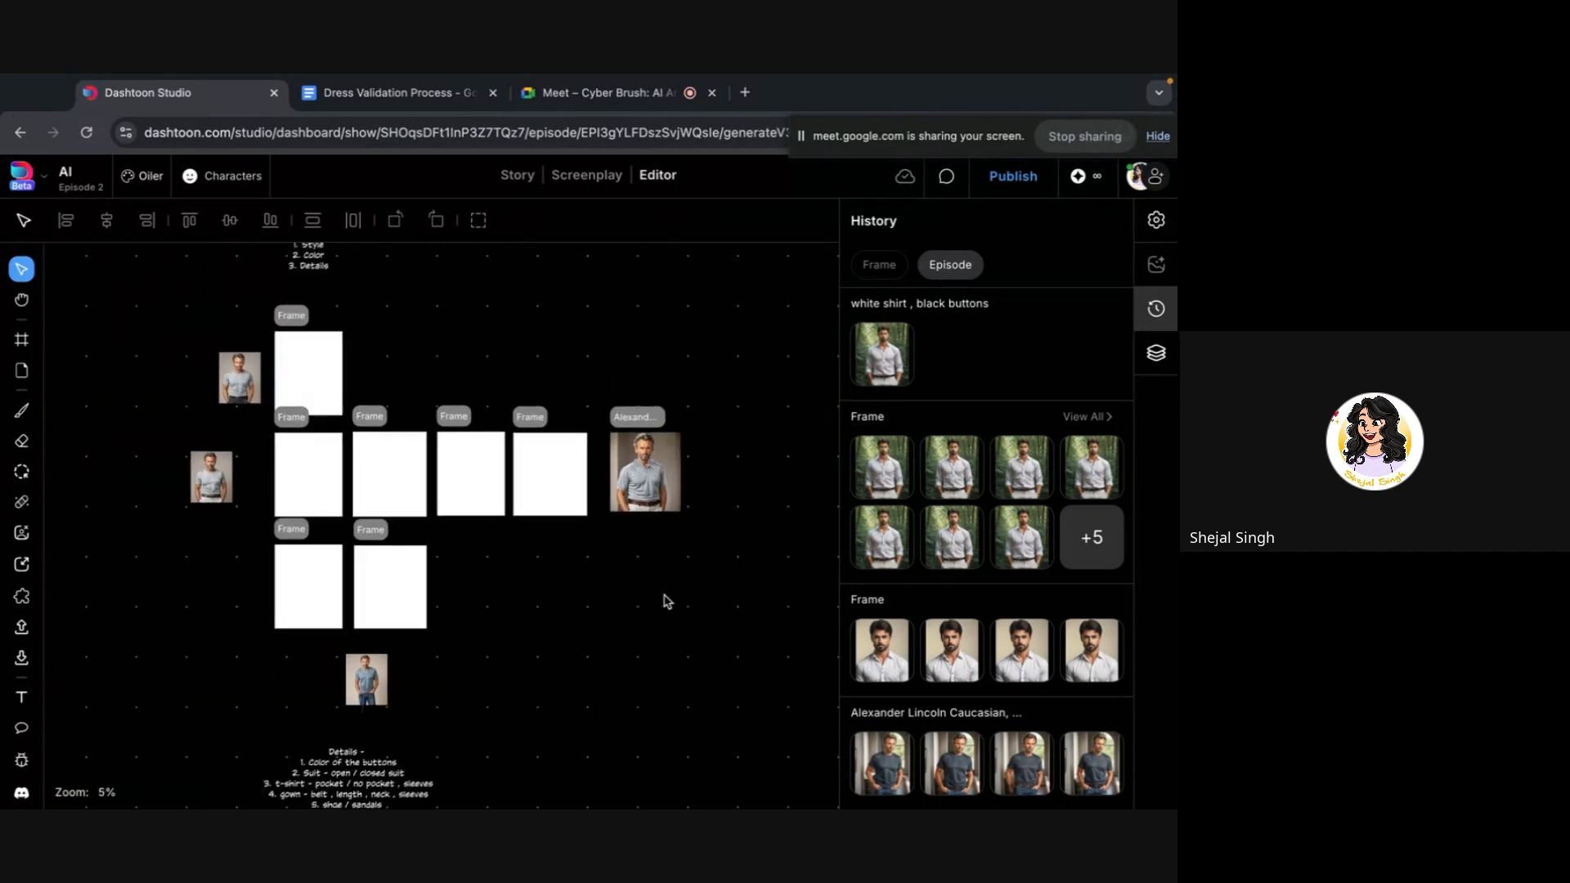
scroll(663, 596, right, 10)
scroll(667, 601, up, 4)
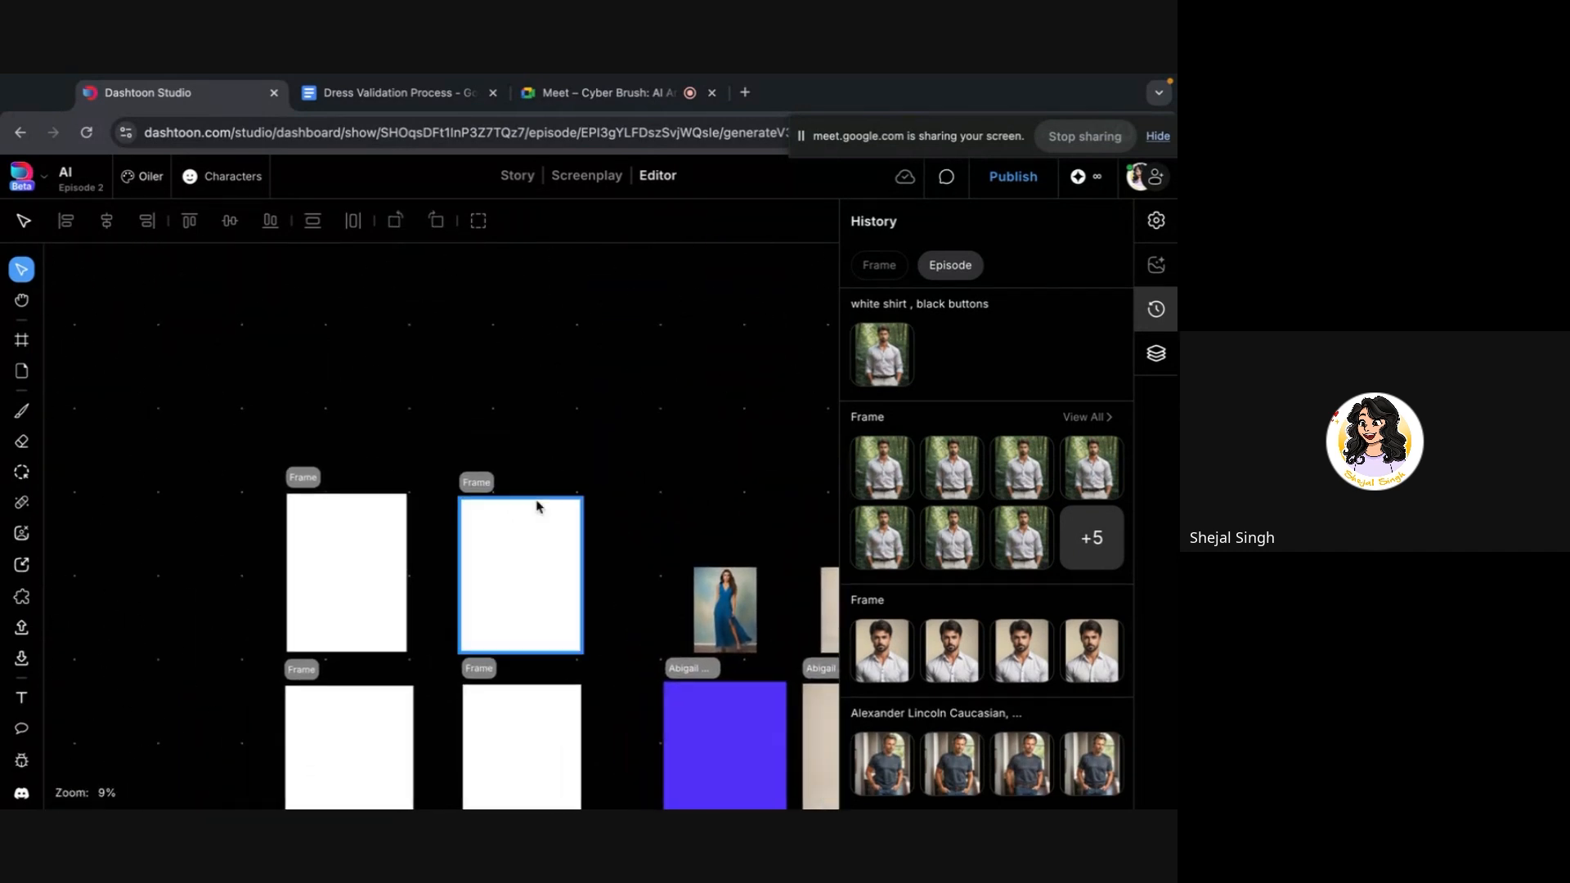
click(364, 565)
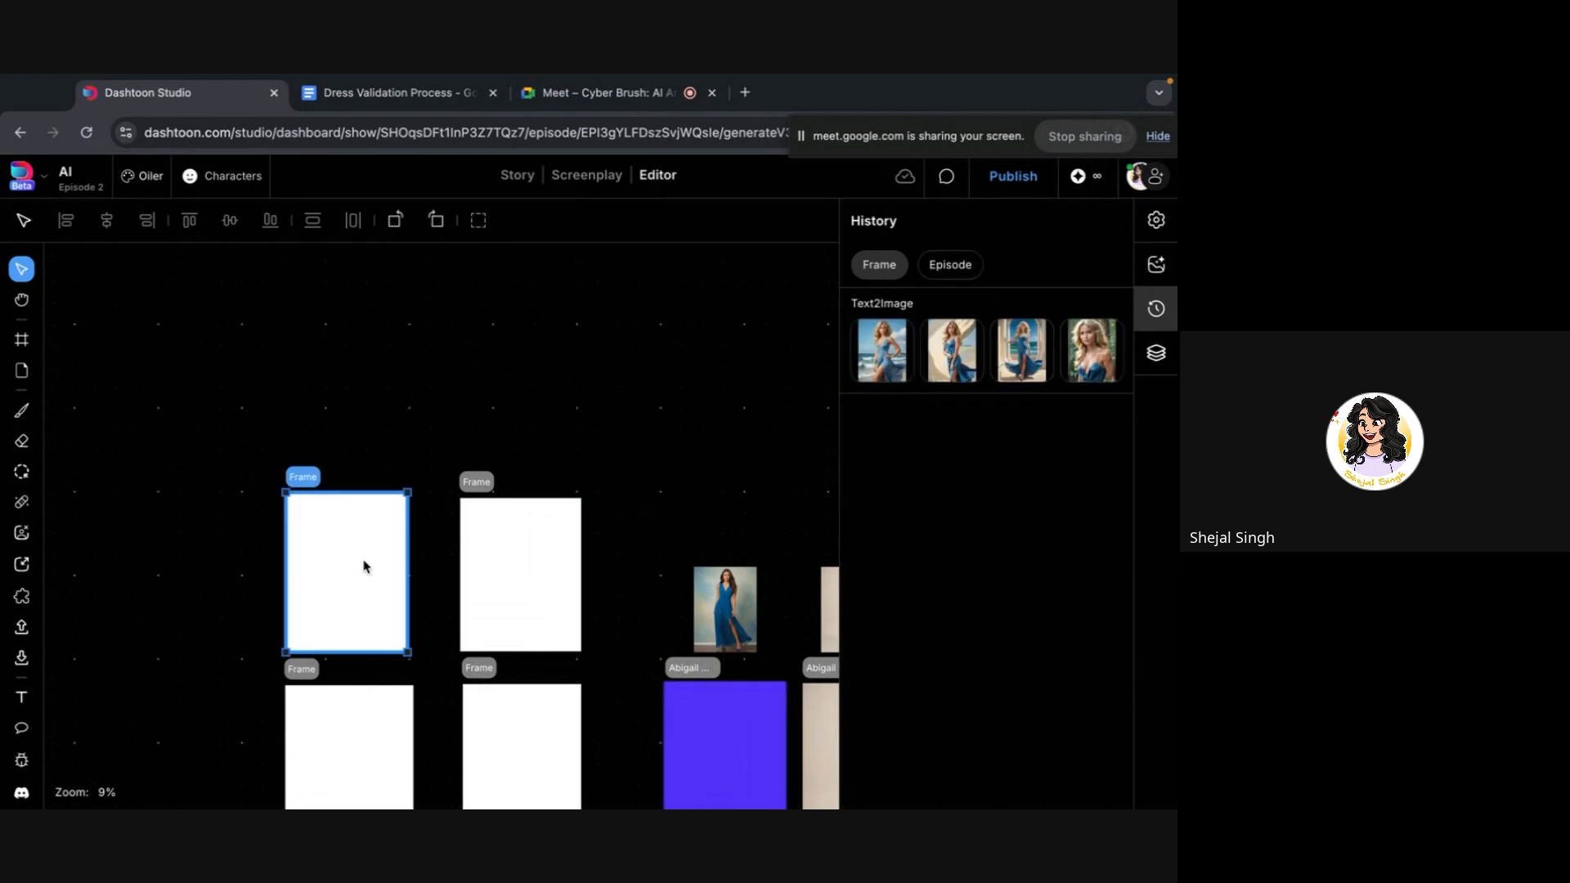
scroll(365, 565, up, 3)
click(1155, 264)
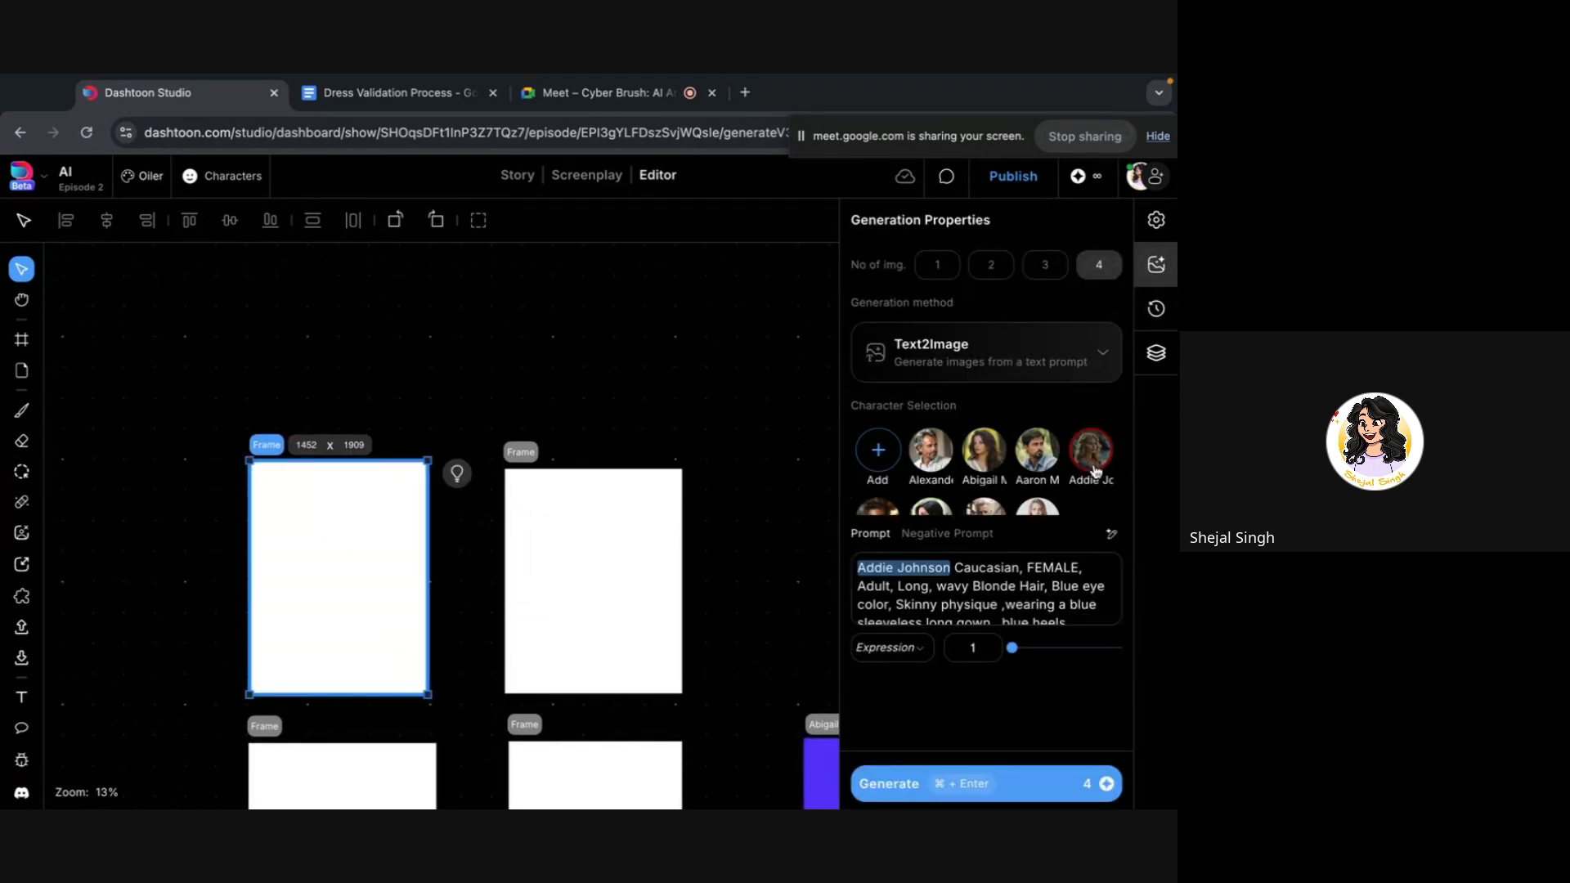
click(1014, 603)
scroll(1015, 604, down, 1)
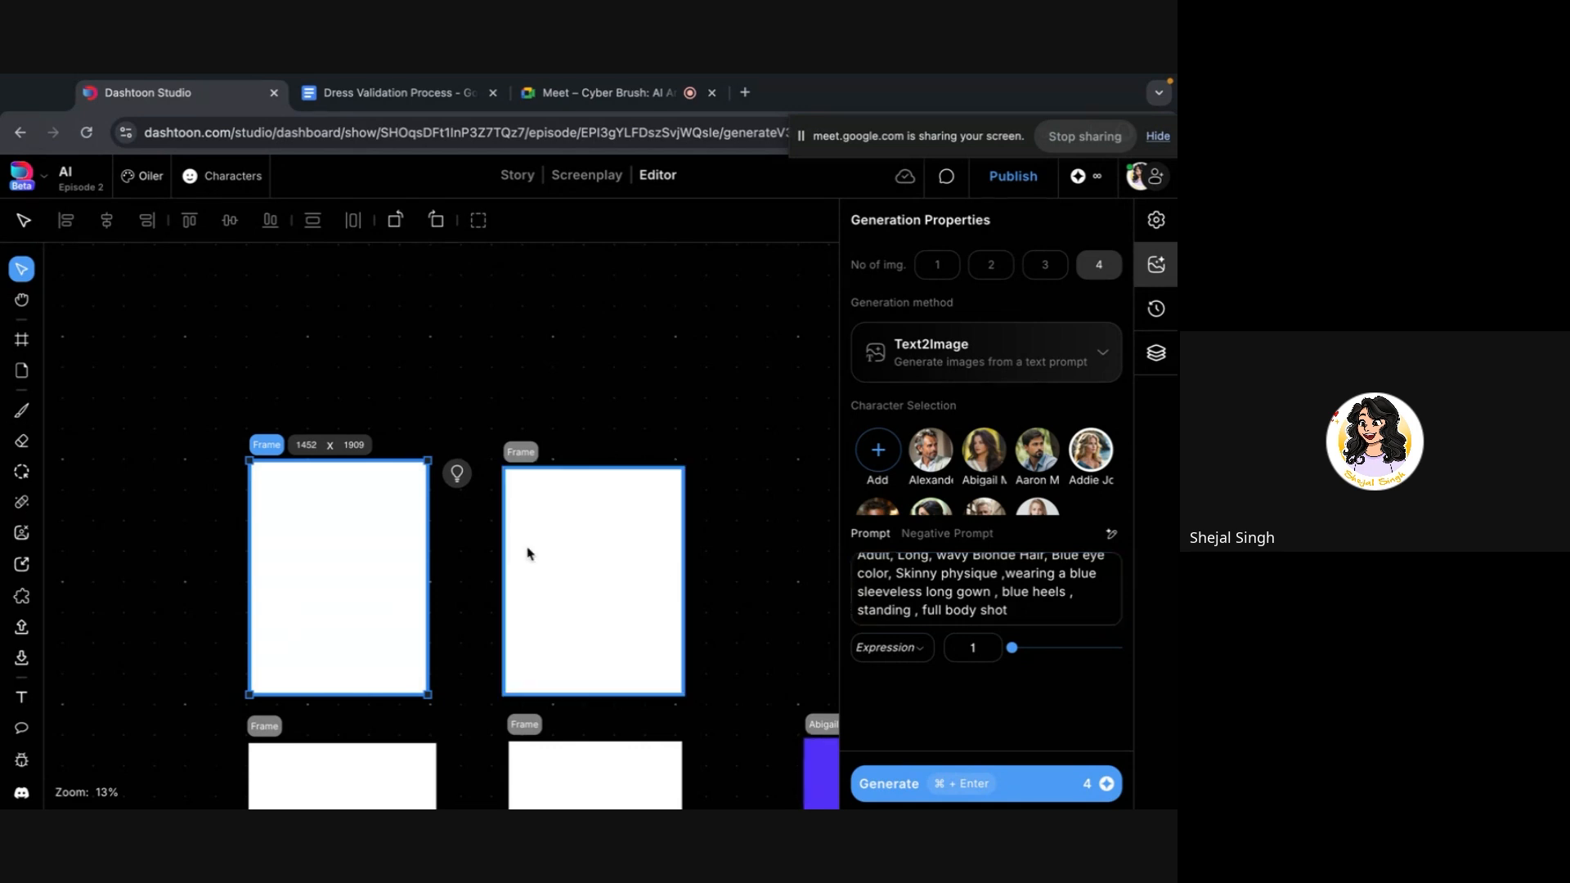
scroll(132, 502, down, 3)
scroll(135, 506, down, 2)
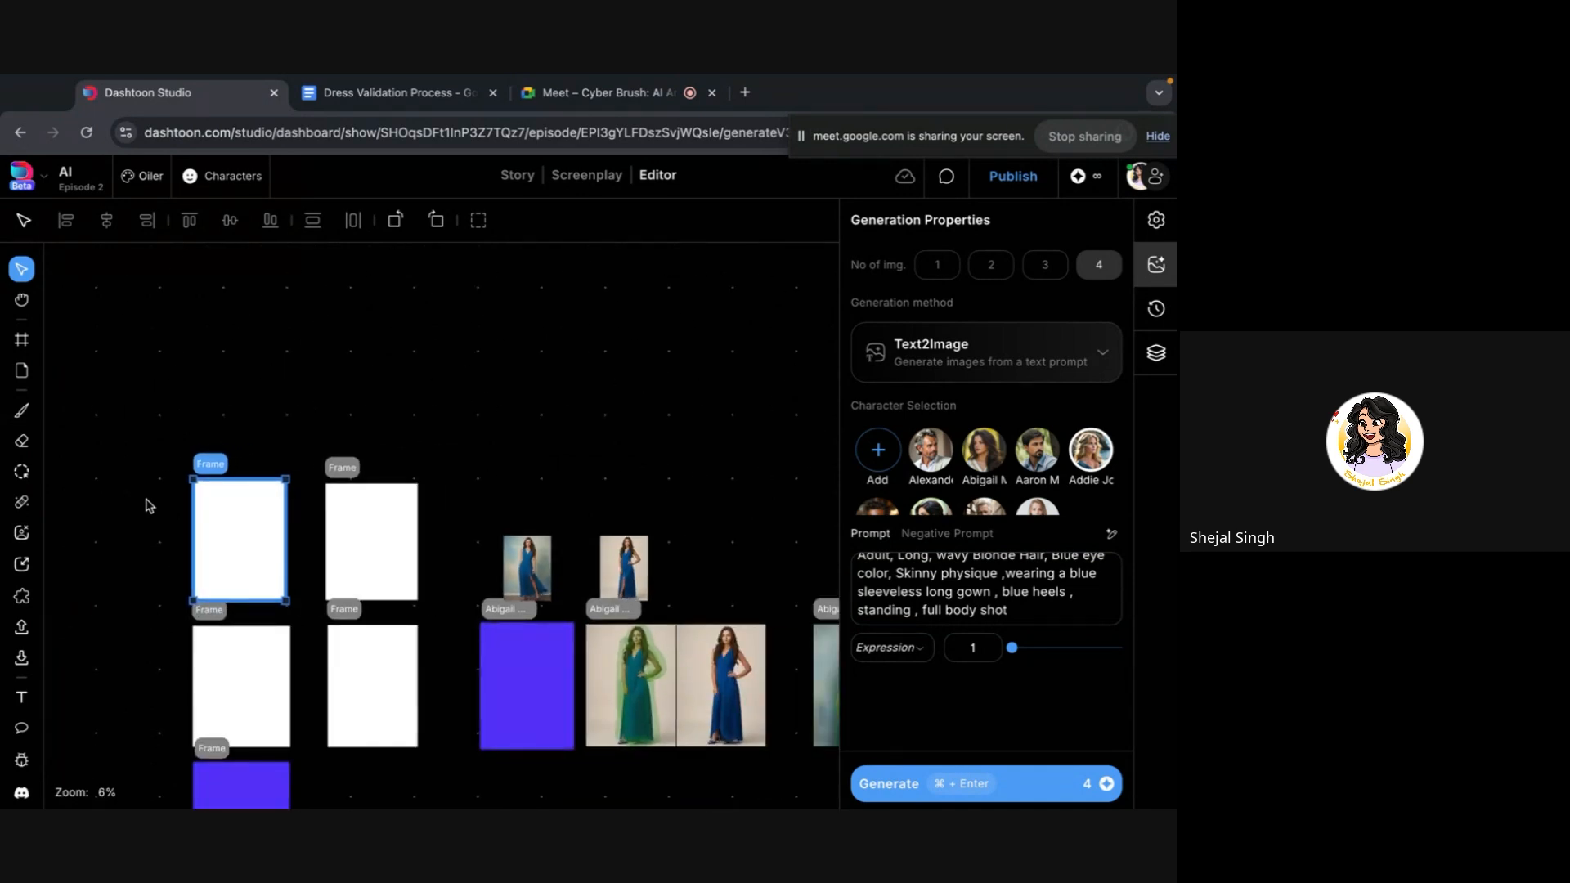
scroll(147, 505, left, 7)
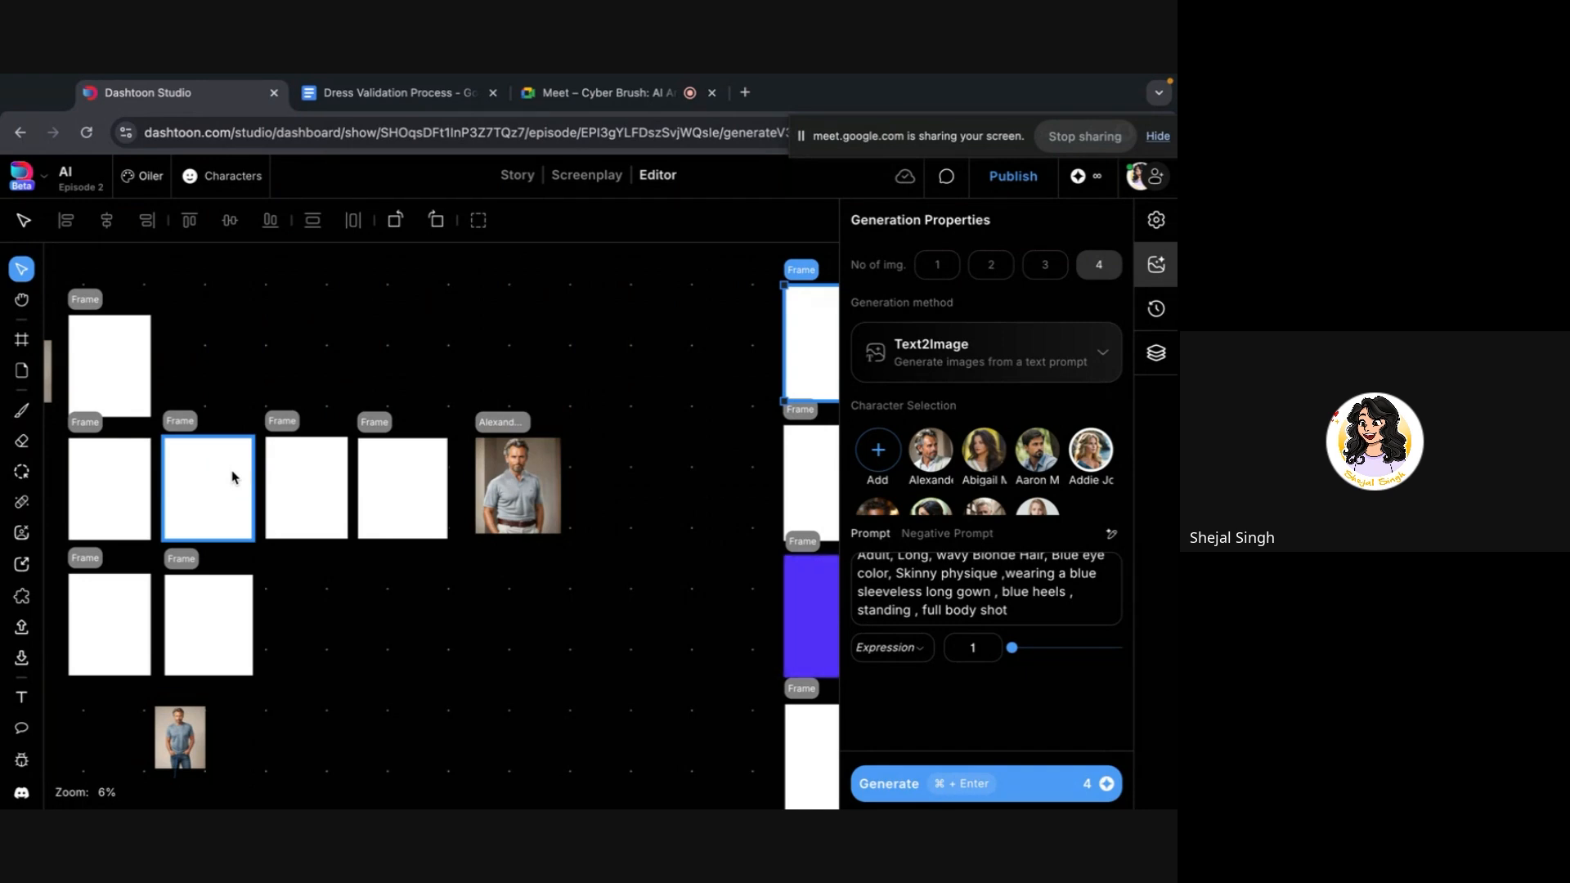
scroll(582, 347, right, 5)
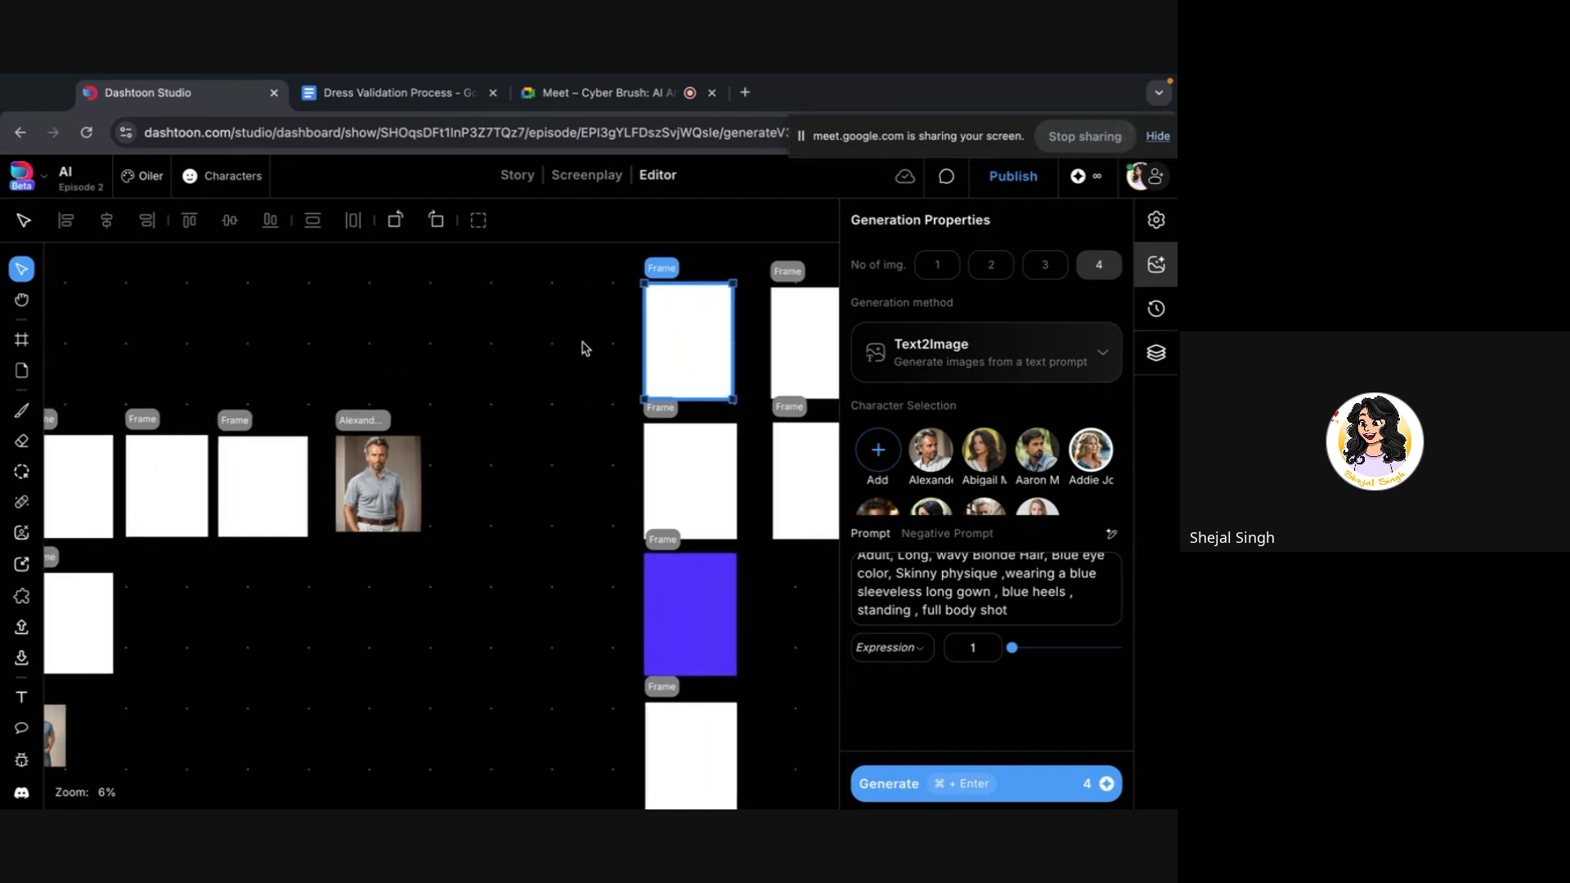
scroll(491, 395, up, 2)
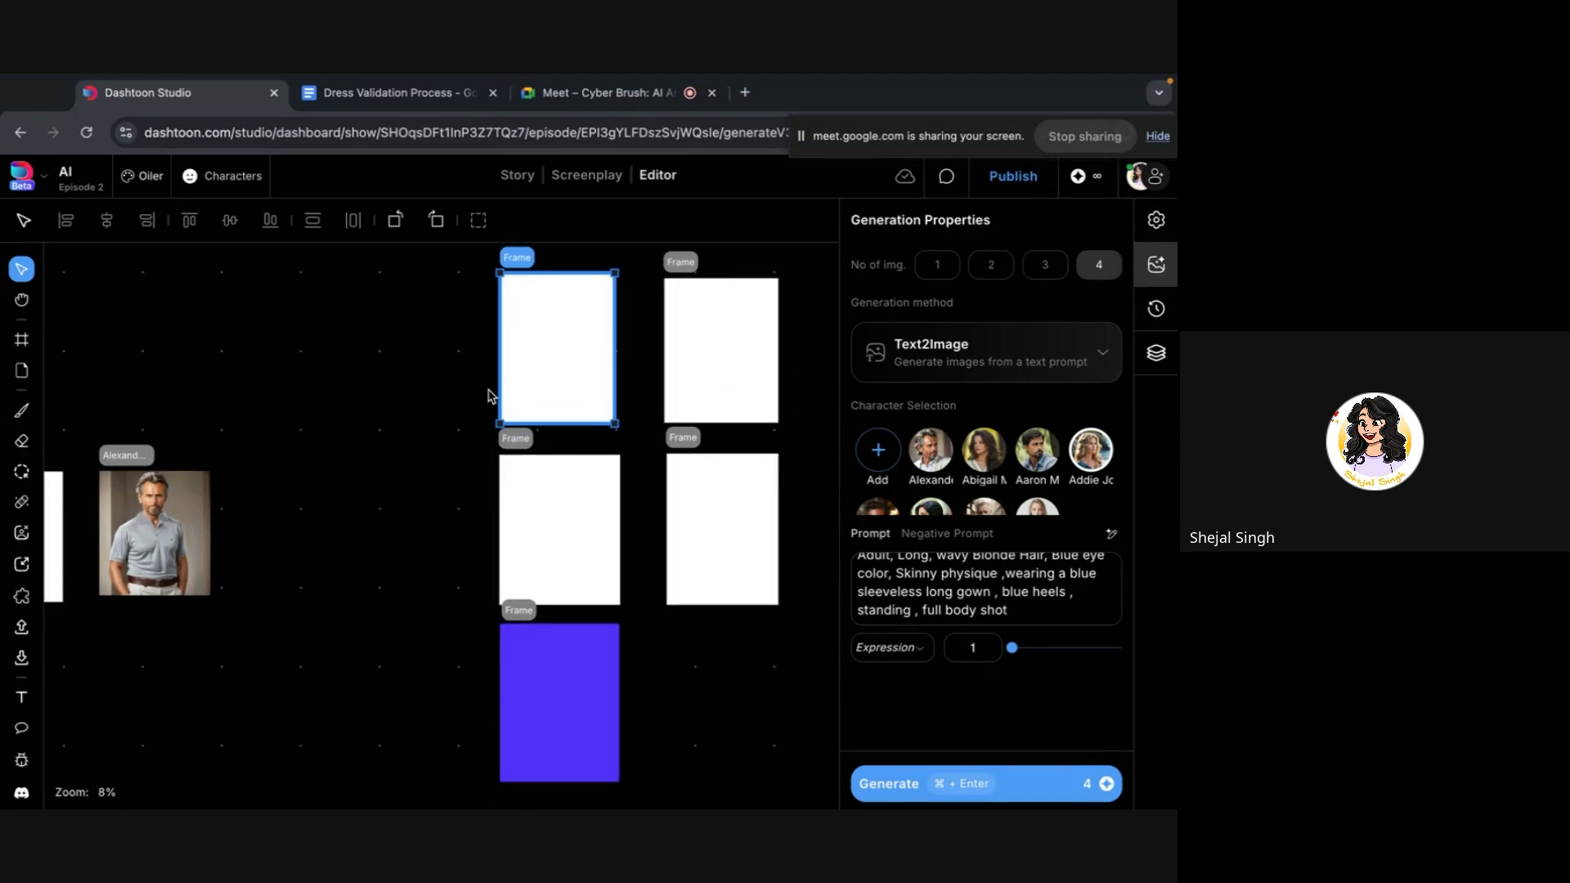
scroll(528, 481, up, 3)
scroll(529, 482, right, 3)
Check the gown prompts of the upper row's two frames and bring up the first frame's generation history
click(1074, 574)
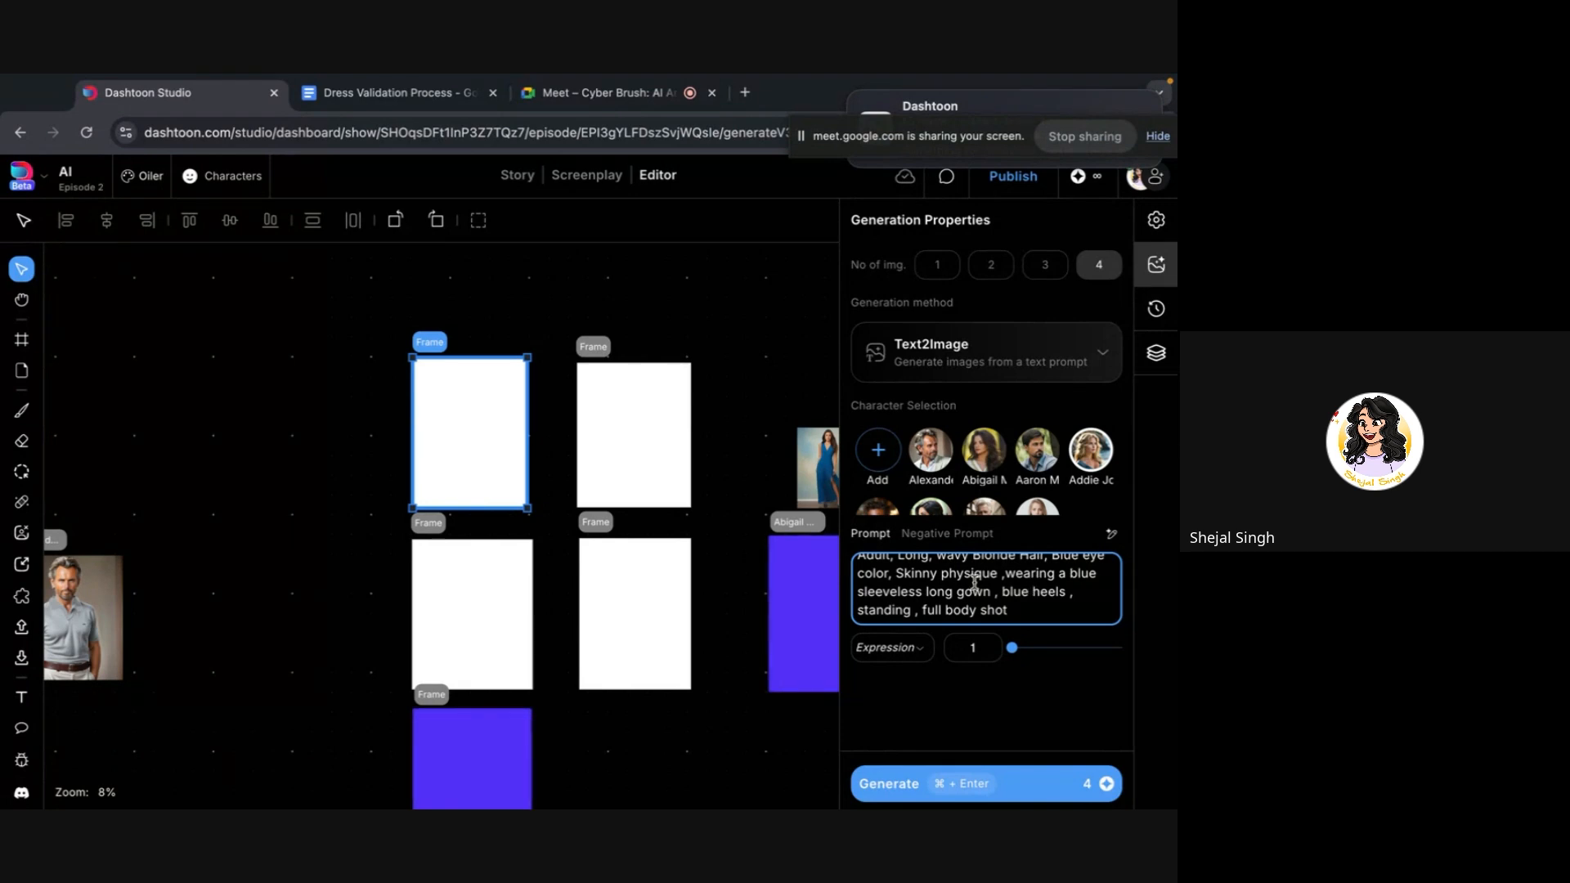
scroll(561, 333, up, 5)
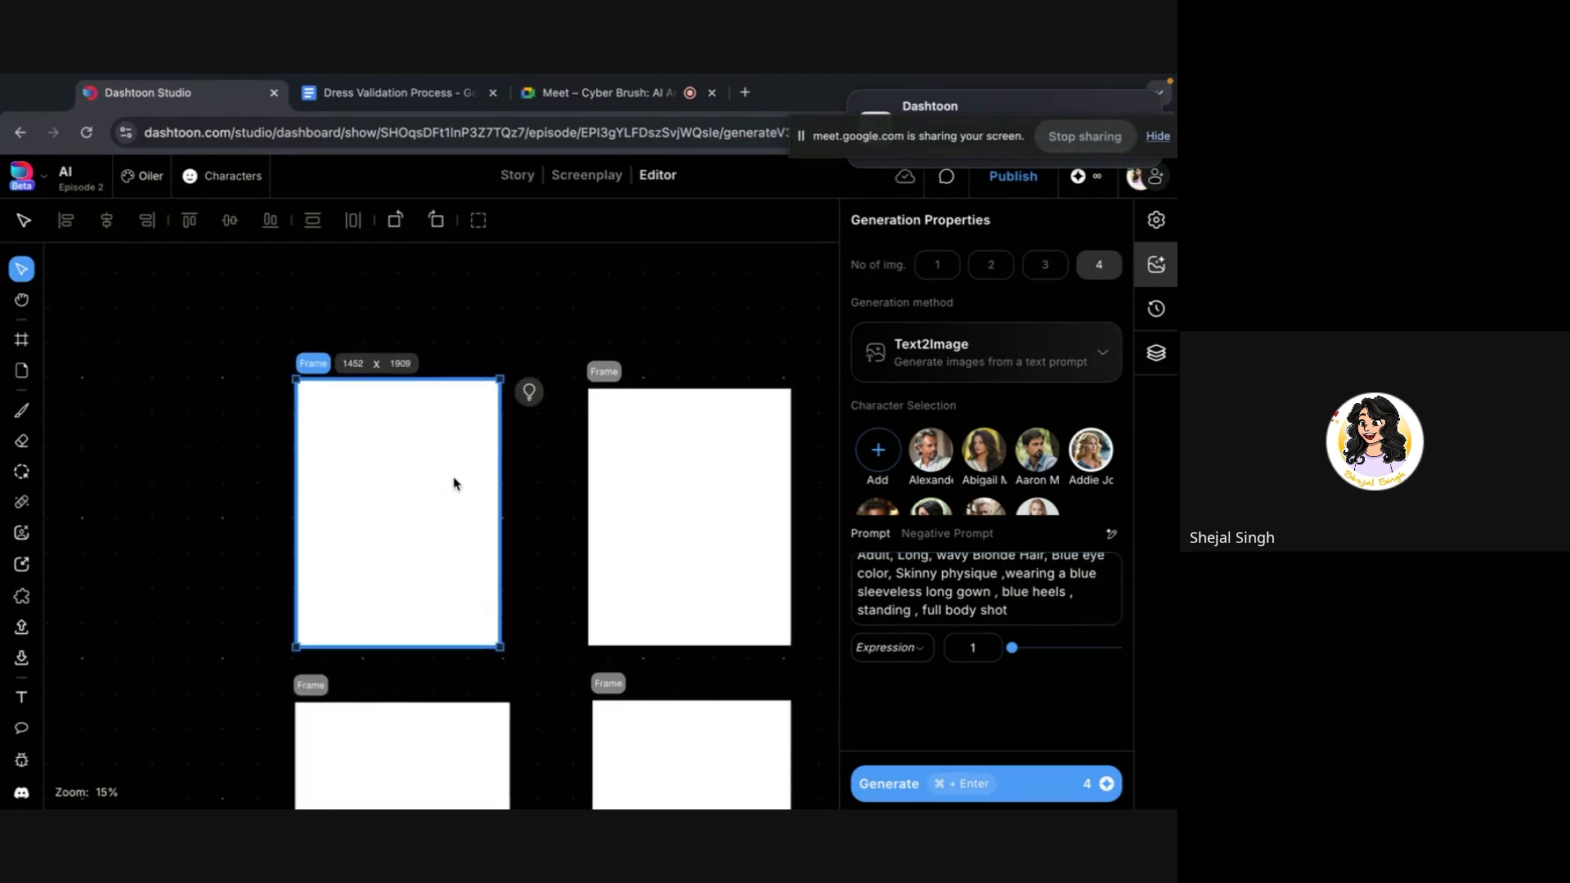
click(680, 453)
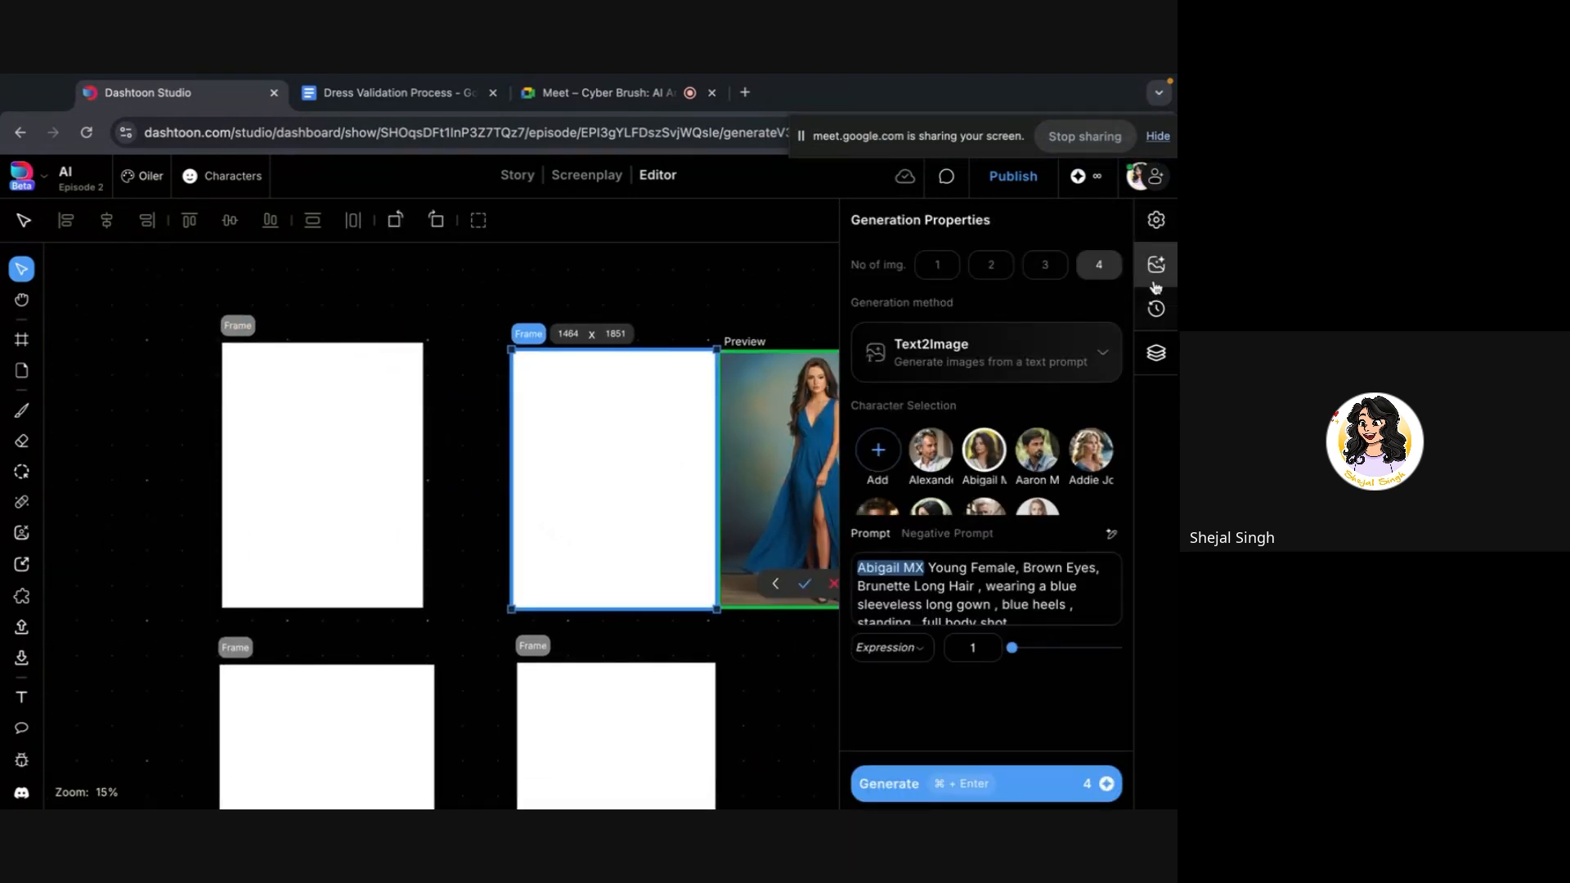
click(1156, 306)
click(361, 438)
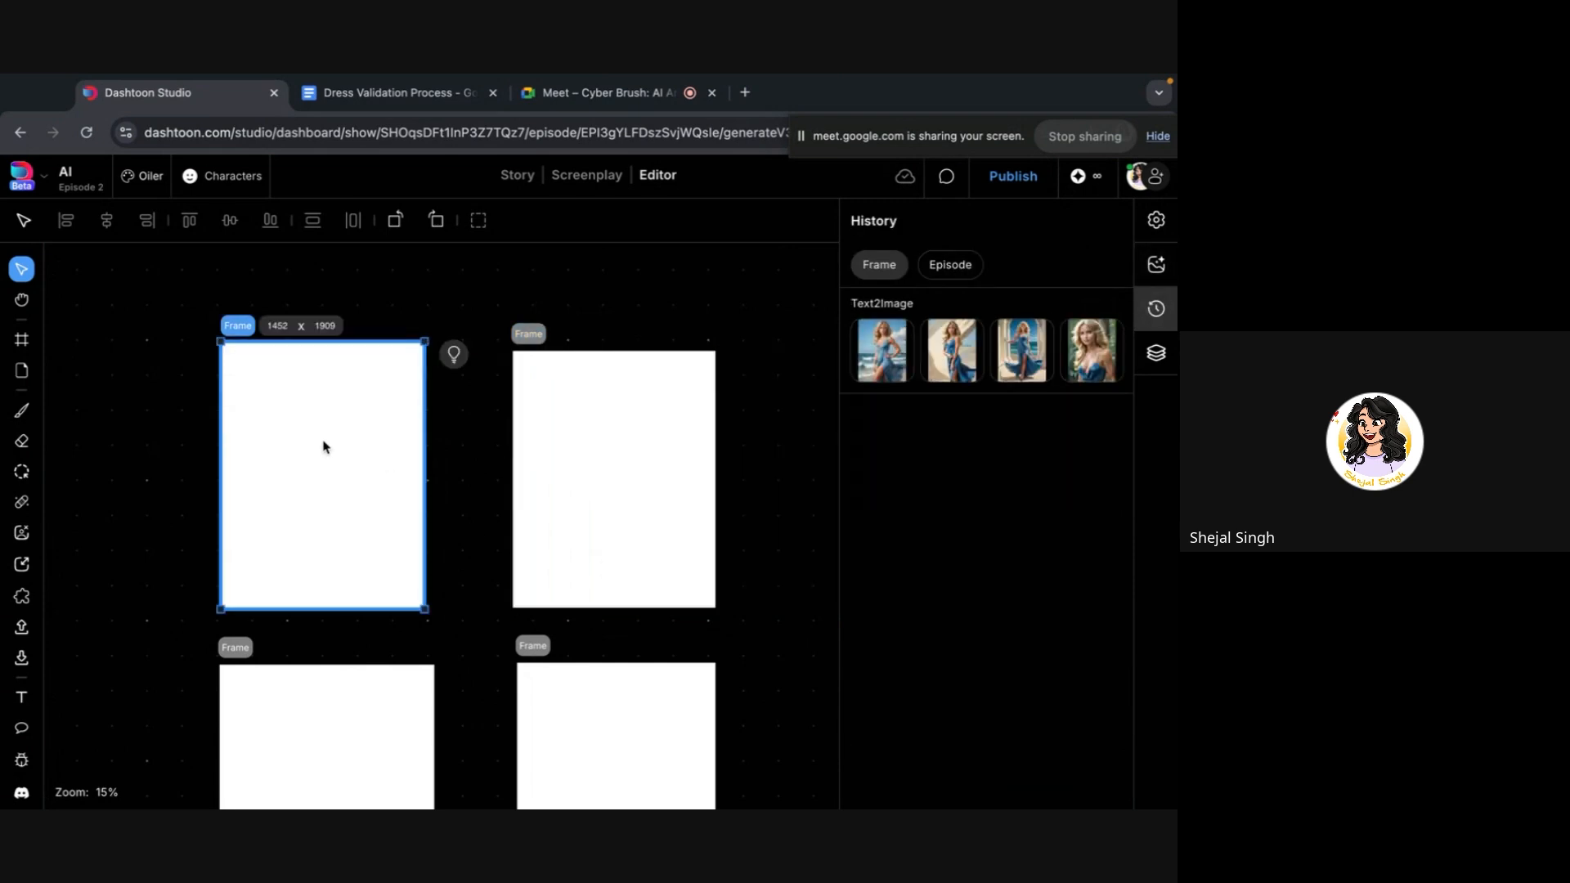
Compare all four Text2Image results of the upper row's first frame with the prompted blue sleeveless long gown and blue heels
click(875, 346)
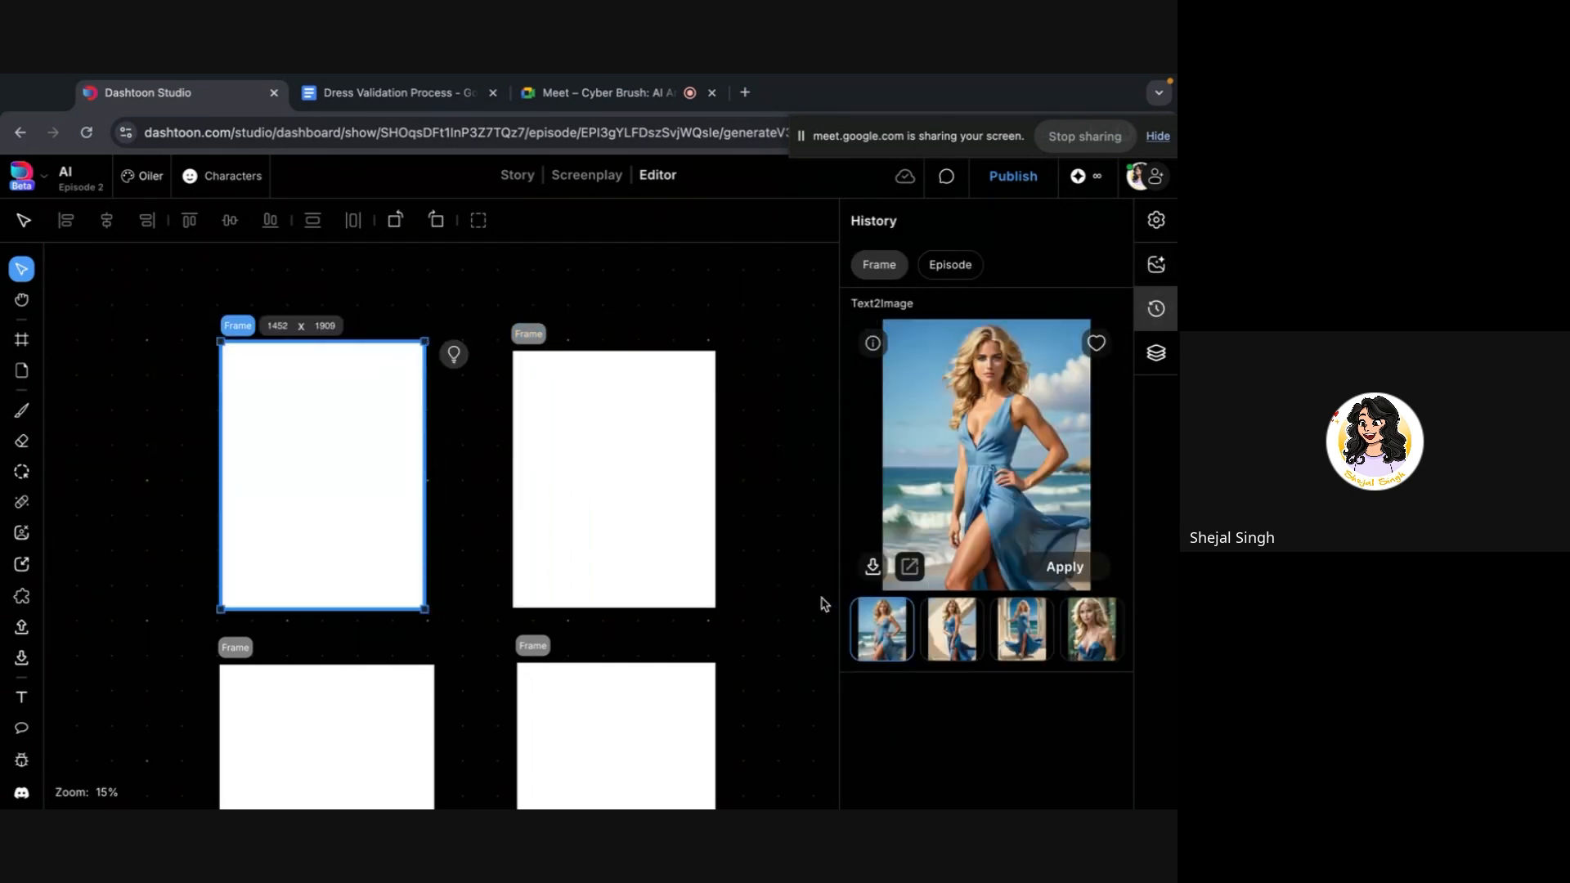
click(937, 660)
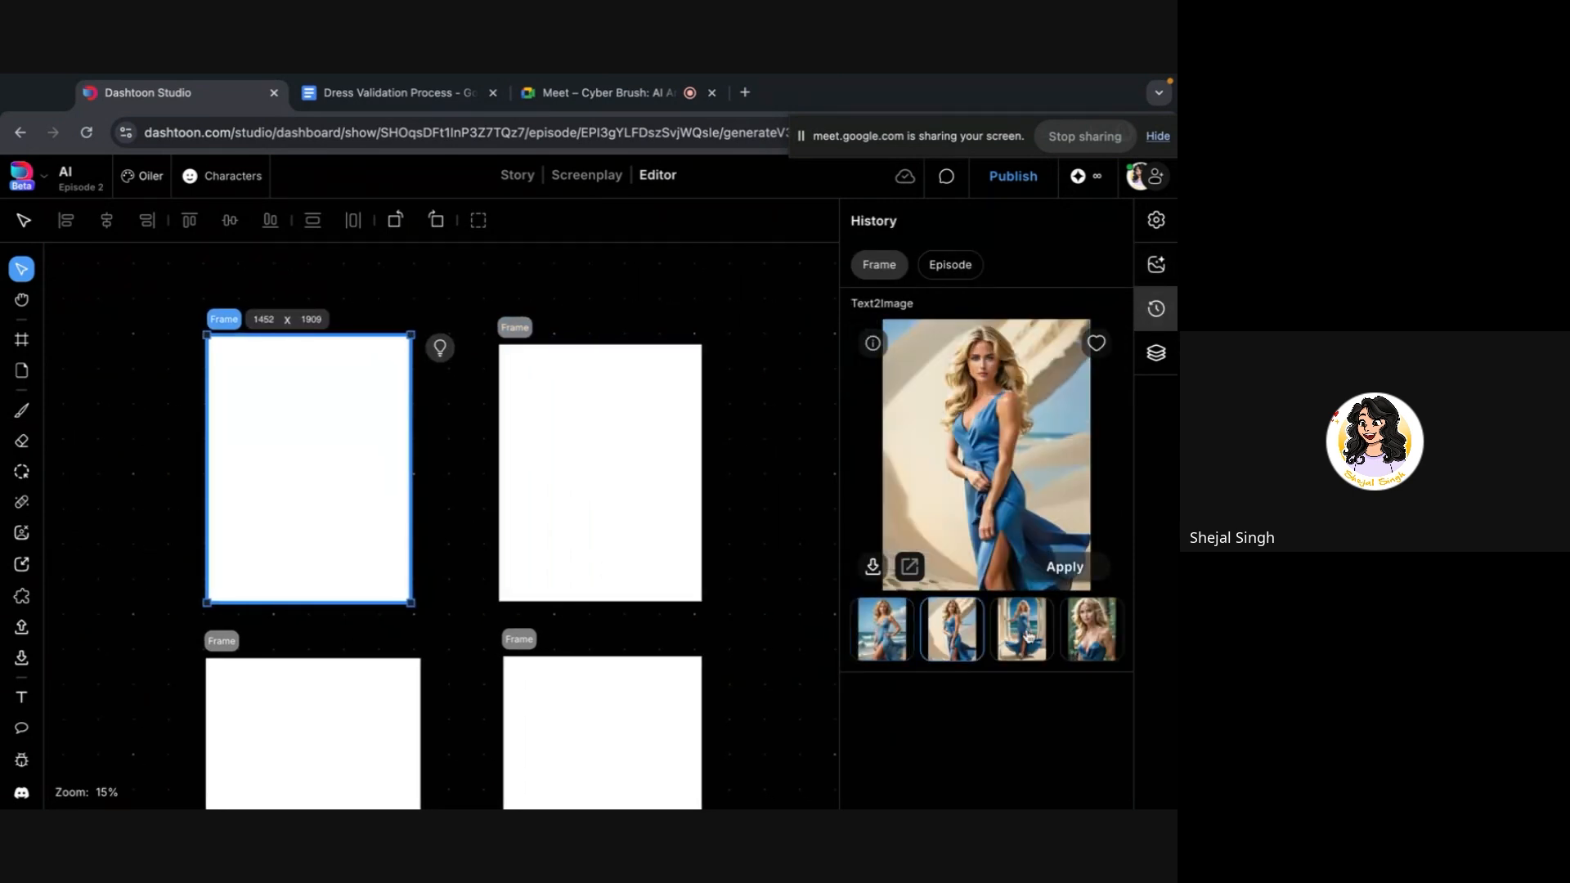
click(1029, 637)
click(1089, 627)
click(870, 632)
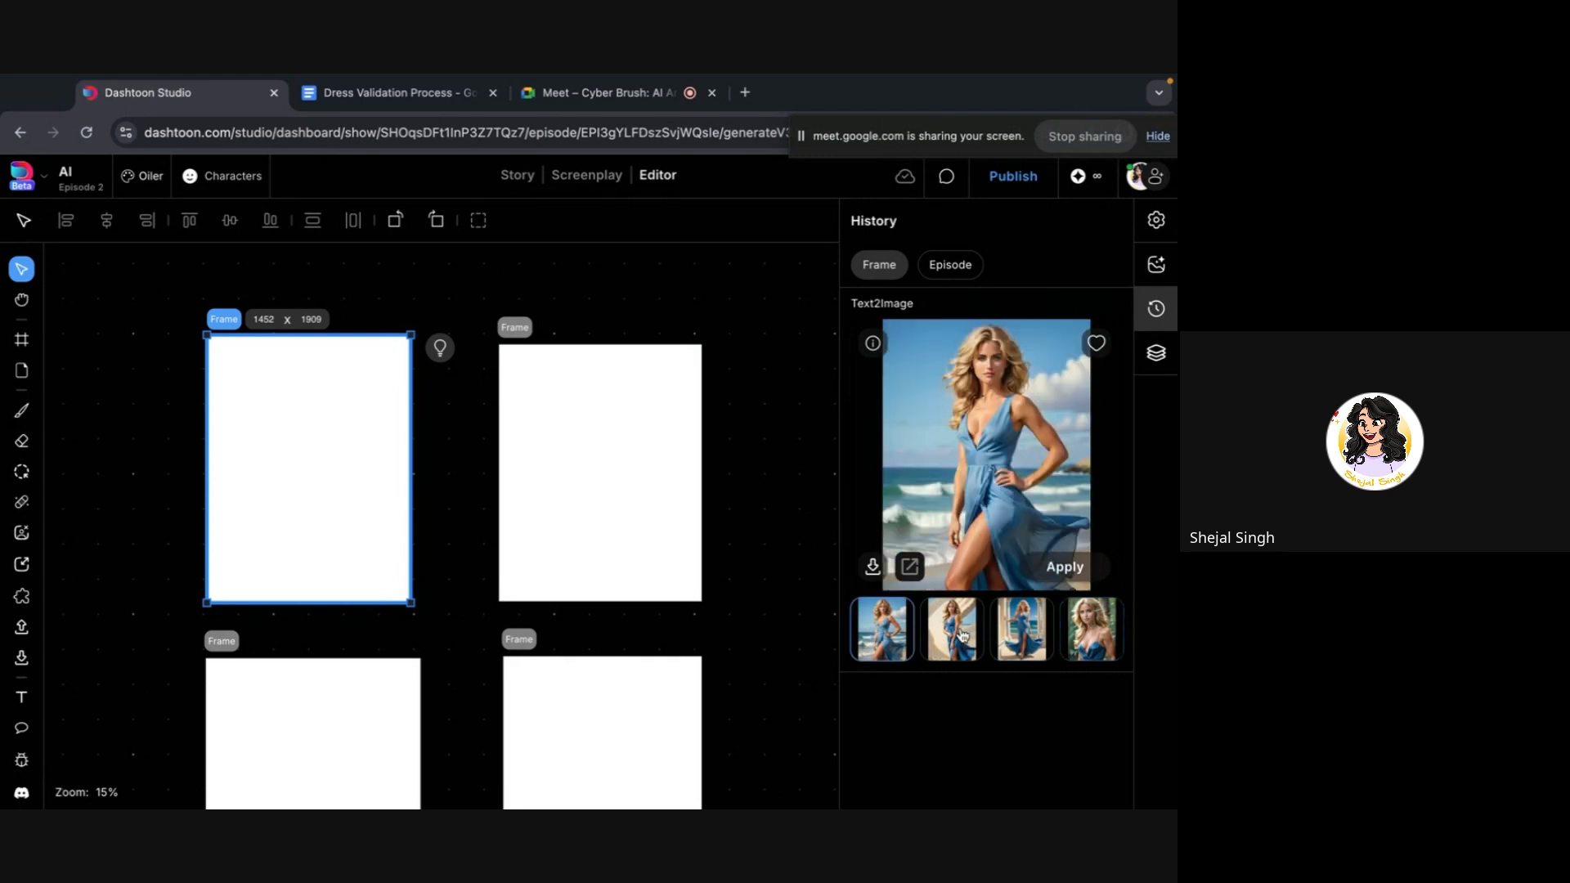
click(962, 636)
click(1026, 648)
click(1093, 644)
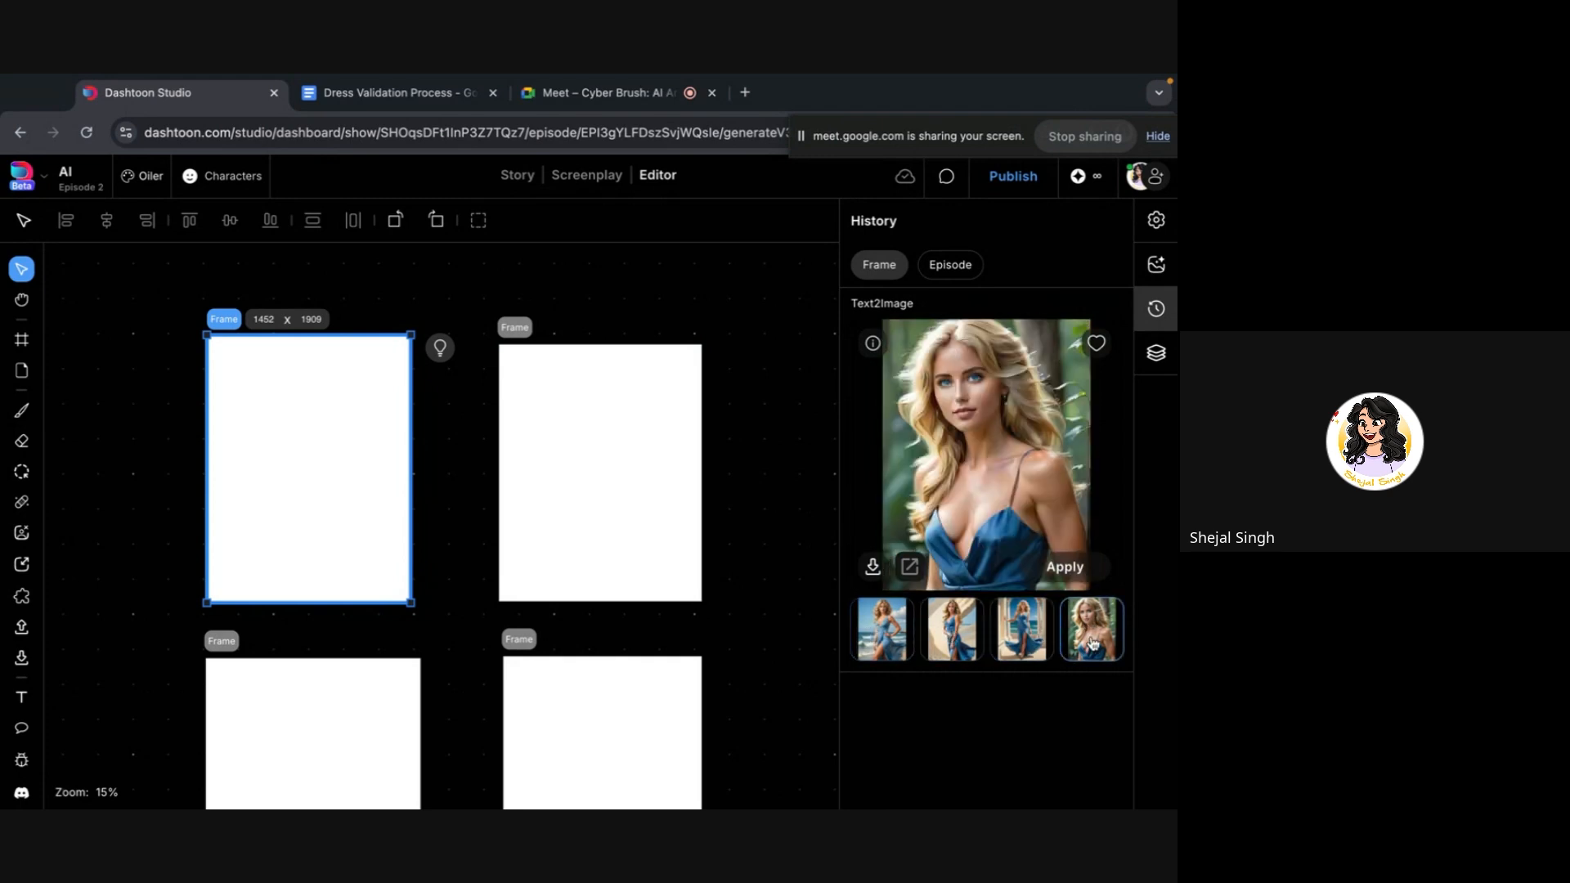
Recheck the four blonde character images for consistent gown style, colour and full body framing
click(884, 621)
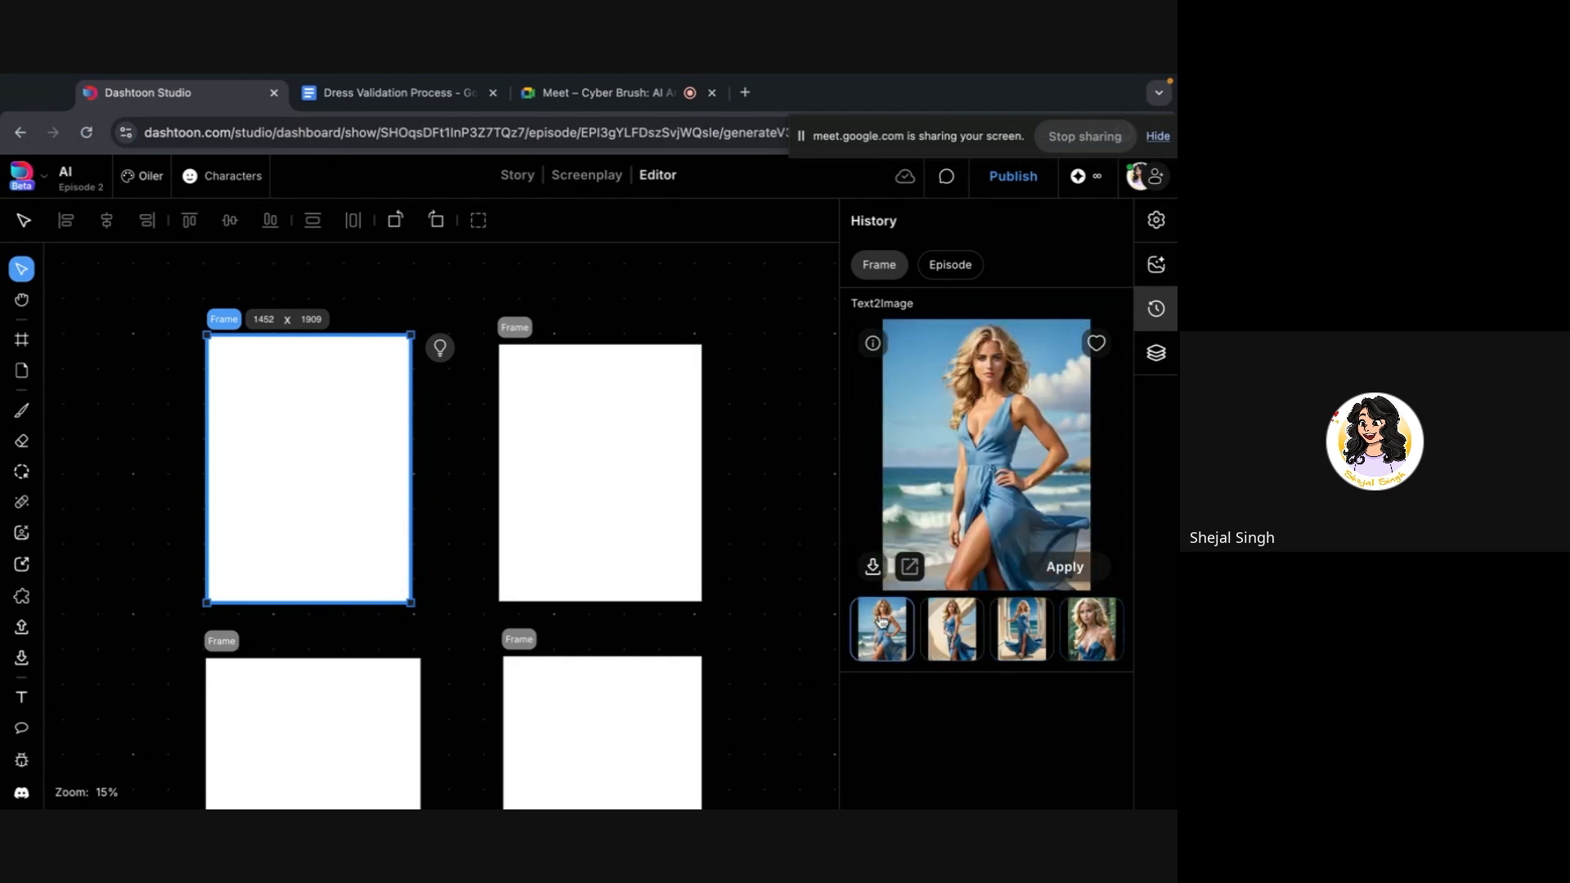
click(955, 630)
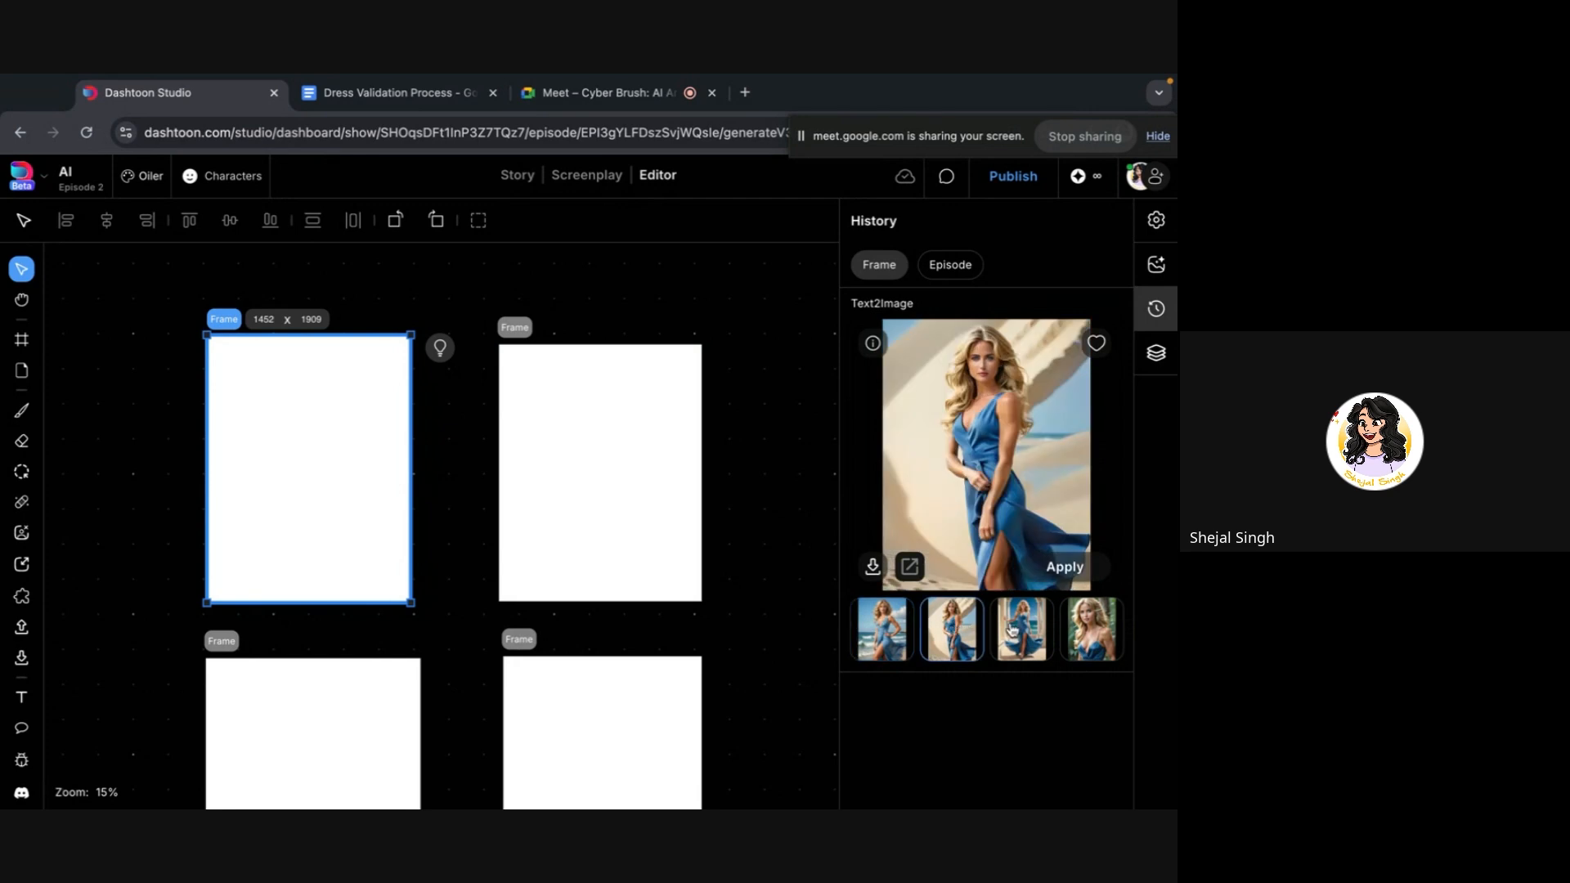
click(1011, 630)
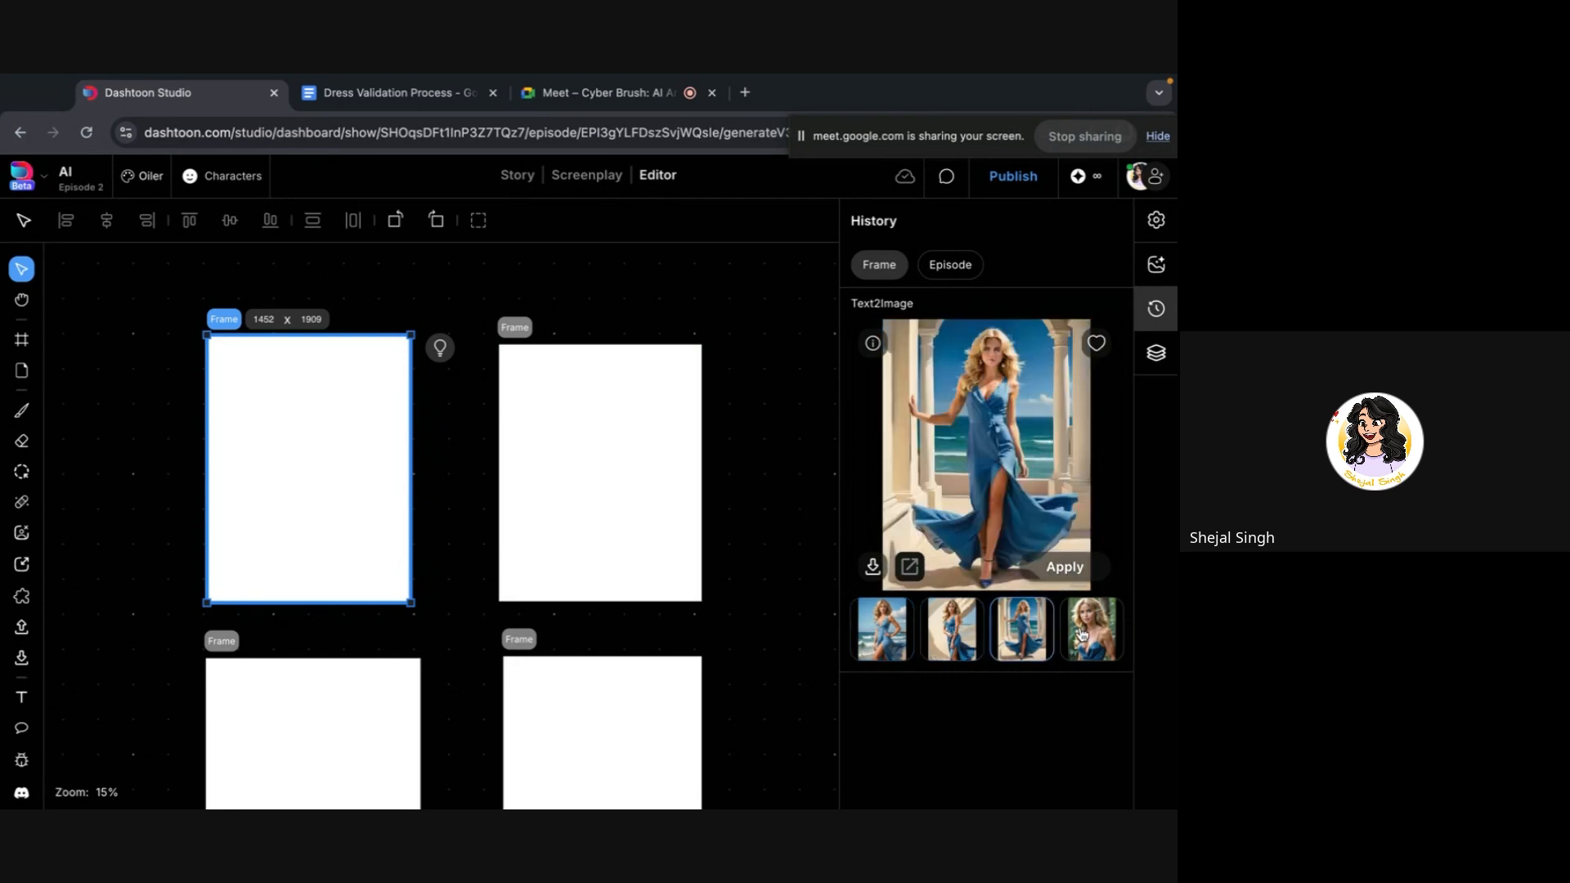
click(1081, 633)
click(901, 620)
click(951, 629)
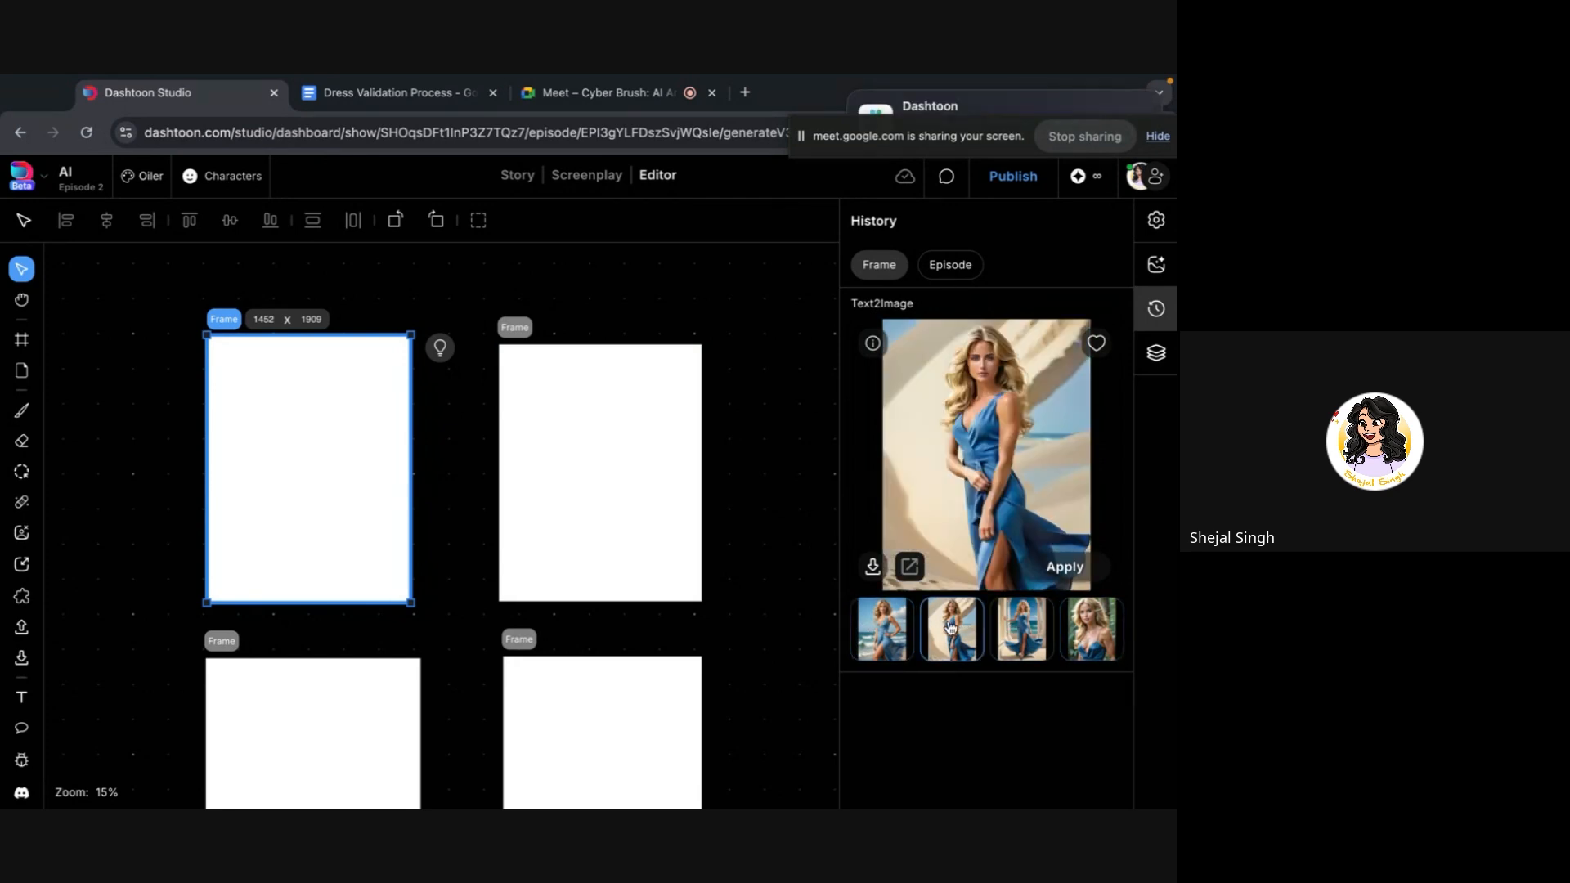
click(1032, 632)
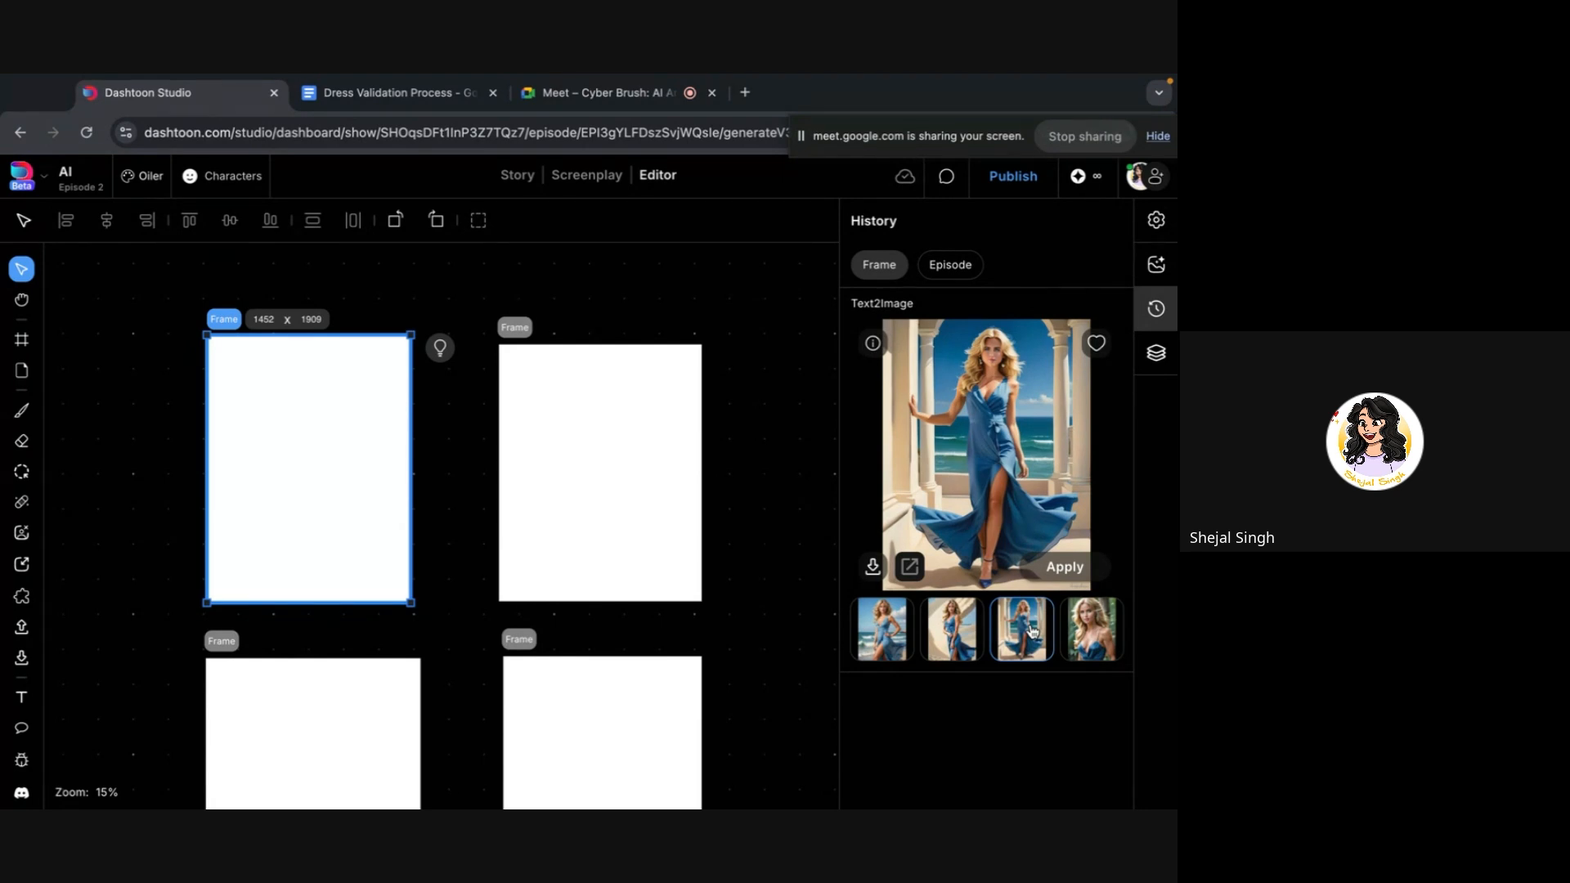
Compare the blue shade of the gown in the first and second images, leaving the frame deselected
click(874, 643)
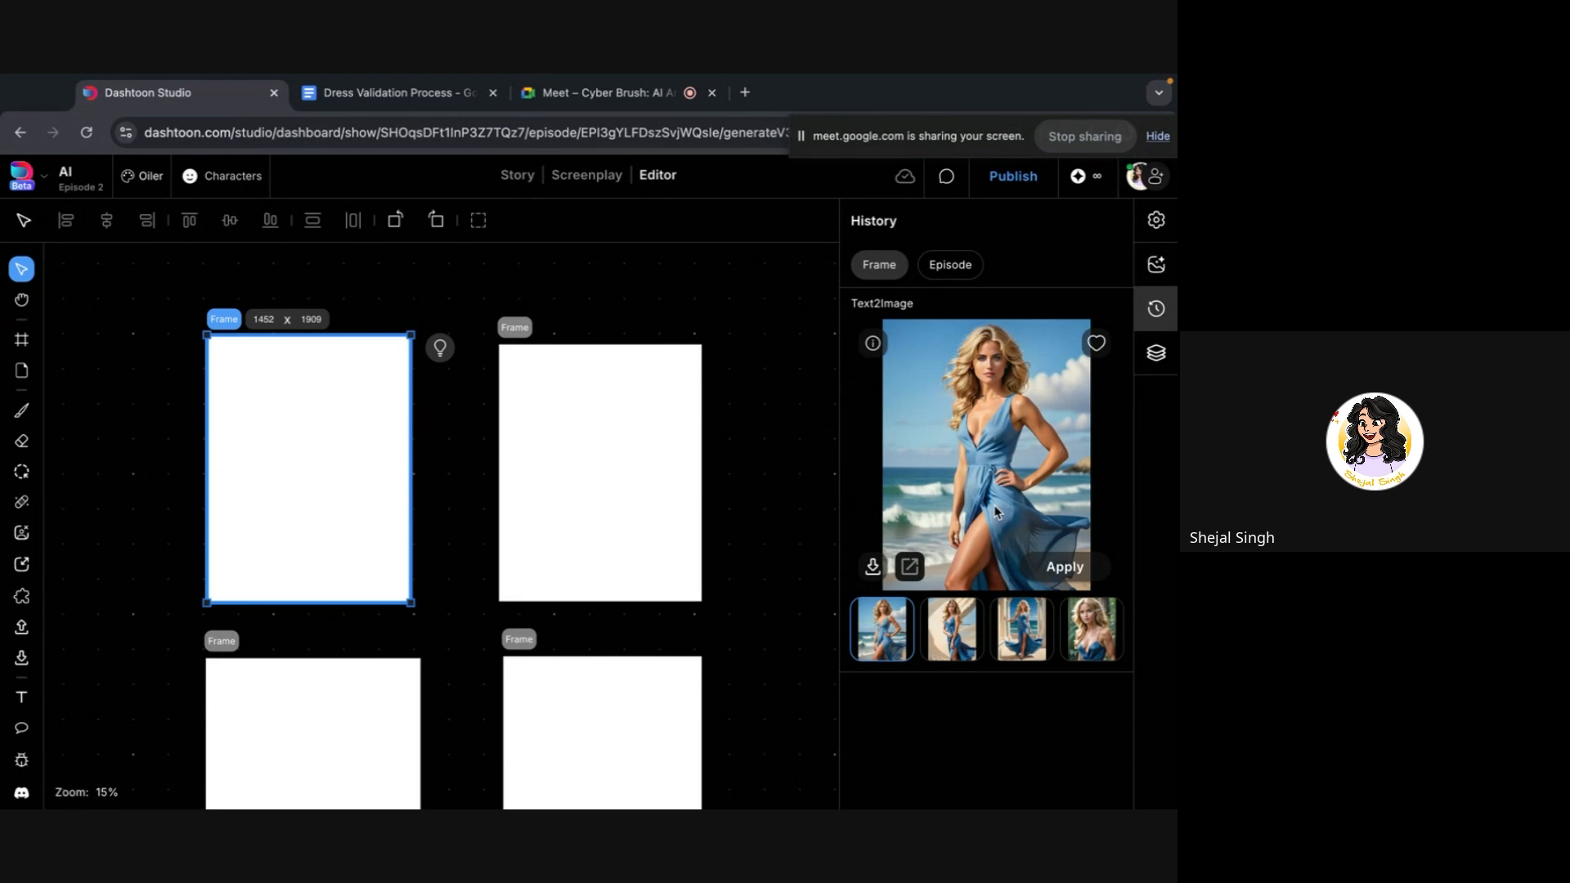
click(954, 652)
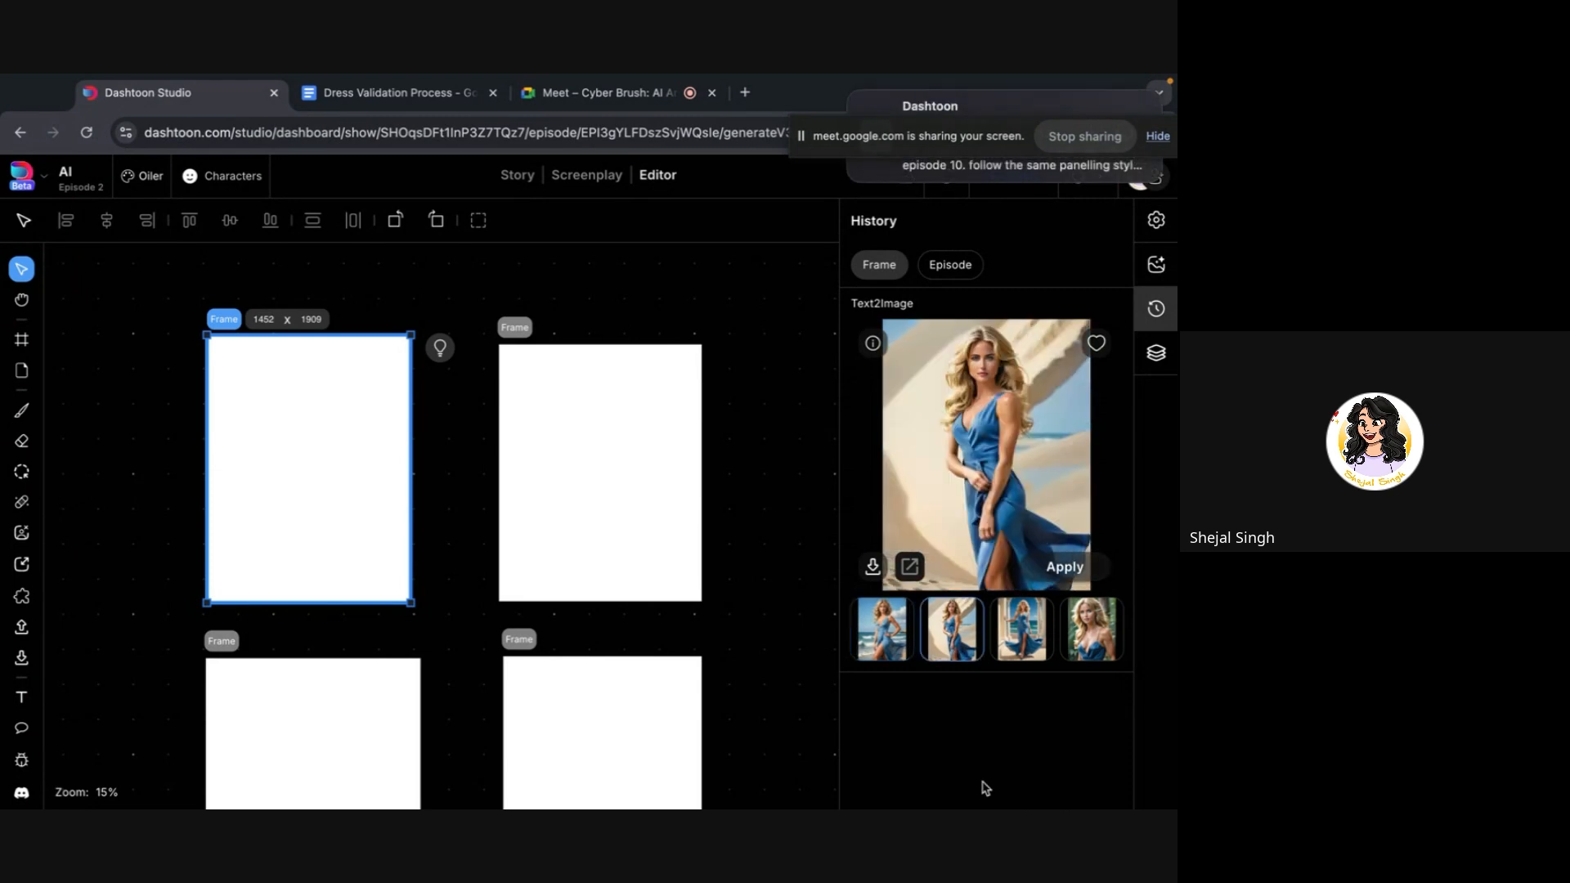
click(774, 641)
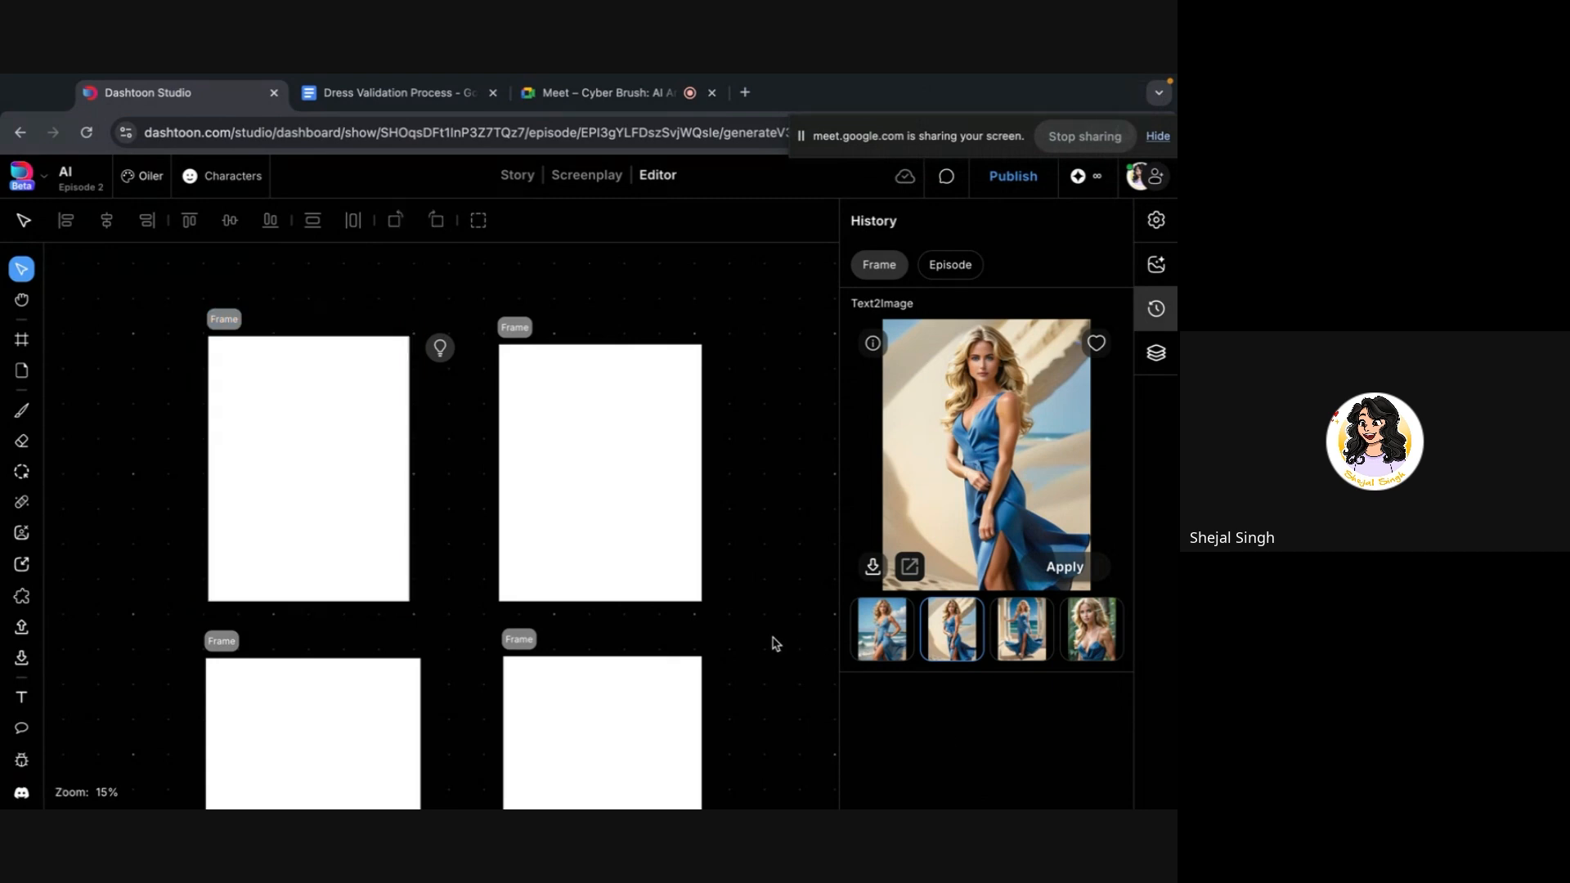
Select the first frame of the gown group's second row and check its history and generation prompt
scroll(596, 635, down, 3)
click(370, 548)
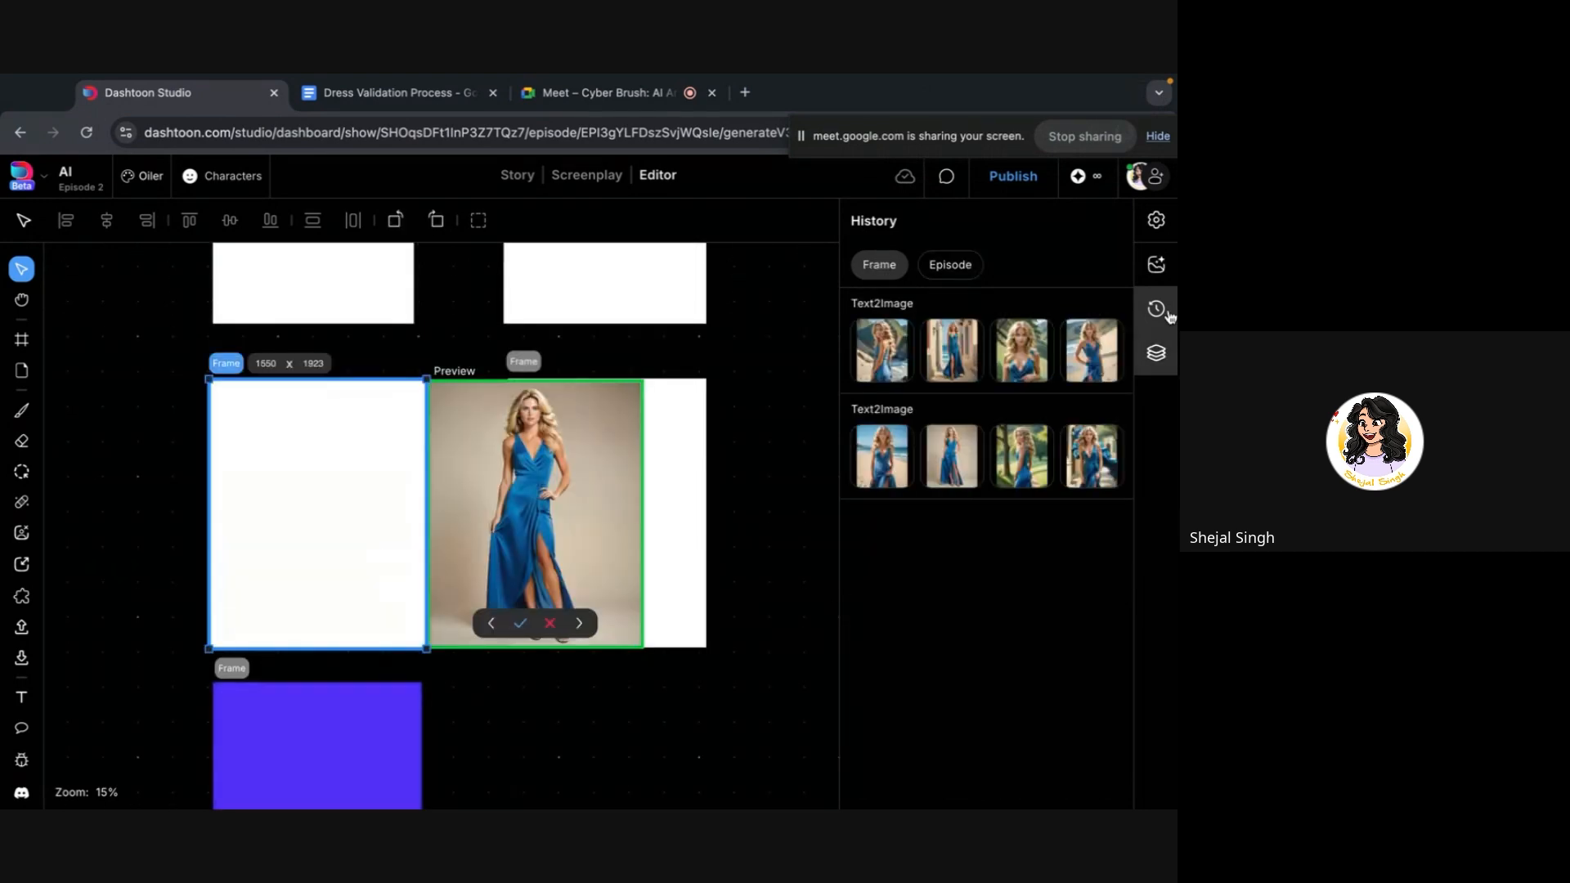
click(1157, 264)
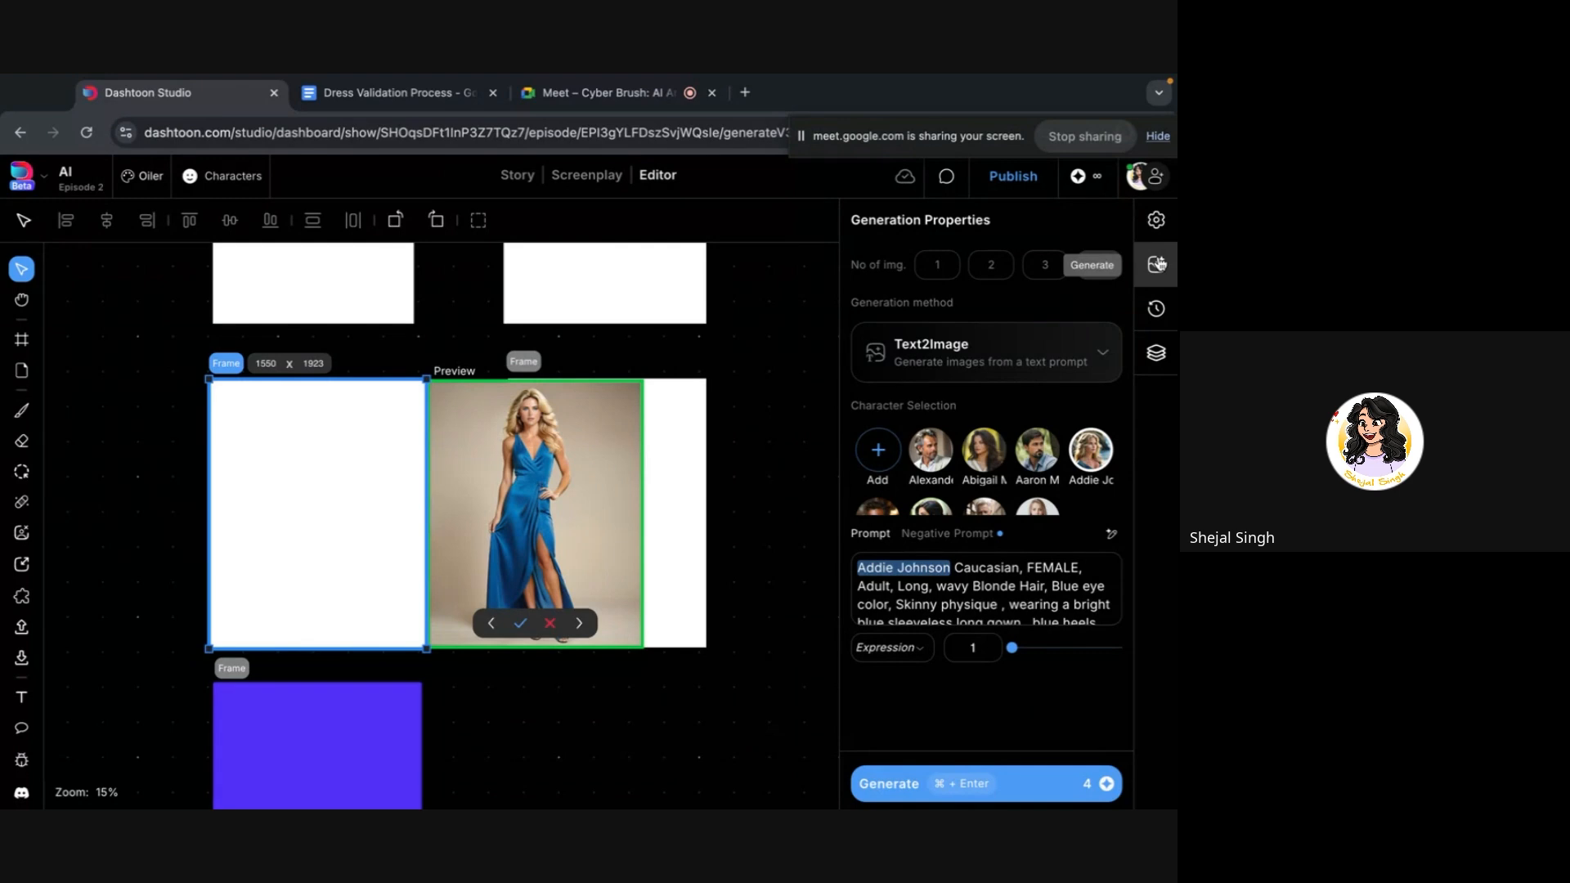
Enlarge the first history image of the upper row's first frame to examine the gown's colour and neckline
click(359, 317)
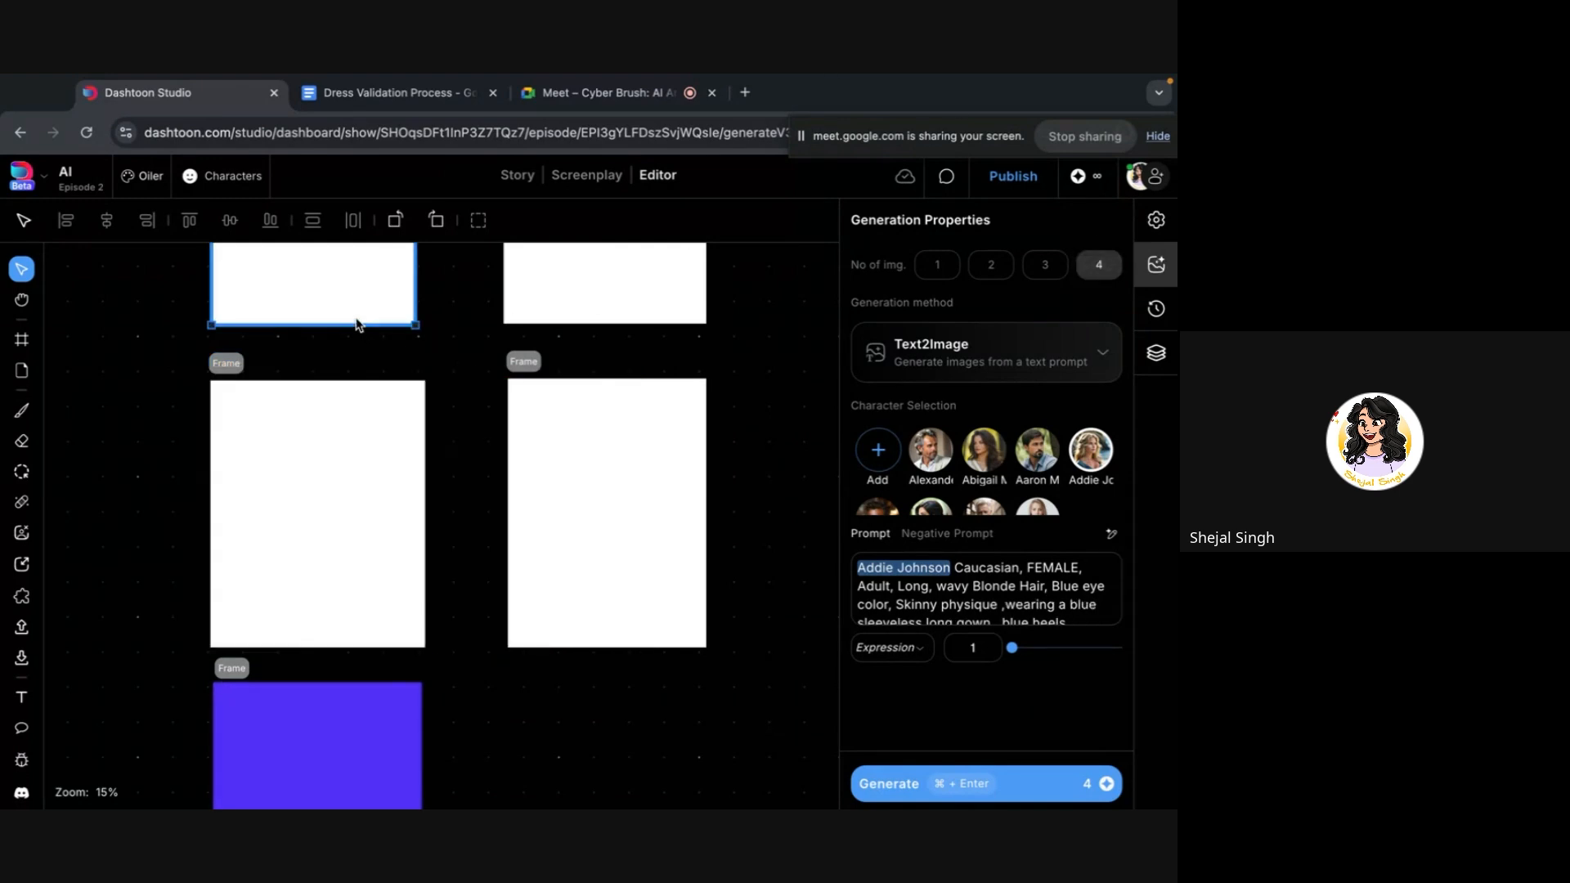
click(1153, 309)
click(867, 350)
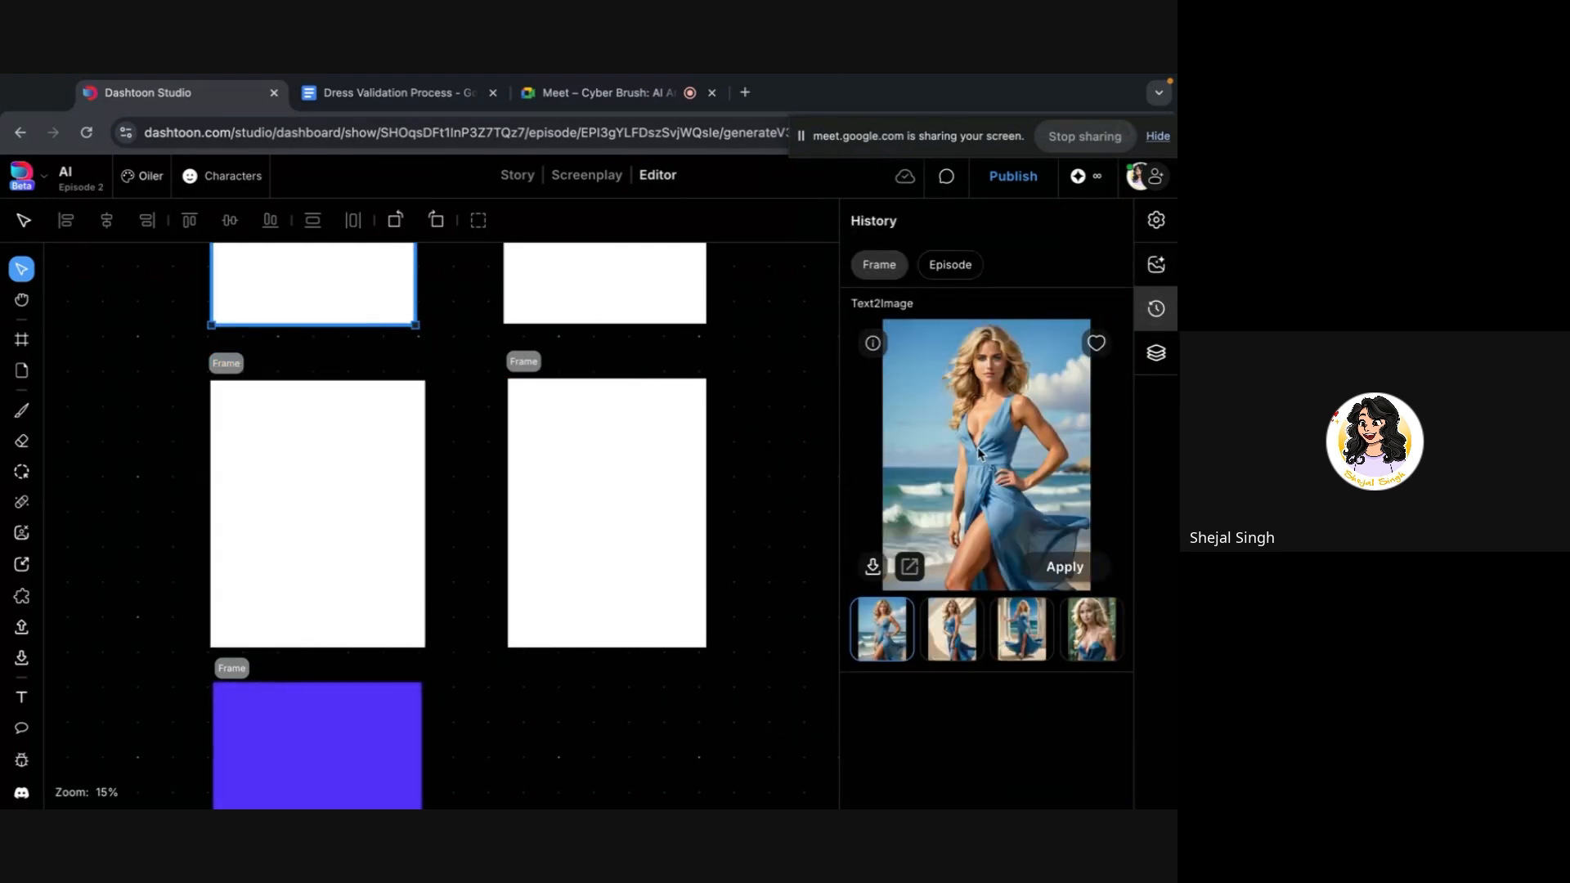
scroll(978, 446, up, 5)
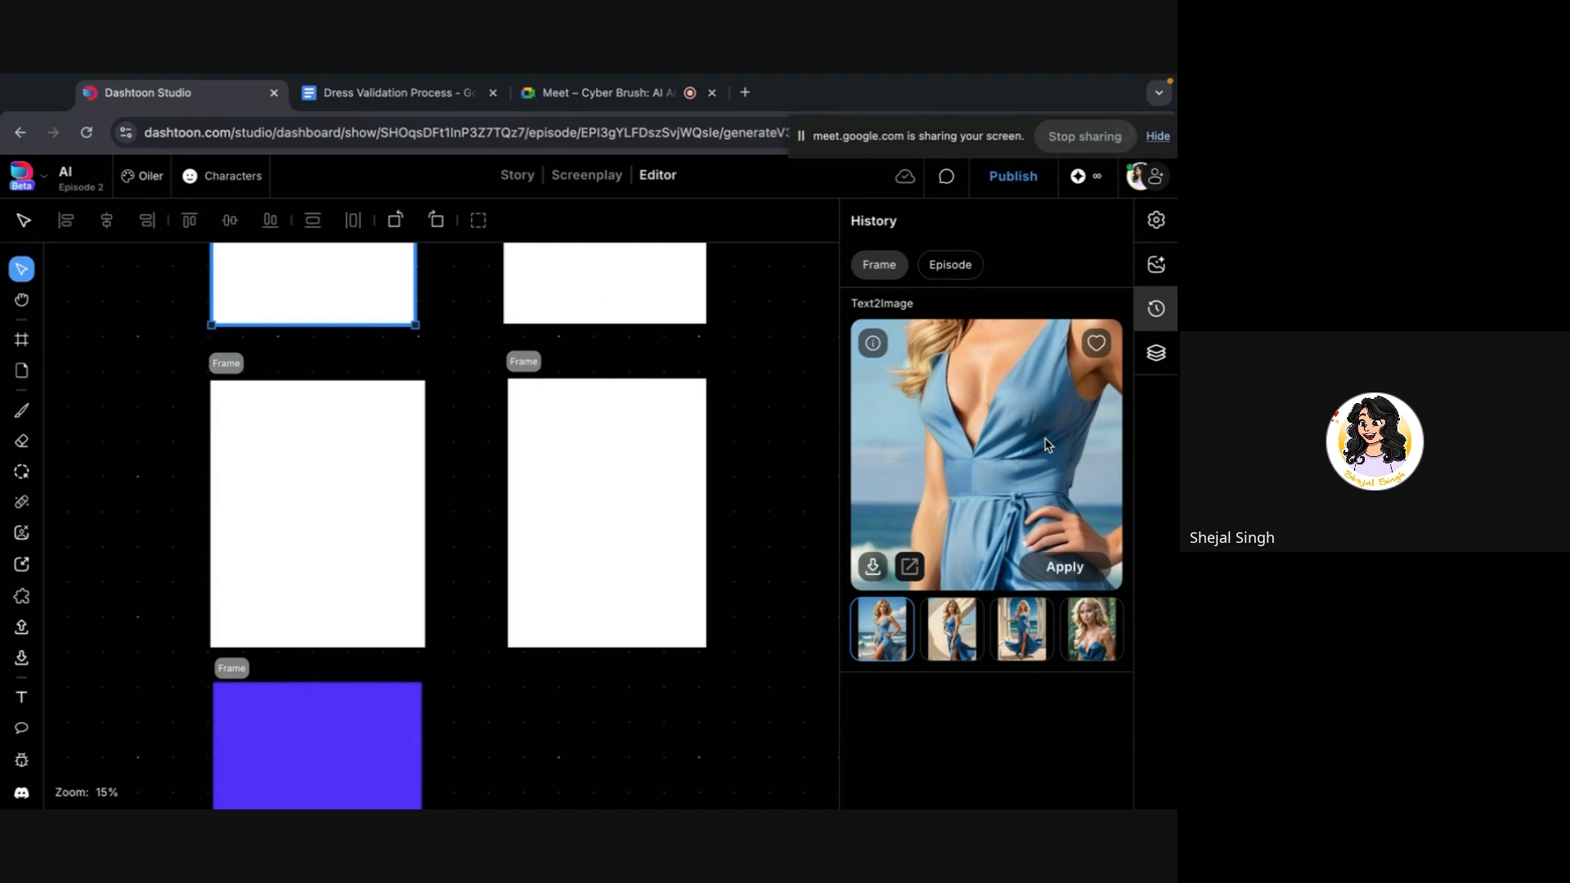
Select the blank frame directly above the purple one and check its prompt's gown description, highlighting the word "bright"
click(386, 441)
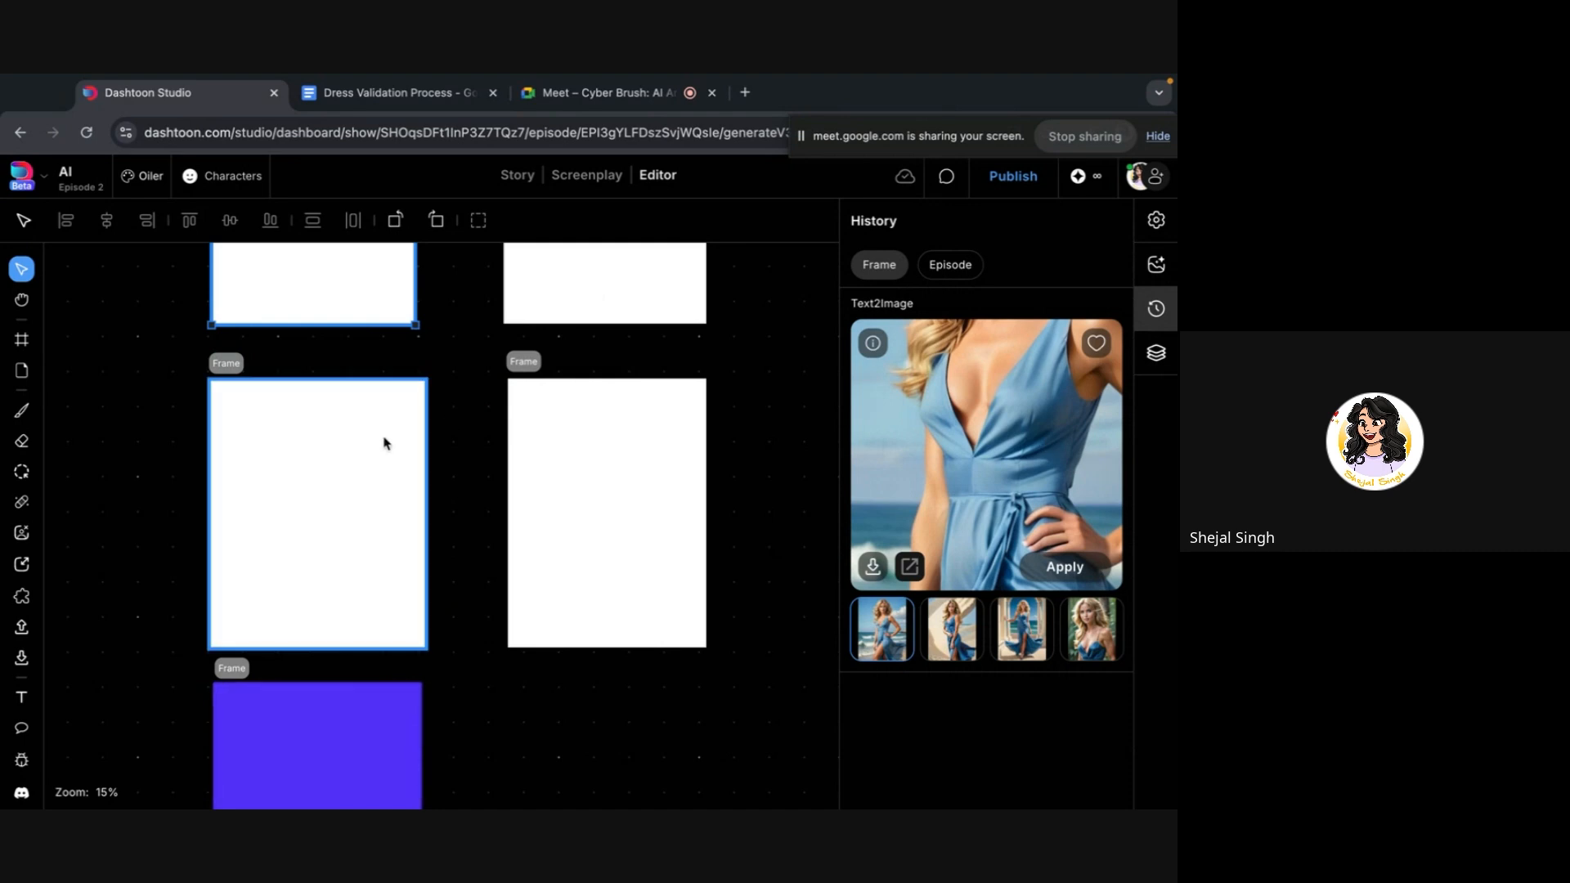
click(1154, 278)
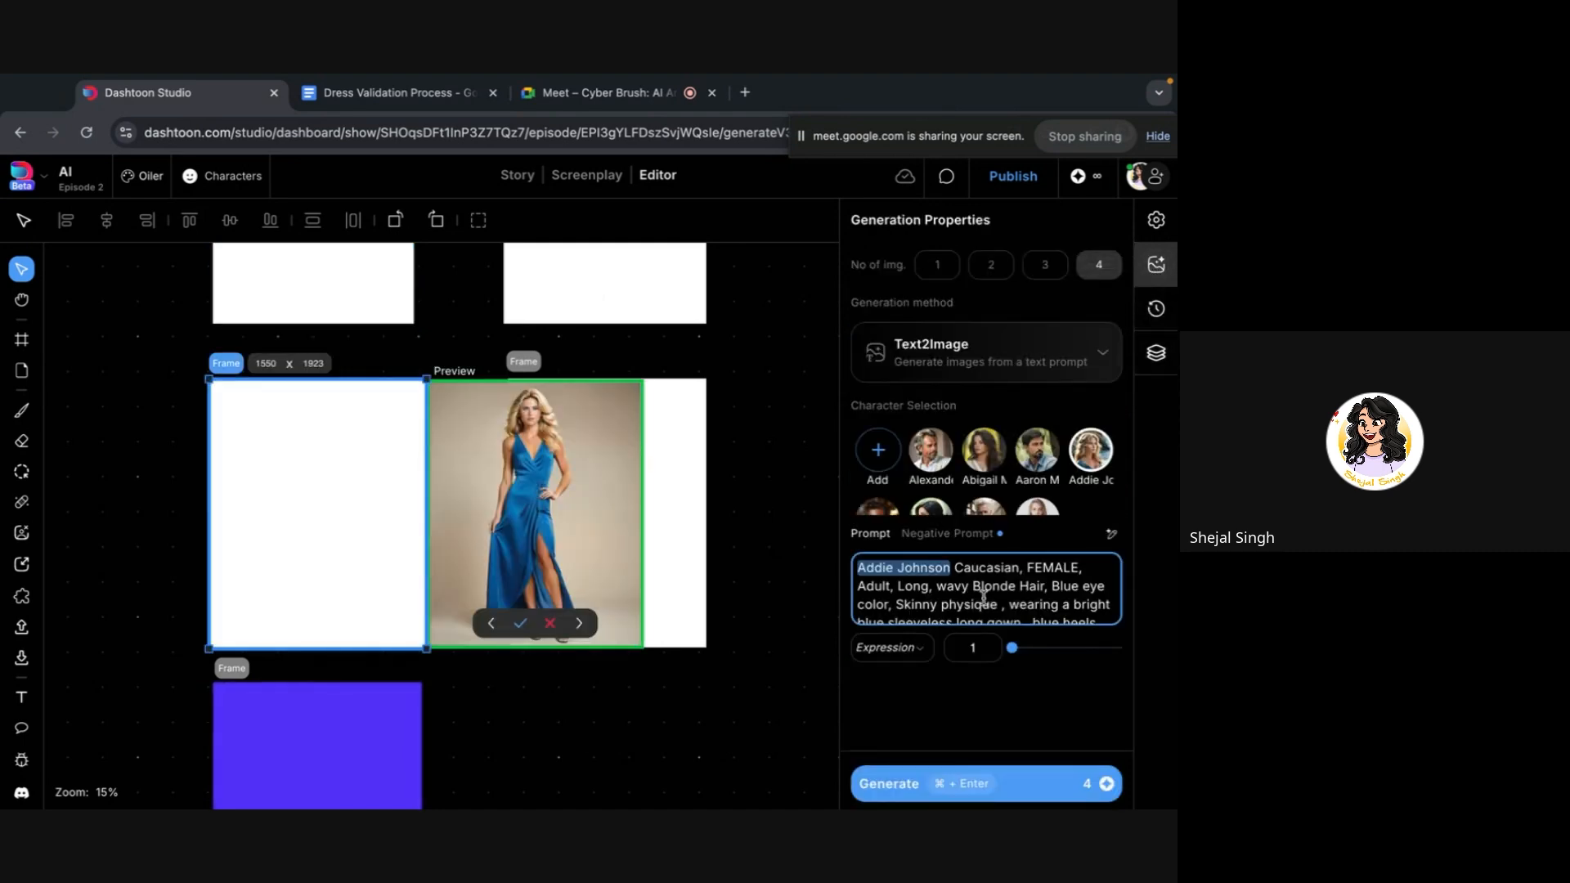
scroll(1073, 577, down, 2)
double_click(1077, 579)
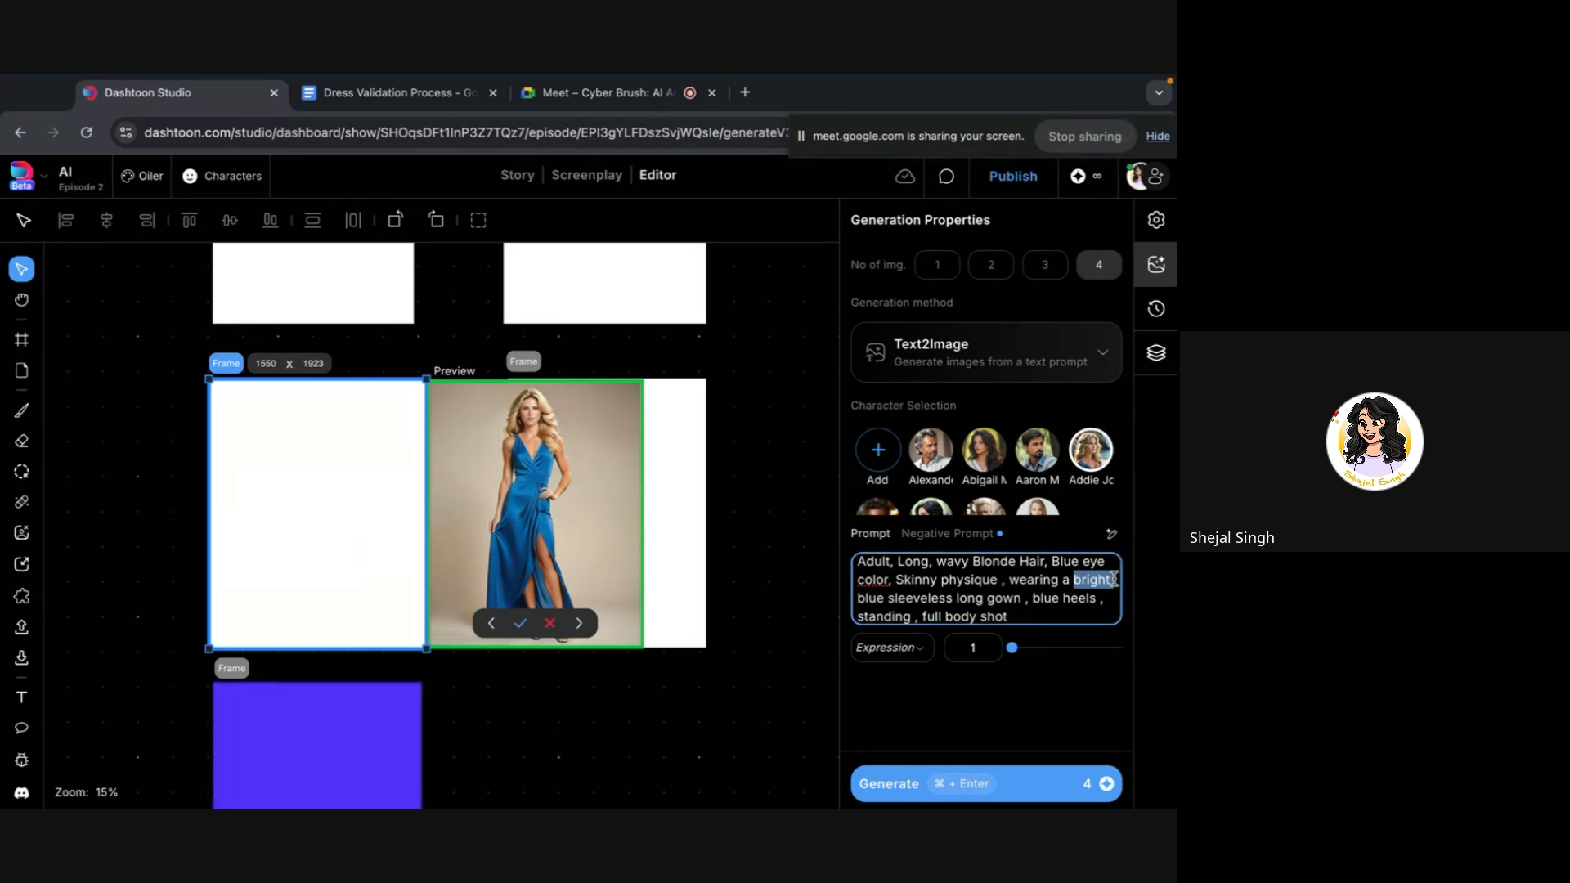
Review all four images of the second Text2Image batch in the frame's history for the gown's blue shade and style
click(1156, 311)
click(893, 456)
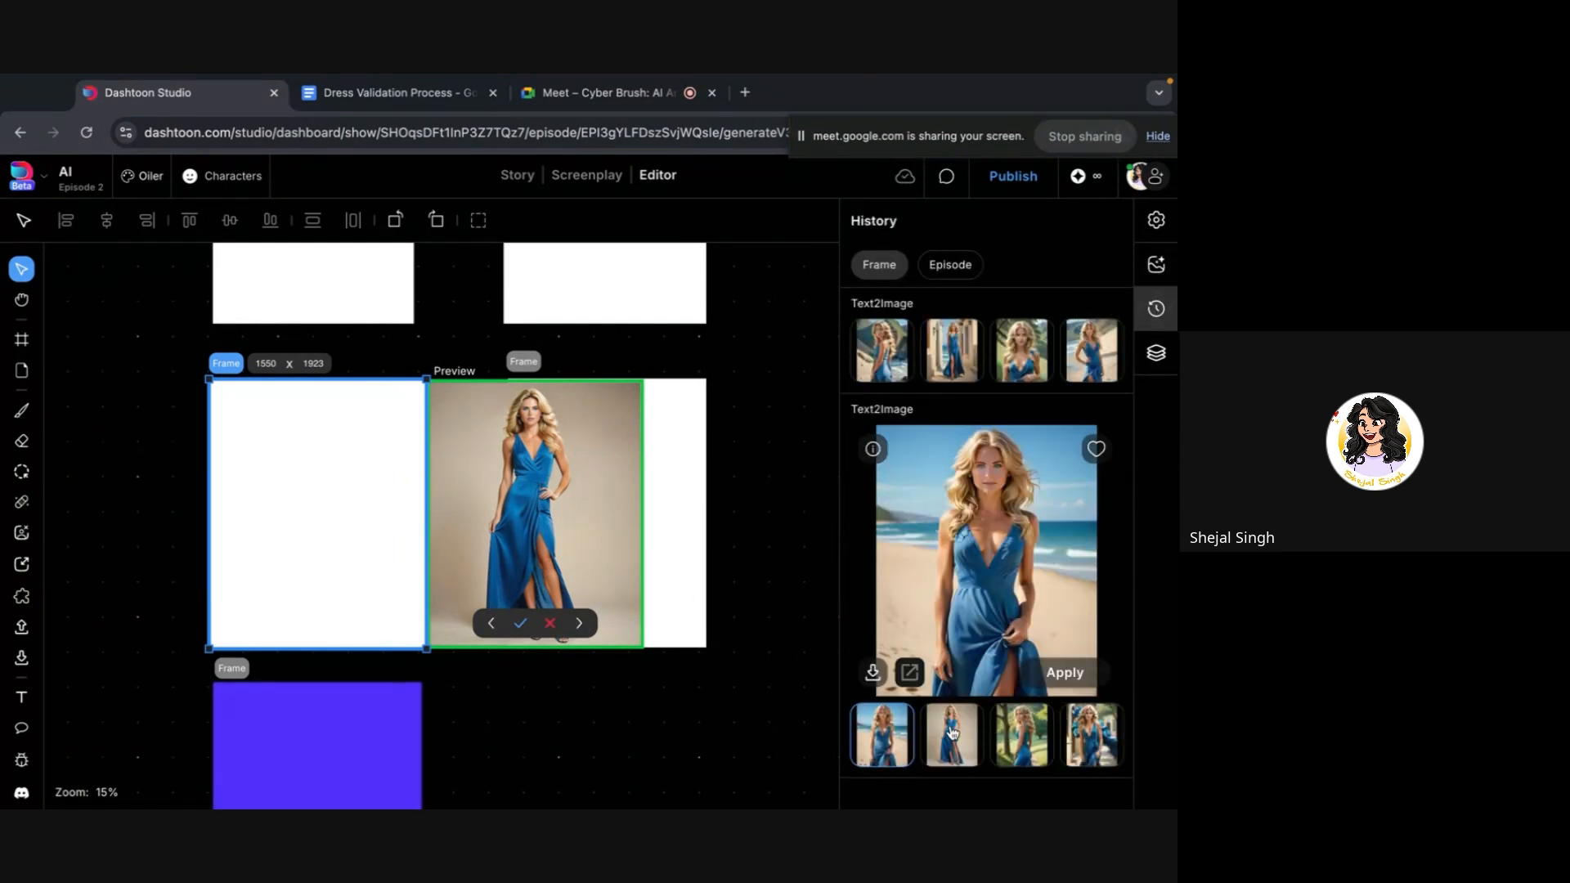
click(958, 736)
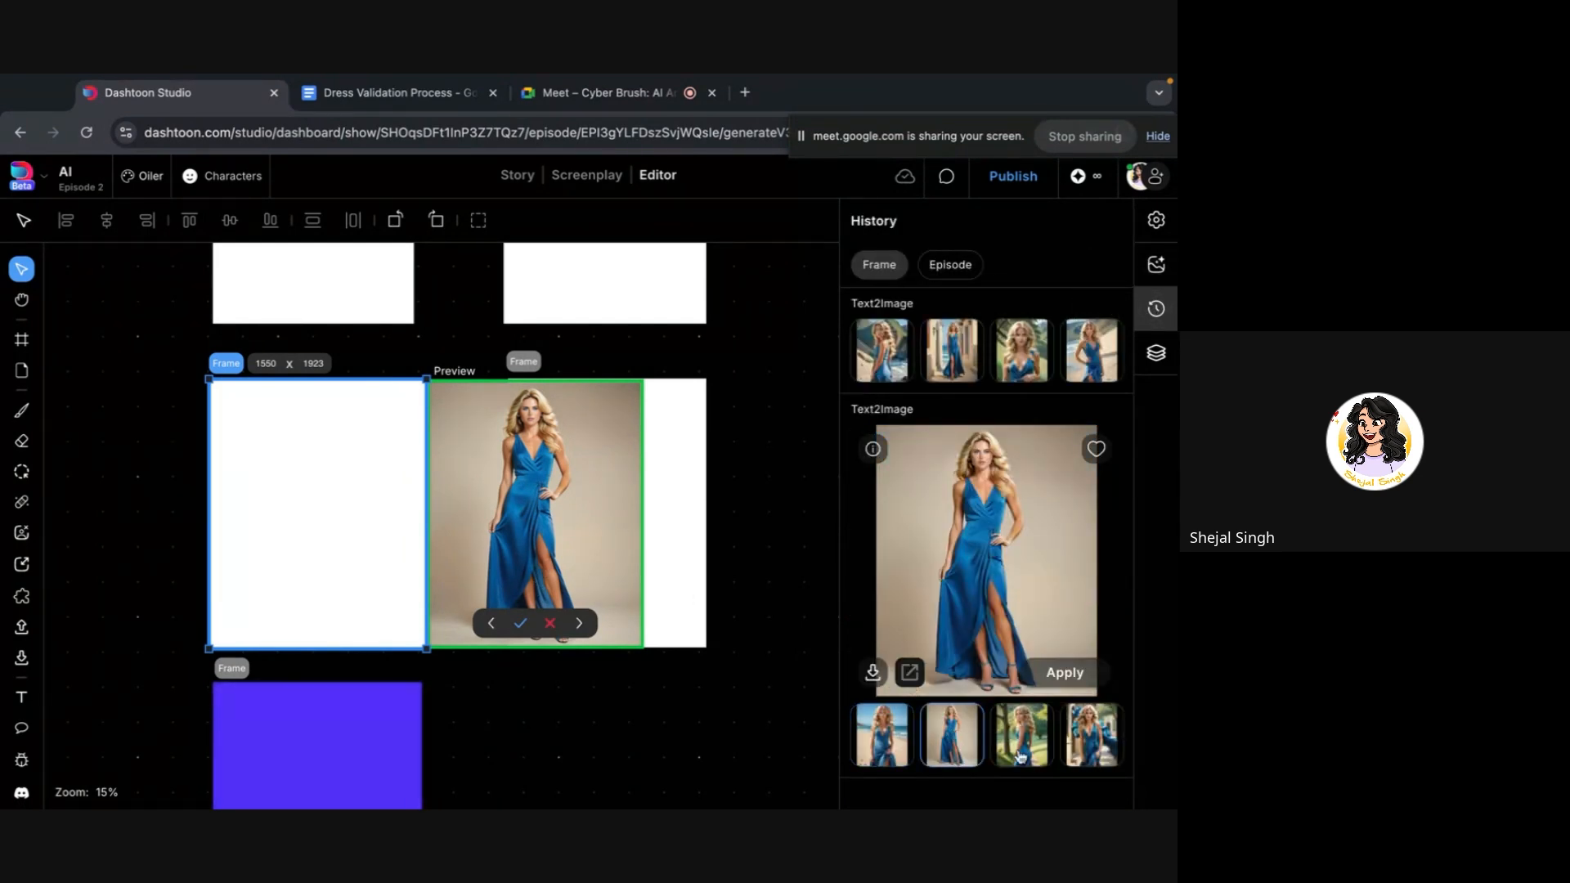
click(1020, 756)
click(1093, 748)
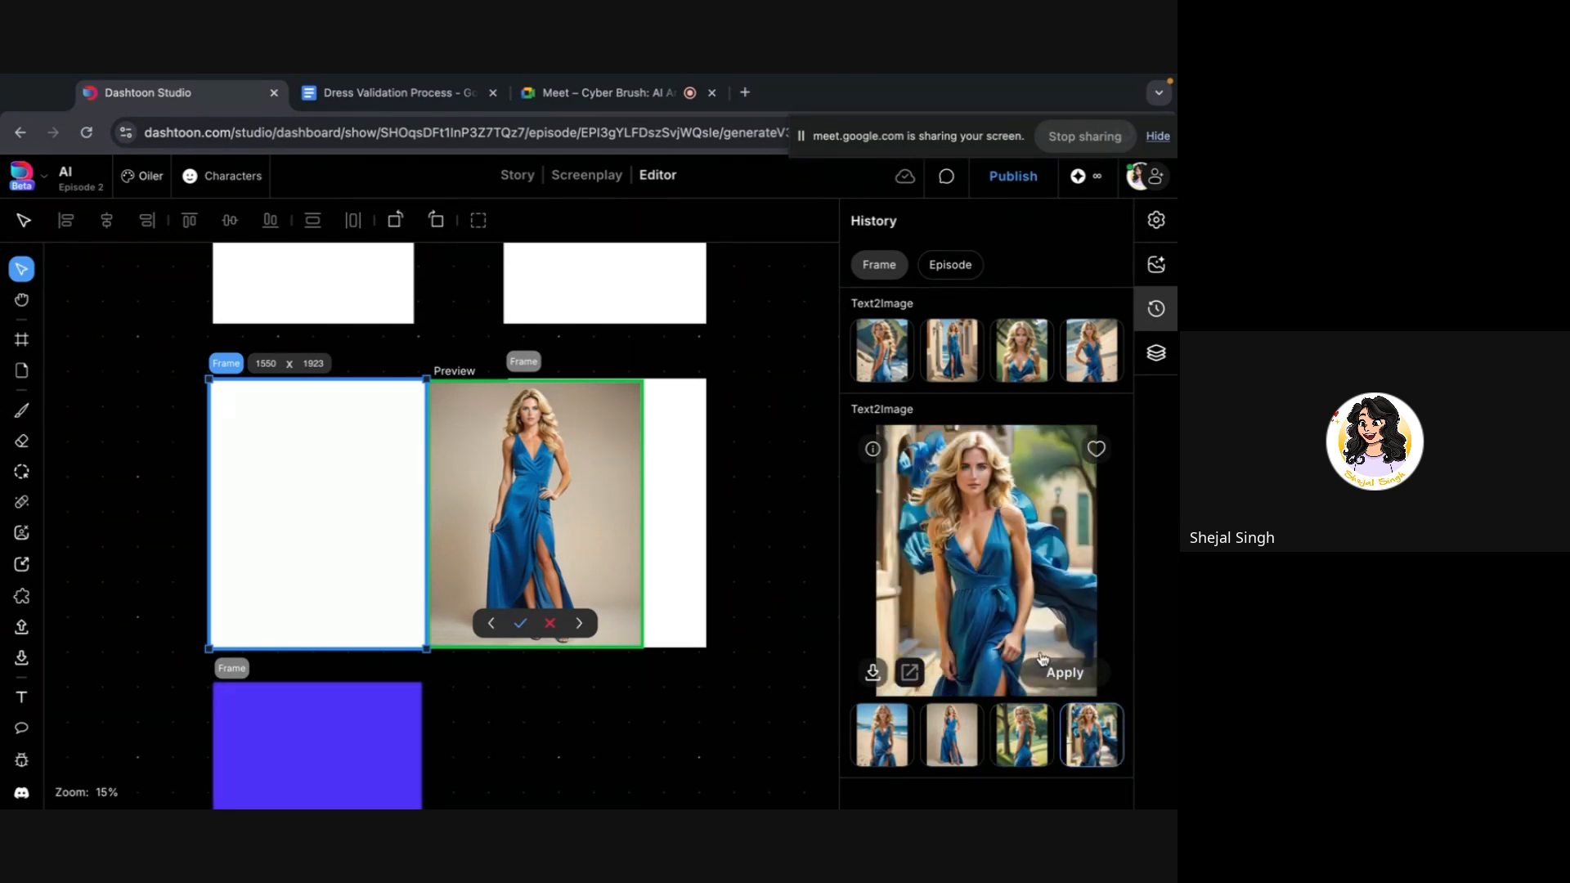
Go through the four images of the first Text2Image history batch to compare their gown colour and framing
click(874, 327)
click(957, 629)
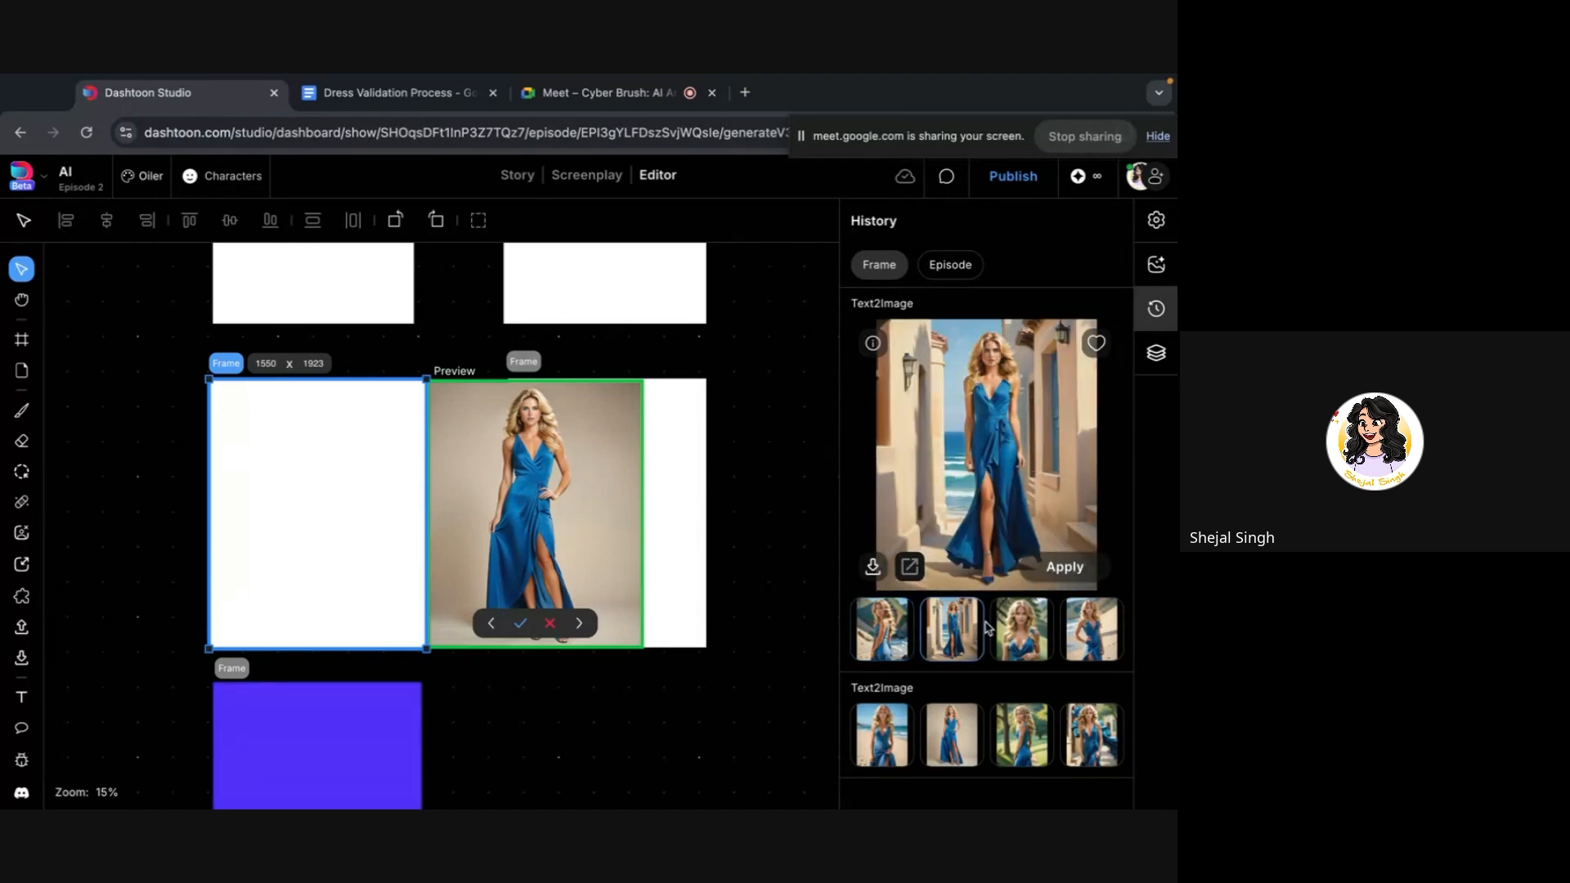
click(1032, 631)
click(1104, 636)
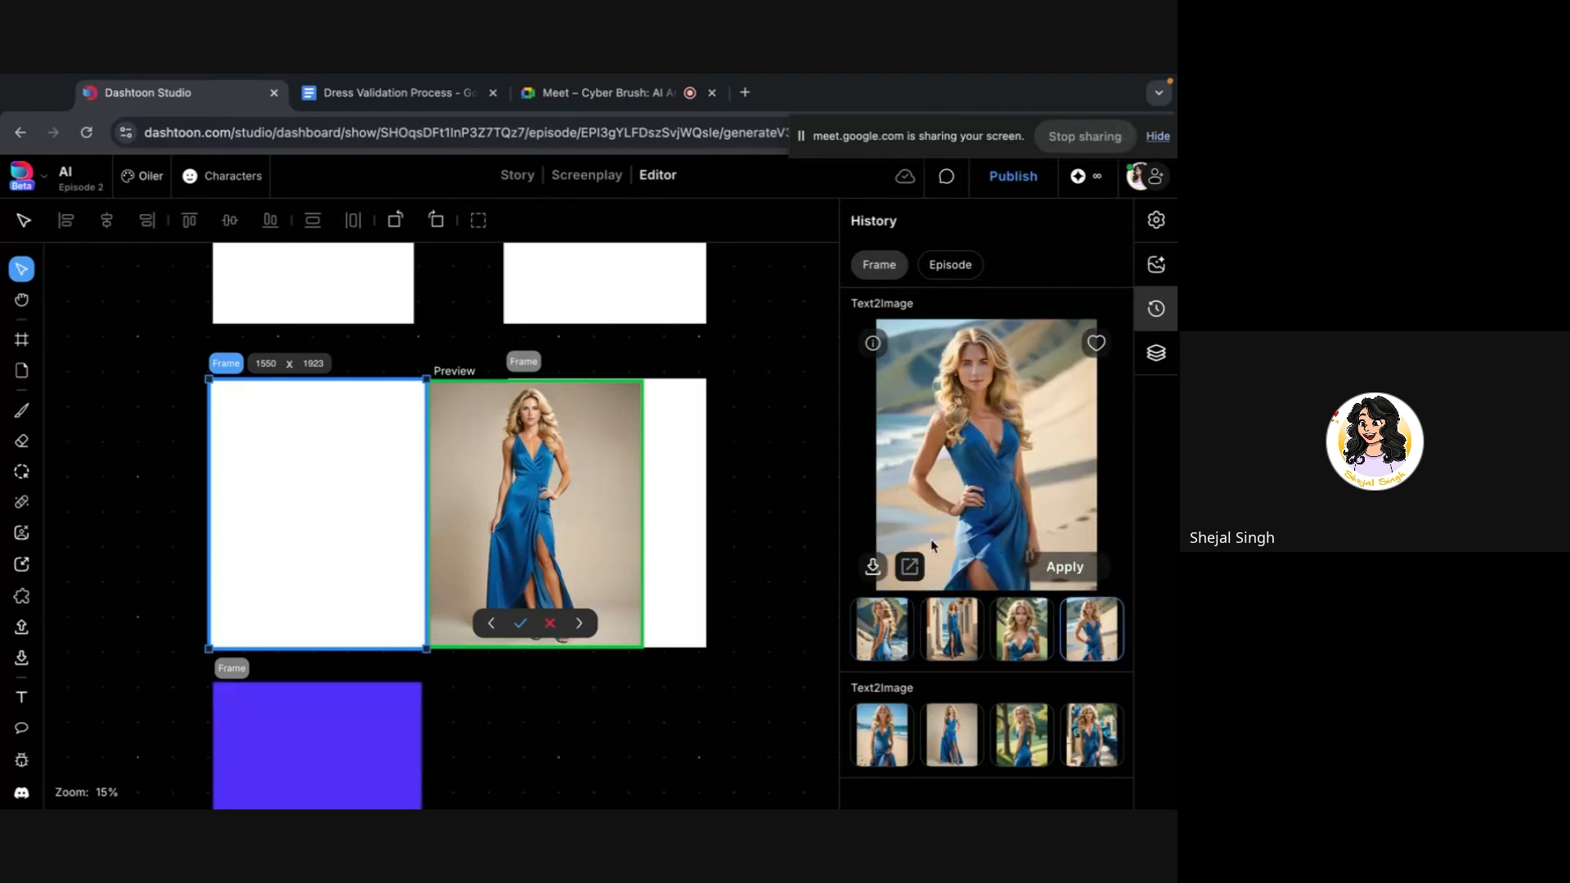
Check the negative prompt in the selected frame's generation properties
click(1152, 270)
click(947, 533)
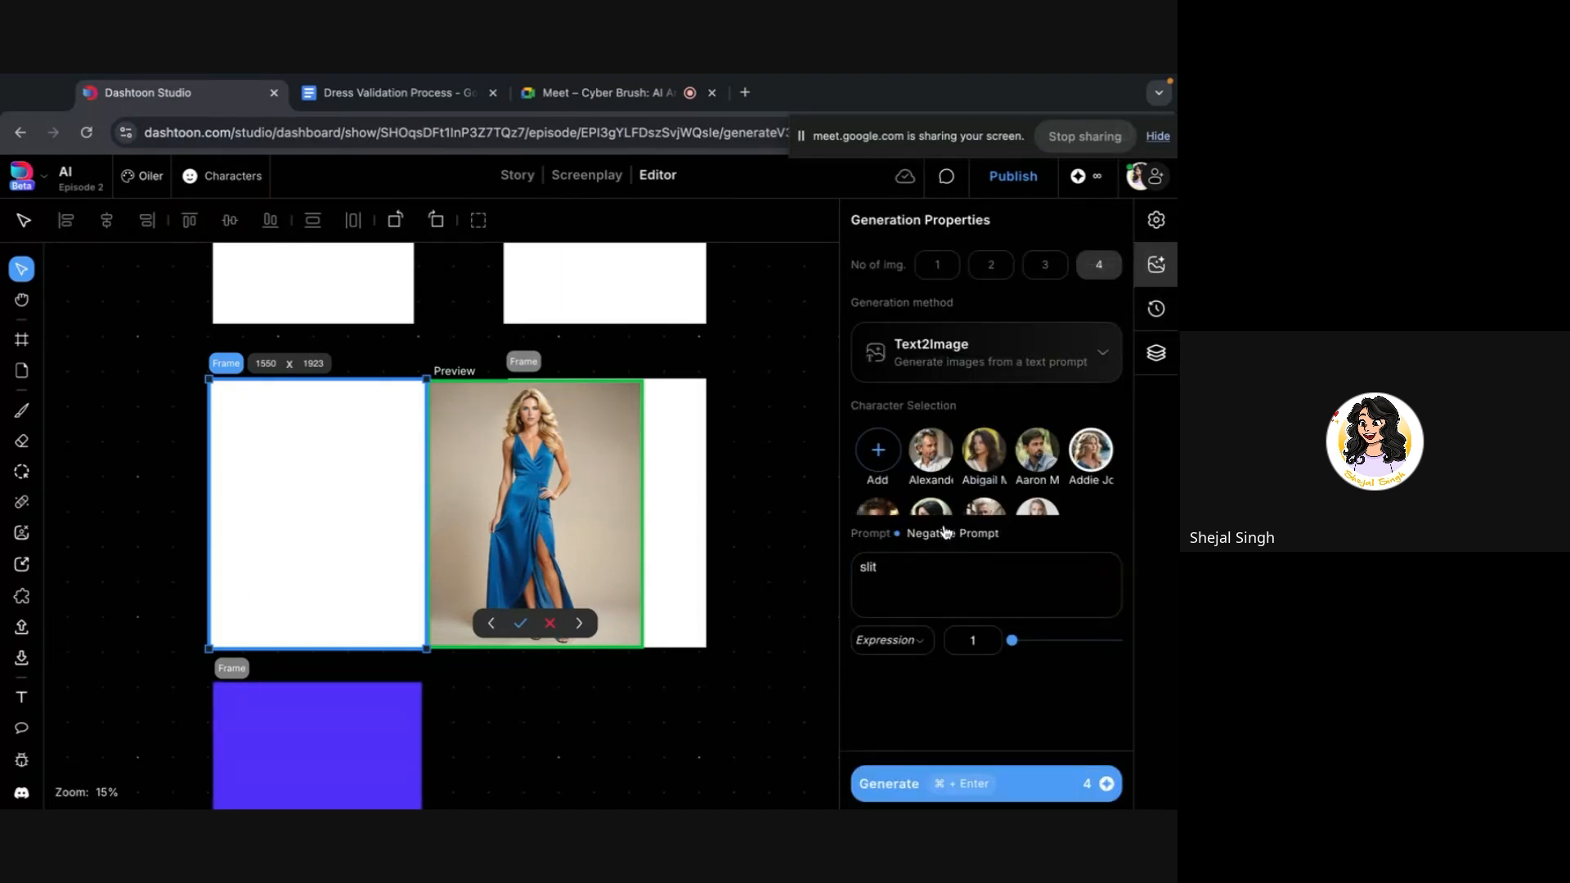
drag(894, 585, 838, 578)
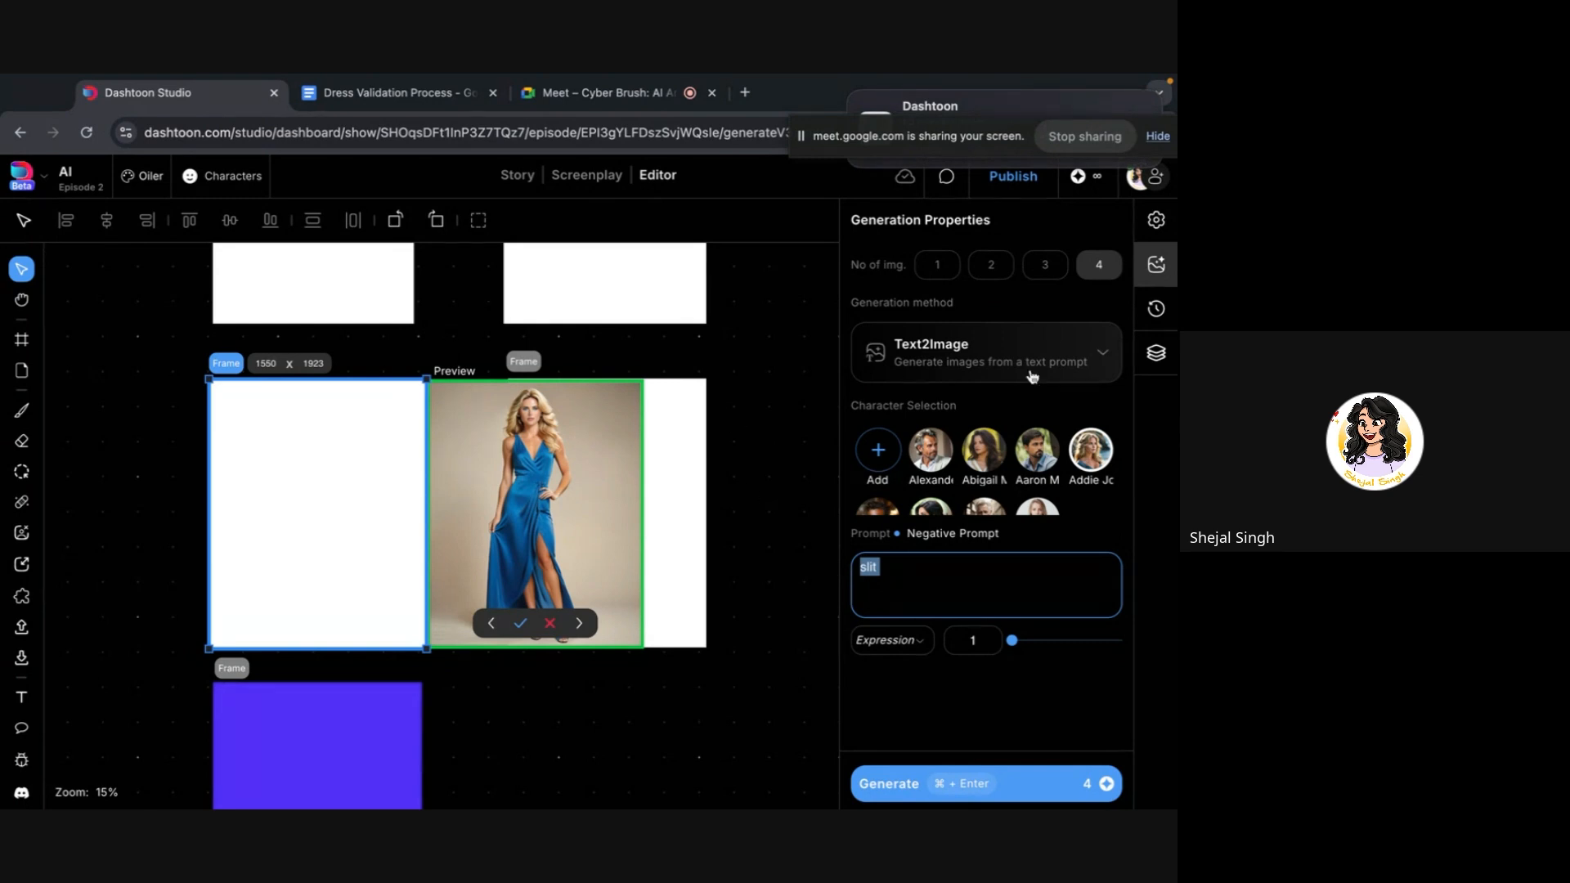
Open the frame's generation history and preview images from both Text2Image batches
click(1157, 310)
click(892, 353)
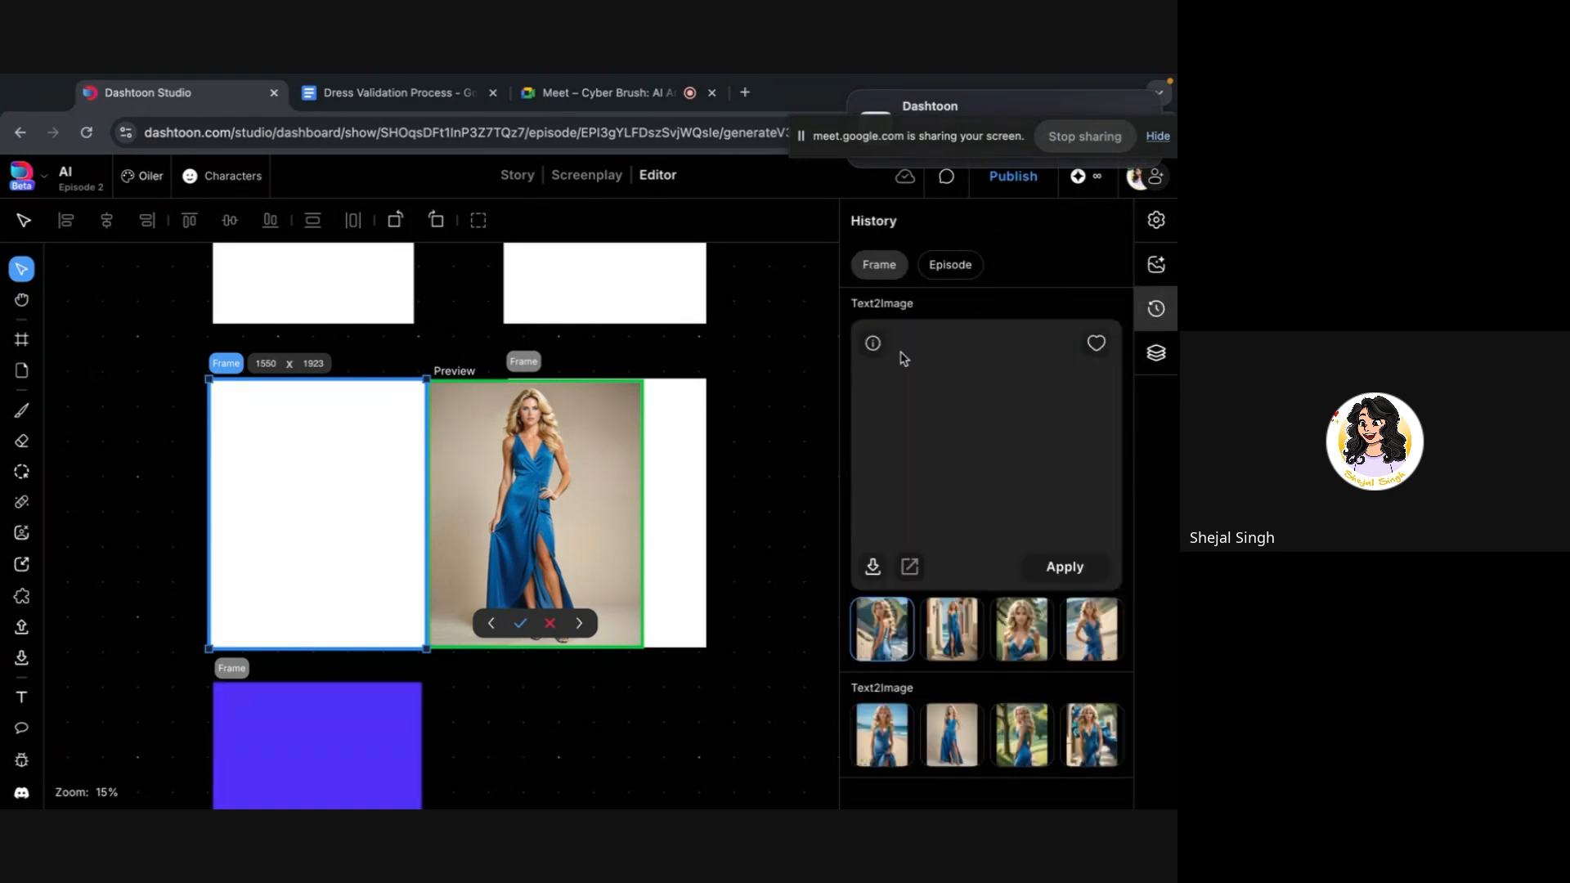
click(954, 636)
click(1032, 634)
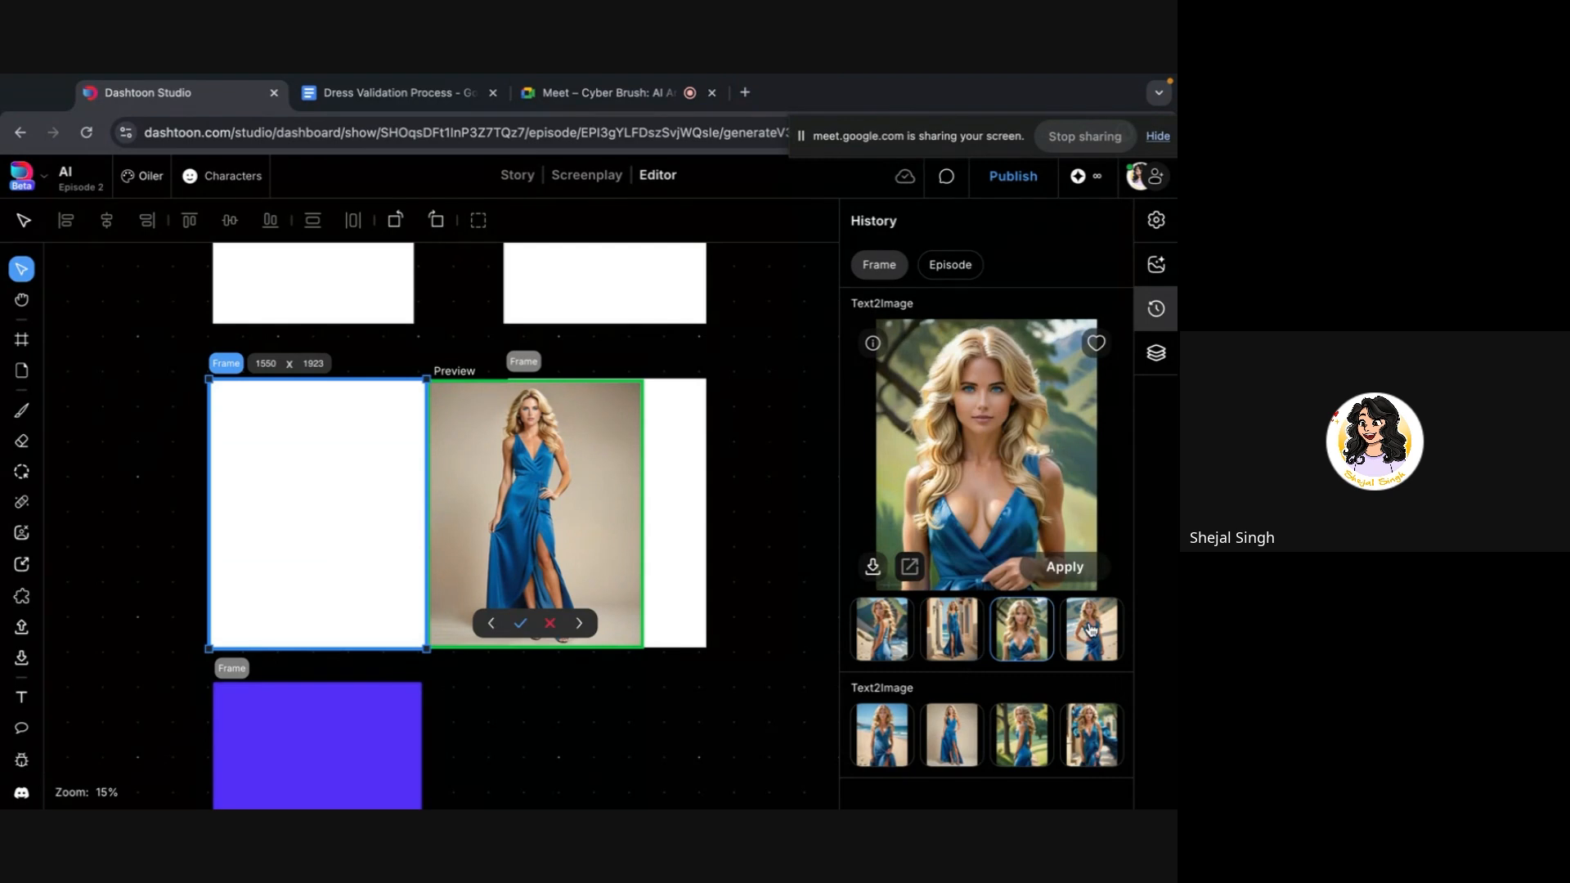
click(1091, 629)
click(882, 728)
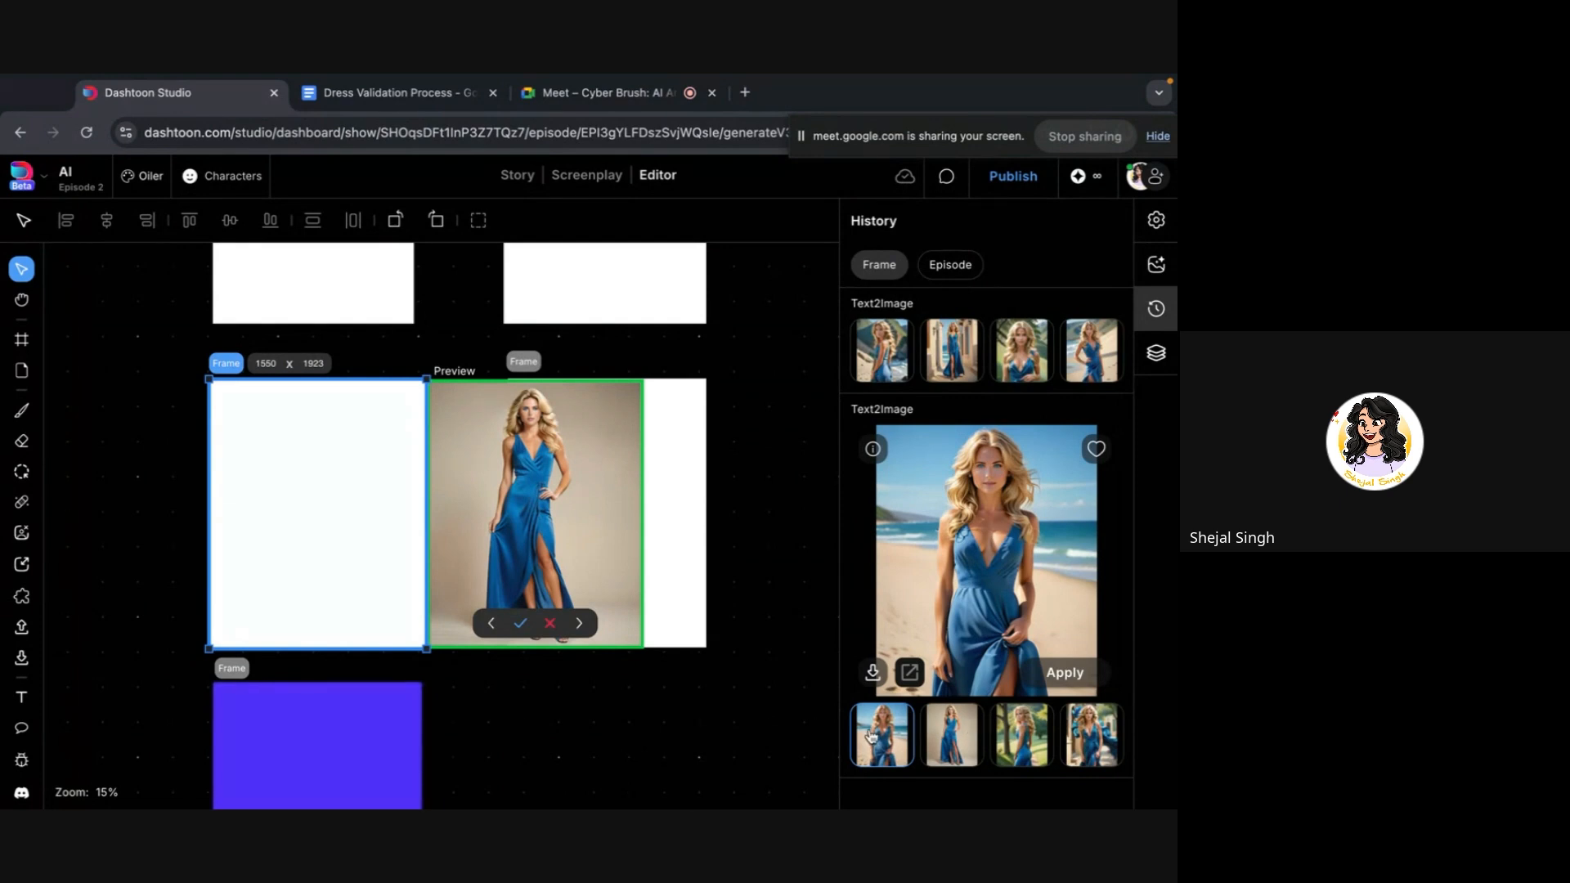
click(962, 750)
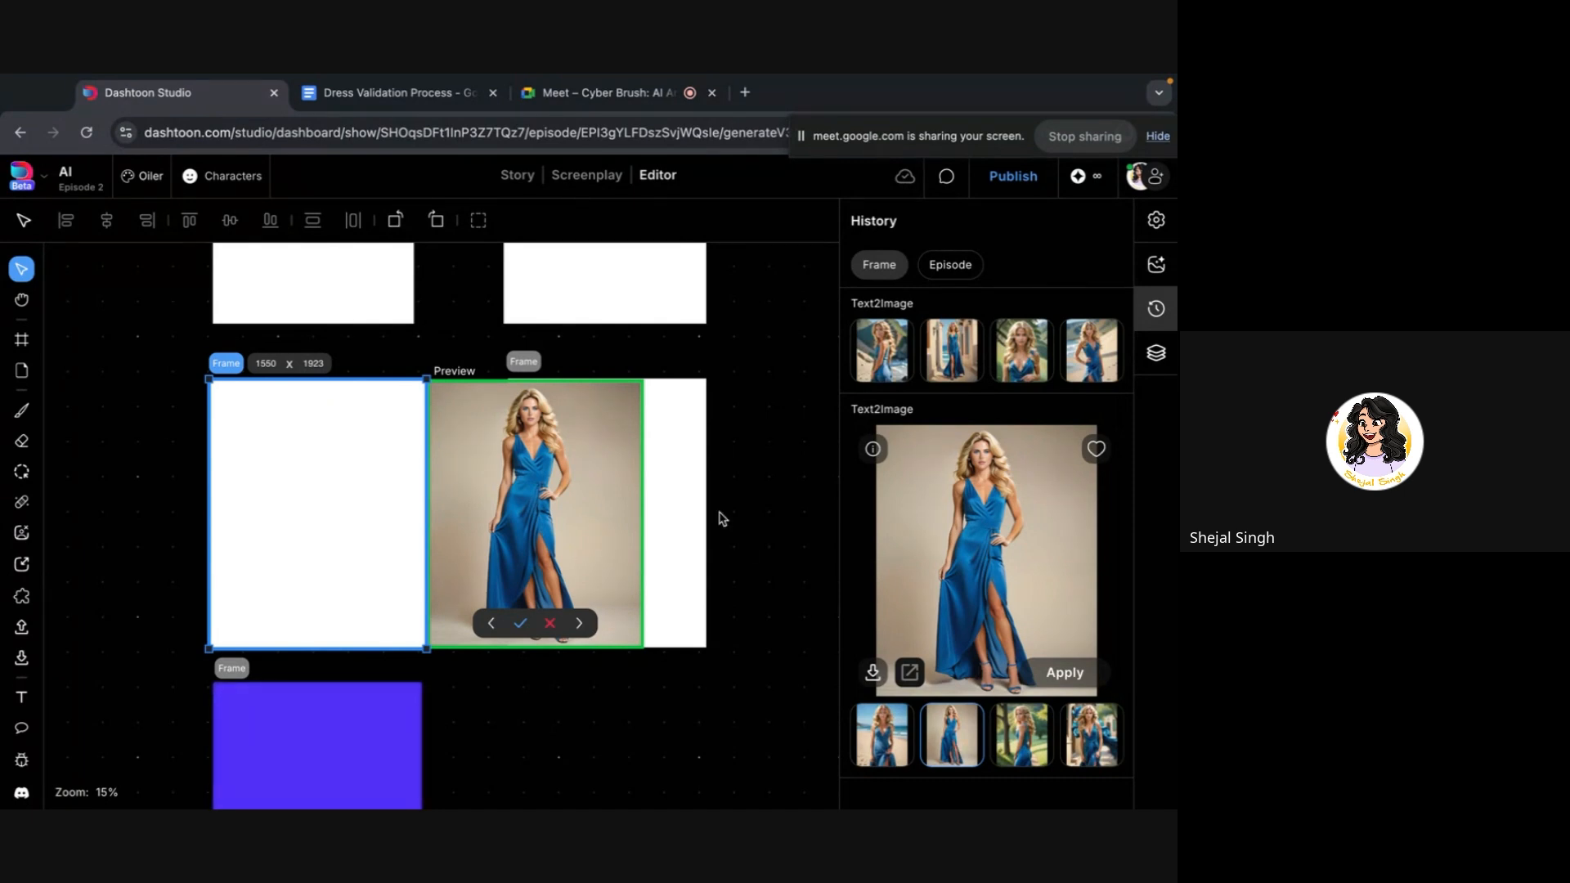
Select the frame directly above and preview the first image in its generation history
click(410, 318)
scroll(578, 487, up, 1)
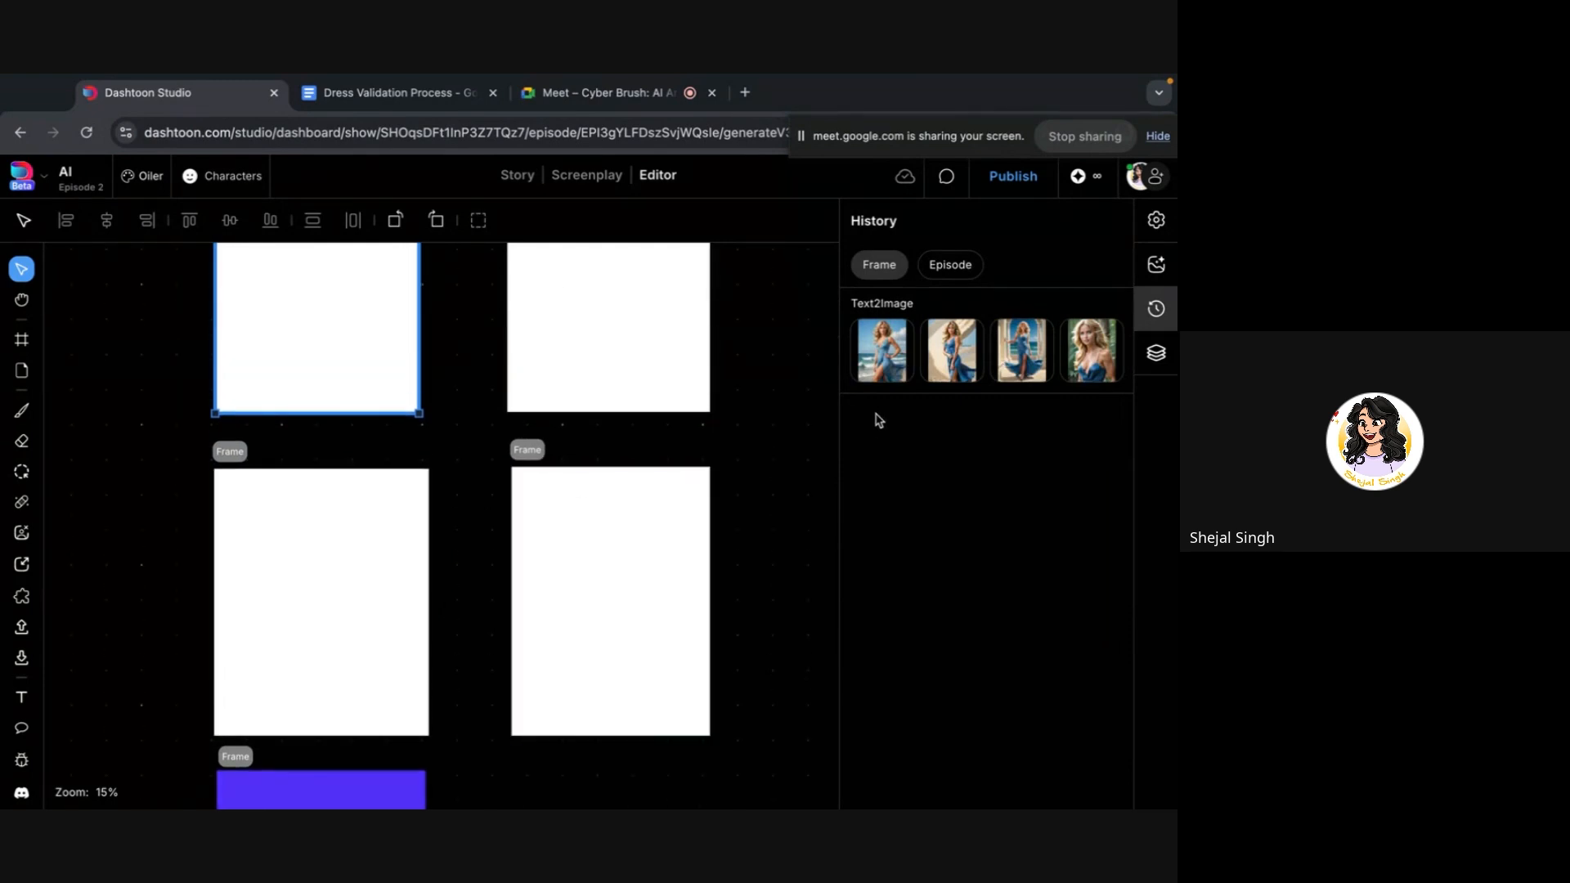
click(868, 377)
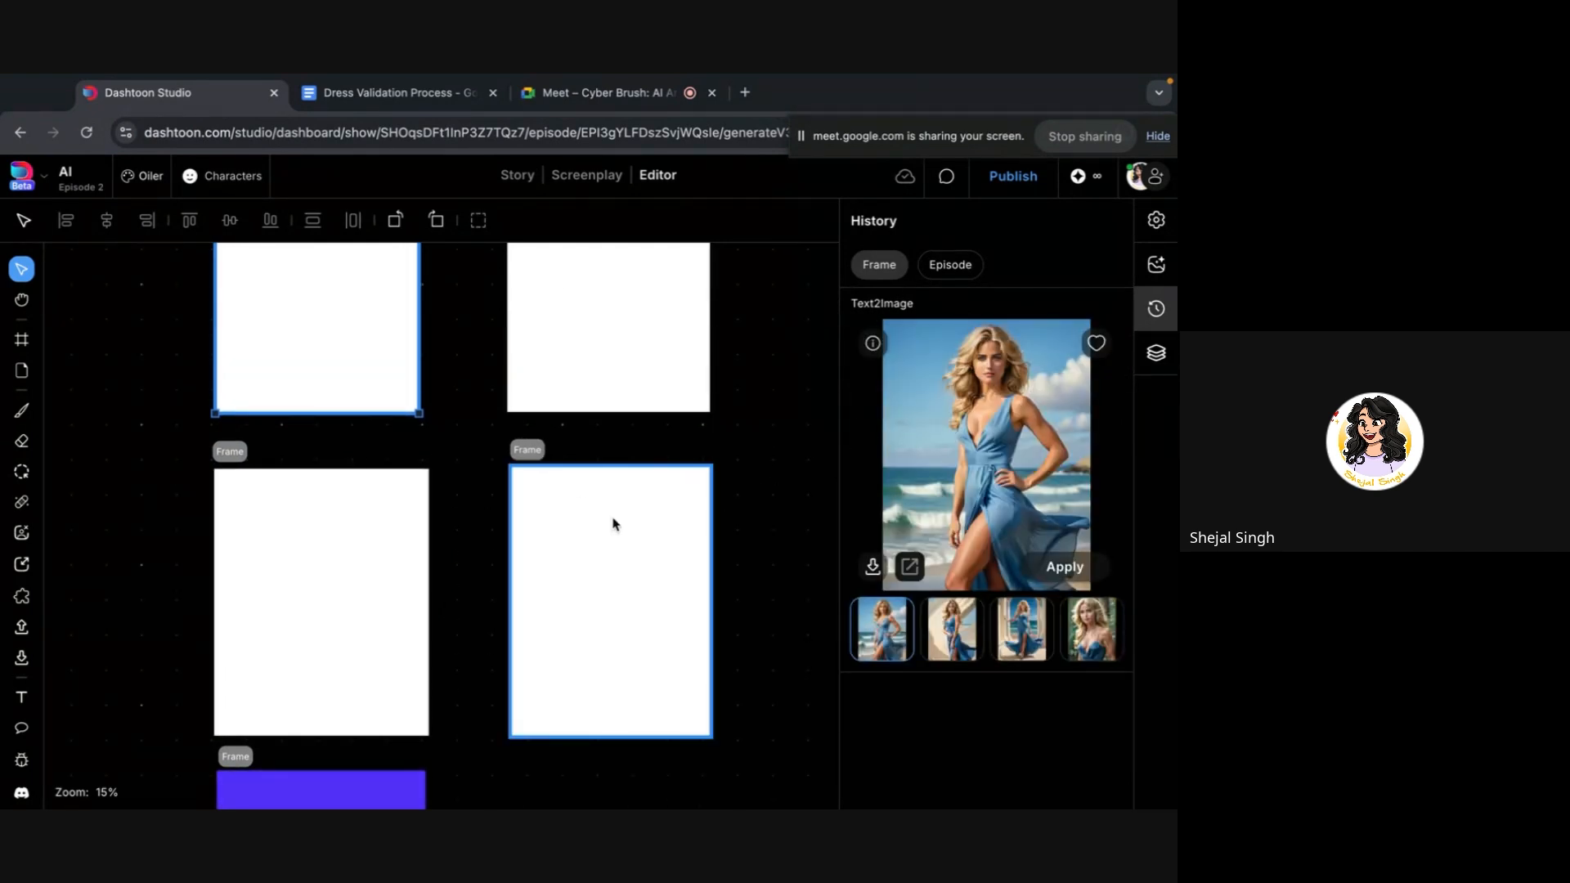
Return to the 1550 x 1923 frame and compare images from its lower Text2Image batch, enlarging the dress details
click(400, 530)
click(880, 456)
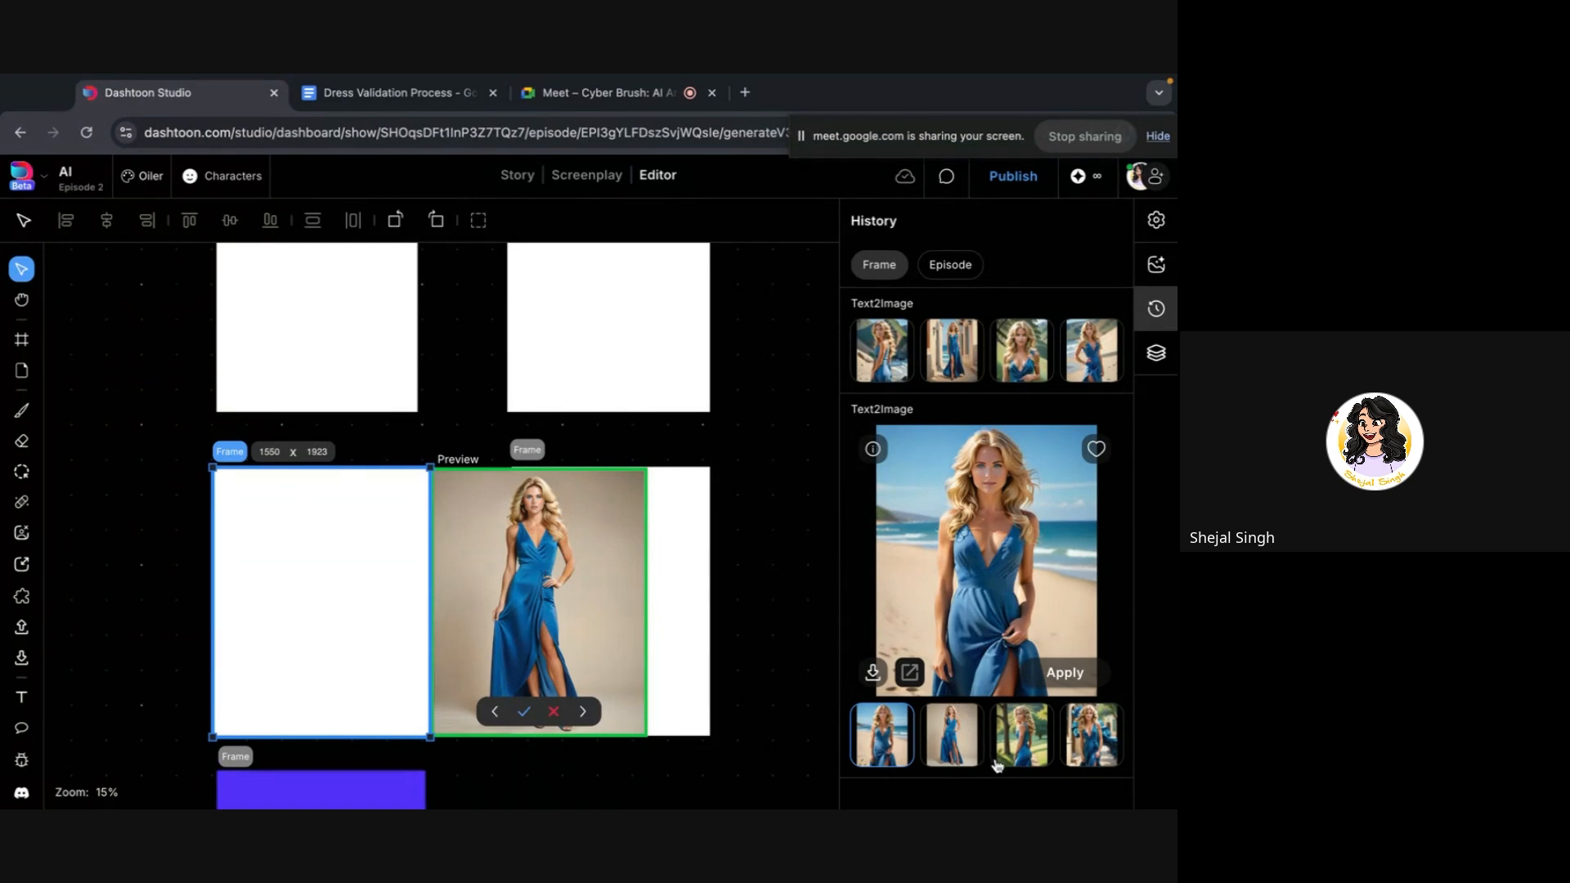
click(962, 723)
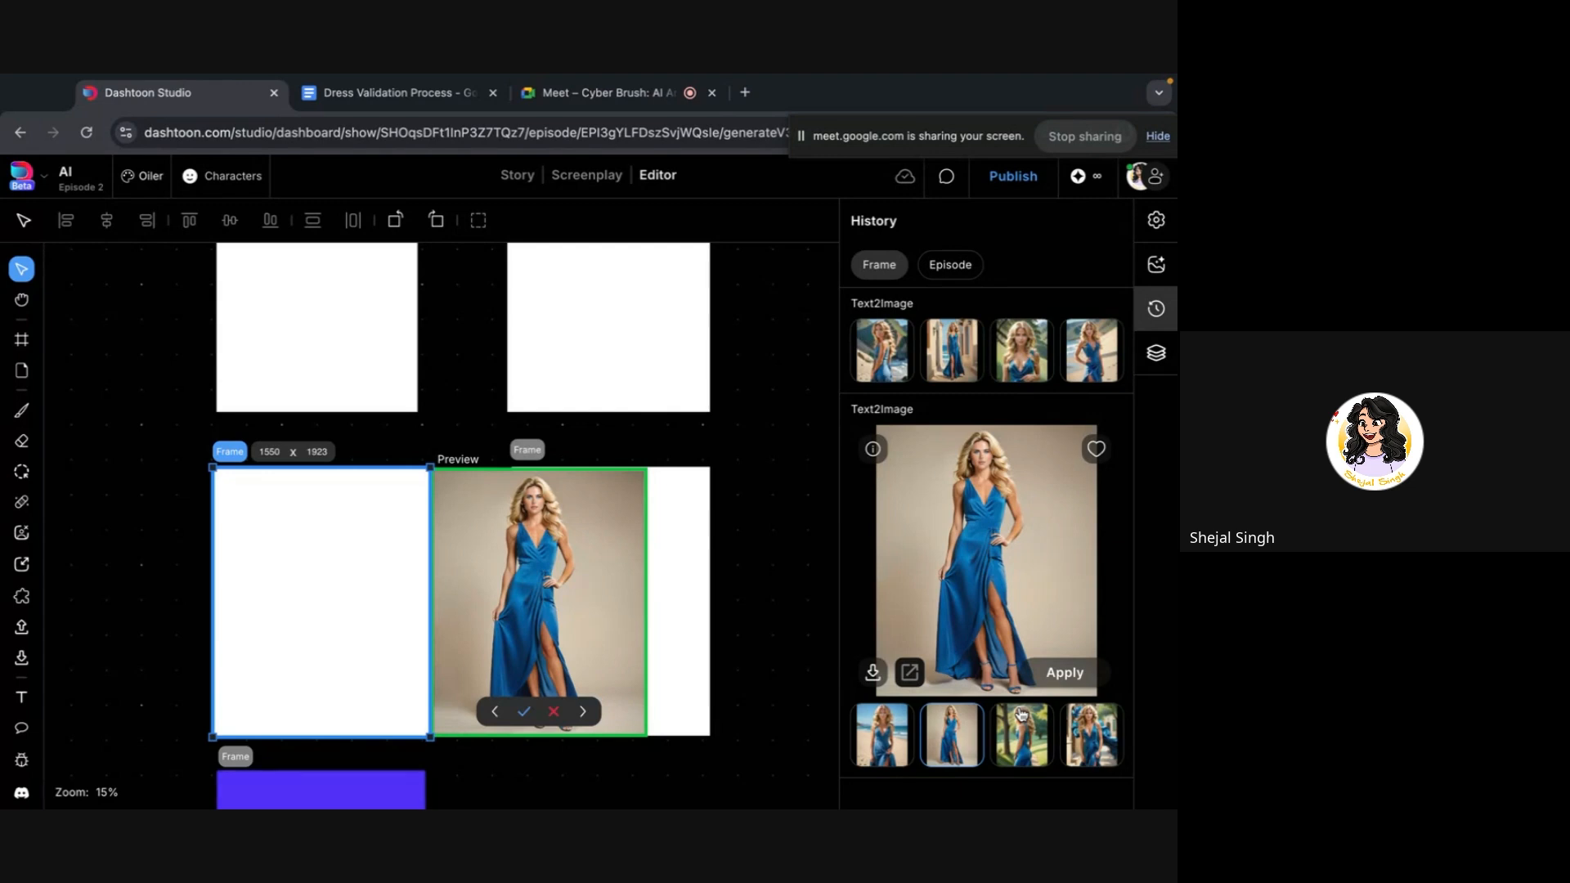
click(992, 524)
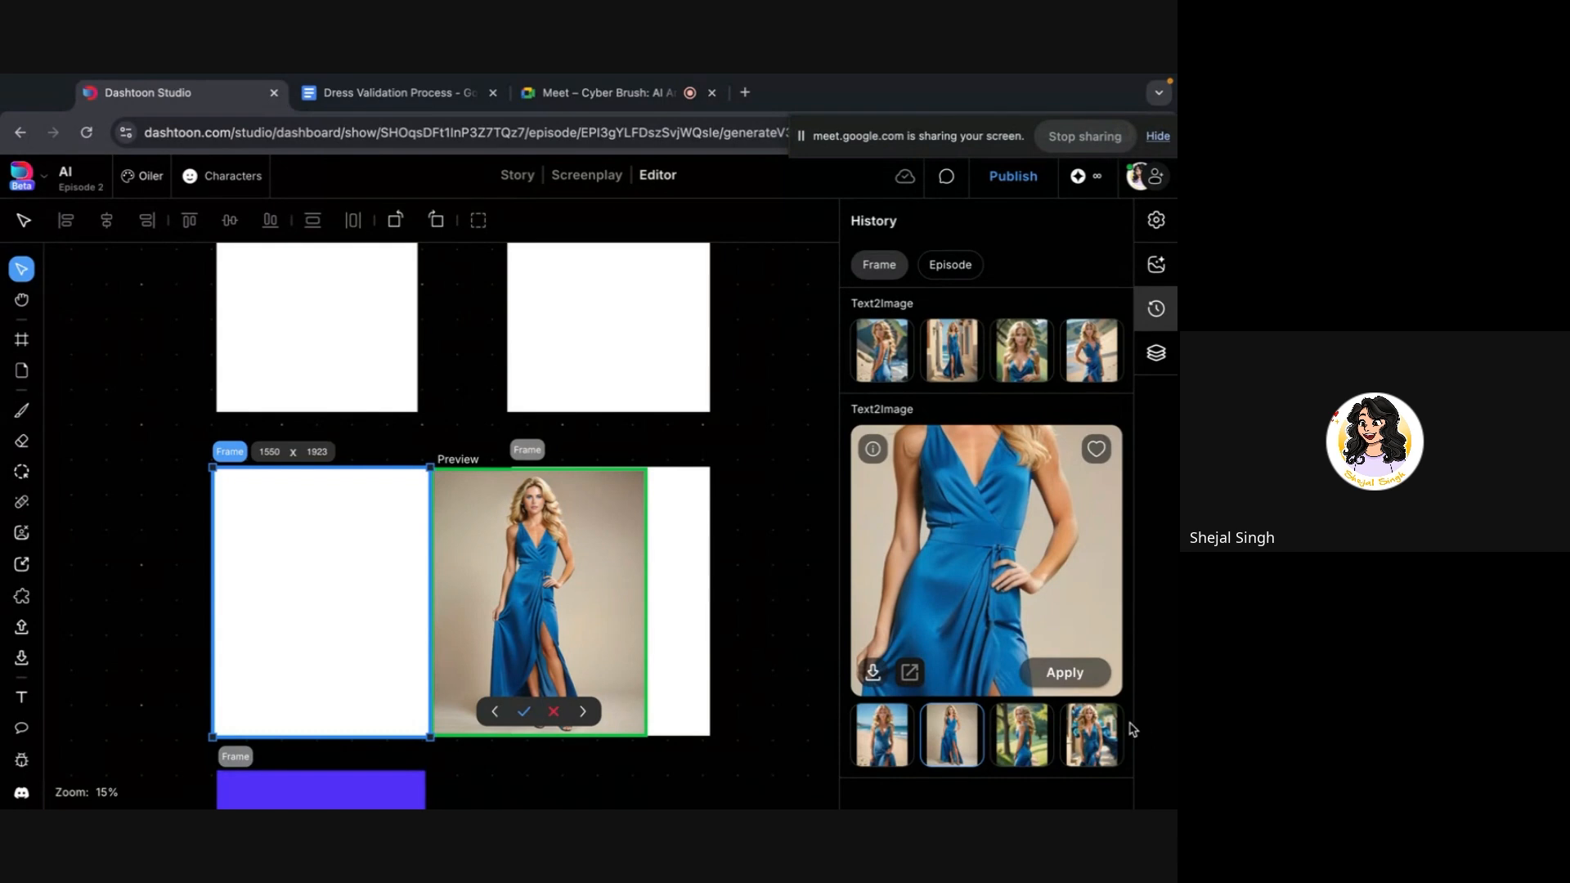
click(1098, 728)
click(956, 564)
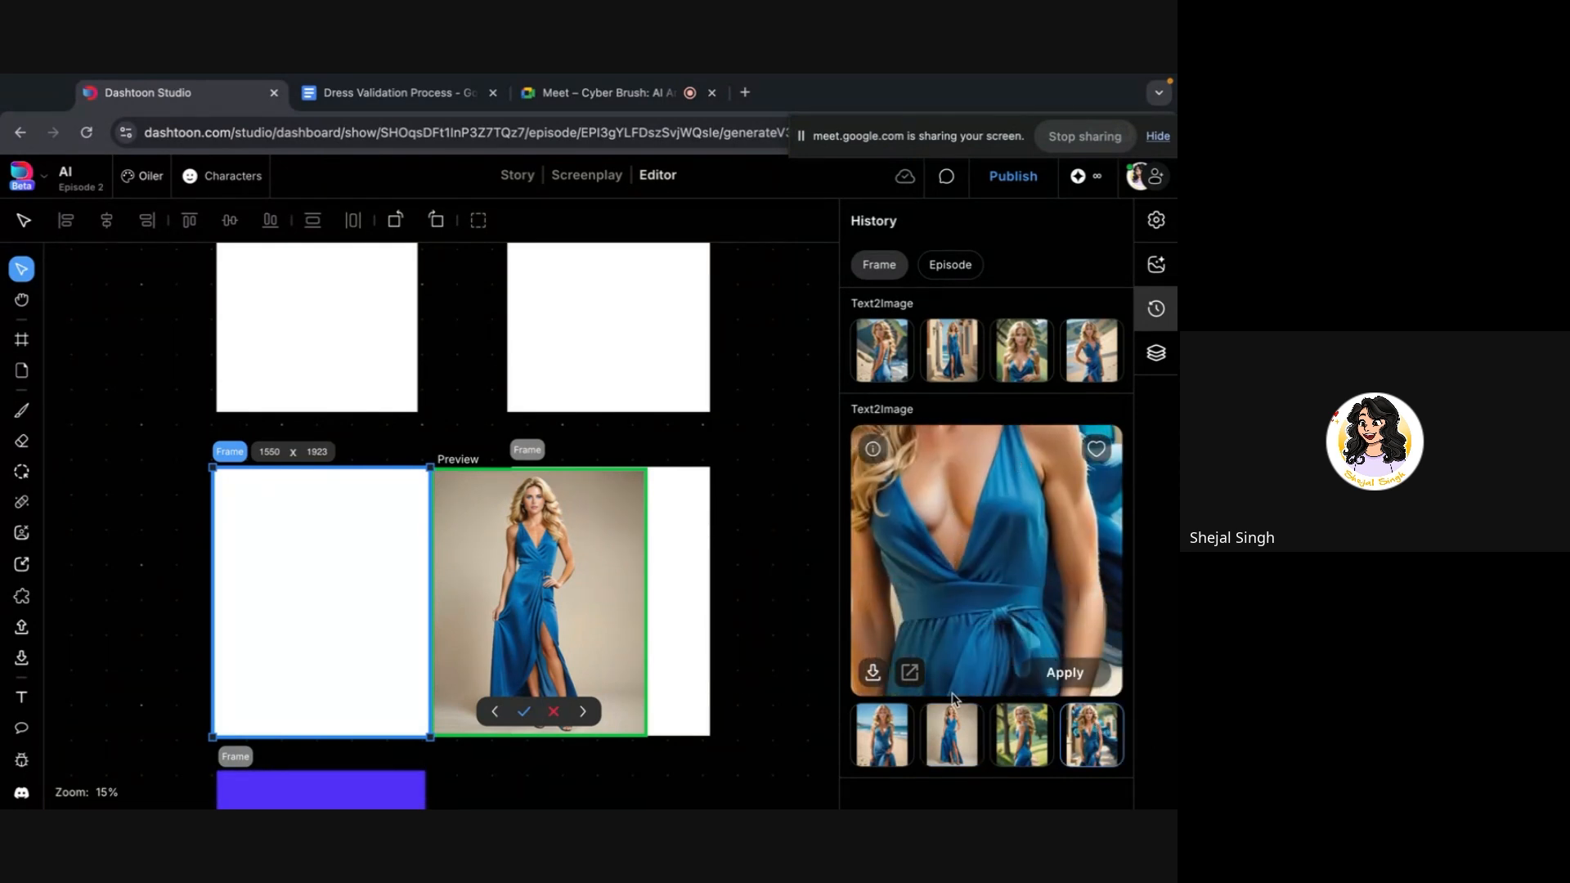
Examine the plain-background image's slit, hem and heels up close, and compare them with the second image of the upper batch
click(990, 622)
click(941, 736)
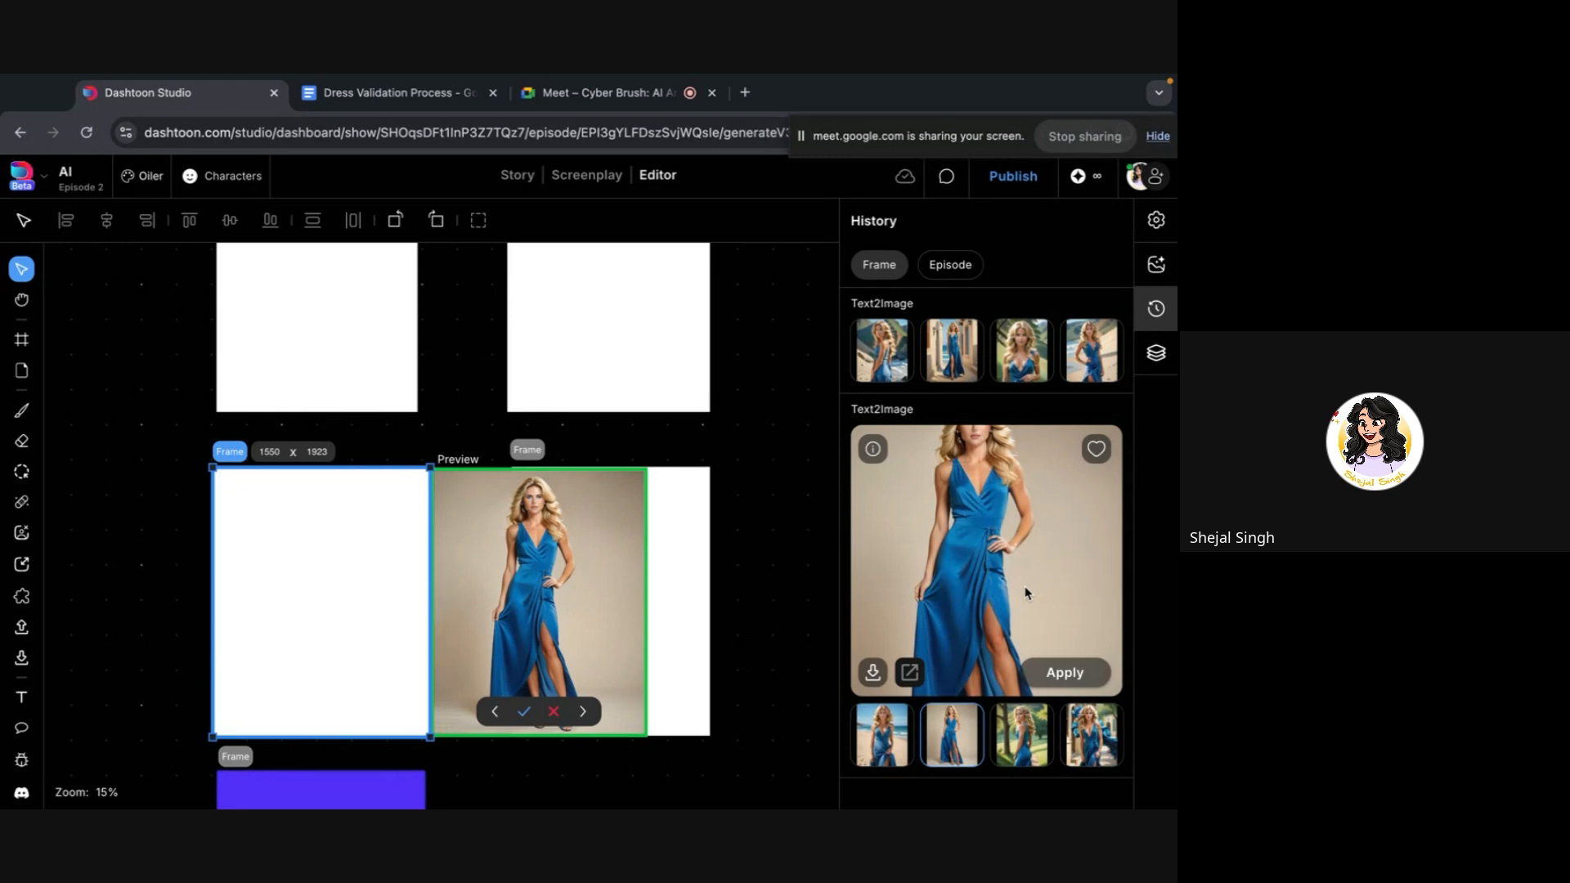
mouse_move(1025, 582)
mouse_down()
mouse_move(1027, 610)
mouse_move(1025, 552)
mouse_up()
scroll(998, 651, up, 5)
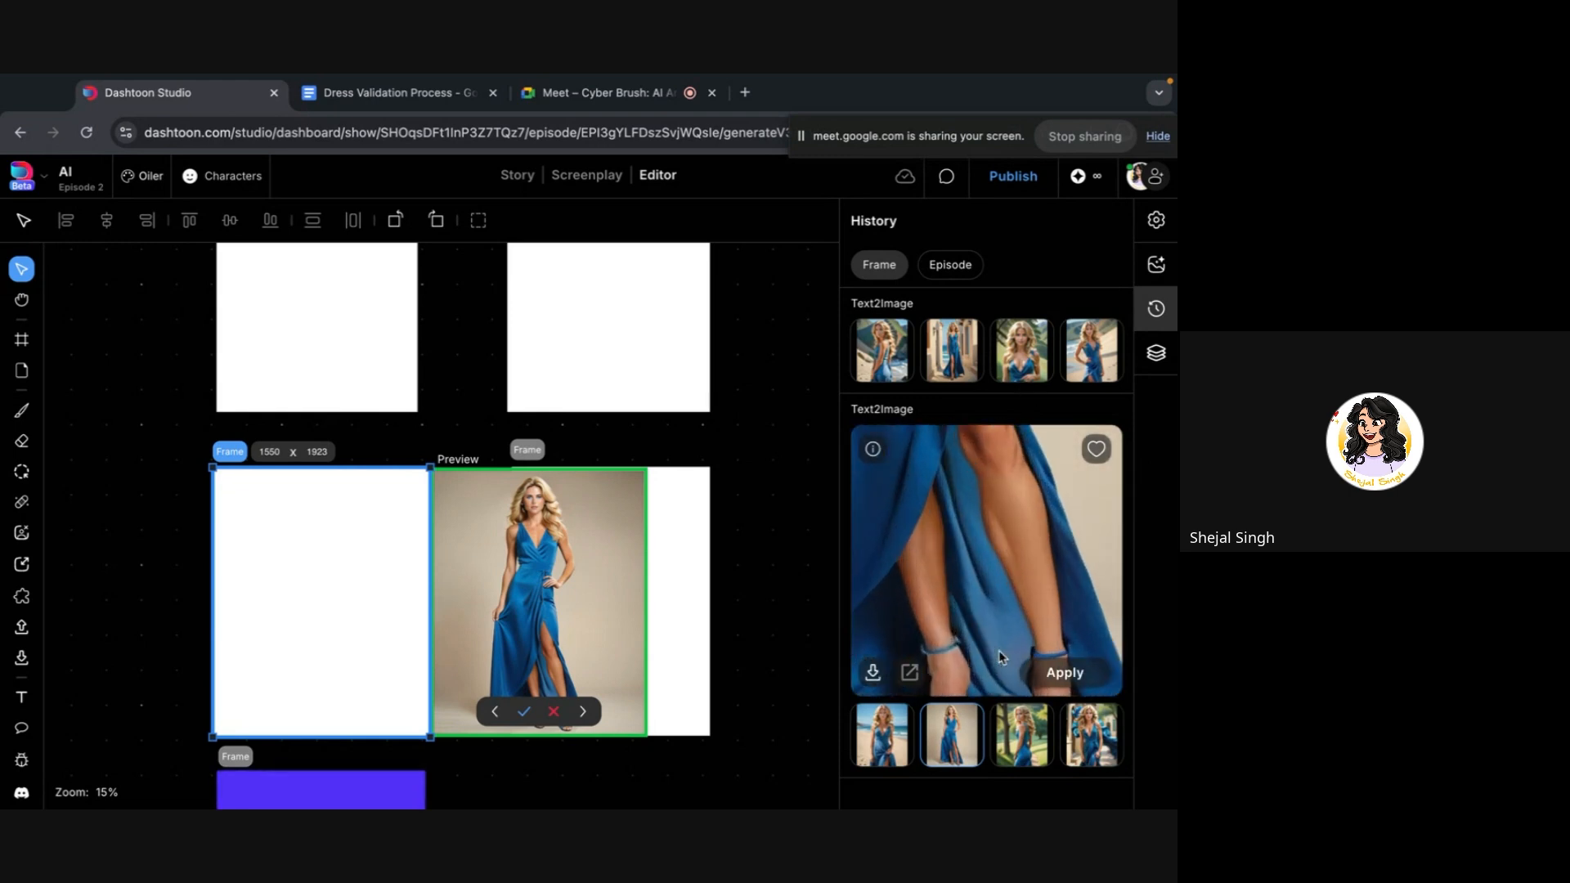
drag(999, 650, 994, 531)
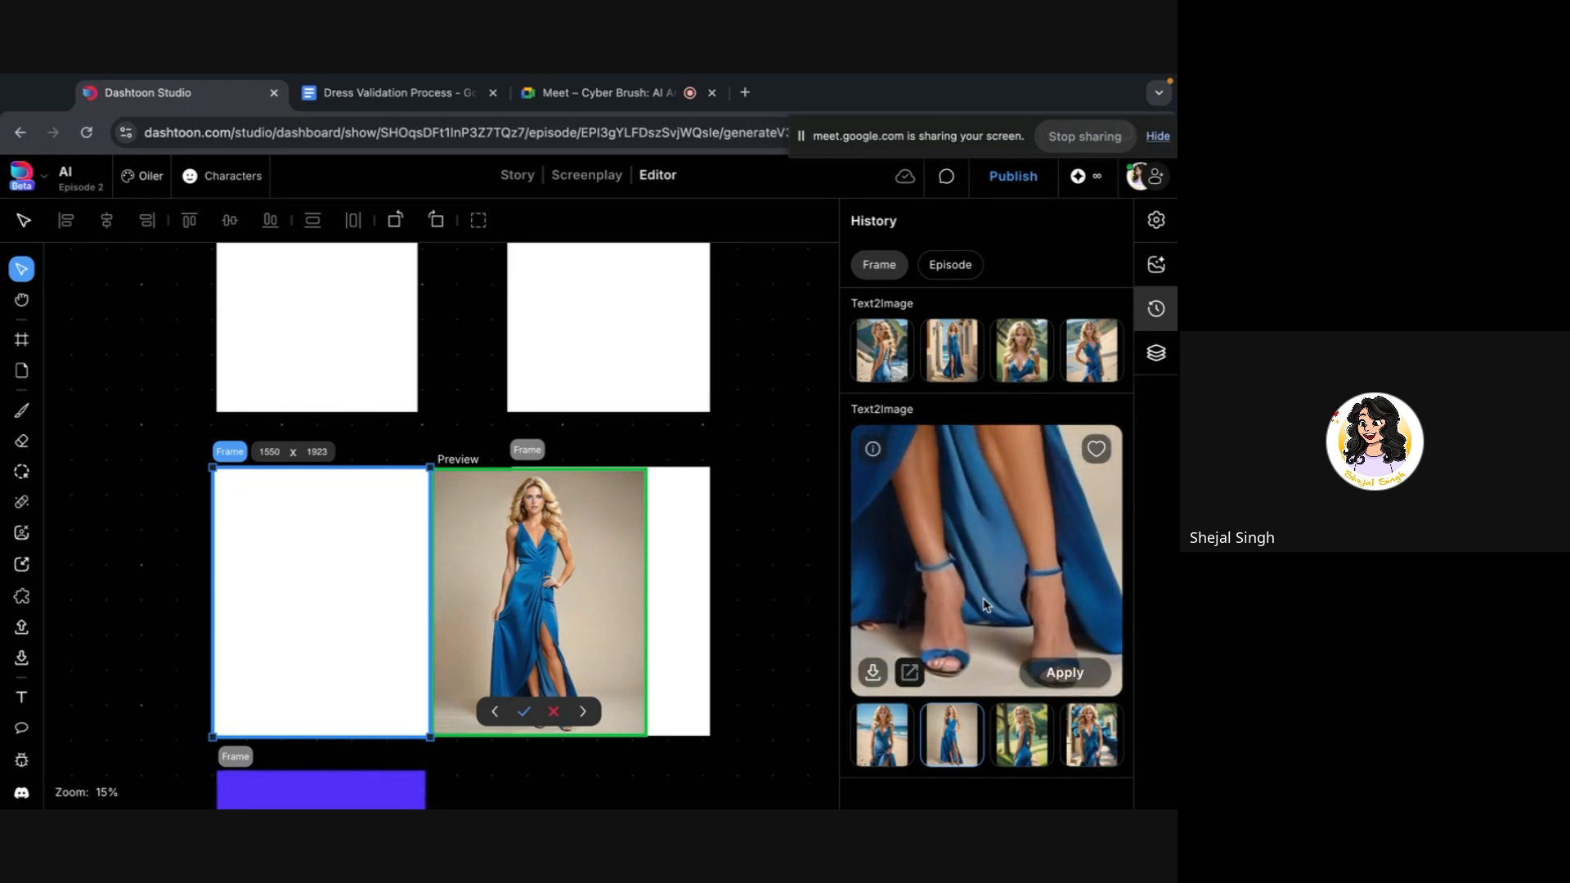
drag(984, 604, 959, 538)
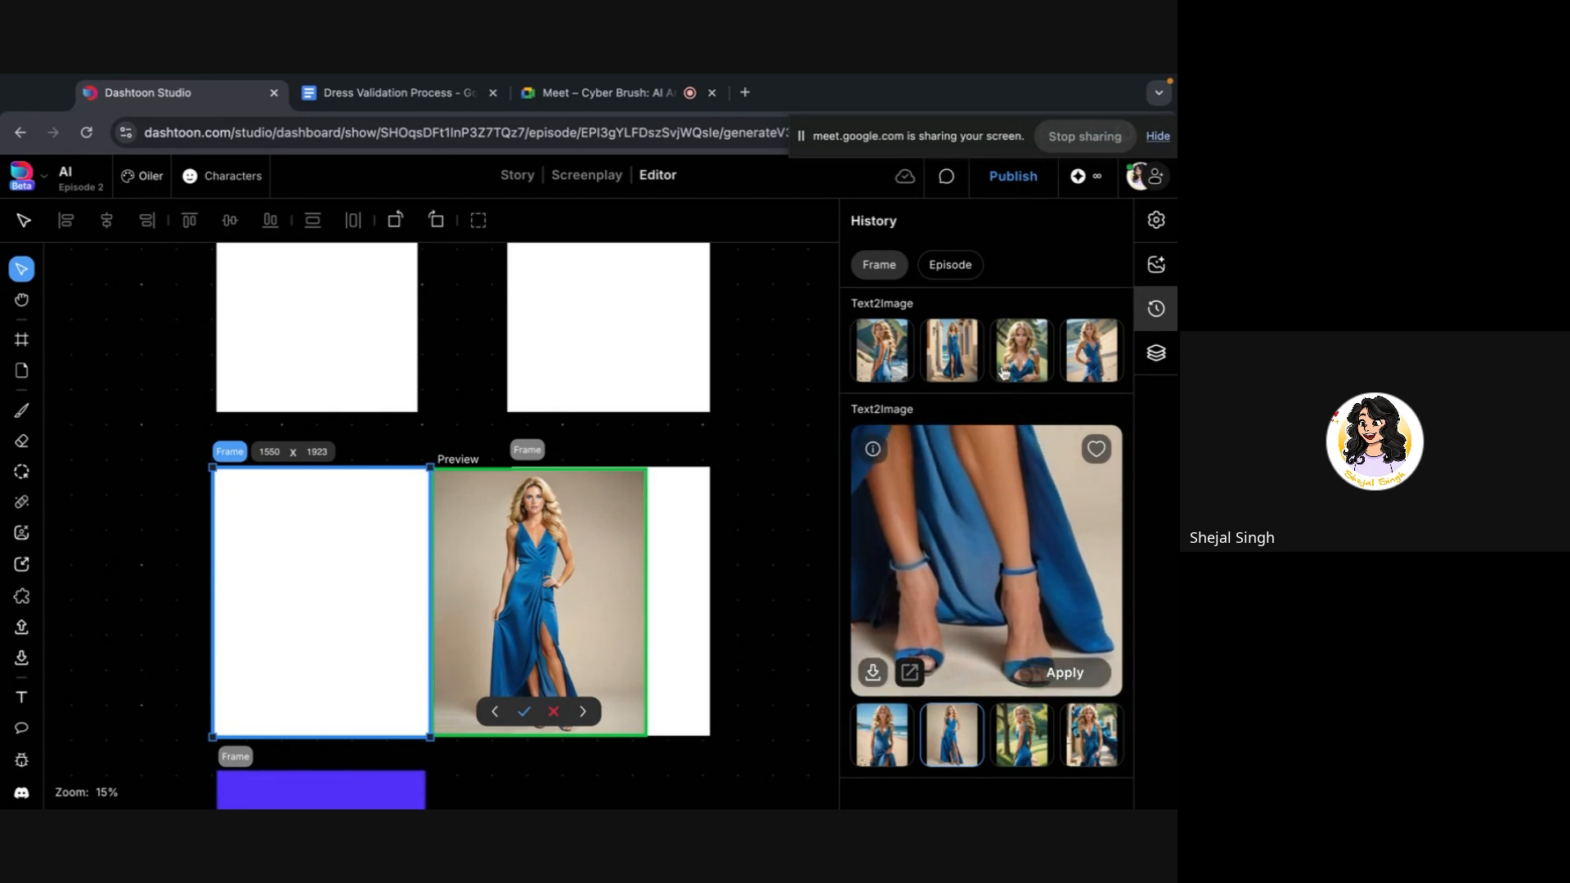
click(954, 353)
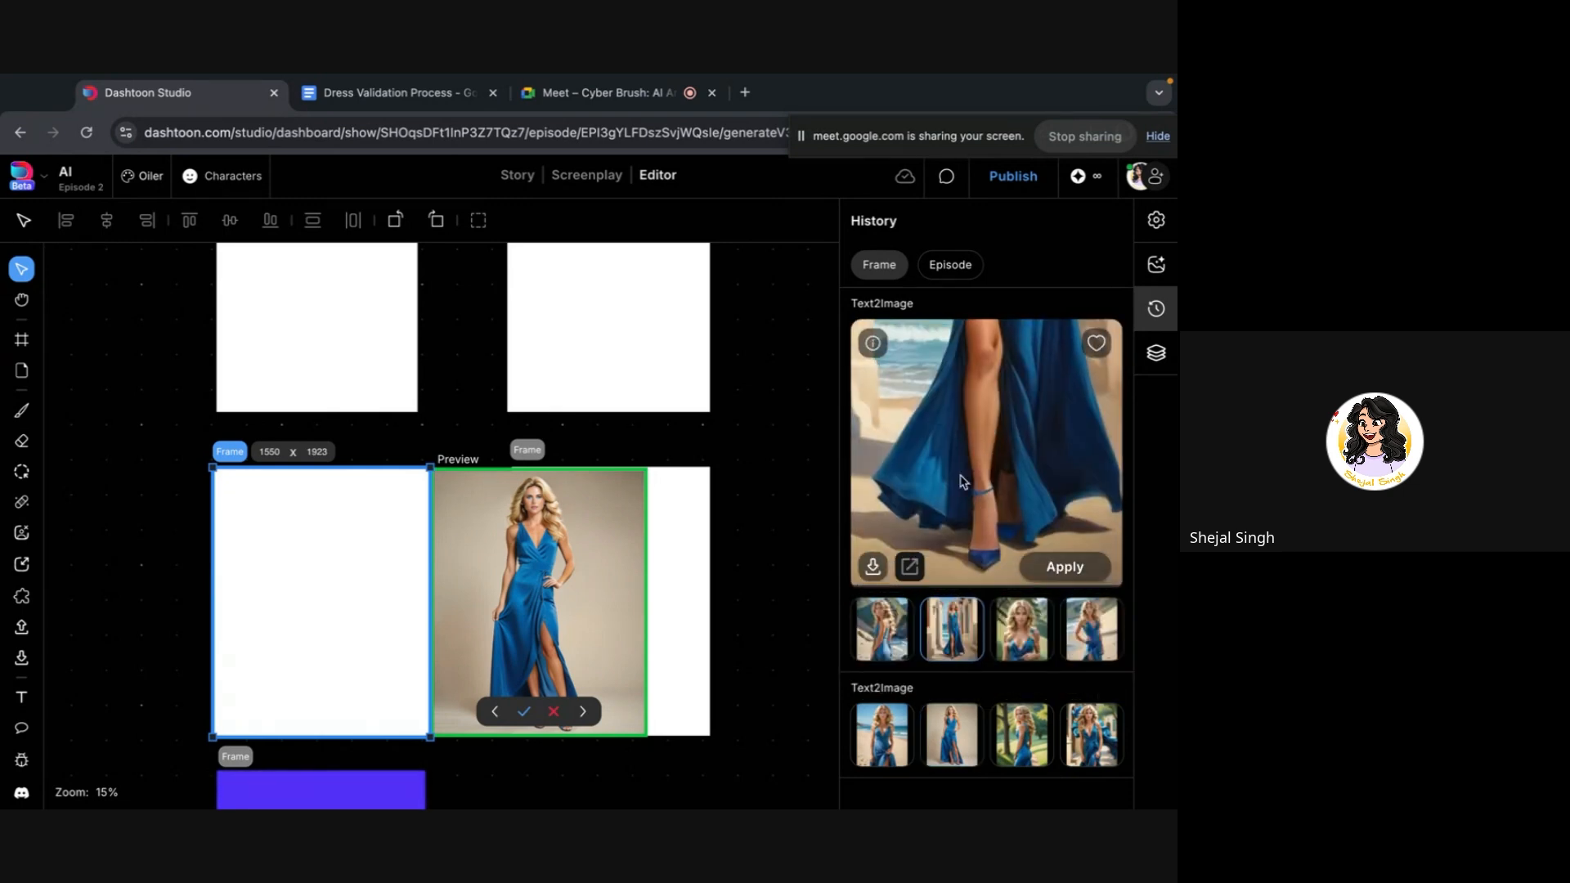
View the generated preview of the adjacent 1433 x 1937 frame, and clear the selection
click(694, 622)
scroll(694, 625, down, 5)
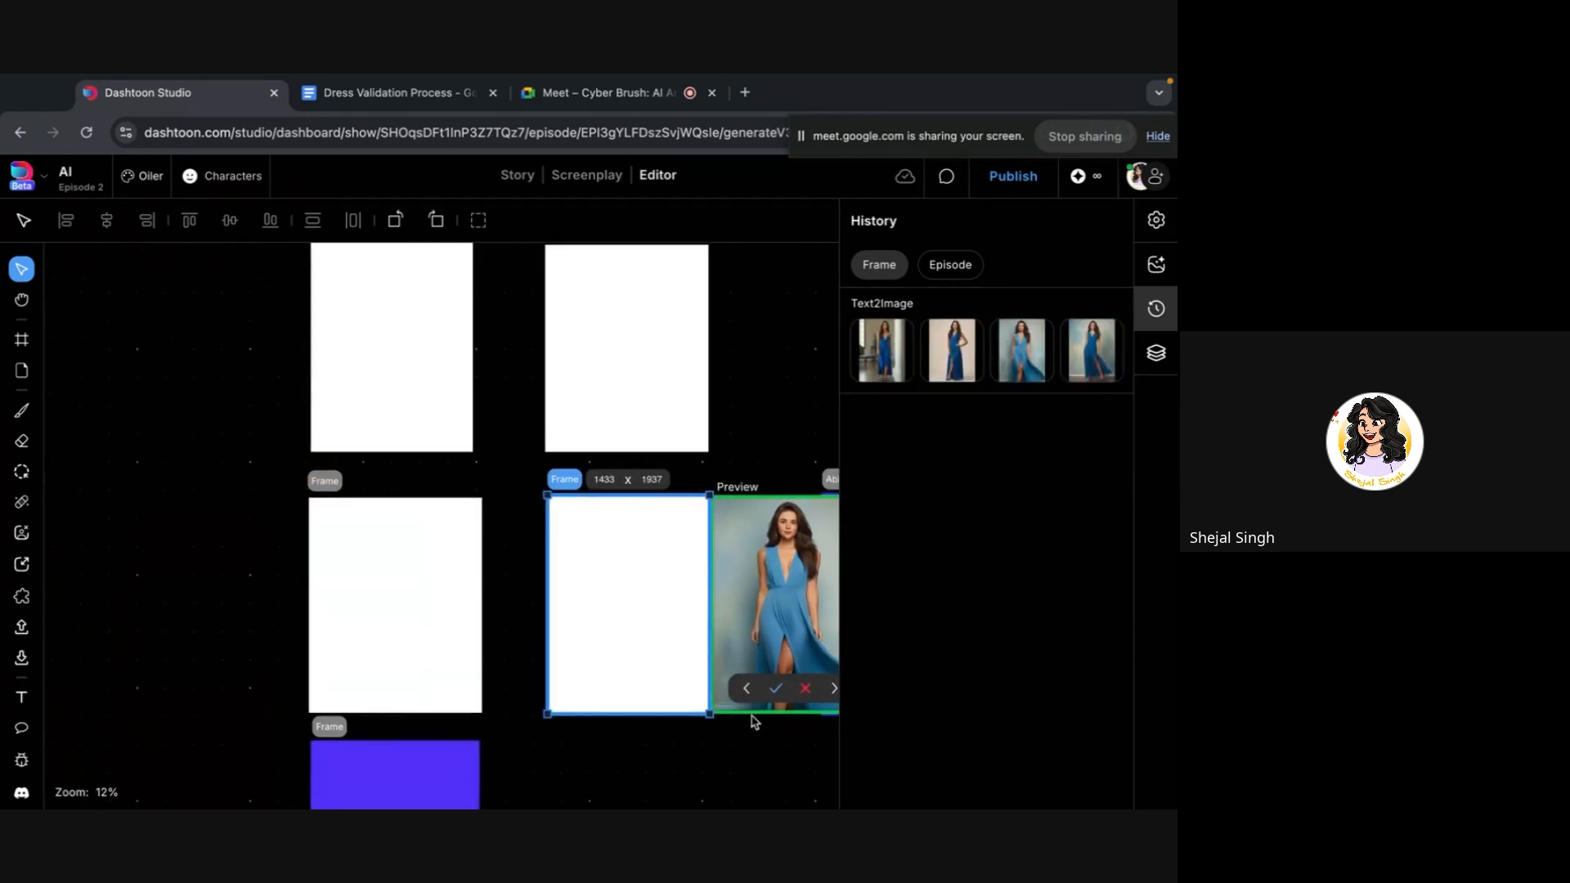
click(435, 729)
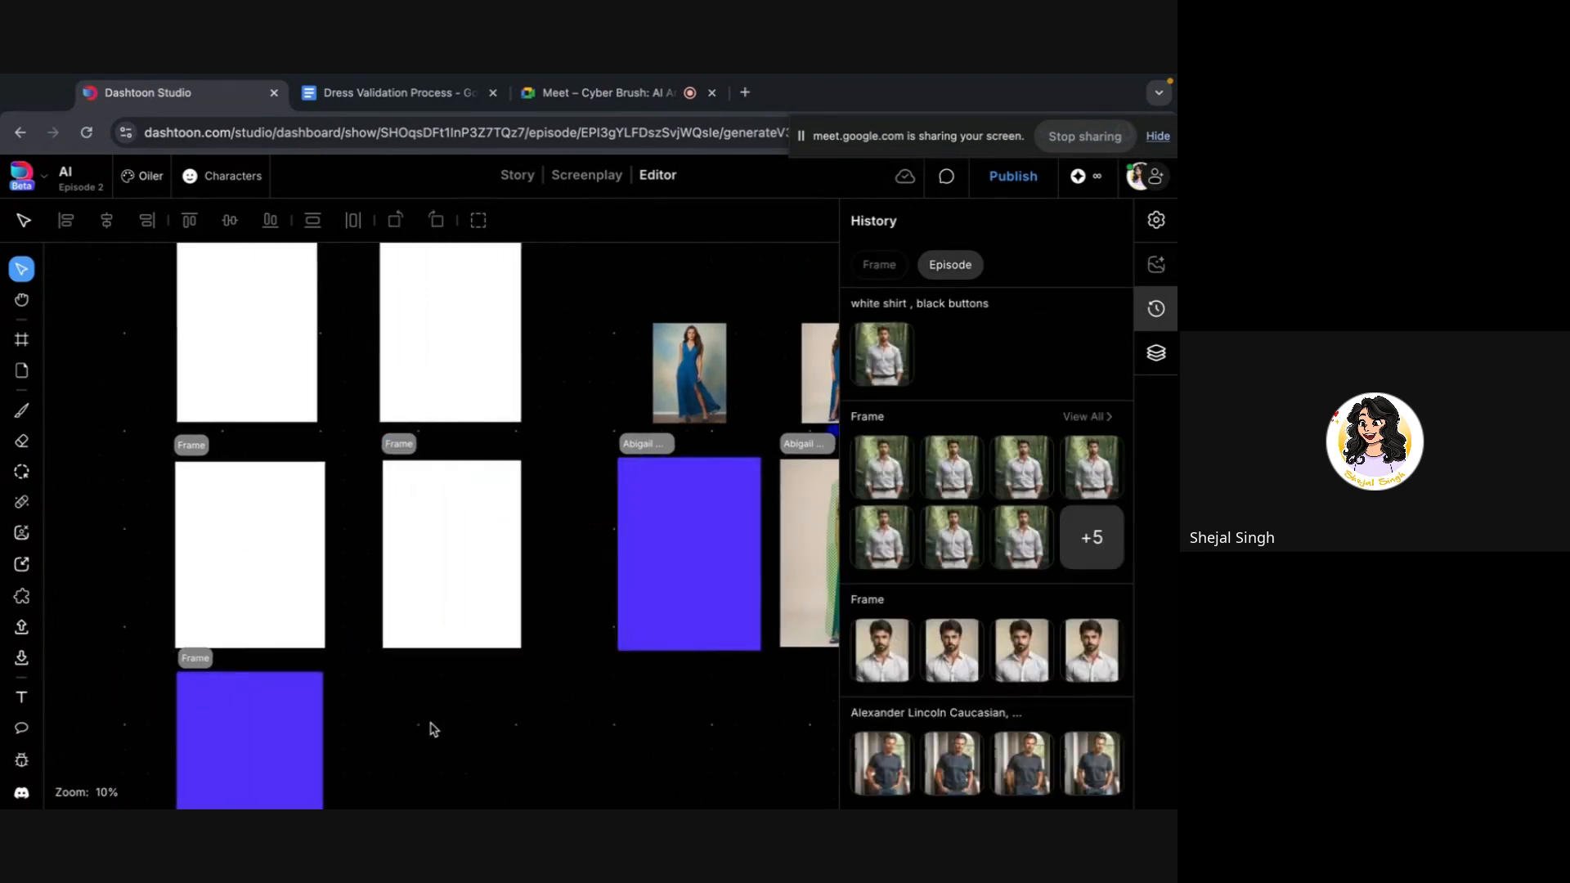
Examine the 1550 x 1923 frame's enlarged preview and the last image of its lower Text2Image batch
scroll(434, 729, left, 2)
click(401, 551)
scroll(400, 551, up, 3)
scroll(475, 515, up, 3)
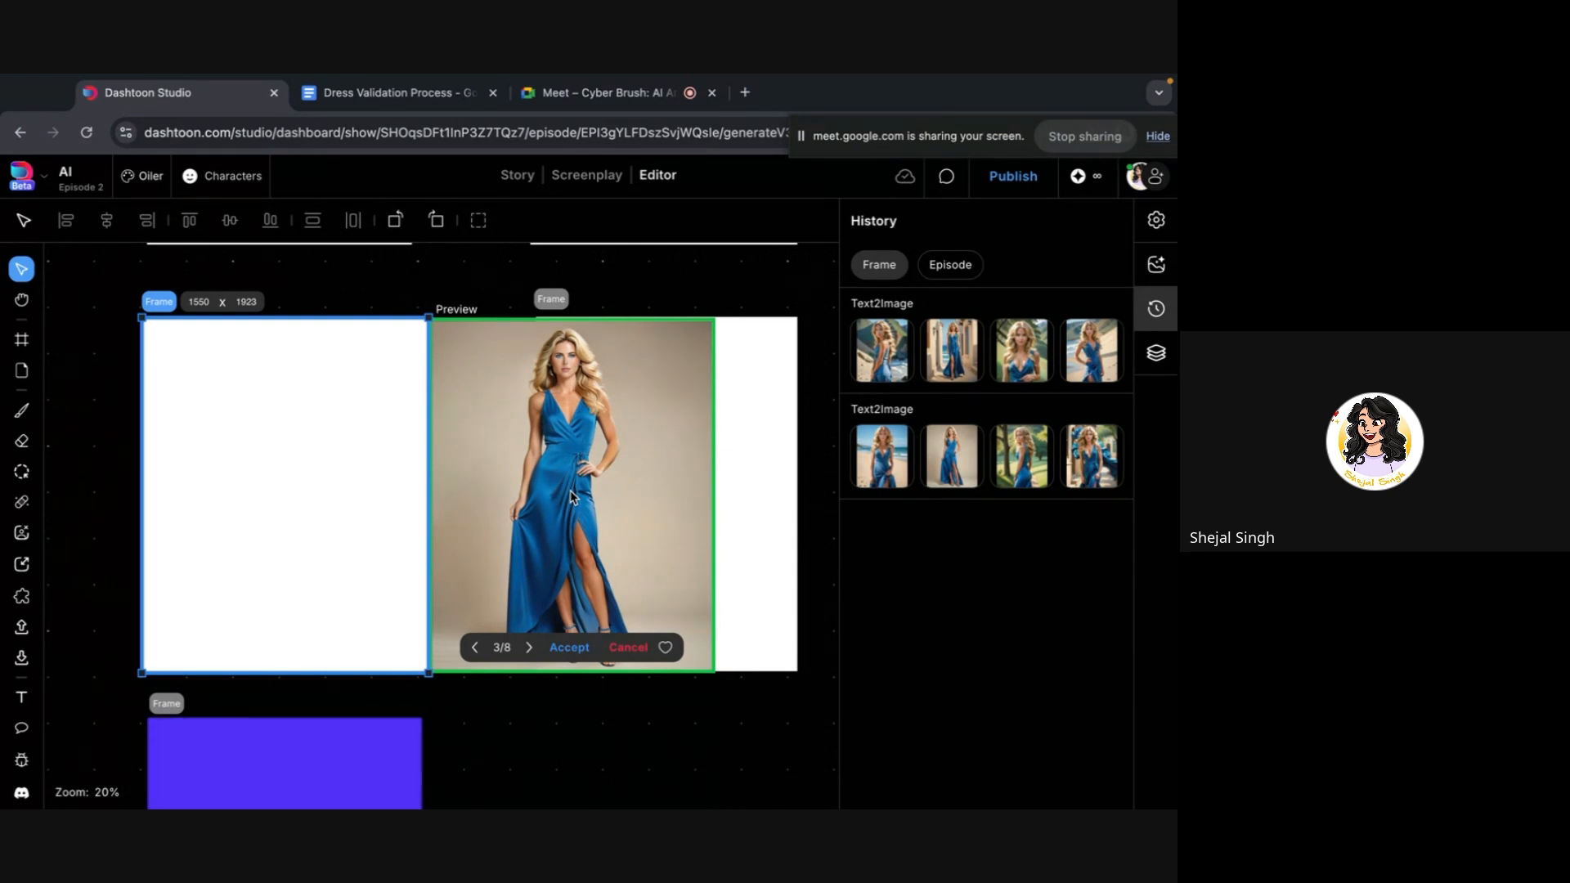
click(501, 729)
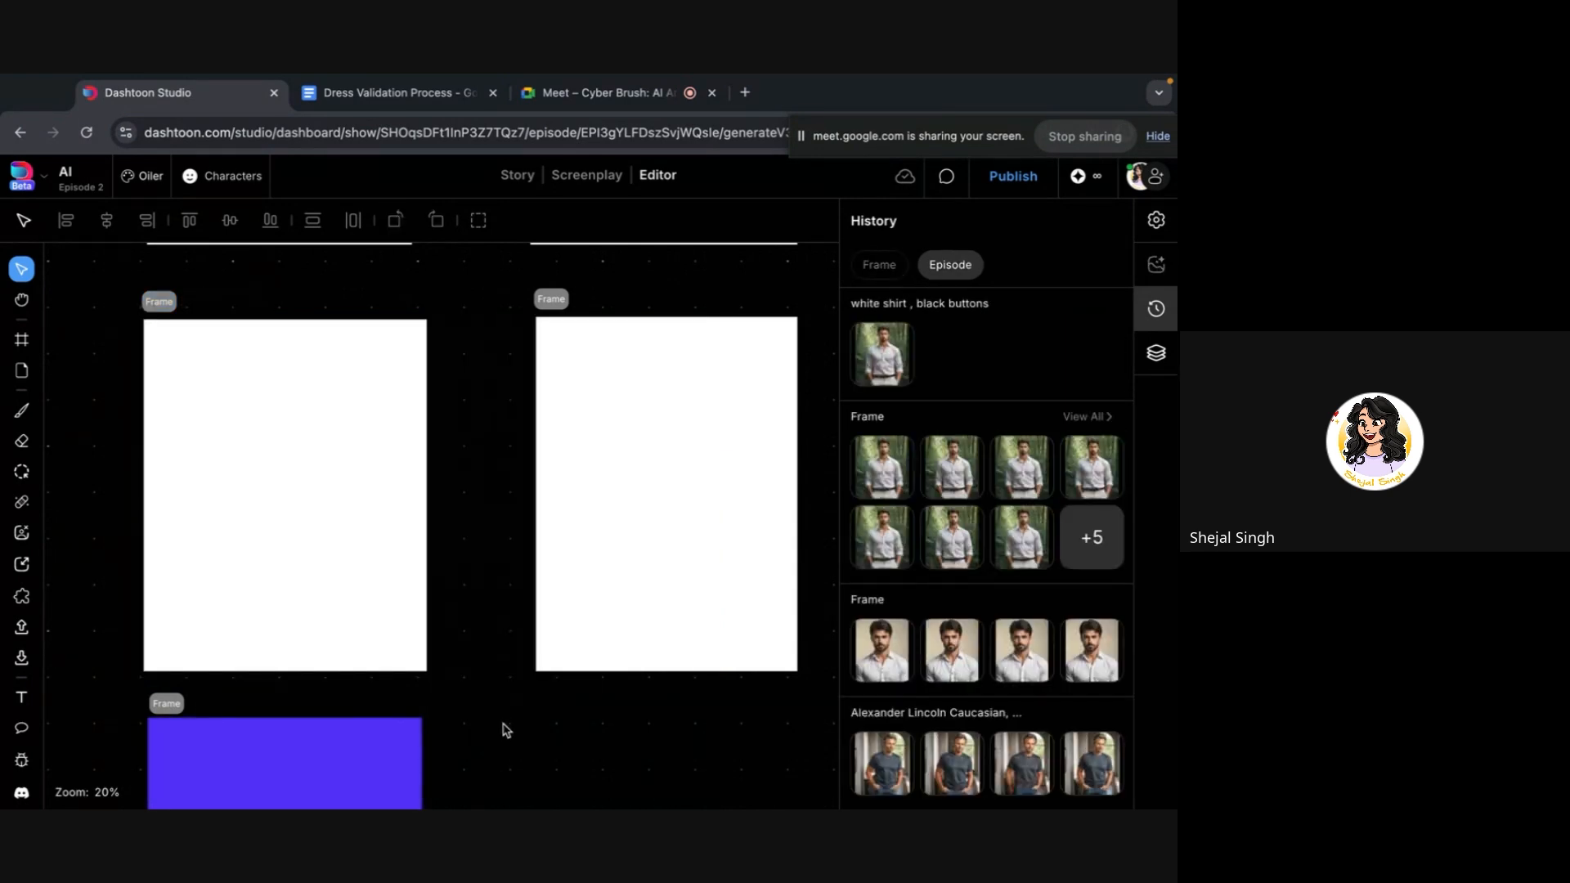
click(363, 606)
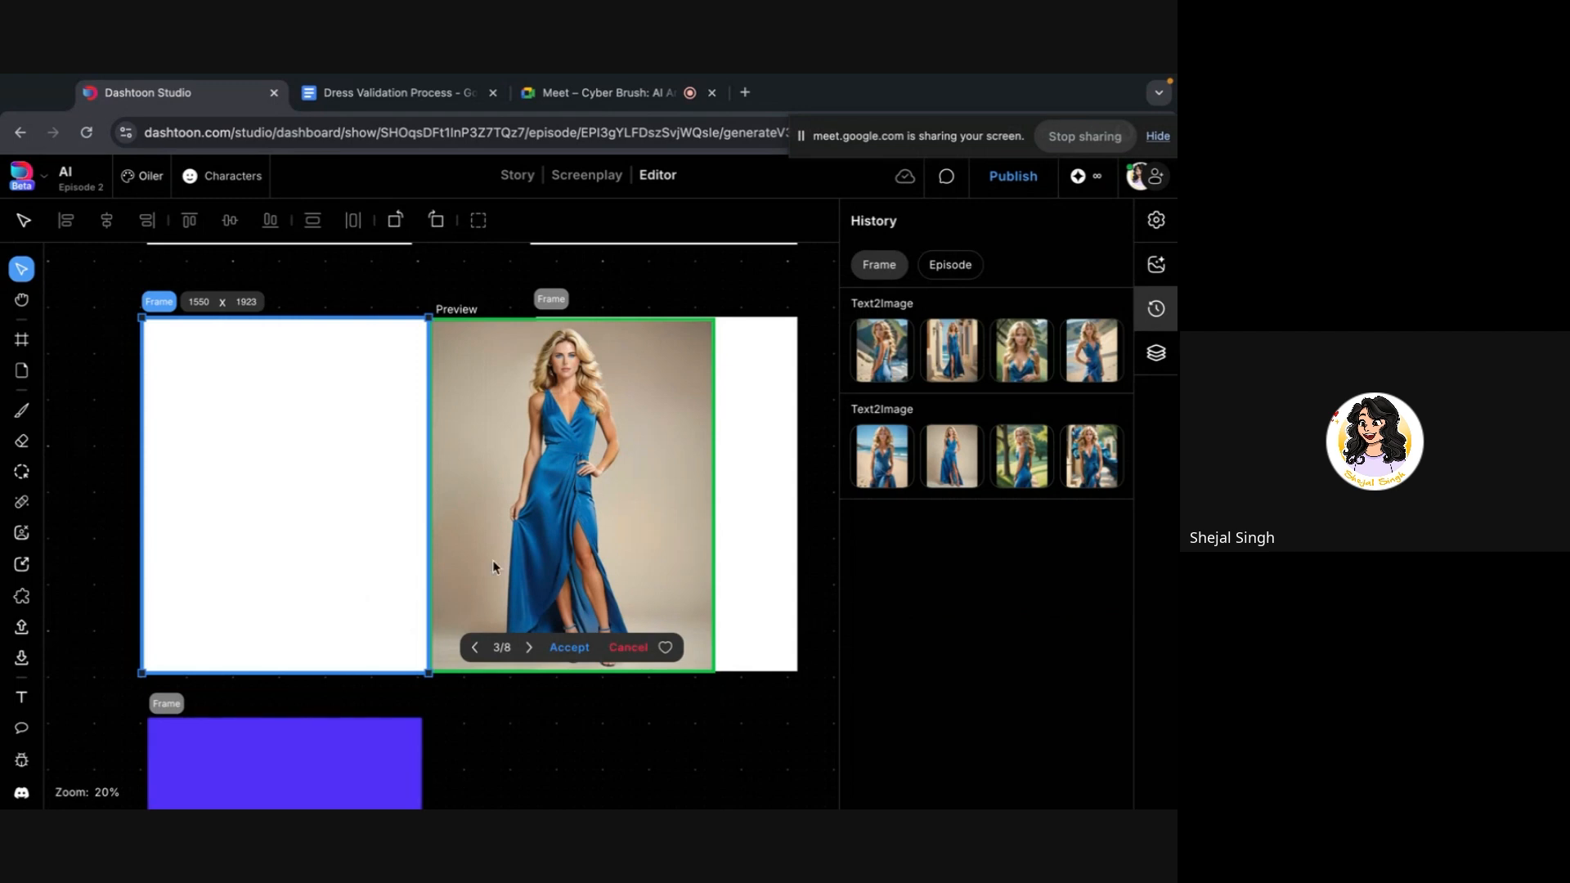
click(1081, 472)
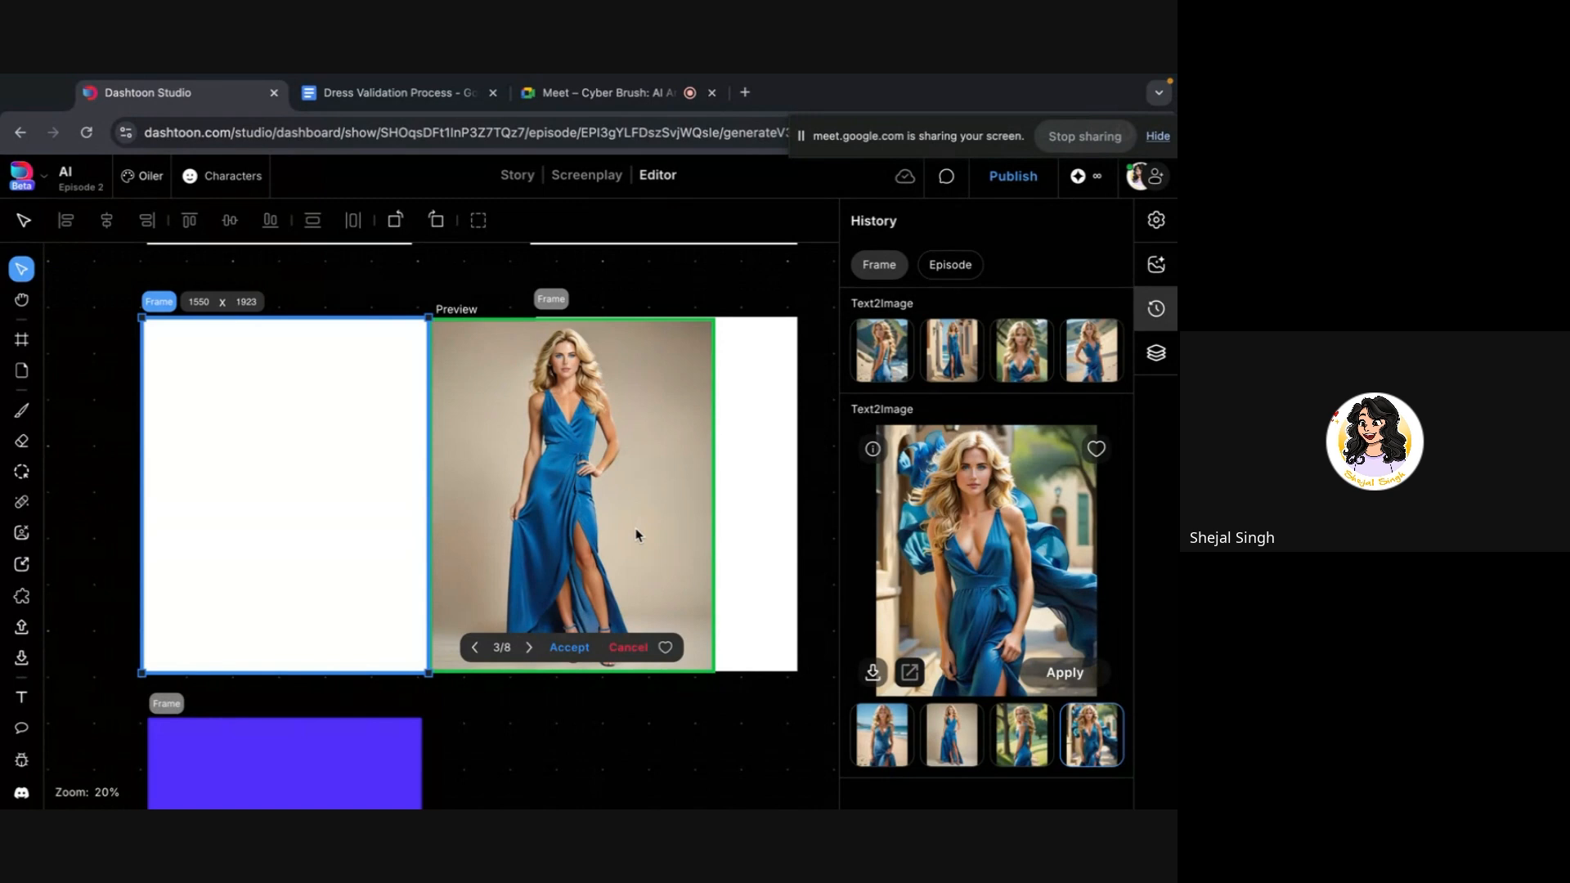
Select the purple frame below and read the full prompt in its generation properties
click(493, 757)
scroll(378, 561, down, 4)
click(375, 561)
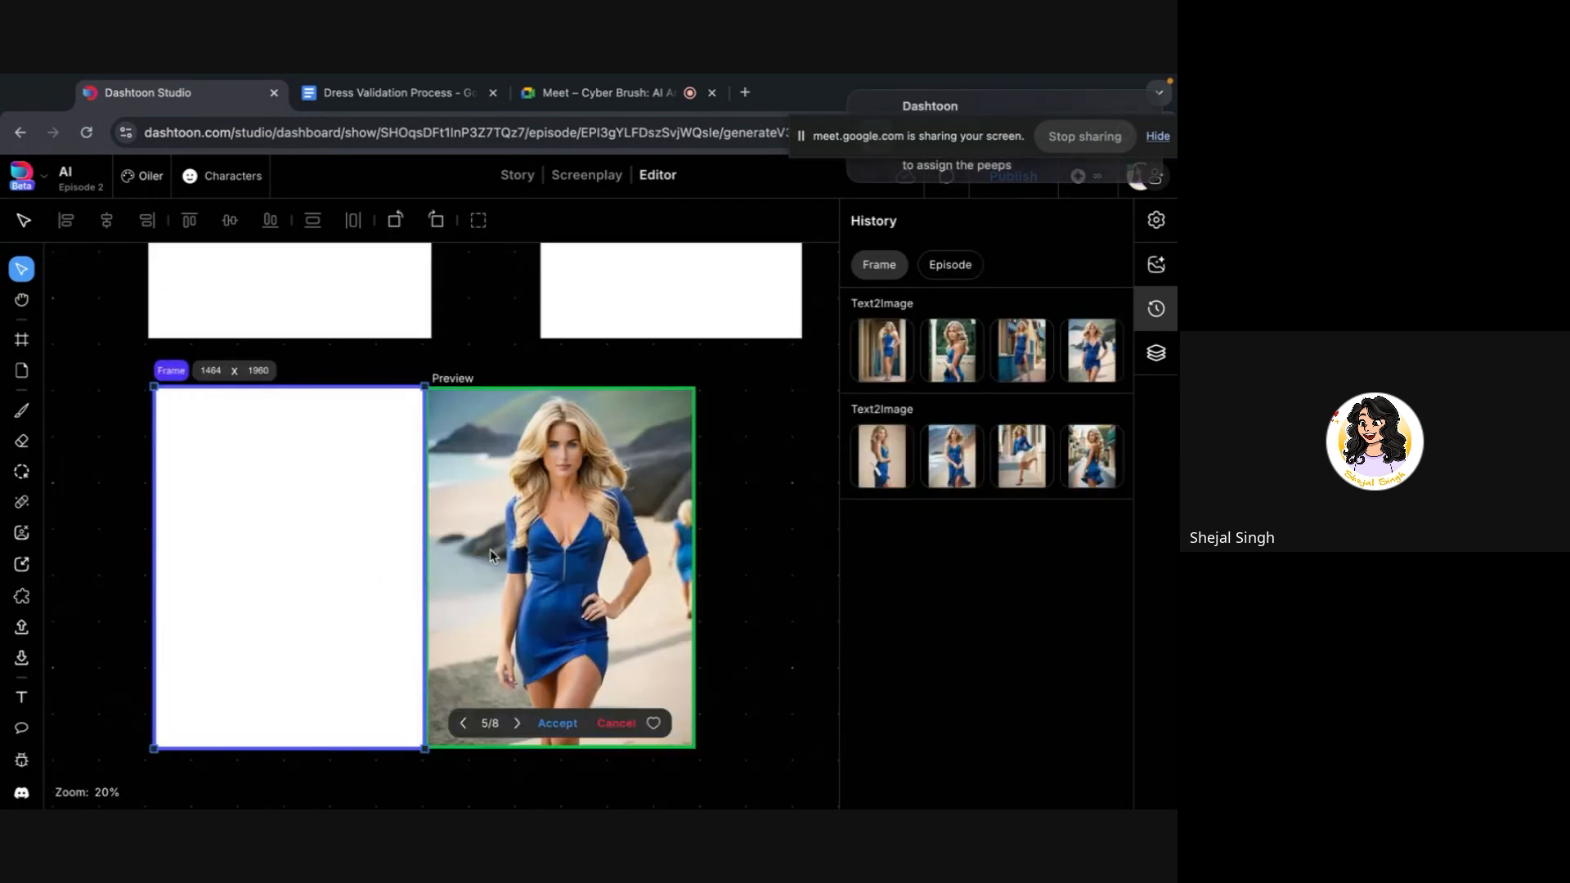
click(1156, 264)
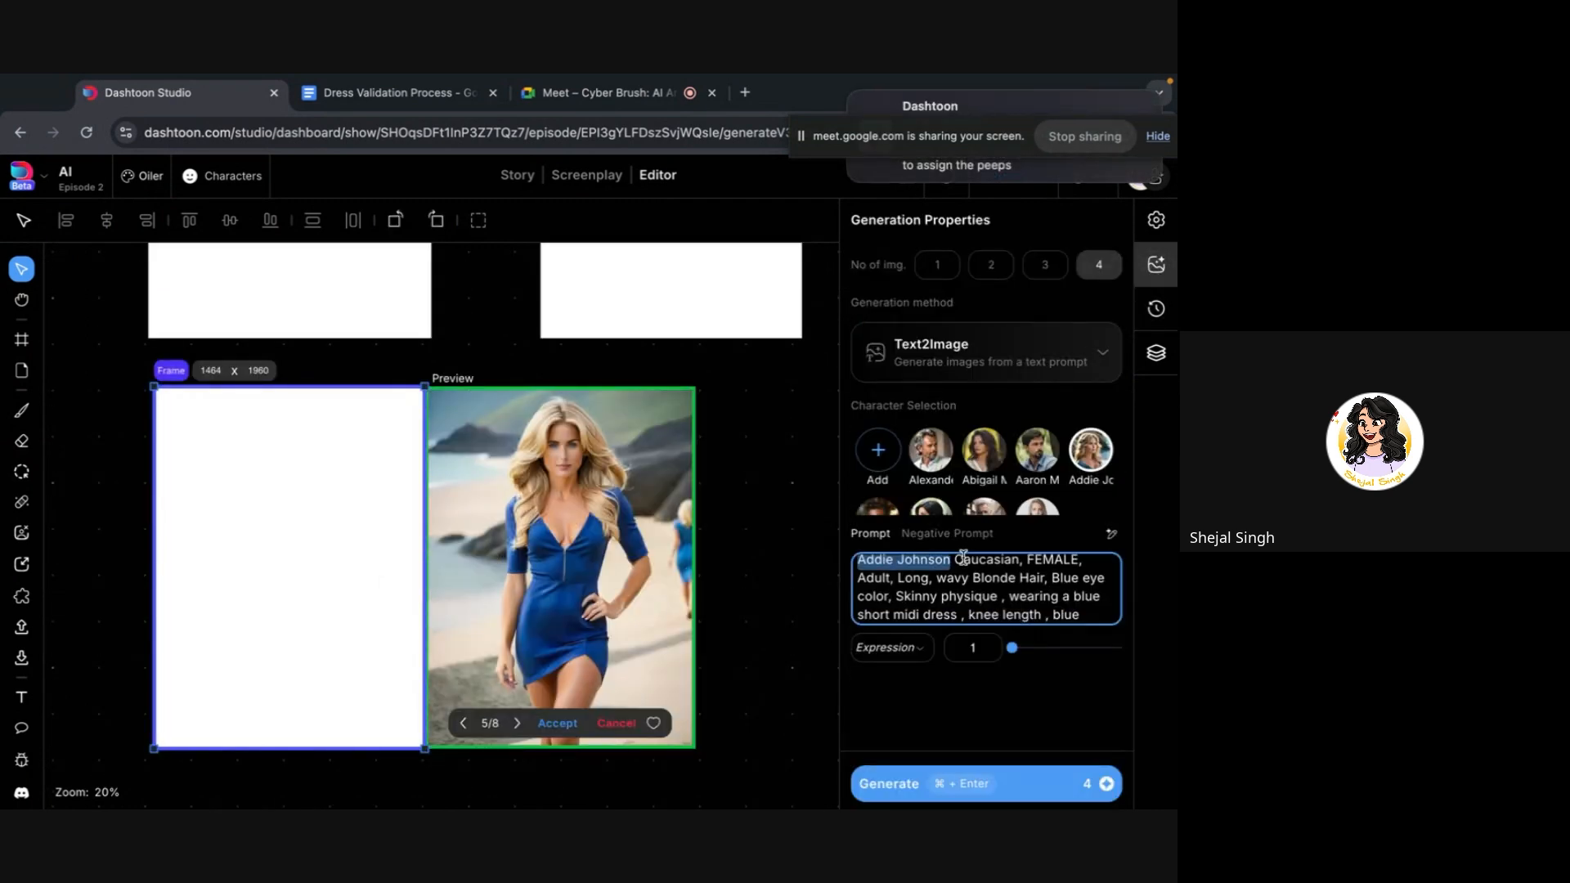
scroll(963, 557, down, 1)
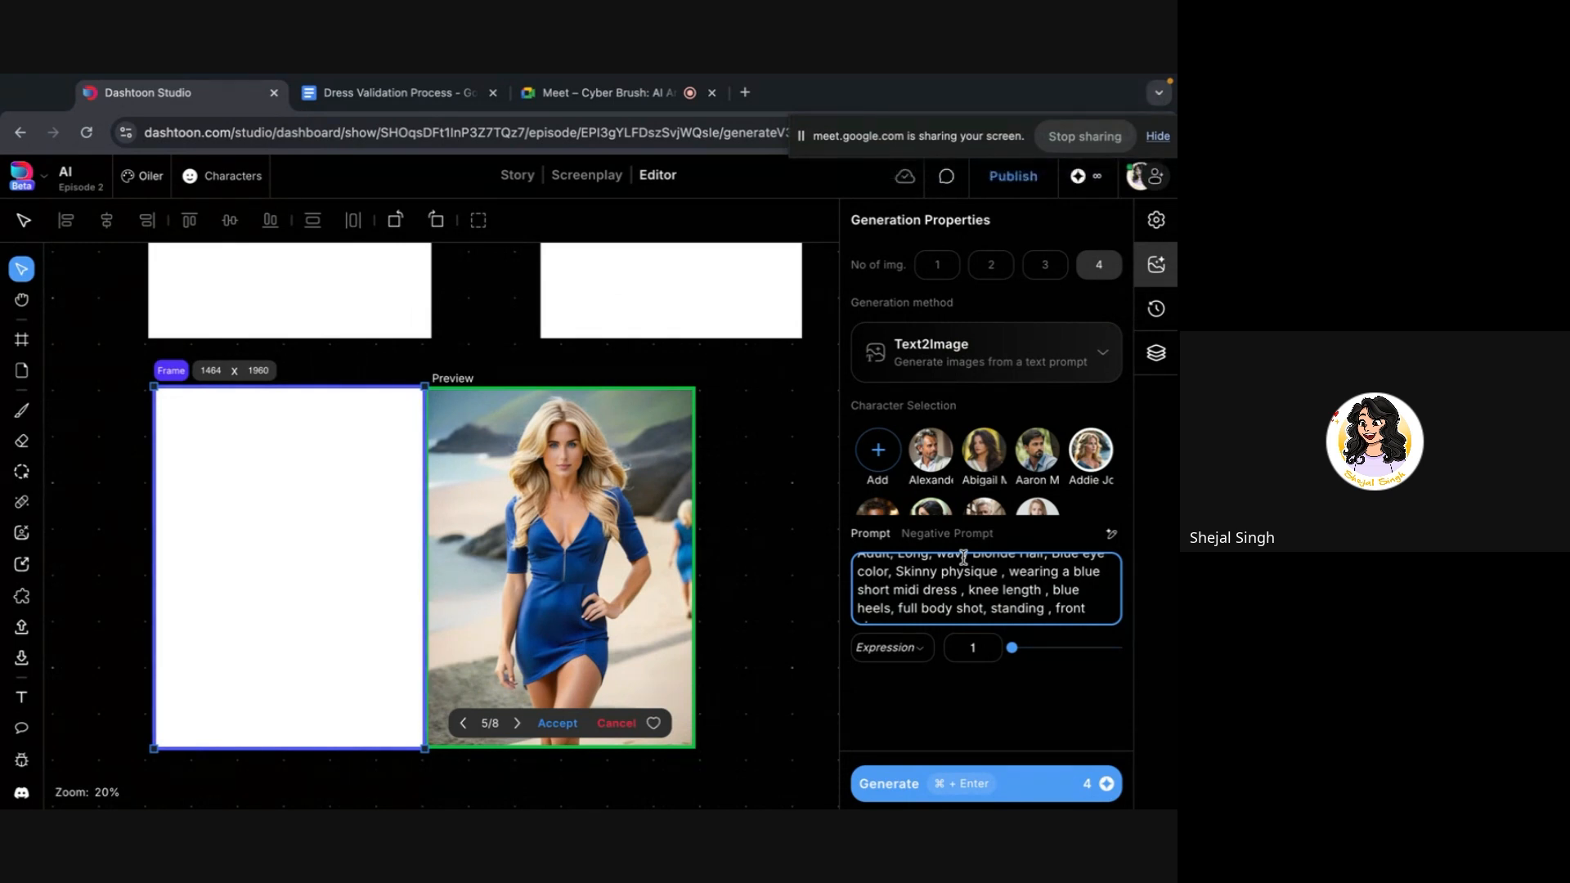
Open the 1464 x 1960 frame's history and preview the images of its lower Text2Image batch
click(1156, 308)
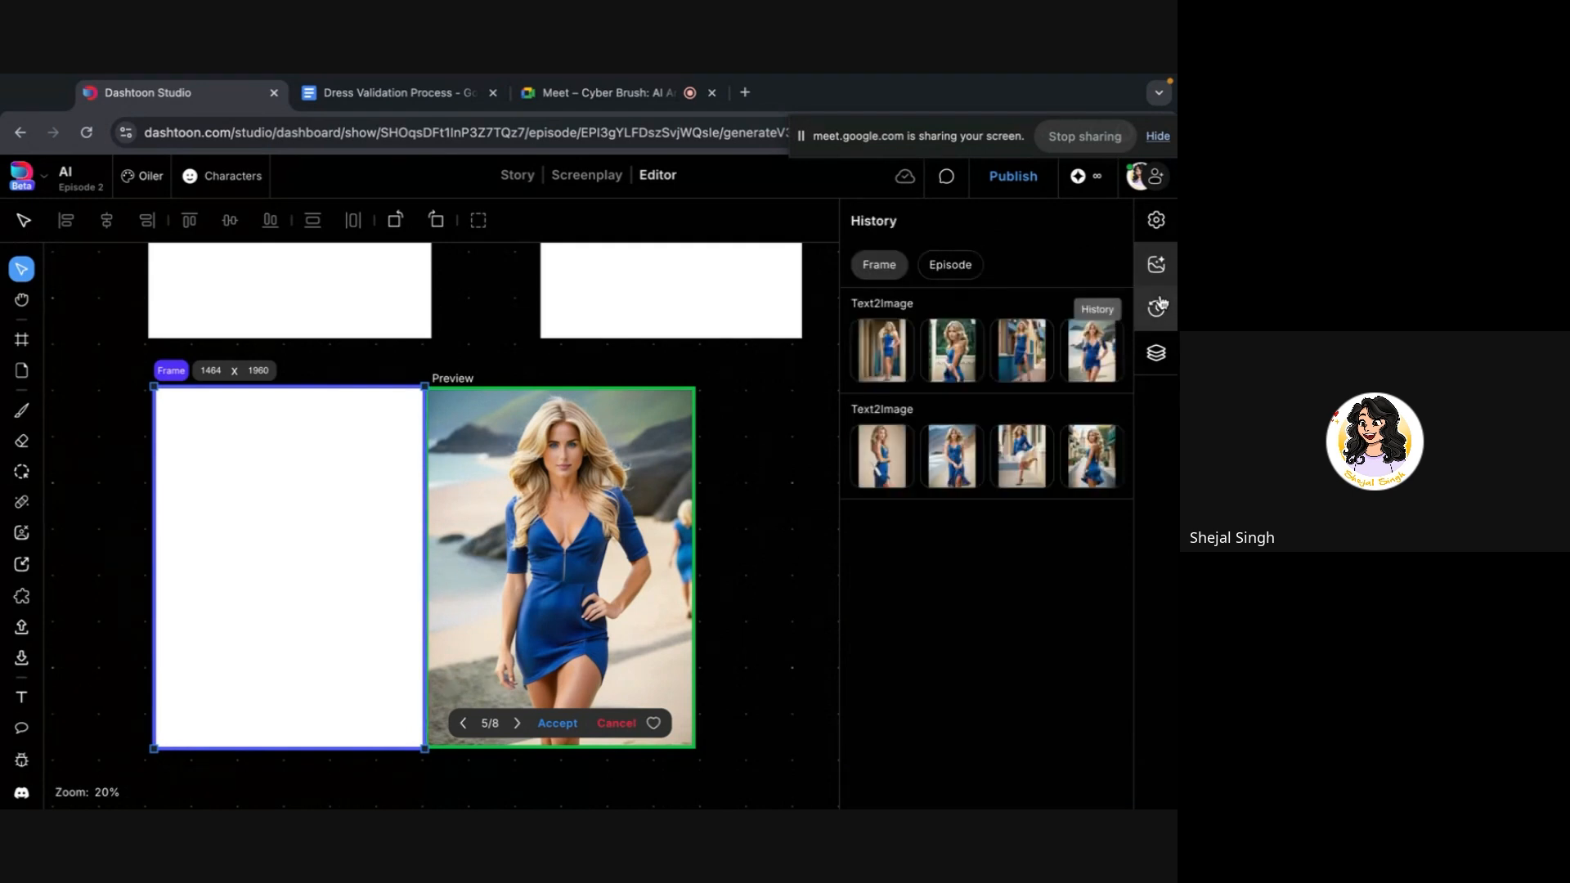
click(881, 450)
scroll(995, 719, down, 1)
click(946, 718)
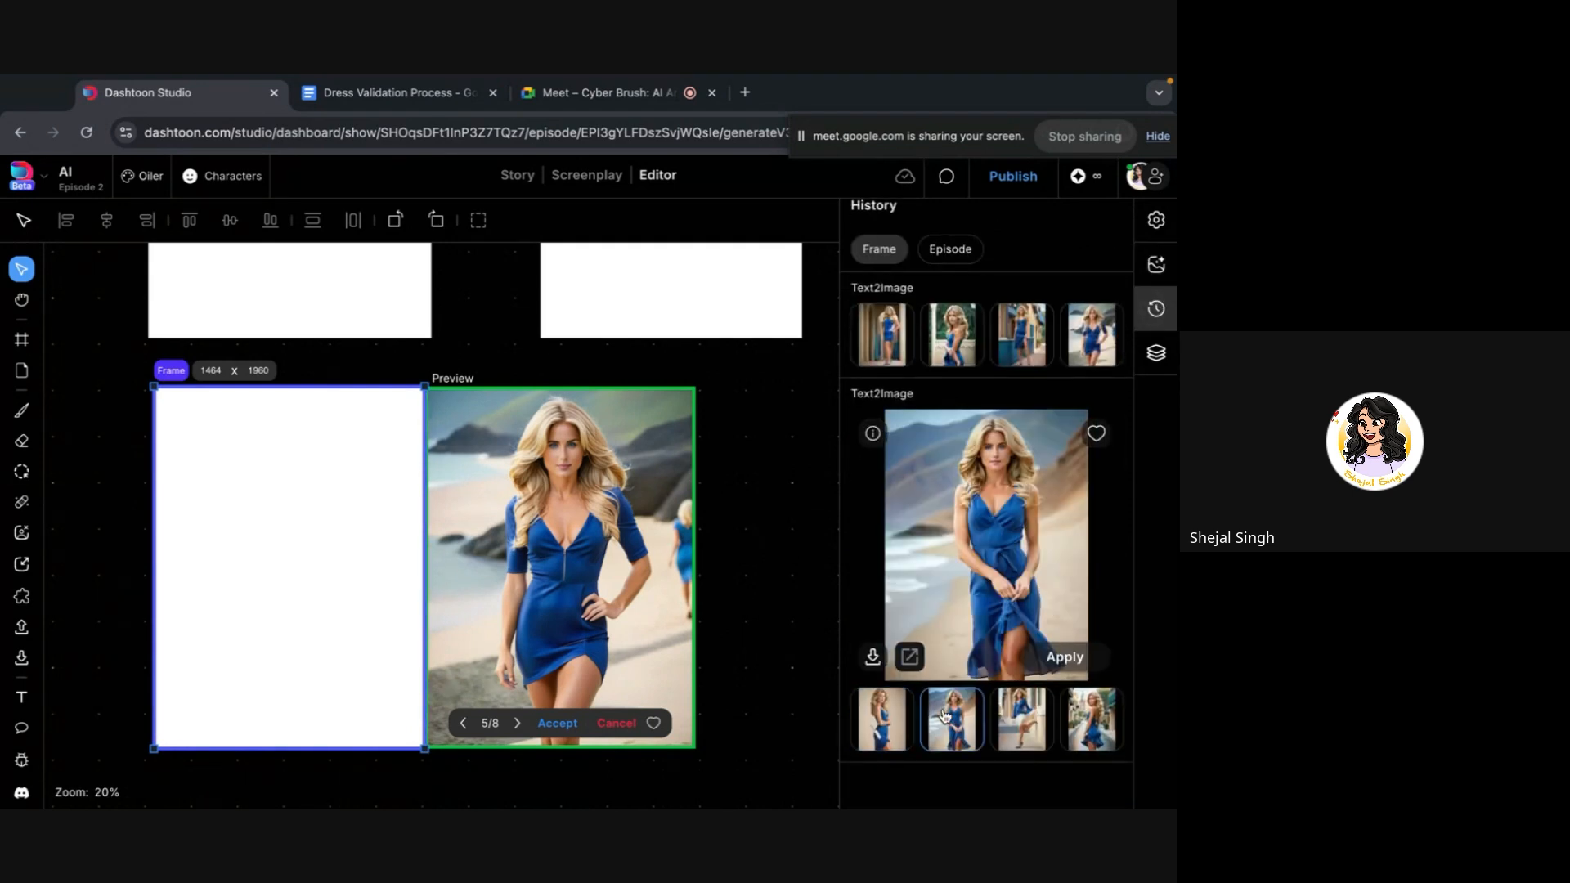
click(1028, 722)
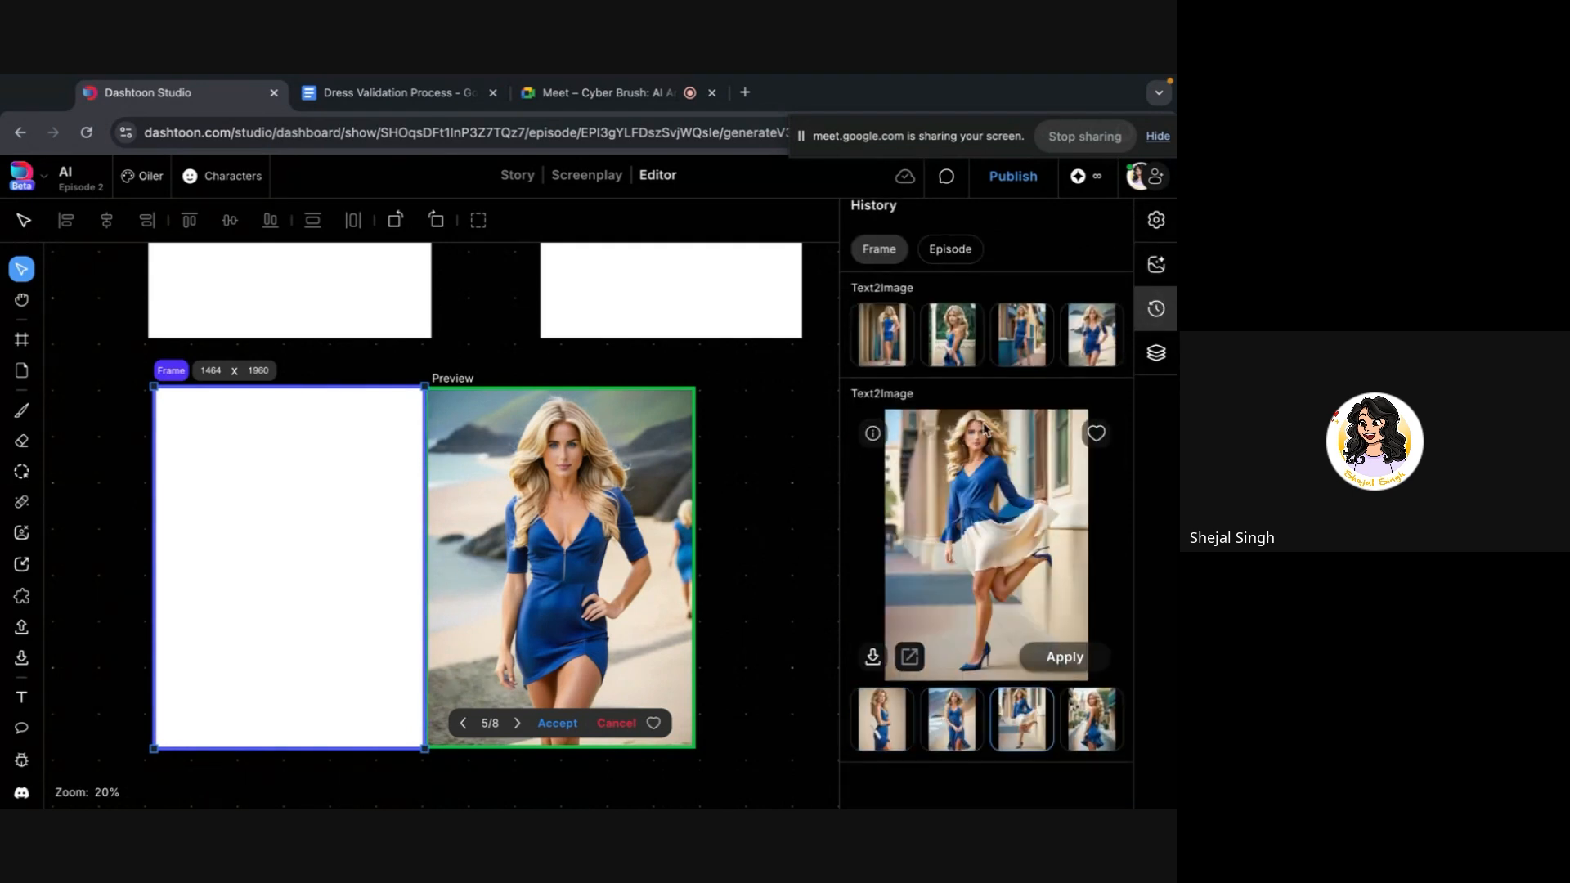
click(1094, 704)
Preview each of the four images in the frame's upper Text2Image batch
click(906, 362)
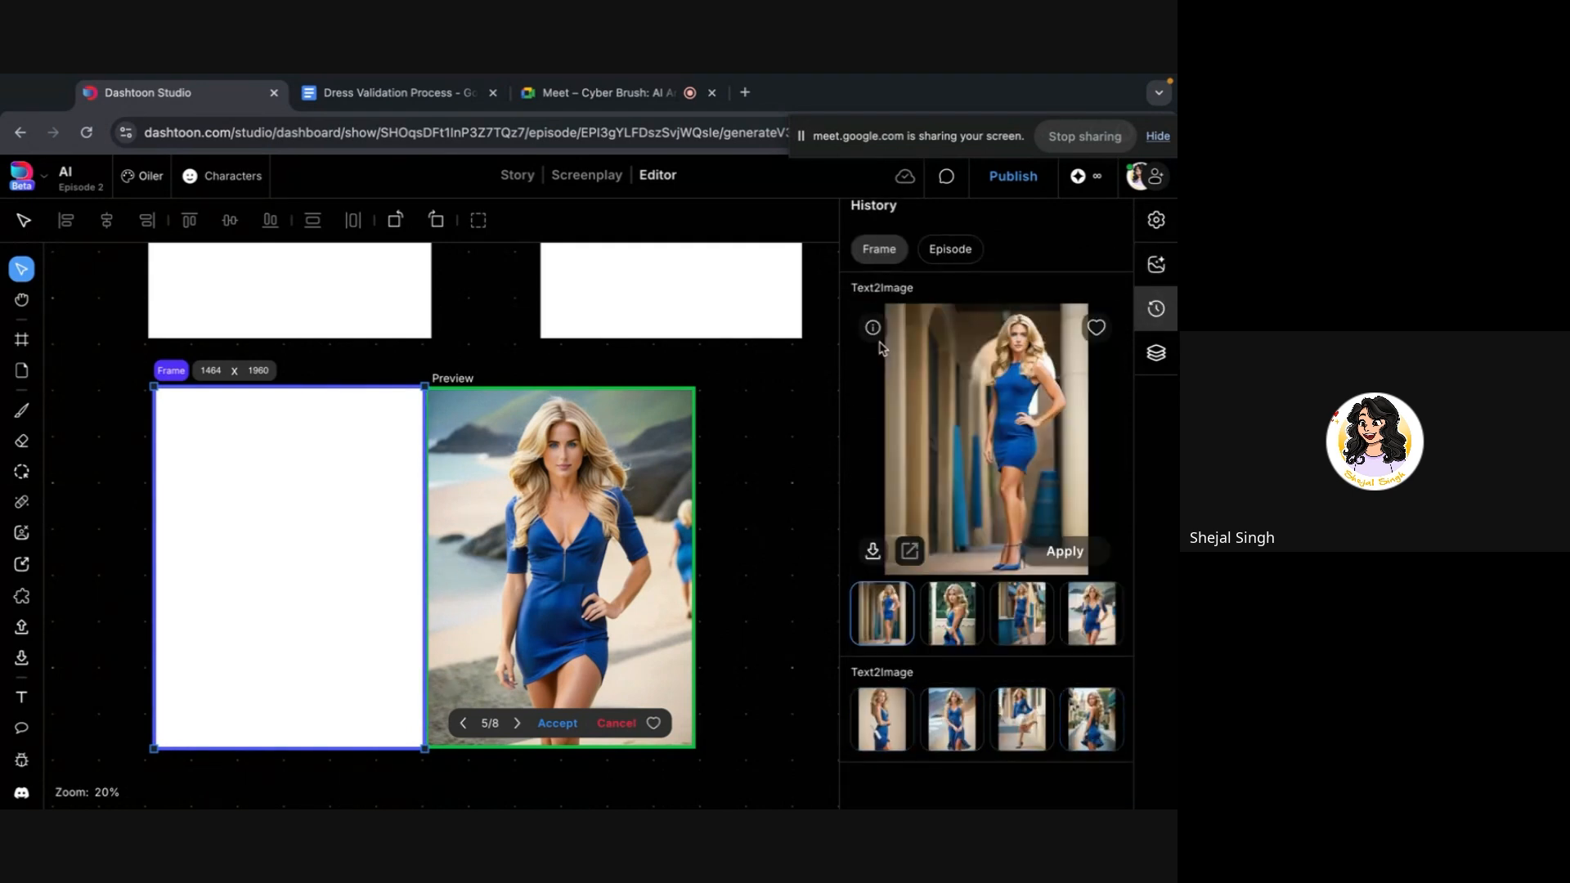
click(977, 626)
click(1032, 623)
click(1096, 637)
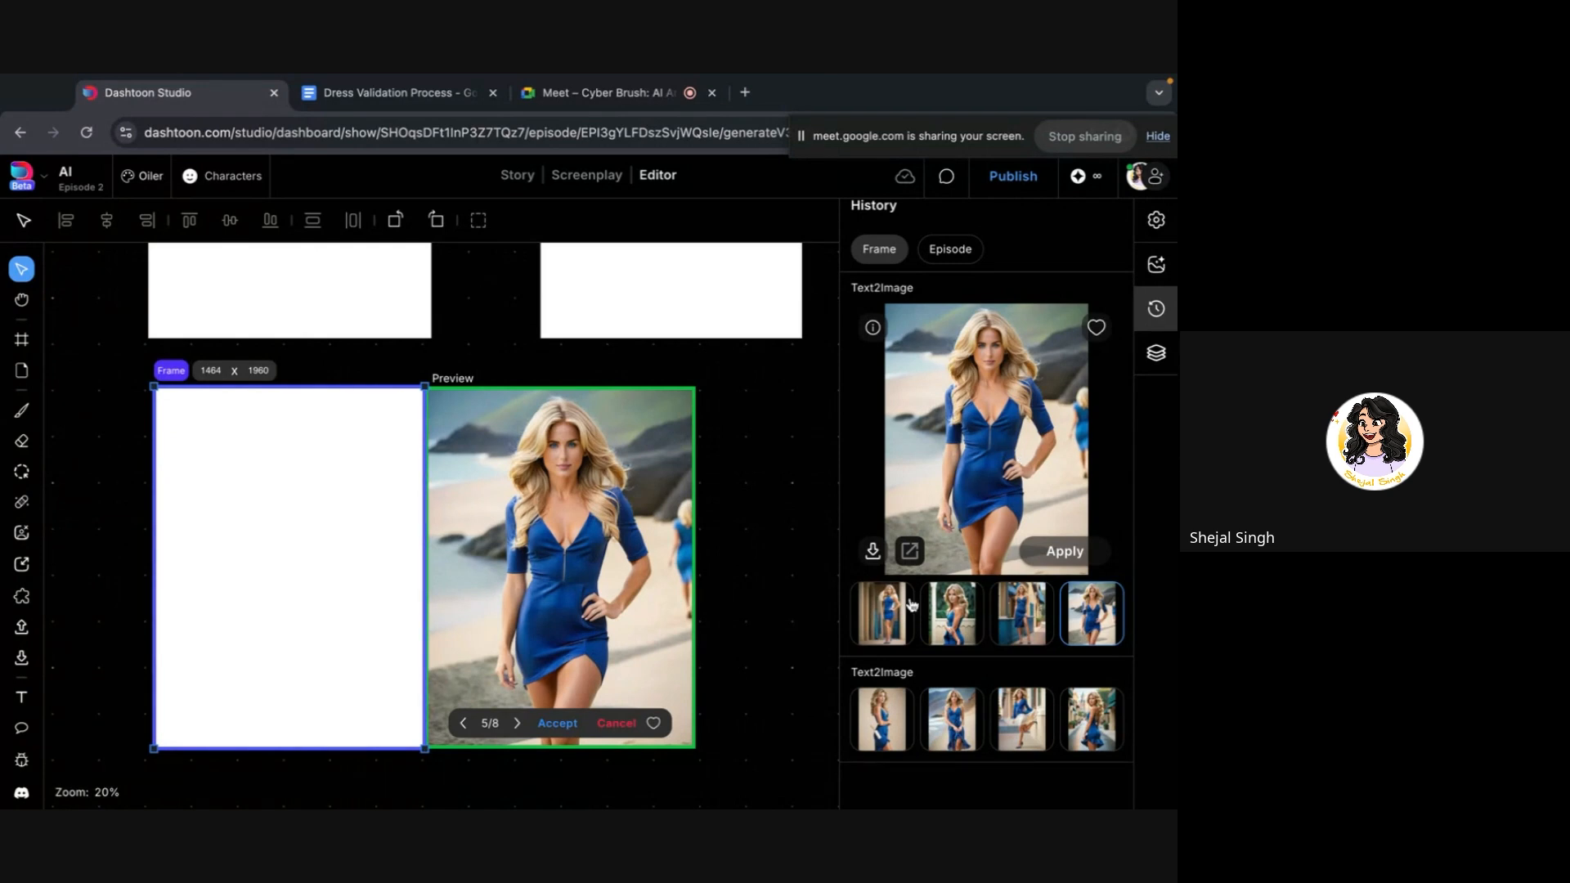
Compare the blue-and-white outfit image with the upper batch's first image and the lower batch's second image
click(1017, 714)
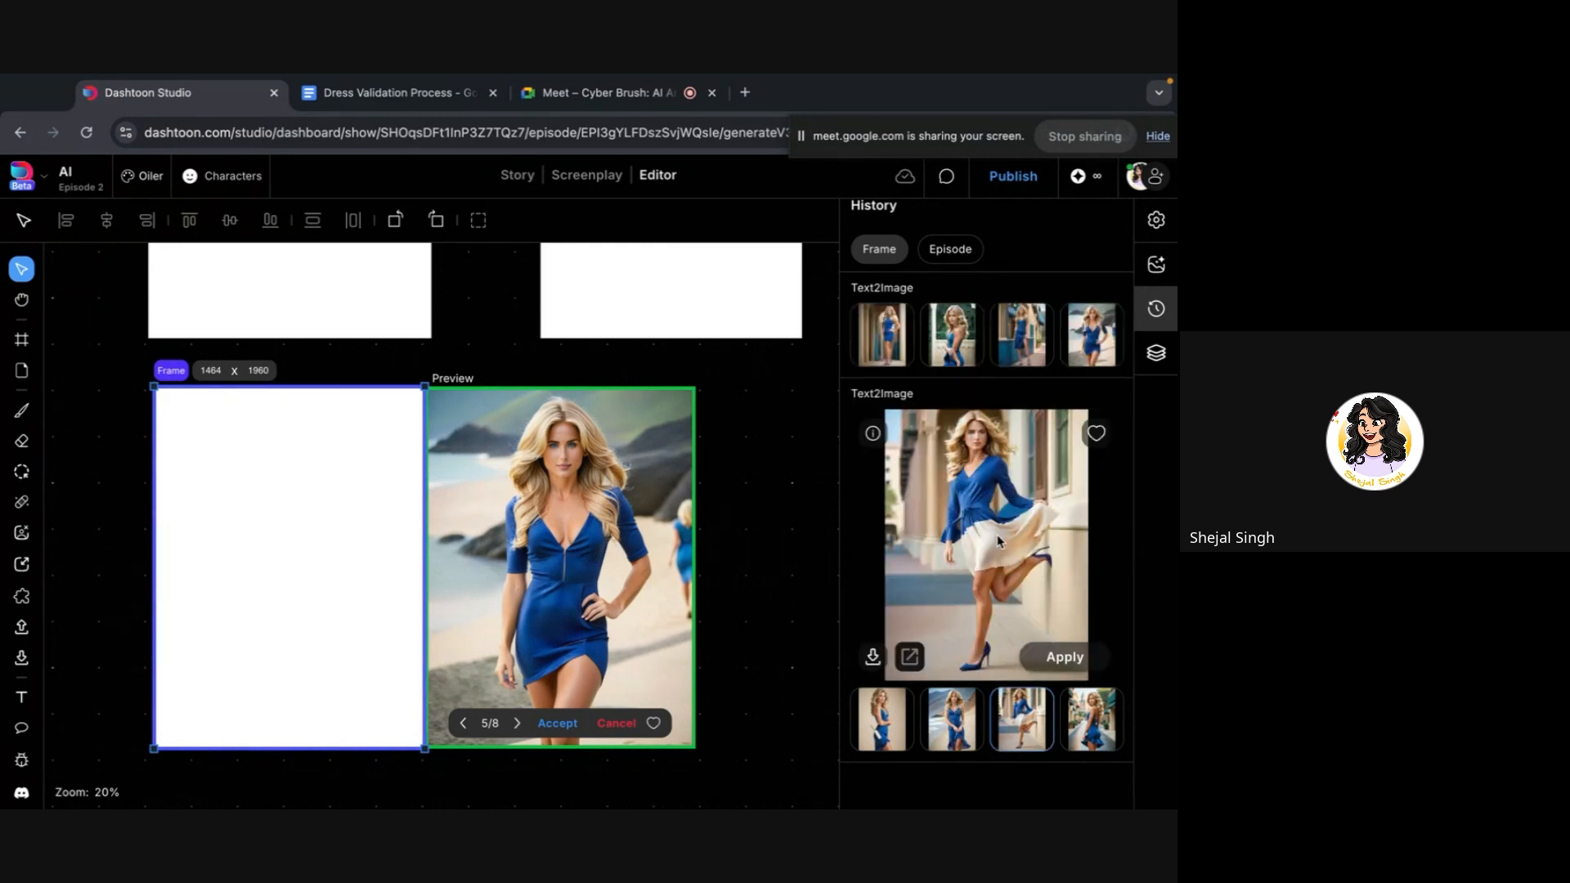
click(875, 350)
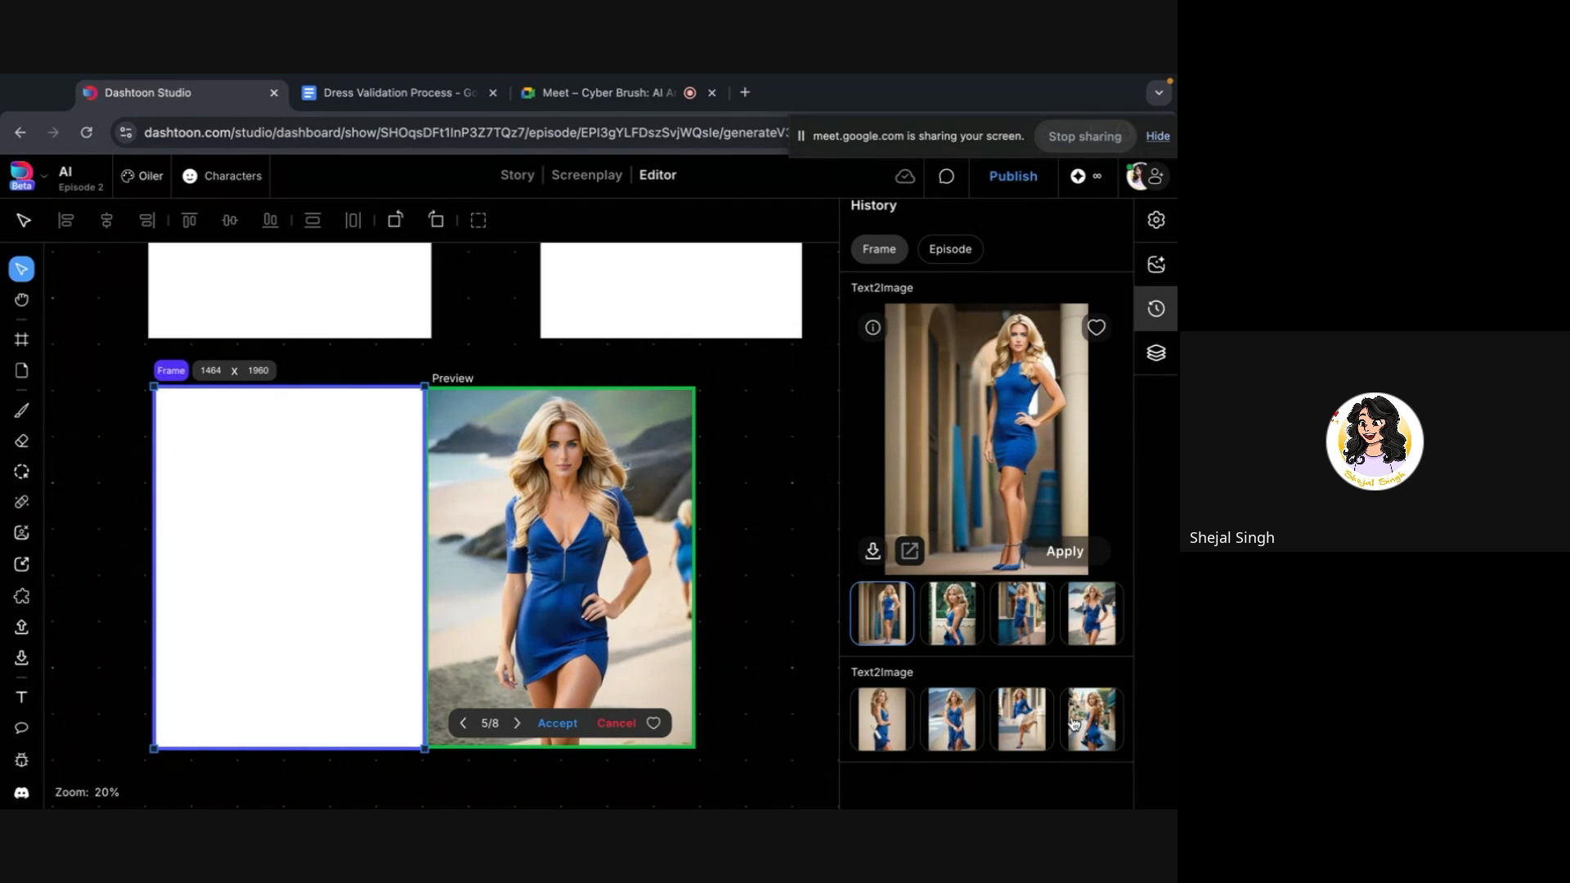
click(965, 727)
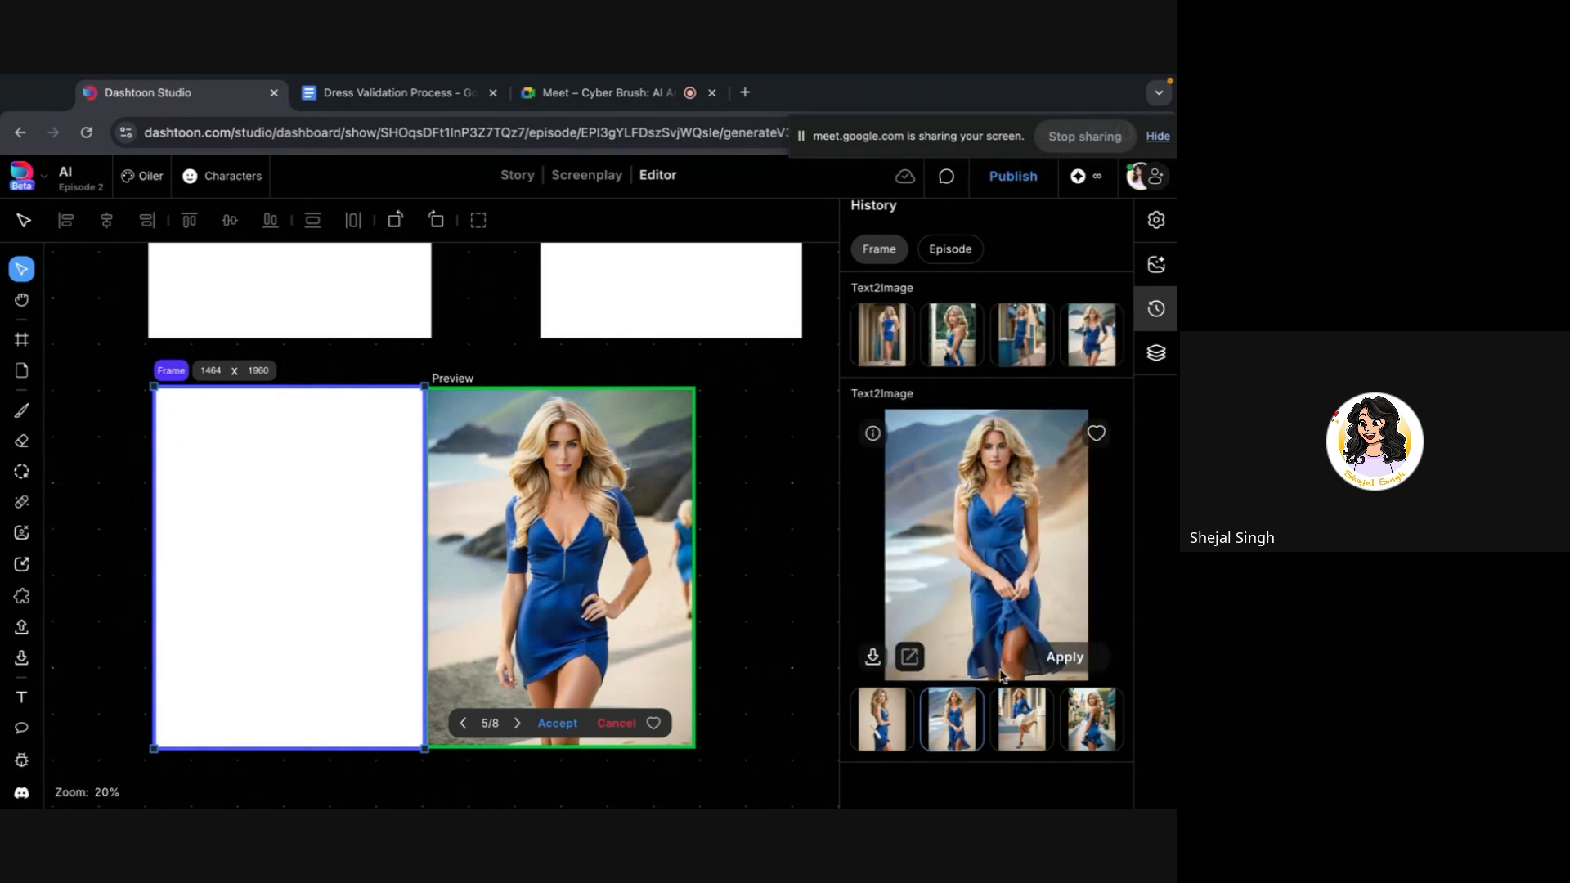
click(1018, 732)
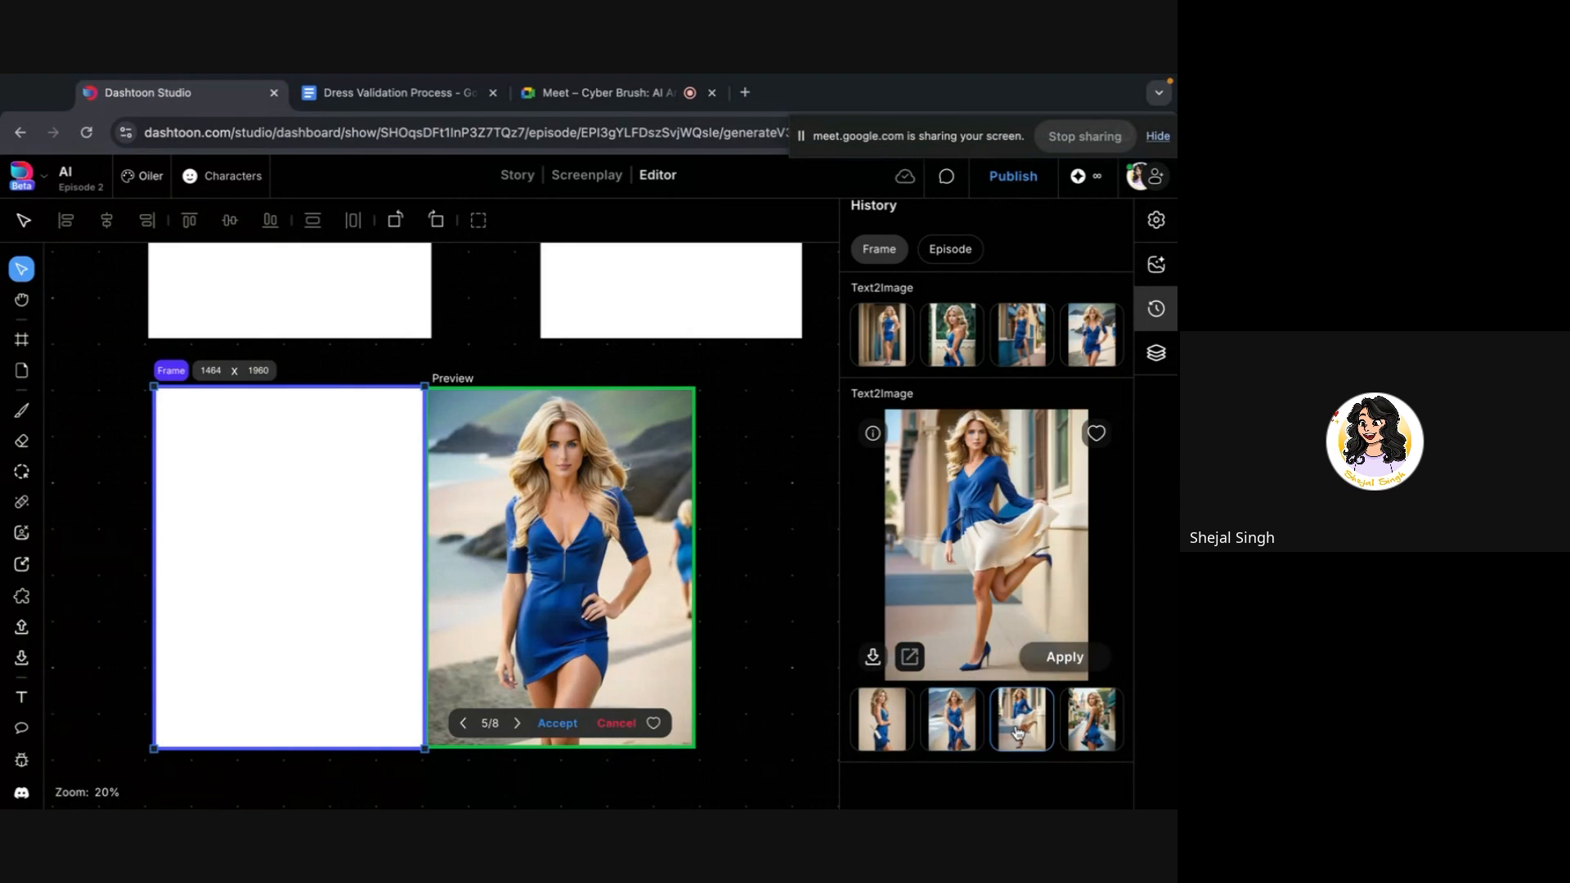
Recheck the upper batch's first image, and read the full prompt of the 1527 x 1912 frame below the purple frame
click(894, 354)
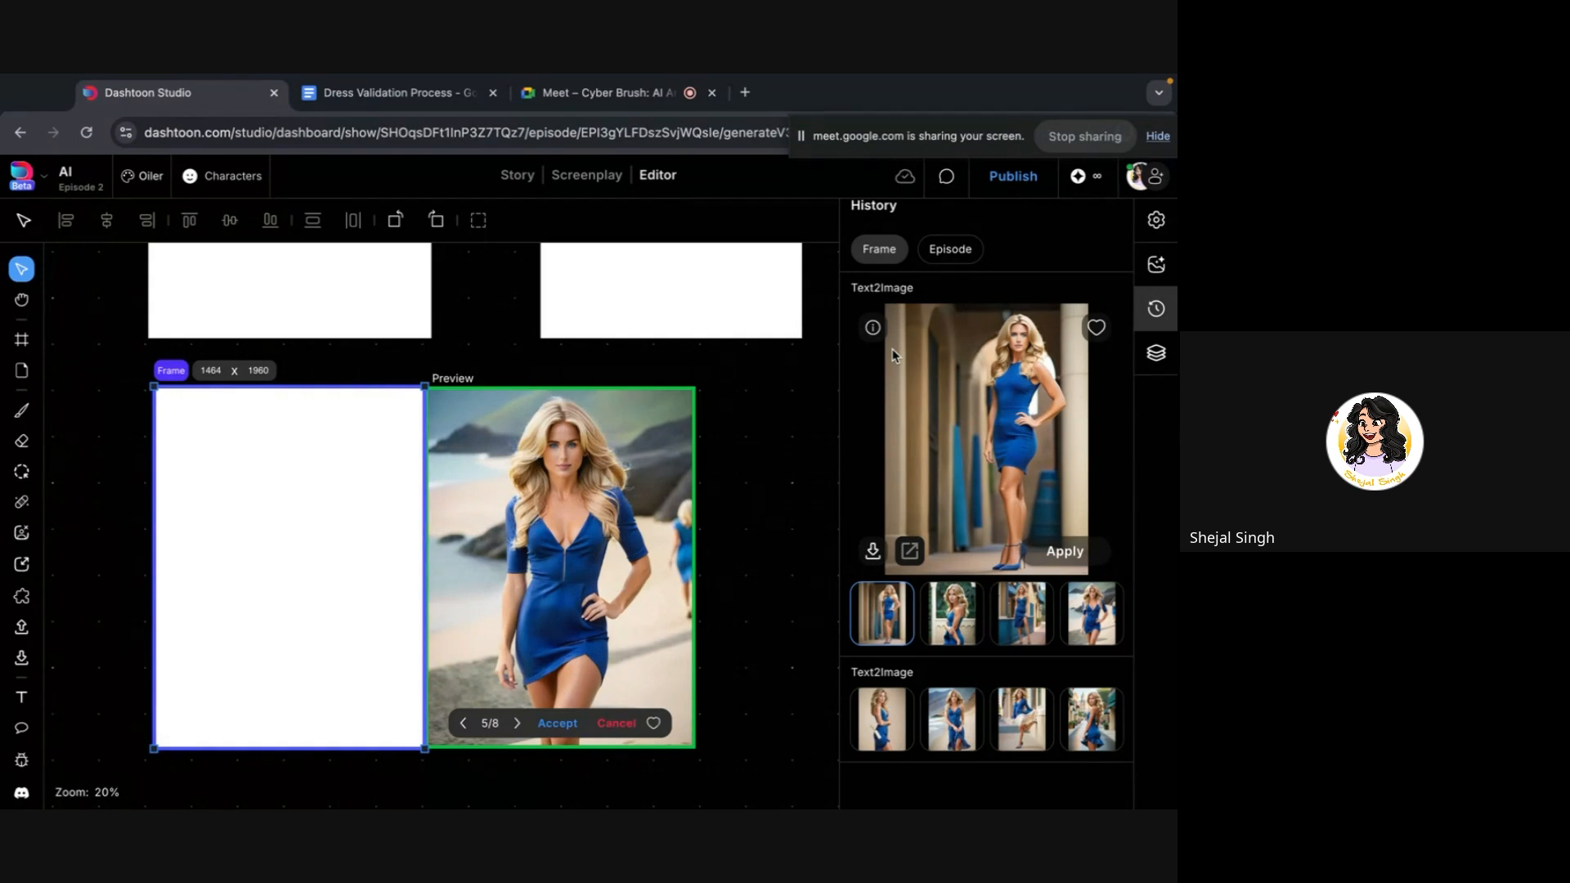
click(727, 615)
scroll(294, 673, down, 5)
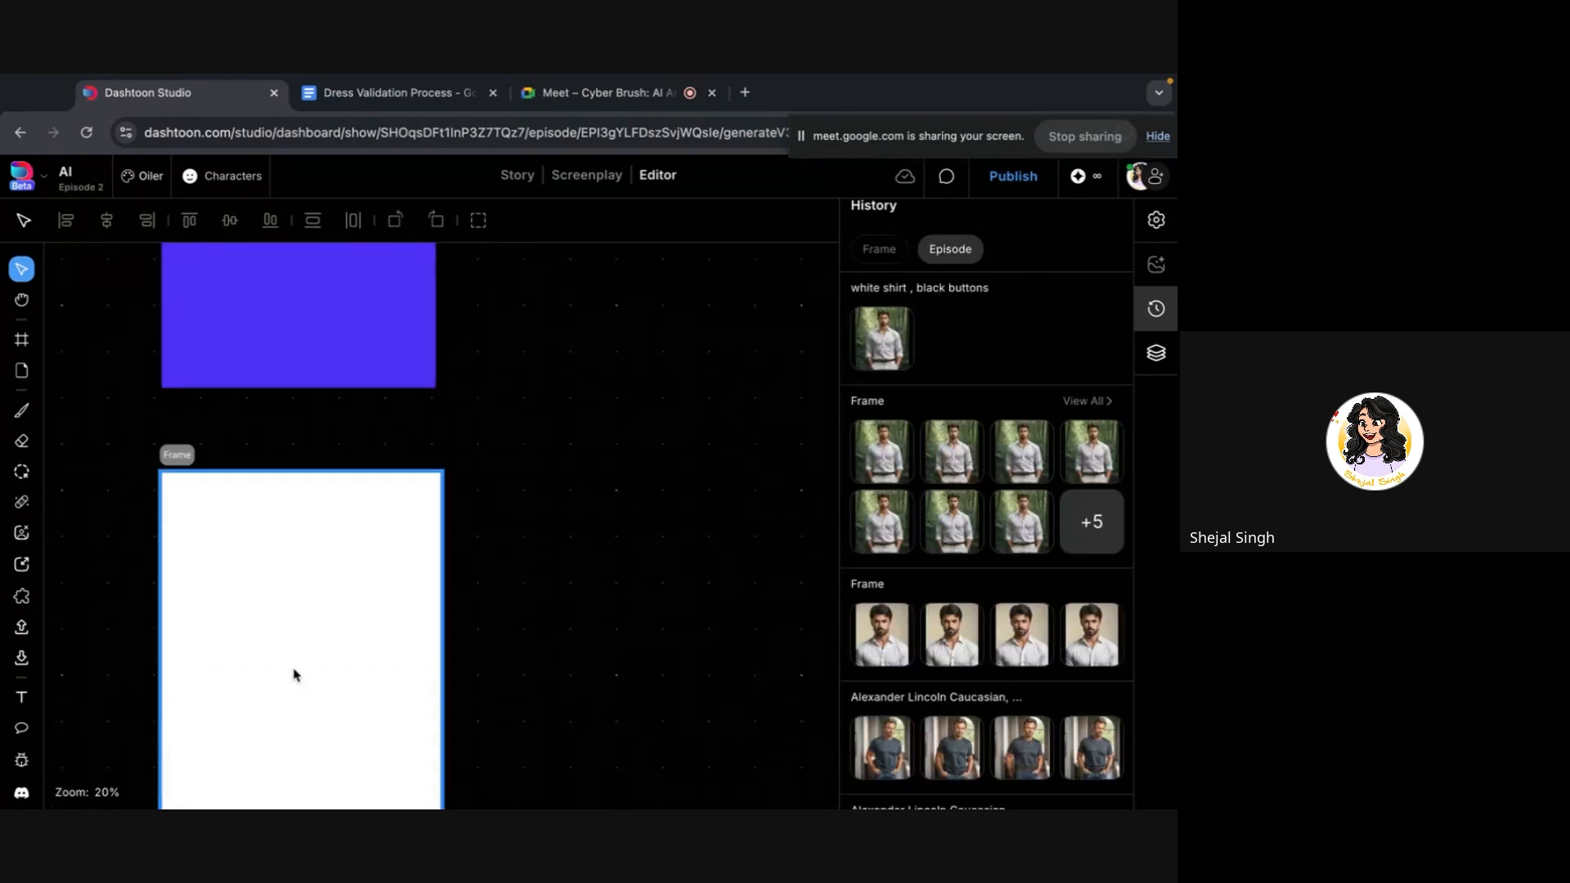
click(288, 669)
scroll(288, 670, down, 3)
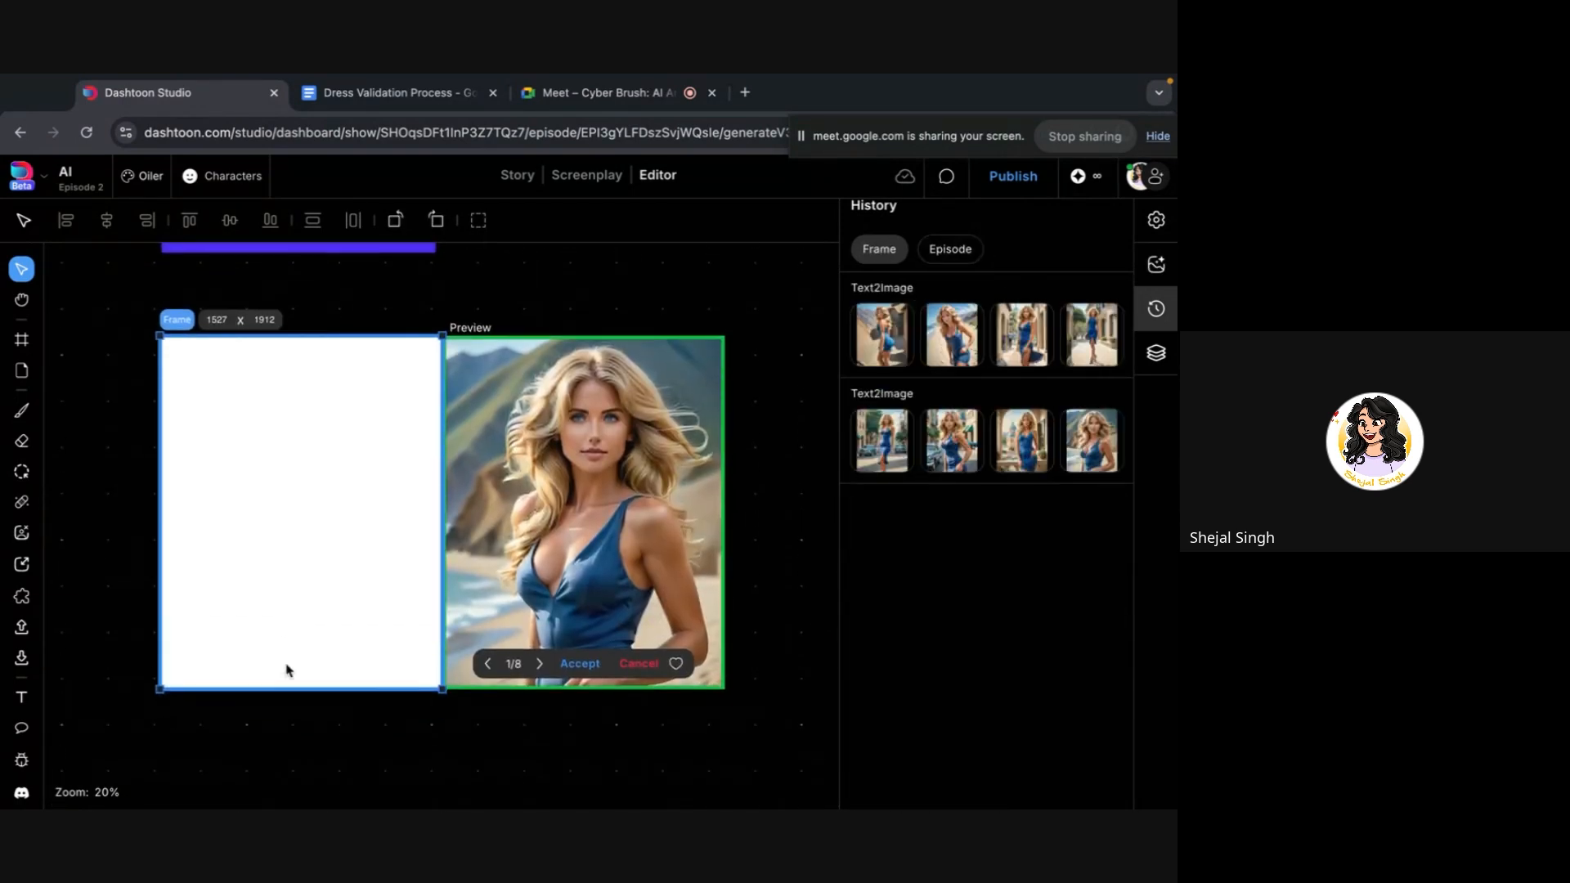
click(1155, 264)
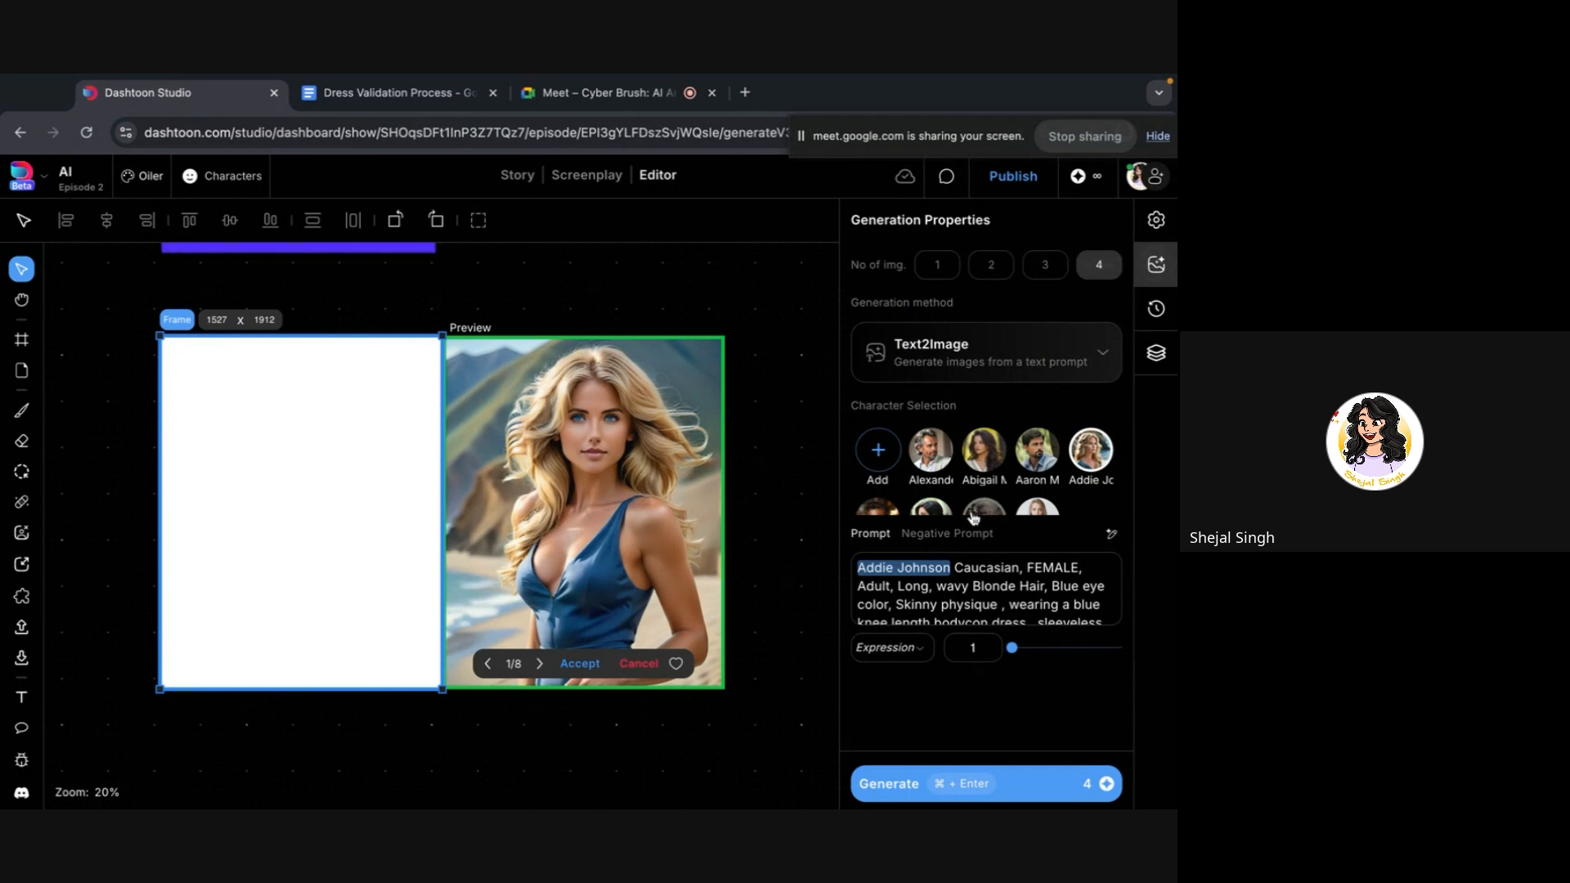
click(949, 586)
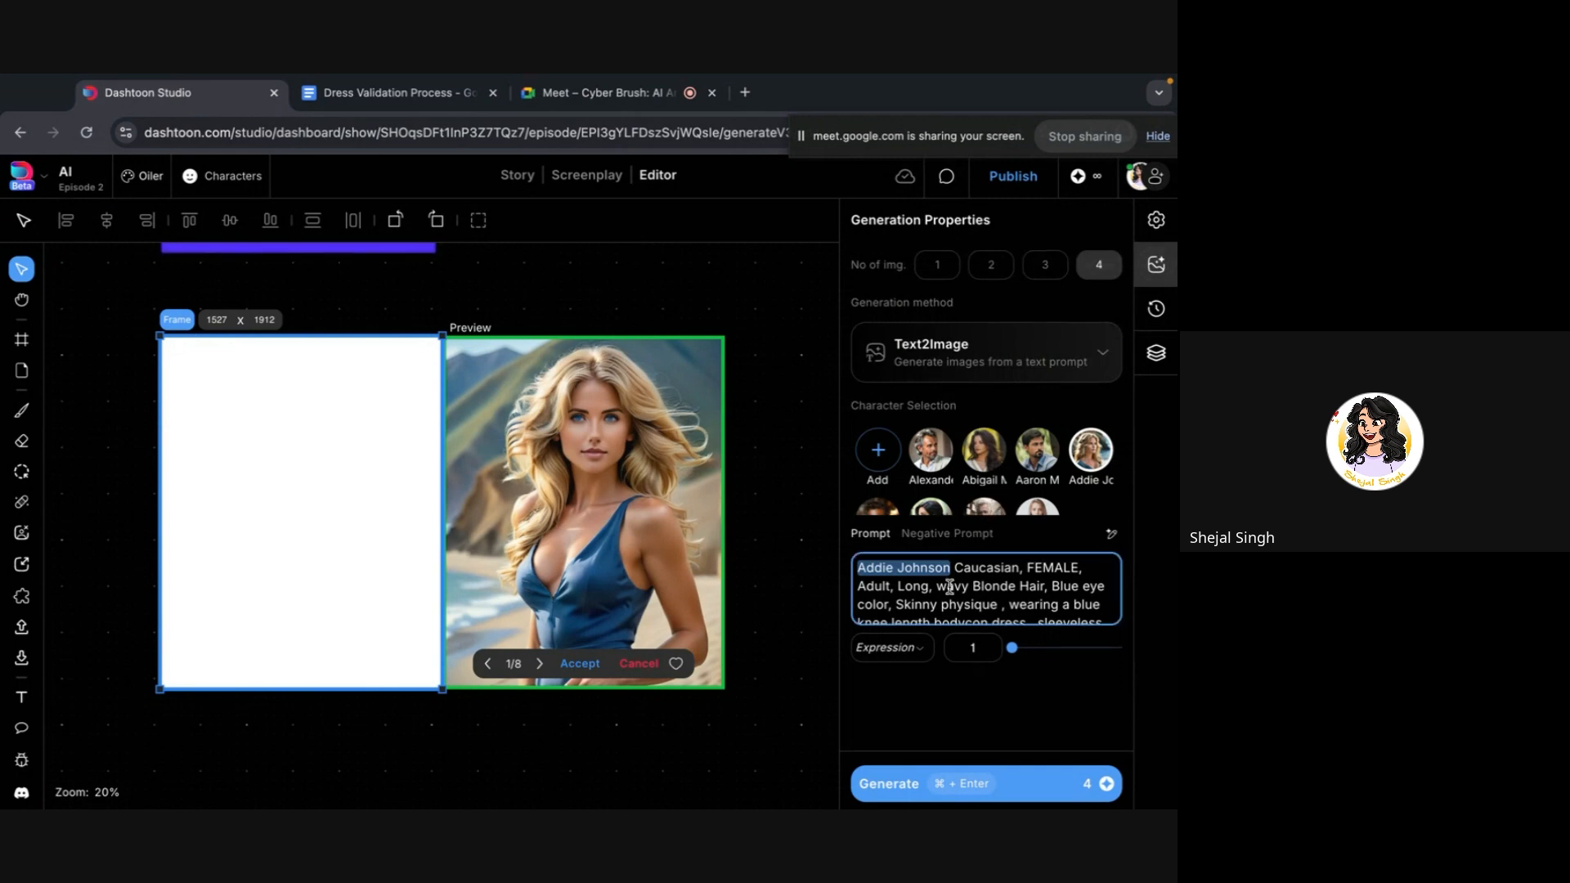
scroll(948, 586, down, 2)
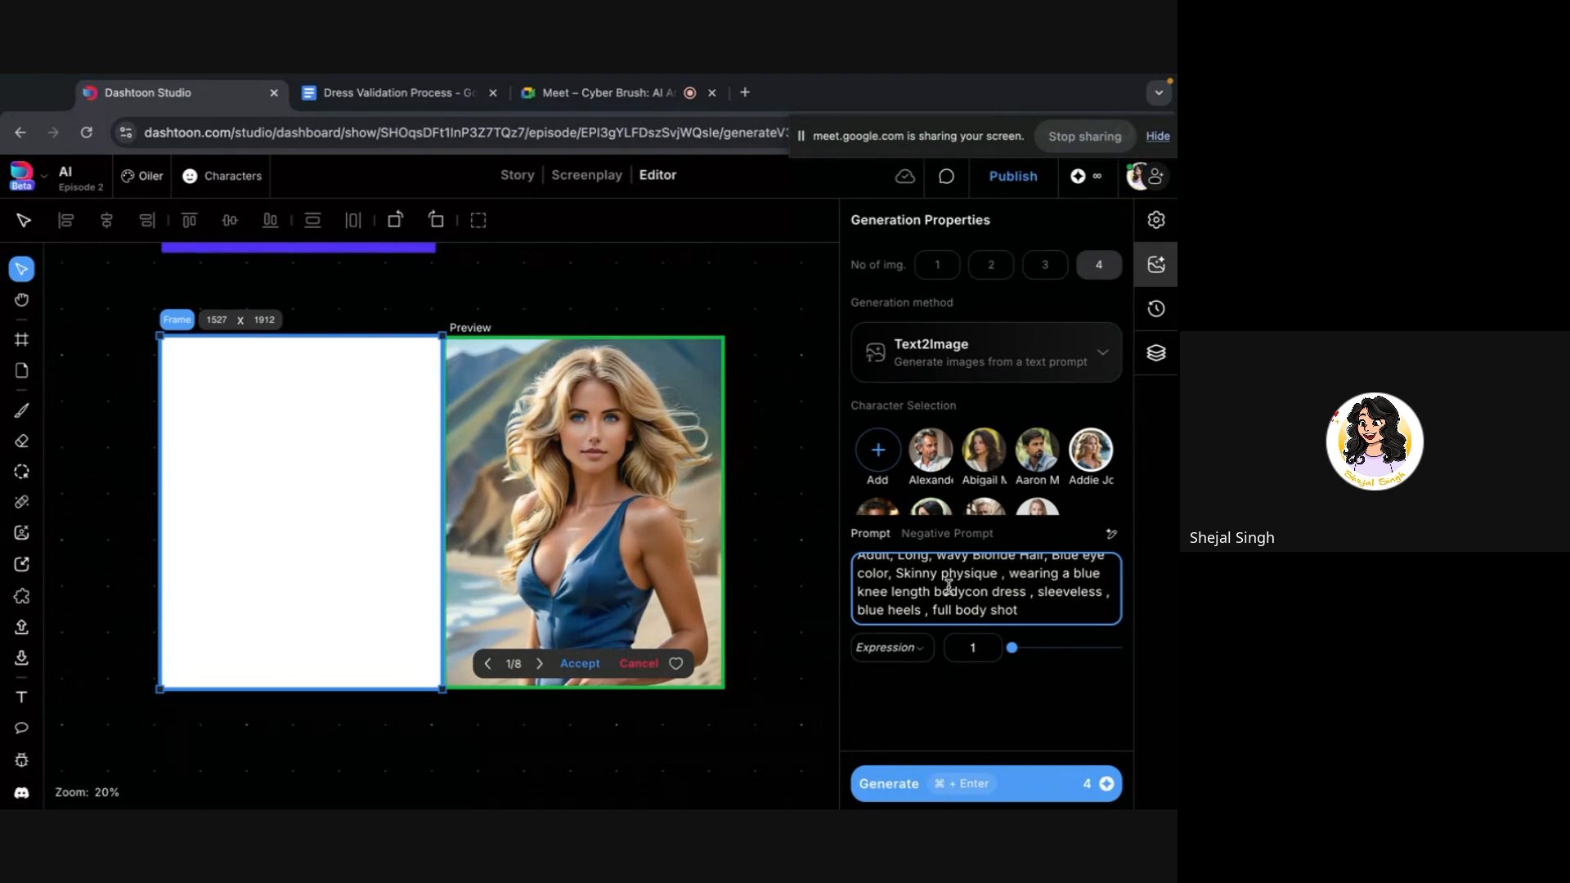
Preview all four images of the lower Text2Image batch in the 1527 x 1912 frame's history and revisit the first one
click(1156, 308)
click(878, 478)
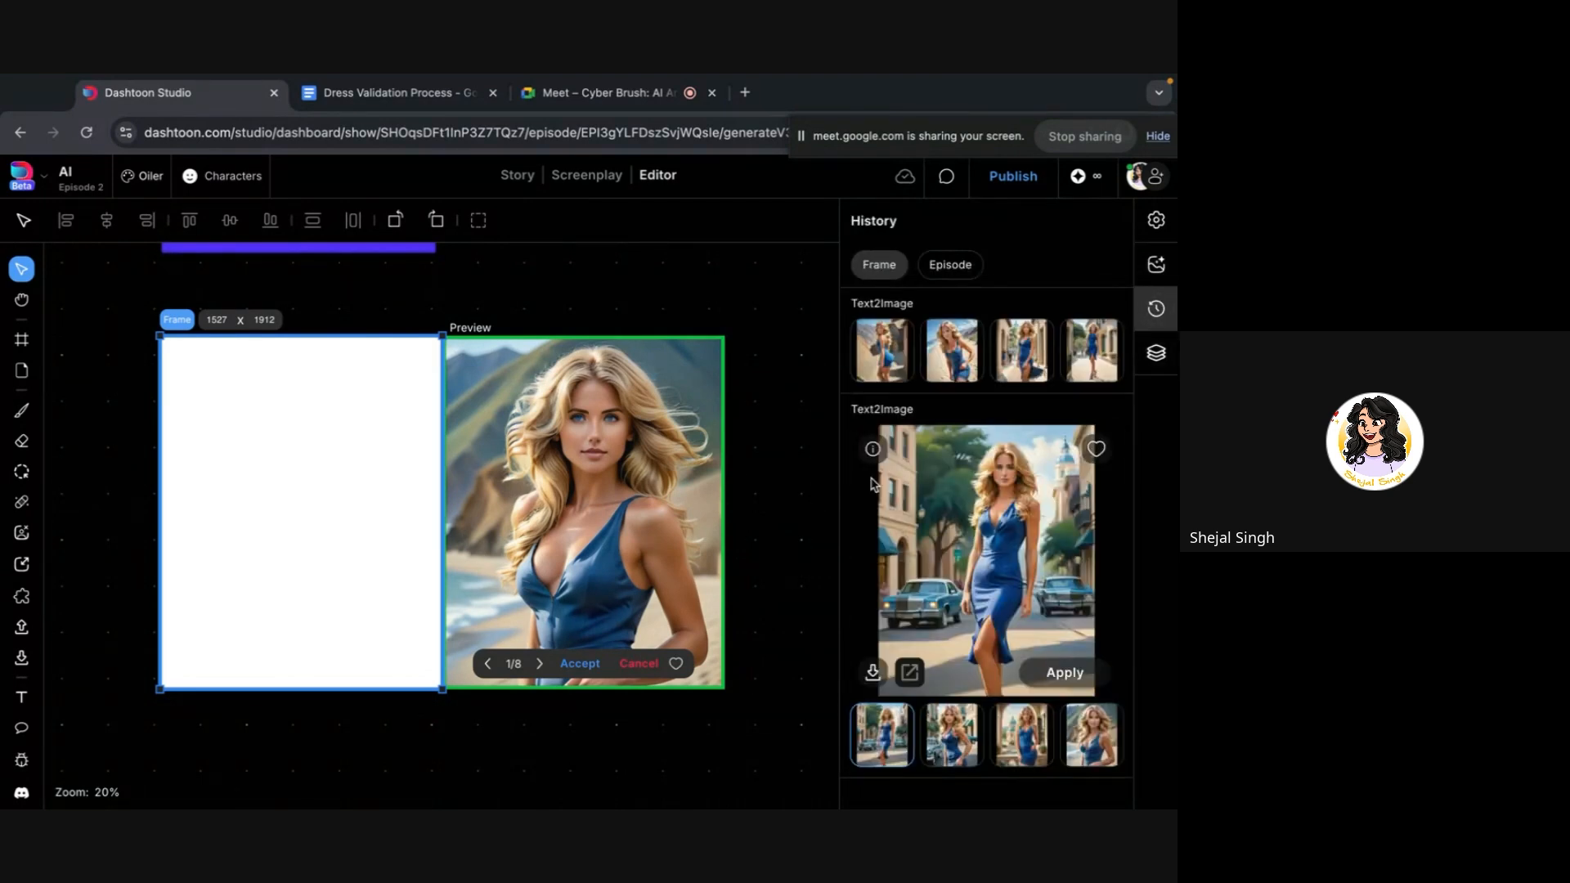
click(961, 761)
click(1008, 742)
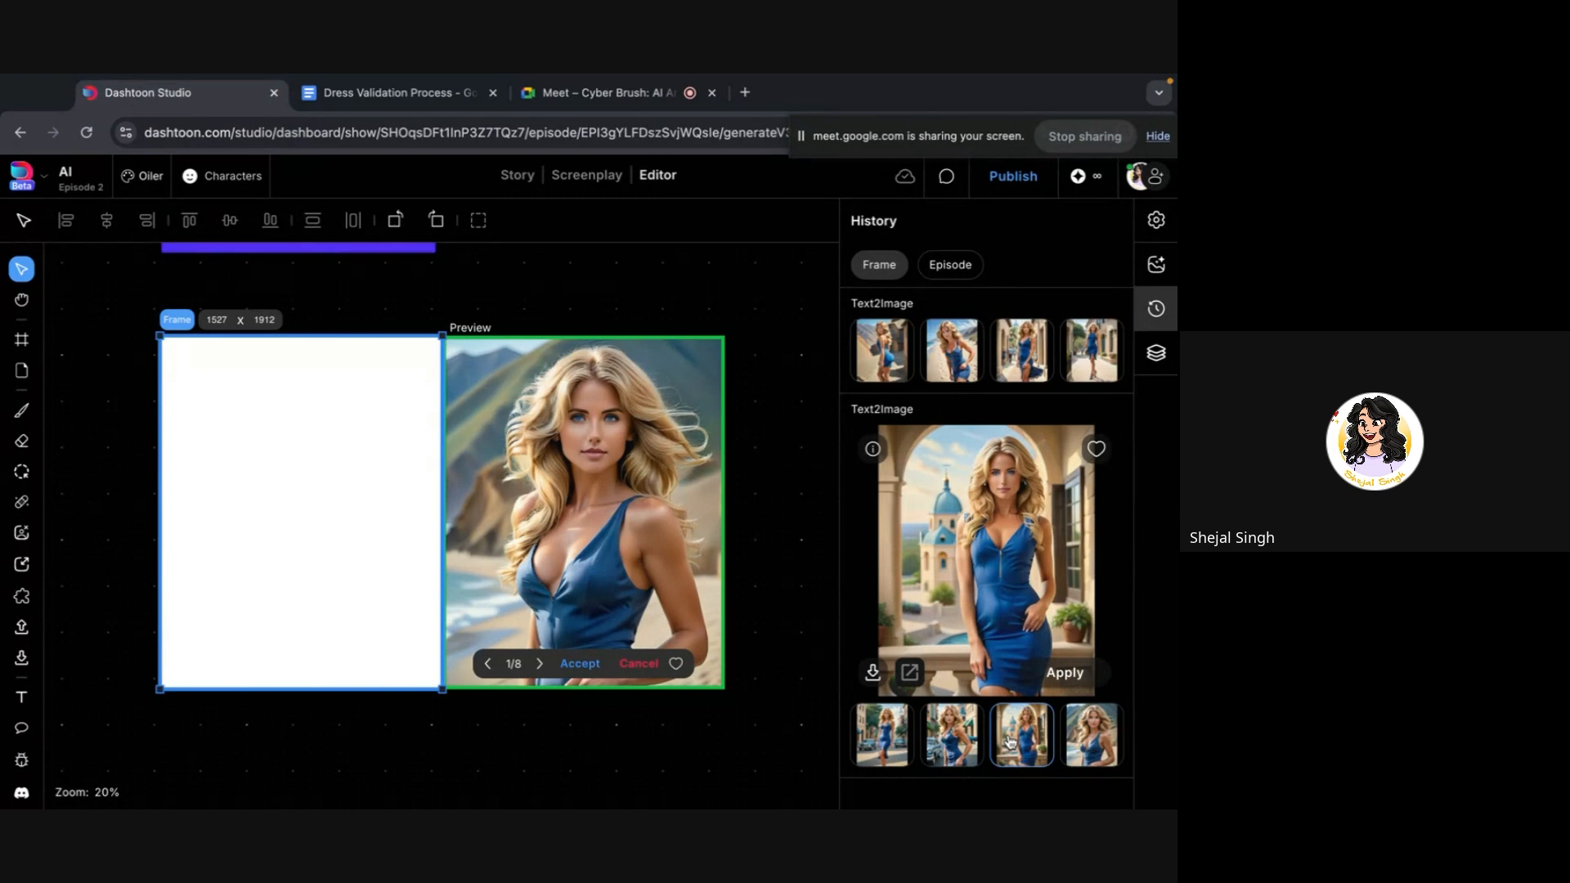
click(1076, 740)
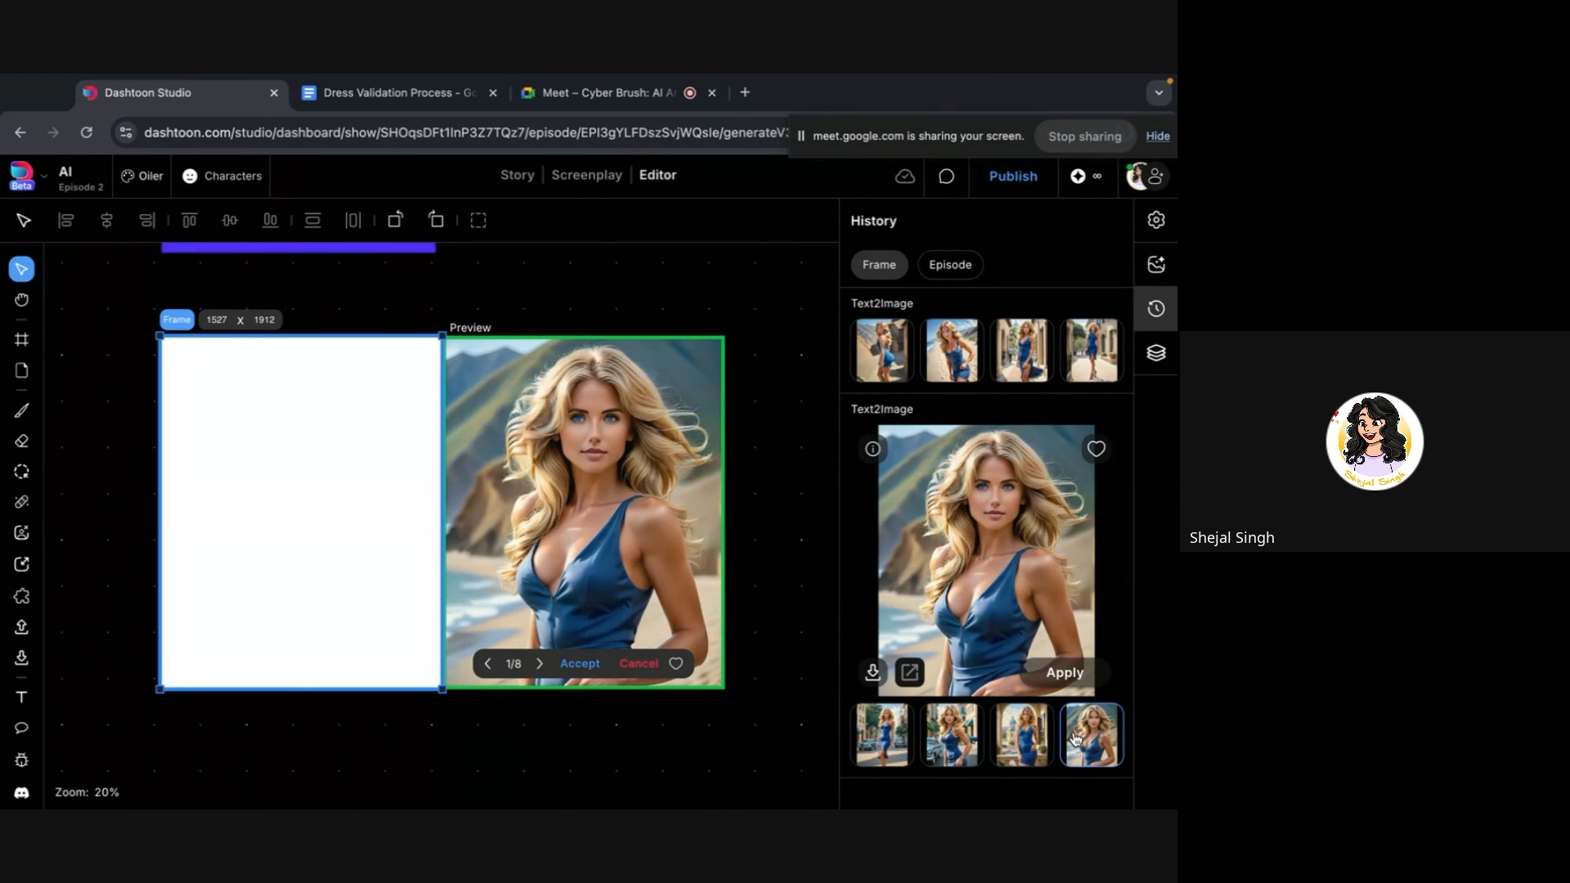
click(878, 744)
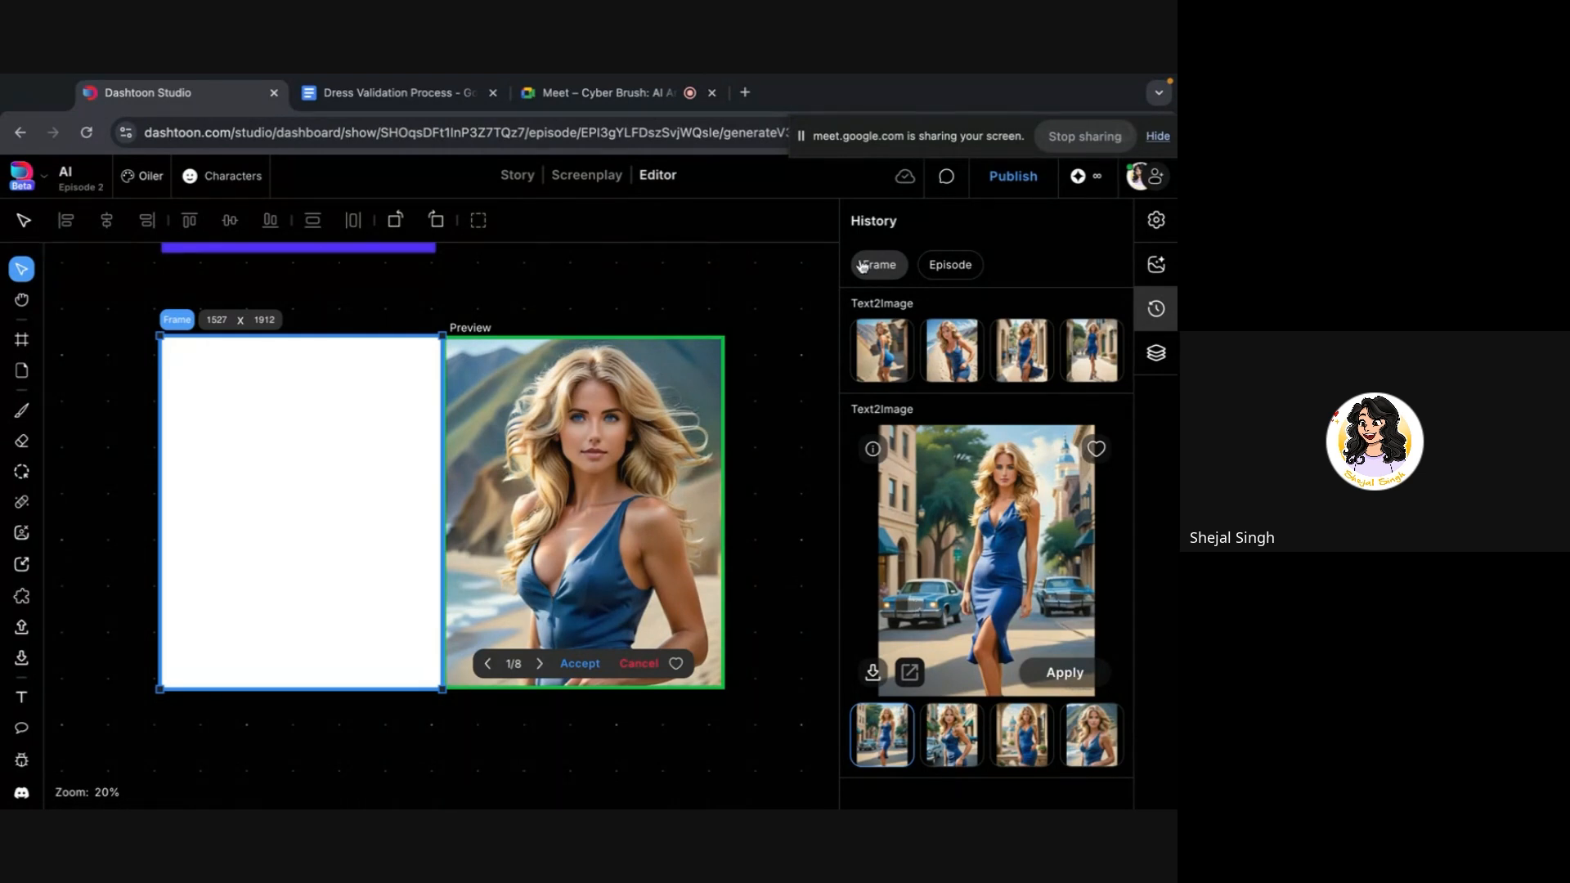
Select the 1452 x 1909 frame and preview the second and third images of its Text2Image batch
click(694, 283)
scroll(545, 458, down, 3)
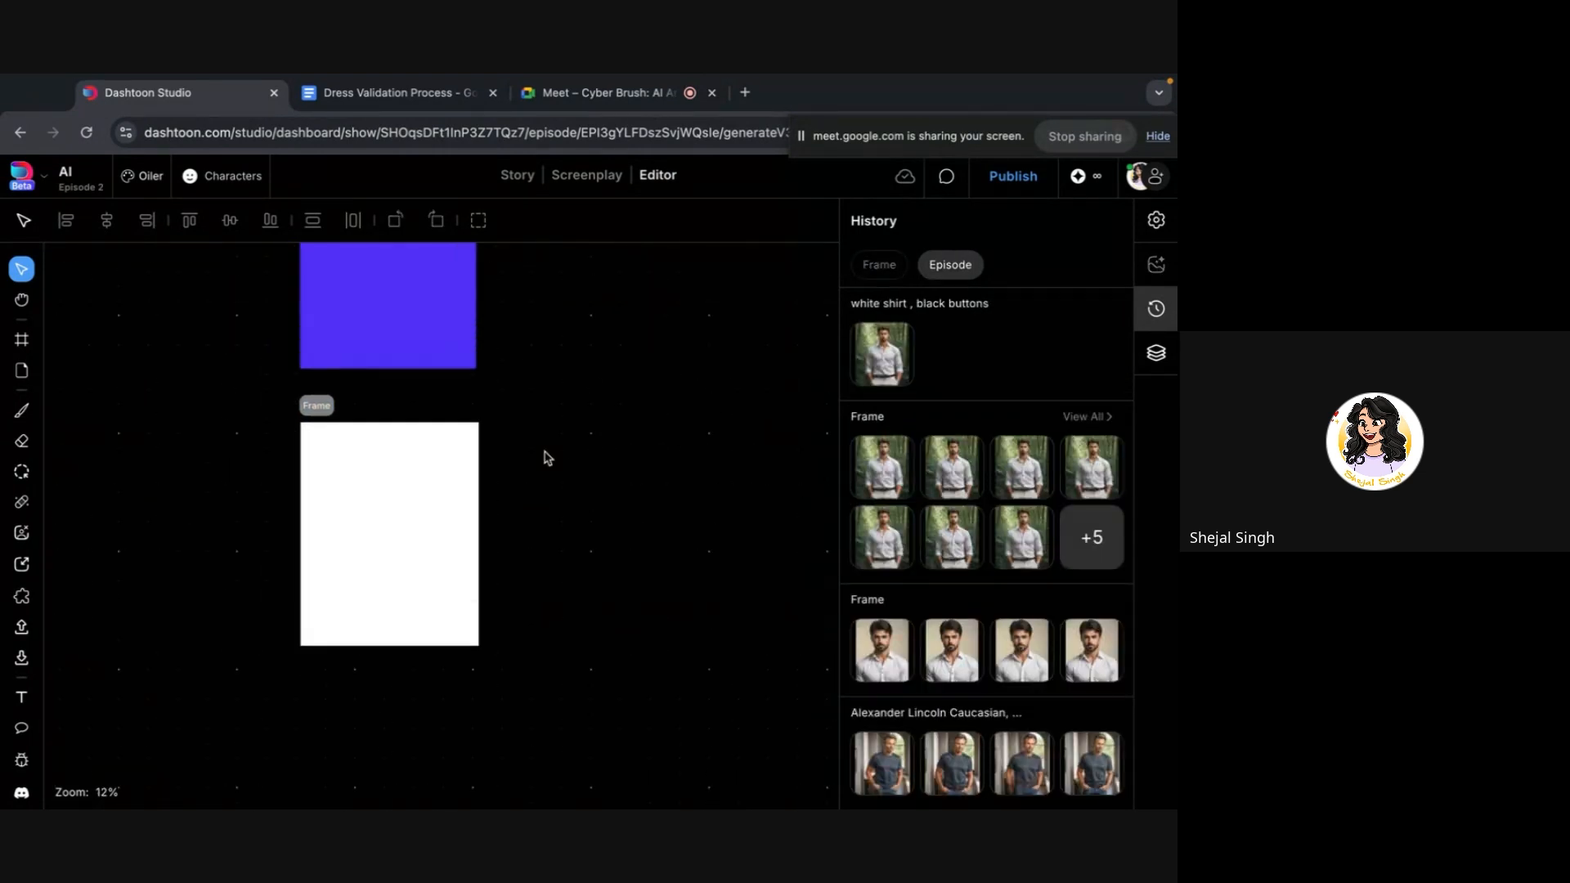
click(379, 596)
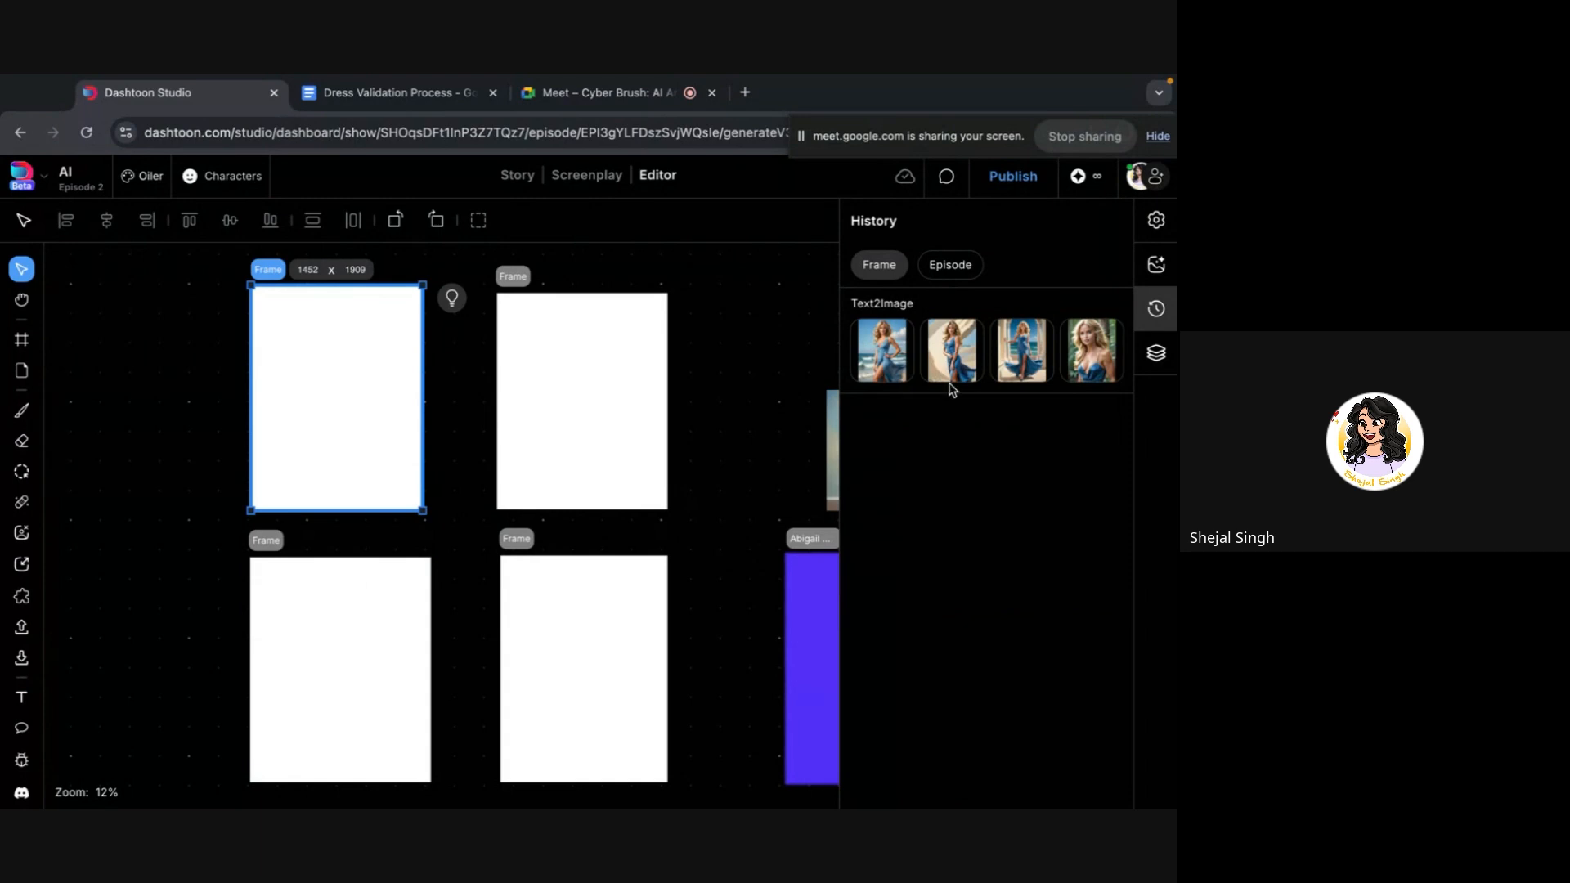
click(952, 365)
scroll(1000, 520, down, 1)
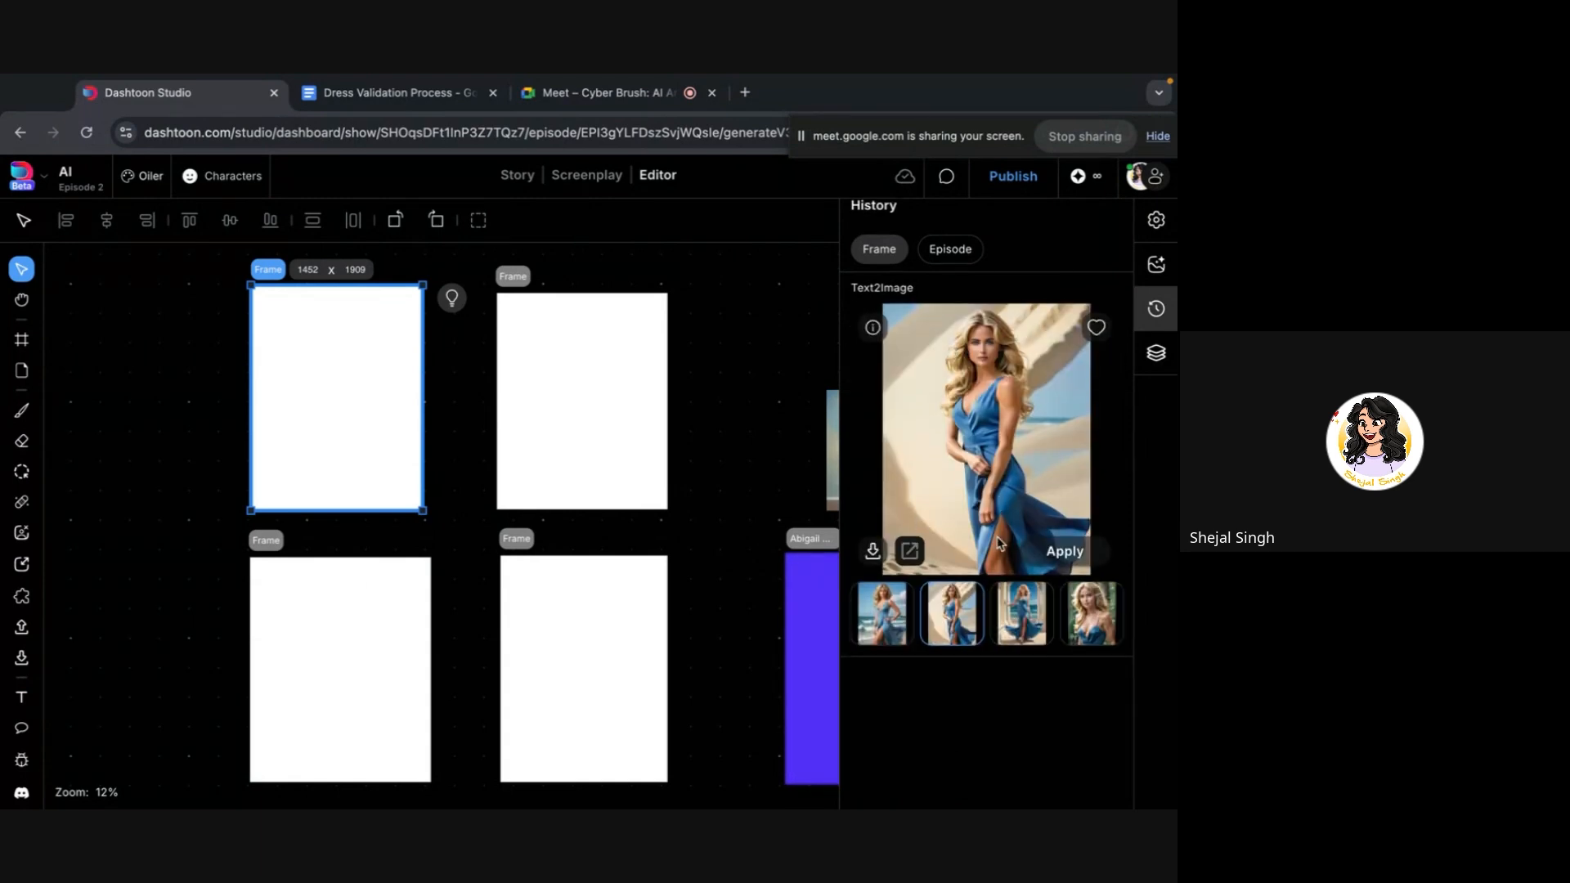
click(1023, 623)
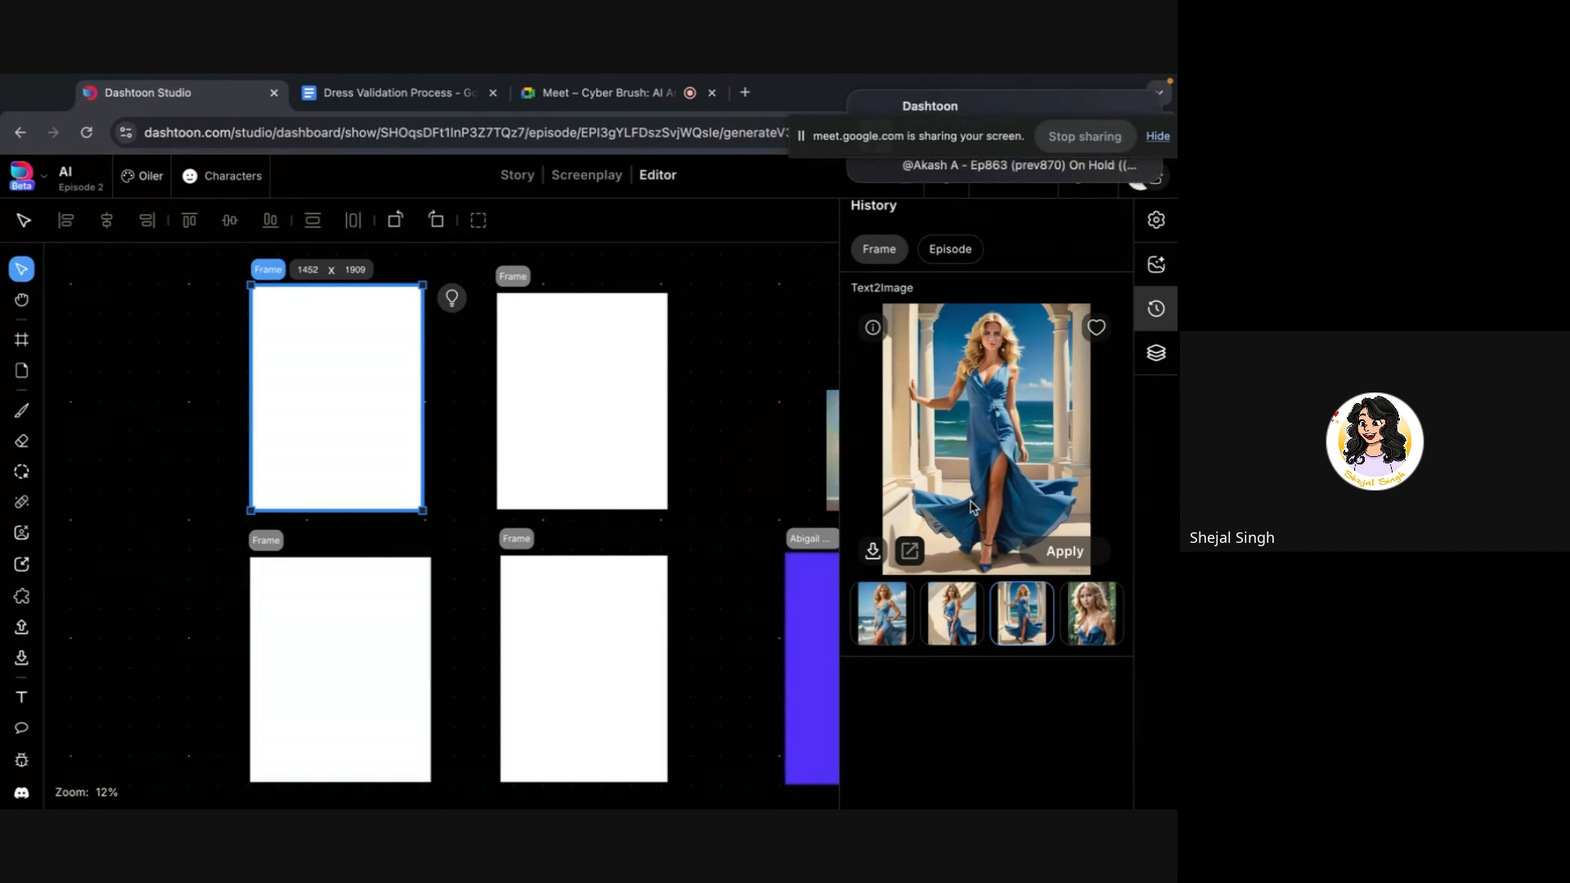
Place the batch's third image, the blue gown between columns by the sea, on the empty canvas beside the 1452 x 1909 frame
drag(1021, 623, 163, 413)
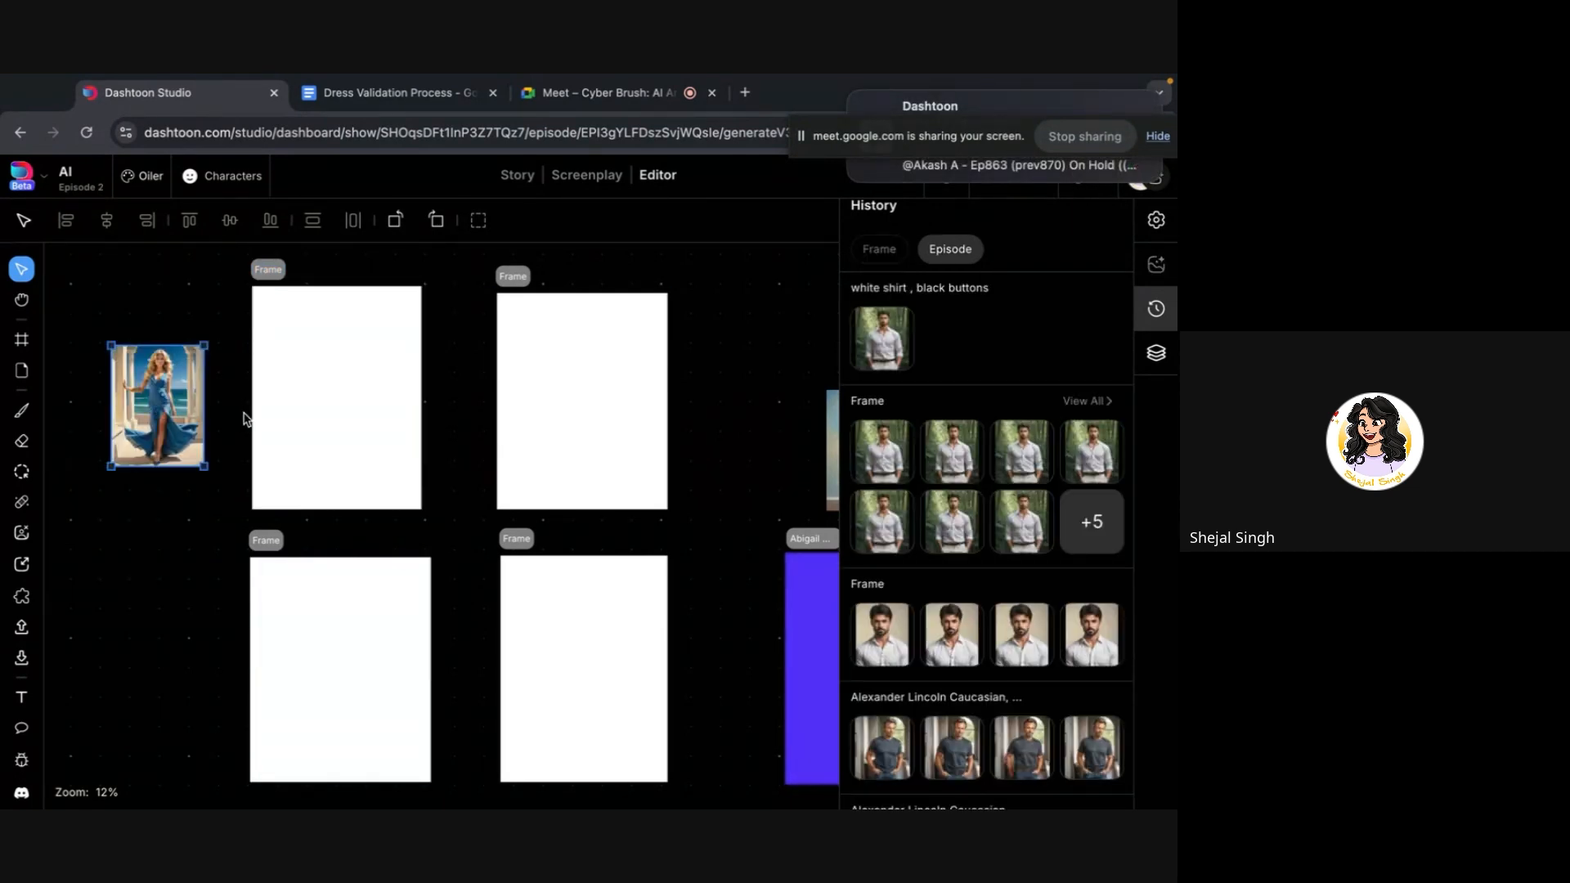
click(232, 428)
scroll(232, 427, up, 5)
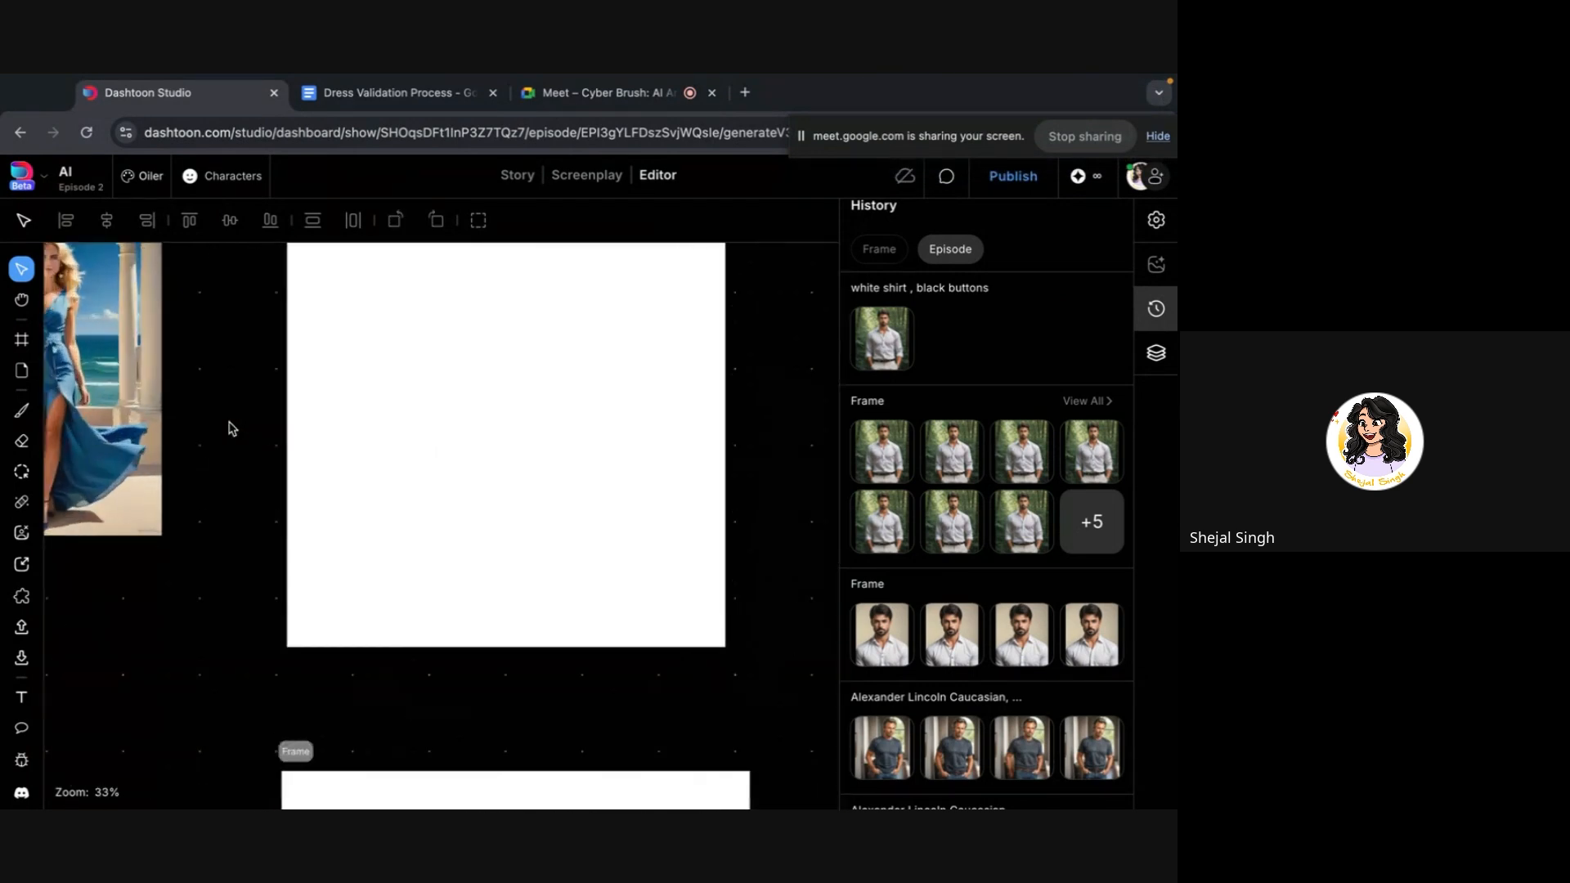
scroll(232, 428, left, 5)
scroll(231, 428, up, 1)
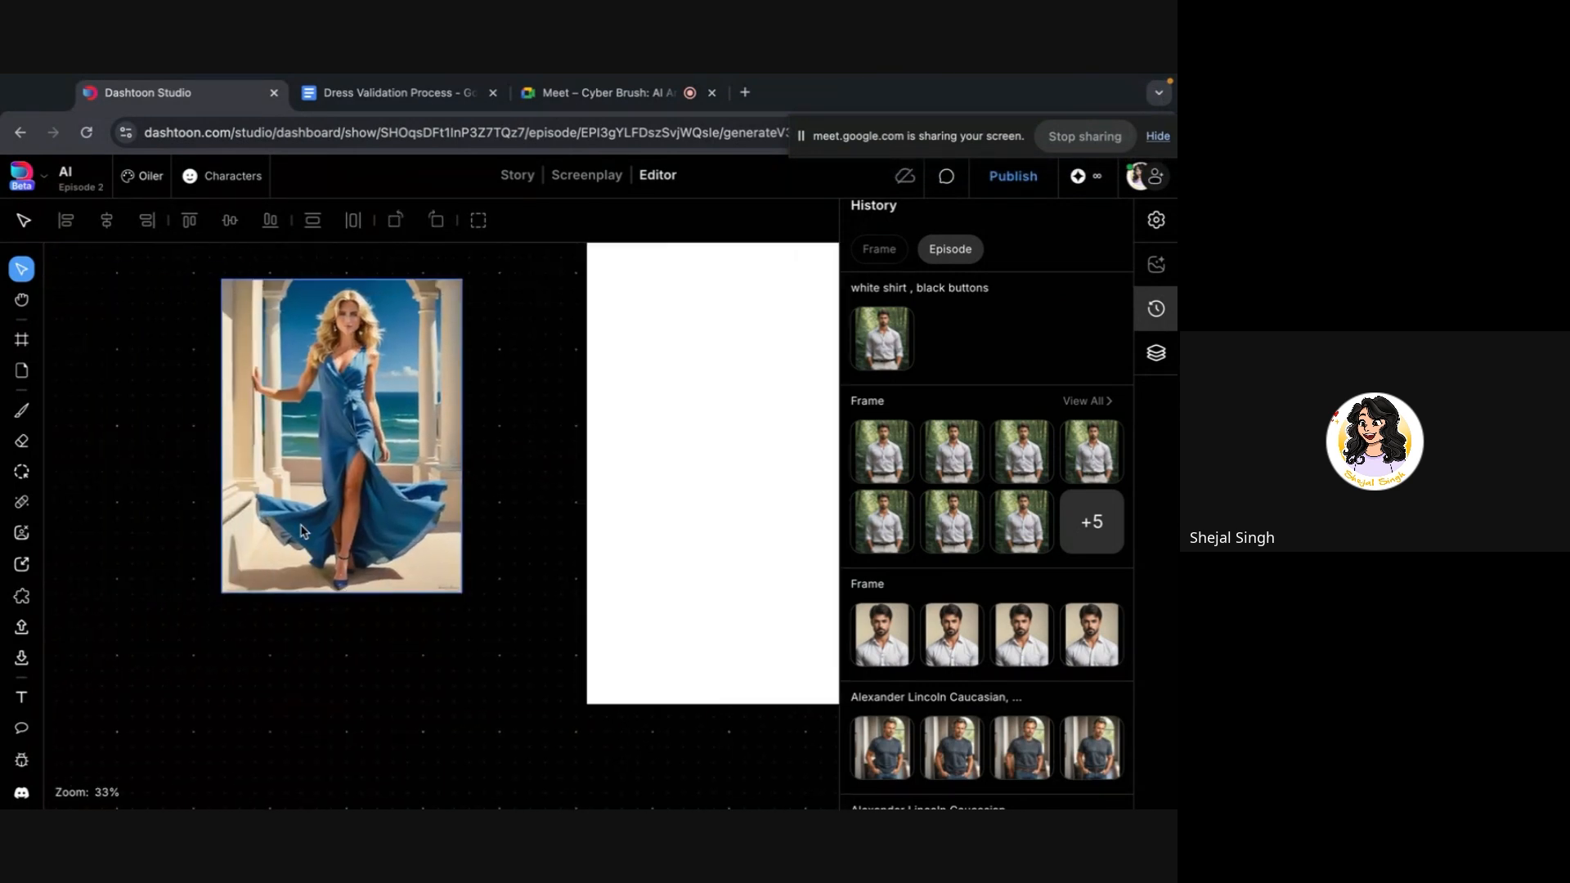
scroll(400, 468, up, 1)
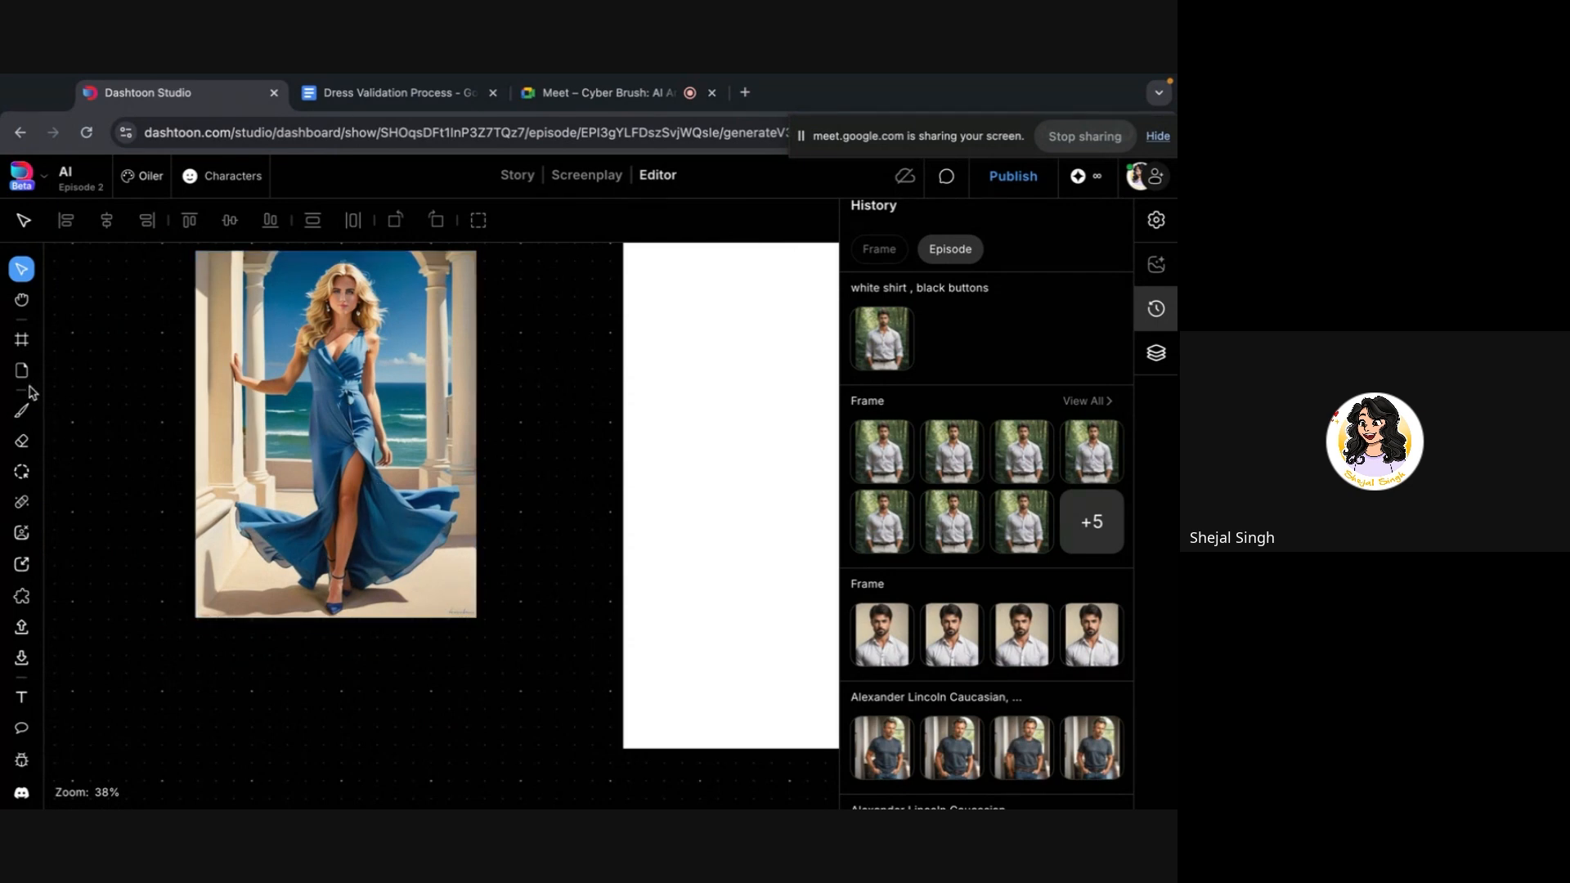
Choose the Hard Brush and set its colour to a dark pink
click(21, 410)
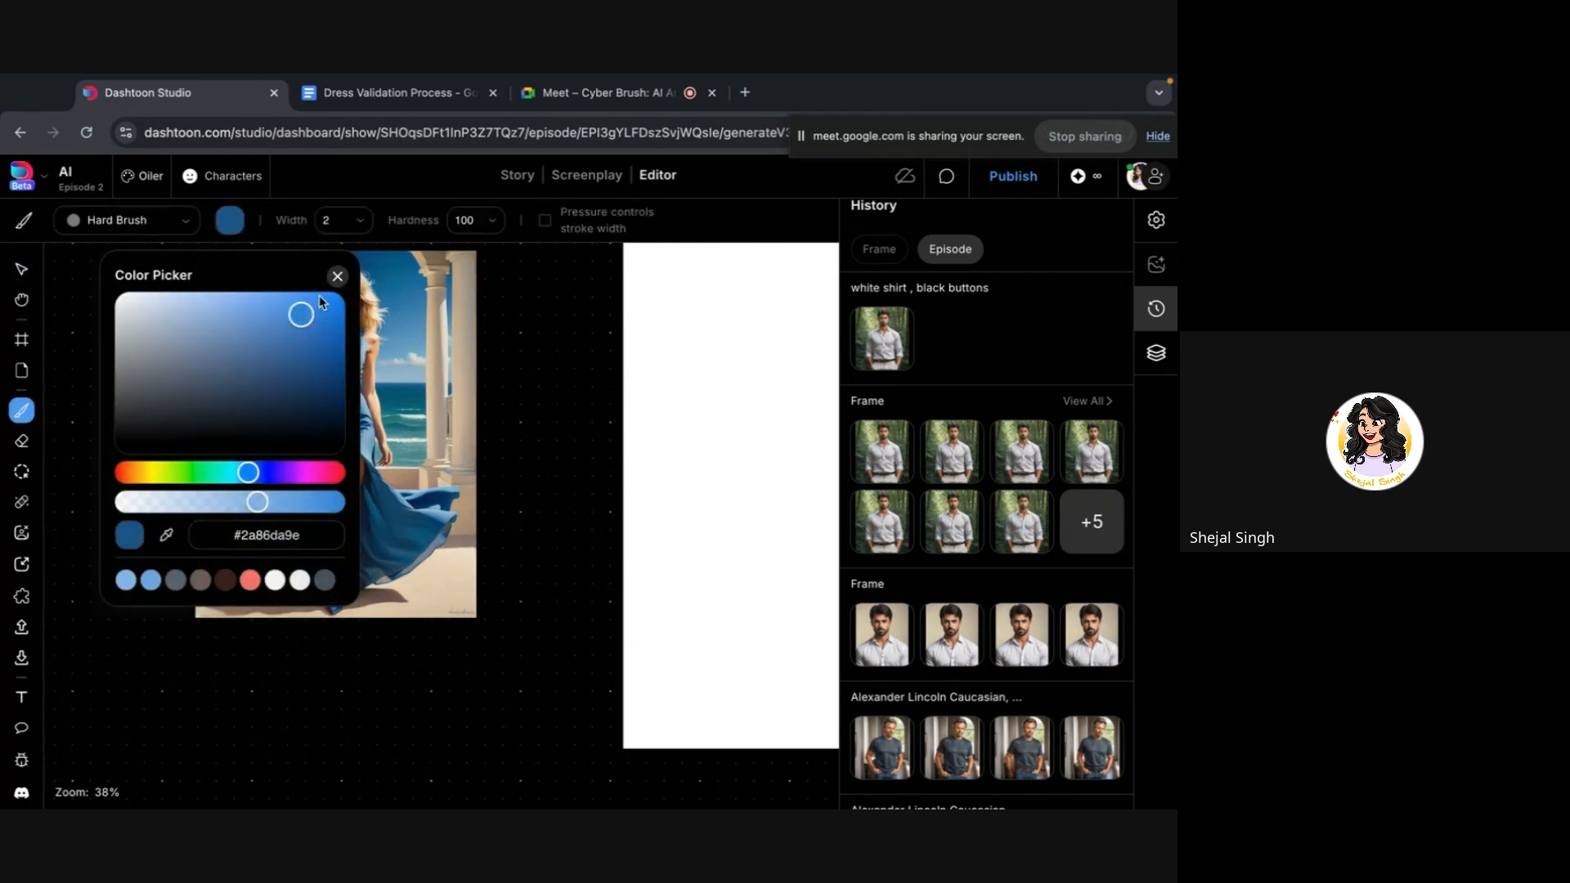
click(281, 343)
click(315, 471)
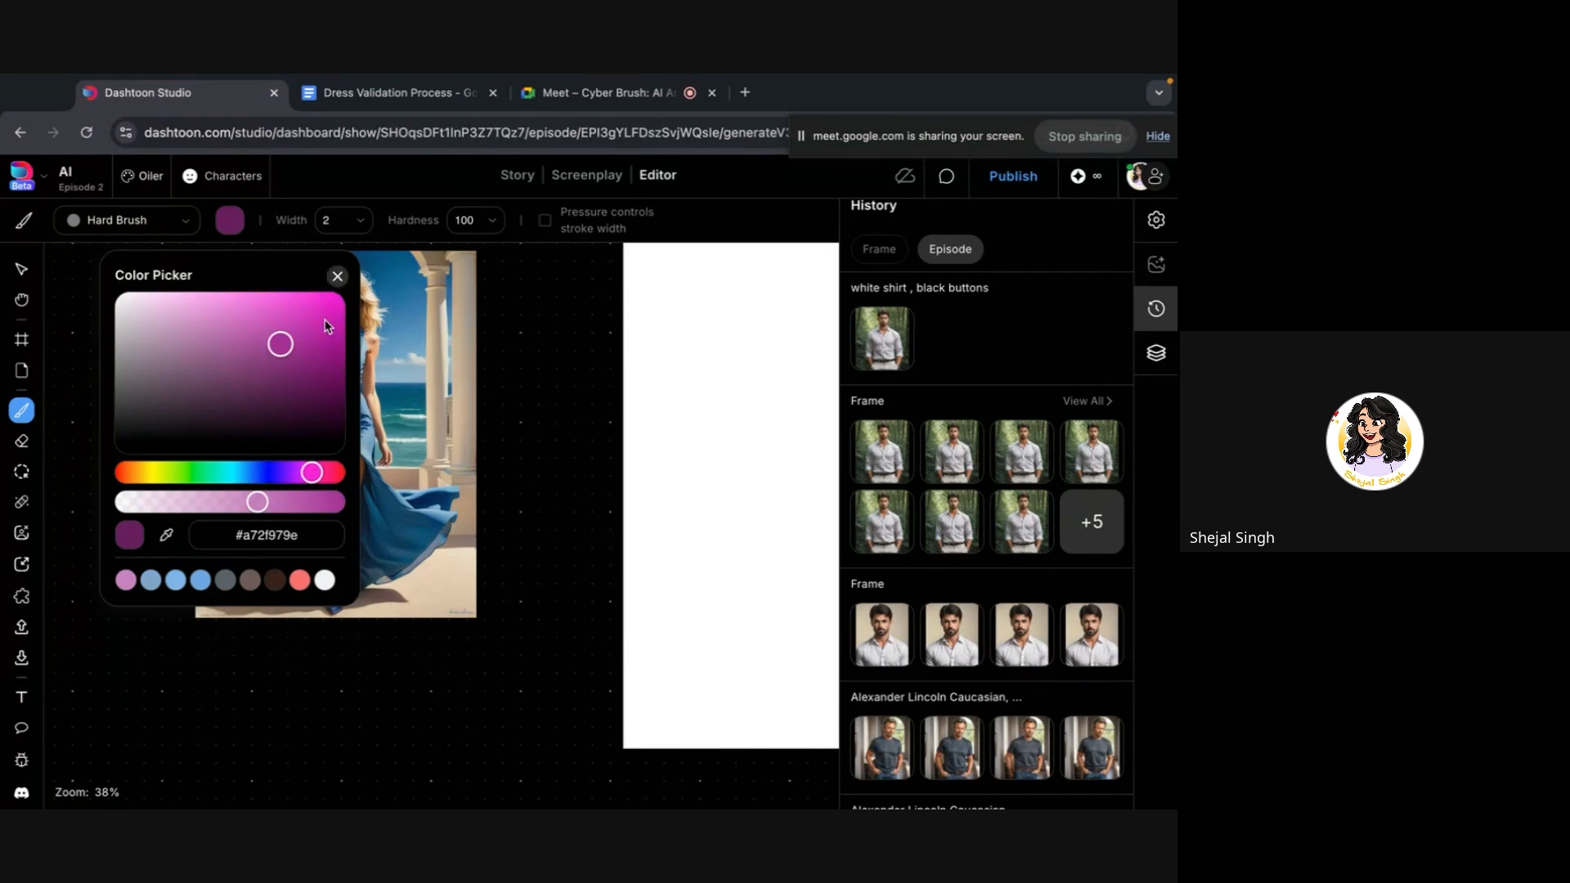
click(330, 472)
click(337, 276)
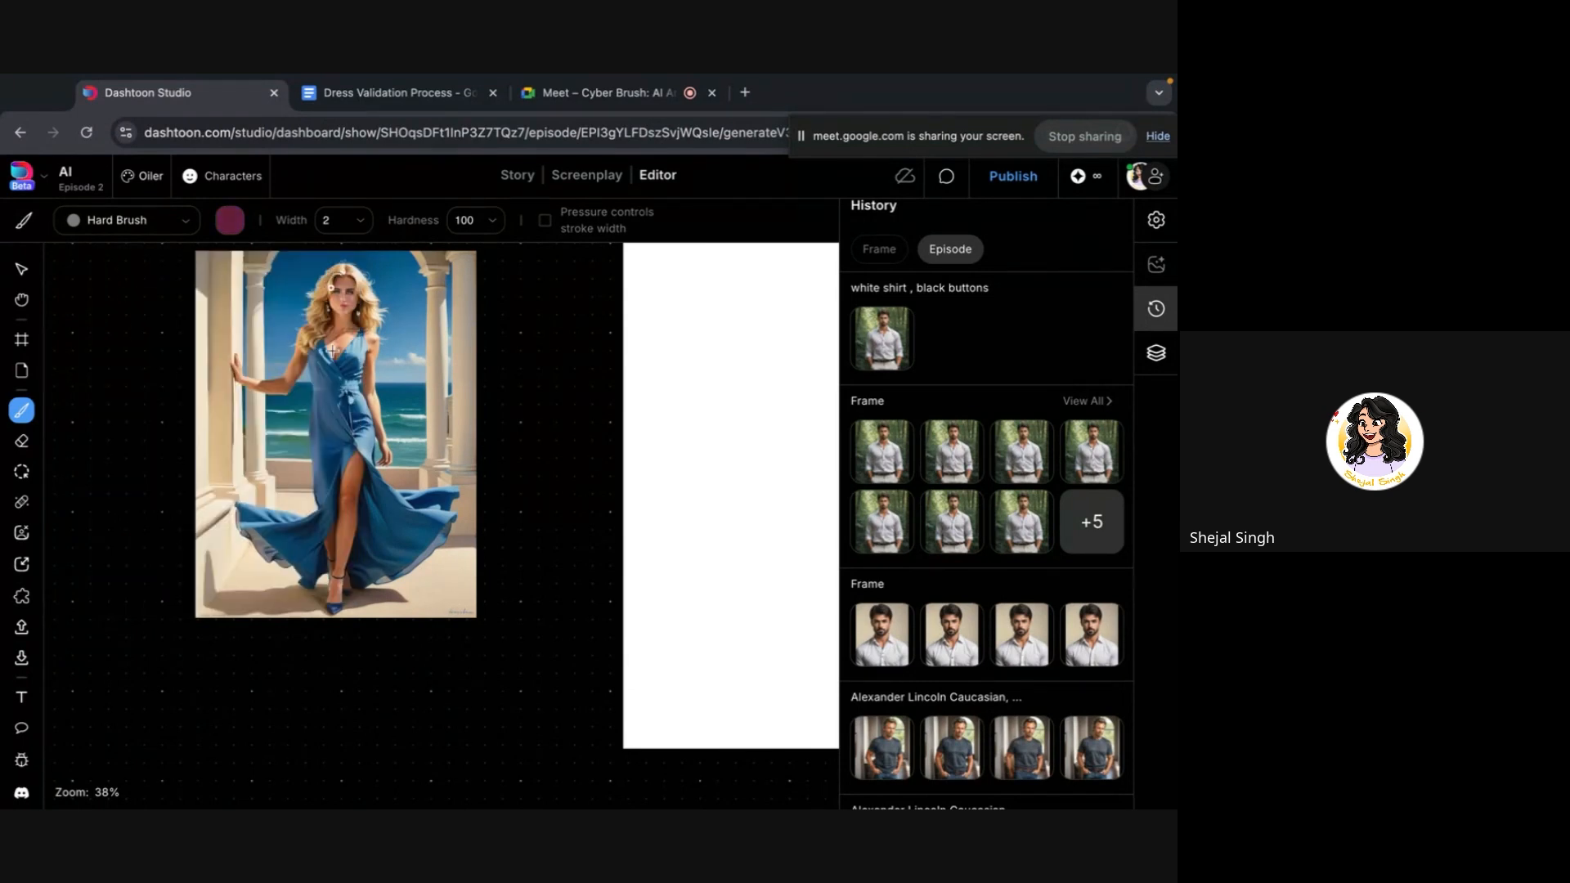
Sketch skirt silhouettes of different widths freehand over the placed blue gown image, starting from the waist
mouse_move(313, 412)
mouse_down()
mouse_move(314, 569)
mouse_move(384, 571)
mouse_move(358, 409)
mouse_move(297, 457)
mouse_move(242, 588)
mouse_move(450, 567)
mouse_move(349, 369)
mouse_move(221, 455)
mouse_move(168, 588)
mouse_move(507, 605)
mouse_move(505, 553)
mouse_move(415, 408)
mouse_move(324, 387)
mouse_up()
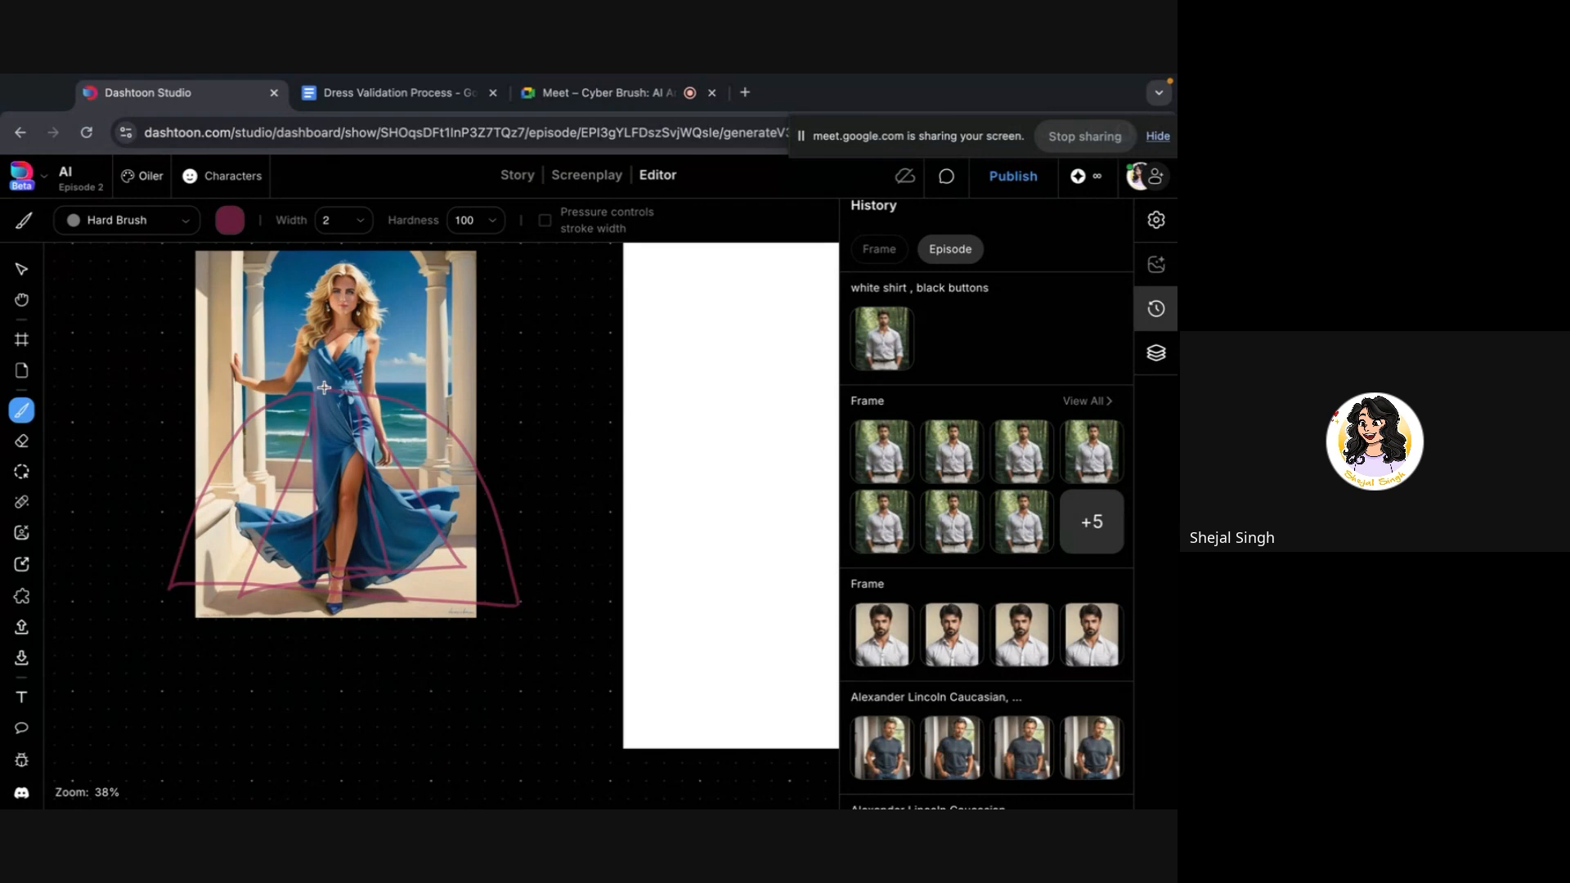
mouse_move(312, 386)
mouse_down()
mouse_move(388, 591)
mouse_move(324, 229)
mouse_up()
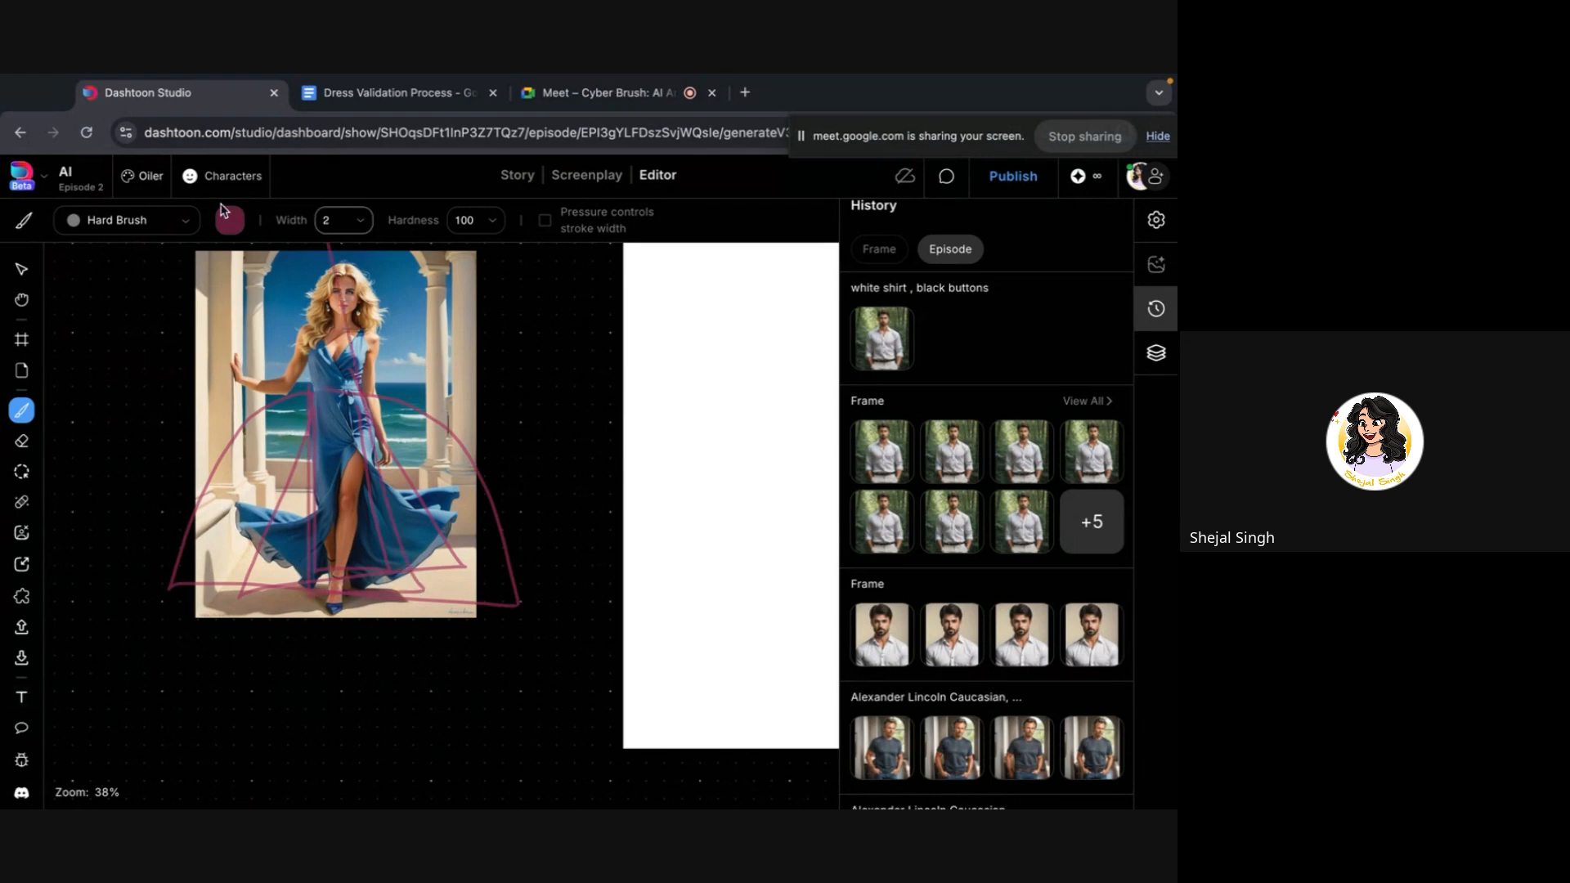
click(21, 269)
Return to the 1527 x 1912 frame, advance its preview and view the first image of the lower Text2Image batch
scroll(524, 374, down, 10)
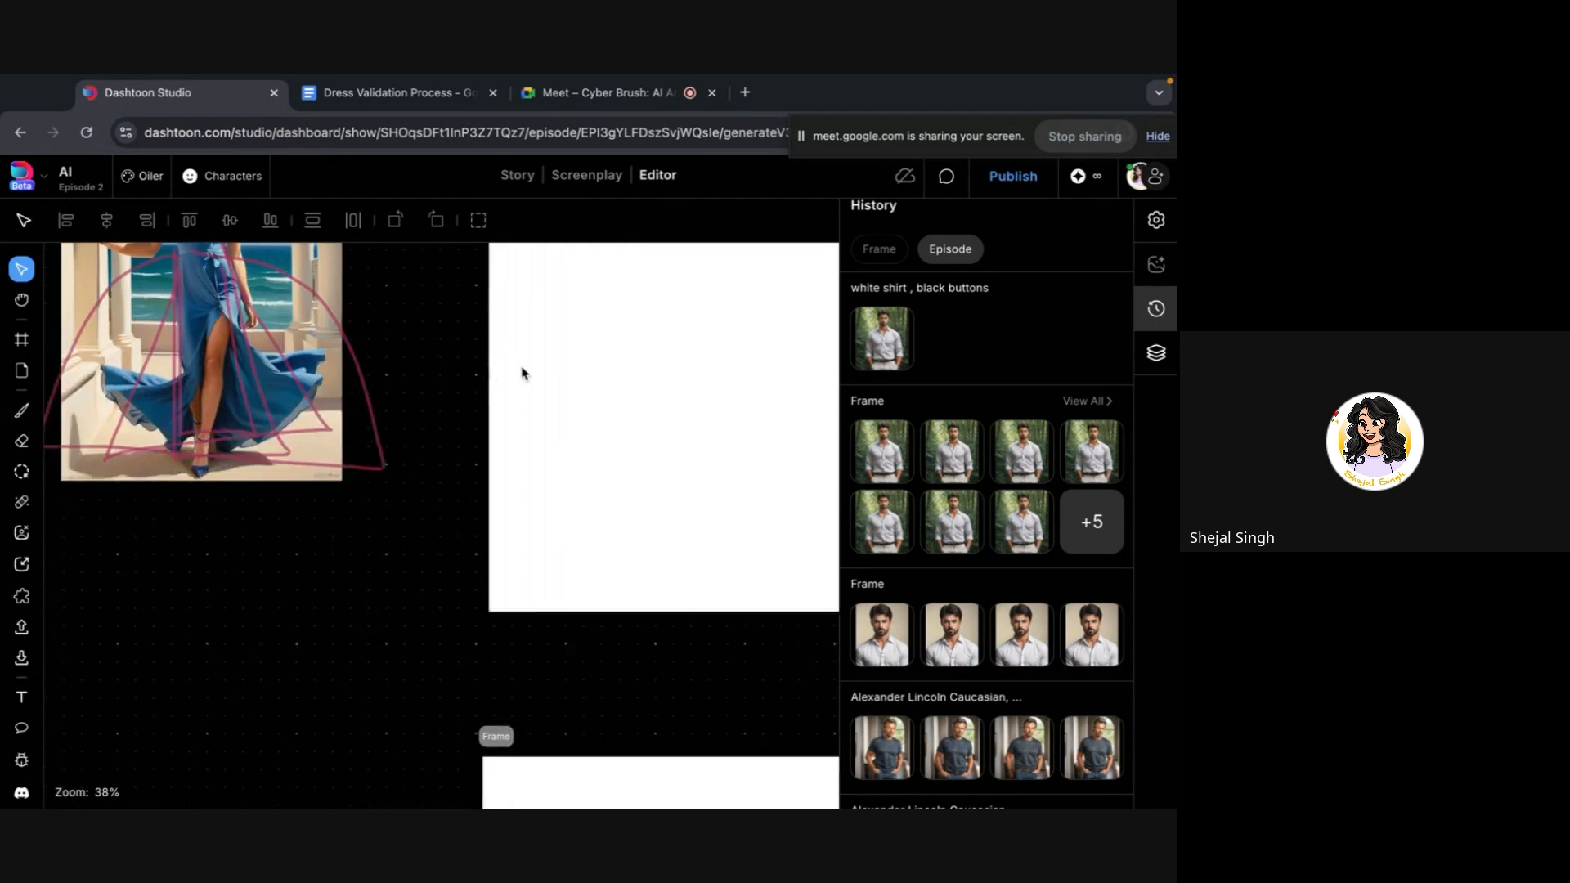
click(532, 442)
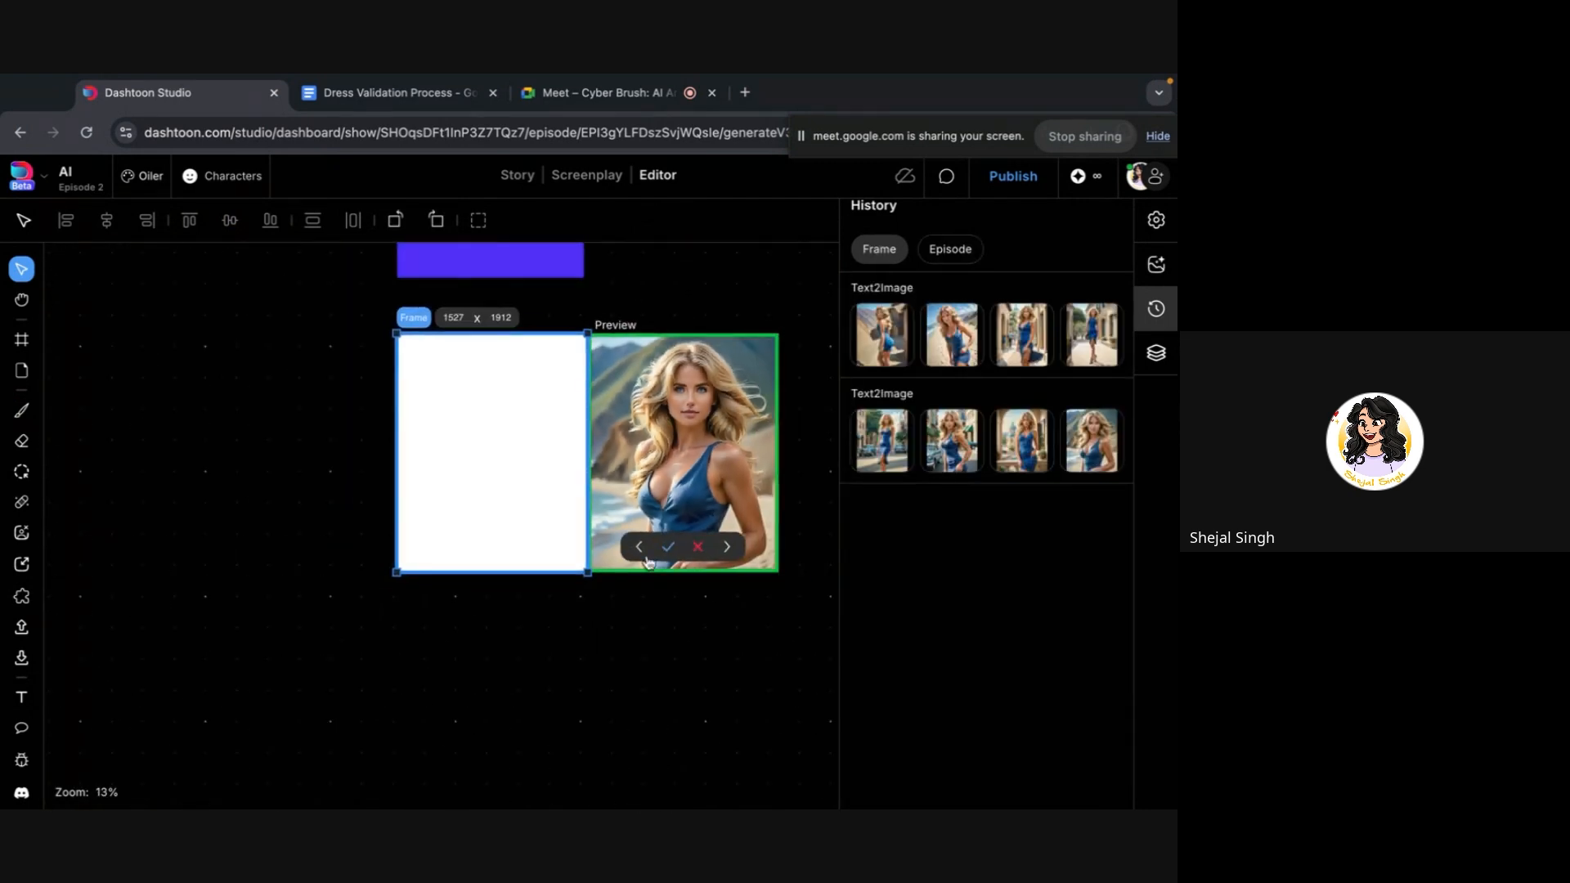
click(727, 546)
click(899, 447)
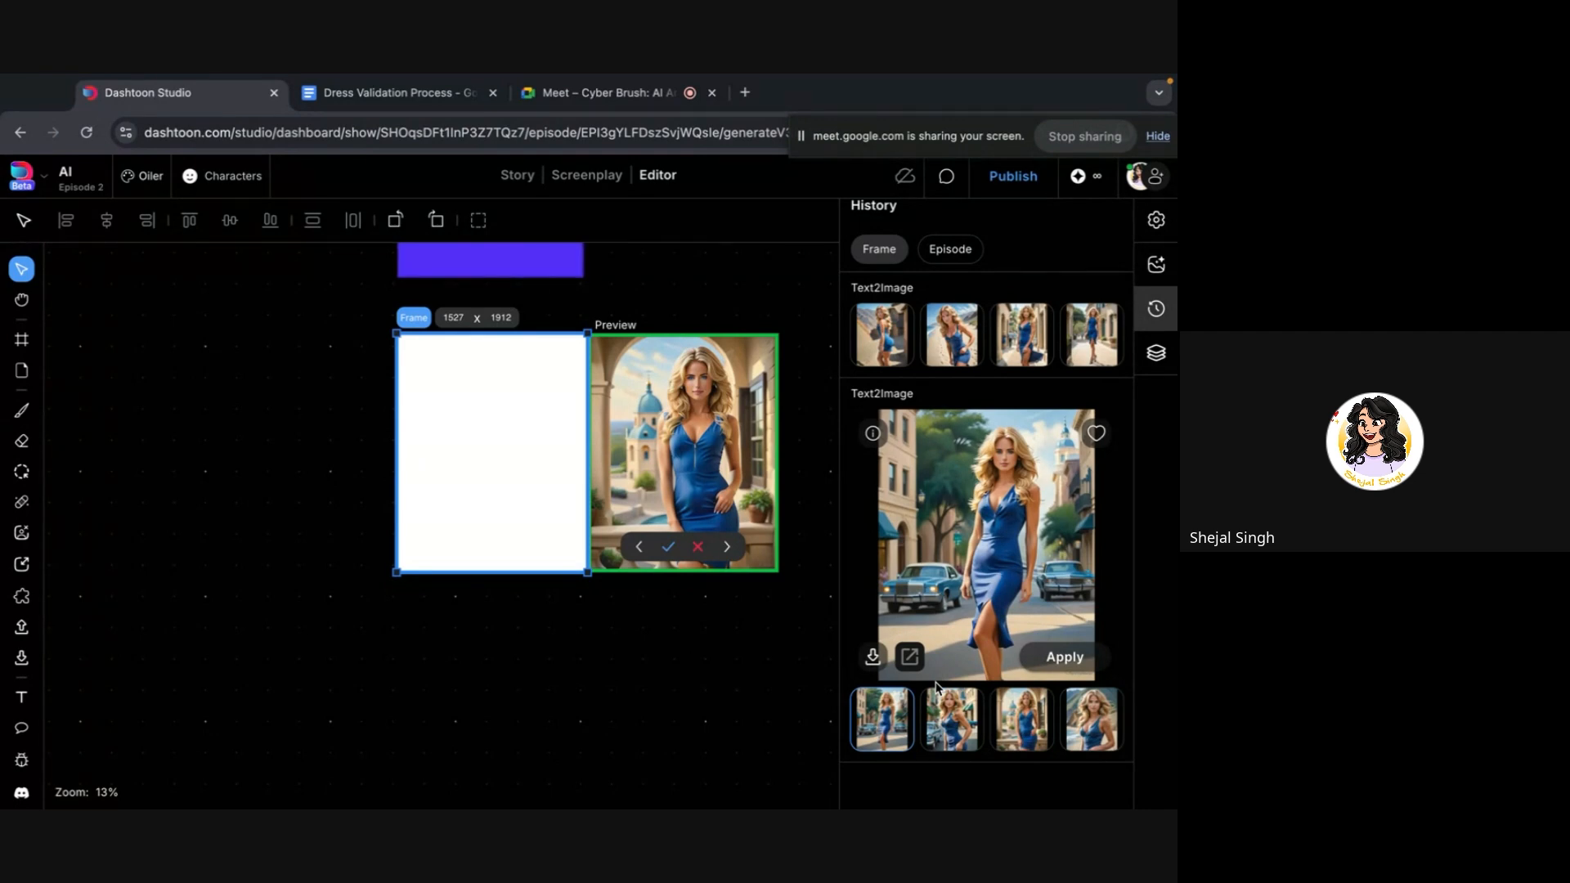
Select the 1464 x 1851 frame and read its prompt, highlighting the "blue sleeveless long gown" wording
click(697, 700)
scroll(718, 652, down, 3)
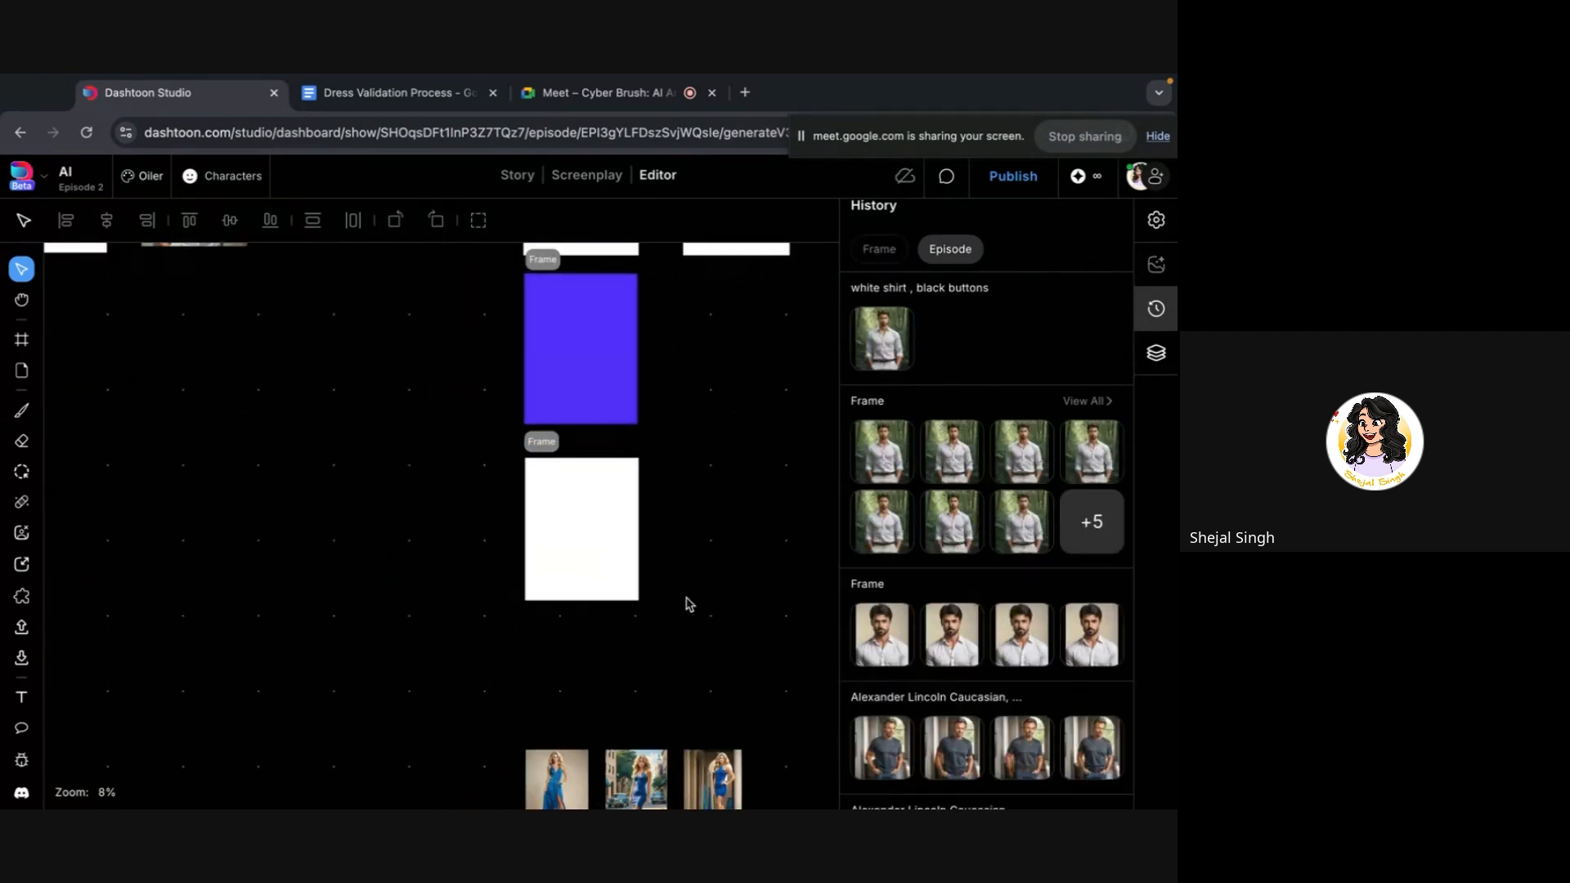
scroll(693, 668, down, 1)
scroll(690, 487, up, 7)
scroll(690, 487, right, 3)
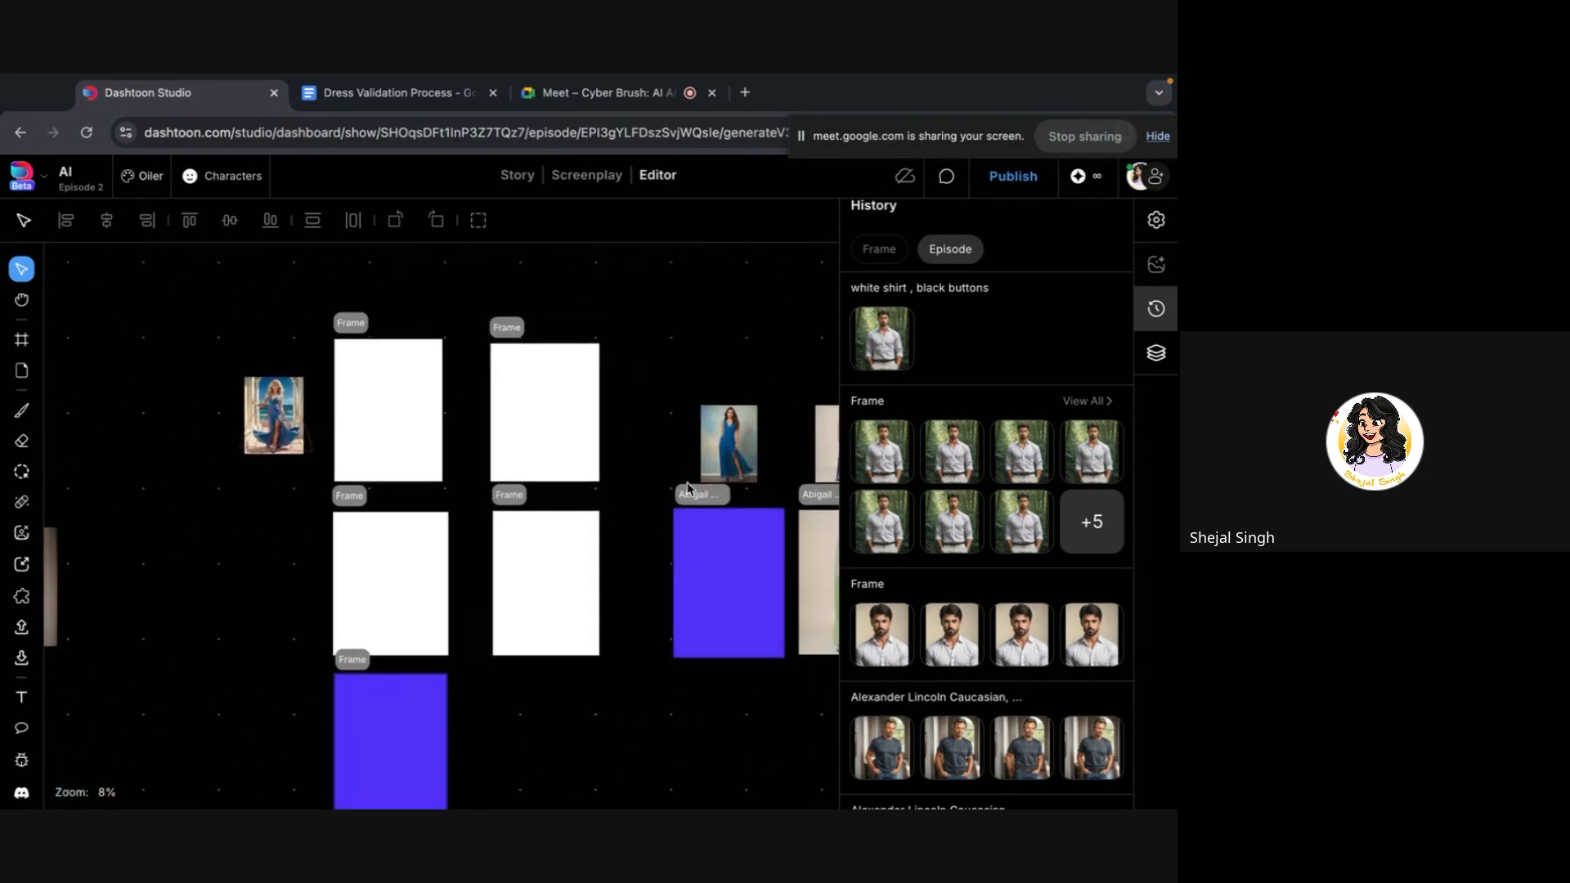
click(487, 554)
scroll(487, 553, up, 4)
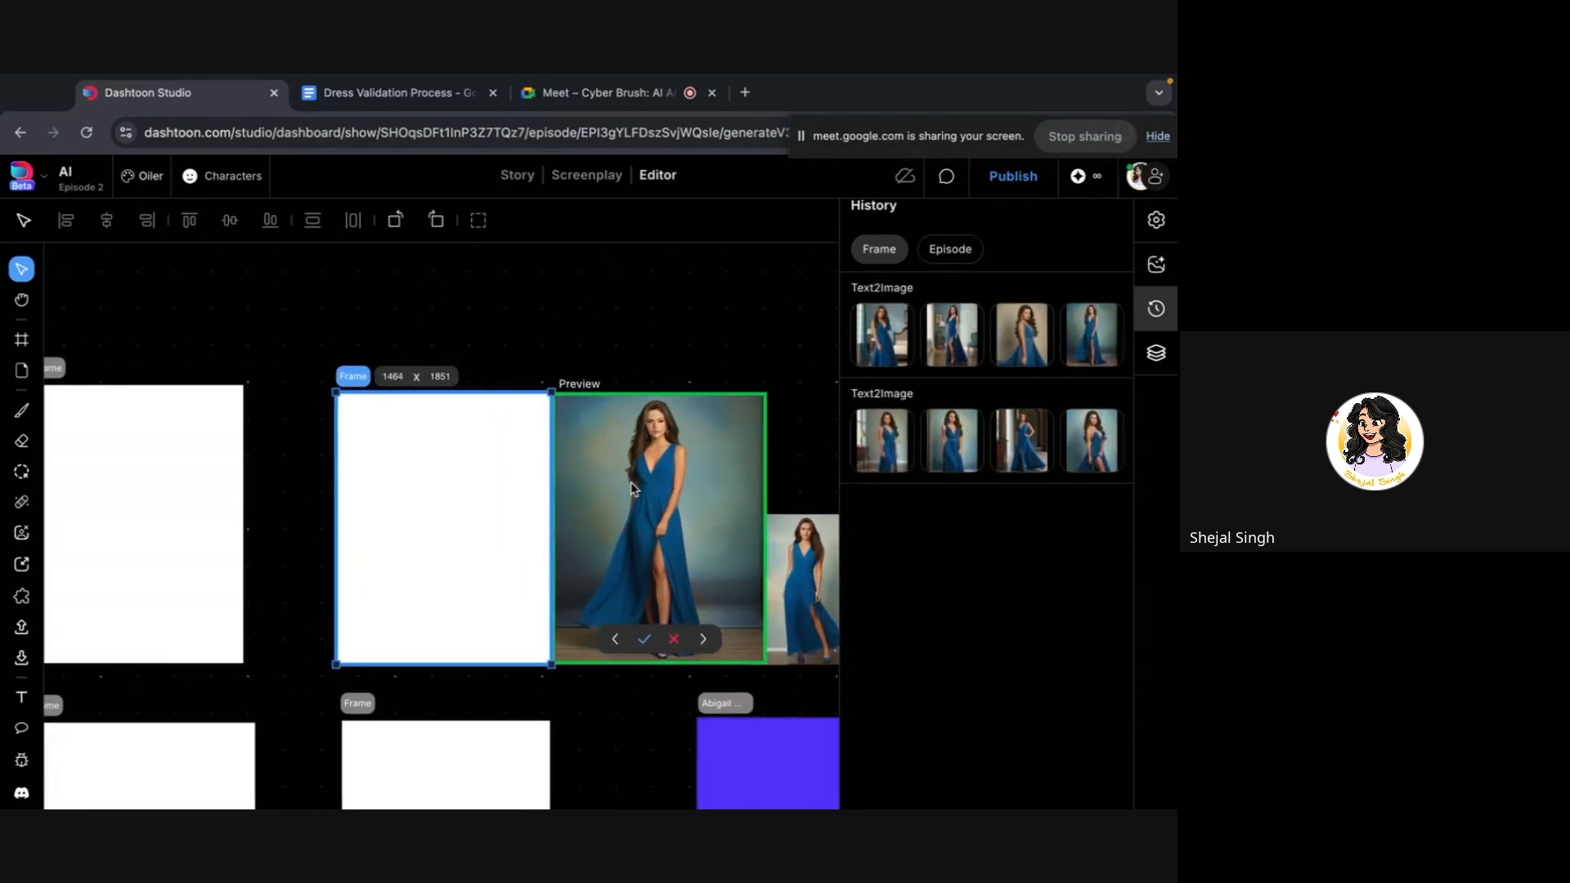
click(1156, 264)
click(980, 564)
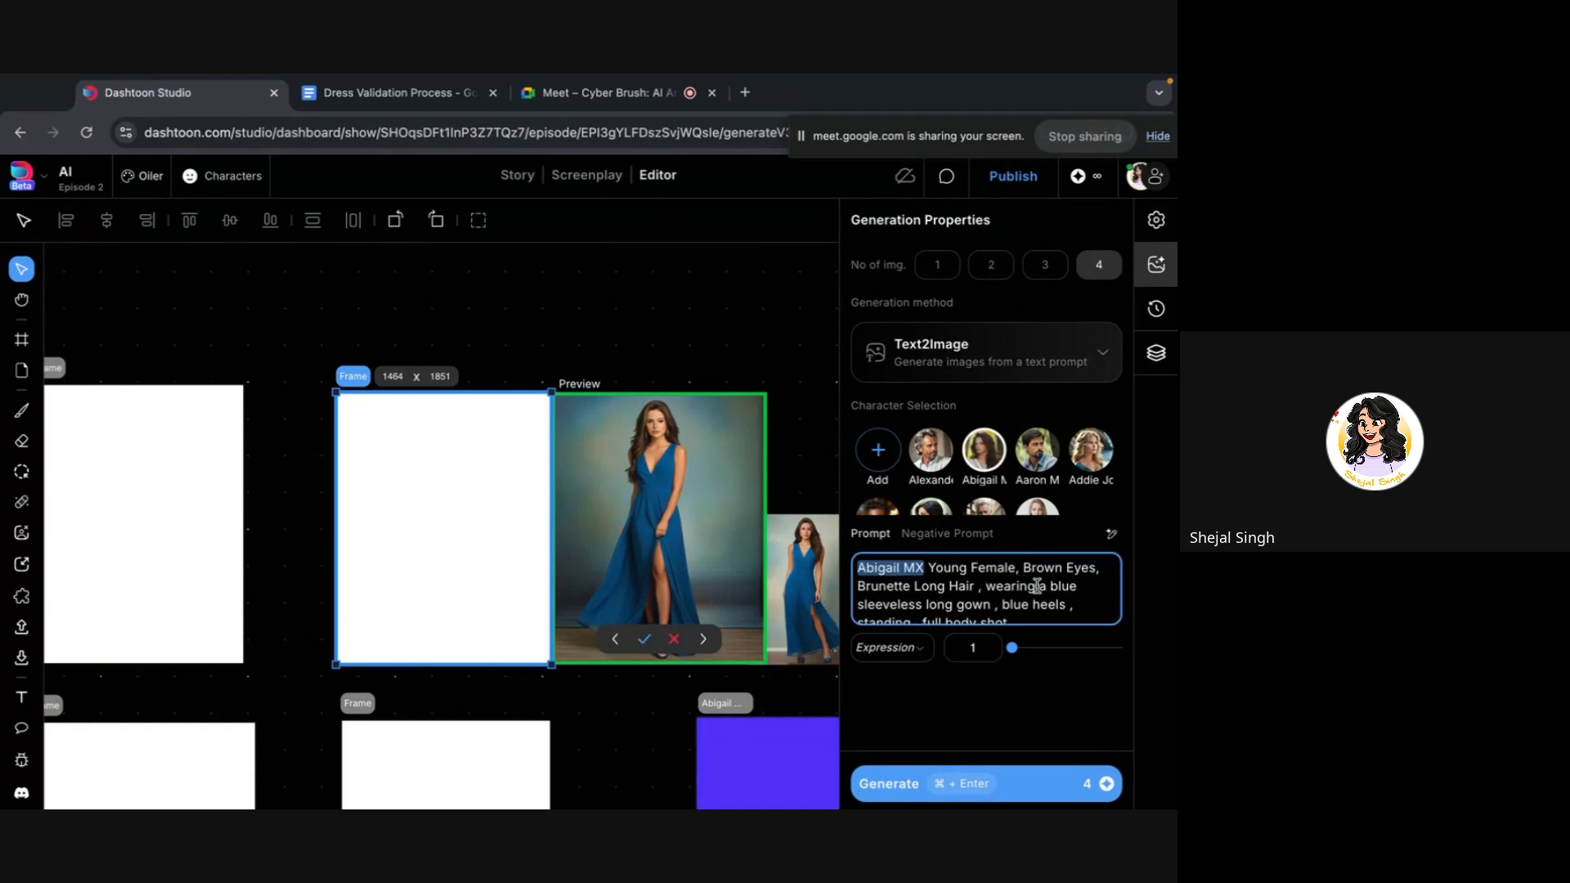
drag(1050, 587, 1023, 607)
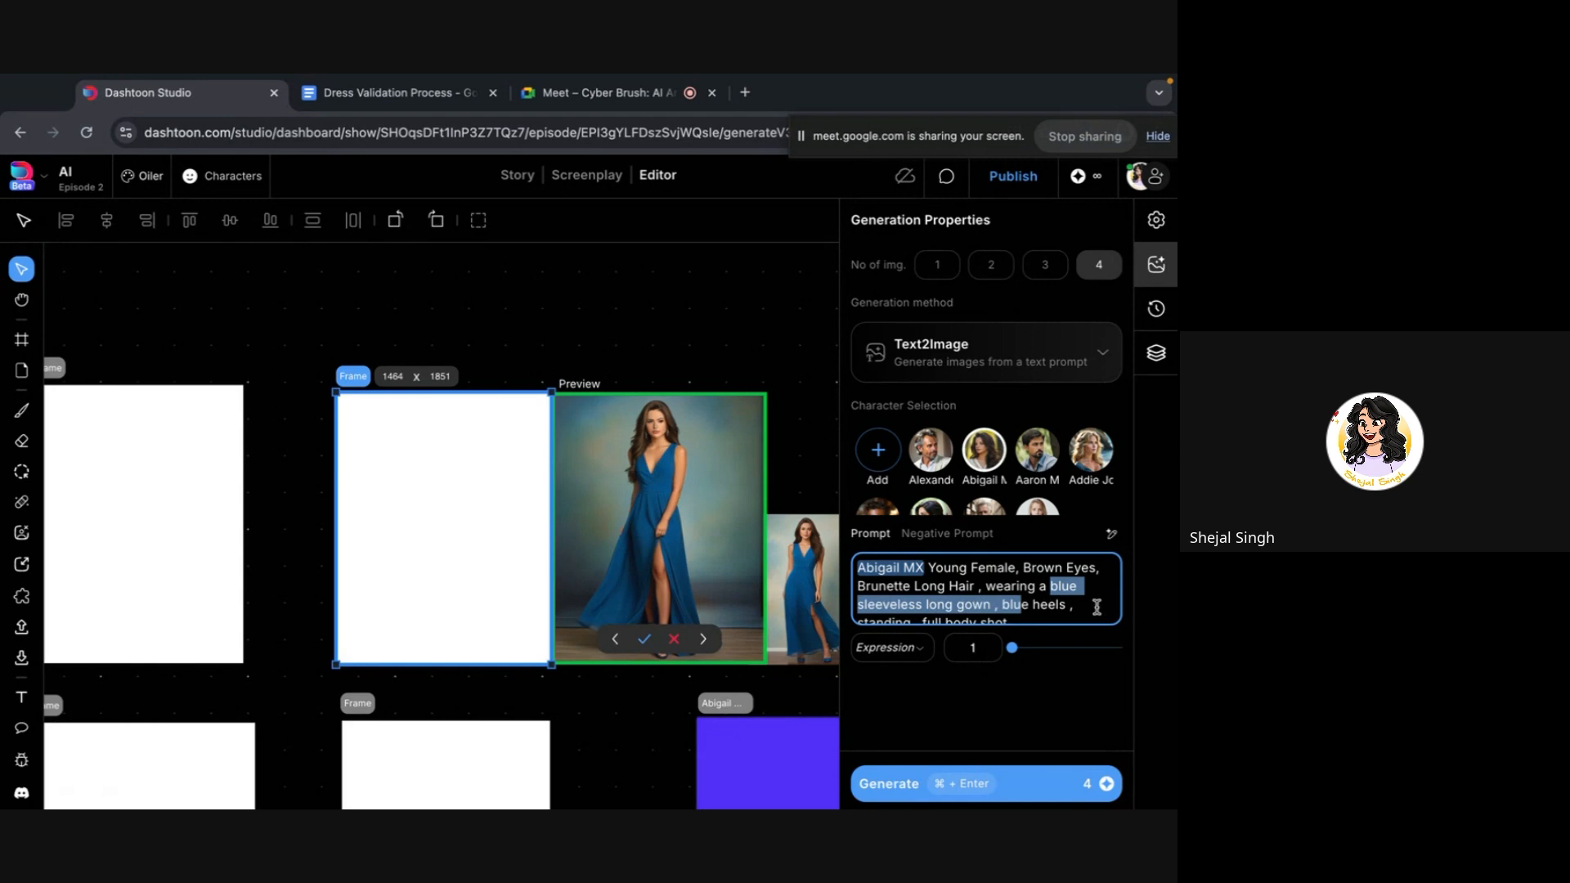
Advance the 1464 x 1851 frame's preview and inspect gown images from both Text2Image batches in its generation history
click(705, 645)
click(703, 643)
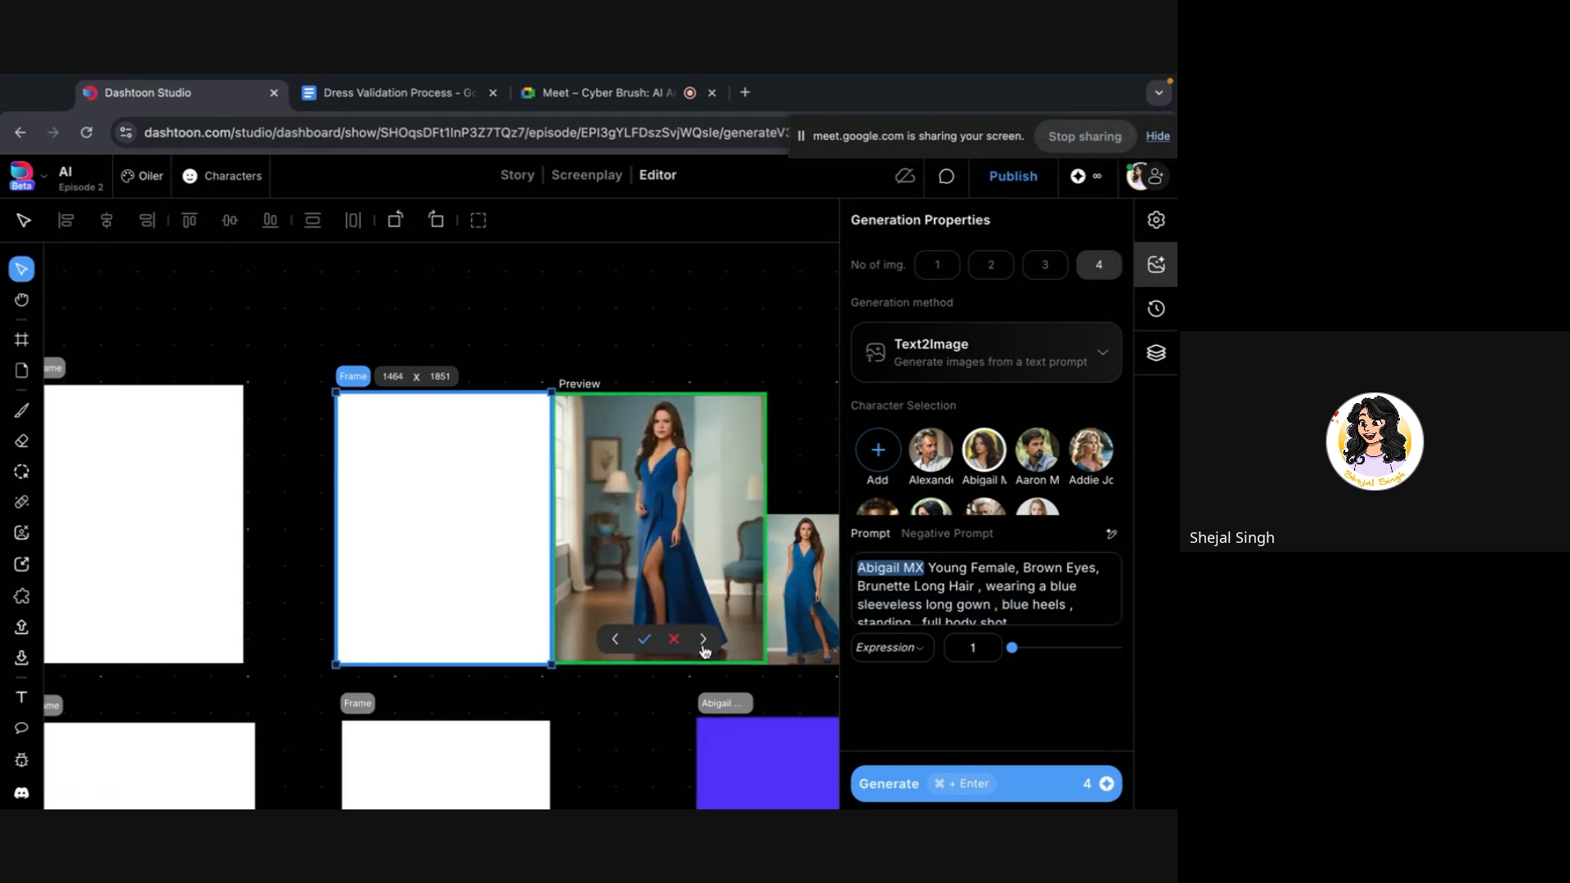
click(1158, 310)
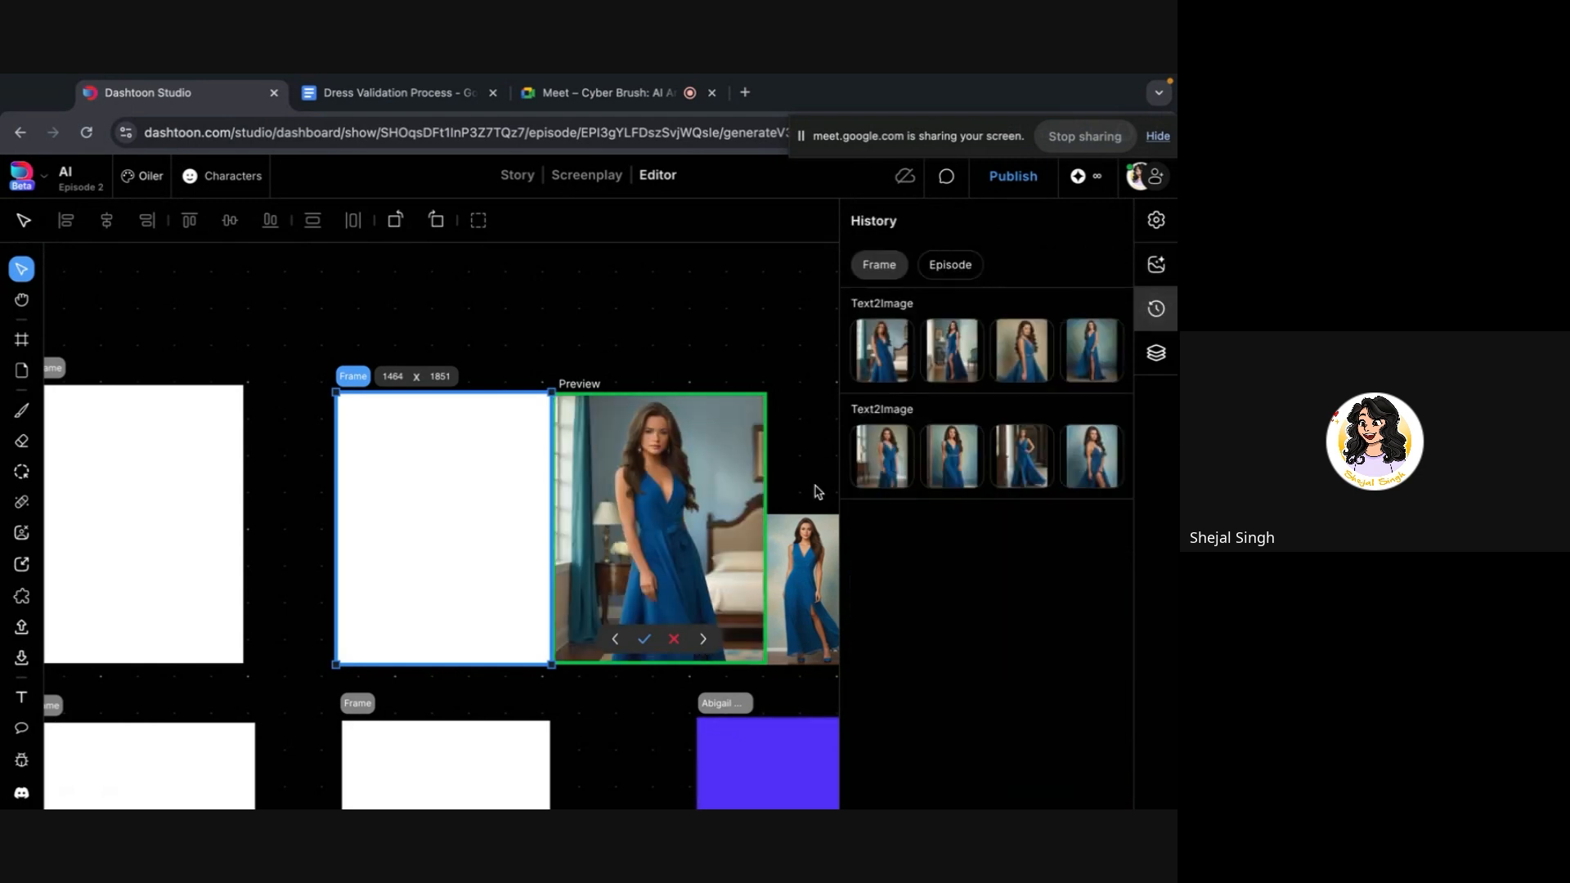
click(883, 351)
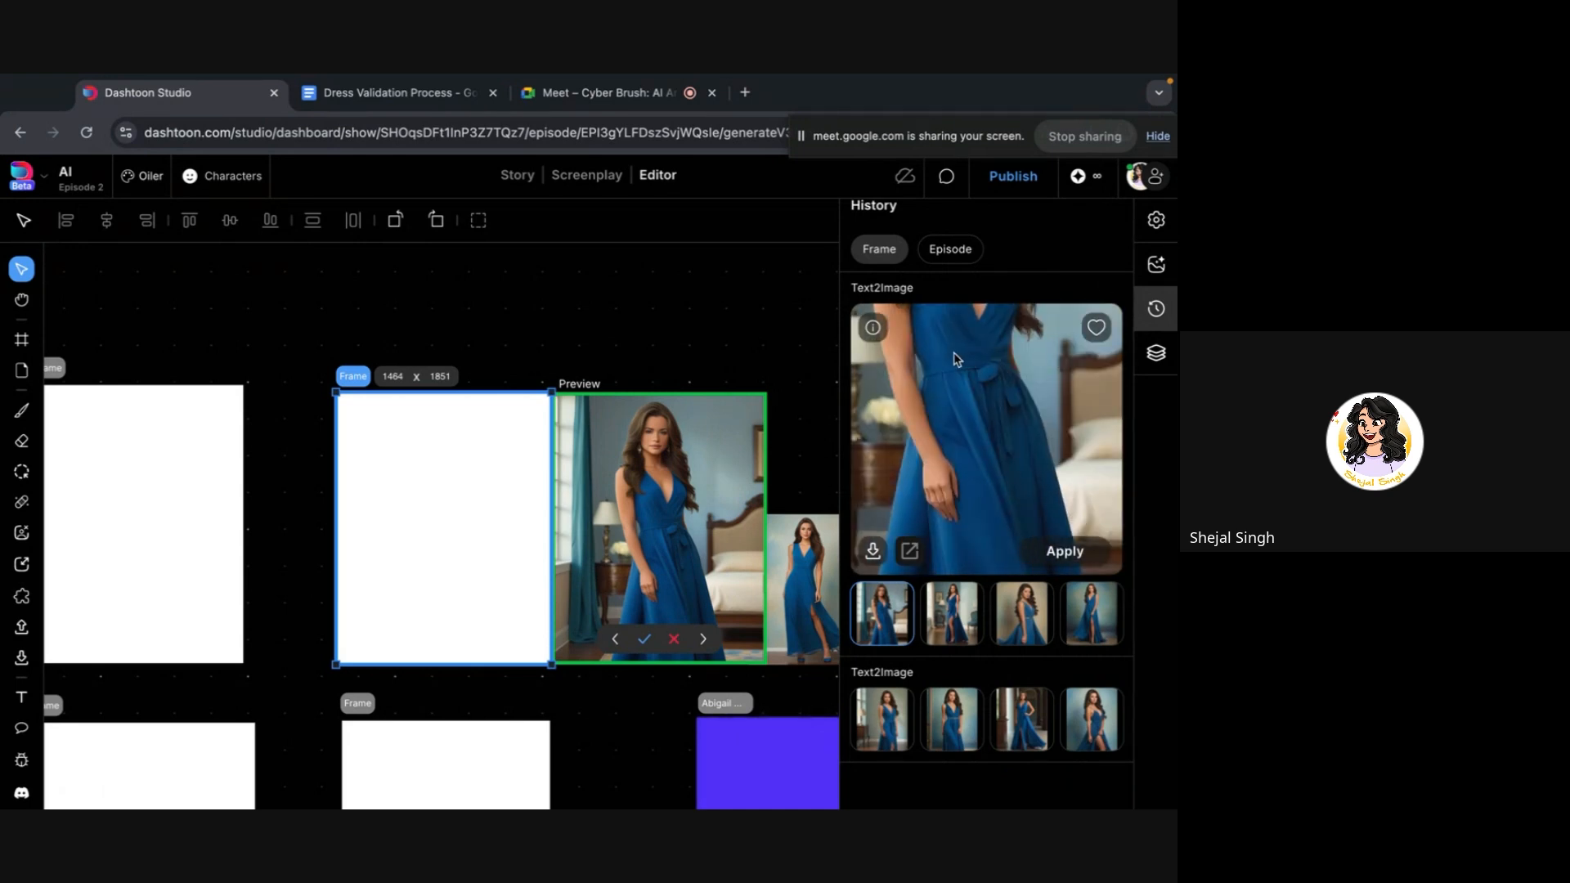
click(964, 617)
click(1045, 620)
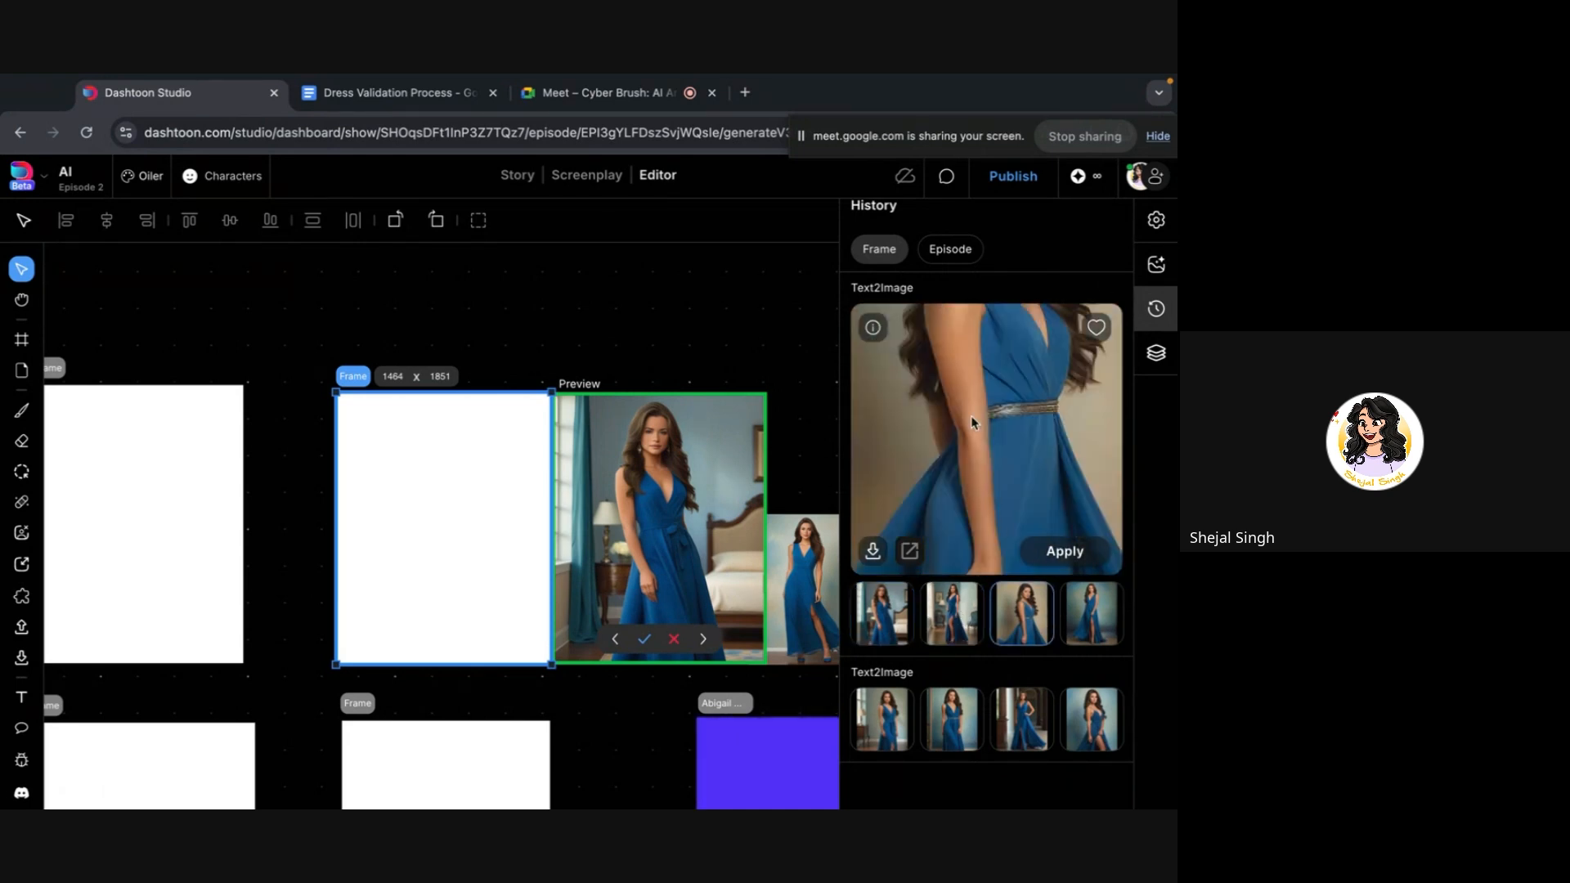
click(950, 745)
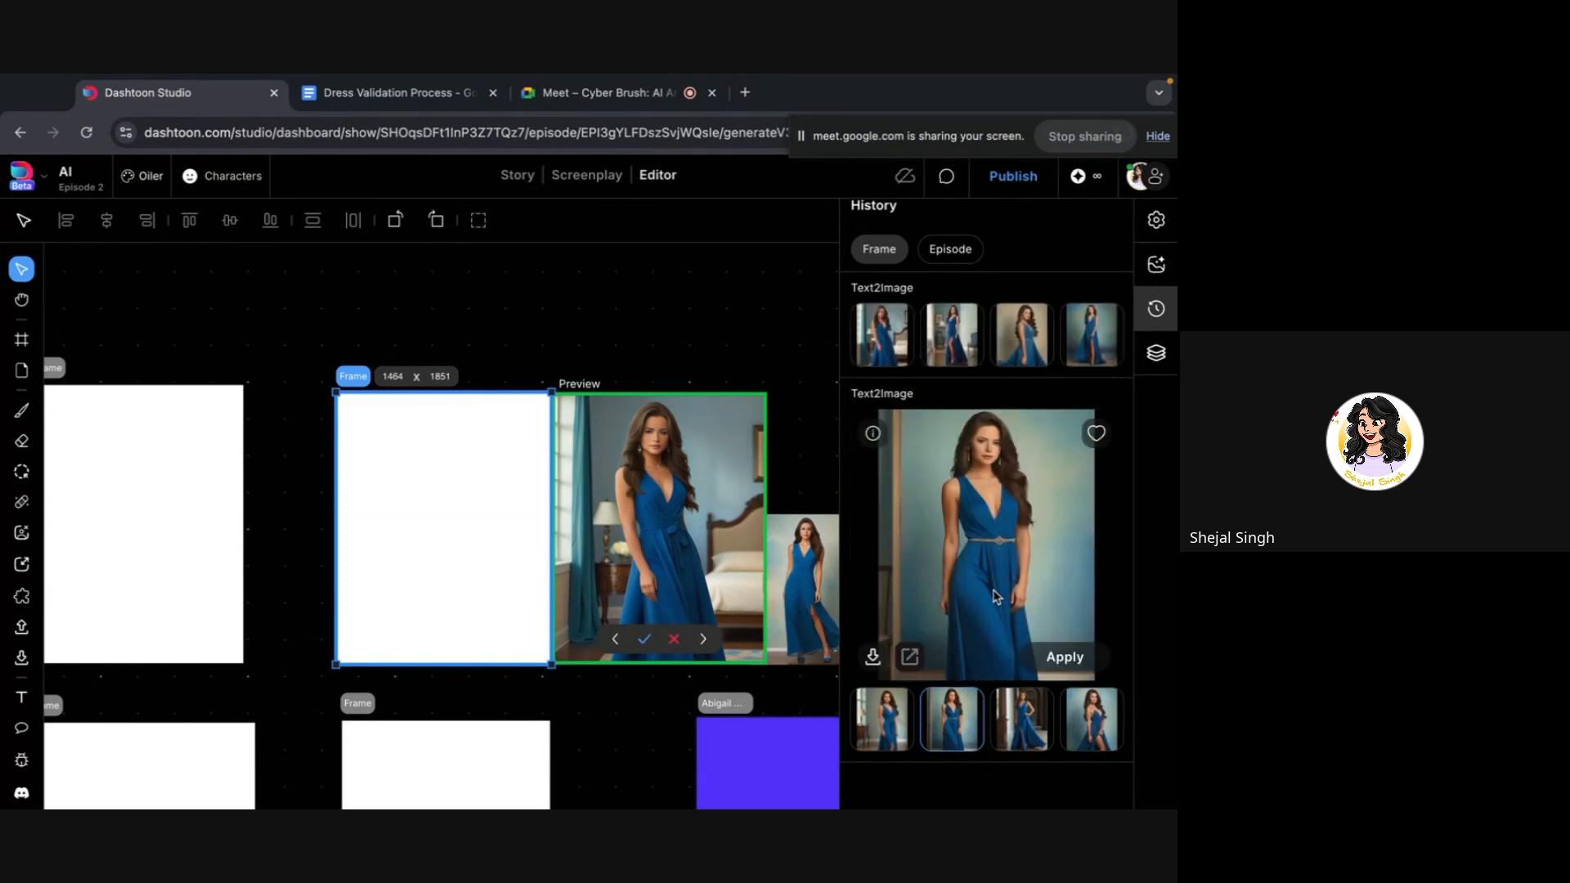
View all four images of the upper Text2Image batch and examine the waist belt on the third one up close
click(1032, 343)
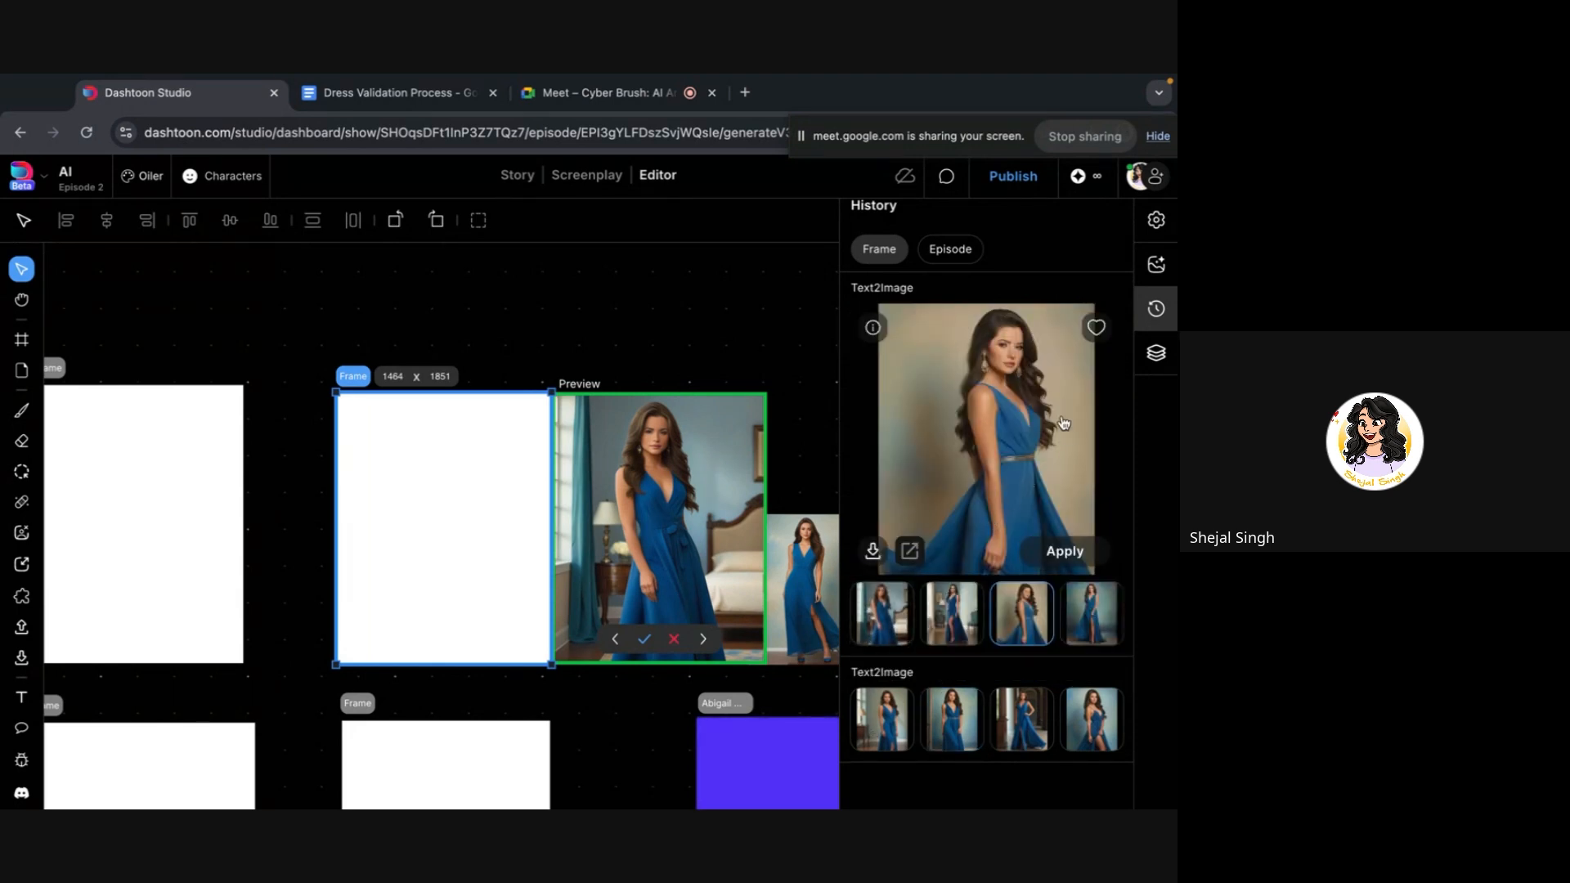
click(902, 622)
click(953, 631)
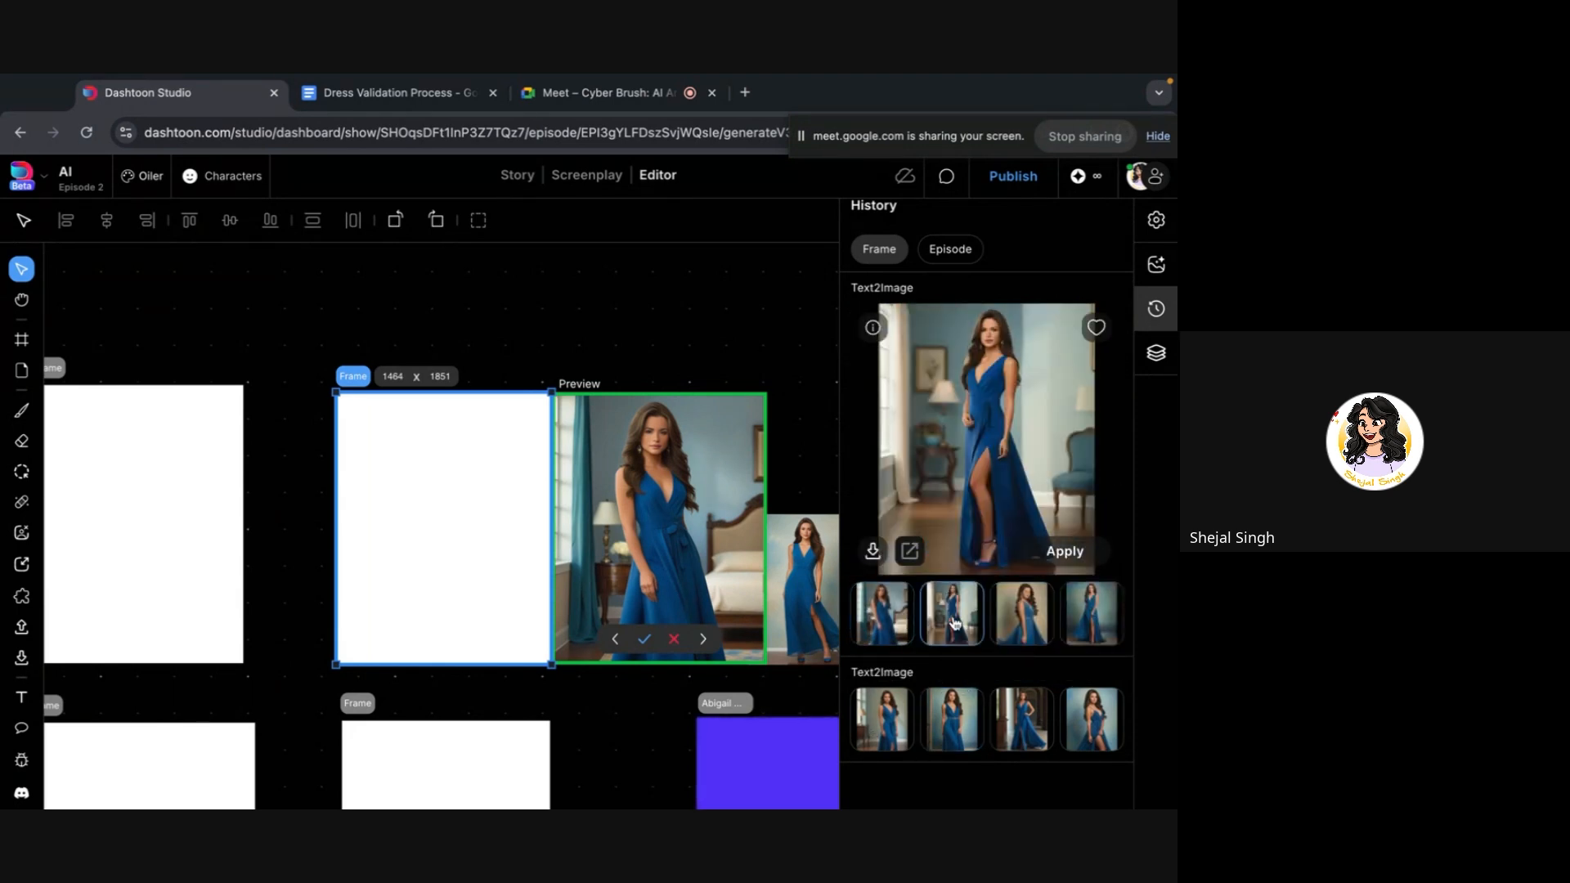
click(1076, 621)
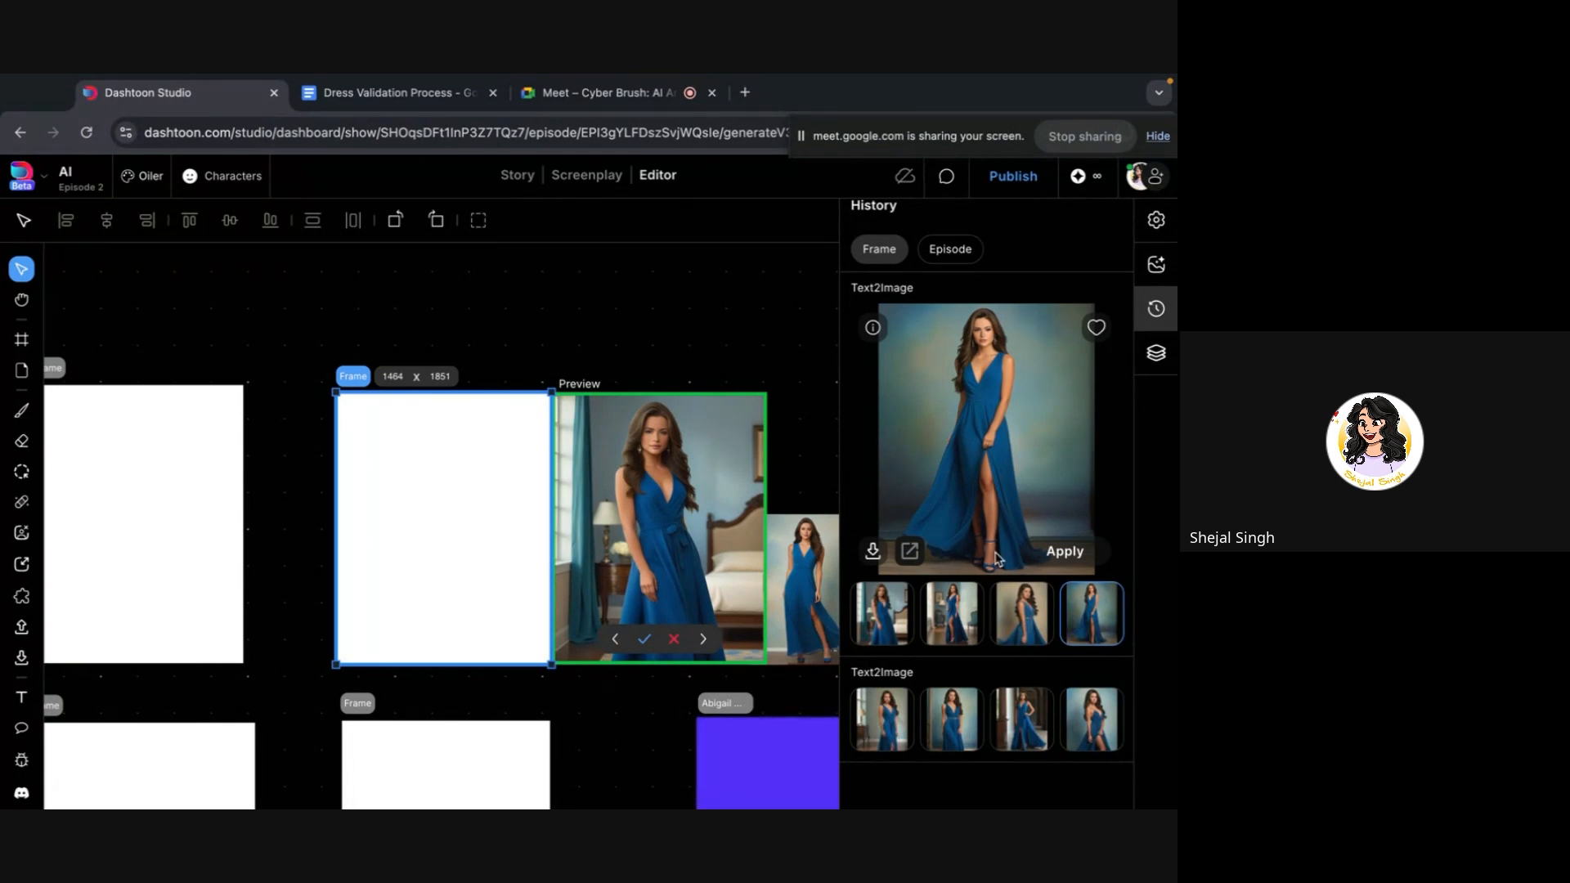
click(1022, 598)
scroll(1029, 477, up, 5)
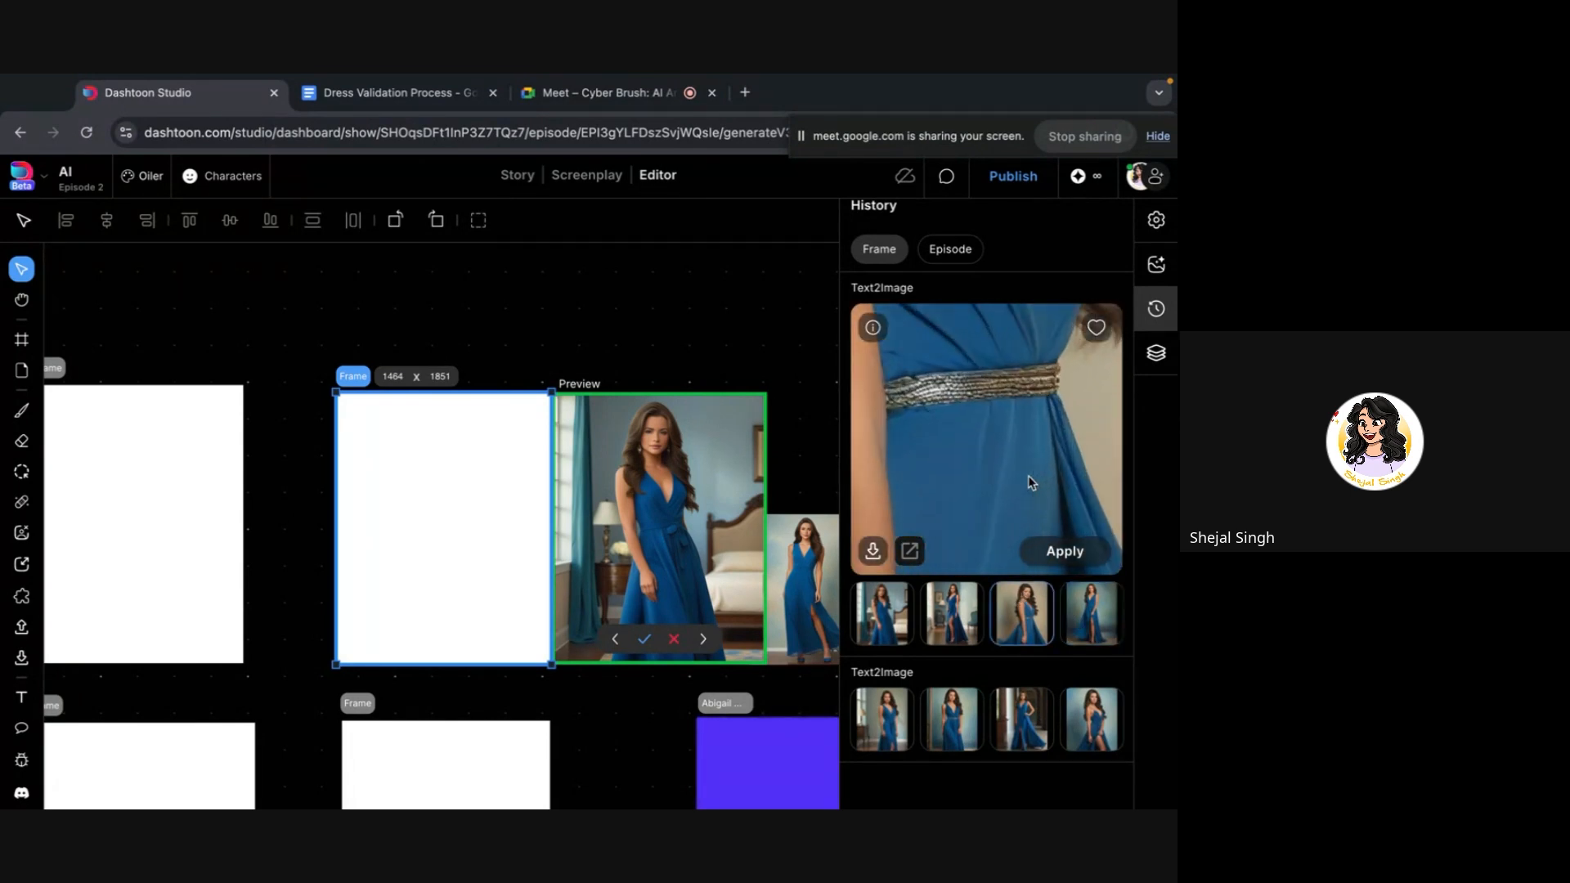
scroll(1028, 477, down, 4)
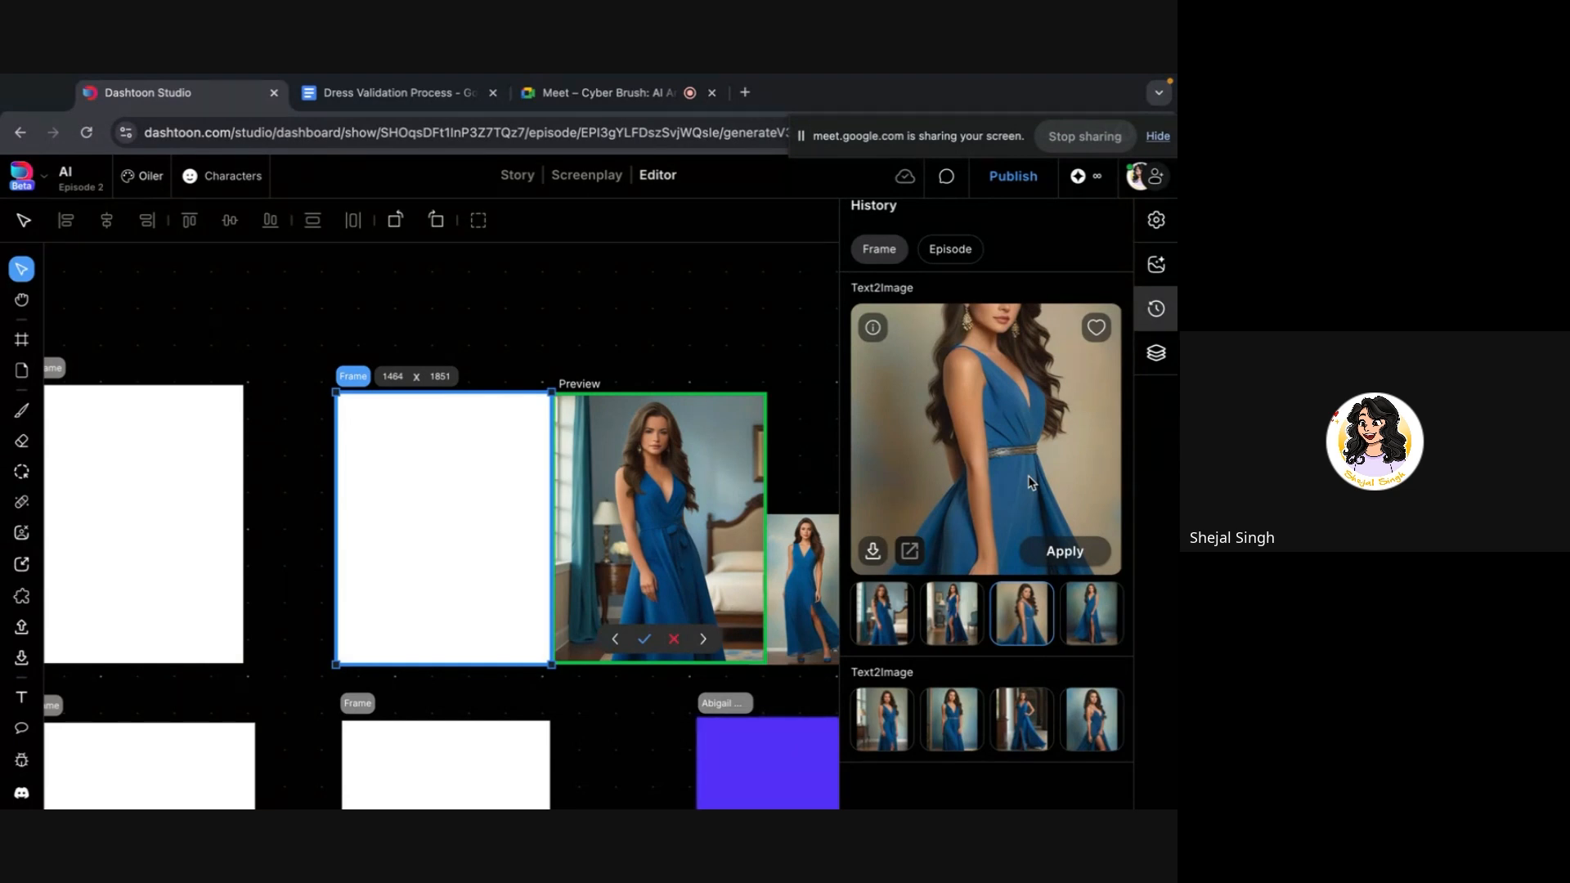
Compare the gown waists and skirts across the upper and lower Text2Image batches, ending with the upper batch's fourth image
click(884, 615)
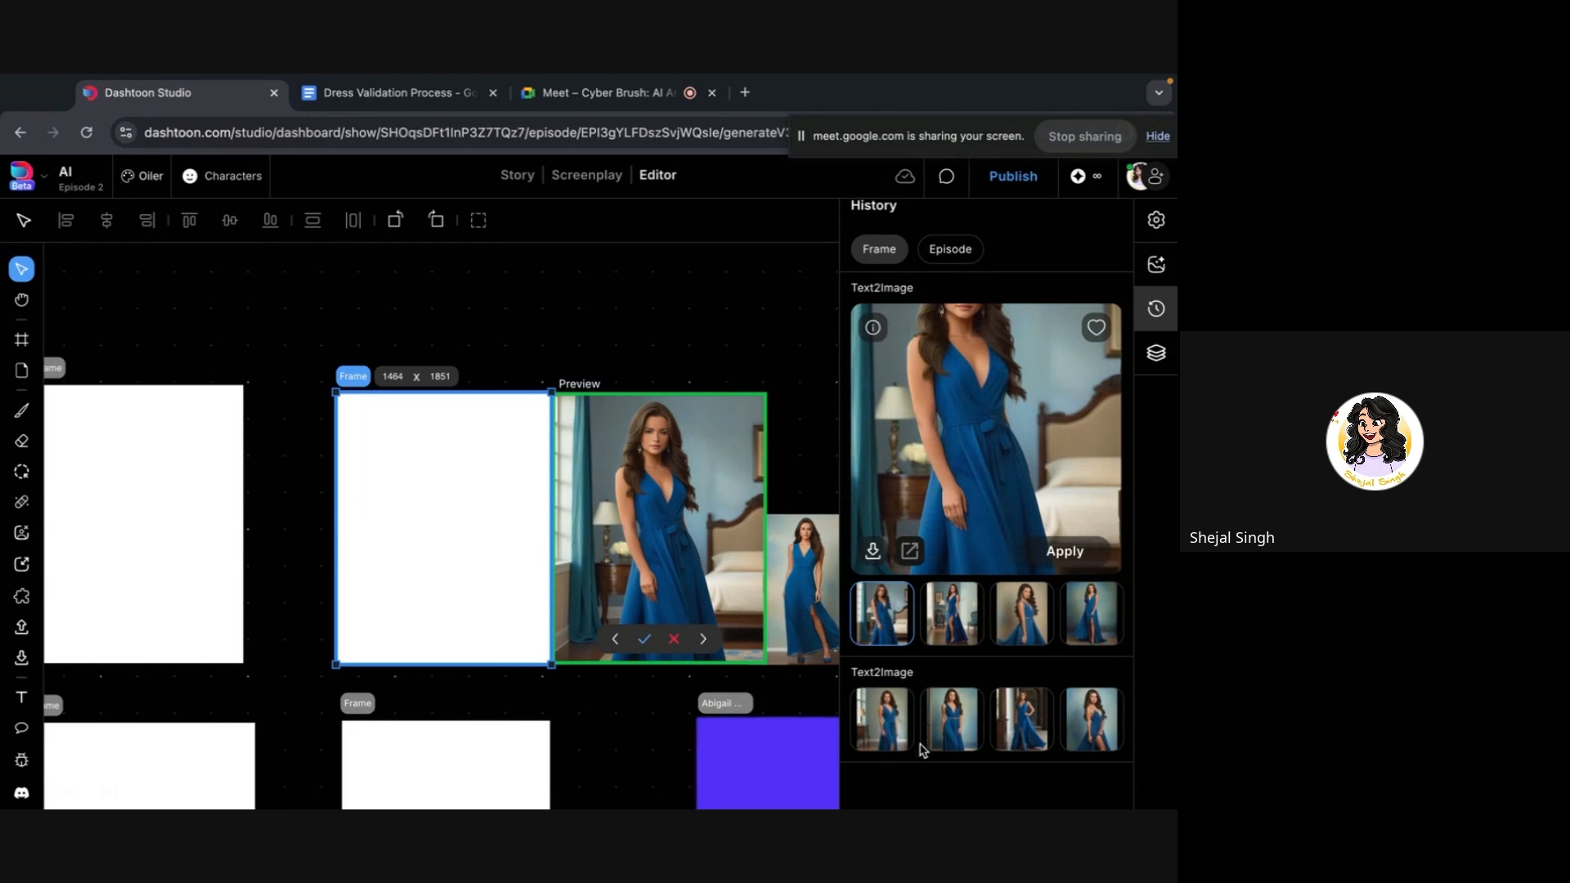
click(965, 620)
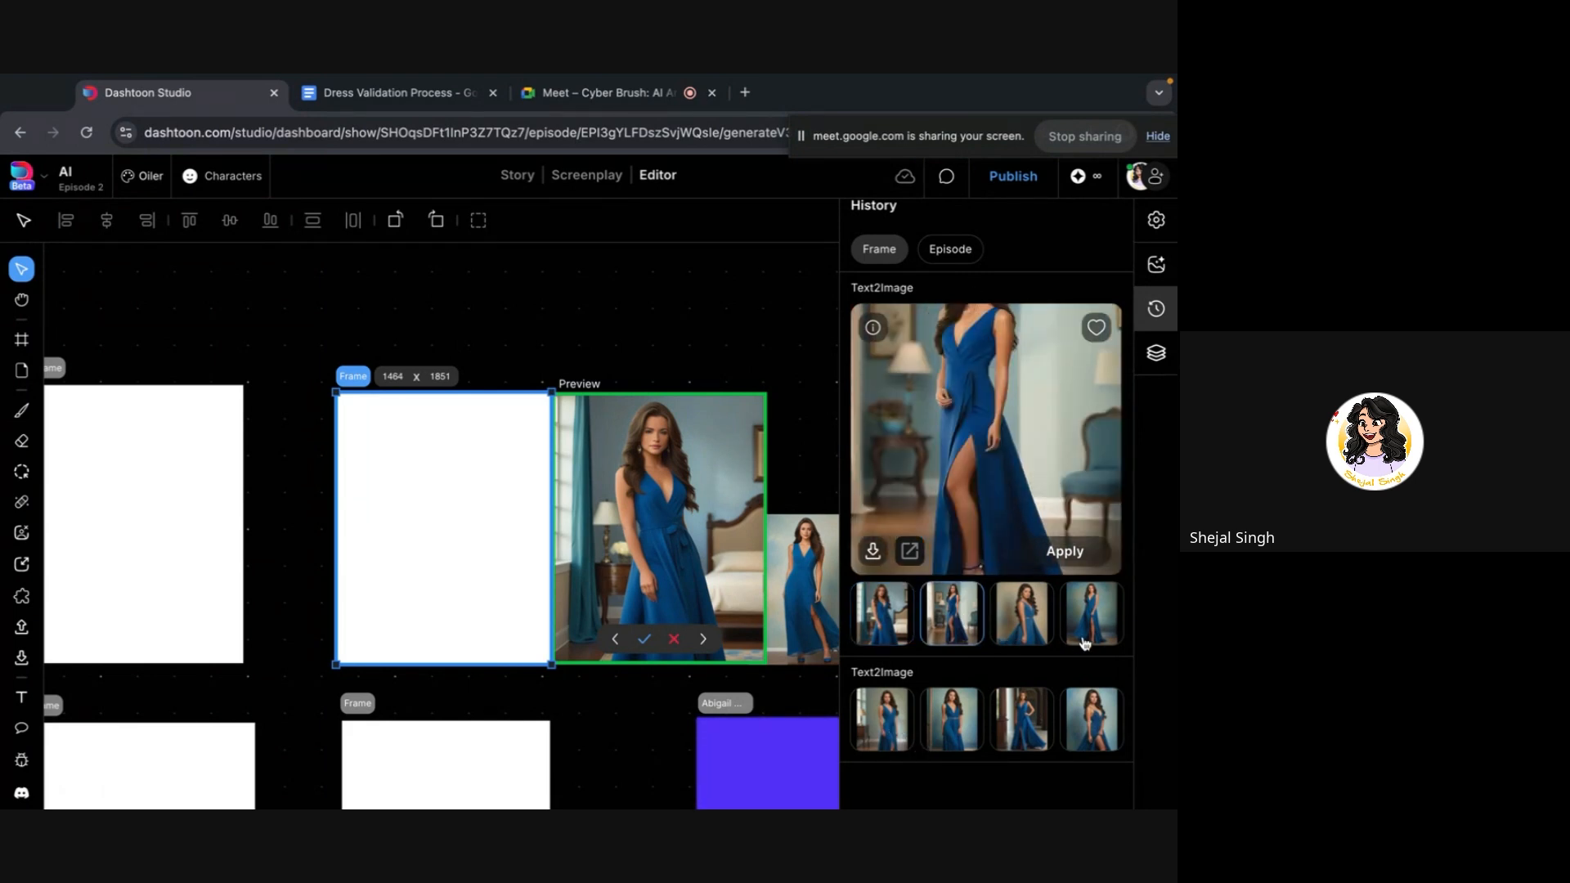
click(1025, 721)
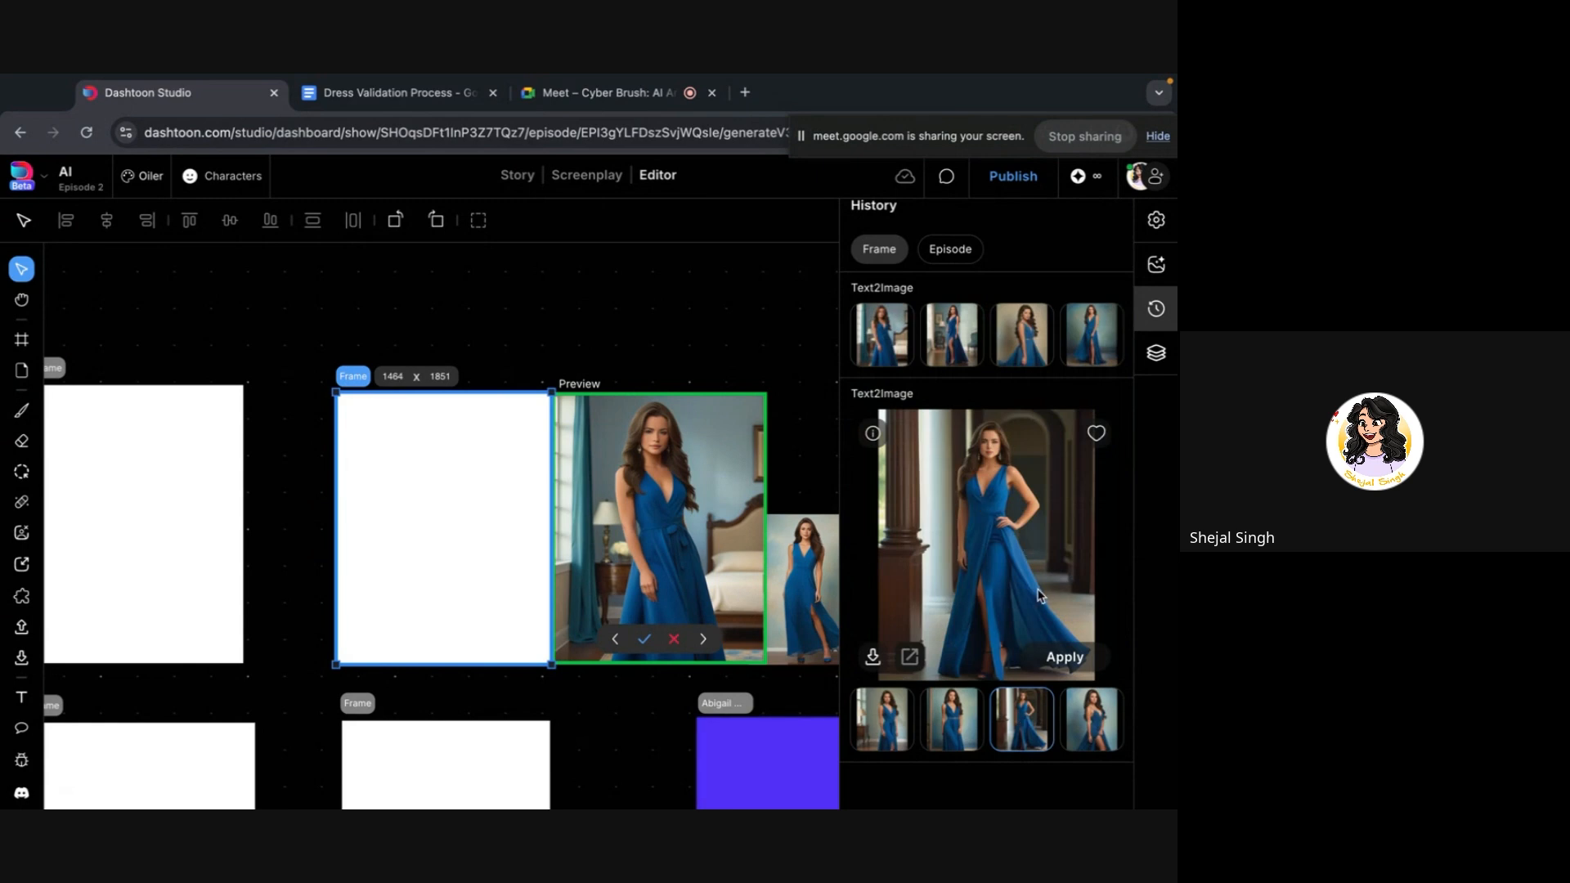
click(958, 709)
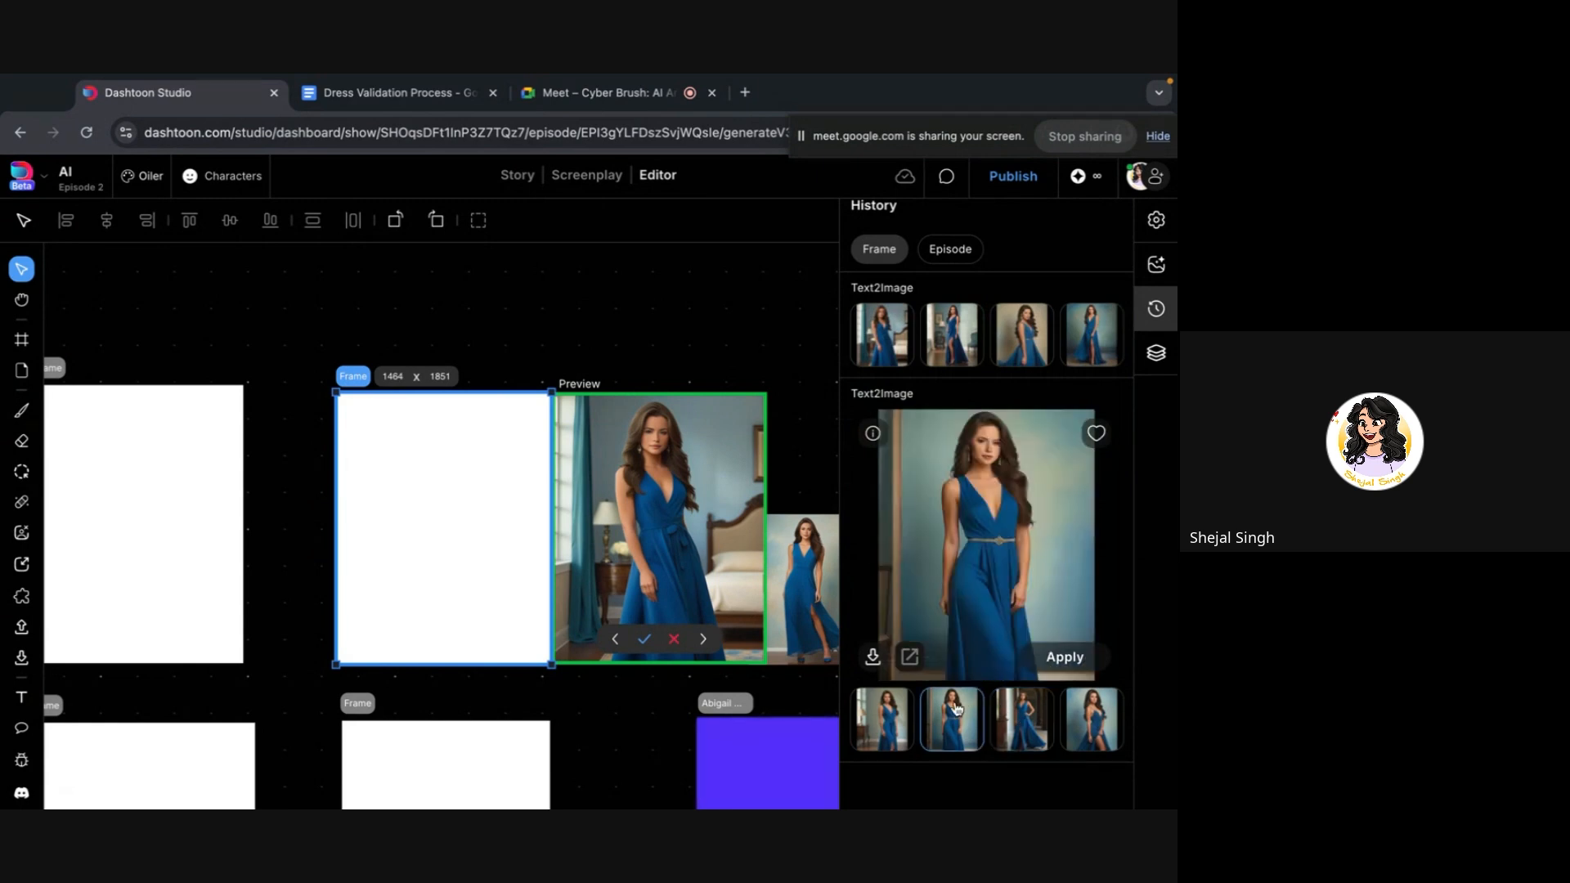
click(1018, 344)
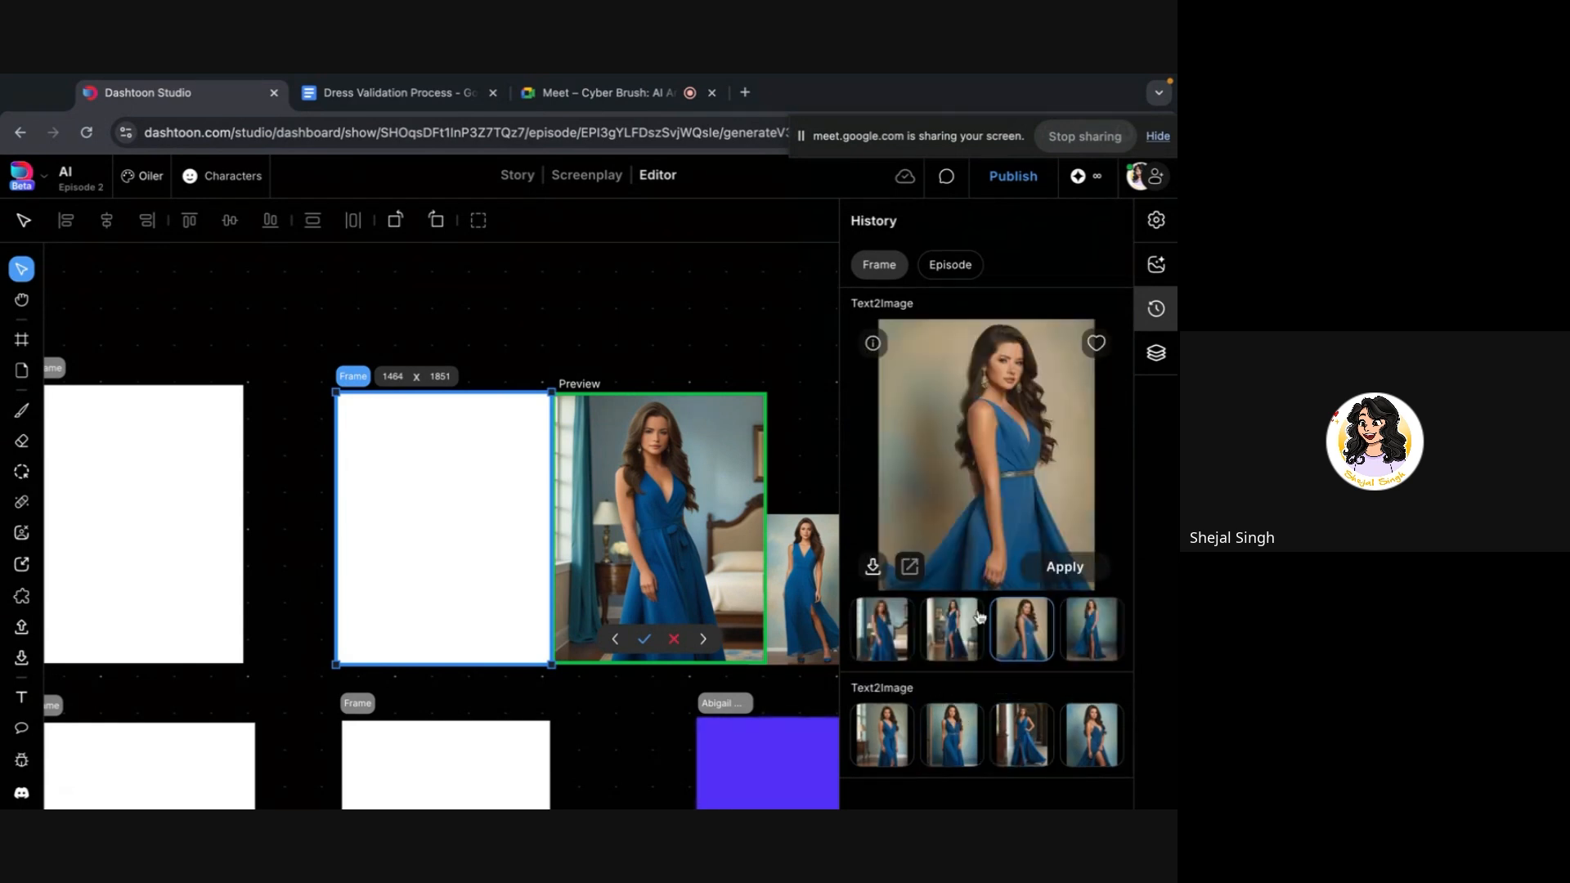
click(936, 651)
click(1088, 639)
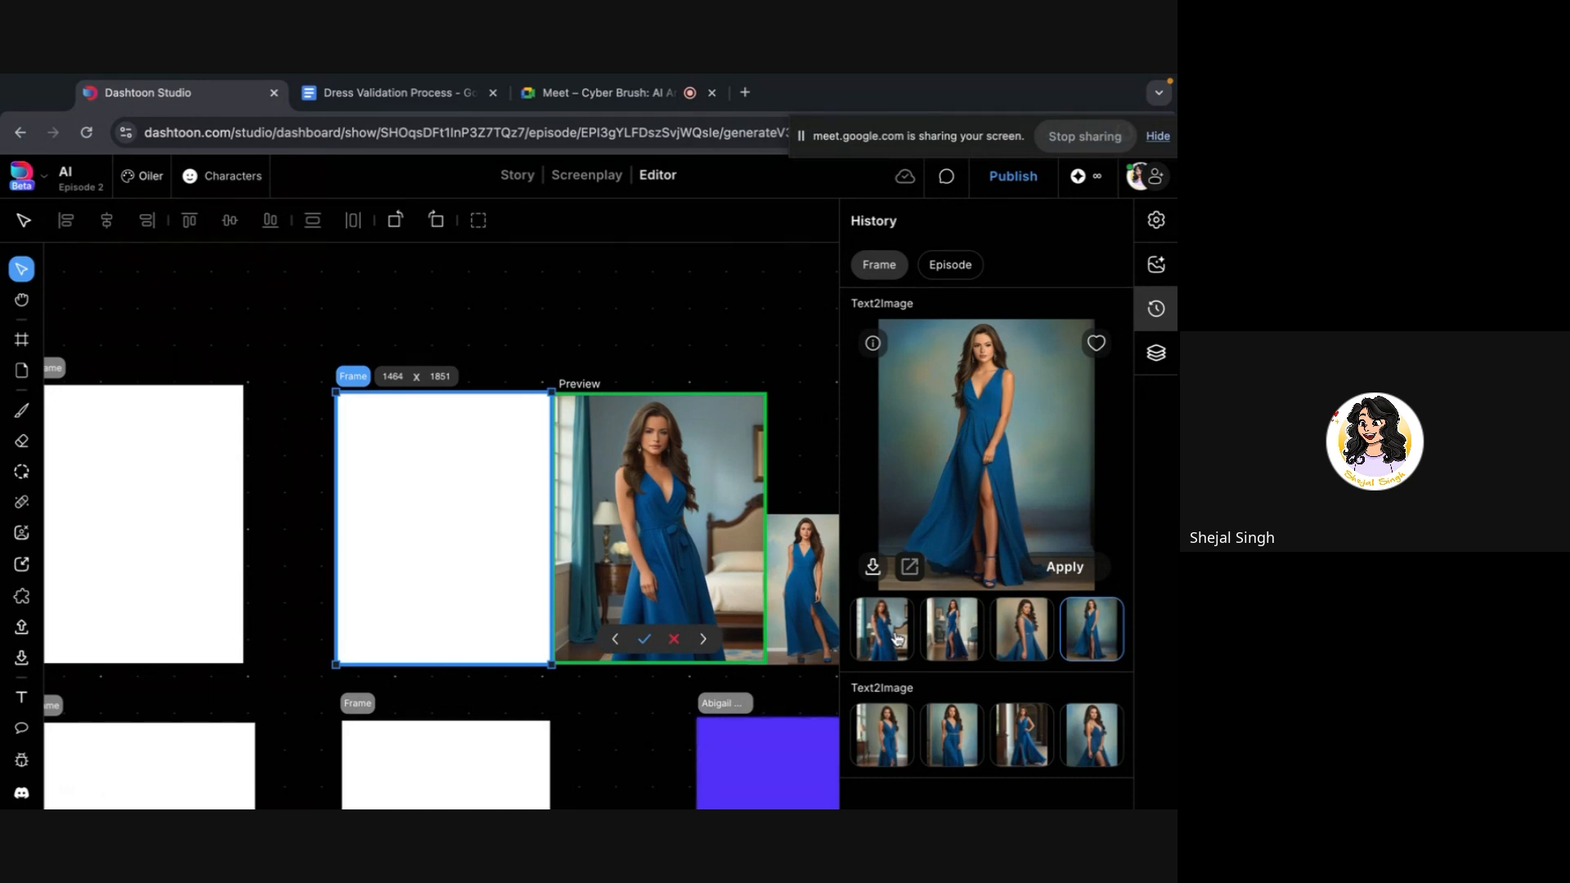
Select the 1433 x 1937 frame and read its negative prompt "slit gown, belt , bow" and its main prompt
click(585, 725)
scroll(581, 724, down, 3)
click(476, 664)
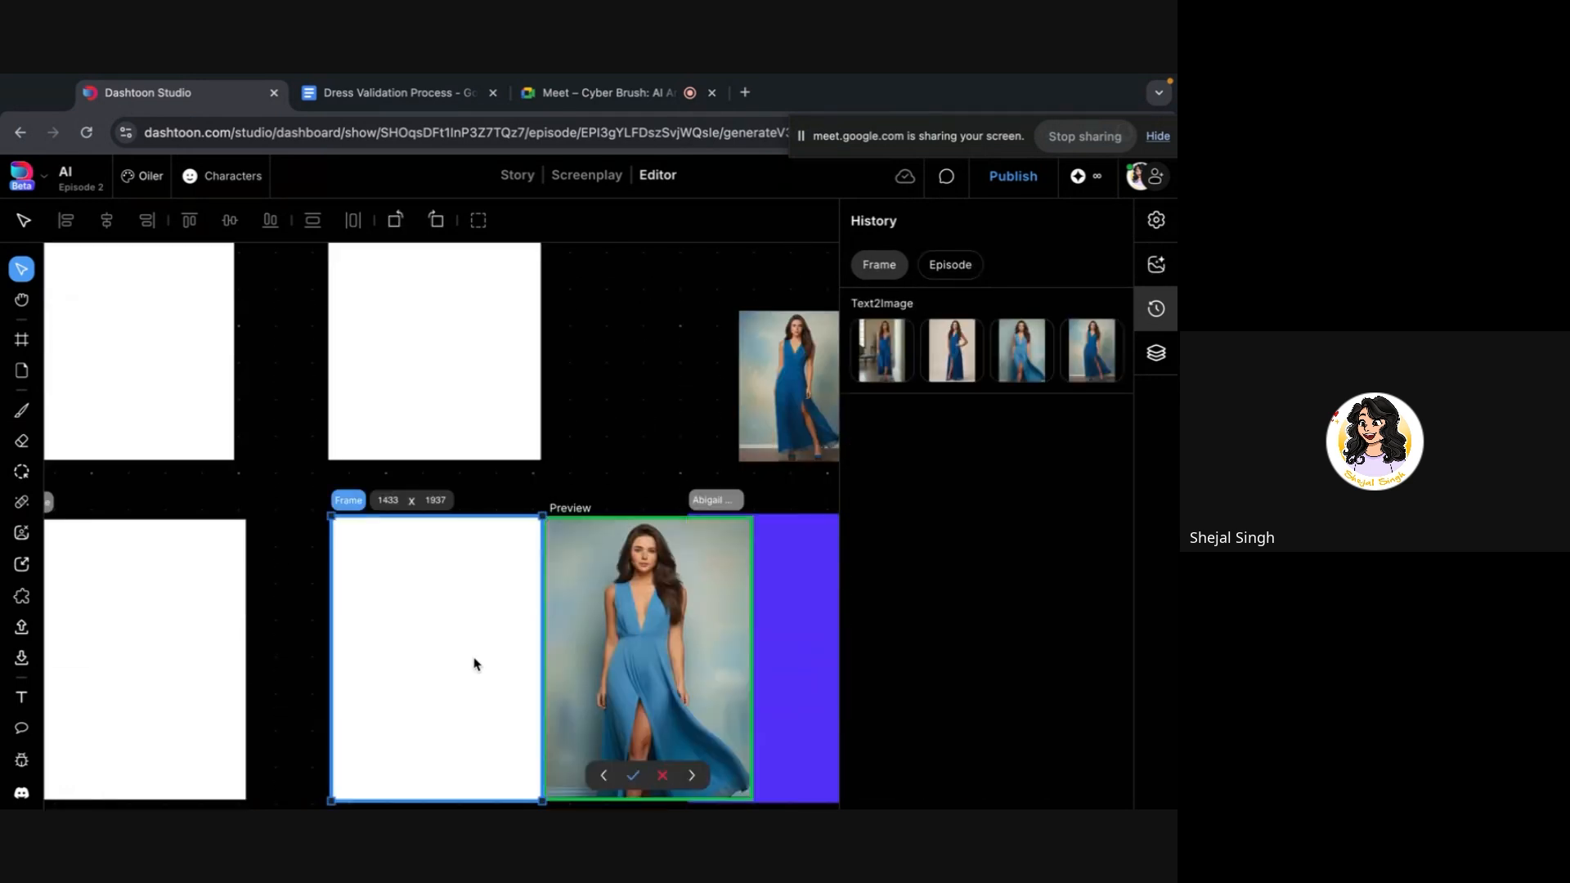
scroll(476, 664, down, 3)
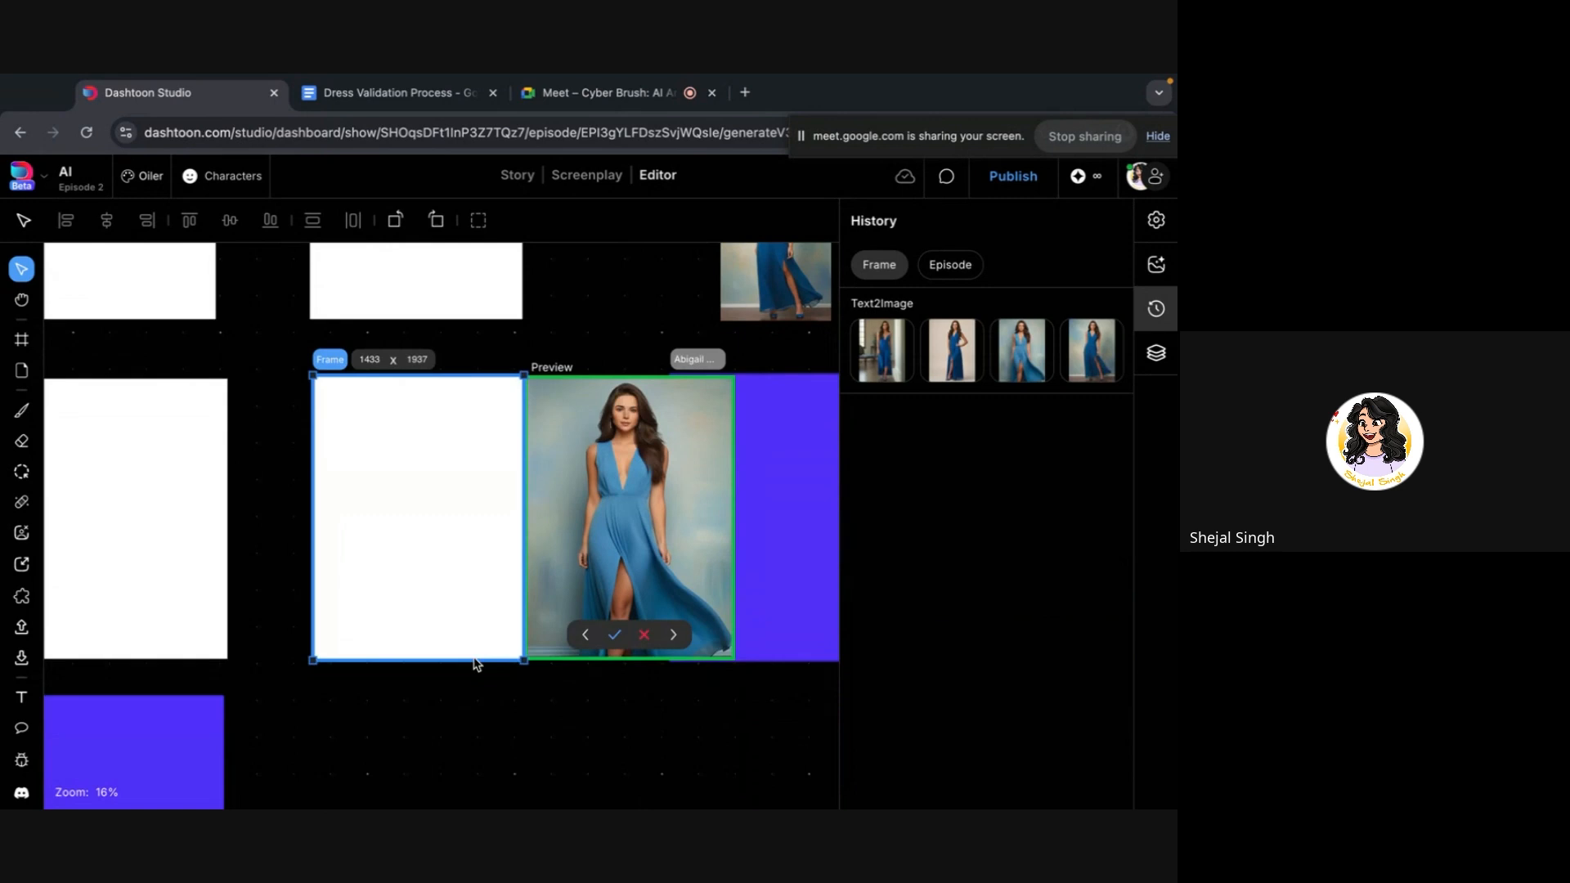
click(1156, 266)
click(953, 533)
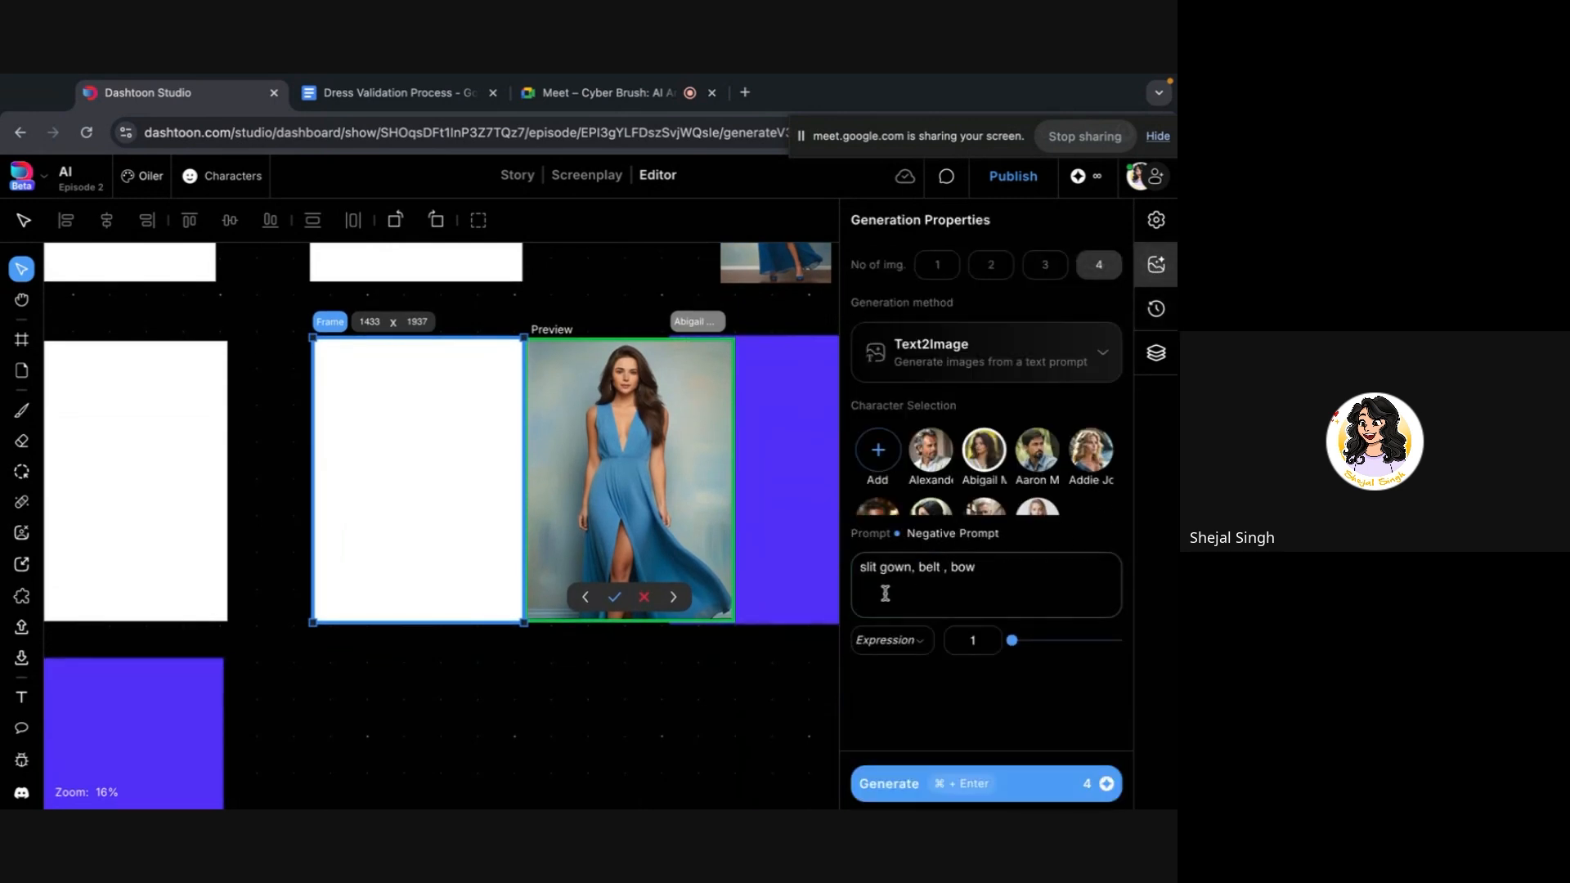
drag(866, 569, 962, 582)
click(974, 597)
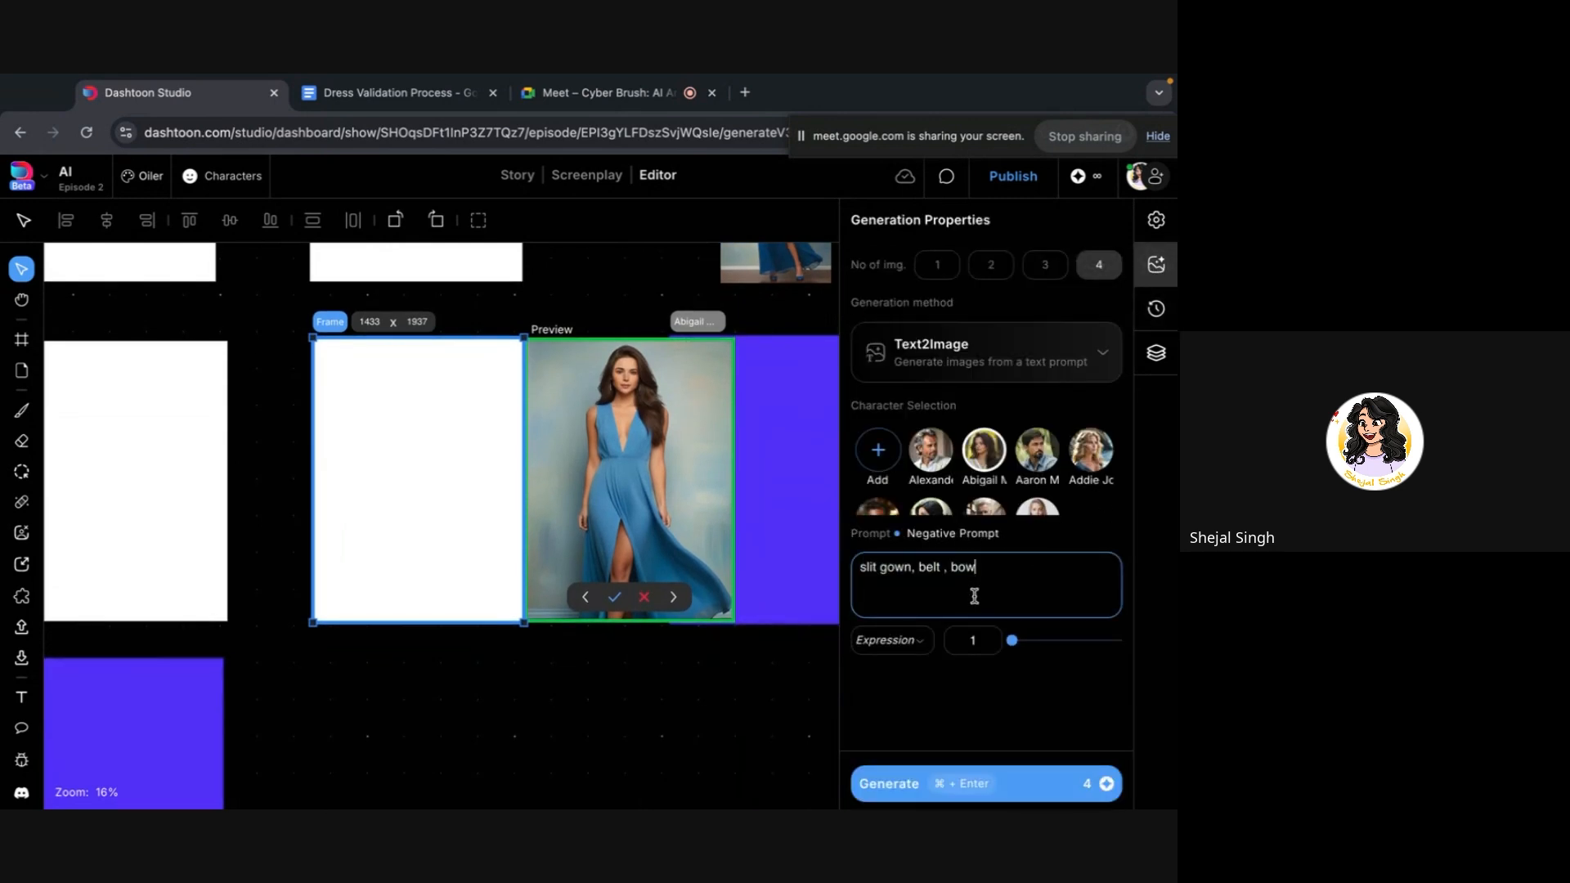
click(865, 536)
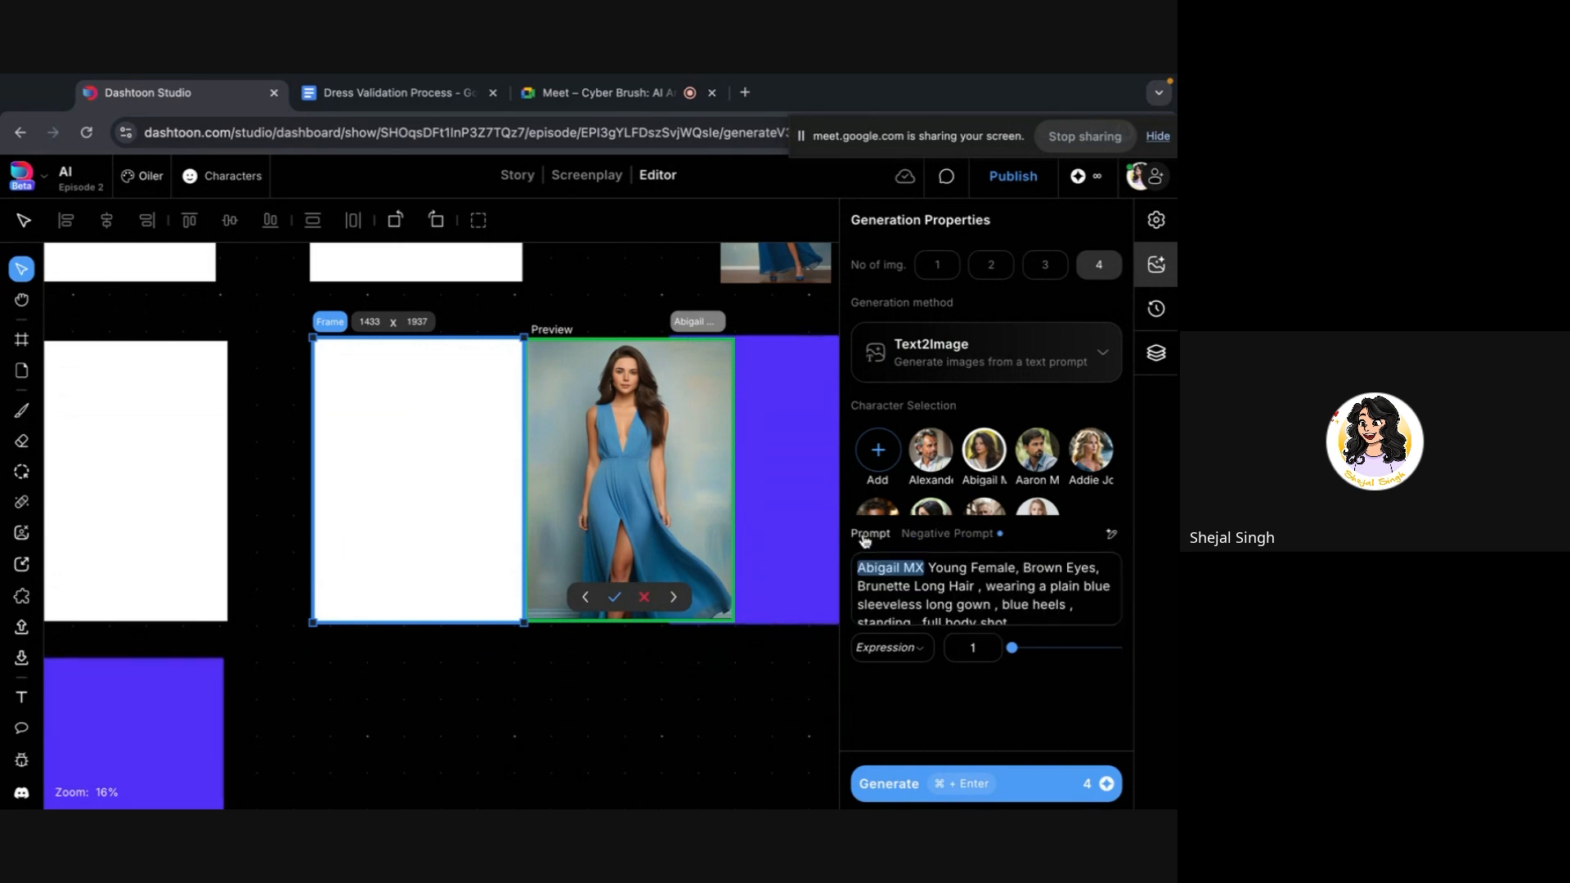
Compare the 1433 x 1937 frame's second history image with the second image of the 1464 x 1851 frame's upper batch
click(1155, 308)
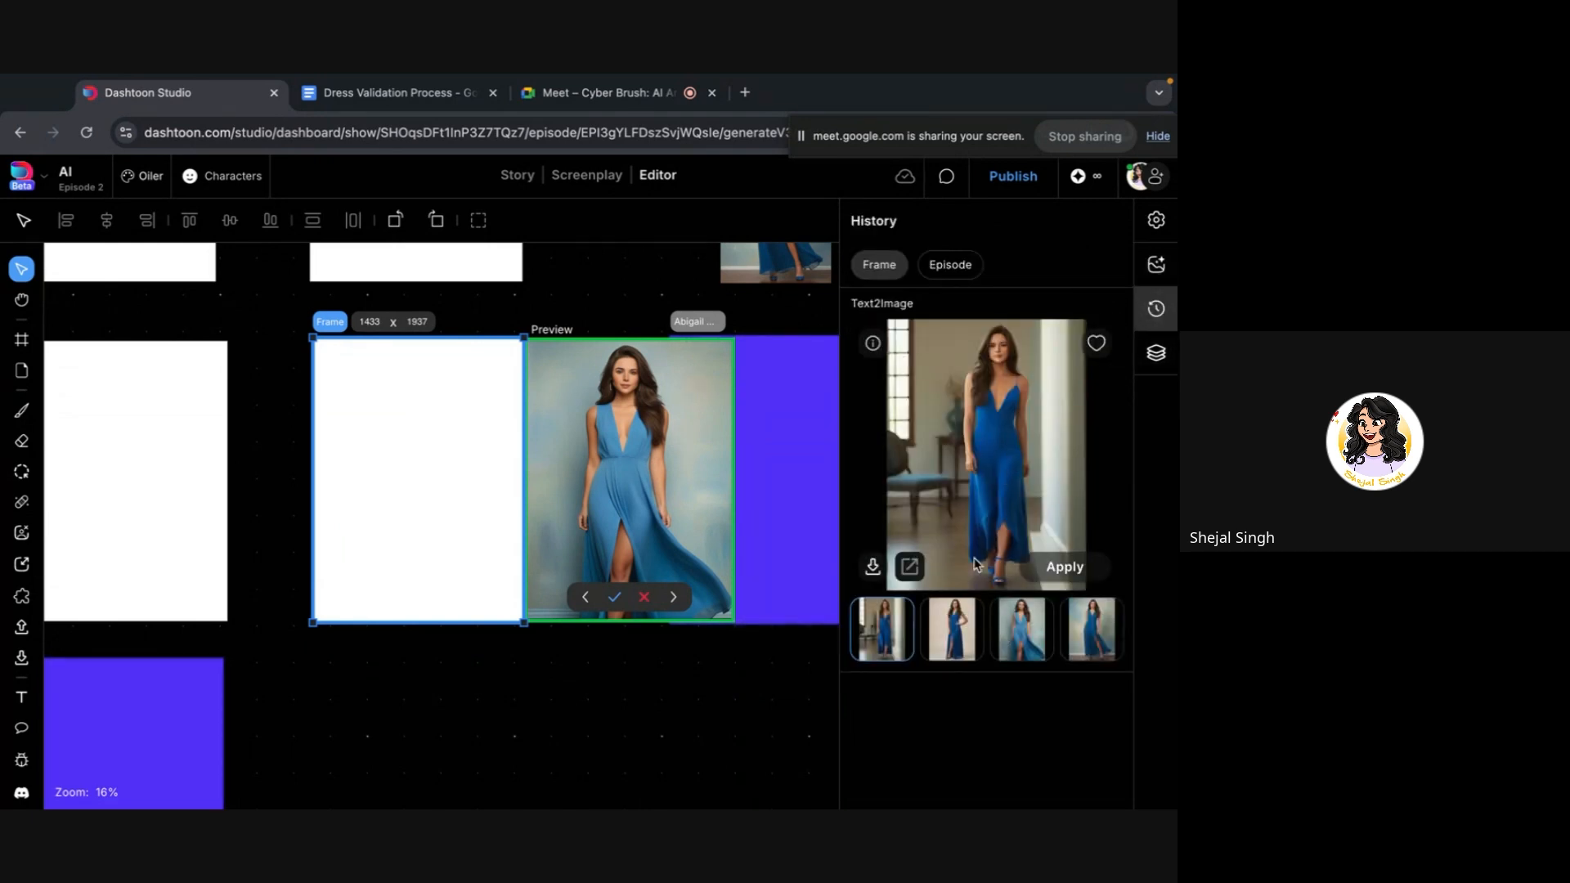
click(951, 623)
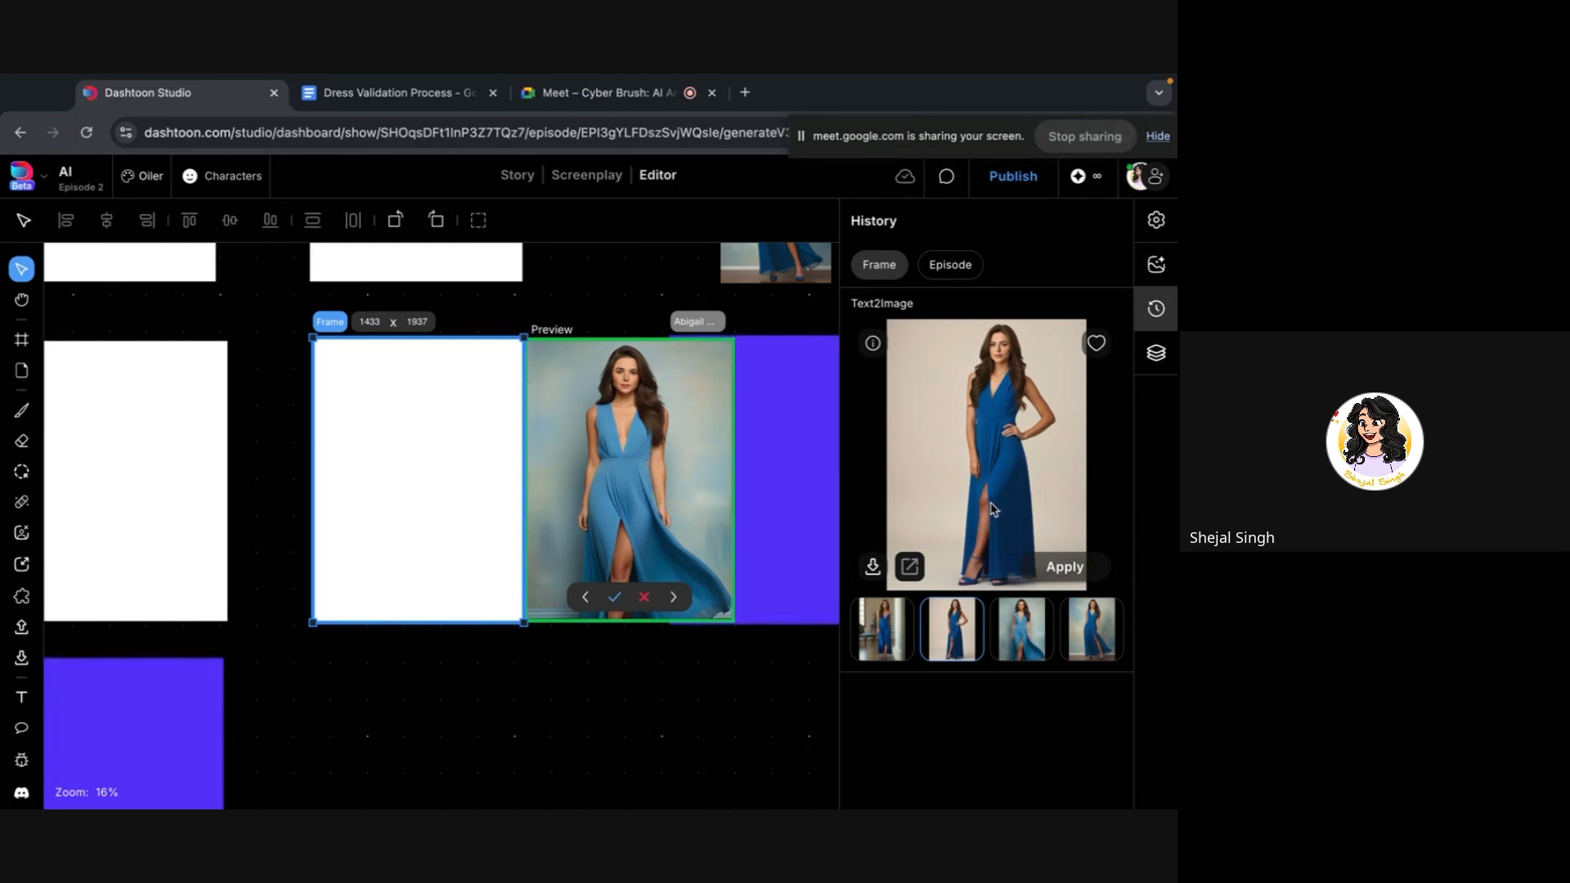
scroll(587, 503, up, 5)
click(445, 492)
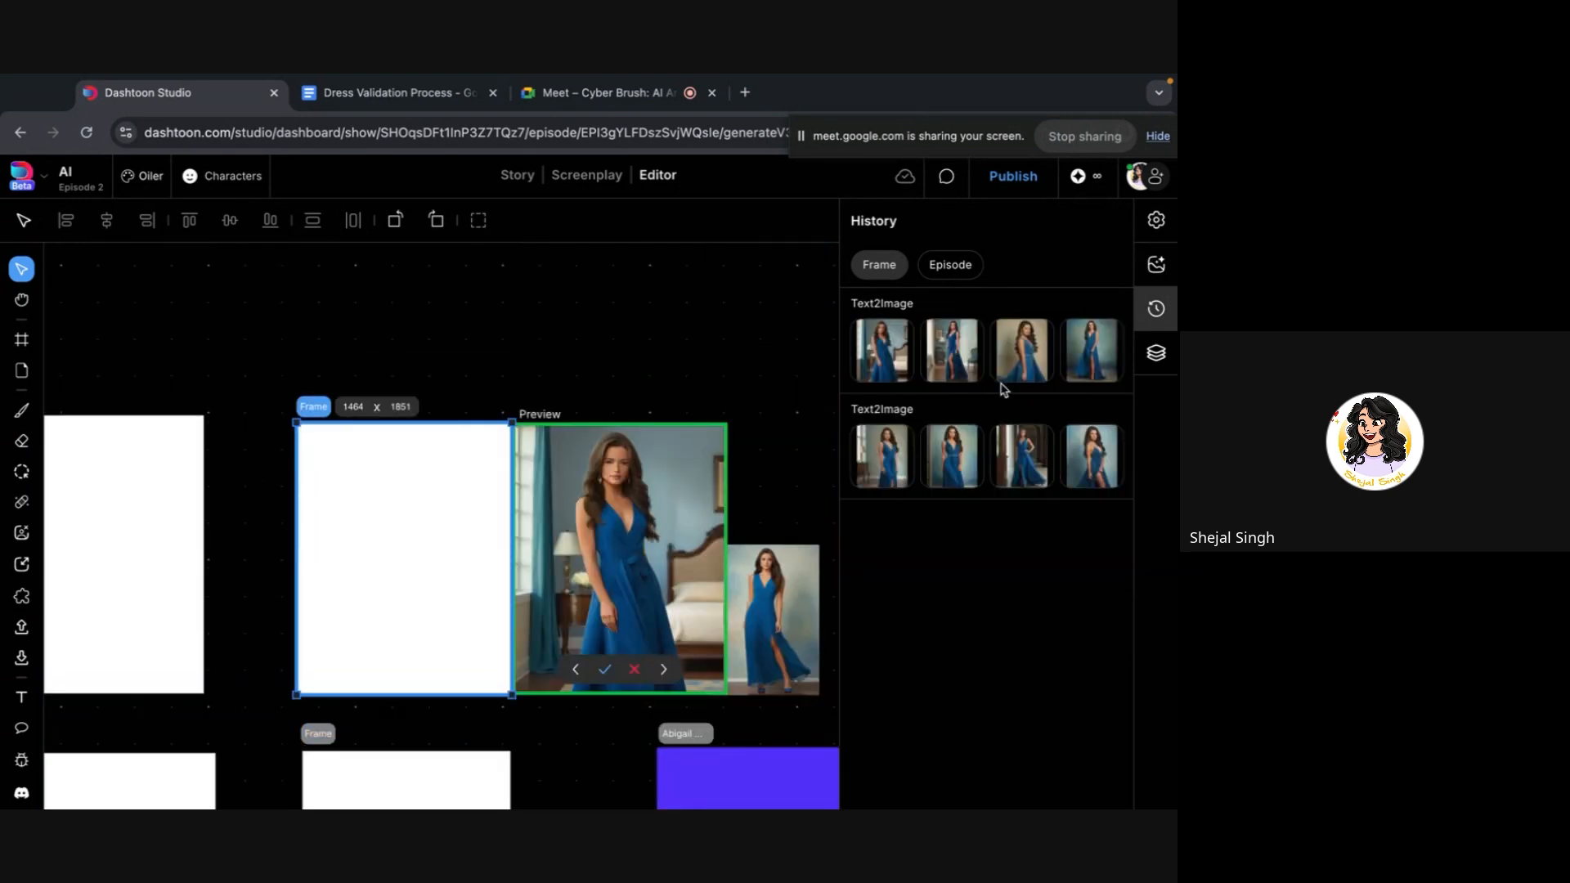
click(996, 337)
click(951, 639)
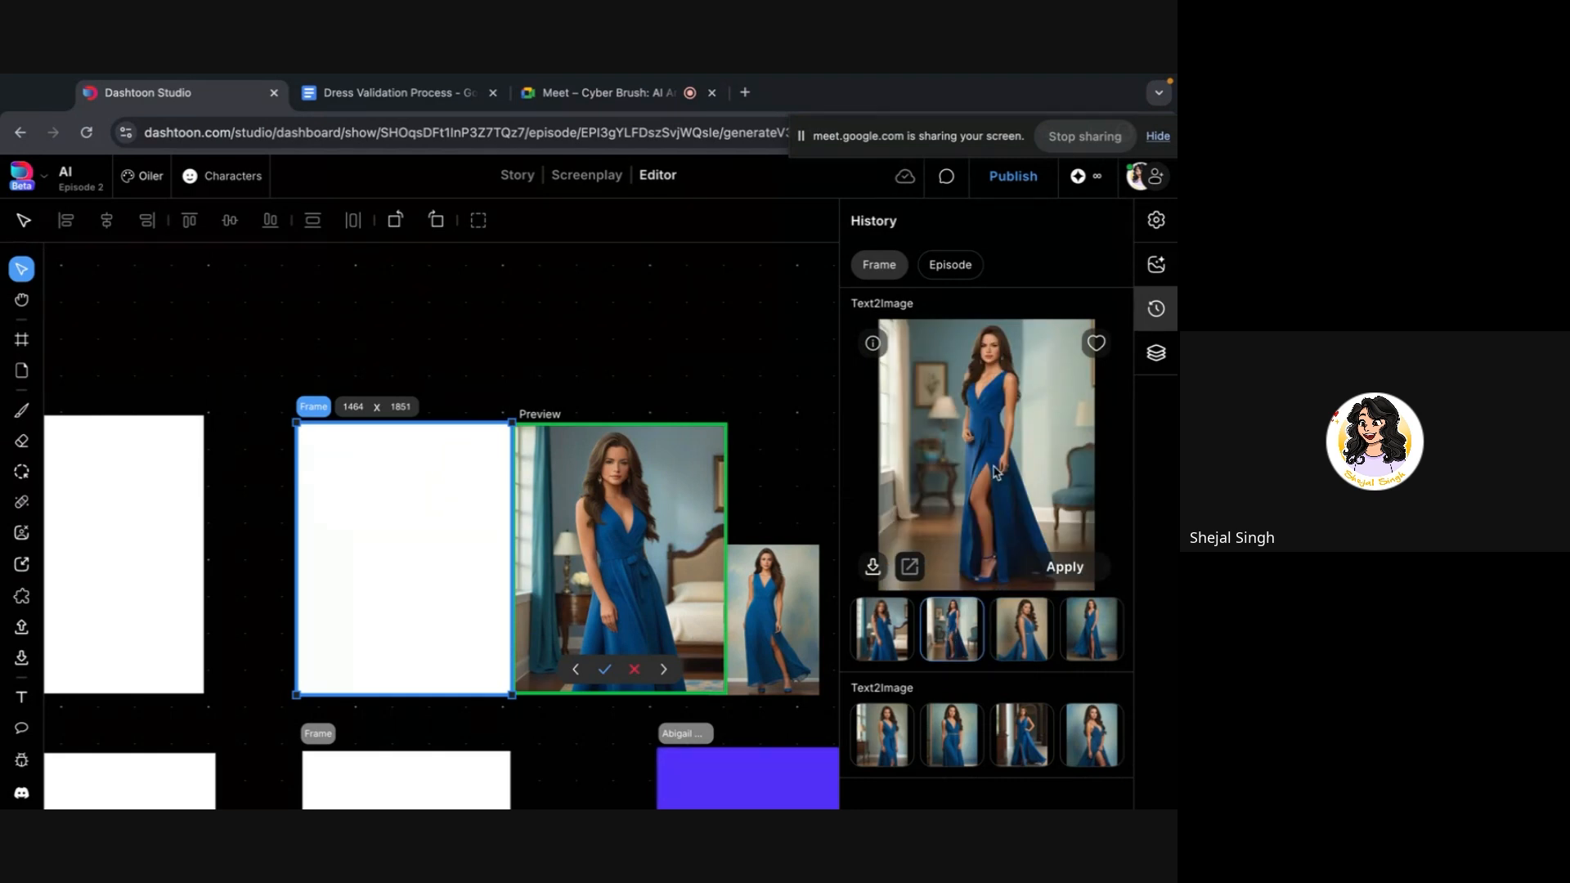
Return to the 1433 x 1937 frame and examine the gowns in its second, third and fourth history images
scroll(573, 629, down, 3)
click(449, 641)
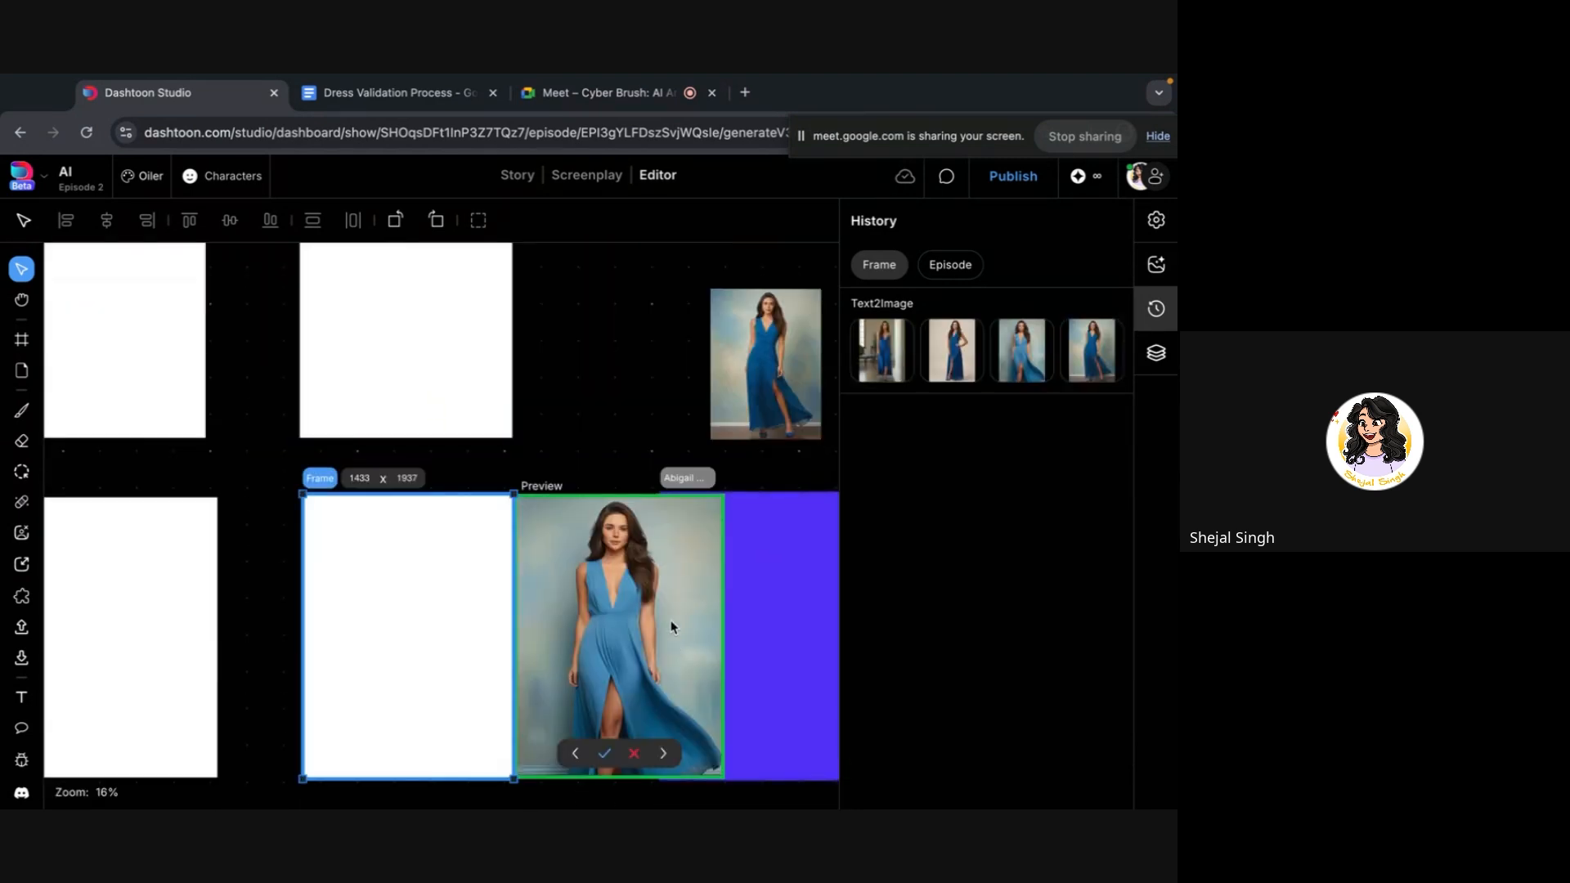
click(970, 346)
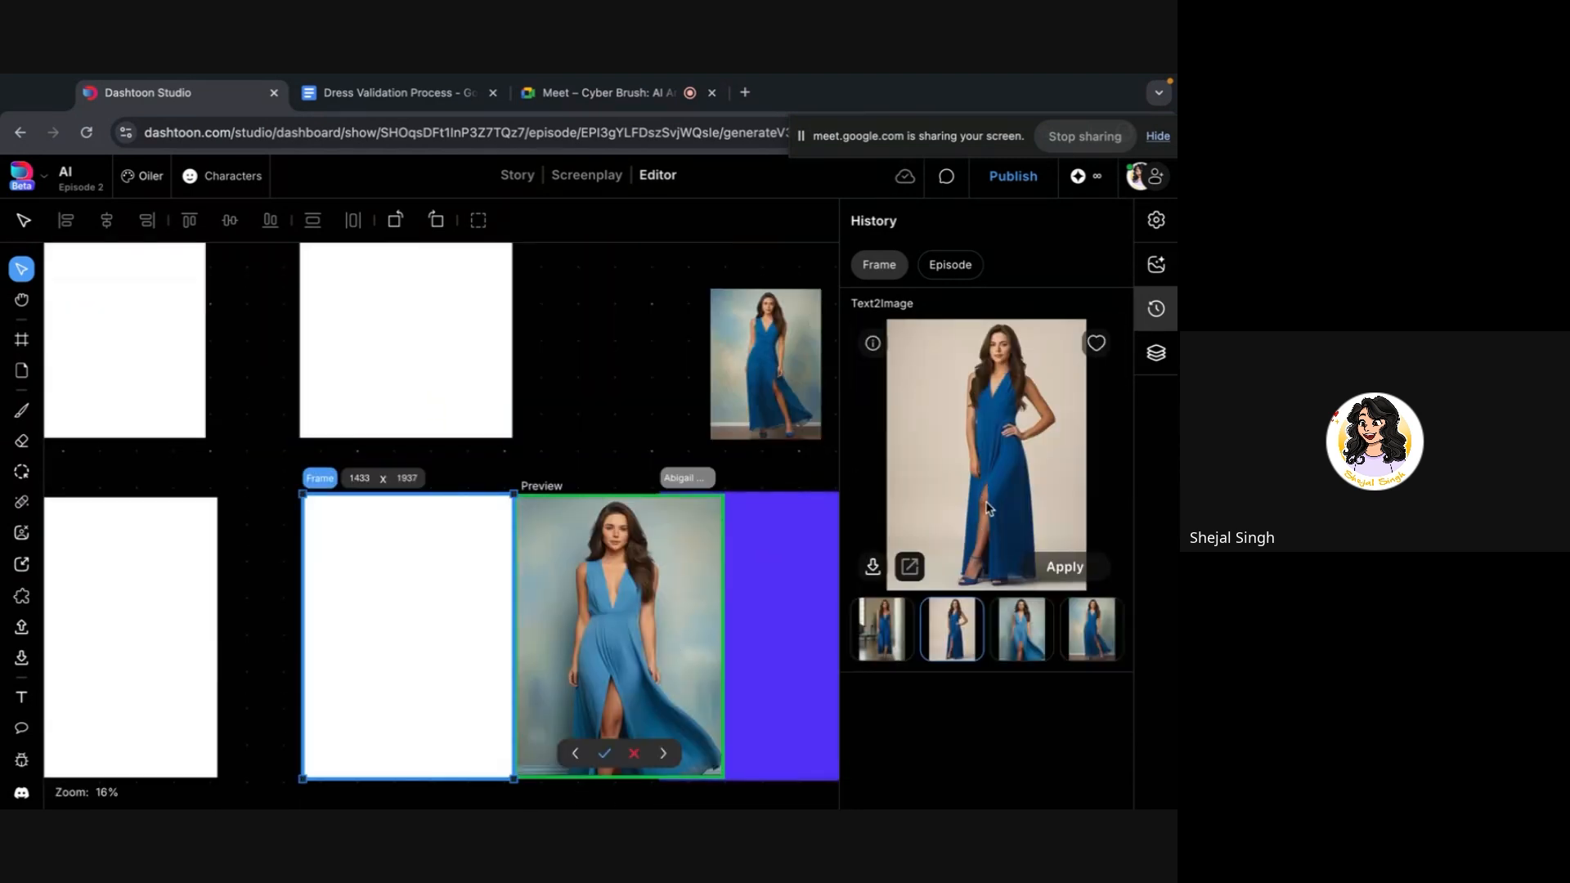
click(1028, 641)
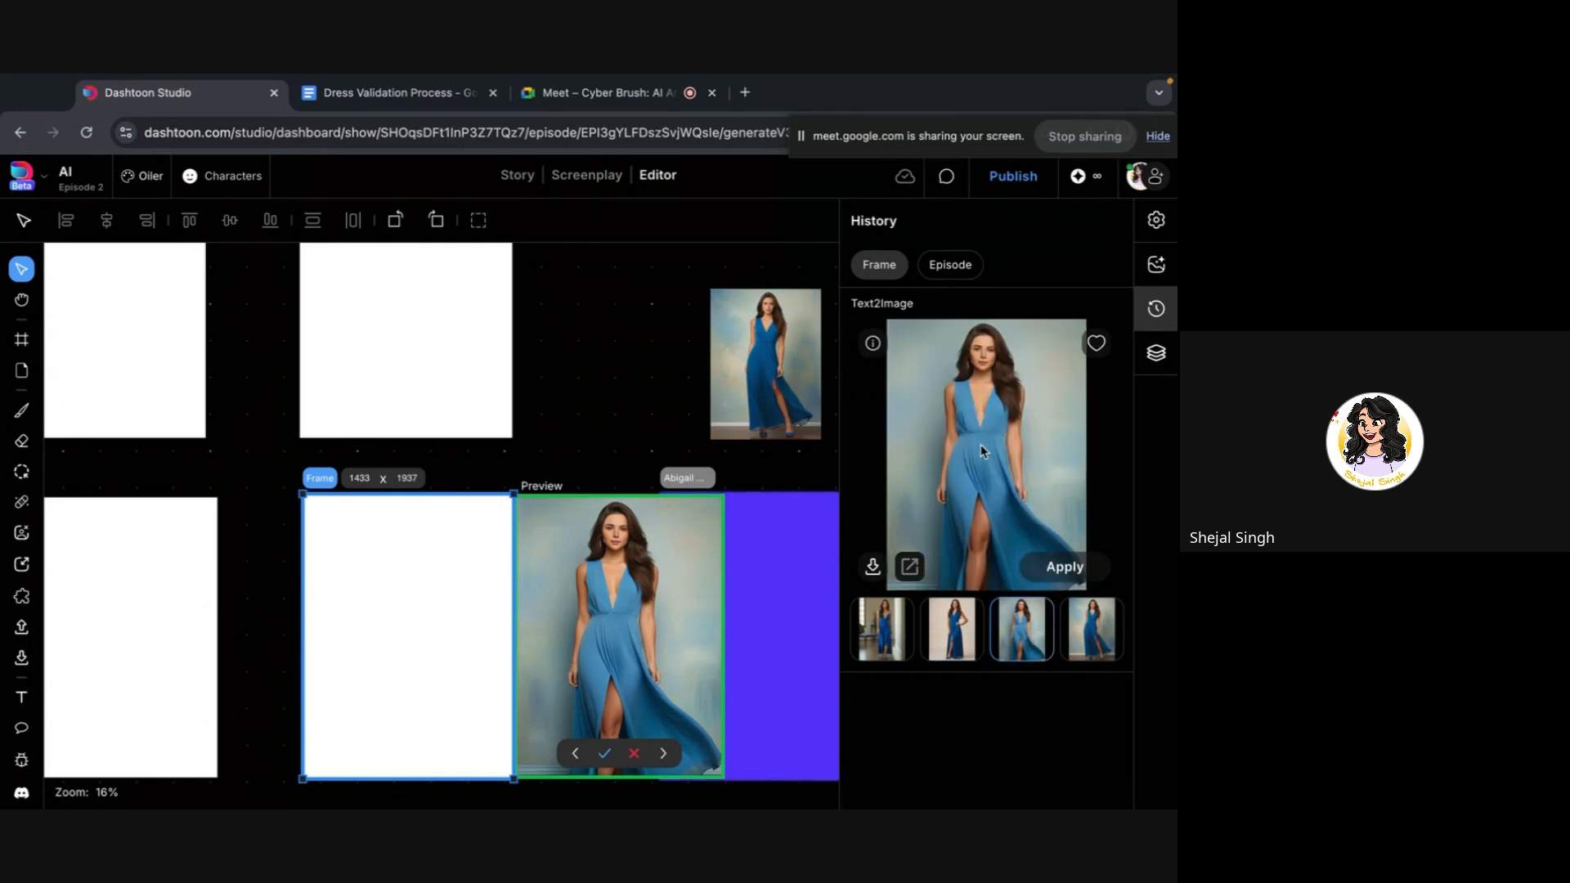
click(1077, 629)
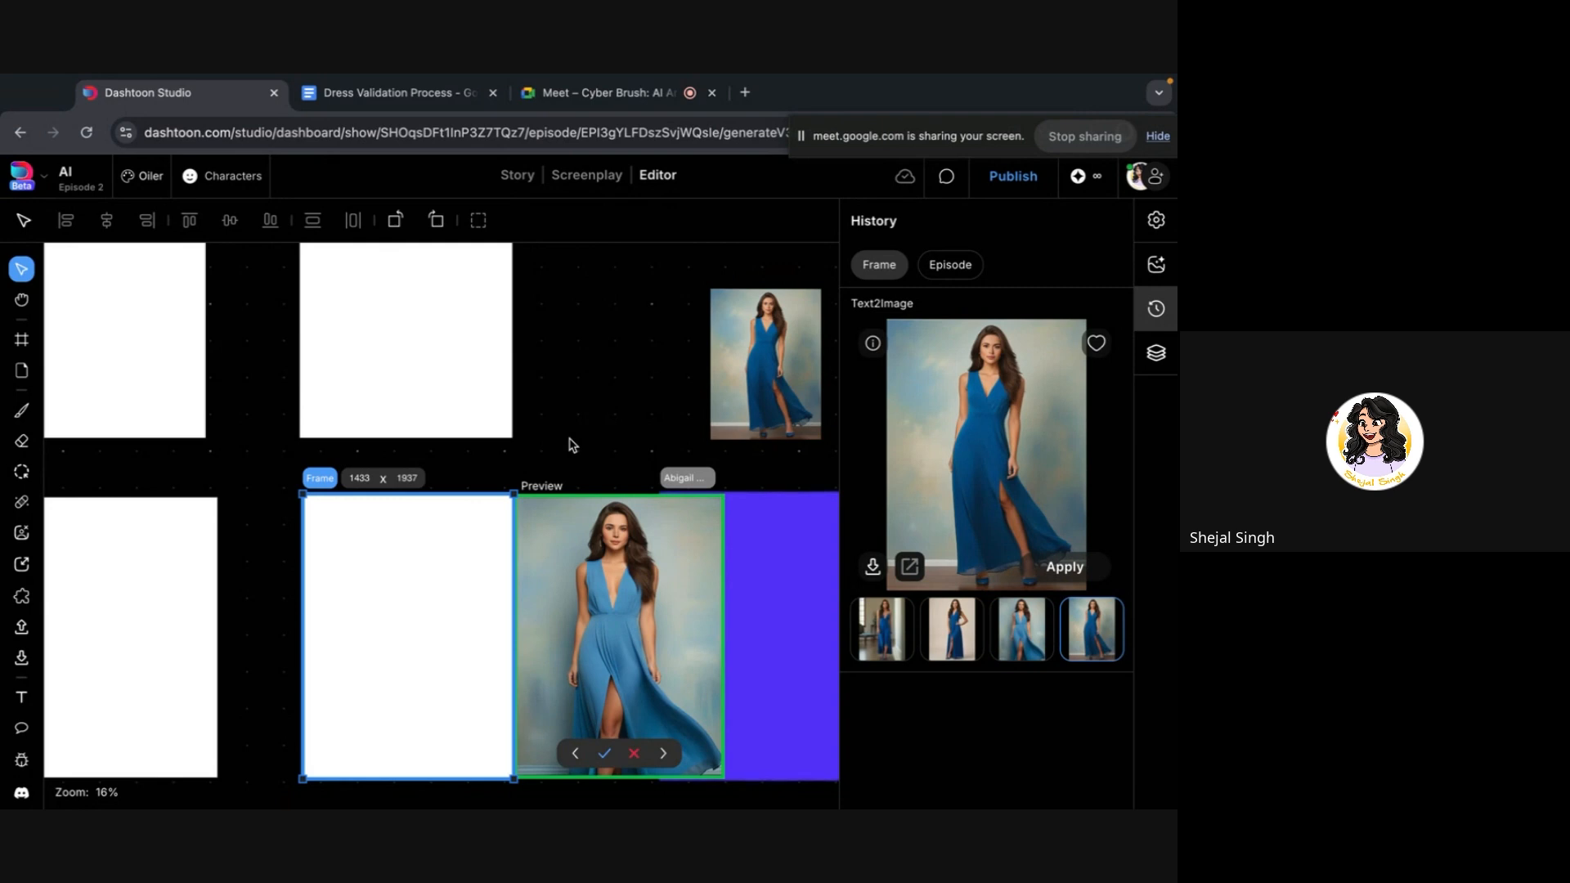
Compare the negative prompts of the 1433 x 1937 and 1464 x 1851 frames
click(1157, 264)
click(934, 537)
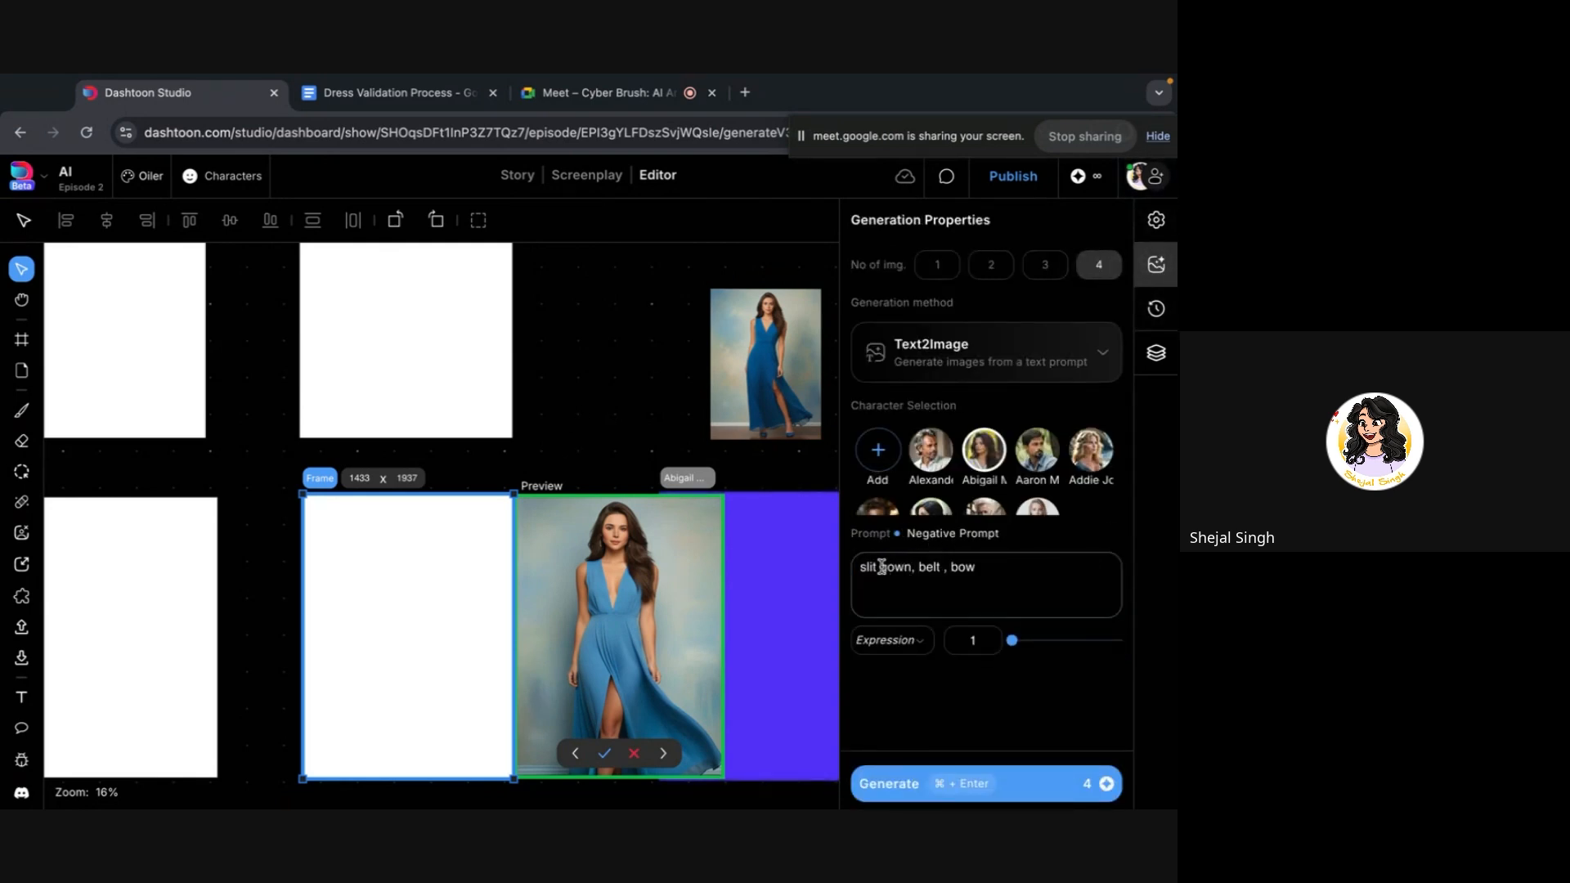
click(1077, 571)
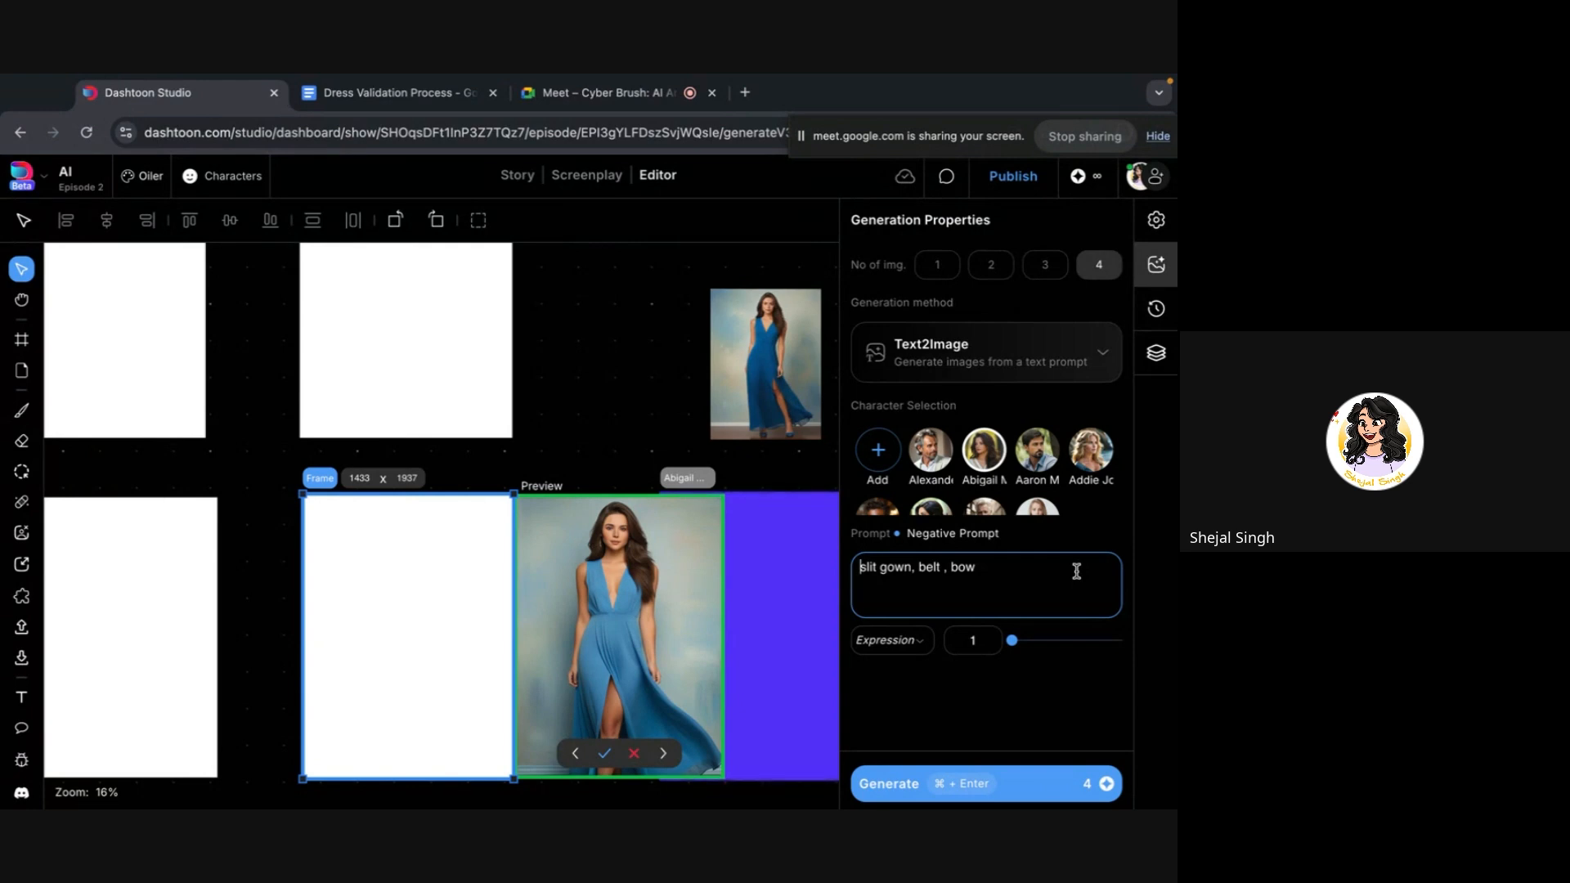
click(494, 365)
scroll(530, 430, up, 3)
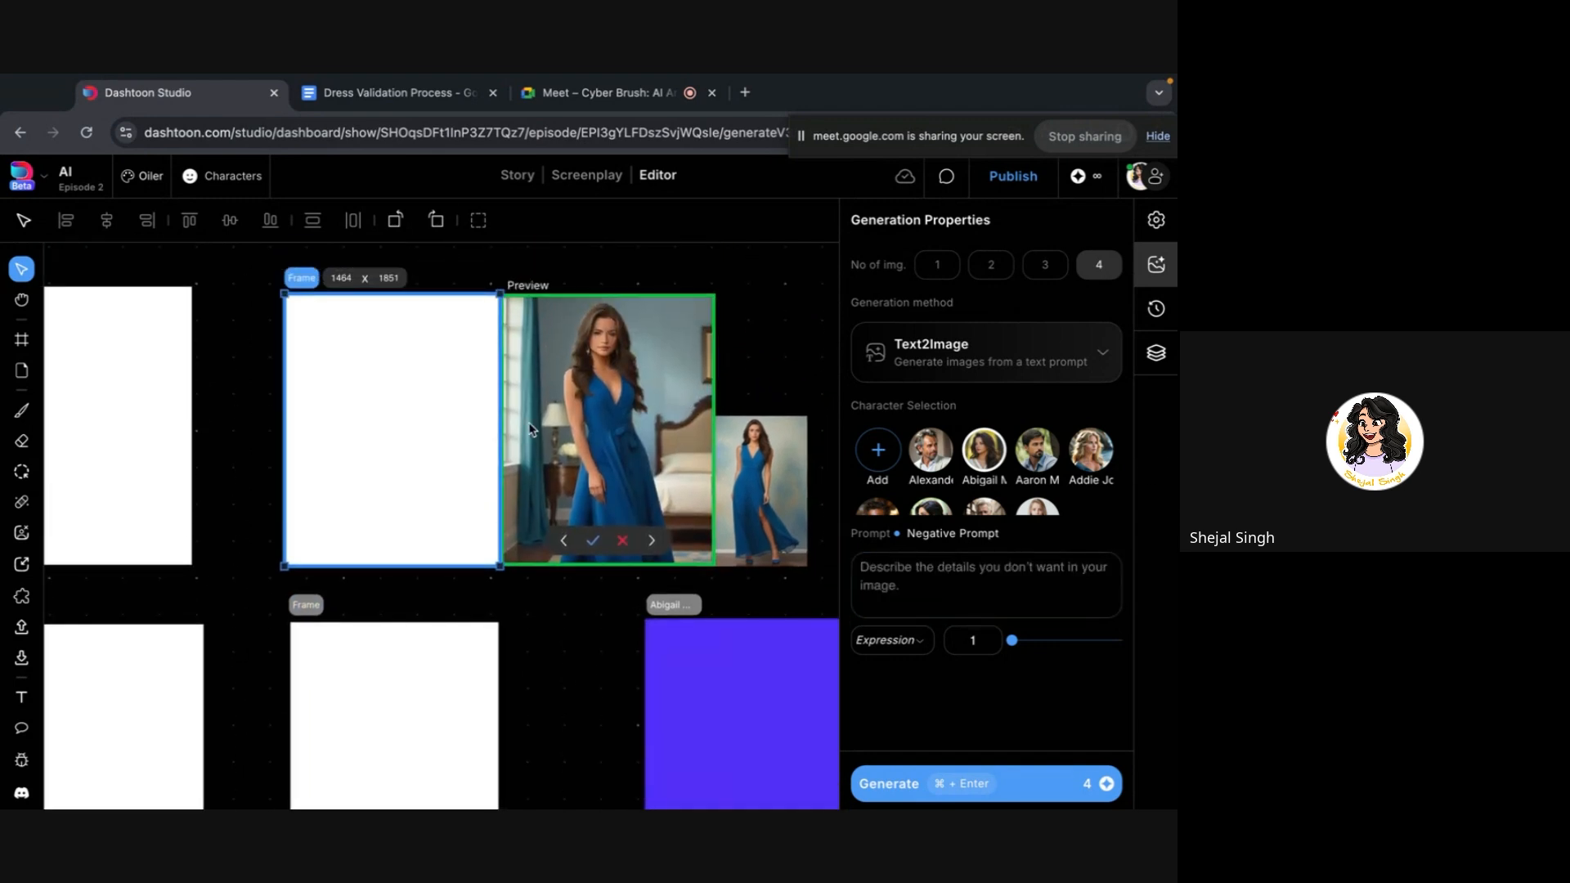
Select the 1433 x 1937 frame again and view the third image in its generation history
click(478, 662)
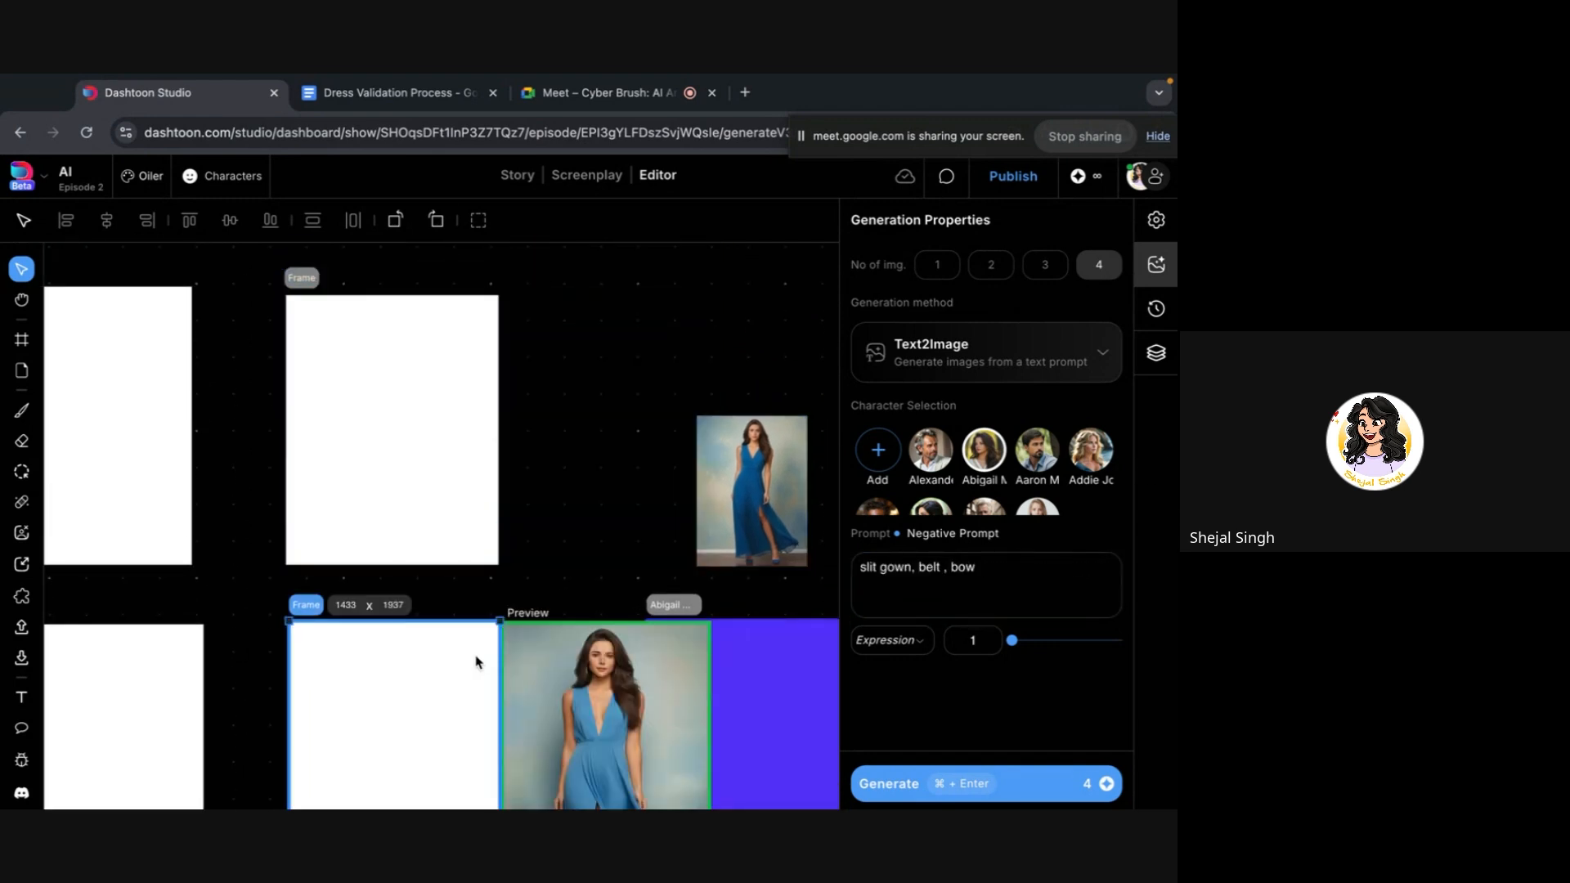
click(1155, 308)
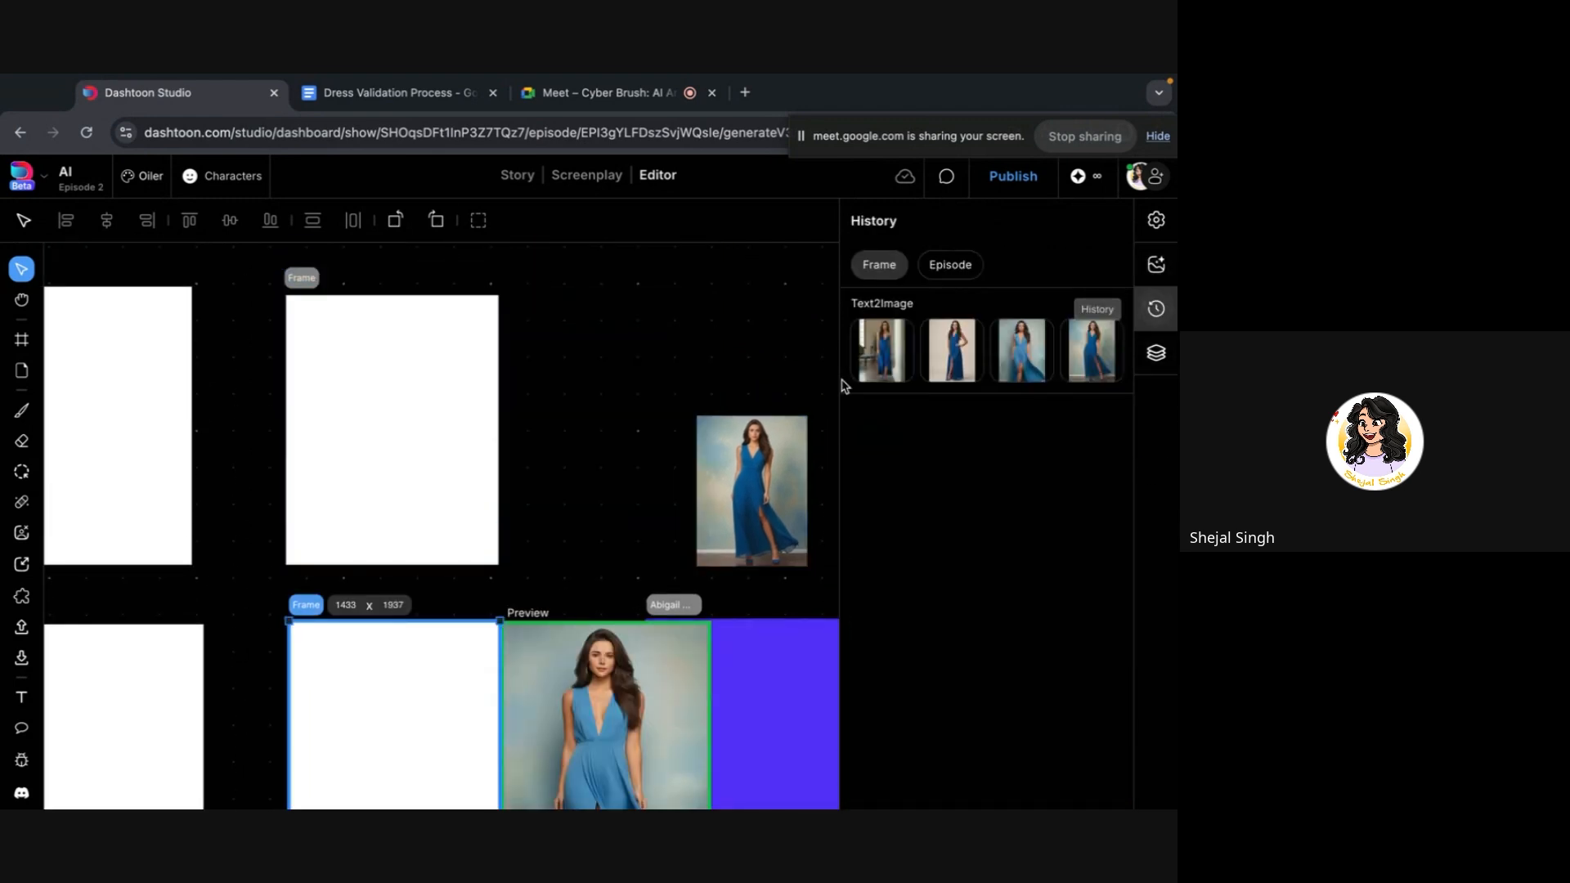
click(1024, 332)
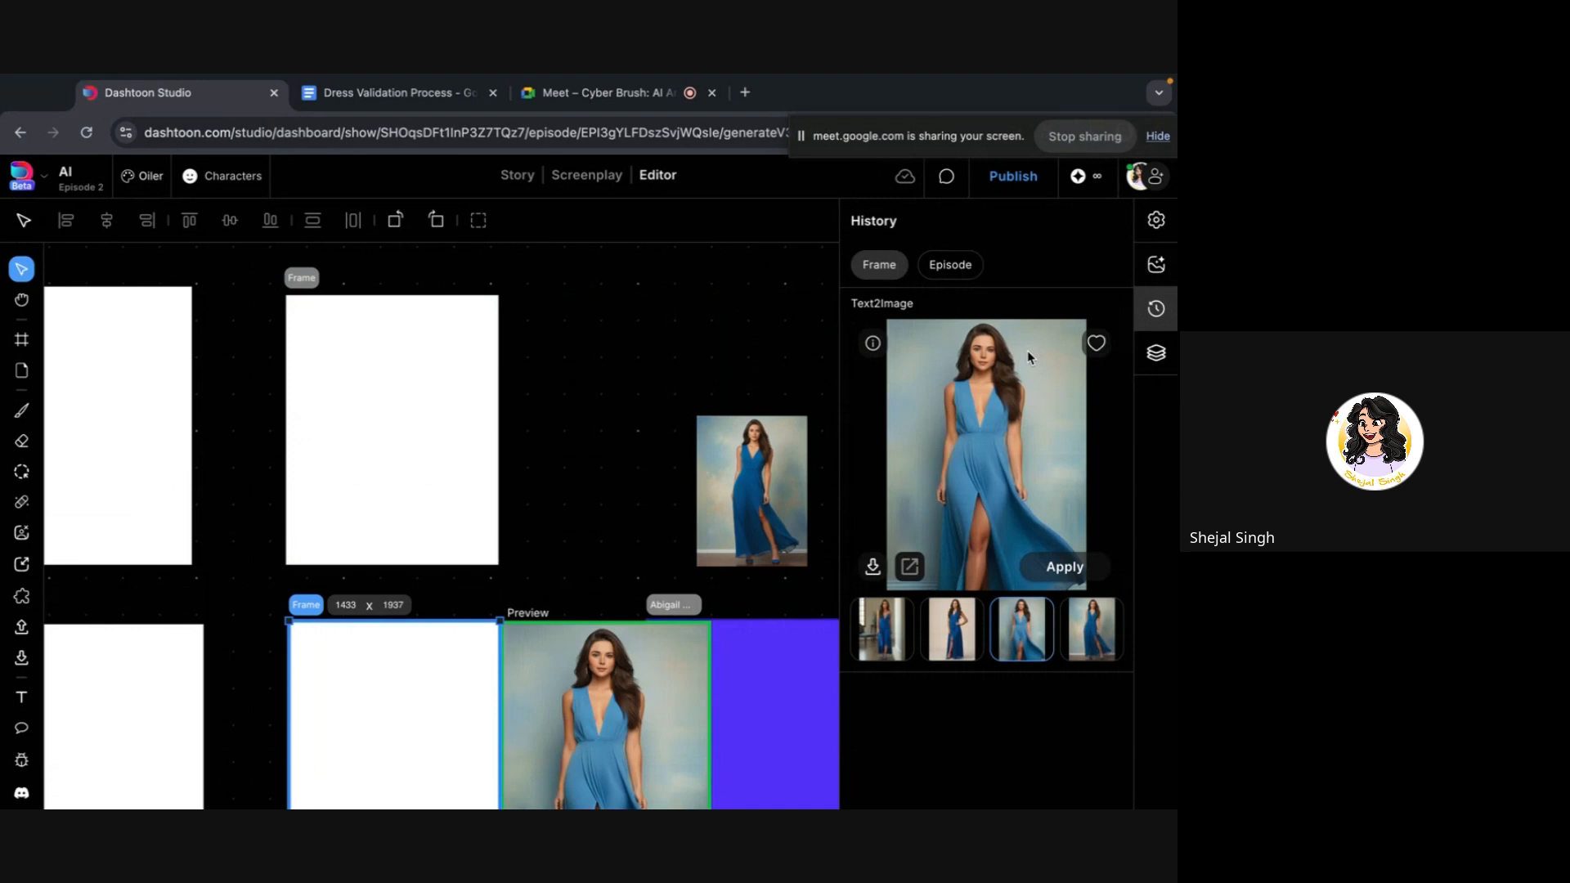
View the 1433 x 1937 frame's first history image, then the second and third images of the 1464 x 1851 frame's upper batch
click(883, 646)
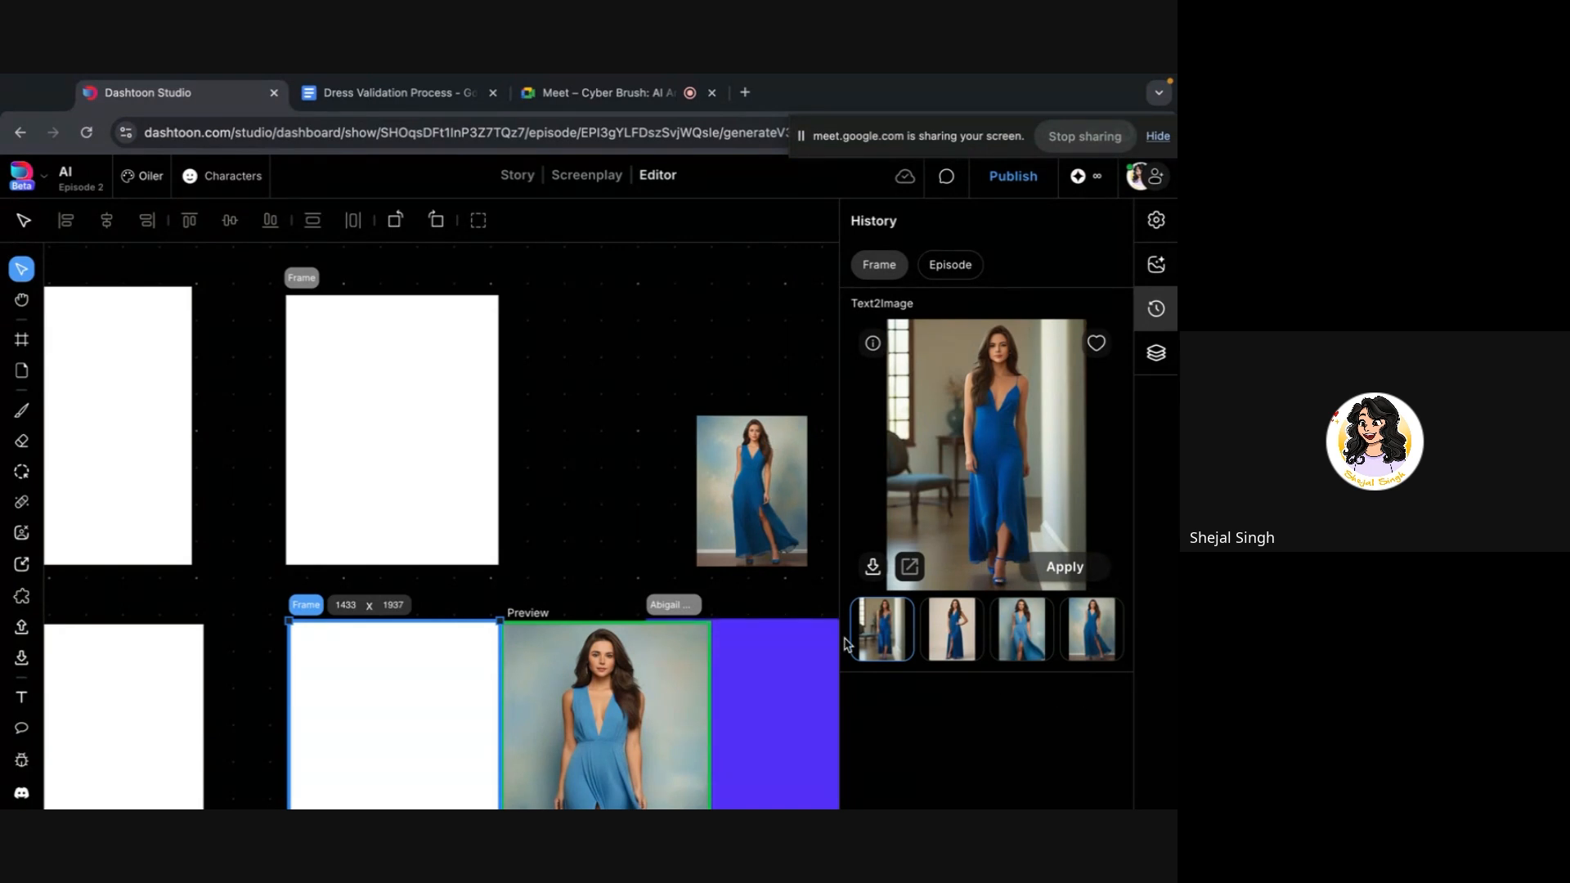
click(431, 540)
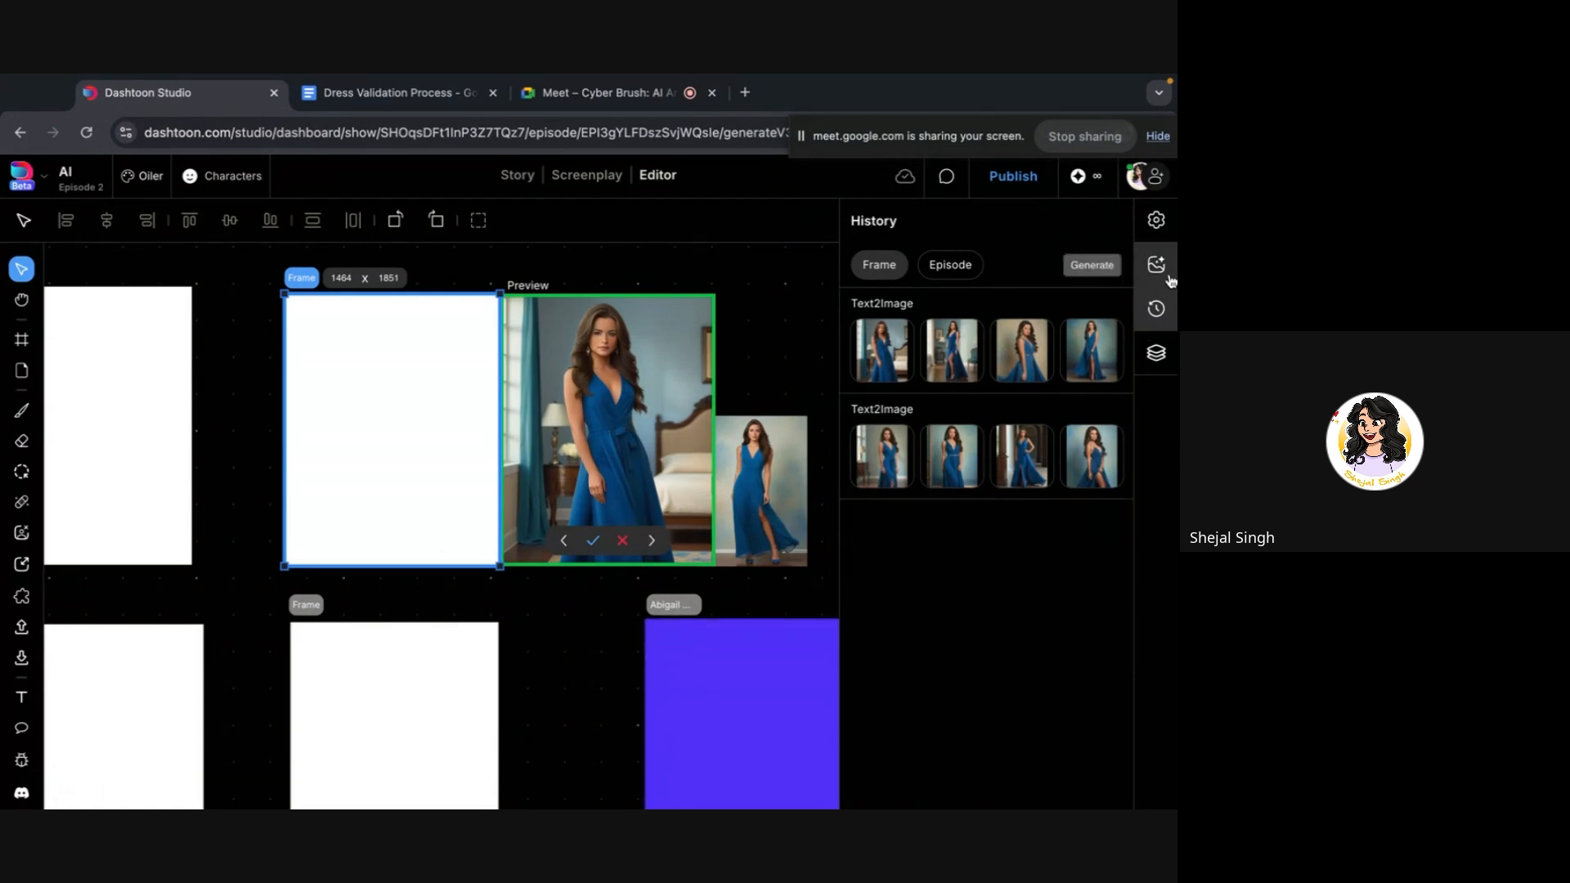
click(961, 367)
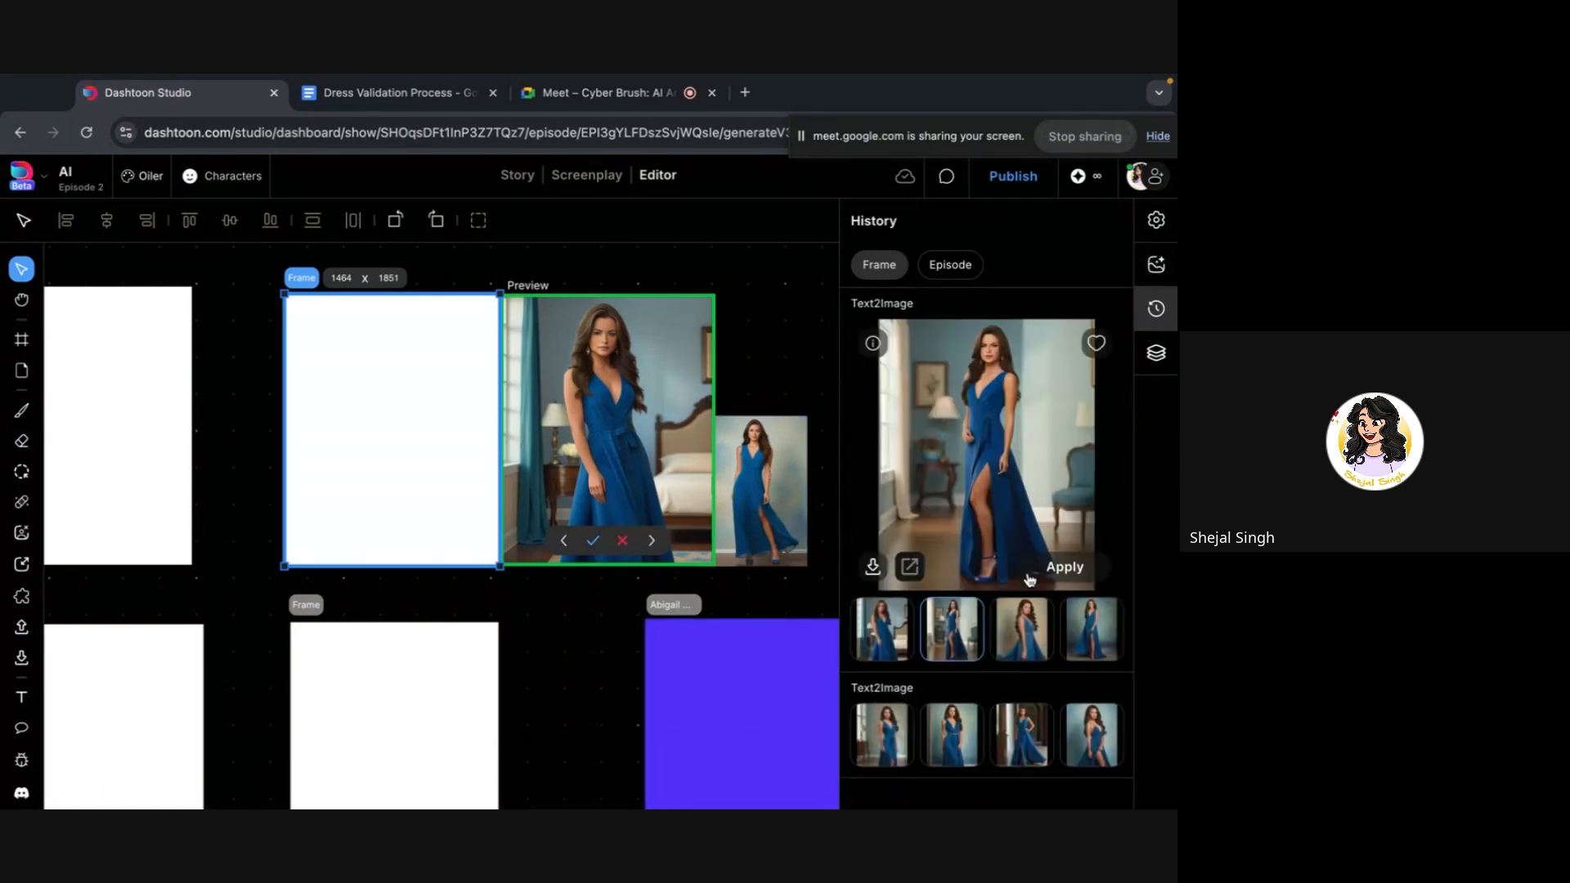
click(1029, 617)
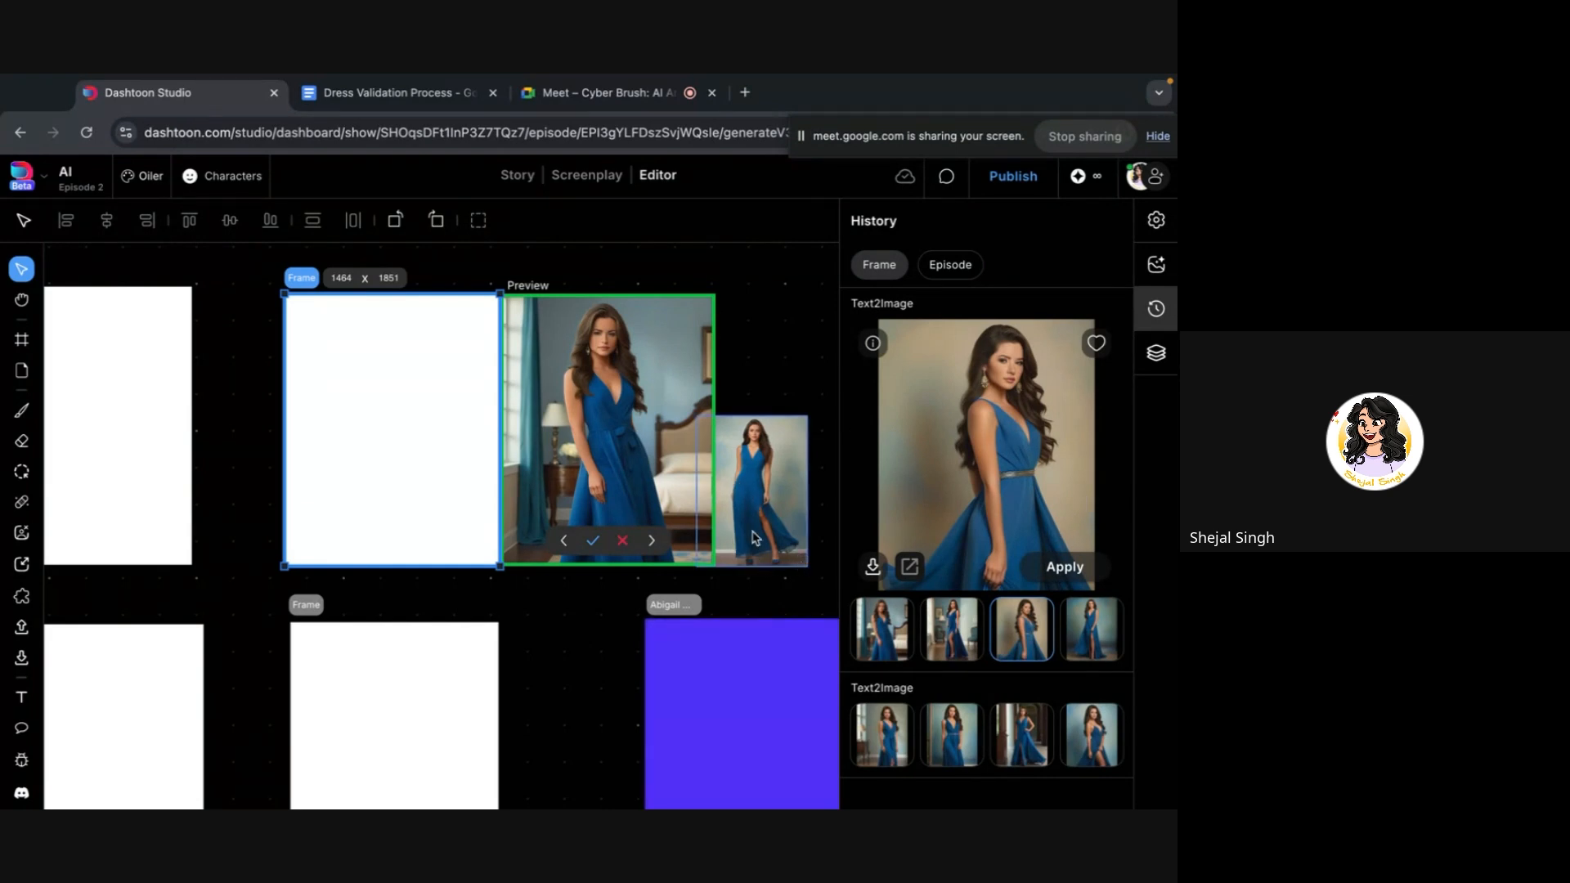
click(632, 599)
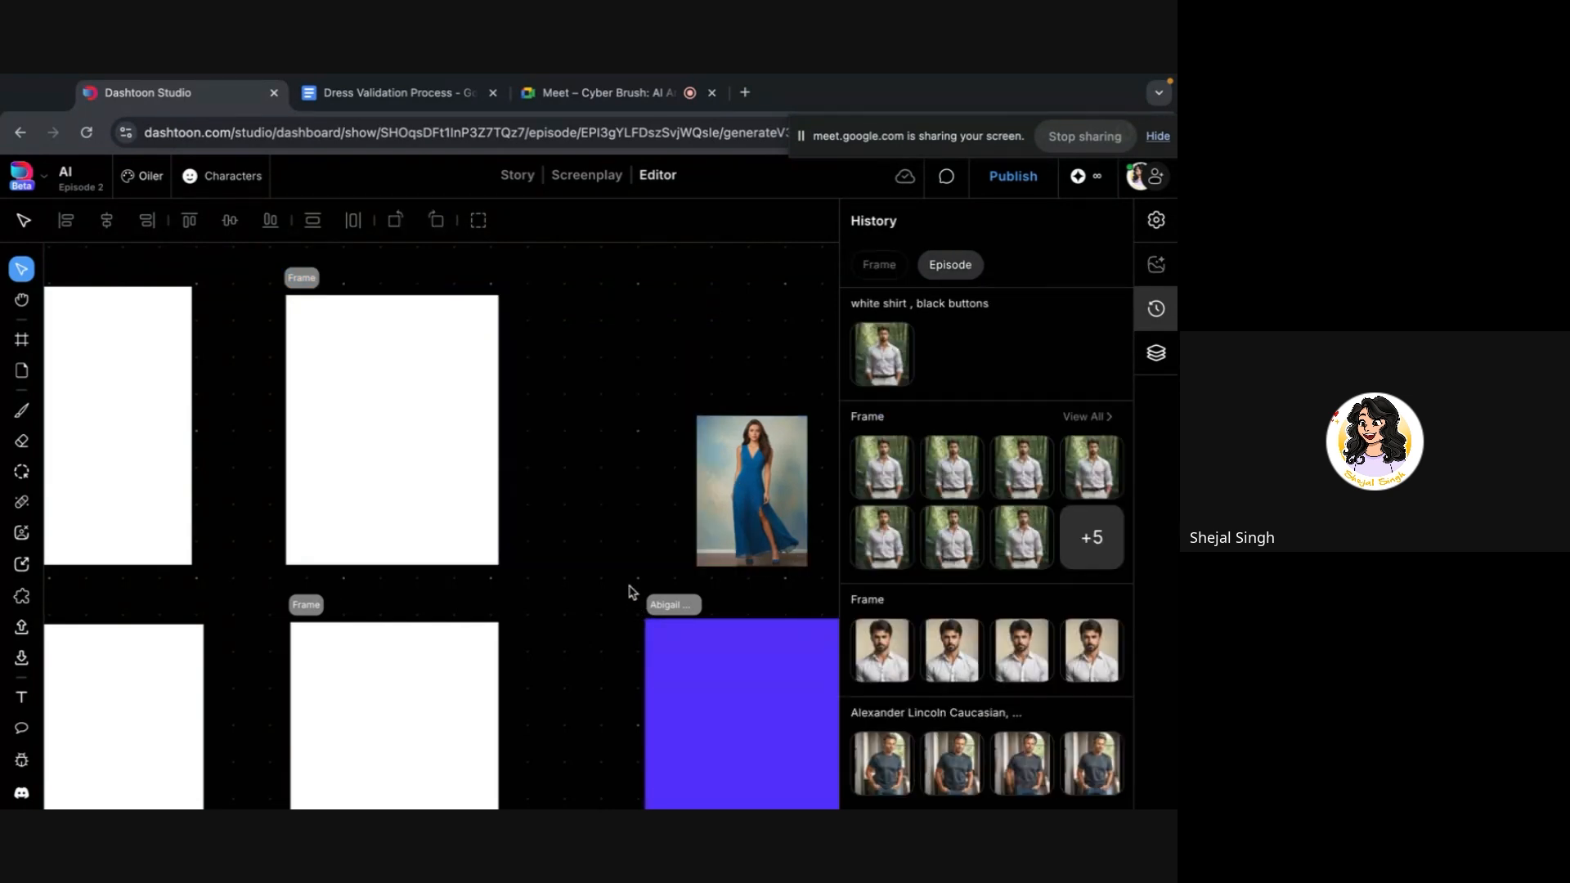
Compare the two original blue gown images with leg slits, placed above the Abigail frames
scroll(487, 689, down, 5)
scroll(594, 668, down, 5)
scroll(595, 668, right, 5)
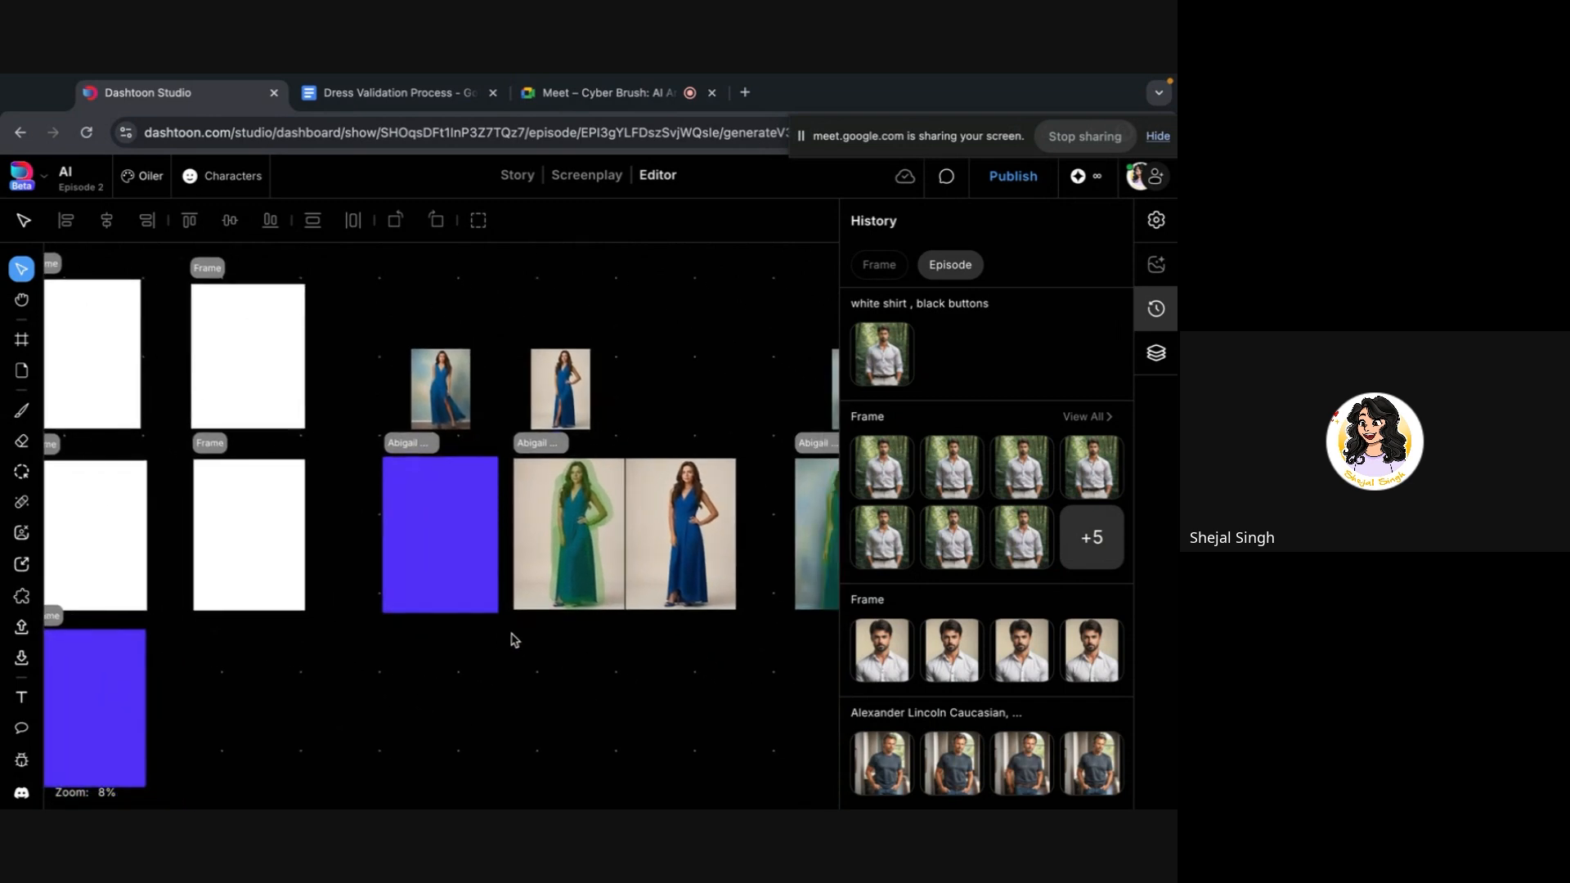
click(455, 377)
scroll(456, 377, up, 5)
scroll(508, 399, right, 5)
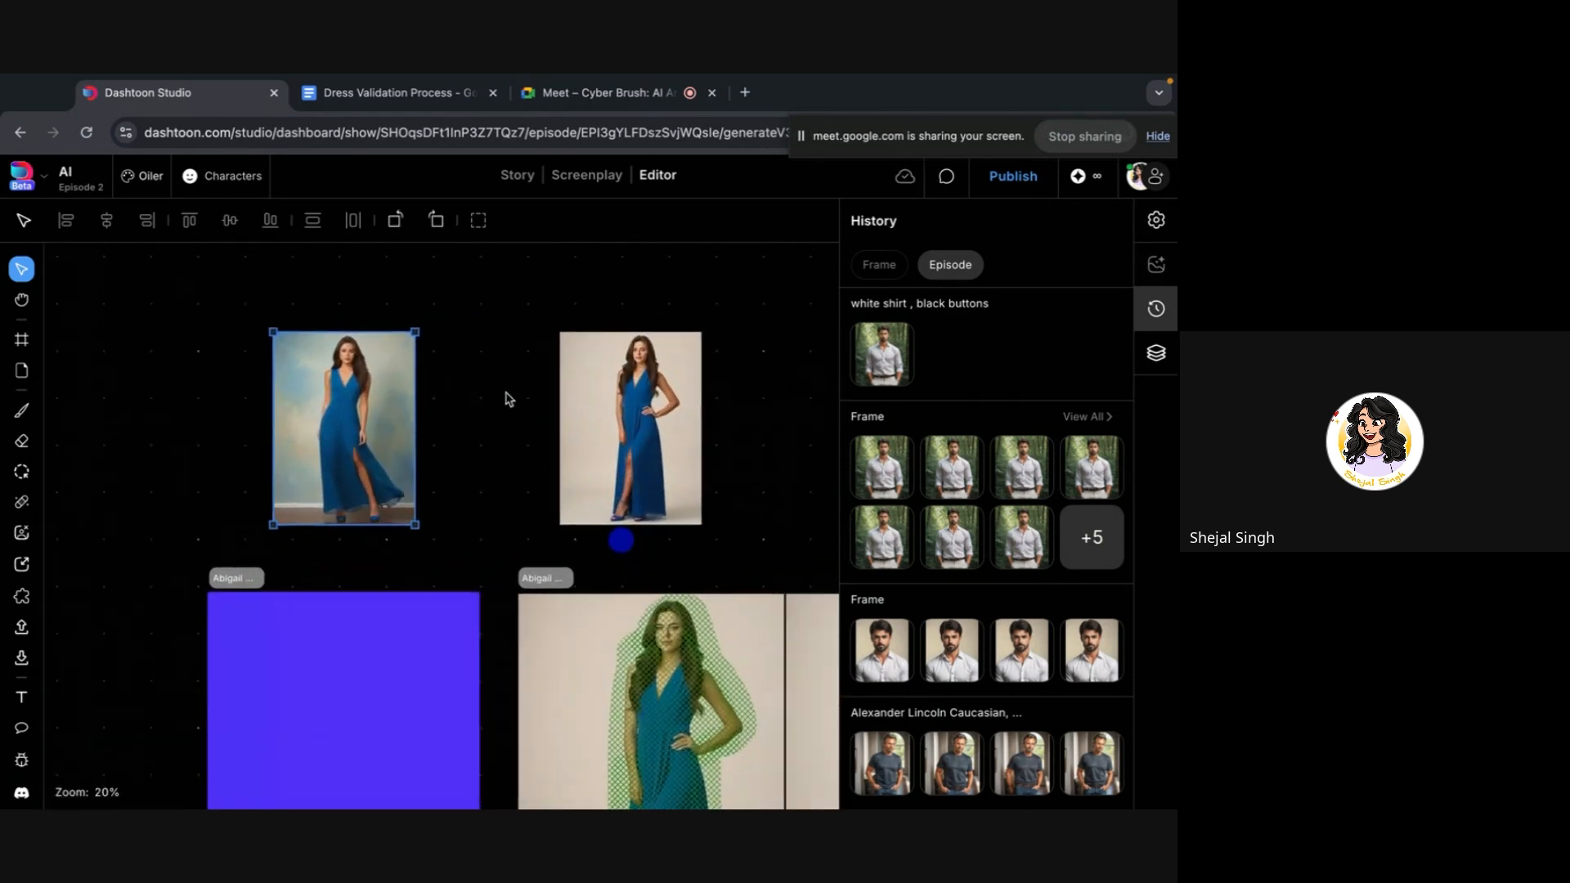
scroll(508, 399, down, 3)
scroll(413, 465, up, 5)
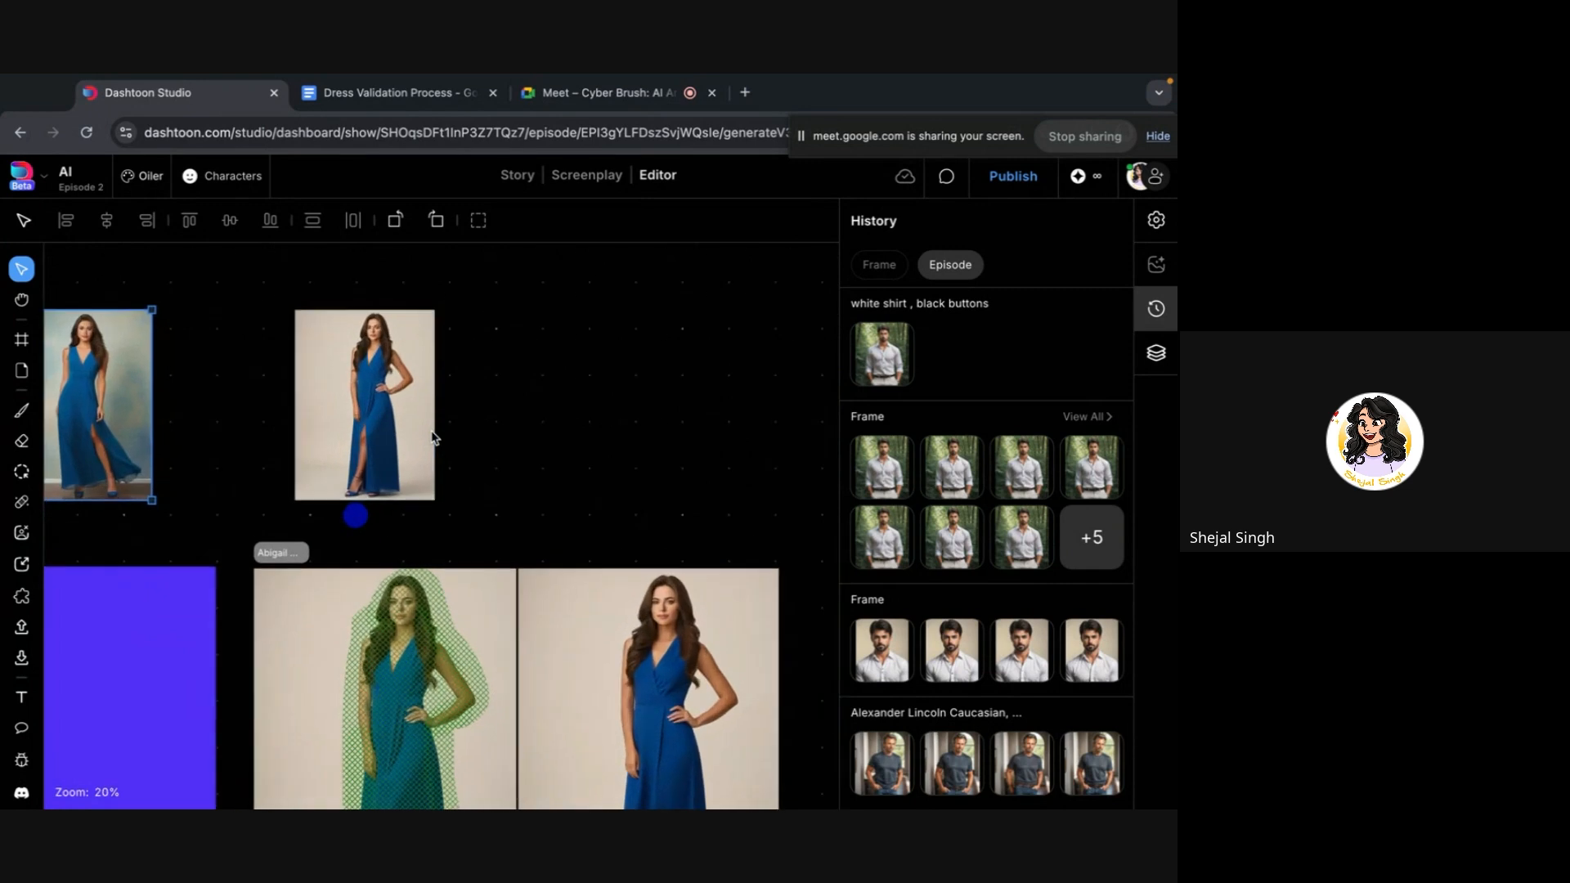
scroll(413, 464, left, 3)
scroll(306, 446, left, 2)
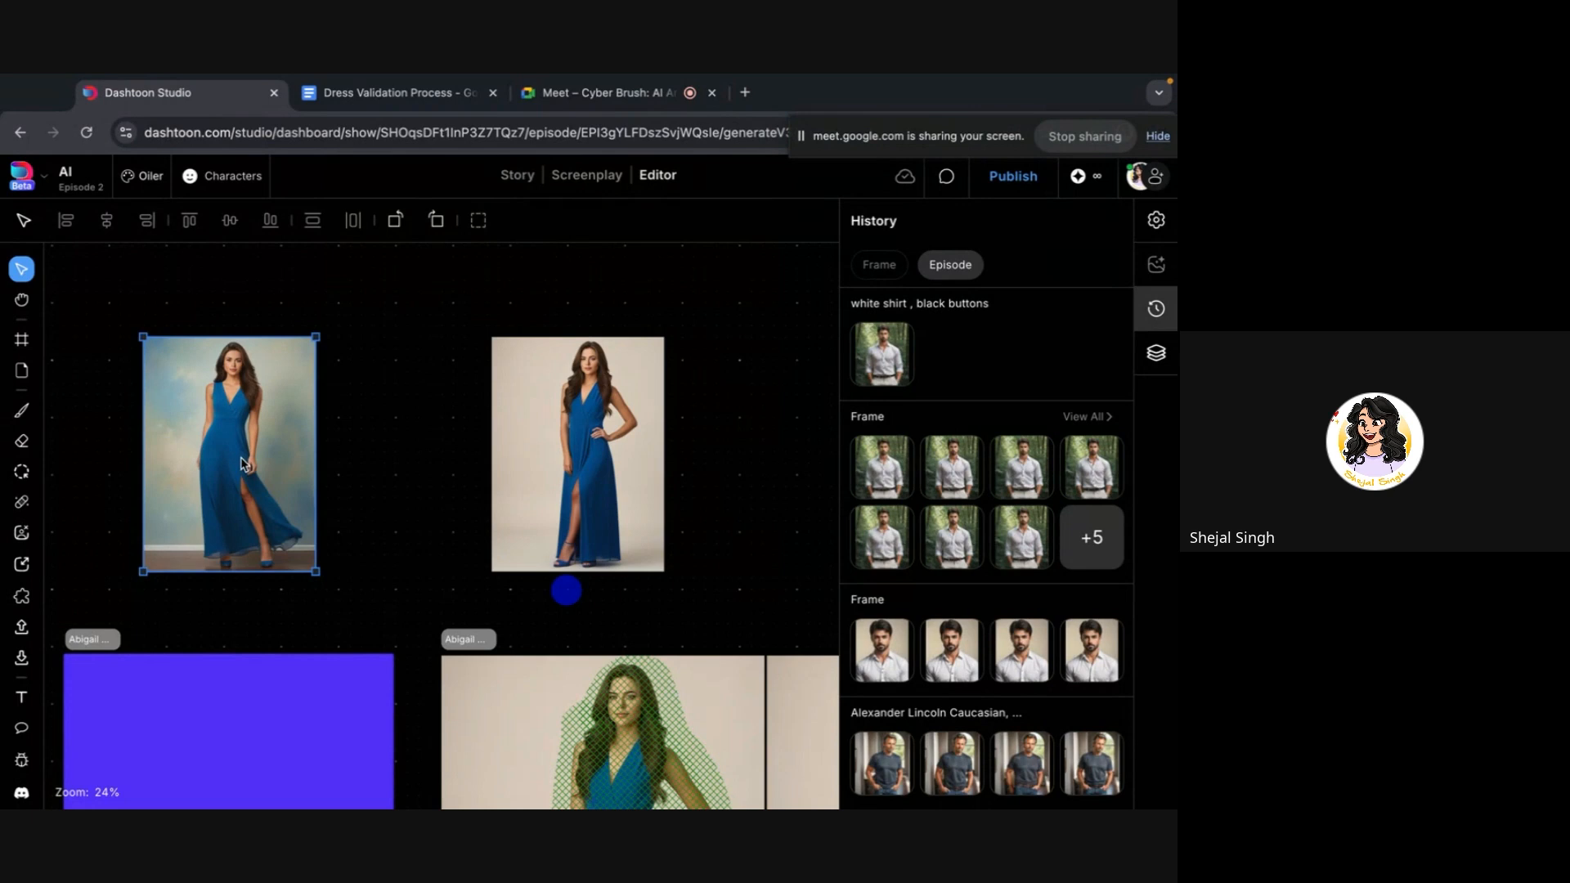
Select the 1424 x 1940 frame and closely examine the hem and feet in its Magic Erase preview
scroll(301, 673, down, 3)
scroll(301, 673, left, 2)
click(302, 676)
scroll(295, 622, down, 5)
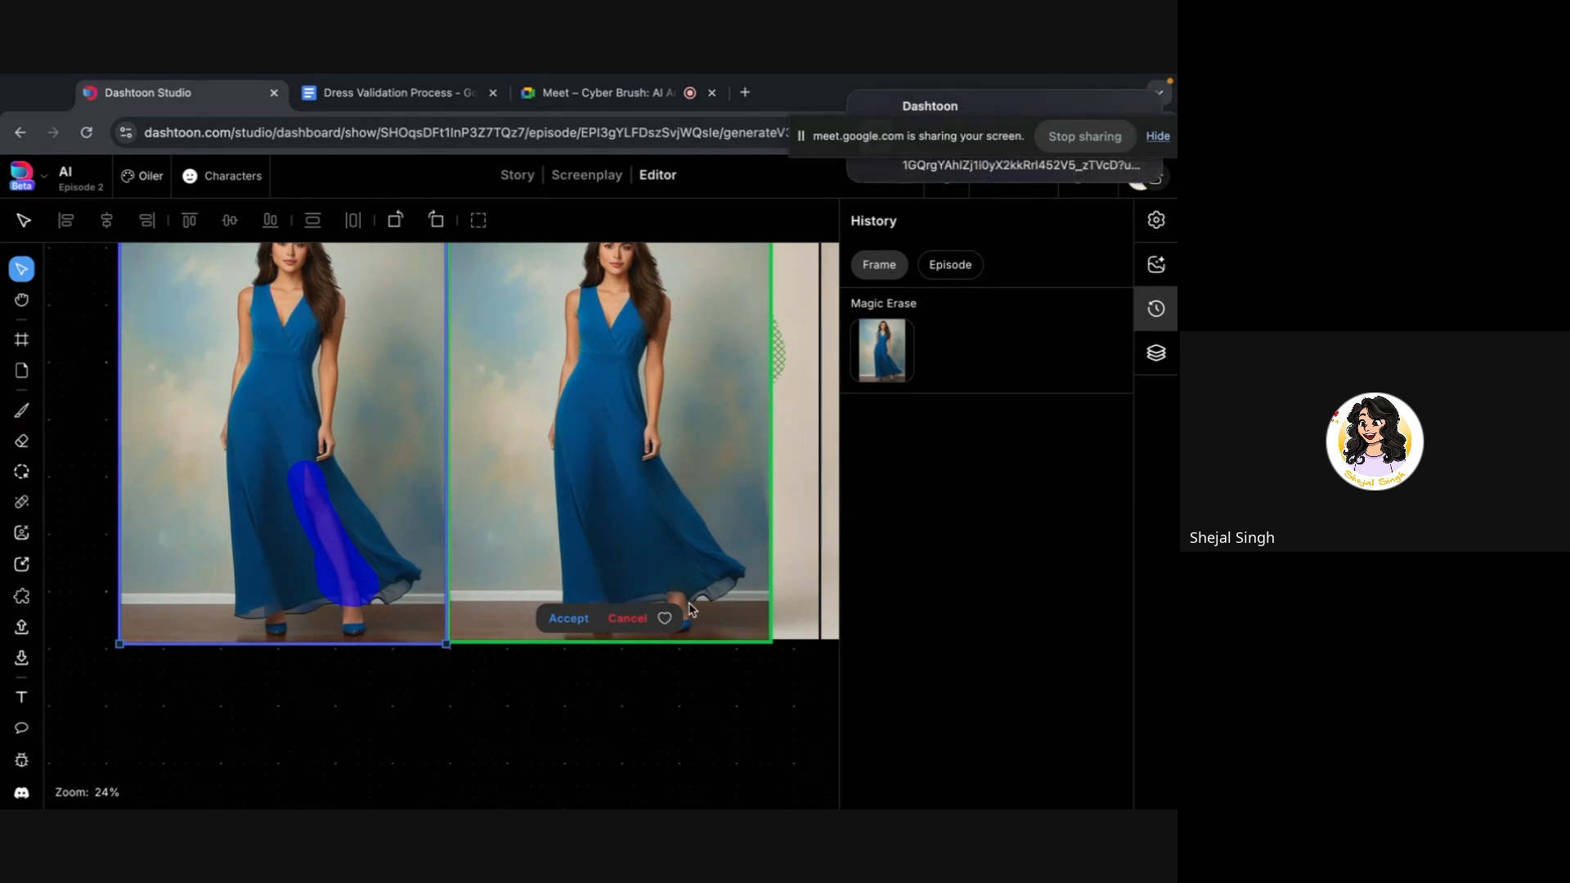
scroll(691, 609, up, 8)
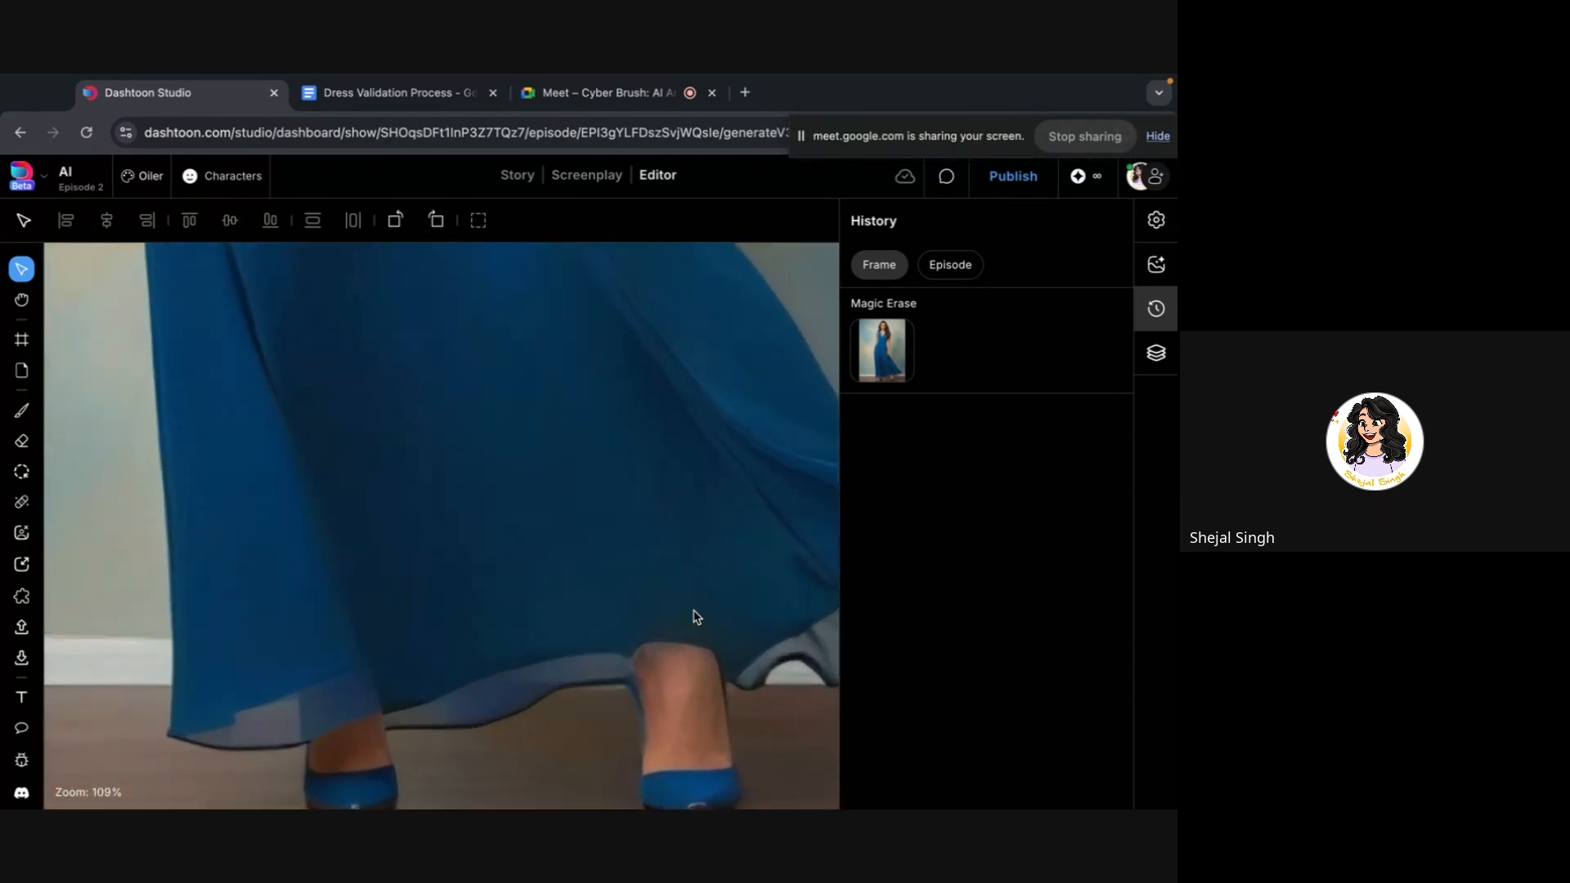
scroll(654, 638, up, 1)
scroll(786, 695, down, 6)
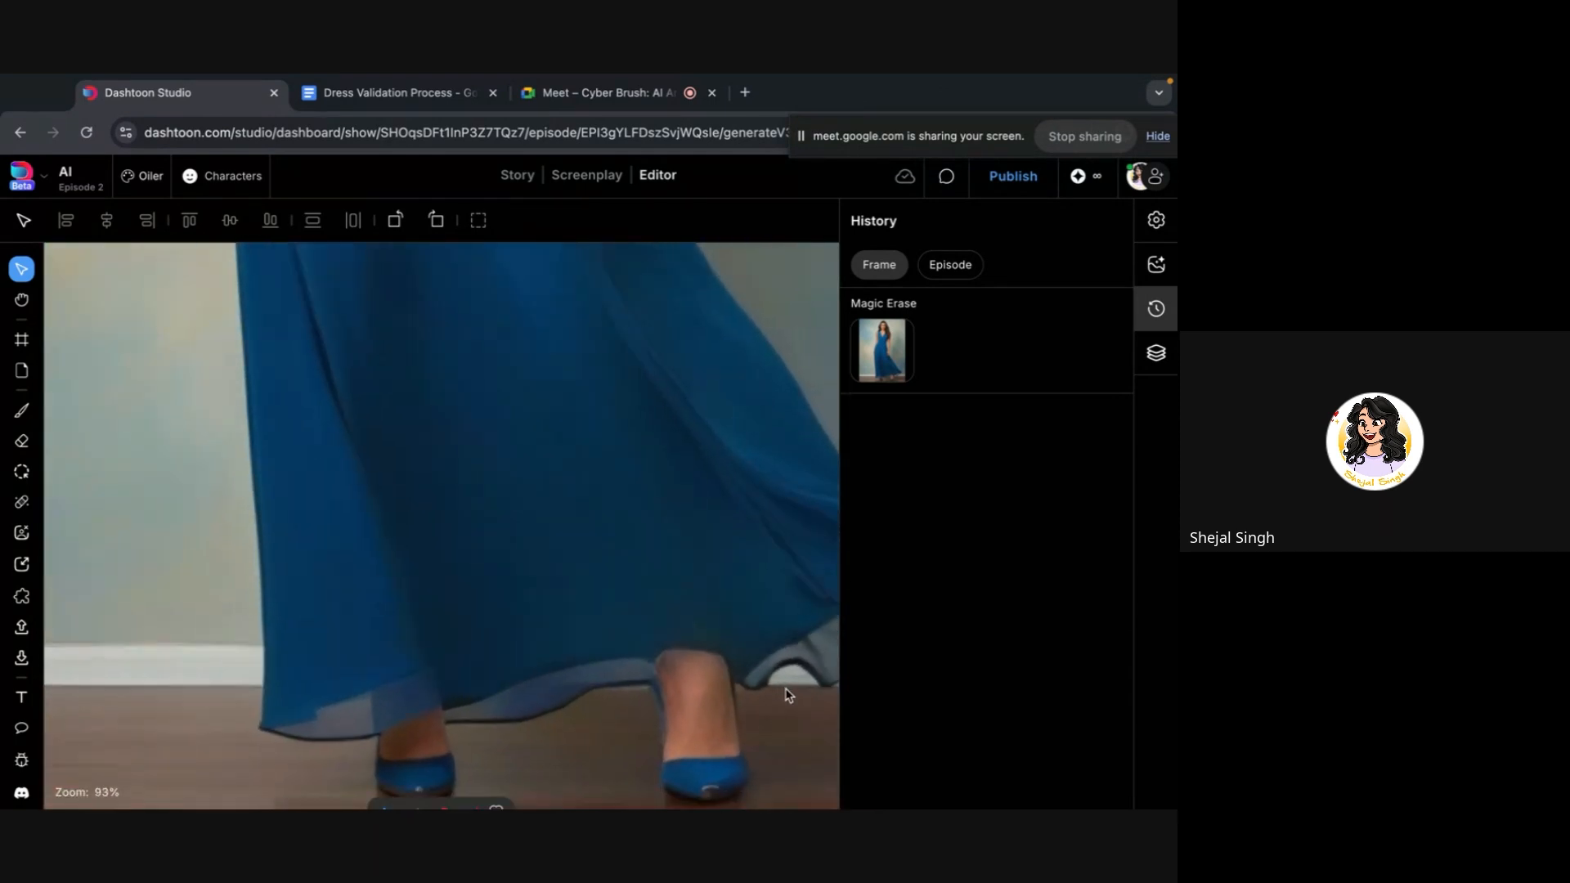
scroll(787, 705, down, 4)
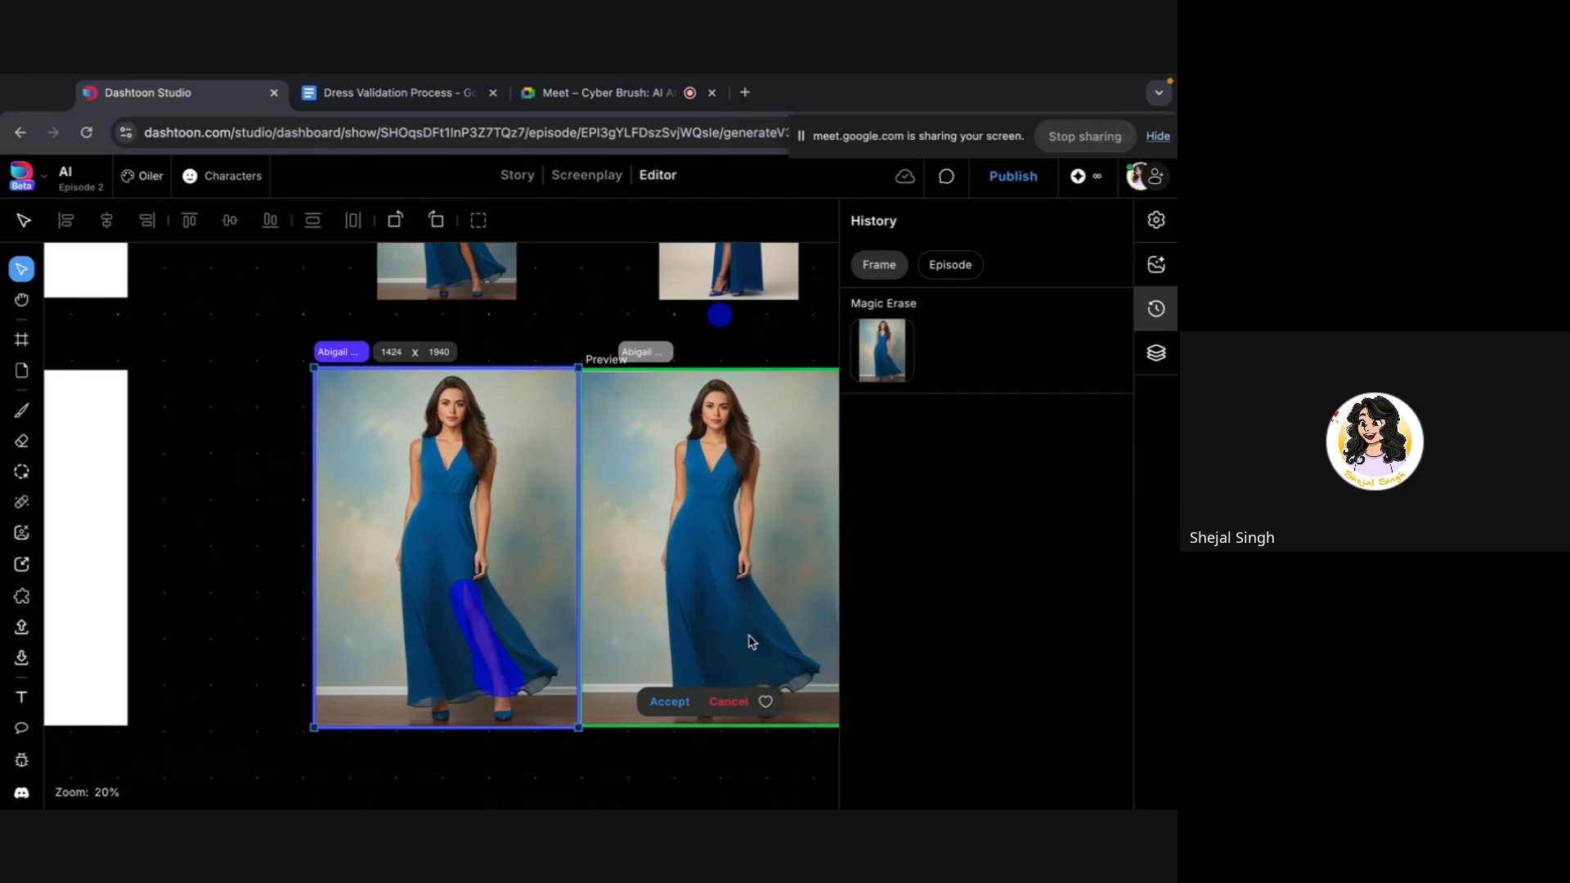
Move the green mask off the figure in the 1410 x 1920 frame to uncover the painted skirt
click(593, 800)
scroll(594, 800, right, 5)
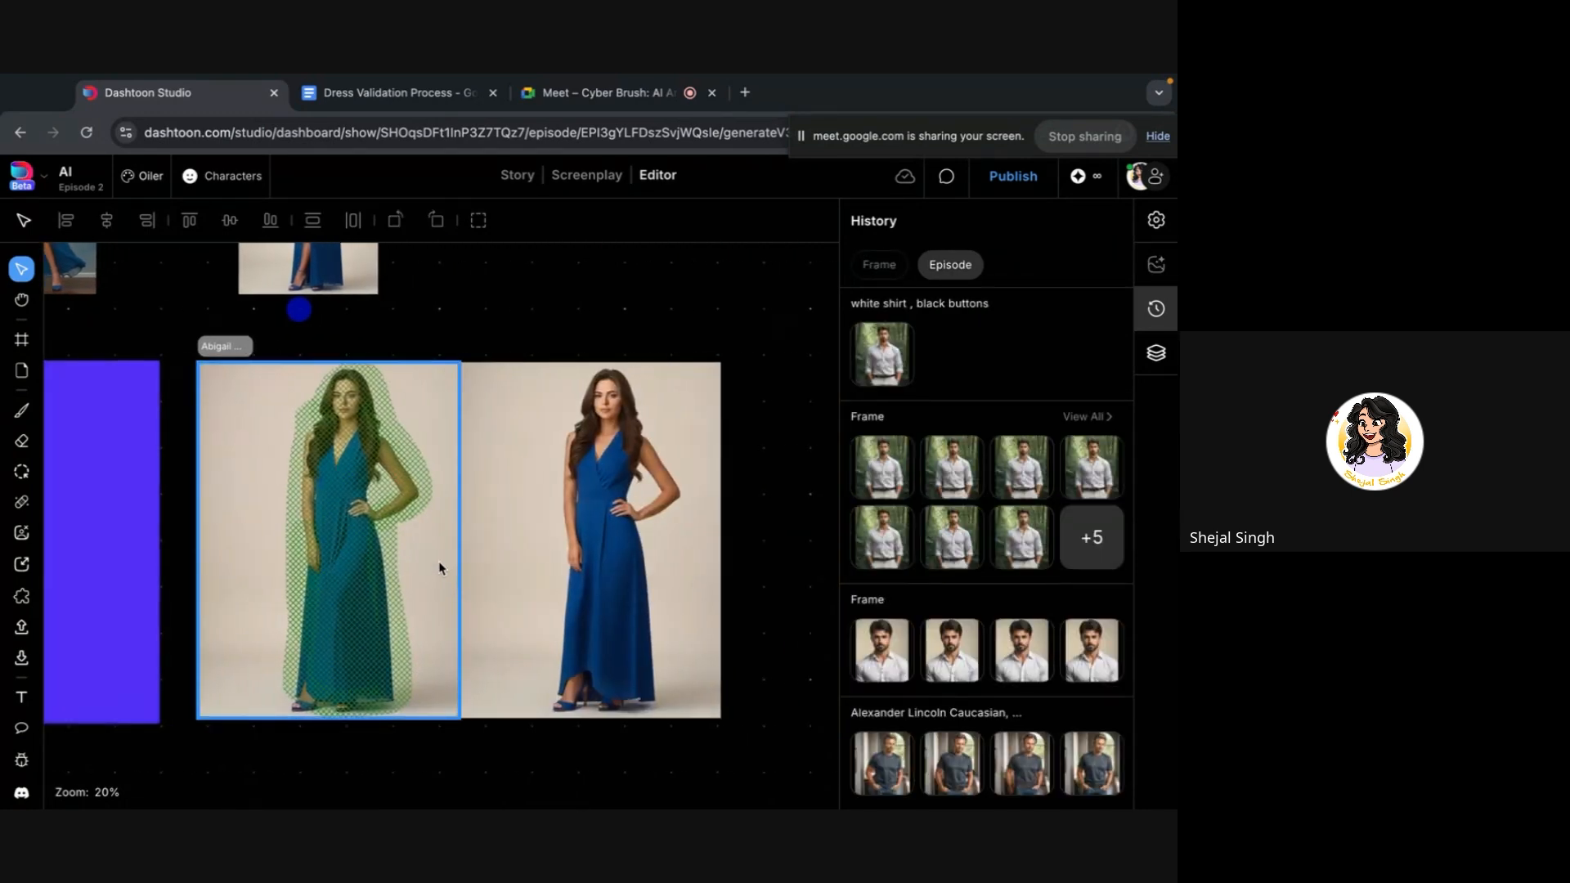
scroll(438, 567, left, 2)
click(411, 554)
drag(411, 553, 578, 718)
scroll(365, 595, up, 2)
right_click(366, 599)
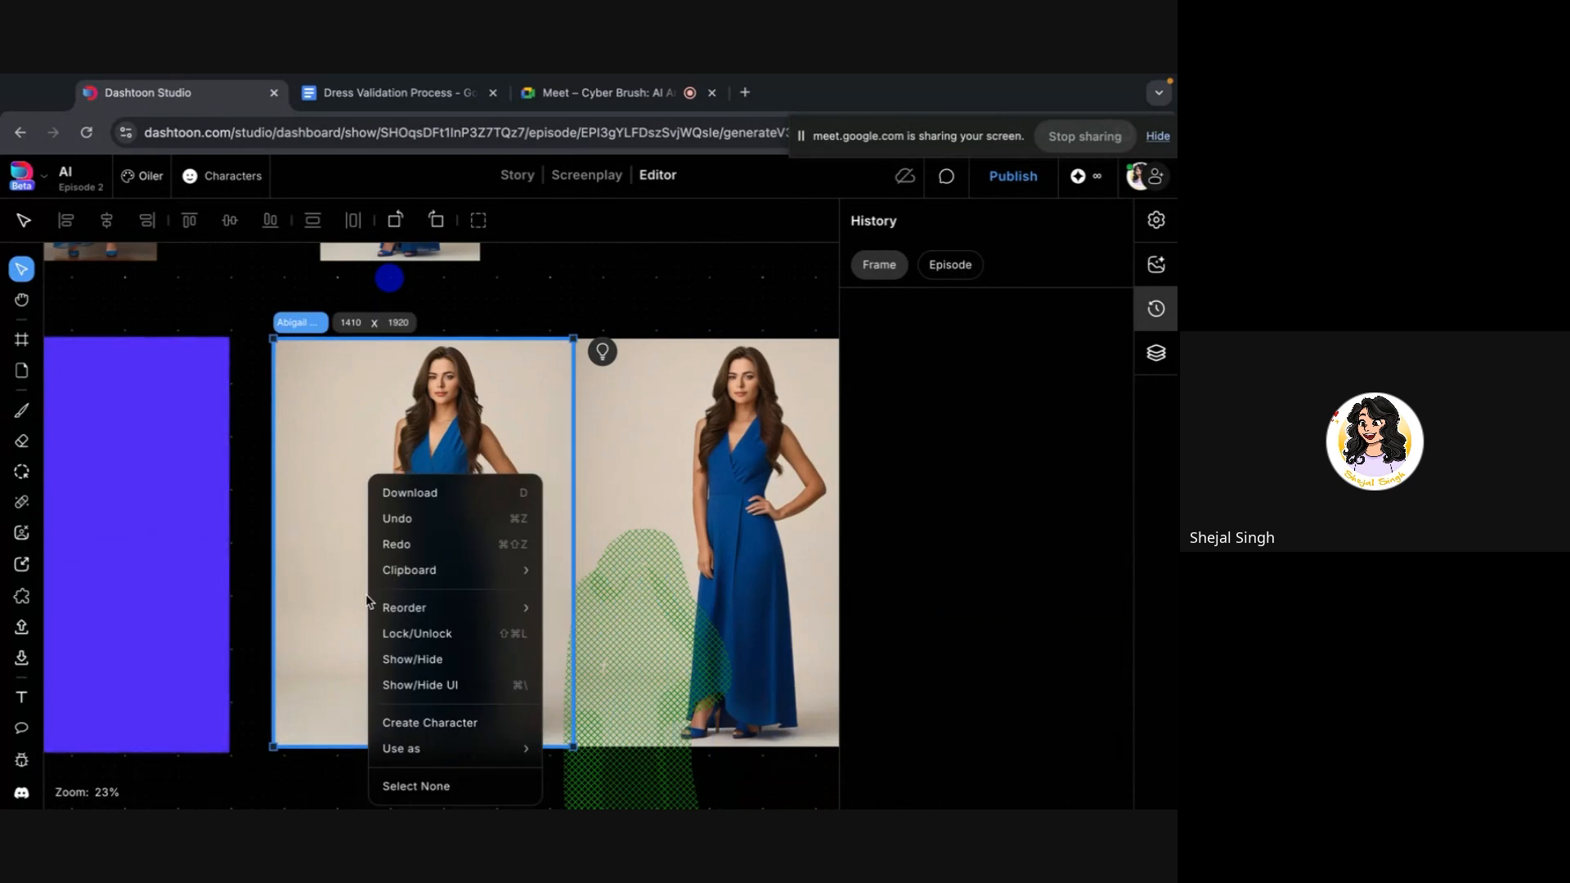
click(256, 736)
Sample the blue of the skirt as the Brush color and lower its opacity to give #095187c7
scroll(257, 735, up, 3)
scroll(258, 734, up, 5)
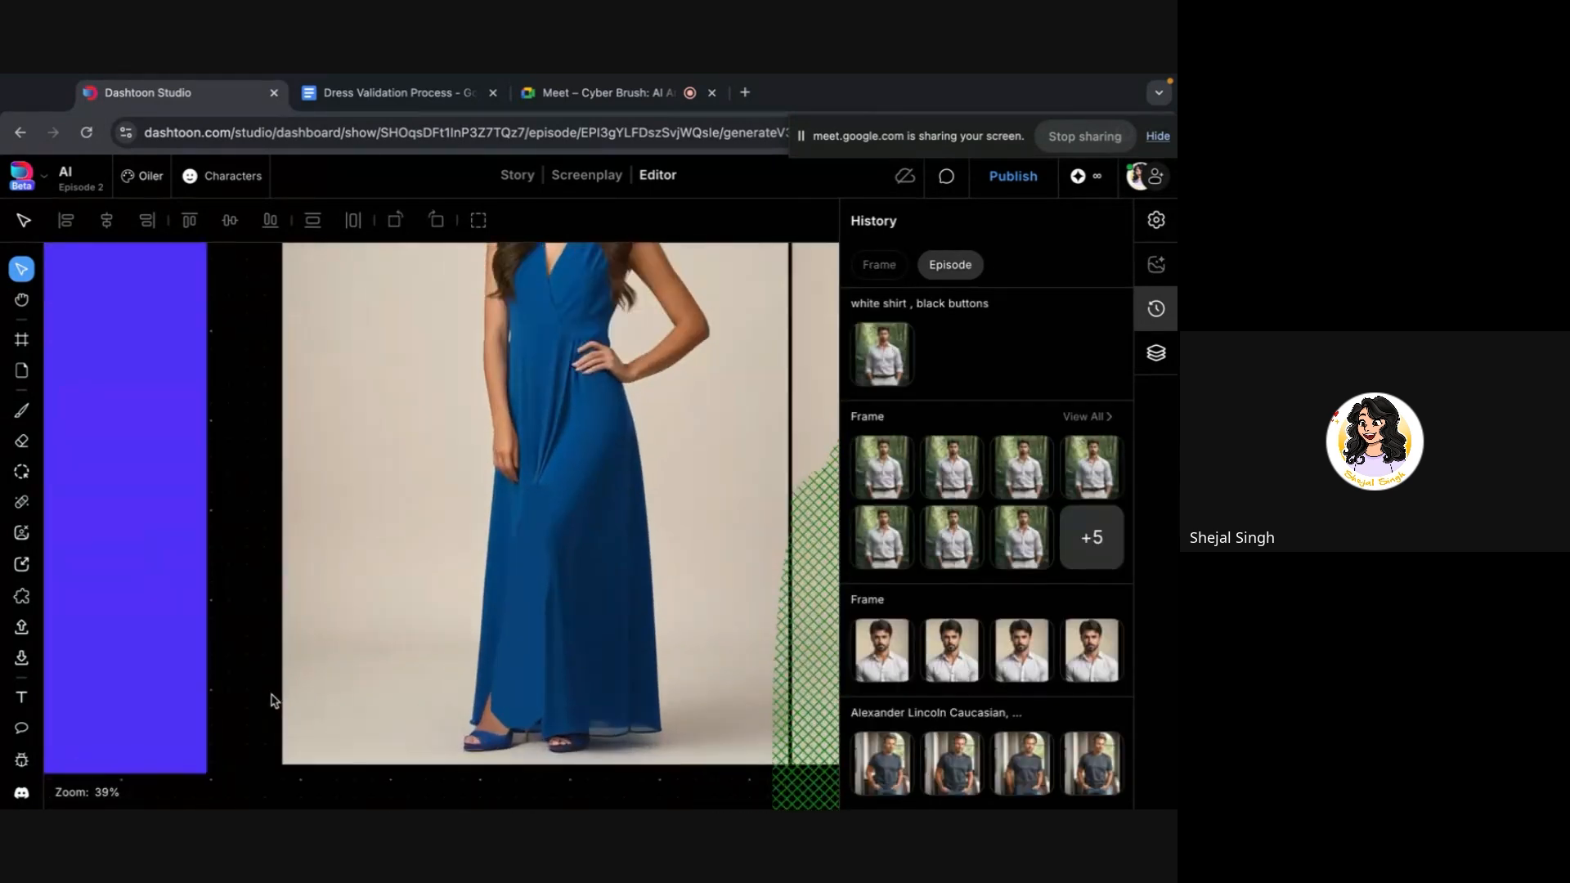
scroll(385, 648, up, 3)
scroll(385, 652, up, 5)
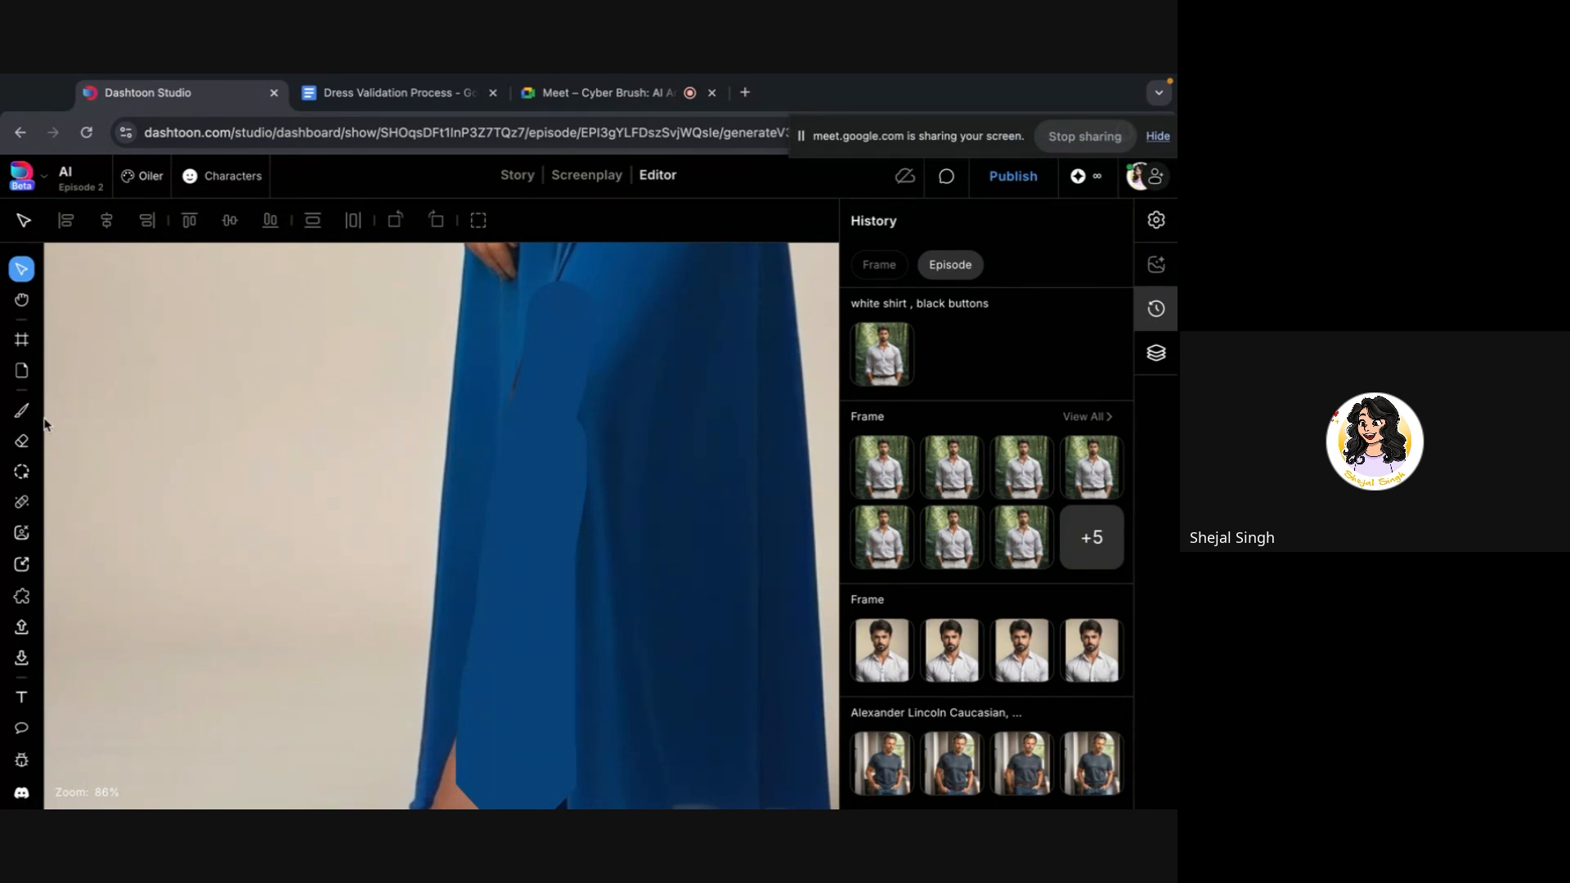
click(21, 410)
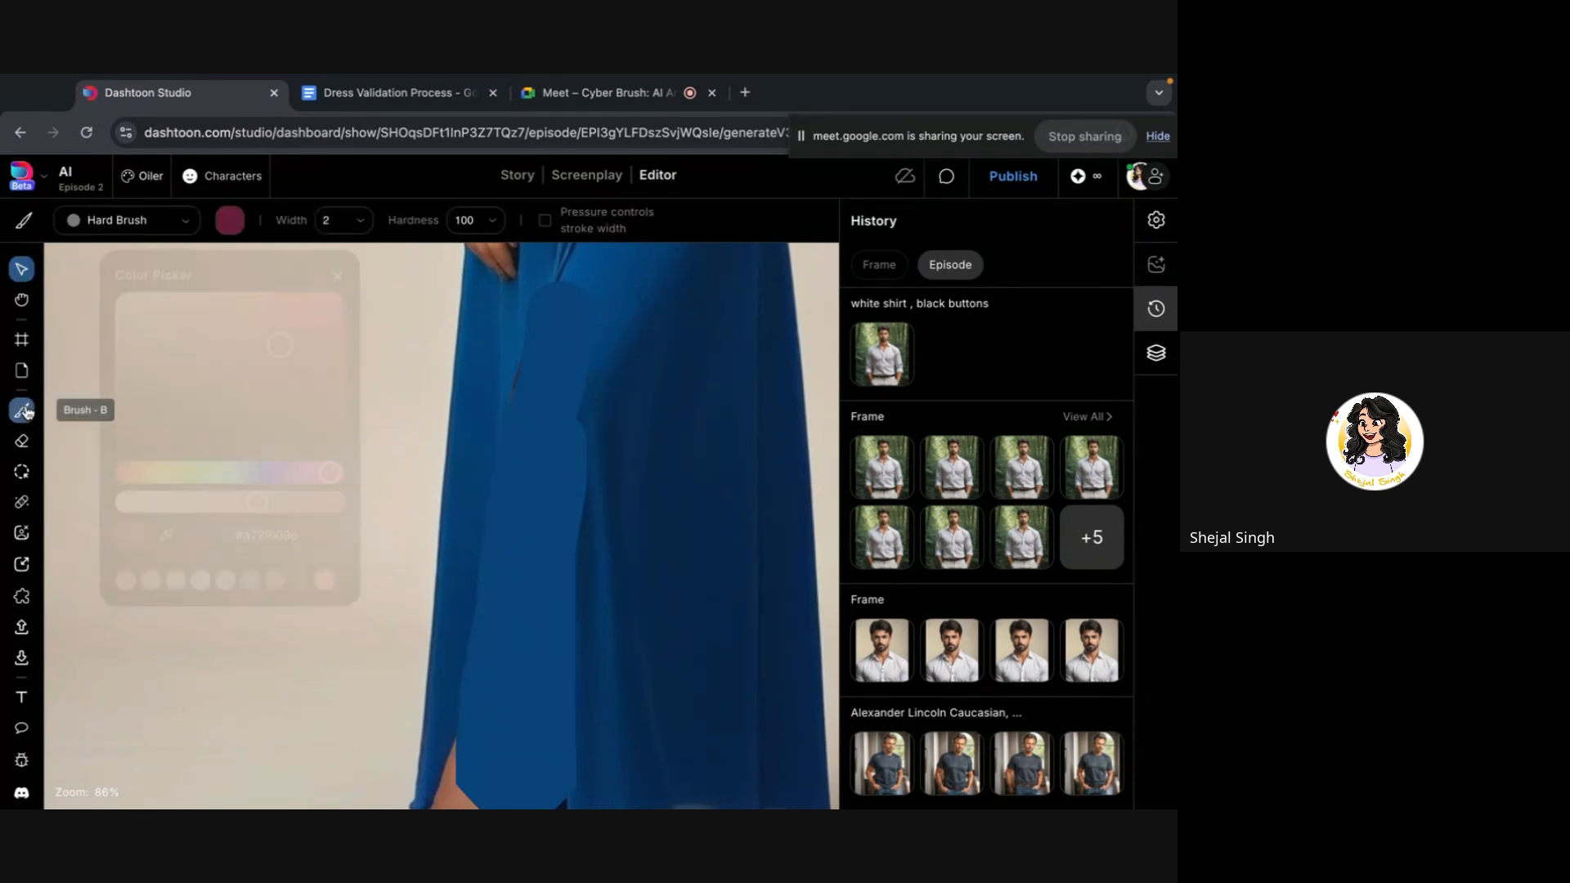
click(166, 535)
click(503, 355)
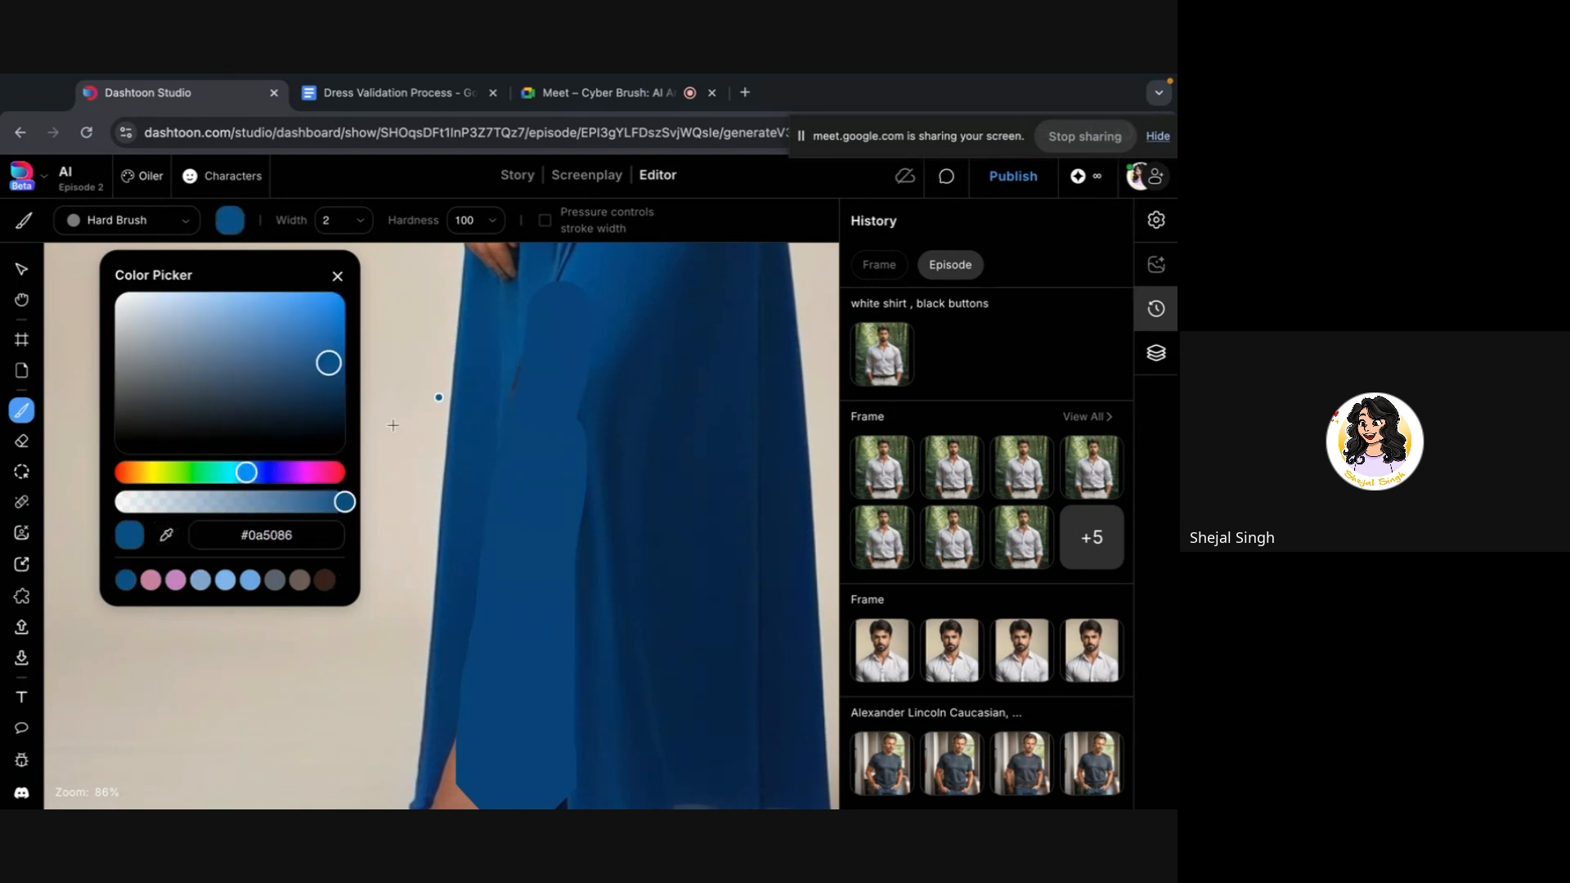
drag(326, 513, 297, 507)
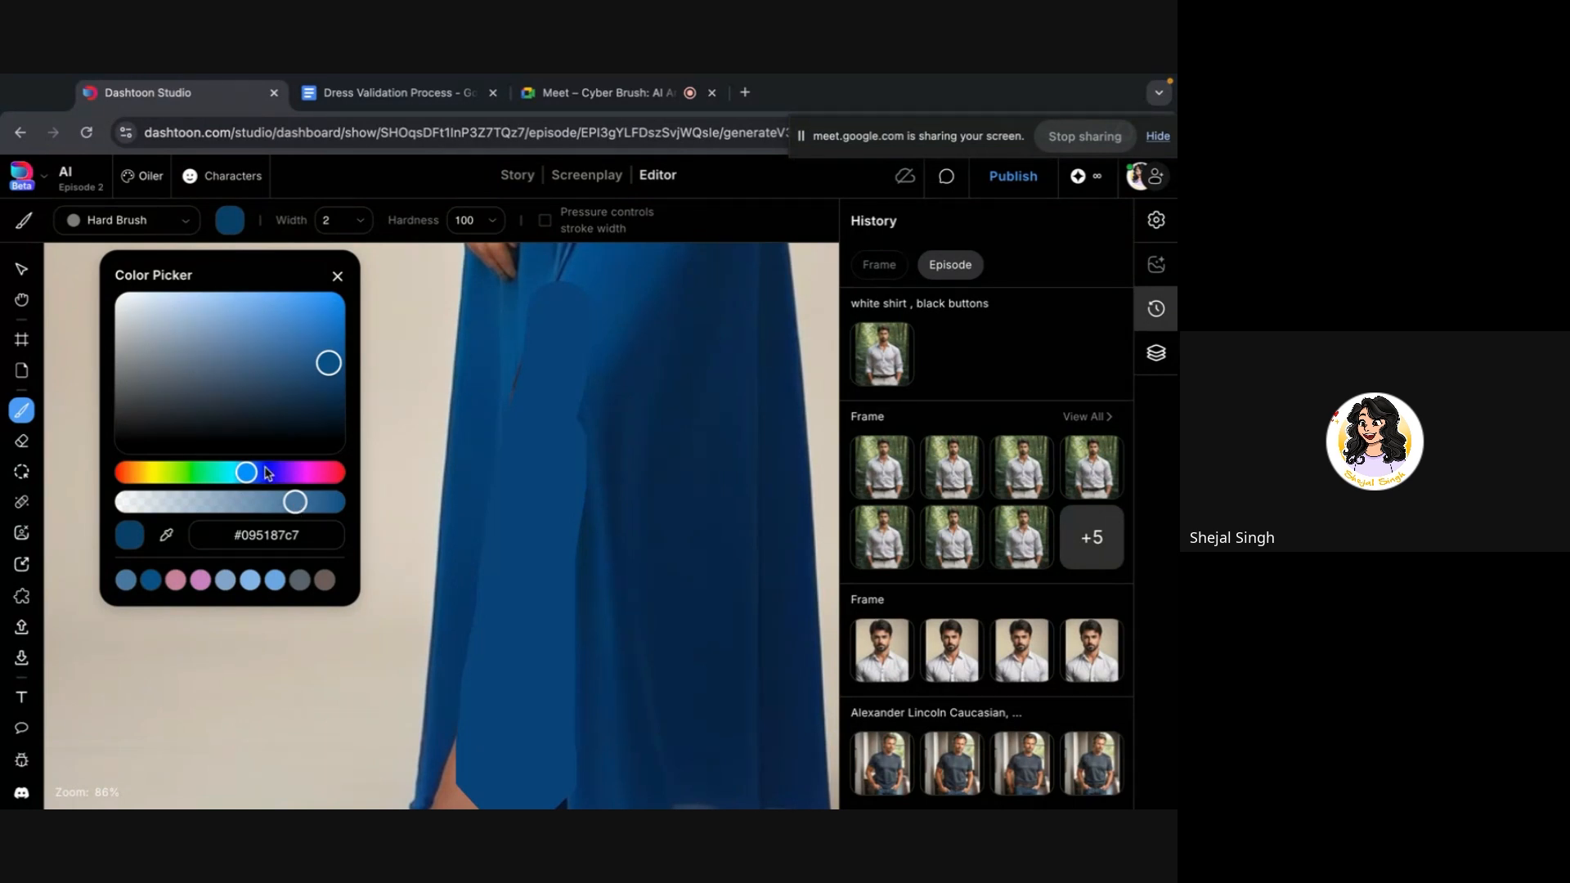
Change the brush color to a semi-transparent red, #c20c26a8
drag(268, 473, 339, 473)
drag(328, 361, 331, 328)
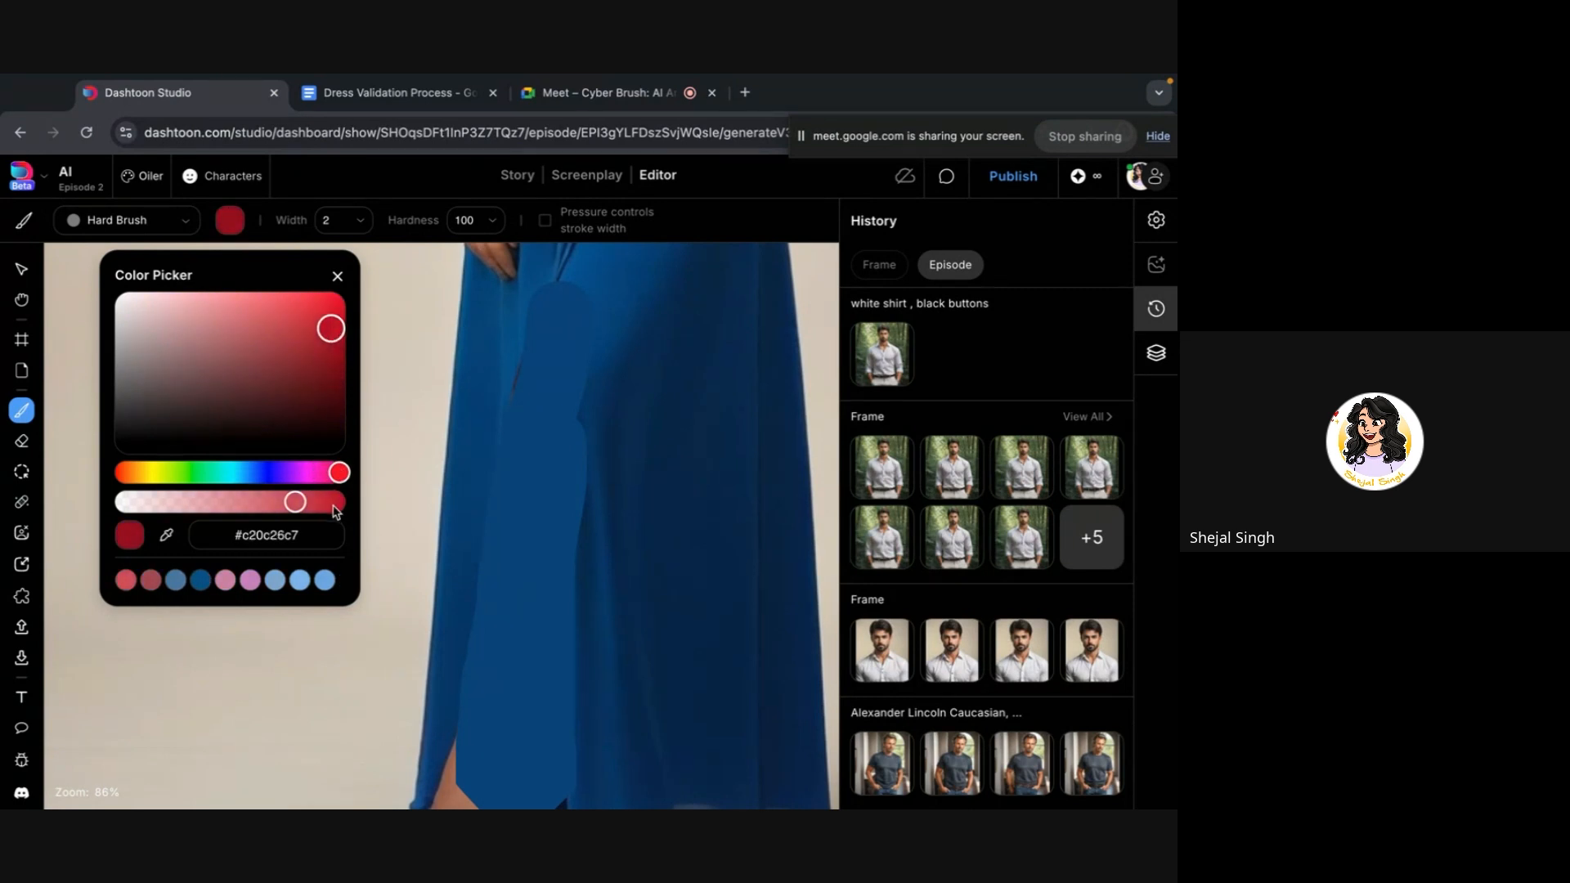
drag(295, 502, 268, 501)
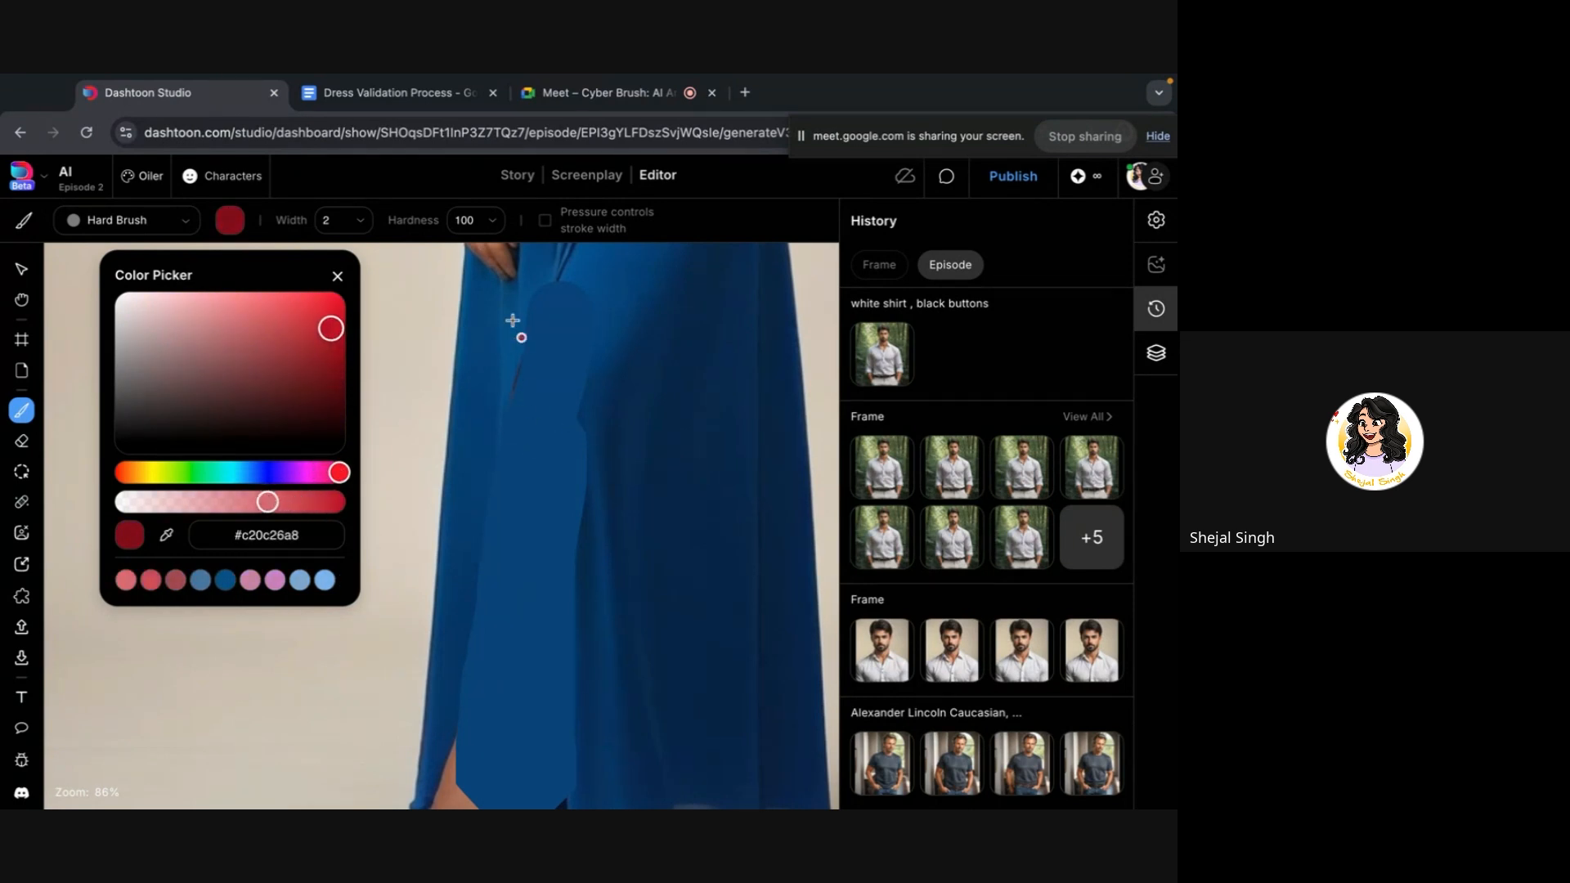
Set the brush width to 15 and try tracing the blue patch painted over the skirt's slit
click(358, 220)
click(338, 278)
click(343, 369)
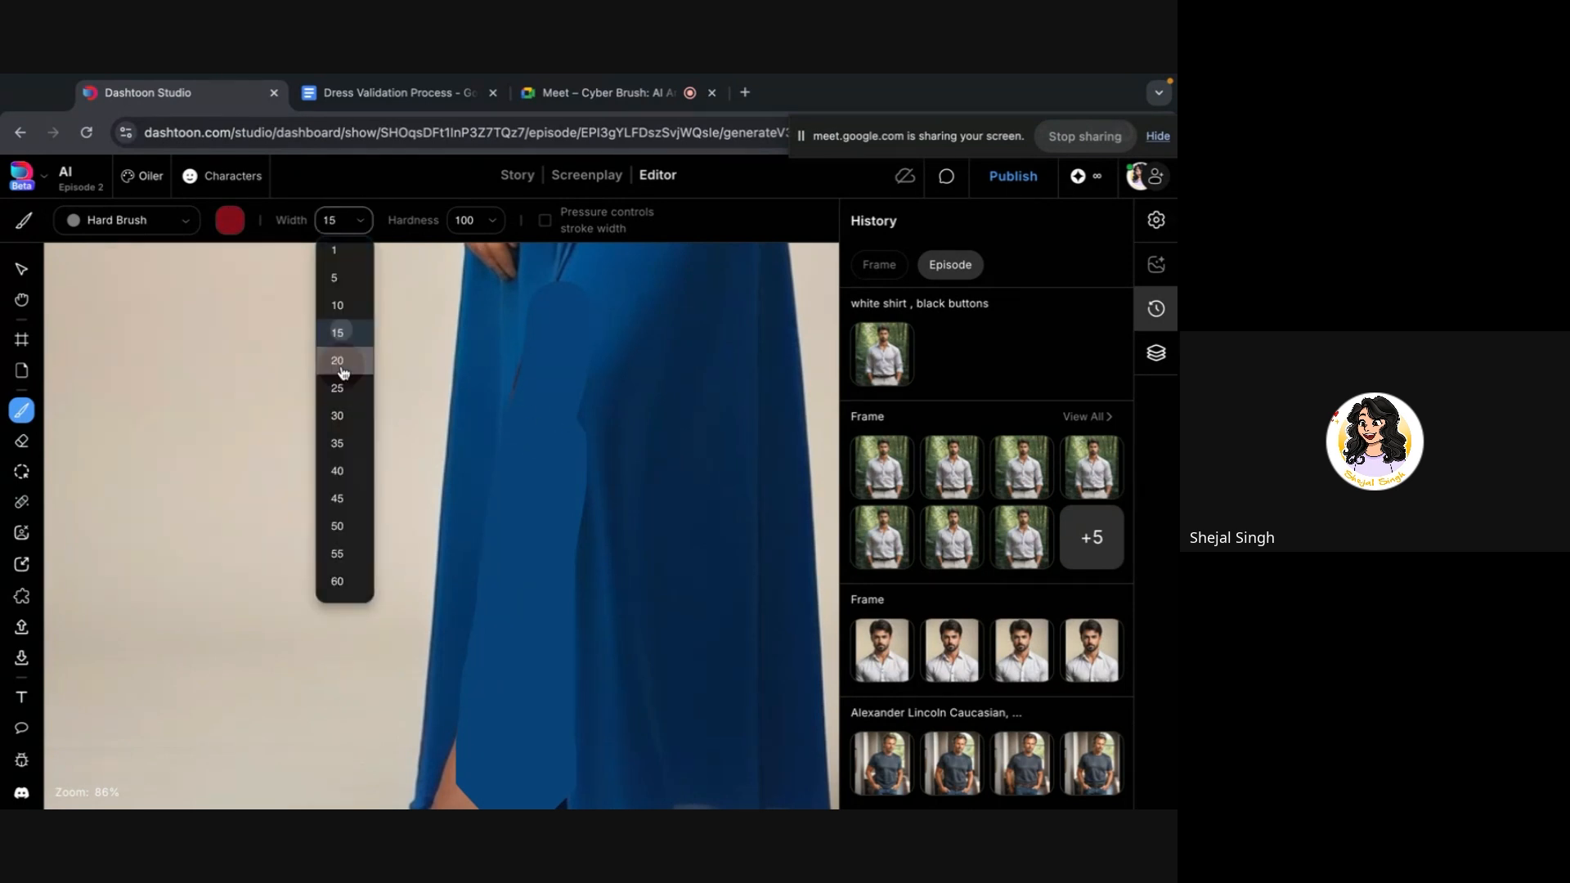
mouse_move(643, 354)
mouse_down()
mouse_move(645, 731)
mouse_move(600, 394)
mouse_move(612, 776)
mouse_up()
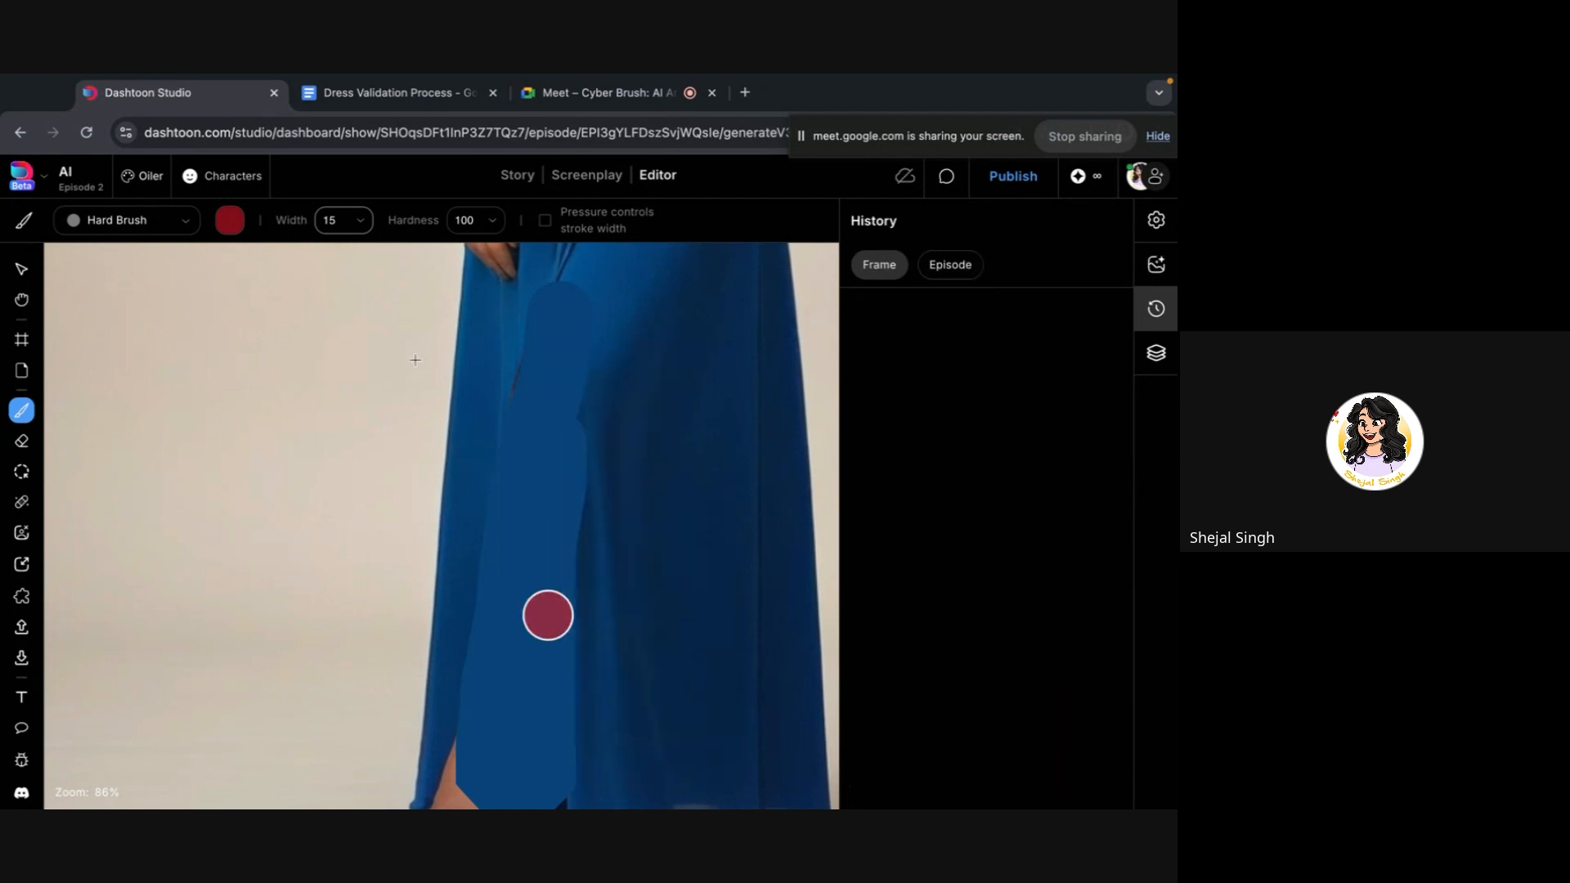
click(21, 268)
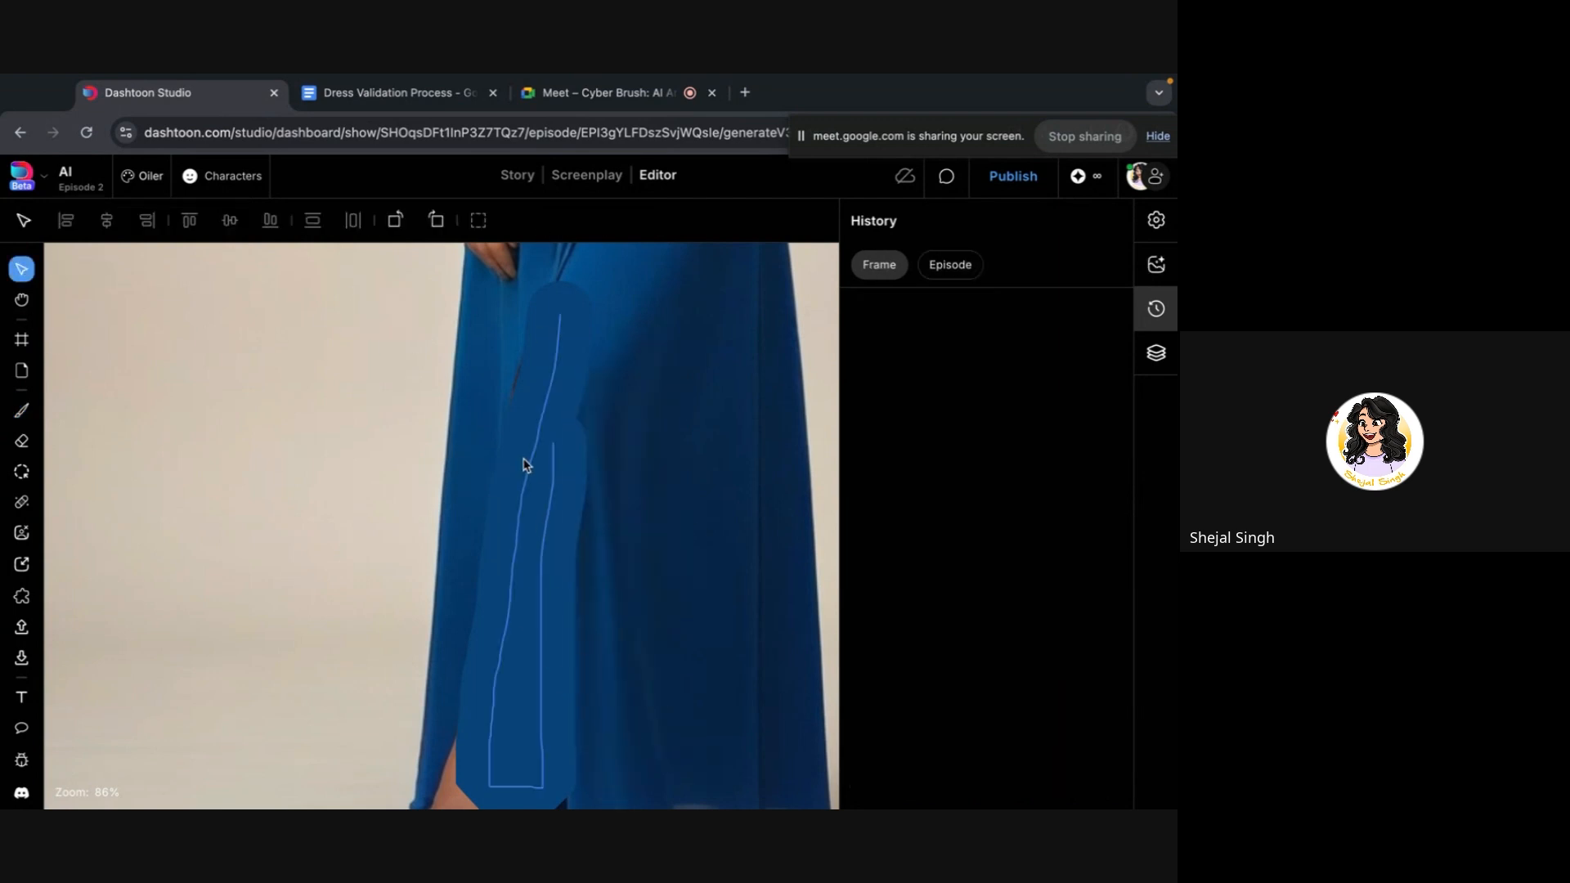
Sample the skirt patch's blue as the fully opaque brush color #084278 and undo the trial stroke
click(21, 409)
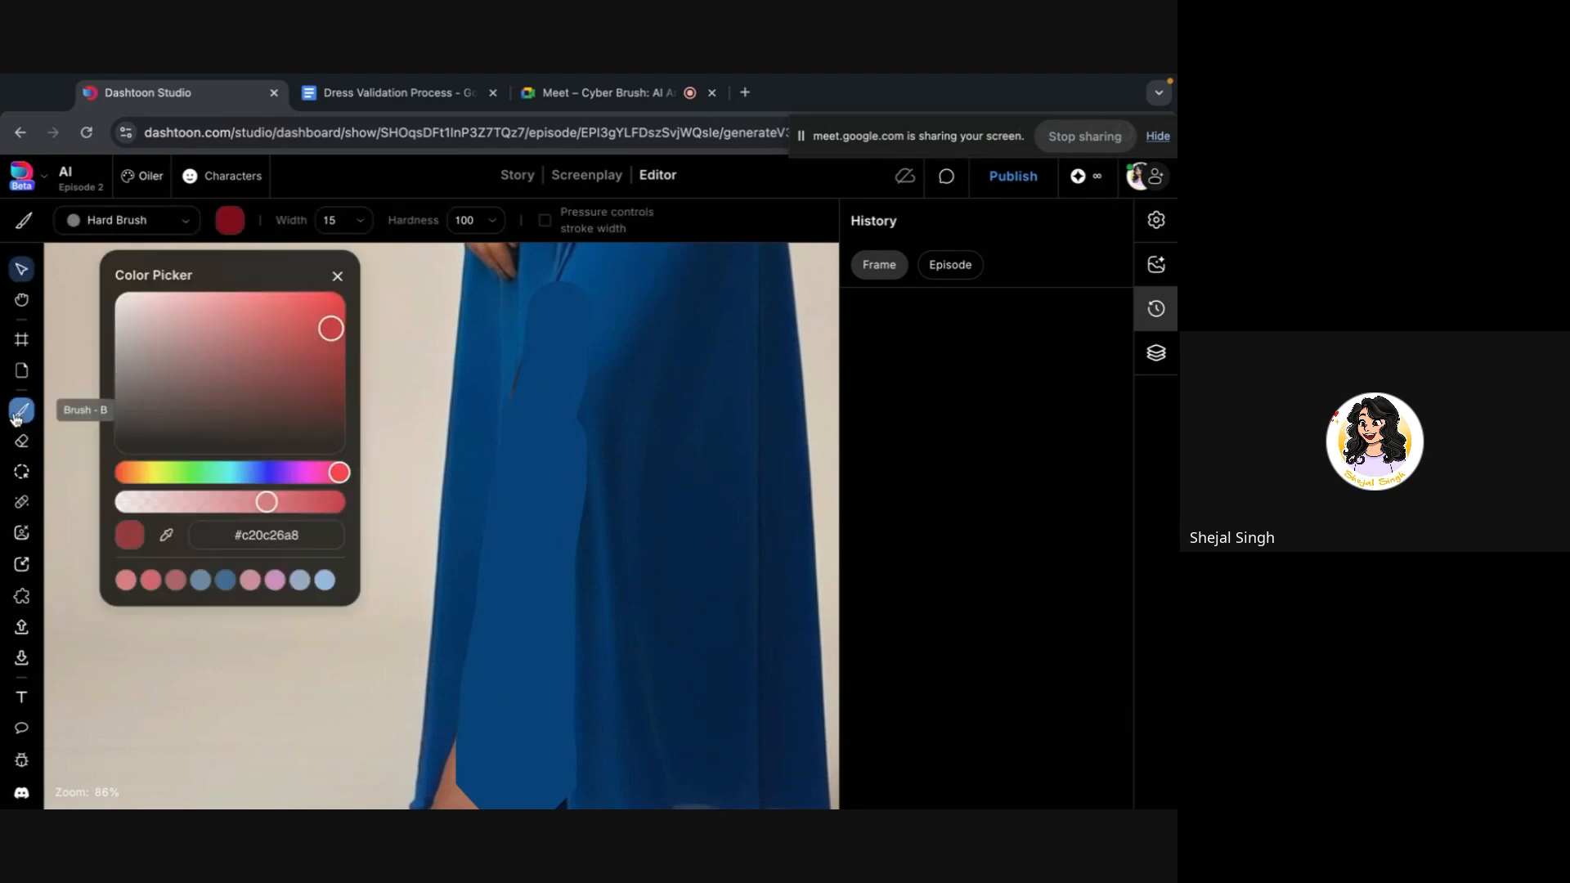
click(166, 535)
click(564, 526)
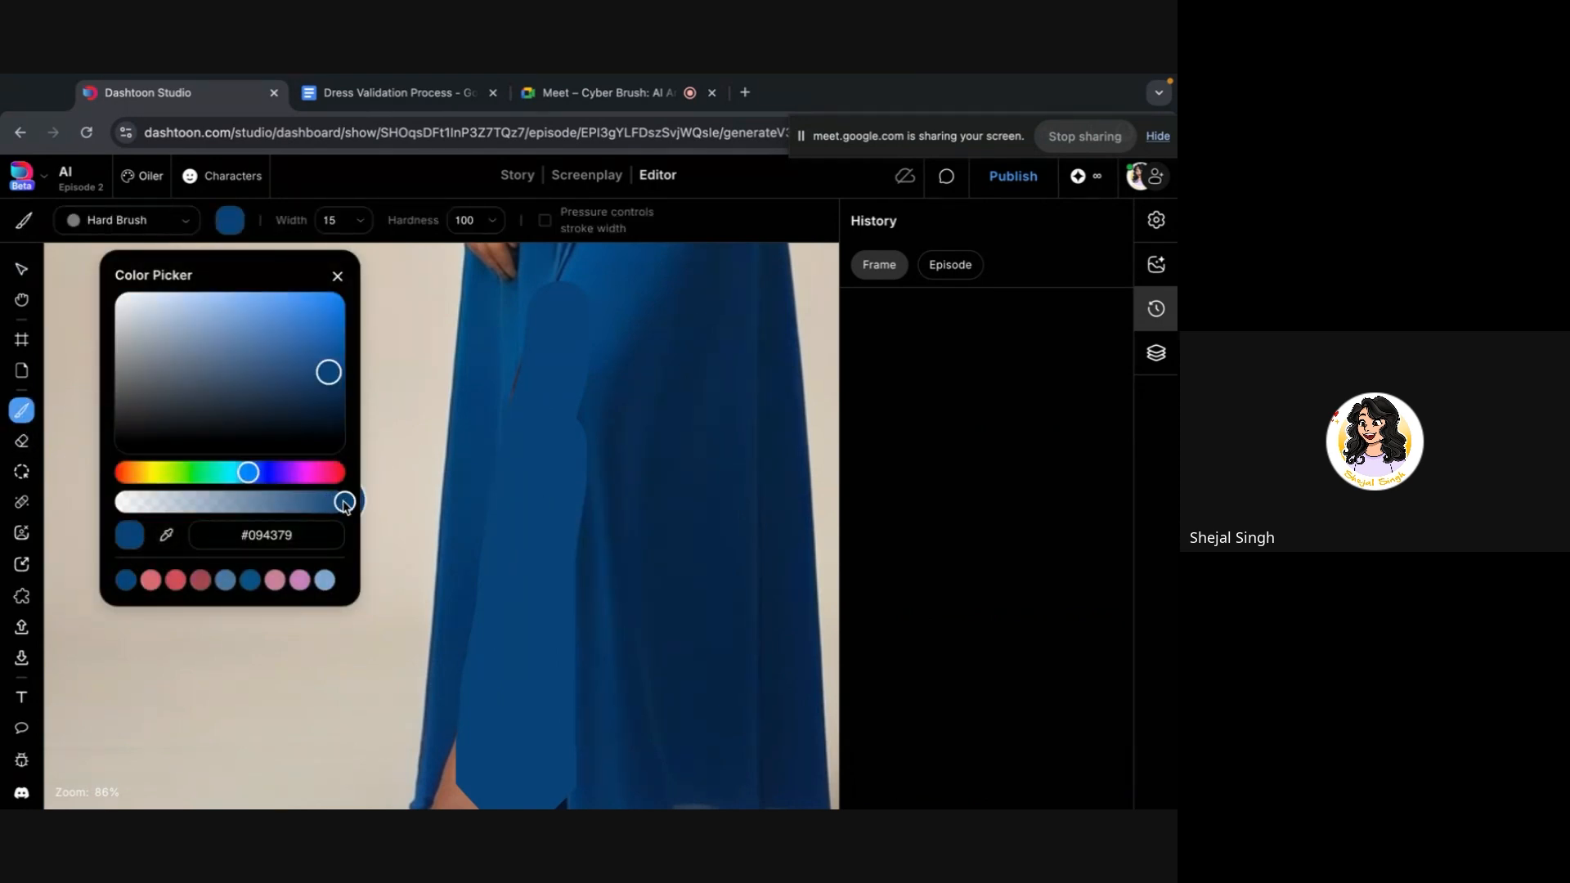
drag(343, 500, 358, 502)
mouse_move(659, 347)
mouse_down()
mouse_move(658, 718)
mouse_move(639, 432)
mouse_move(610, 715)
mouse_move(596, 375)
mouse_up()
key(ctrl+z)
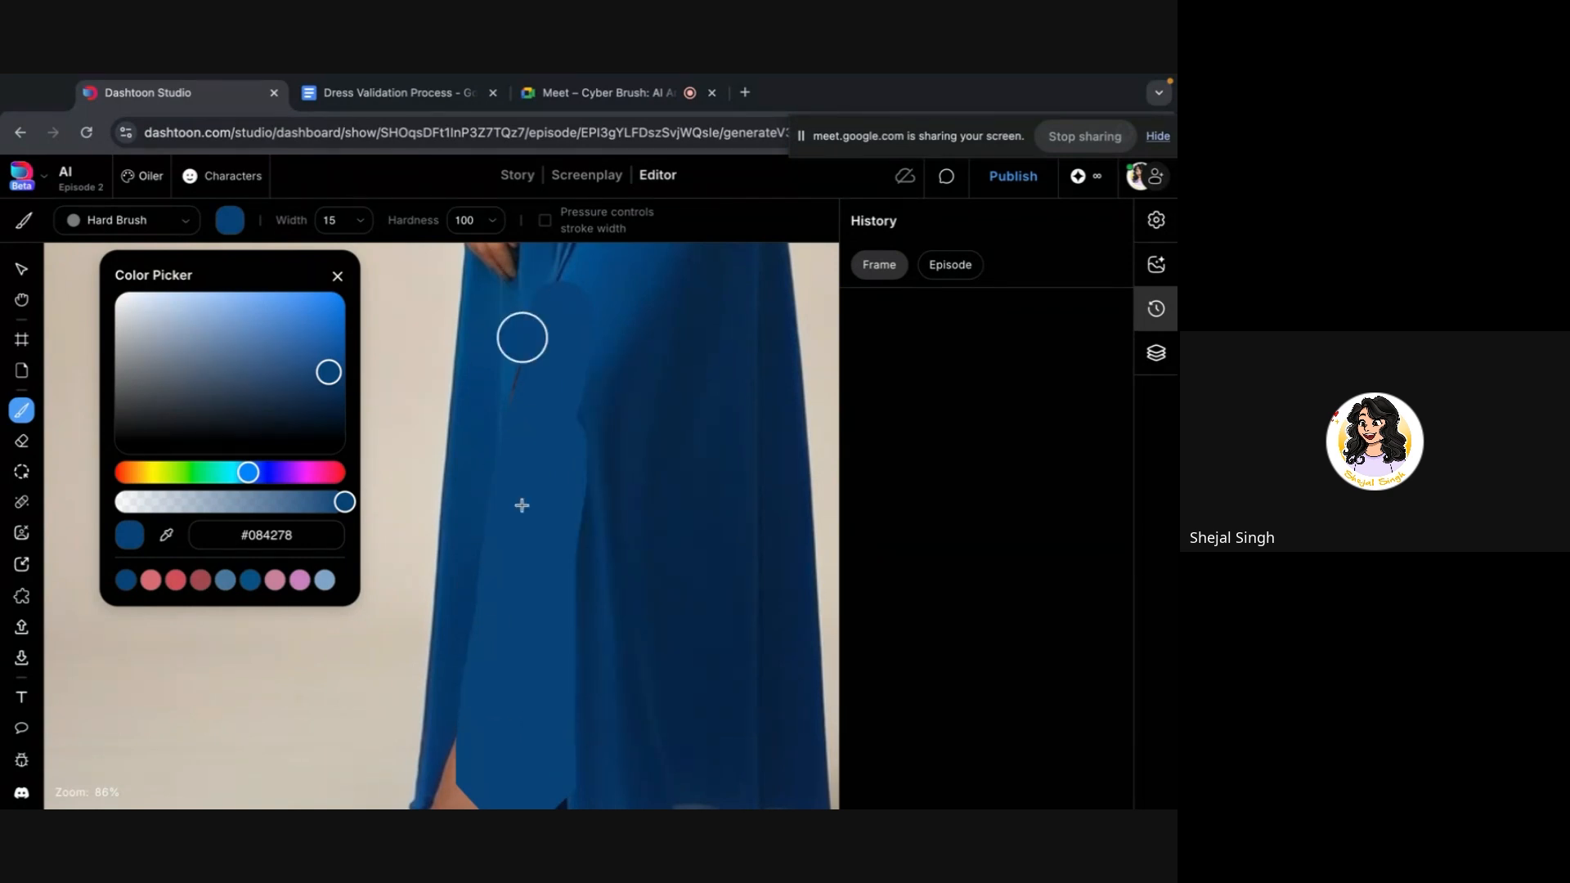
Stop painting and move the green mask back over the figure in the 1410 x 1920 frame
scroll(493, 441, down, 3)
scroll(493, 441, down, 2)
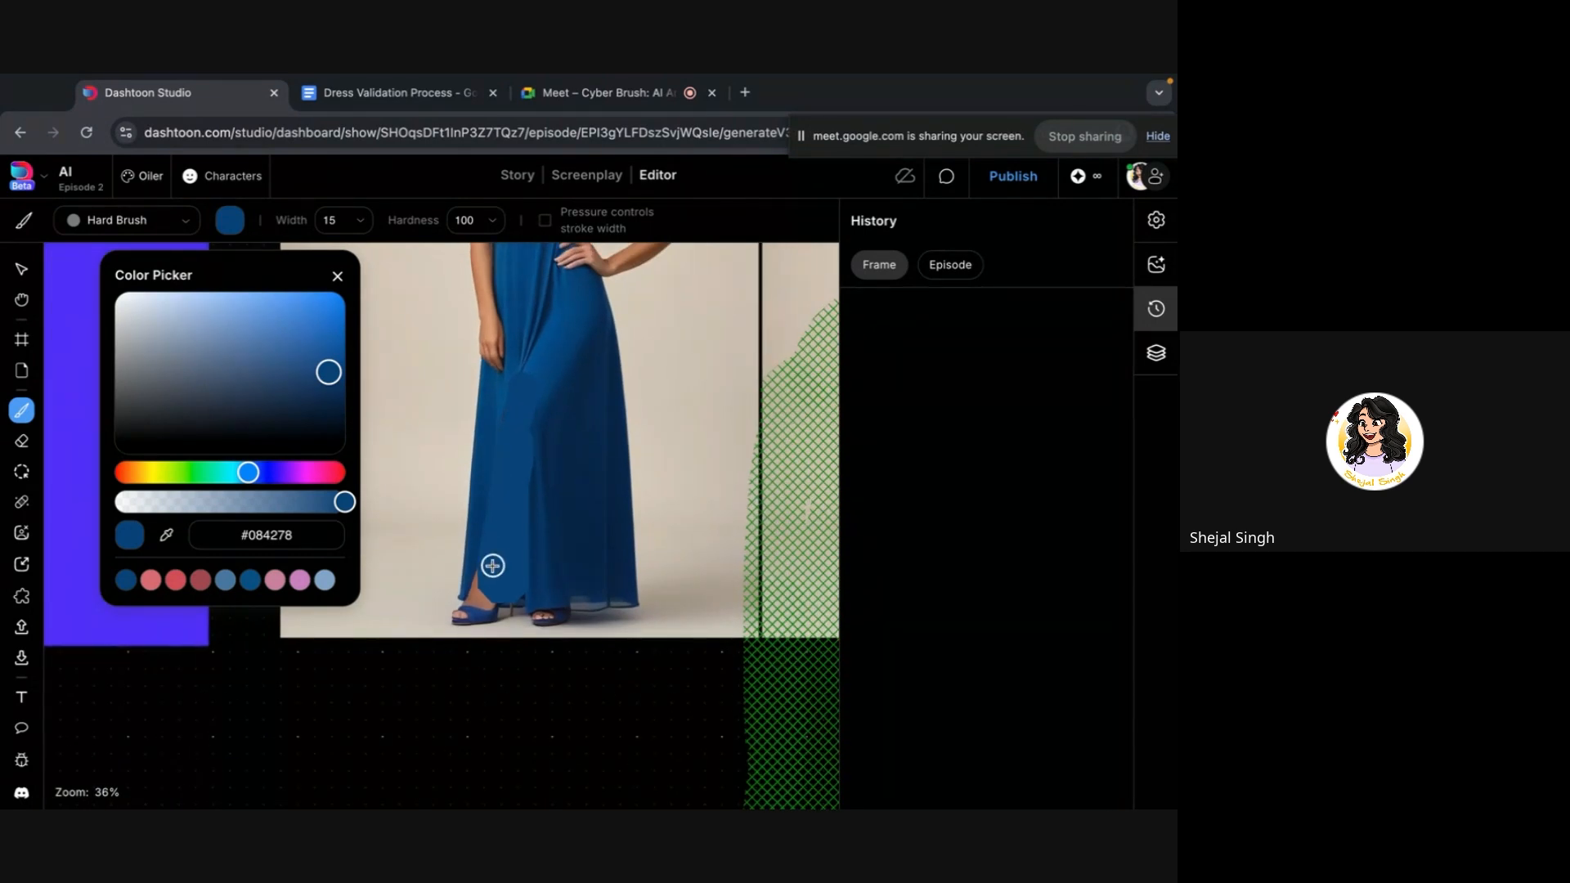
click(337, 276)
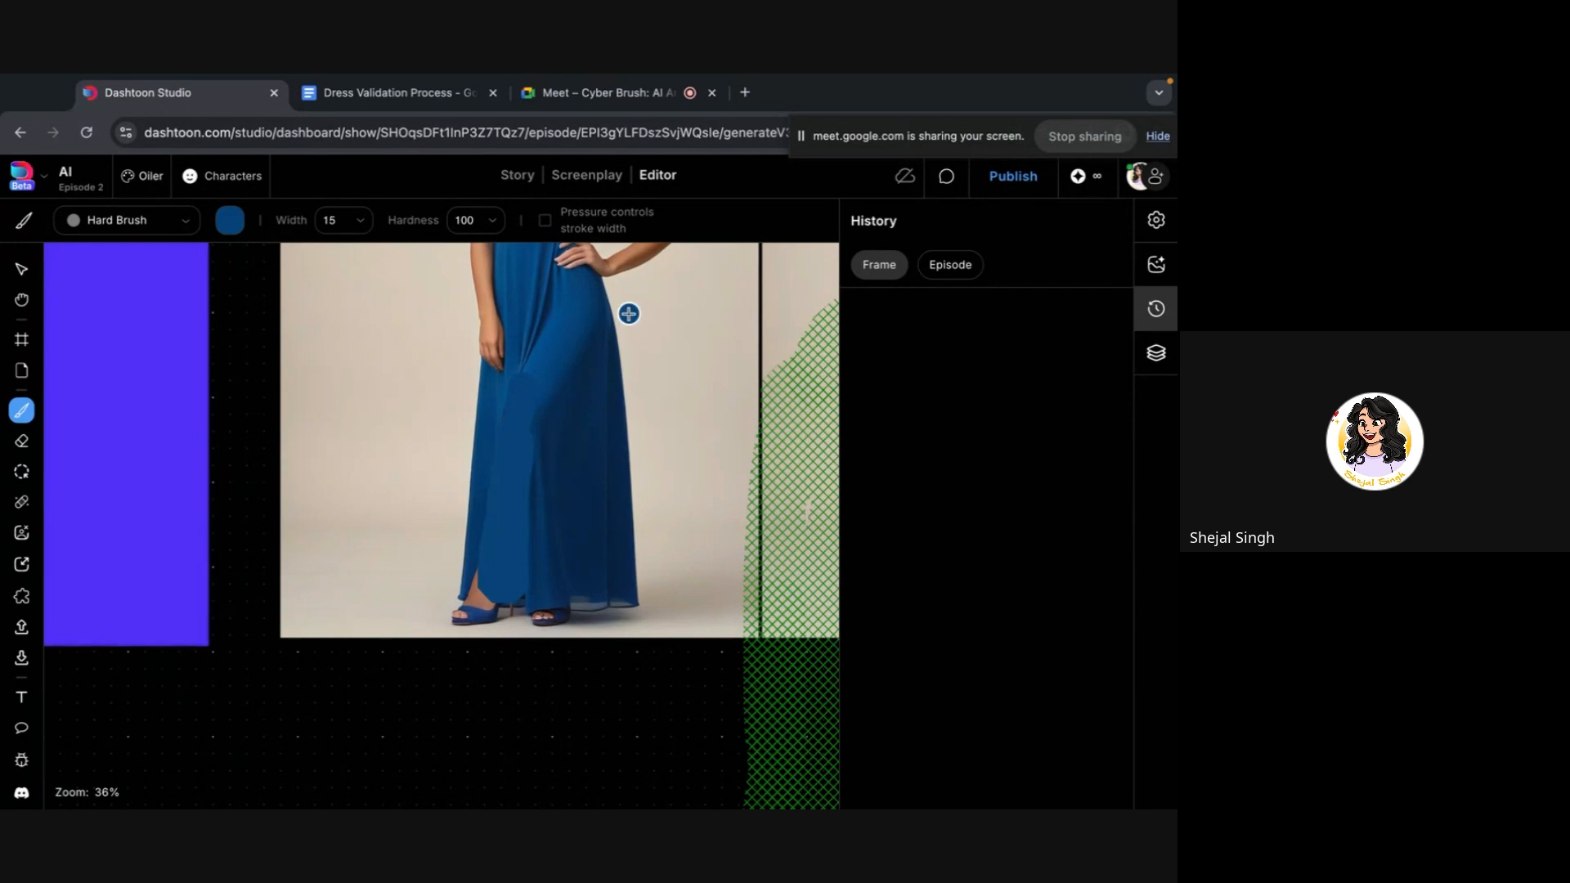
scroll(645, 295, down, 1)
scroll(523, 462, down, 3)
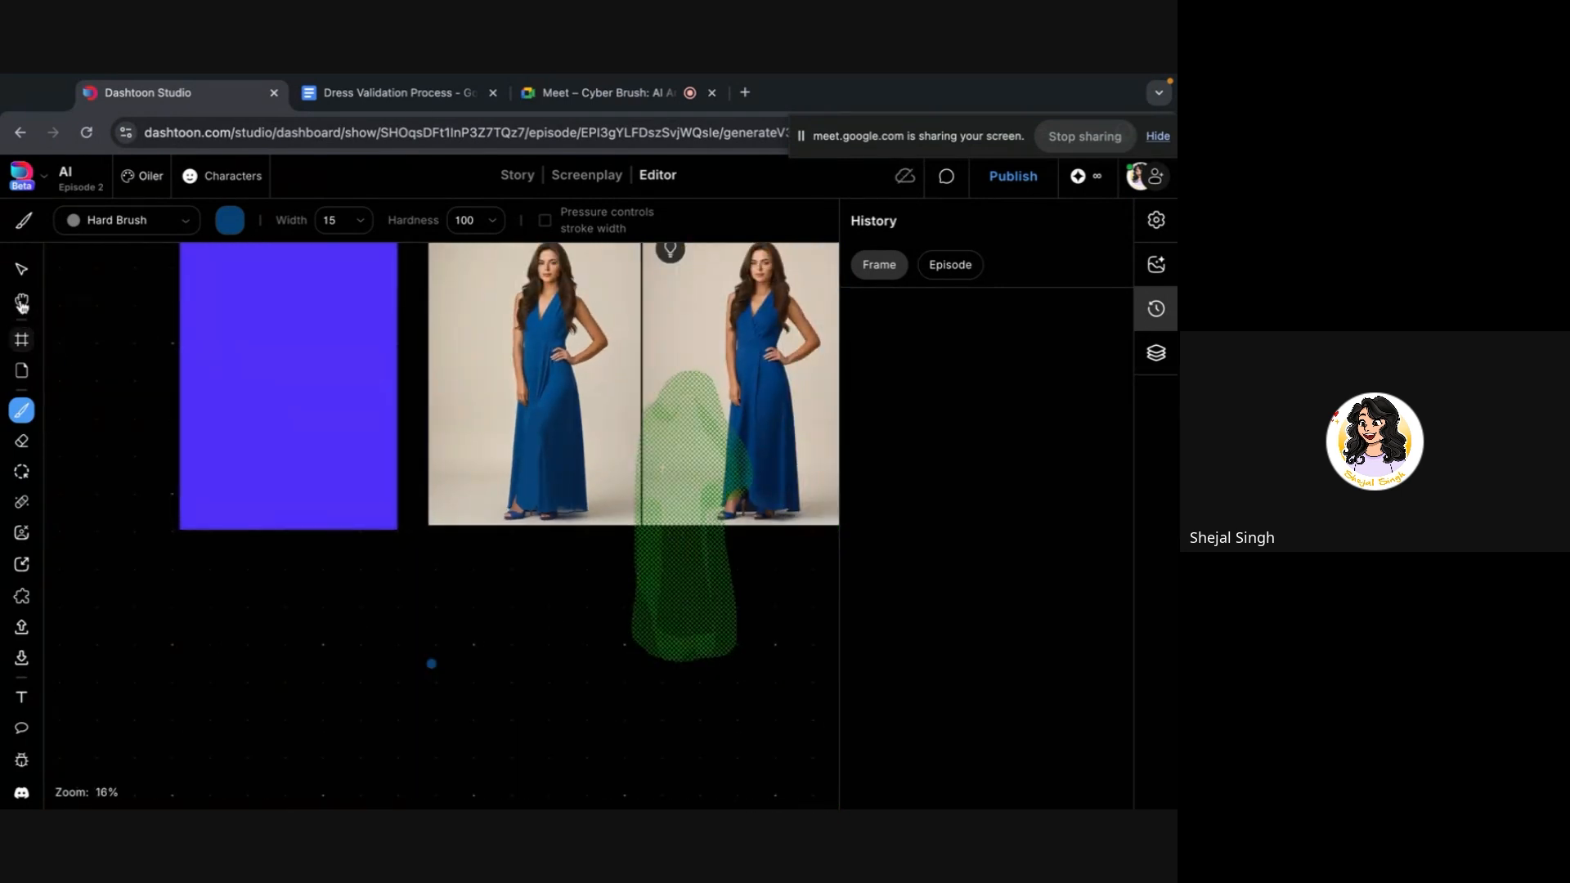
click(21, 269)
click(473, 684)
scroll(561, 627, up, 2)
scroll(561, 627, right, 2)
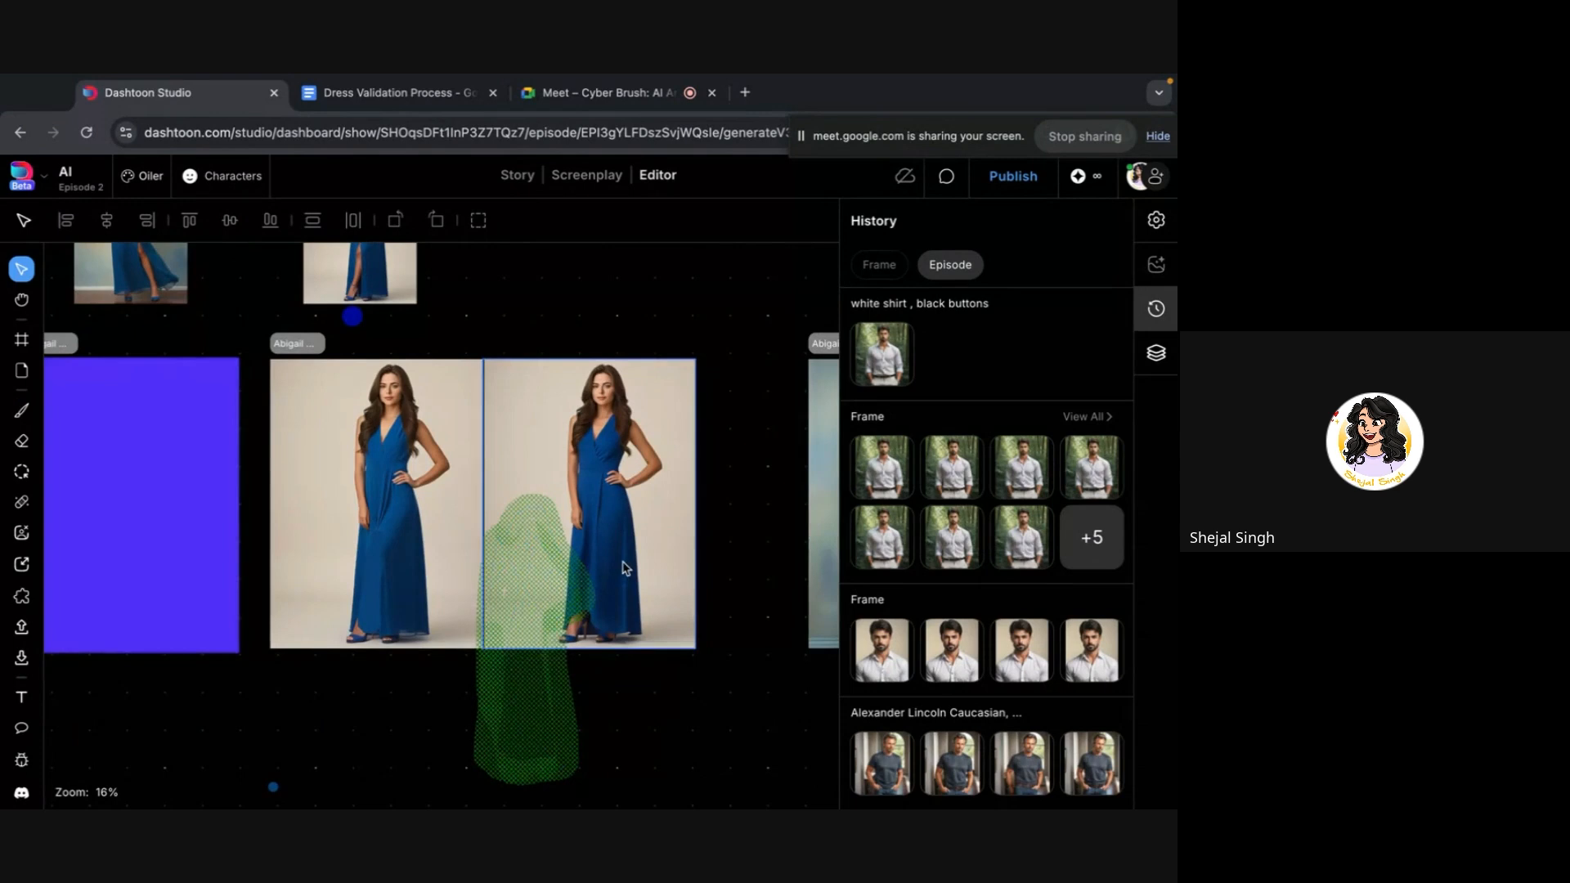
mouse_move(530, 732)
mouse_down()
mouse_move(440, 593)
mouse_move(411, 609)
mouse_up()
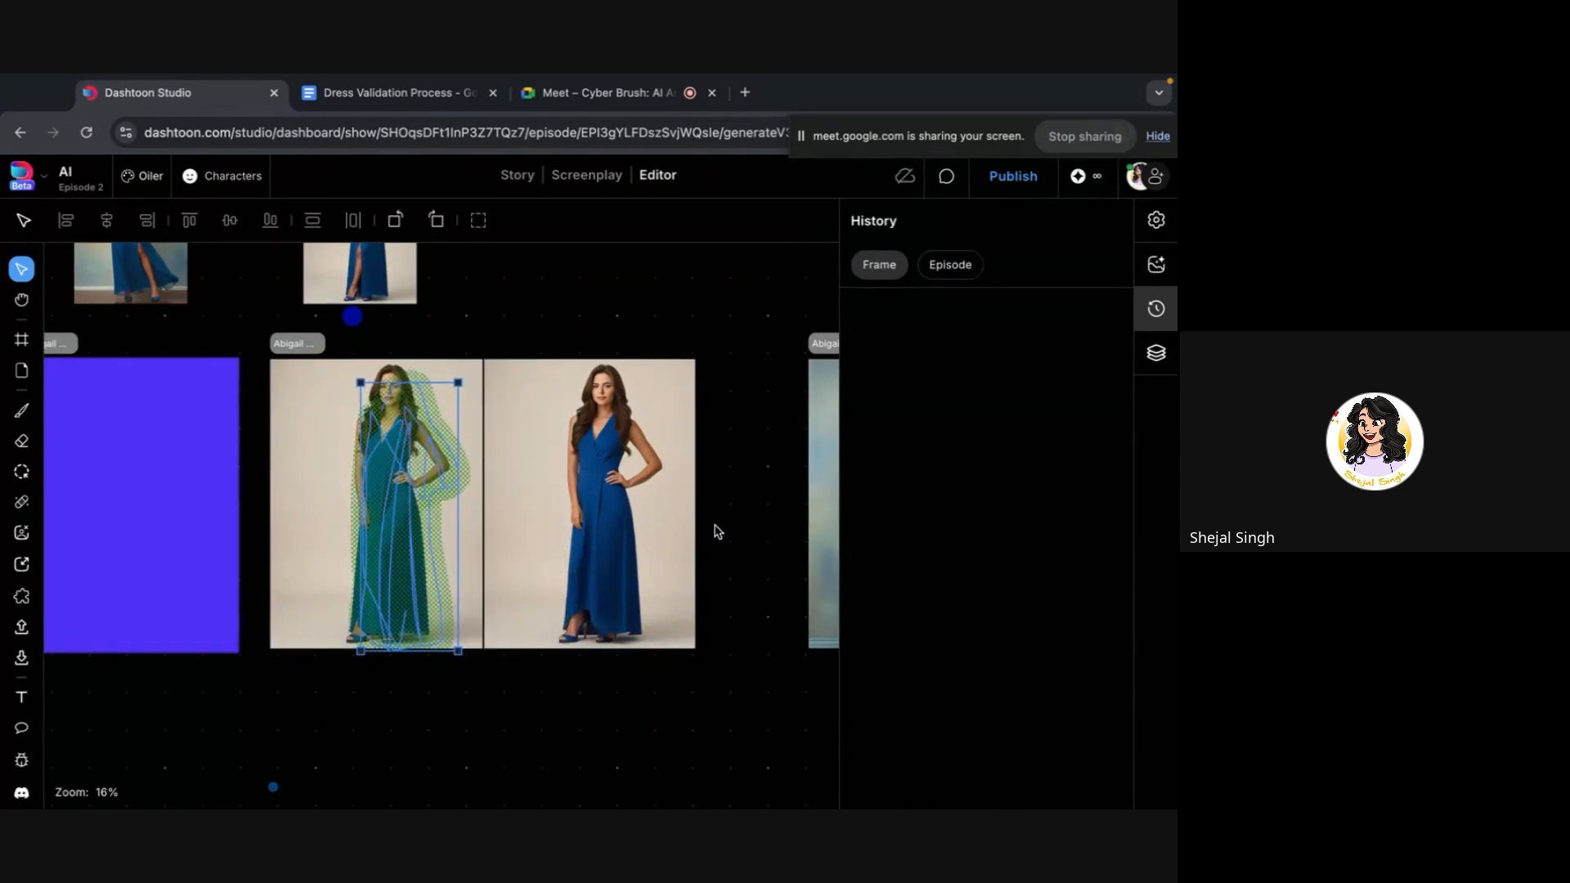
Compare the finished beige-background gown image with the 1424 x 1940 frame's Magic Erase preview
click(627, 642)
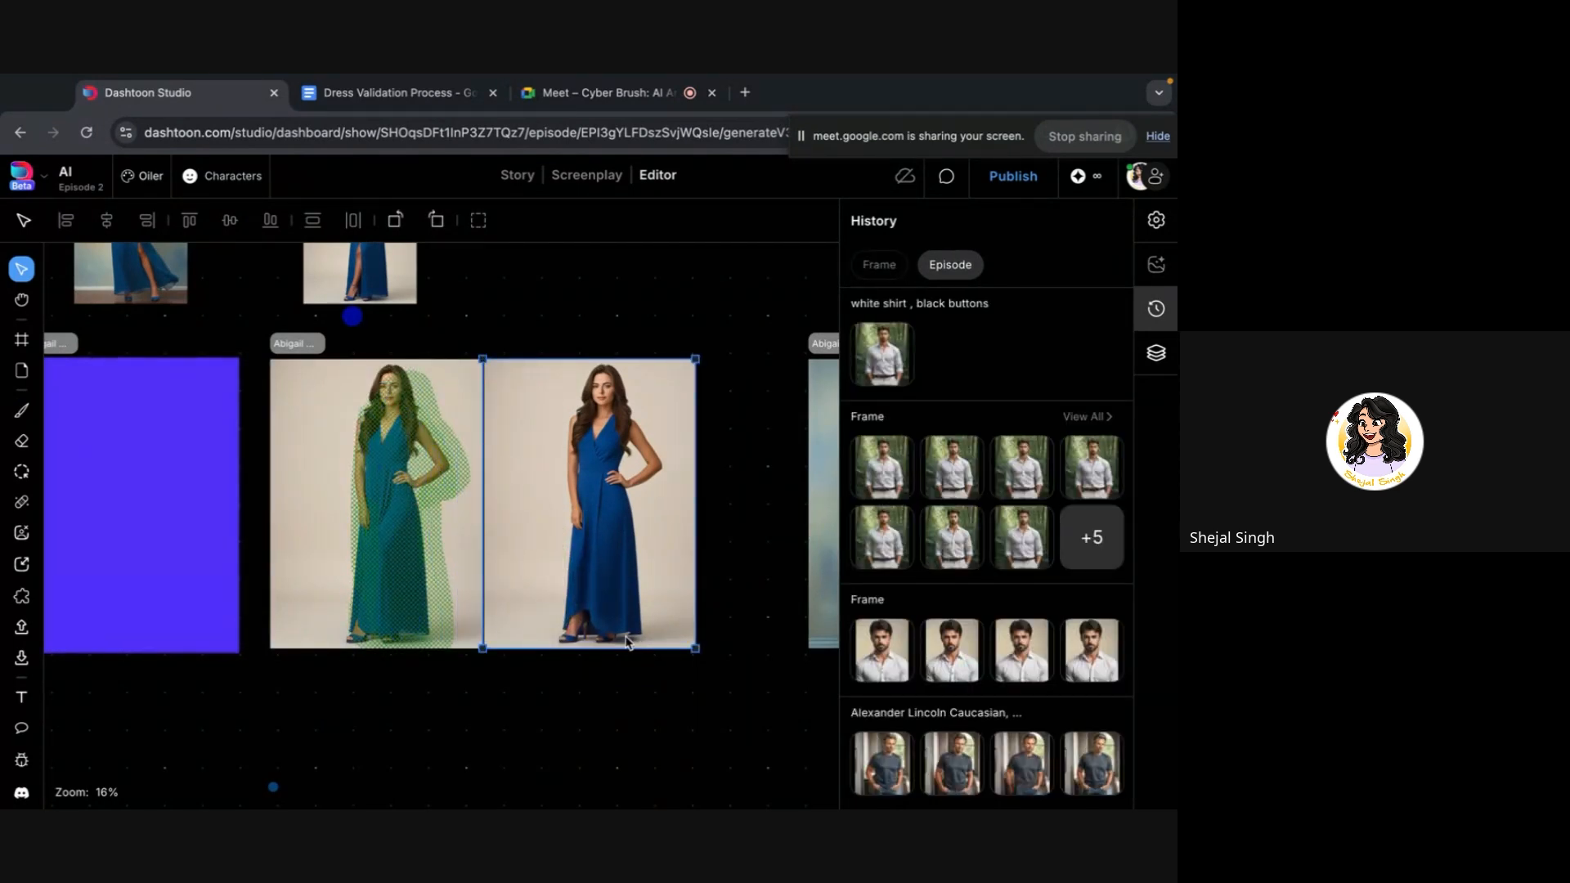
scroll(629, 643, down, 1)
click(215, 428)
scroll(215, 428, up, 2)
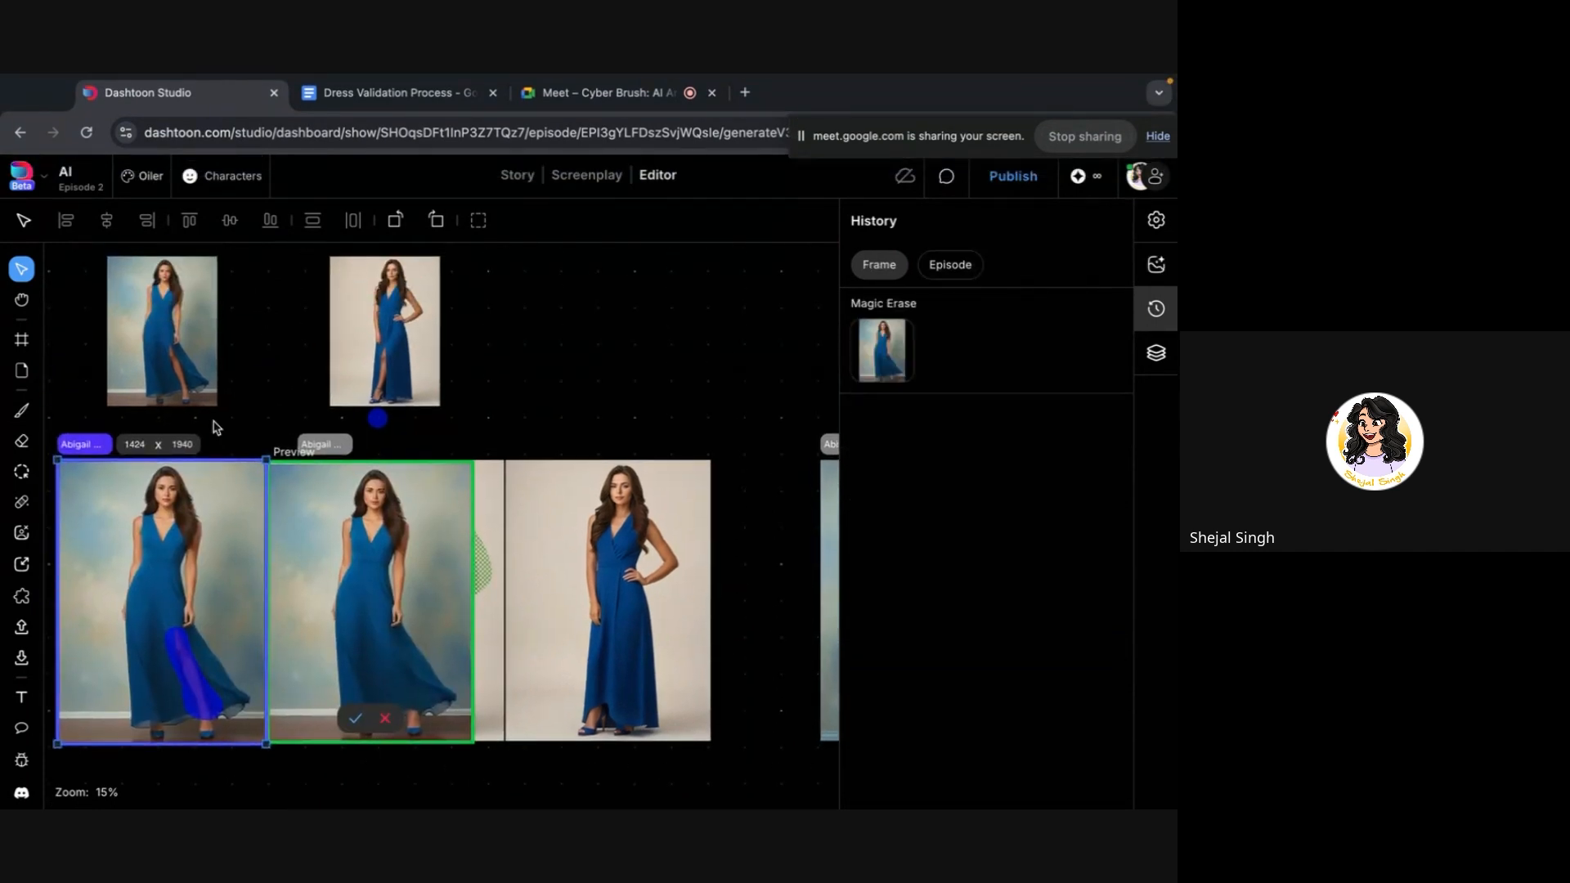
Review the Text2Image gown results of the 1464 x 1851 frame and enlarge the second image in the lower history batch
scroll(421, 552, up, 1)
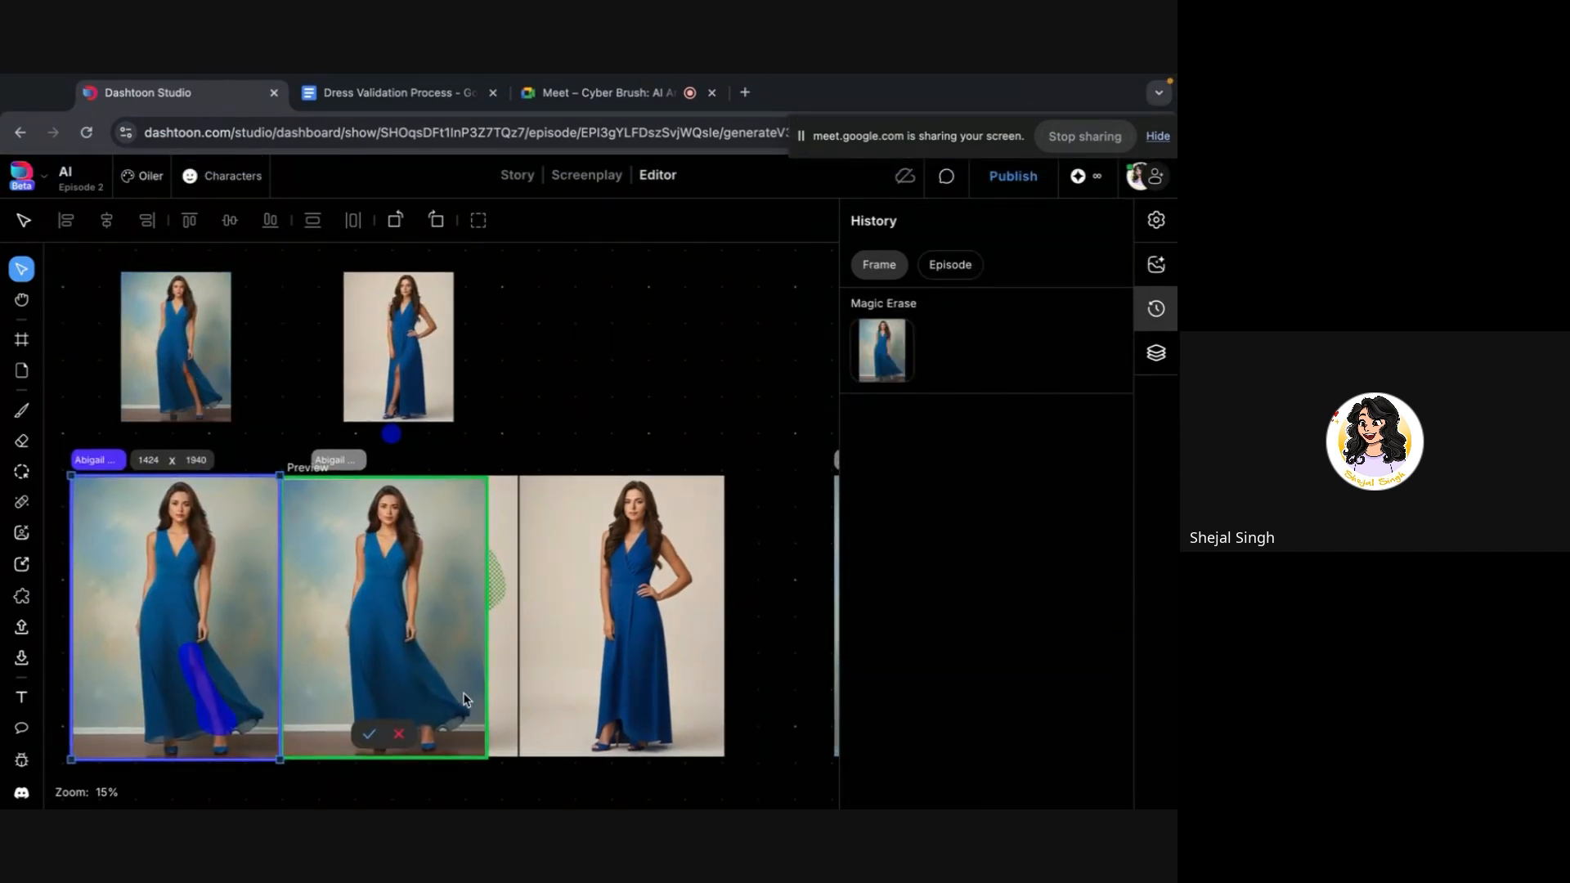
click(409, 357)
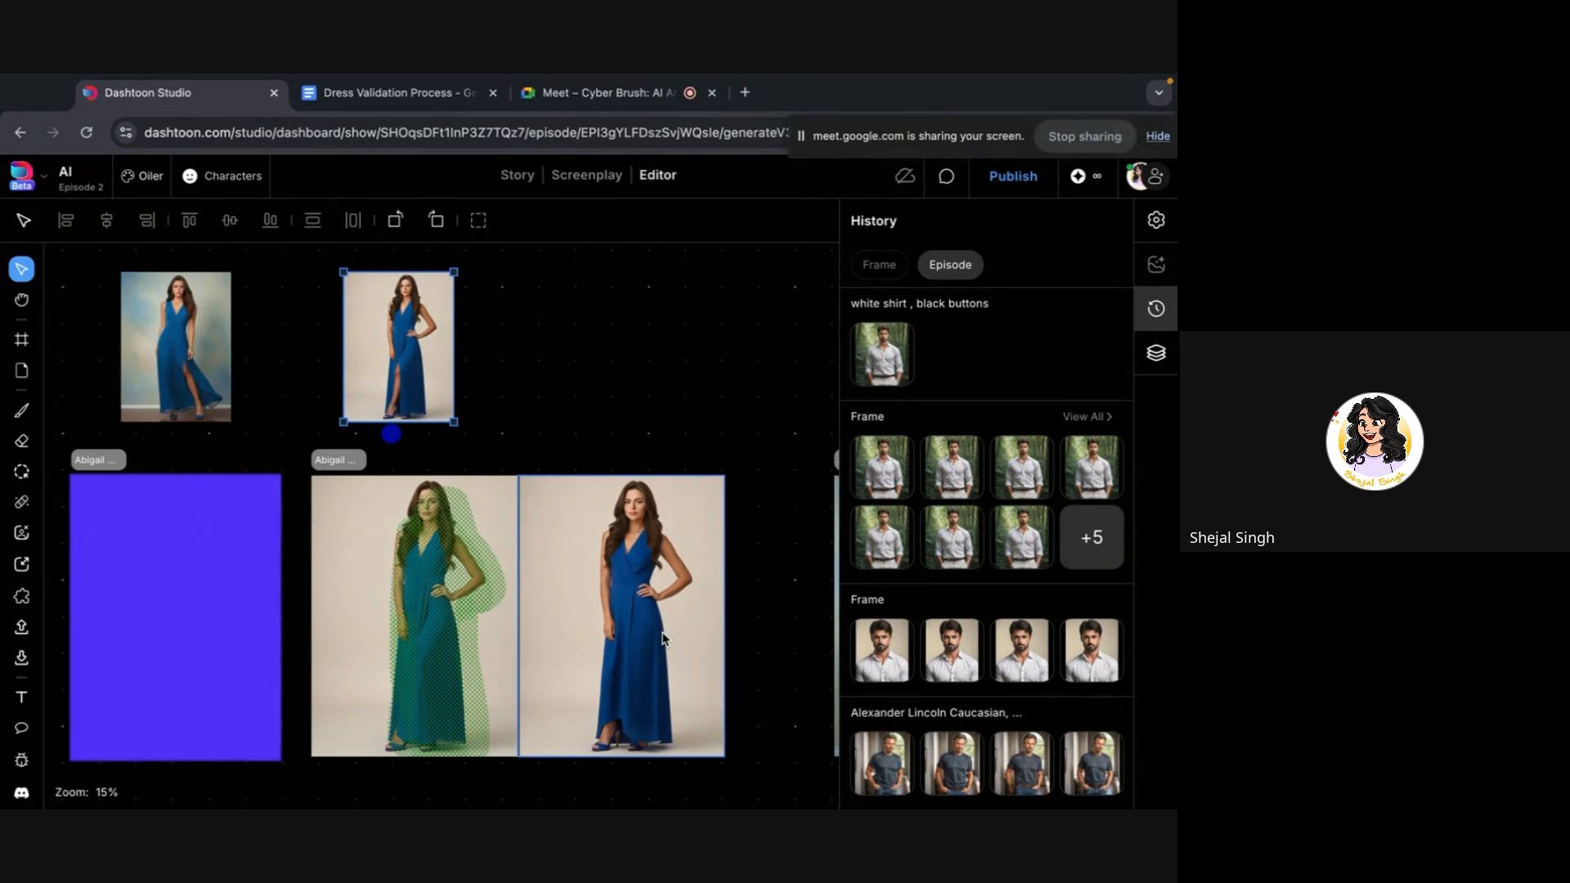
scroll(553, 449, up, 6)
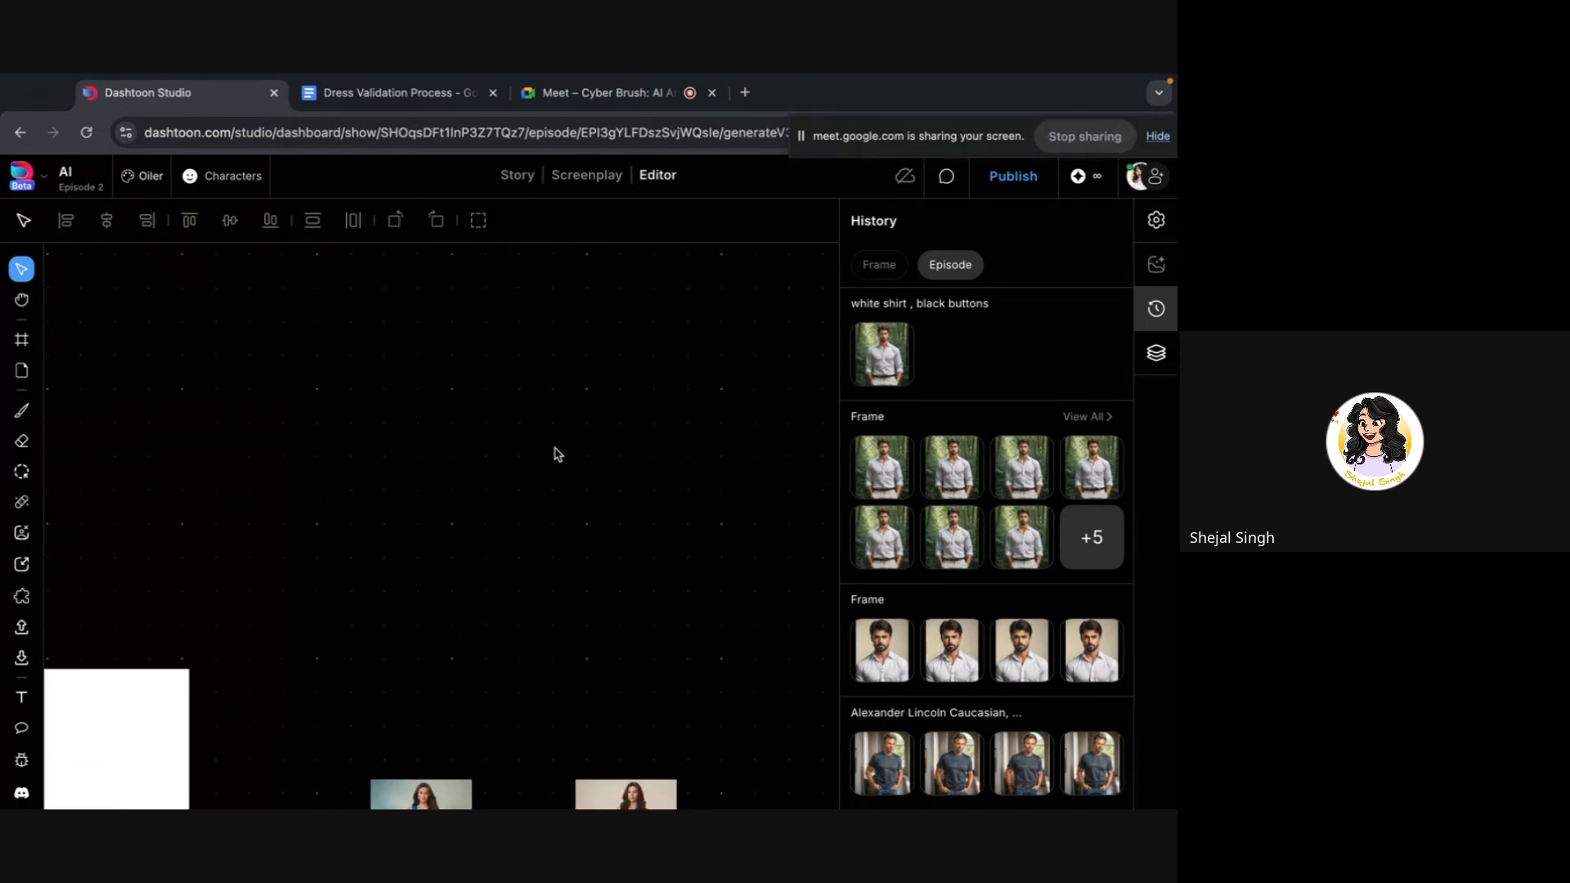
scroll(368, 603, down, 10)
click(771, 558)
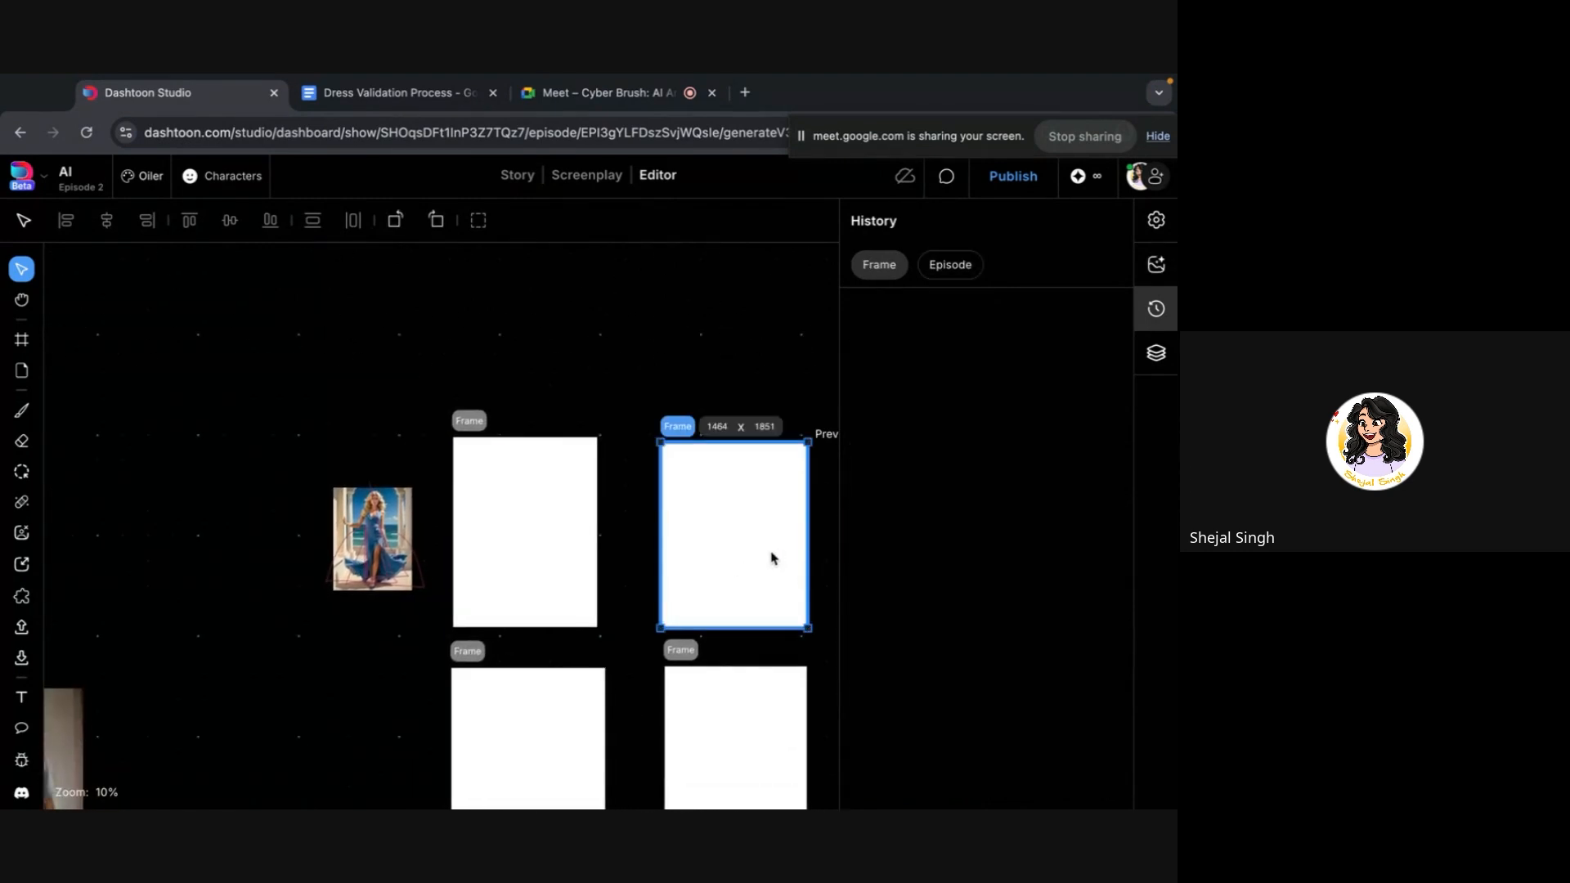
scroll(771, 558, right, 4)
scroll(557, 543, up, 4)
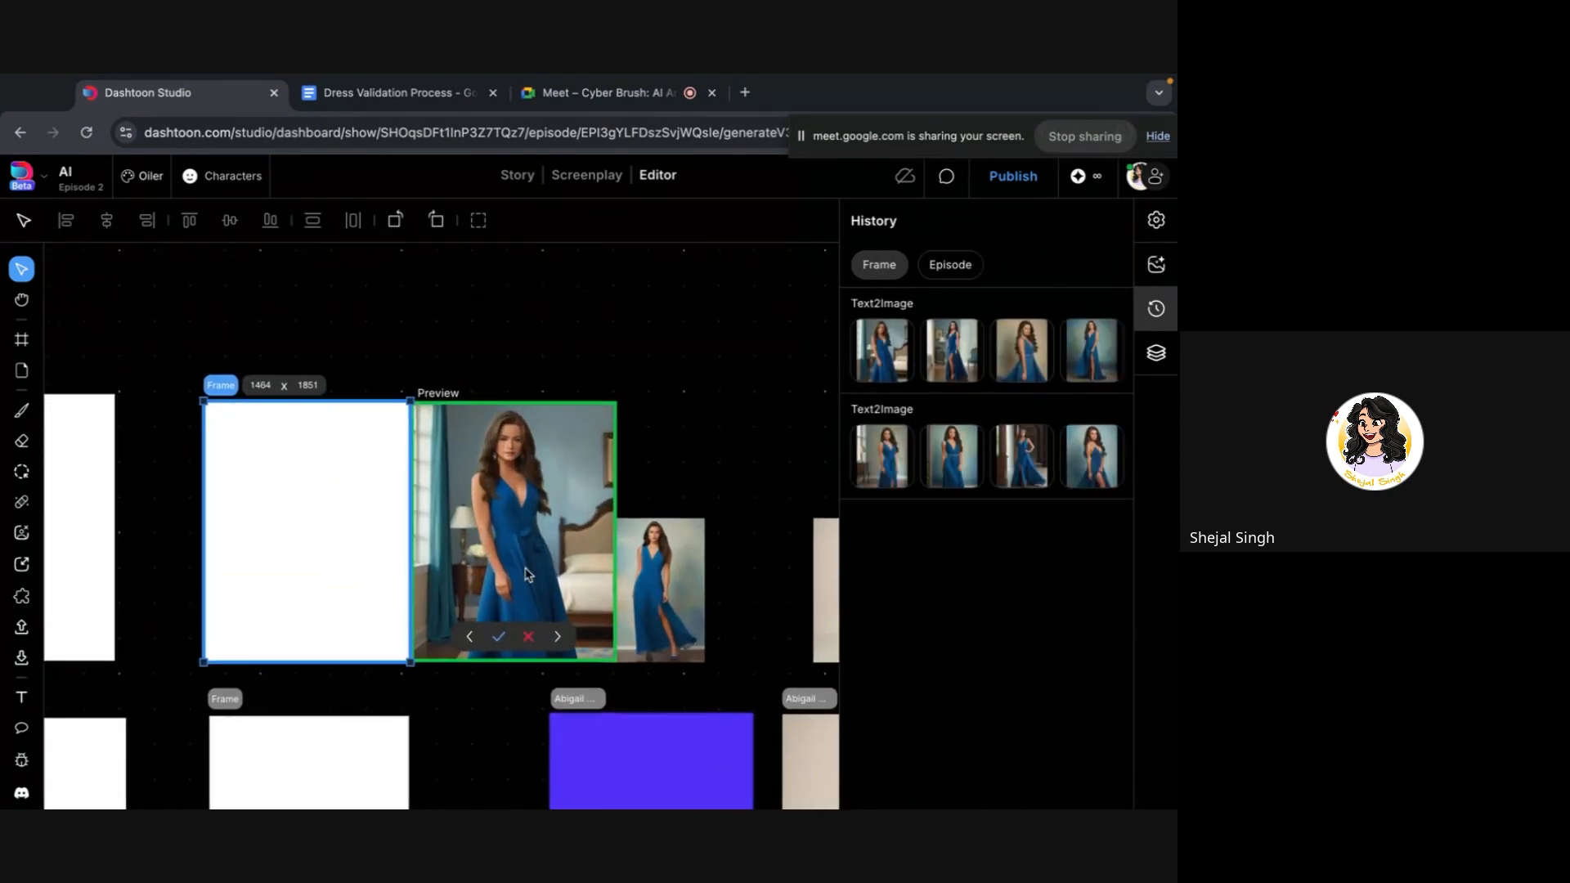
scroll(525, 575, up, 2)
scroll(525, 574, up, 4)
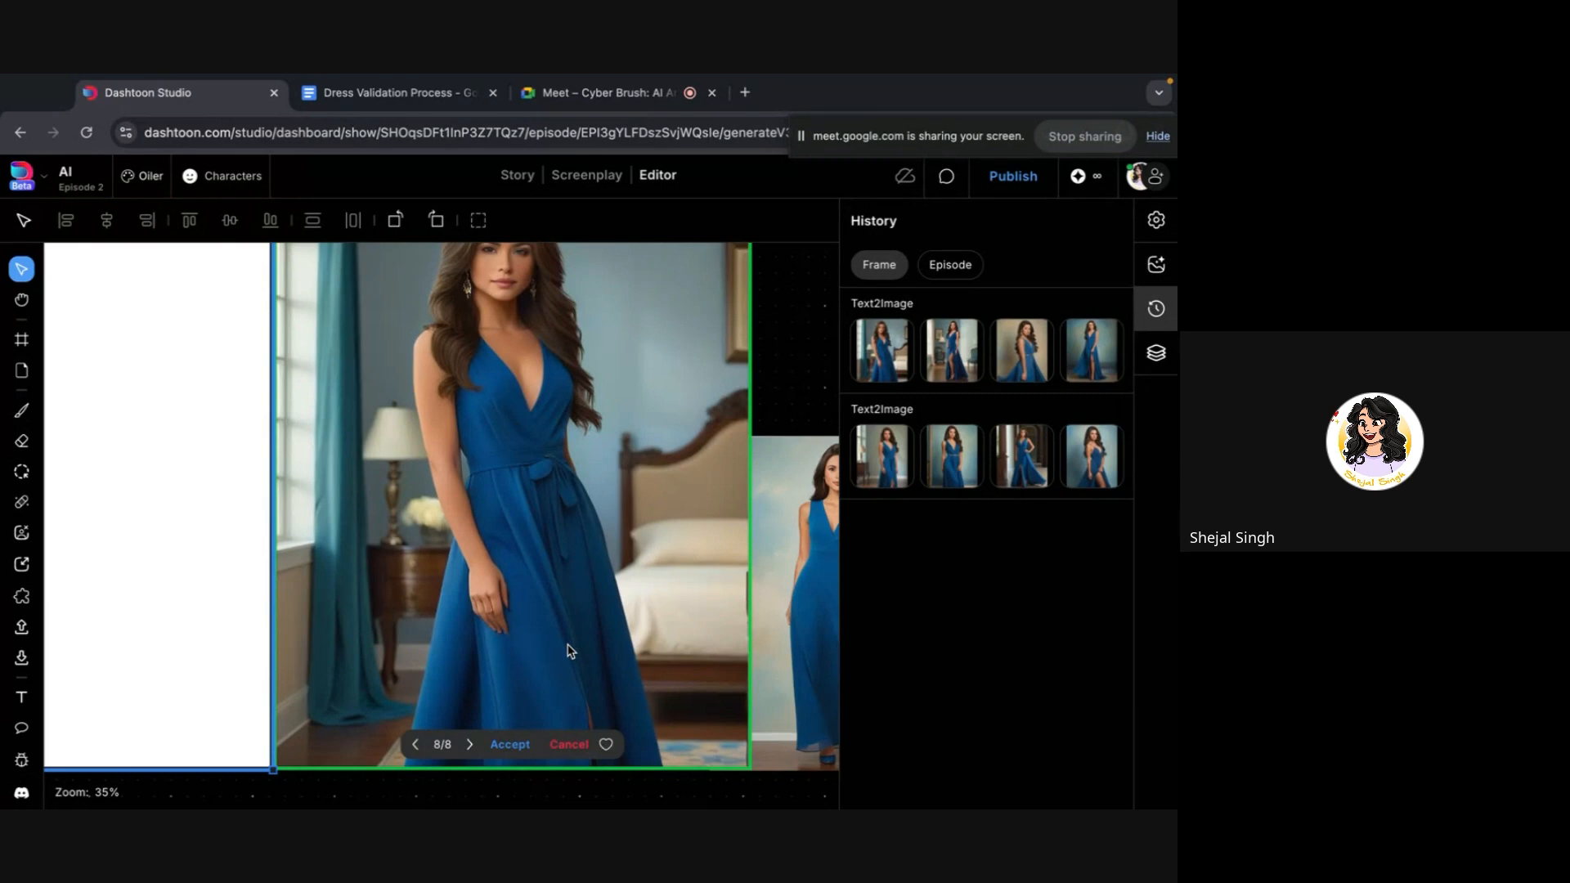
click(963, 435)
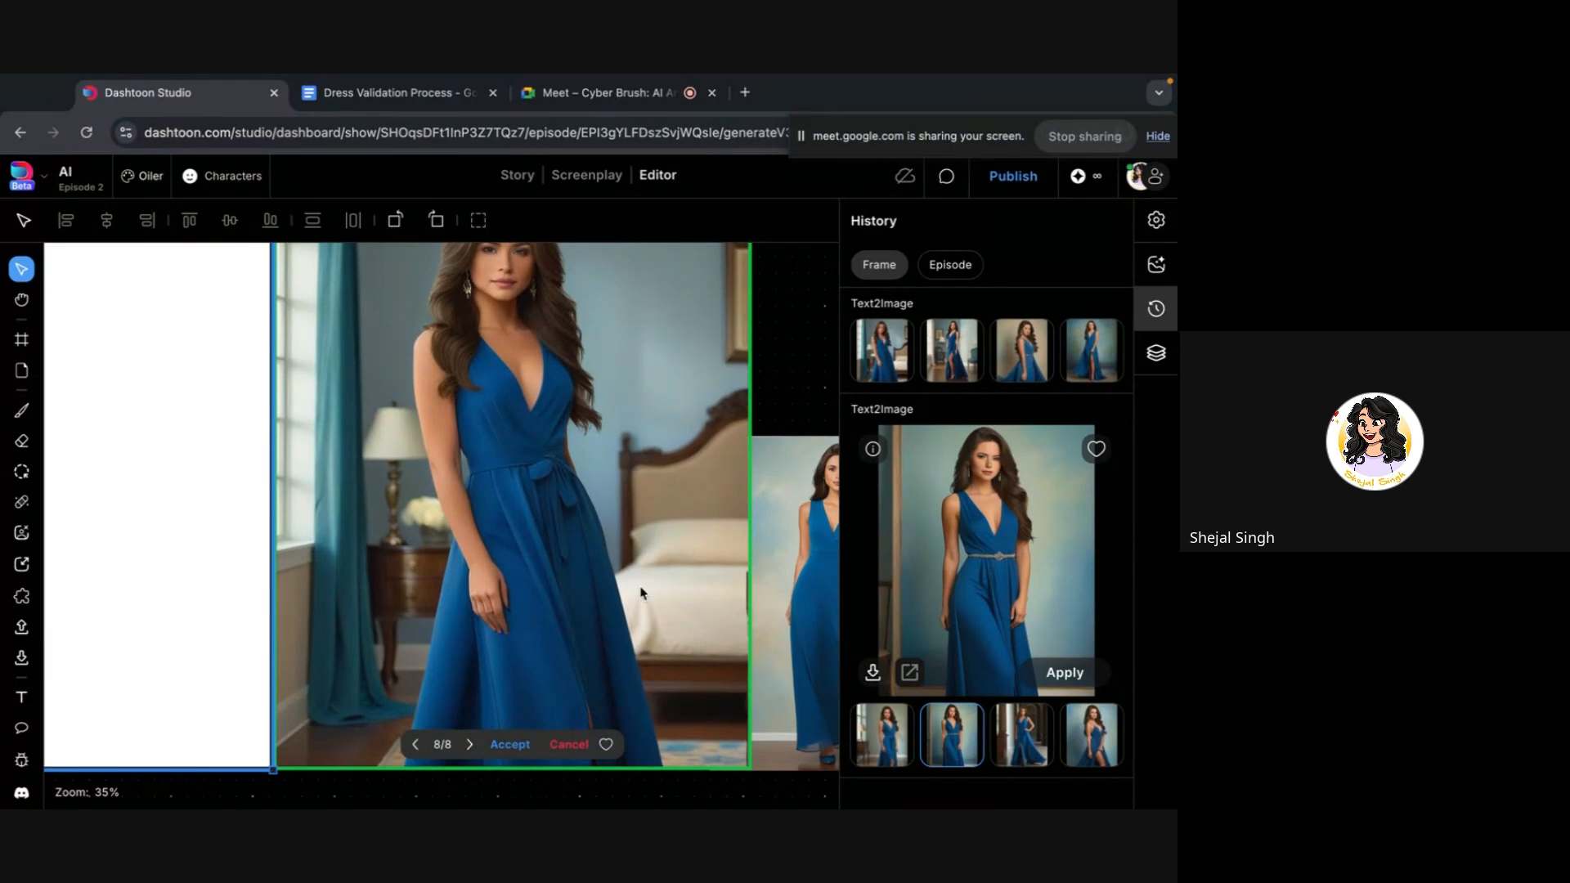
click(792, 327)
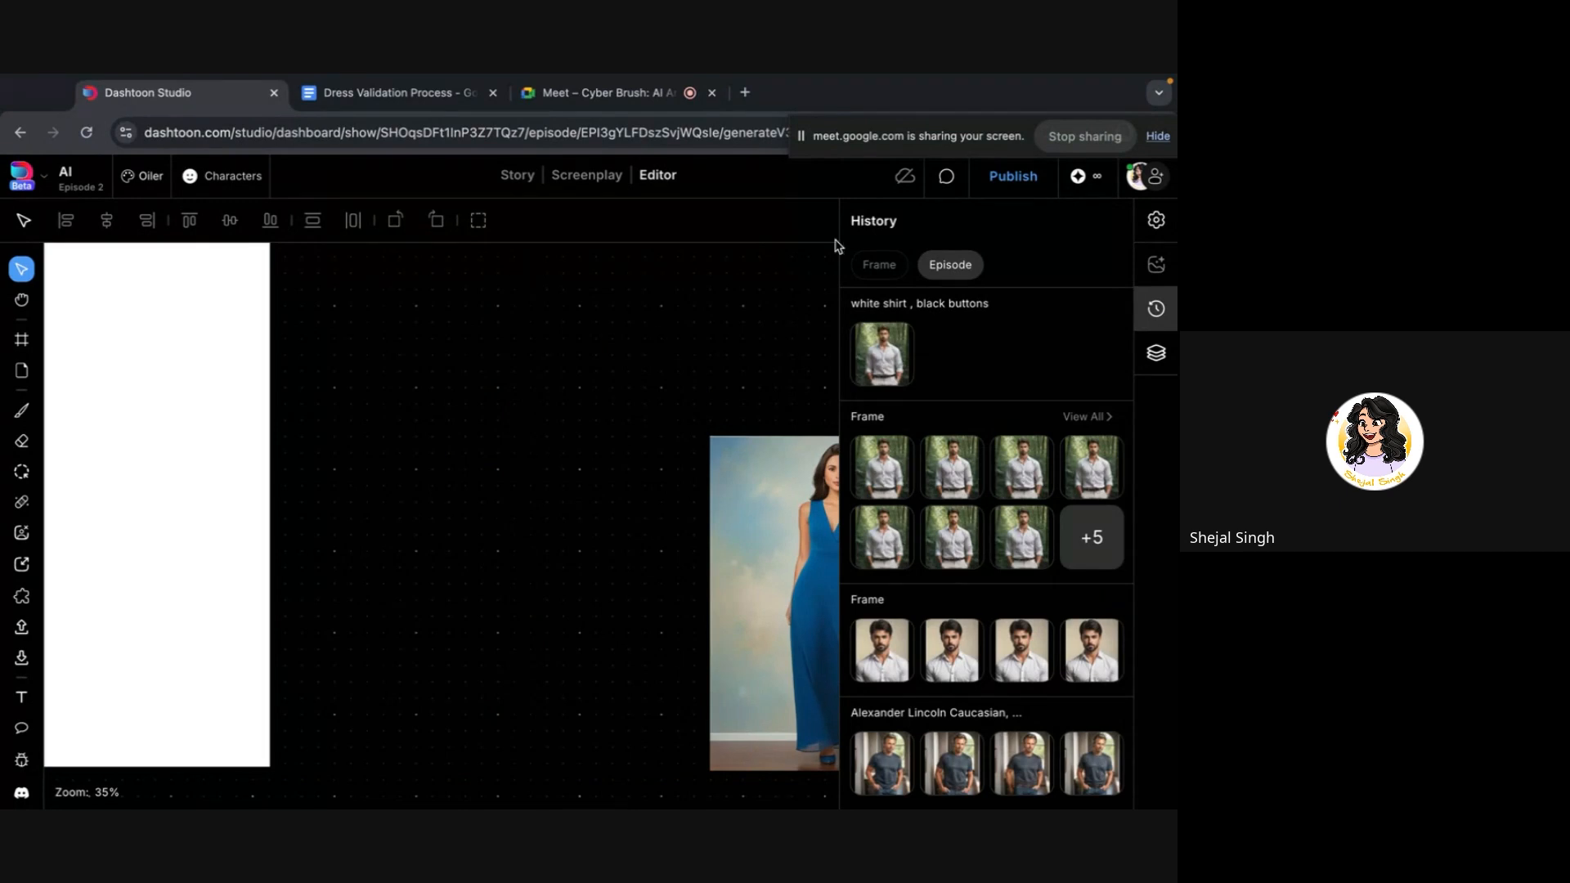
Inspect up close the brush strokes painted over the gown's bodice and skirt in the 1410 x 1920 frame
scroll(556, 712, down, 3)
scroll(659, 652, down, 4)
scroll(659, 652, right, 5)
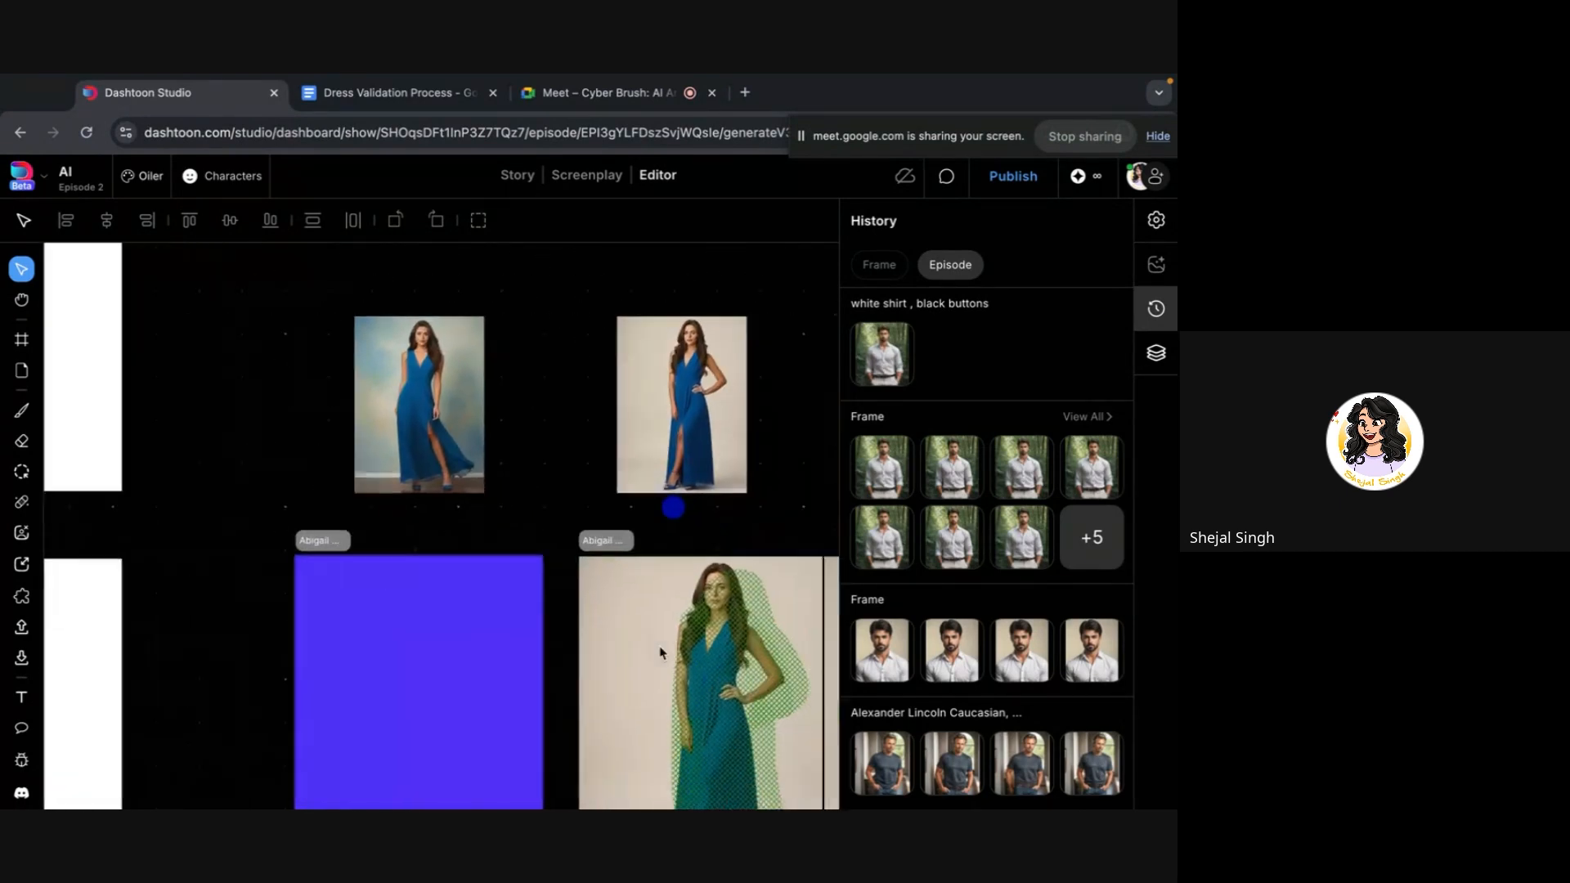
scroll(648, 652, down, 8)
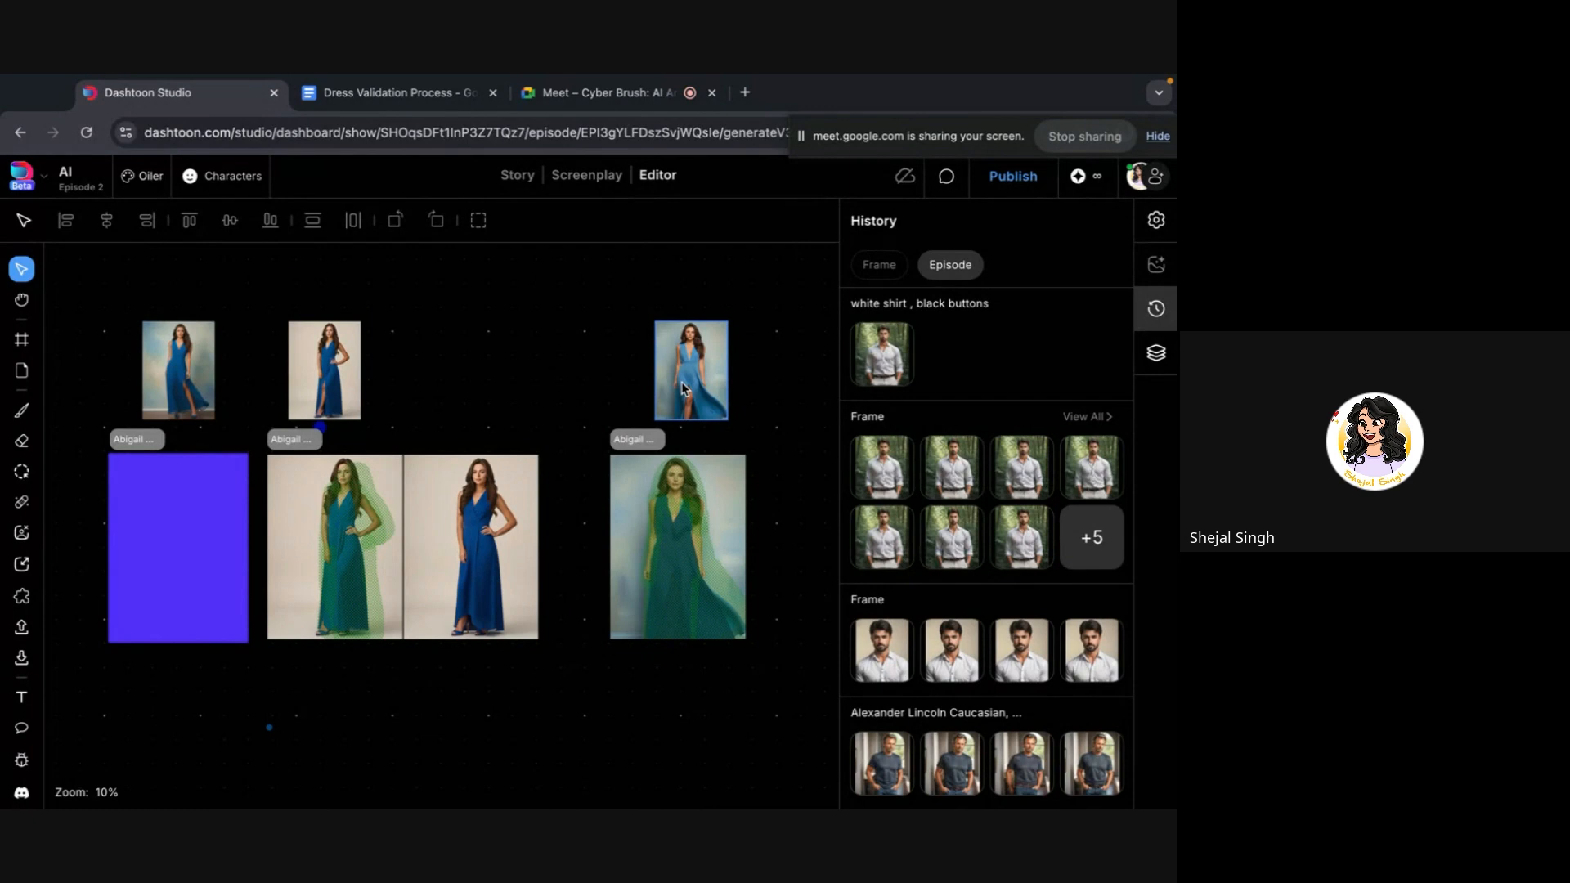
click(692, 386)
scroll(693, 385, up, 3)
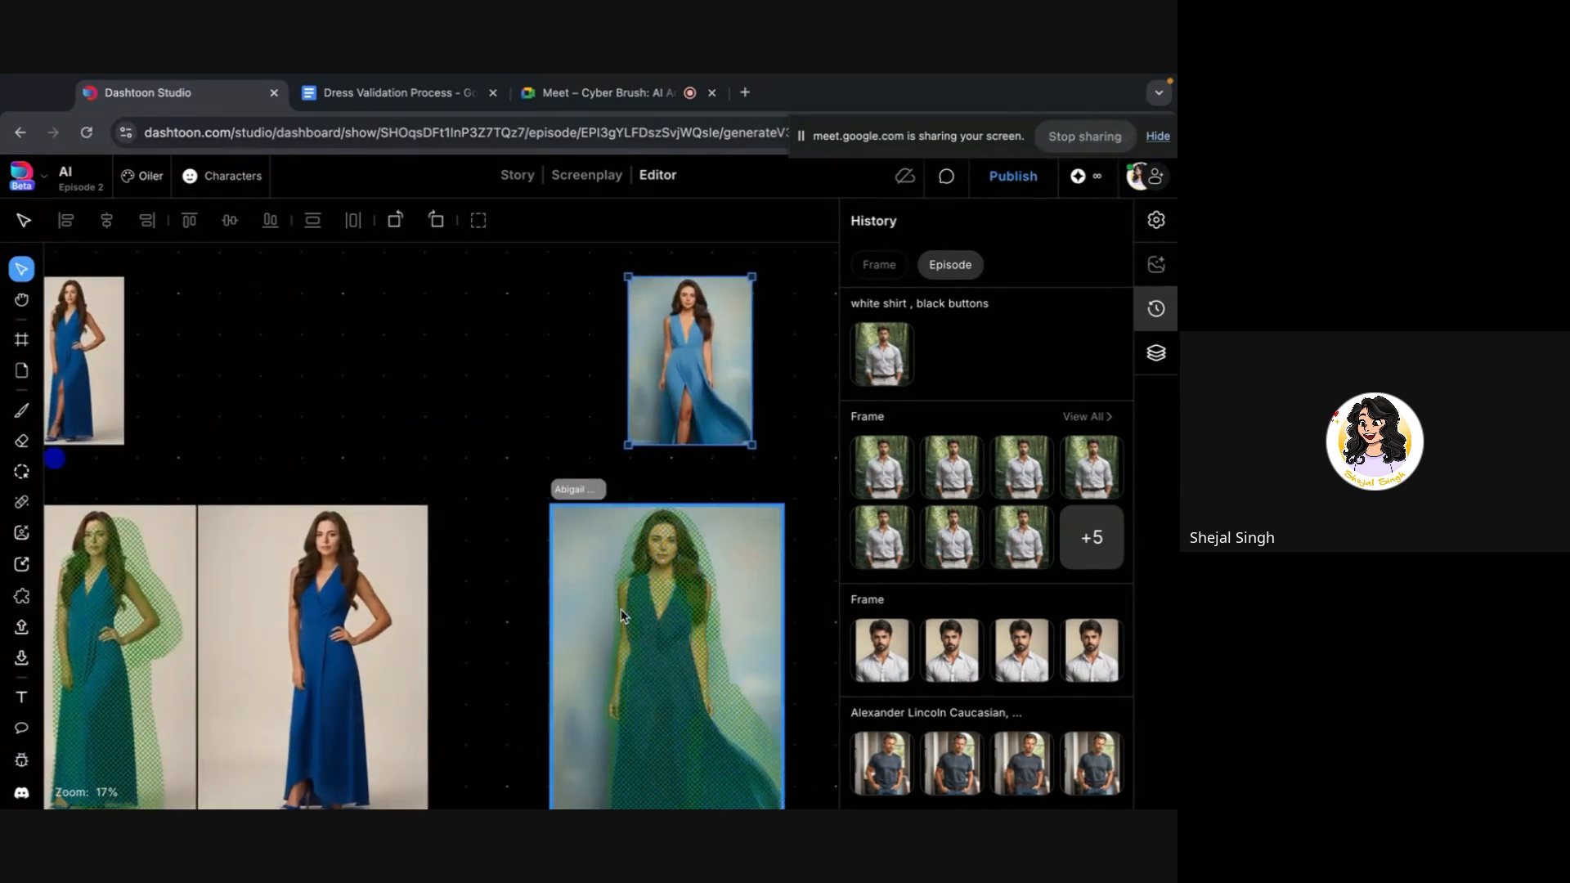
click(635, 577)
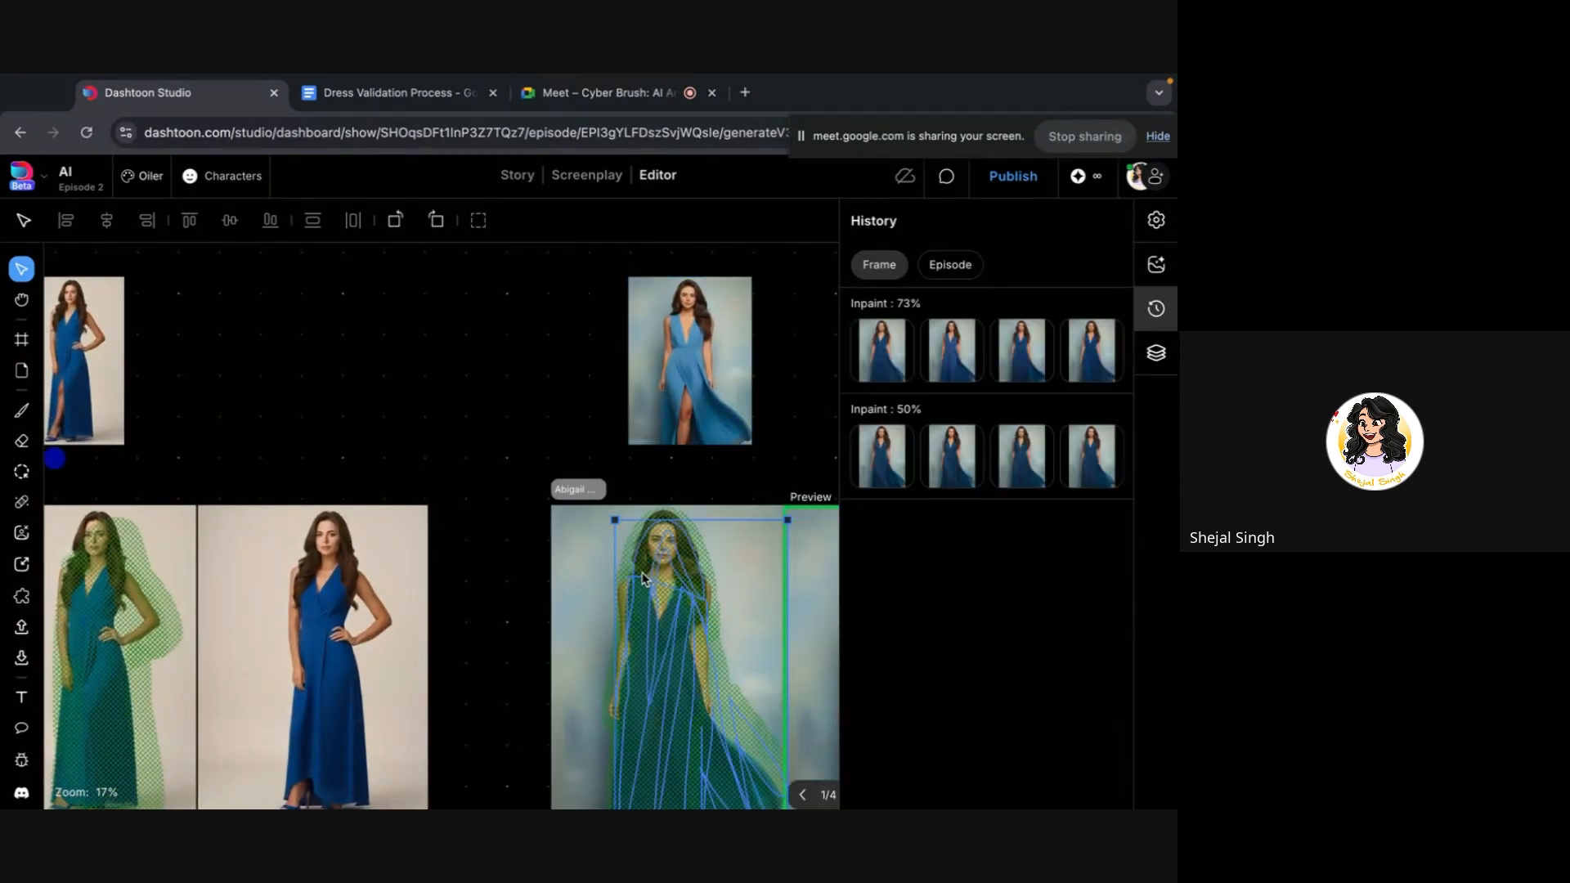
scroll(623, 565, right, 2)
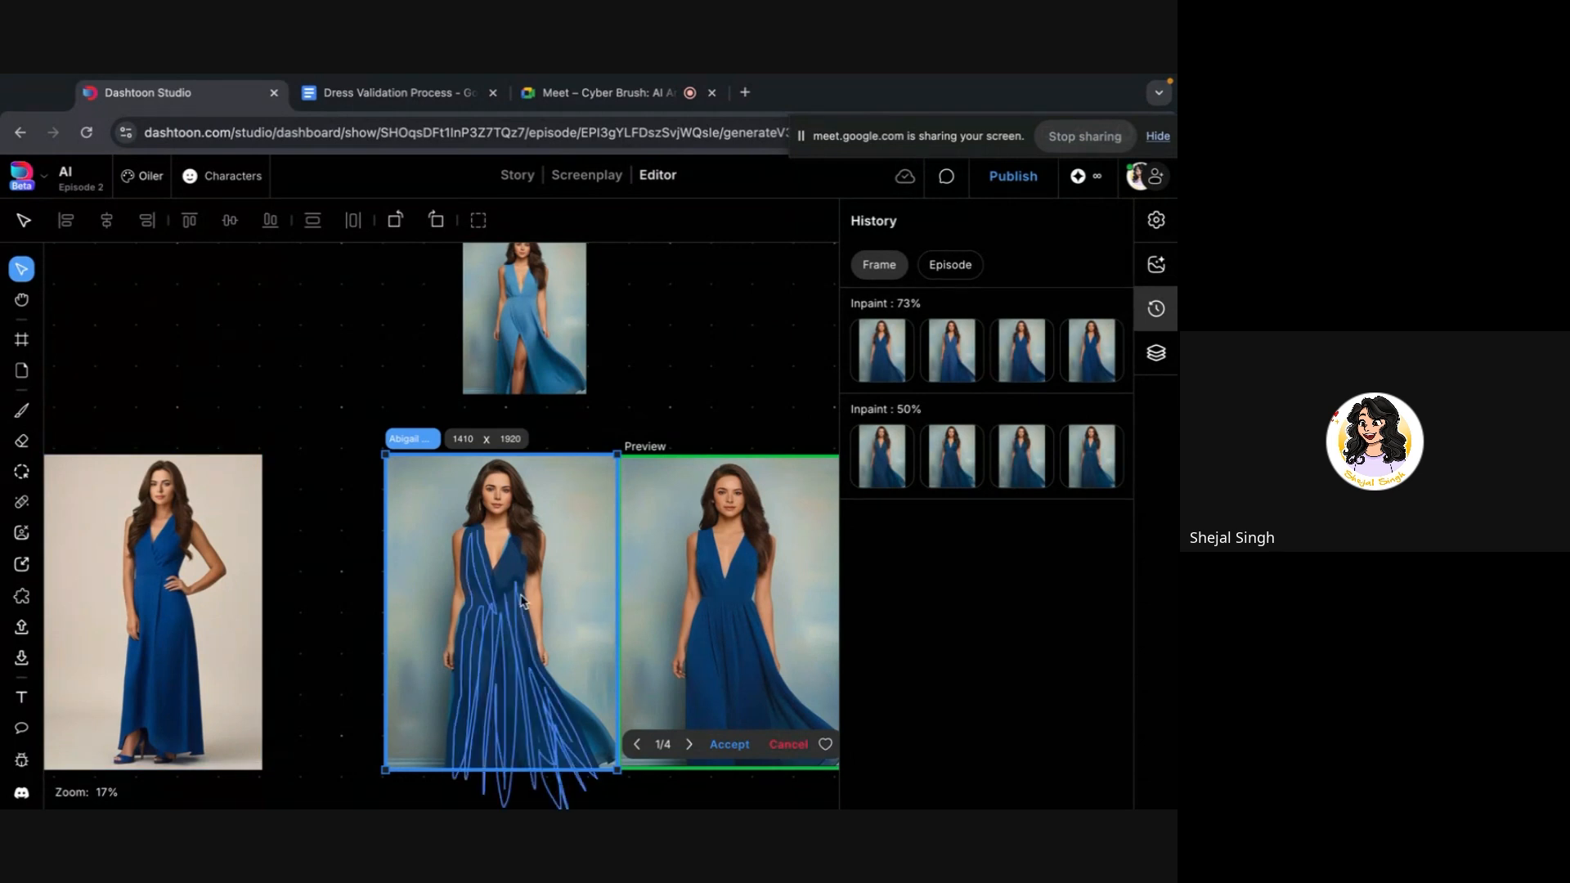
scroll(521, 597, up, 3)
scroll(521, 600, up, 4)
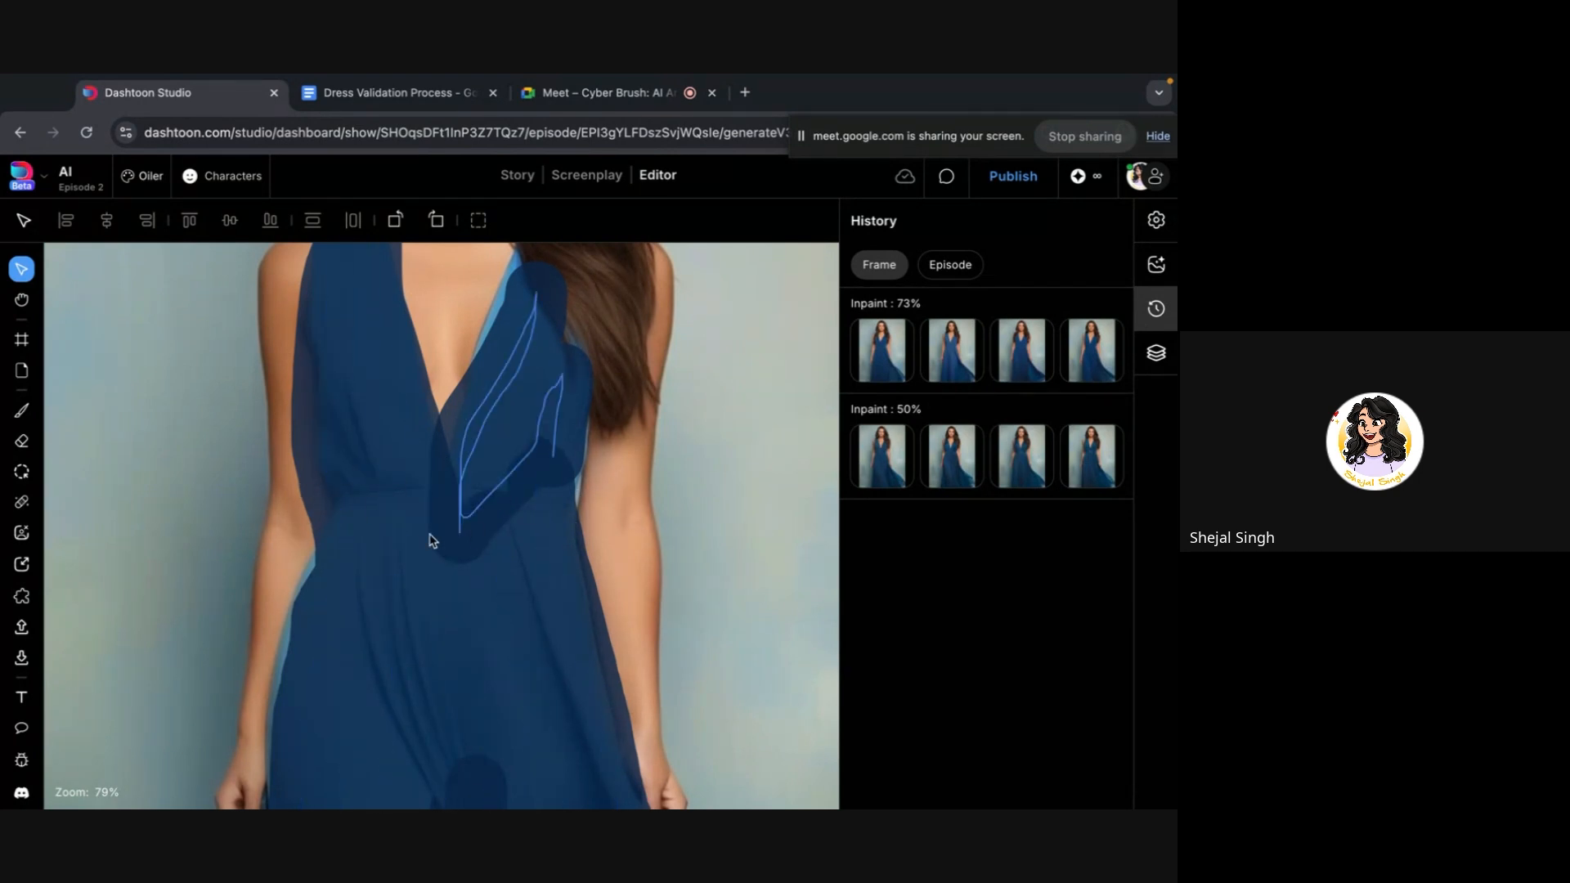
Compare the hand-painted gown in the 1410 x 1920 frame with its 1/4 Inpaint preview
scroll(432, 541, down, 3)
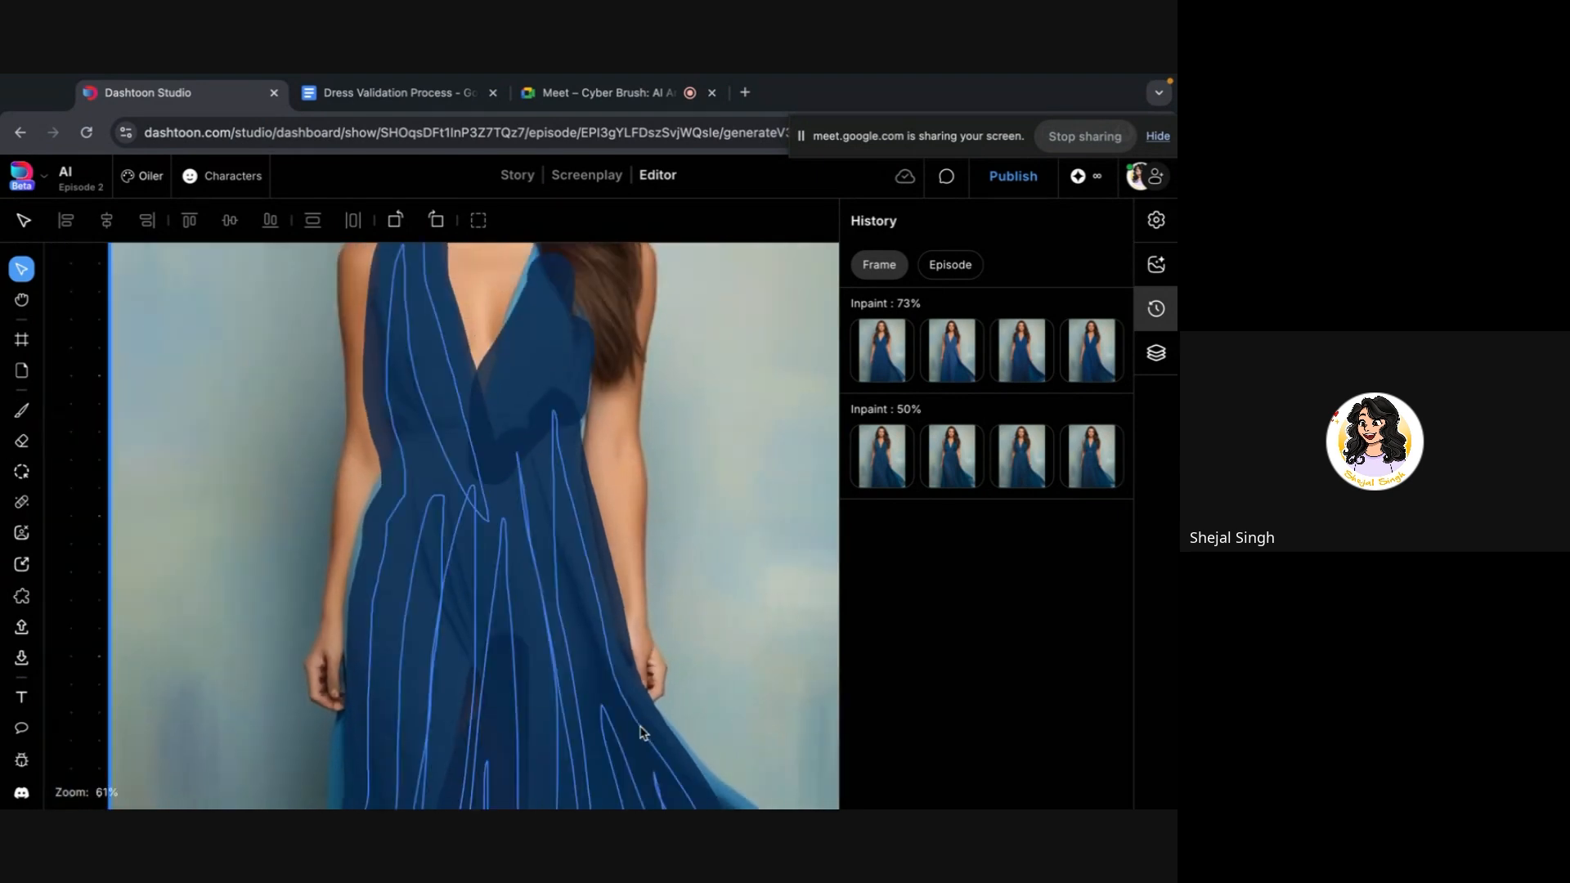
scroll(640, 732, down, 5)
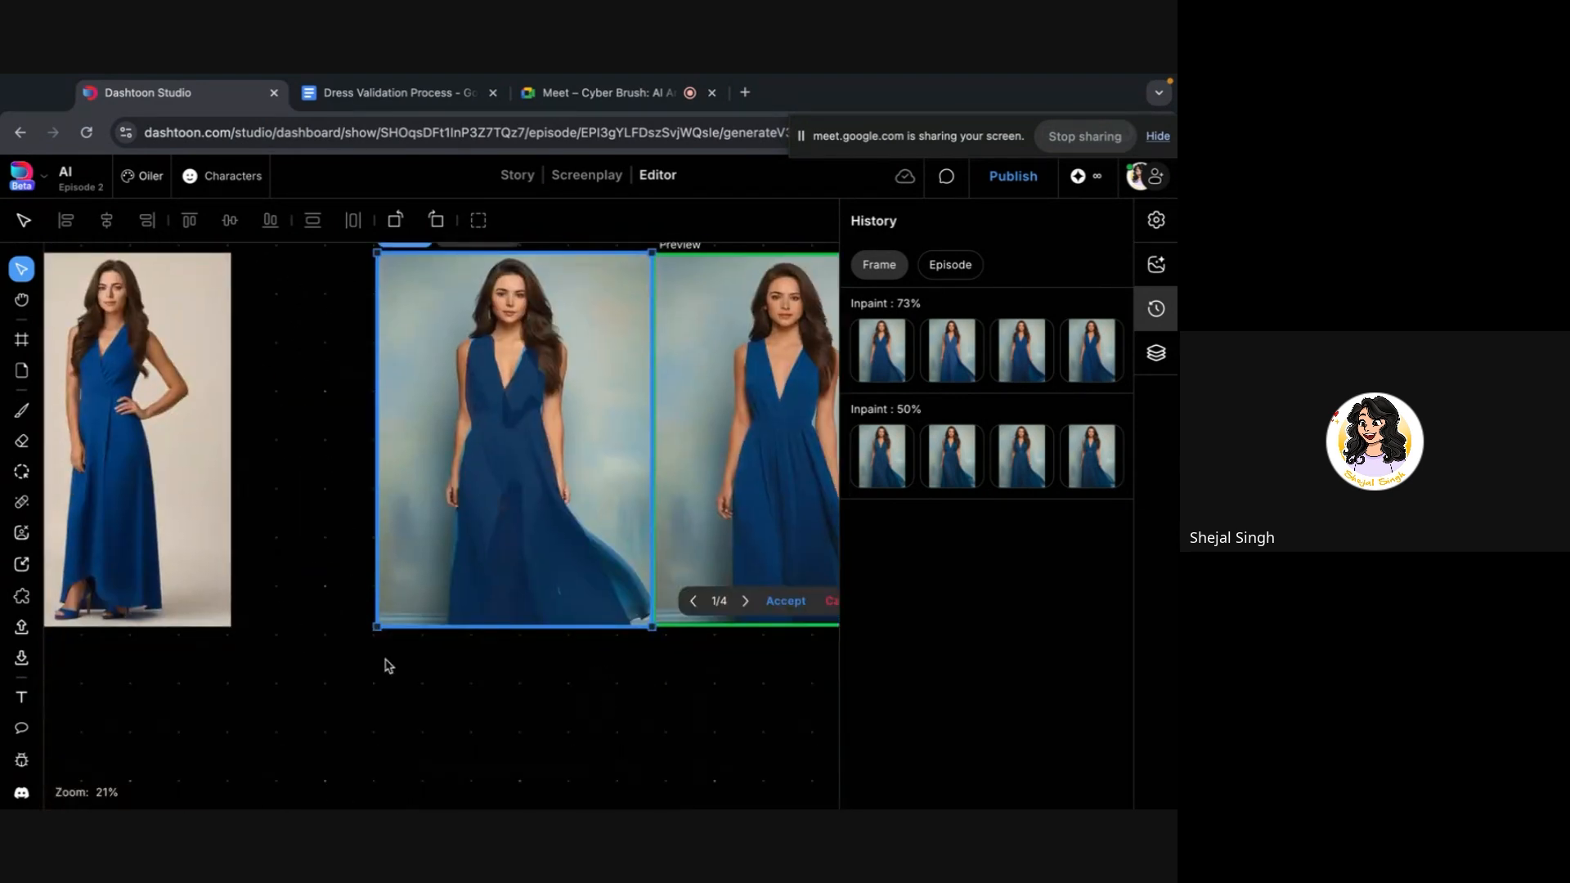
scroll(596, 600, right, 2)
scroll(596, 600, up, 2)
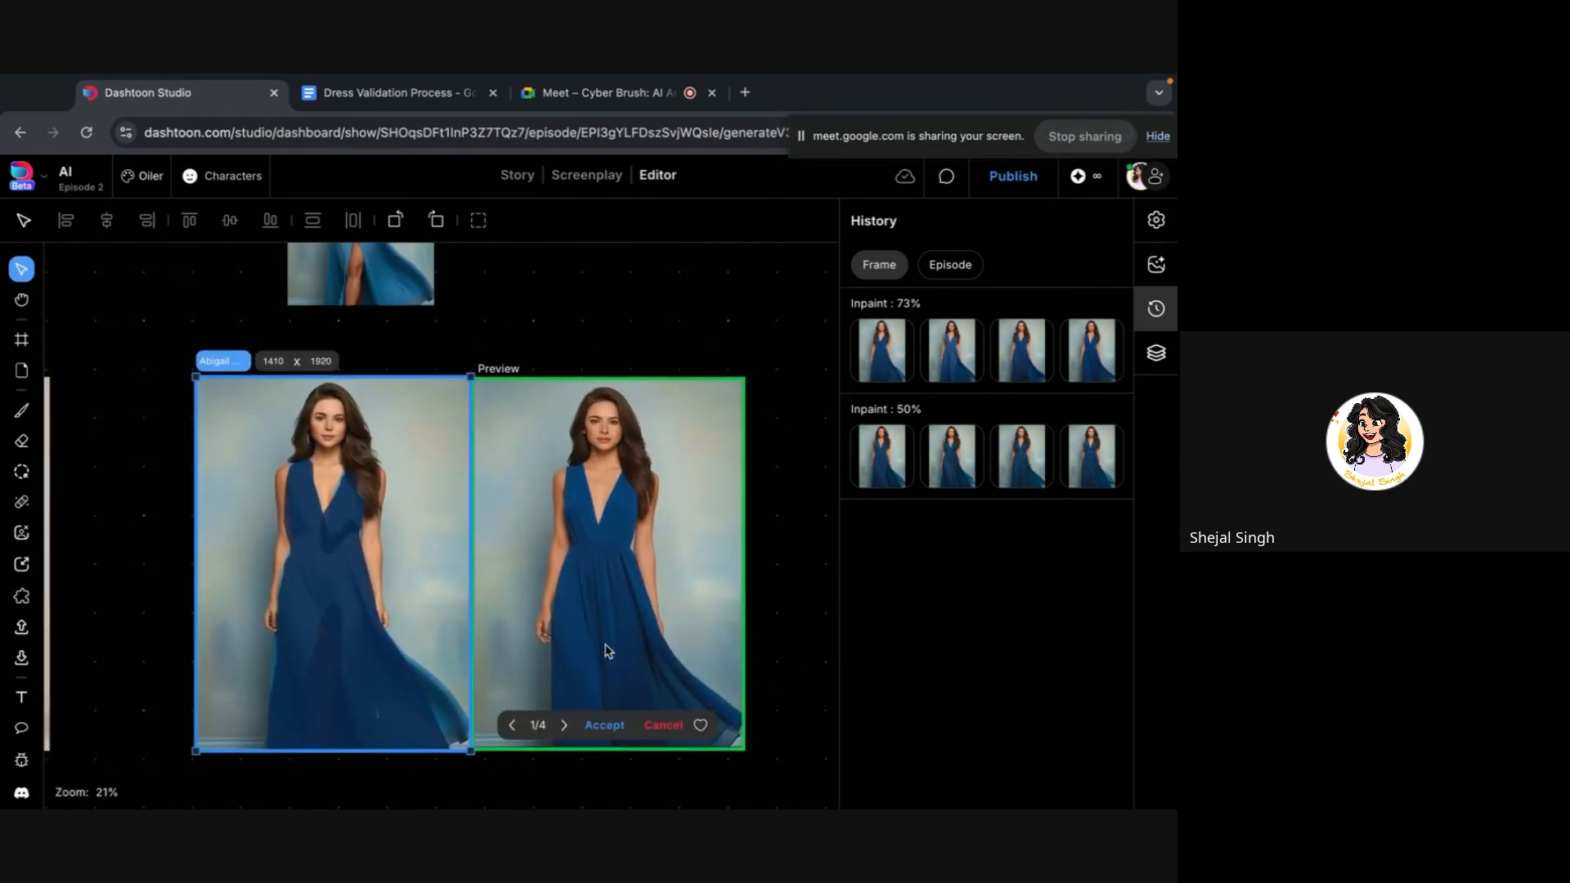
scroll(609, 651, down, 2)
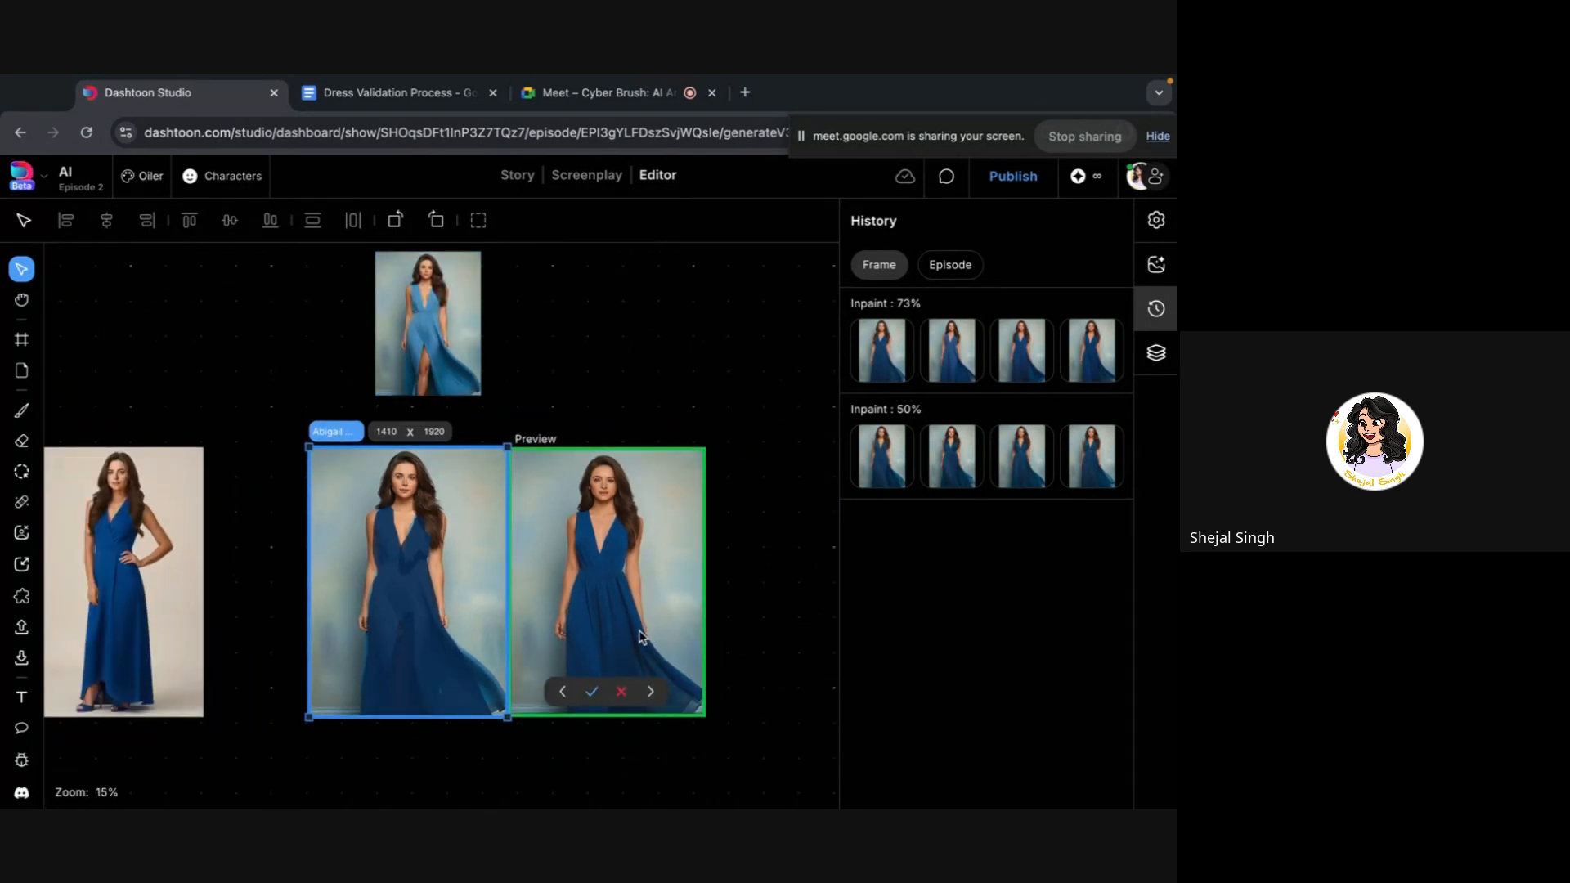
scroll(638, 637, down, 2)
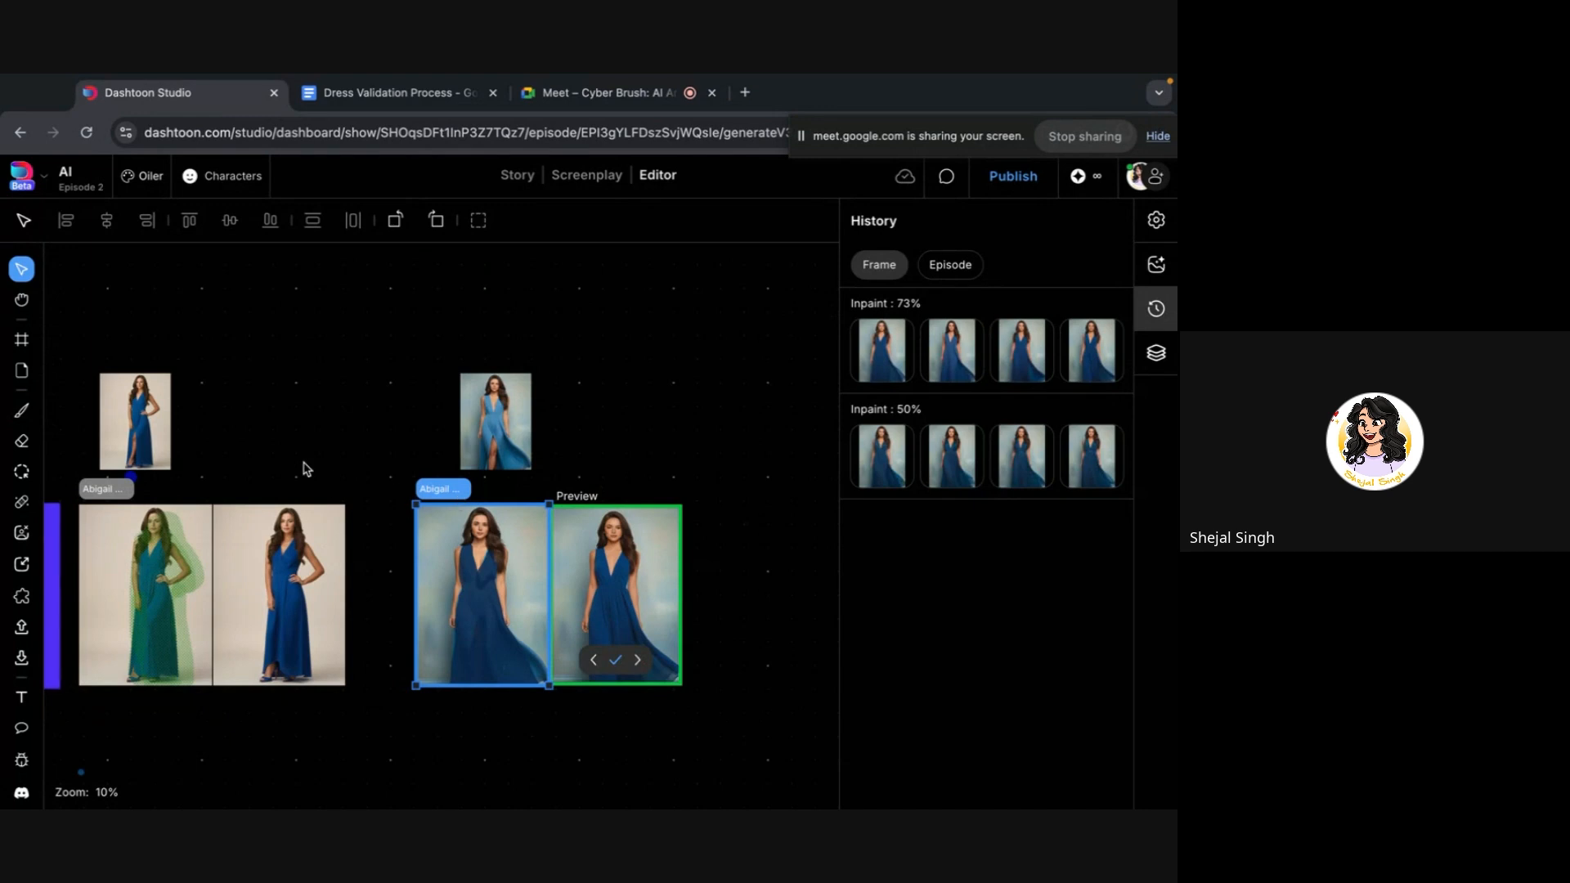
scroll(305, 467, down, 2)
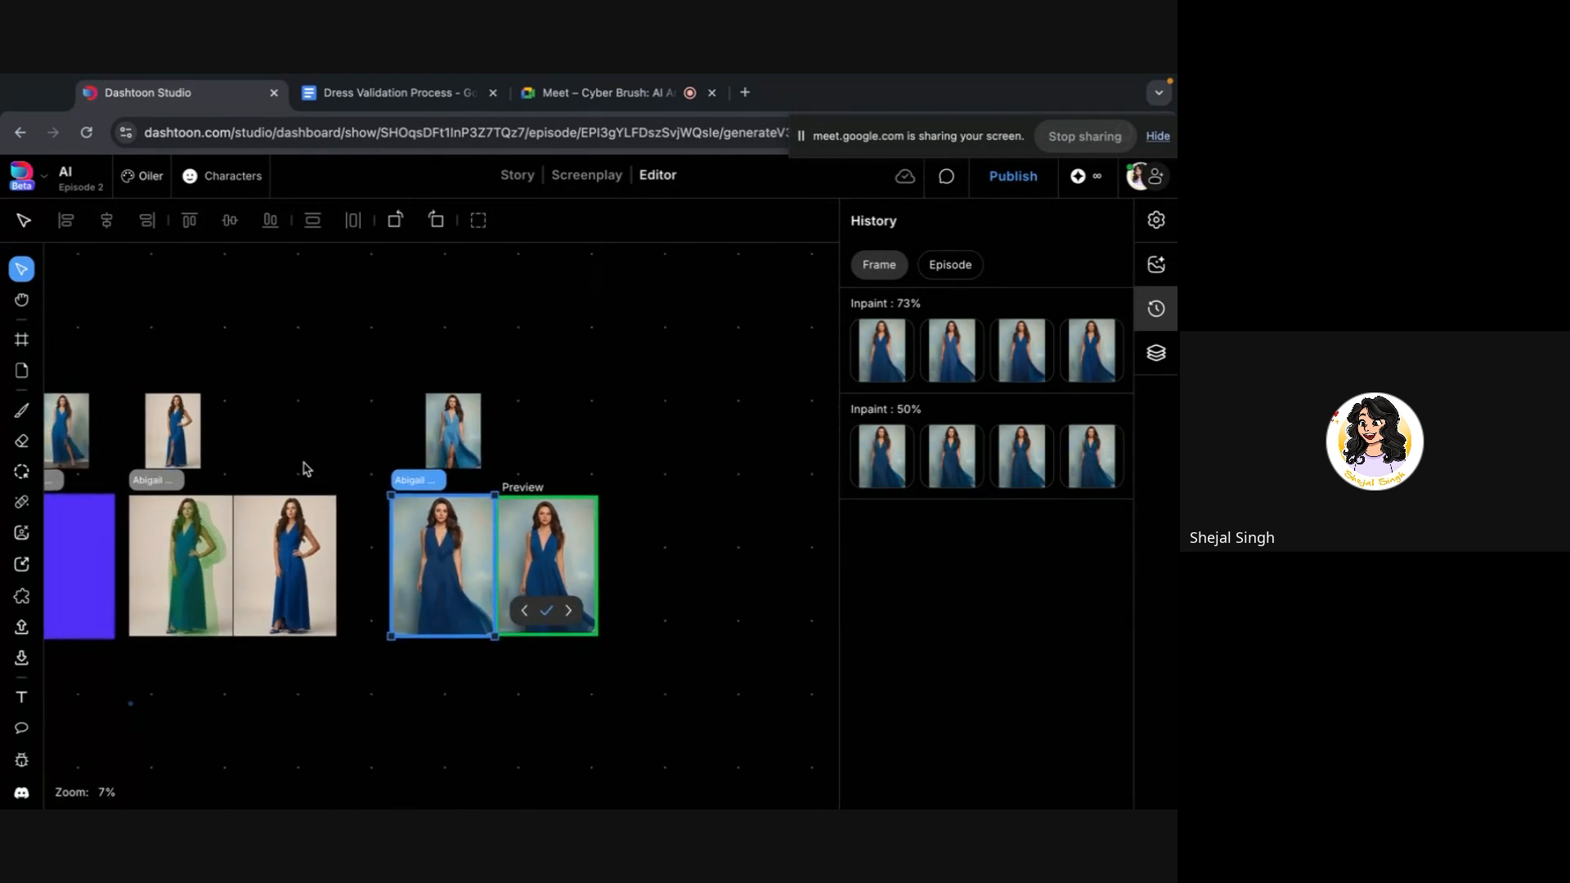
scroll(315, 463, left, 10)
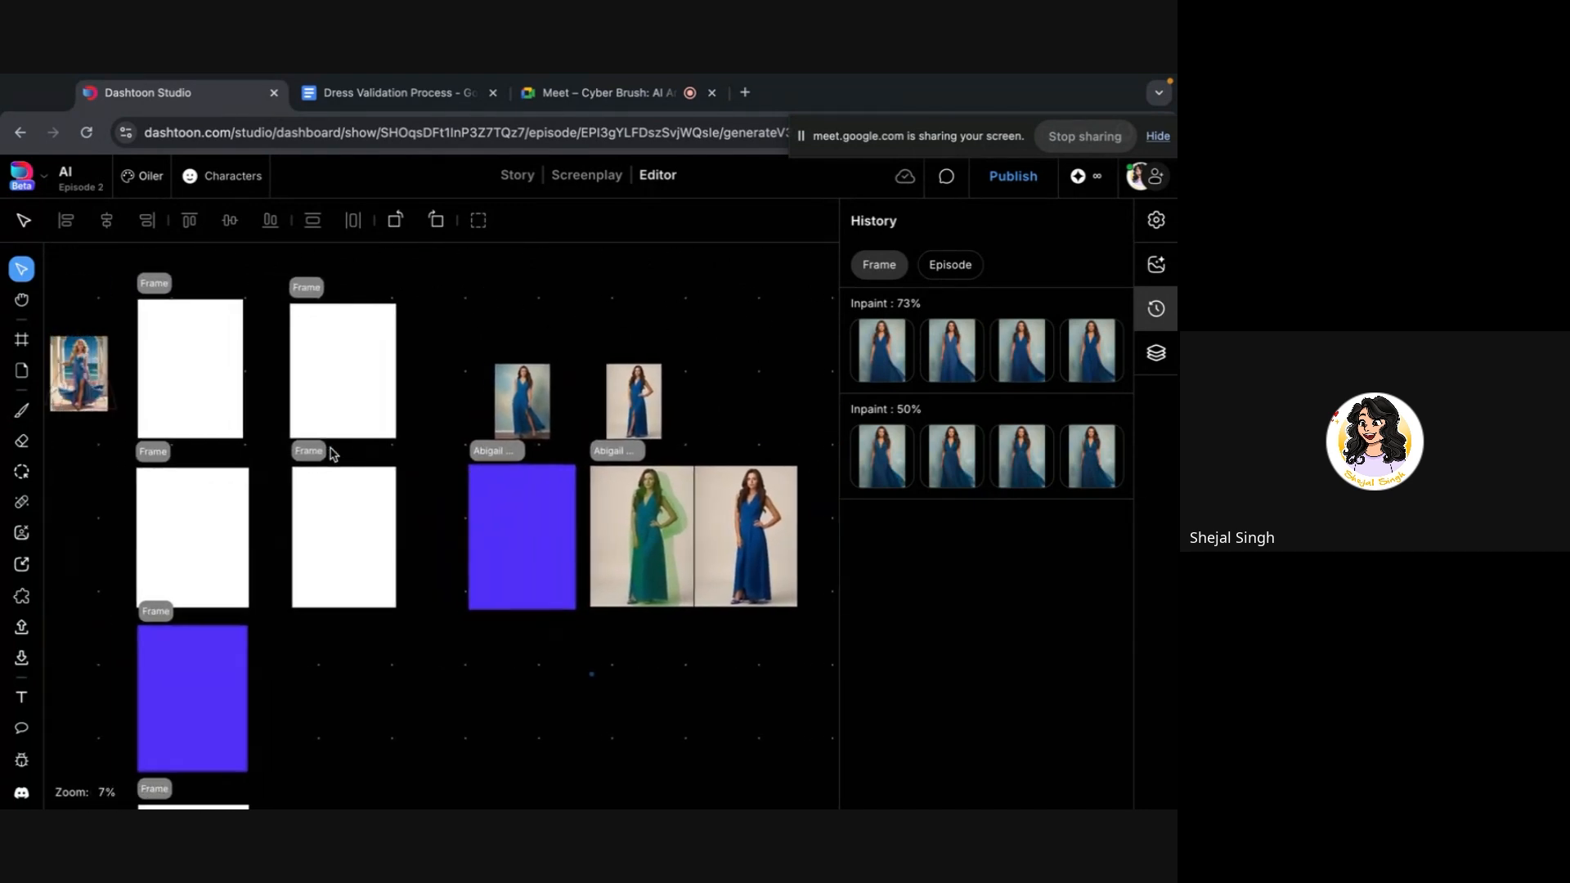
click(332, 455)
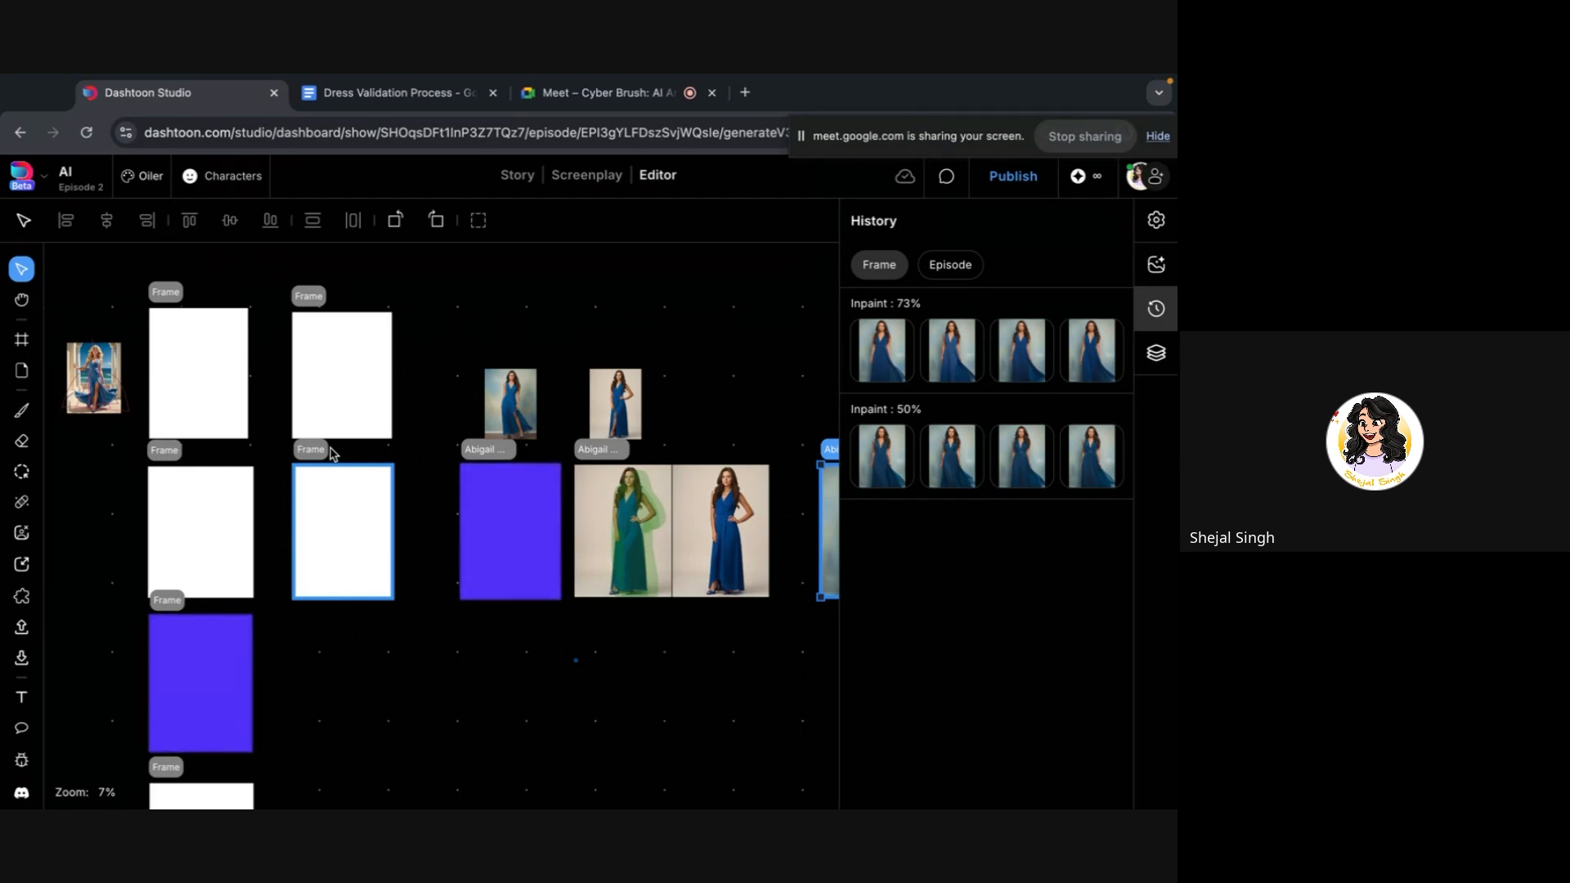
click(323, 715)
scroll(326, 717, down, 3)
scroll(326, 717, down, 3)
scroll(325, 717, down, 1)
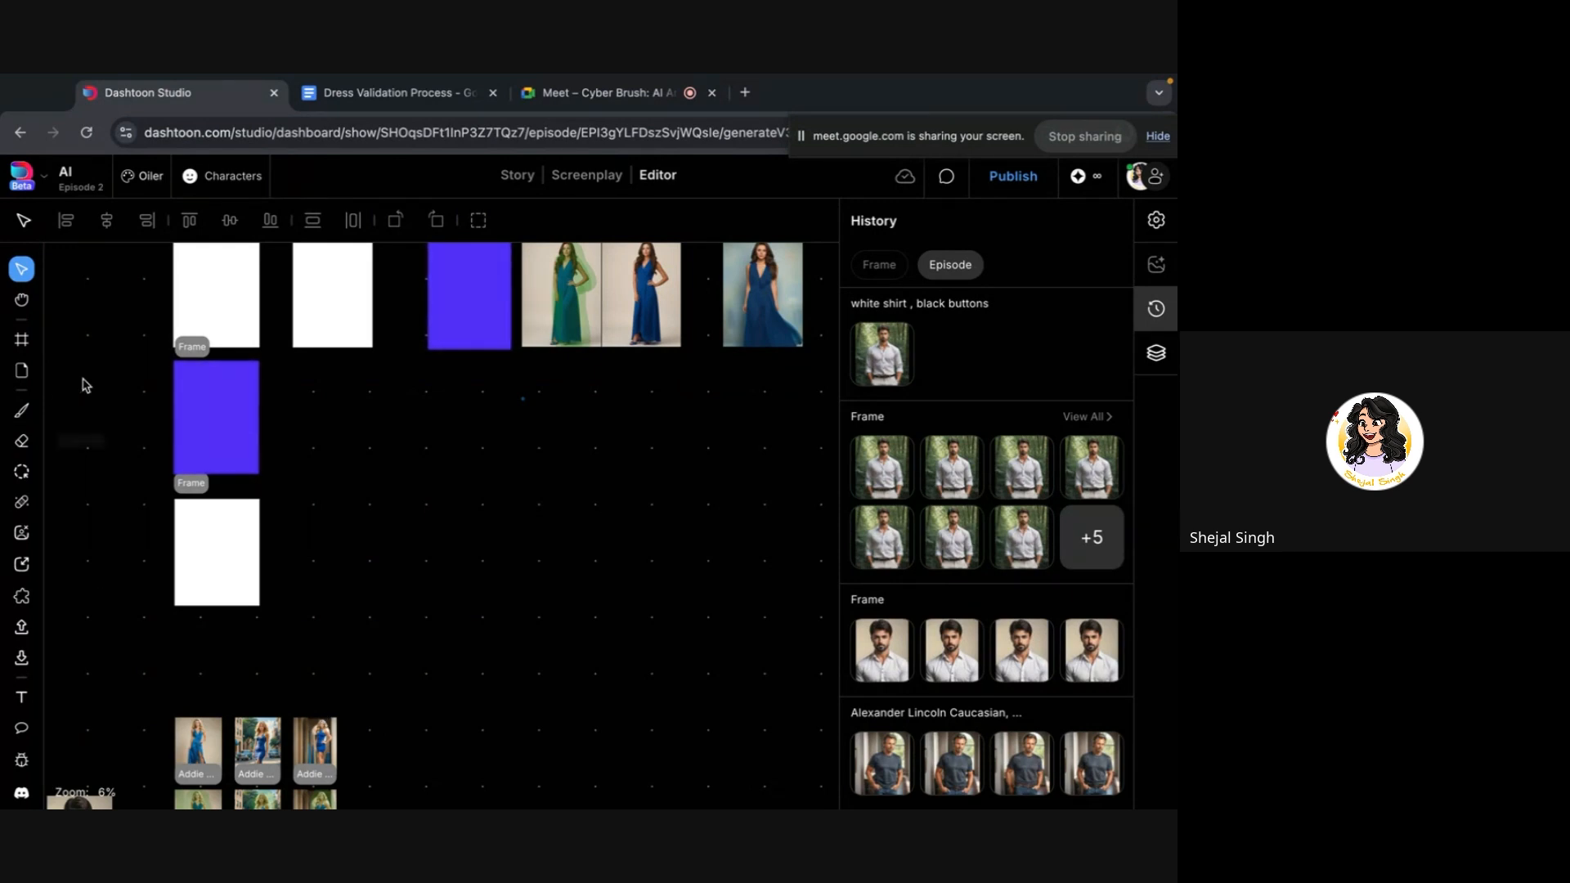
Examine the three original blue dress images of the blonde woman above their green-masked frames
click(23, 412)
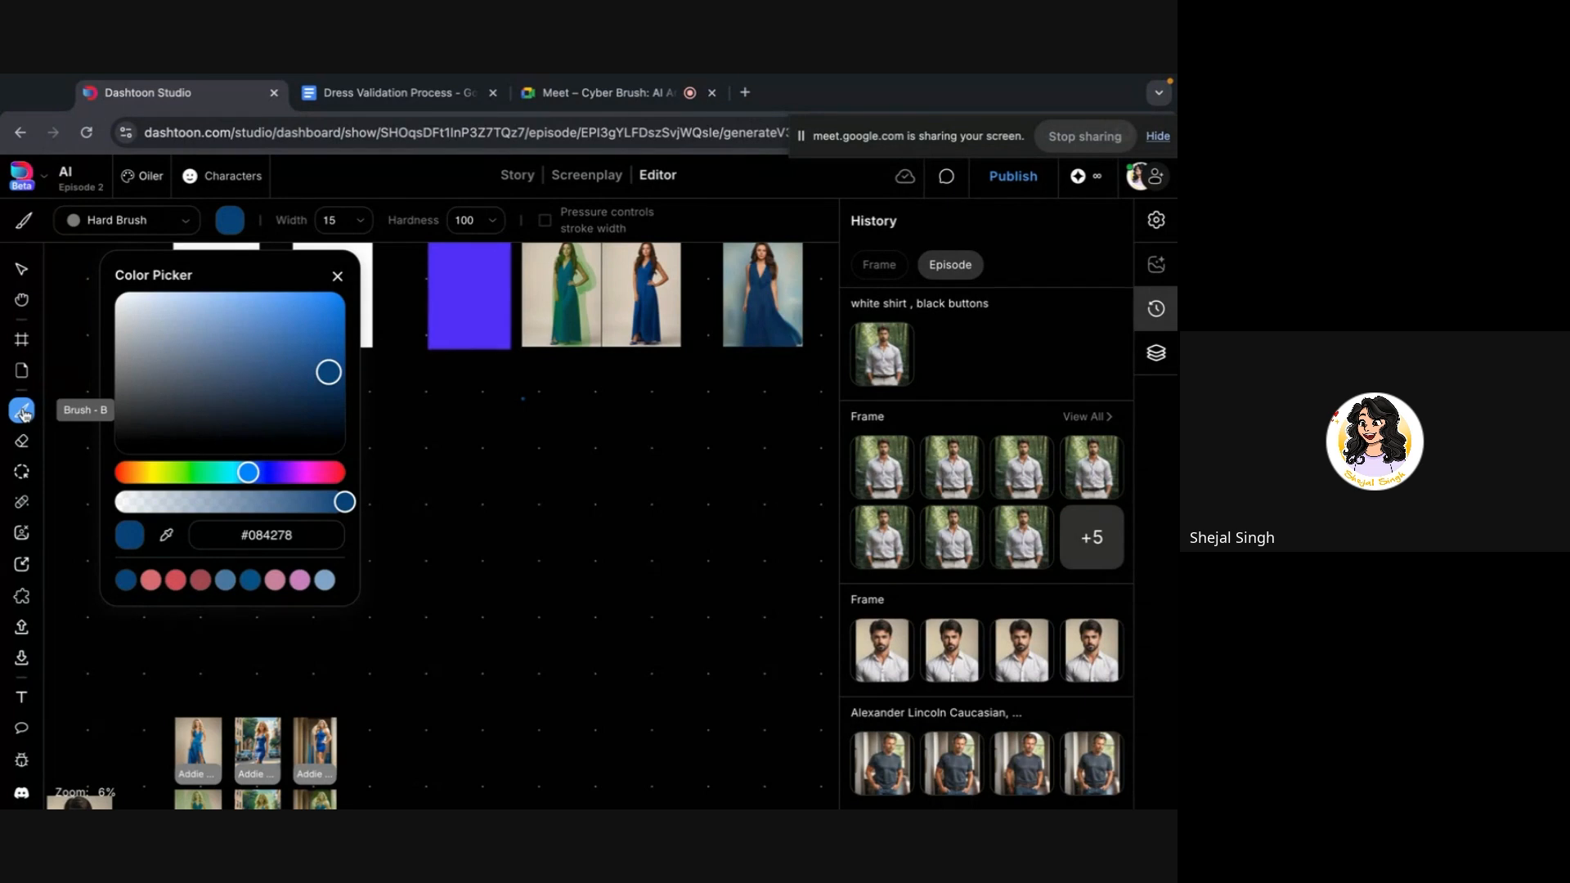
click(337, 276)
scroll(331, 411, down, 1)
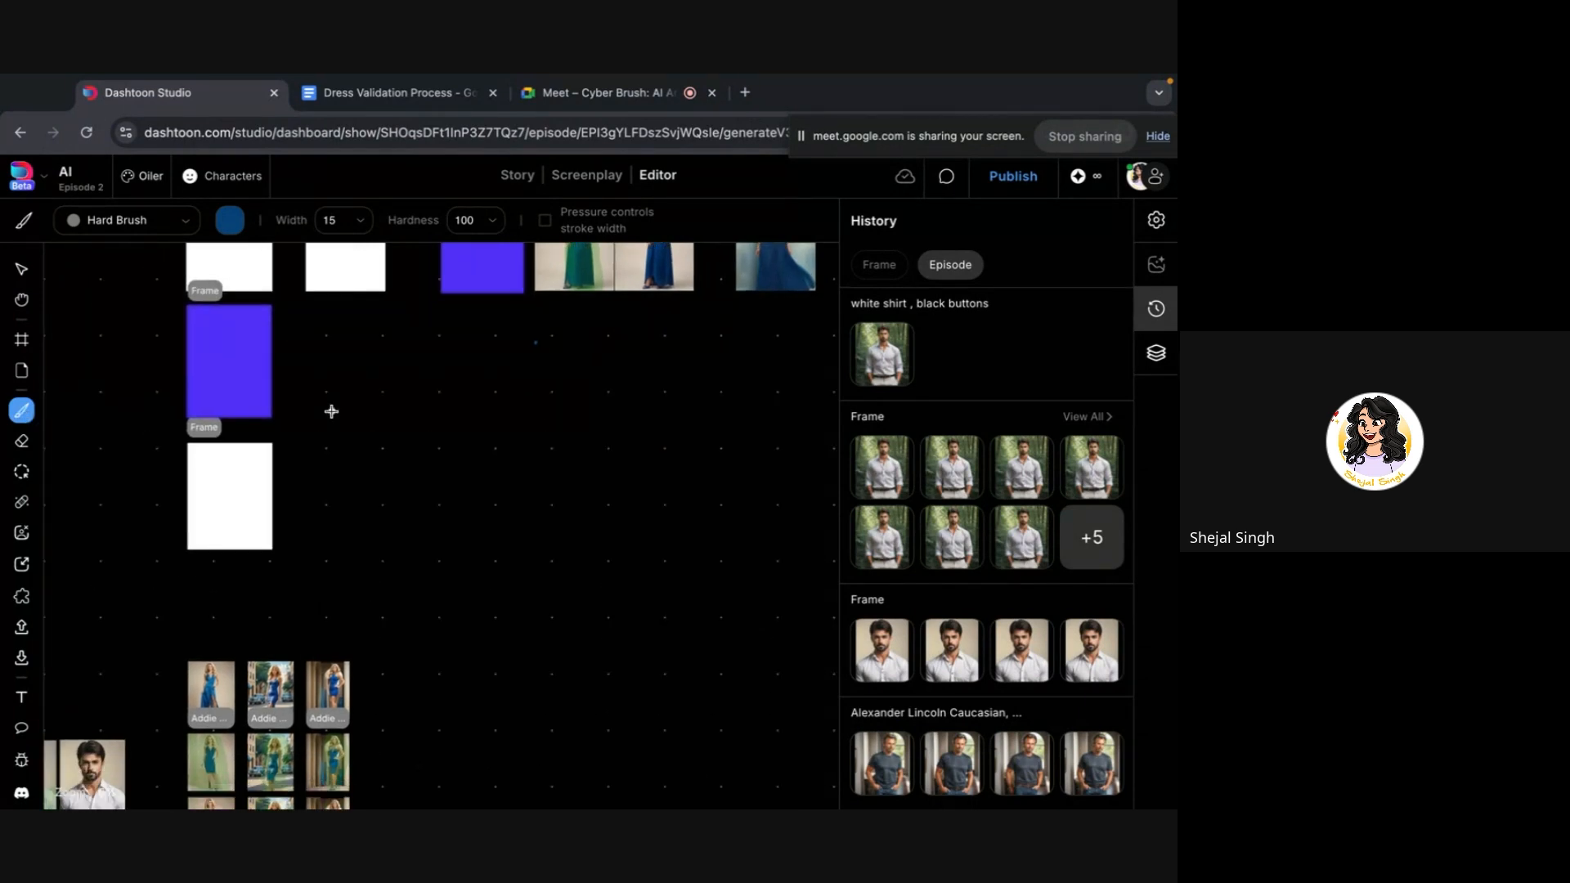
scroll(331, 412, down, 2)
scroll(270, 581, up, 5)
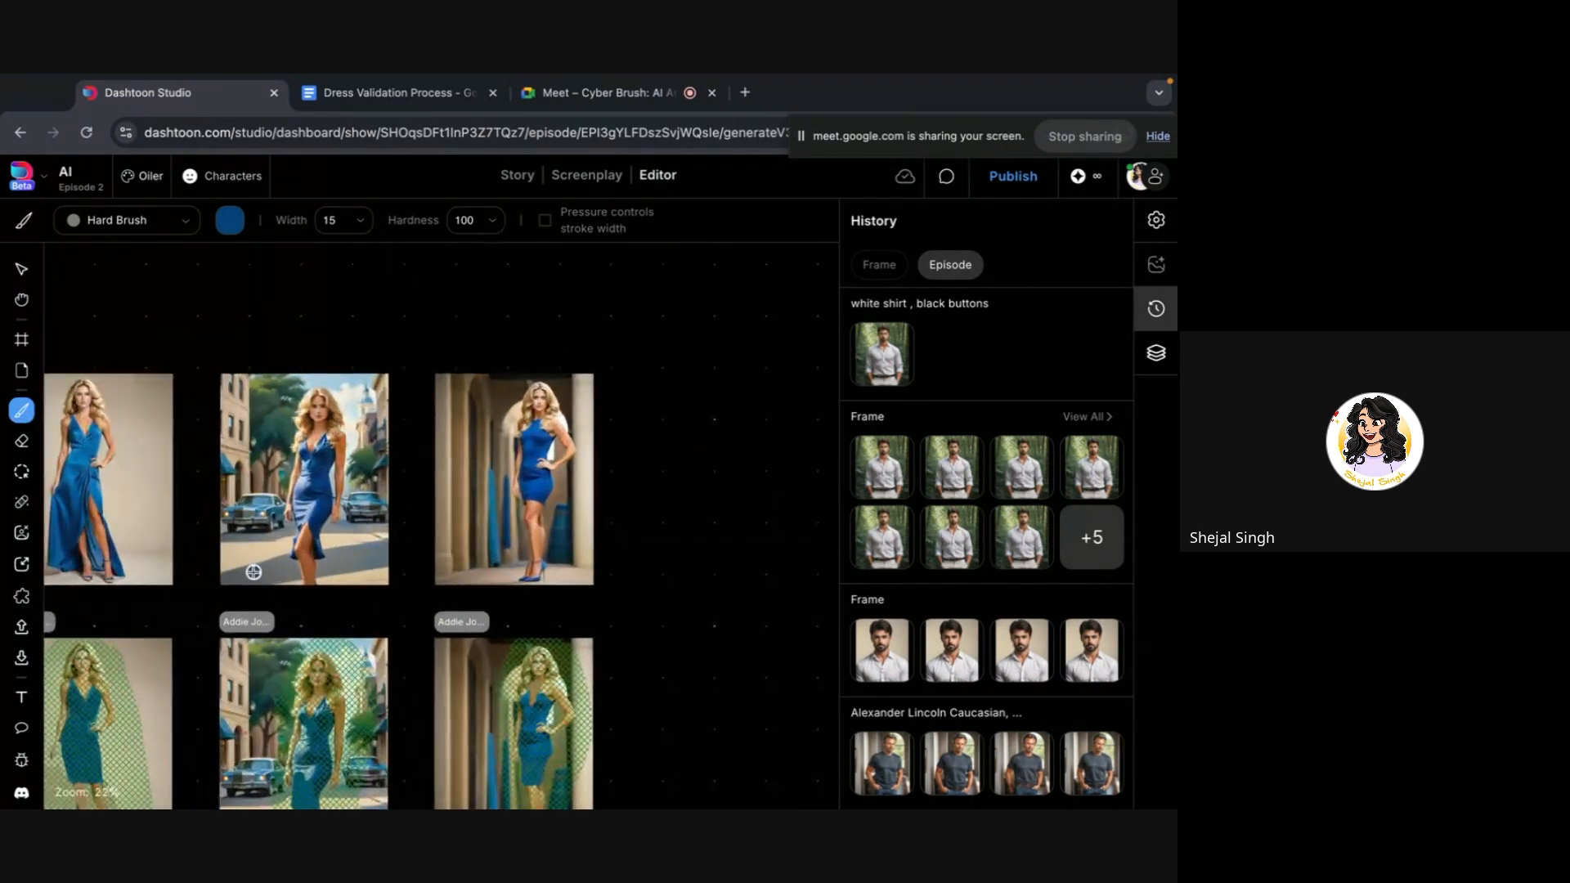
scroll(253, 572, left, 3)
scroll(254, 572, up, 2)
scroll(320, 555, right, 2)
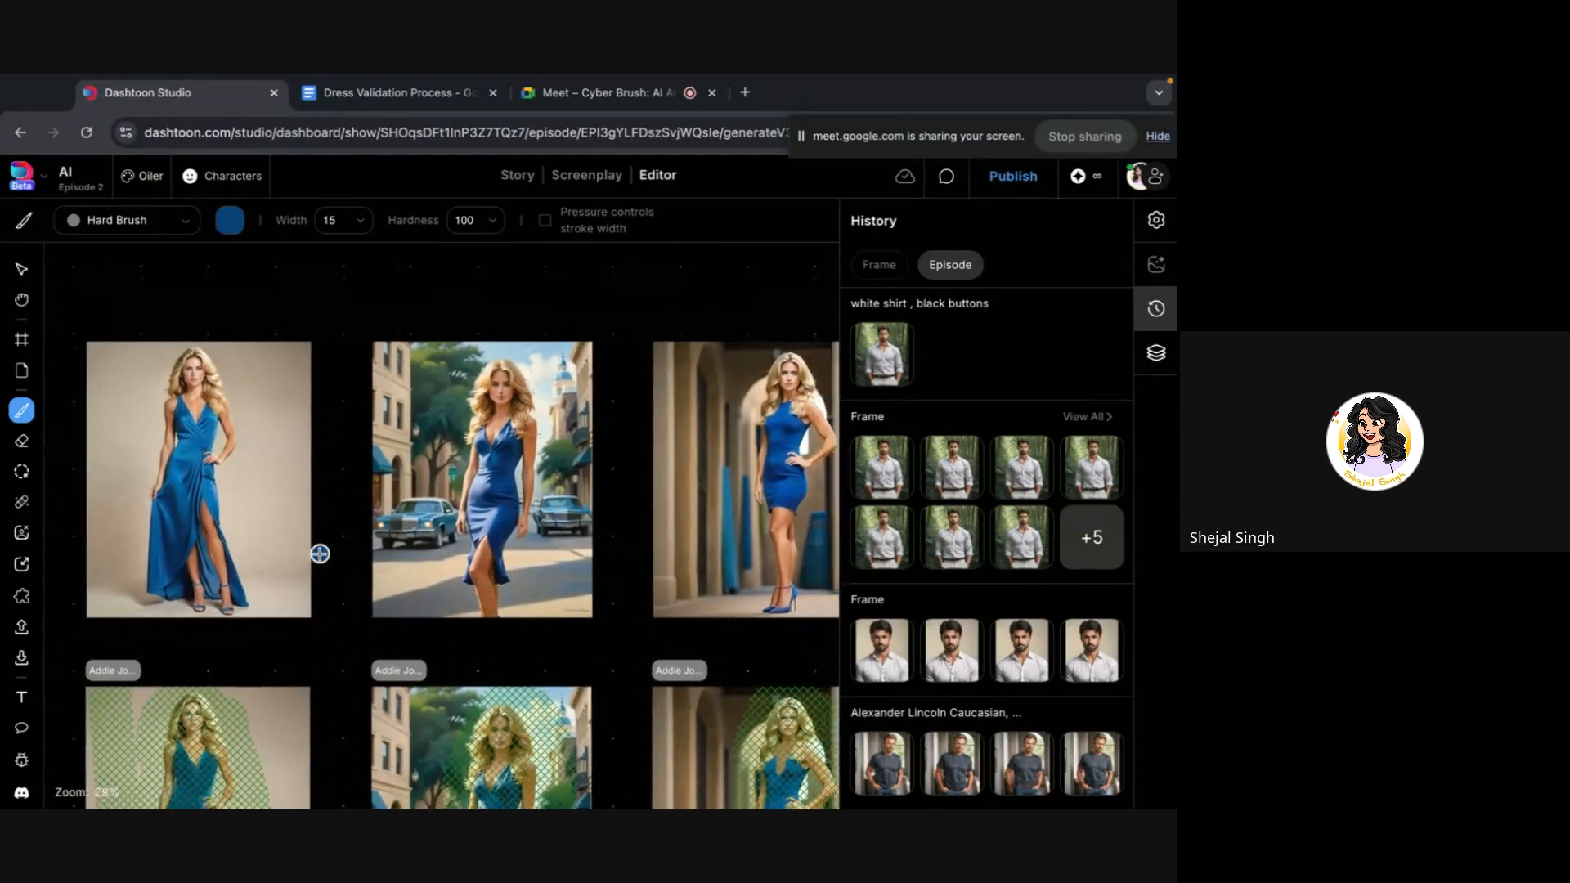
scroll(320, 555, right, 1)
click(21, 269)
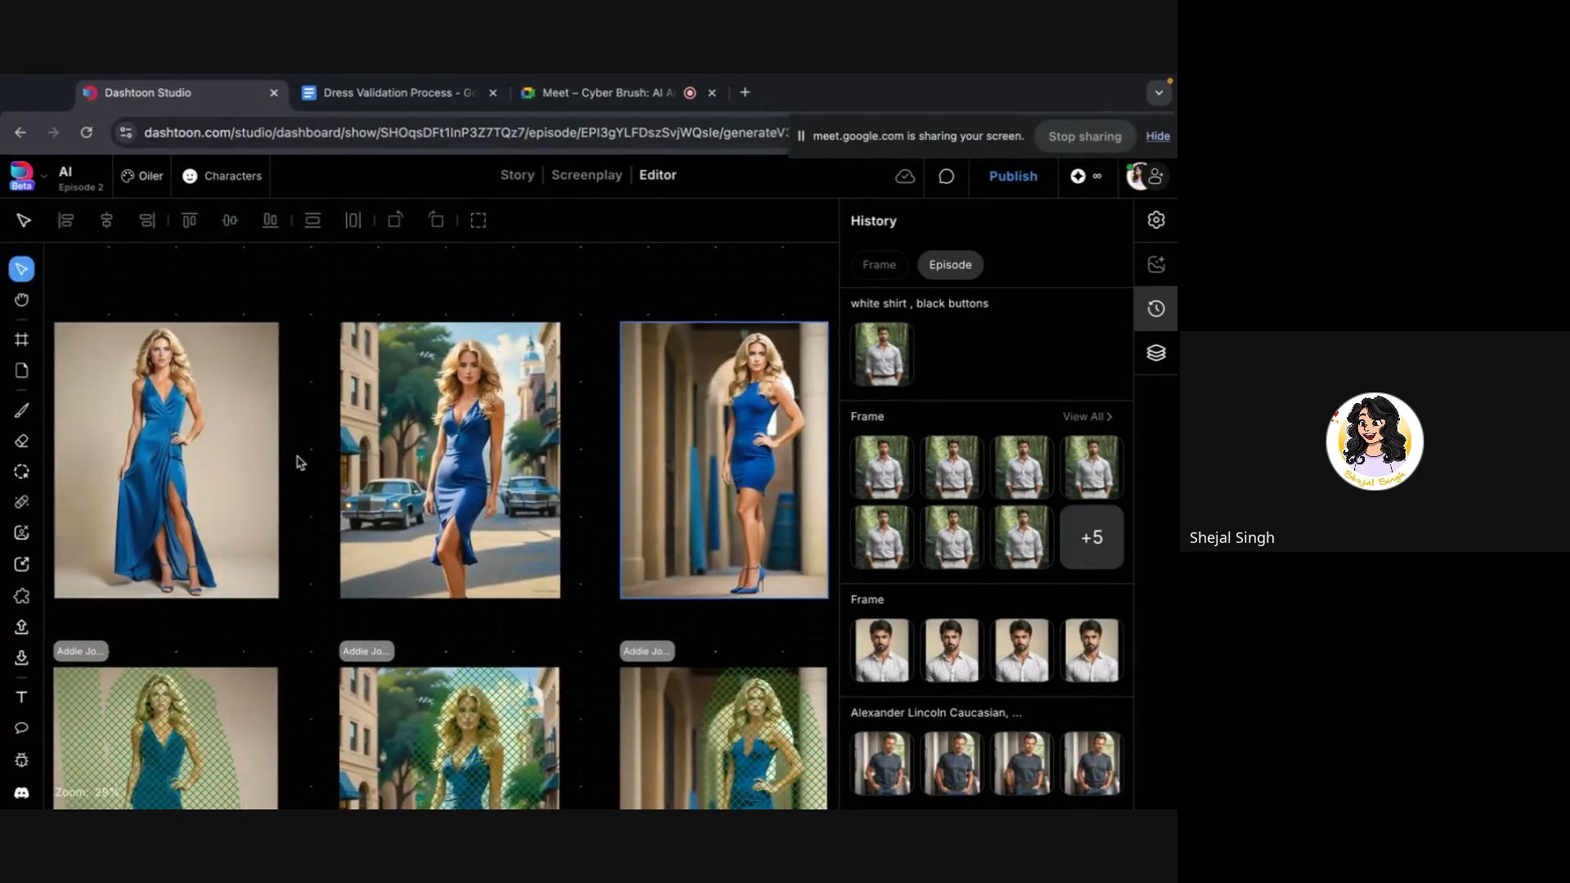
click(514, 479)
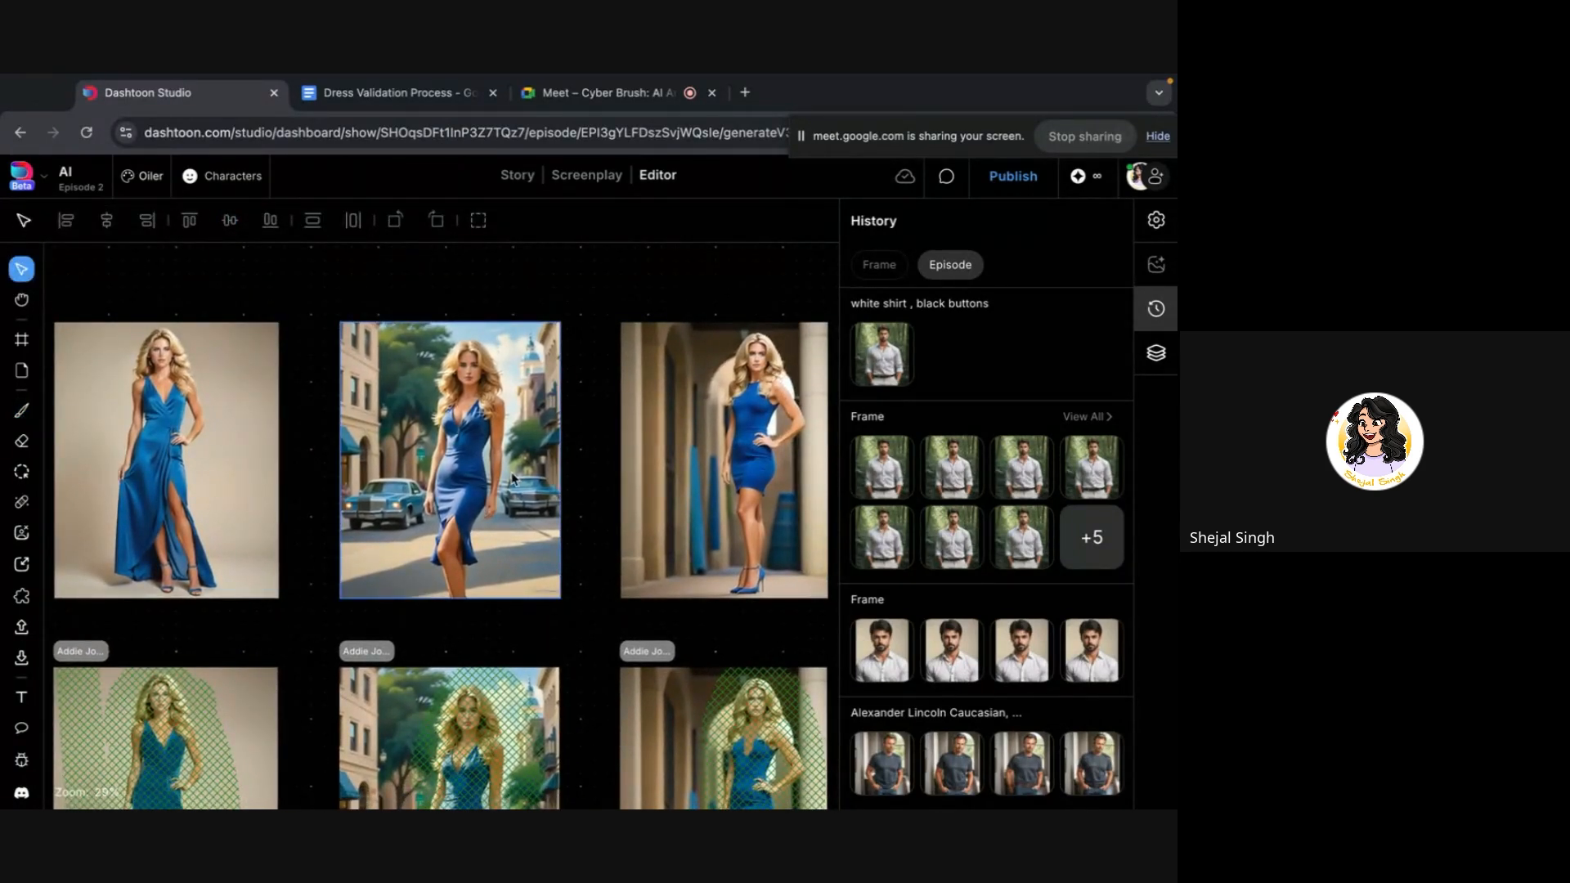
scroll(513, 478, down, 6)
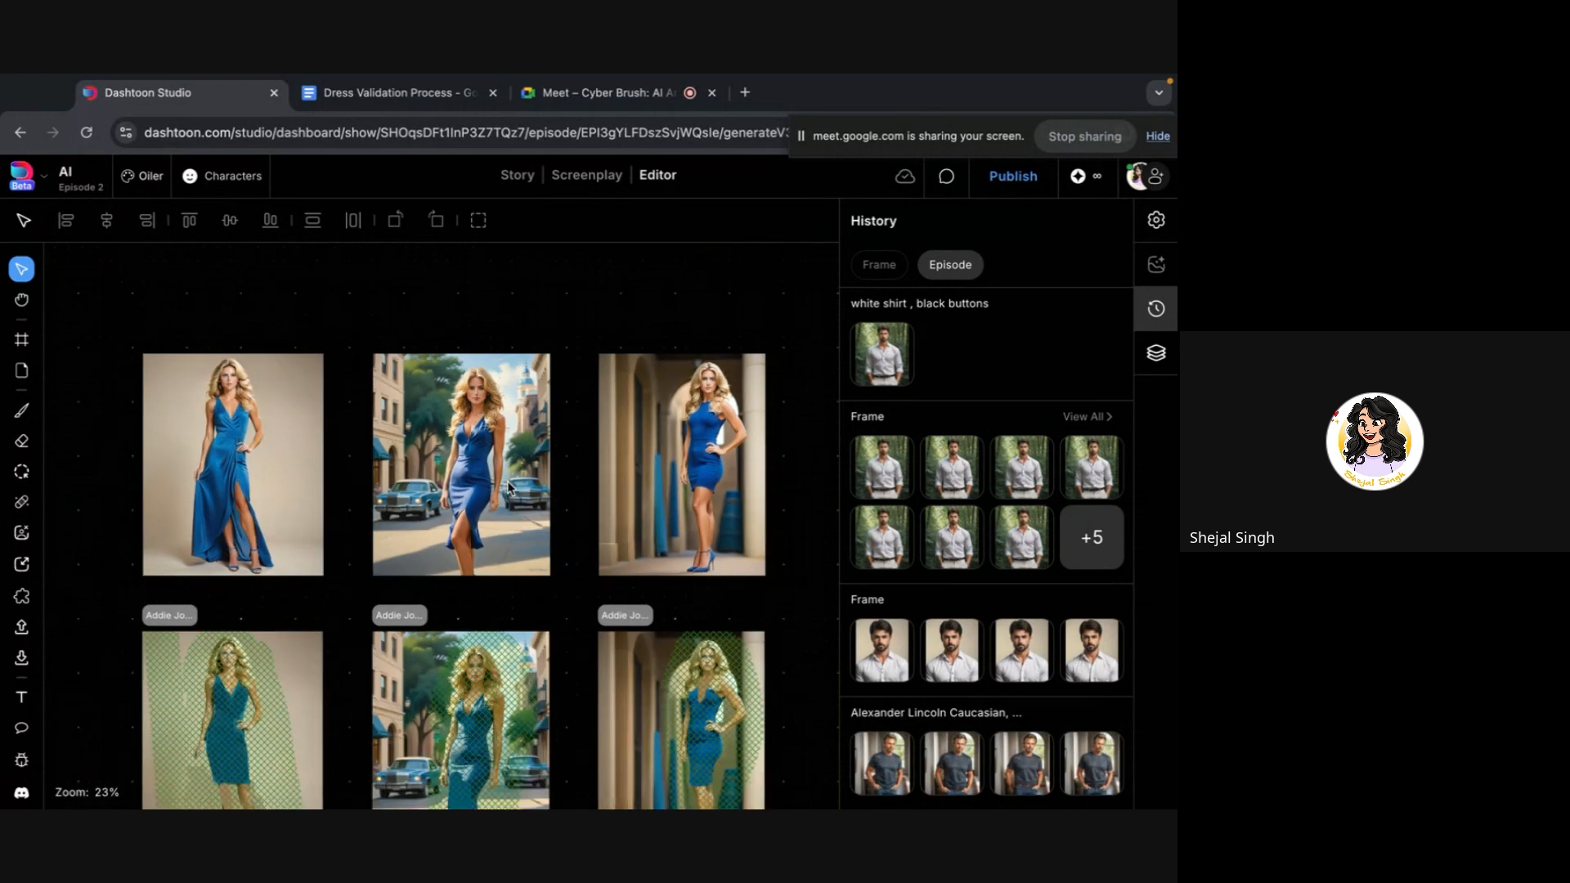
scroll(573, 480, down, 4)
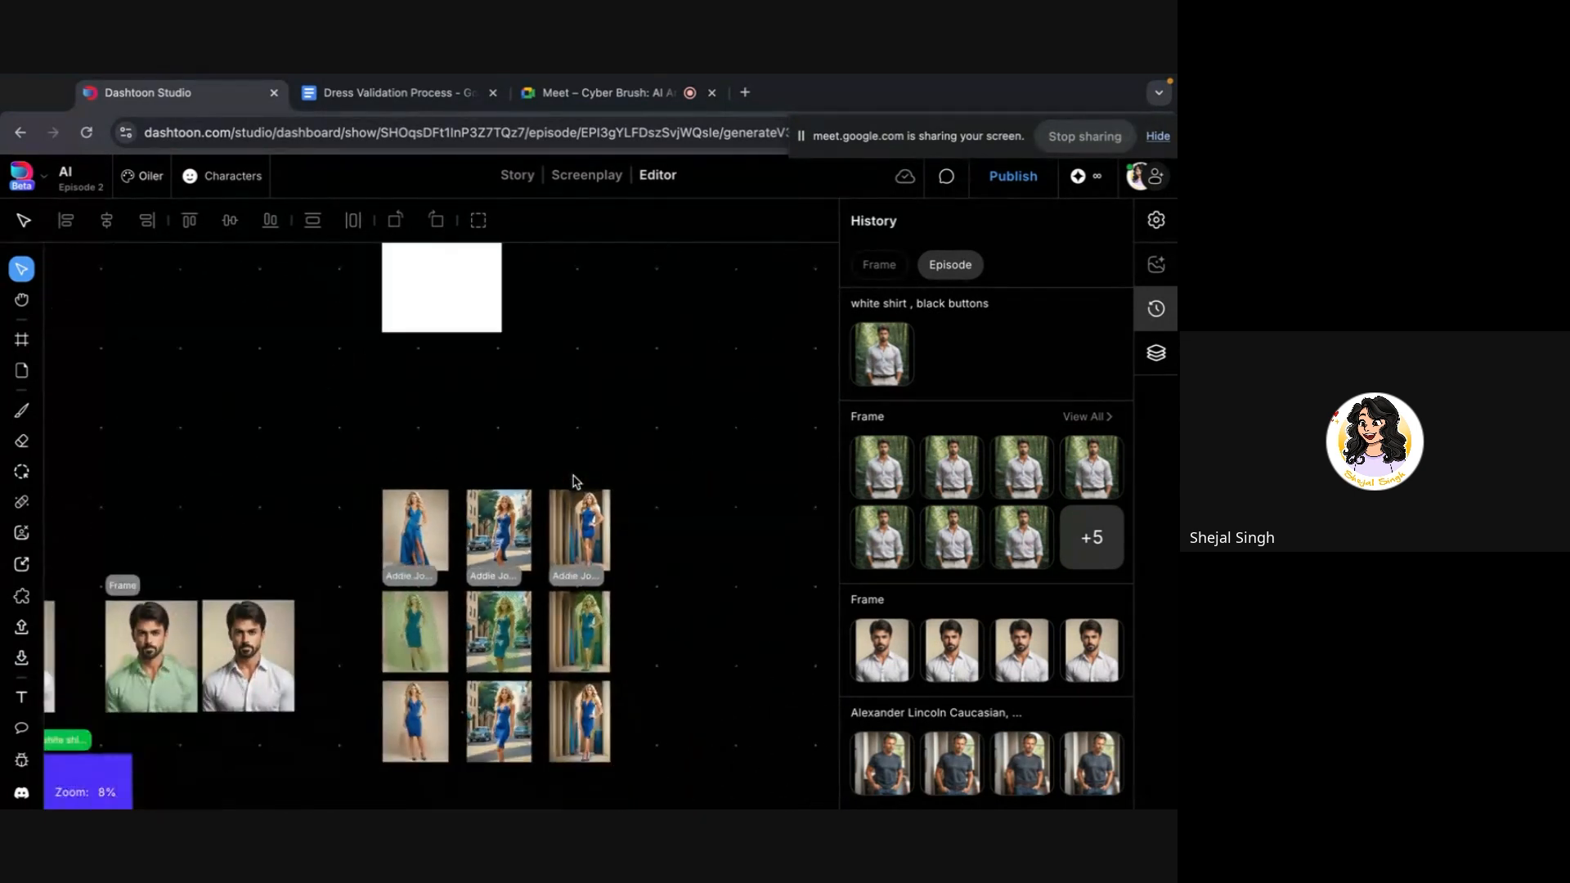
Look over the finished beige-background gown beside its masked version, and return to the grid of blonde woman's dress images
click(355, 497)
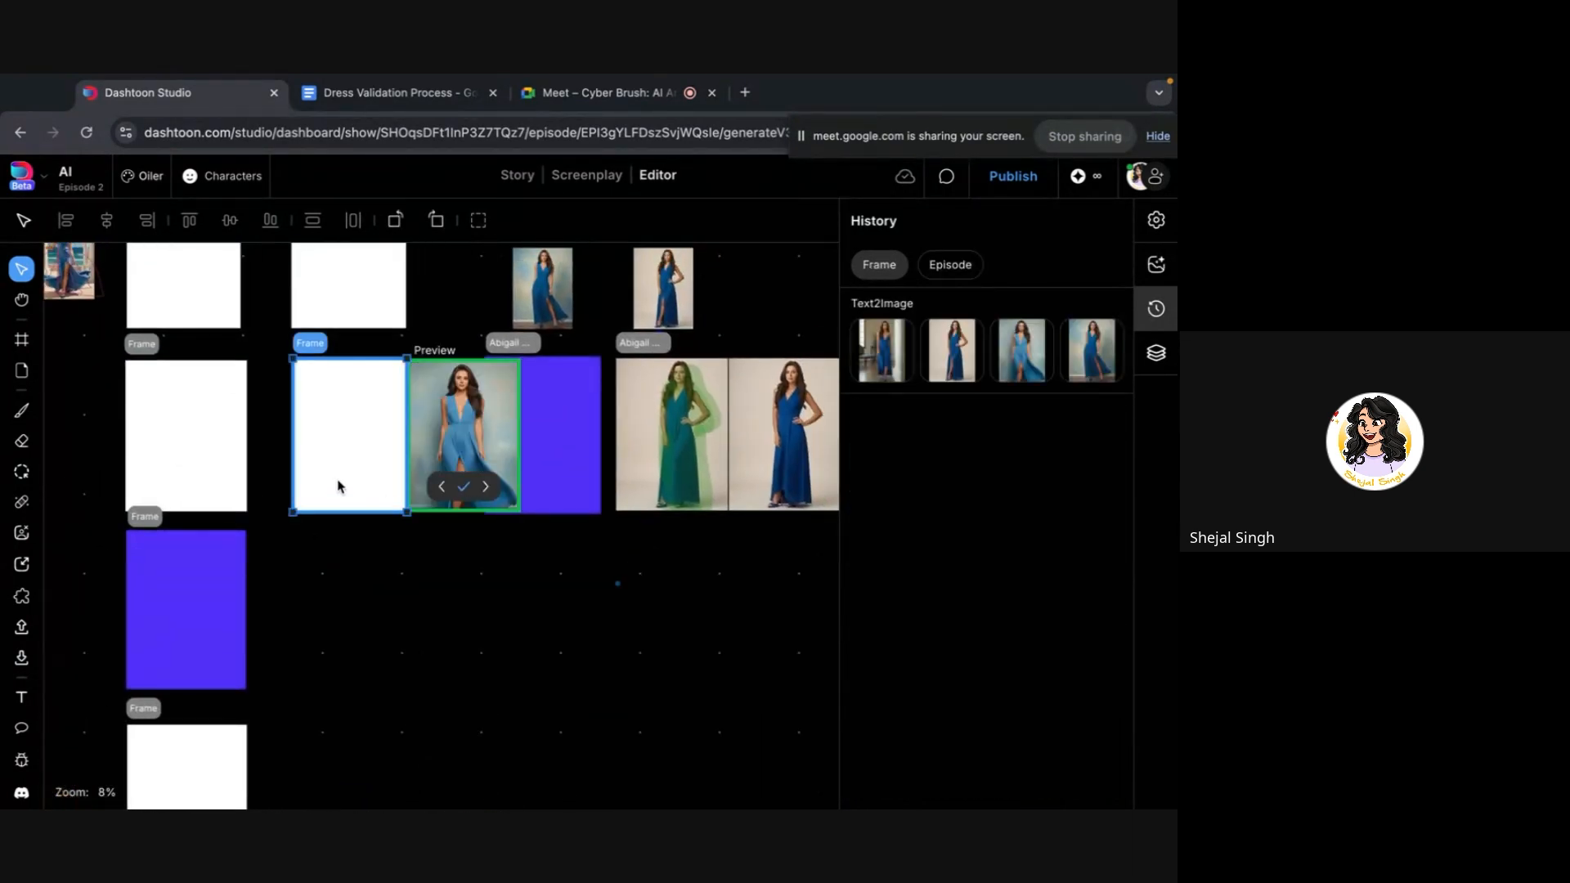
click(798, 442)
scroll(798, 442, right, 1)
scroll(798, 441, up, 4)
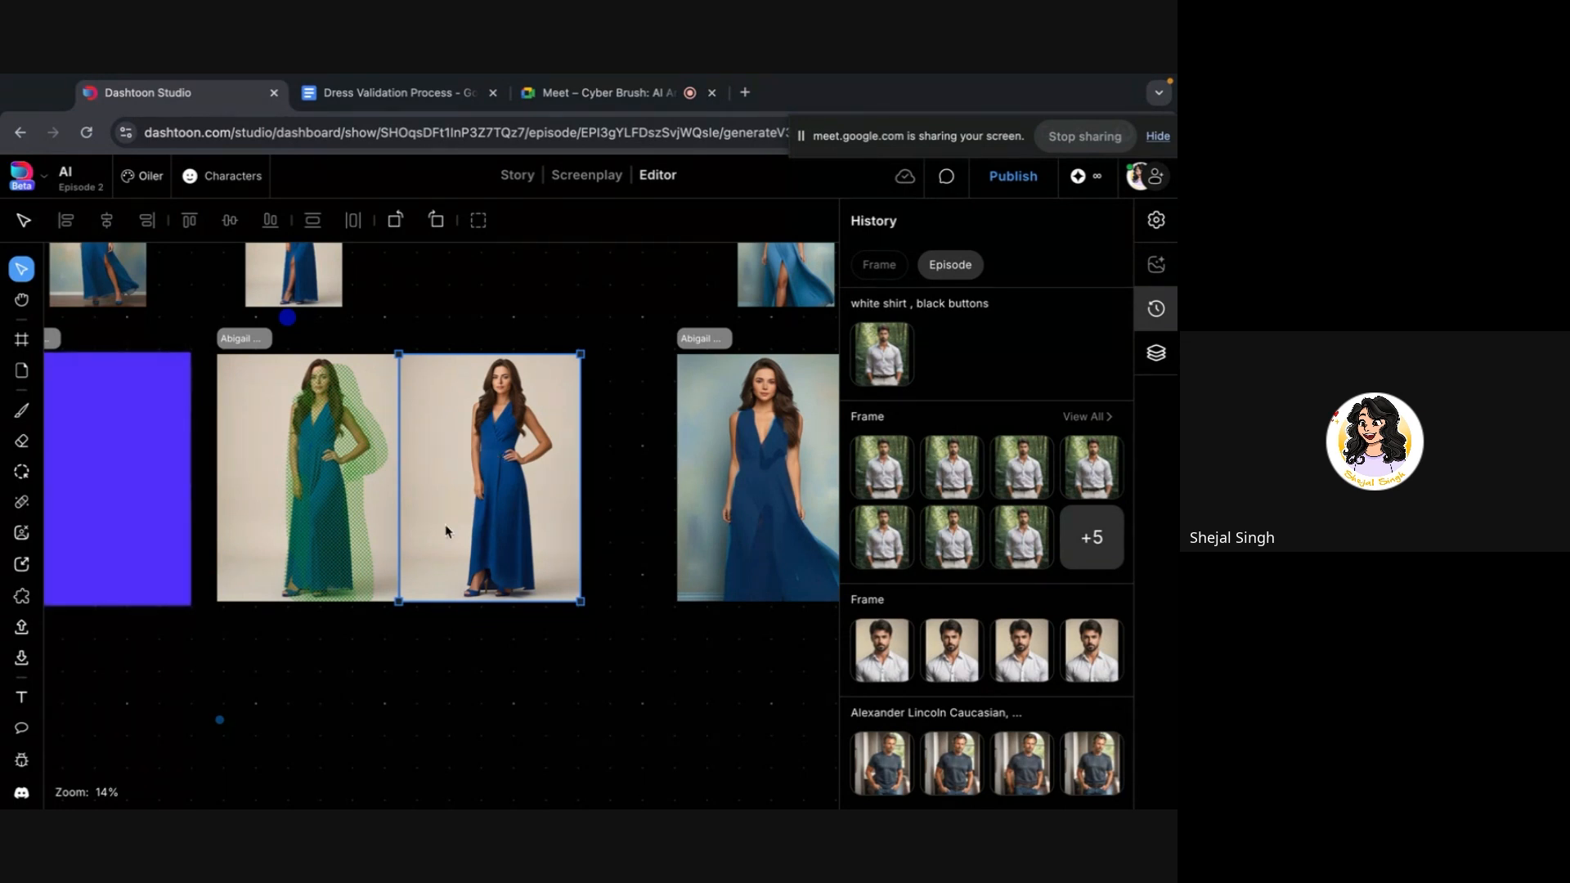
click(390, 786)
scroll(390, 786, down, 3)
scroll(397, 743, up, 5)
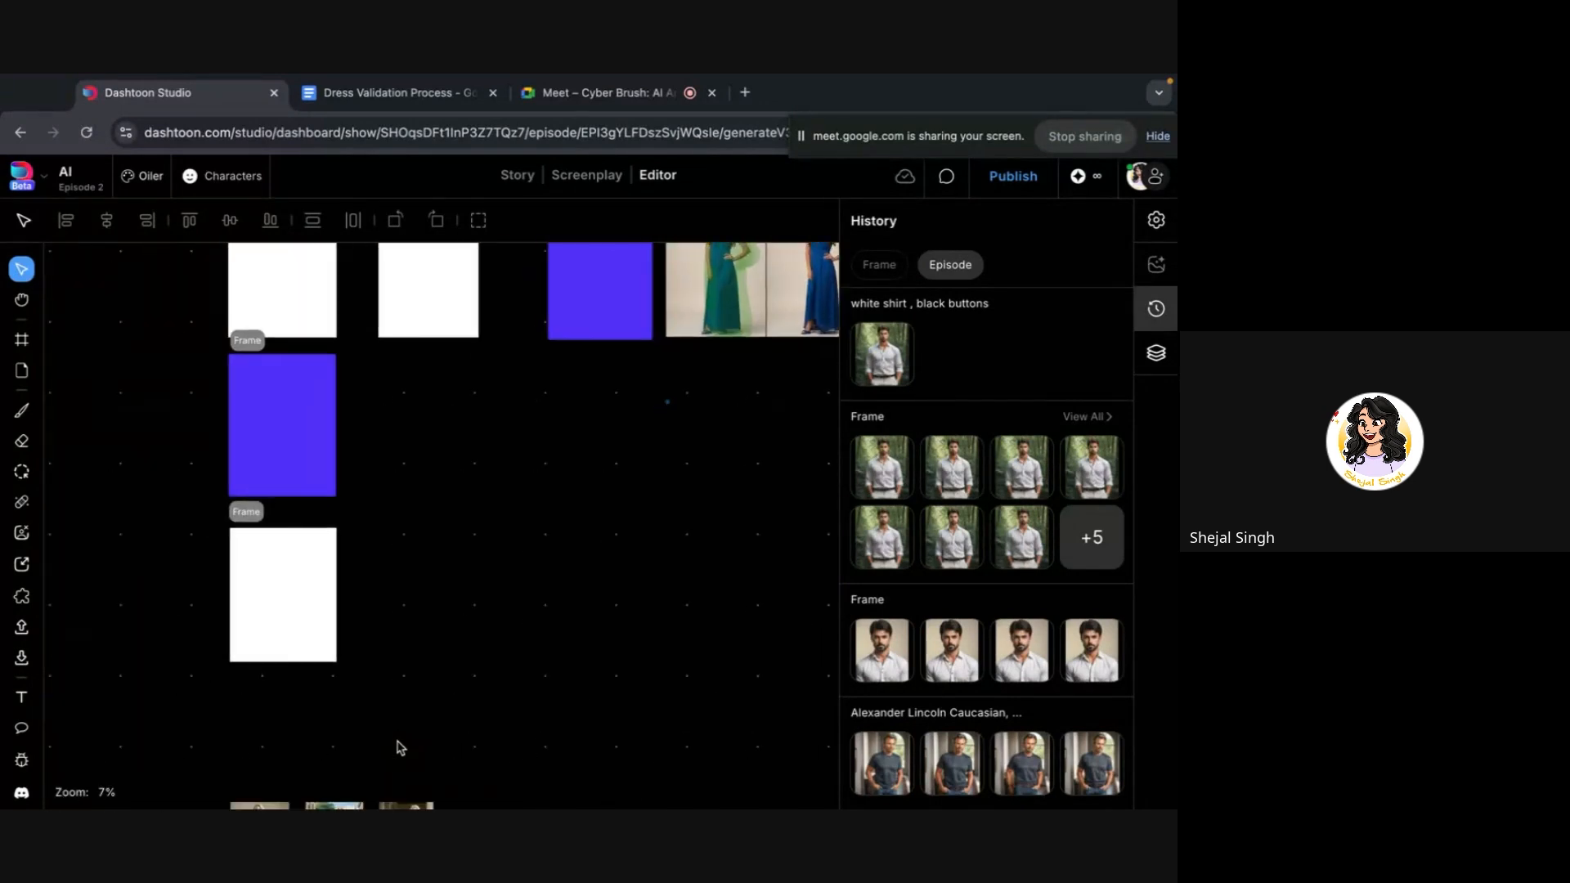
scroll(397, 743, down, 3)
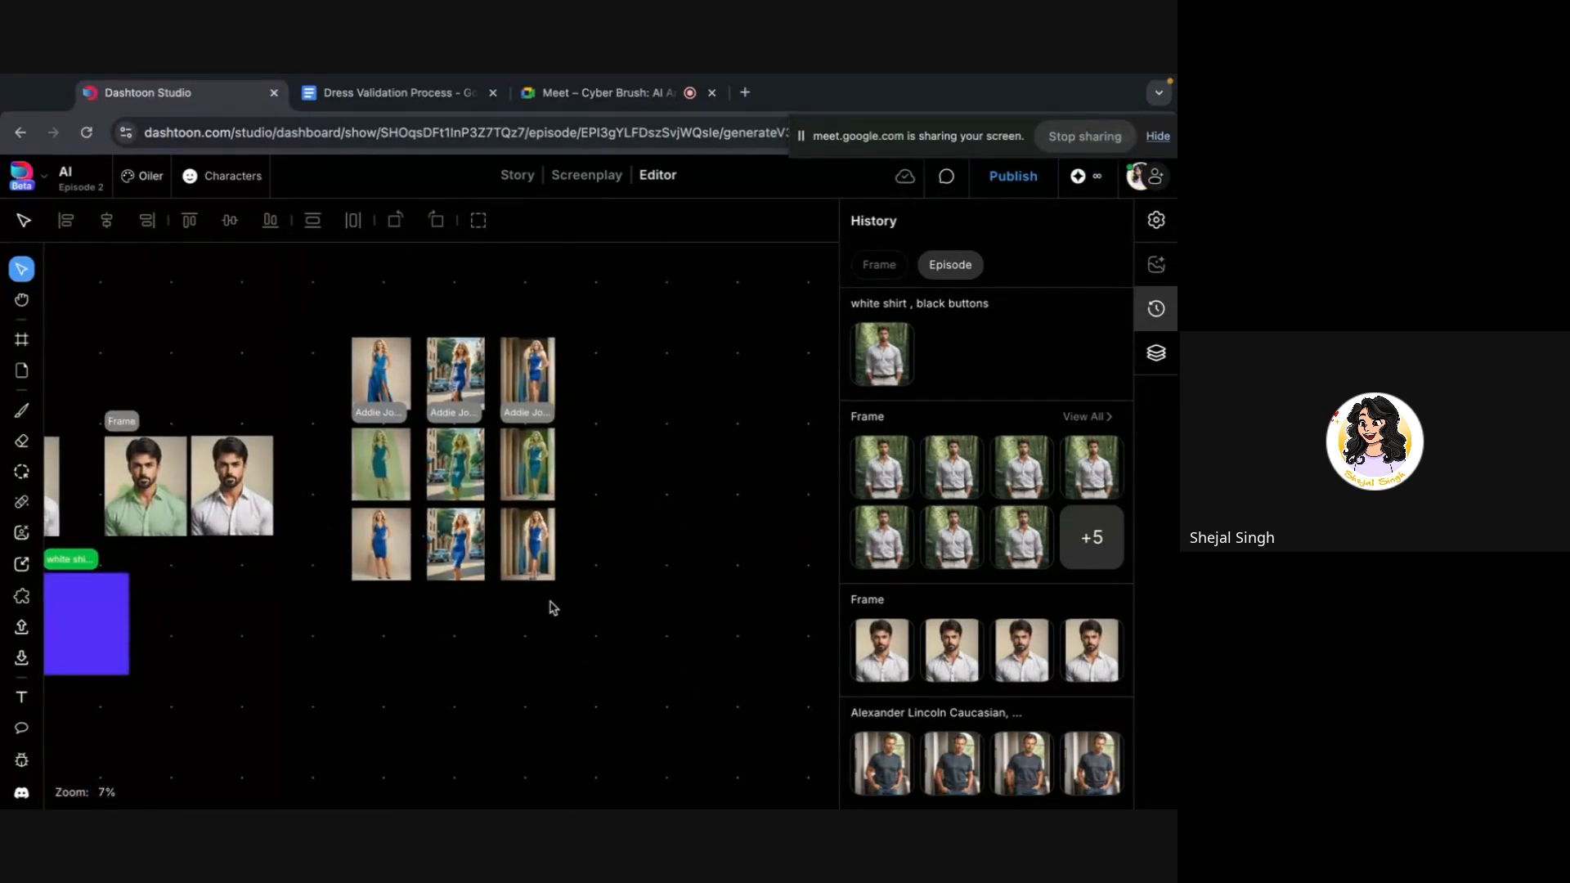
Compare the three original blue dress images with their green-masked frames and the finished versions beneath them
scroll(550, 604, up, 2)
scroll(586, 525, up, 1)
scroll(586, 524, up, 4)
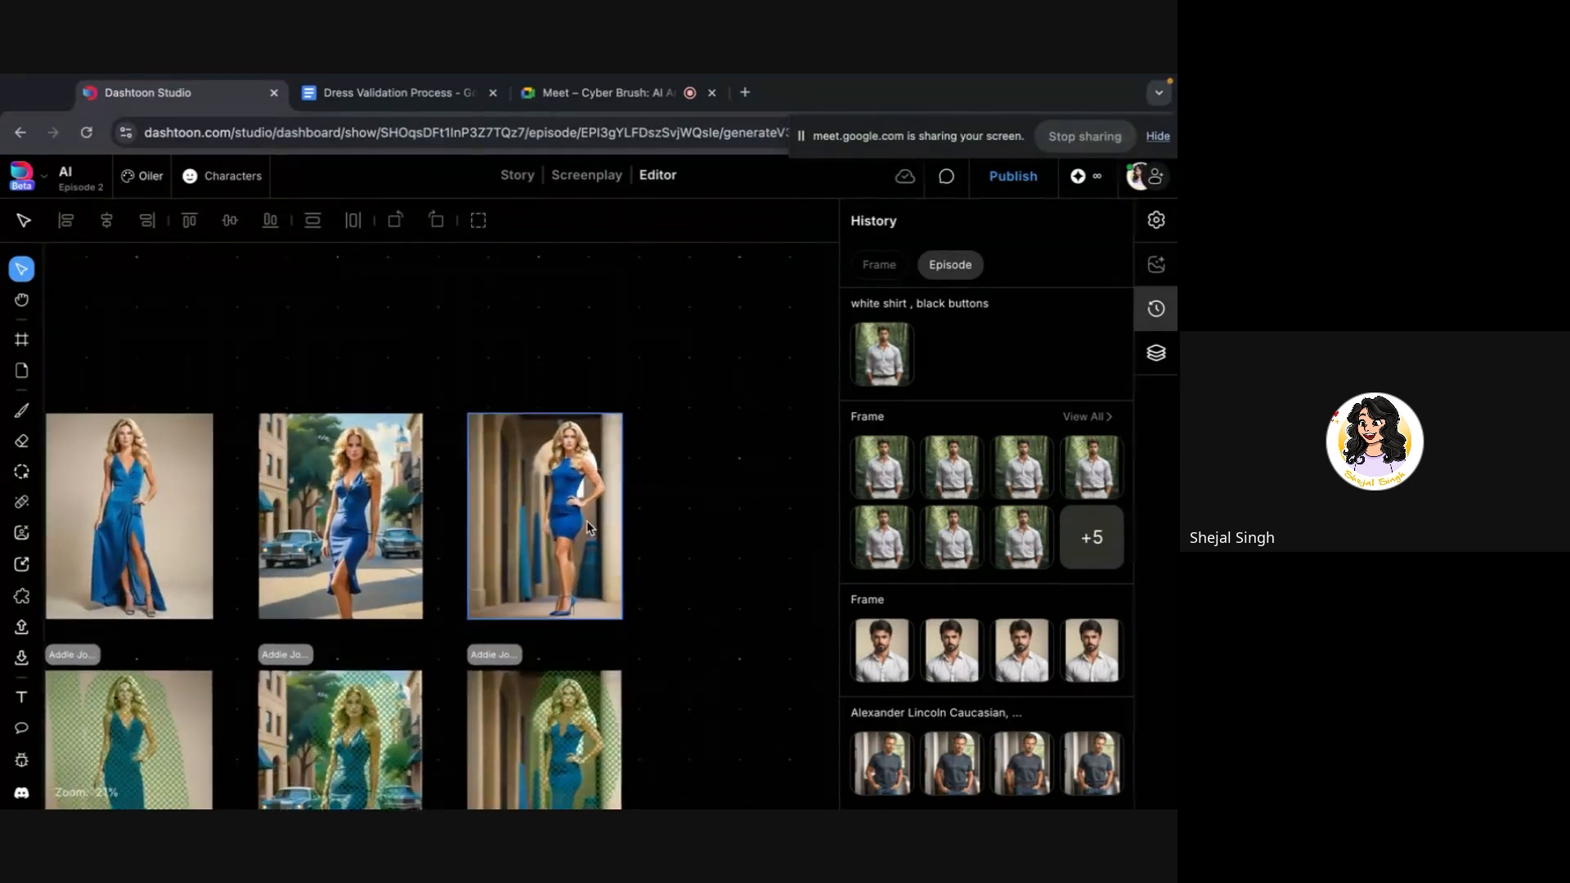
click(587, 533)
scroll(587, 535, left, 3)
scroll(798, 522, right, 1)
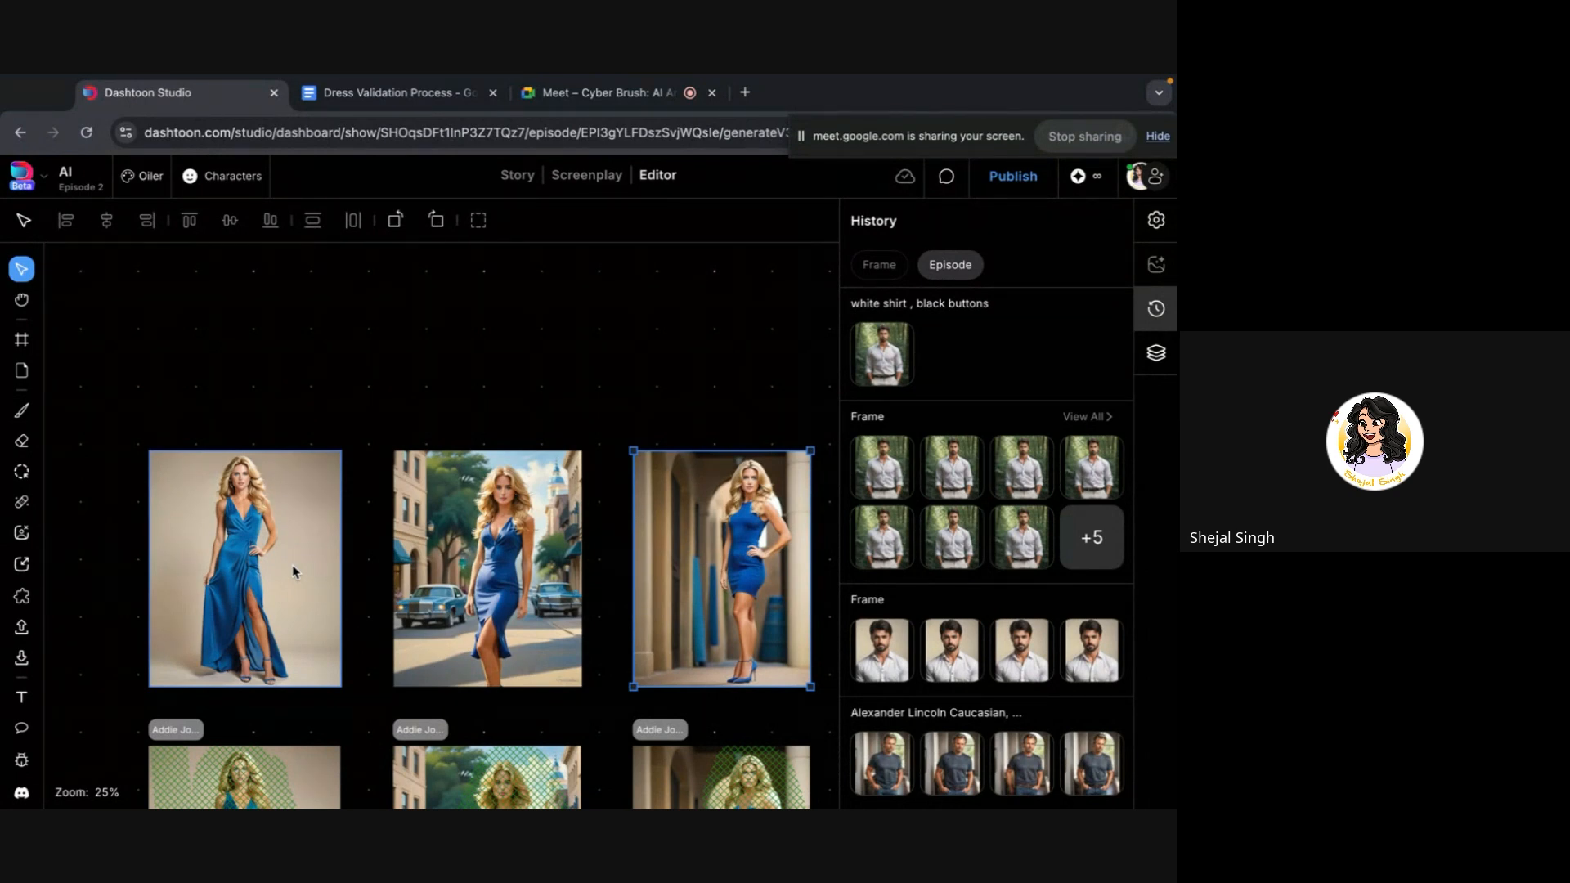
scroll(293, 571, down, 3)
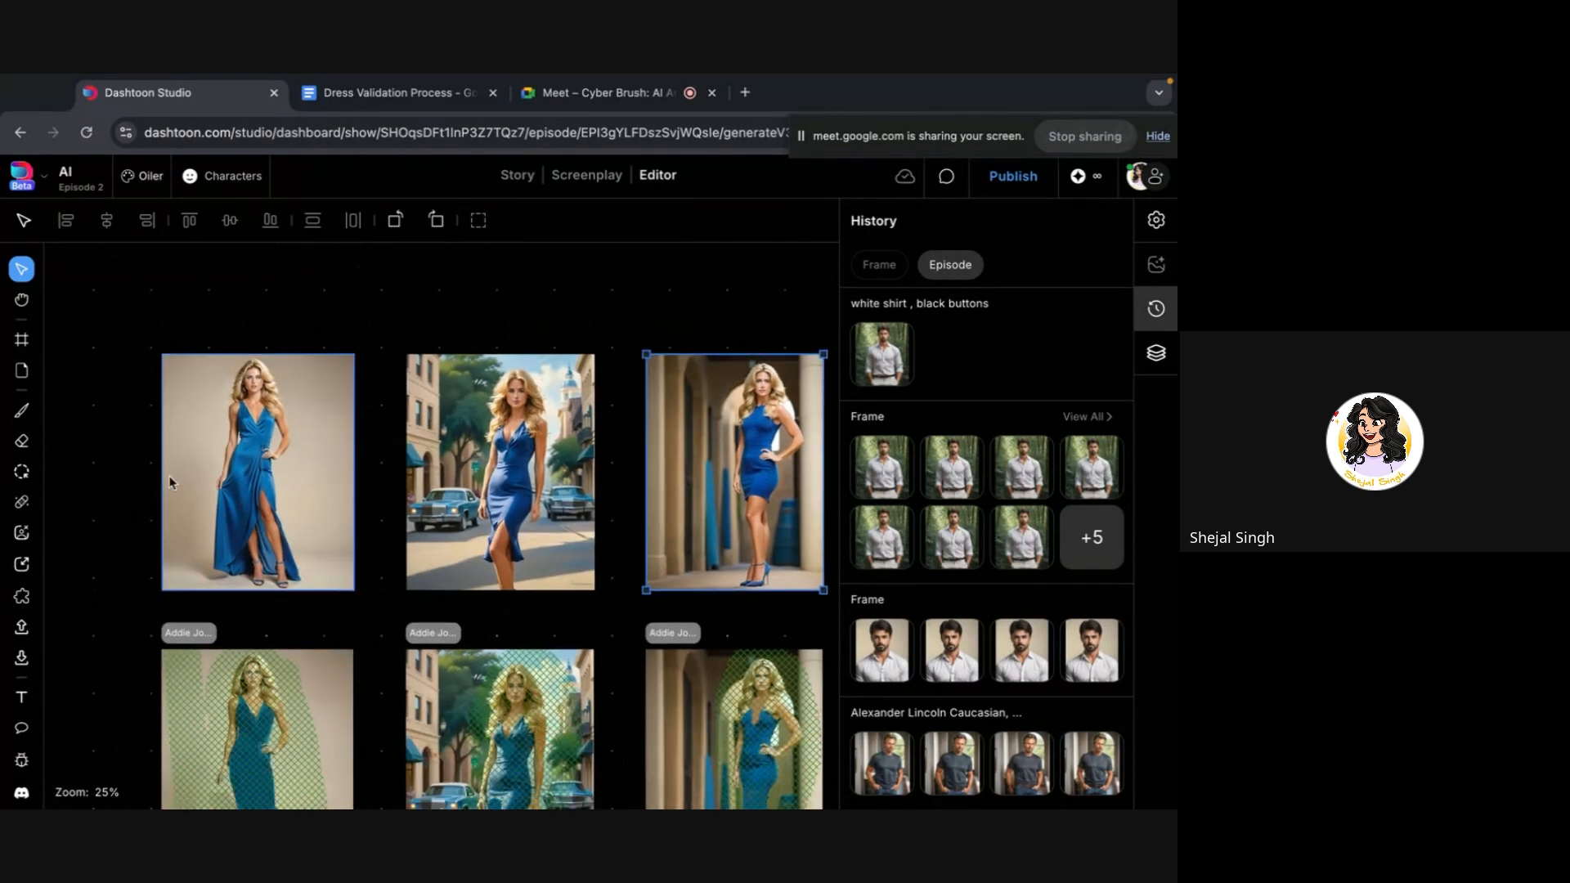
scroll(173, 480, down, 4)
scroll(385, 423, down, 8)
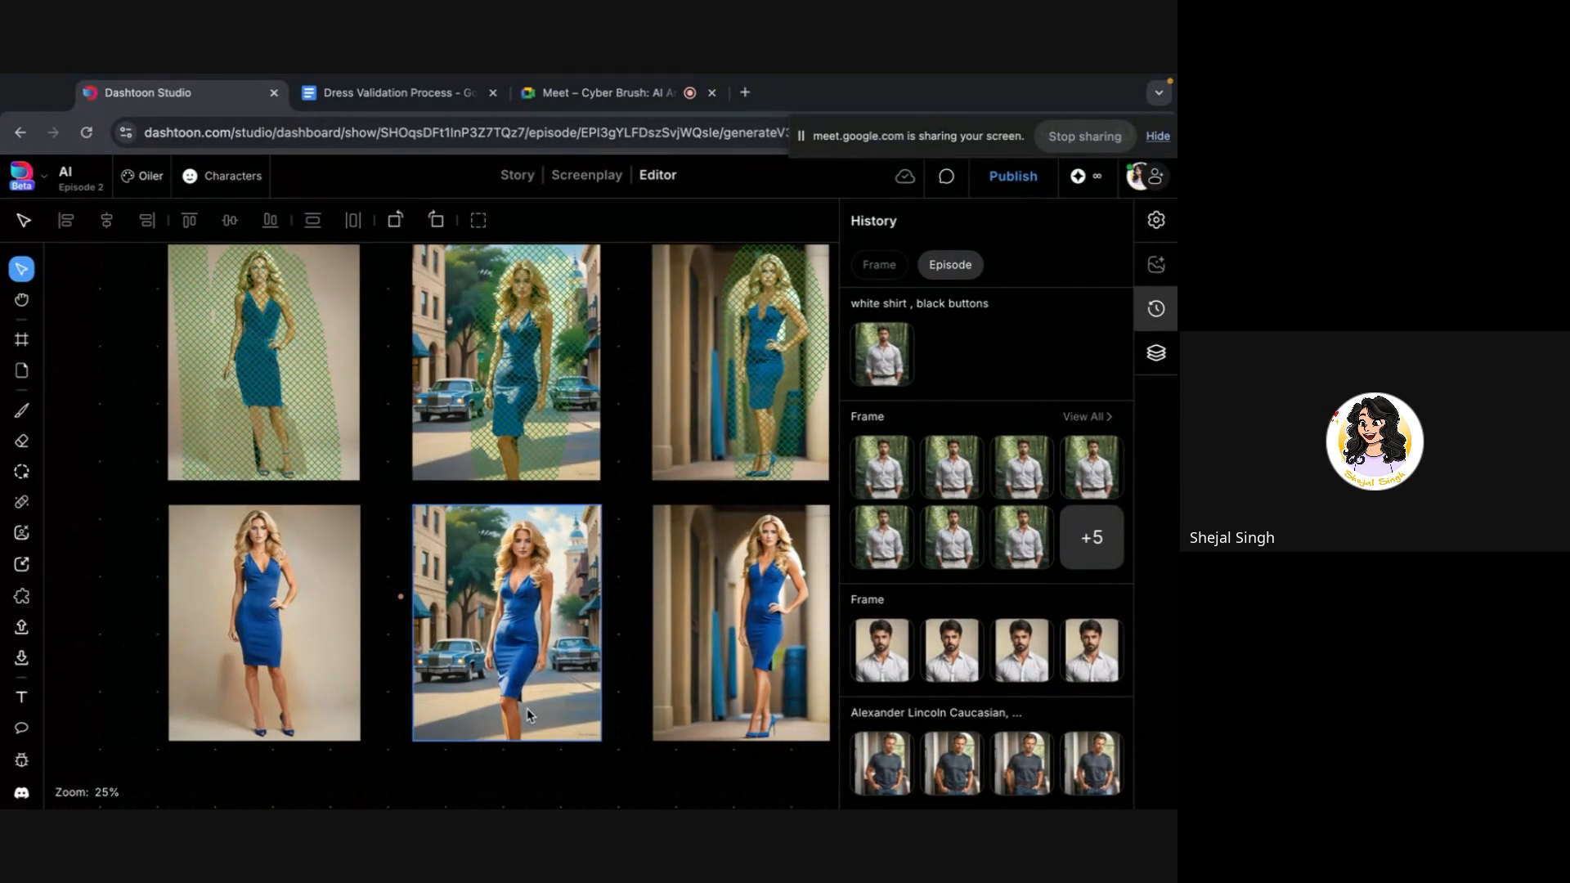
scroll(527, 708, up, 10)
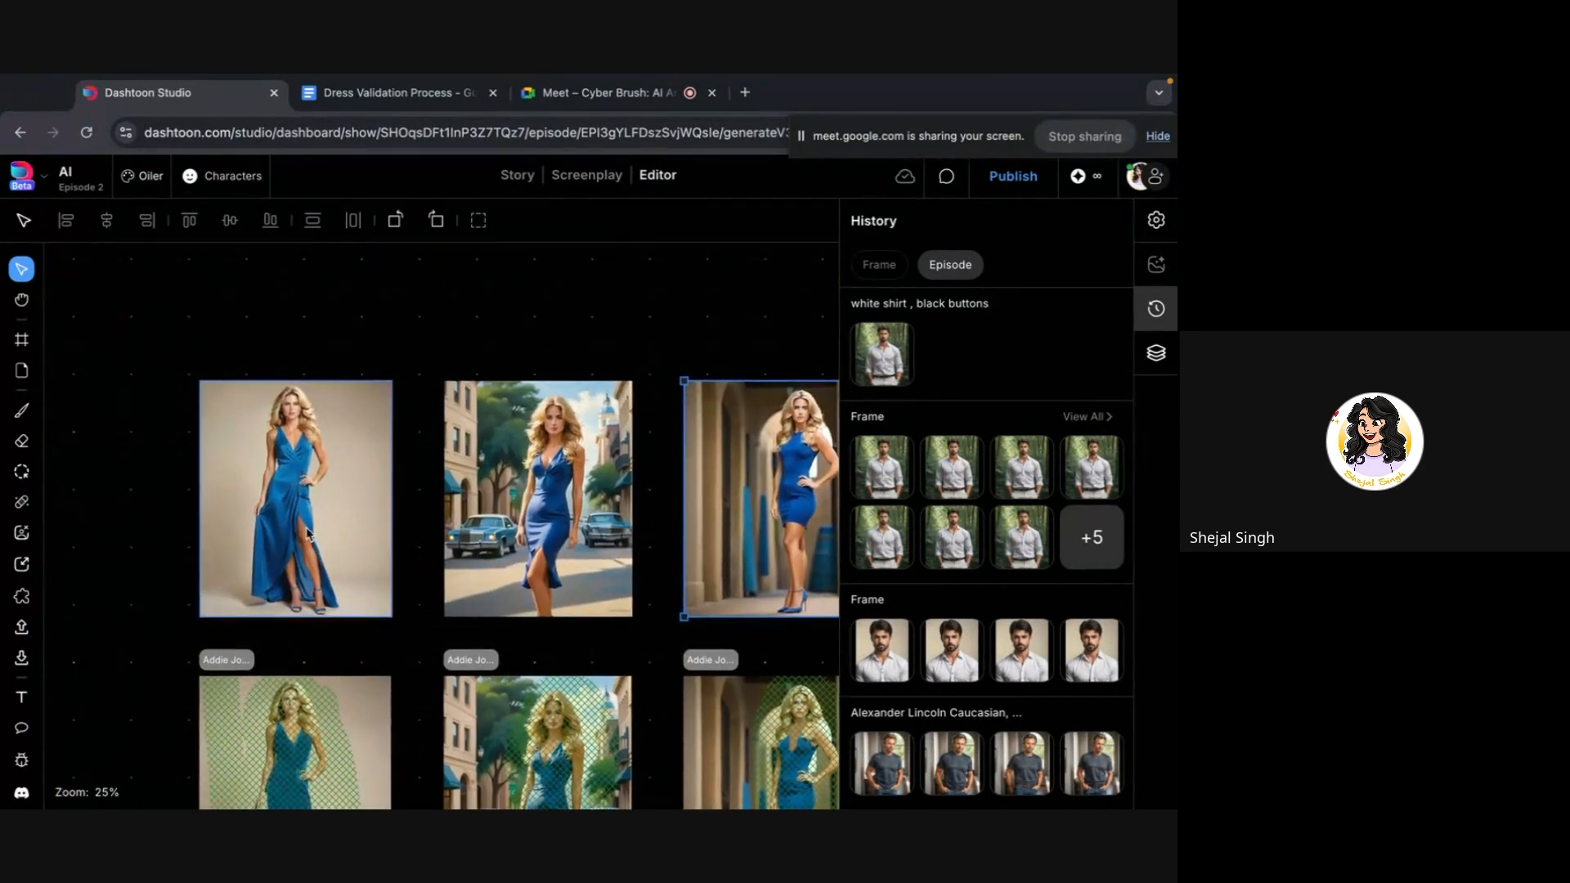
Move the green inpaint mask off the beige-background dress frame onto the empty canvas beside it
scroll(307, 533, down, 7)
click(330, 559)
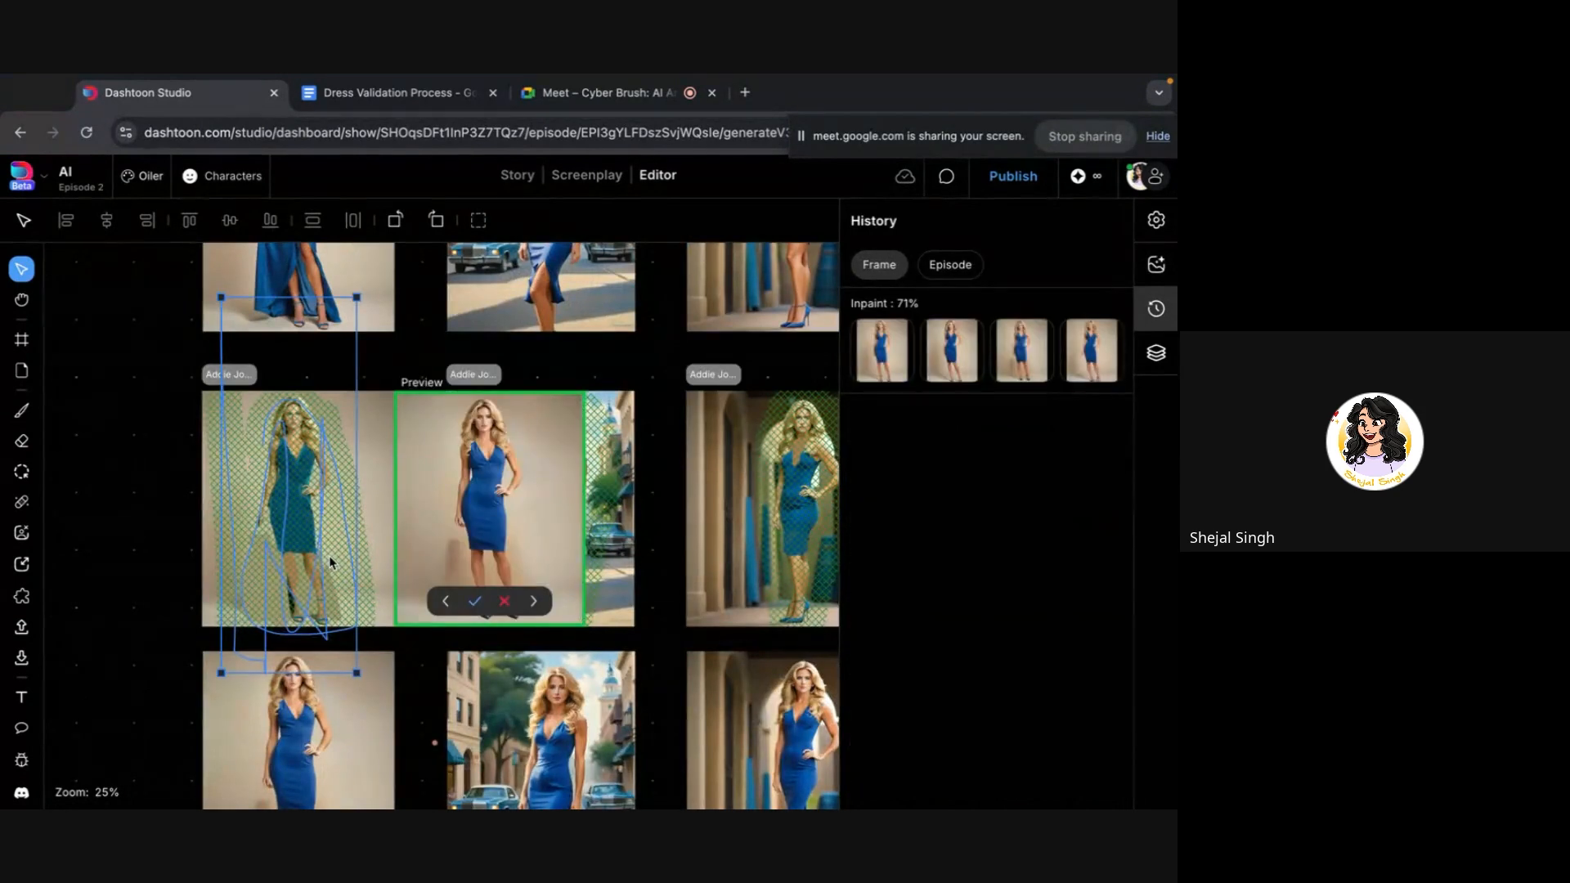
drag(329, 556, 137, 548)
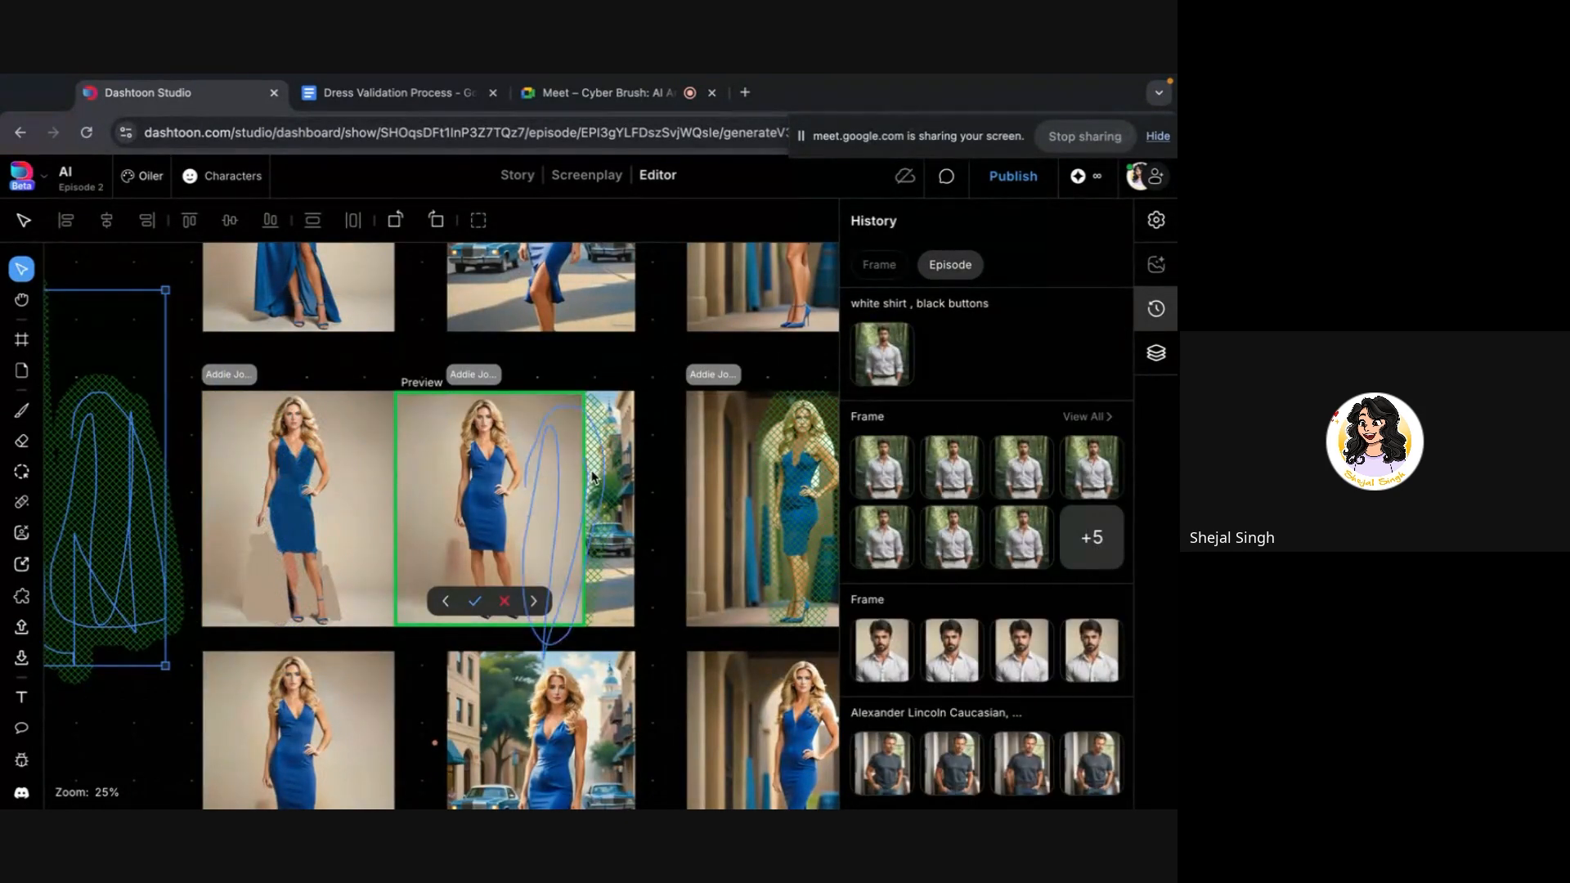
Compare the original beige-background gown with the painted frame and its 2/4 Inpaint preview, checking the neckline, skirt and leg slit
scroll(395, 478, up, 5)
scroll(310, 525, up, 5)
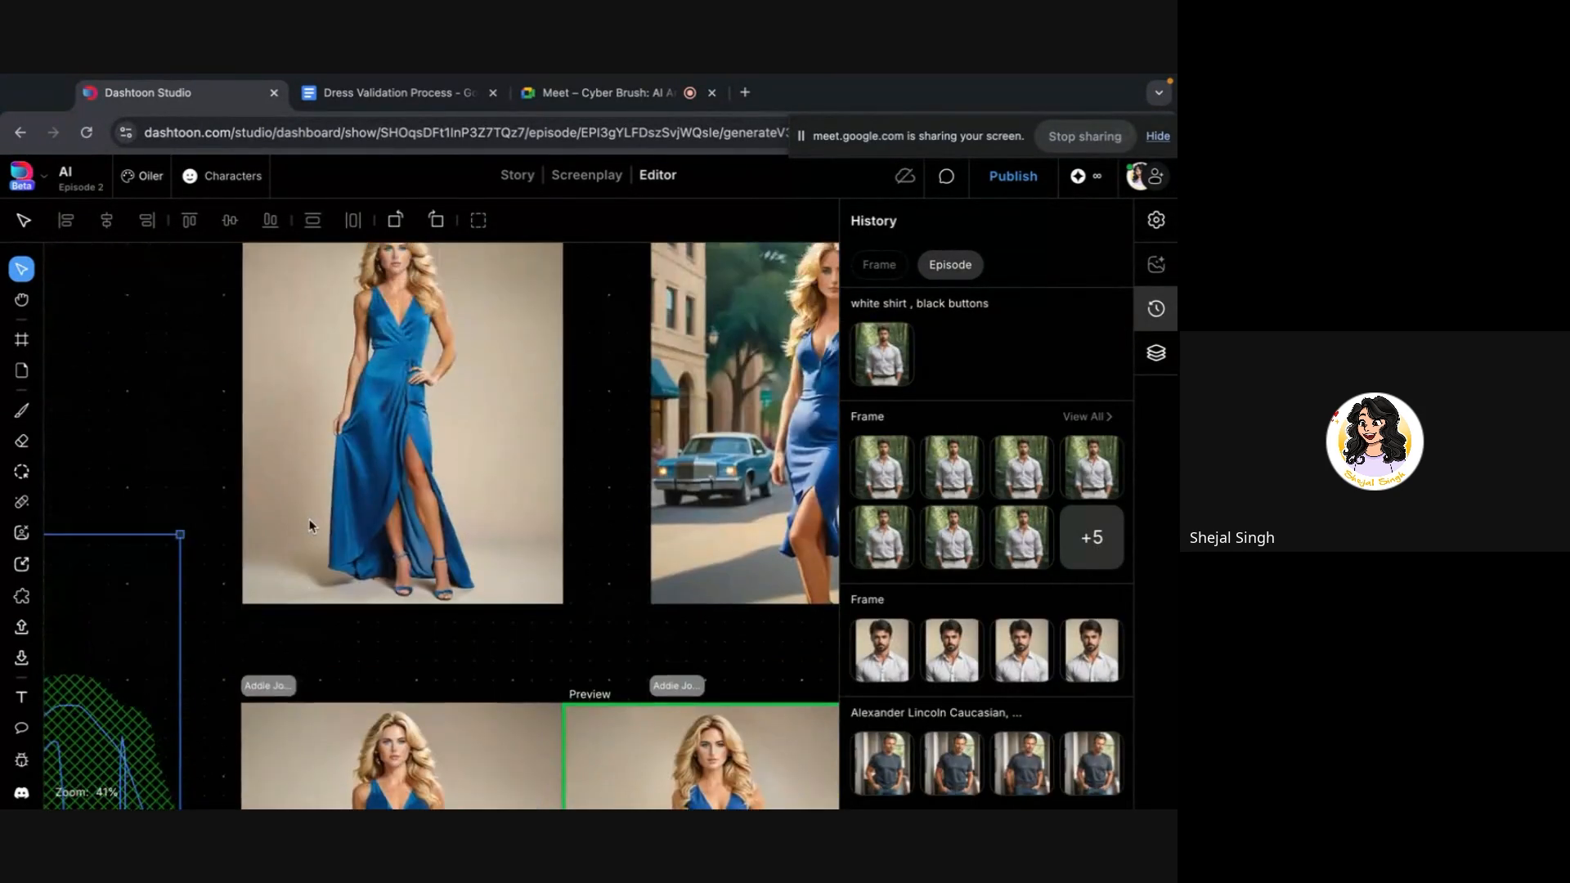
scroll(309, 526, up, 2)
scroll(336, 507, down, 8)
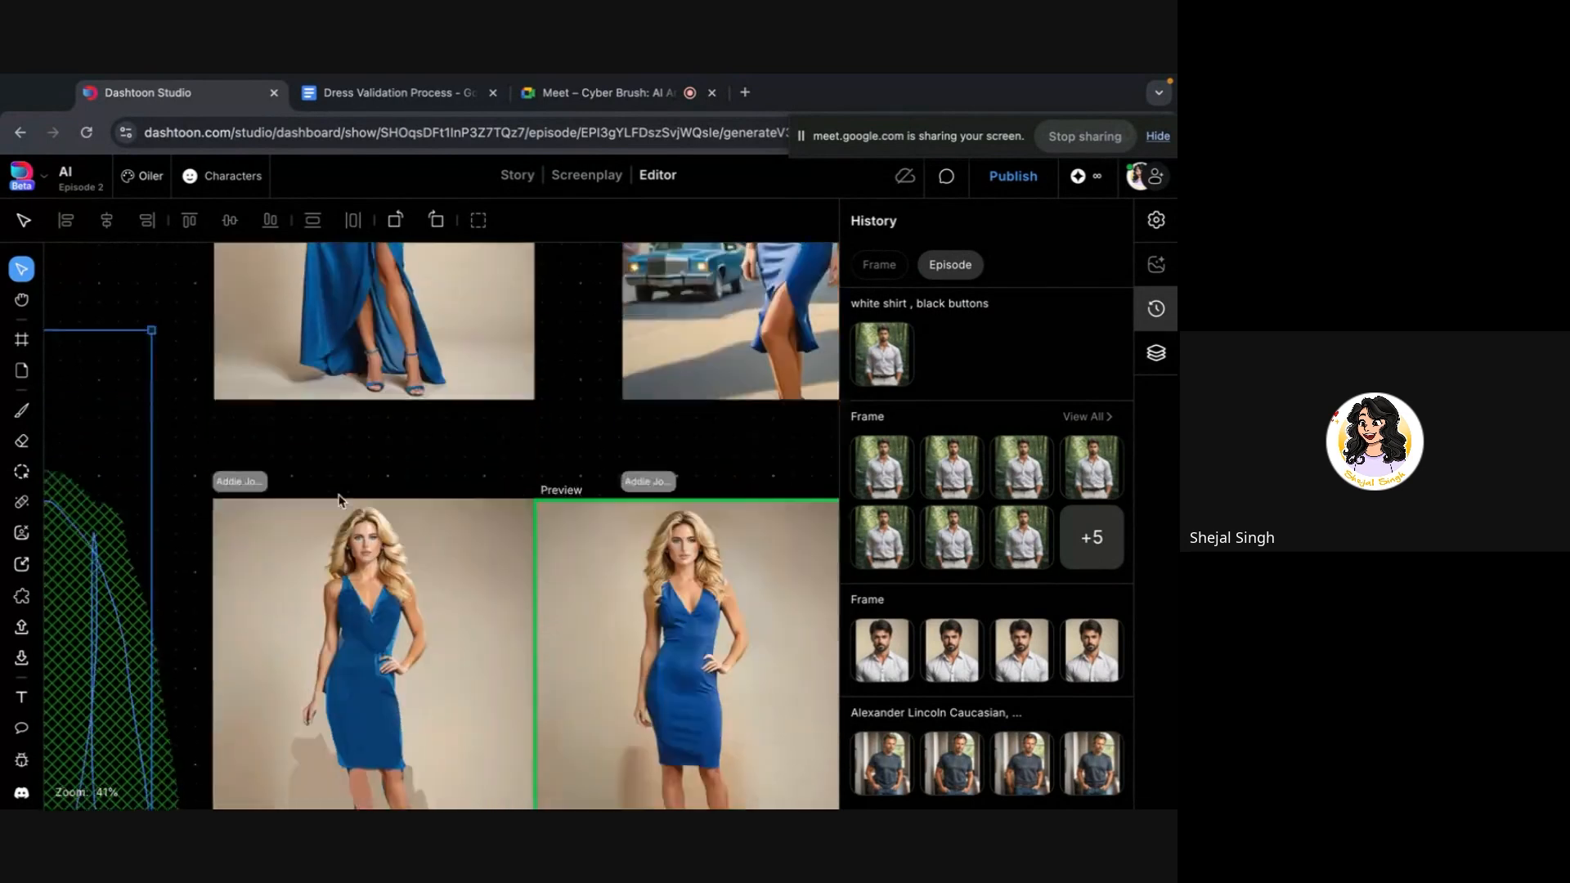
scroll(352, 515, down, 2)
scroll(381, 527, up, 5)
scroll(382, 533, down, 6)
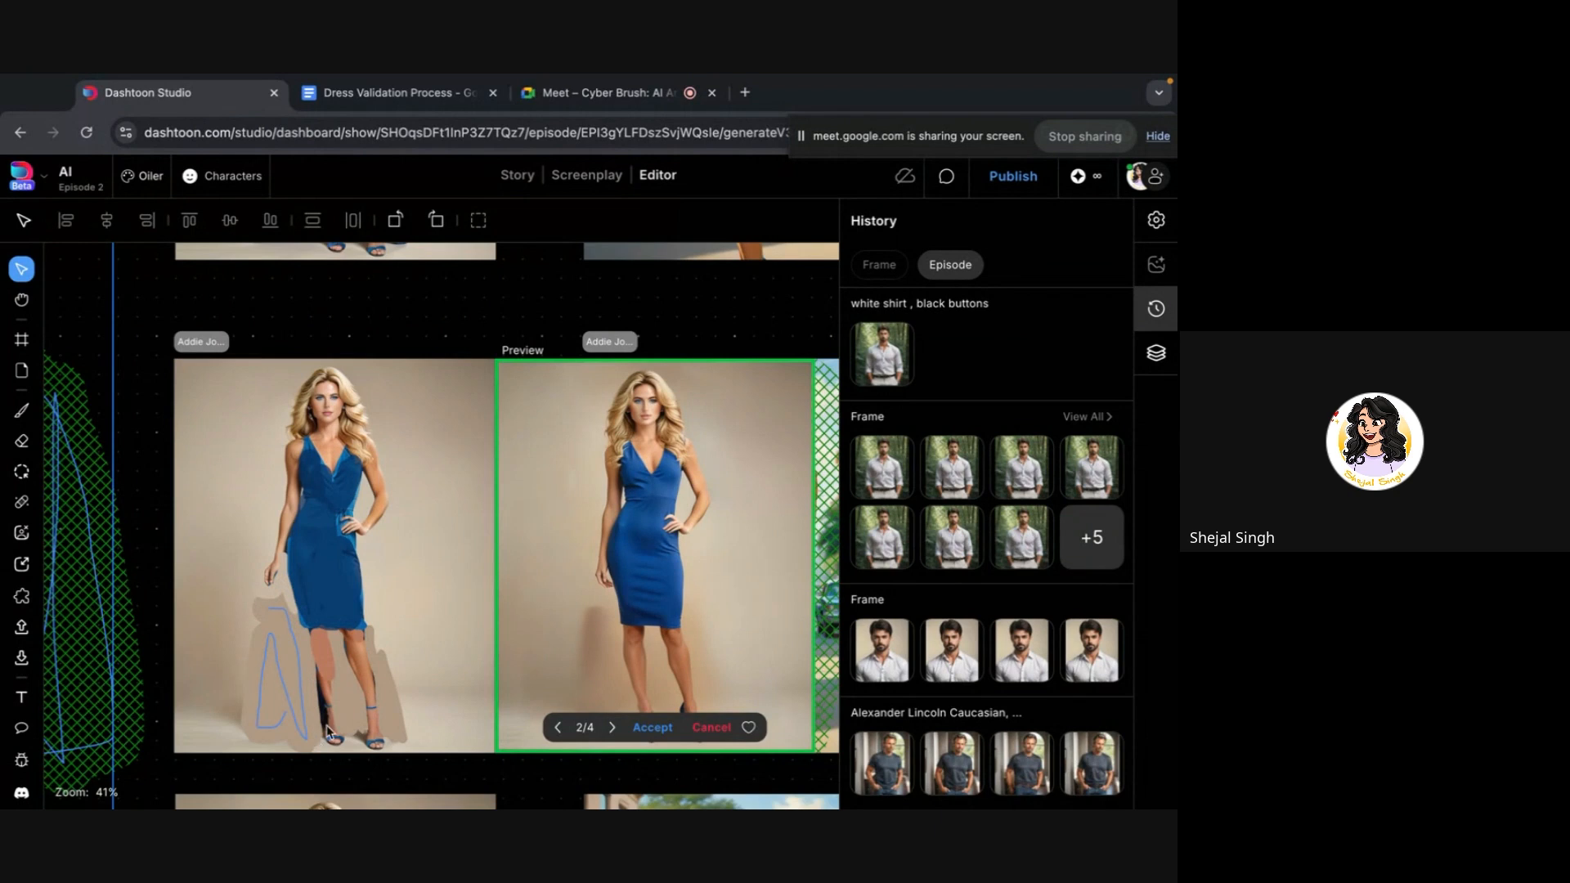
scroll(220, 455, up, 4)
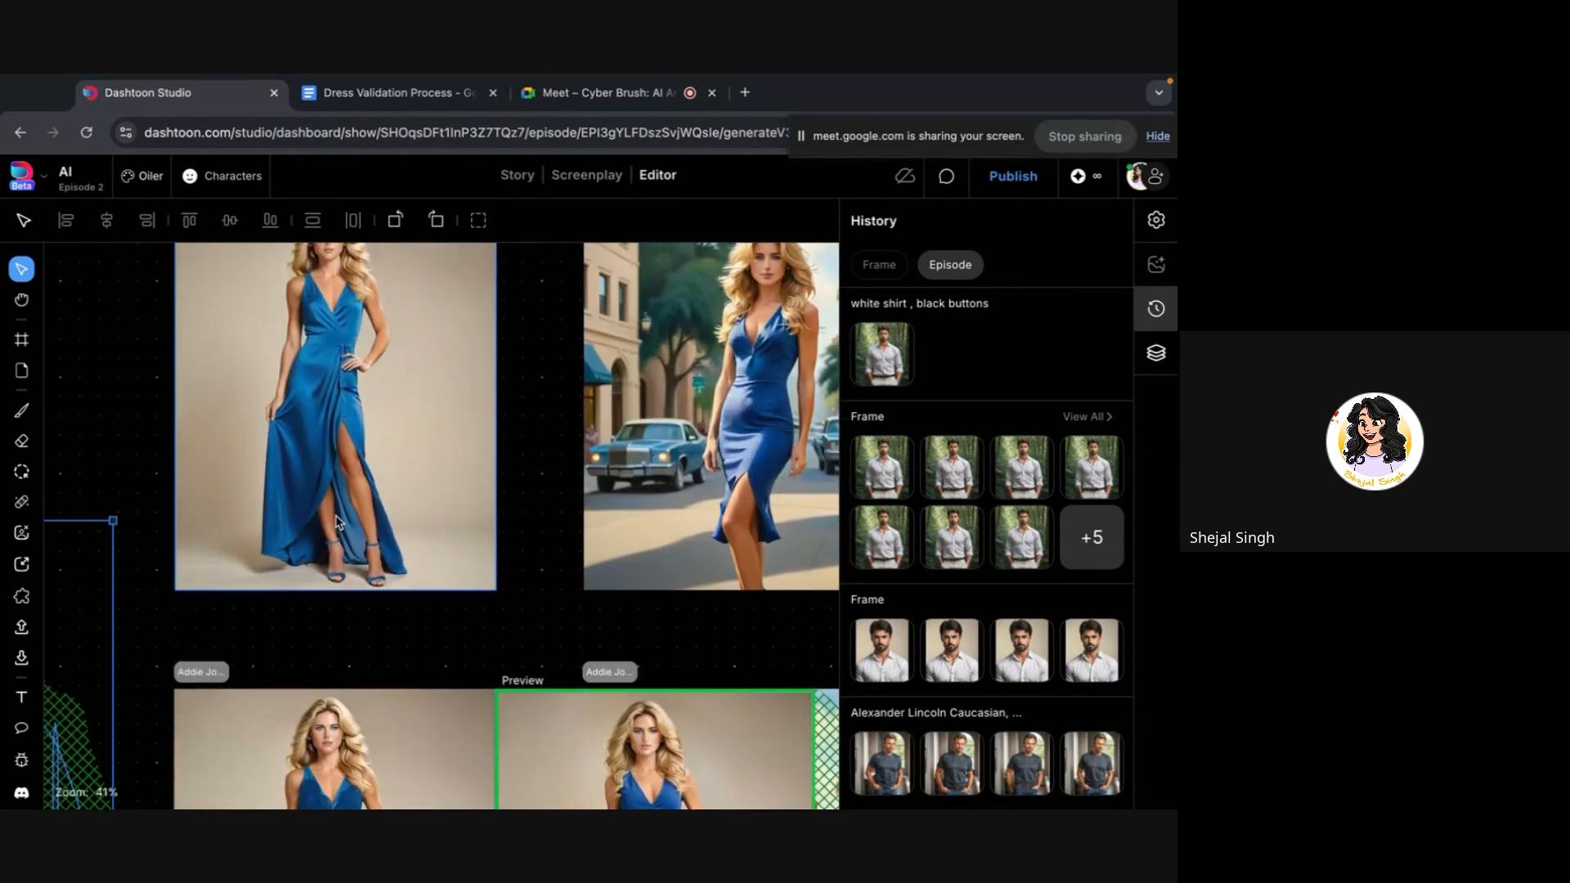
scroll(336, 522, down, 3)
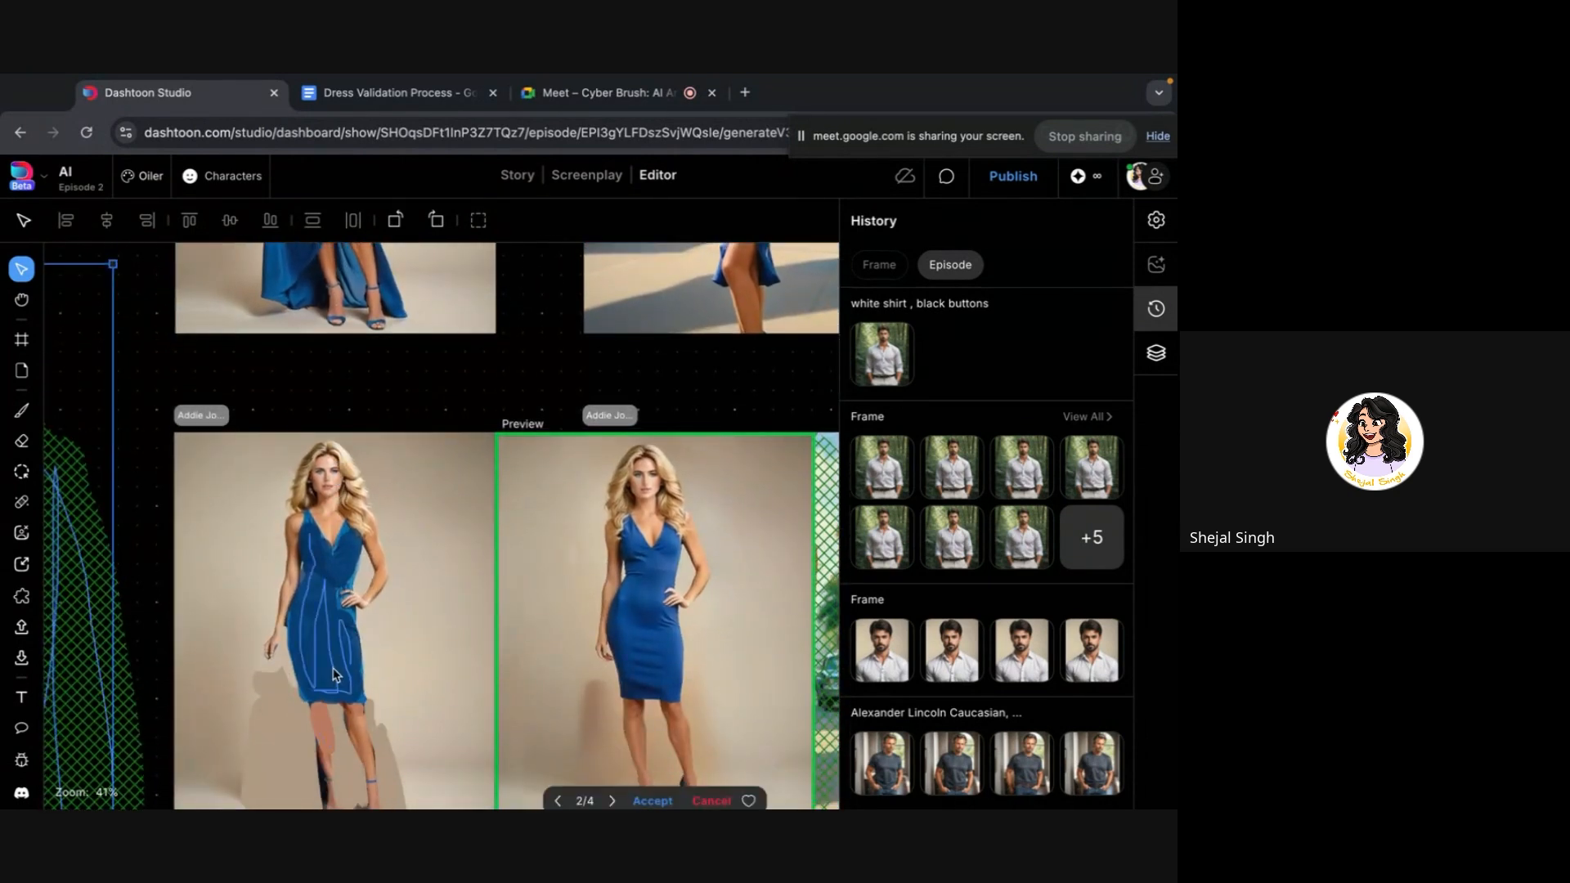
scroll(328, 417, up, 4)
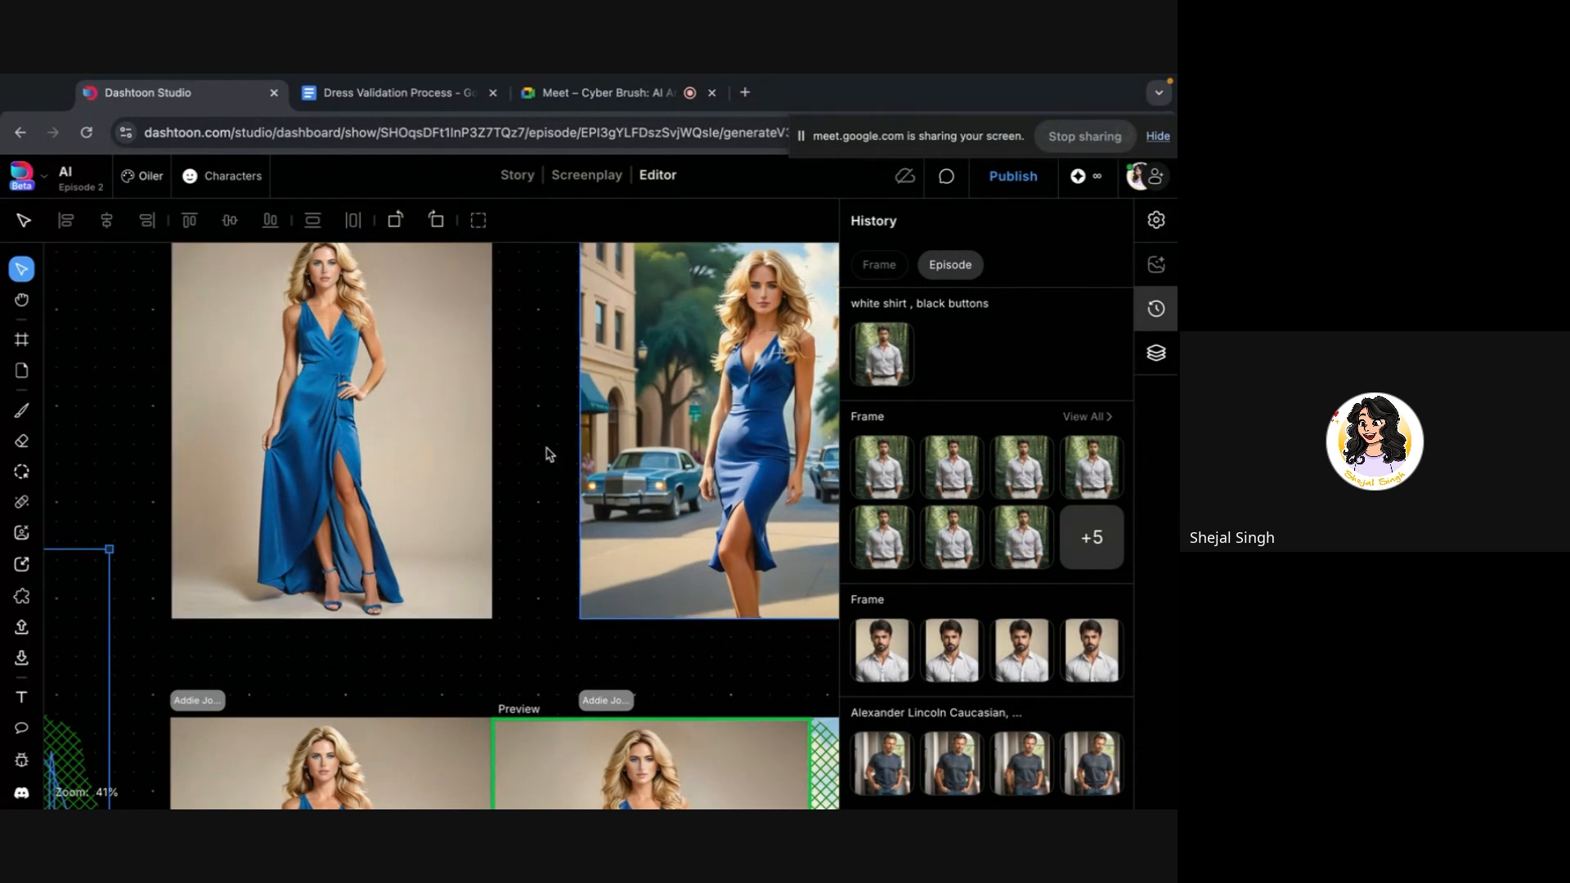
scroll(769, 462, down, 3)
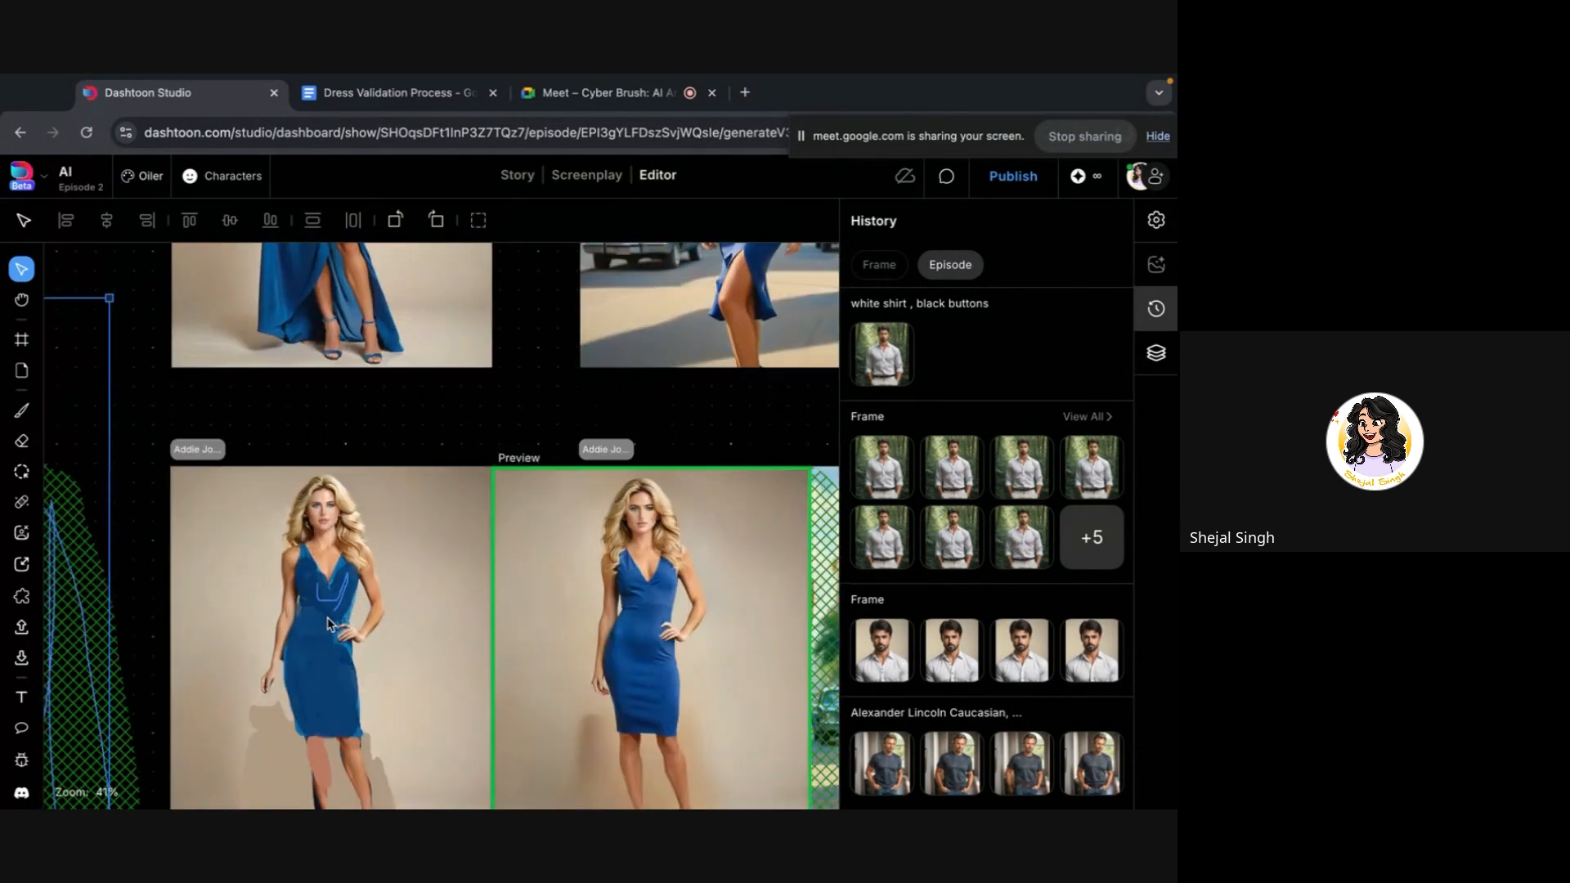
Inspect the painted strokes on the beige-background dress up close, and look over its finished version in the row below
scroll(281, 640, up, 5)
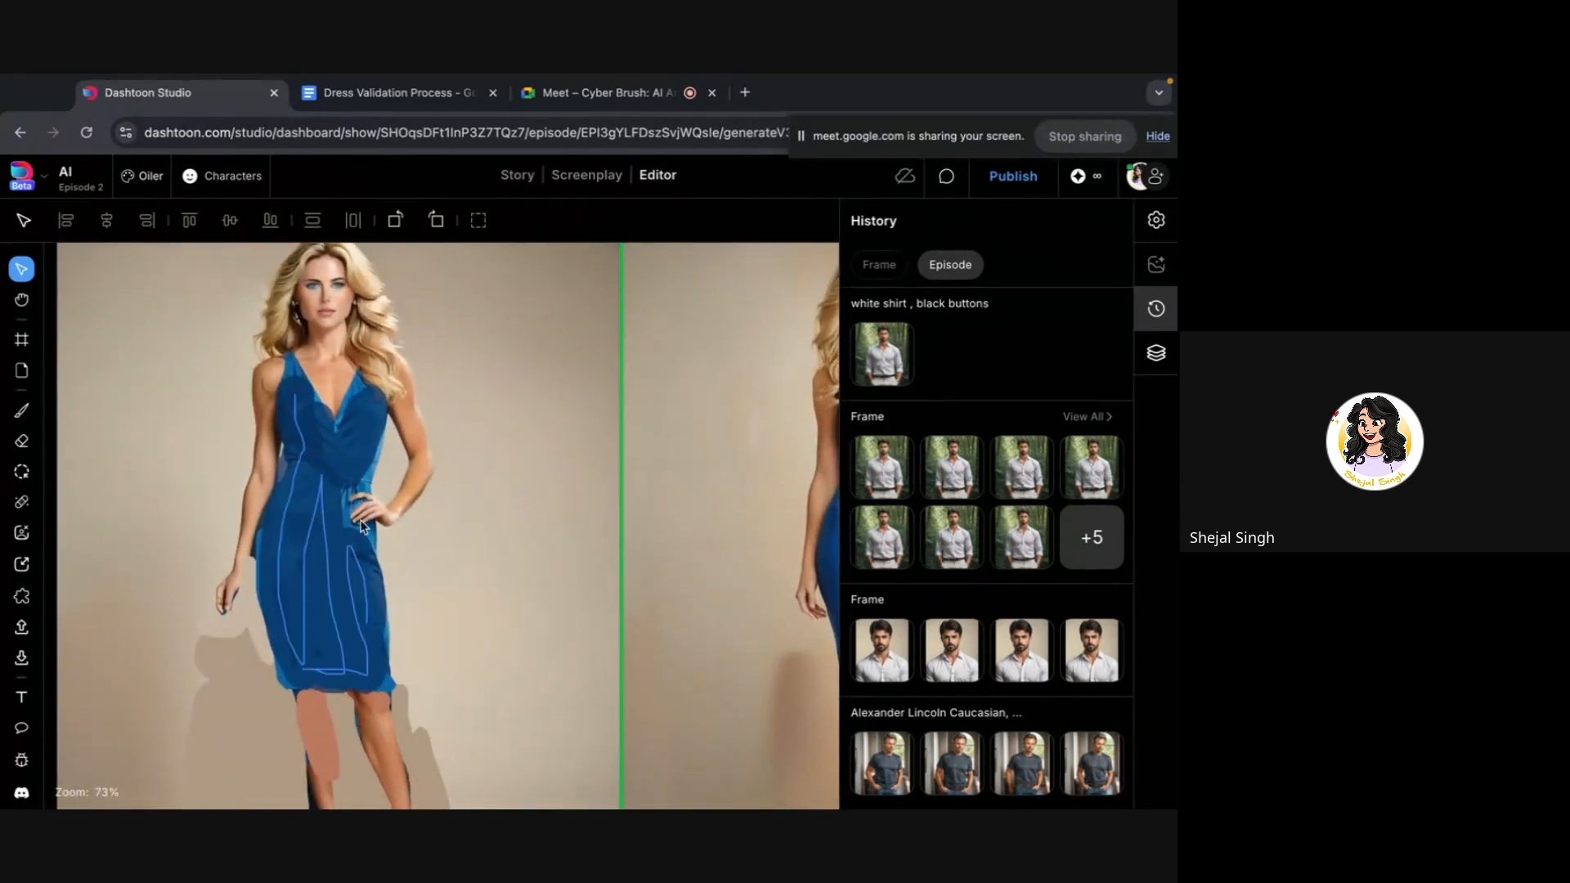
scroll(363, 526, down, 3)
scroll(362, 526, down, 2)
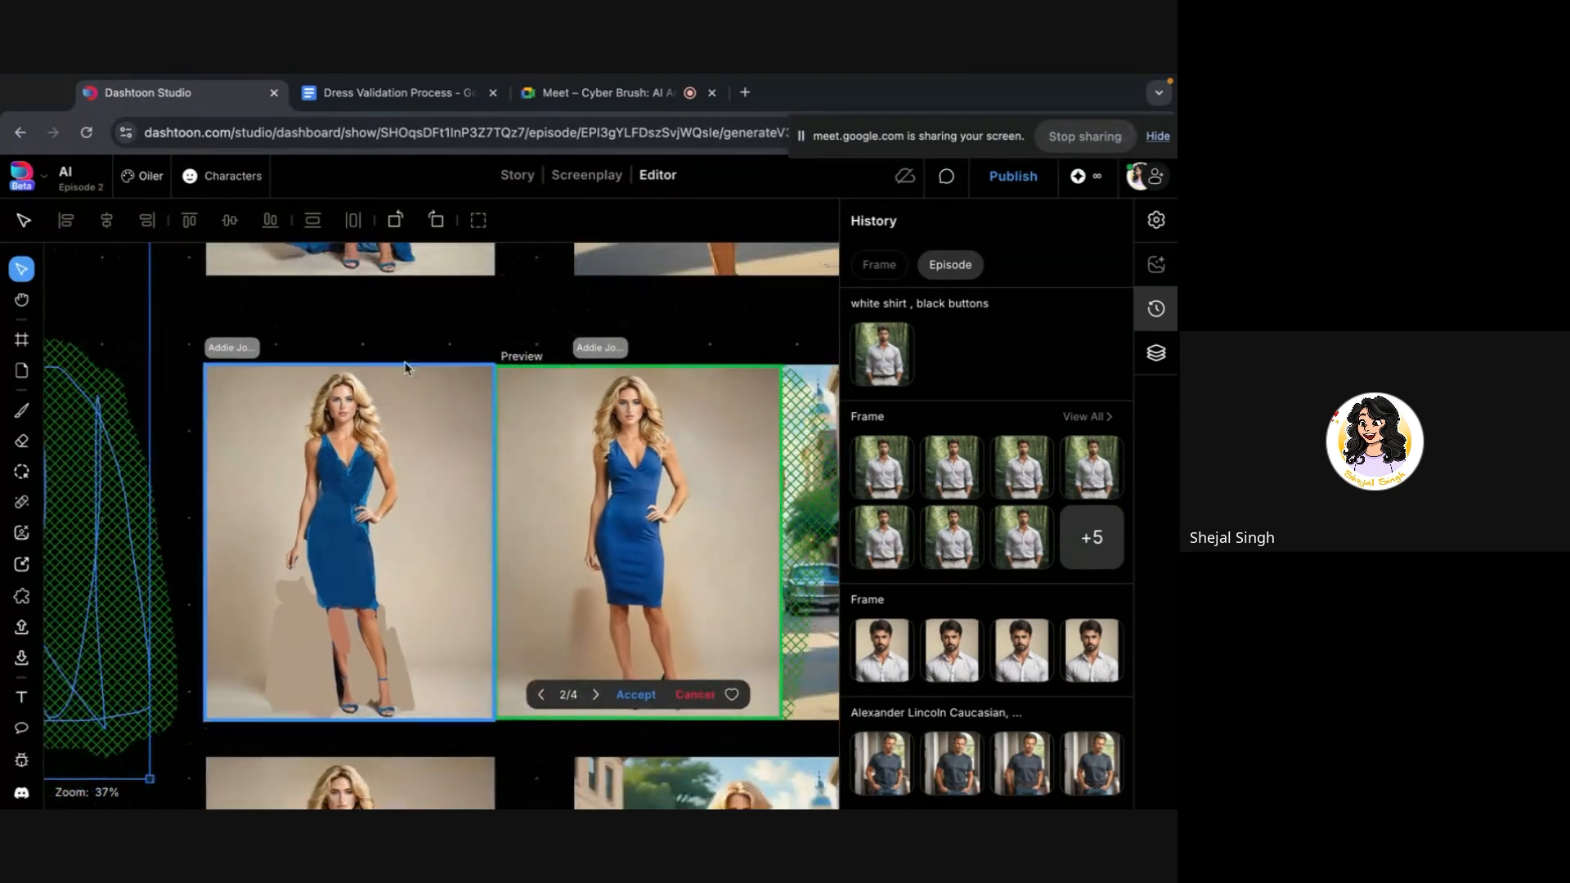
scroll(367, 610, down, 2)
click(366, 610)
scroll(359, 605, down, 1)
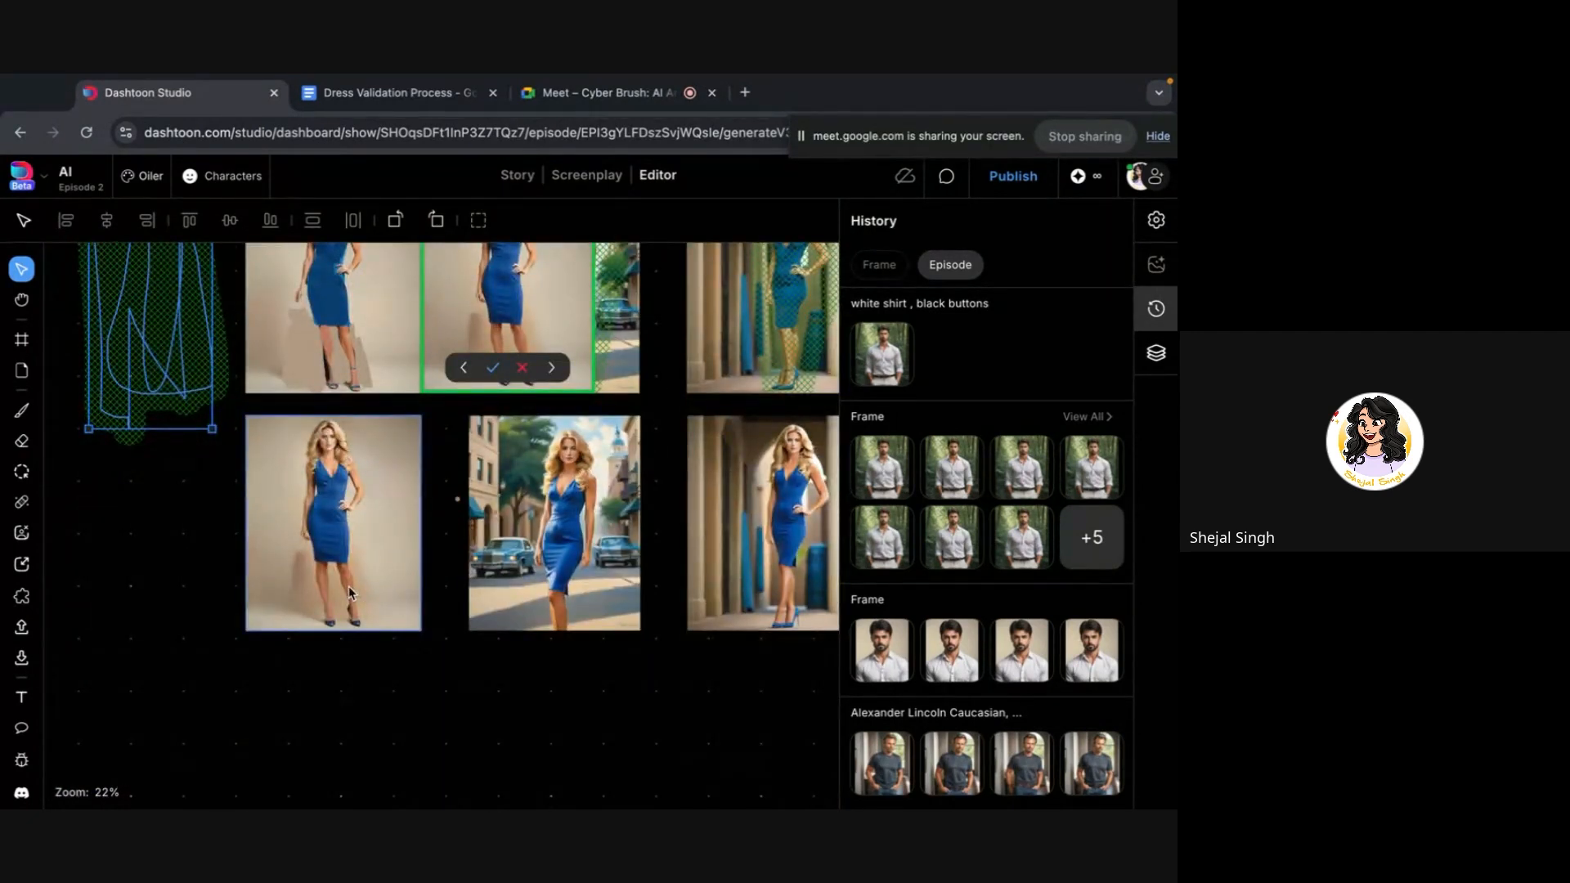
Delete the green inpaint mask covering the woman in the street-background dress frame
scroll(360, 610, up, 3)
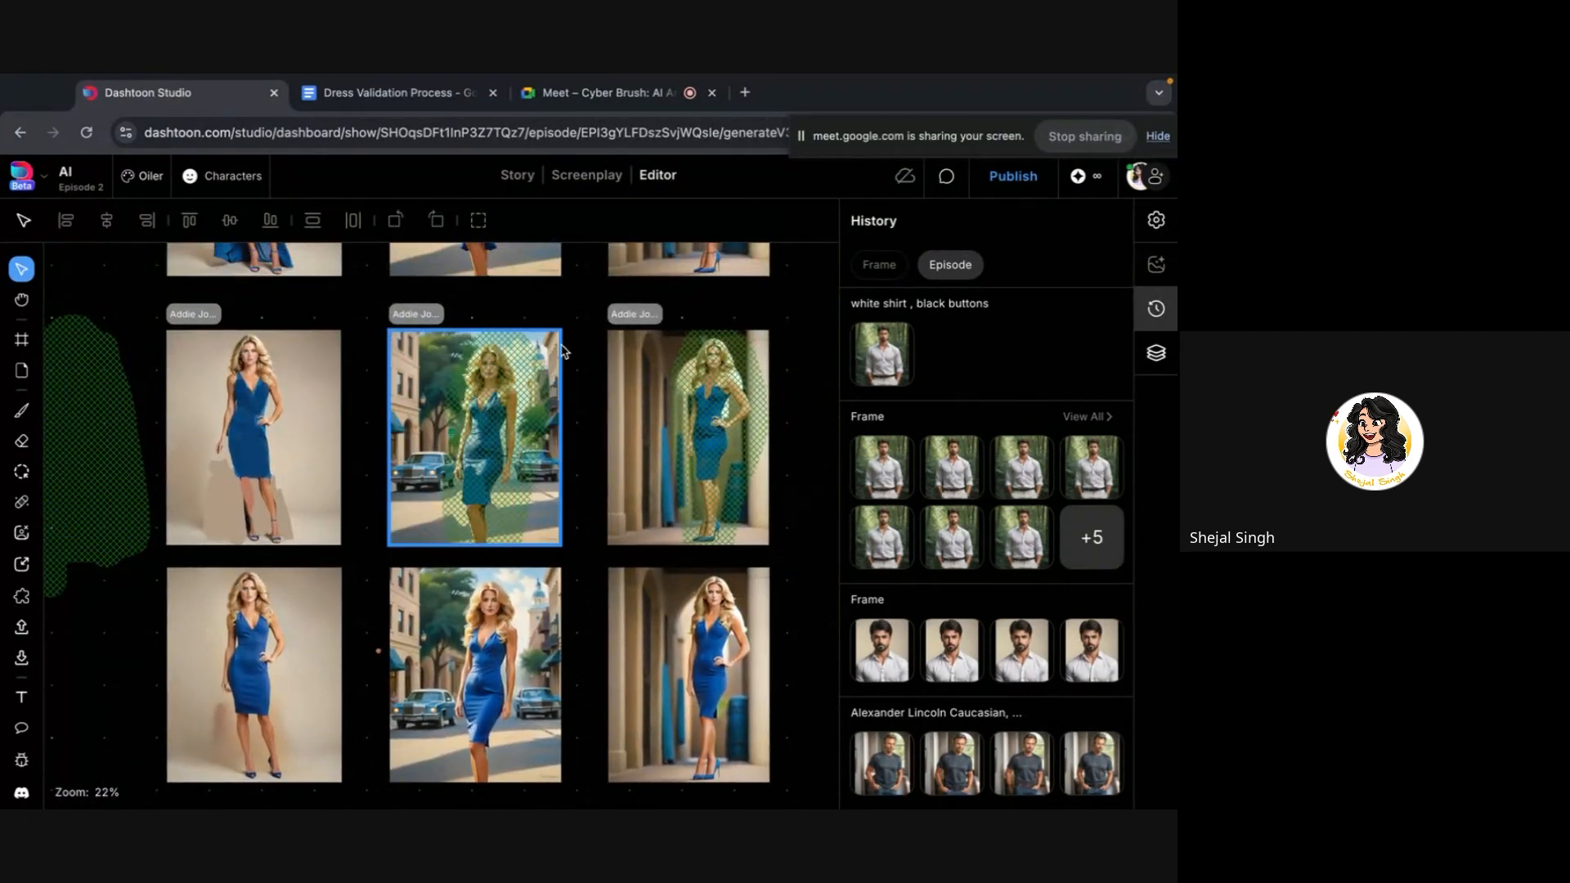
scroll(524, 409, up, 5)
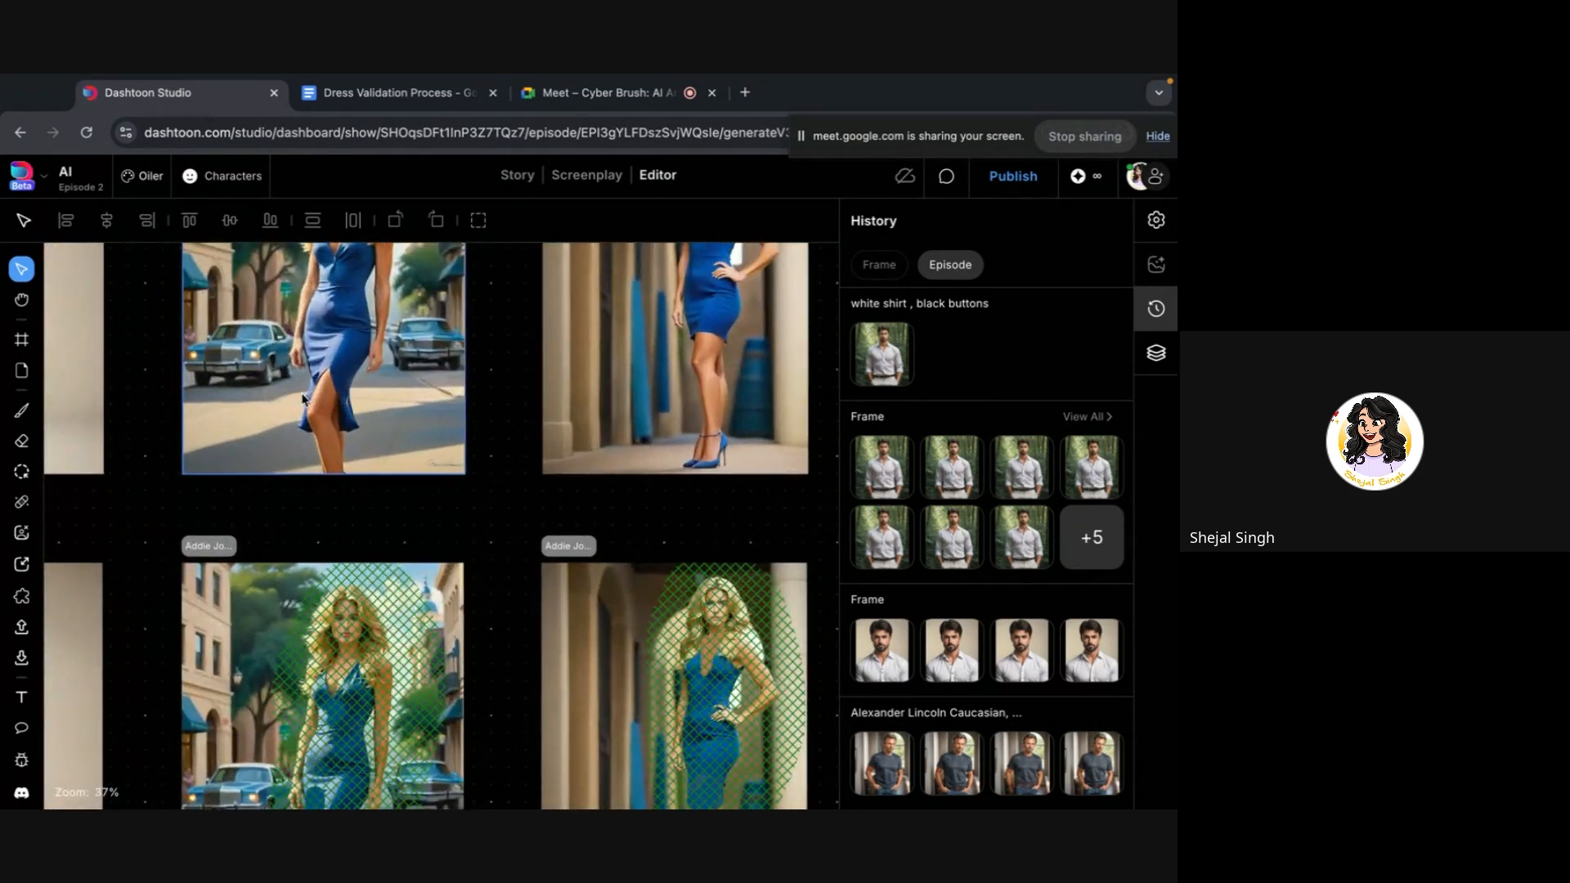
scroll(351, 399, down, 3)
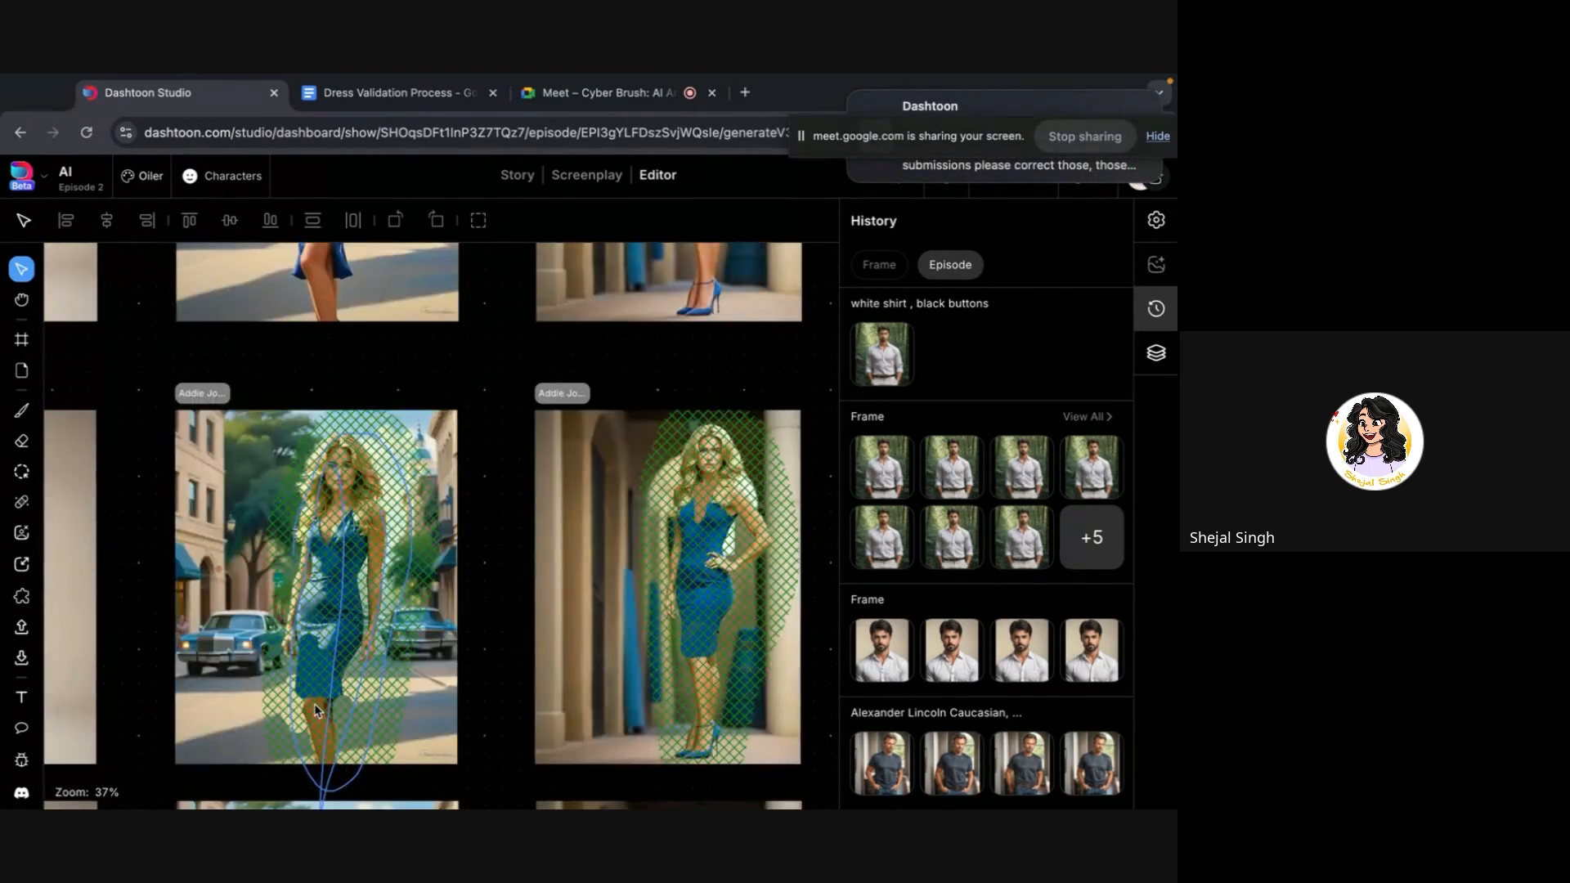
scroll(316, 708, up, 2)
scroll(314, 704, up, 1)
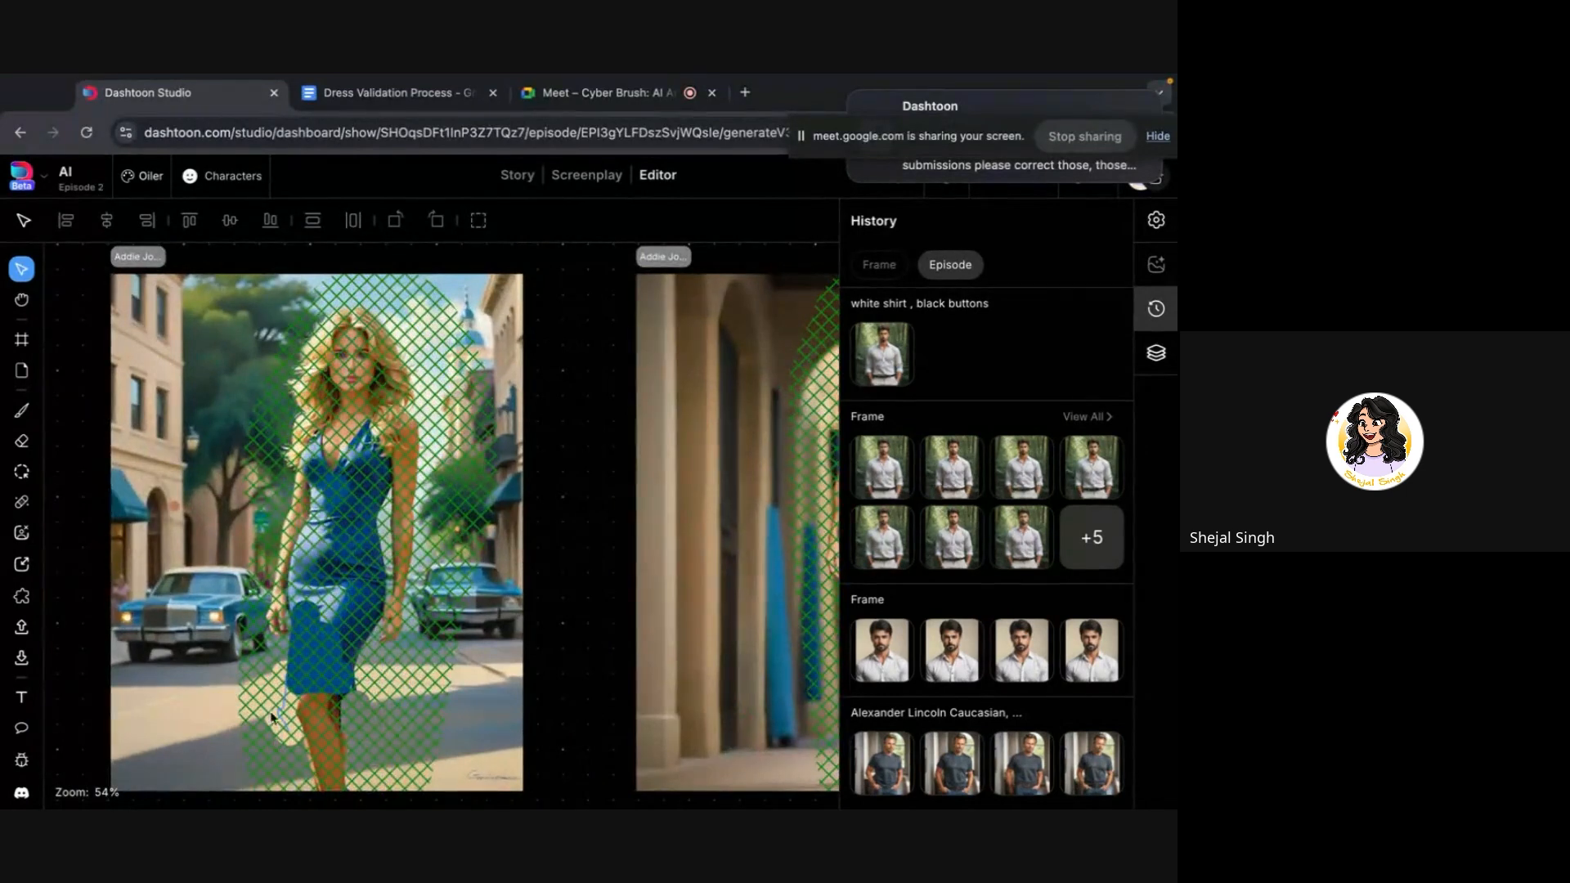
click(258, 734)
click(364, 729)
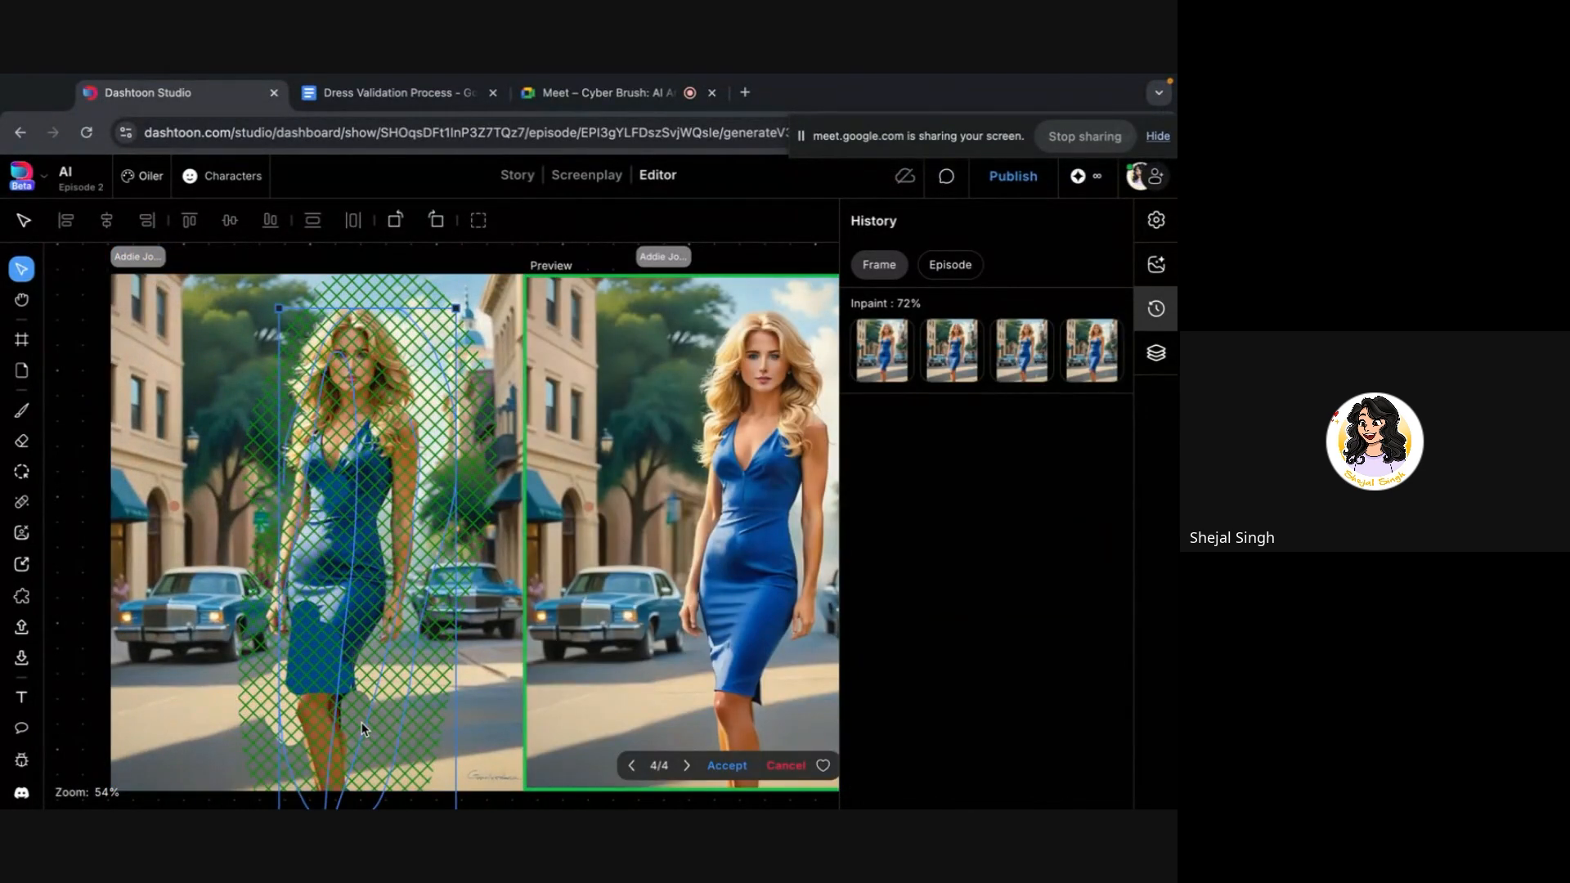
key(Delete)
Examine the painted hem and slit in the 816 x 1024 street frame against its 4/4 Inpaint preview and finished image
scroll(333, 703, up, 2)
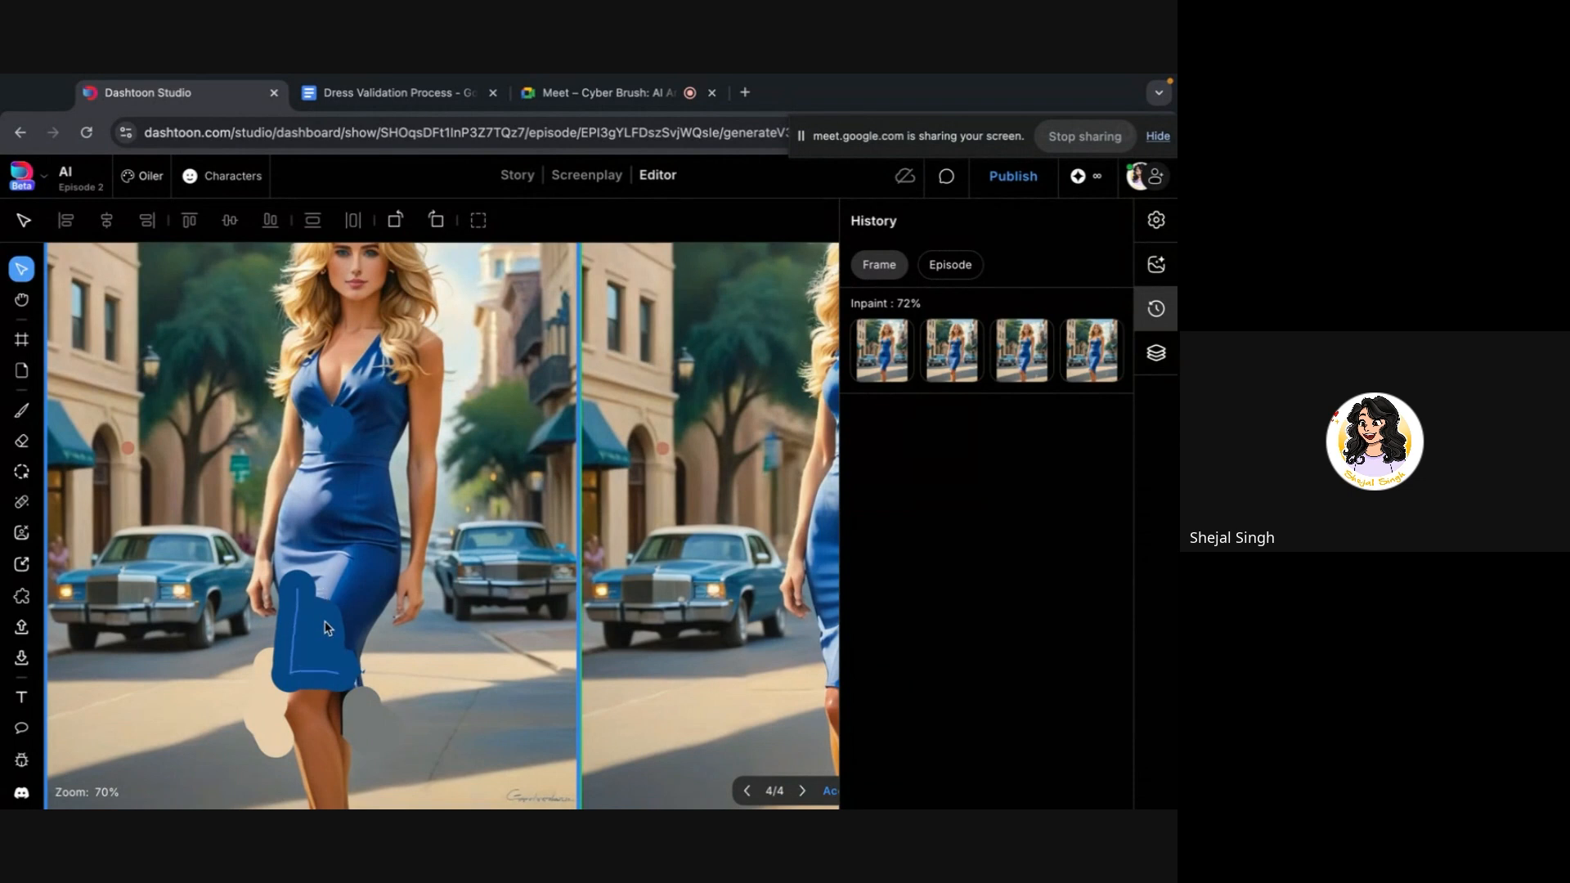
scroll(382, 465, down, 2)
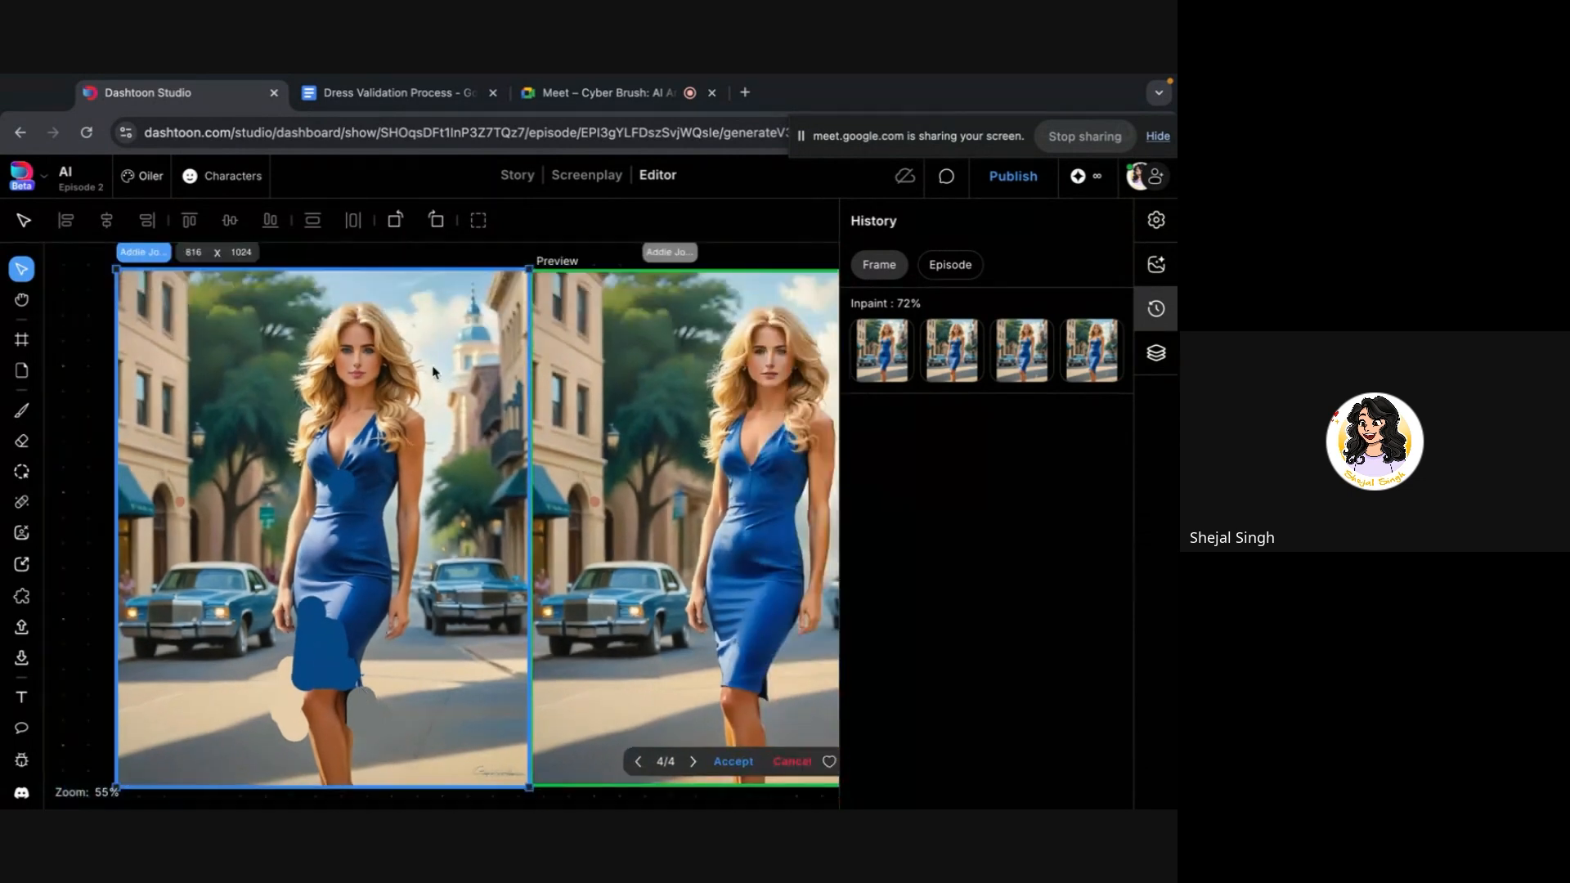
scroll(381, 466, up, 4)
scroll(409, 533, down, 6)
scroll(410, 532, right, 4)
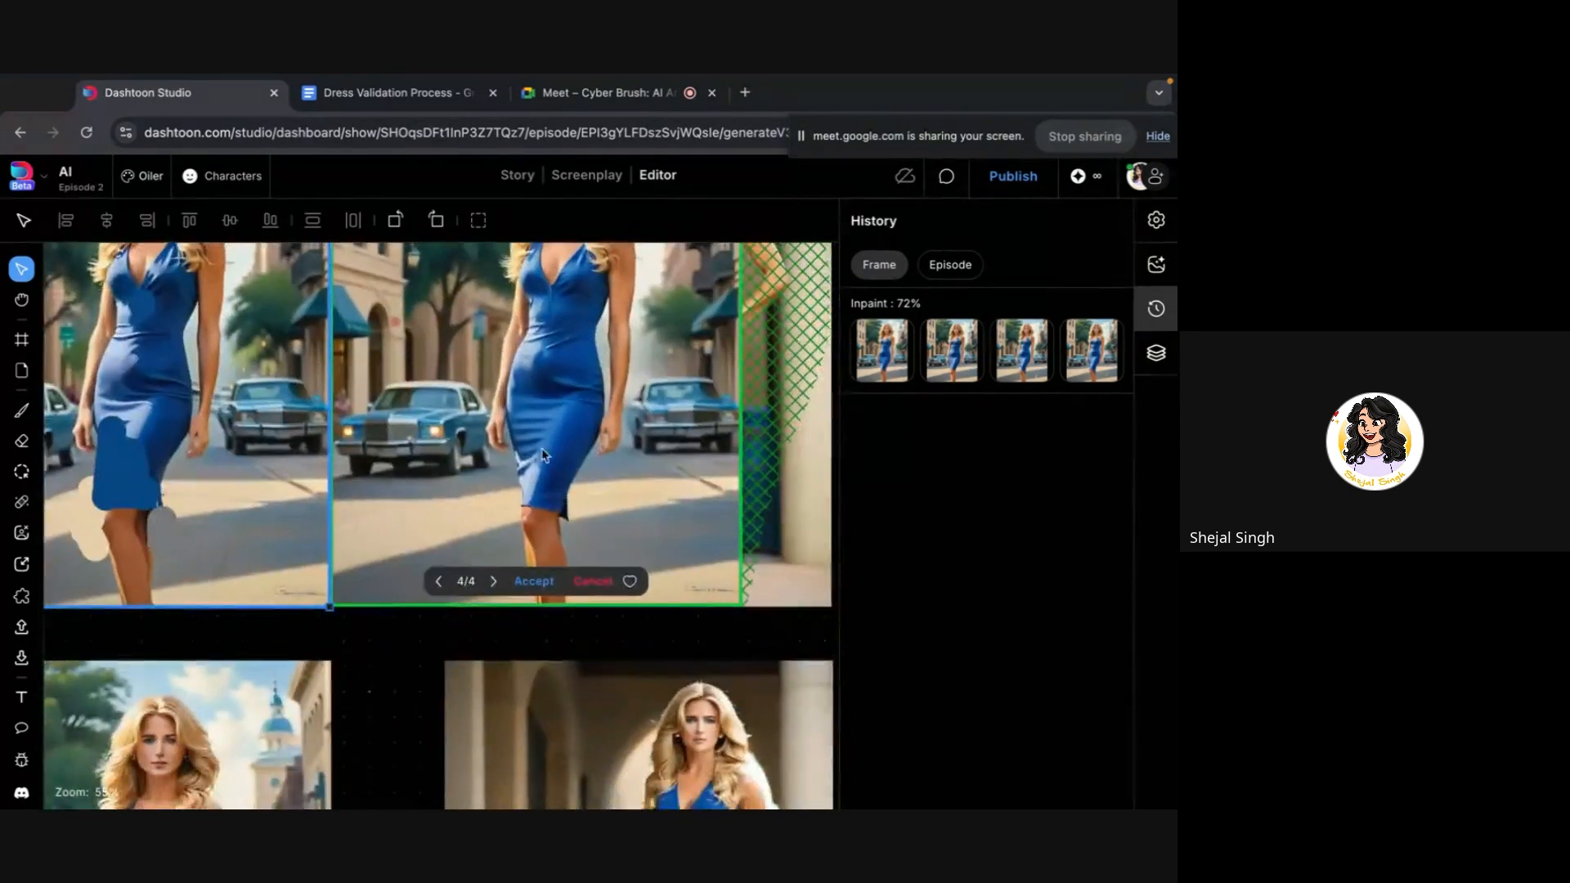
scroll(409, 532, up, 2)
scroll(544, 454, down, 5)
scroll(487, 480, up, 5)
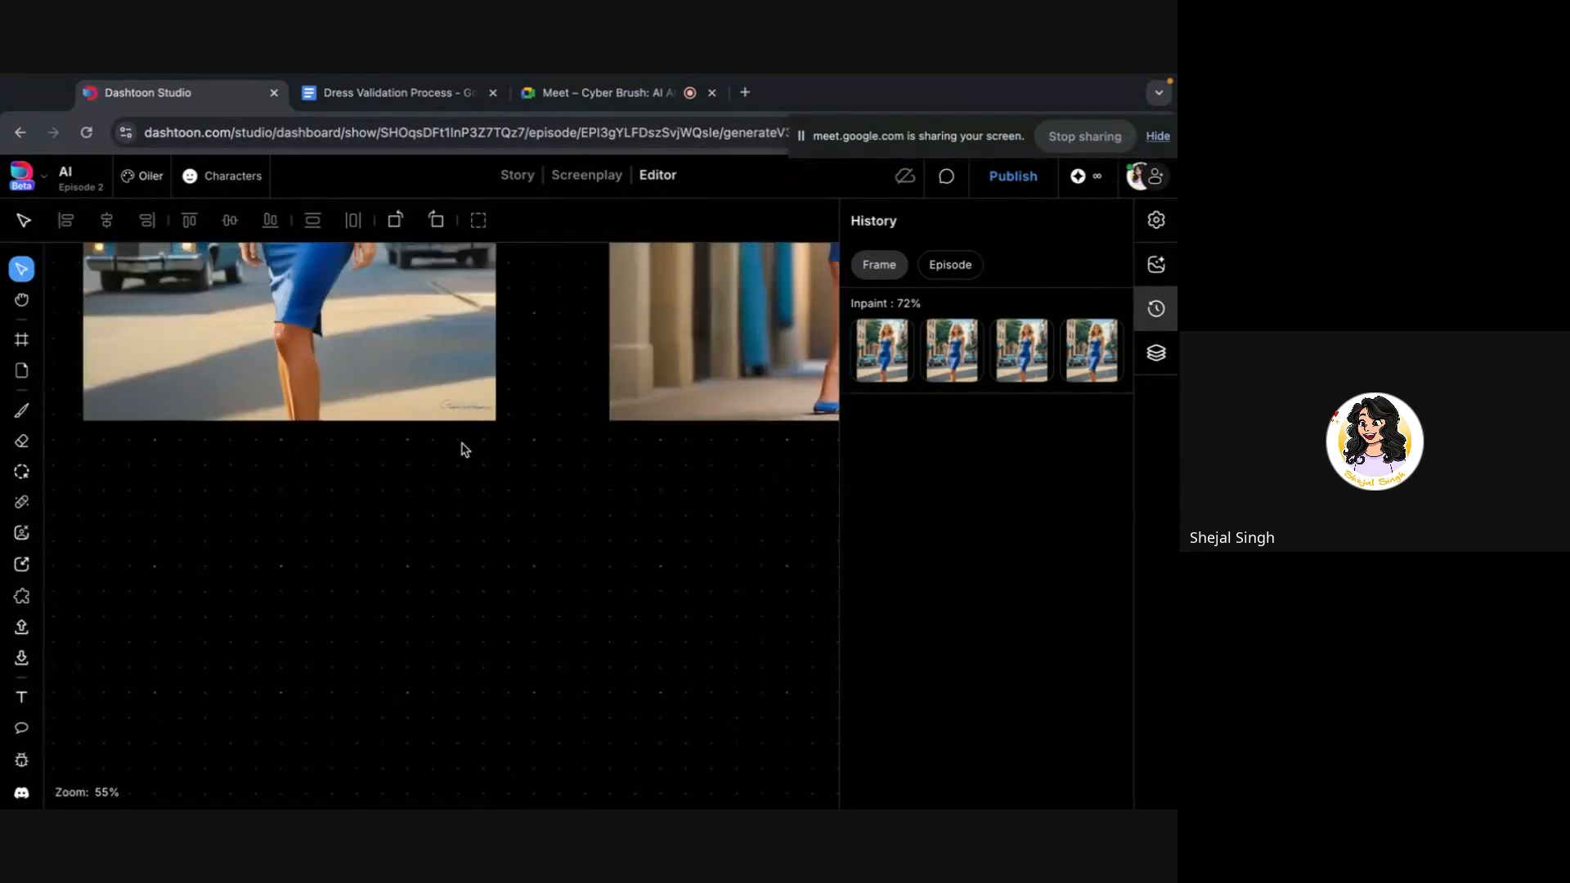
scroll(462, 444, down, 5)
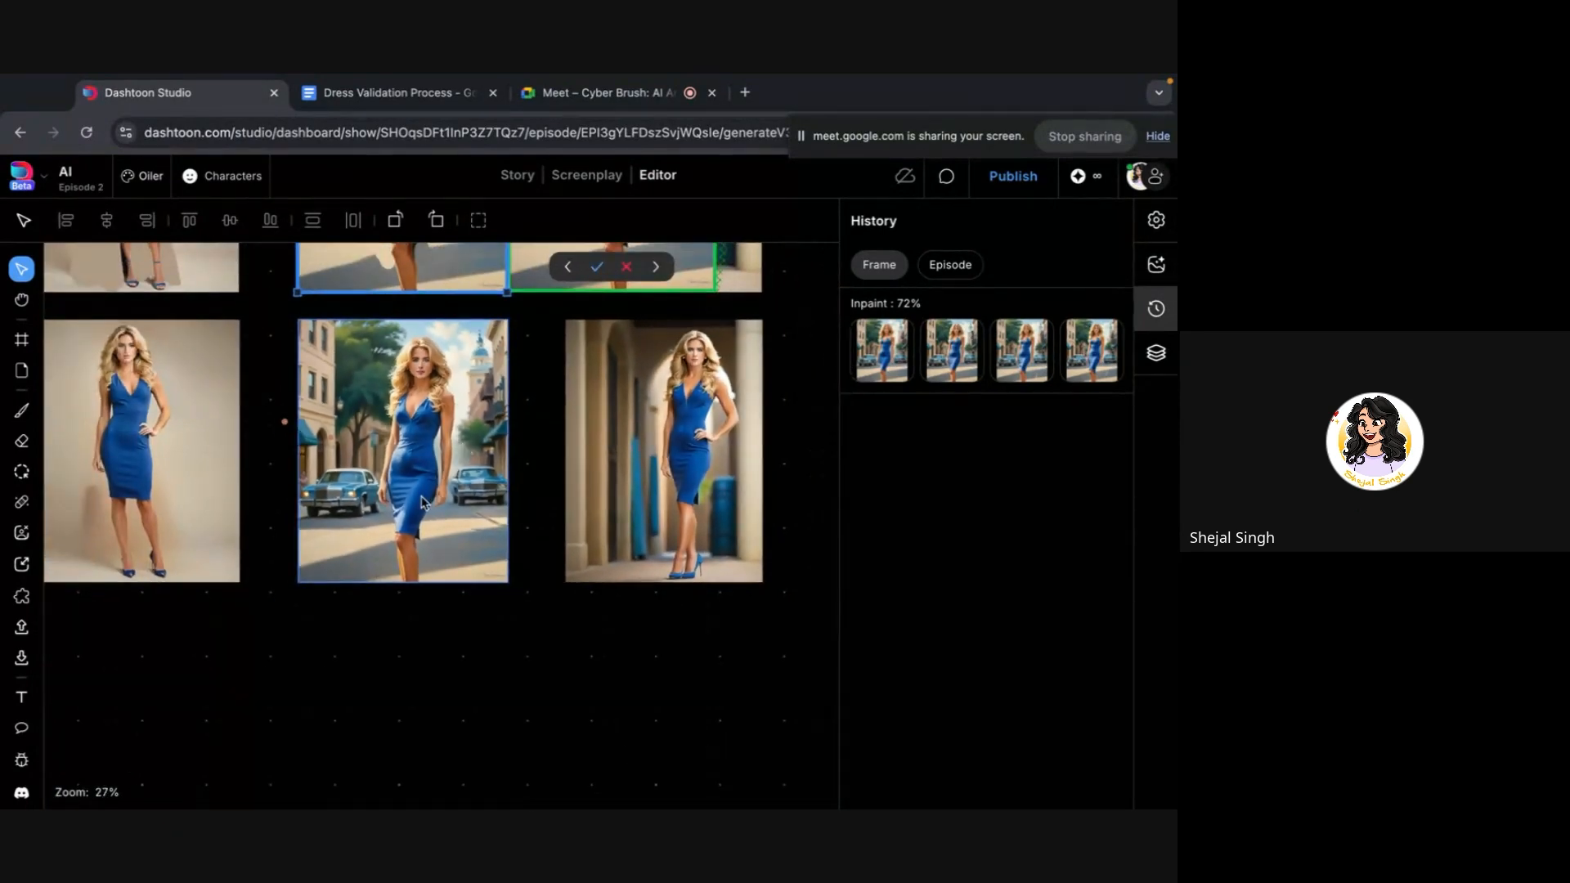
click(539, 470)
Move the green inpaint mask off the archway-background dress frame onto the empty canvas below its preview
scroll(538, 472, up, 7)
scroll(539, 472, right, 3)
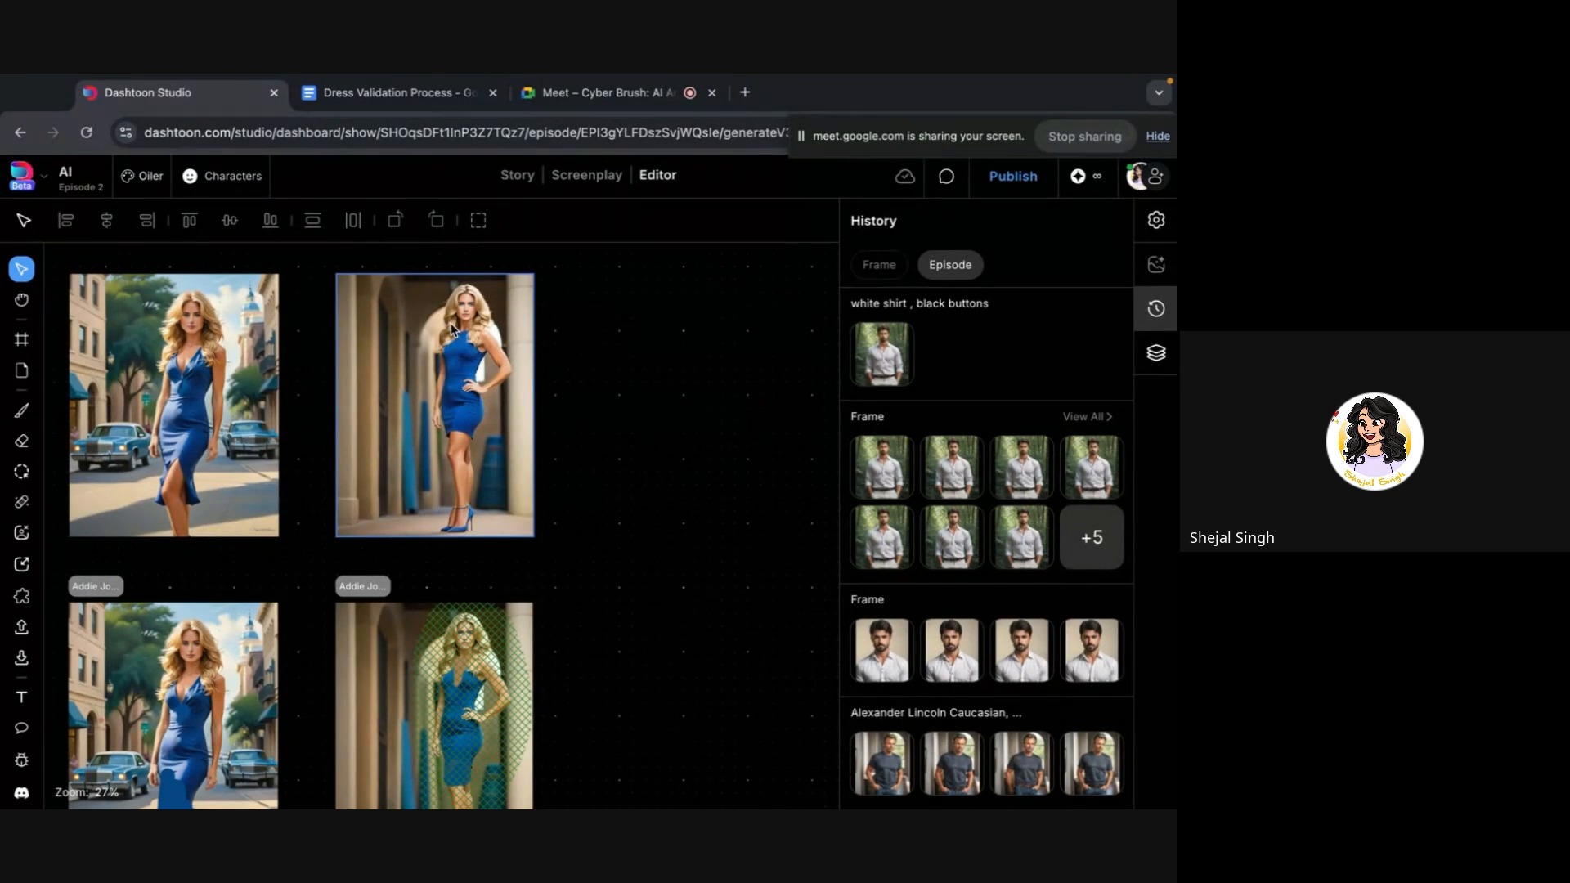
scroll(453, 343, down, 4)
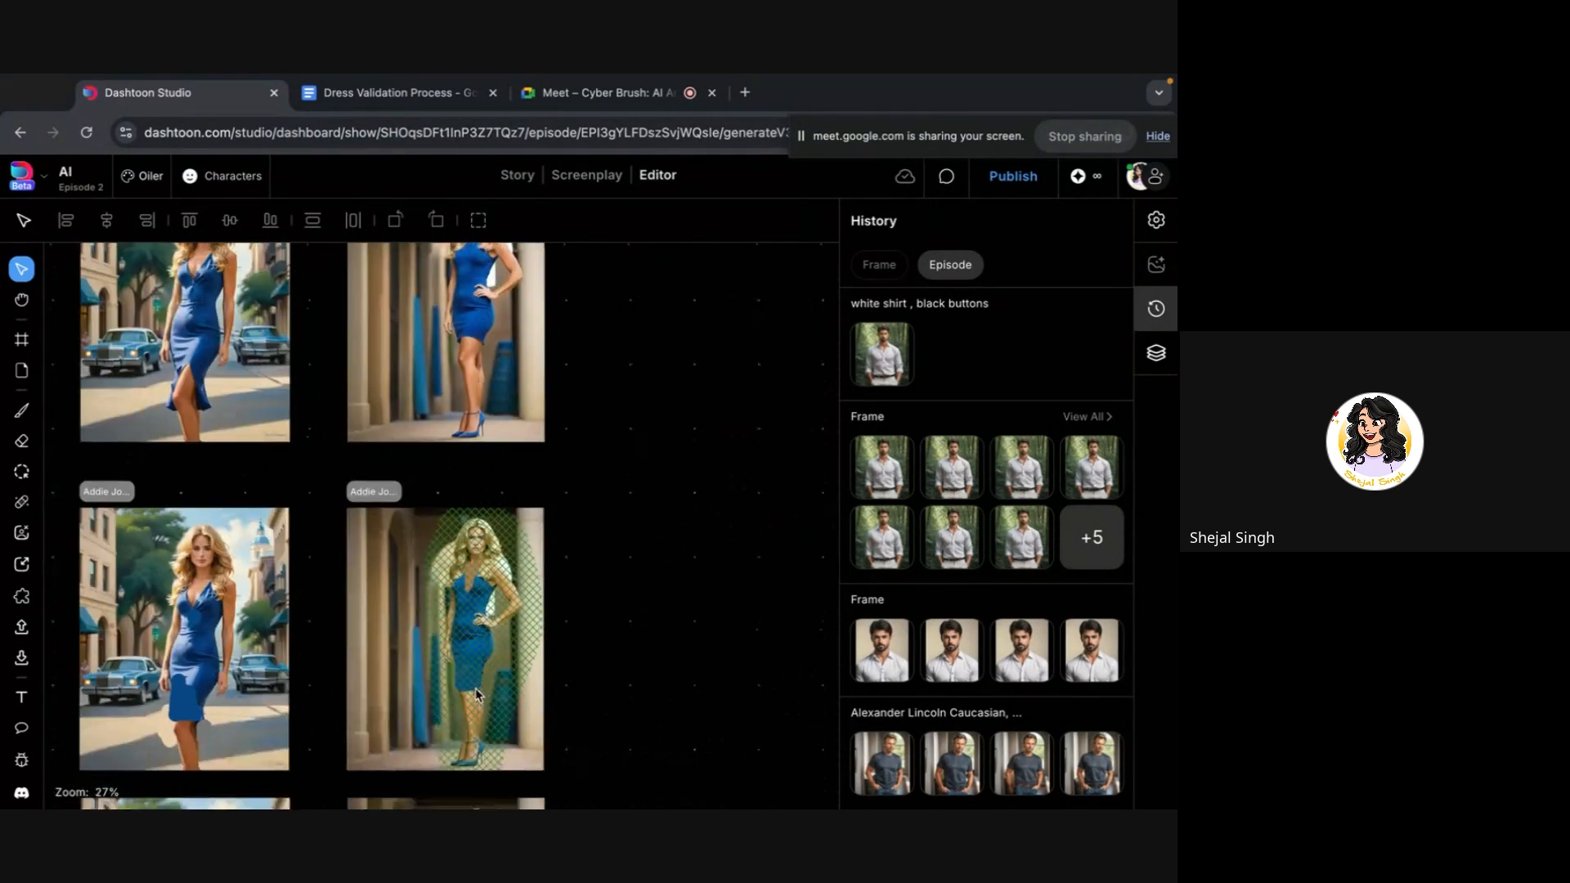
scroll(494, 511, up, 3)
click(494, 511)
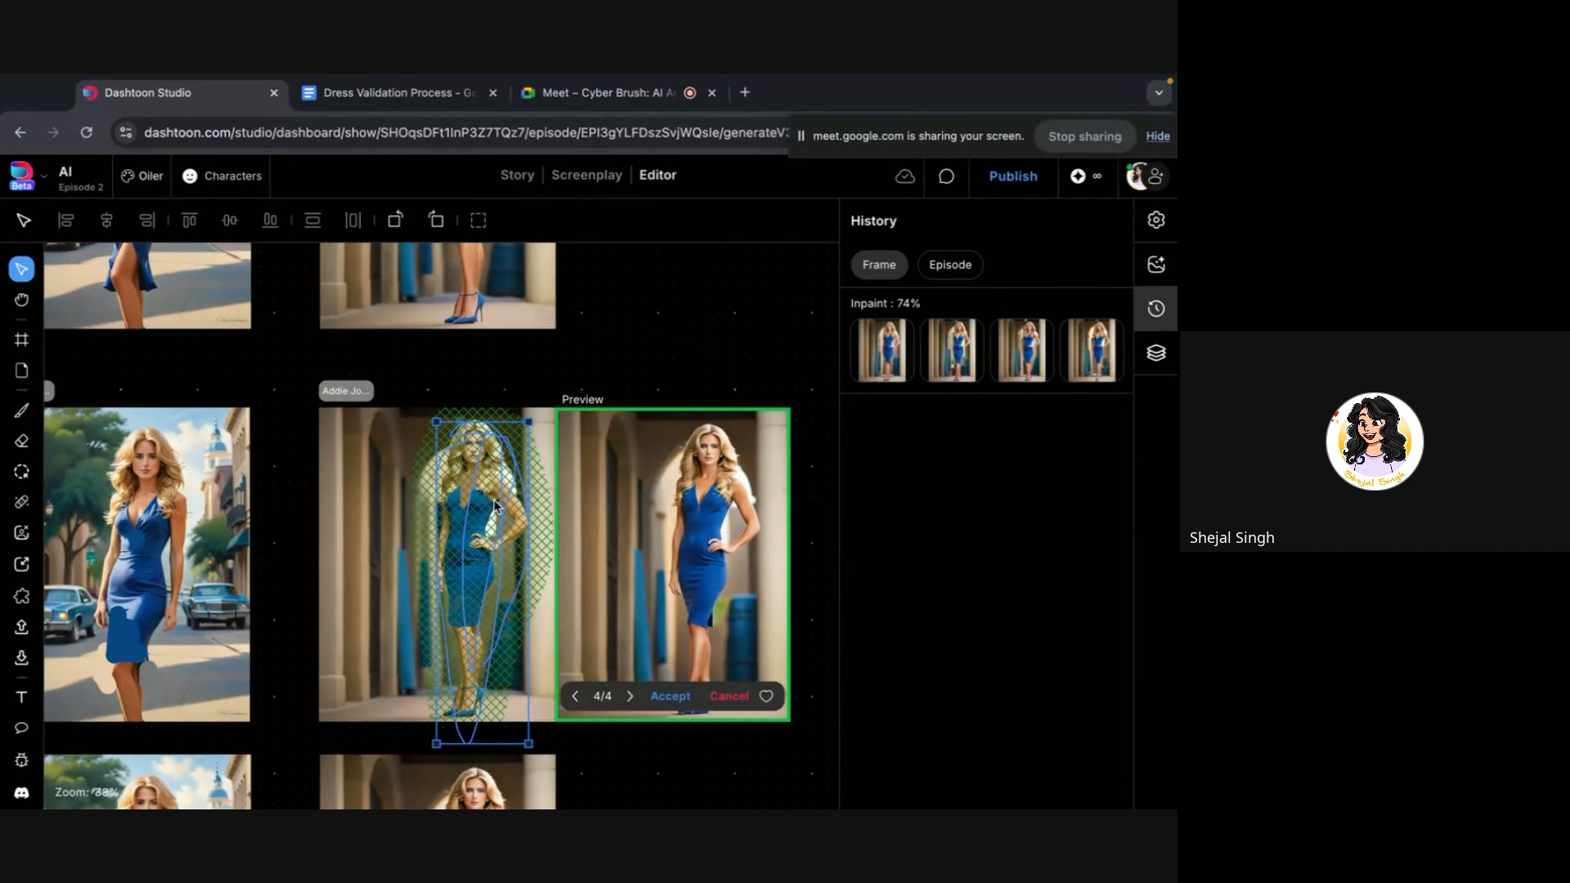
drag(494, 503, 737, 773)
Compare the original archway dress with the painted neckline and lengthened hem in its frame and 4/4 Inpaint preview
scroll(472, 536, up, 2)
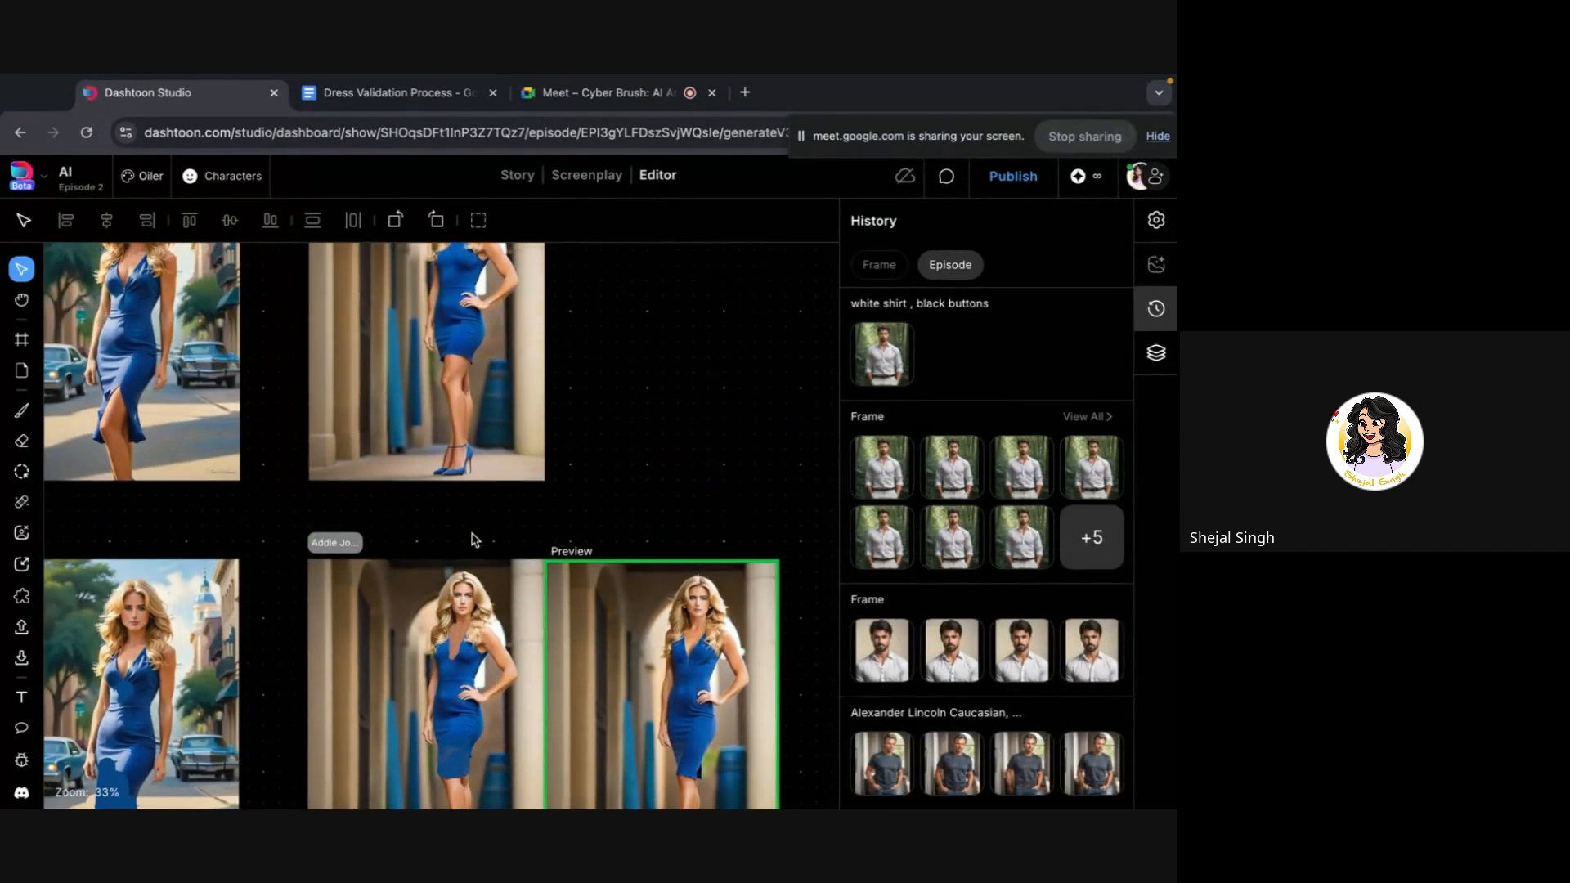
scroll(468, 507, down, 4)
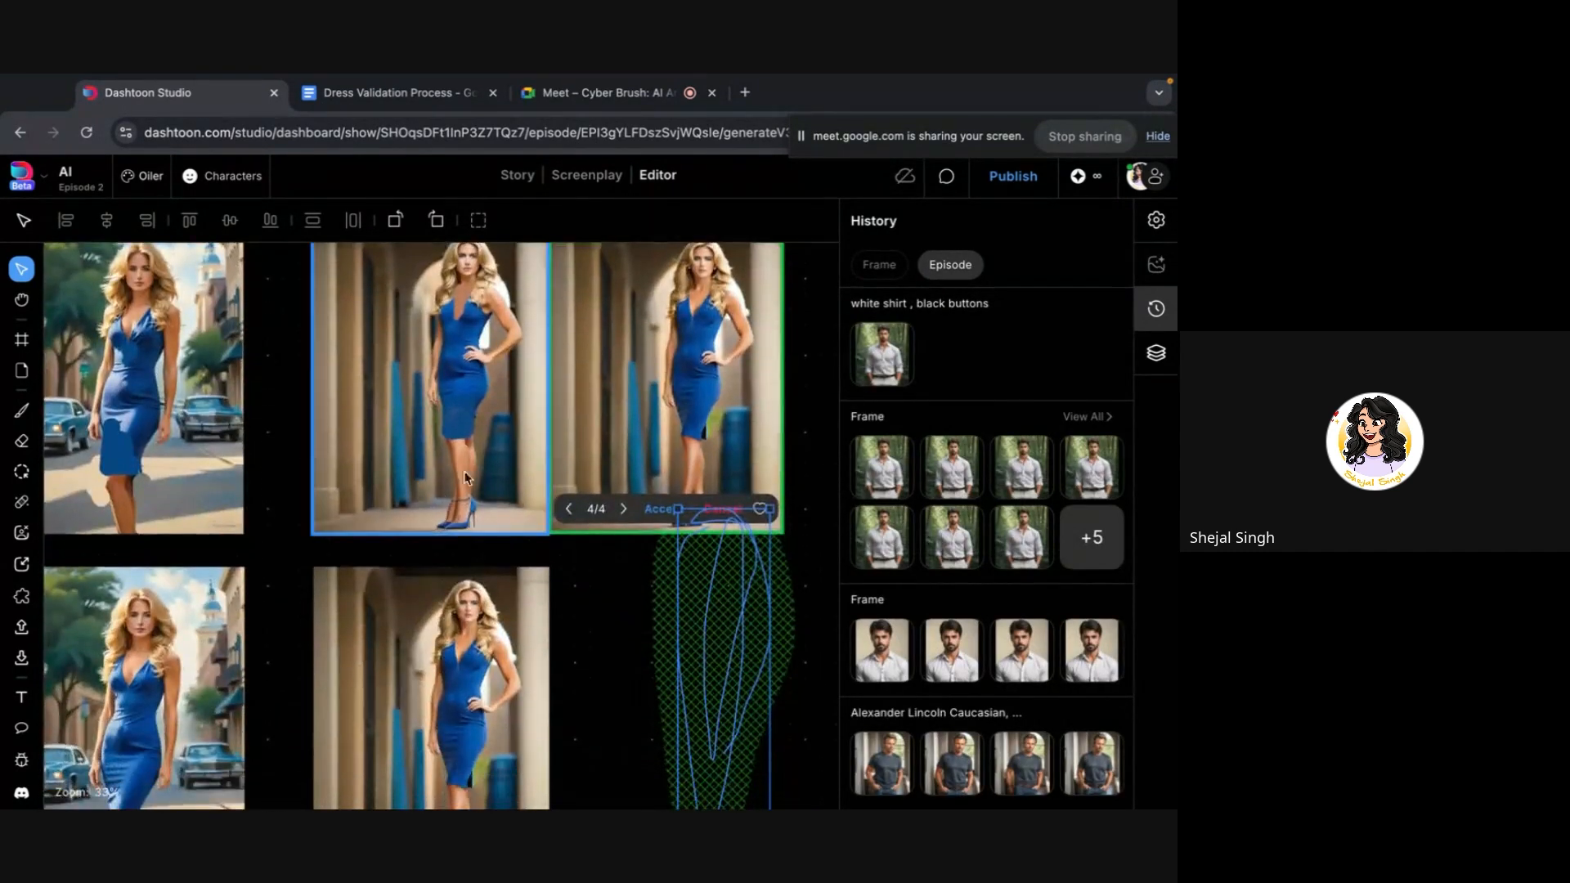
scroll(465, 479, up, 2)
scroll(468, 474, up, 3)
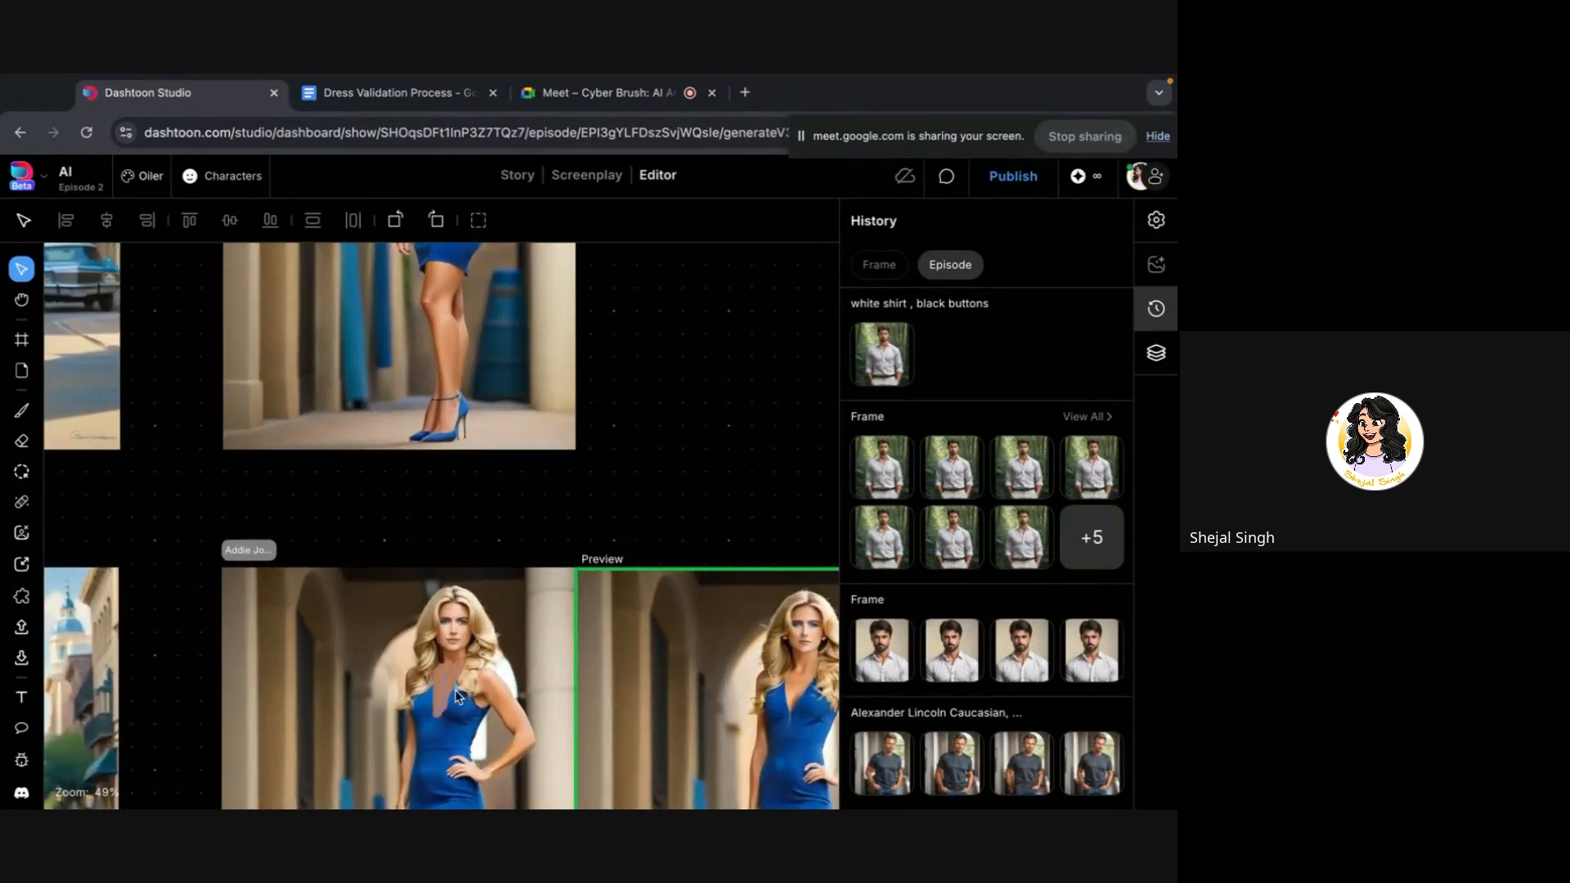
scroll(455, 696, down, 5)
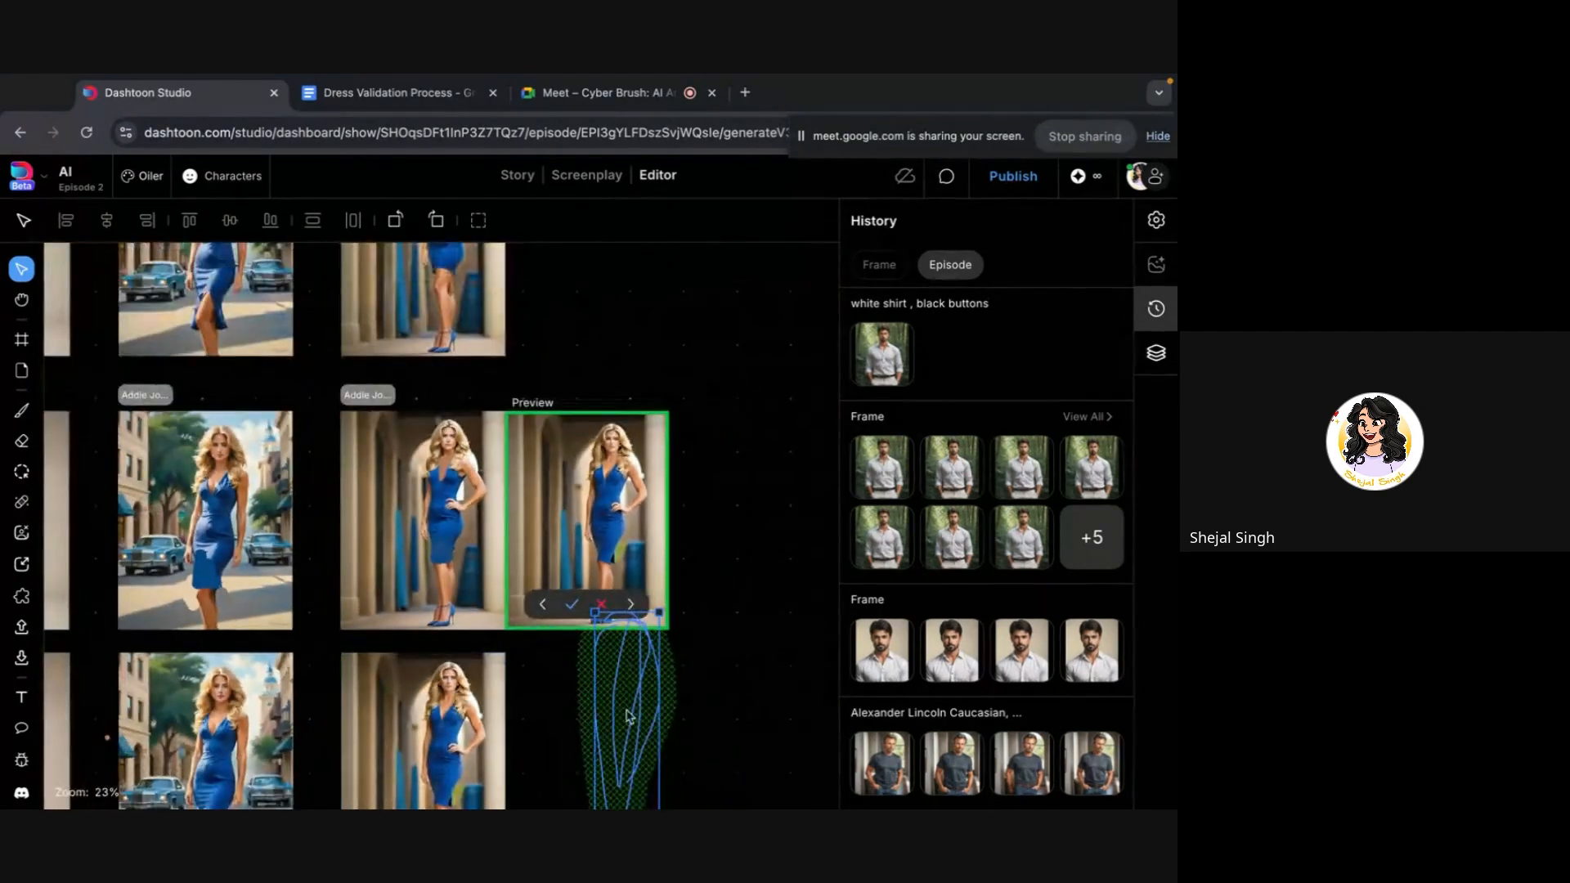
Move the archway frame's detached mask farther away from the image grid and deselect it
drag(630, 717, 778, 716)
scroll(623, 760, down, 2)
click(619, 760)
scroll(619, 760, left, 1)
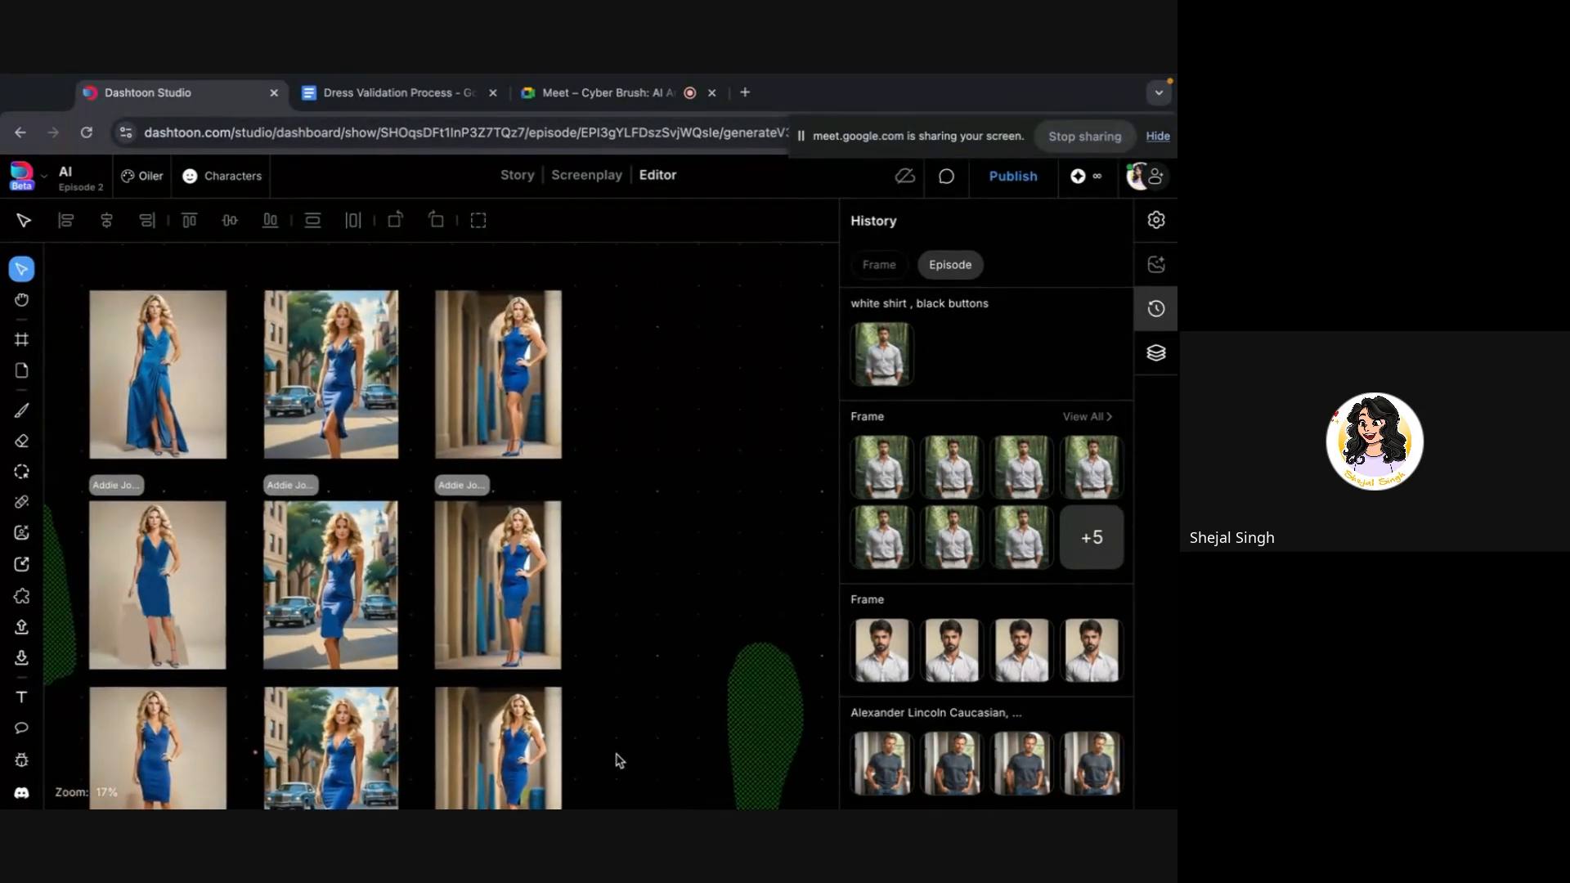
Compare the row of three original blue dress images with the row of three finished images by selecting each row in turn
scroll(619, 760, left, 3)
scroll(619, 760, down, 2)
click(245, 352)
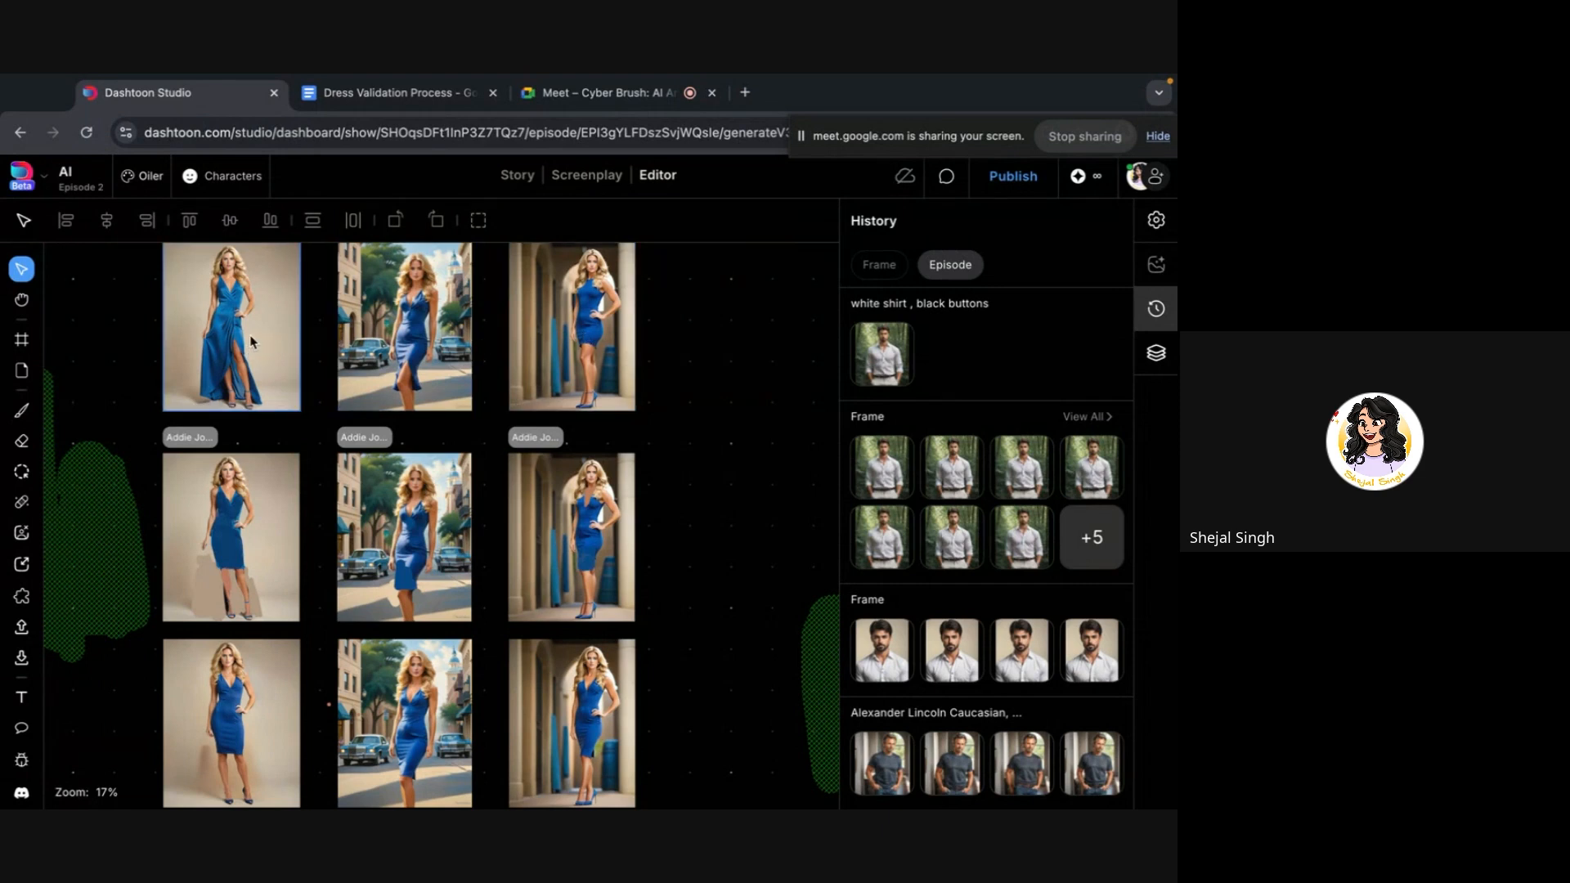
click(587, 368)
drag(110, 350, 678, 358)
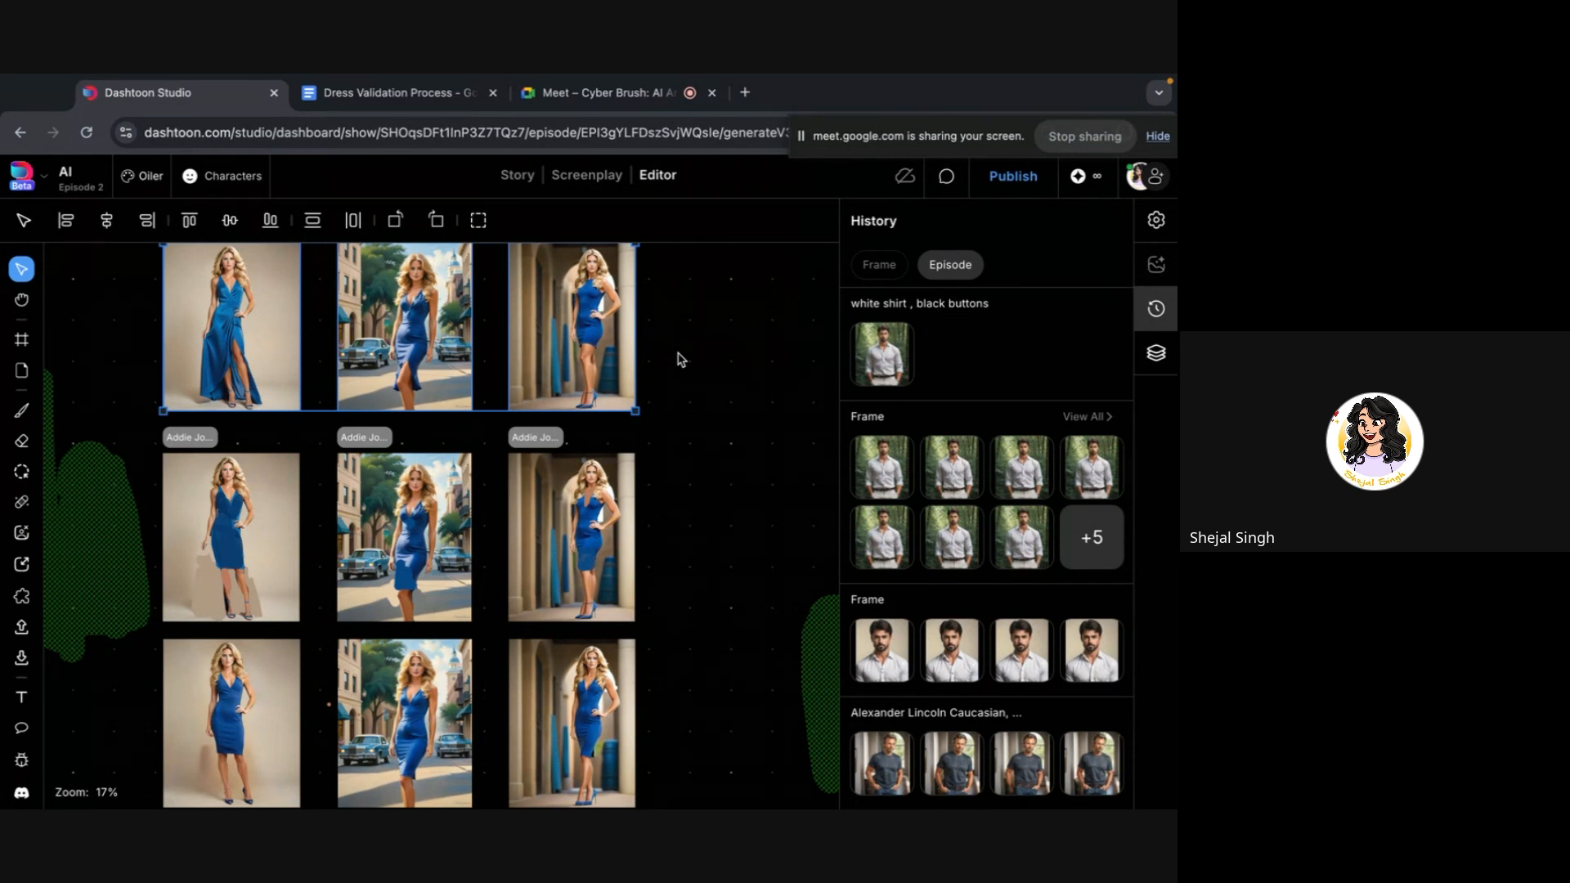
drag(123, 735, 697, 761)
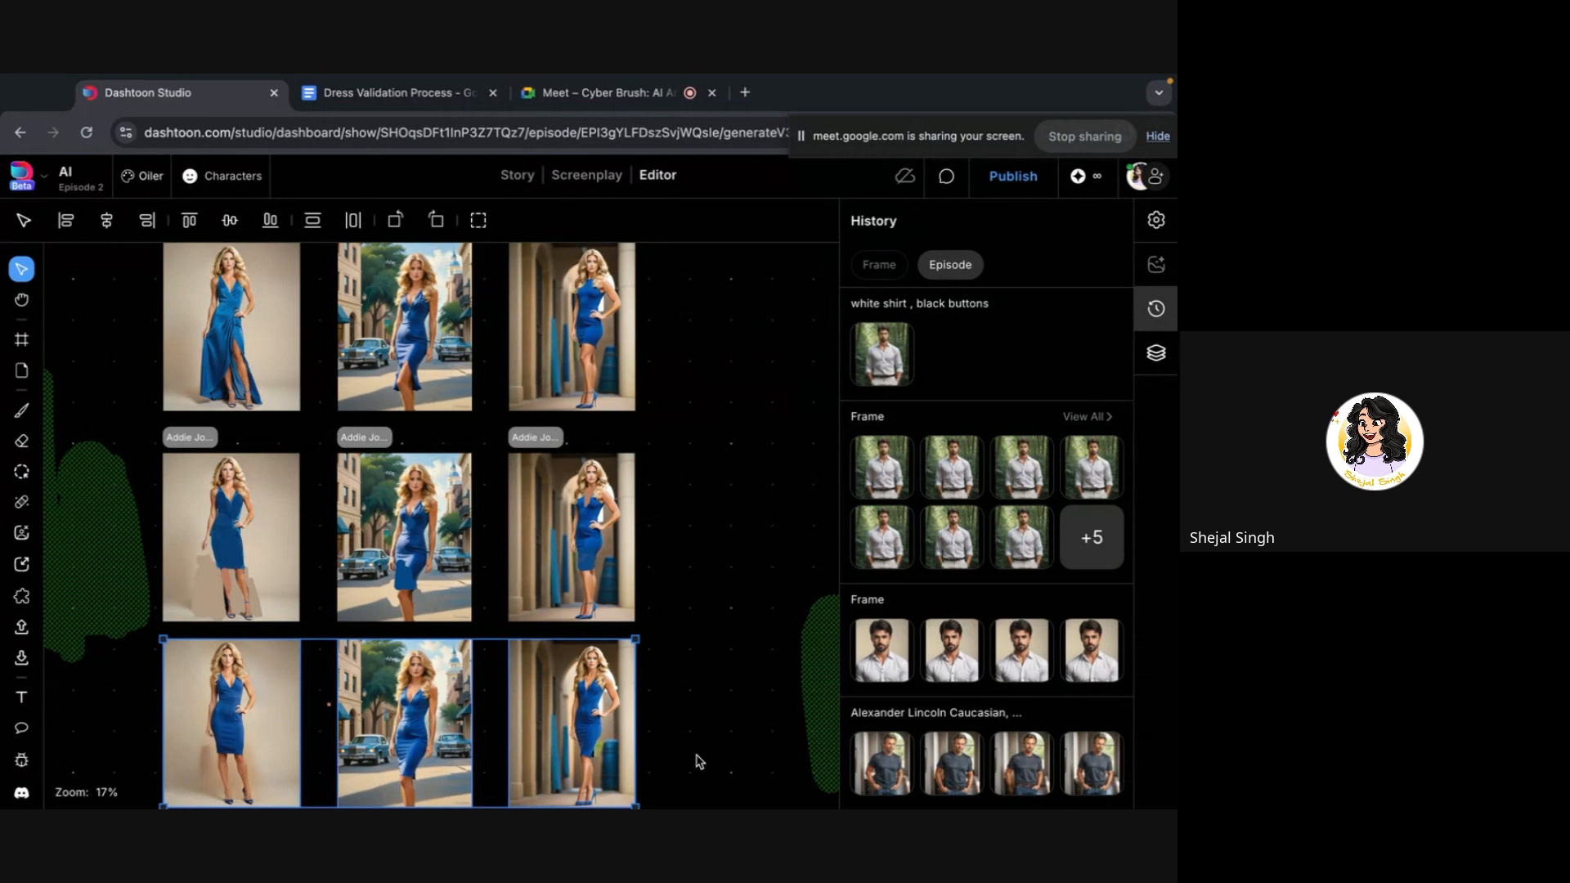
Survey the whole canvas, select the group of Text2Image frames above the dress grid, and deselect it
scroll(674, 650, down, 10)
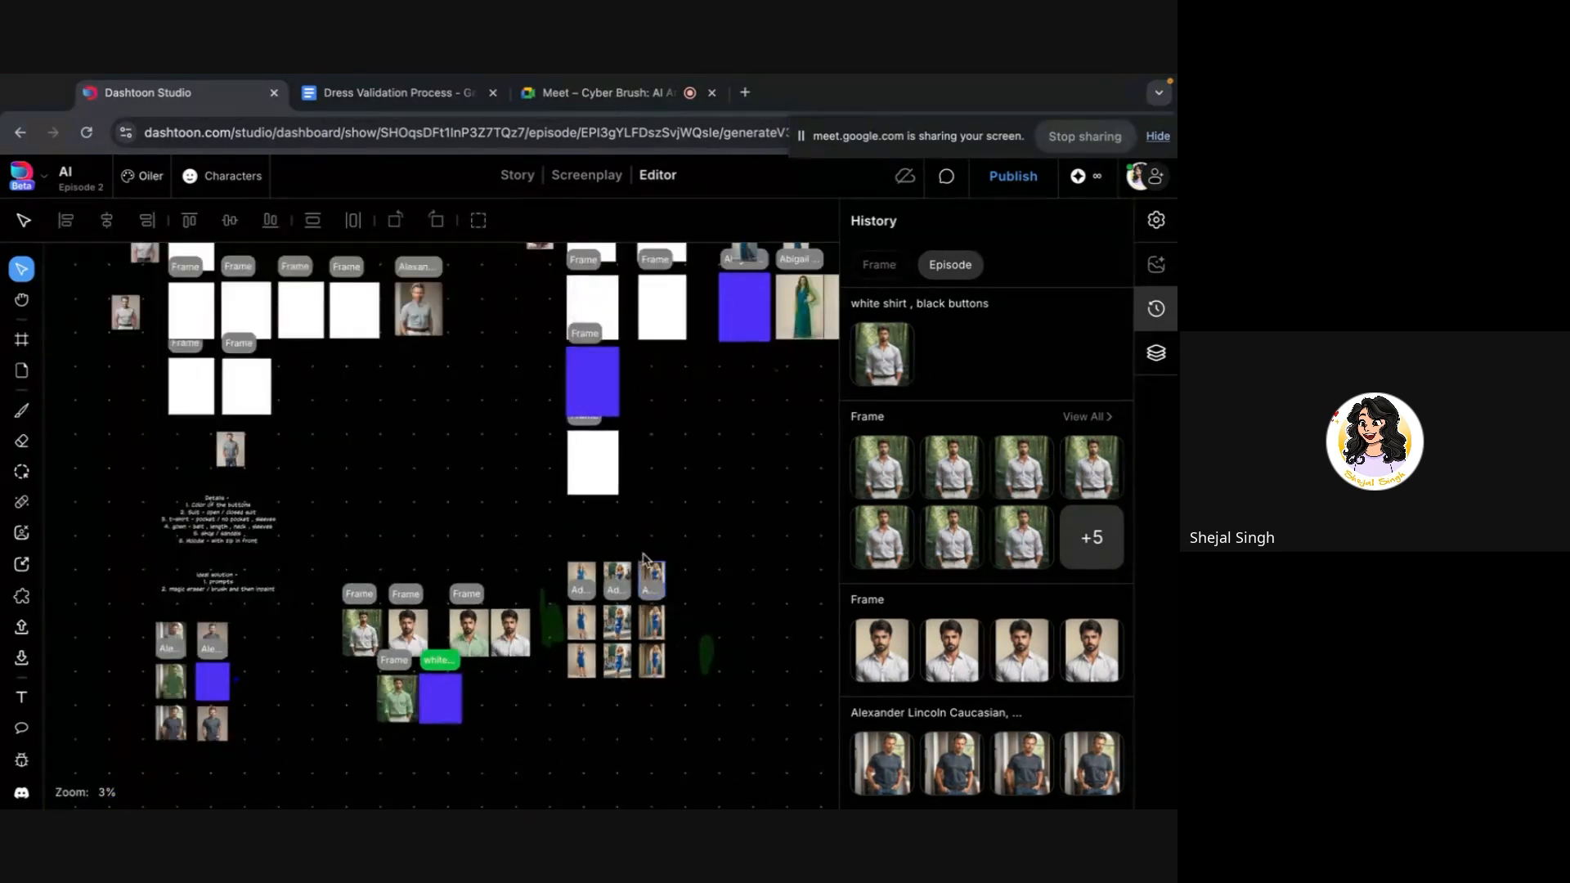
scroll(644, 559, up, 2)
drag(111, 312, 787, 496)
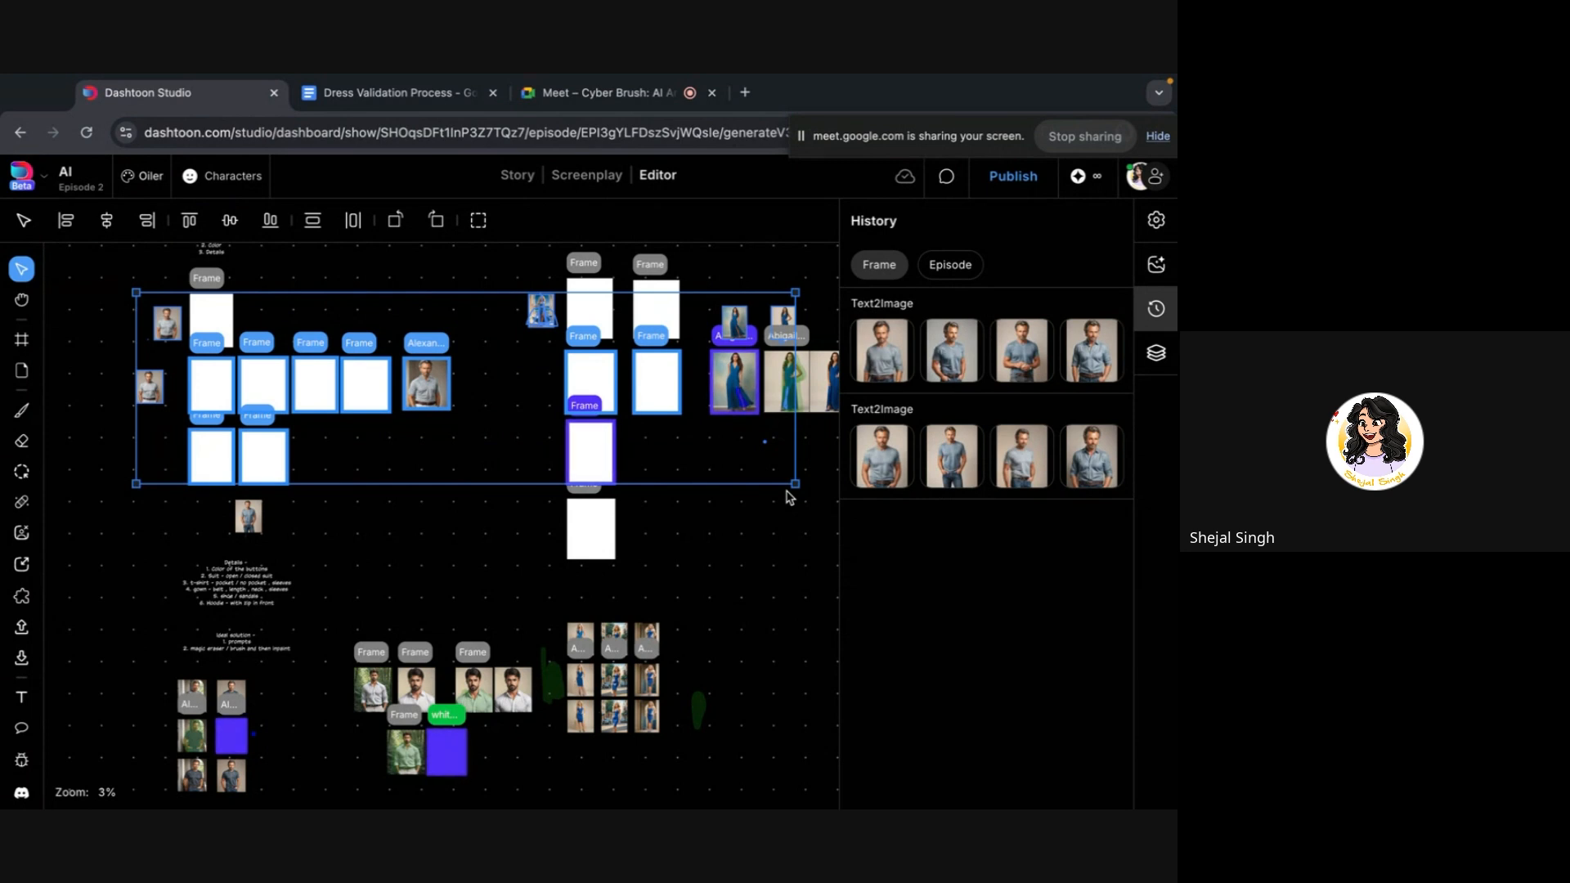
click(752, 582)
scroll(753, 583, down, 5)
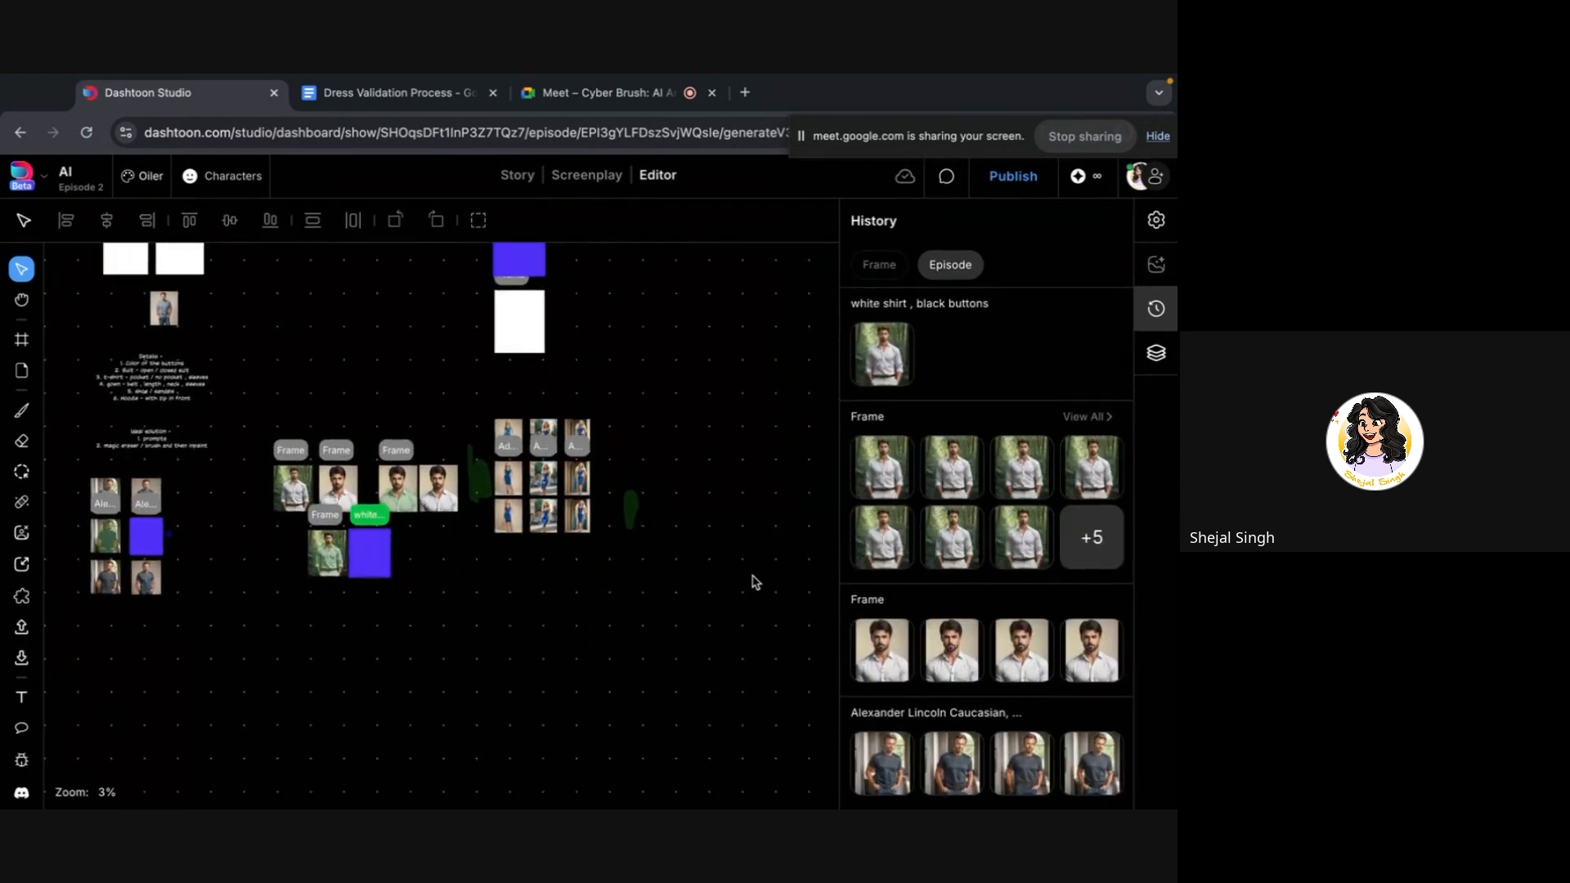
scroll(785, 554, up, 3)
scroll(697, 545, up, 5)
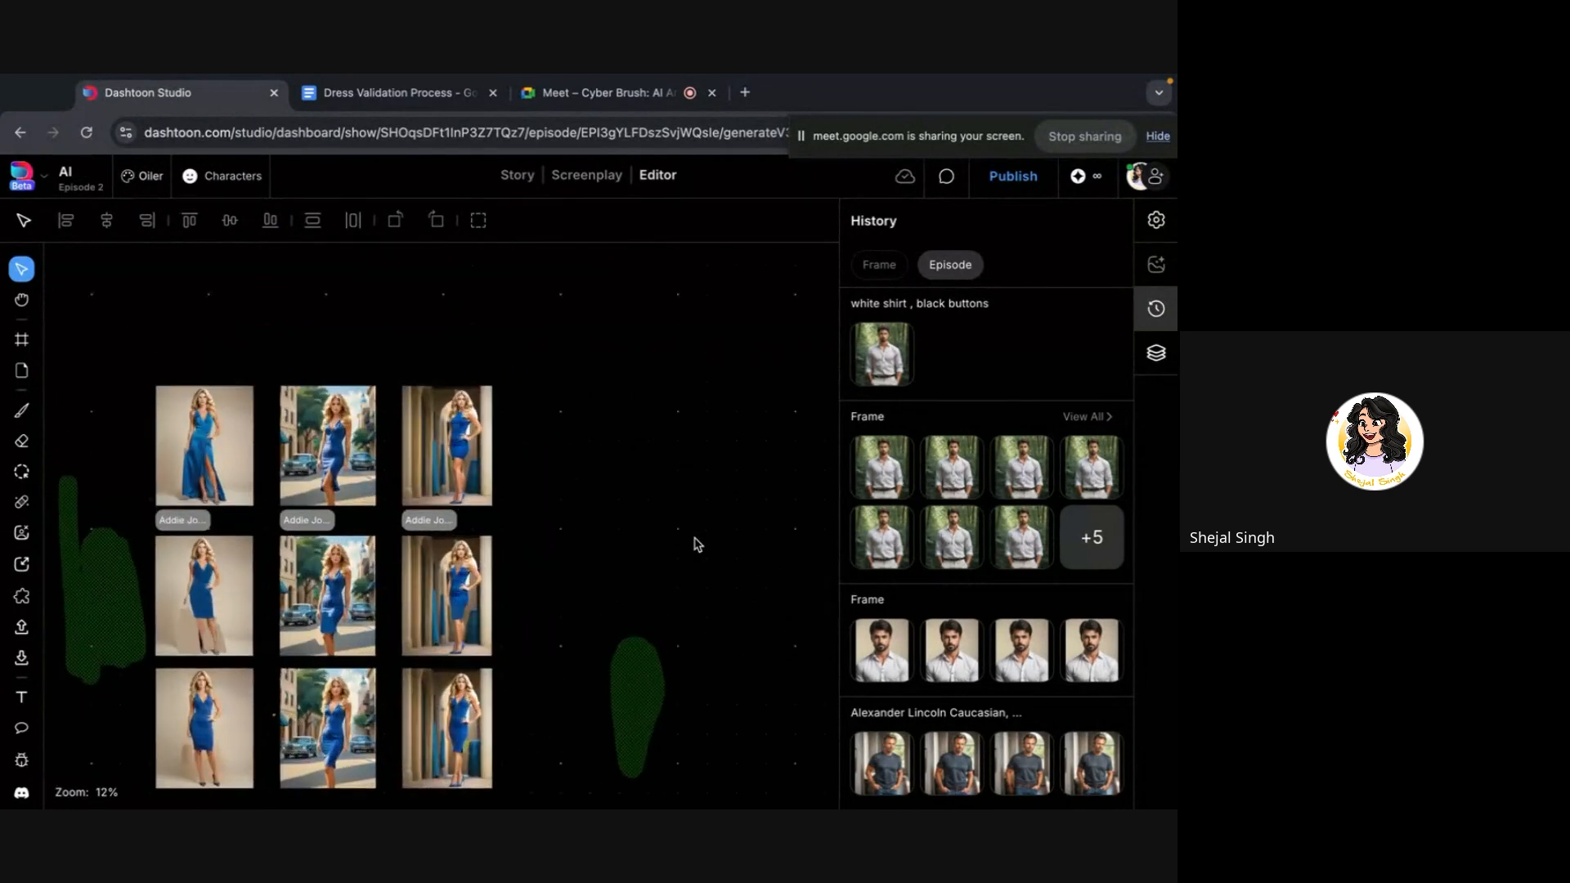
click(642, 545)
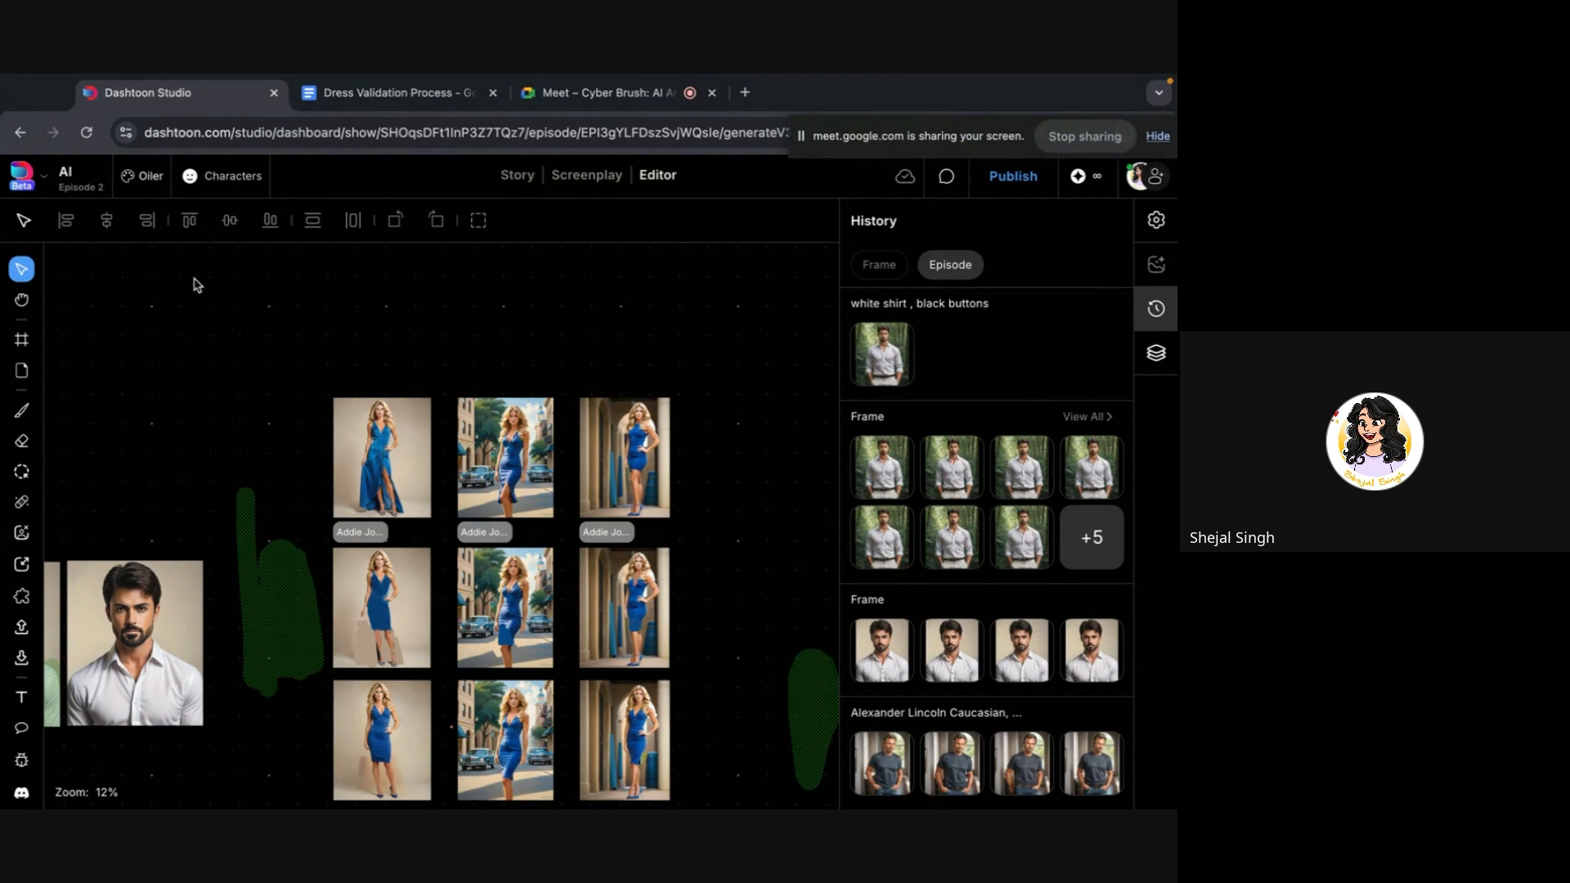
Select the blue dress grid with its detached masks, select the Text2Image dress frames above it, and clear the selection
drag(242, 315, 828, 809)
scroll(553, 569, down, 5)
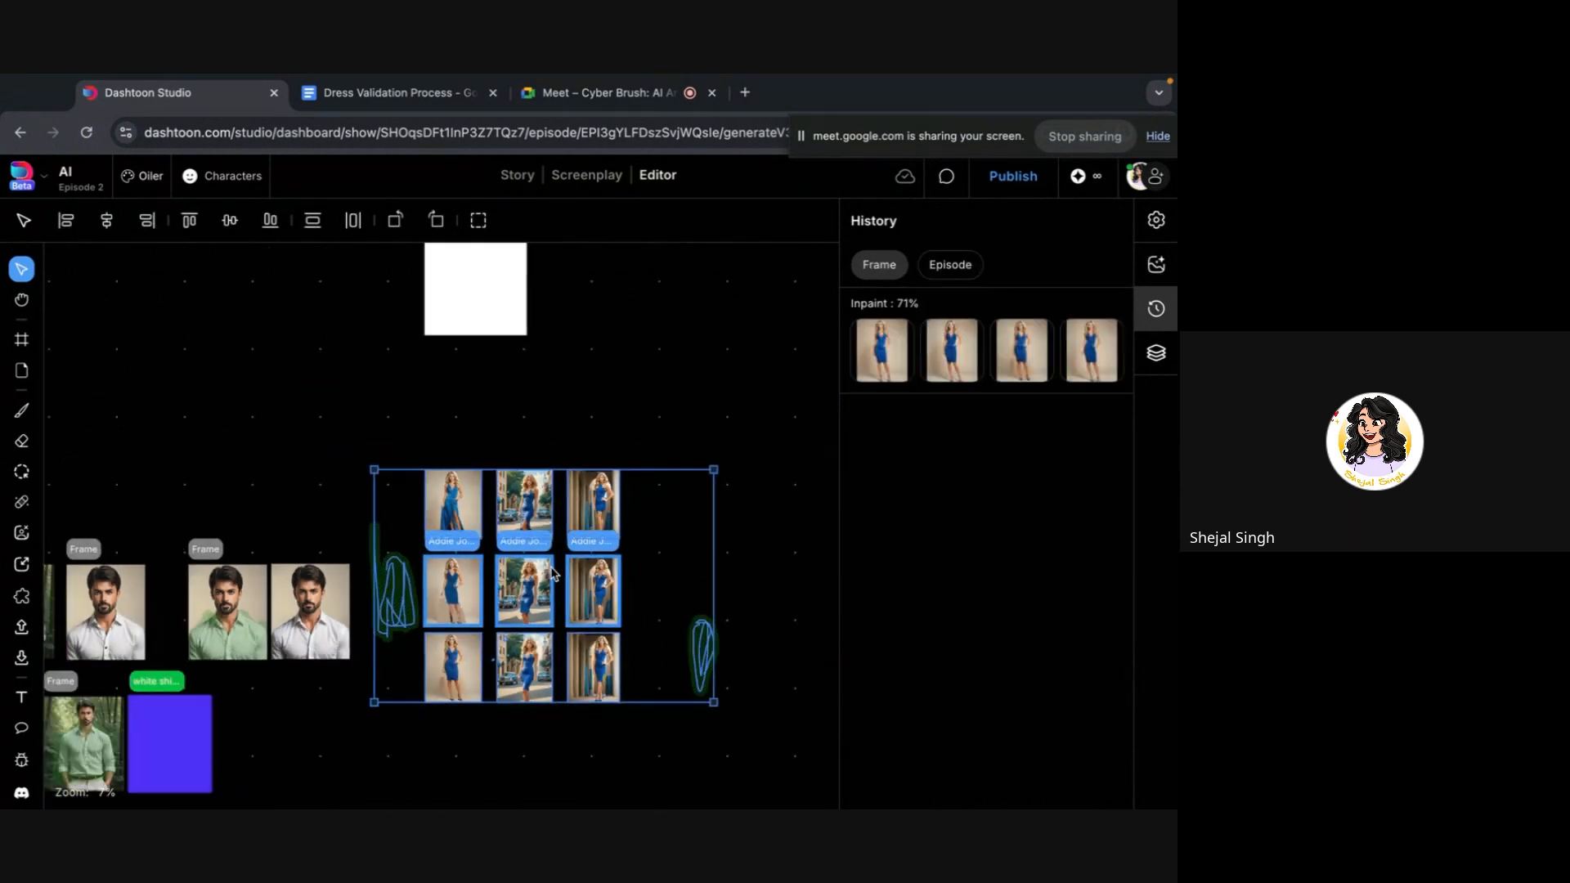
click(639, 384)
scroll(638, 385, up, 1)
scroll(639, 384, up, 2)
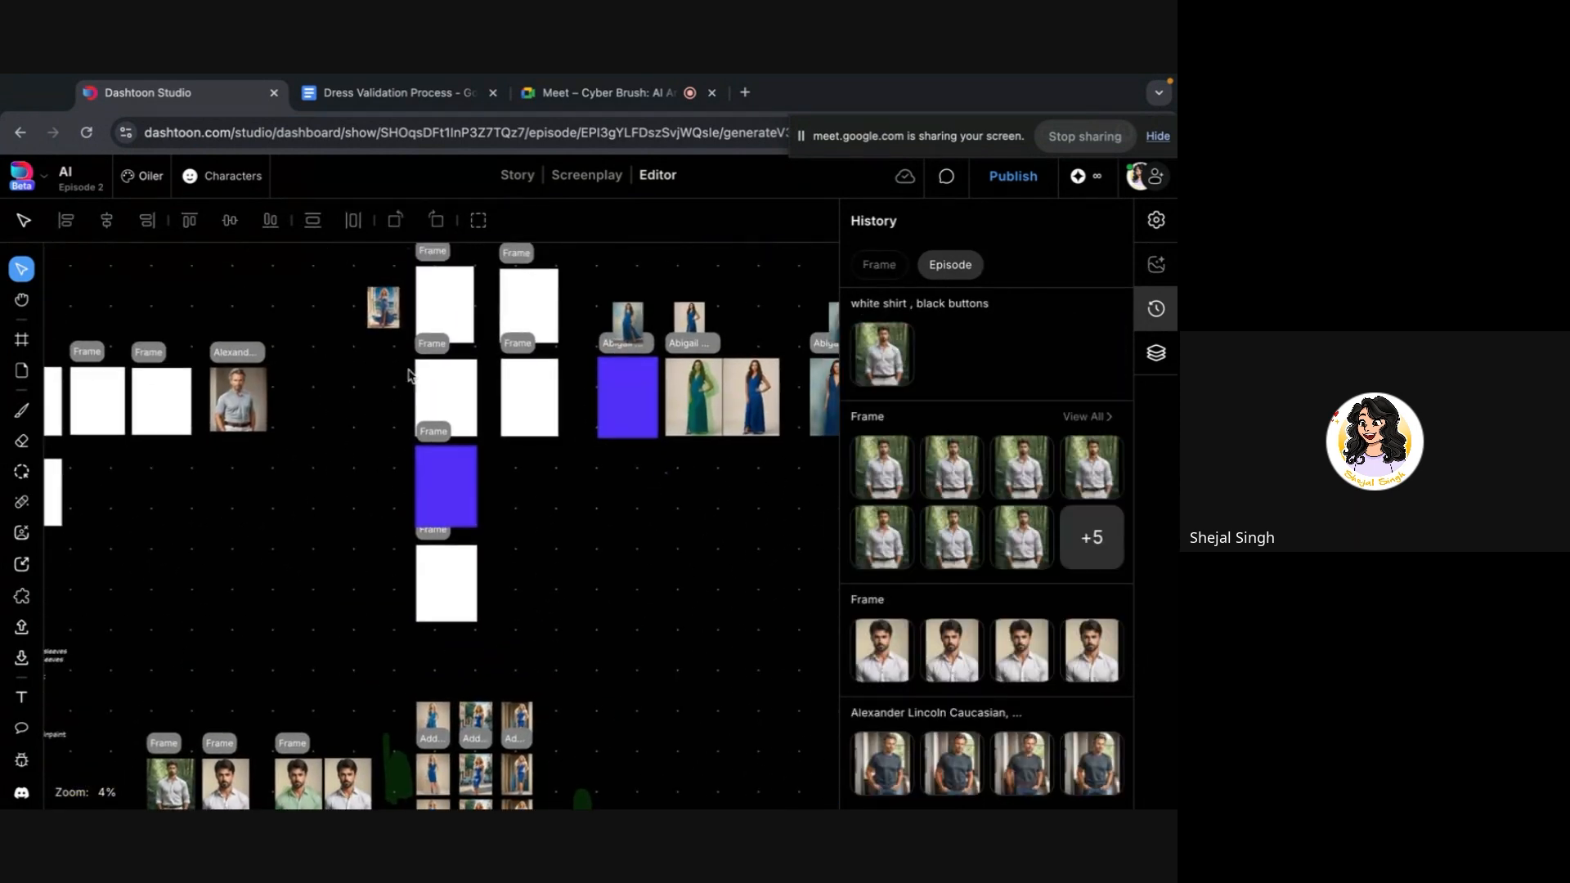
drag(351, 286, 692, 601)
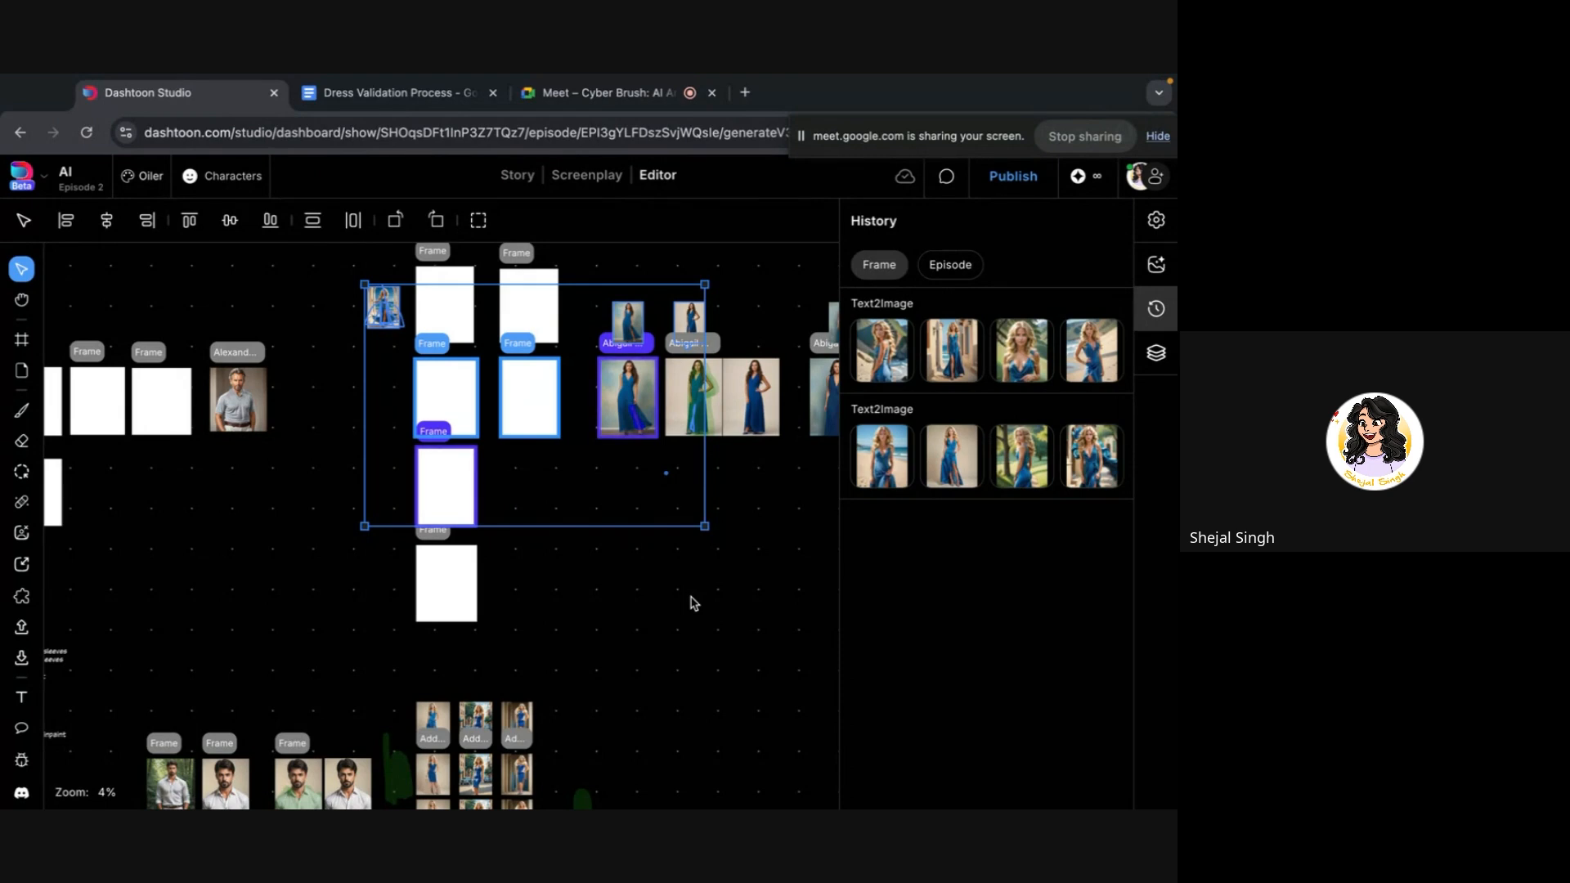
click(613, 690)
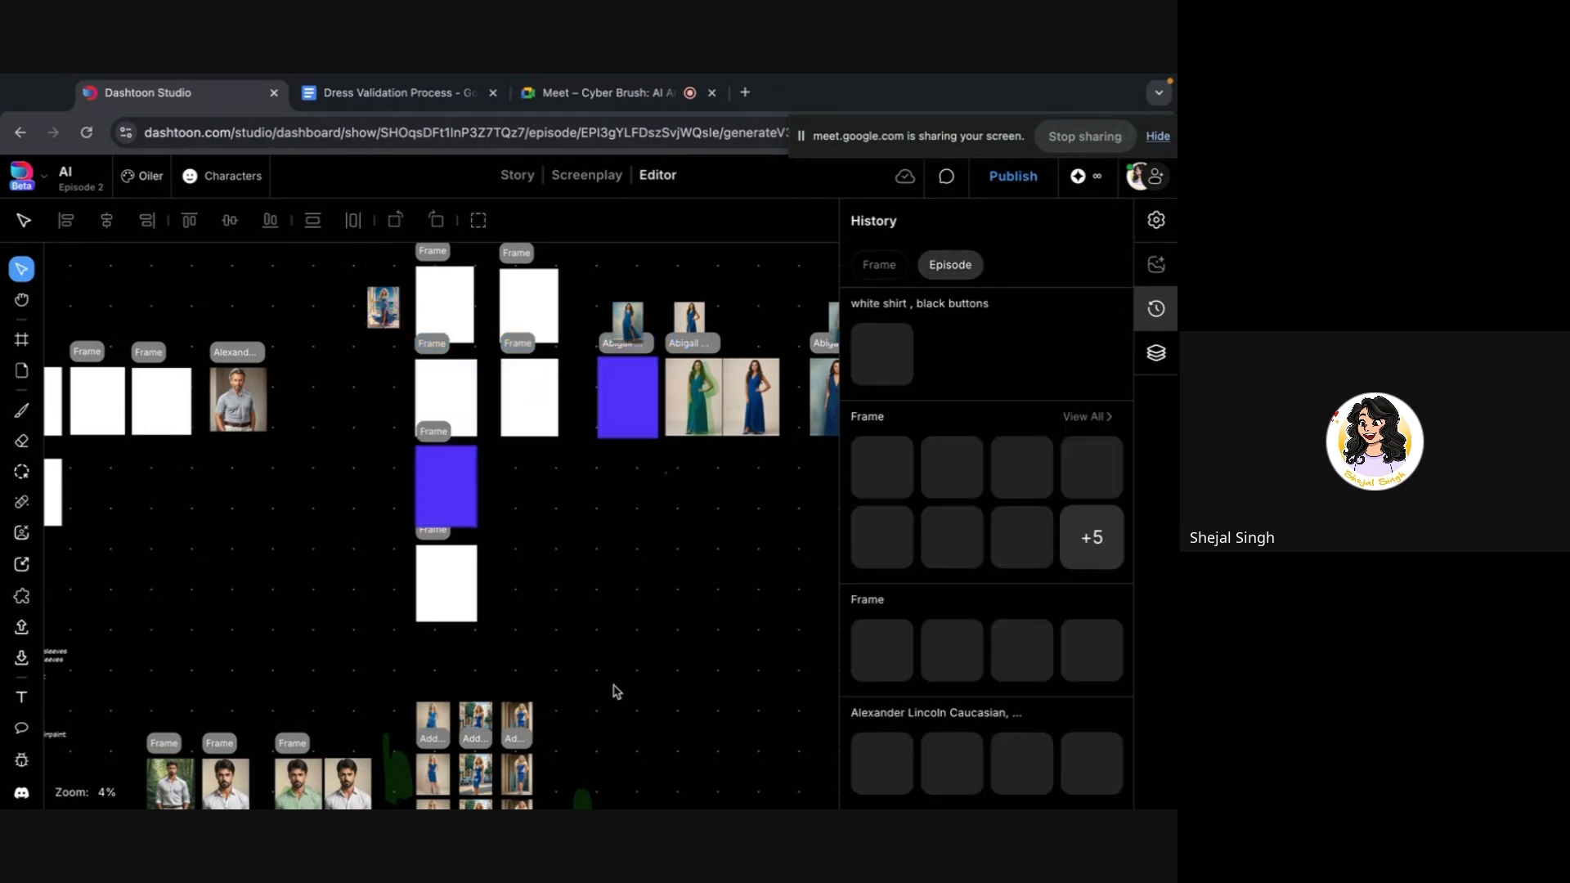
Examine the two original T-shirt images of the grey-haired man and compare their sleeves and pocket with the finished versions
scroll(615, 691, up, 1)
scroll(614, 690, up, 5)
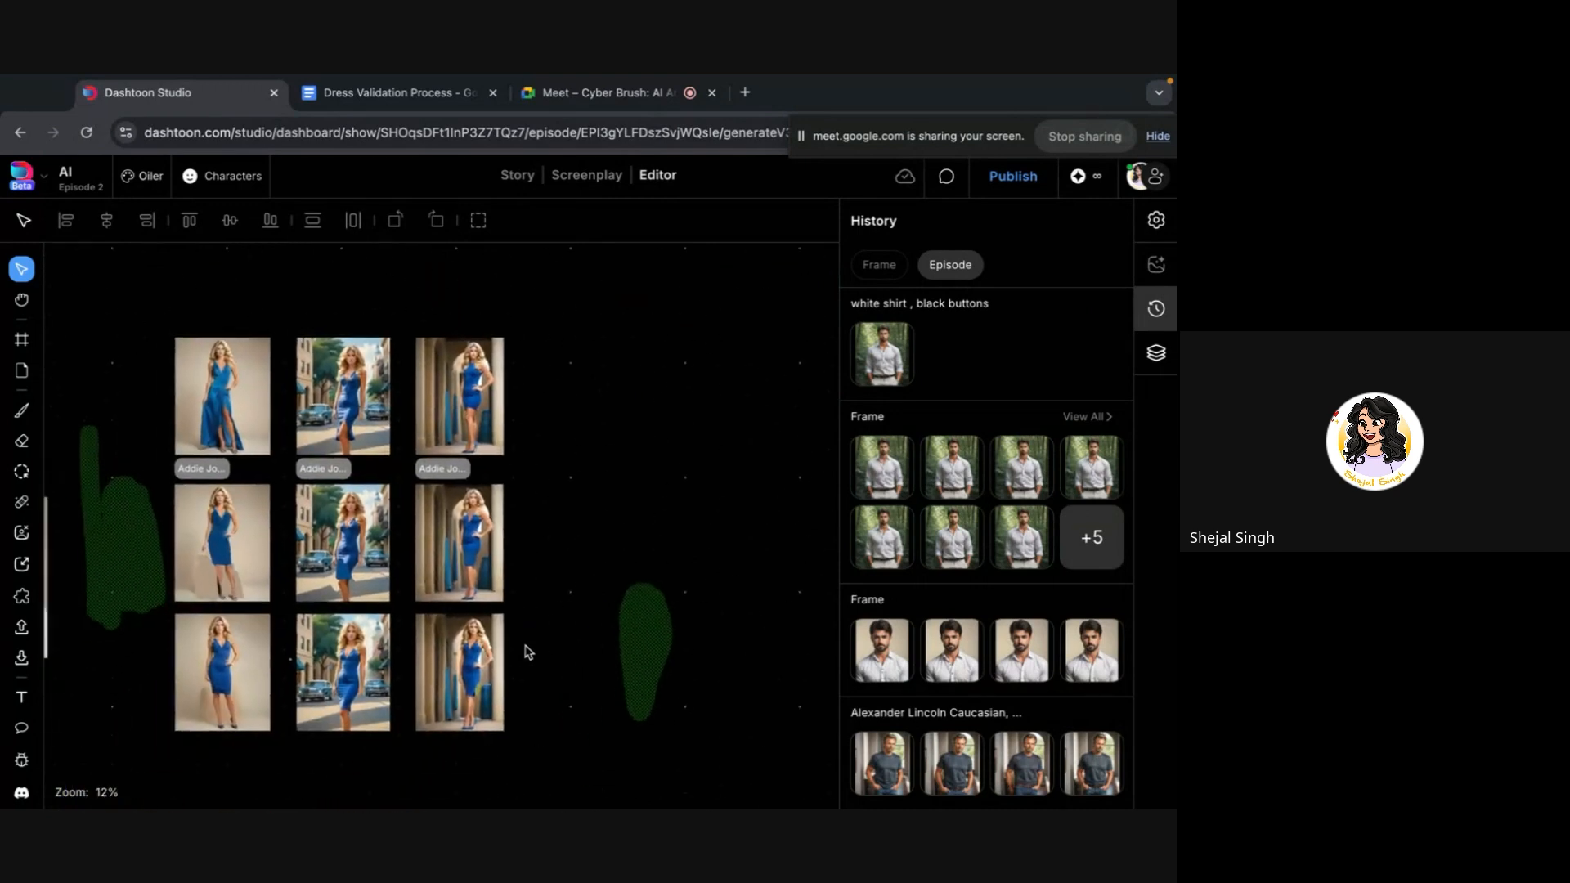
scroll(525, 646, down, 3)
scroll(341, 672, left, 7)
scroll(340, 673, down, 2)
scroll(339, 654, up, 5)
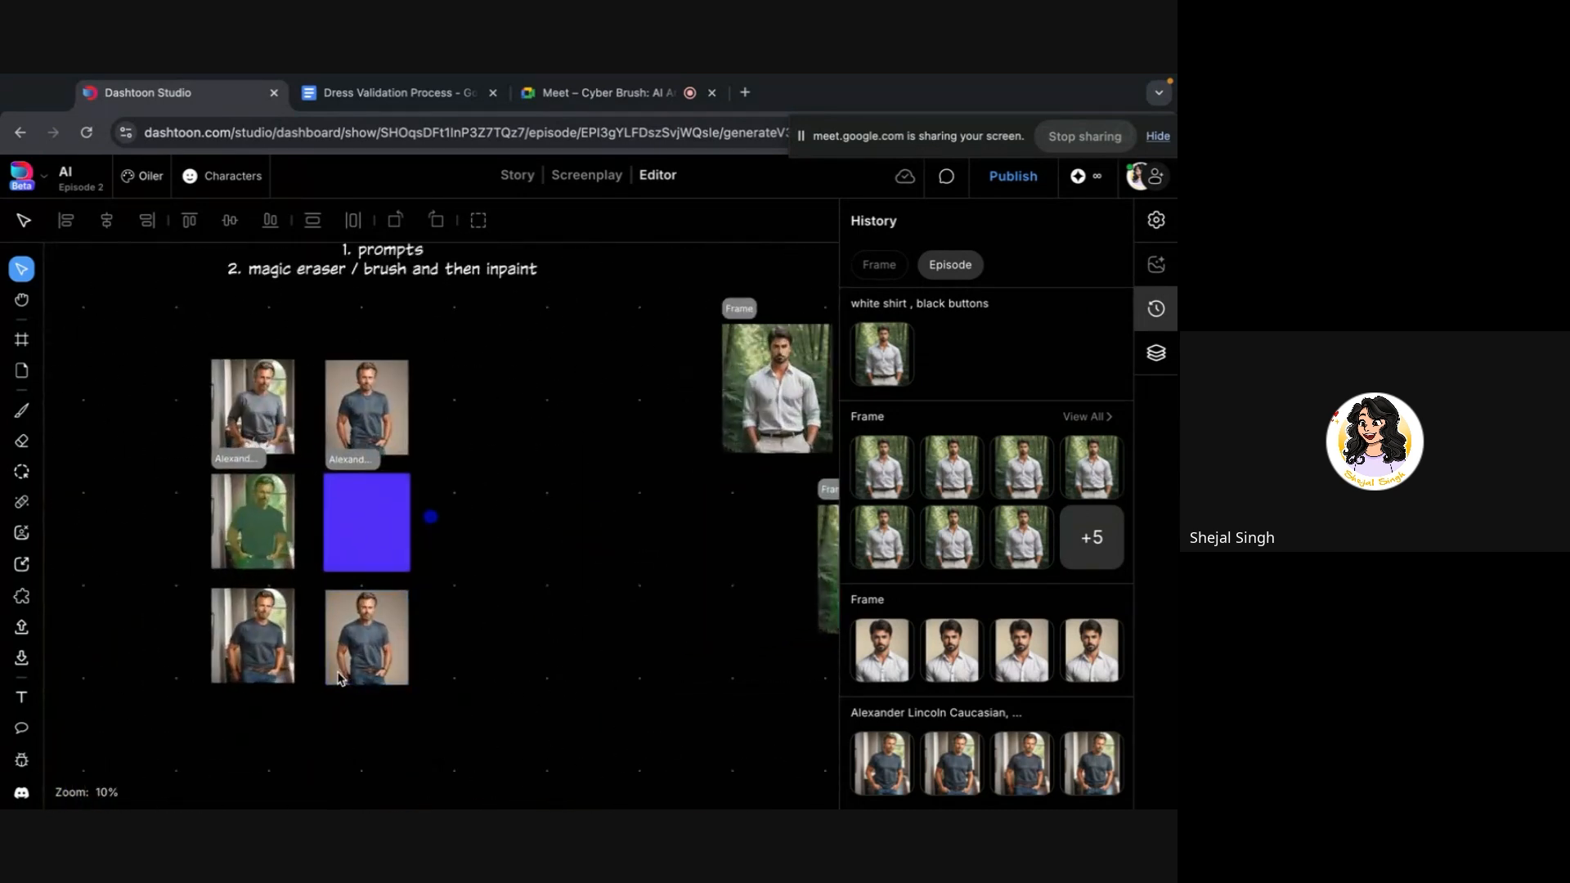
scroll(339, 643, up, 3)
scroll(509, 607, up, 3)
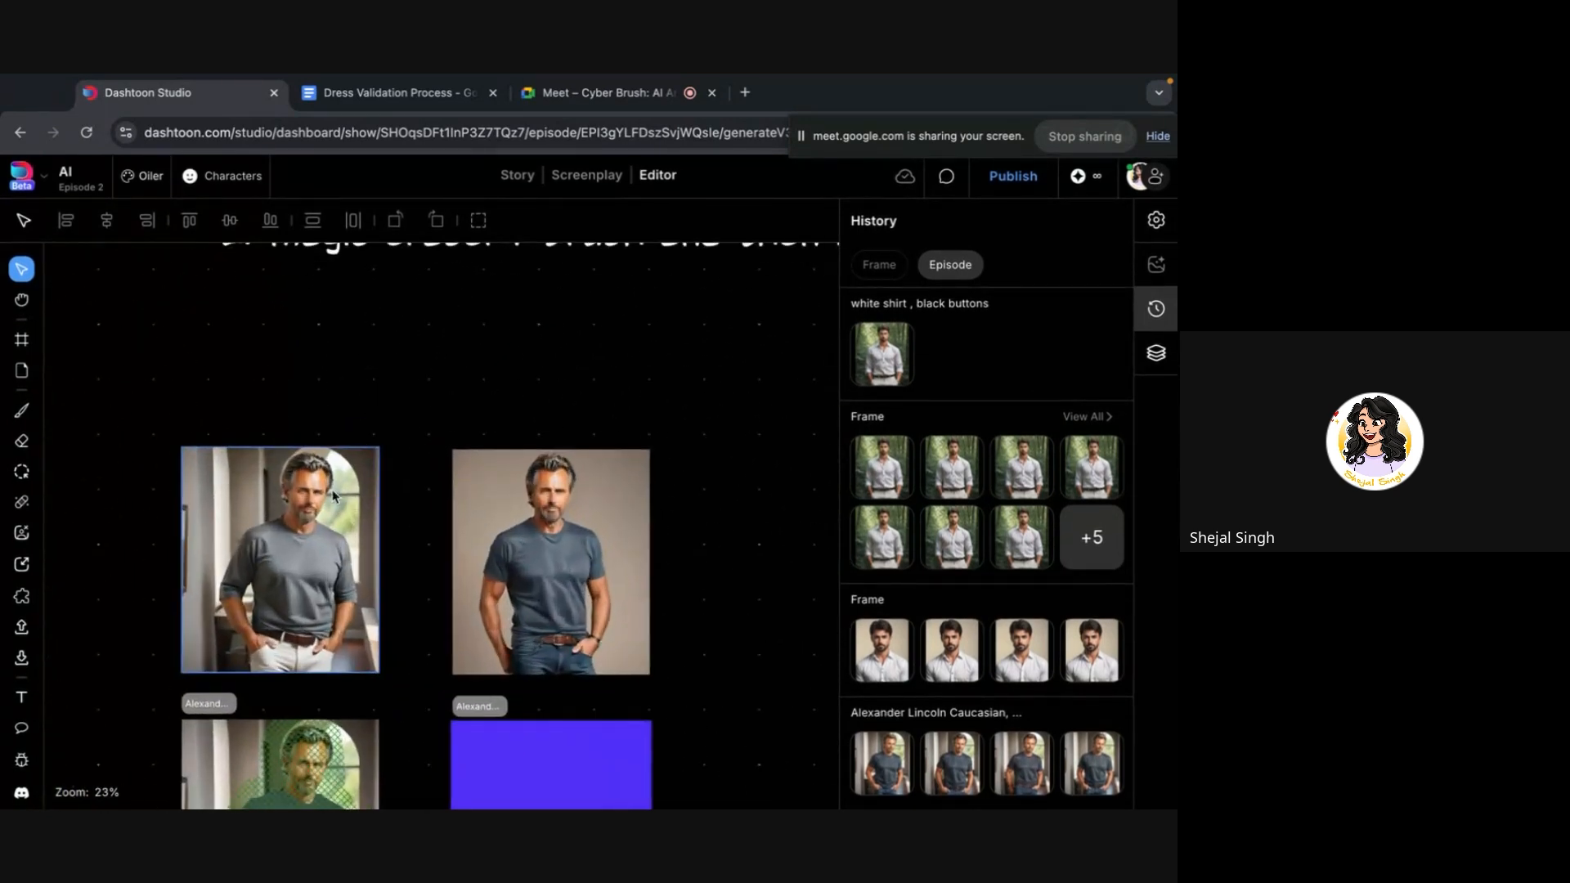
scroll(523, 515, up, 3)
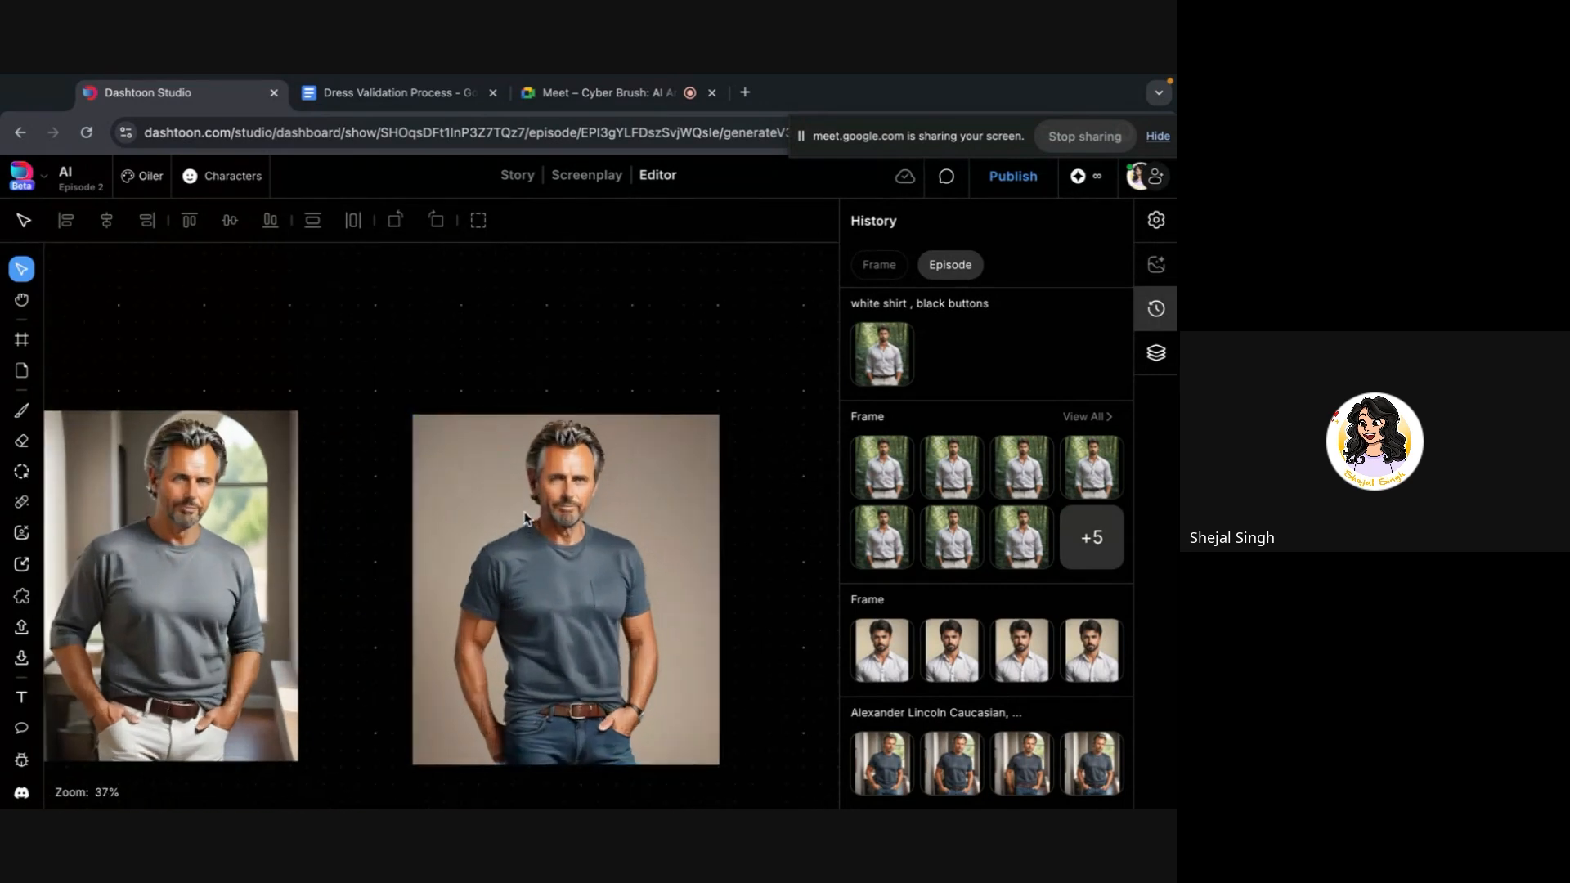
scroll(244, 653, down, 1)
scroll(244, 652, left, 1)
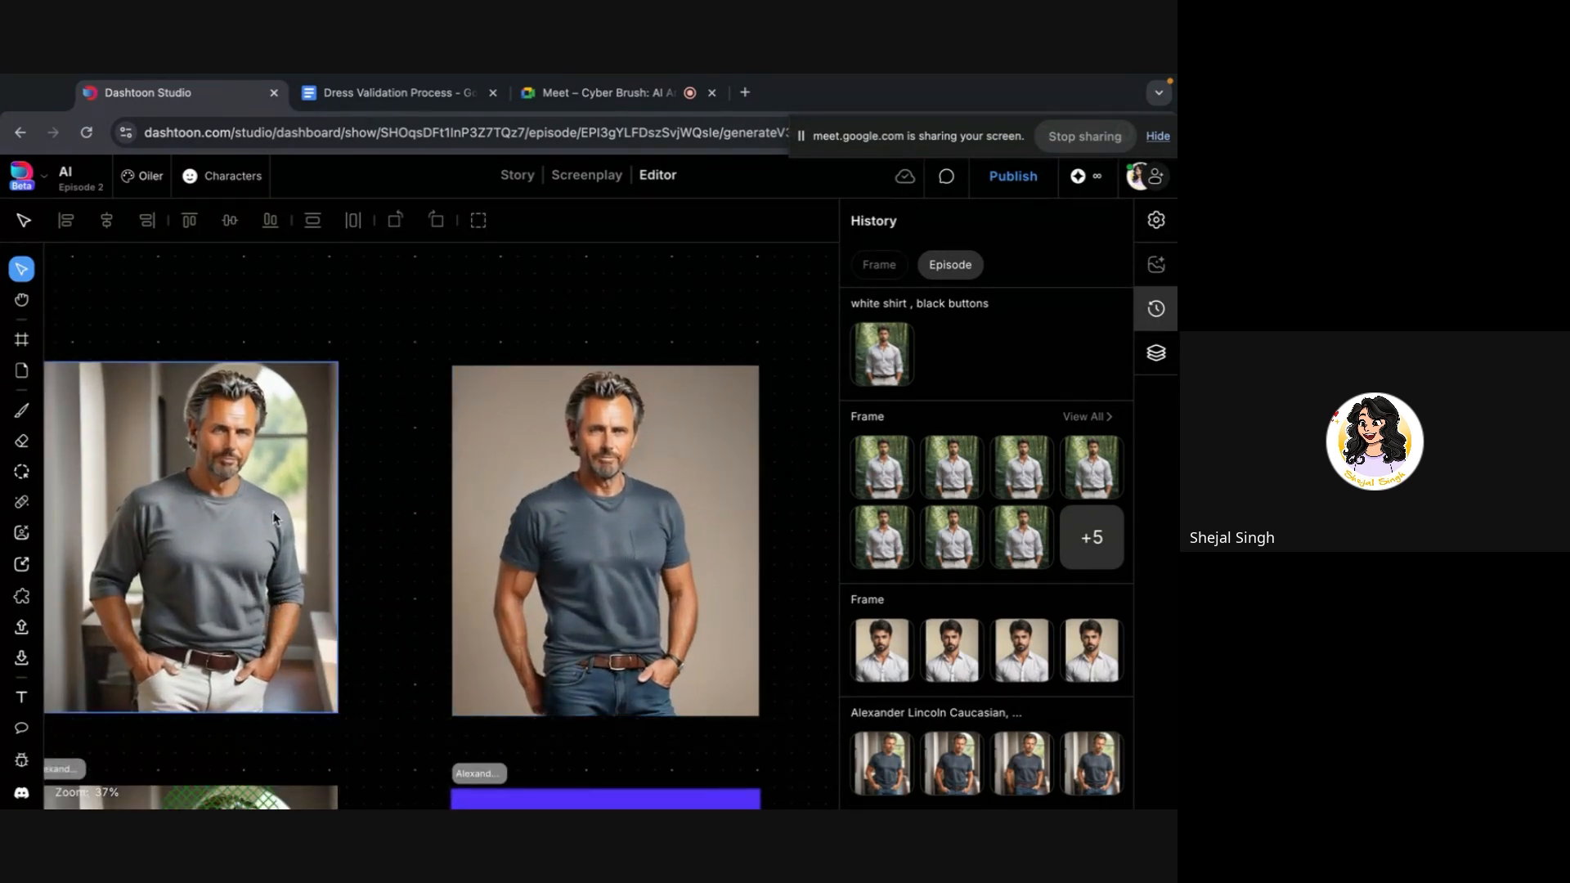
scroll(471, 602, down, 2)
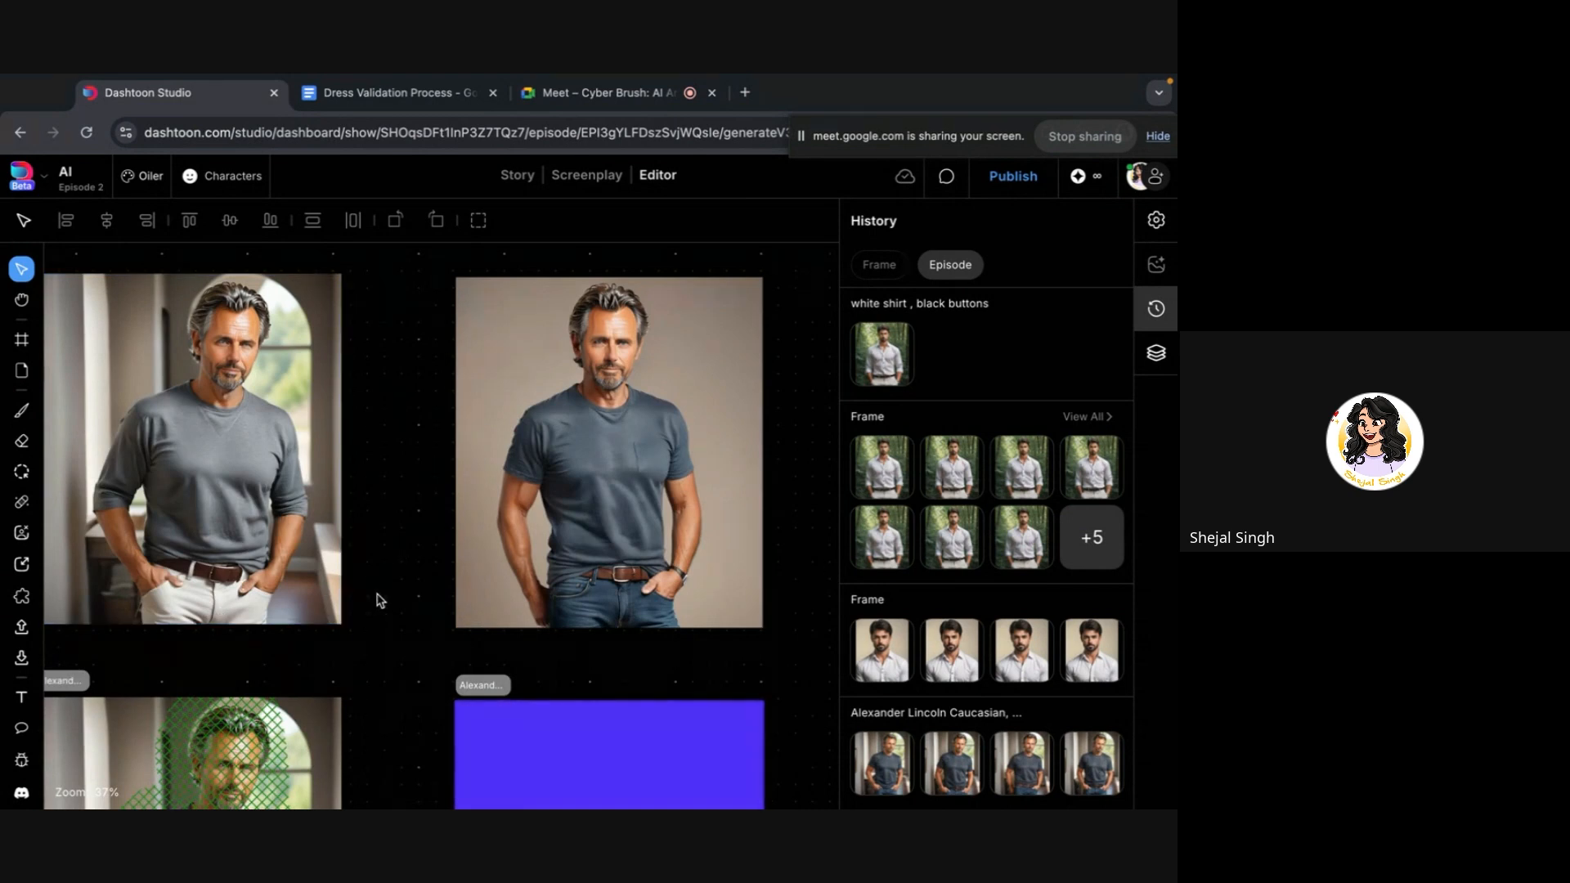
scroll(379, 601, down, 2)
scroll(378, 601, down, 6)
scroll(397, 693, down, 4)
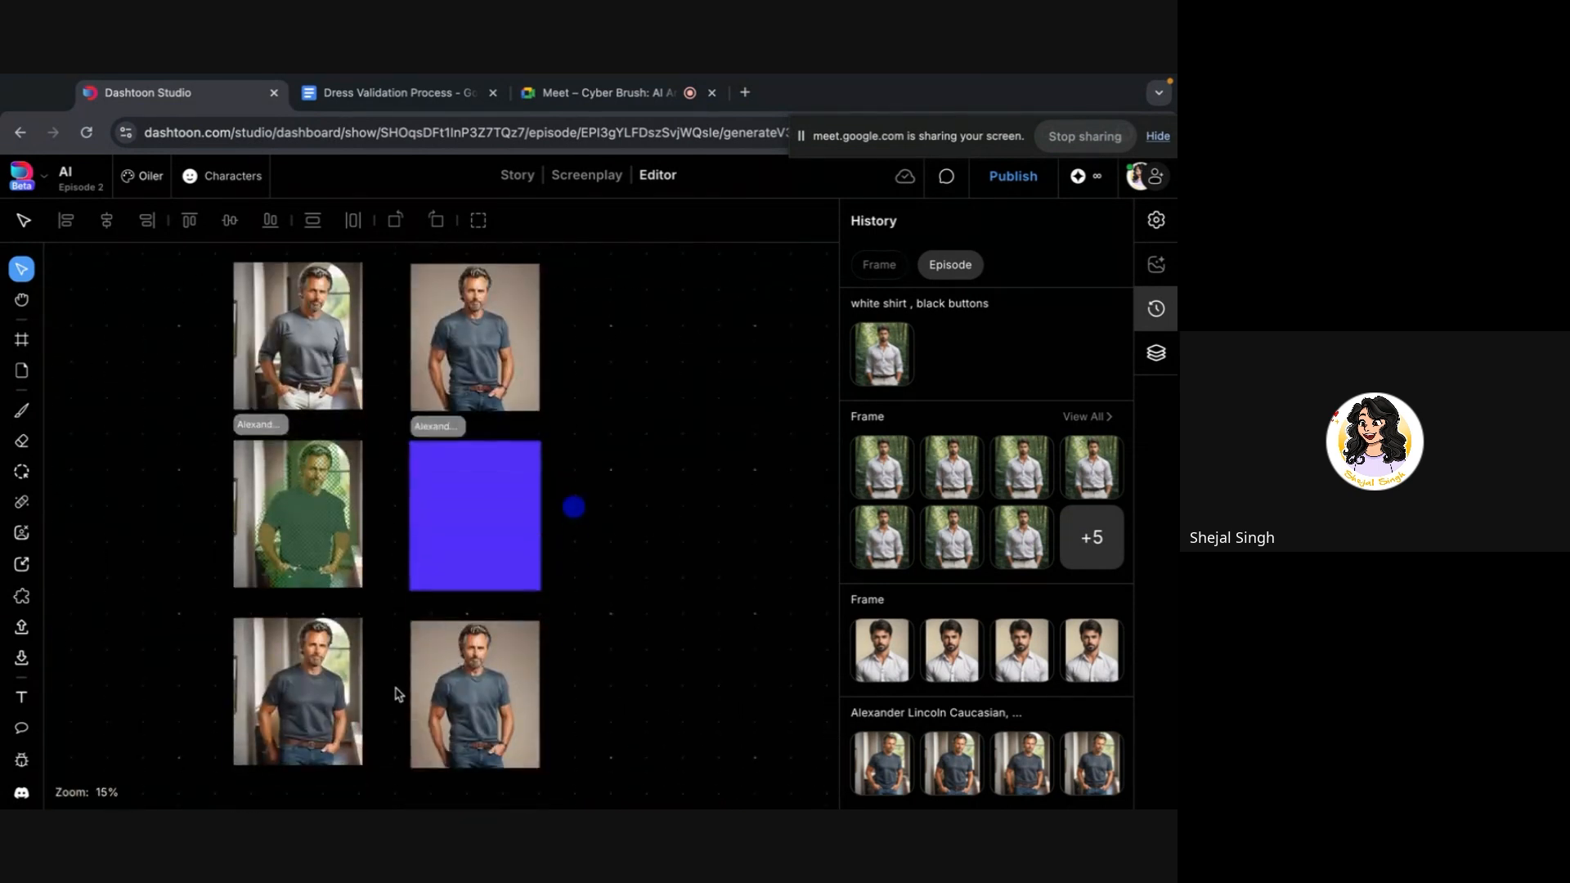
Select the 896 x 1024 window-background T-shirt frame to view it beside its Inpaint preview
scroll(397, 694, up, 5)
click(337, 309)
scroll(409, 343, up, 3)
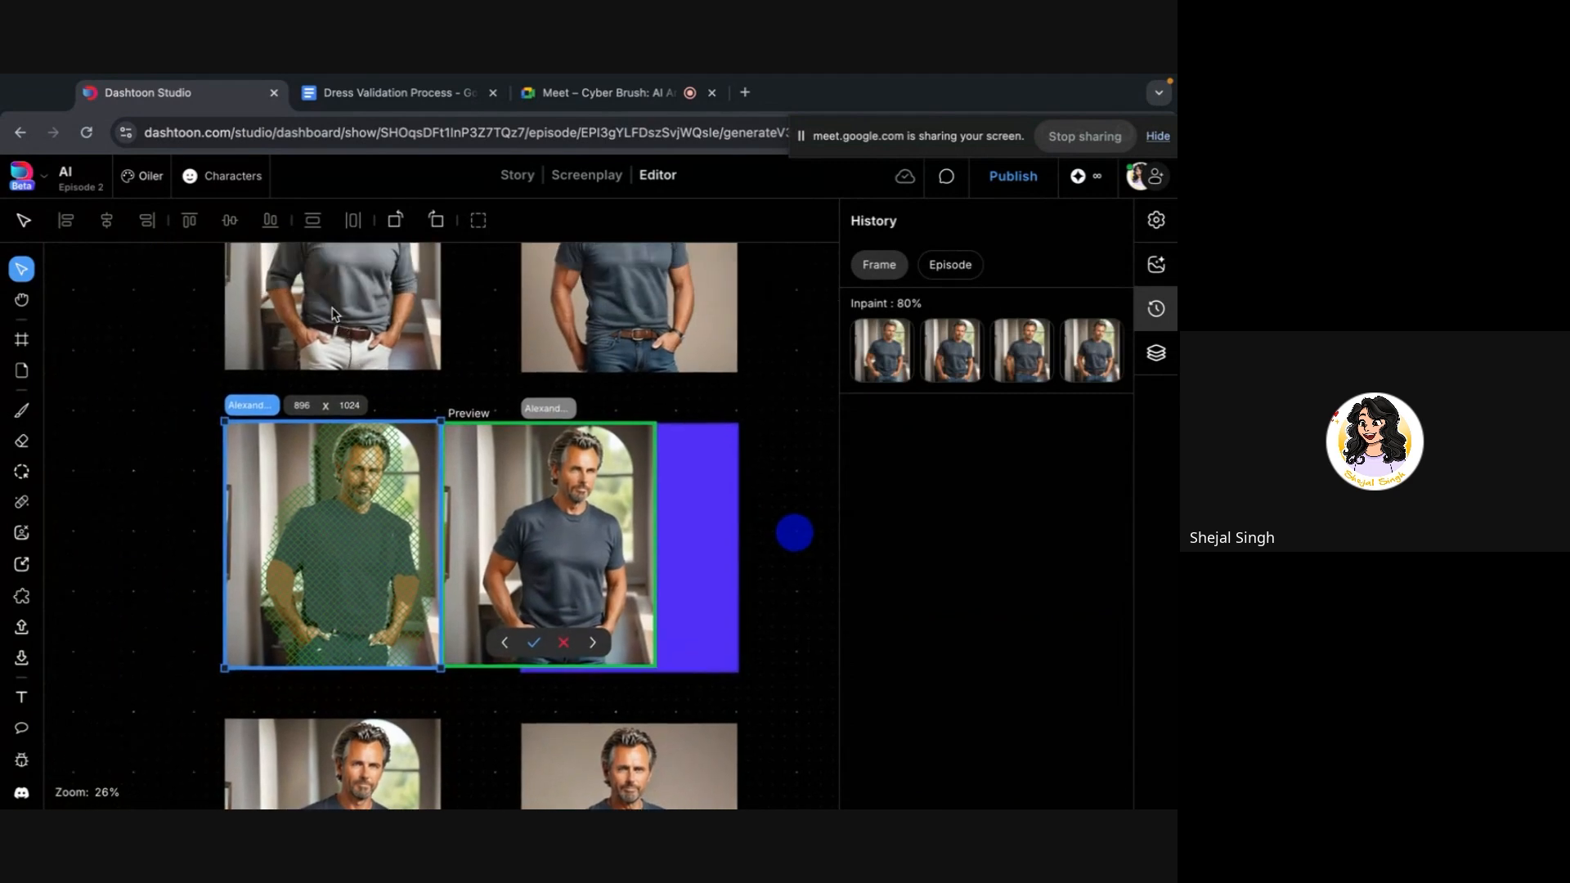
mouse_move(327, 593)
mouse_down()
mouse_move(373, 636)
mouse_move(143, 611)
mouse_move(158, 615)
mouse_up()
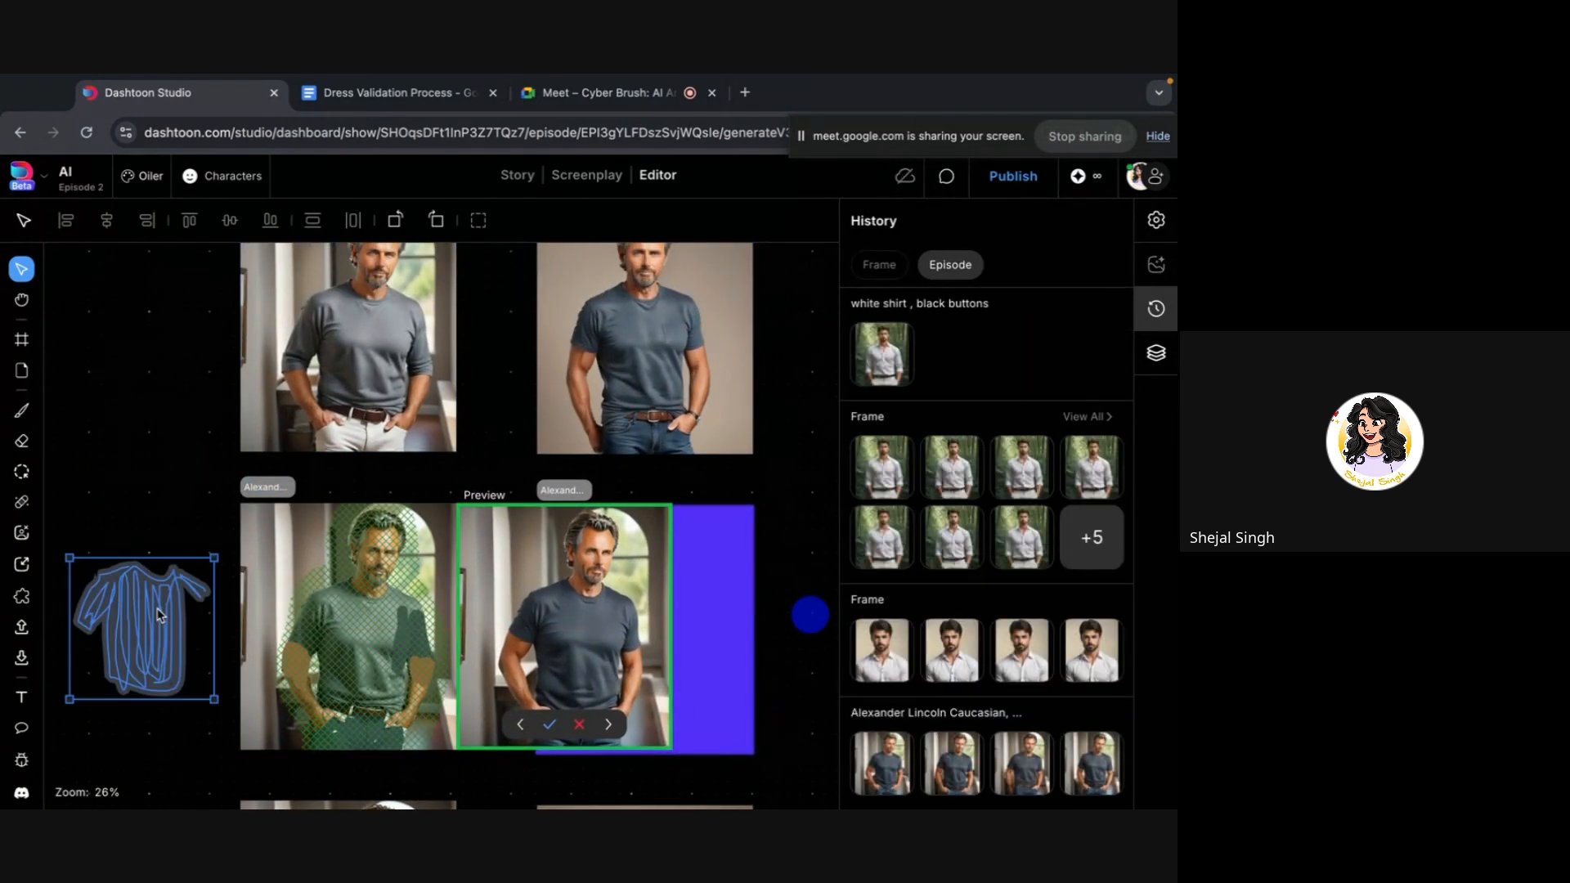
key(super+z)
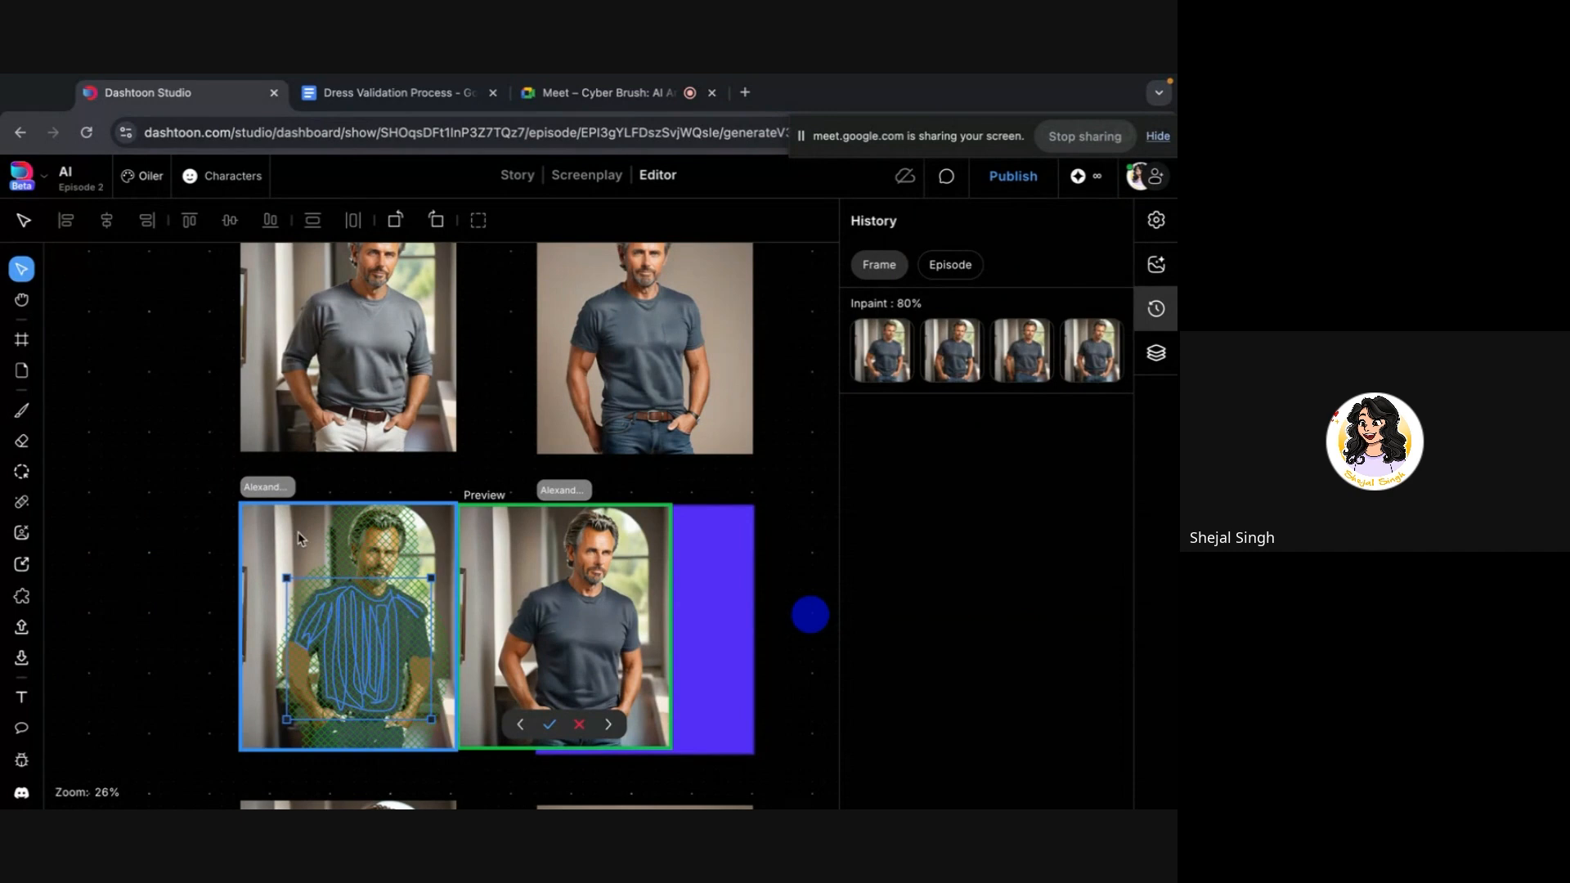
key(super+z)
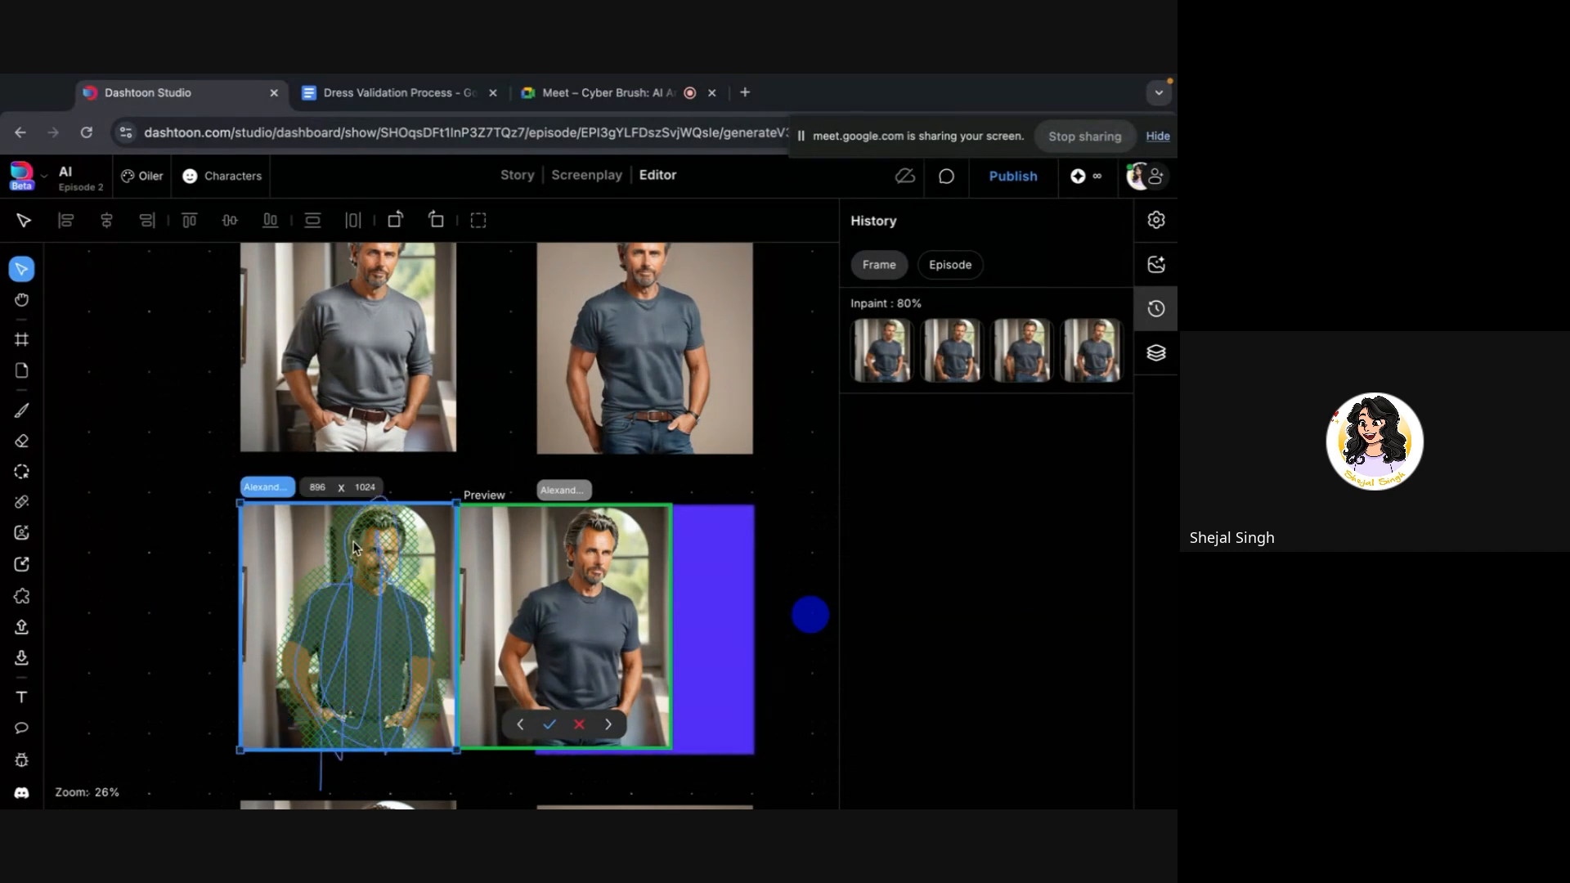
Delete the green inpaint mask covering the painted T-shirt and arms in the window-background frame, and deselect the frame
click(355, 545)
key(Delete)
scroll(340, 677, up, 1)
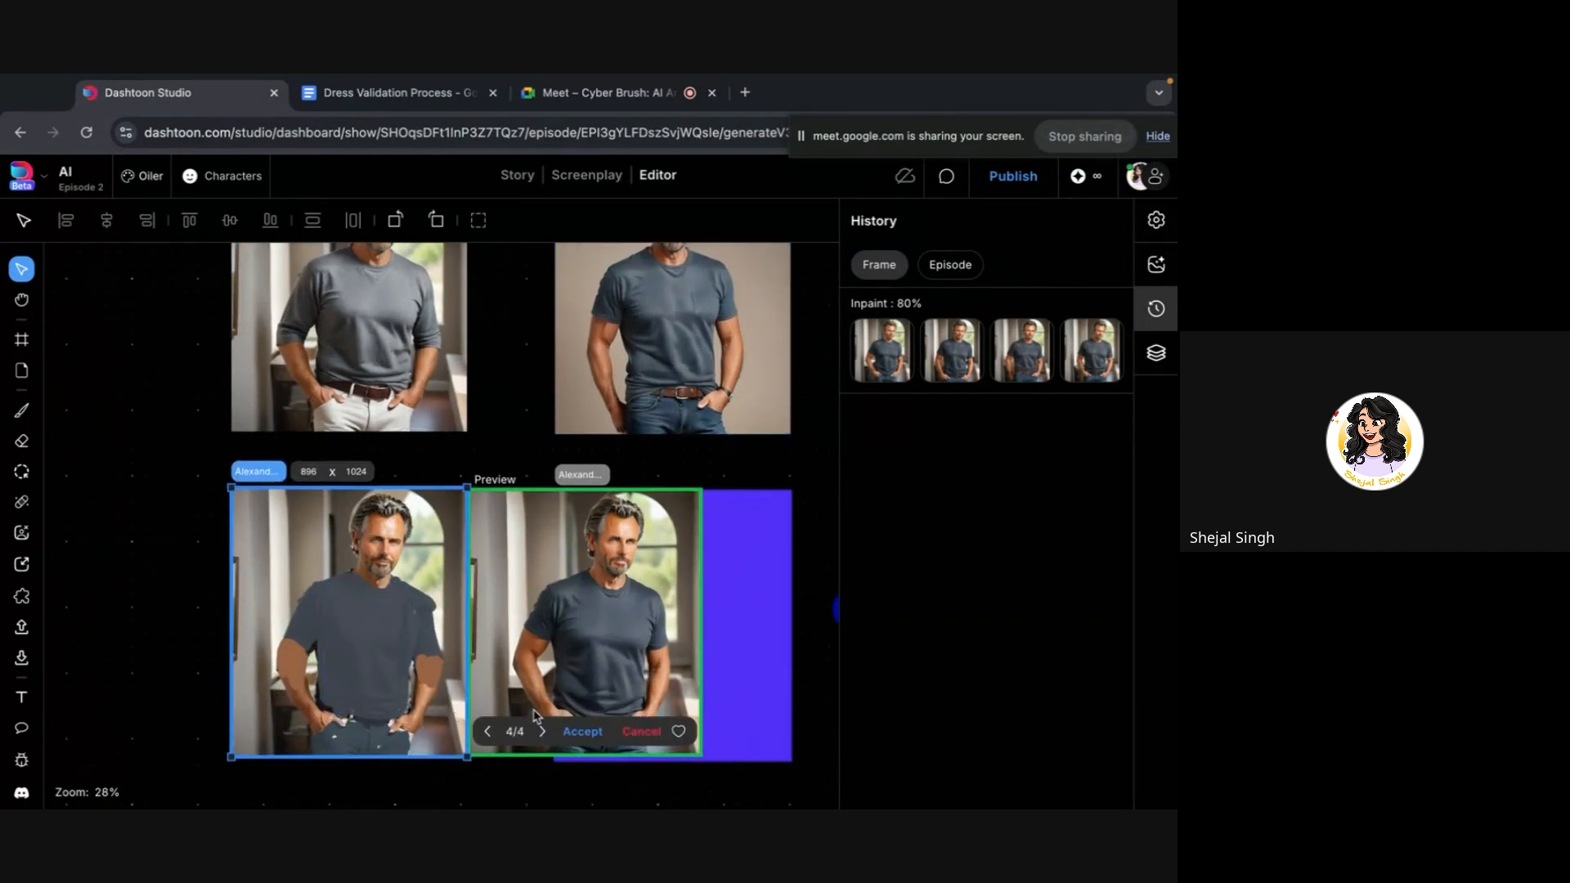
click(800, 492)
Select the 896 x 1024 plain-background T-shirt frame and compare its Magic Erase preview with the original and finished images
scroll(690, 532, down, 4)
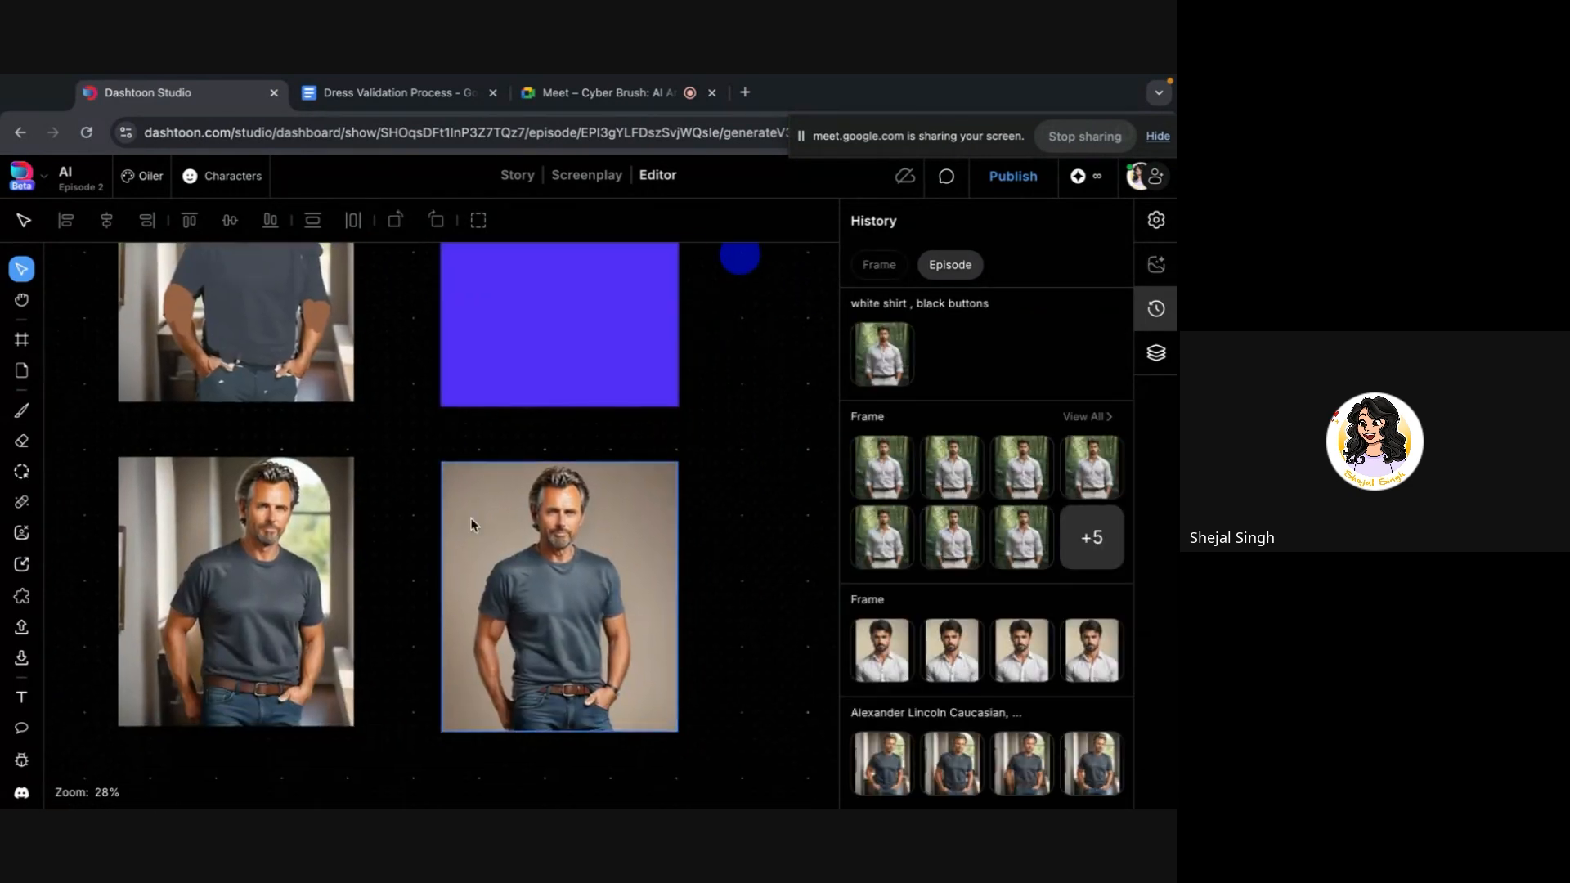
click(586, 308)
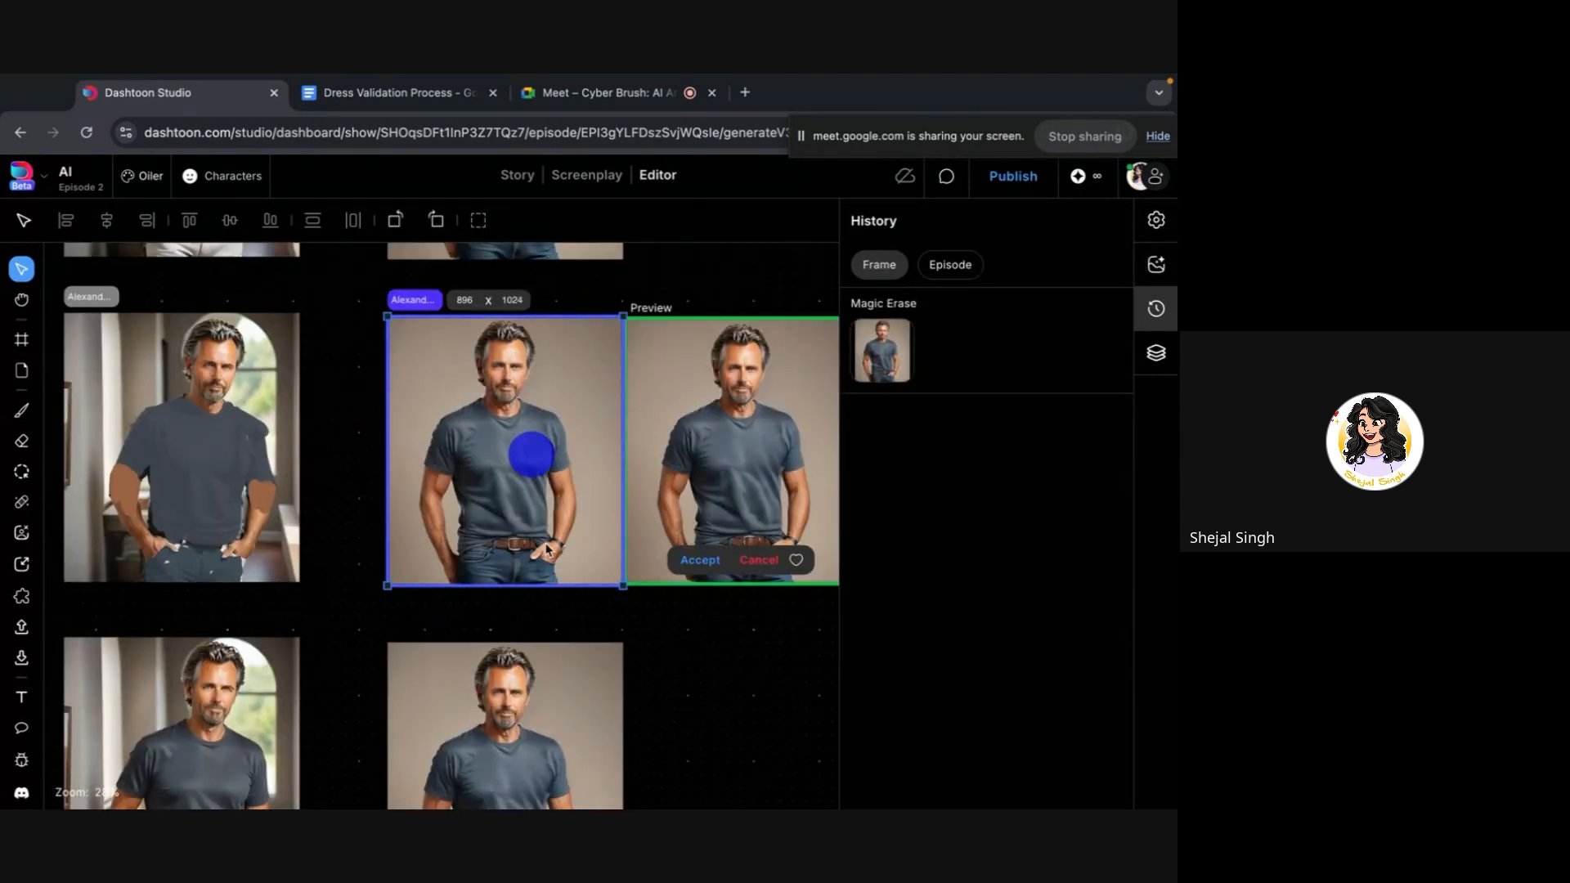
scroll(592, 586, down, 3)
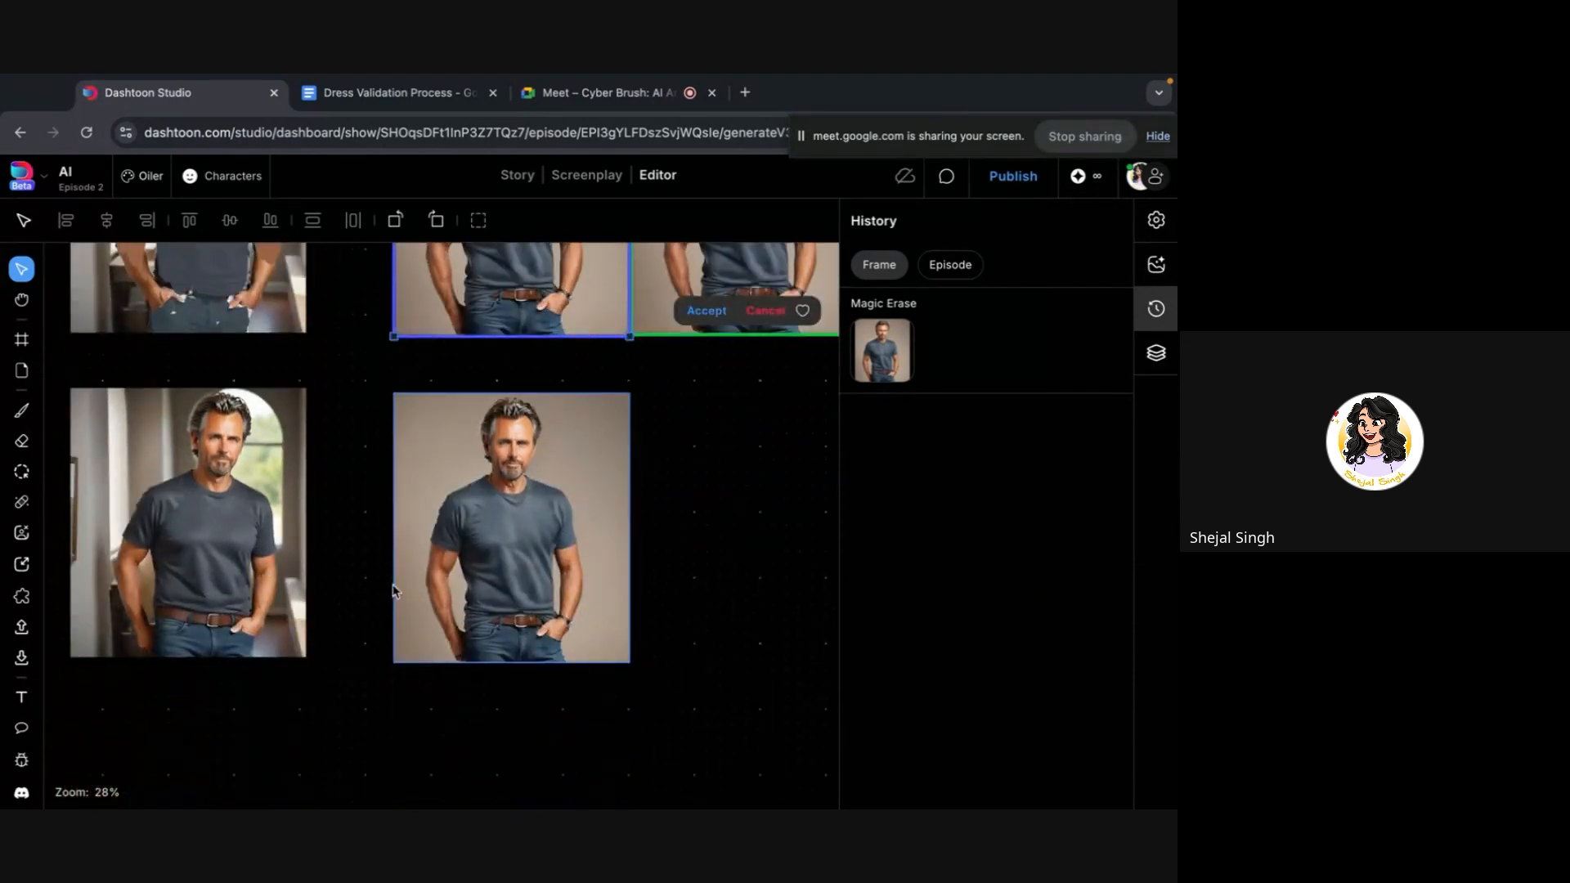
scroll(650, 658, down, 5)
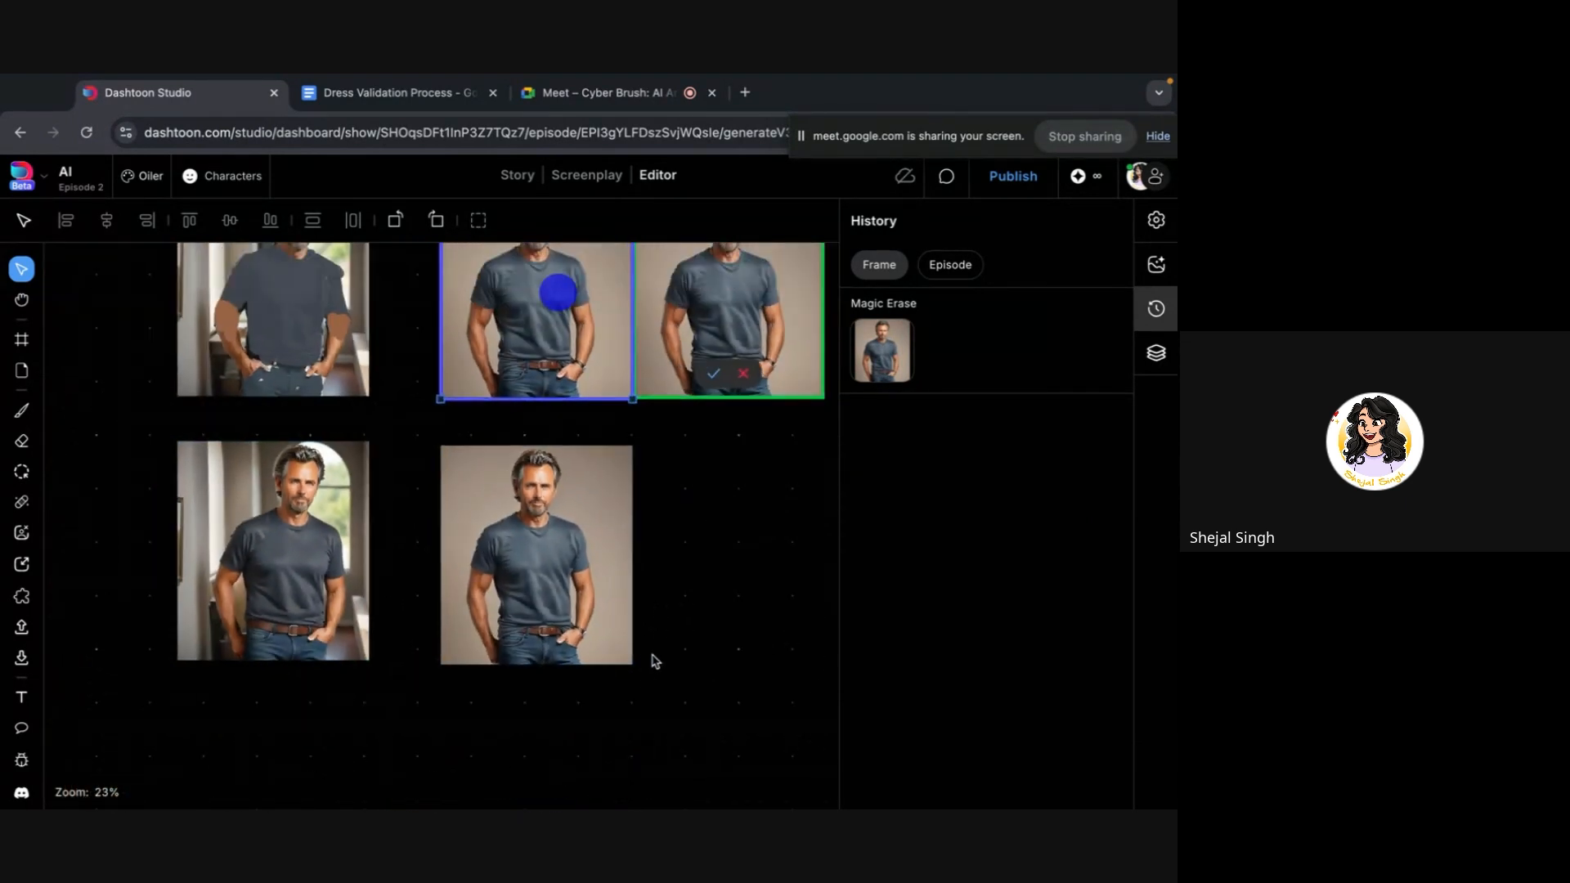
scroll(650, 642, right, 2)
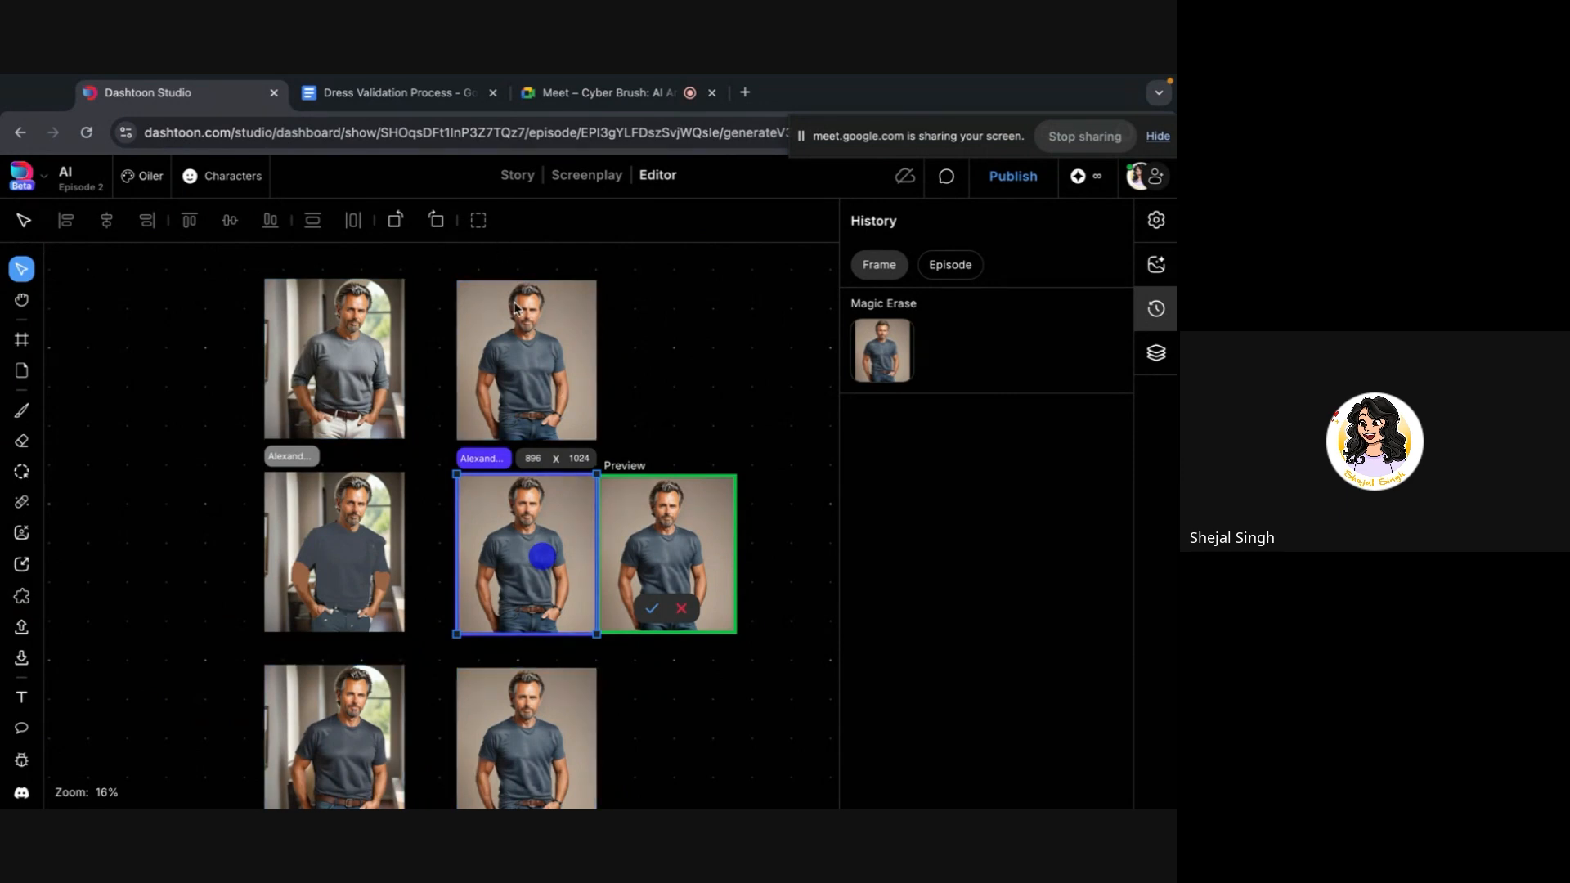
Select each original T-shirt image in turn, followed by the two finished T-shirt images together, to compare consistency
click(528, 372)
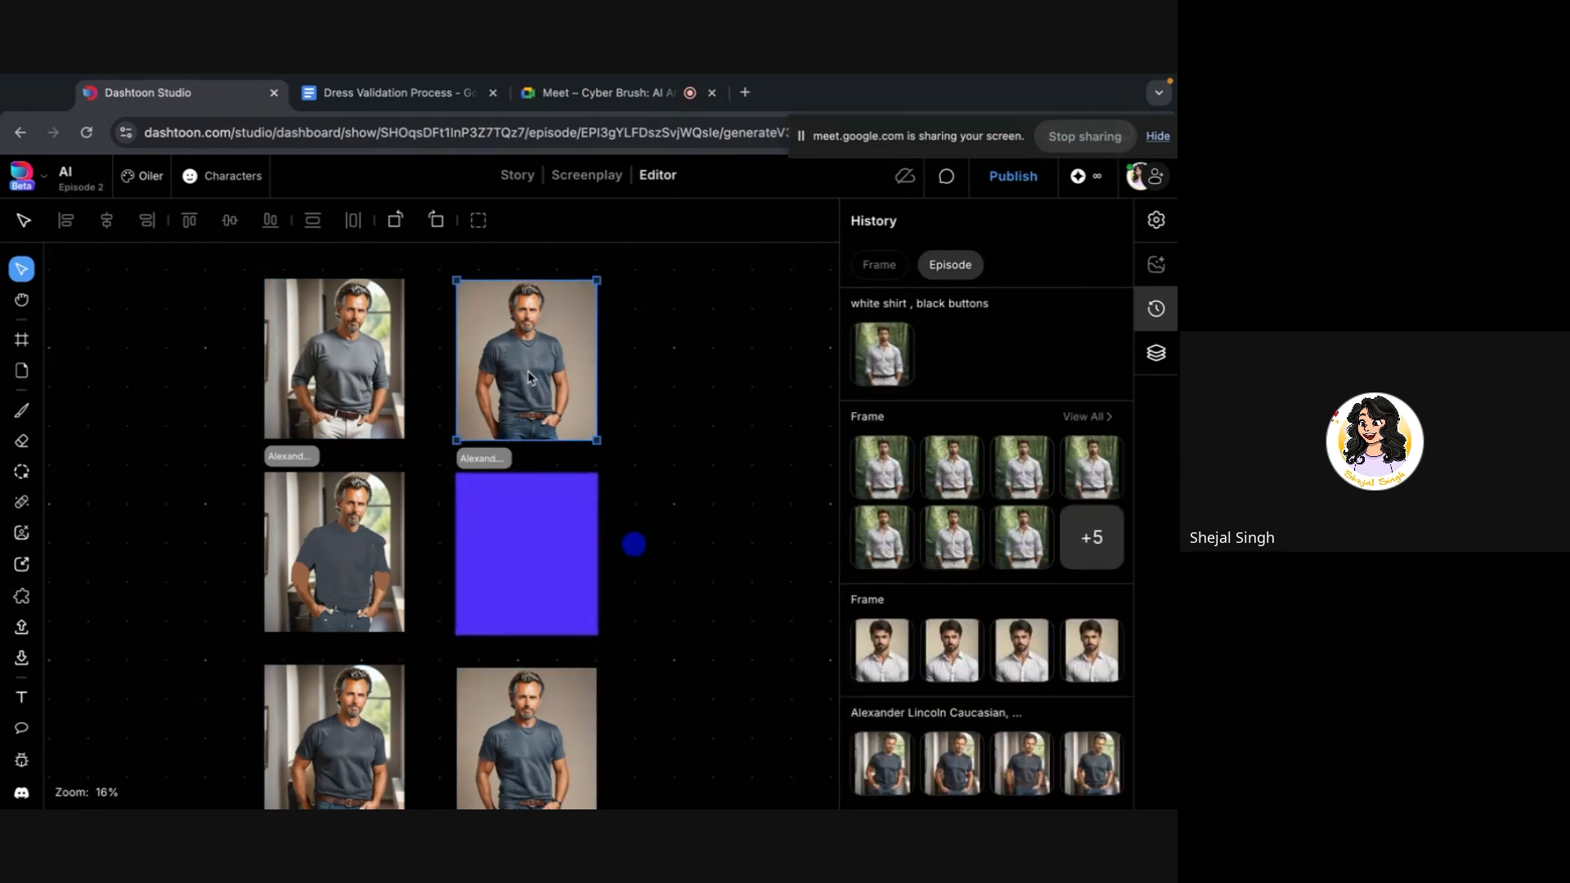
click(348, 392)
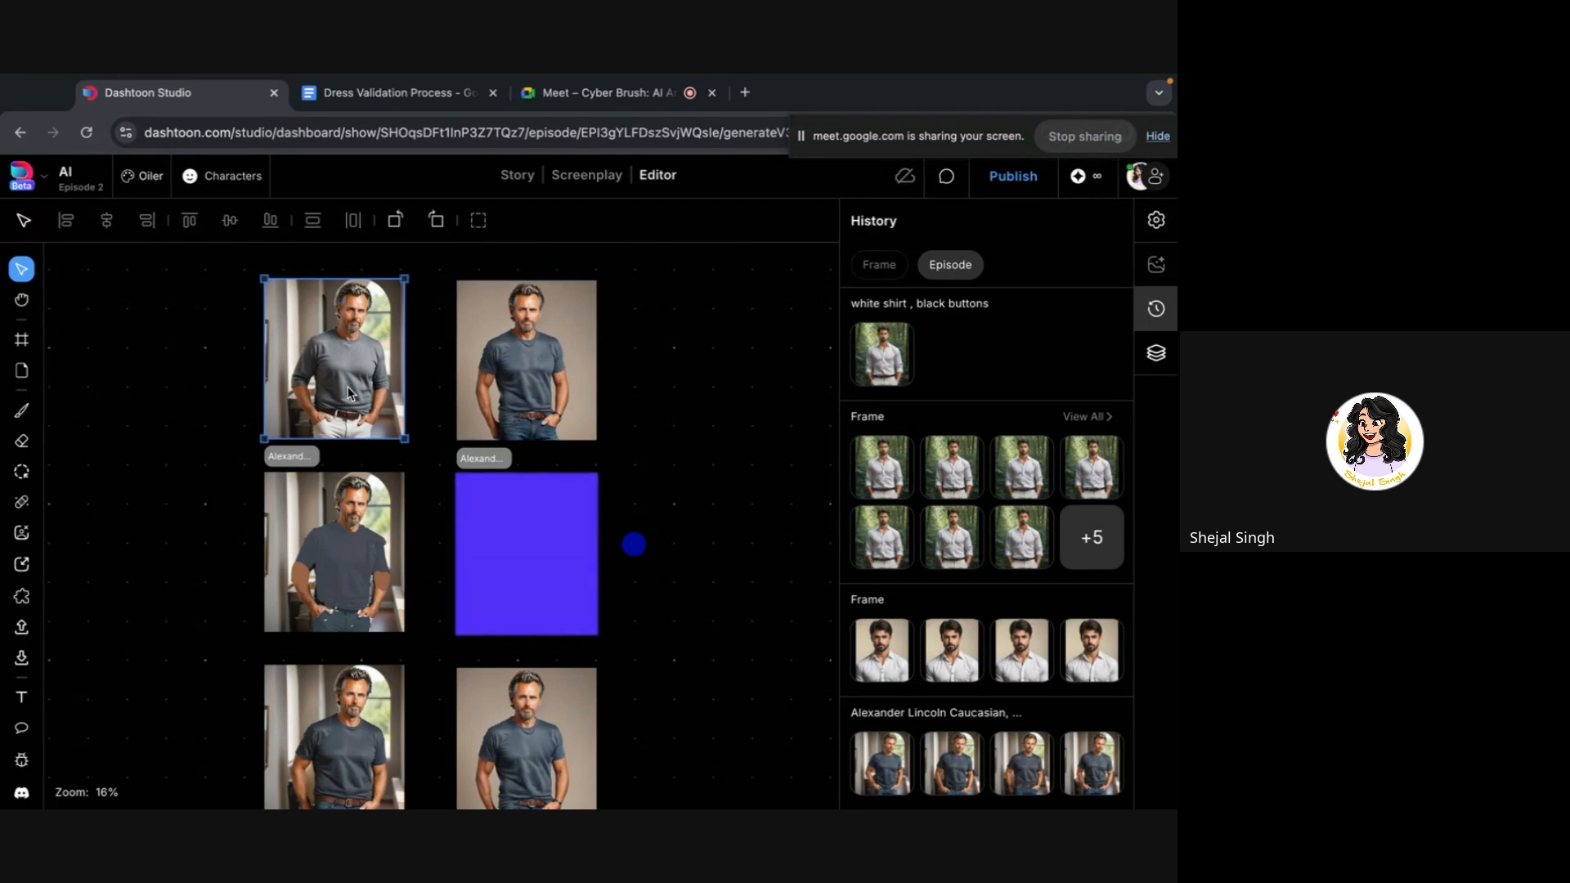
scroll(368, 499, down, 3)
drag(301, 681, 516, 604)
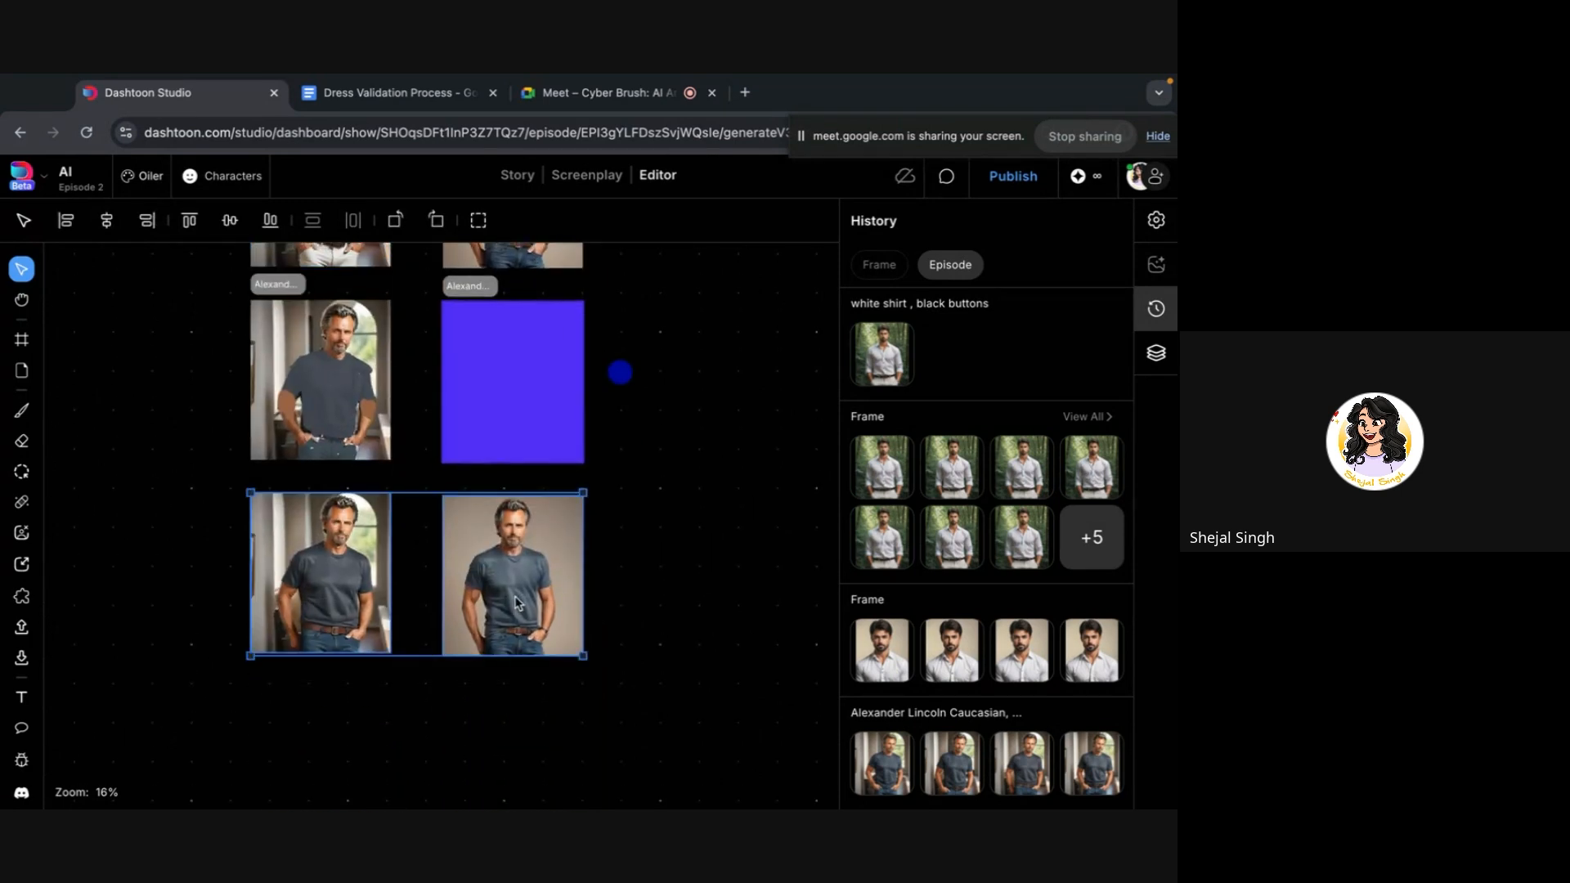
Deselect the T-shirt images and read the "Details" and "Ideal solution" notes above the T-shirt grid
click(368, 800)
scroll(368, 804, down, 5)
scroll(205, 417, left, 4)
scroll(188, 426, up, 4)
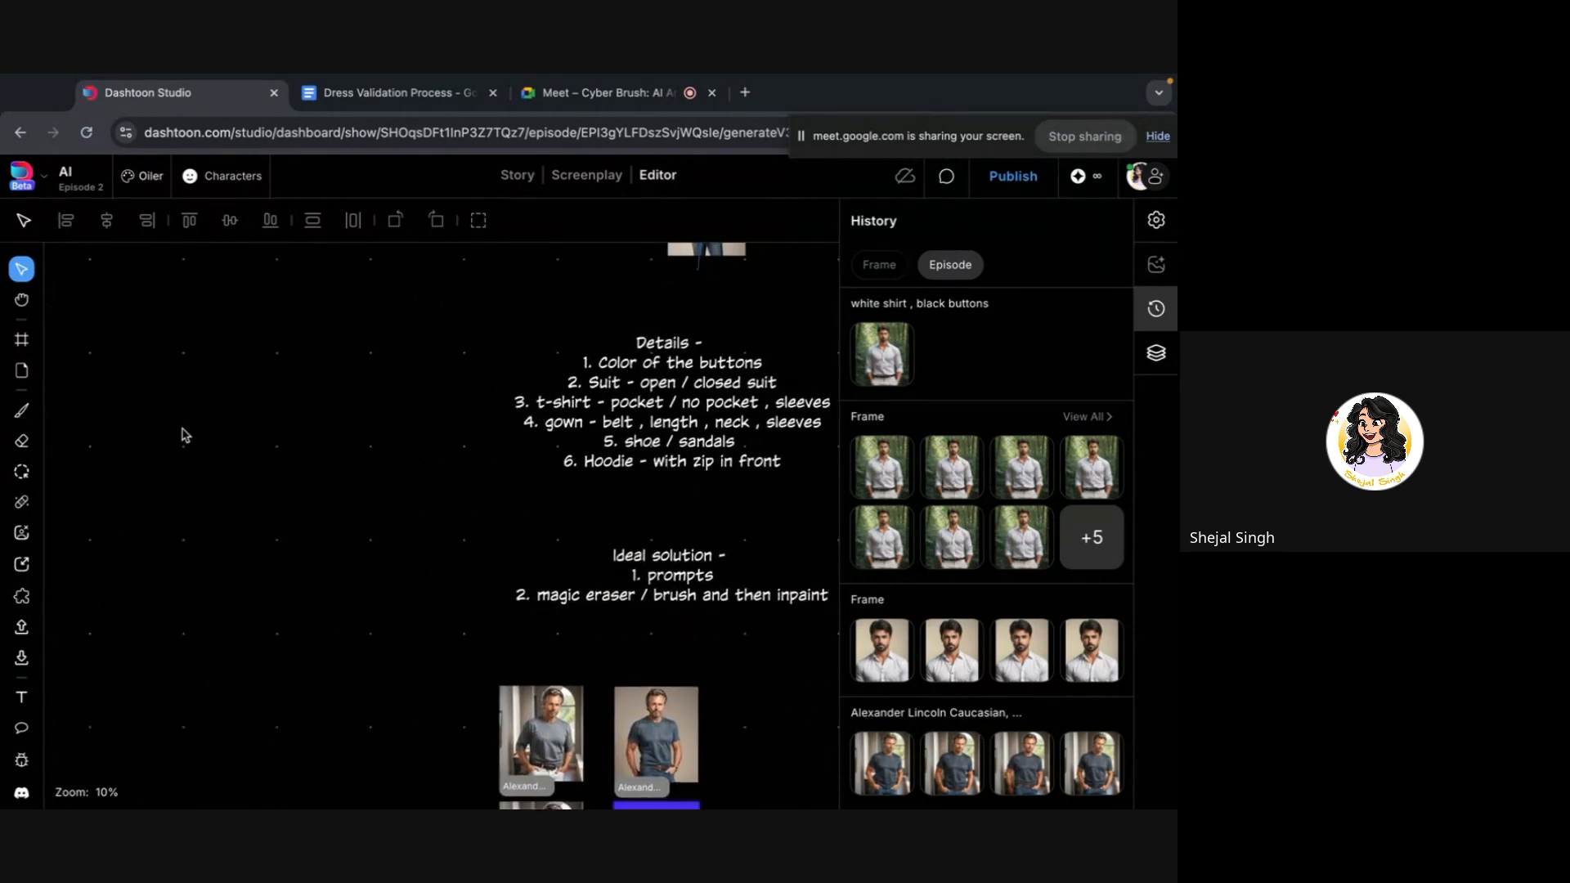
scroll(182, 434, down, 1)
scroll(690, 427, up, 2)
scroll(690, 427, right, 2)
scroll(690, 427, up, 3)
scroll(624, 638, down, 3)
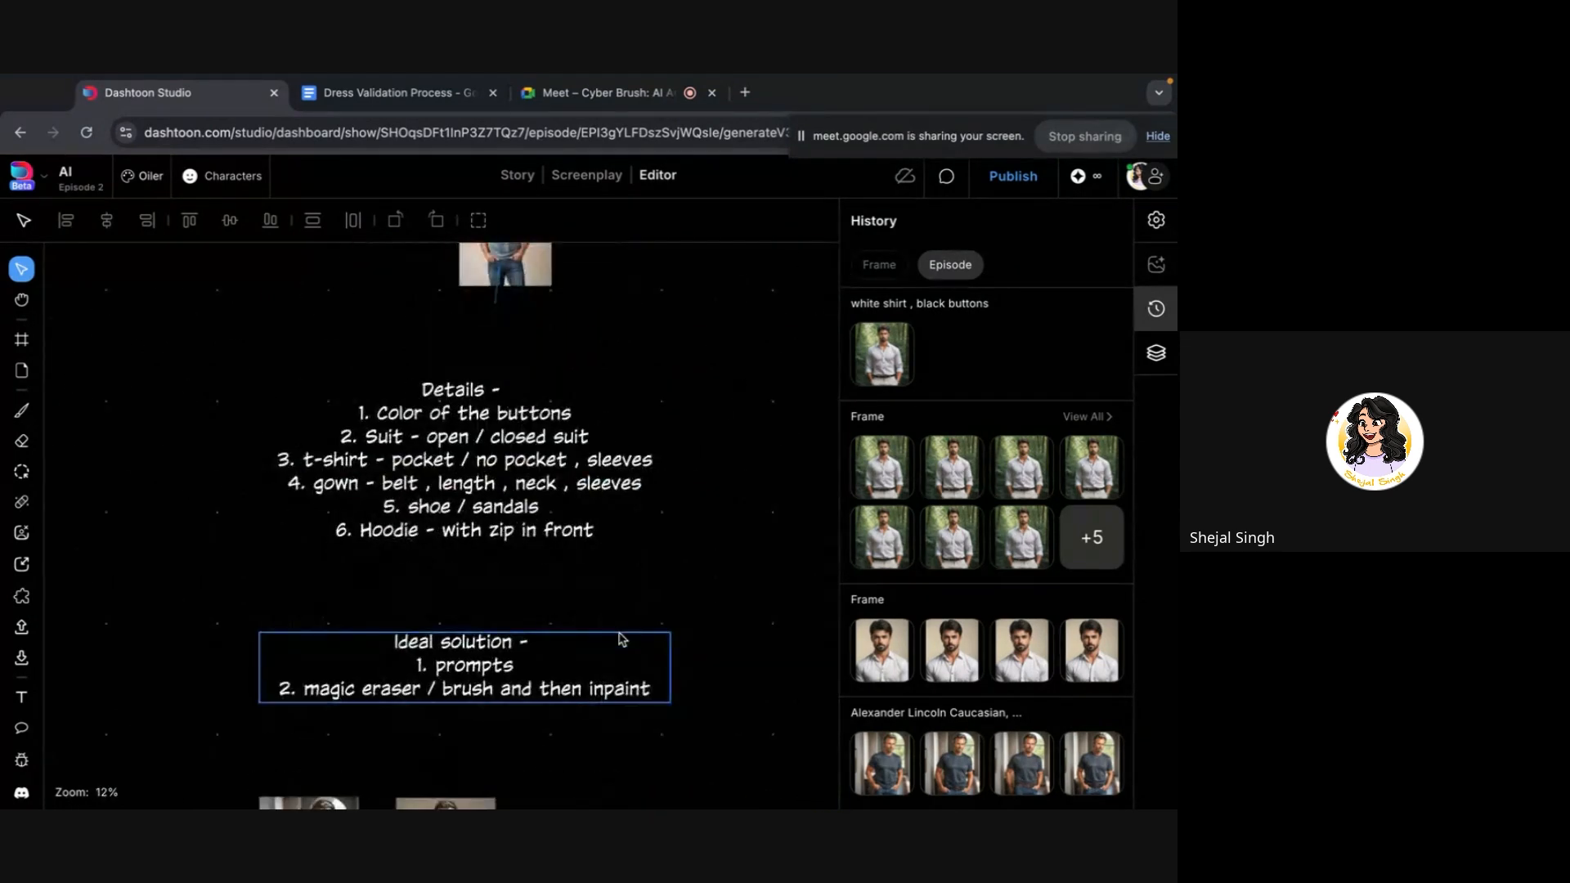
scroll(641, 552, up, 1)
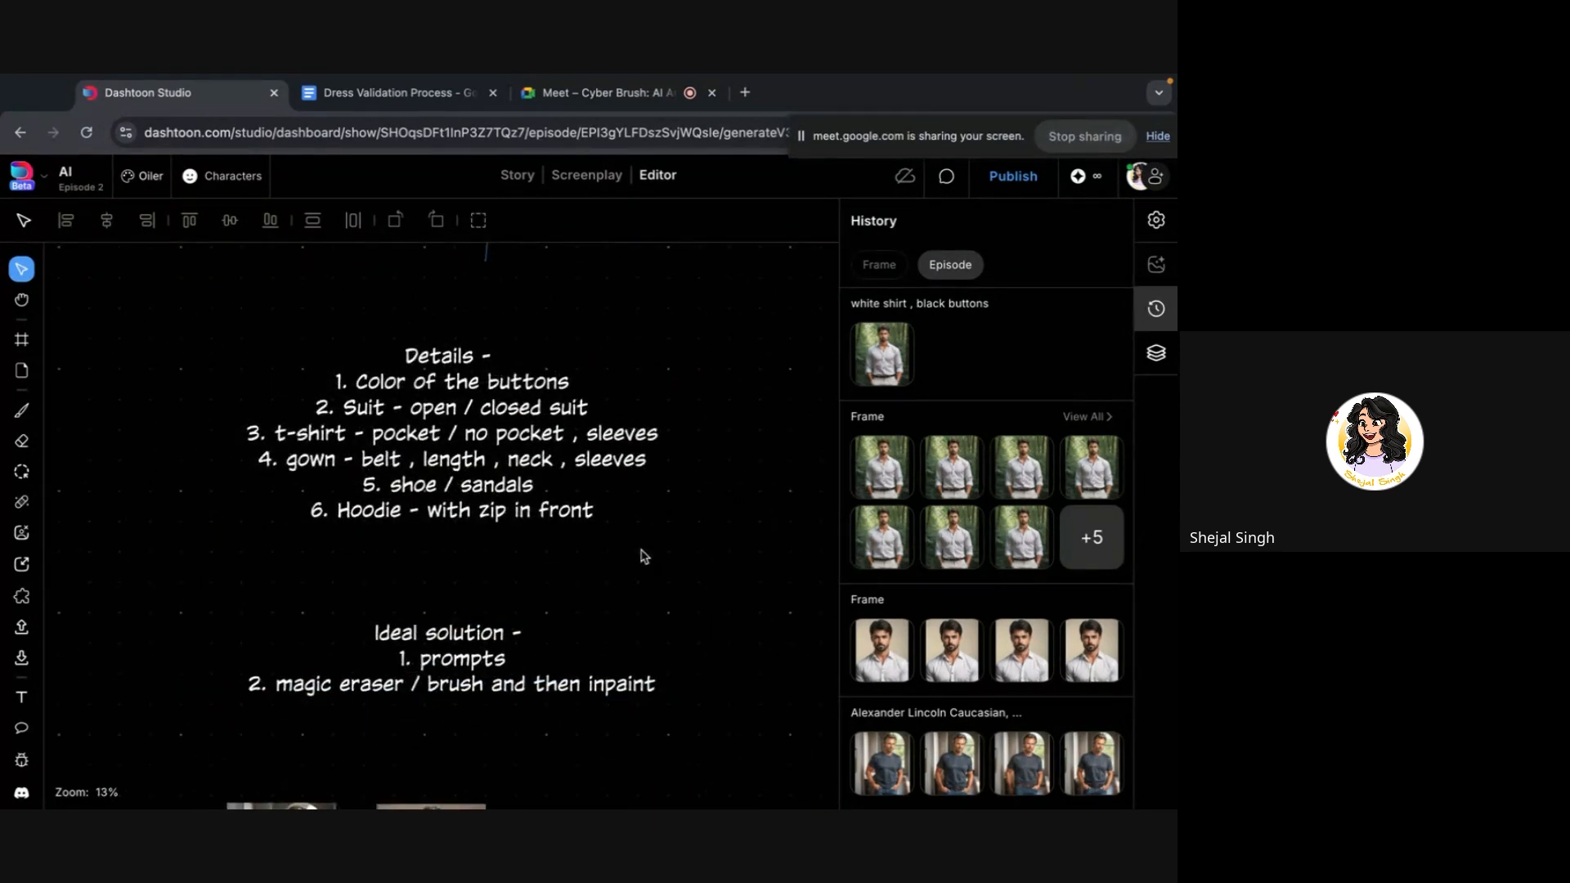
Read the "Cloths" note listing style, color and details, and the "Details" note below it
scroll(642, 547, up, 6)
scroll(642, 546, down, 2)
scroll(603, 336, down, 5)
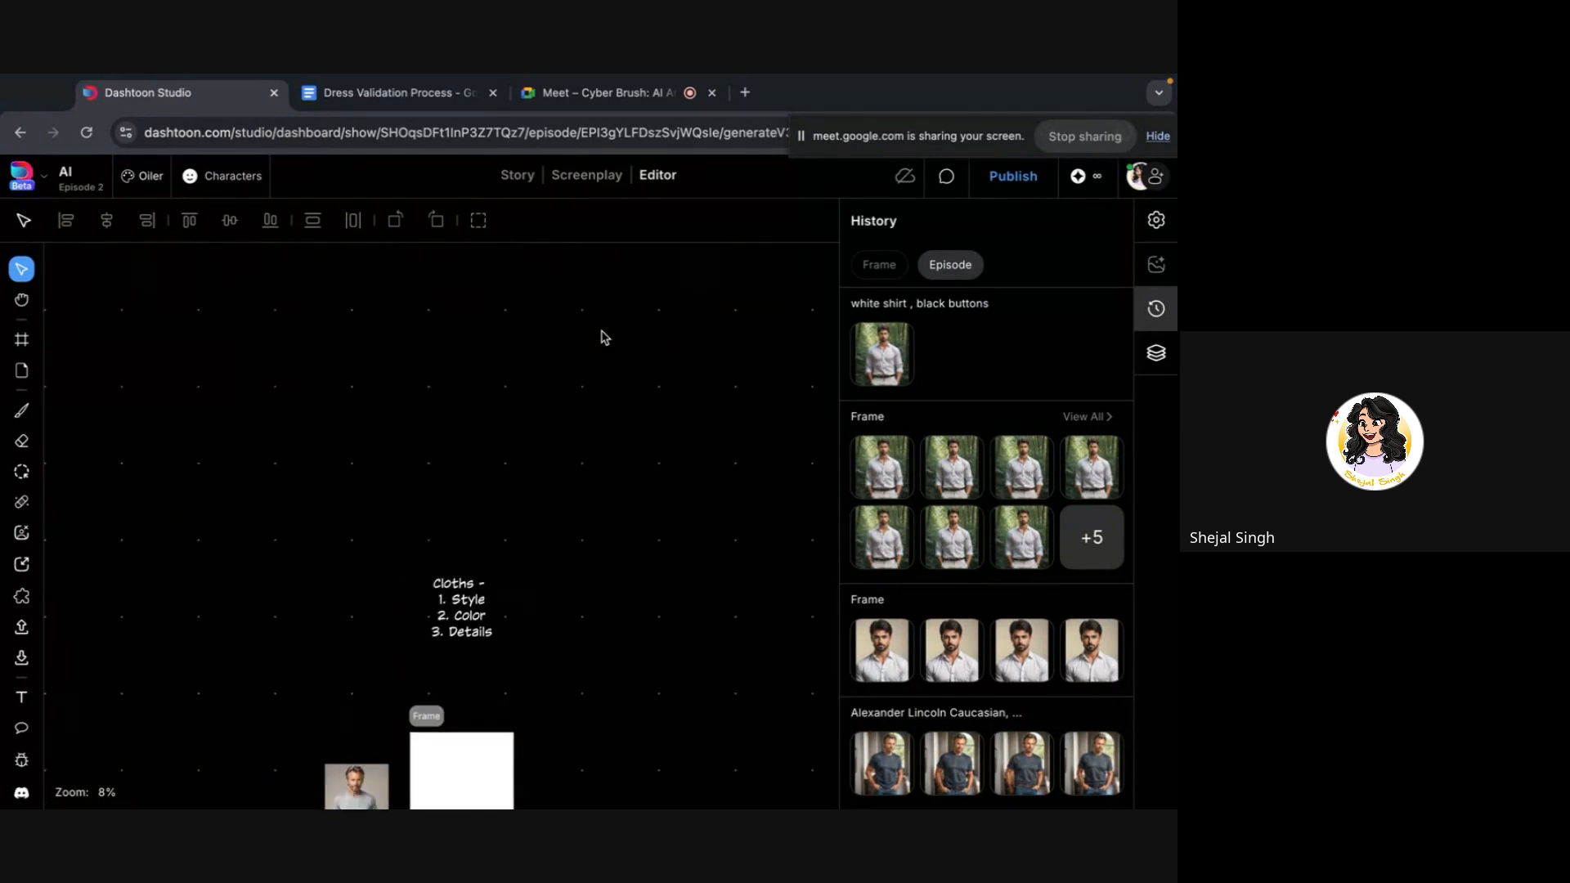
scroll(418, 683, up, 5)
scroll(418, 682, up, 2)
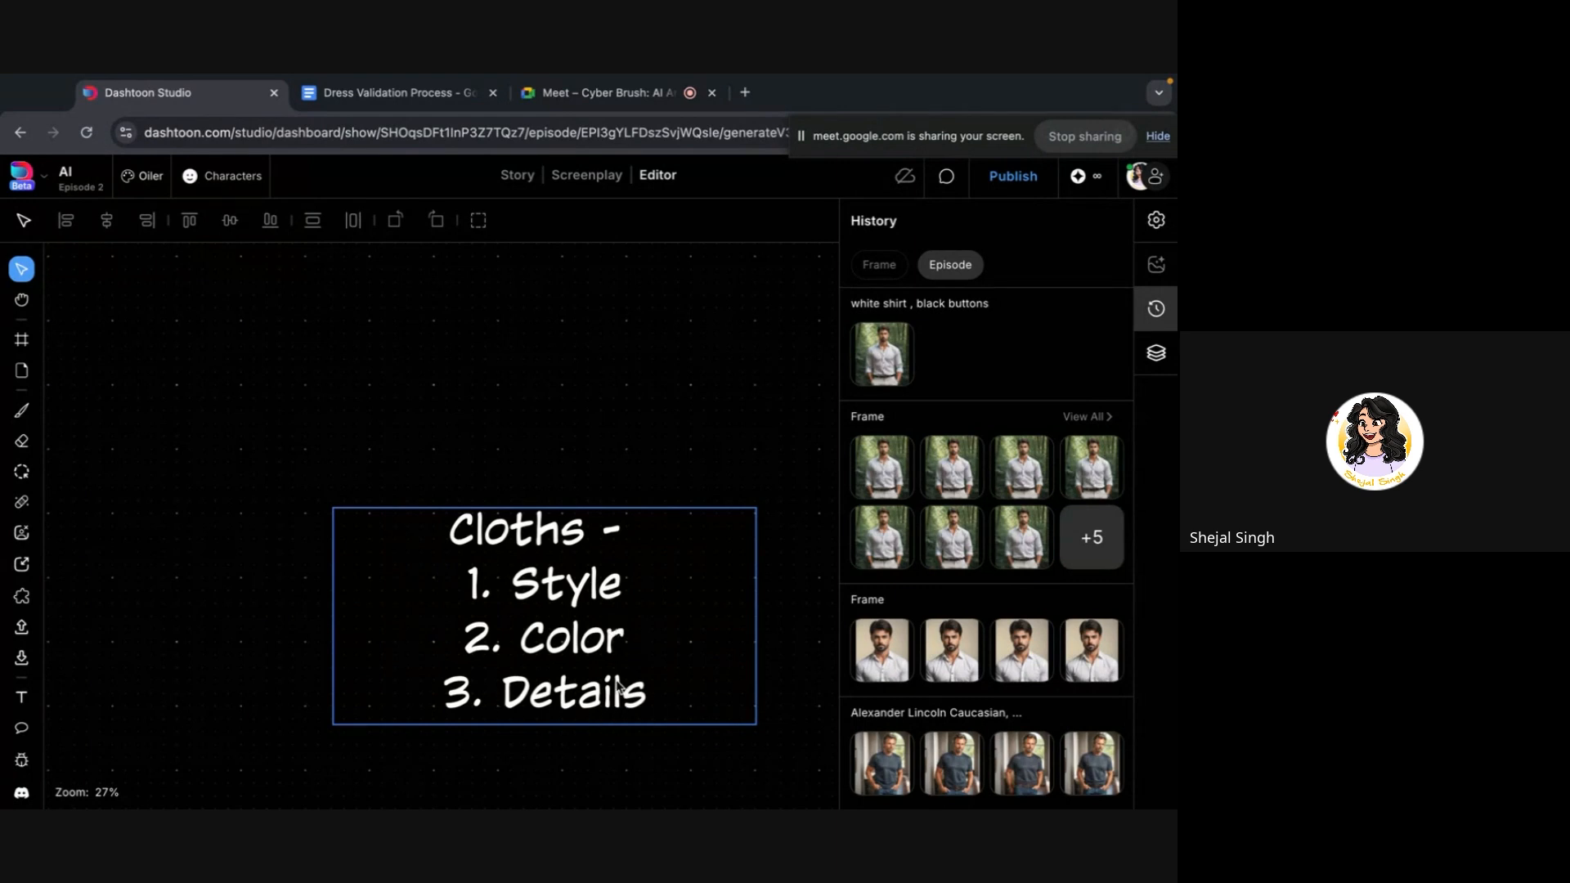
scroll(616, 681, down, 10)
scroll(616, 685, down, 10)
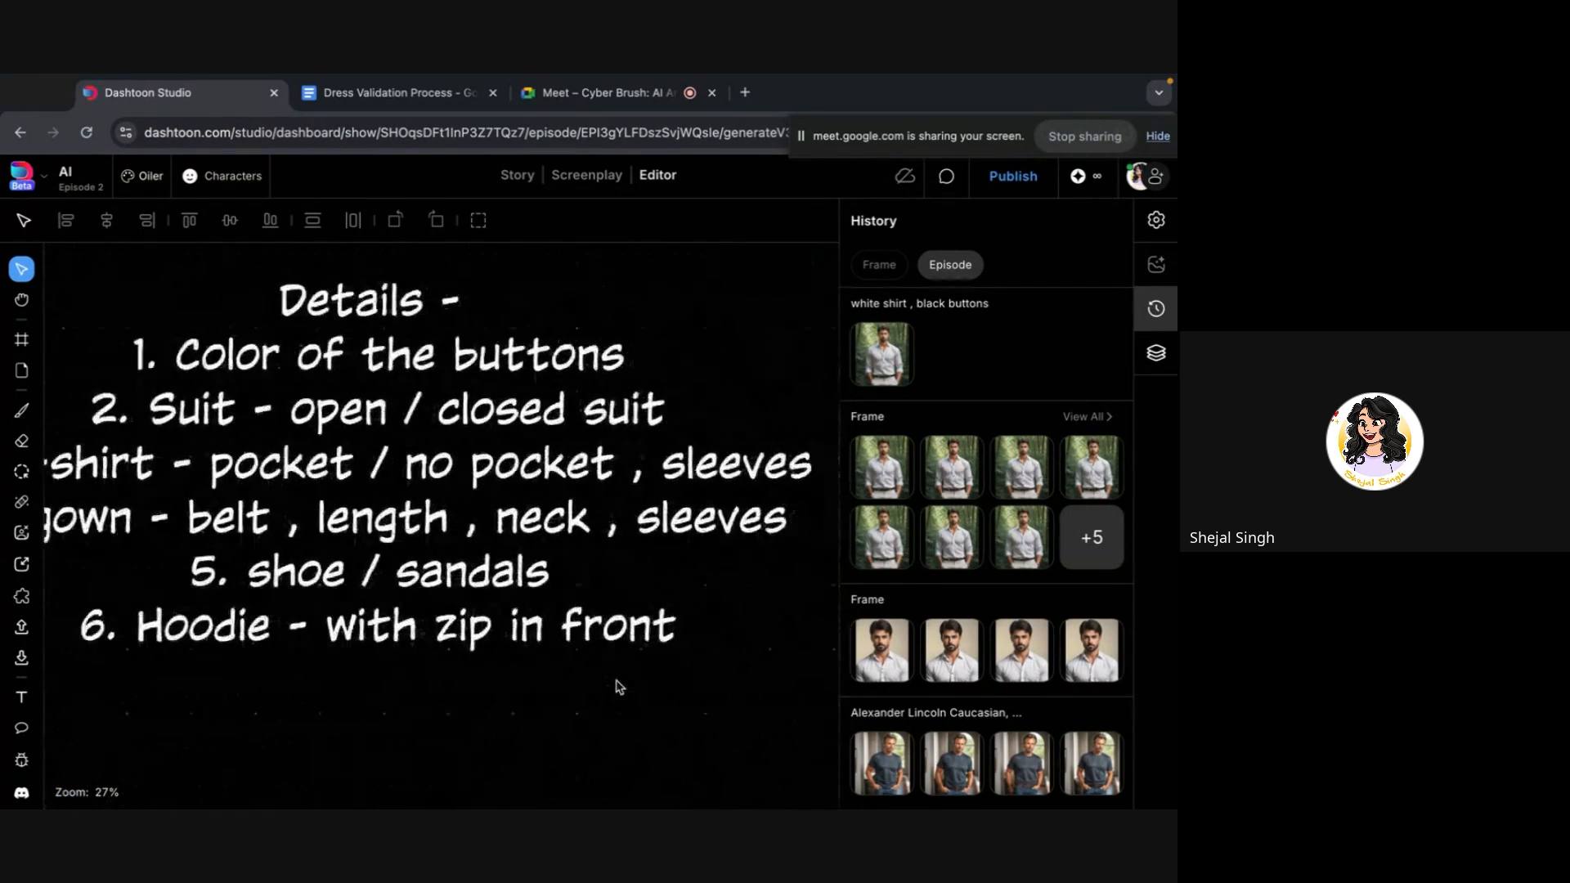
scroll(622, 682, down, 3)
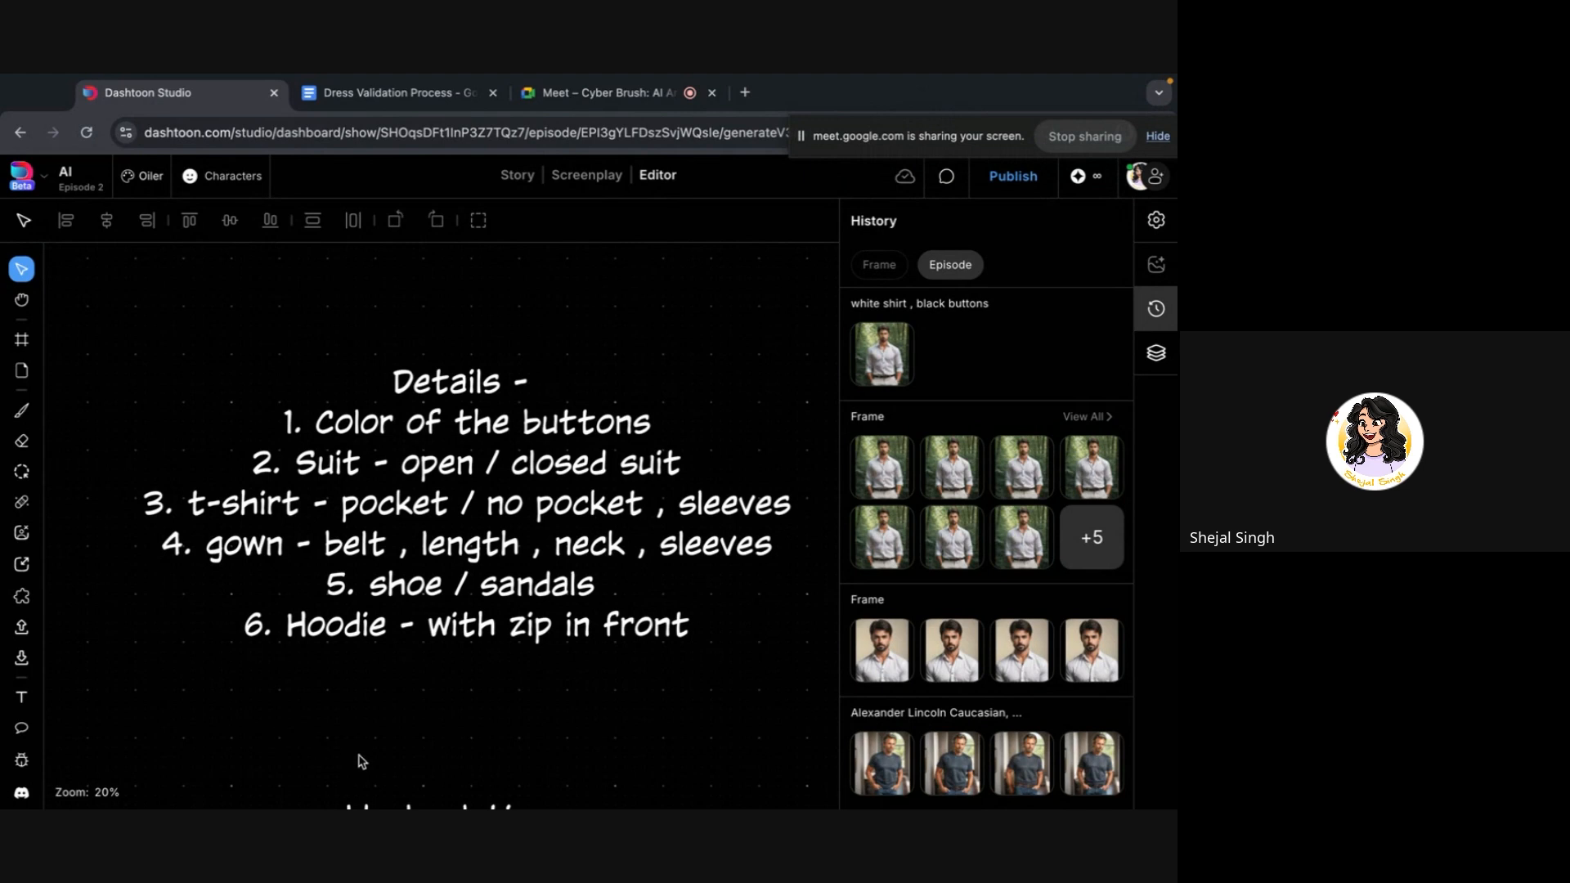
Select the second blank frame in the upper row of the blue-dress group to examine its generated preview and Text2Image history
scroll(403, 736, down, 5)
scroll(570, 618, right, 4)
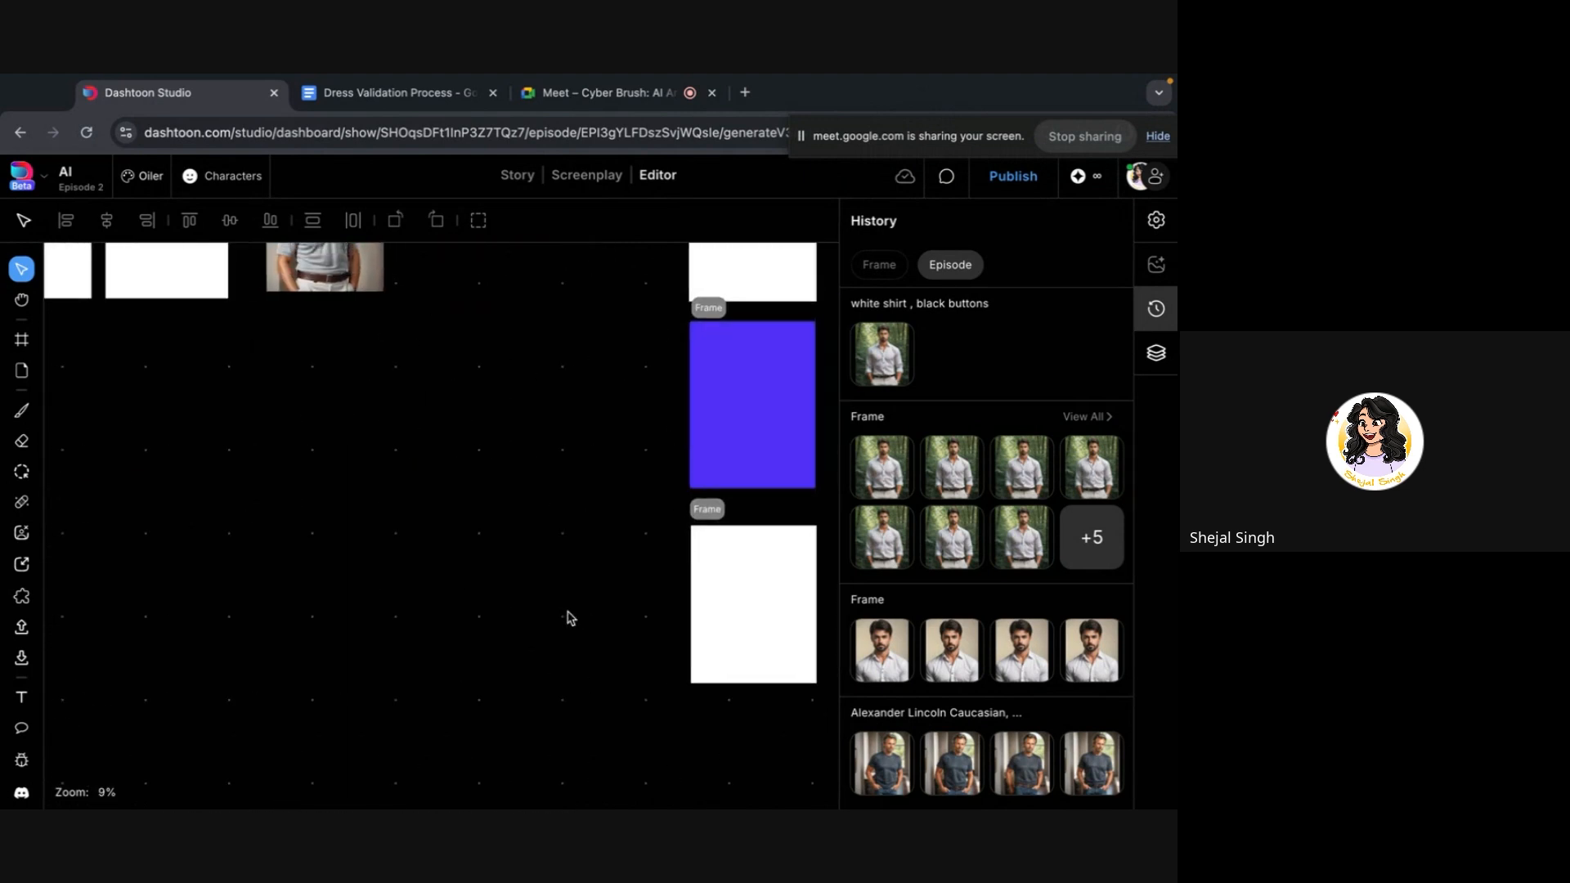
scroll(568, 619, down, 2)
scroll(665, 537, right, 4)
scroll(665, 537, up, 3)
scroll(543, 491, up, 4)
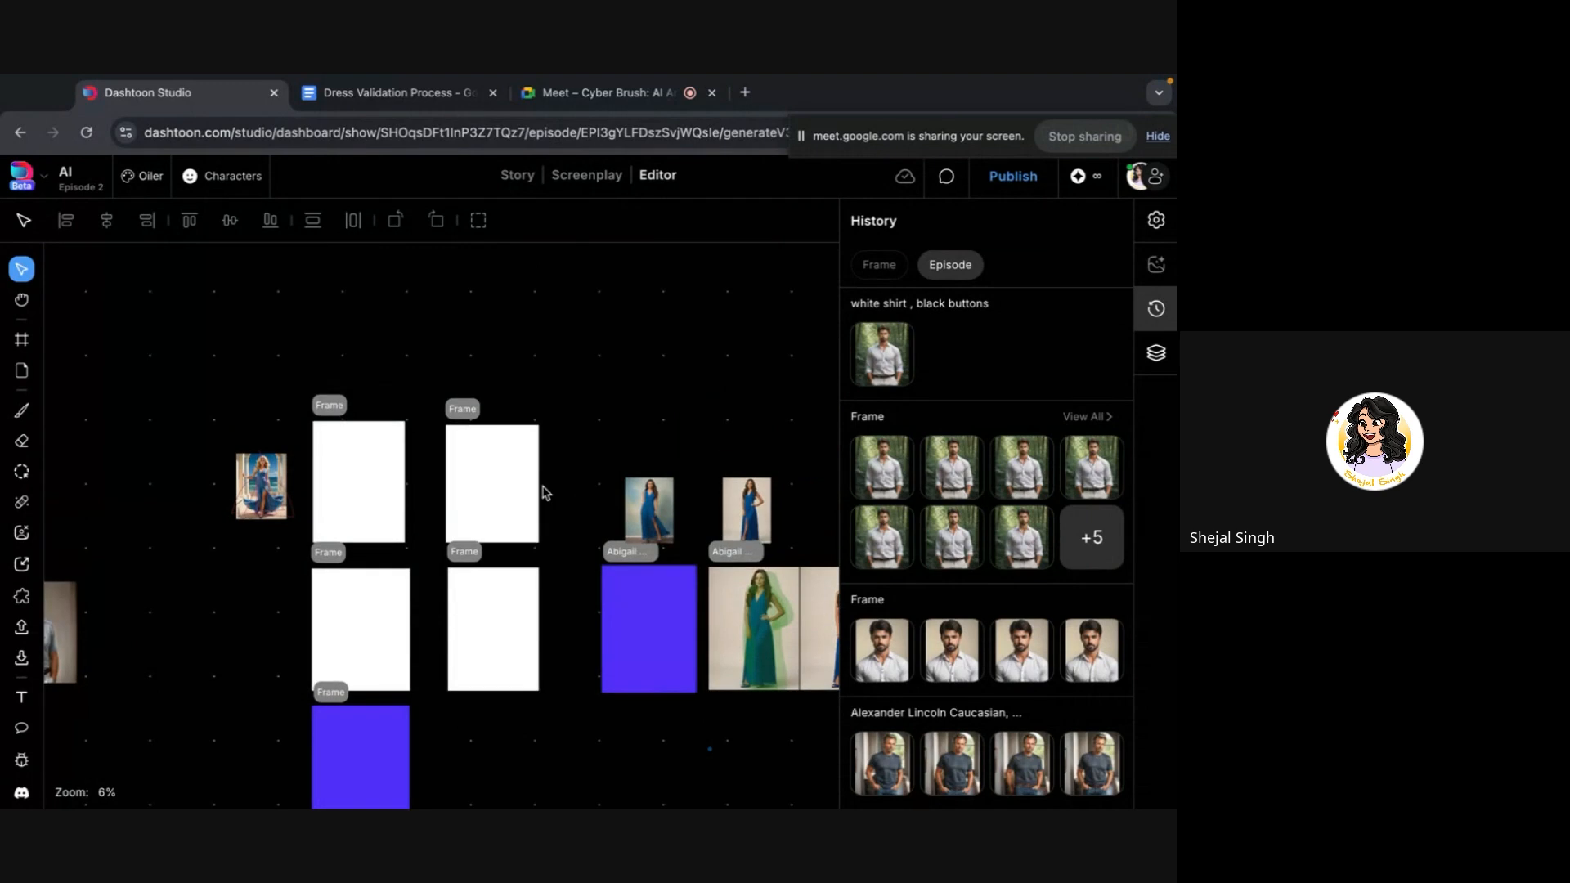
click(500, 518)
scroll(501, 519, up, 2)
scroll(502, 518, up, 2)
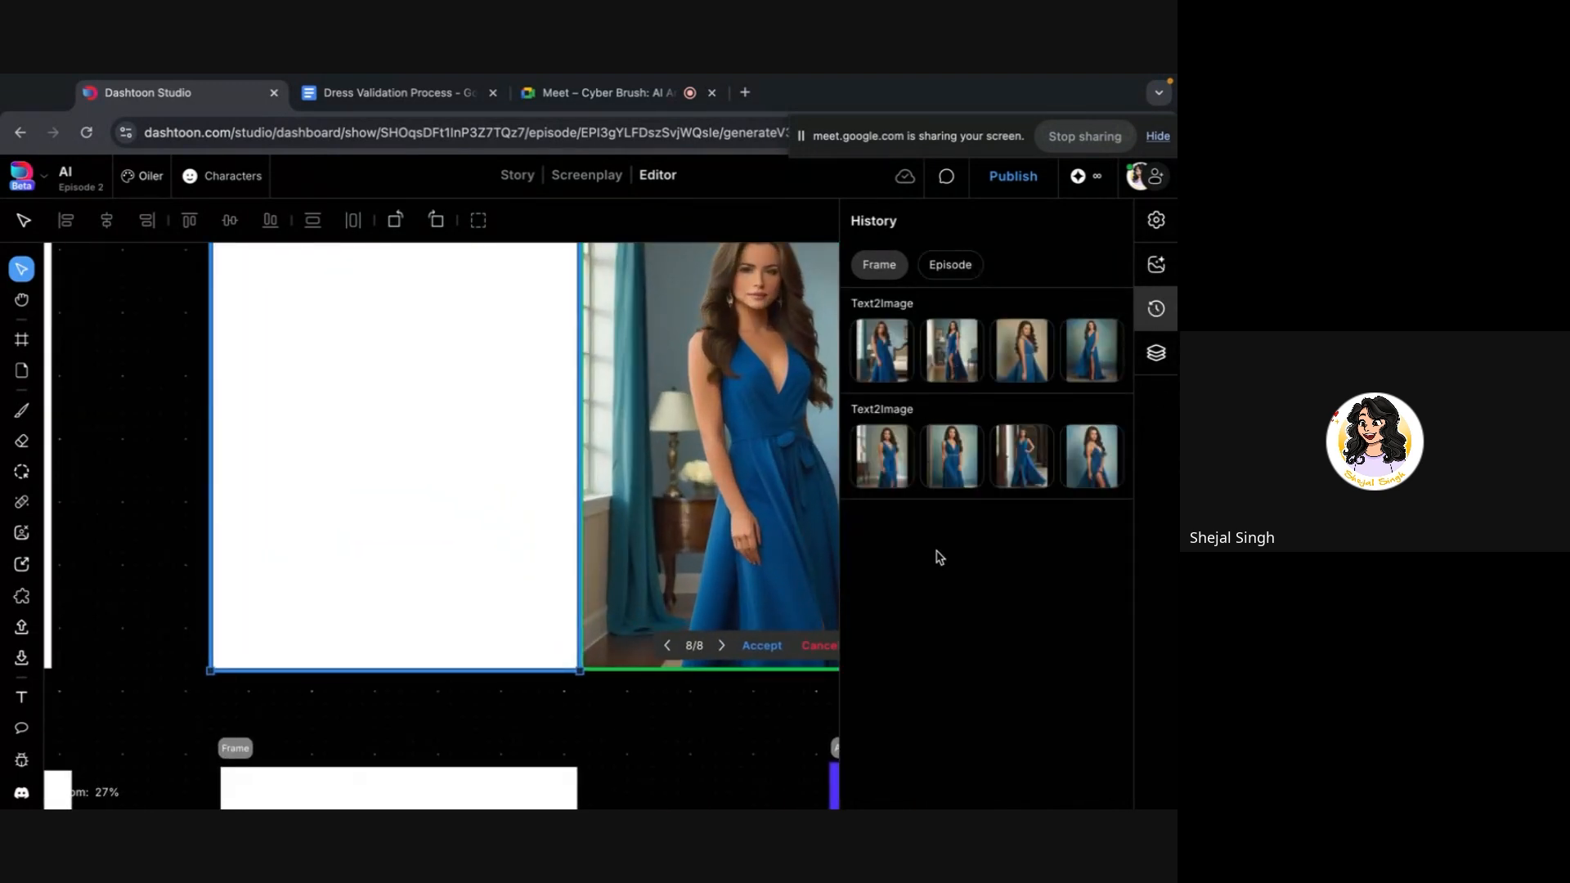
Preview blue-dress images from both Text2Image sets of the blank frame, comparing the dress designs and shoes
click(891, 481)
scroll(869, 562, down, 1)
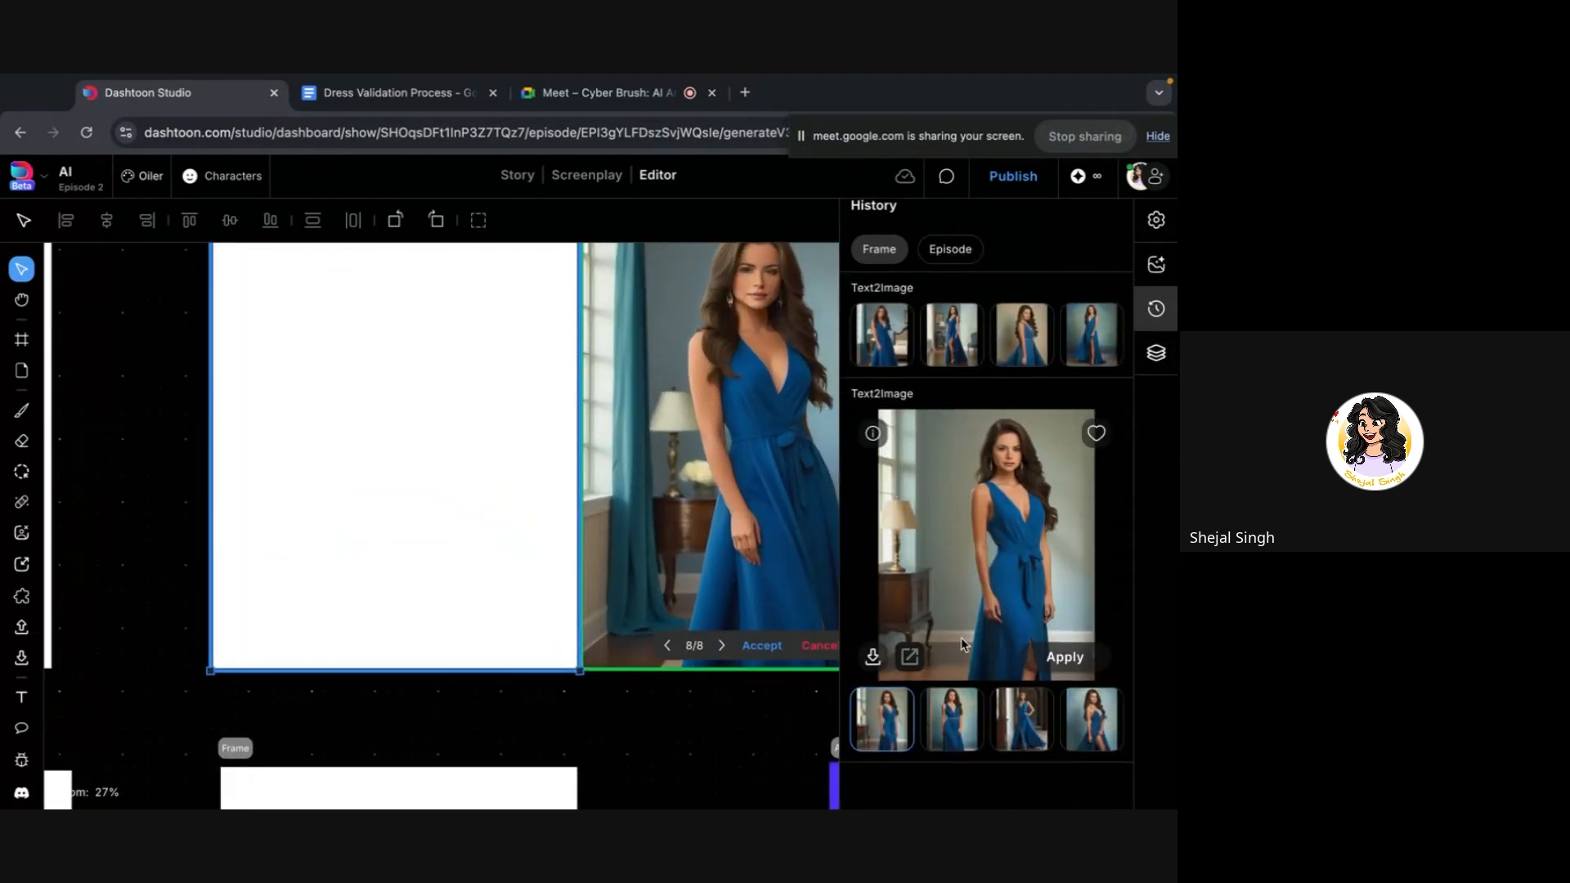
click(953, 709)
click(1023, 736)
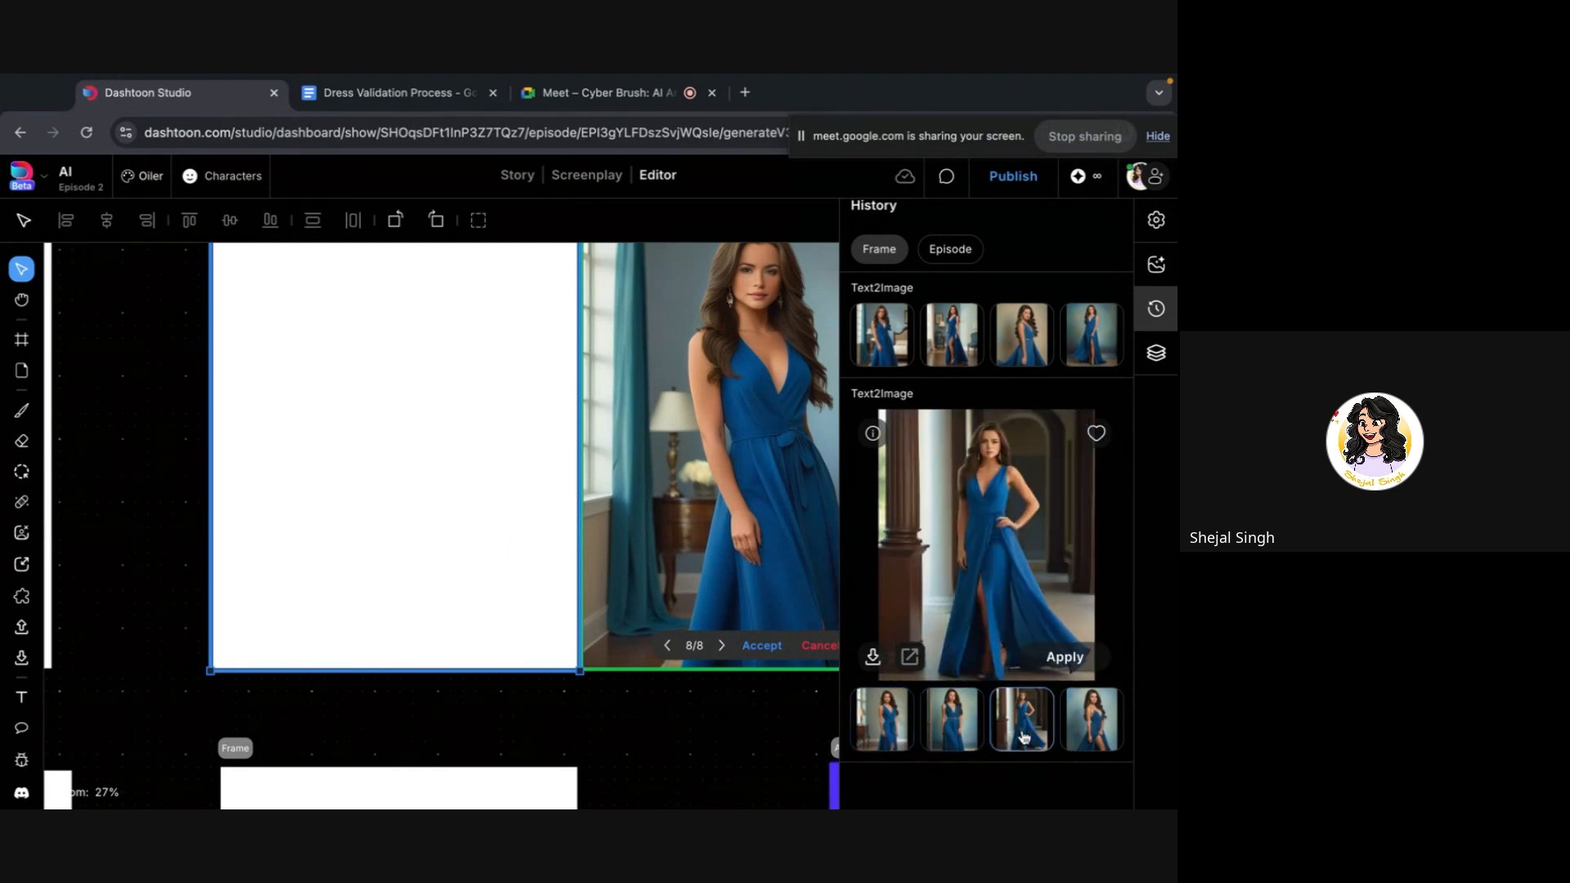
click(1099, 338)
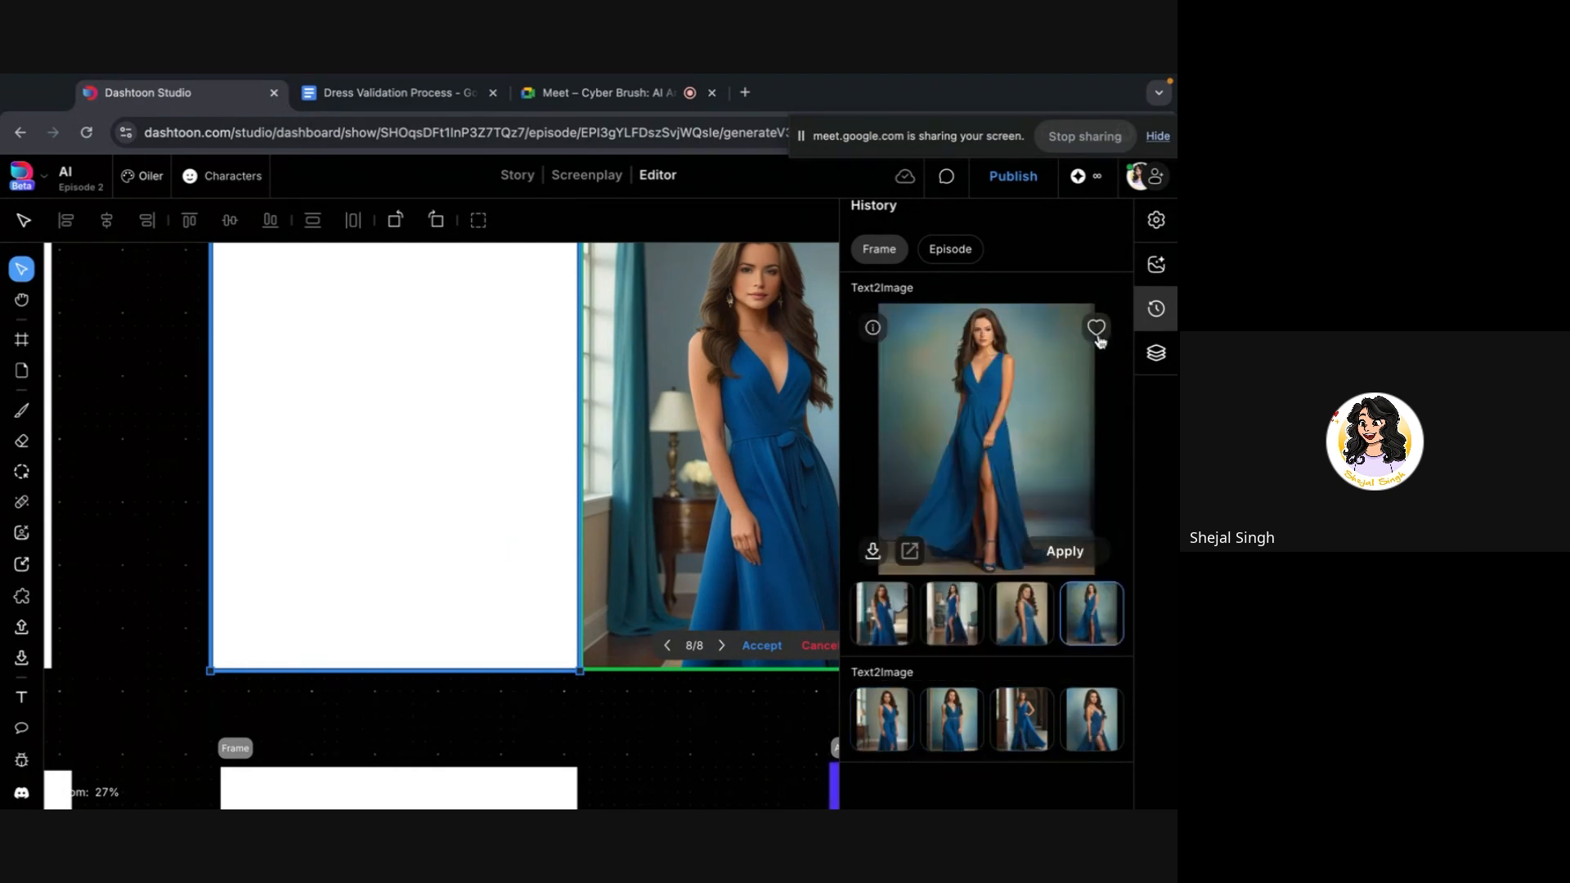
click(951, 638)
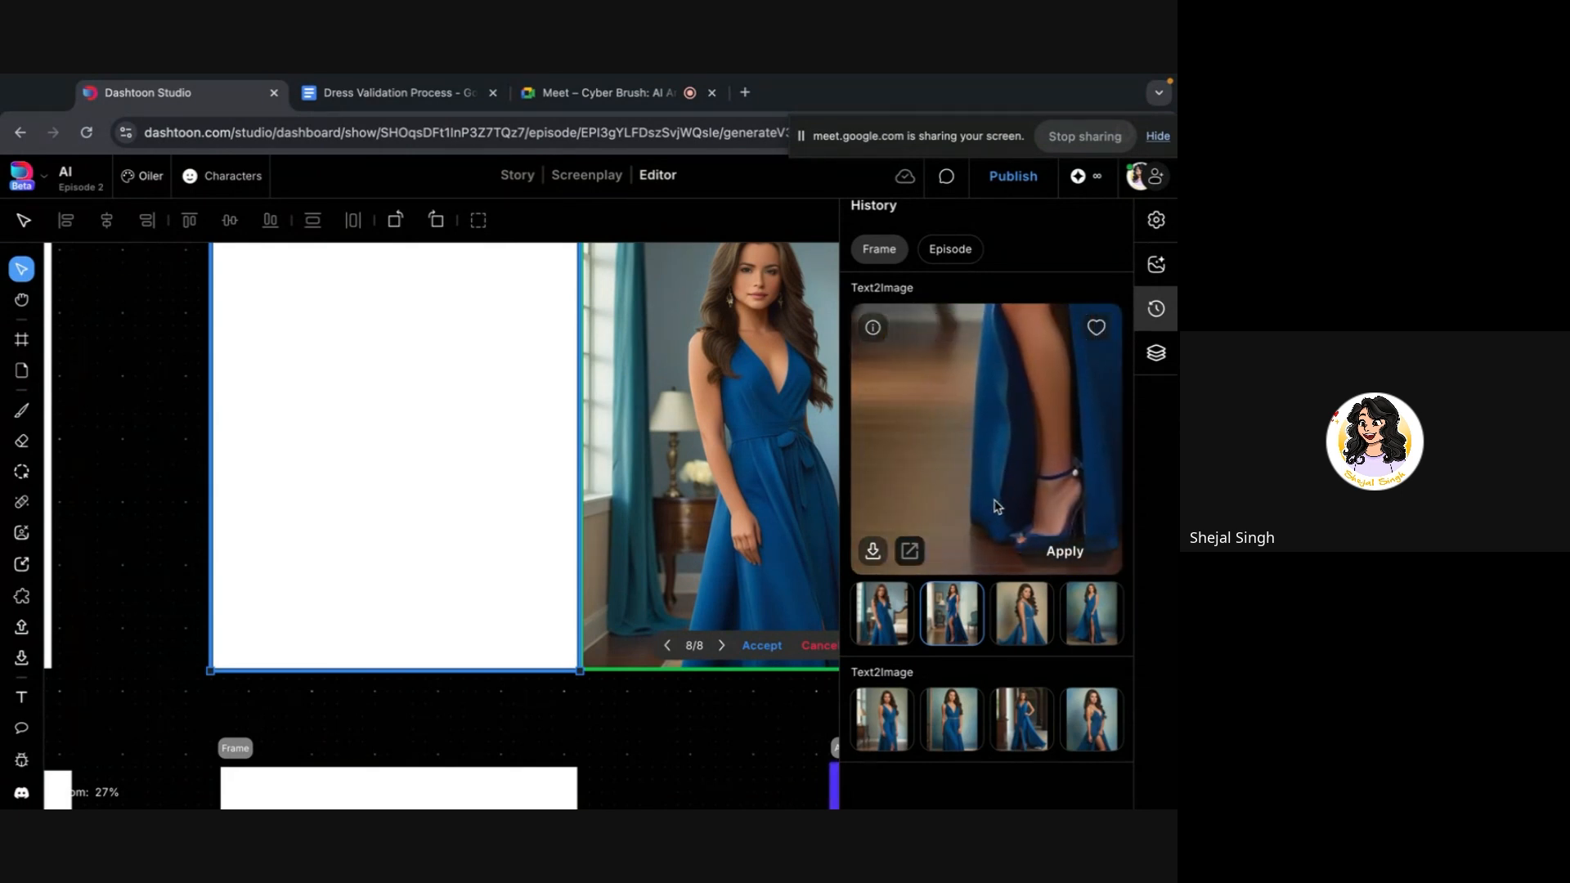
click(1108, 613)
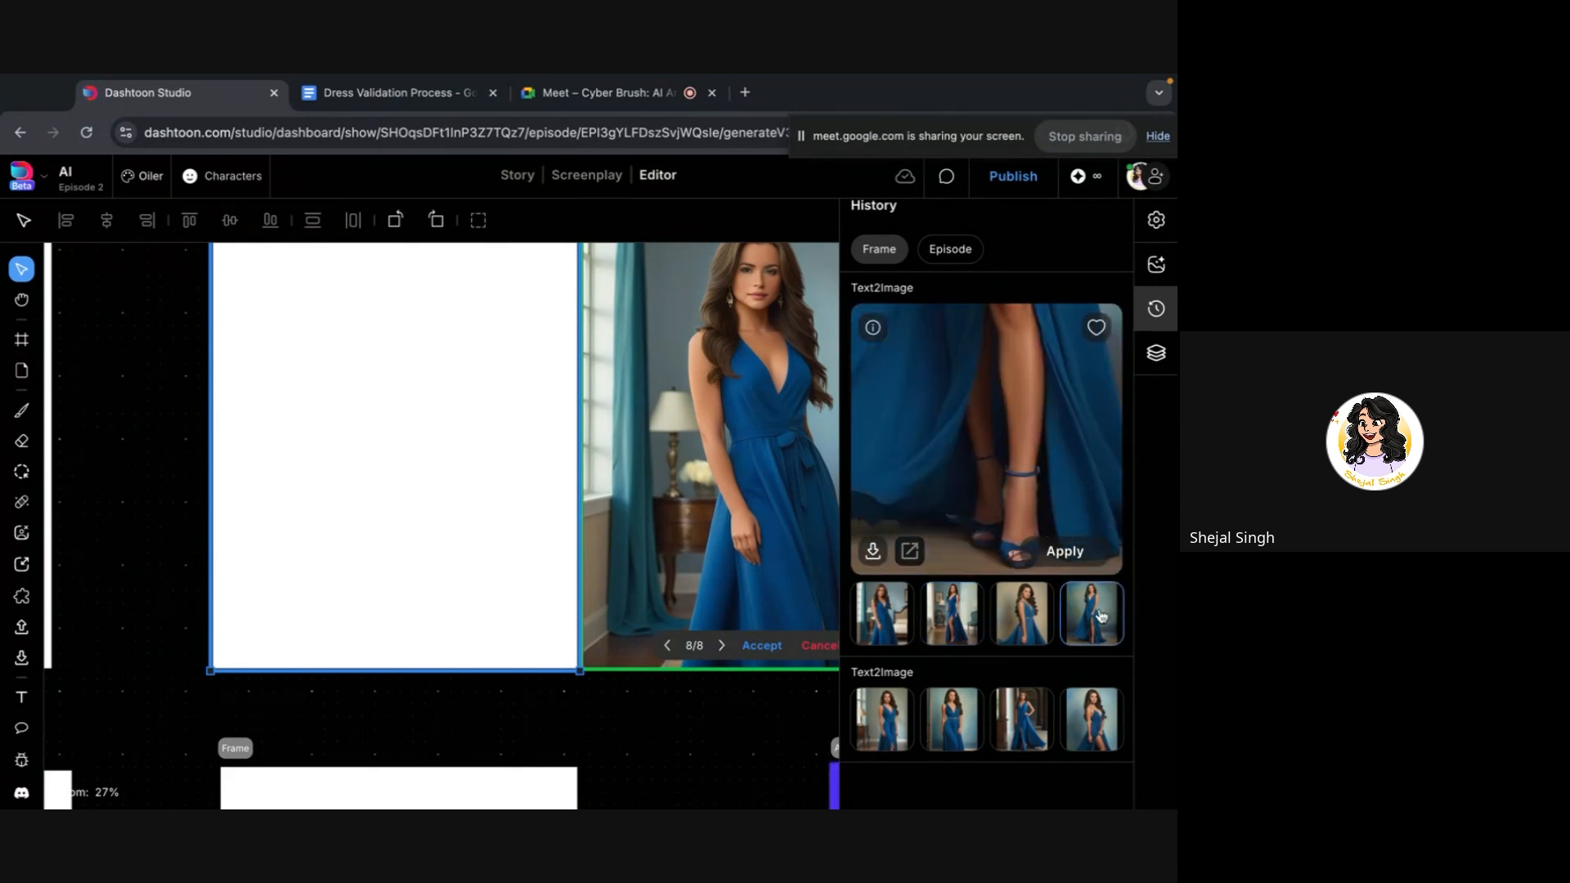
Preview the fourth, first and third images of the lower Text2Image set again, and deselect the frame
click(1088, 741)
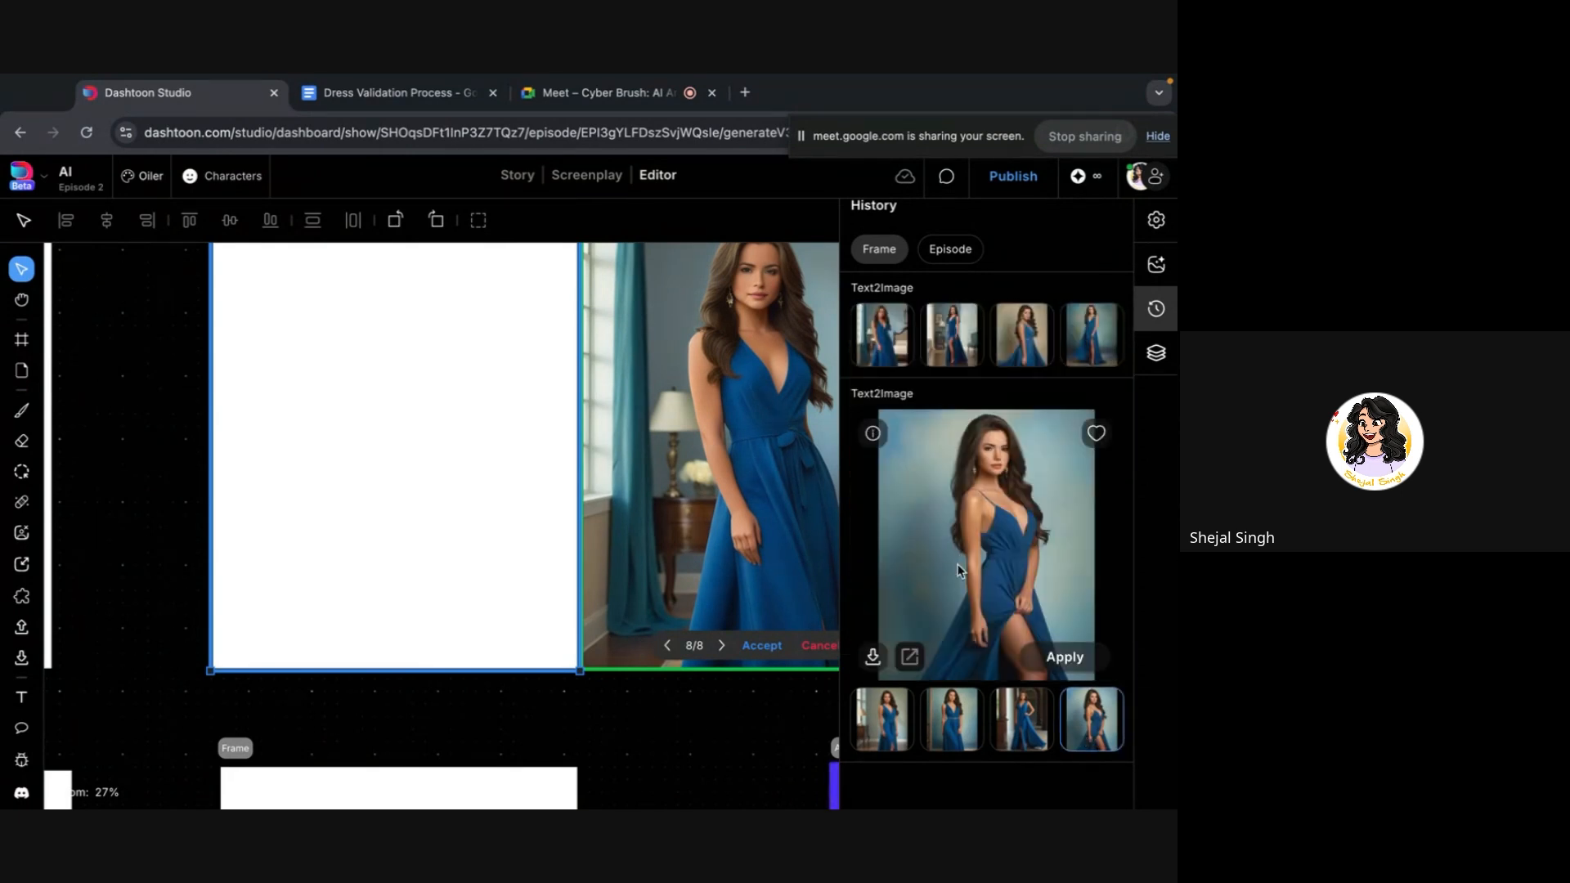
click(901, 740)
click(1011, 740)
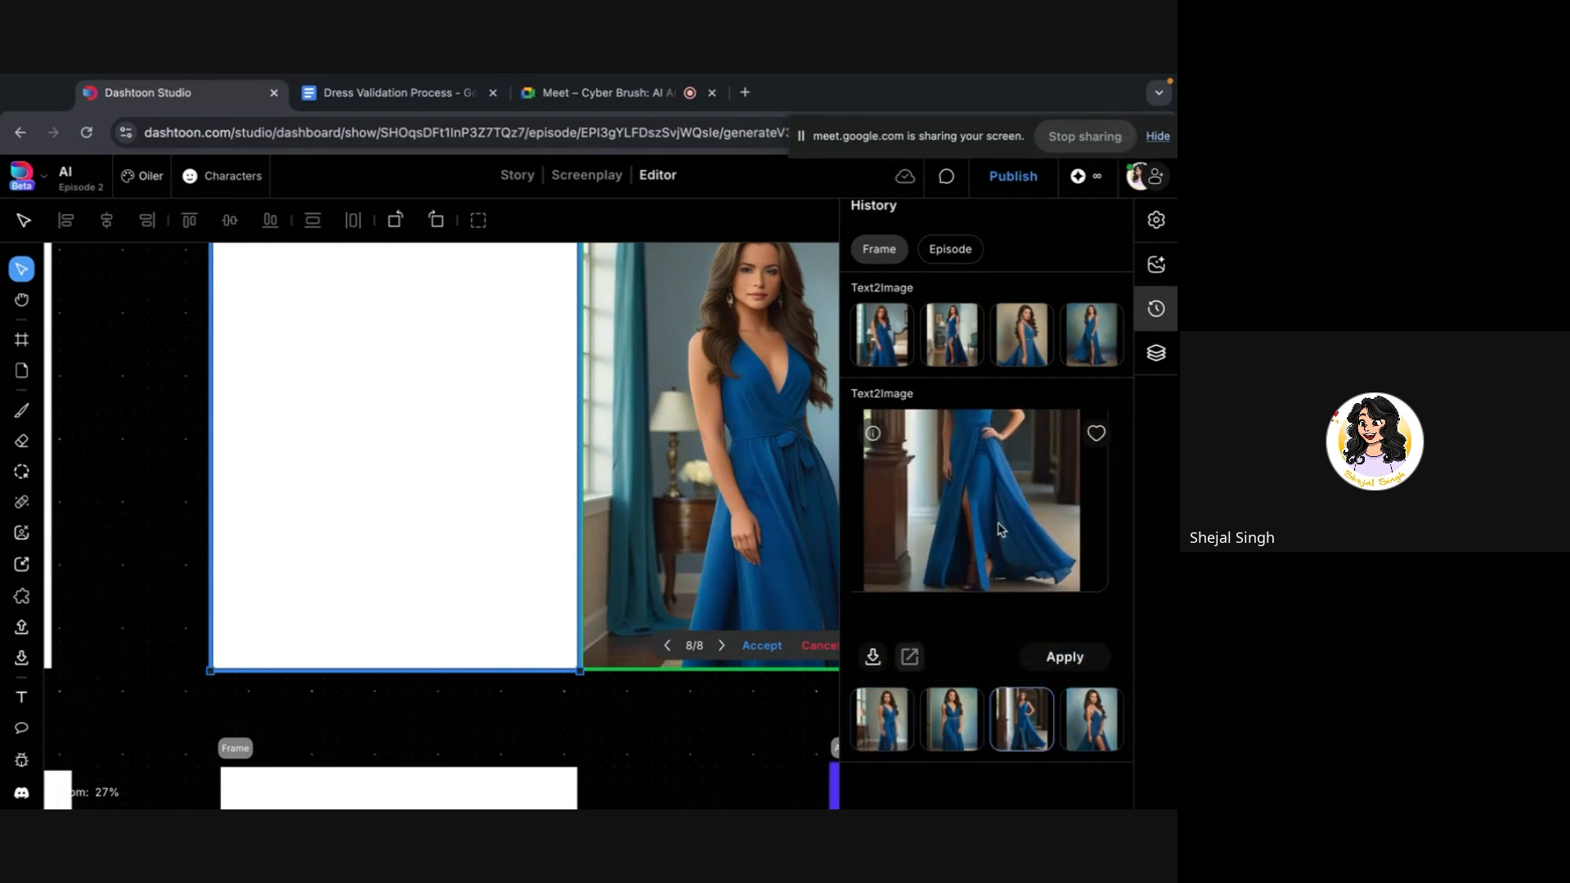
scroll(999, 525, up, 1)
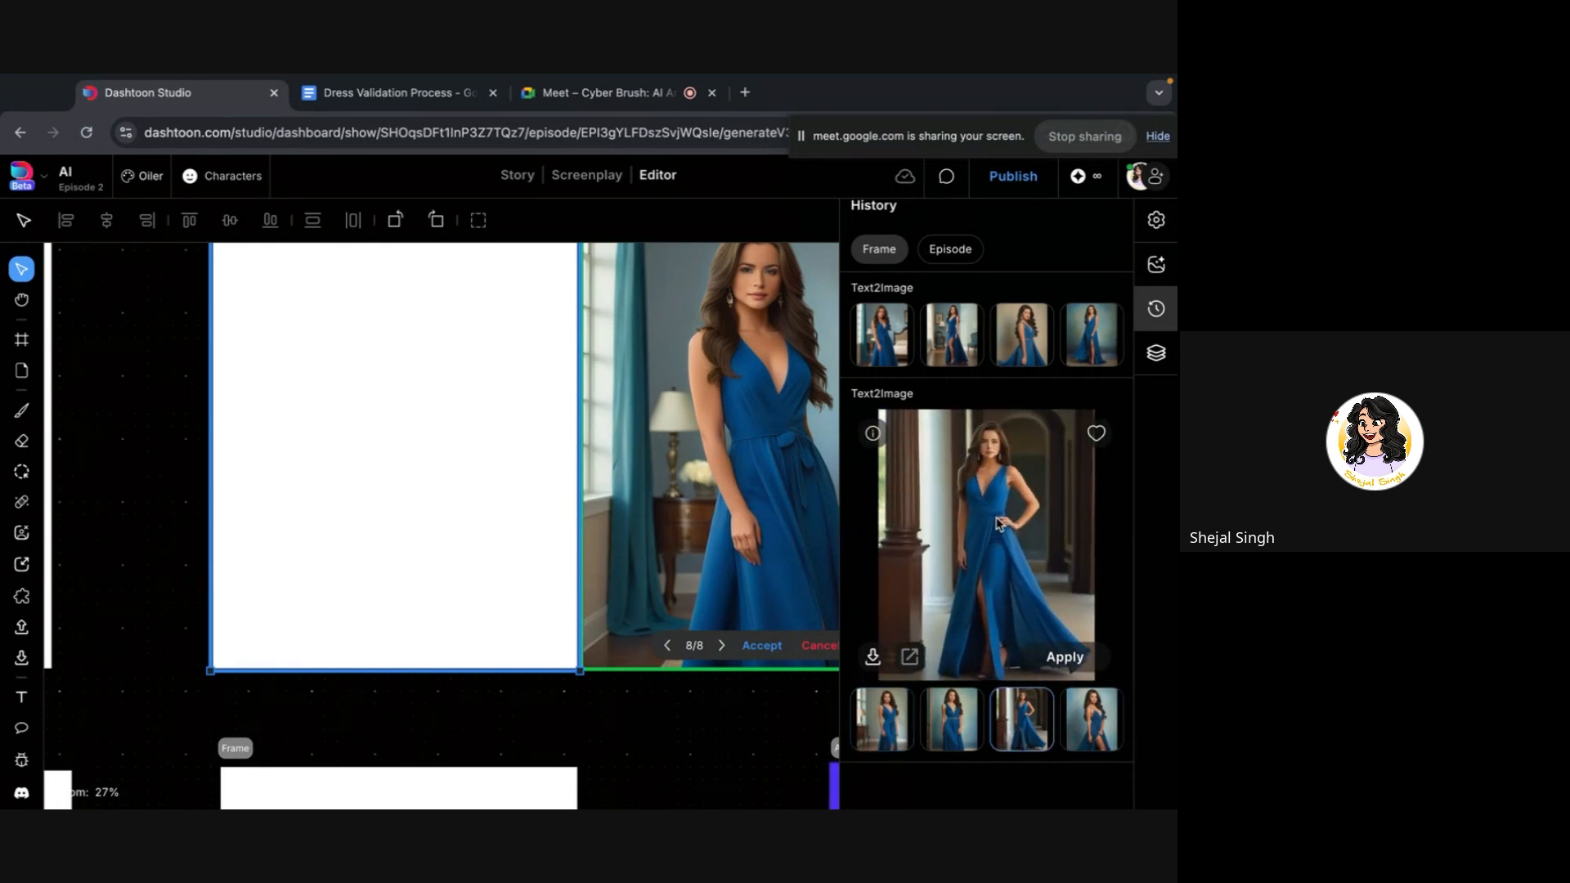
click(658, 764)
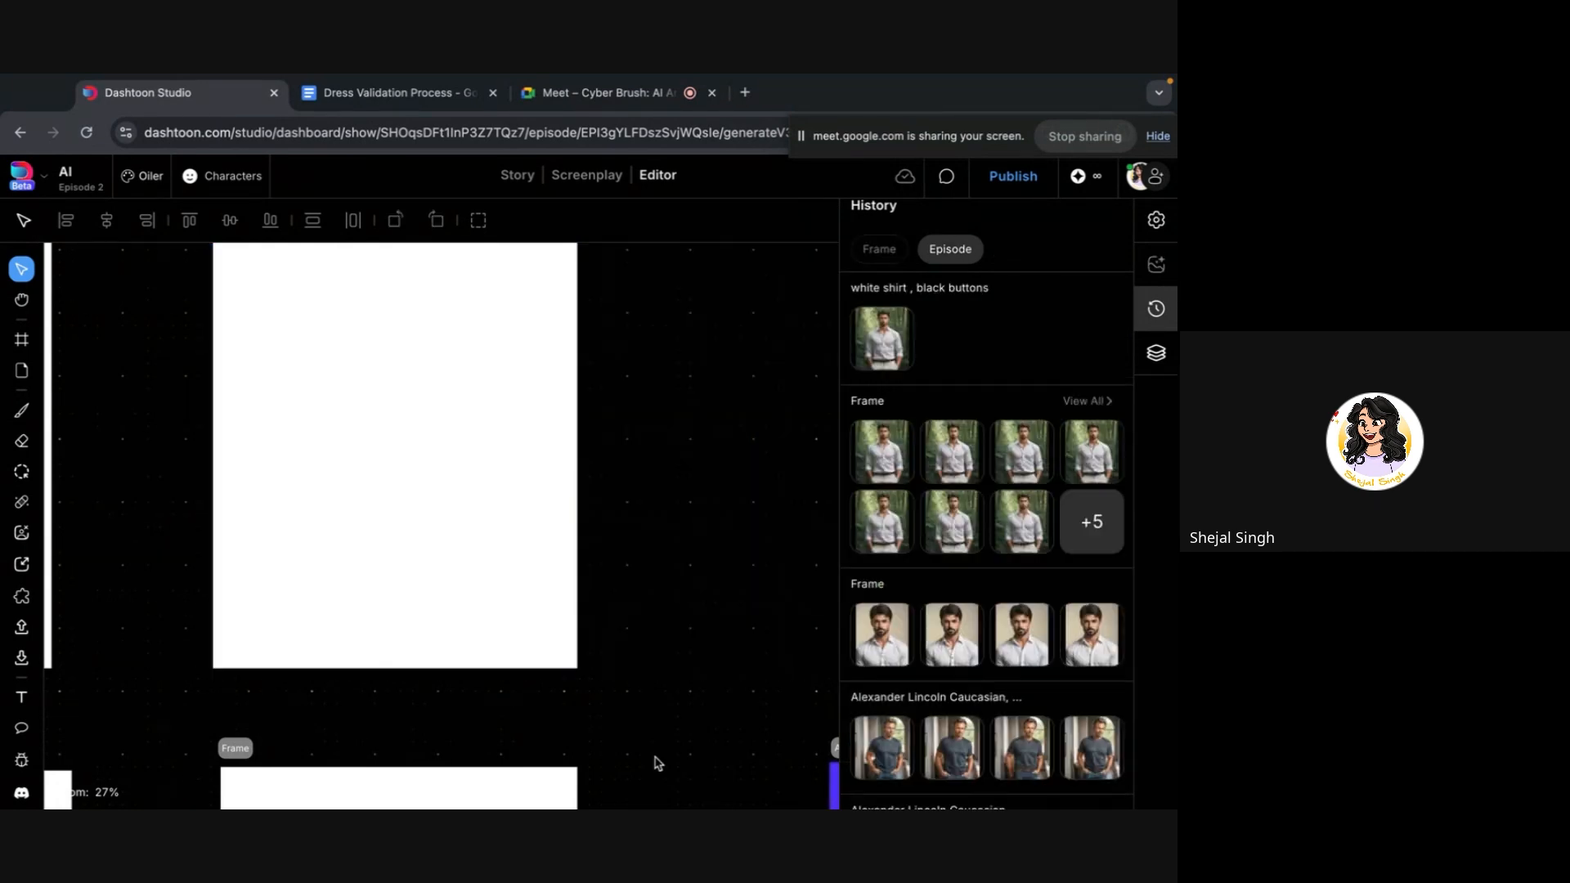
Reread the "Details" and "Ideal solution" notes above the T-shirt images, selecting and deselecting the "Ideal solution" note
scroll(659, 763, down, 4)
scroll(658, 764, down, 2)
scroll(576, 784, down, 10)
scroll(577, 778, left, 6)
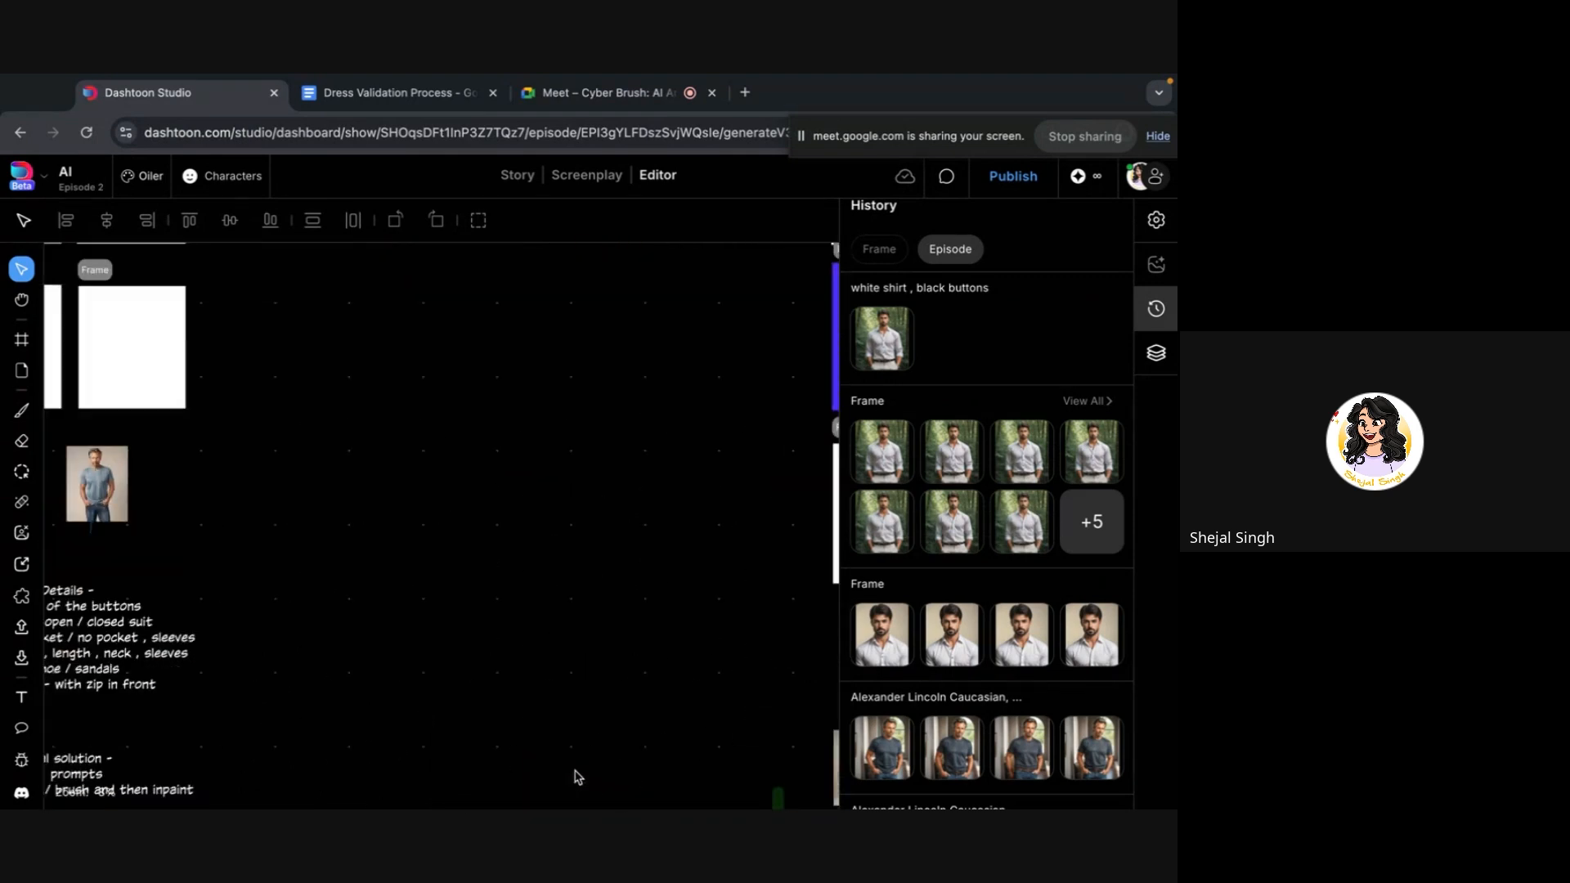
scroll(646, 384, up, 5)
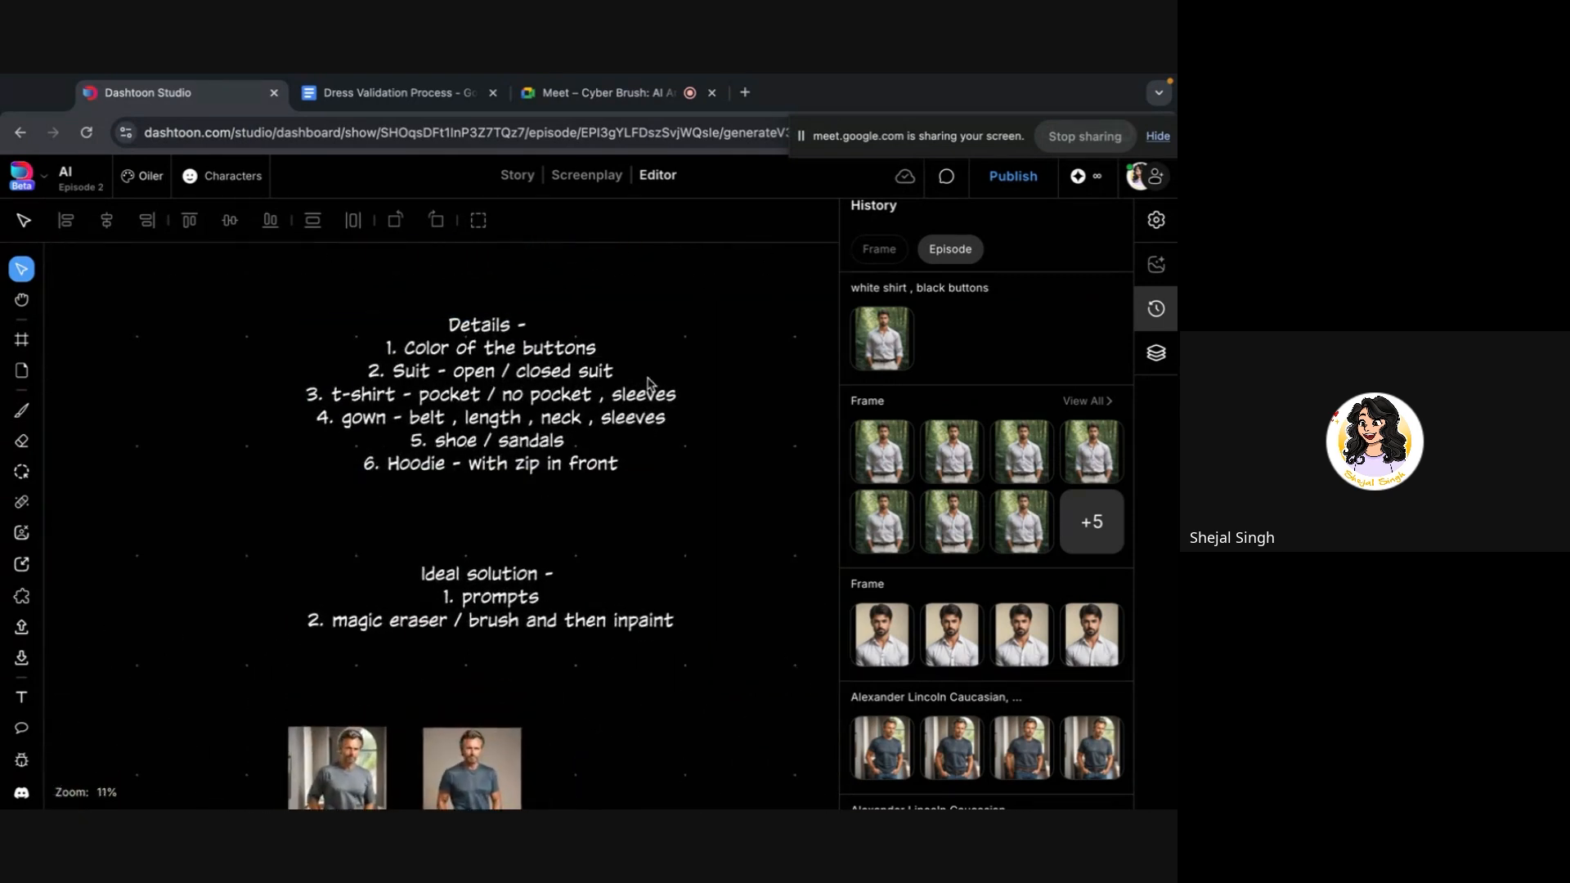
scroll(650, 403, up, 3)
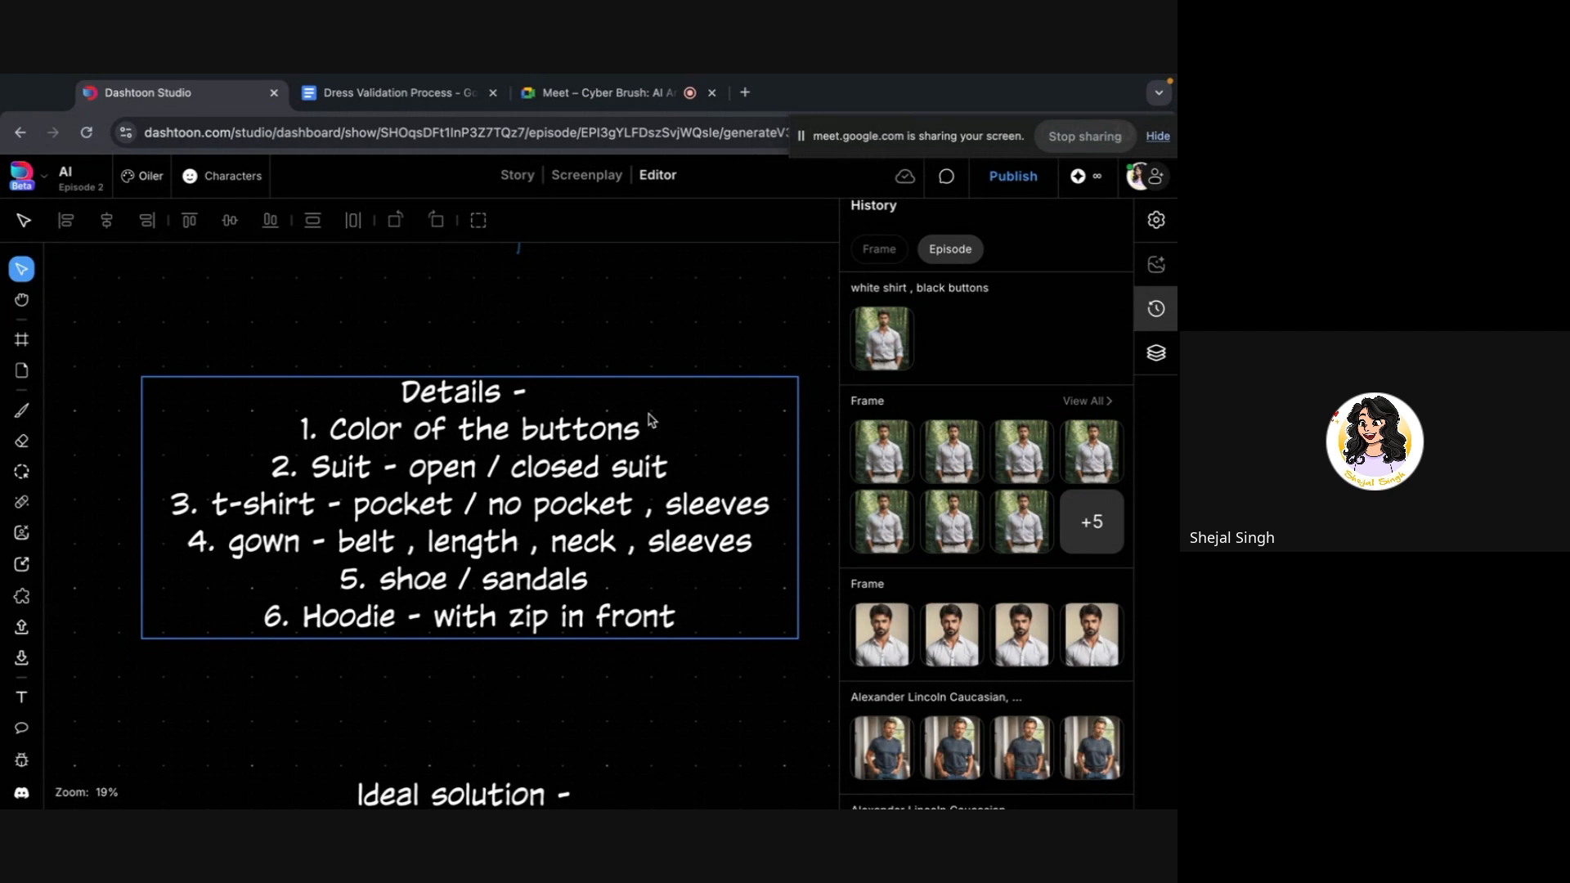
scroll(649, 420, down, 7)
scroll(617, 466, up, 2)
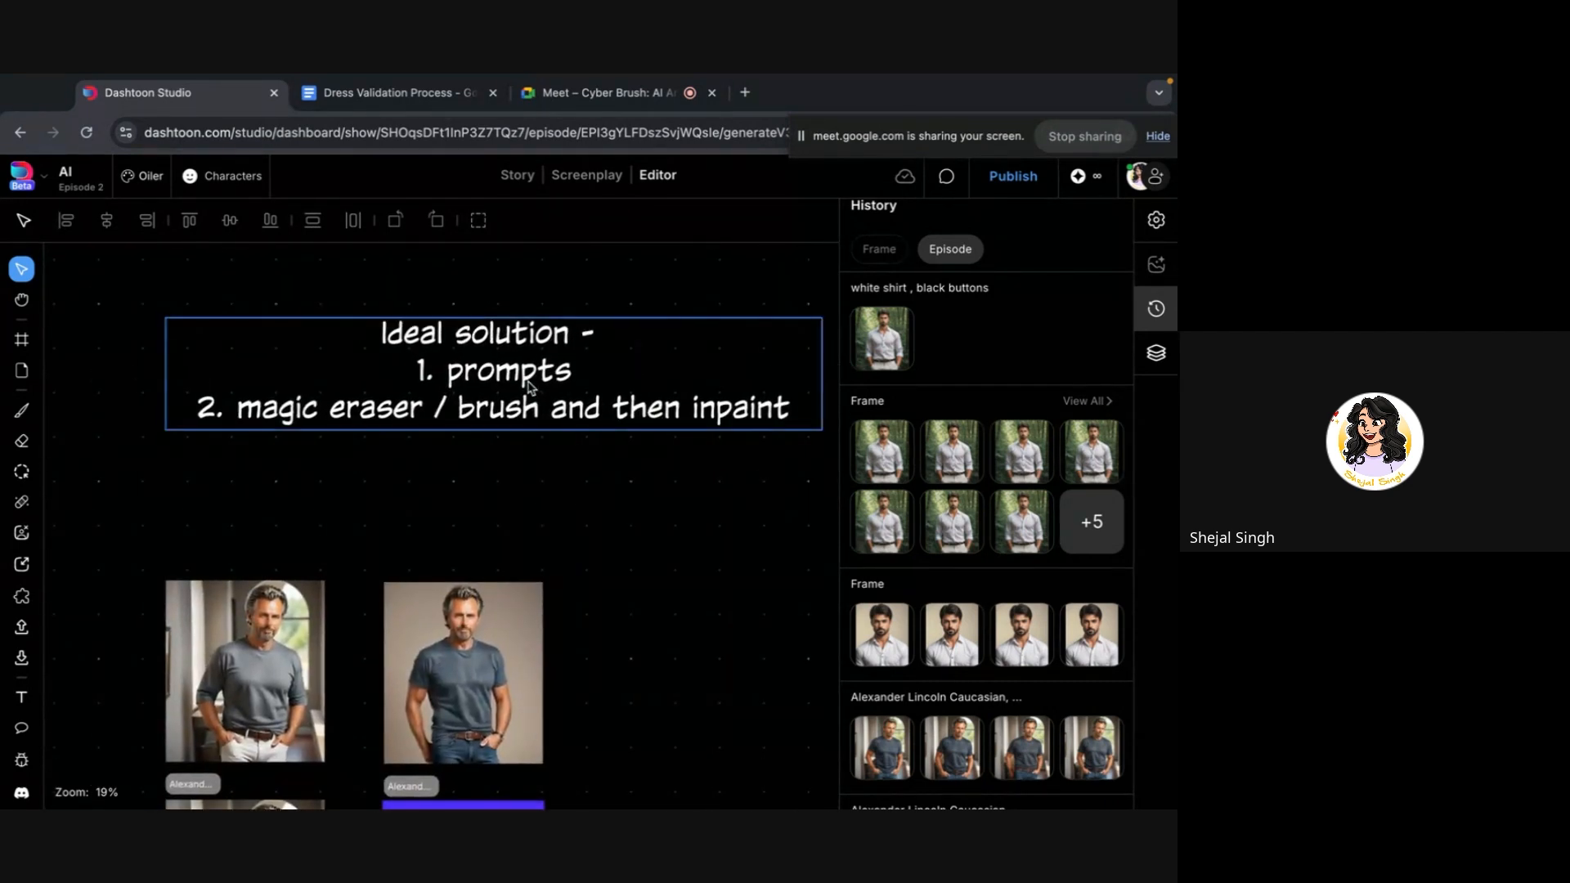
click(528, 386)
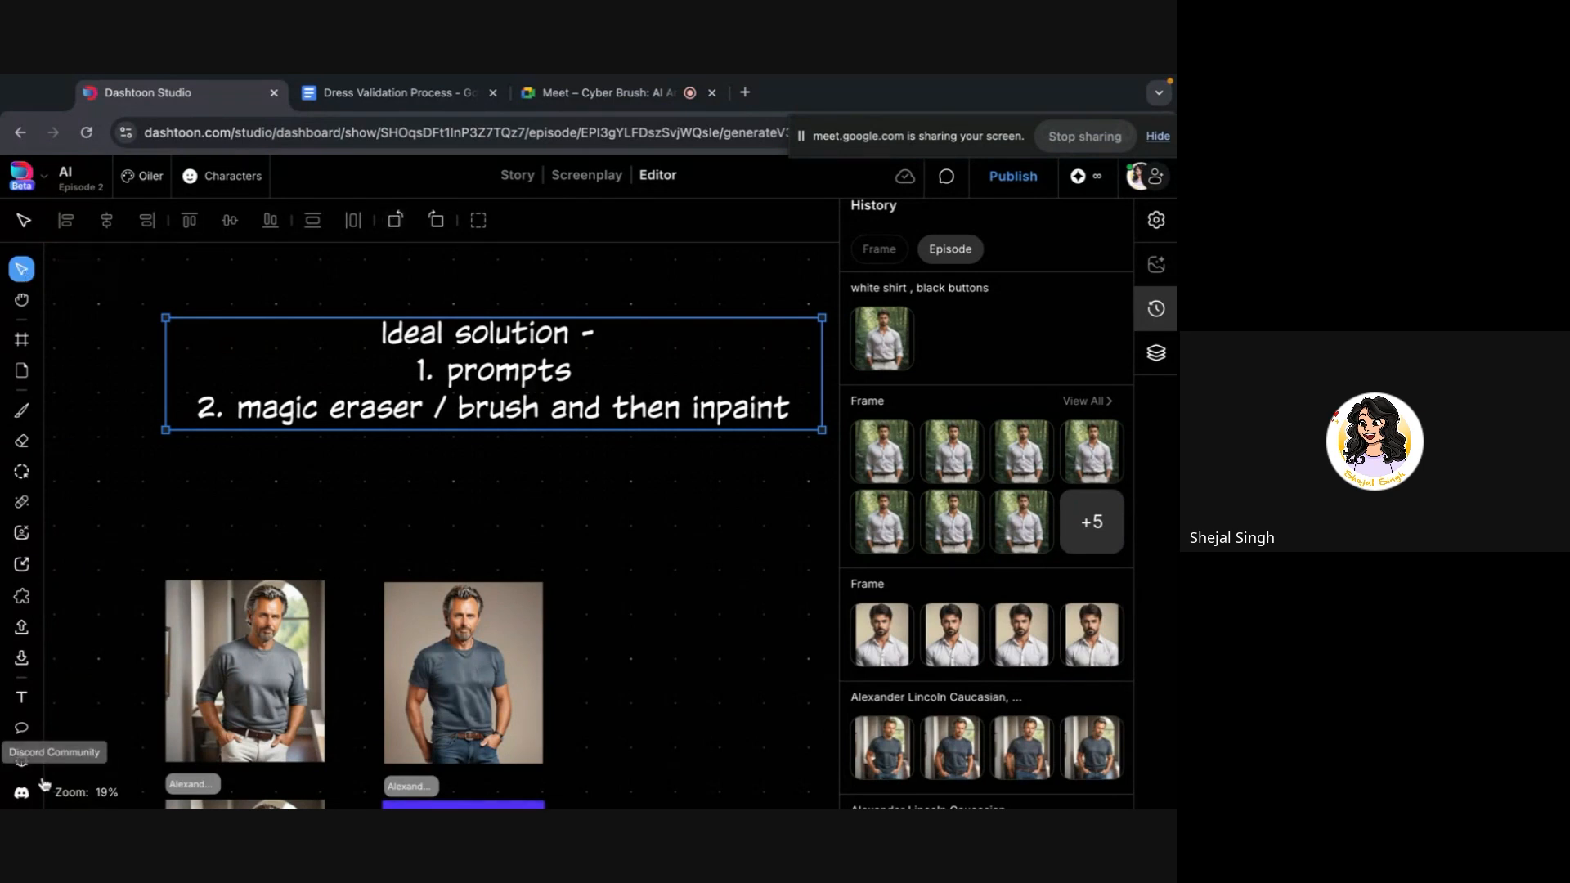
click(244, 504)
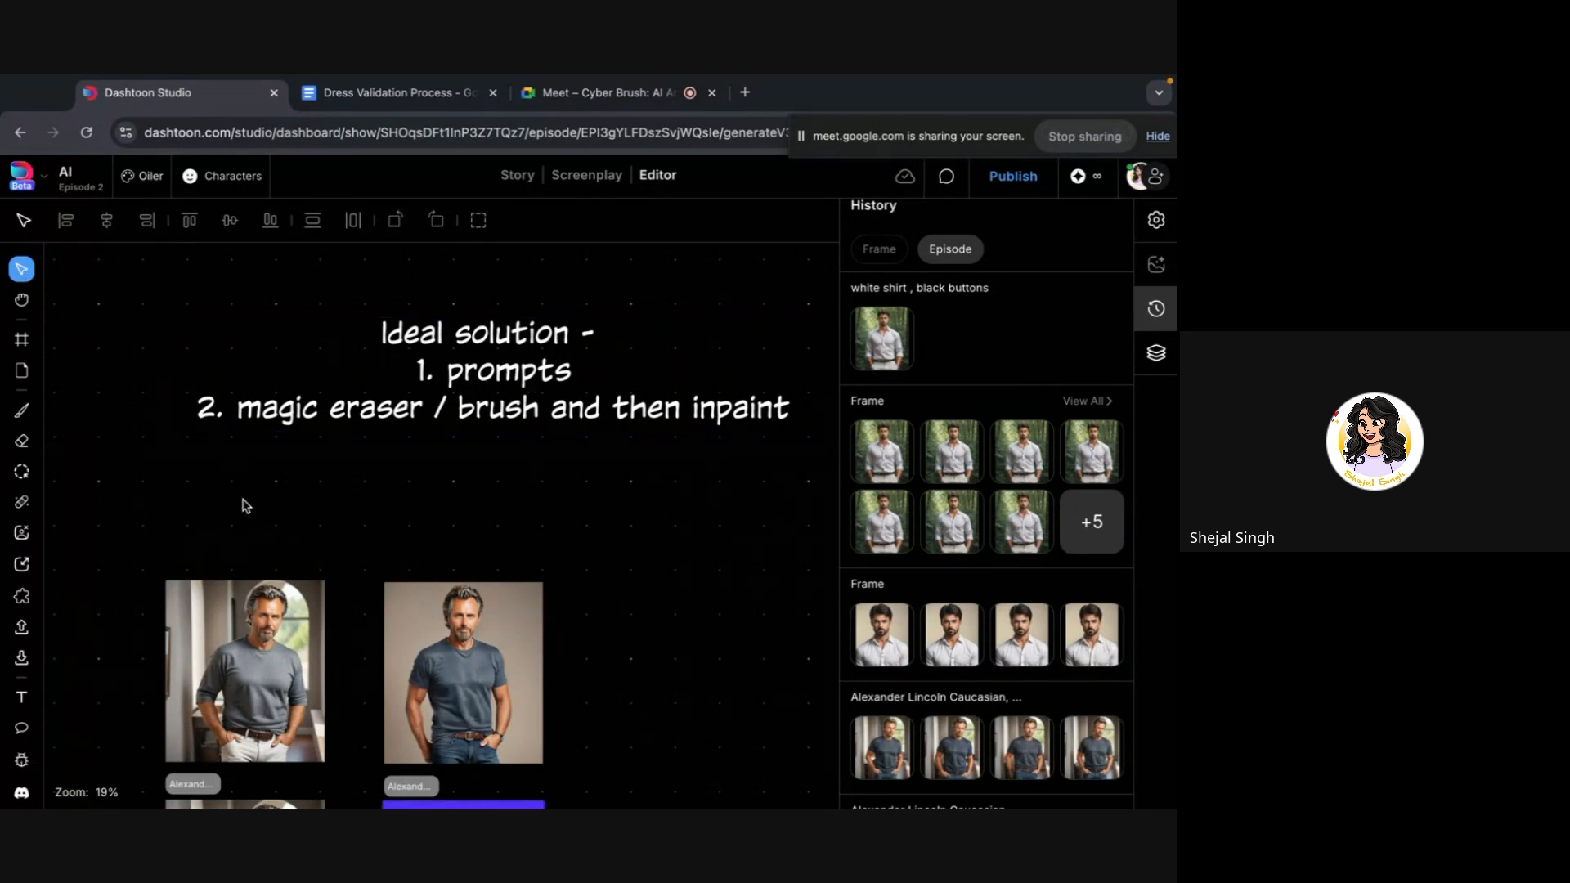
Compare the shirt buttons in the bamboo-background white-shirt frame and the plain-background close-up frame
scroll(636, 505, right, 3)
scroll(636, 505, right, 6)
scroll(636, 506, down, 3)
scroll(518, 655, up, 5)
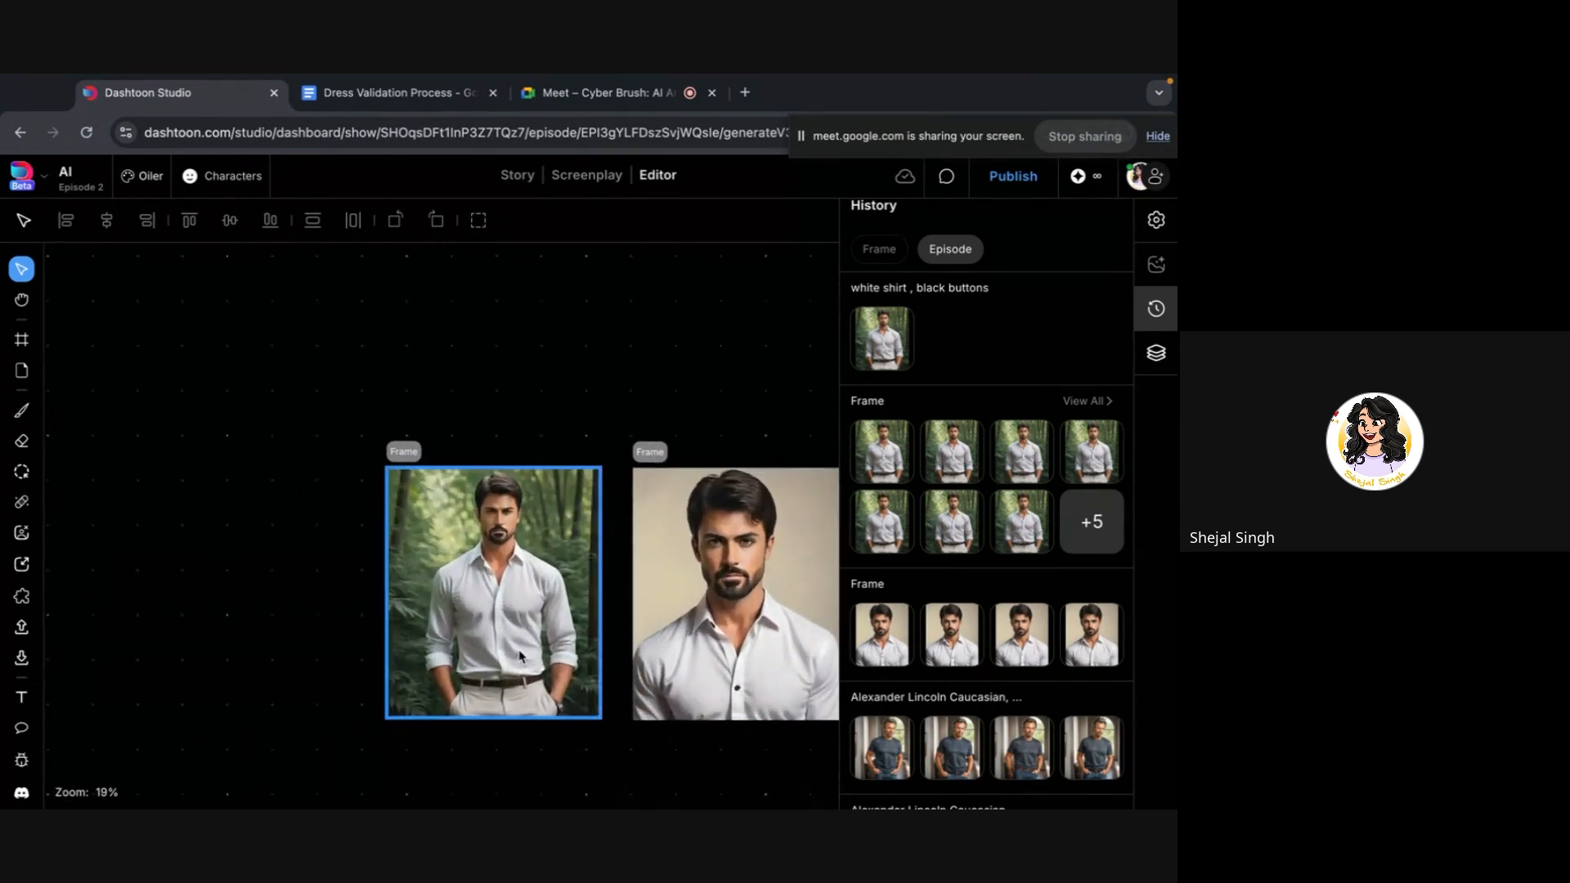
scroll(548, 657, right, 5)
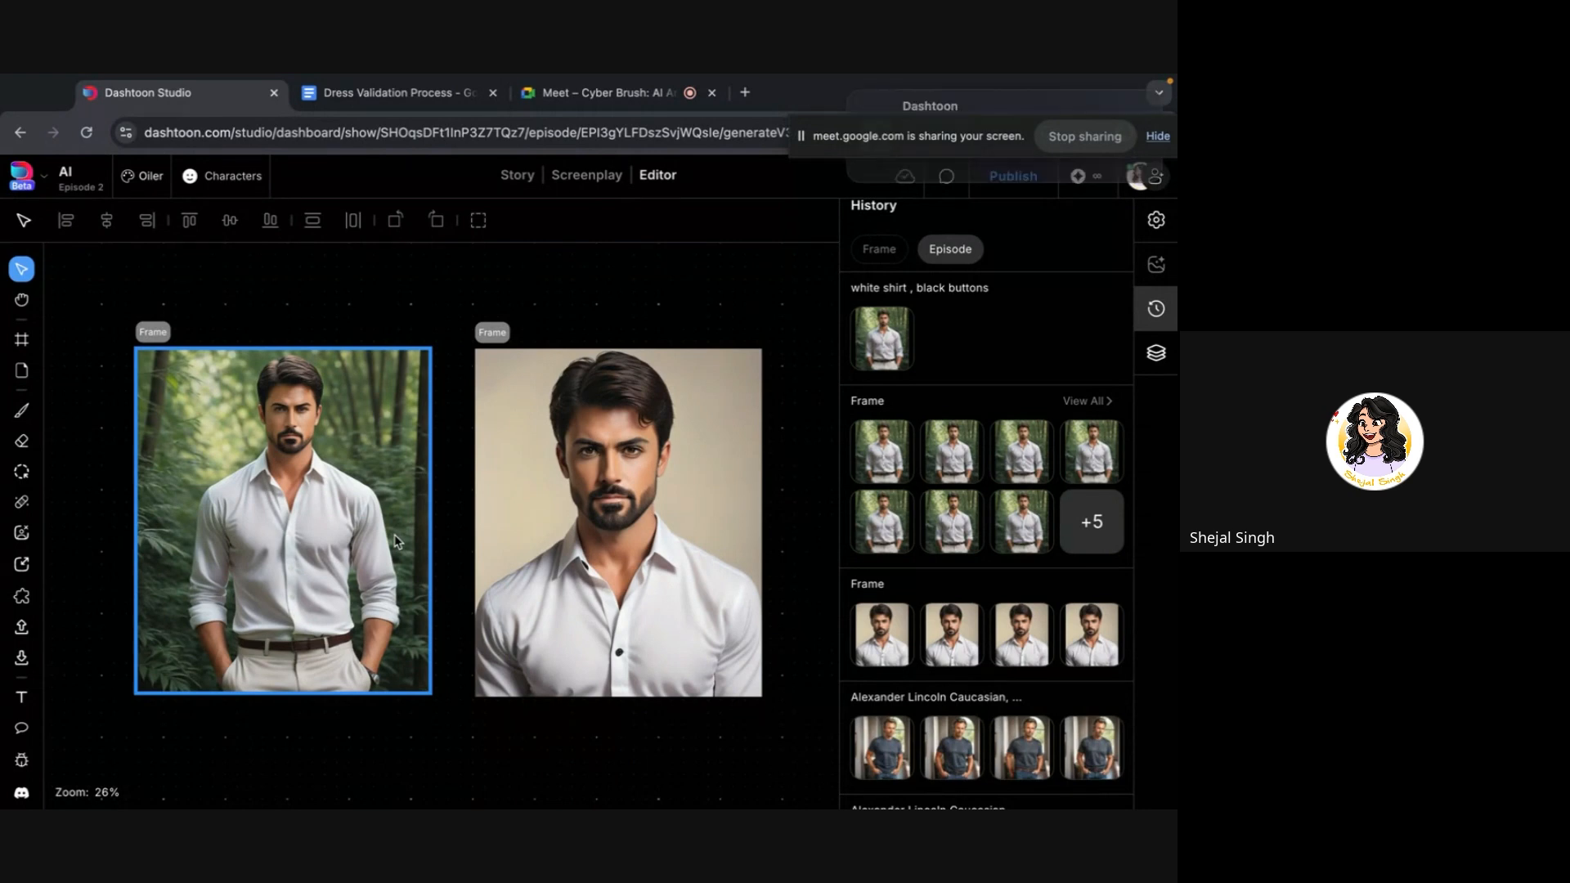
click(482, 497)
scroll(482, 495, down, 4)
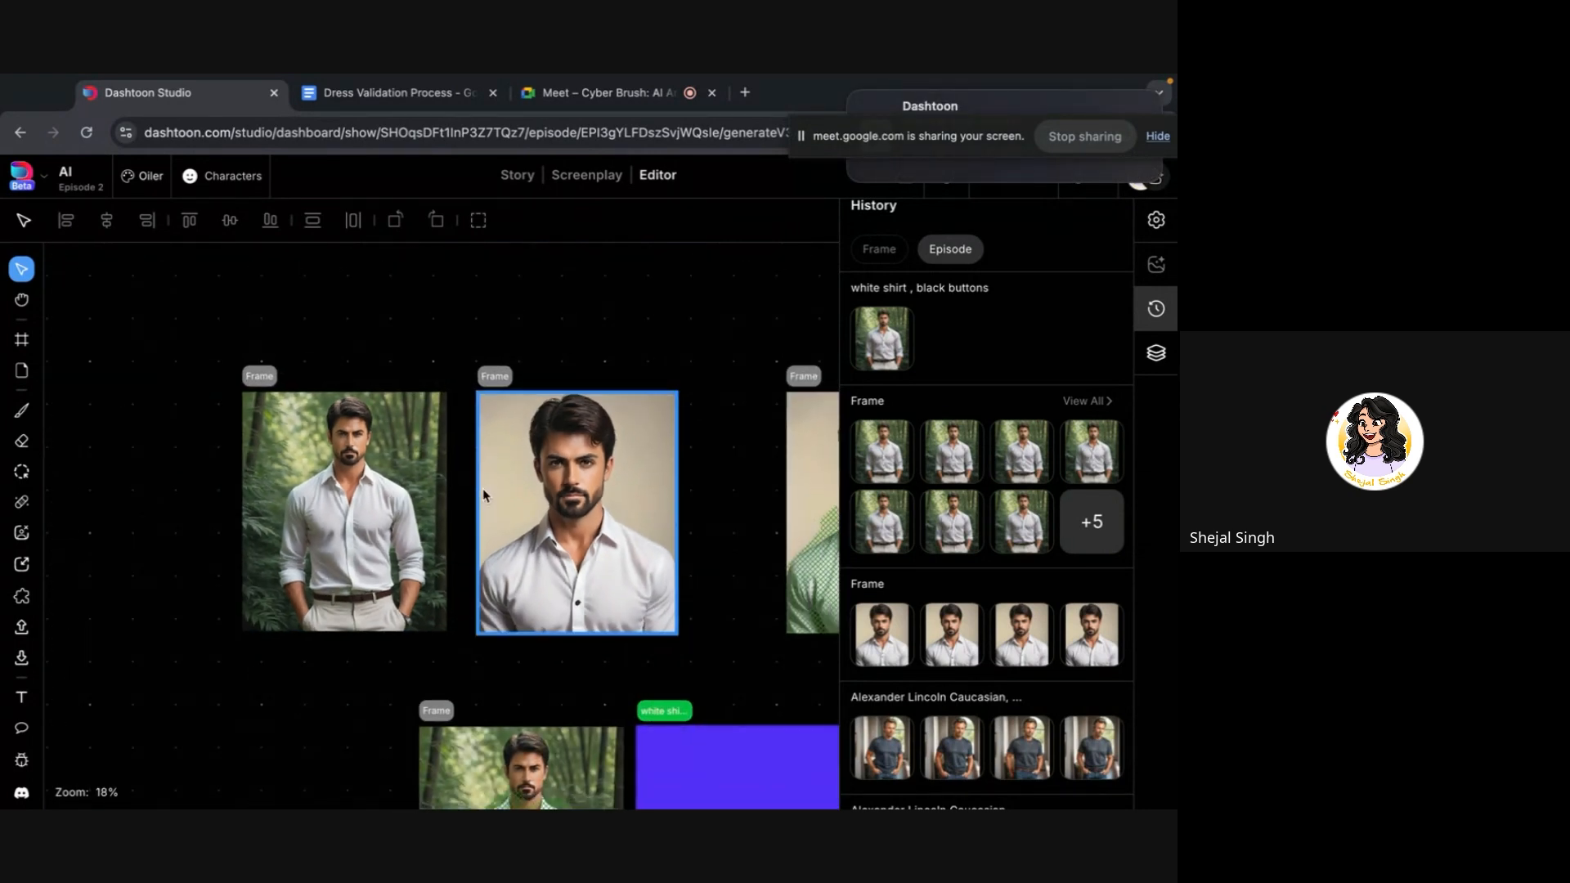
scroll(482, 495, up, 2)
click(316, 563)
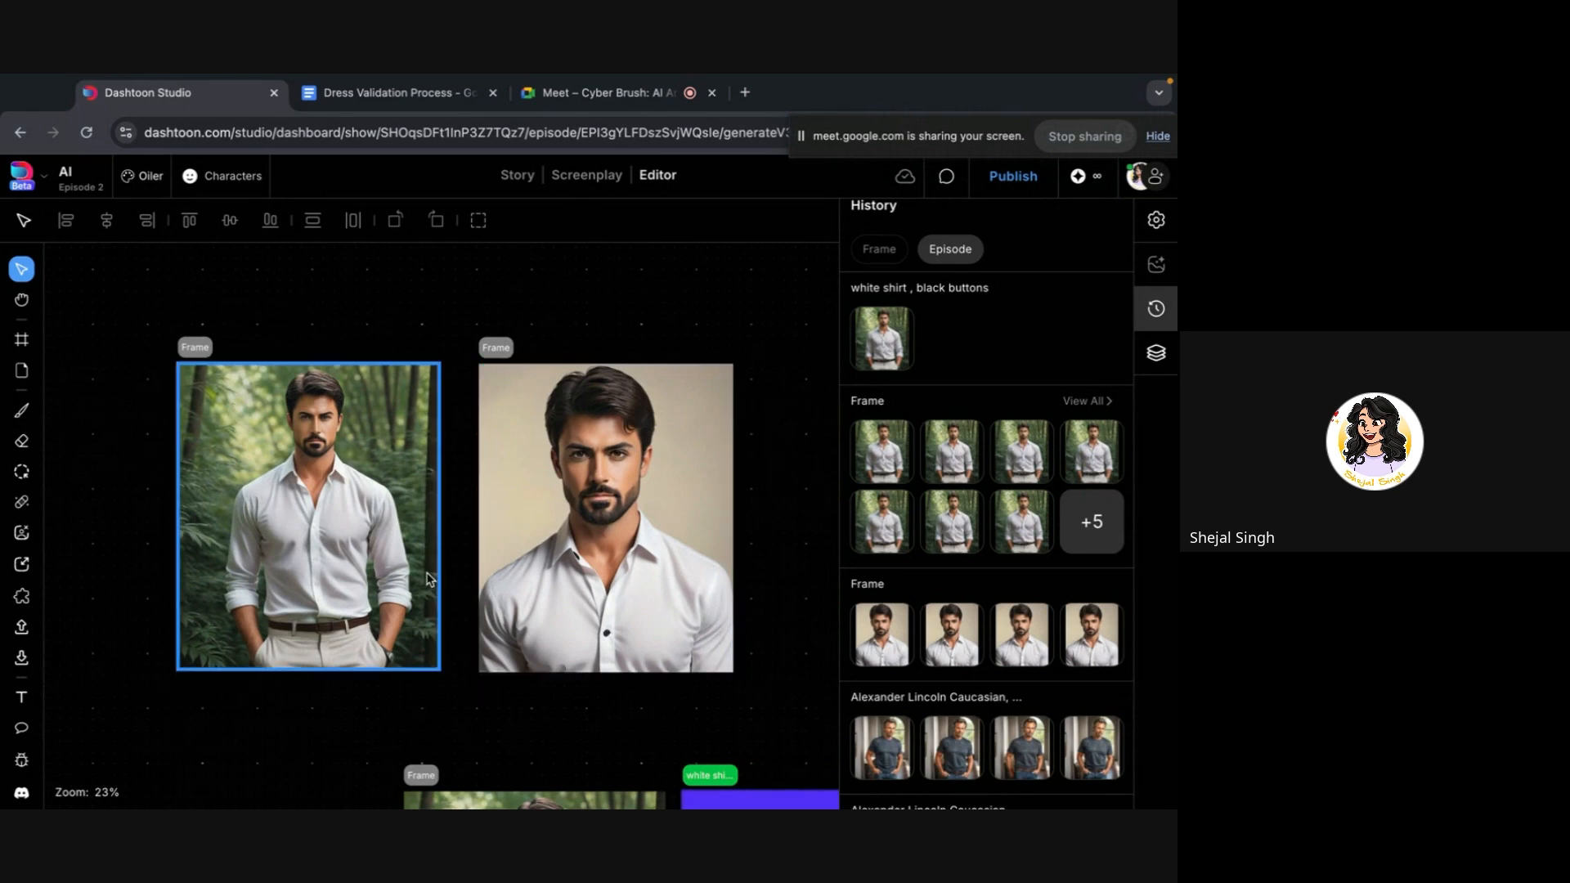
scroll(627, 596, right, 3)
scroll(626, 597, right, 1)
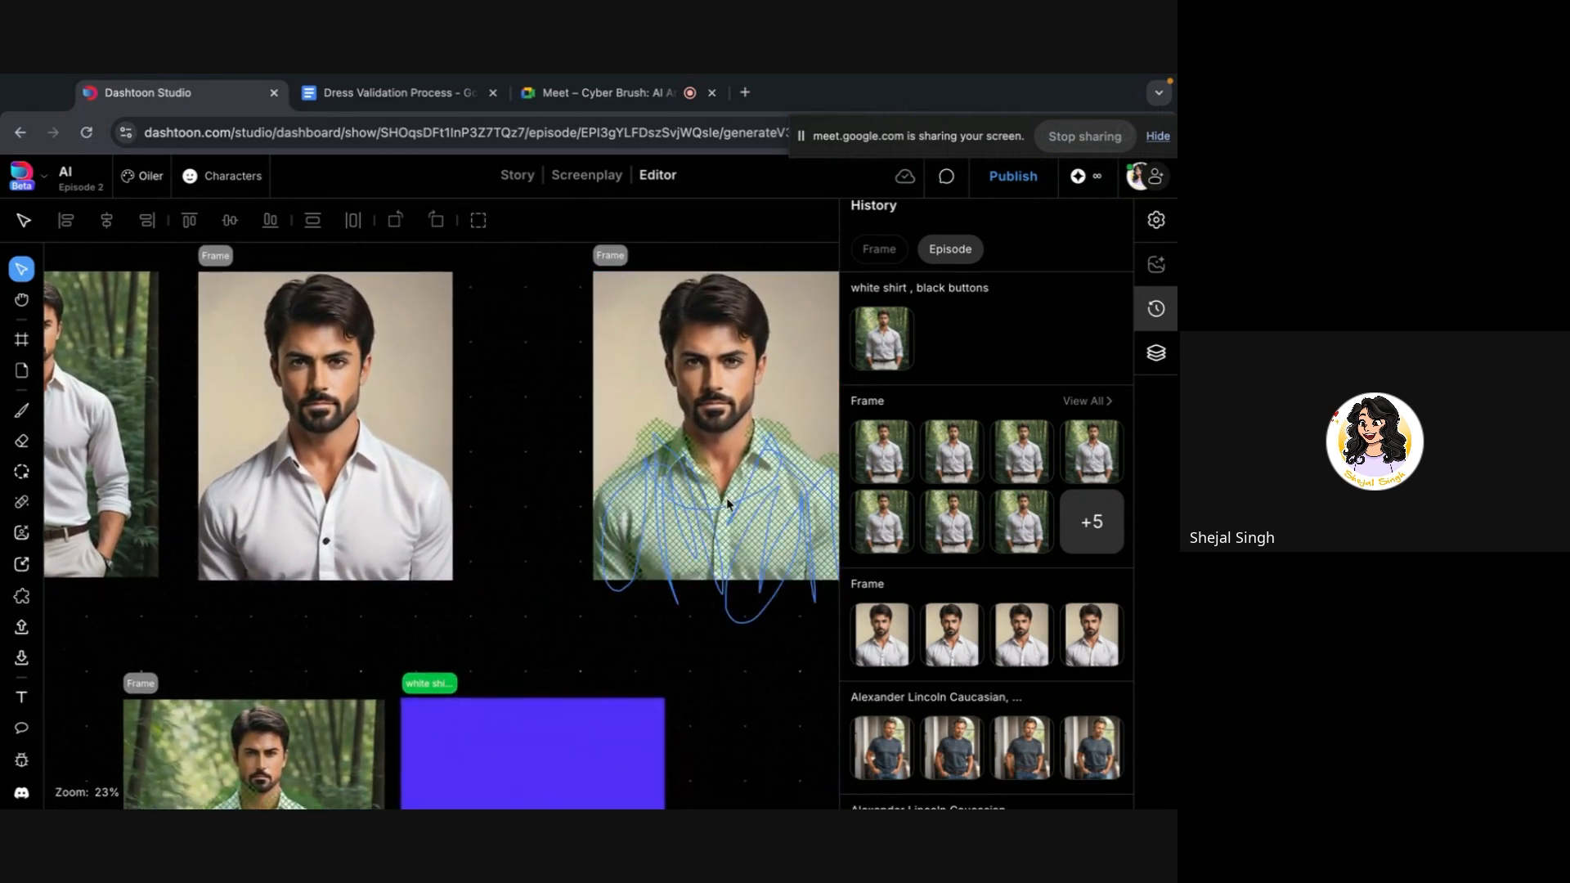
Move the green inpaint mask off the close-up white-shirt frame, and shift the painted button circle slightly down the placket
click(684, 506)
drag(701, 505, 762, 738)
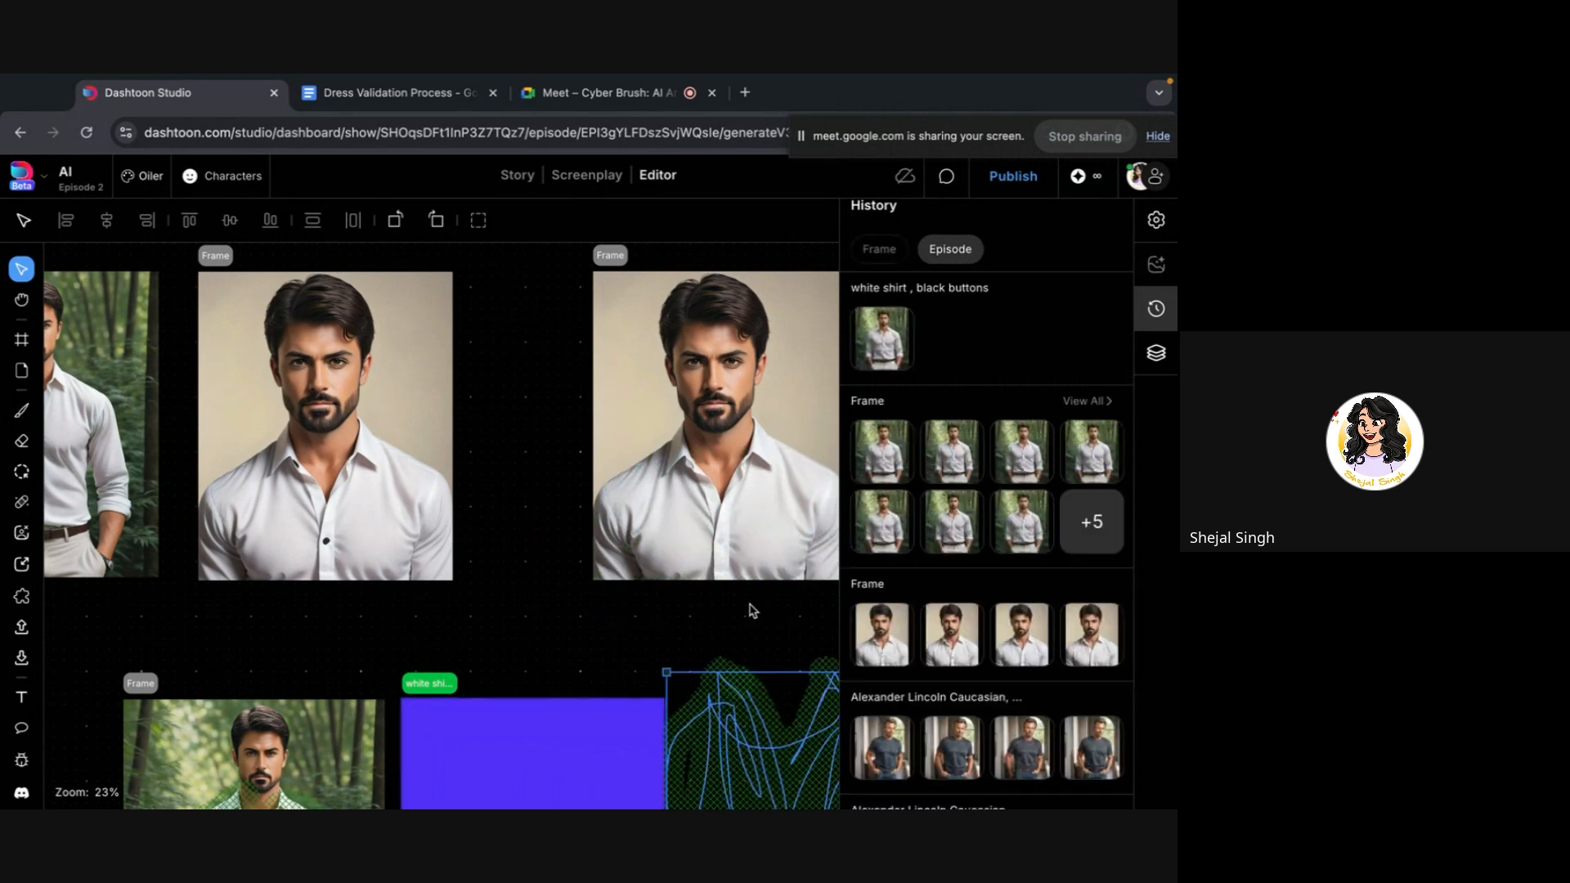
scroll(747, 606, up, 5)
scroll(701, 474, up, 8)
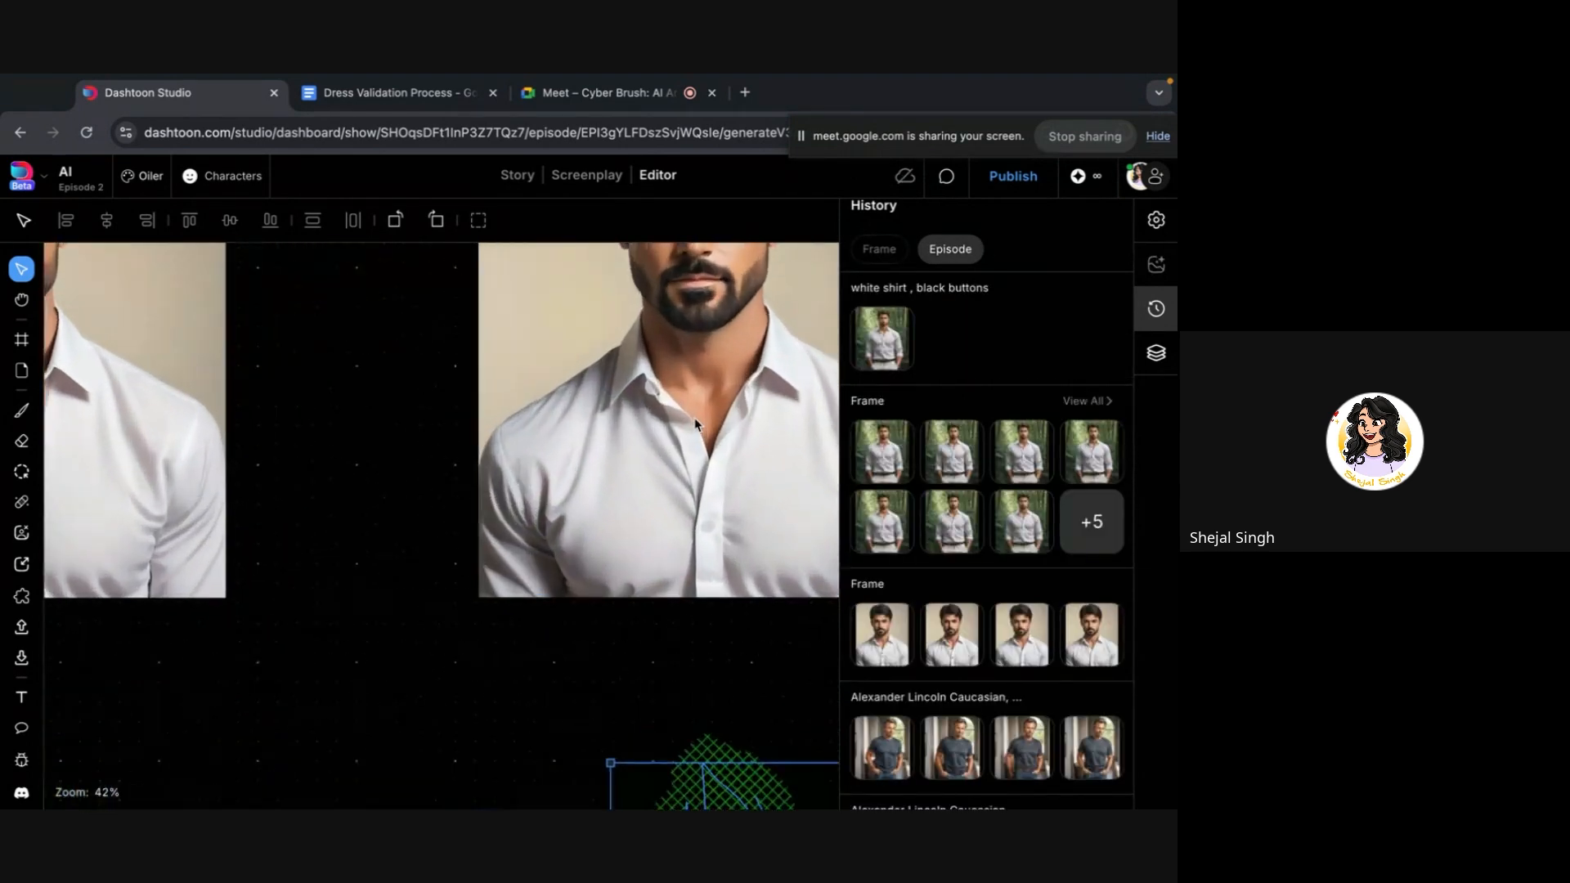
click(710, 569)
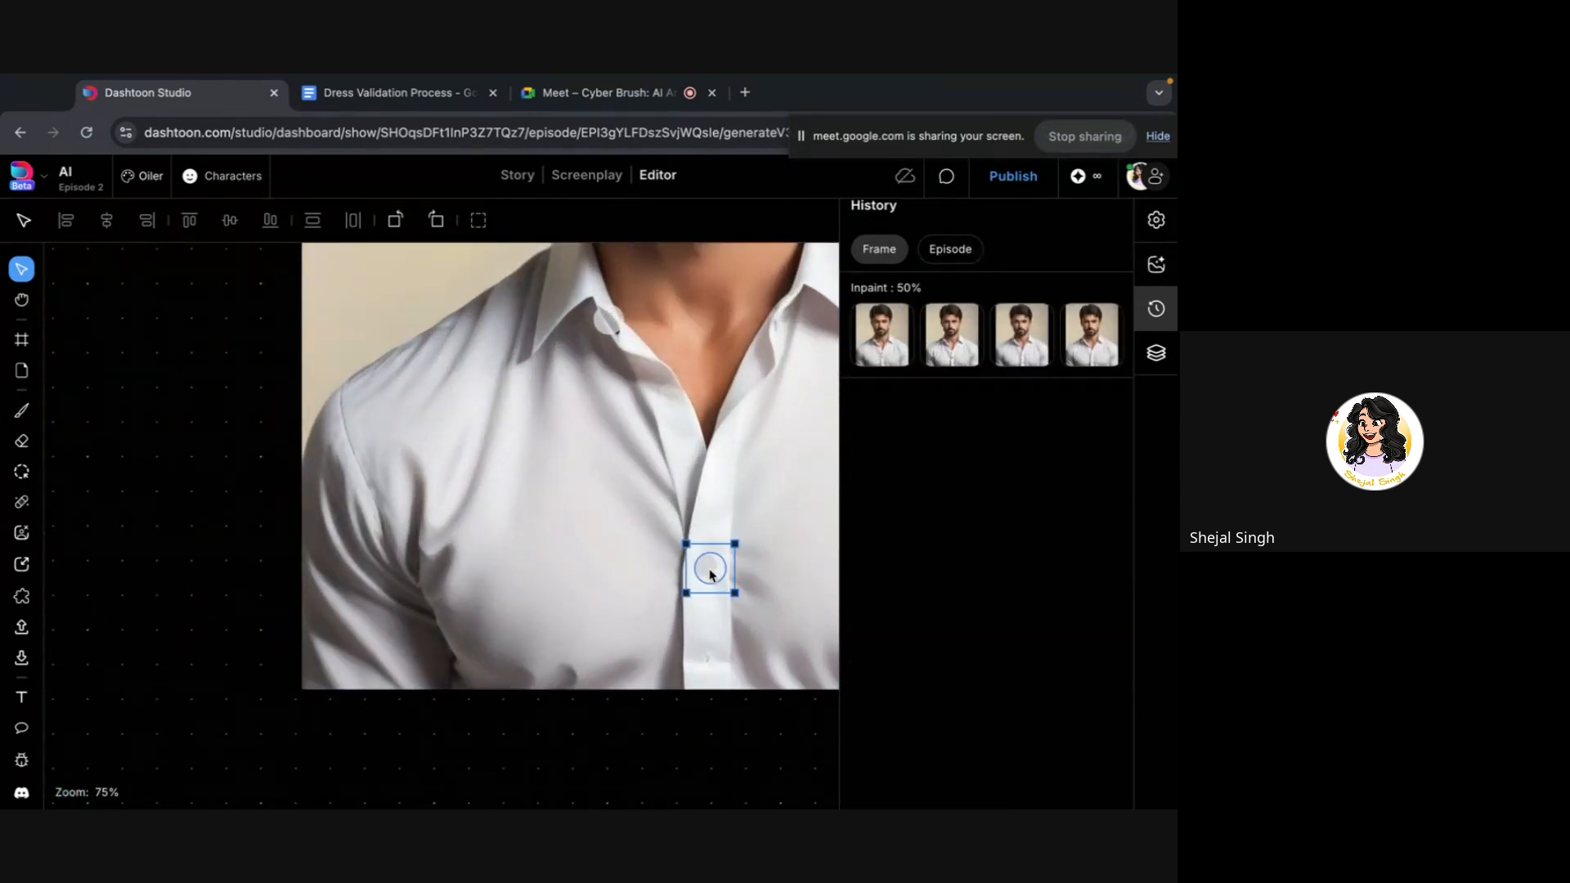
drag(709, 568, 717, 594)
Examine the first of four Inpaint previews beside the close-up white-shirt frame, focusing on the shirt button
scroll(698, 551, right, 3)
scroll(698, 555, right, 10)
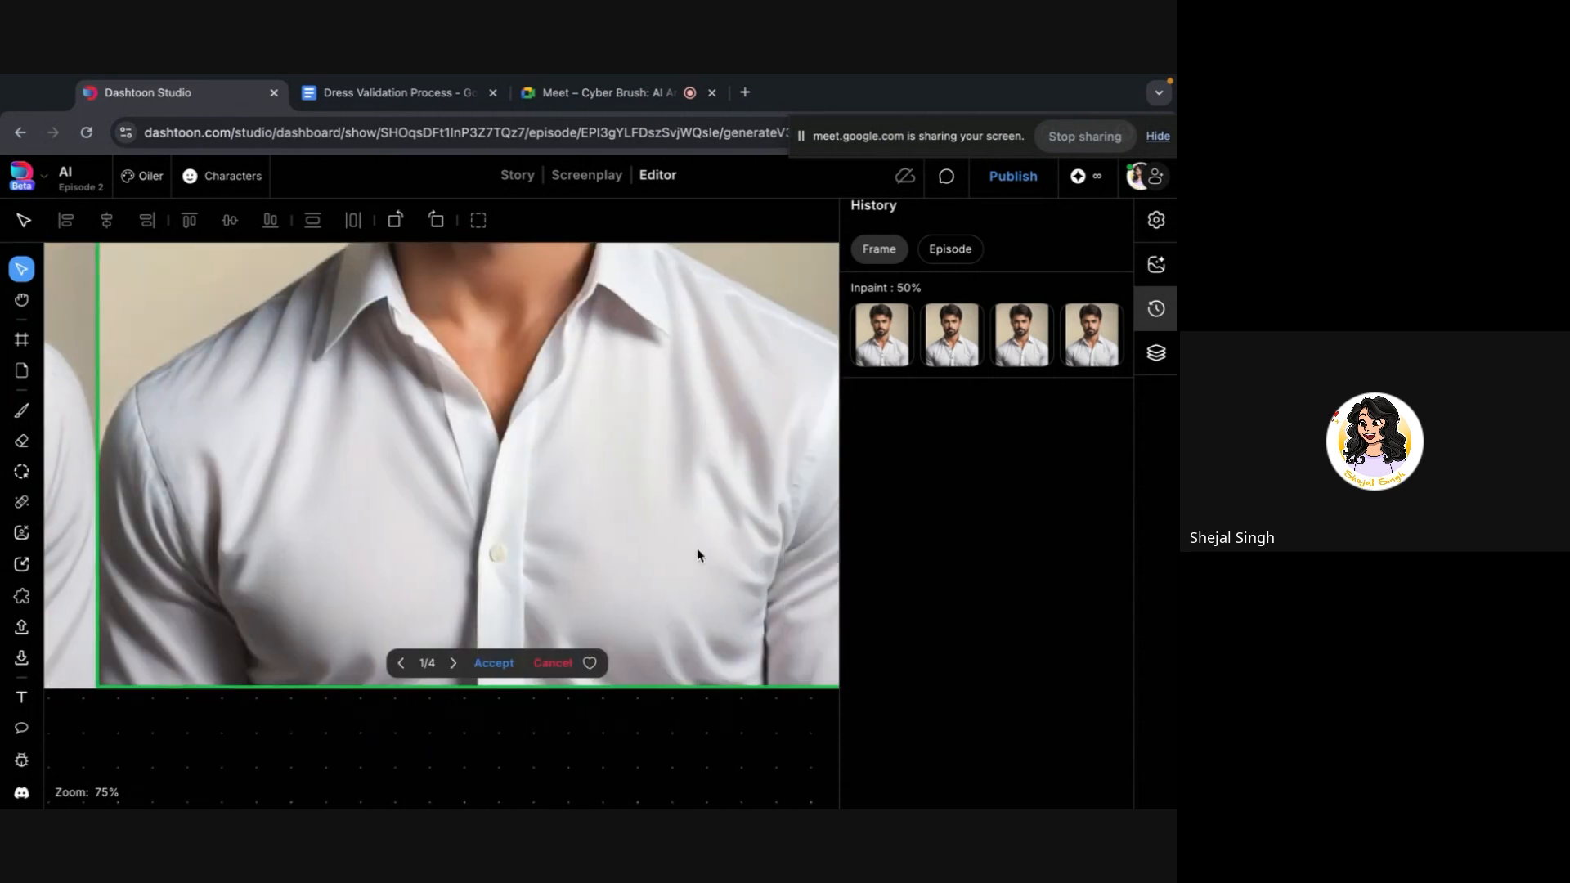
scroll(443, 588, down, 1)
scroll(442, 588, down, 6)
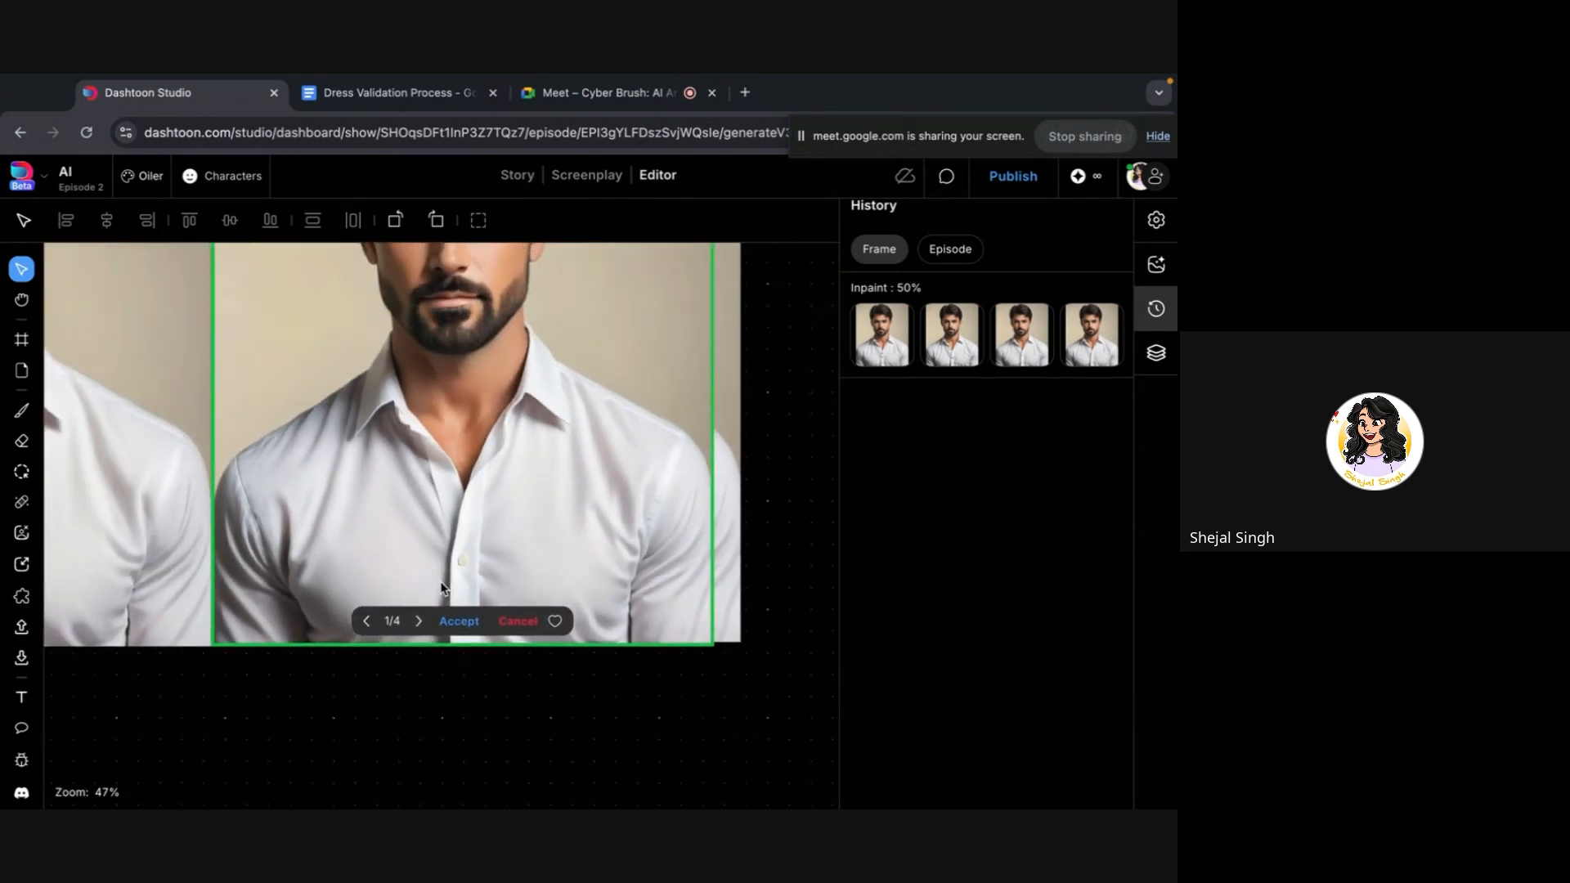
right_click(443, 588)
scroll(358, 726, down, 5)
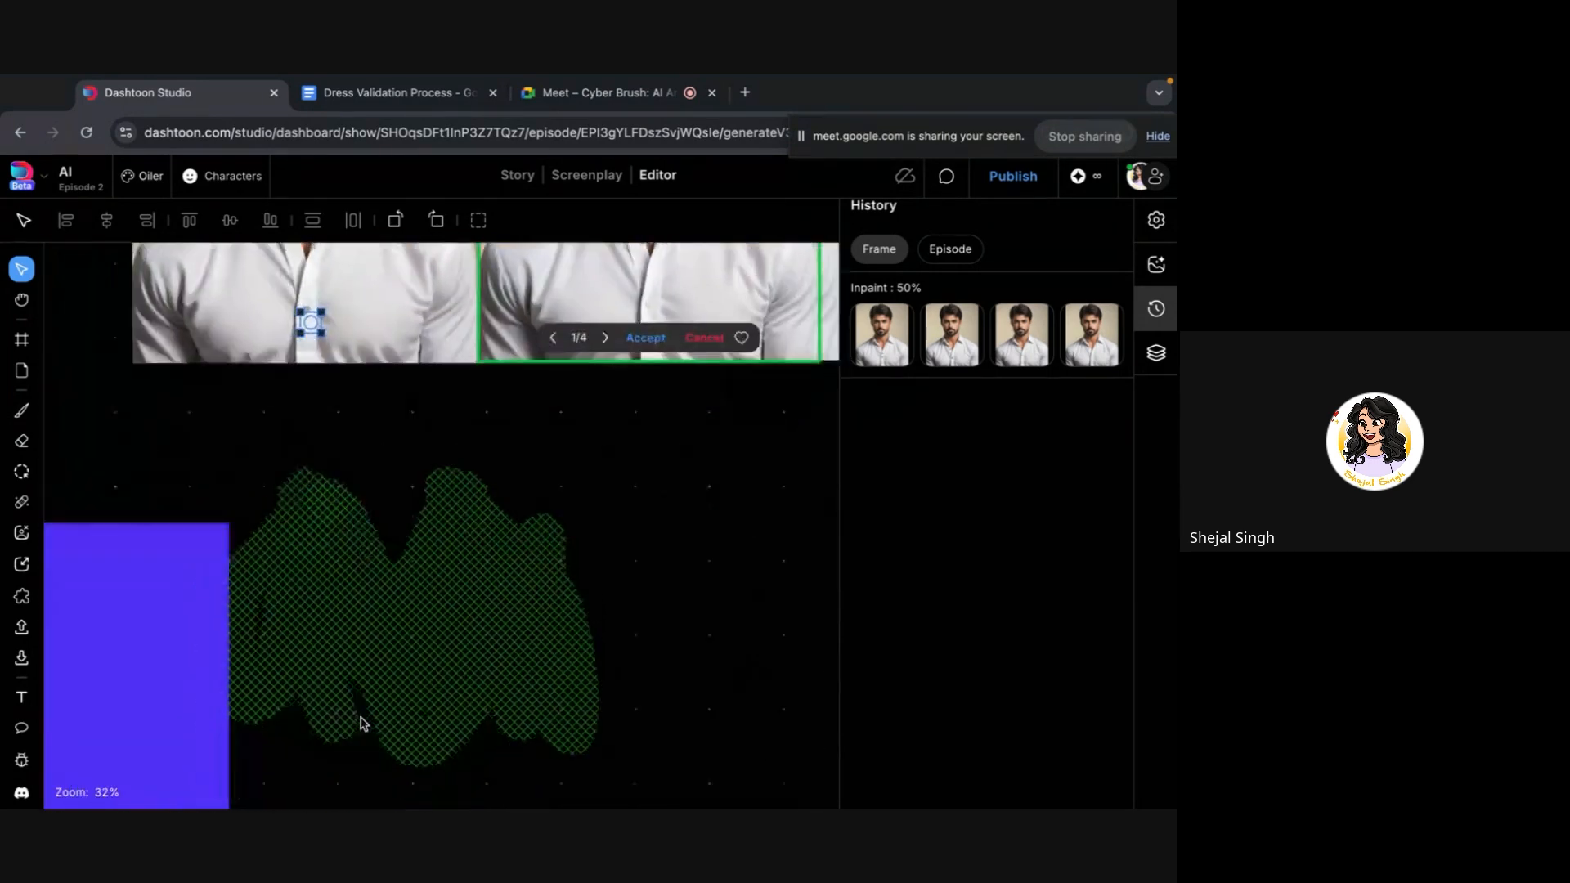
Select the bamboo-background Magic Erase frame with painted buttons and compare it with the green-masked frame beside it
click(318, 582)
scroll(317, 582, left, 3)
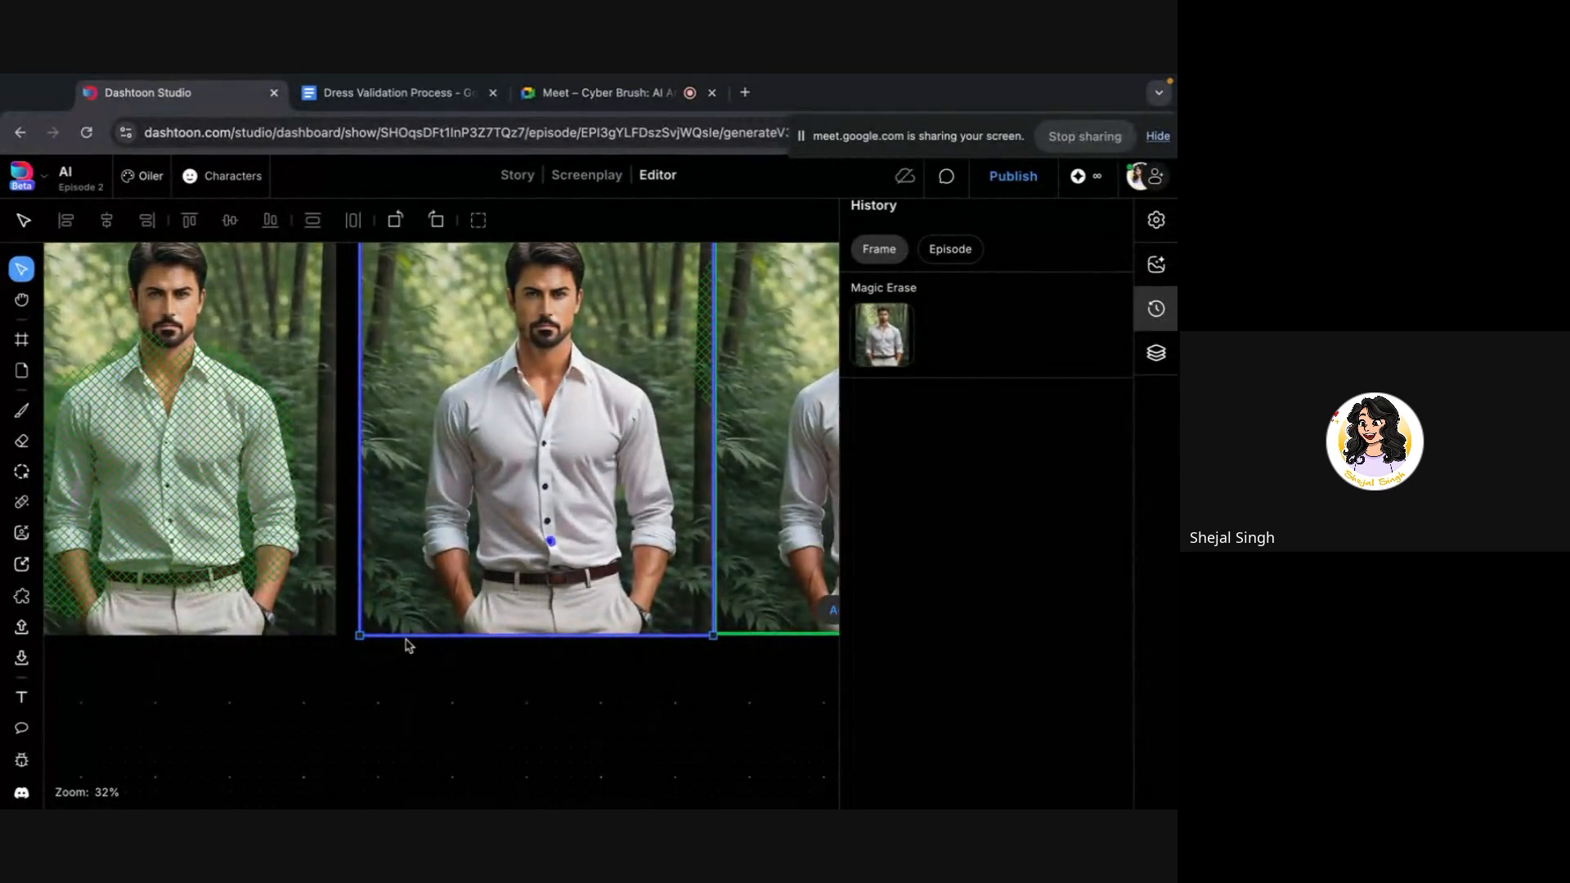
scroll(205, 493, up, 1)
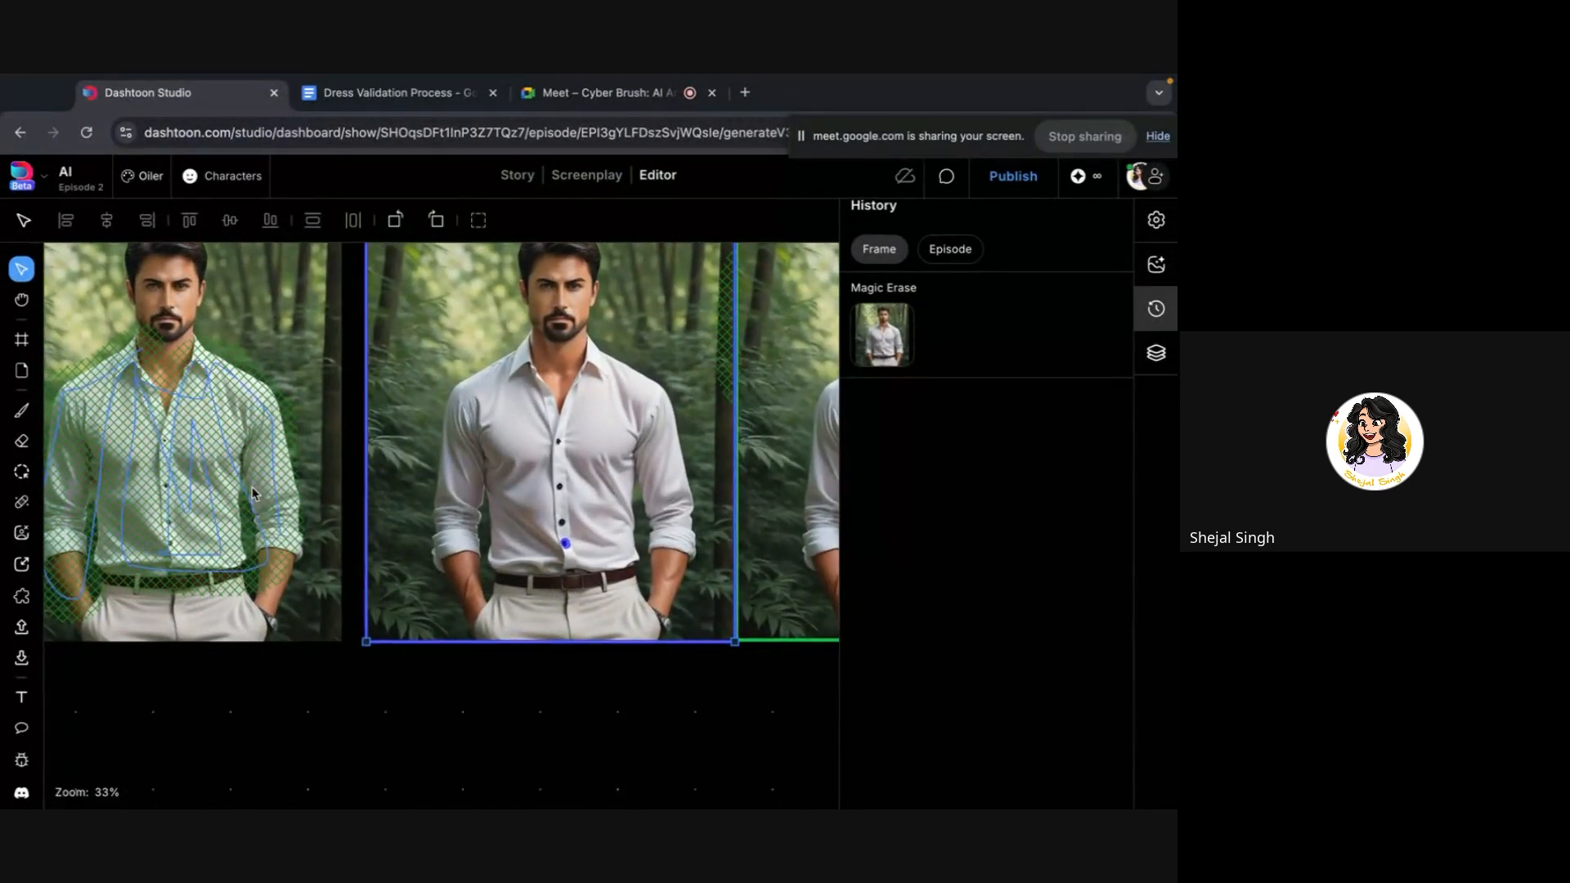
Accept the Magic Erase preview for the bamboo-background white-shirt frame with painted buttons
scroll(231, 523, down, 3)
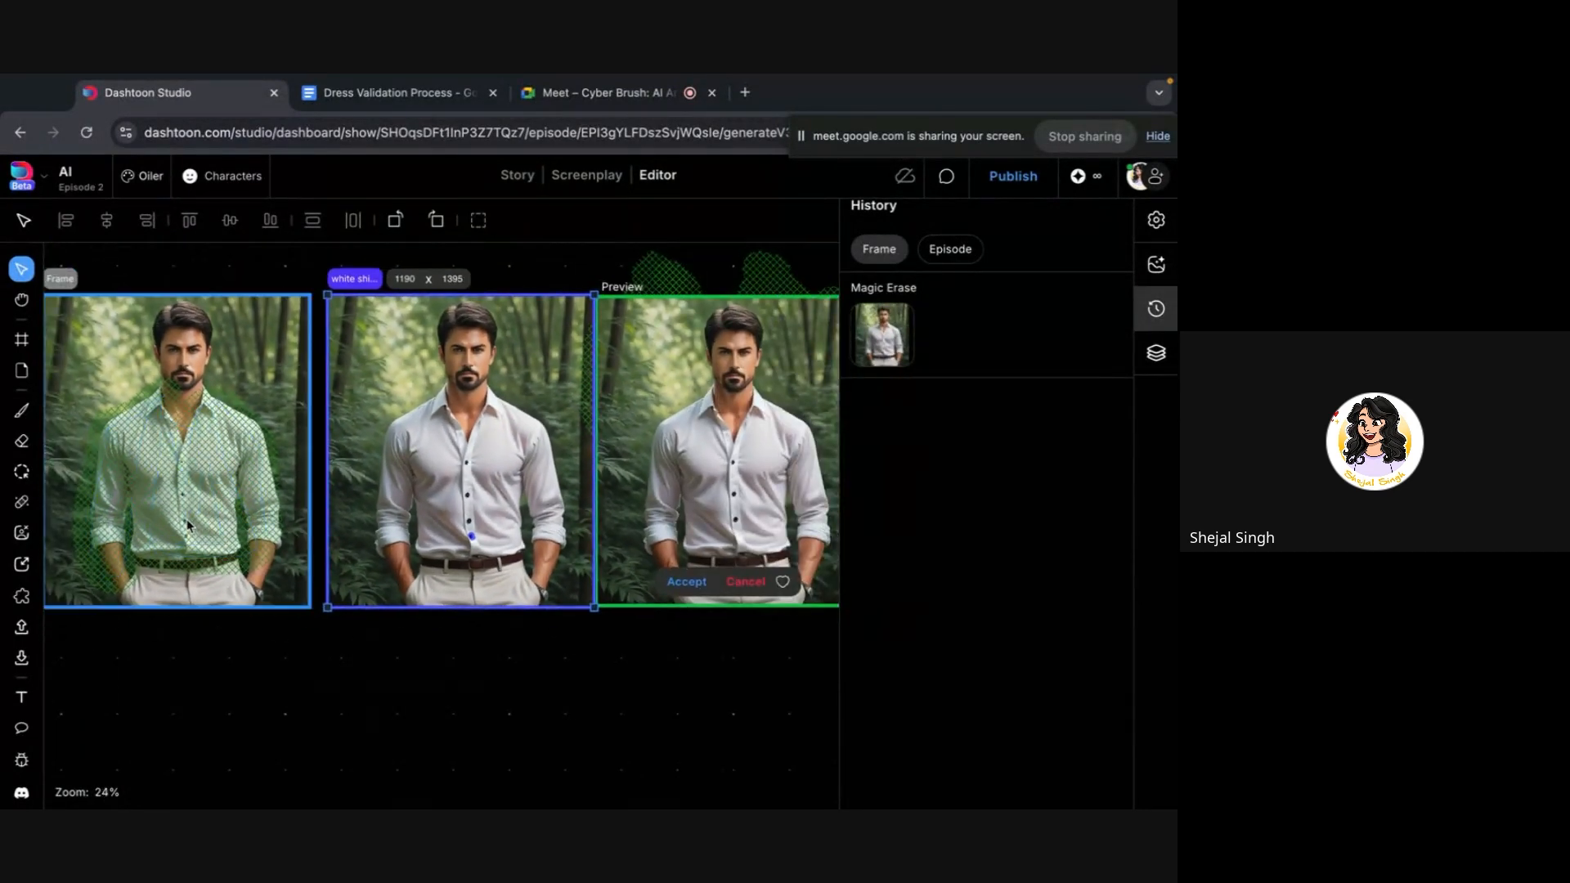
click(687, 583)
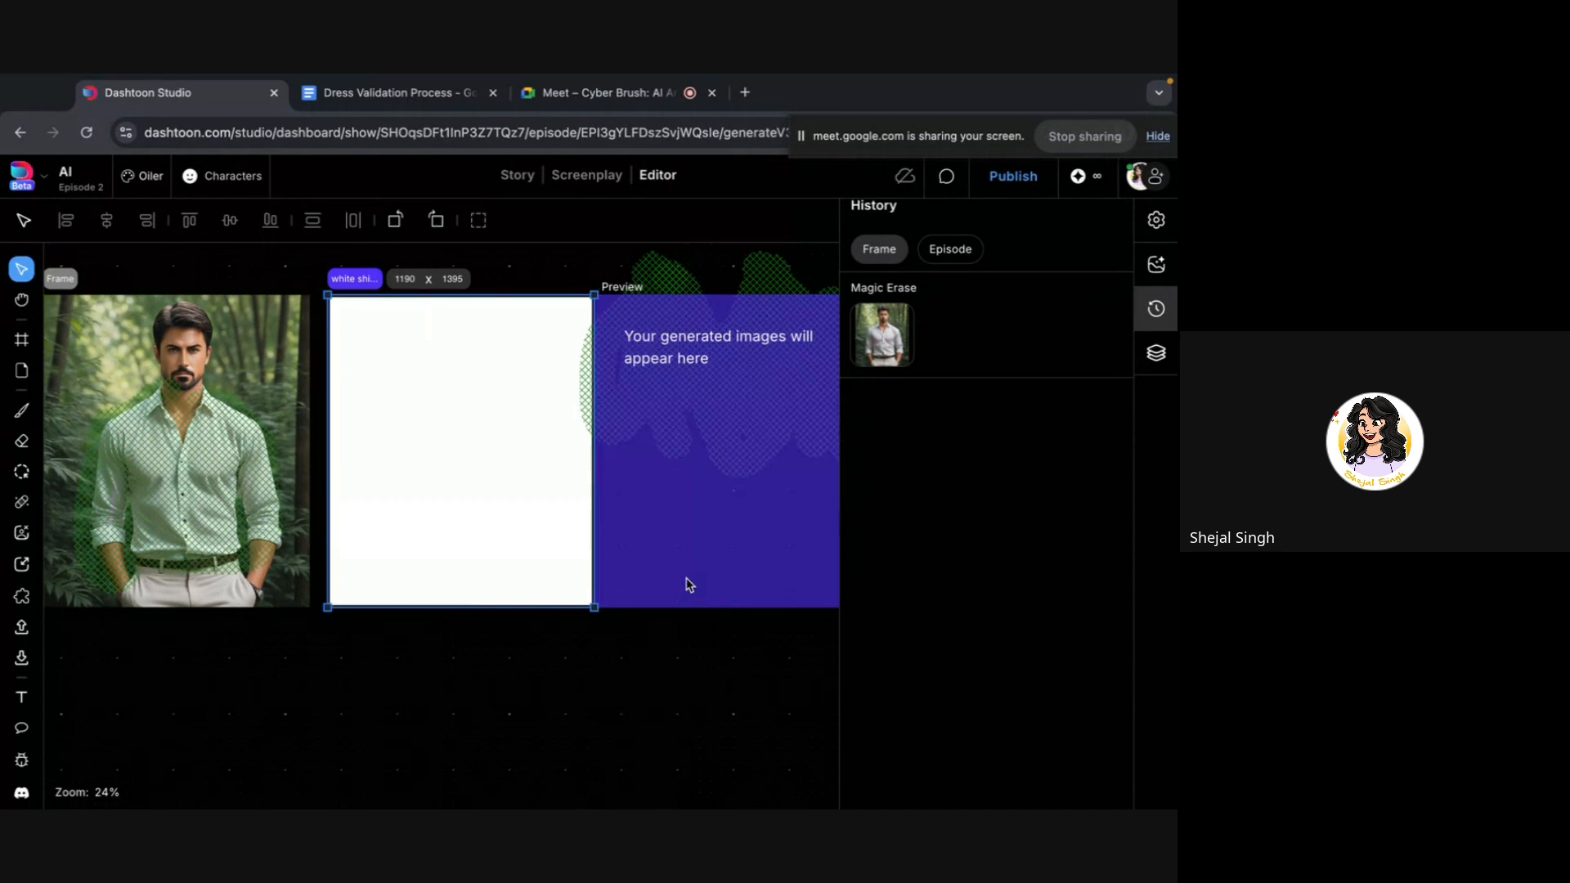
scroll(500, 535, down, 2)
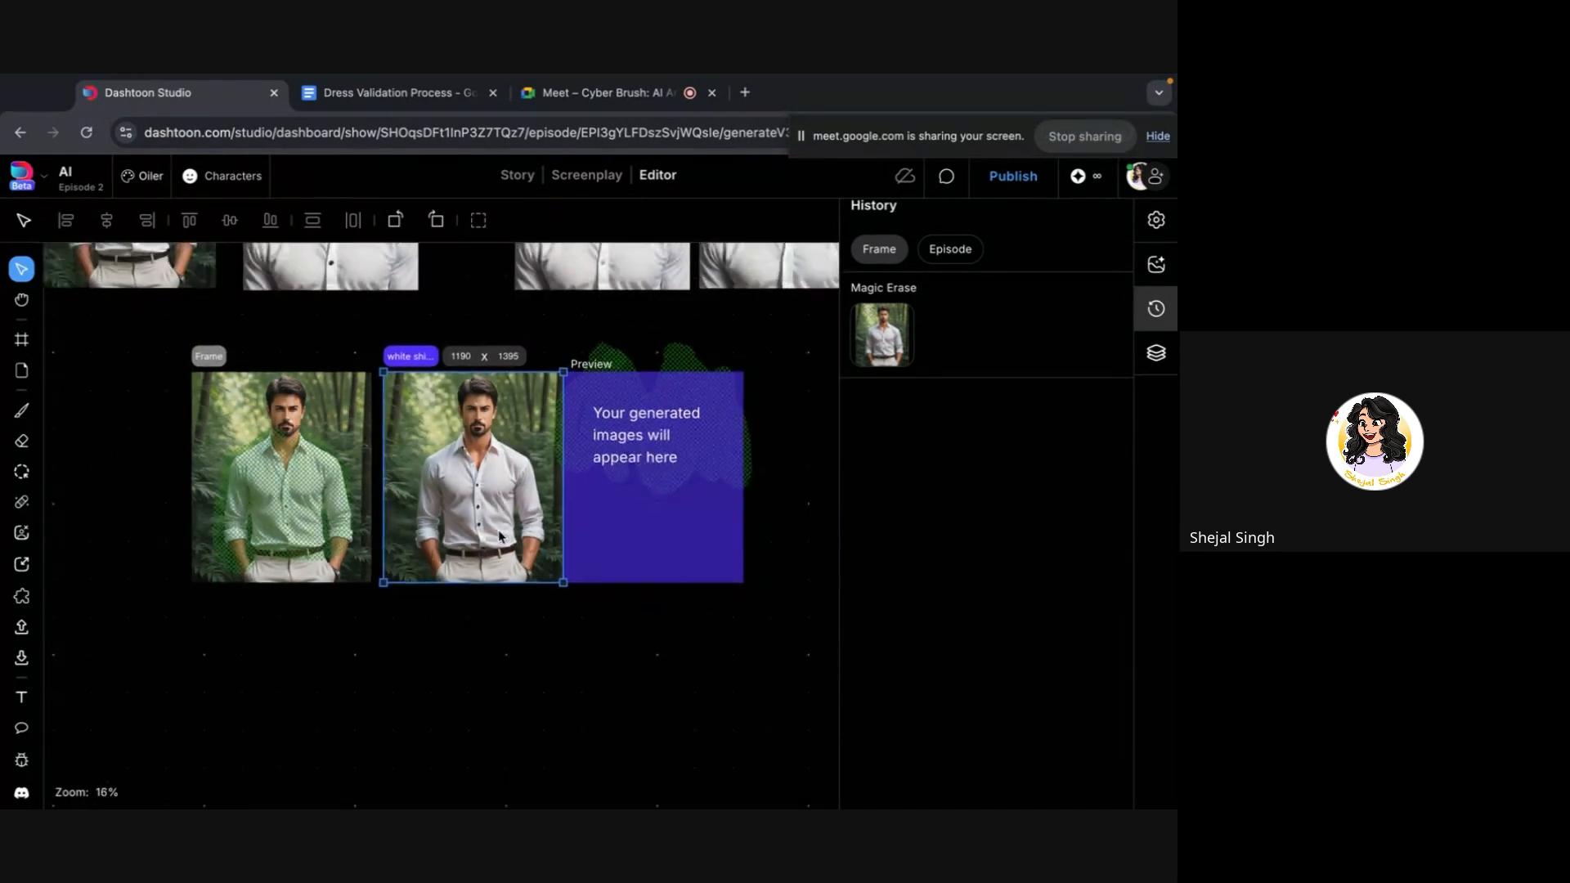
Deselect the white-shirt frame and review the Details notes on clothing attributes beneath the blue T-shirt image
scroll(500, 536, down, 1)
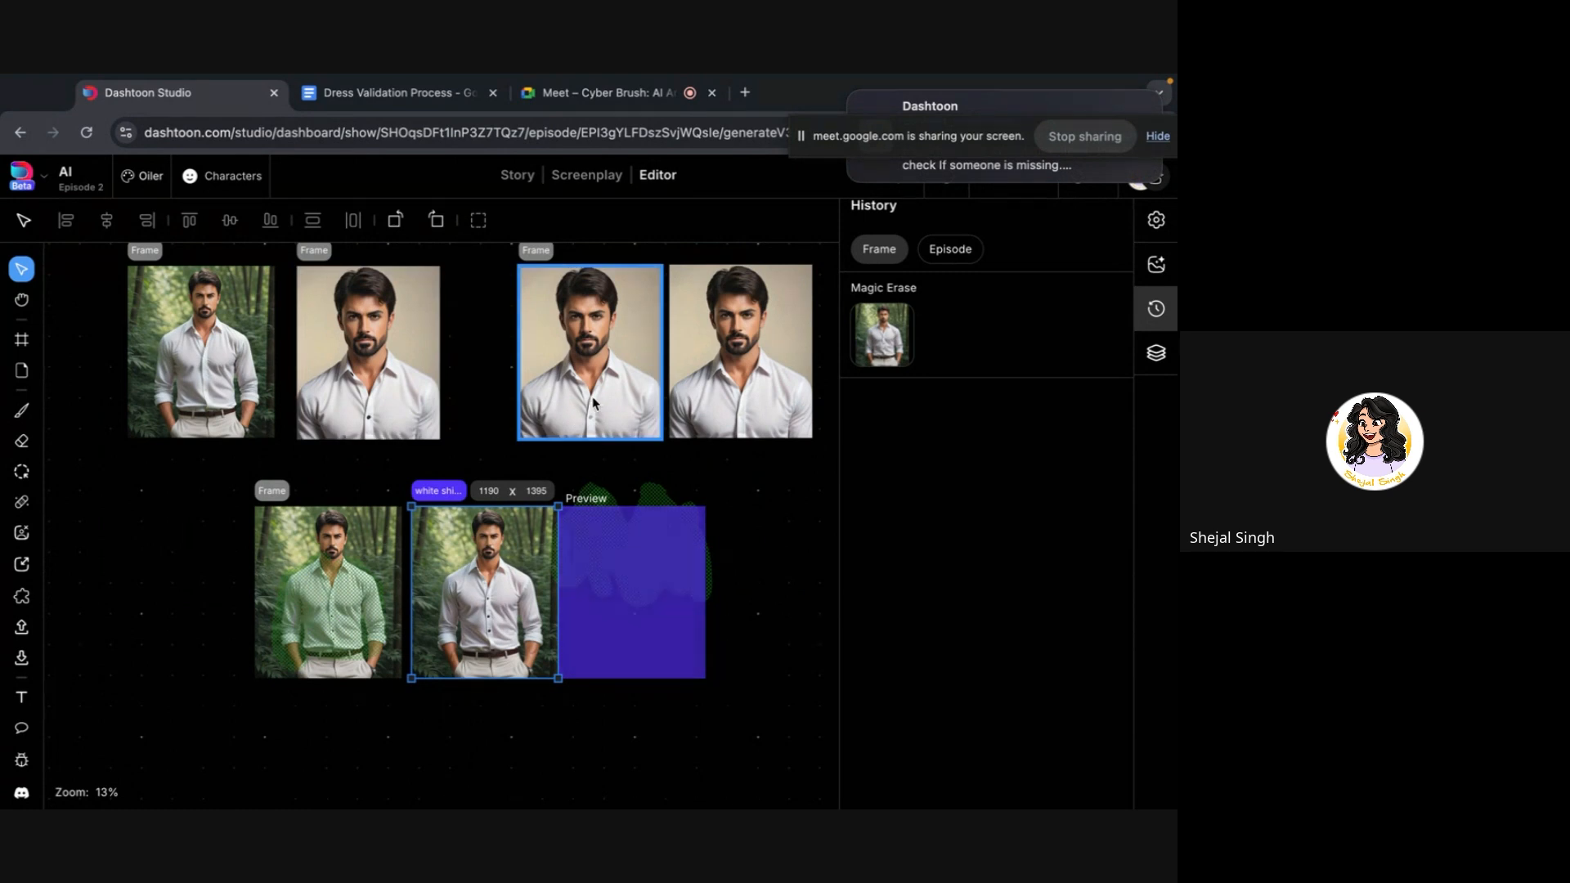
scroll(792, 594, down, 1)
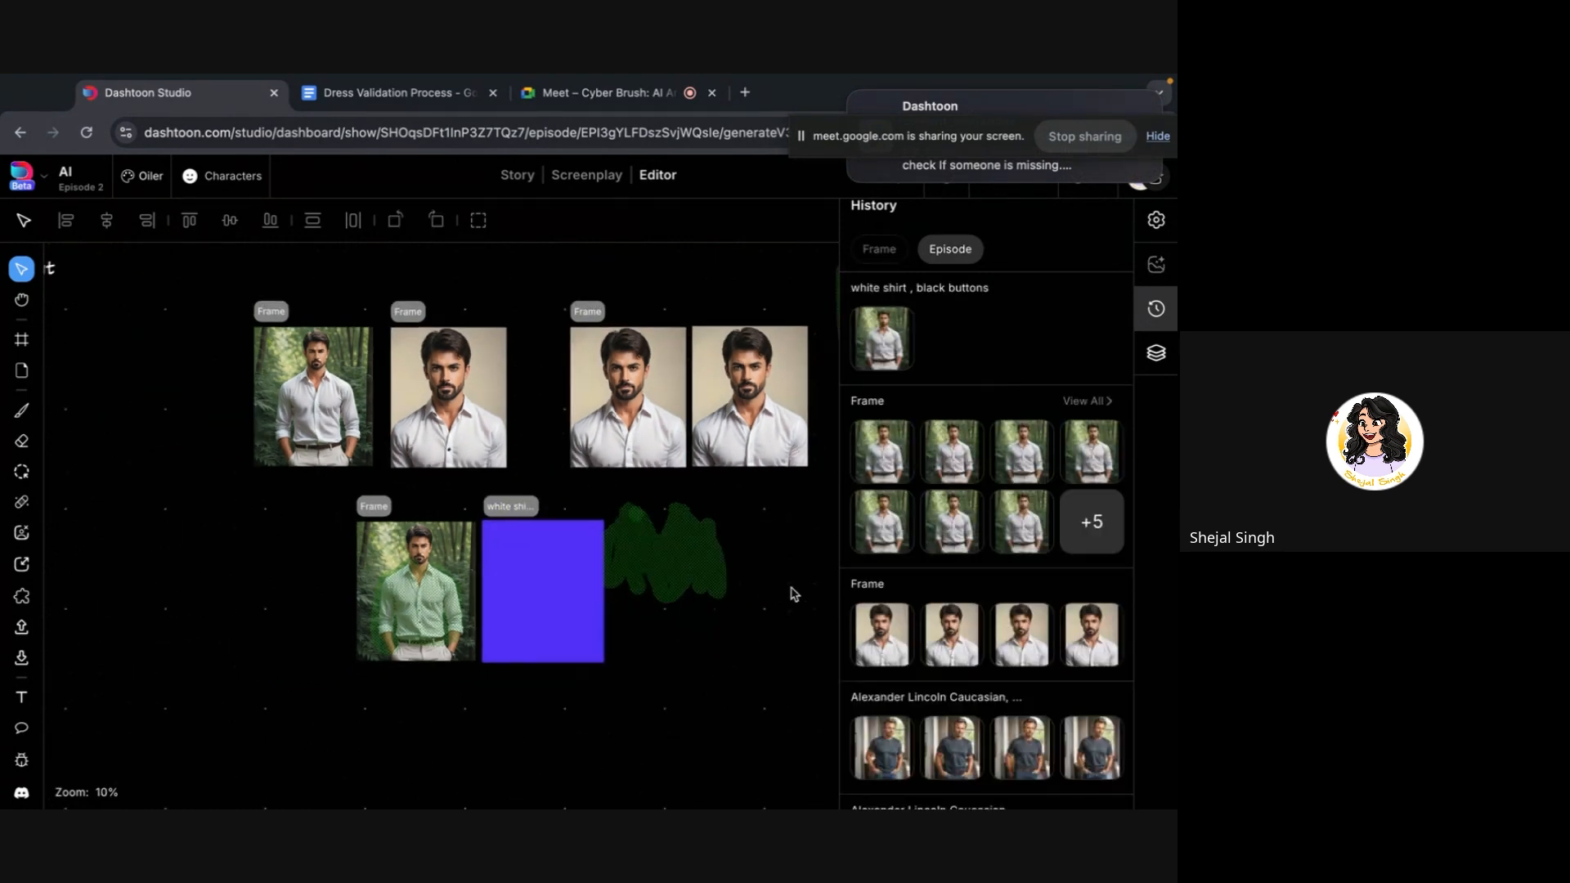
scroll(792, 594, down, 1)
scroll(385, 575, left, 4)
scroll(385, 576, up, 5)
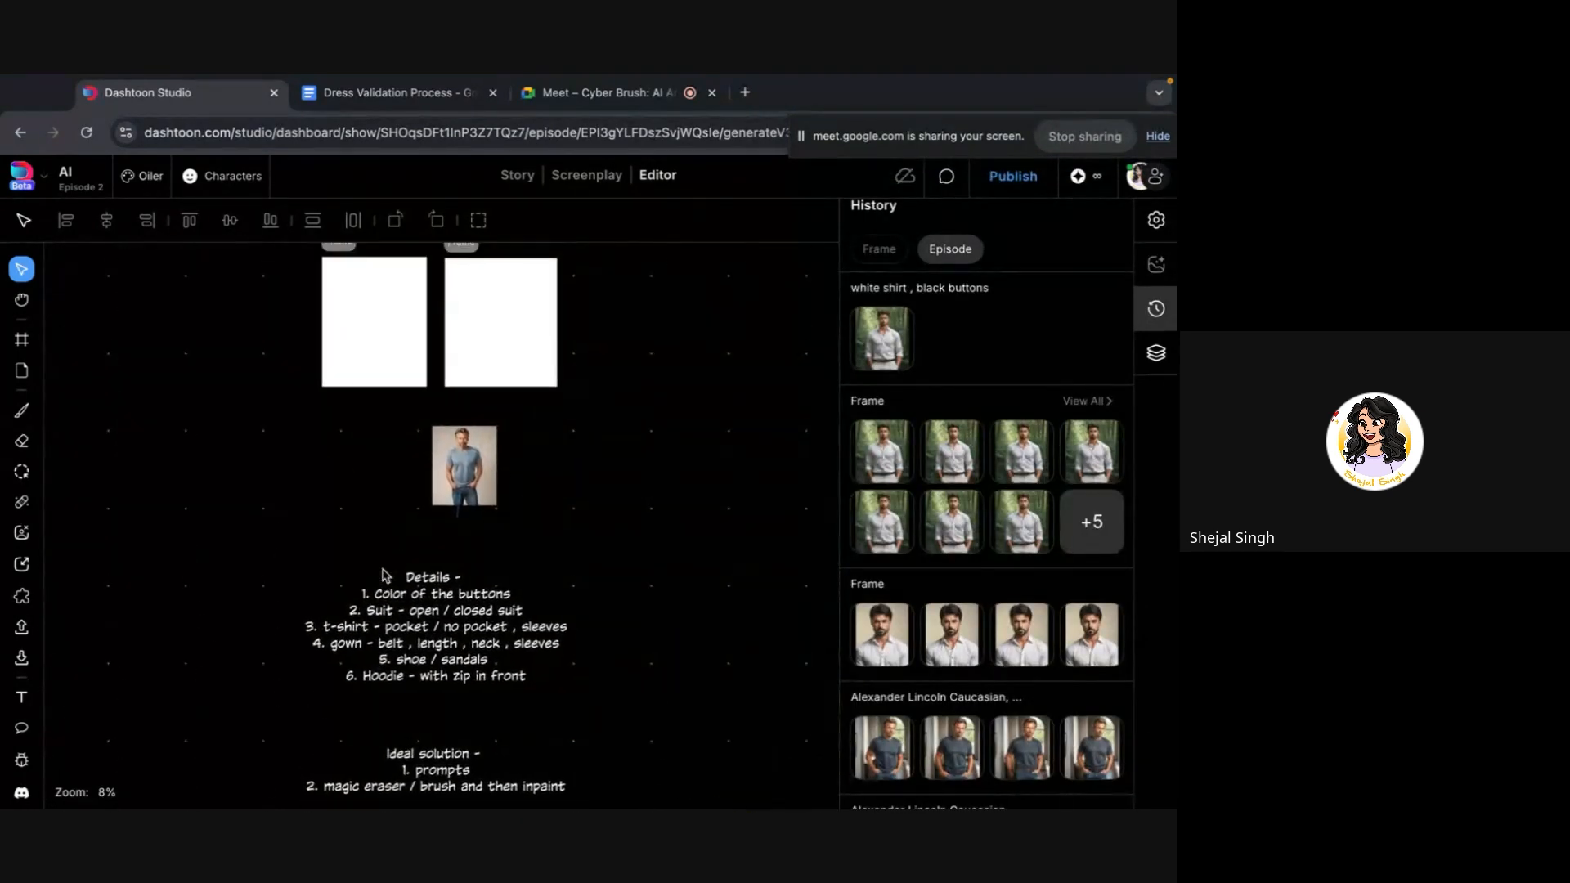
scroll(385, 576, up, 2)
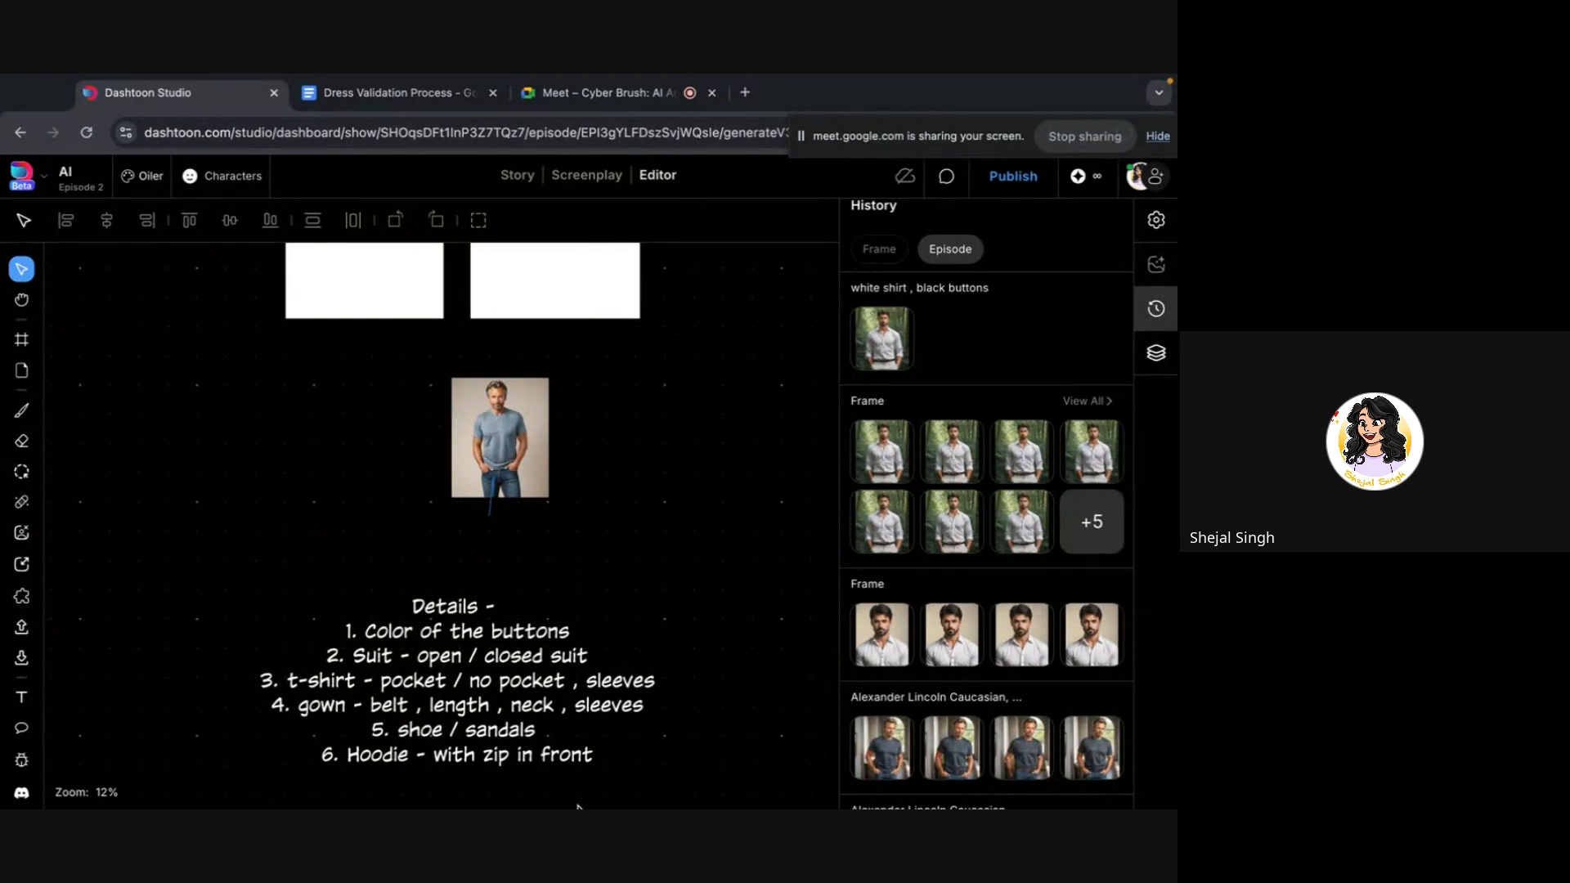